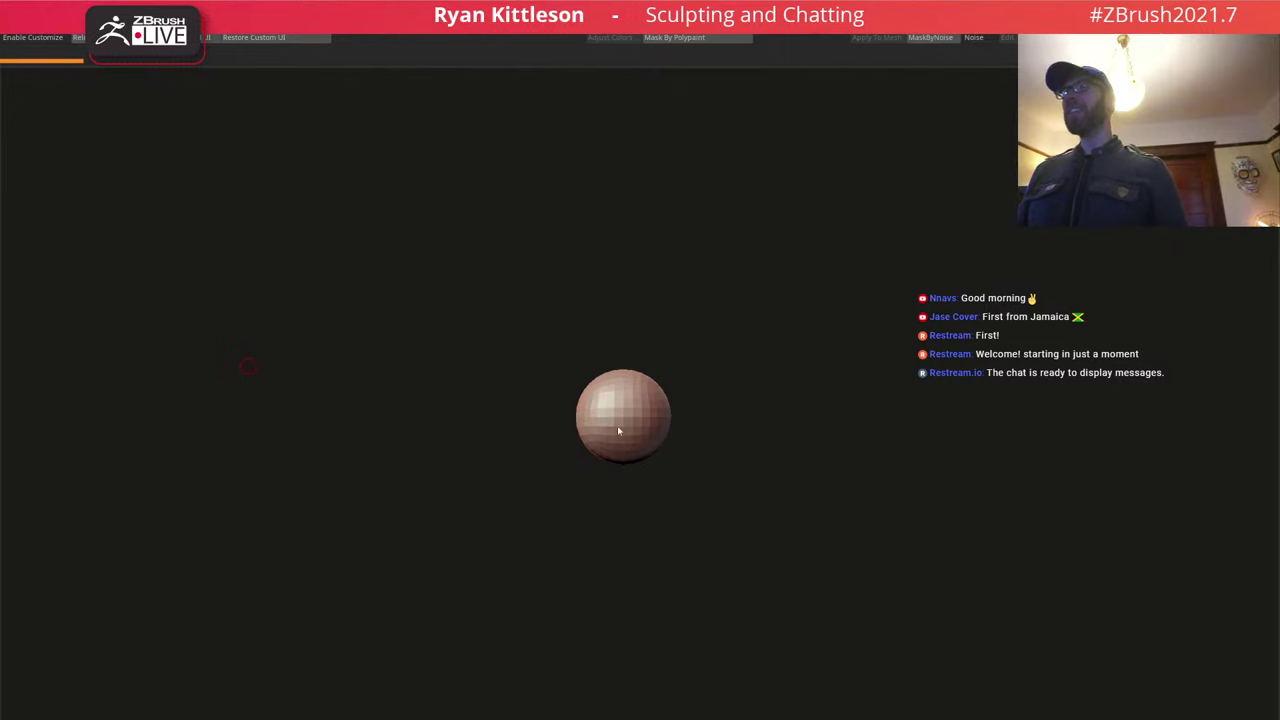
Centre the gizmo on the starting sphere and stretch the sphere sideways into a wide, smooth base form.
right_click_drag(620, 430, 708, 483, "alt")
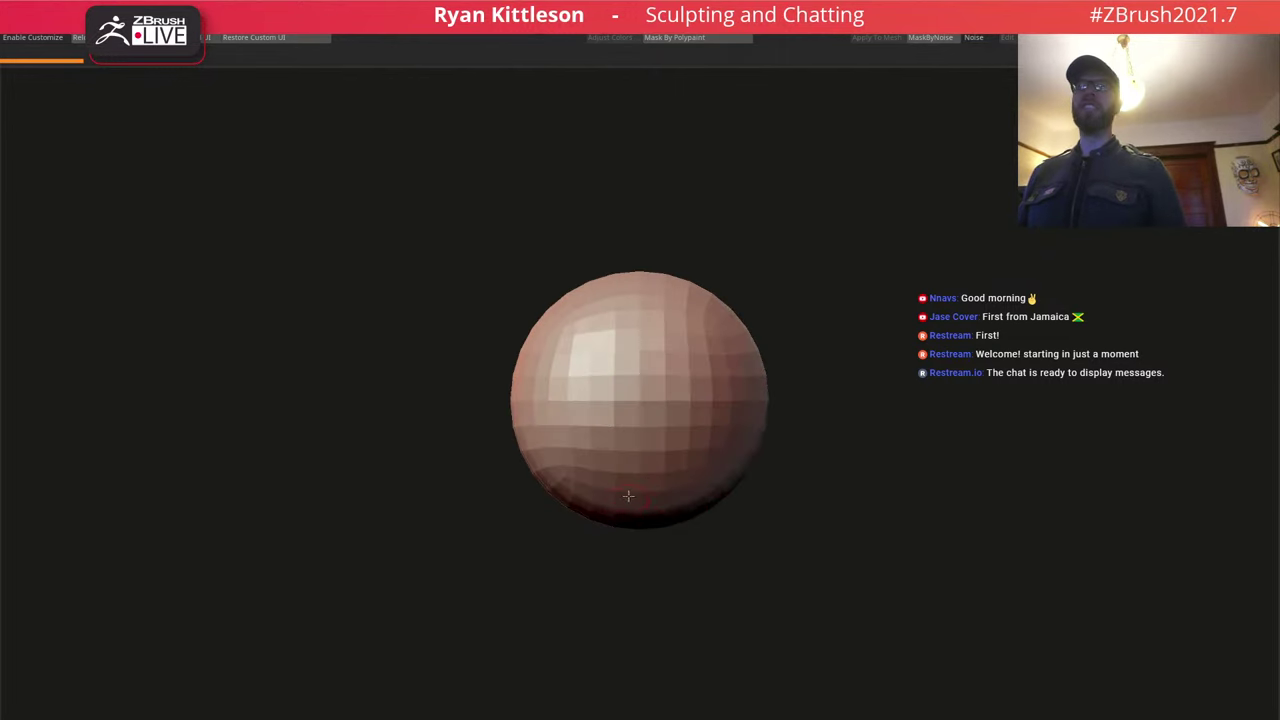
mouse_move(651, 427)
right_mouse_down("ctrl")
mouse_move(686, 450)
mouse_move(656, 412)
right_mouse_up("ctrl")
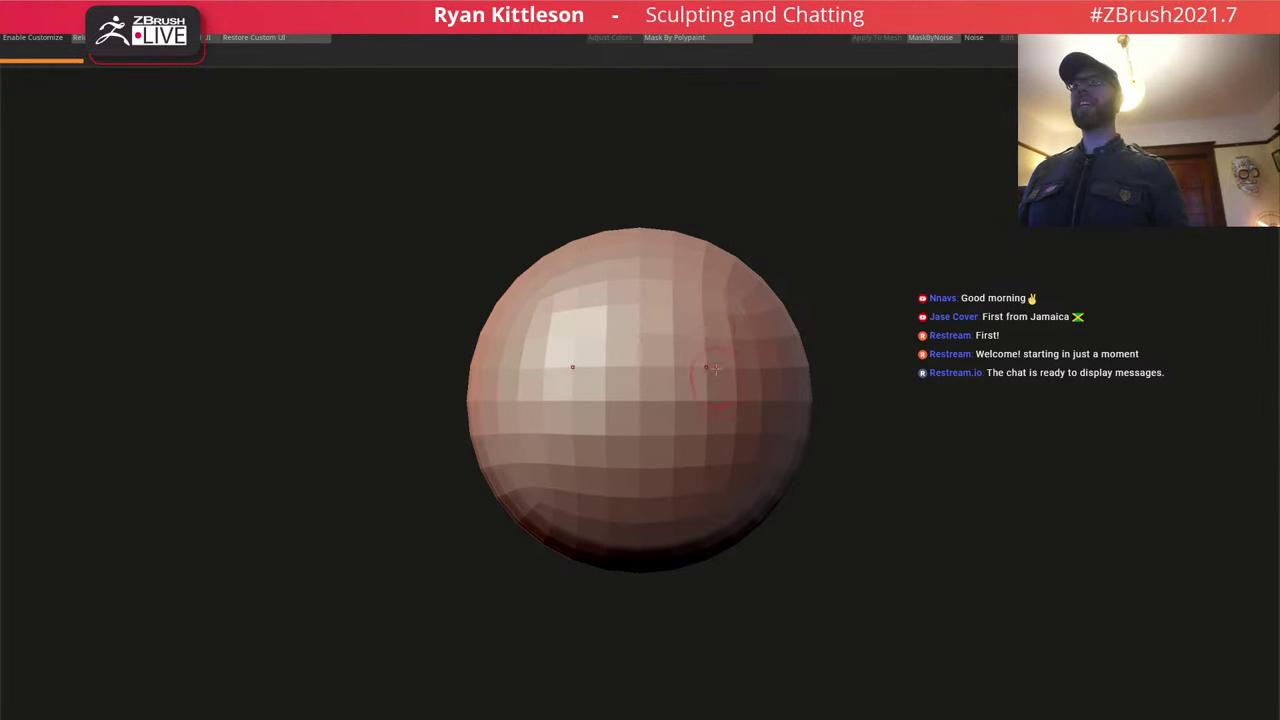
right_click_drag(716, 369, 666, 344, "ctrl")
key("w")
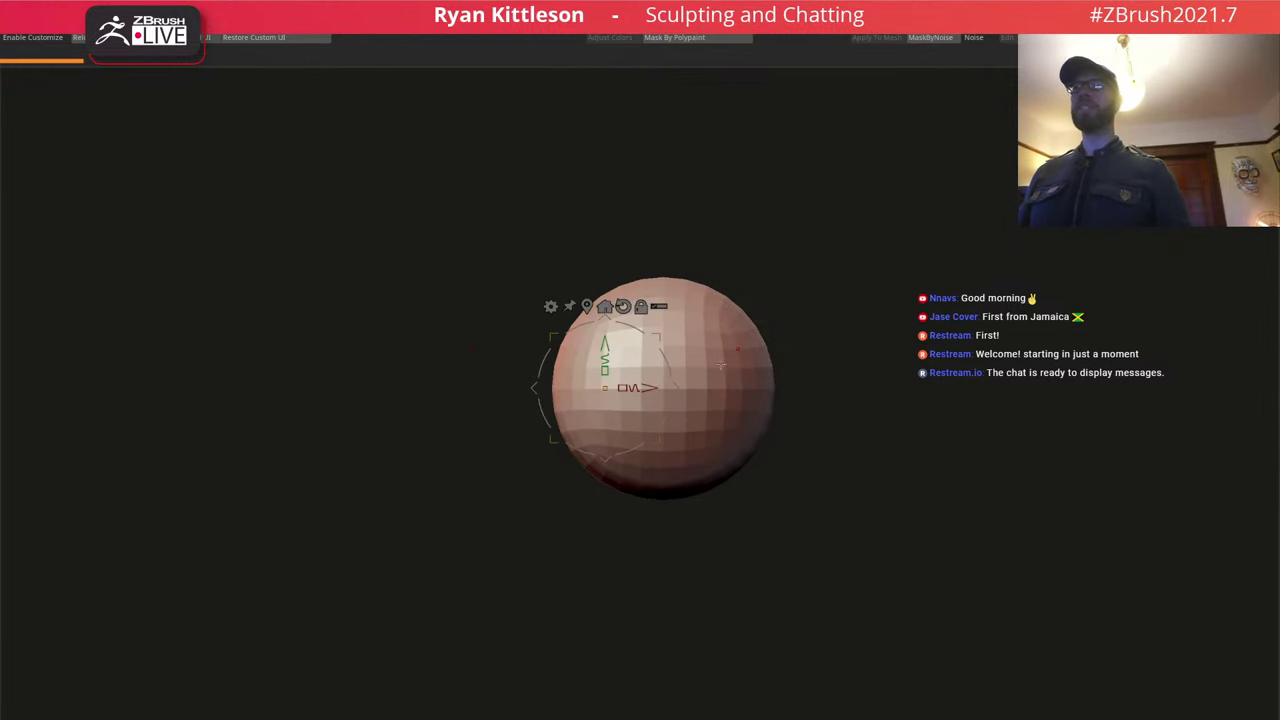
left_click(587, 307)
left_click_drag(686, 388, 819, 374)
right_click_drag(846, 339, 806, 346)
left_click_drag(806, 346, 850, 342)
right_click_drag(688, 431, 757, 354, "ctrl")
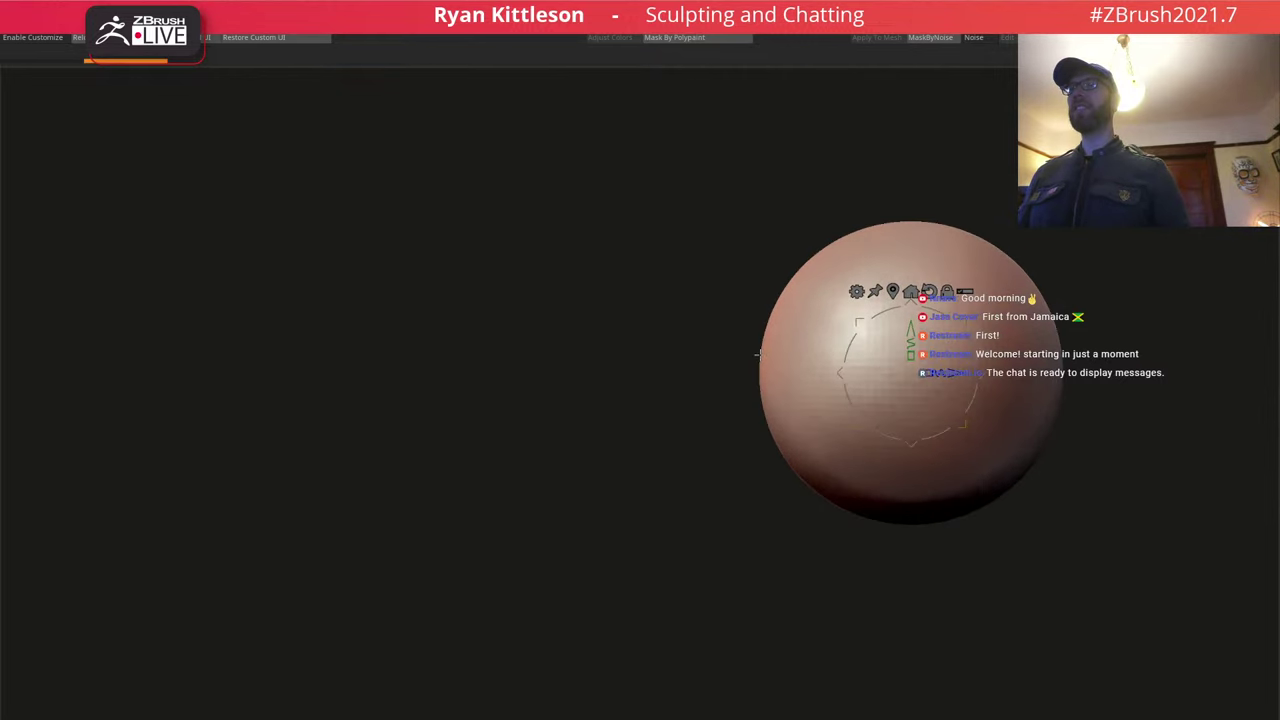
Duplicate the base form and shrink the copy into a small ellipsoid at the lower front centre.
left_click_drag(965, 425, 877, 500, "ctrl")
left_click_drag(823, 447, 780, 435)
mouse_move(896, 451)
left_mouse_down()
mouse_move(876, 464)
mouse_move(886, 470)
mouse_move(876, 449)
mouse_move(880, 460)
left_mouse_up()
right_click_drag(902, 427, 940, 431, "shift")
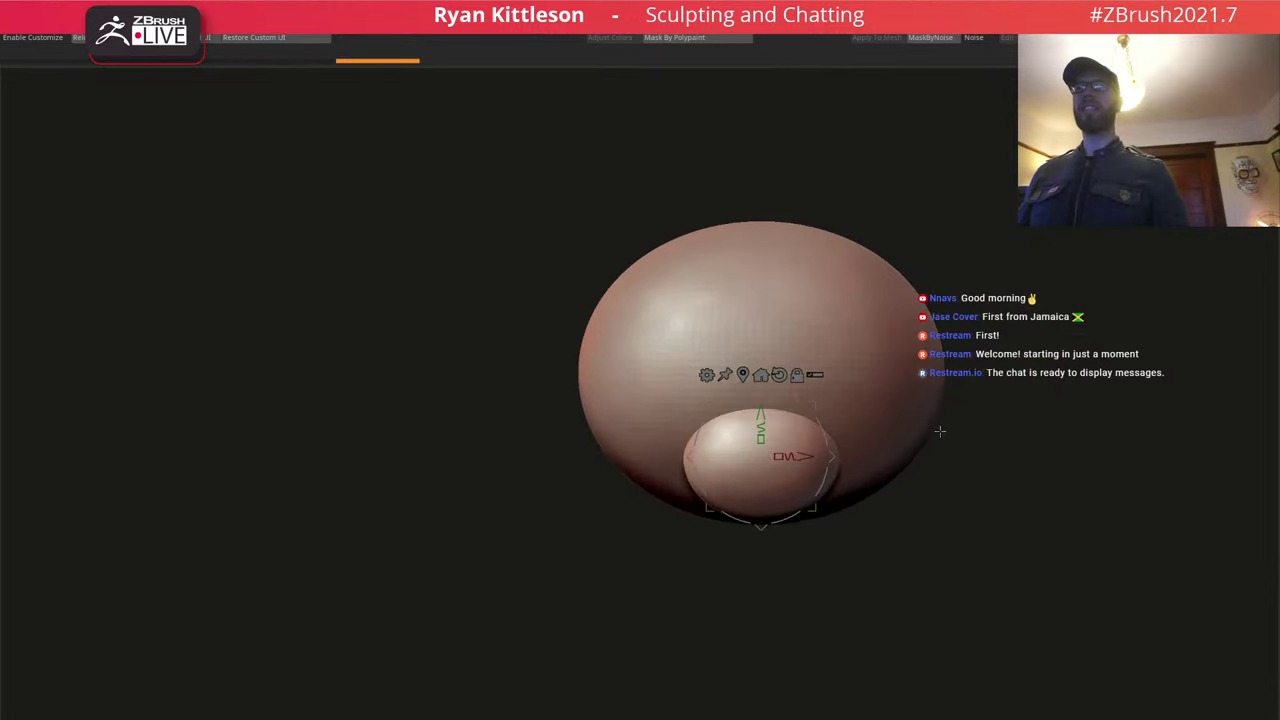
Select the large base form and re-centre the gizmo on it with its orientation aligned.
left_click(894, 371, "alt")
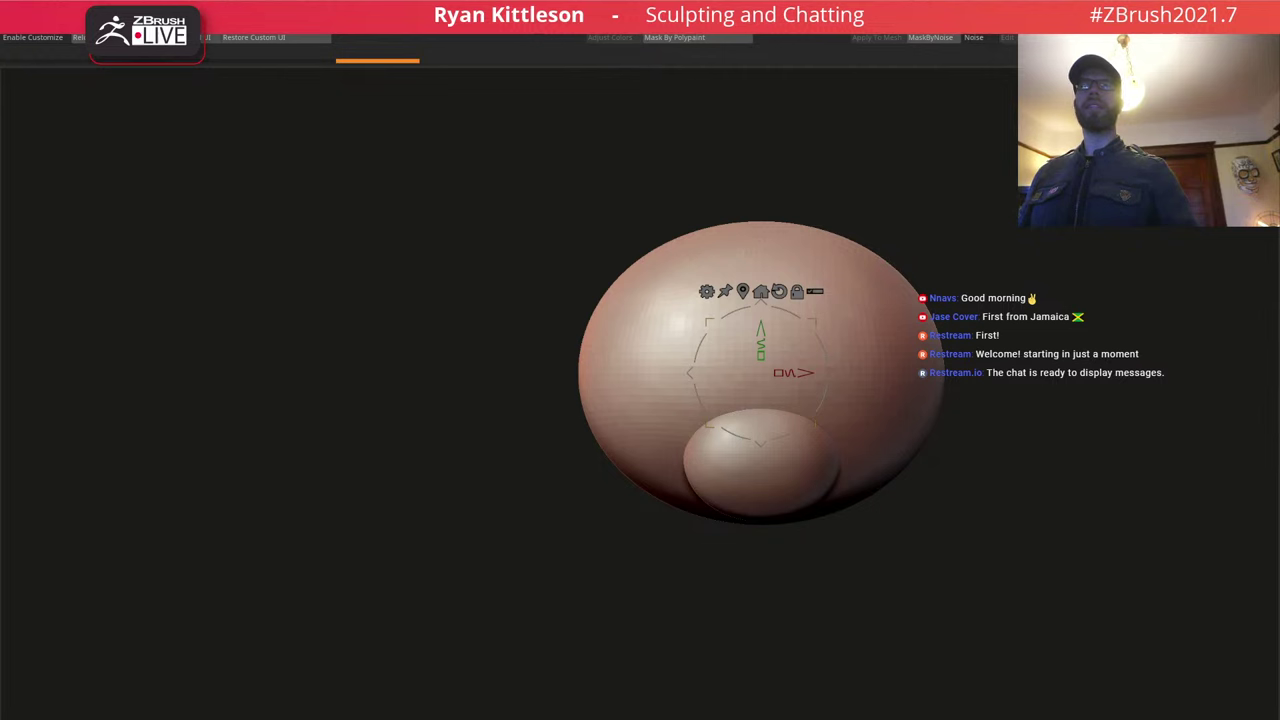
left_click_drag(979, 341, 963, 339)
left_click(882, 409, "alt")
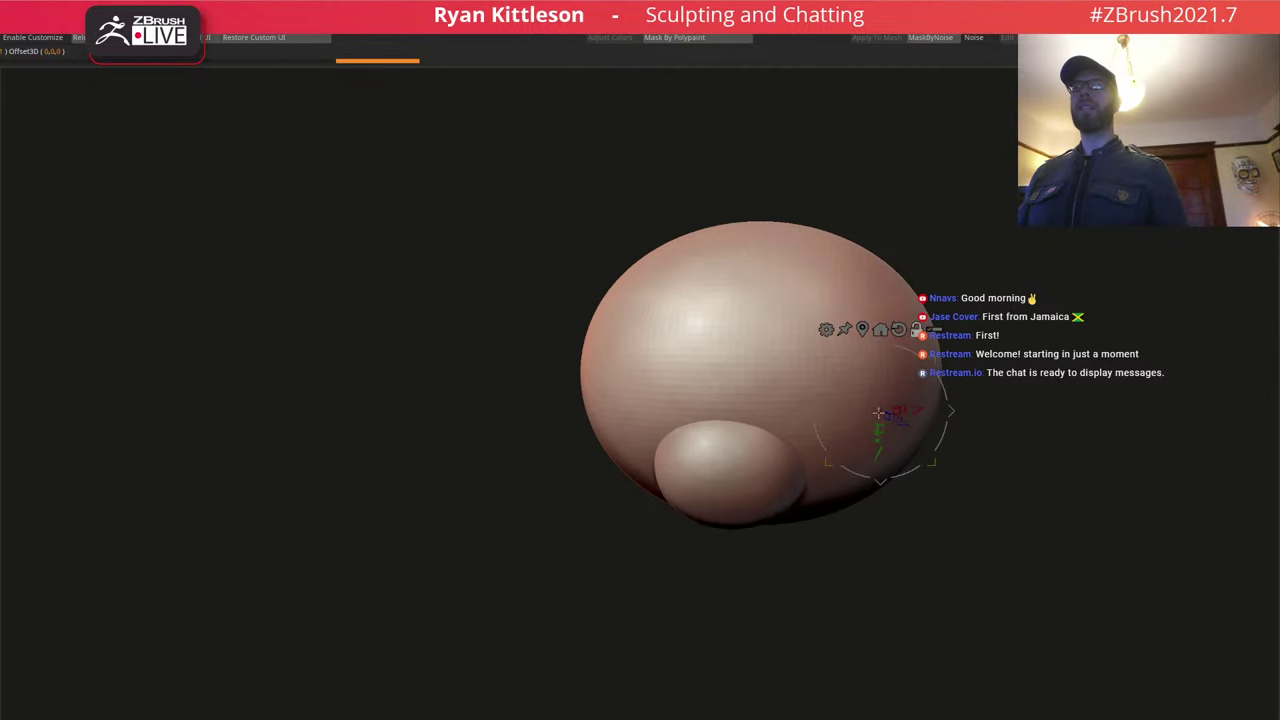
left_click(802, 347, "alt")
left_click(843, 375, "alt")
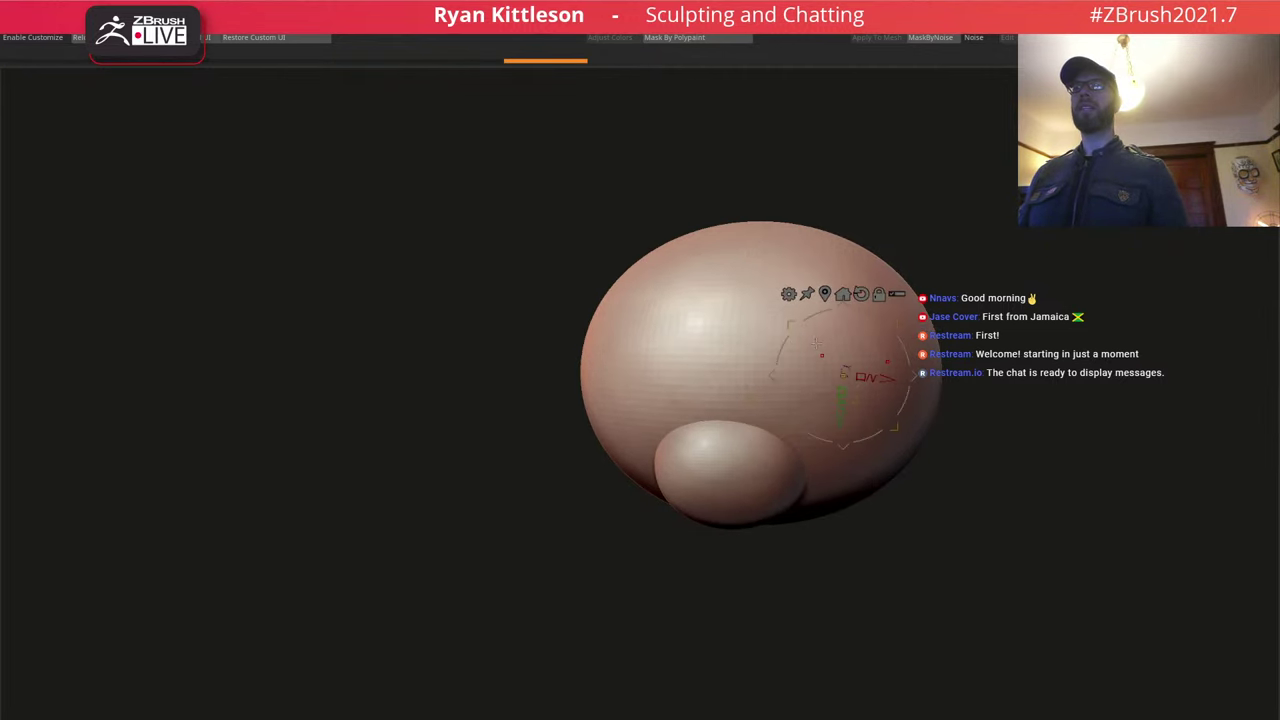
left_click(861, 294)
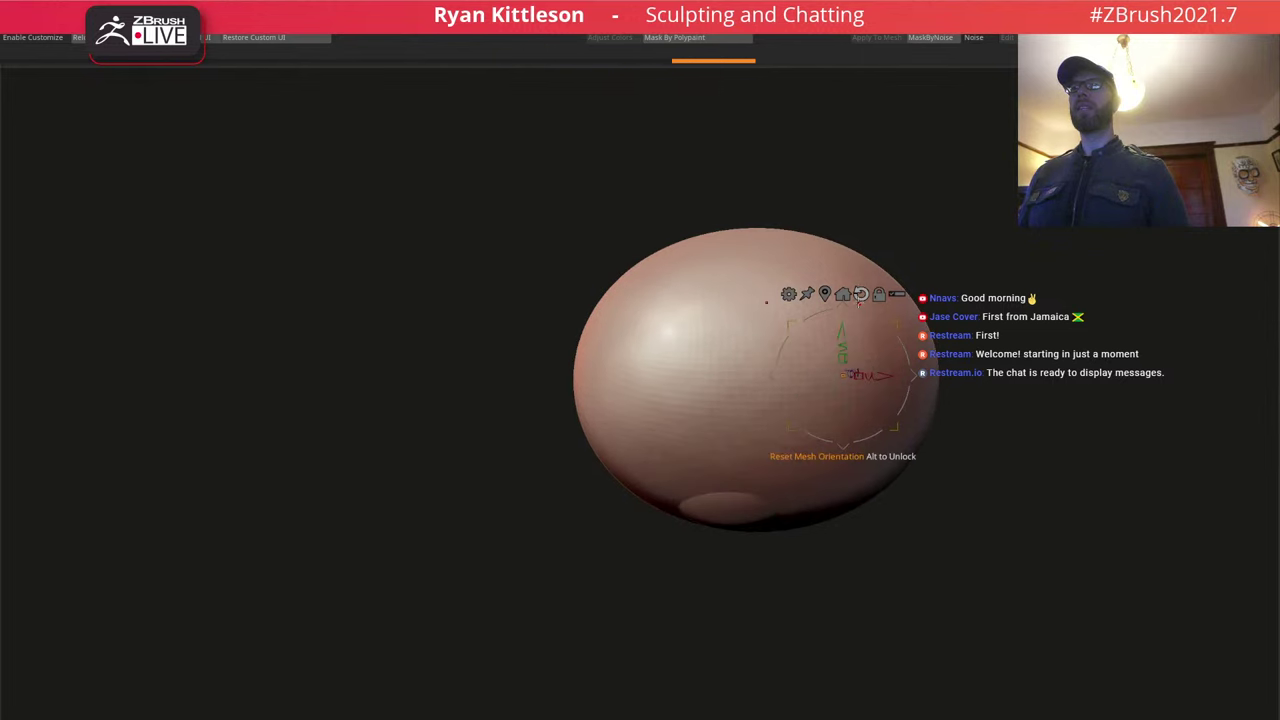
key("ctrl+z")
left_click(861, 301, "alt")
left_click(861, 301)
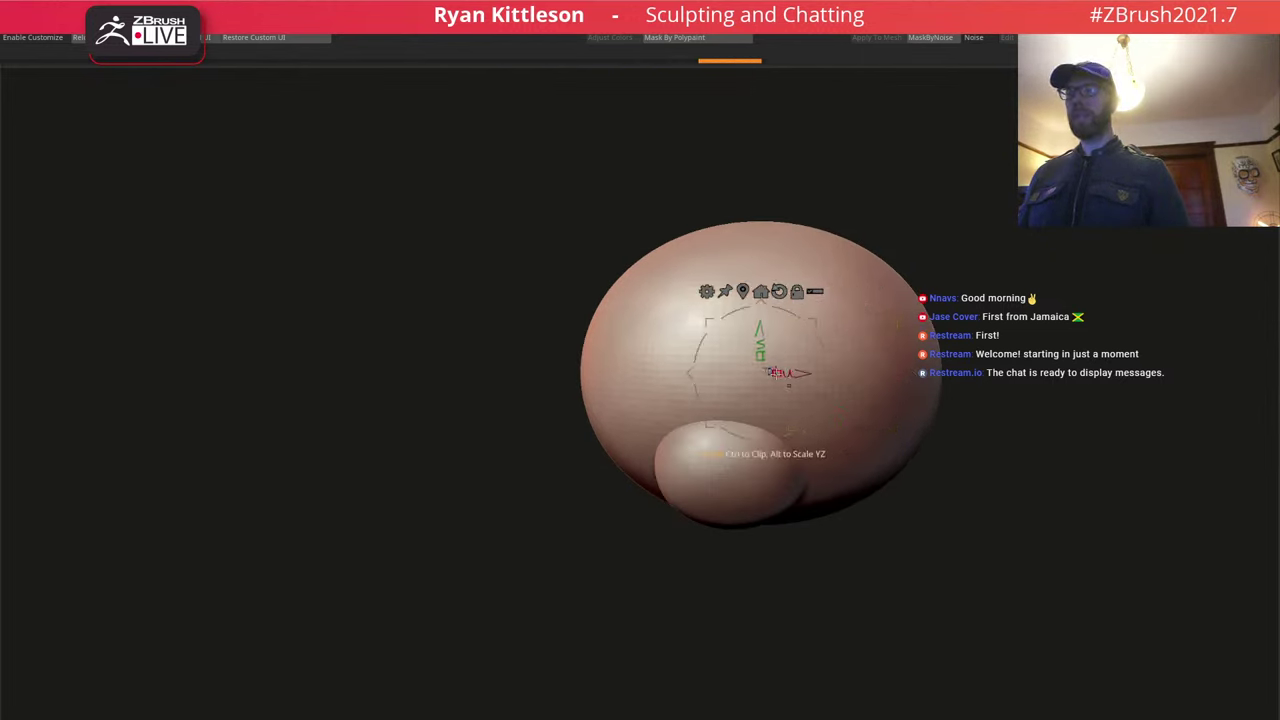
Scale the large base form narrower in width until it is nearly round.
right_click_drag(788, 378, 782, 369)
left_click_drag(751, 369, 744, 369)
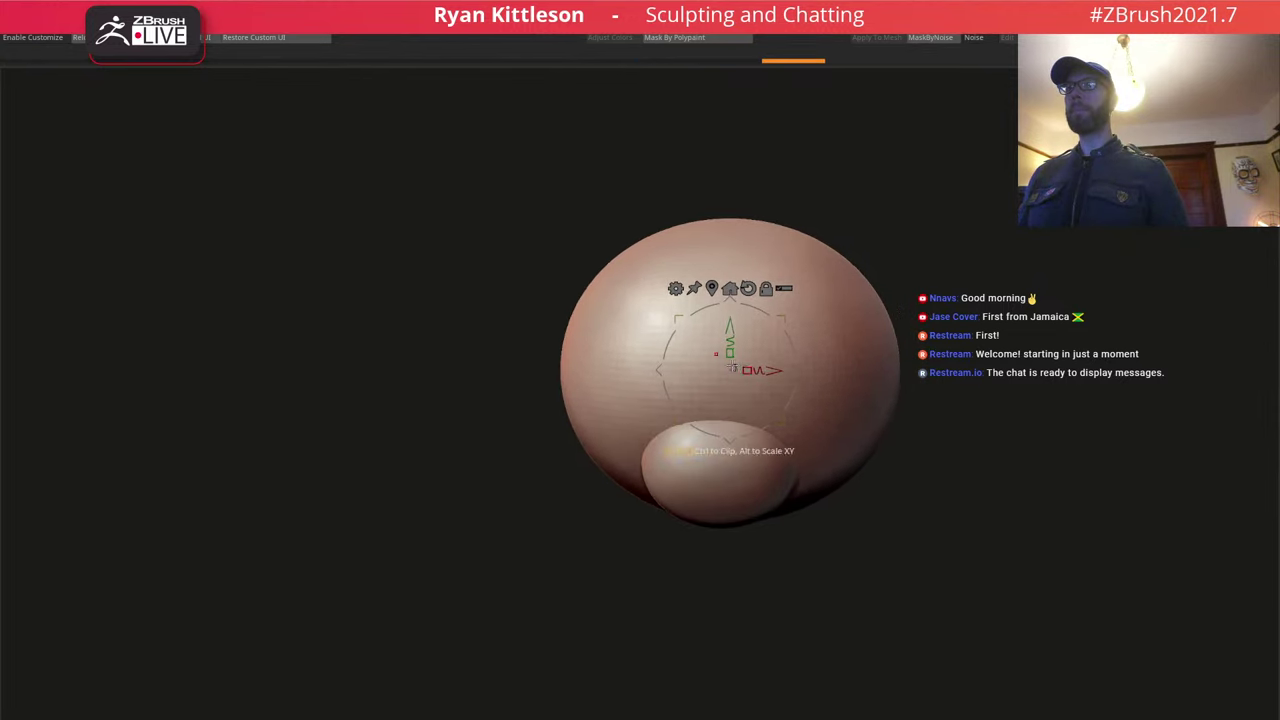
right_click_drag(748, 368, 758, 361, "shift")
left_click_drag(737, 385, 735, 383)
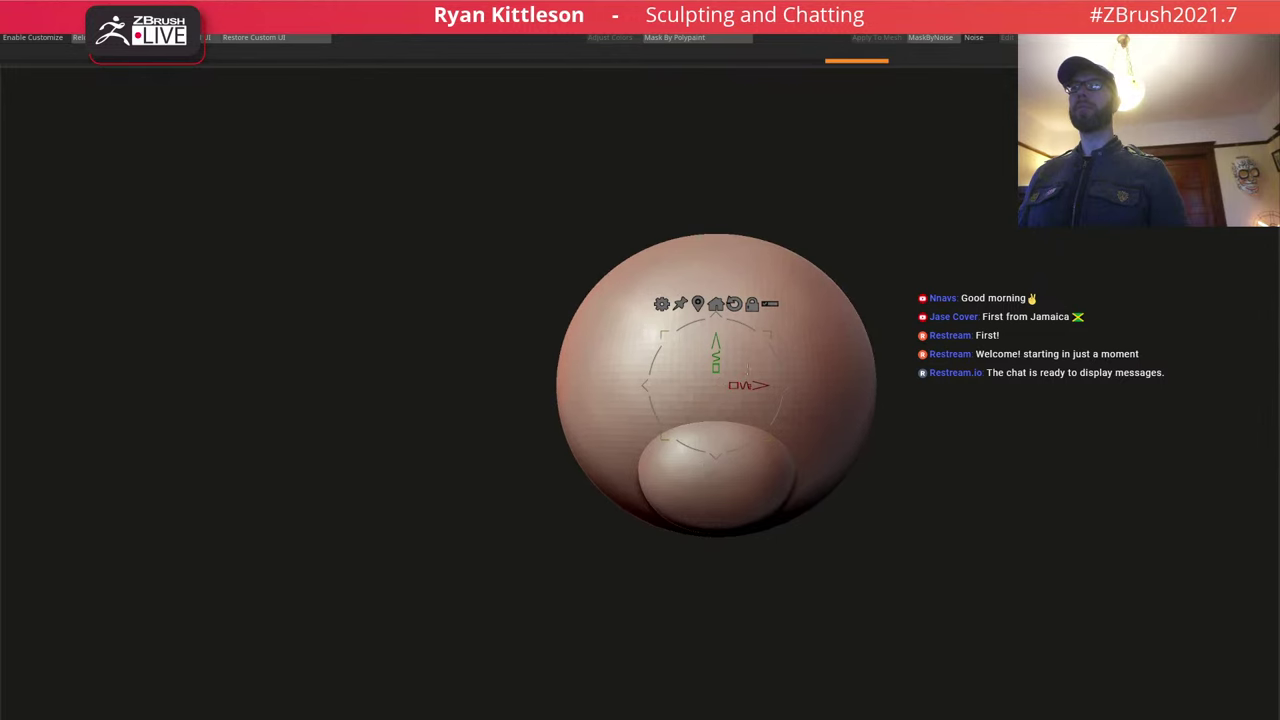
Duplicate the large form toward its lower front side and scale the copy down to a small sphere.
right_click_drag(740, 381, 829, 264)
left_click_drag(787, 217, 729, 322, "ctrl")
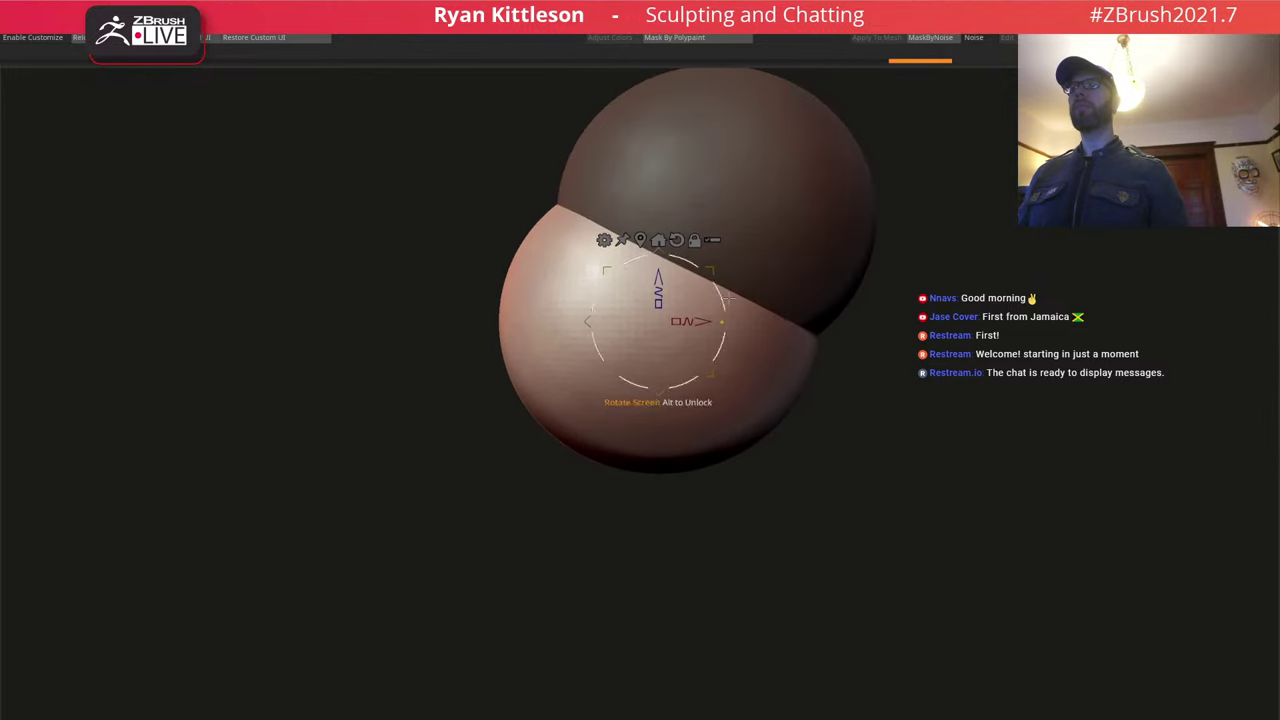
left_click_drag(610, 273, 623, 299)
key("ctrl+shift+a")
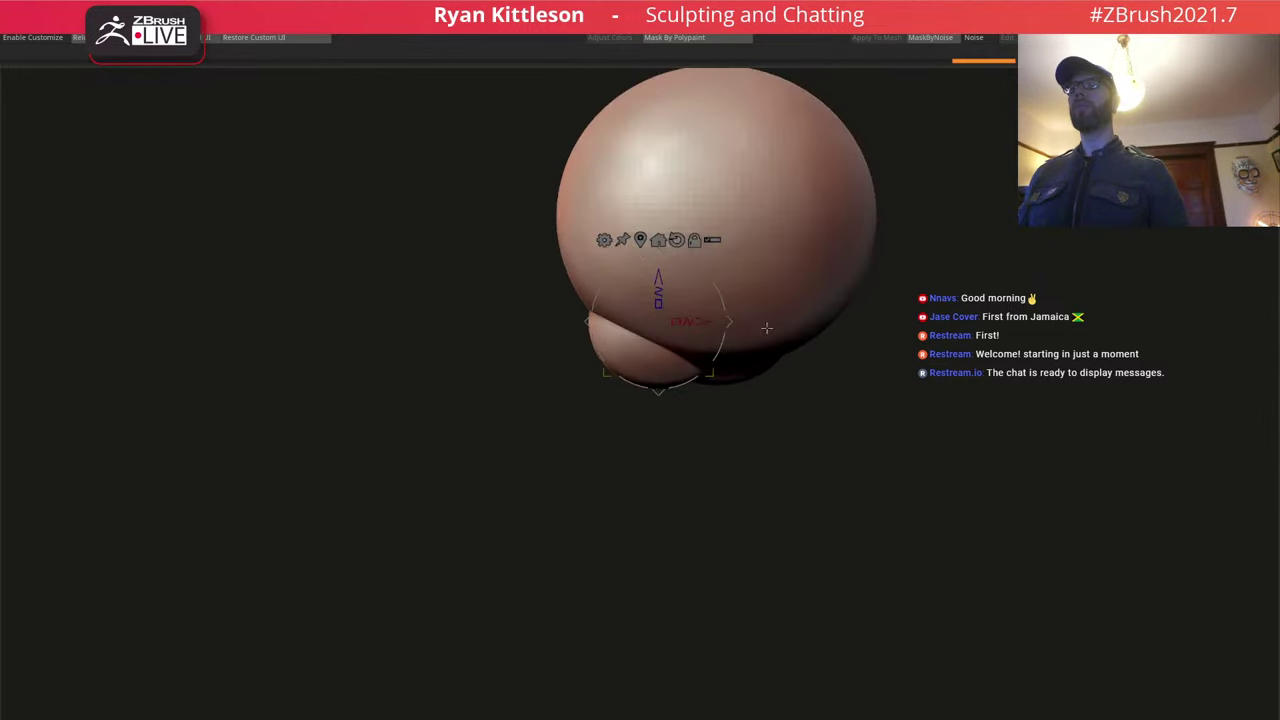
right_click_drag(772, 304, 765, 334)
Select the new small side sphere and move it outward to the edge of the large form.
key("q")
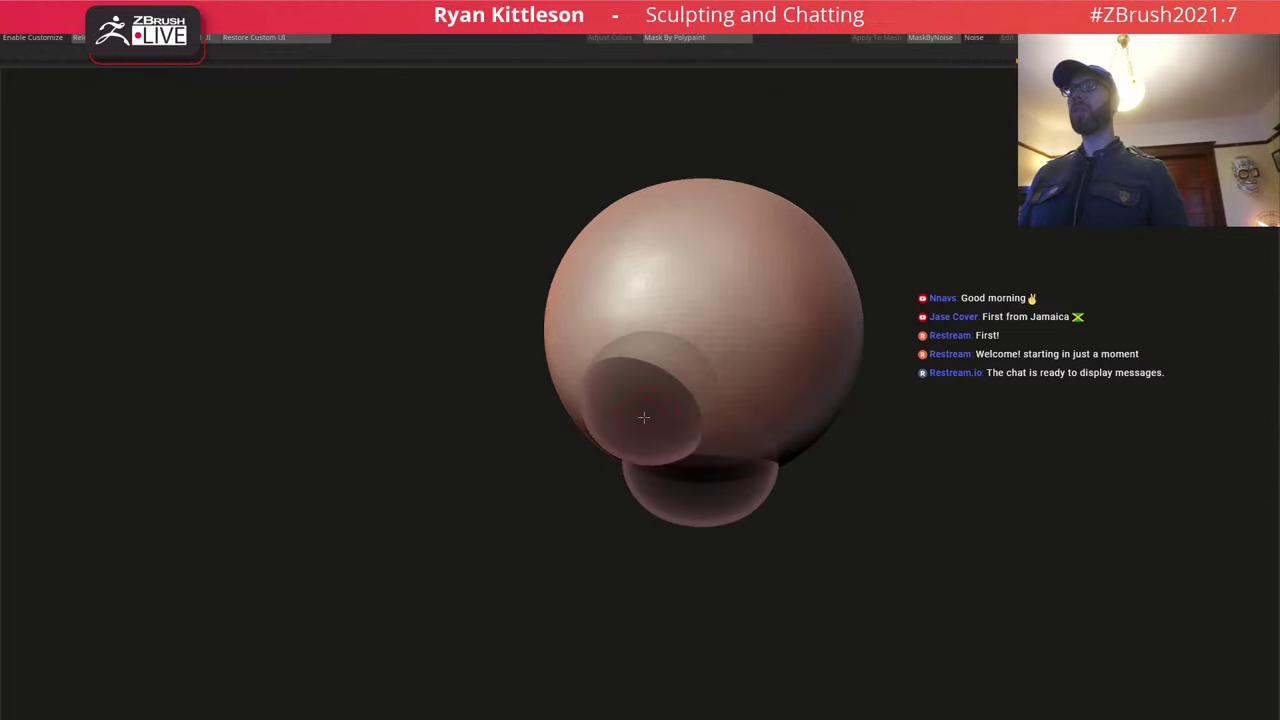
left_click(641, 432, "alt")
right_click_drag(669, 433, 678, 386)
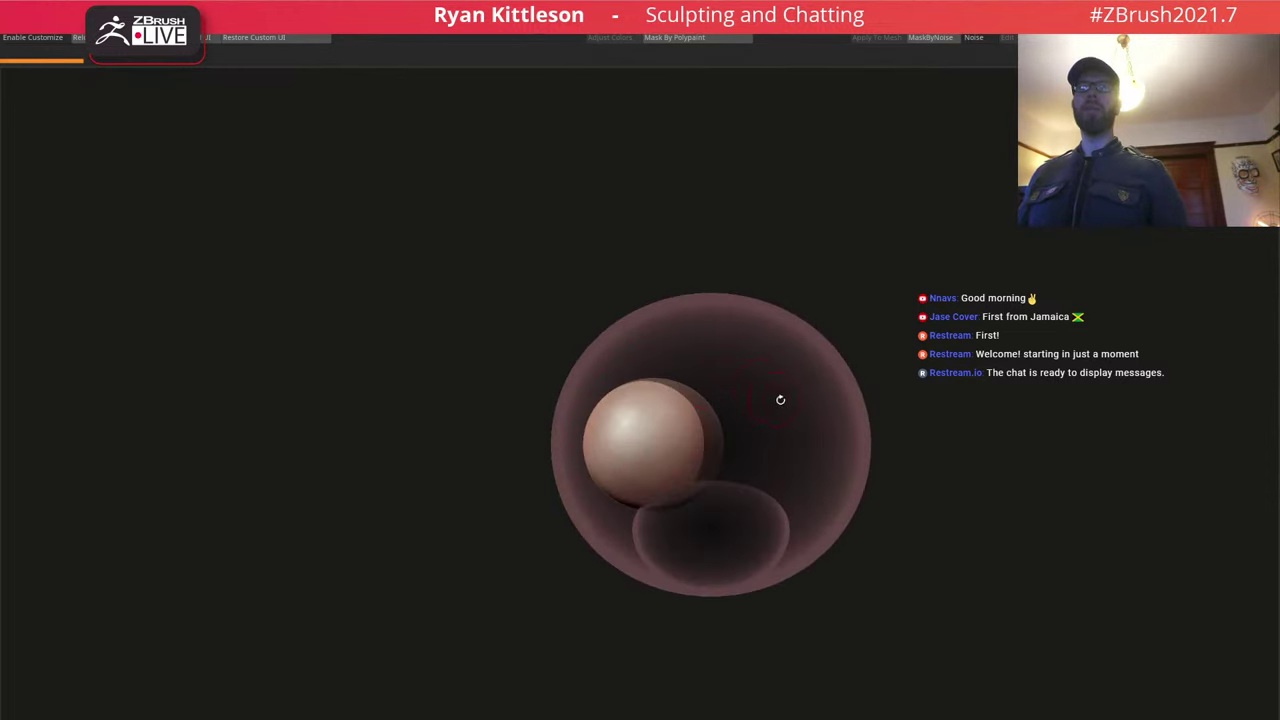
key("w")
left_click_drag(723, 445, 678, 468)
right_click_drag(677, 443, 677, 534, "shift")
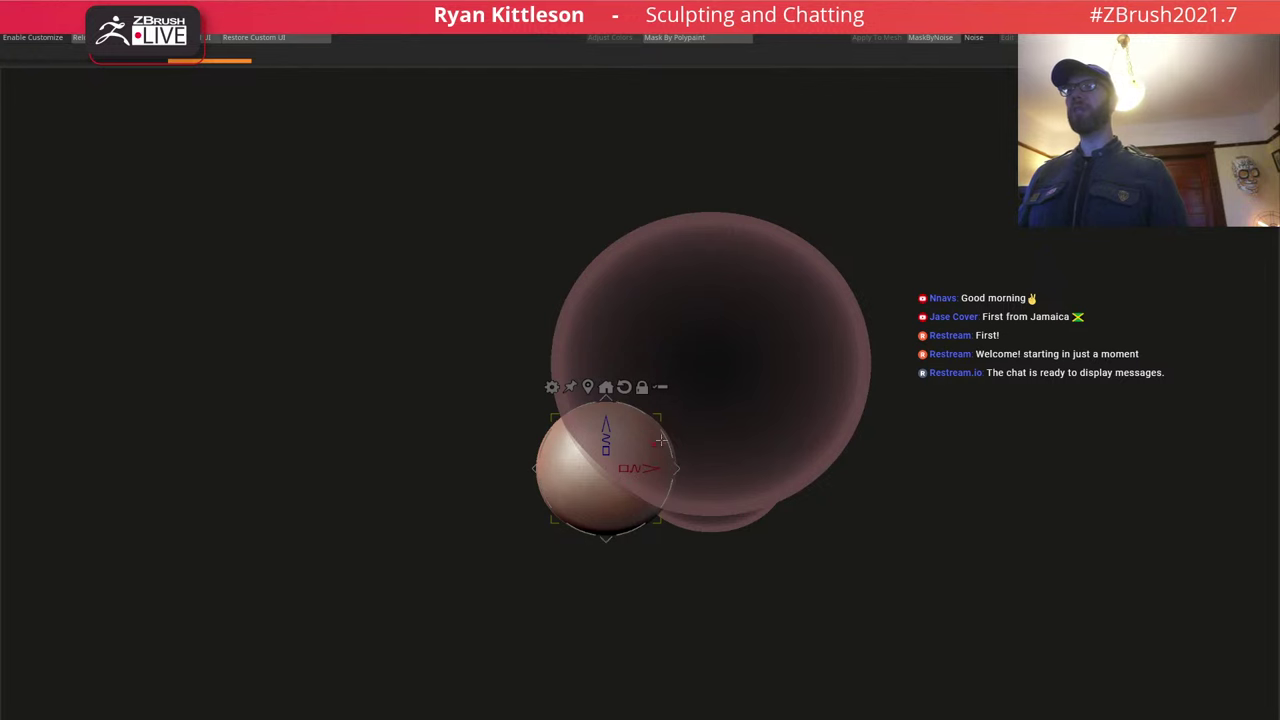
Rotate the side sphere diagonally, flatten it against the large form, and mirror it to the opposite side.
left_click_drag(664, 435, 682, 501)
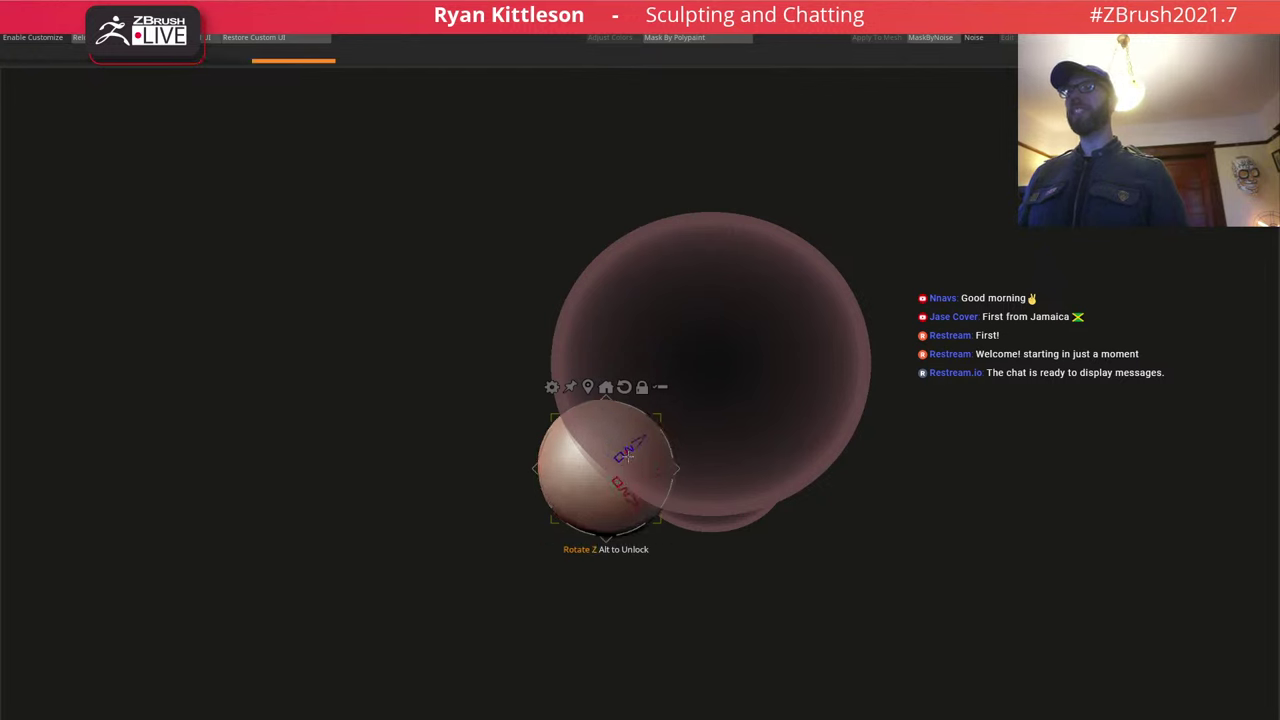
left_click_drag(619, 458, 597, 475)
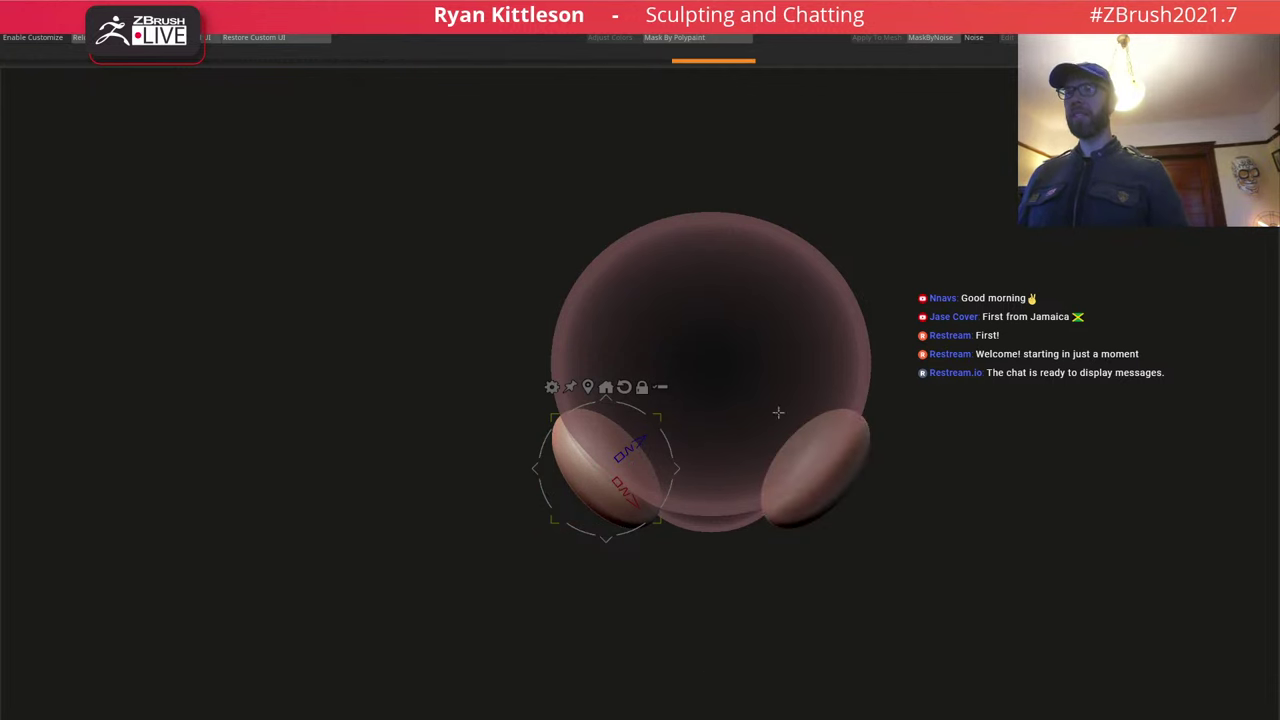
mouse_move(778, 412)
right_mouse_down()
mouse_move(777, 306)
mouse_move(780, 318)
right_mouse_up()
key("q")
key("shift+t")
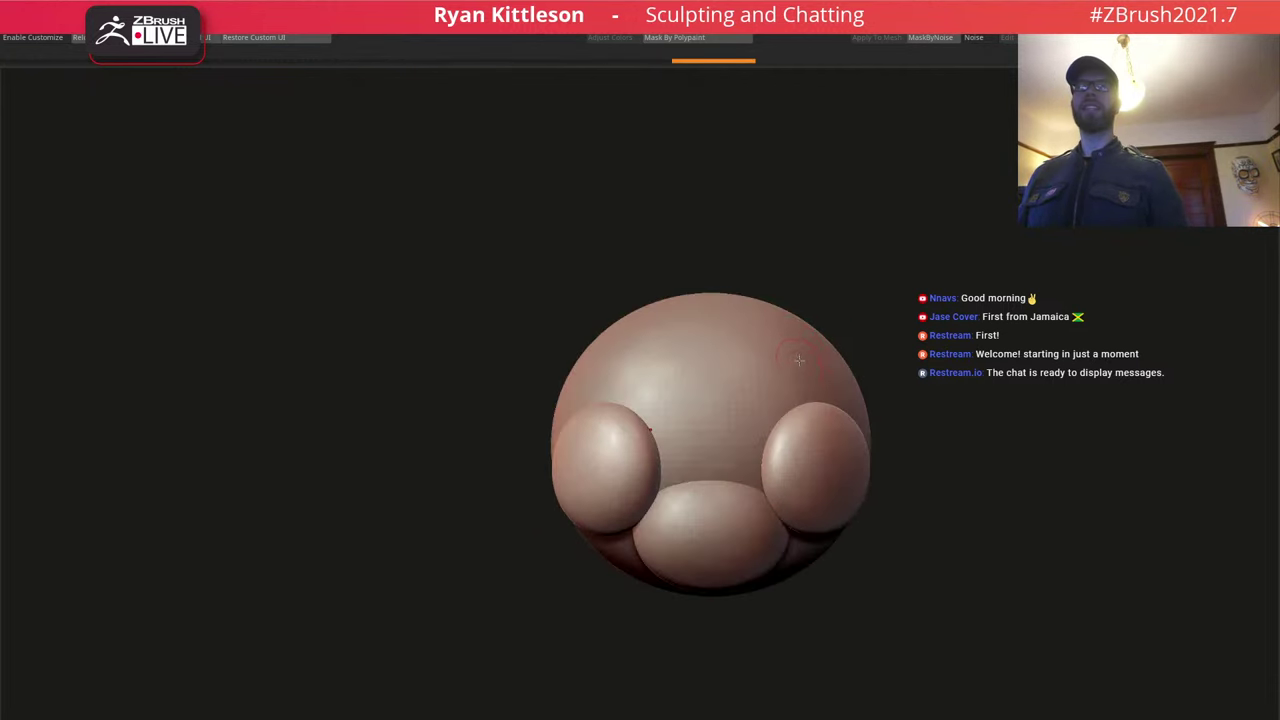
Reduce the height of the mirrored side forms and shift them slightly inward toward the centre.
key("w")
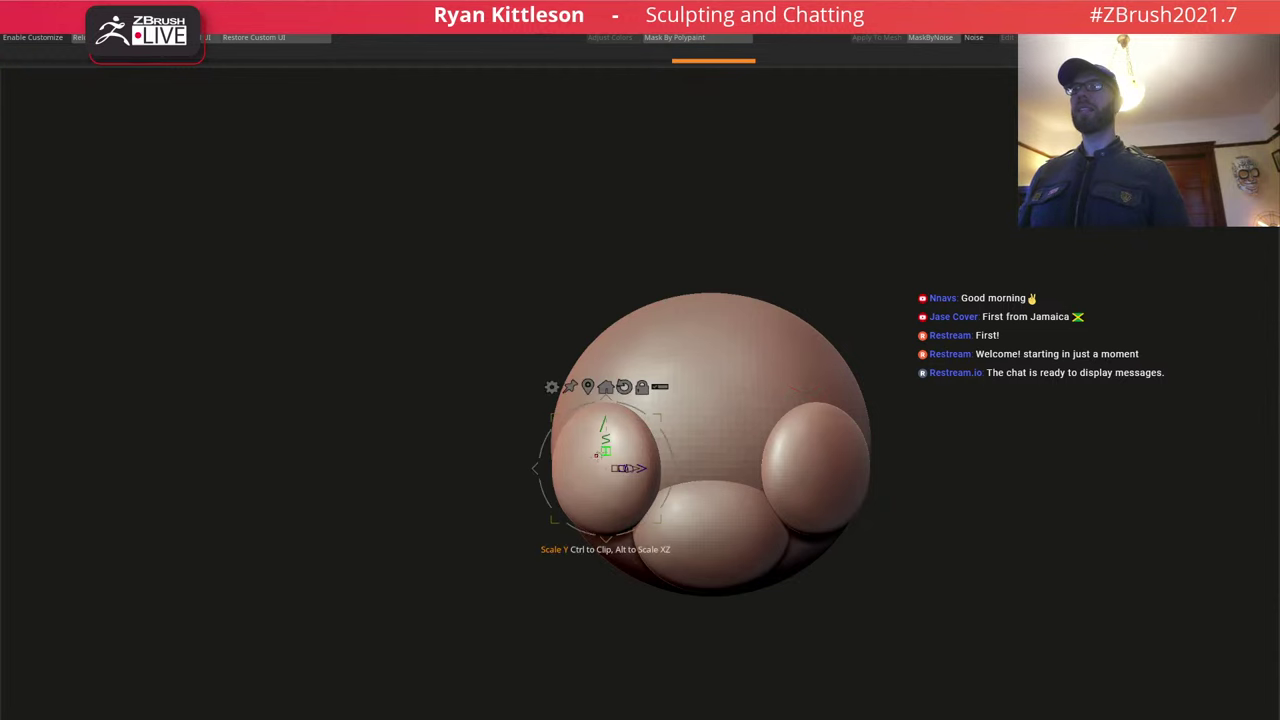
left_click_drag(606, 453, 607, 465)
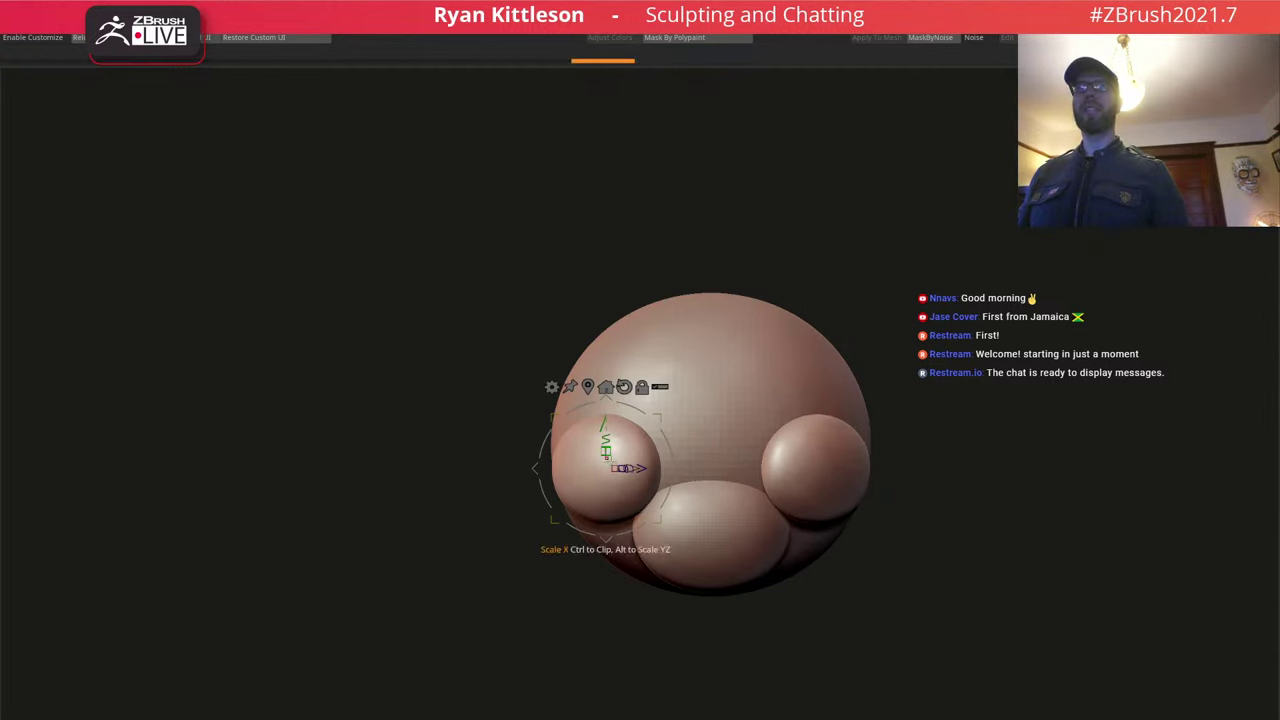
right_click_drag(660, 430, 615, 460)
left_click_drag(678, 443, 694, 440)
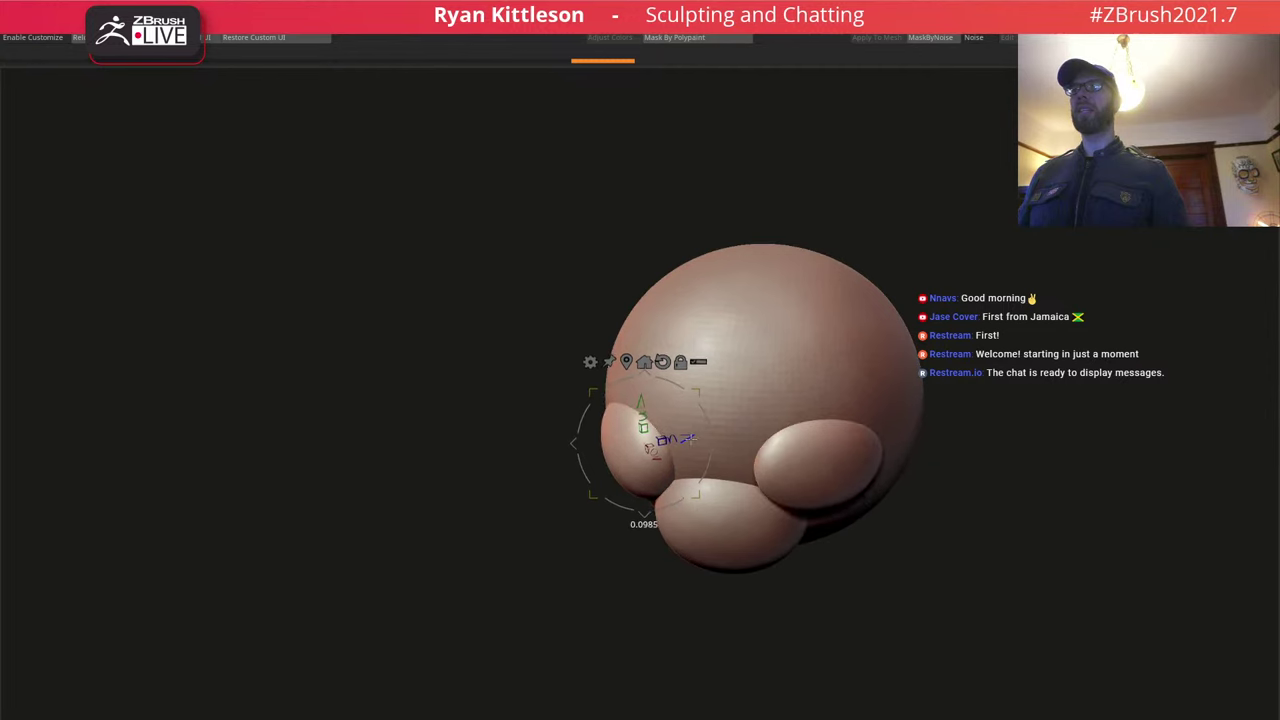
right_click_drag(662, 443, 707, 446)
right_click_drag(707, 446, 709, 445, "shift")
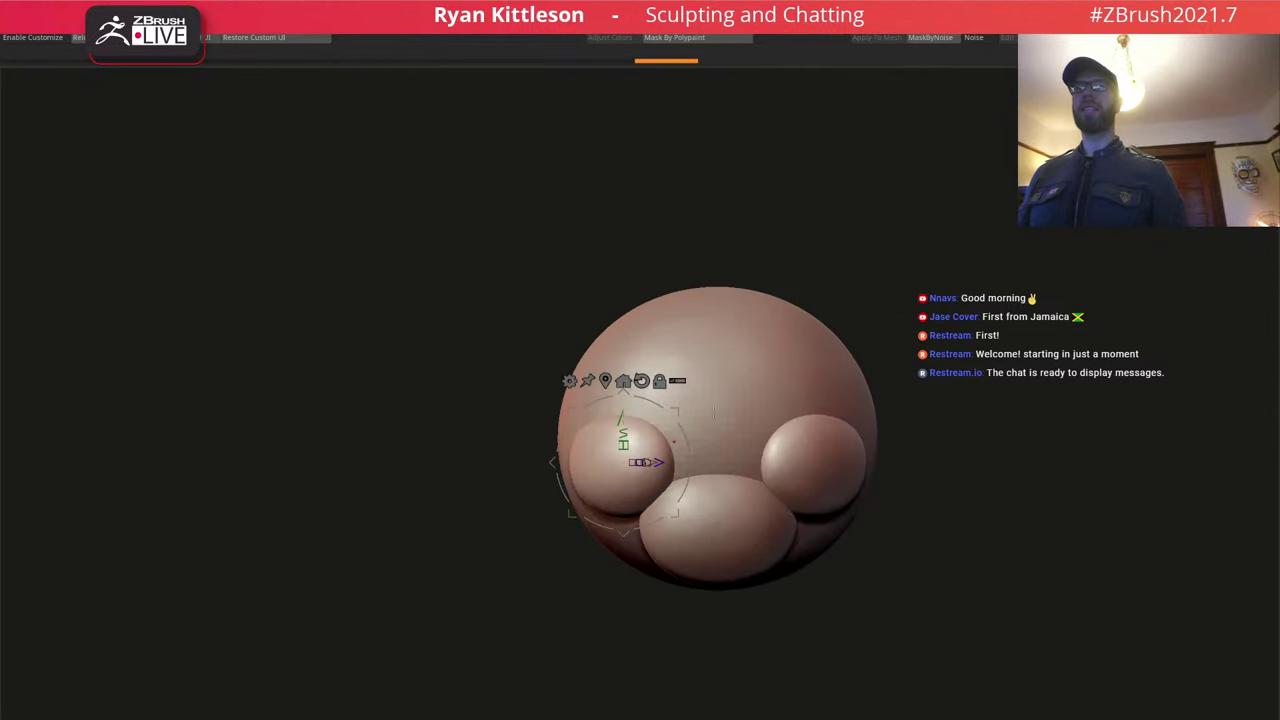
Duplicate the lower front ellipsoid straight up and push the copy to the front of the large form.
left_click(729, 517, "alt")
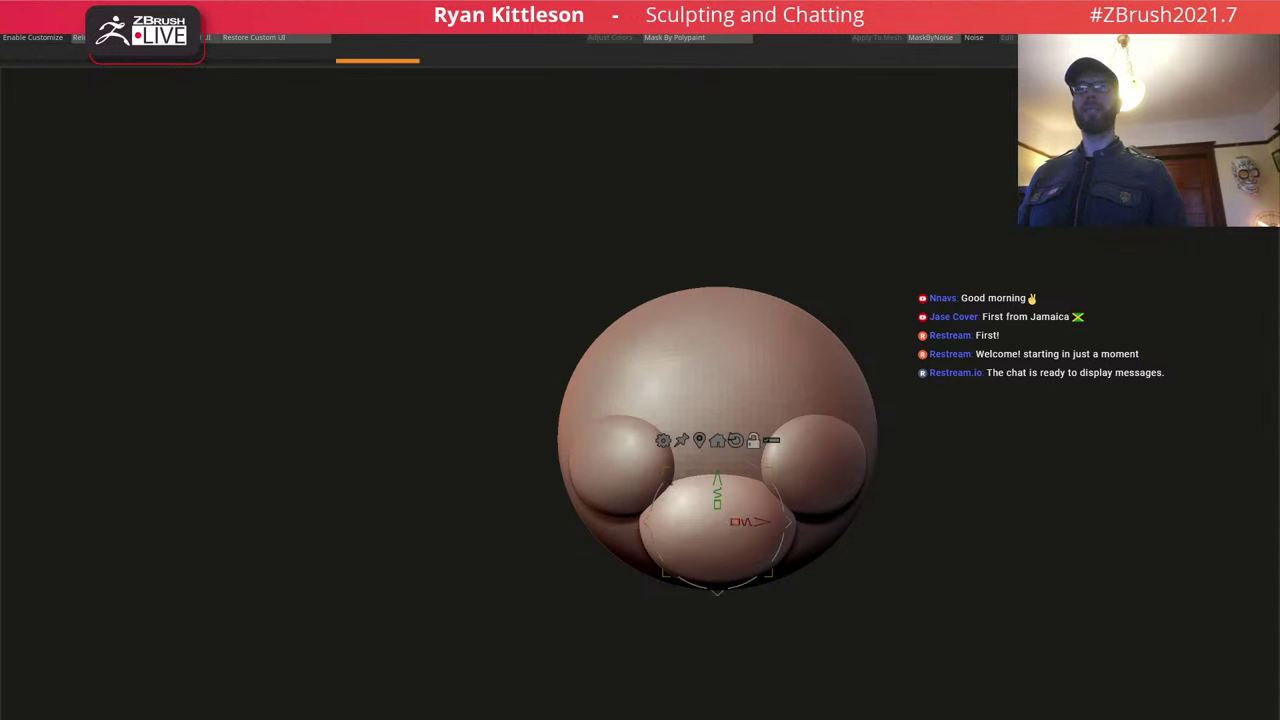
left_click_drag(716, 477, 716, 383, "ctrl+shift")
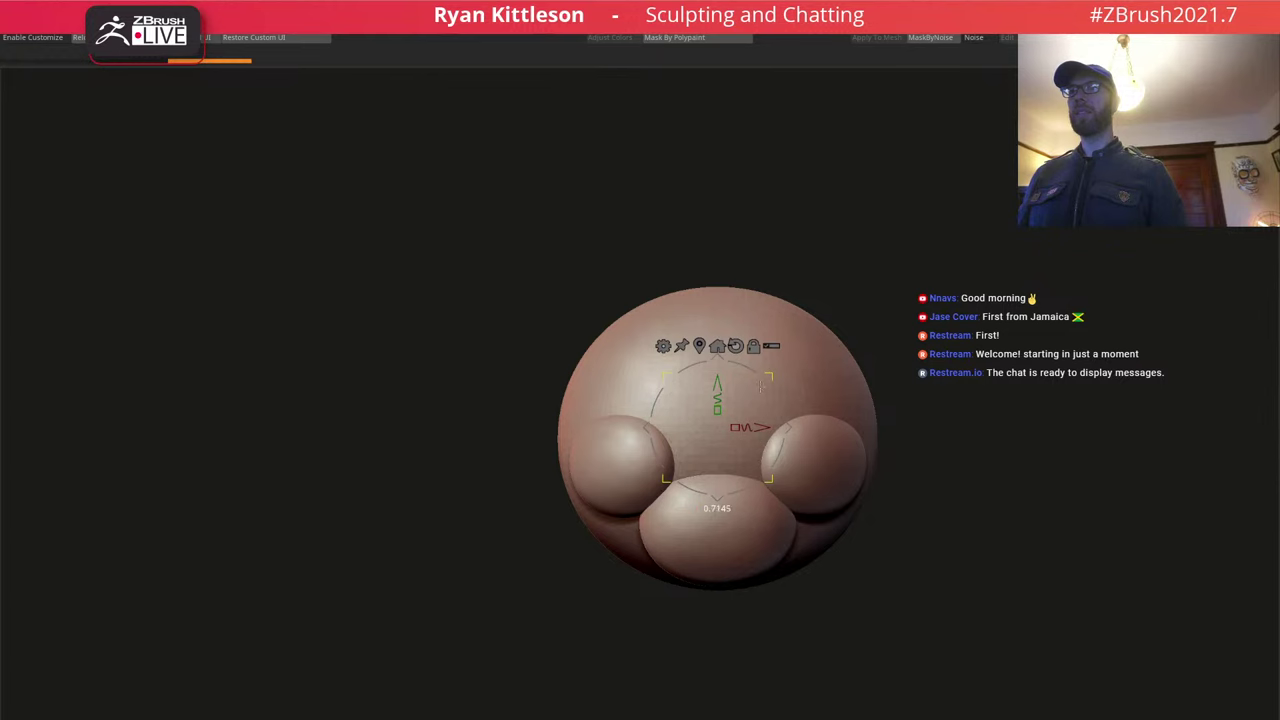
right_click_drag(734, 407, 769, 406, "shift")
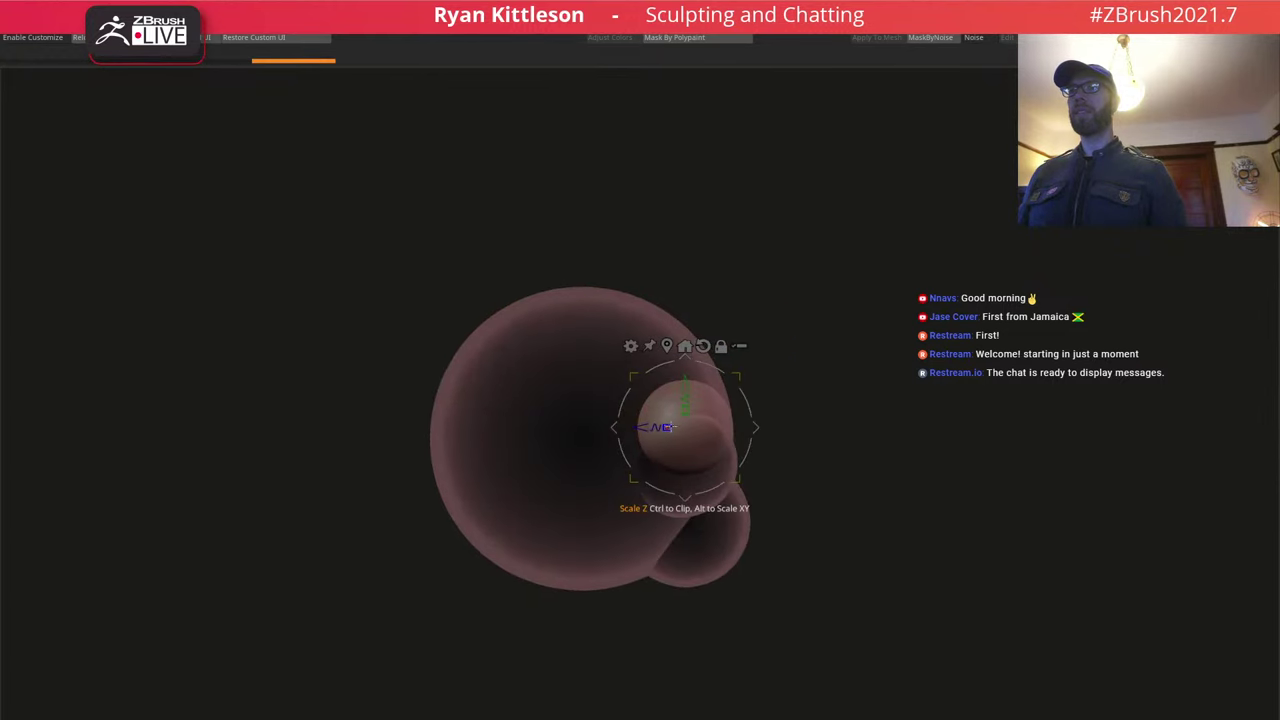
left_click_drag(641, 427, 688, 427)
Shrink the upper copy into a small round ball and move it forward in front of the large form.
right_click_drag(842, 391, 801, 385, "shift")
left_click_drag(782, 378, 757, 397)
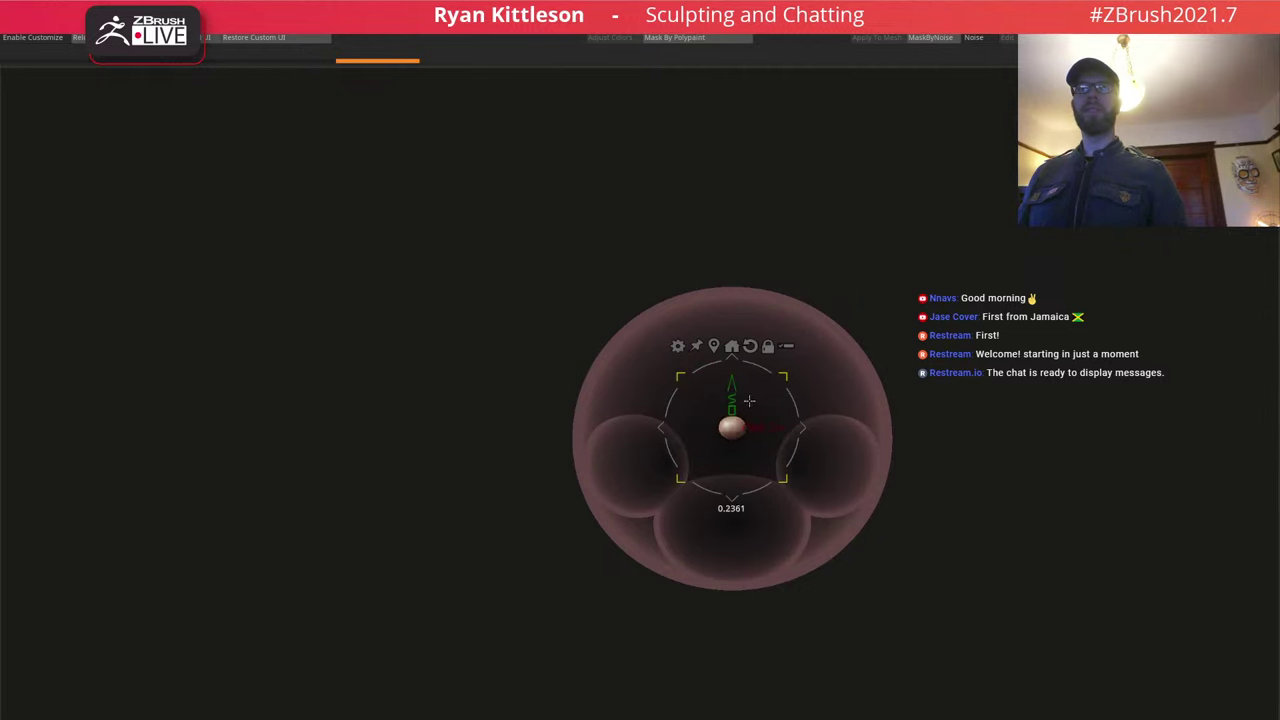
left_click_drag(749, 401, 748, 402)
right_click_drag(794, 392, 752, 408, "shift")
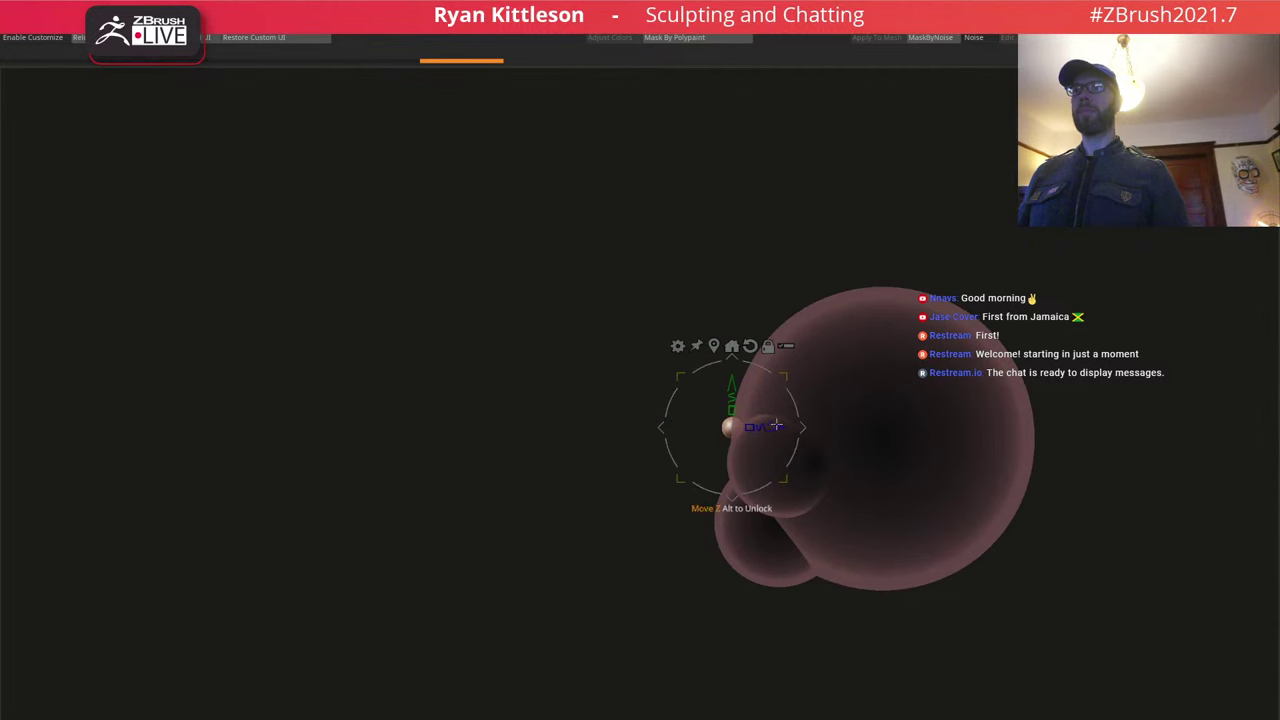
left_click_drag(774, 427, 760, 427)
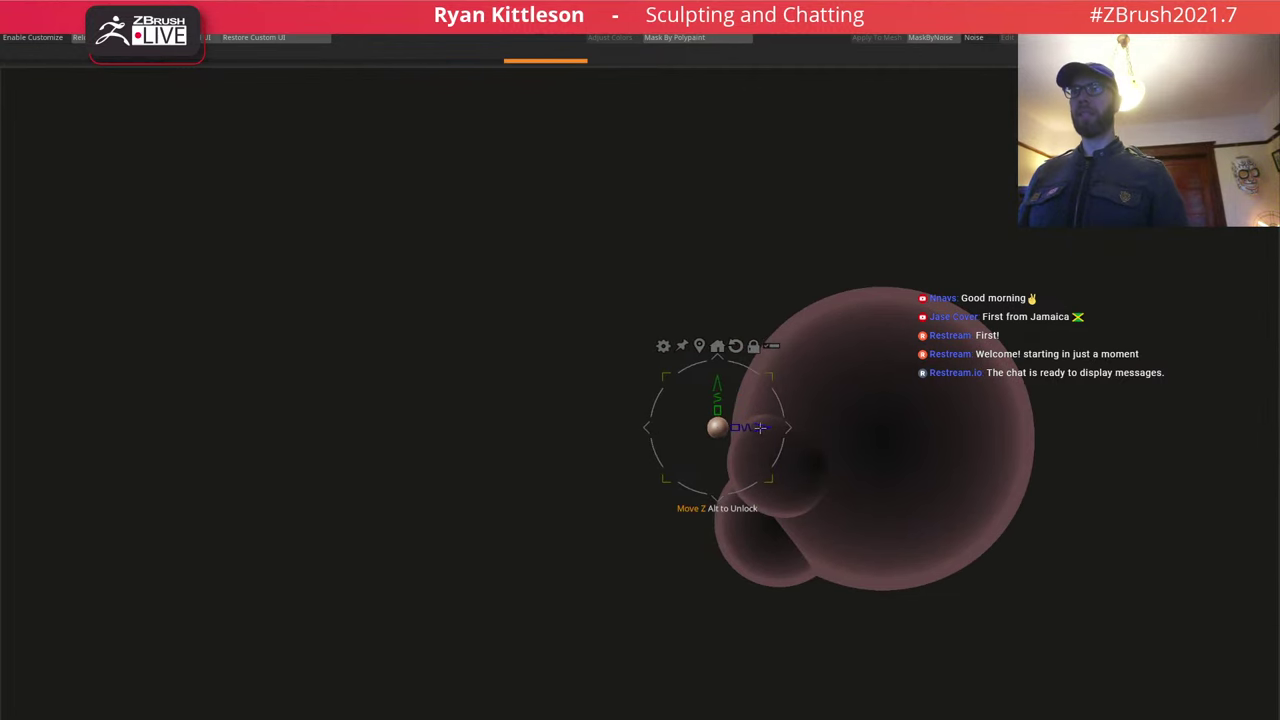
right_click_drag(767, 449, 750, 478)
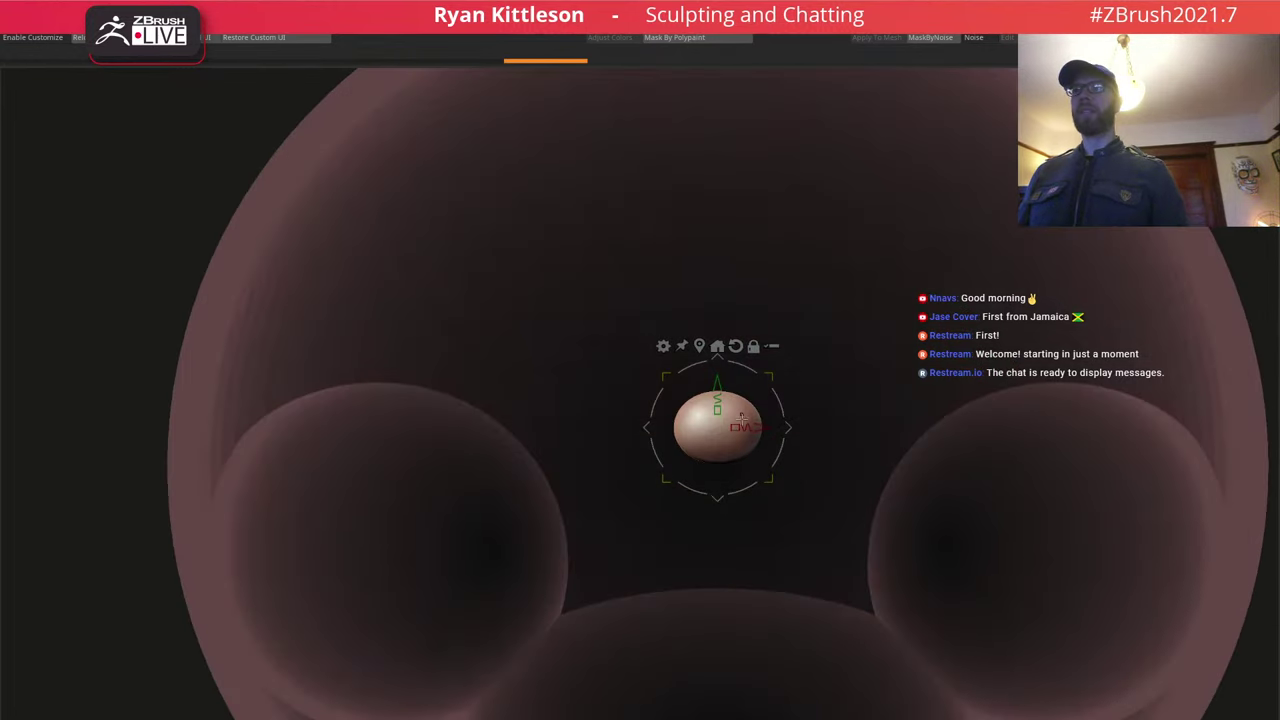
left_click_drag(736, 427, 729, 427)
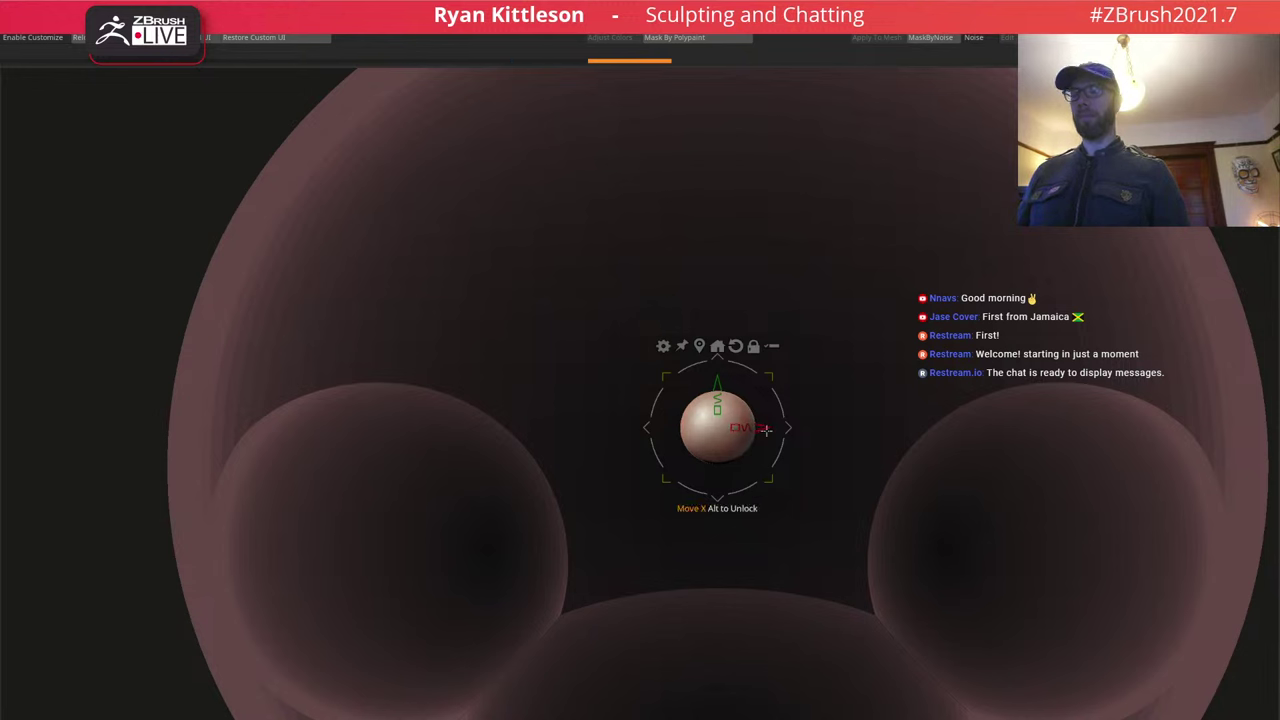
Duplicate the small ball sideways, scale the copy down, and mirror it to the other side of the ball.
left_click_drag(788, 428, 733, 440, "ctrl")
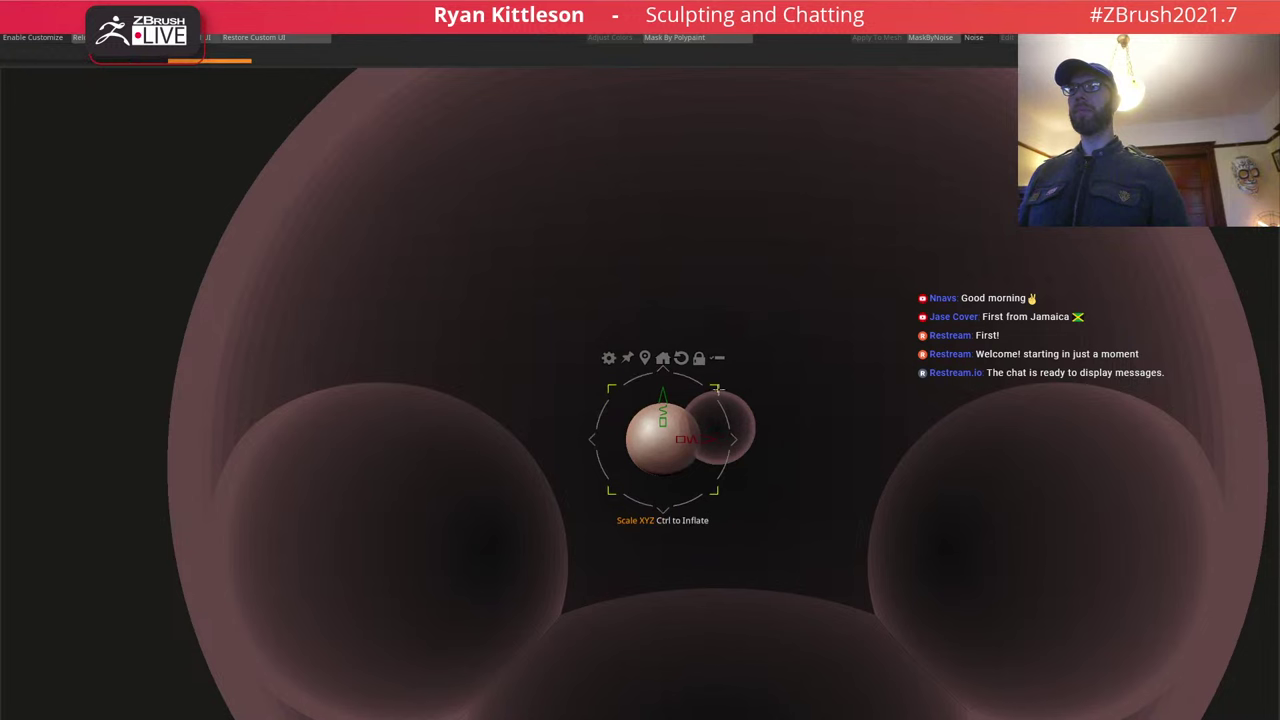
left_click_drag(716, 390, 706, 396)
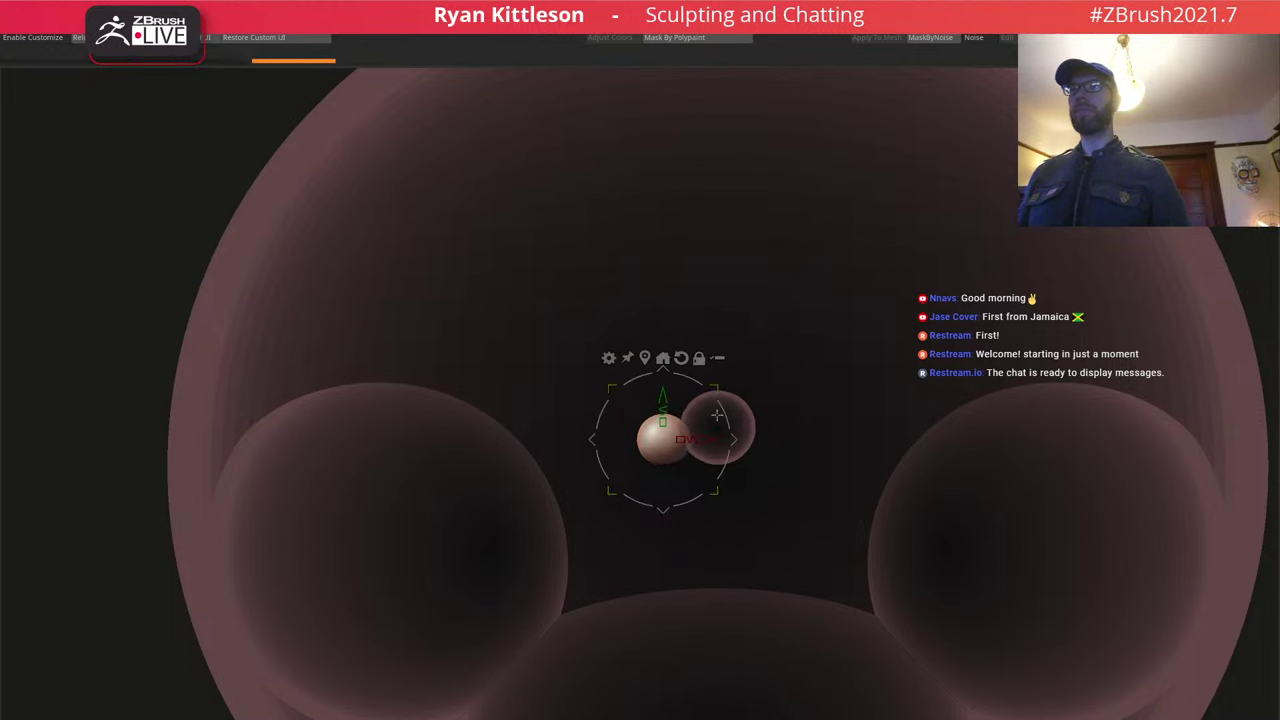
left_click_drag(732, 441, 734, 439)
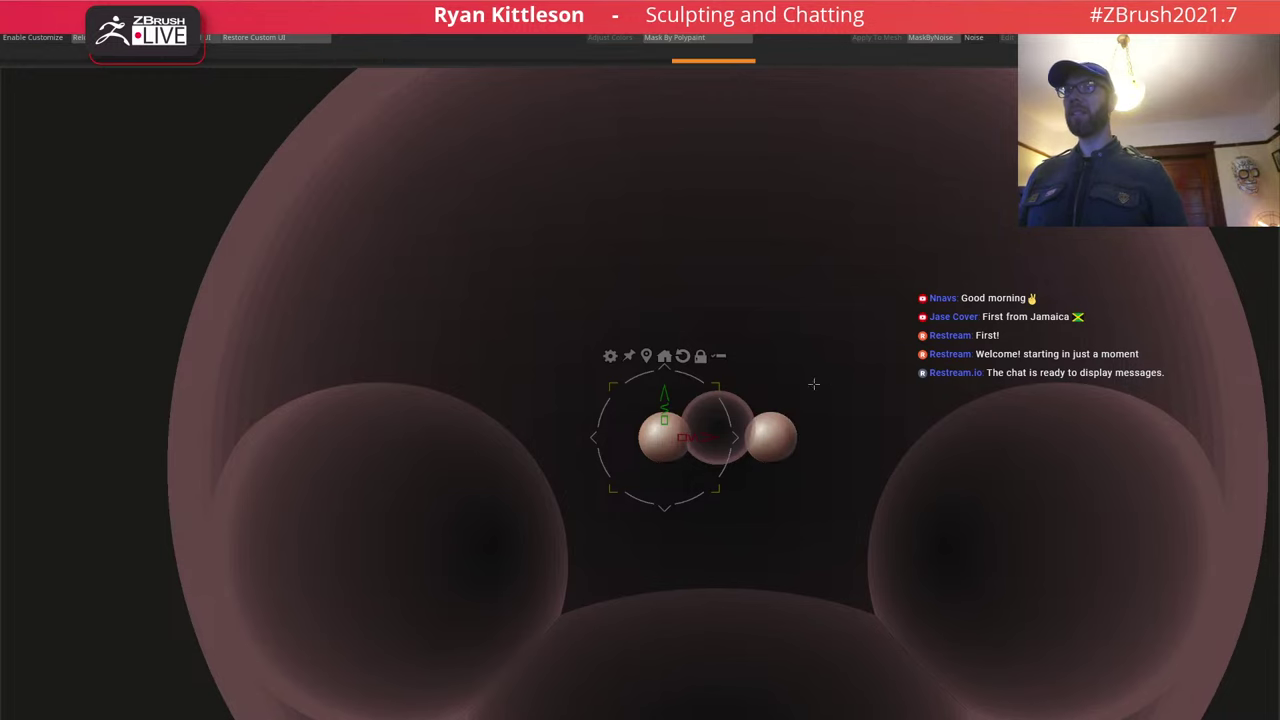
Turn off the see-through display and shift the small side balls slightly back toward the large form.
key("ctrl+shift+a")
right_click_drag(854, 395, 765, 520, "alt")
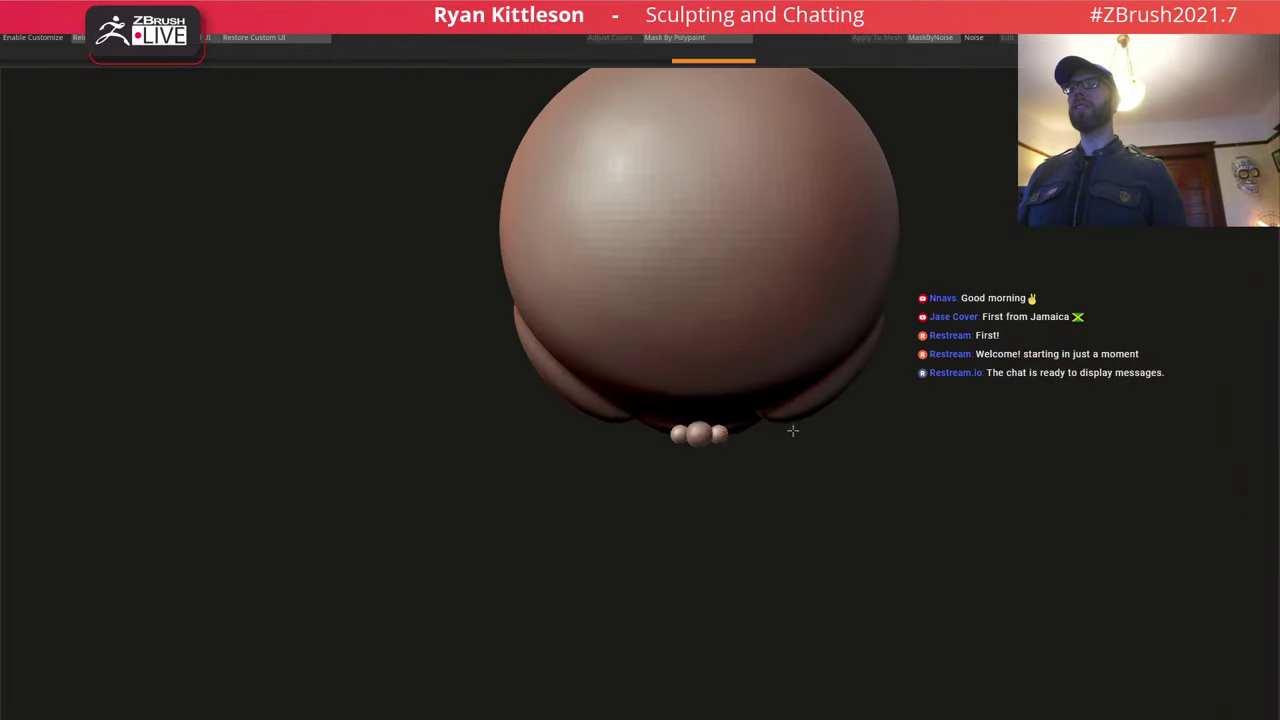
right_click_drag(791, 431, 839, 505, "ctrl")
mouse_move(664, 386)
left_mouse_down()
mouse_move(664, 353)
mouse_move(664, 365)
left_mouse_up()
right_click_drag(742, 518, 754, 386)
right_click_drag(785, 442, 890, 537, "ctrl")
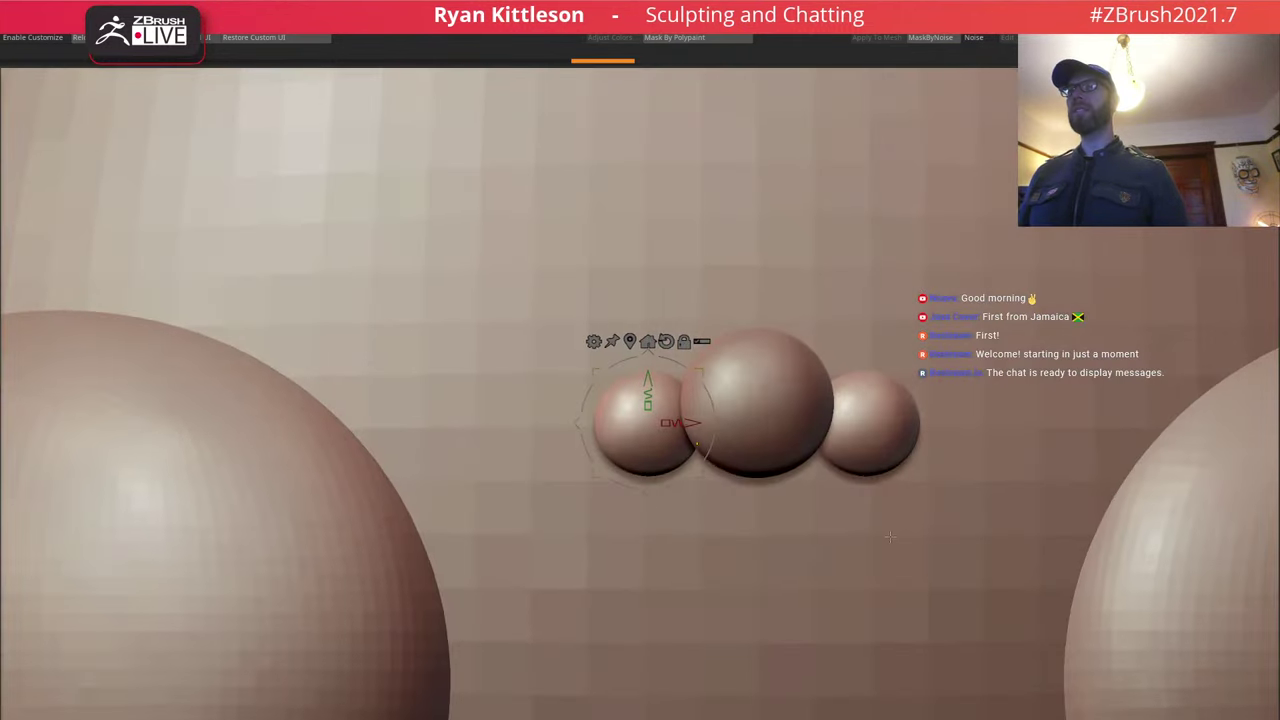
Reduce the Move brush's draw size to suit the small side balls and undo the last strokes.
key("q")
key("space")
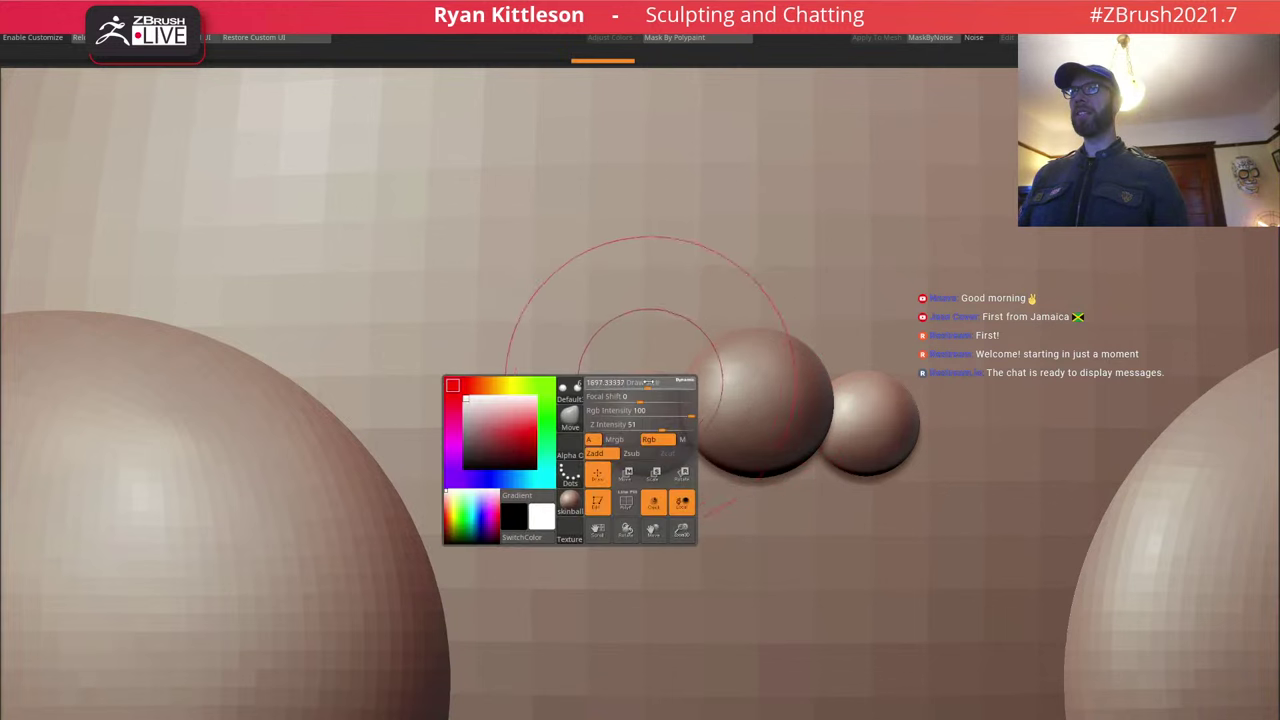
mouse_move(627, 381)
left_mouse_down()
mouse_move(610, 381)
mouse_move(592, 332)
left_mouse_up()
key("ctrl+z")
key("ctrl+z")
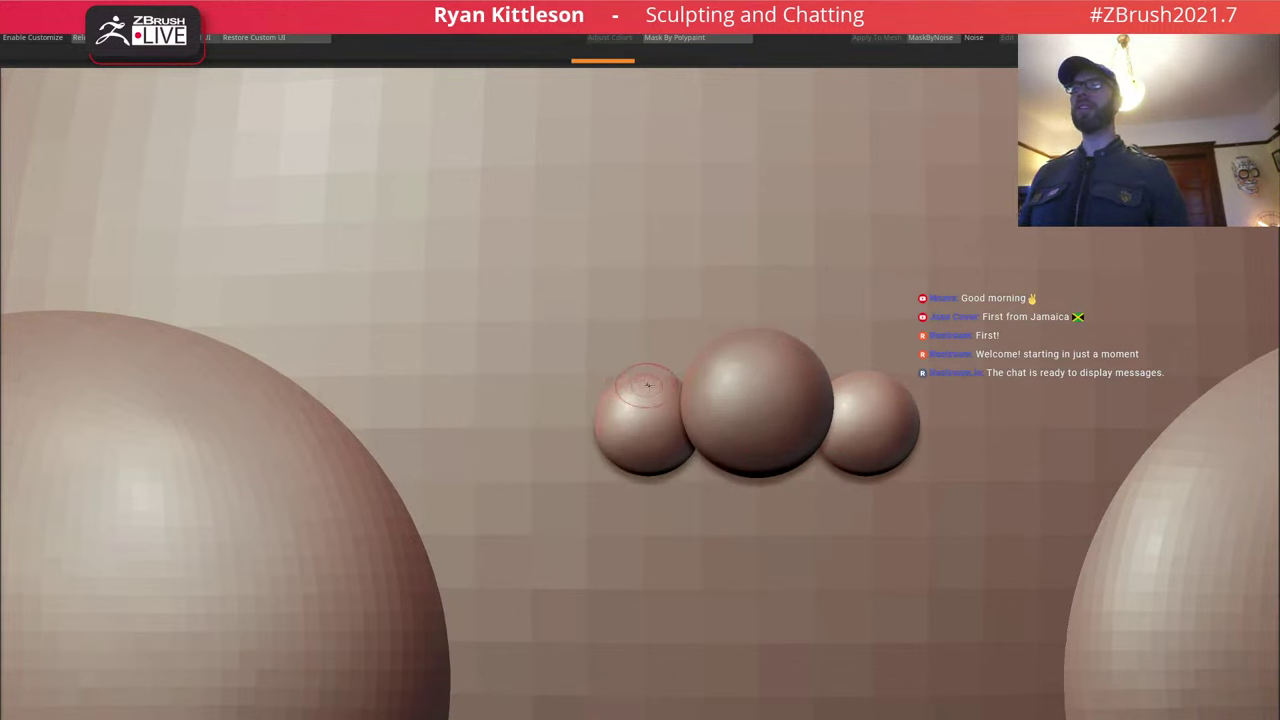
Inspect the wireframe of the small side balls beside the central ball.
right_click_drag(648, 387, 669, 440)
key("shift+f")
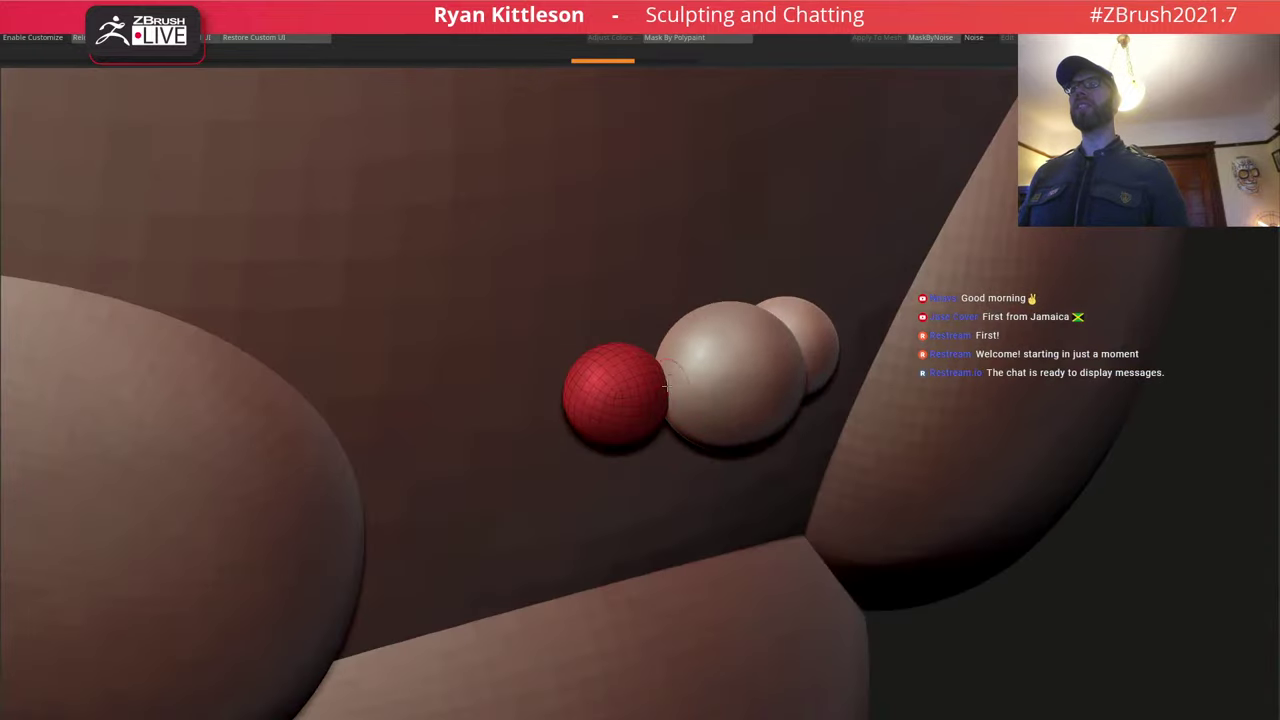
key("alt+s")
key("shift+f")
key("alt+s")
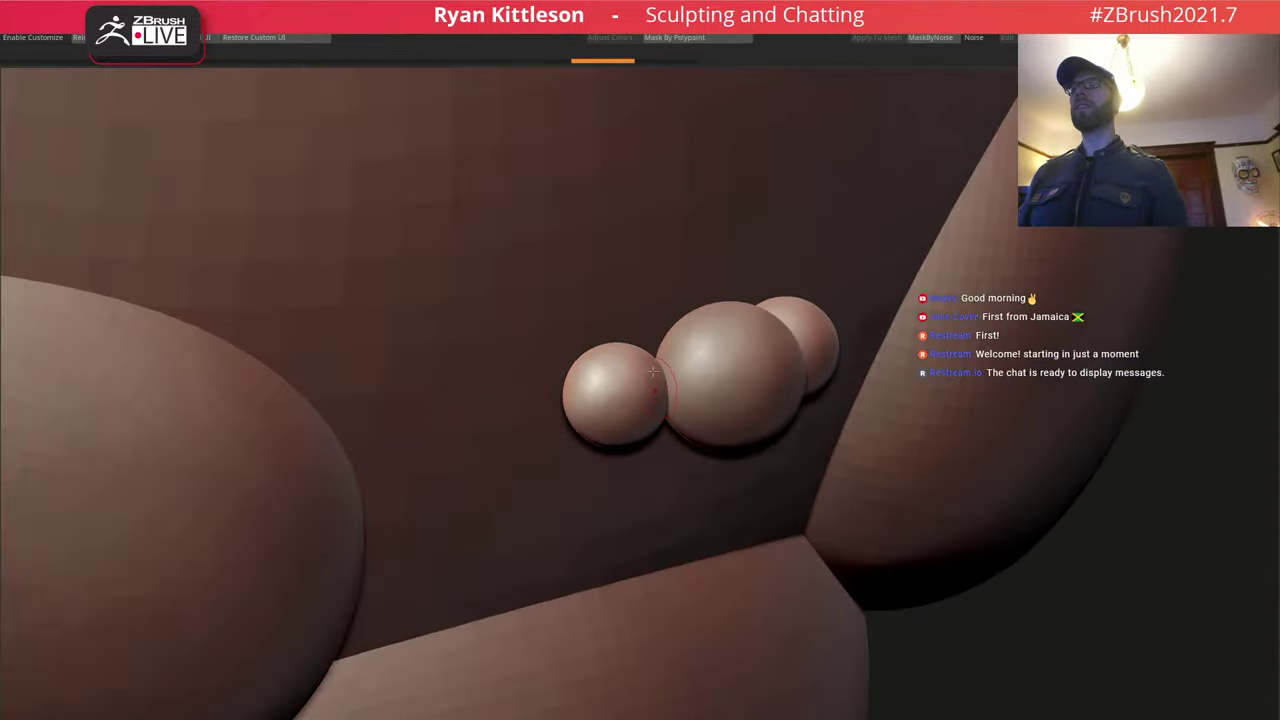
Duplicate the small central ball upward and stretch the copy into a narrow vertical nose bridge.
right_click_drag(659, 389, 757, 400, "shift")
left_click(715, 408, "alt")
key("w")
left_click_drag(645, 405, 660, 346)
mouse_move(724, 420)
left_mouse_down()
mouse_move(694, 331)
mouse_move(706, 370)
left_mouse_up()
left_click_drag(812, 350, 765, 363)
key("q")
key("f")
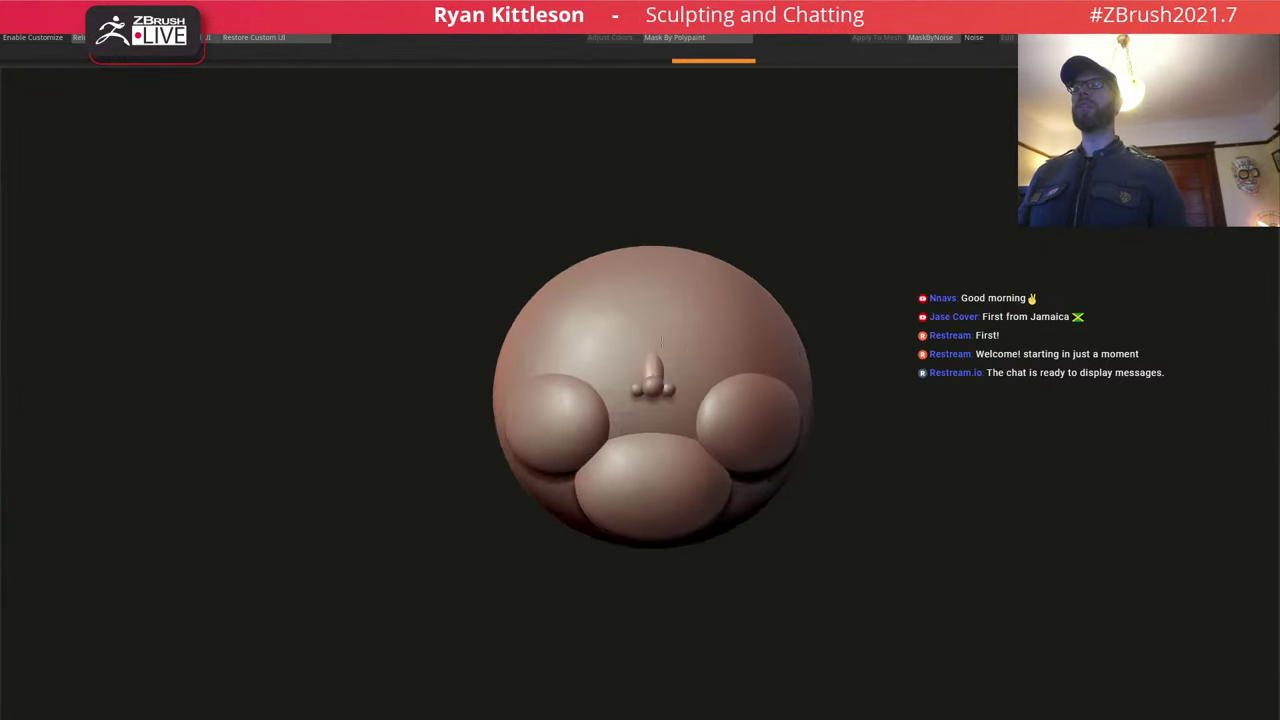
Push the lower front ellipsoid back so it sinks deeper into the large form.
right_click_drag(661, 342, 667, 346, "ctrl")
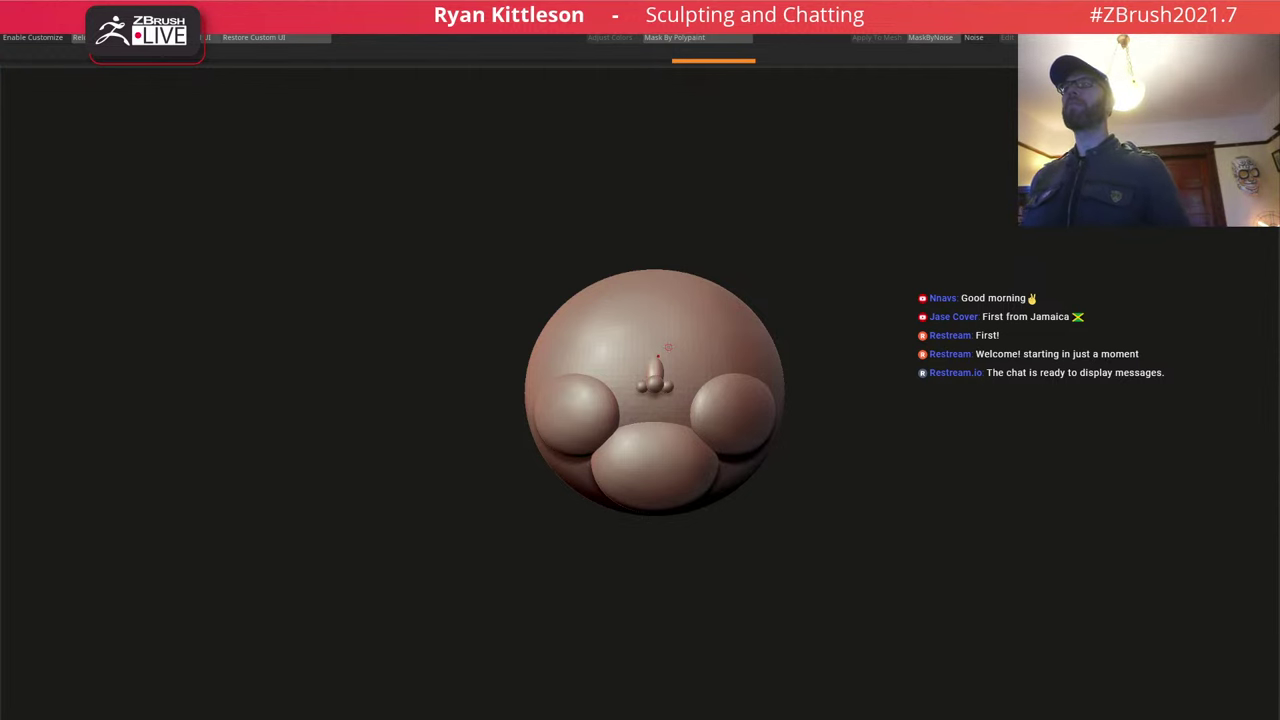
left_click(668, 463, "alt")
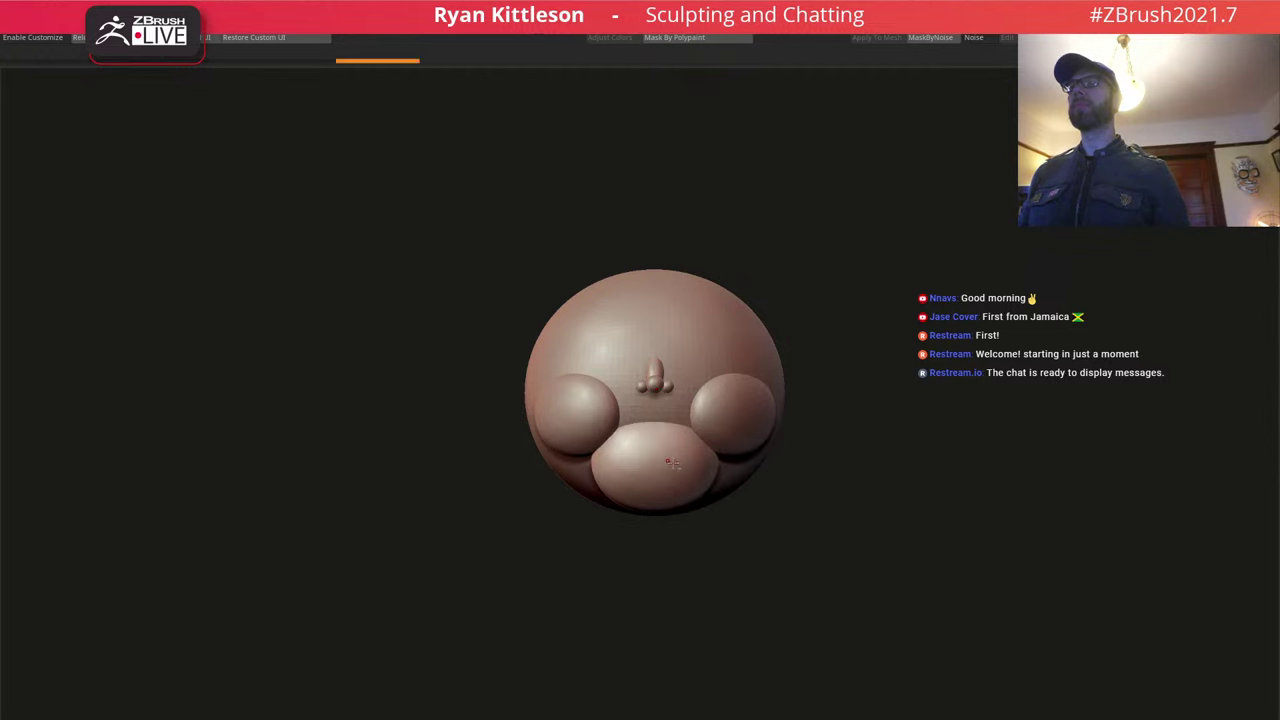
key("w")
left_click_drag(860, 430, 764, 425)
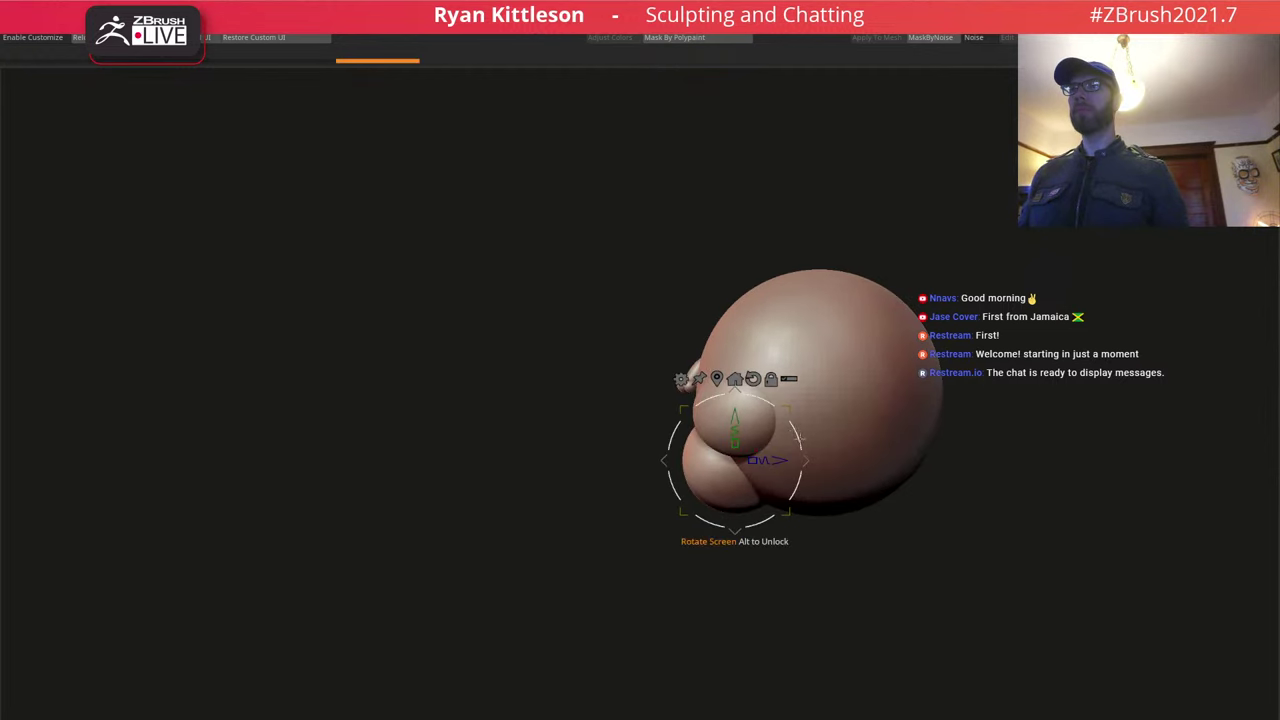
left_click_drag(806, 463, 834, 459)
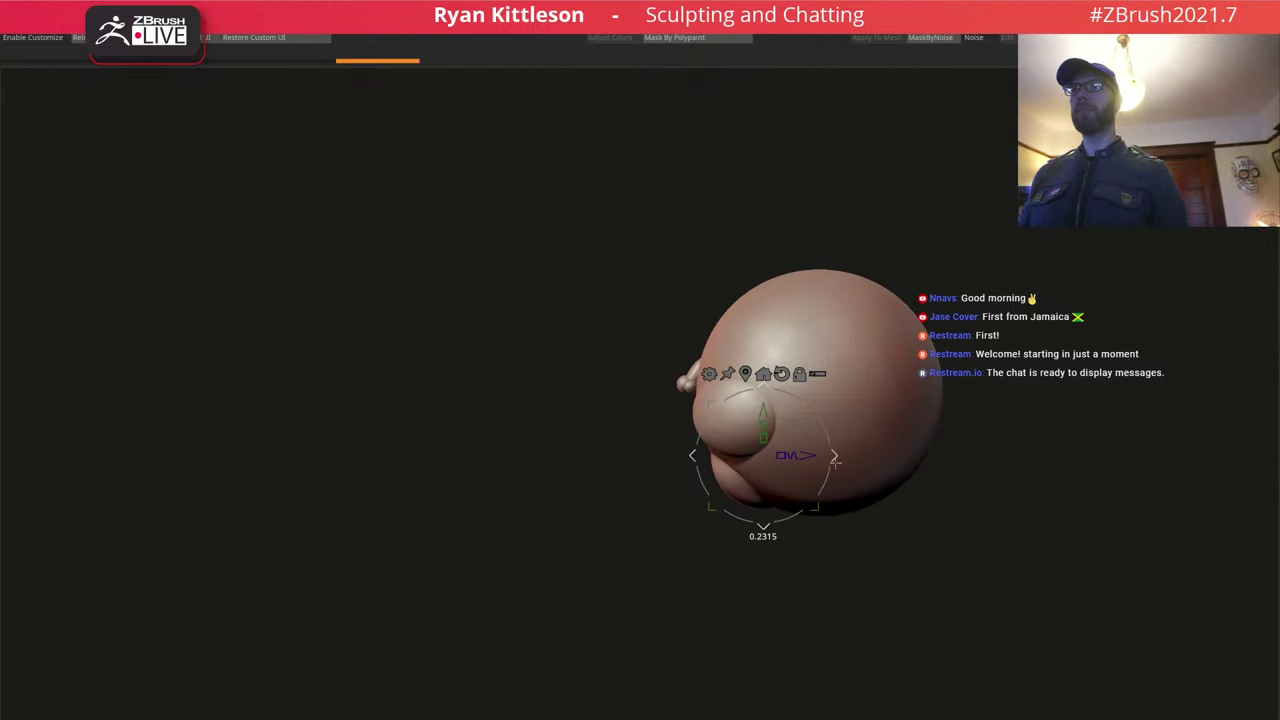
right_click_drag(834, 459, 874, 432, "shift")
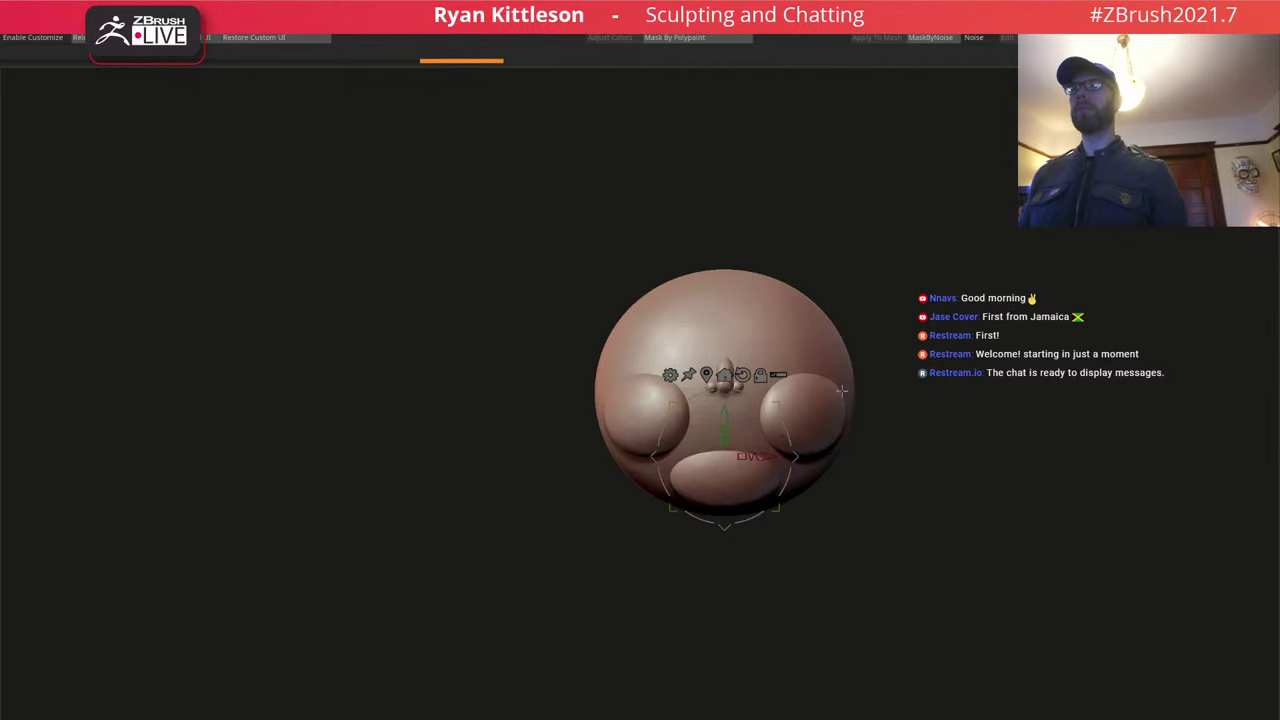
Flatten the mirrored round side forms in height and rotate them so their outer ends tilt downward.
key("q")
right_click_drag(769, 403, 785, 418, "ctrl")
right_click_drag(762, 330, 737, 422, "alt")
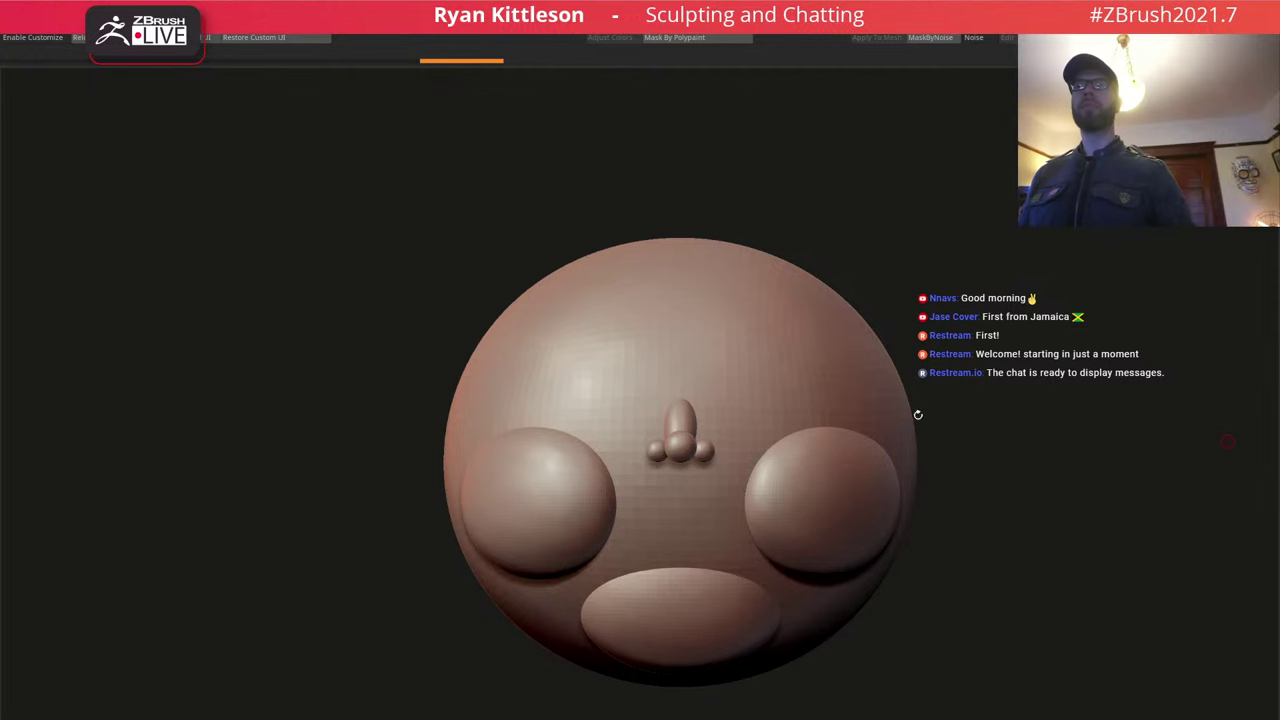
left_click_drag(1030, 446, 993, 433)
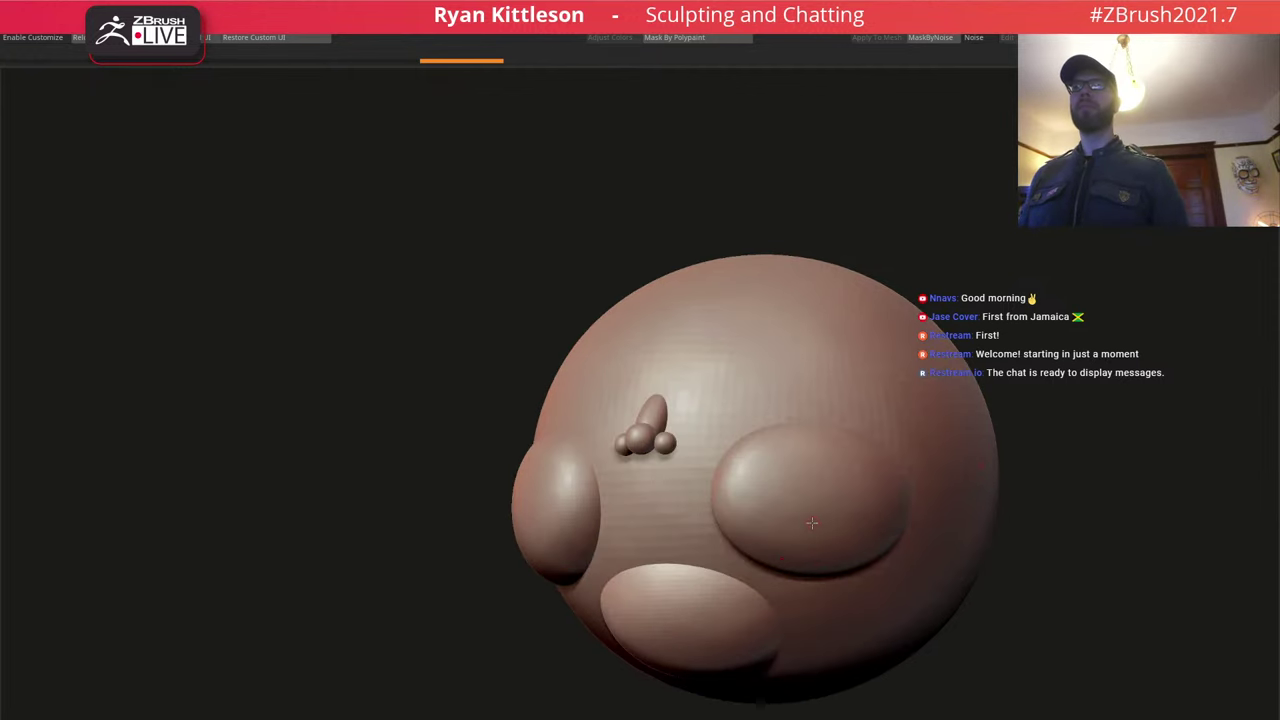
left_click(812, 523, "alt")
key("w")
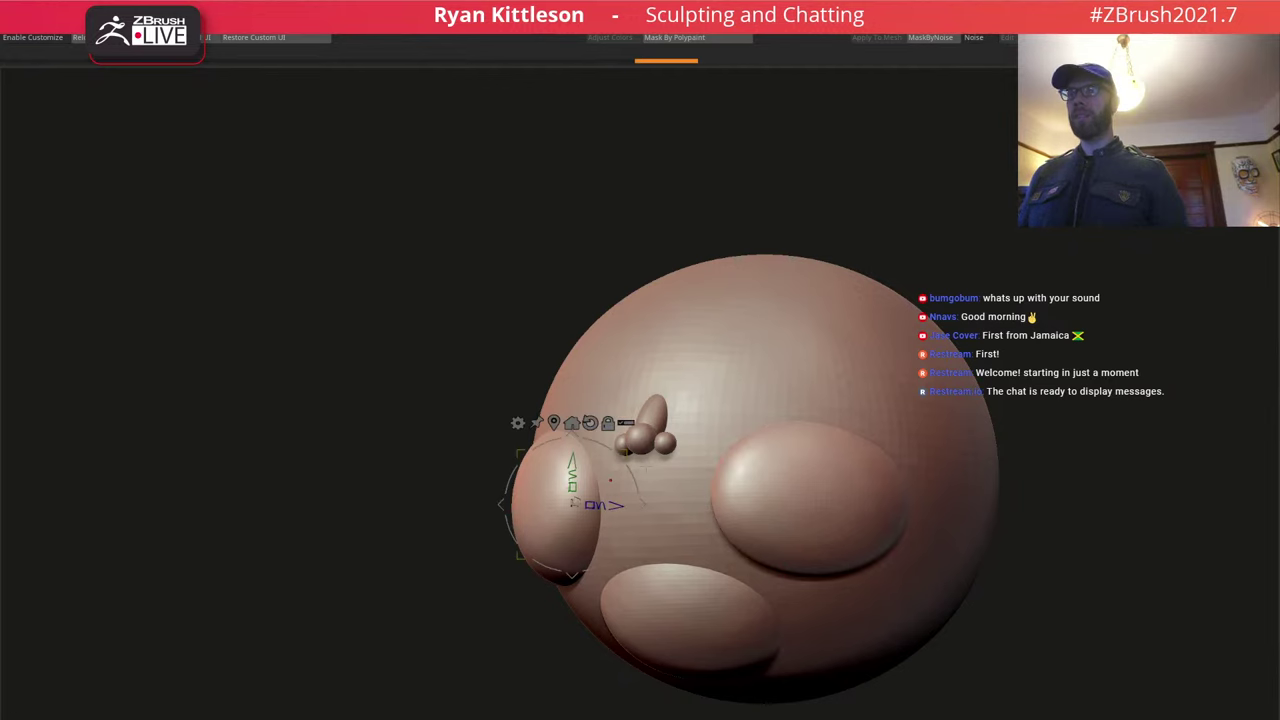
left_click_drag(480, 455, 677, 449)
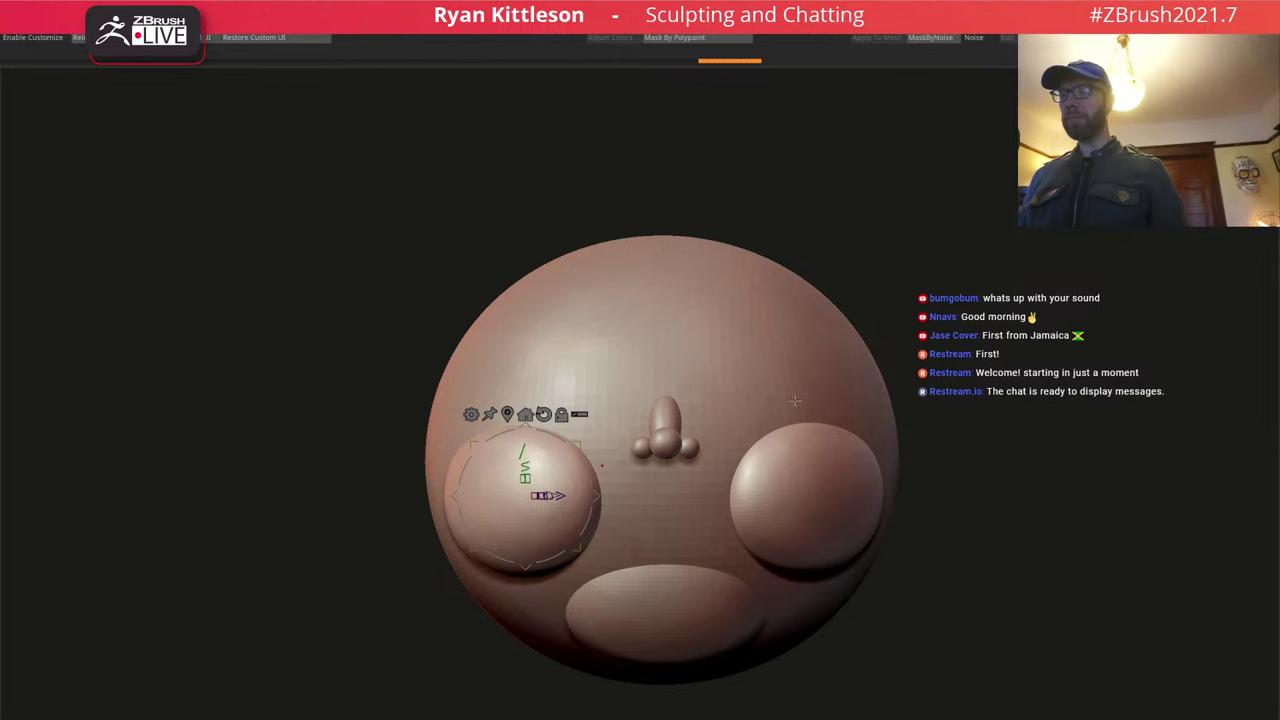
mouse_move(803, 404)
right_mouse_down()
mouse_move(735, 406)
mouse_move(817, 398)
right_mouse_up()
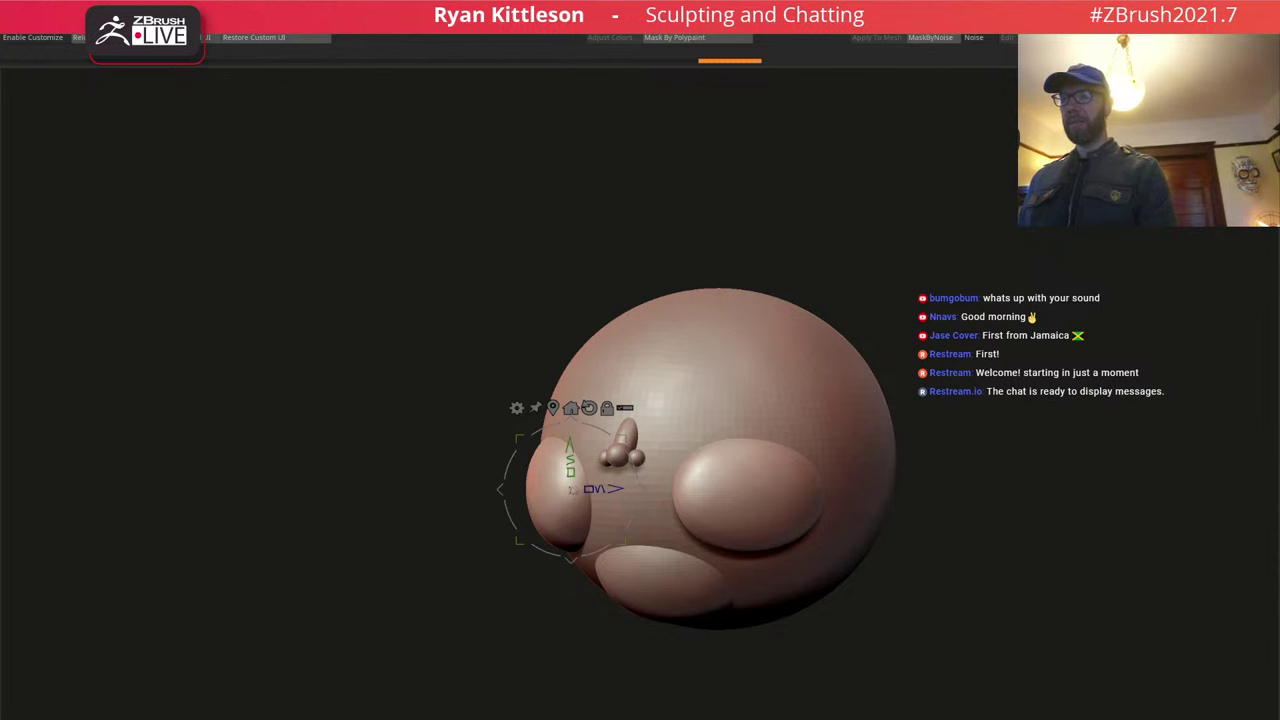
right_click_drag(831, 429, 779, 425)
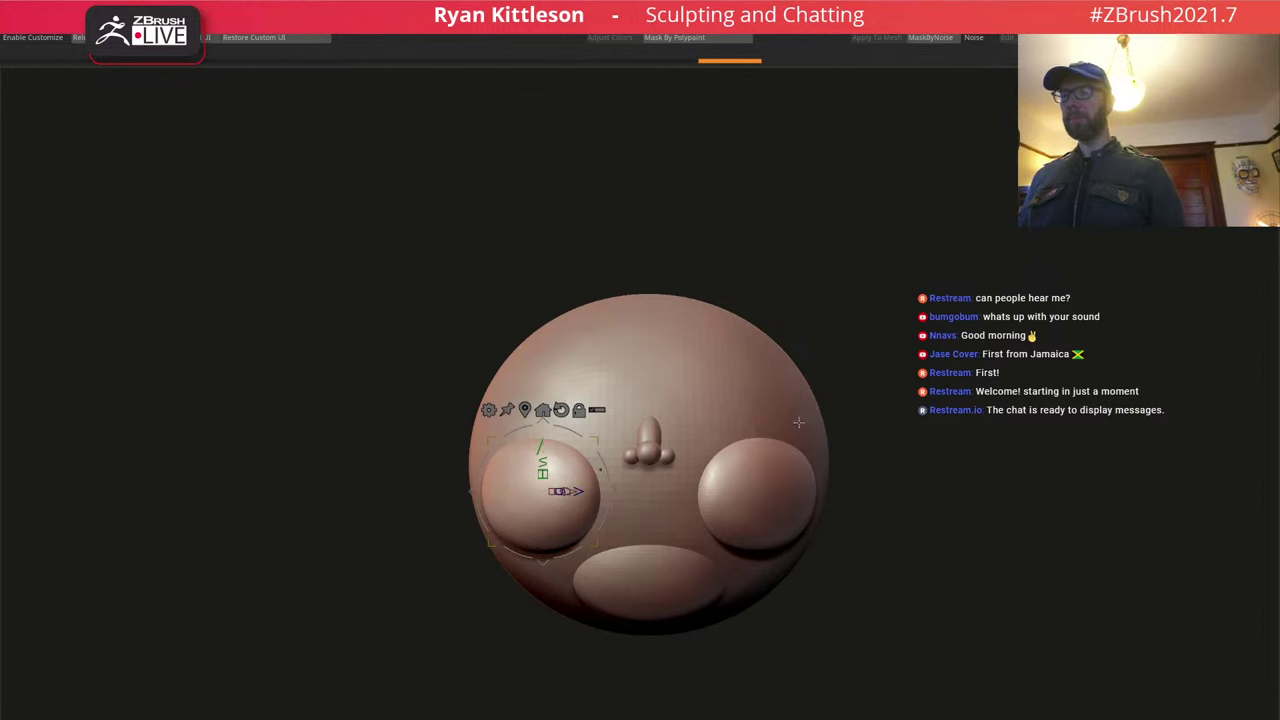
mouse_move(664, 480)
right_mouse_down()
mouse_move(609, 481)
mouse_move(671, 483)
right_mouse_up()
left_click_drag(518, 476, 515, 498)
left_click_drag(584, 477, 590, 420)
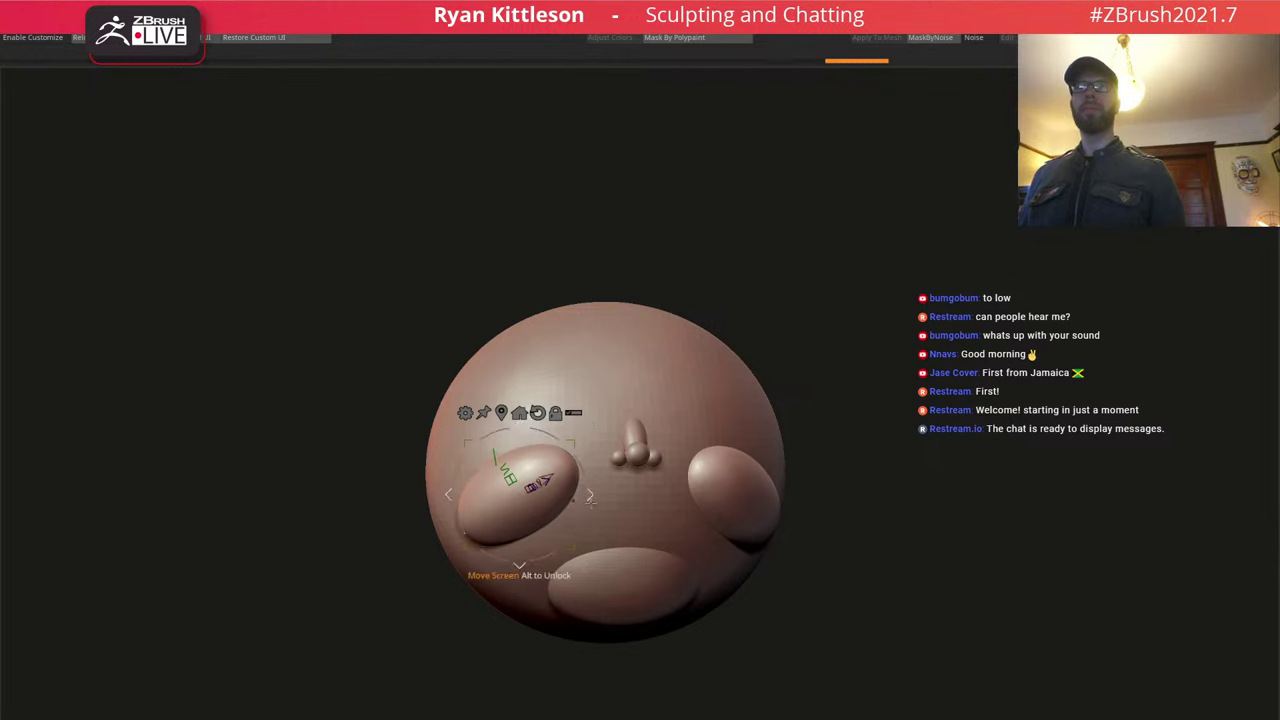
Move the tilted side forms inward and up beside the small nose balls, angling them along the large form.
left_click_drag(591, 501, 619, 478)
mouse_move(640, 480)
right_mouse_down()
mouse_move(548, 488)
mouse_move(660, 540)
right_mouse_up()
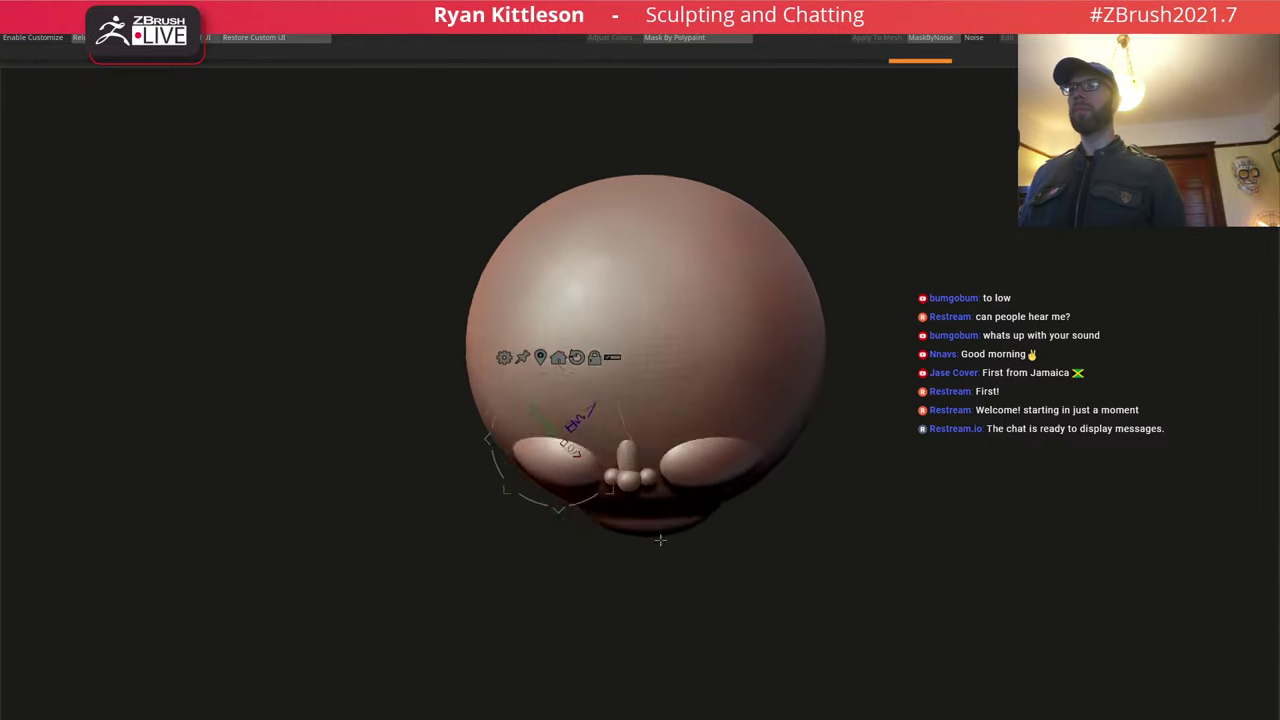
left_click_drag(660, 540, 669, 557)
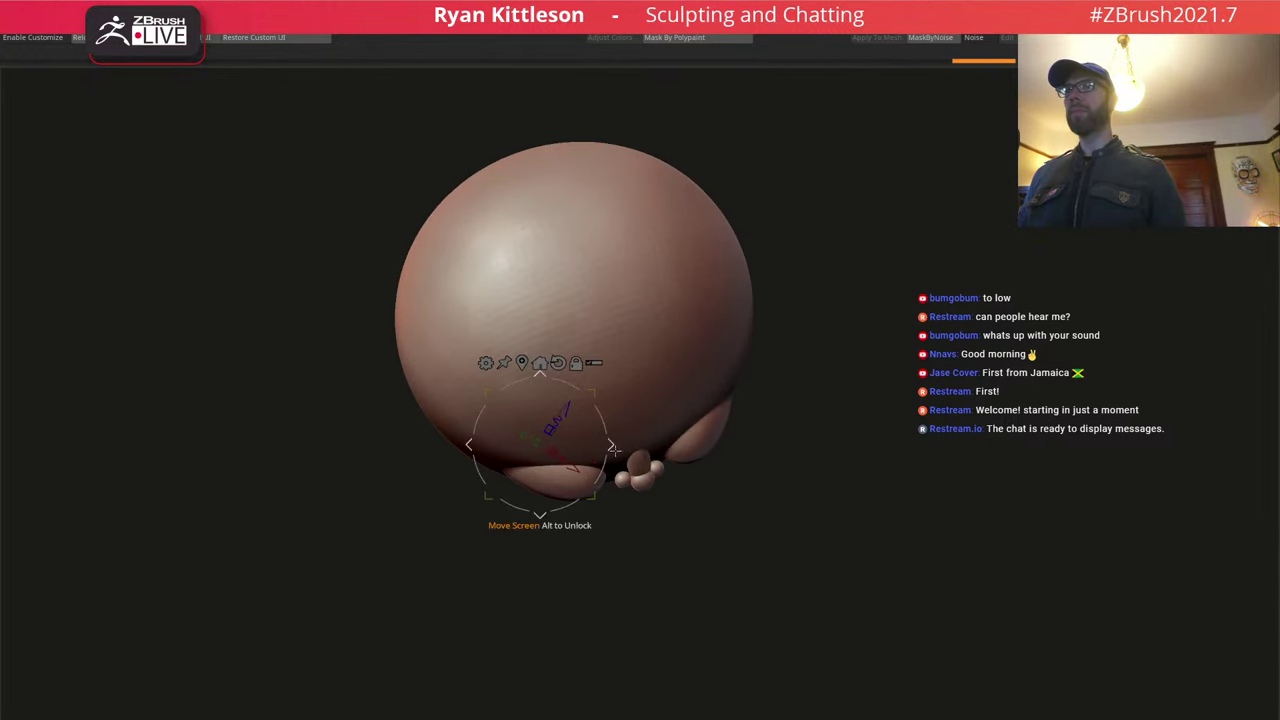
left_click_drag(615, 450, 623, 450)
left_click_drag(671, 492, 662, 409)
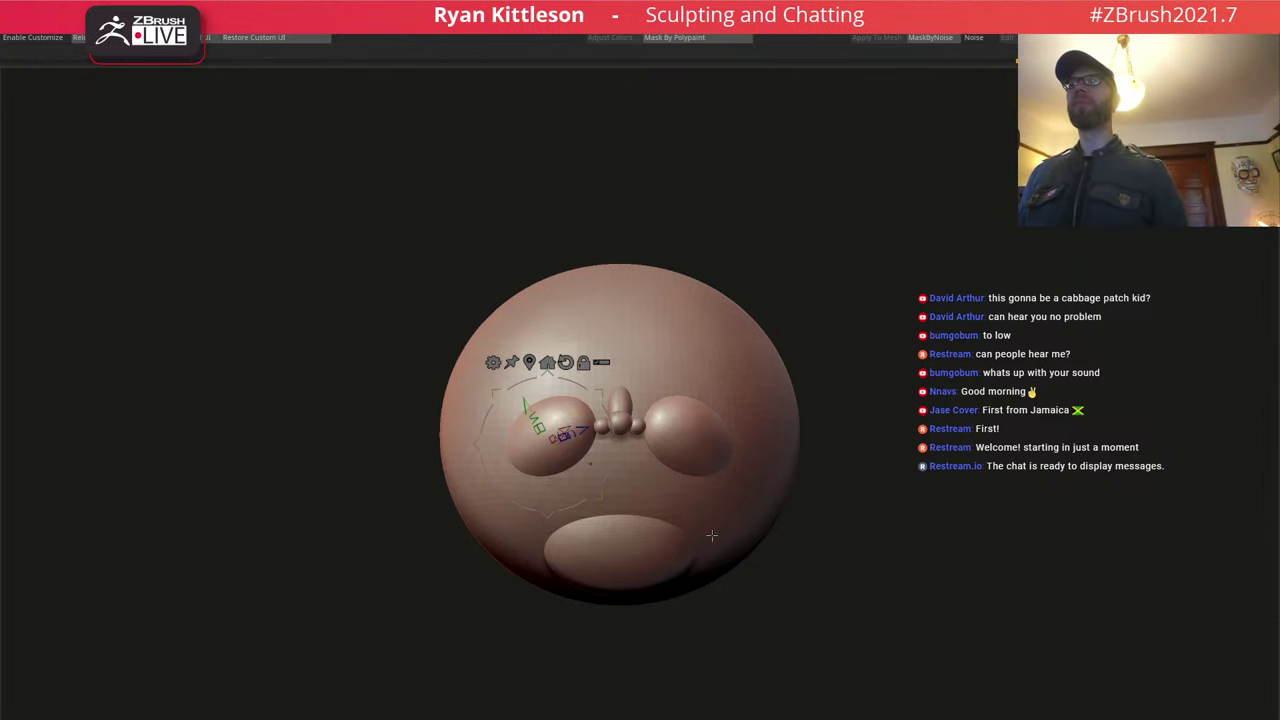
Raise the large central form slightly relative to the facial forms.
right_click_drag(712, 535, 632, 532)
key("q")
right_click_drag(635, 397, 677, 381)
left_click(683, 383, "alt")
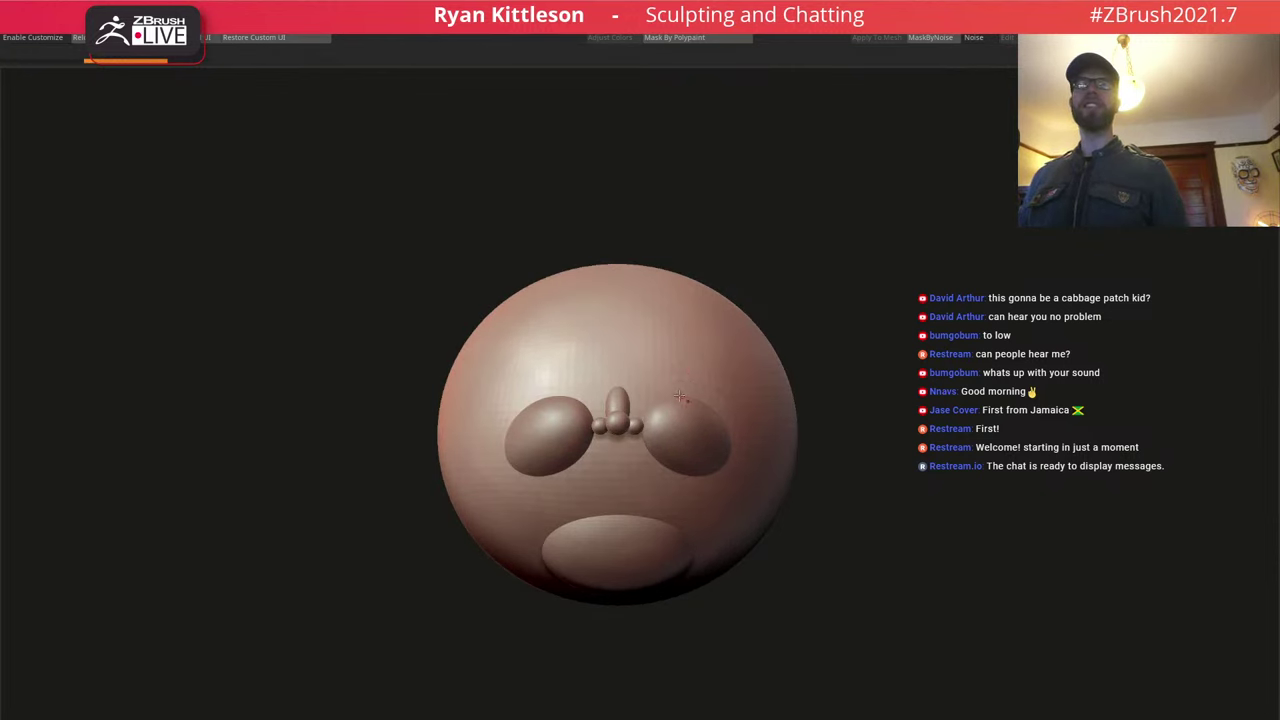
key("w")
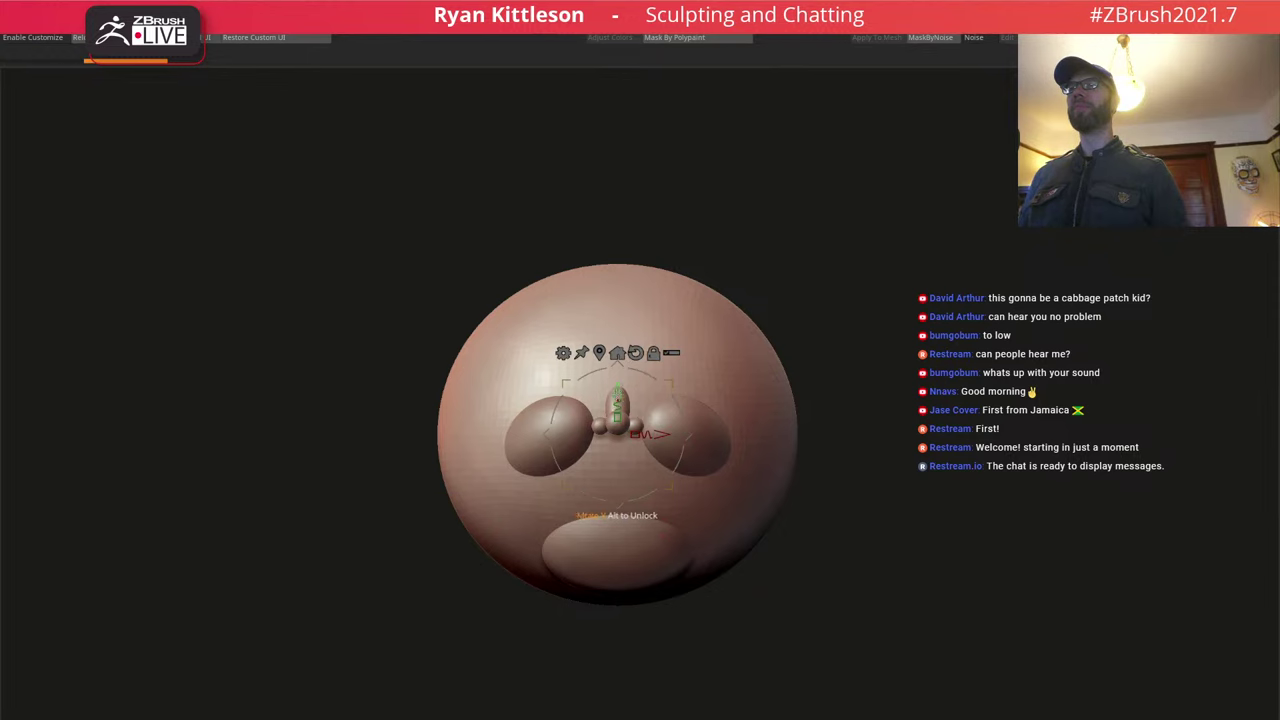
left_click_drag(623, 390, 624, 363)
Raise the lower front ellipsoid and push it back into the large form.
left_click(627, 538, "alt")
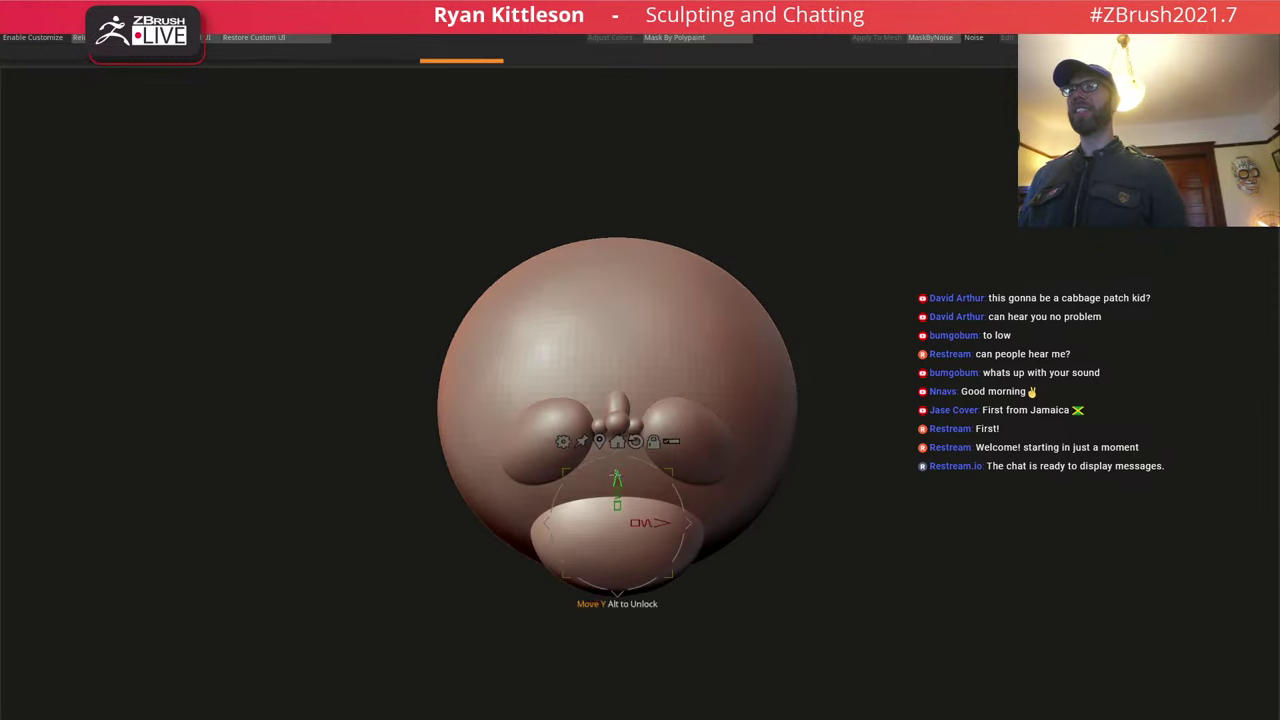
left_click_drag(623, 475, 623, 453)
left_click_drag(770, 448, 692, 440)
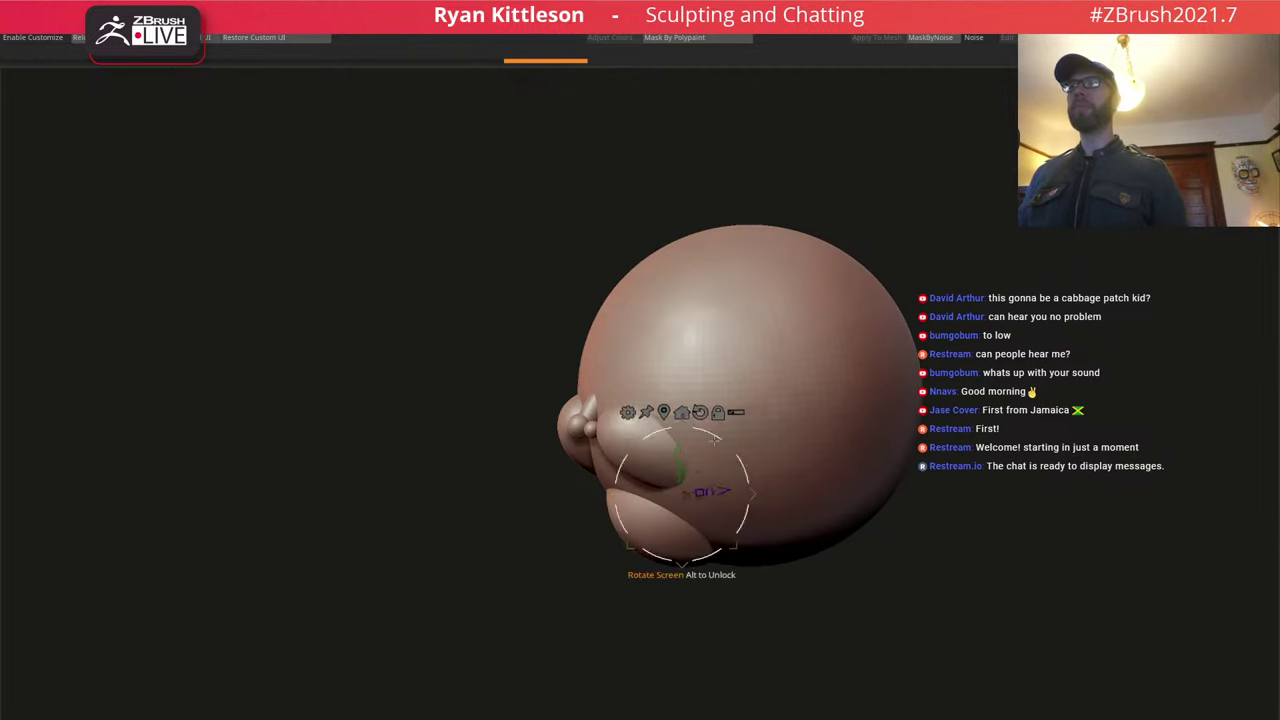
key("q")
right_click_drag(707, 378, 745, 372)
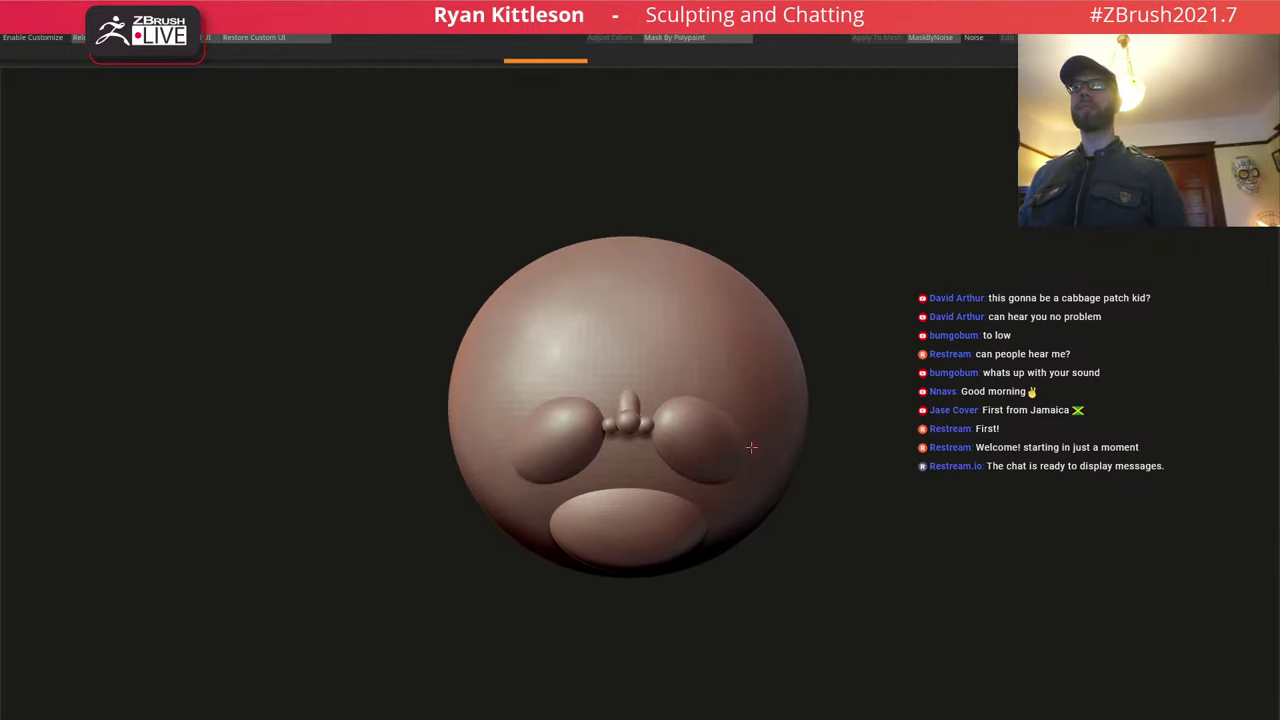
Duplicate the tilted side forms downward and outward, adjust the copies' height, and push them back into the large form.
left_click(714, 453, "alt")
key("w")
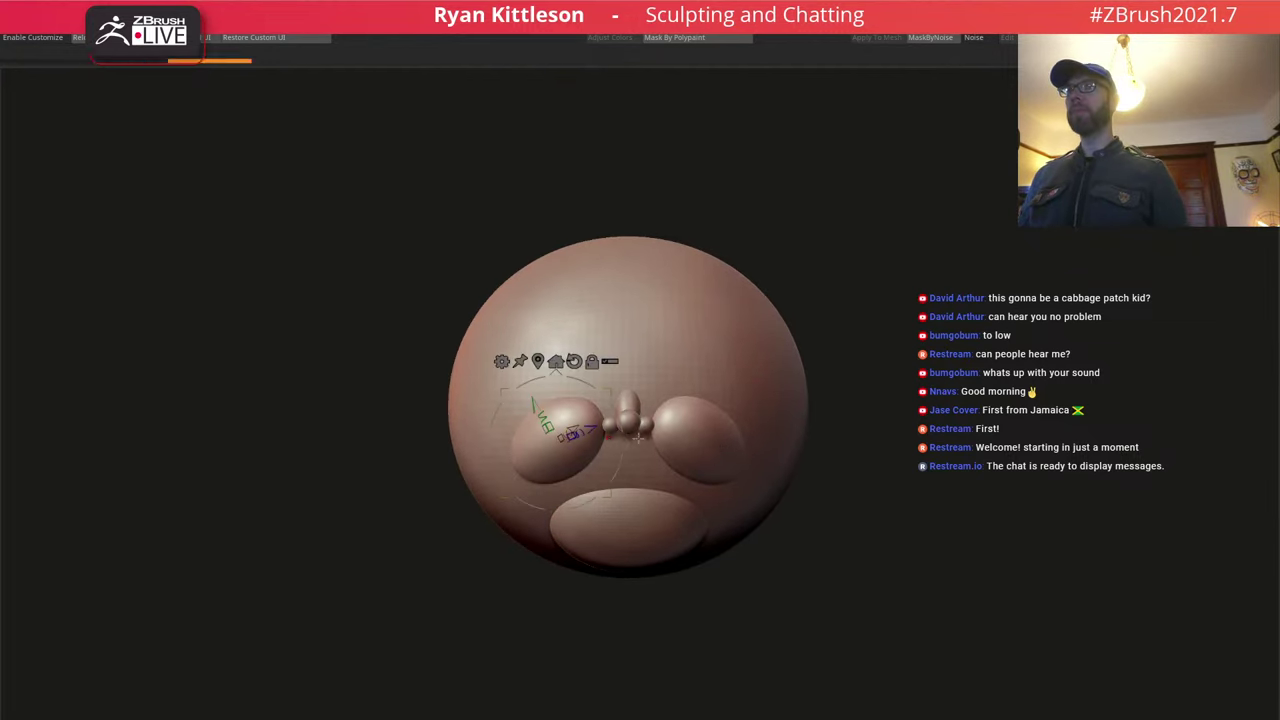
left_click_drag(626, 443, 562, 523, "ctrl")
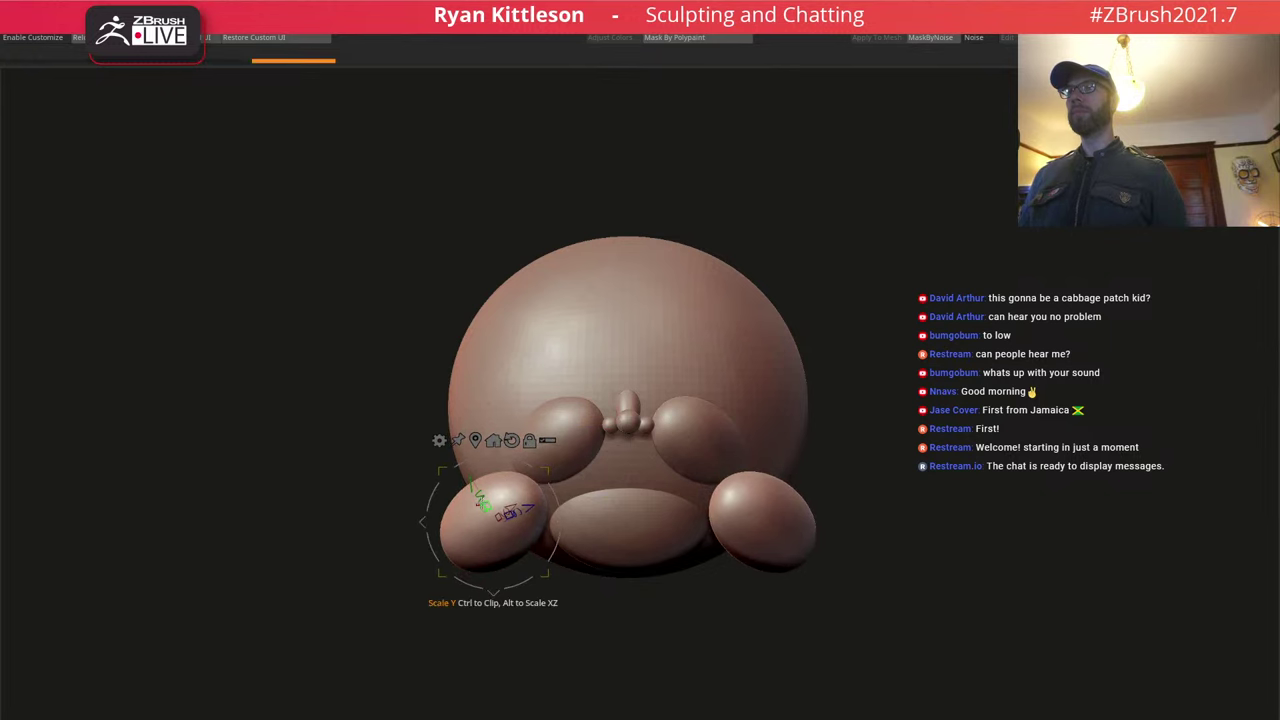
left_click_drag(484, 505, 473, 487)
right_click_drag(645, 500, 585, 505)
left_click_drag(590, 504, 620, 487)
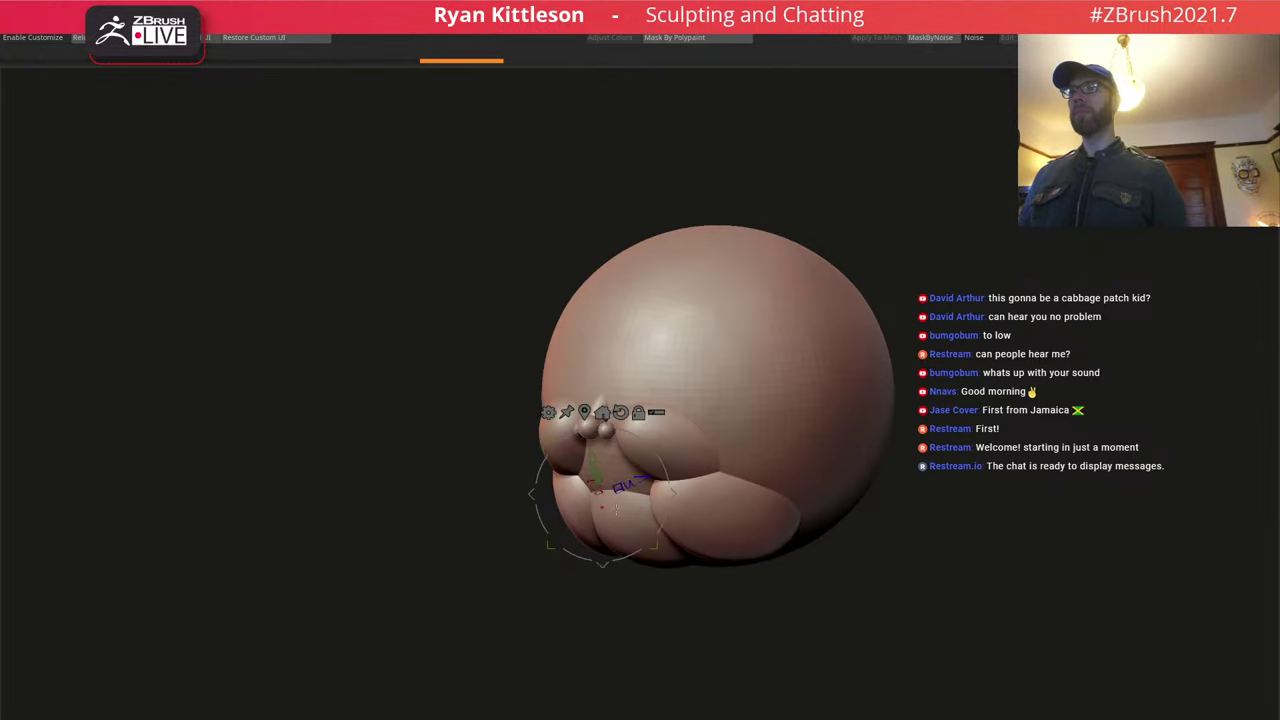
Rotate and reposition the lower side copies so they wrap around the large form on both sides of the lower ellipsoid.
right_click_drag(585, 496, 681, 500)
left_click_drag(560, 495, 547, 498)
left_click_drag(595, 450, 663, 392)
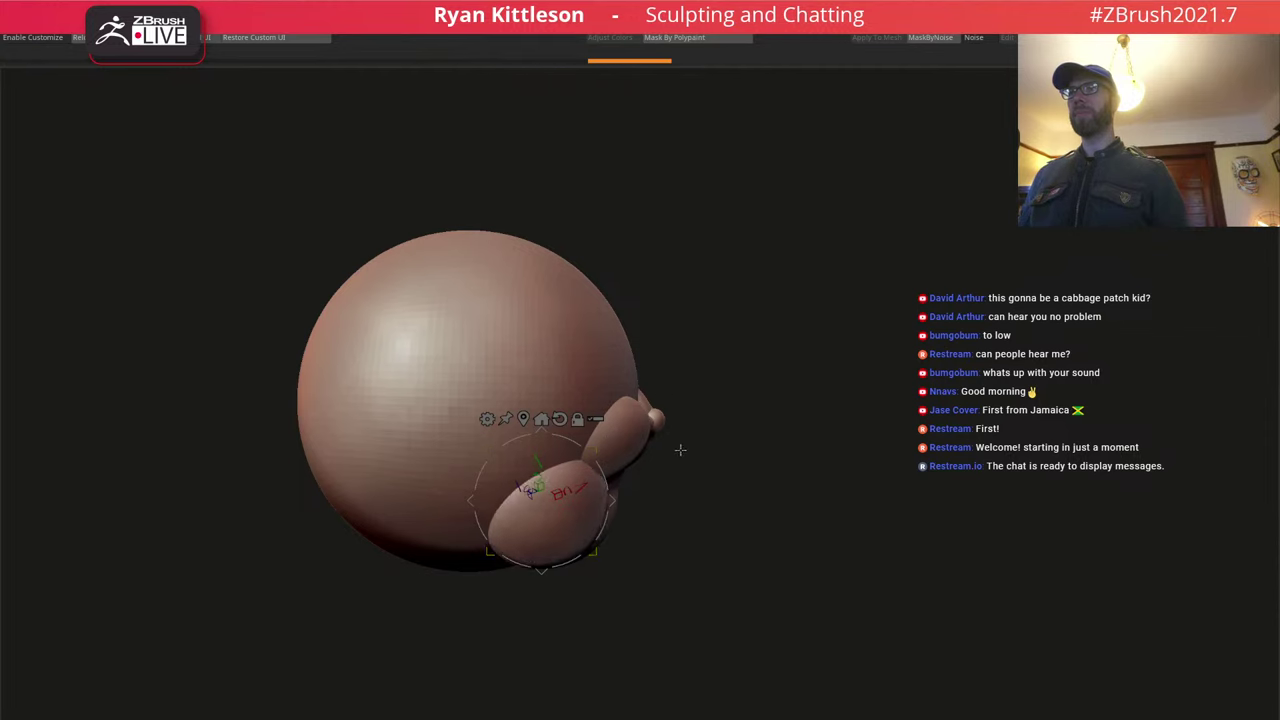
right_click_drag(681, 450, 612, 453)
left_click_drag(603, 463, 595, 486)
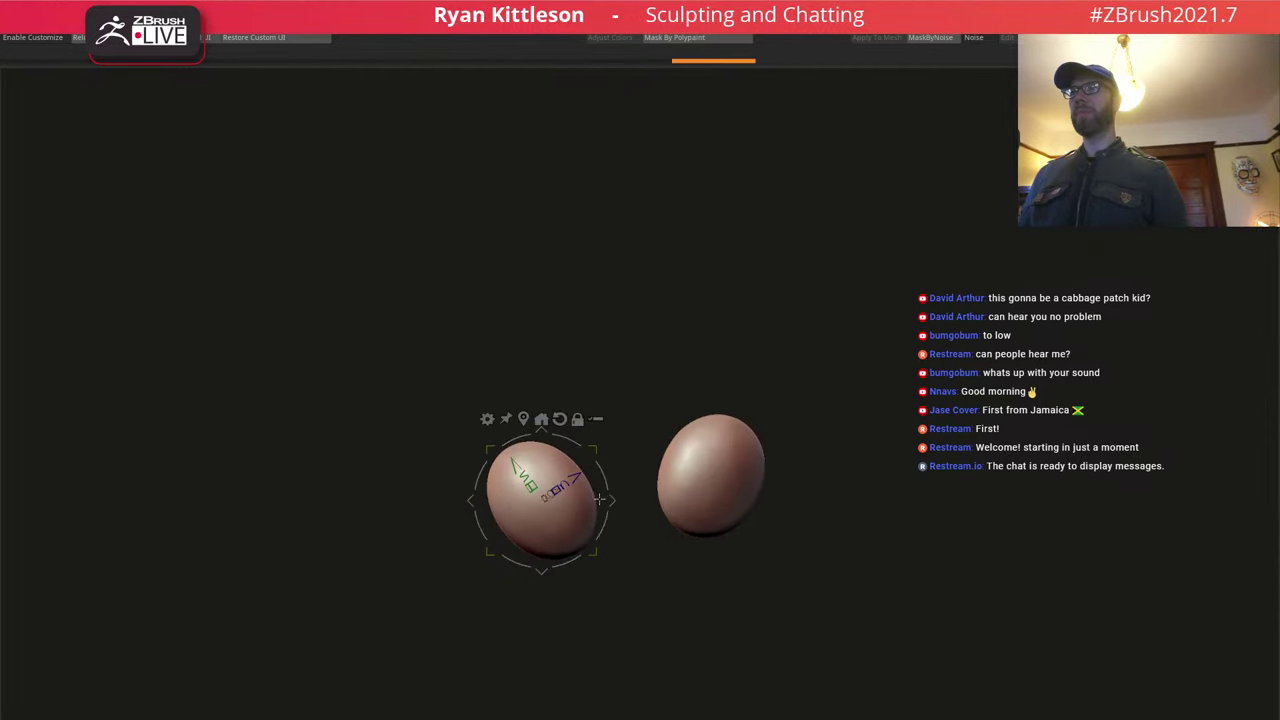
right_click_drag(590, 478, 570, 460)
left_click_drag(533, 470, 551, 456)
right_click_drag(552, 456, 565, 494)
left_click_drag(649, 497, 657, 488)
right_click_drag(630, 464, 684, 458)
key("q")
right_click_drag(644, 417, 651, 430)
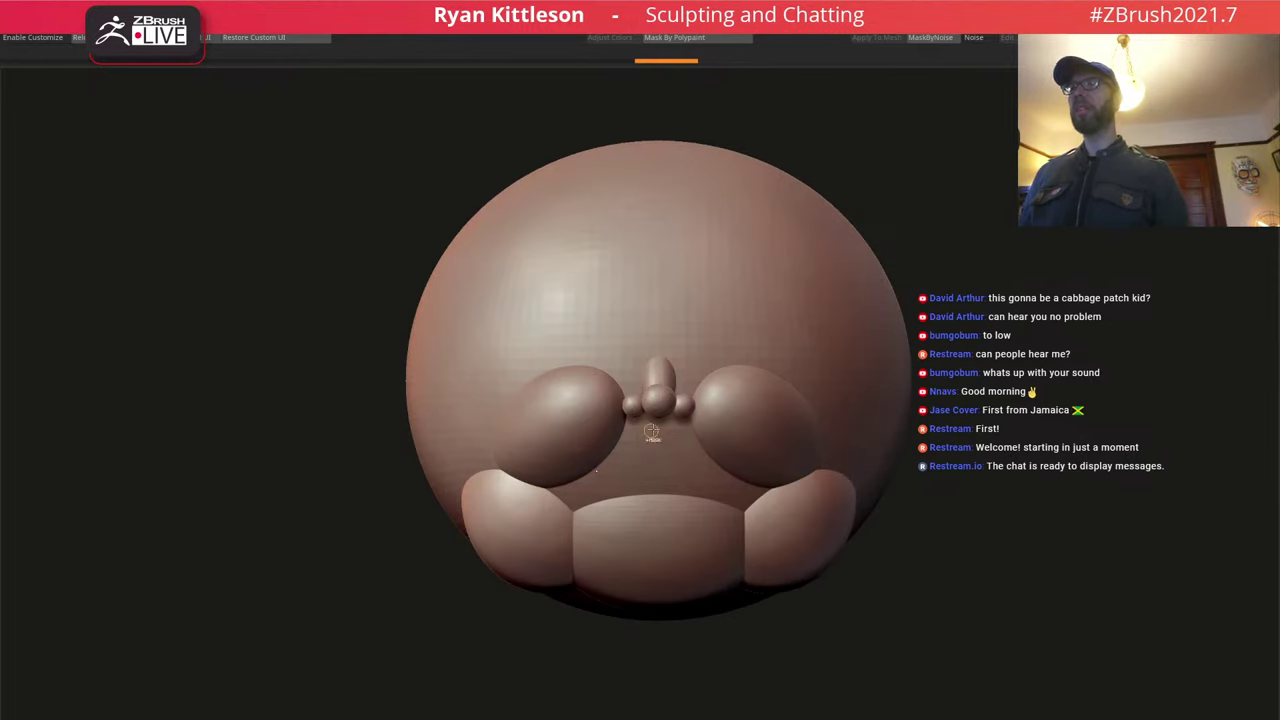
Make the large central form active and carve symmetrical eye sockets just above the cheek forms, undoing the rough first stroke.
right_click_drag(717, 454, 713, 386, "ctrl")
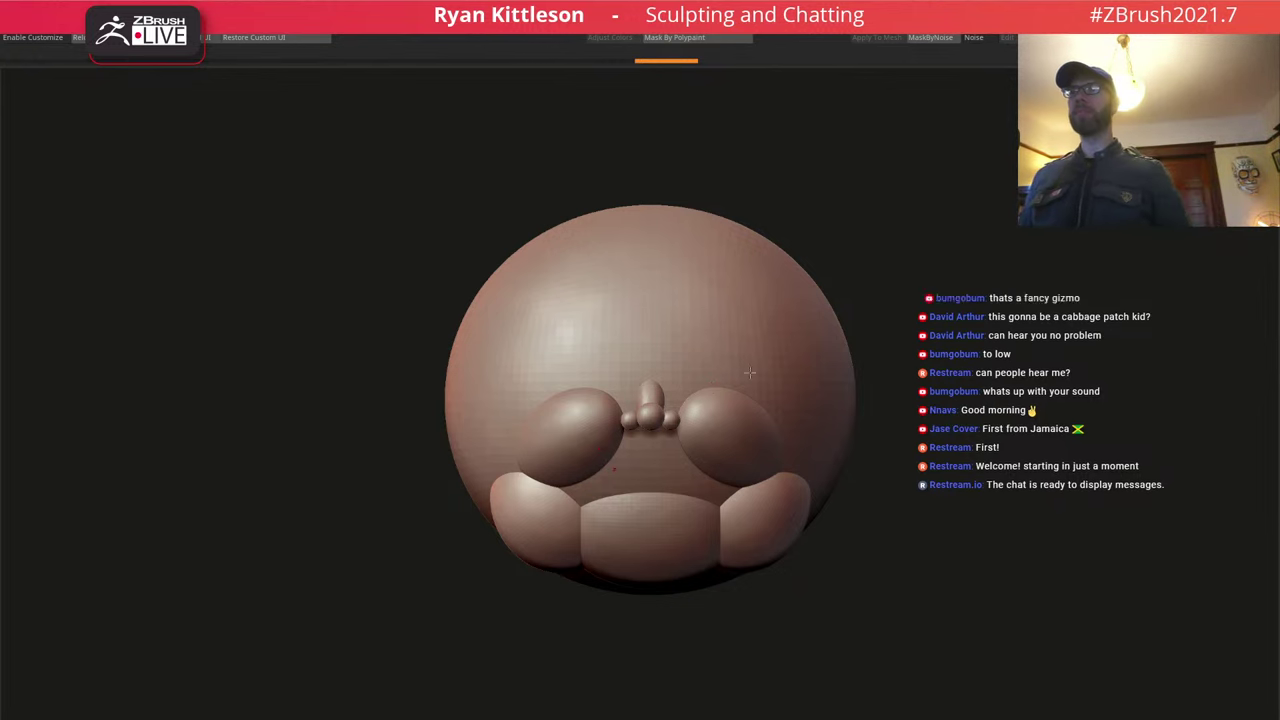
right_click_drag(696, 306, 705, 306)
left_click(709, 335, "alt")
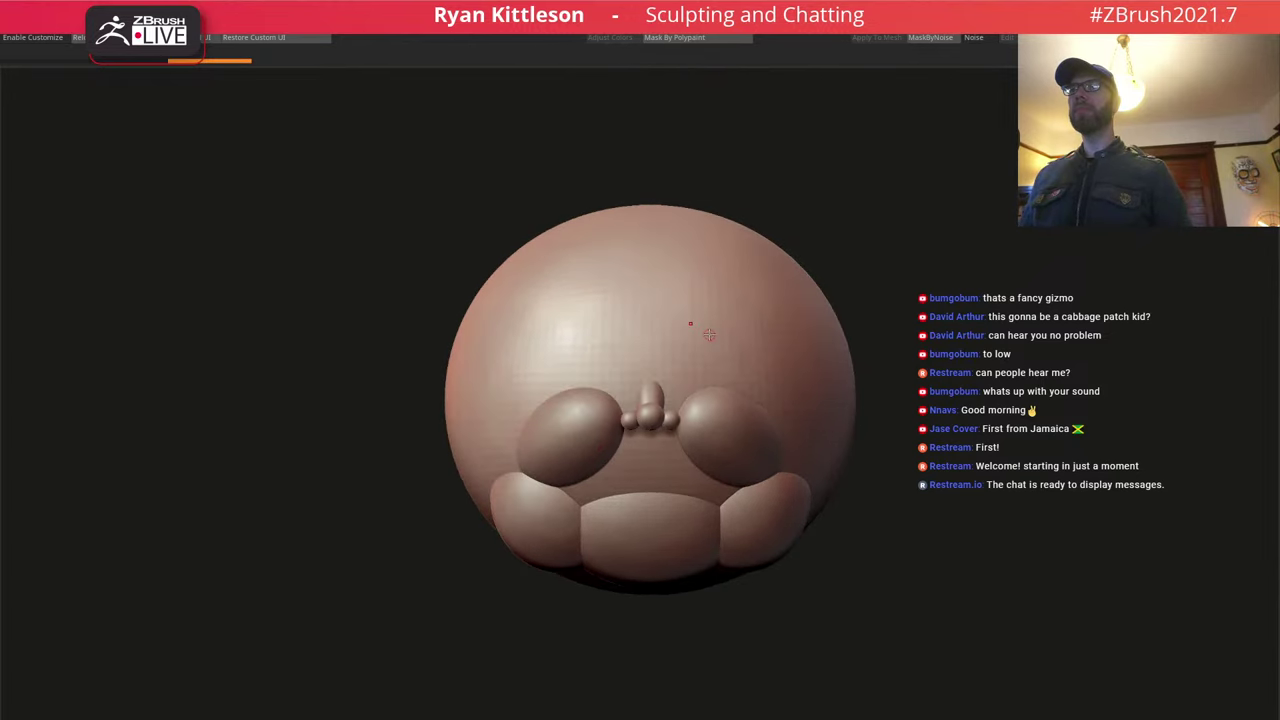
key("space")
left_click_drag(709, 335, 715, 336)
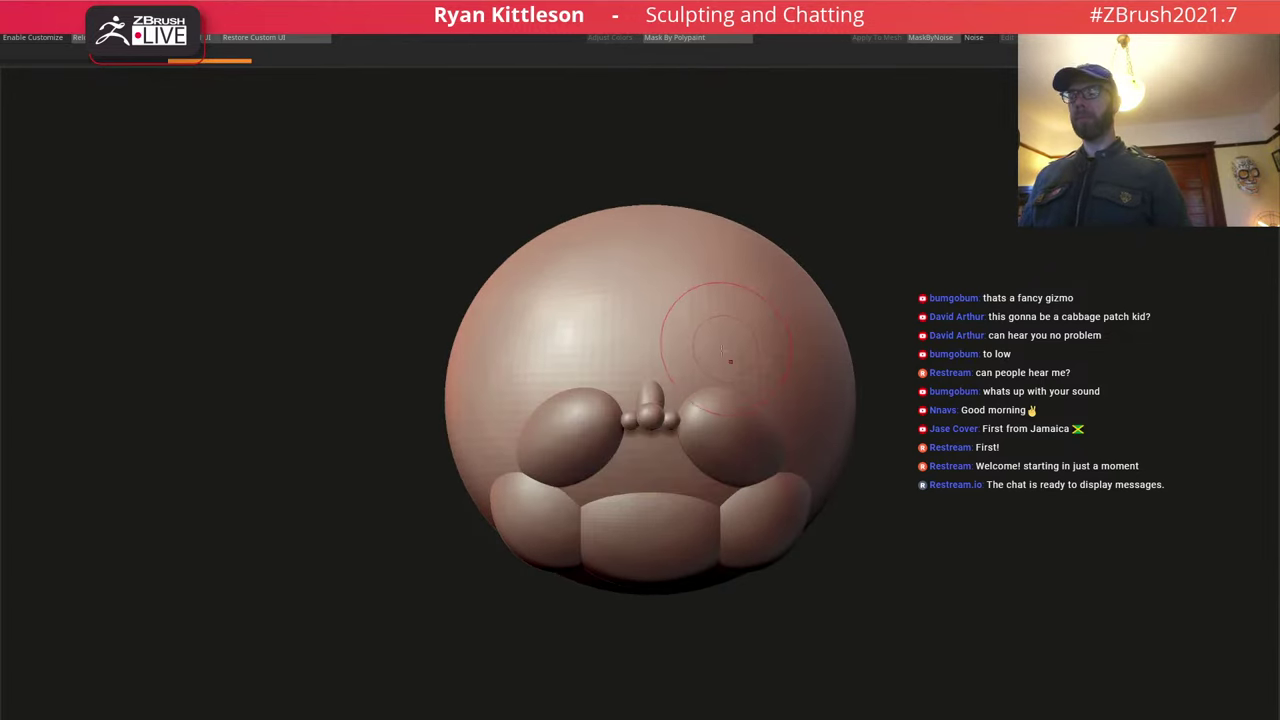
key("w")
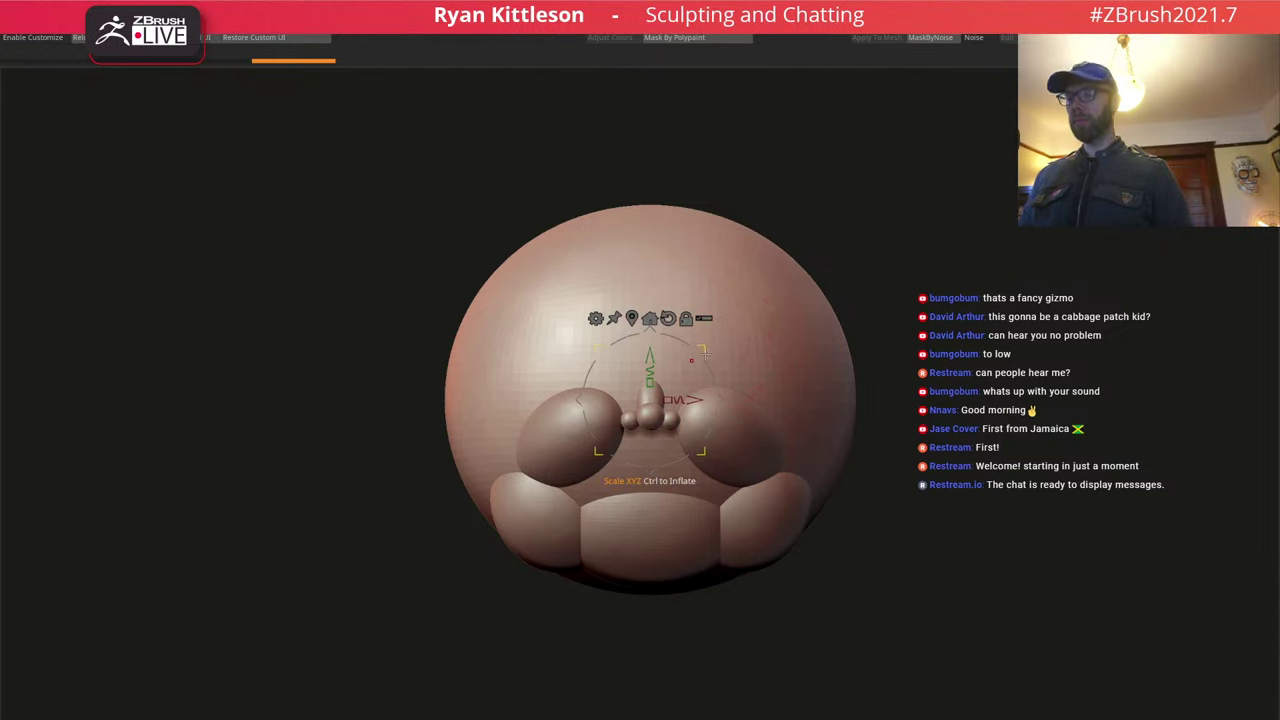
key("q")
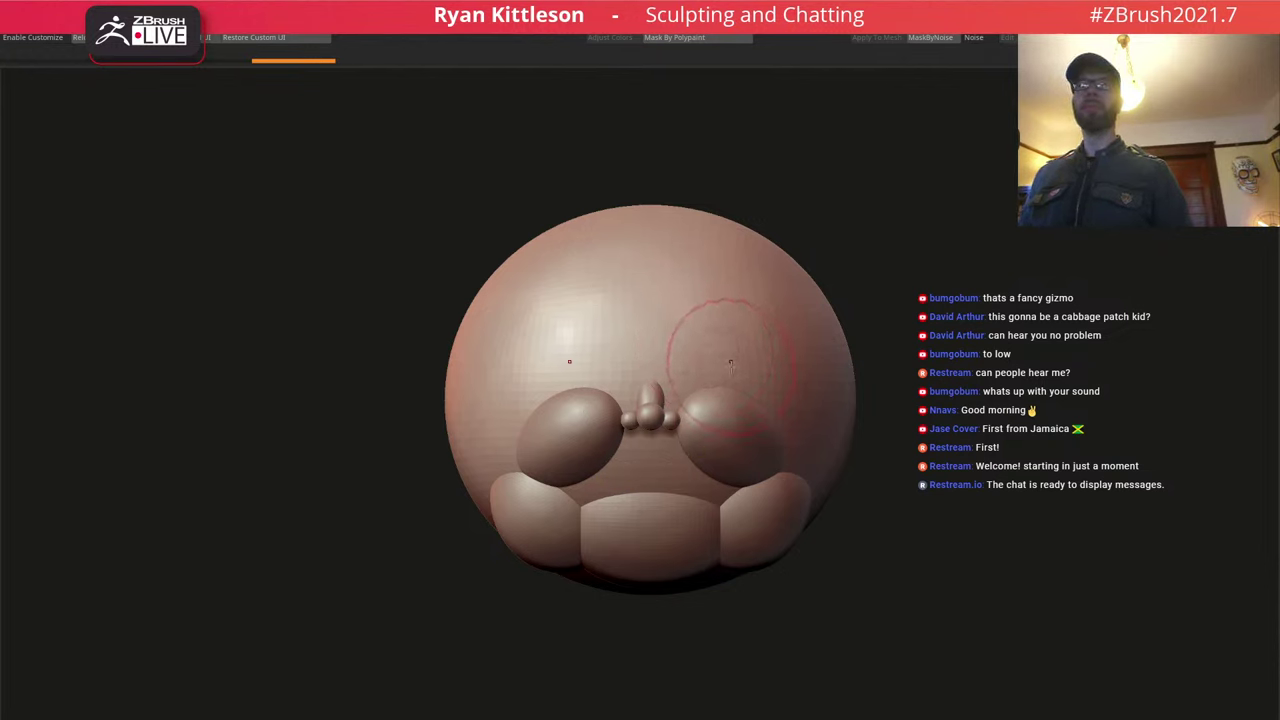
key("space")
mouse_move(711, 362)
left_mouse_down()
mouse_move(722, 347)
mouse_move(646, 364)
left_mouse_up()
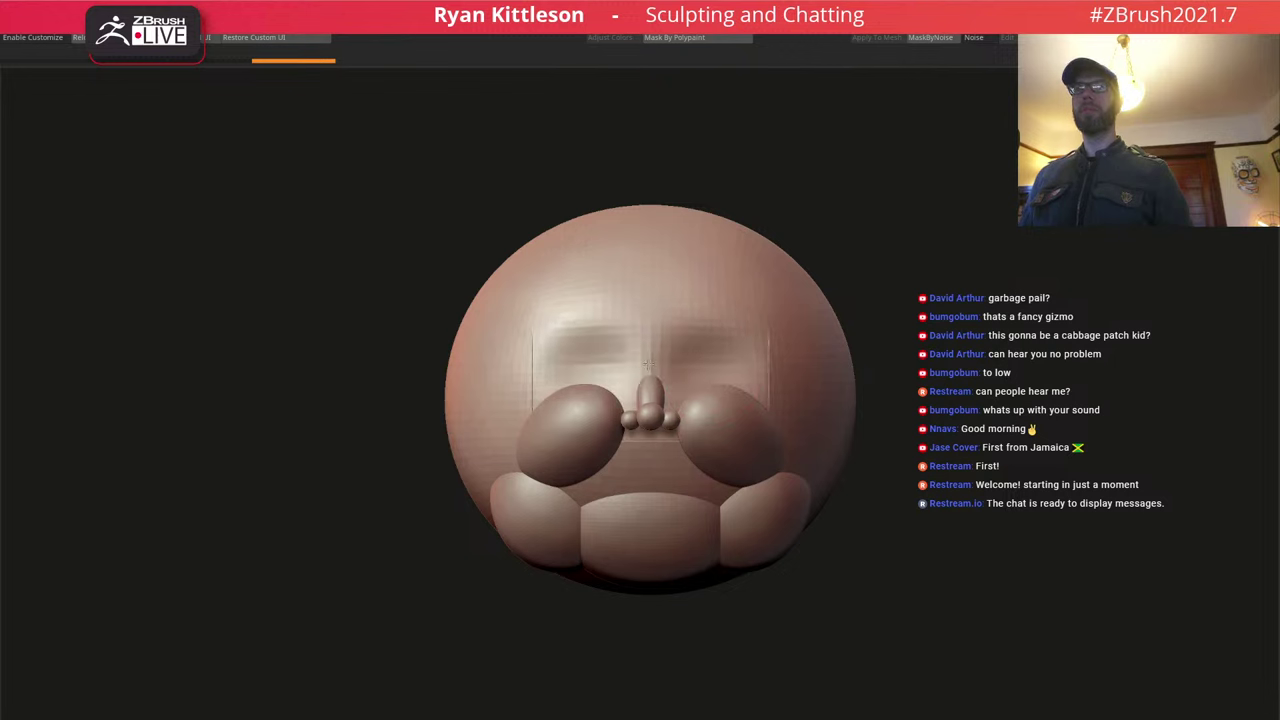
key("ctrl+z")
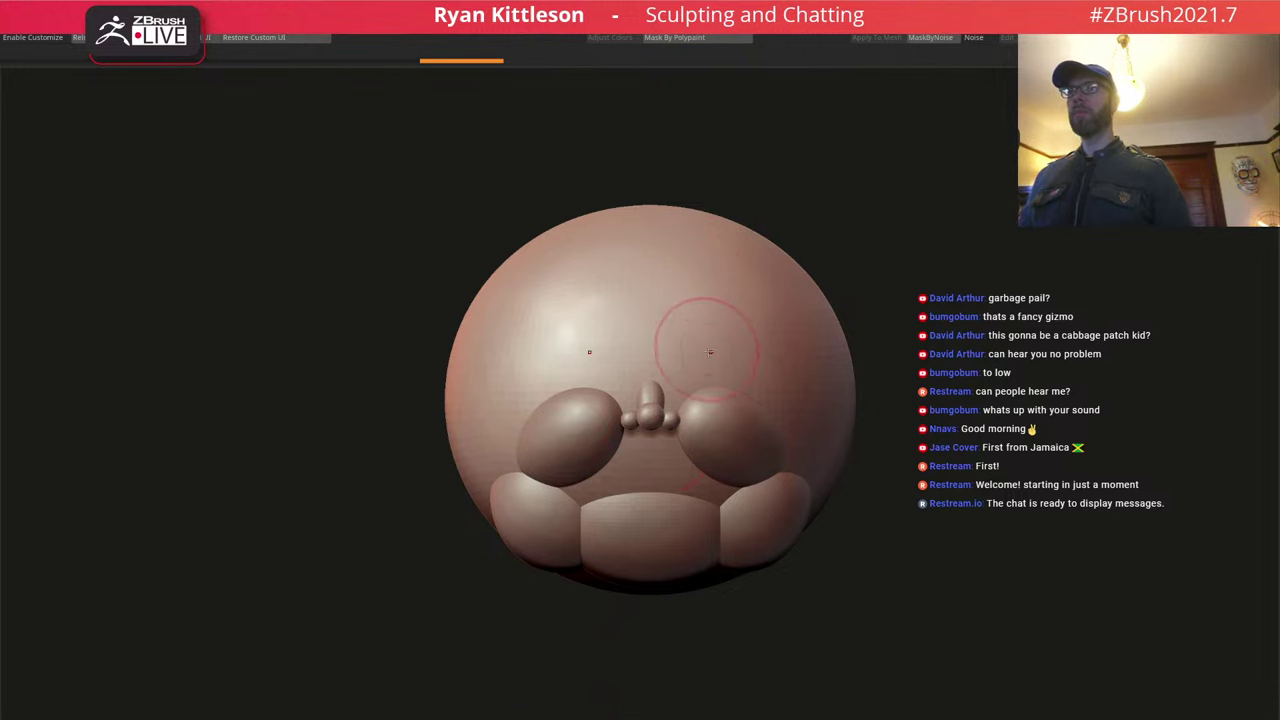
mouse_move(709, 374)
left_mouse_down()
mouse_move(694, 380)
mouse_move(700, 360)
mouse_move(654, 386)
left_mouse_up()
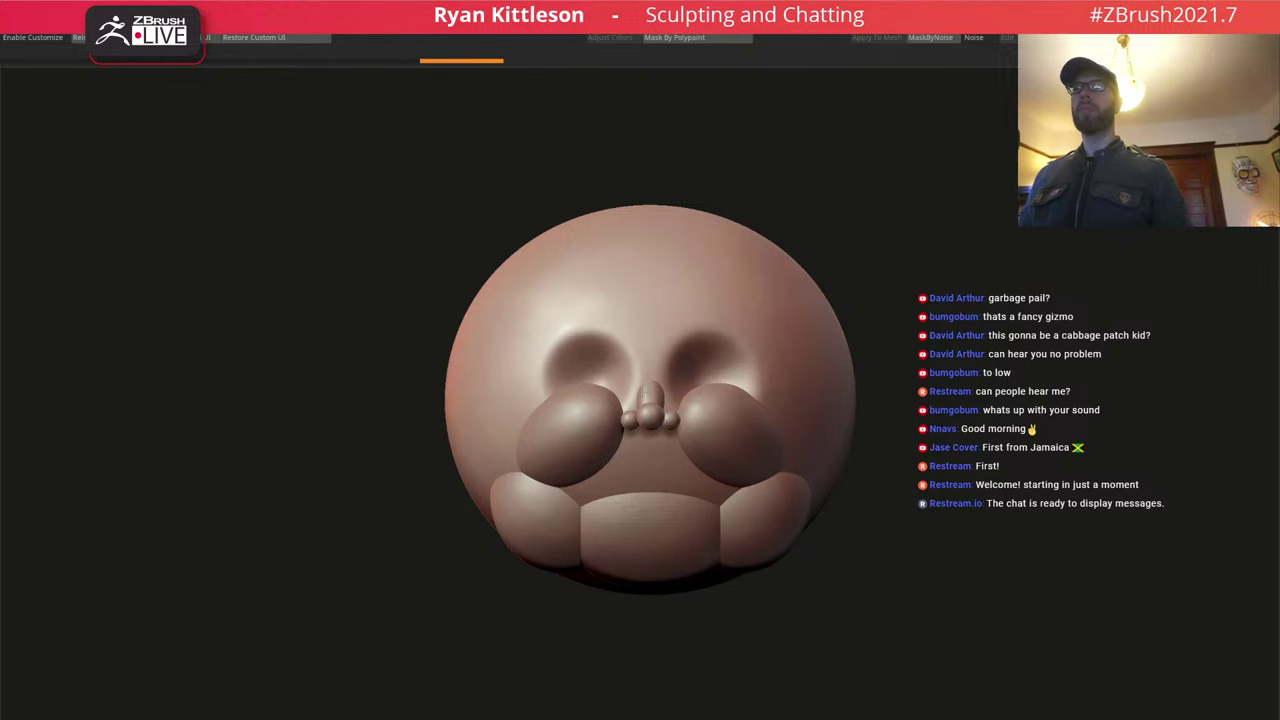
Duplicate the small nostril spheres, raise and spread the copies into the eye sockets, and adjust their depth.
right_click_drag(719, 373, 714, 396)
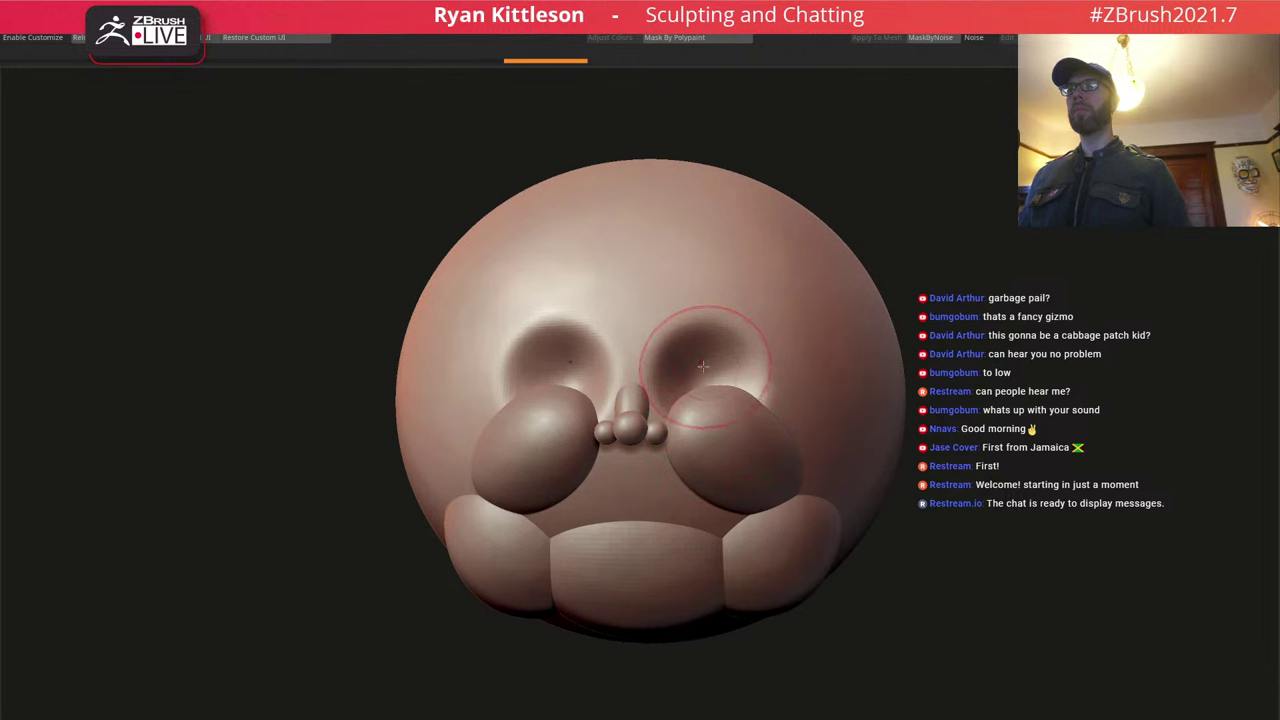
left_click(687, 419, "alt")
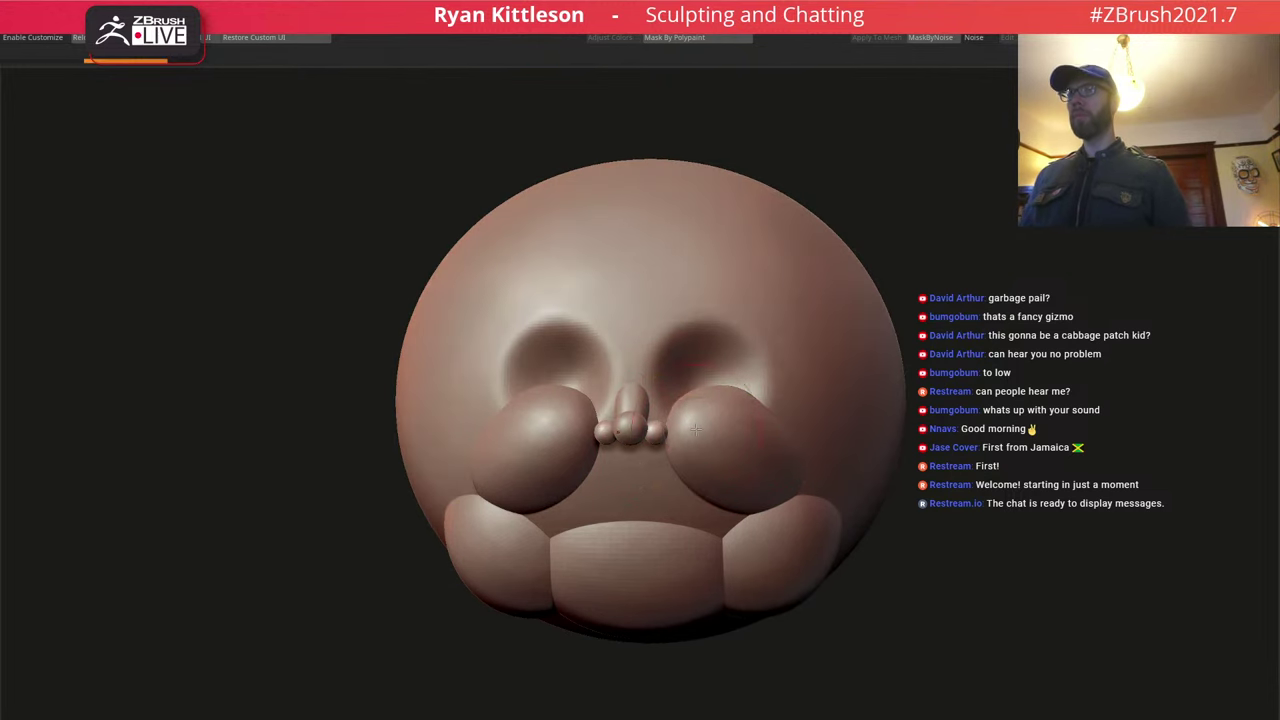
key("w")
left_click_drag(653, 432, 620, 432, "ctrl")
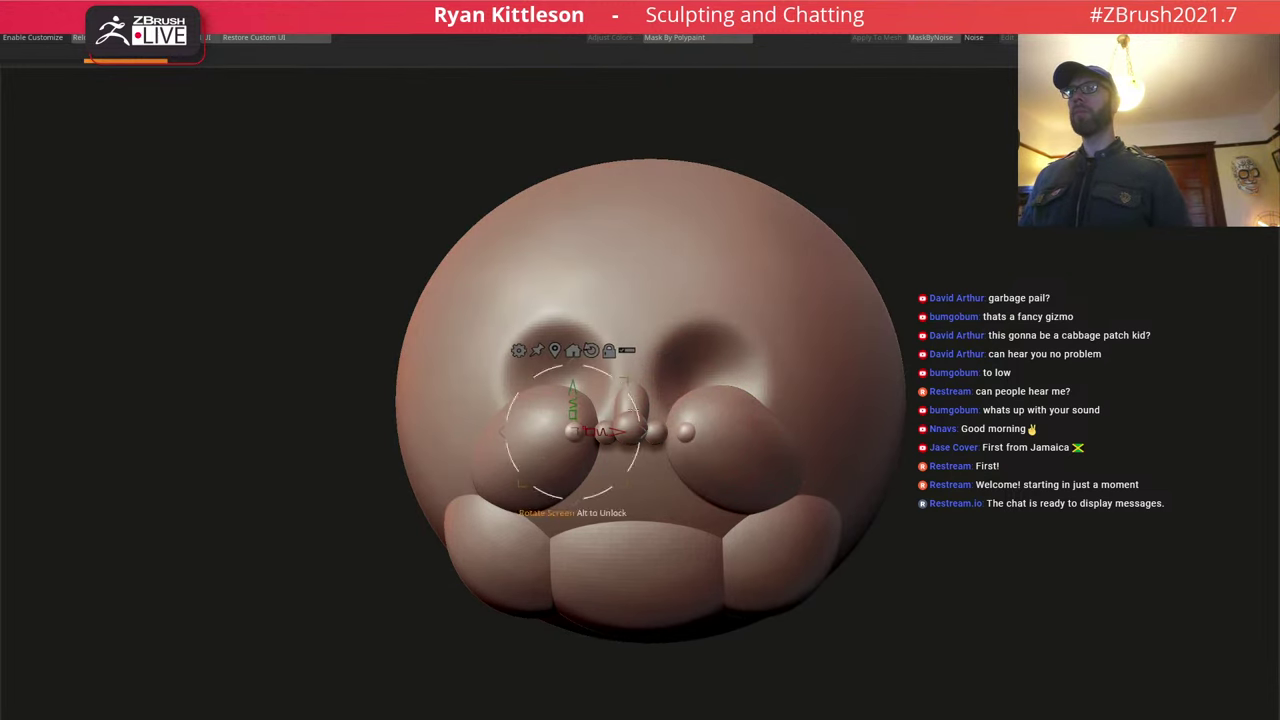
right_click_drag(638, 432, 668, 432)
left_click_drag(573, 387, 573, 333)
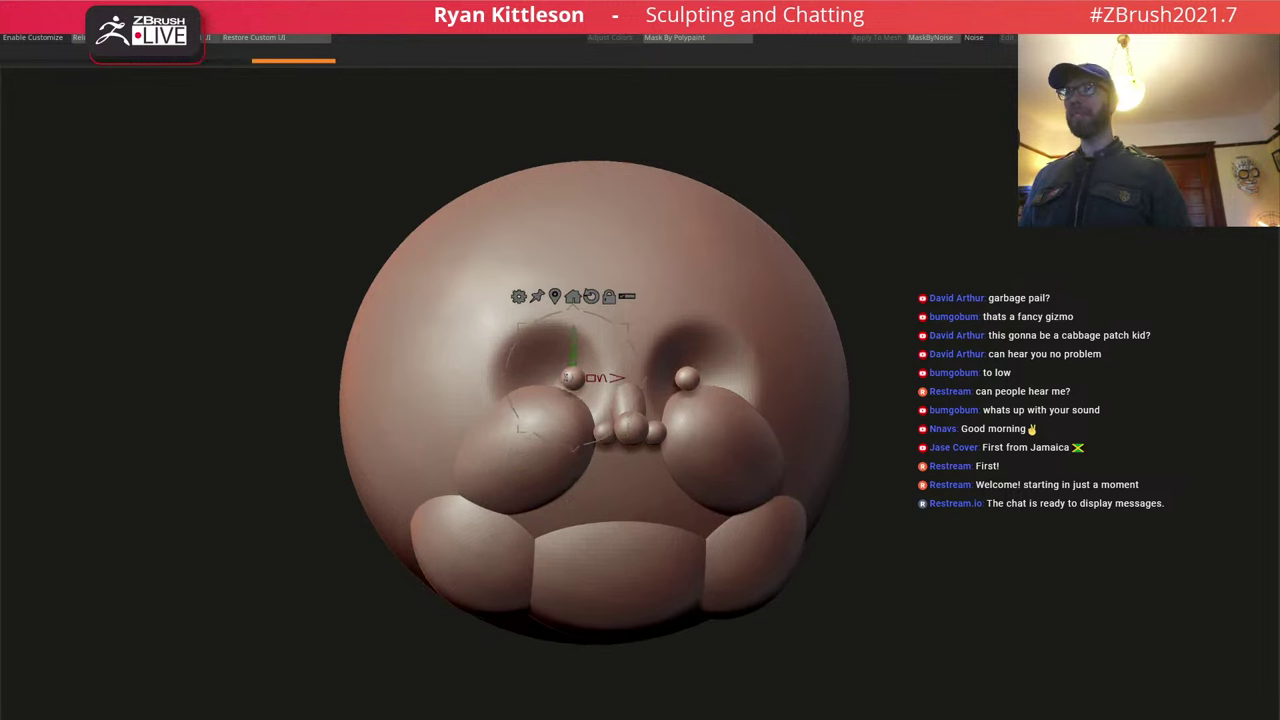
left_click_drag(644, 379, 624, 382)
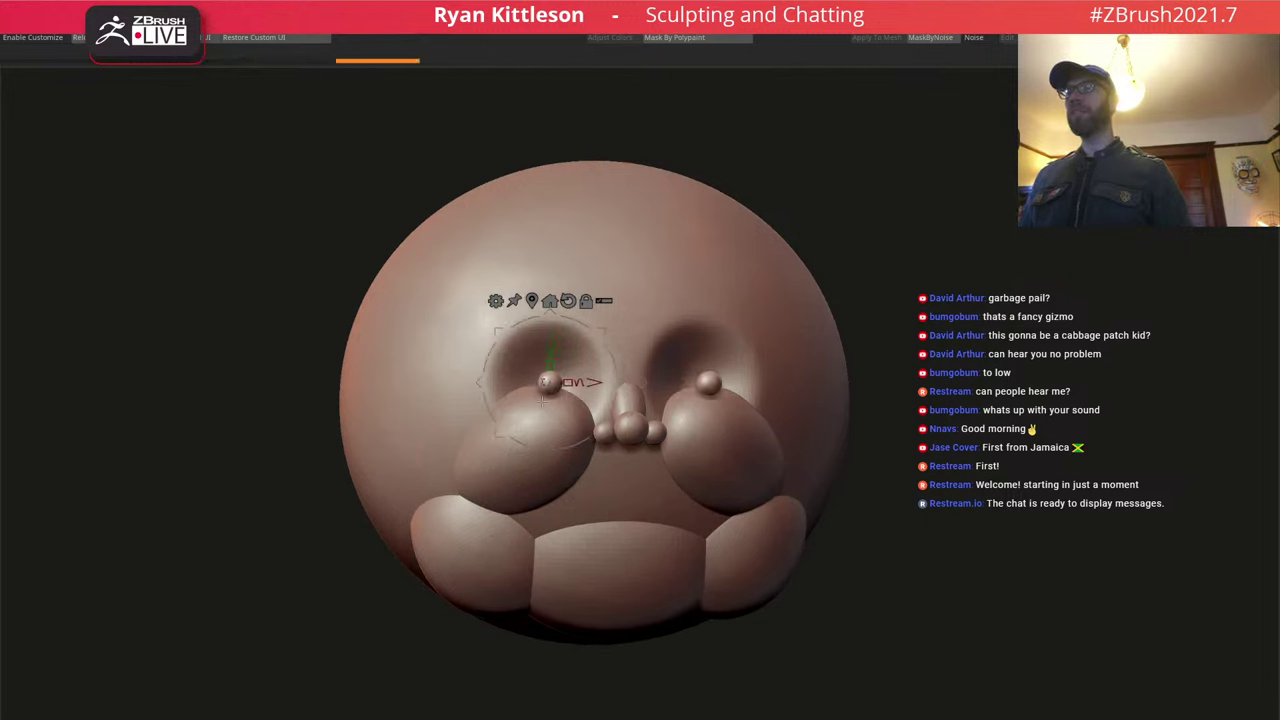
right_click_drag(490, 391, 609, 392)
left_click_drag(519, 383, 461, 379)
right_click_drag(464, 370, 352, 371)
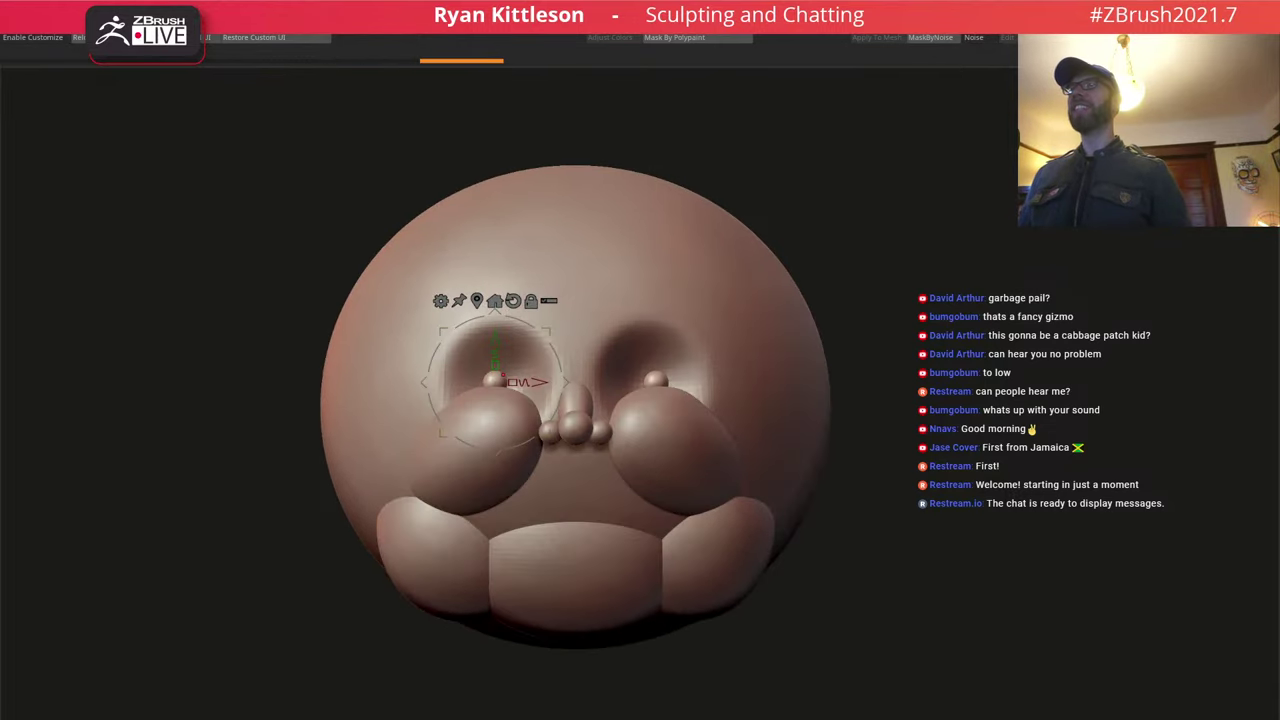
Enlarge the copied spheres into eyeballs, shift them toward the nose, and set them back into the sockets.
mouse_move(547, 331)
left_mouse_down()
mouse_move(579, 311)
mouse_move(567, 320)
left_mouse_up()
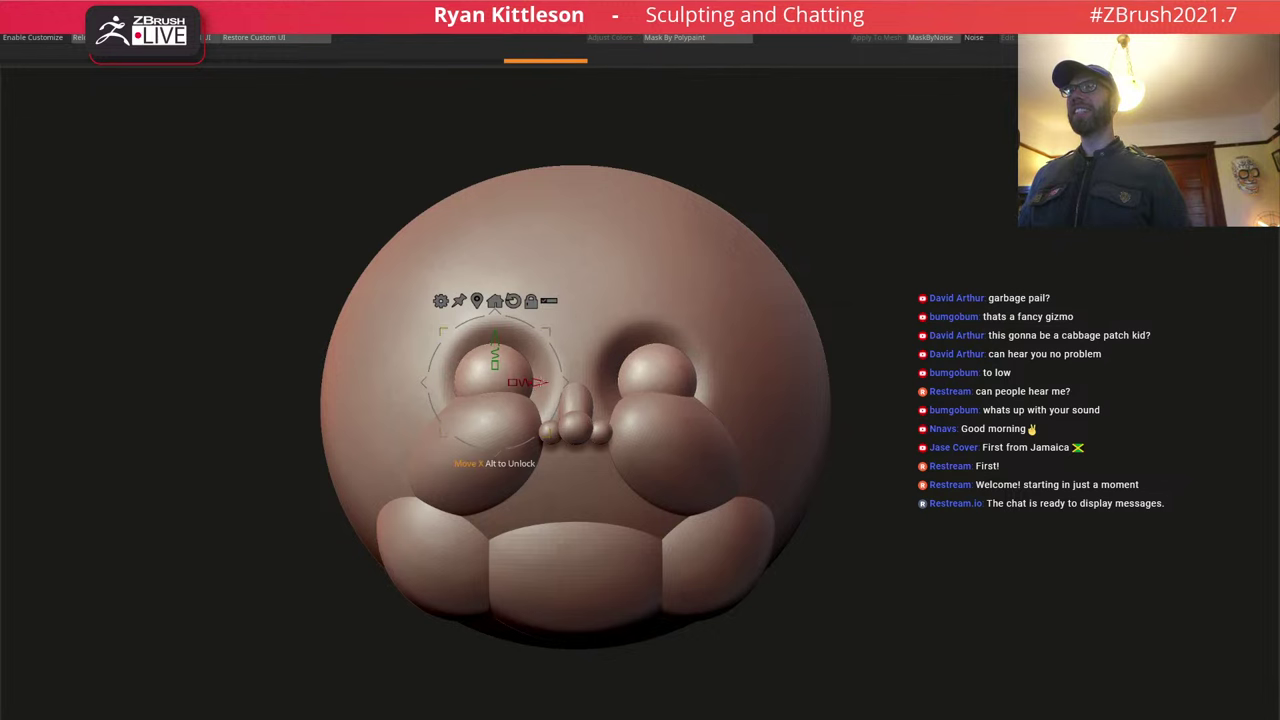
left_click_drag(567, 382, 579, 384)
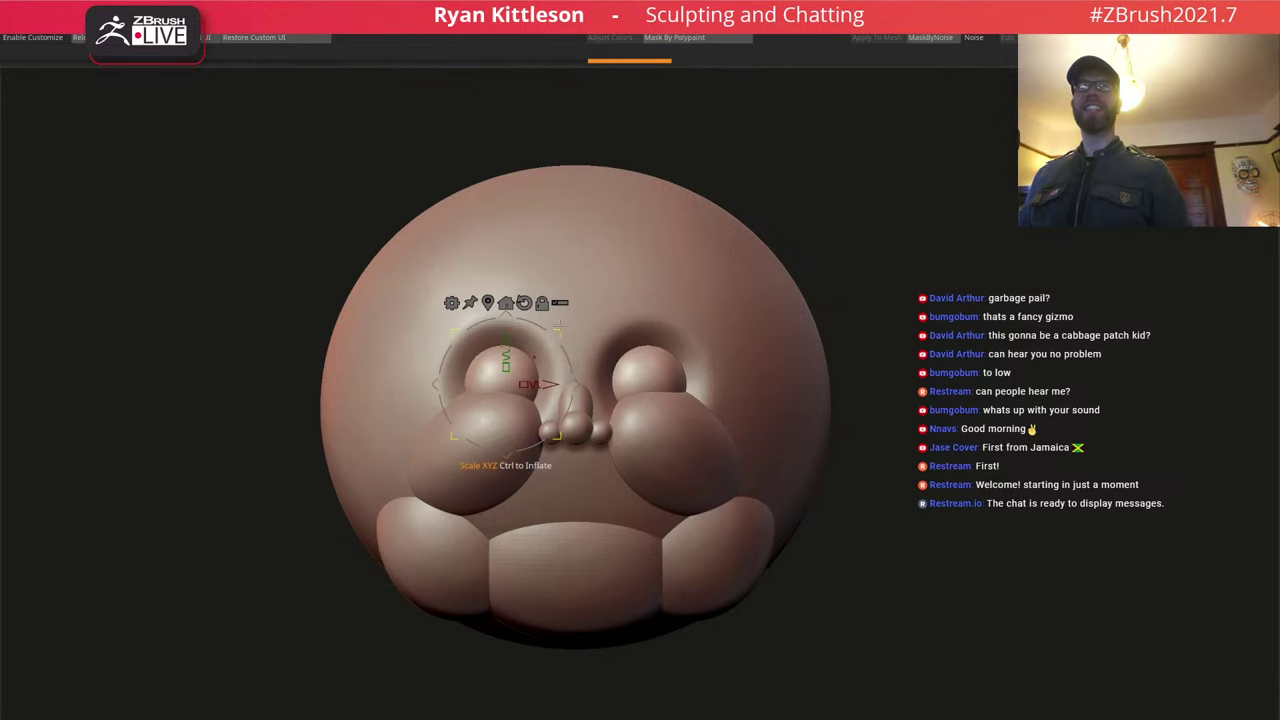
left_click_drag(564, 332, 572, 325)
right_click_drag(574, 360, 508, 374)
left_click_drag(575, 371, 555, 375)
right_click_drag(572, 372, 497, 384)
left_click(600, 368, "ctrl+shift")
left_click_drag(594, 361, 578, 363)
right_click_drag(540, 356, 571, 344)
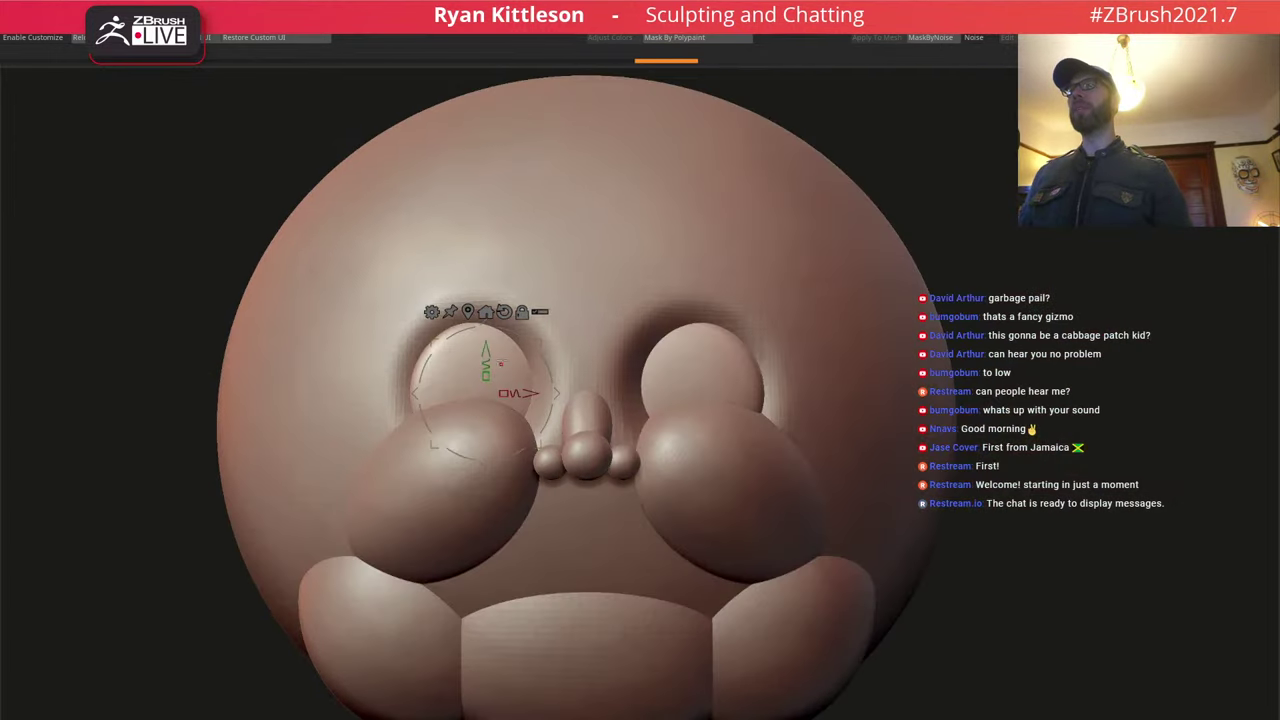
Refine the eyeballs' placement, enlarge them to fill the sockets, and adjust their tilt from the side.
left_click_drag(486, 364, 486, 365)
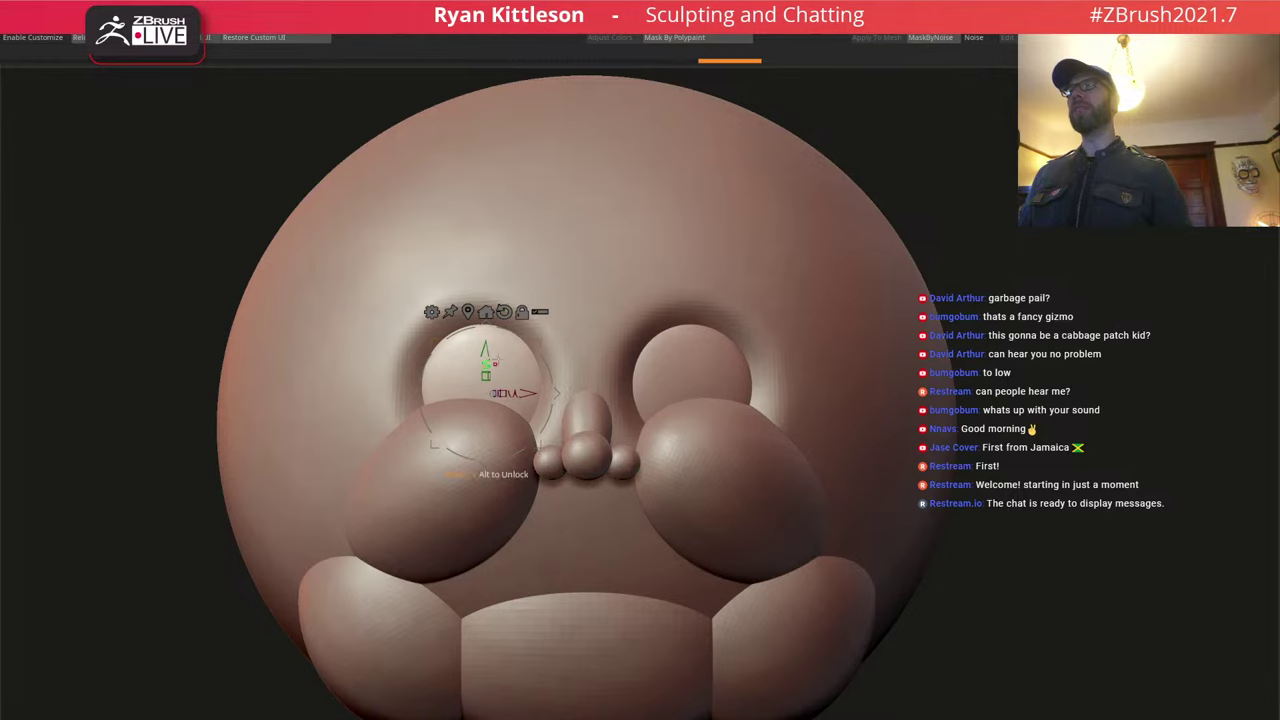
right_click_drag(489, 366, 509, 395)
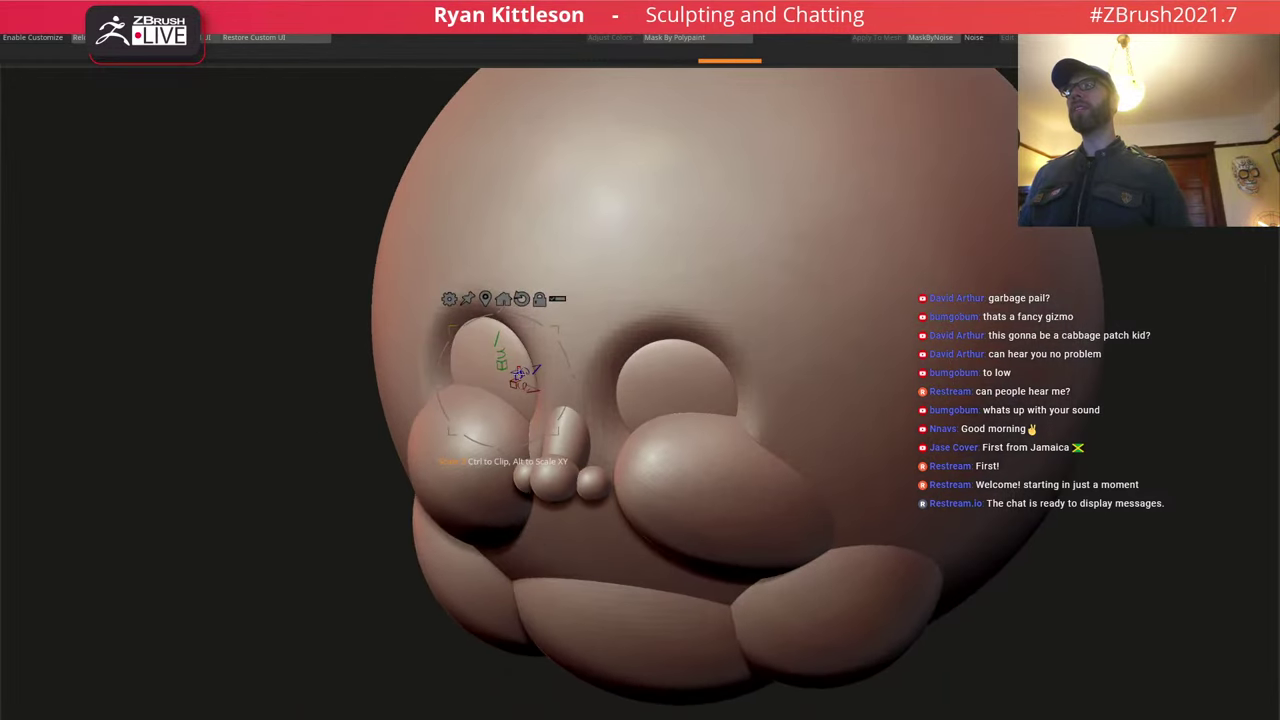
mouse_move(518, 374)
left_mouse_down()
mouse_move(540, 355)
mouse_move(520, 386)
left_mouse_up()
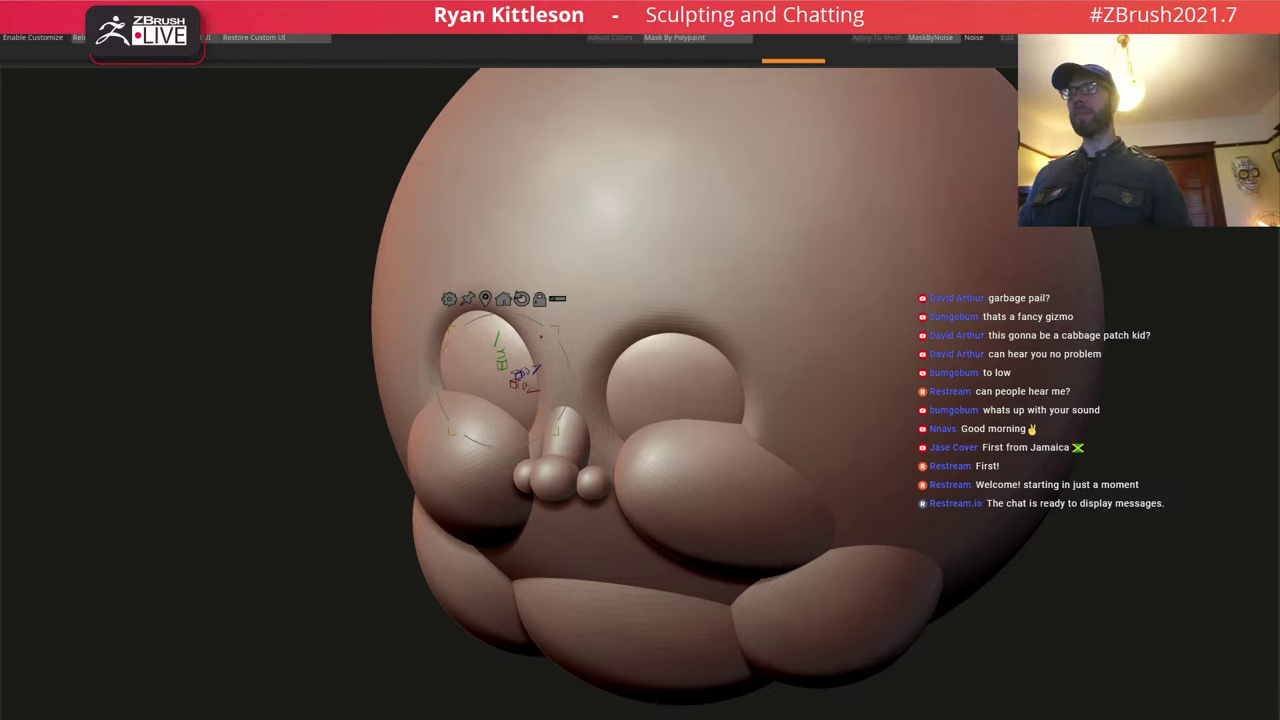
mouse_move(590, 362)
right_mouse_down()
mouse_move(556, 342)
mouse_move(577, 323)
mouse_move(582, 342)
right_mouse_up()
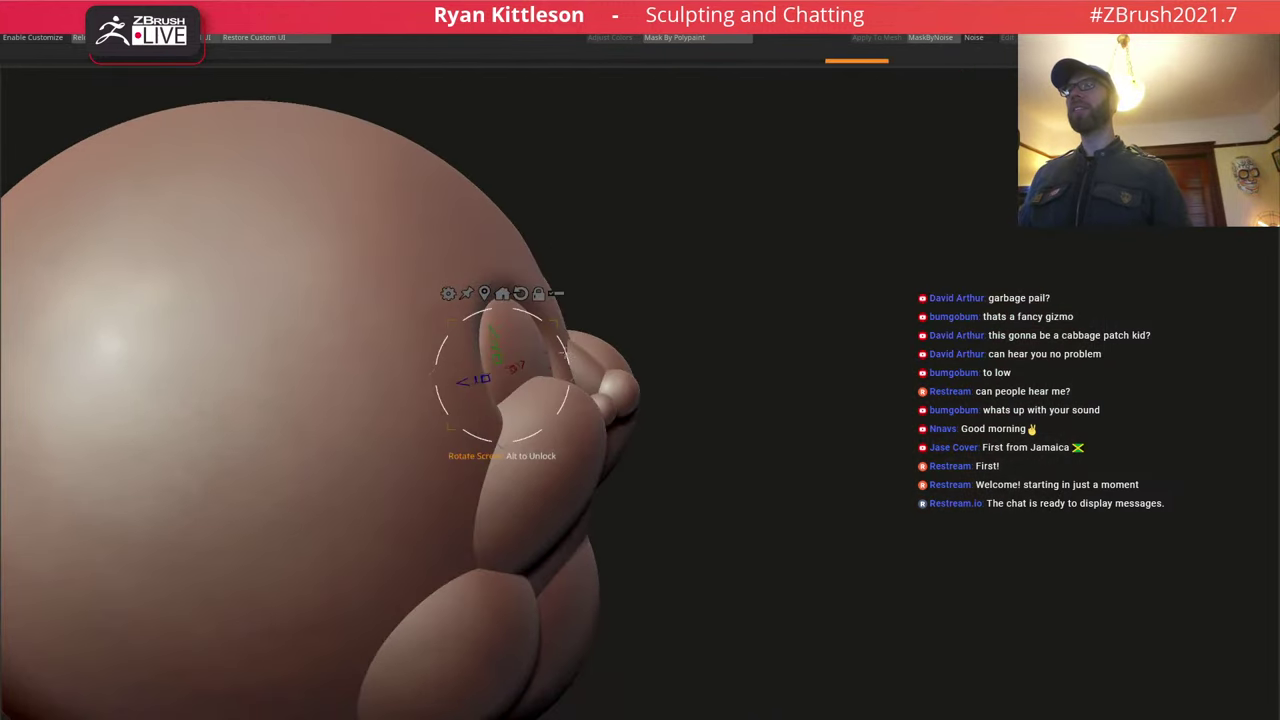
left_click_drag(567, 346, 567, 351)
right_click_drag(580, 350, 510, 352, "shift")
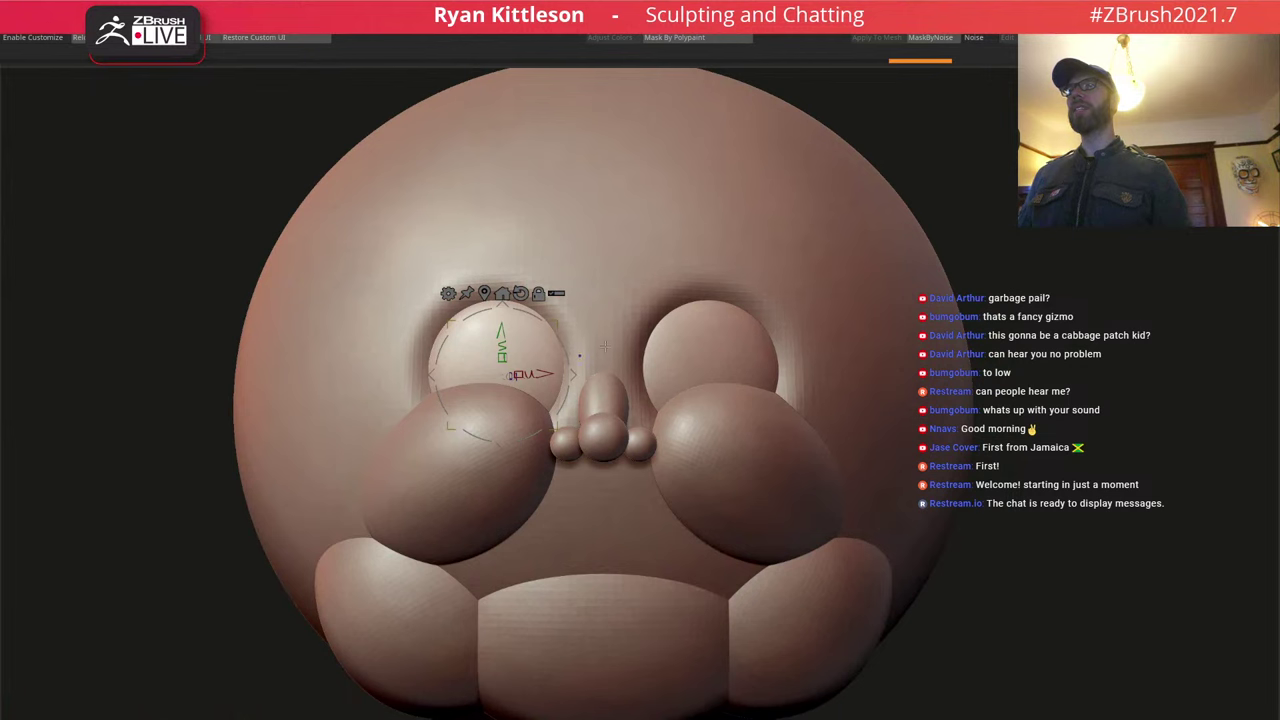
key("q")
right_click_drag(672, 338, 660, 330, "ctrl")
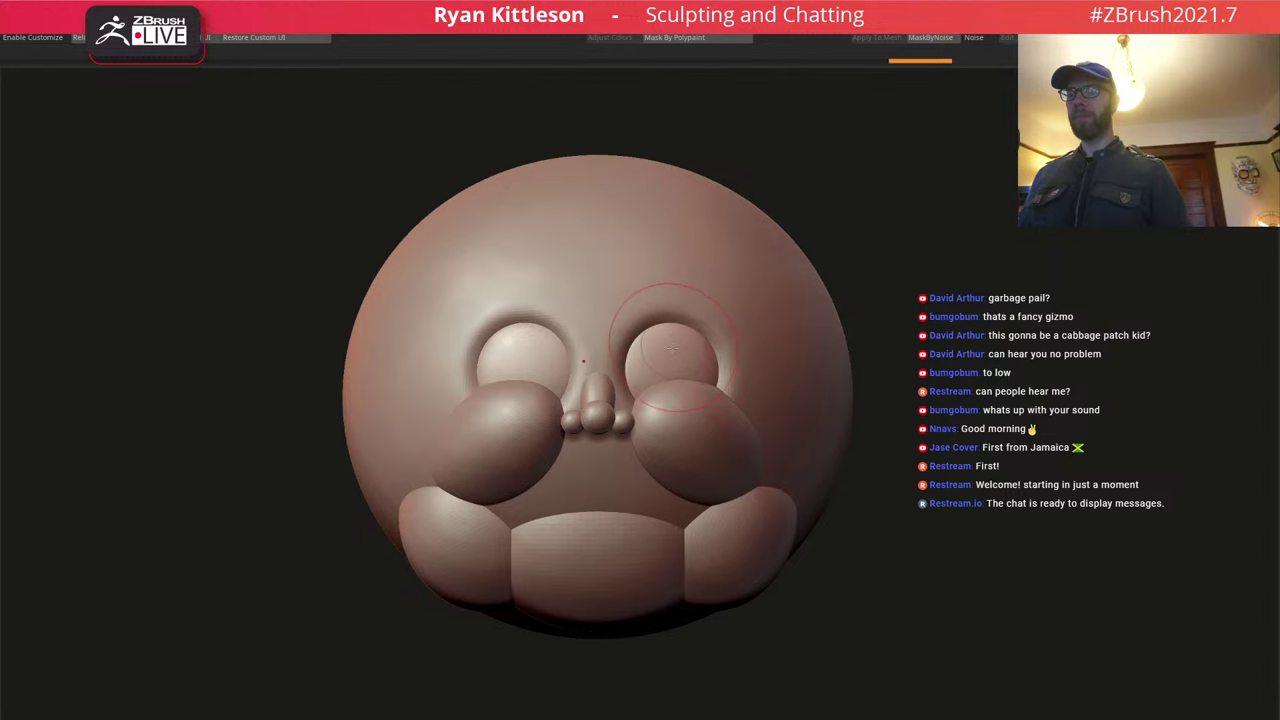
mouse_move(673, 344)
right_mouse_down()
mouse_move(580, 356)
mouse_move(662, 361)
mouse_move(655, 306)
mouse_move(652, 388)
right_mouse_up()
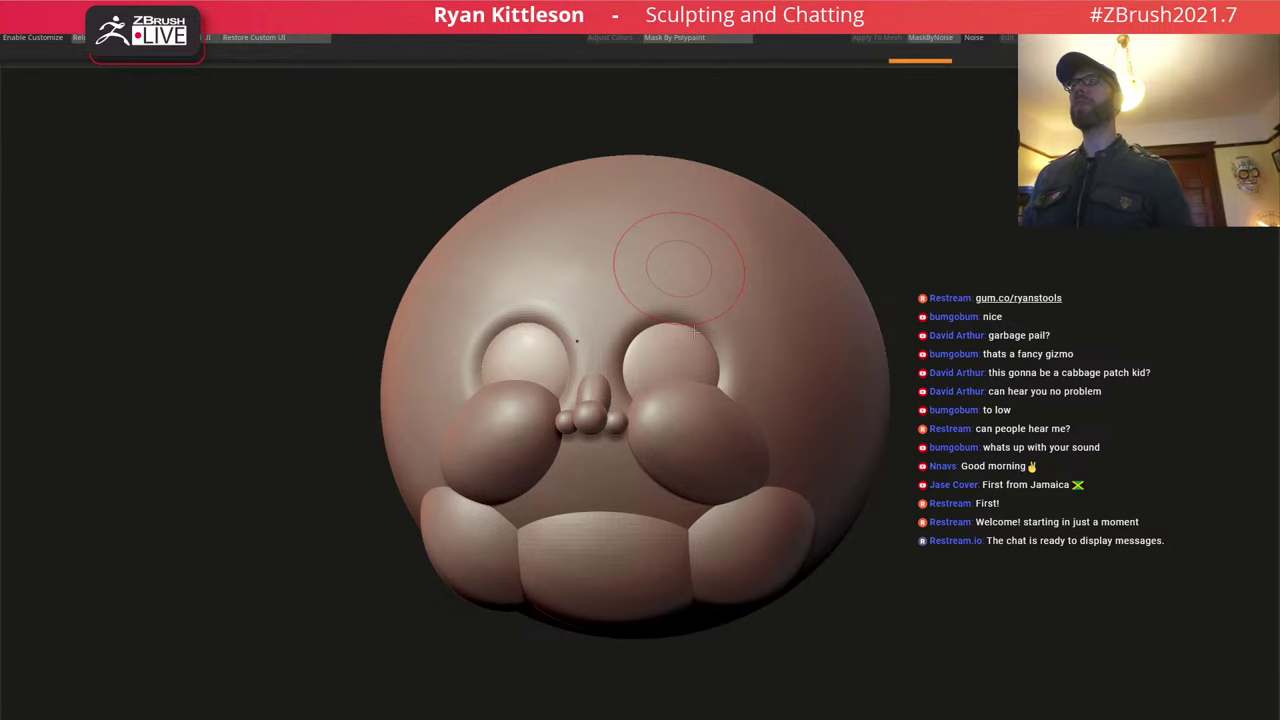
mouse_move(679, 268)
right_mouse_down()
mouse_move(757, 272)
mouse_move(710, 268)
right_mouse_up()
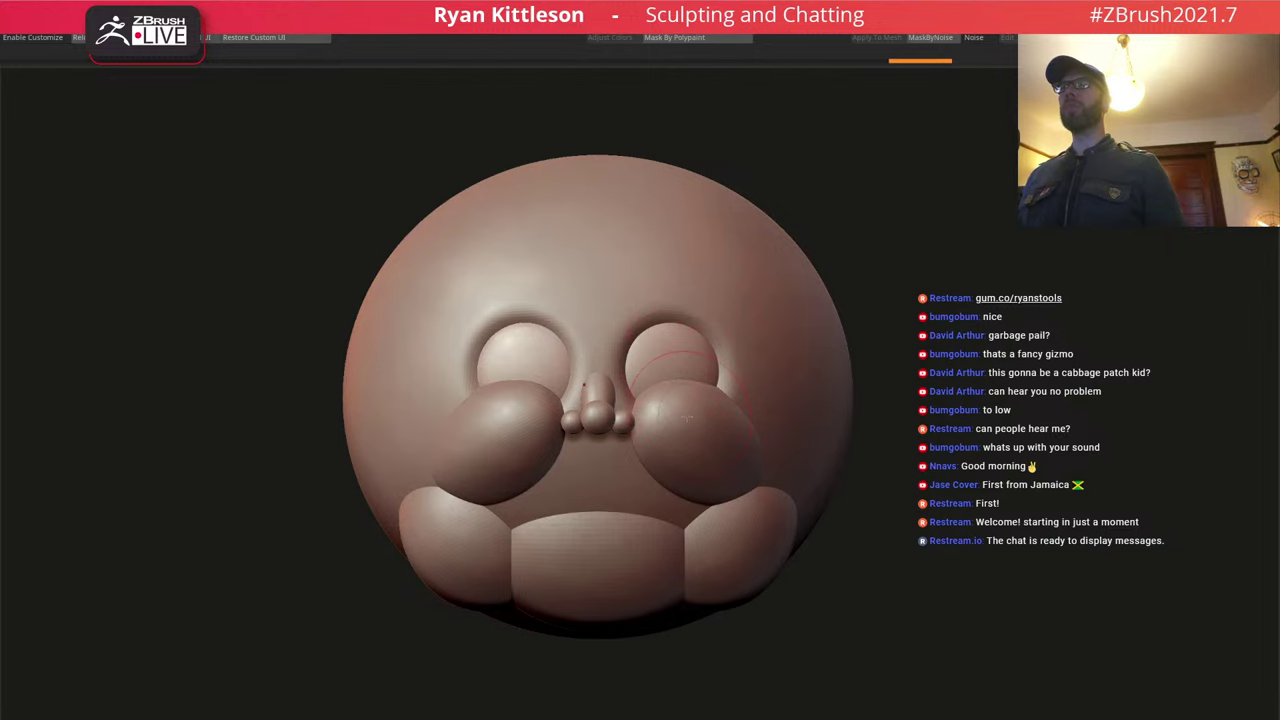
mouse_move(688, 418)
right_mouse_down()
mouse_move(616, 412)
mouse_move(697, 406)
mouse_move(725, 372)
right_mouse_up()
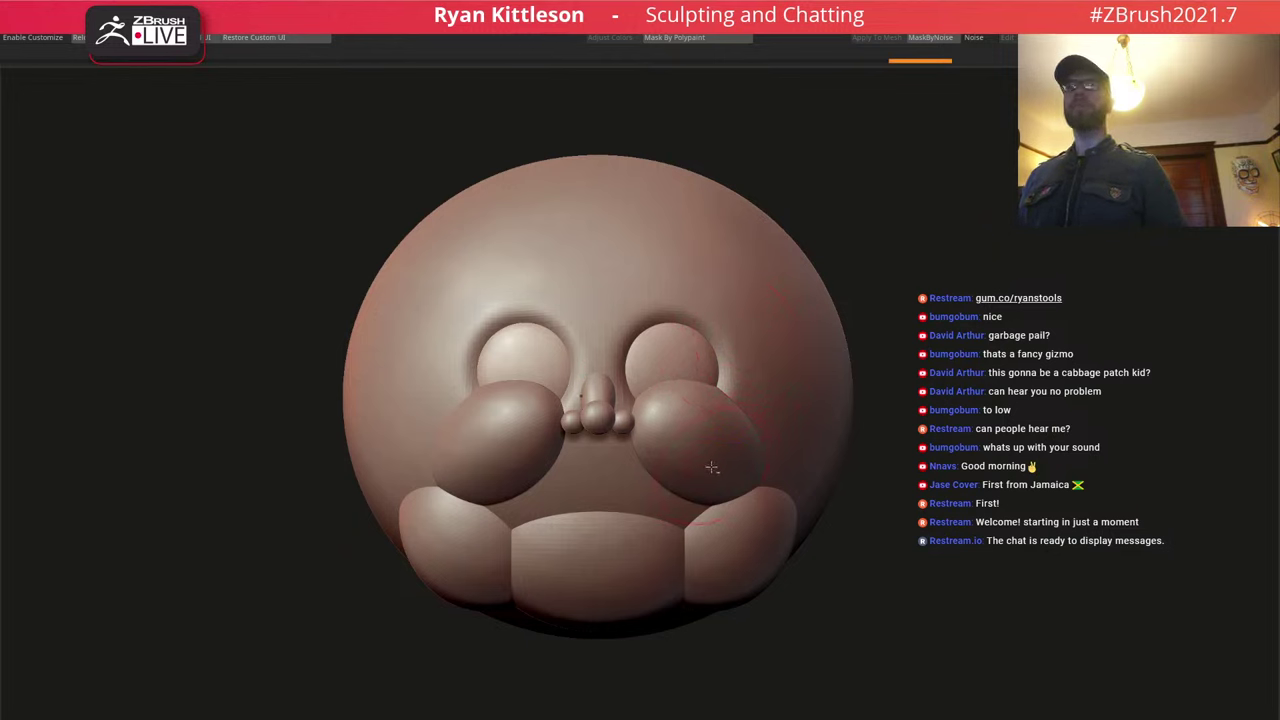
Reshape the cheek forms with a large Move brush, lifting their inner undersides and extending their outer ends toward the jaw forms.
key("space")
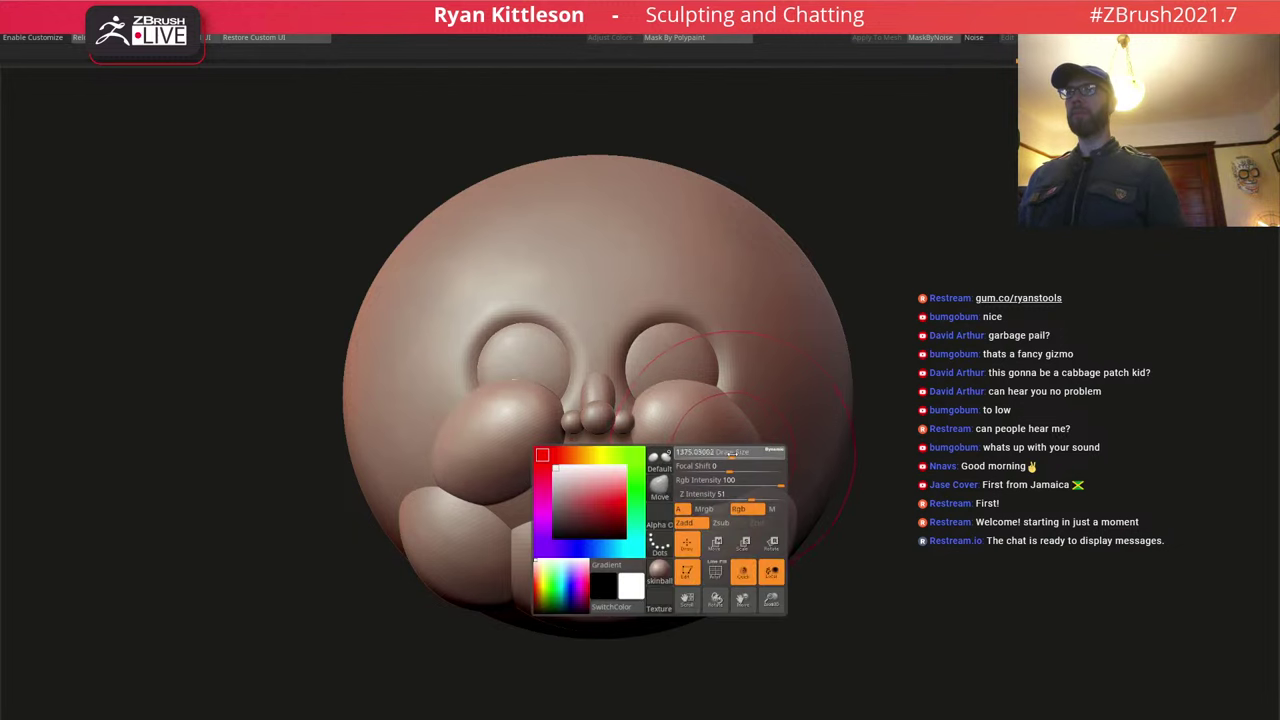
left_click_drag(732, 454, 735, 454)
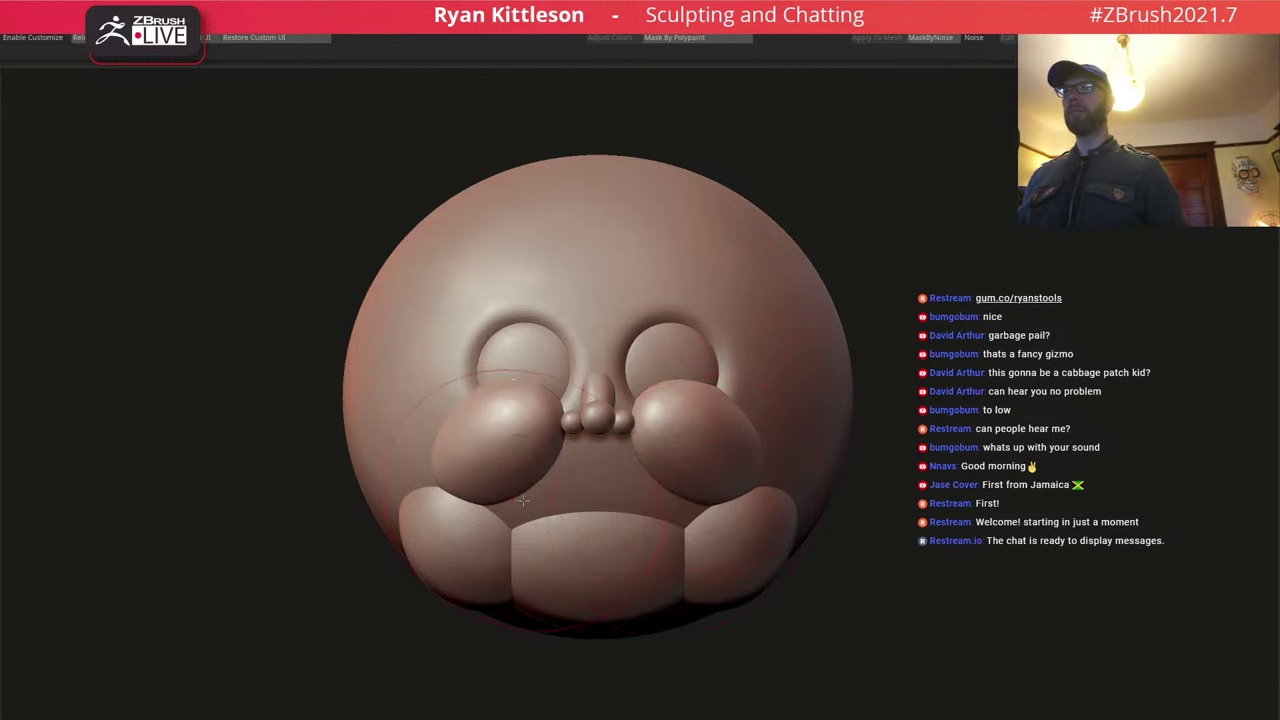
left_click_drag(522, 501, 492, 460)
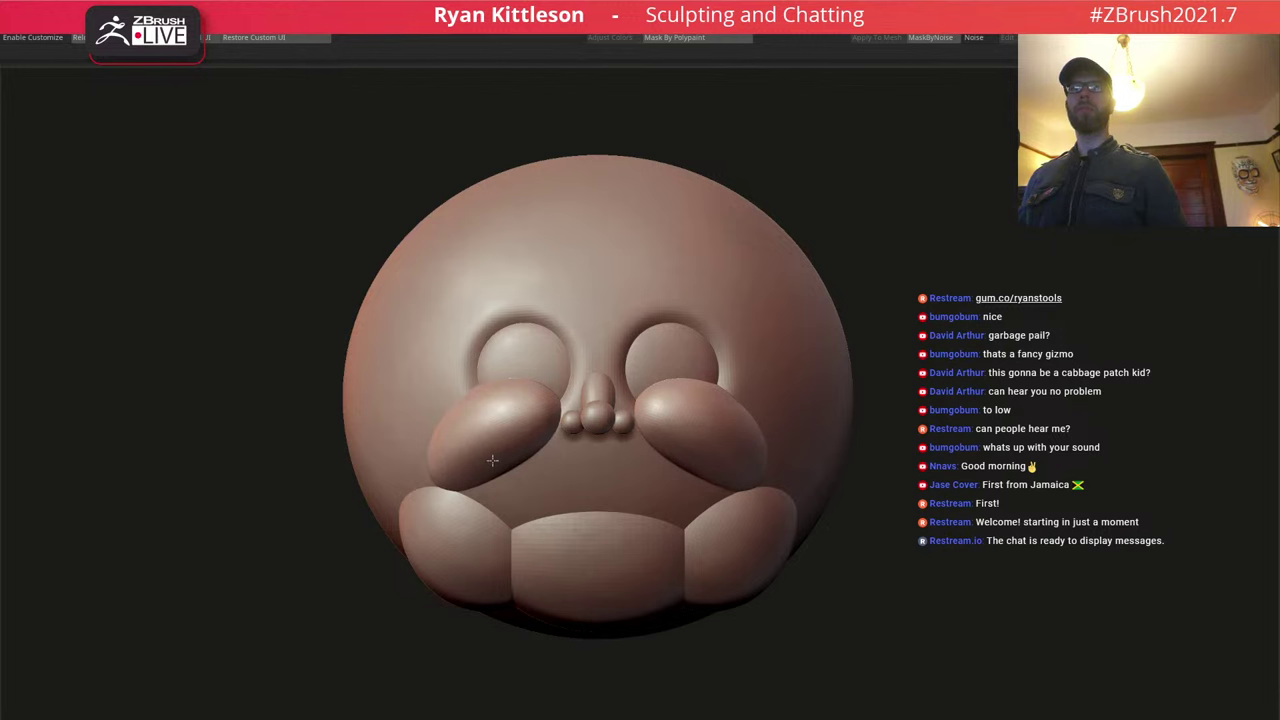
mouse_move(491, 560)
left_mouse_down()
mouse_move(510, 592)
mouse_move(502, 629)
left_mouse_up()
right_click_drag(425, 488, 428, 483)
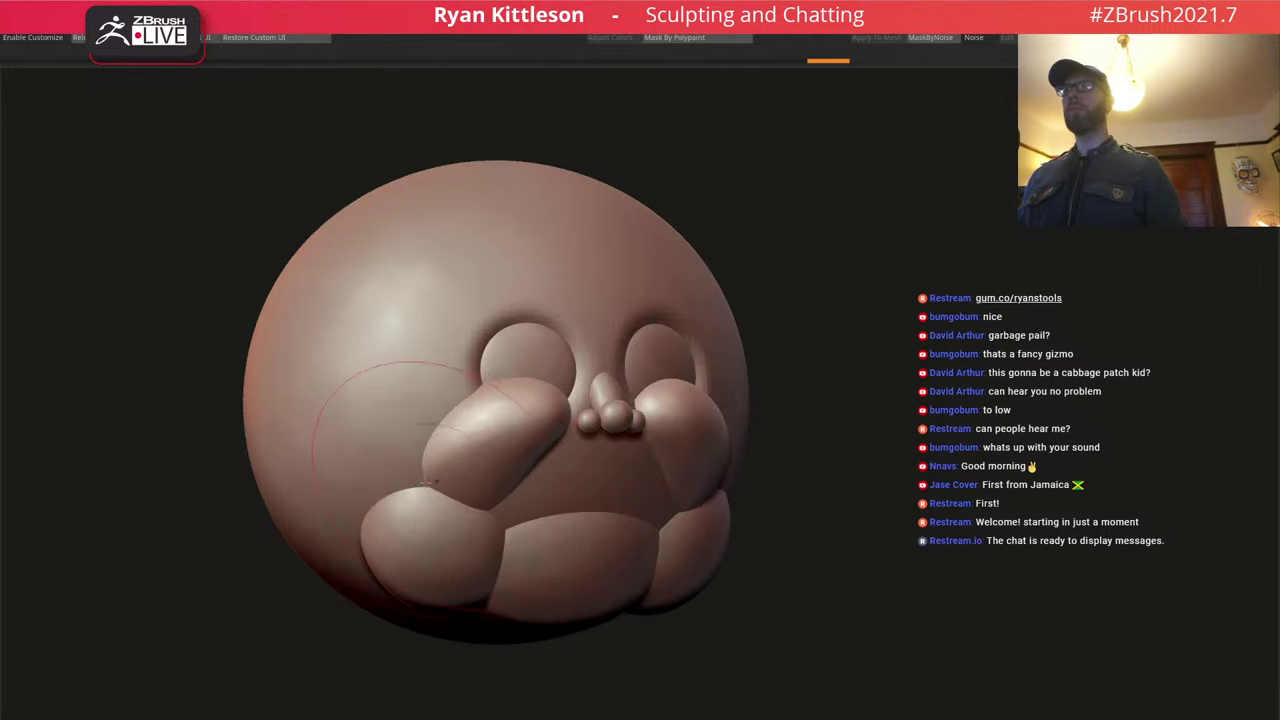
Reduce the Move brush's Draw Size and nudge the upper outer edges of the cheek forms.
right_click_drag(414, 350, 380, 352)
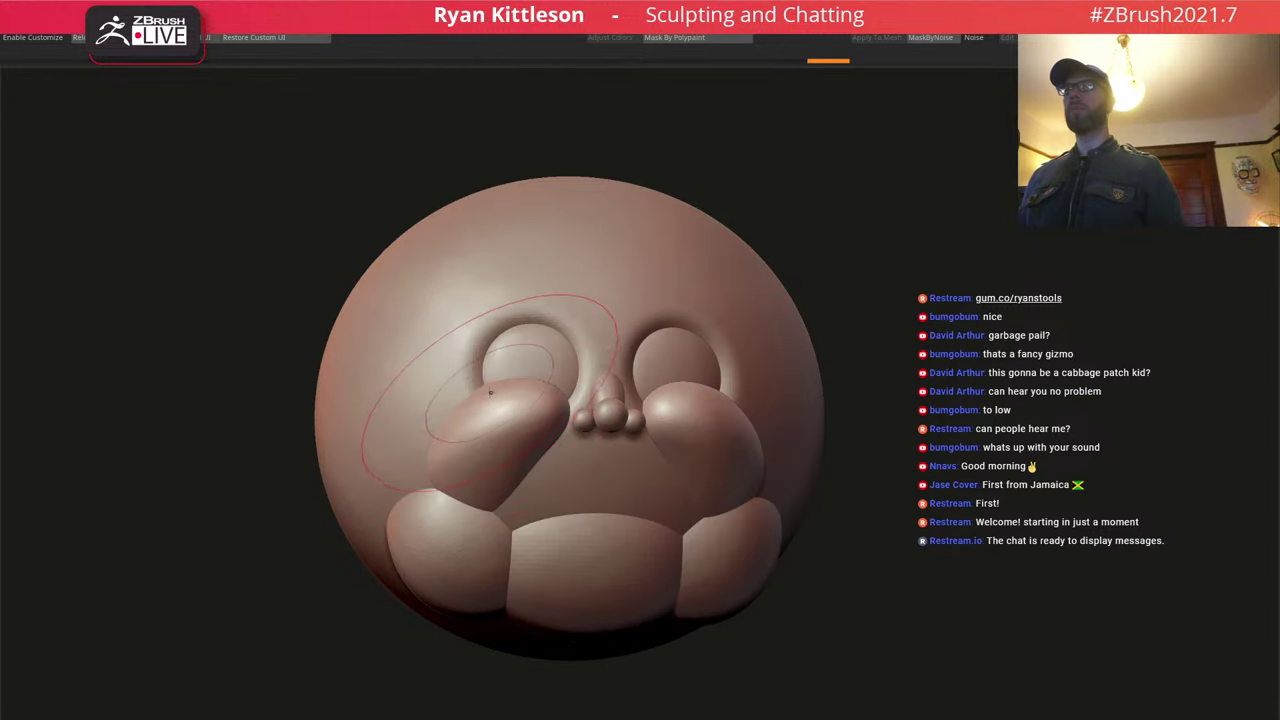
key("space")
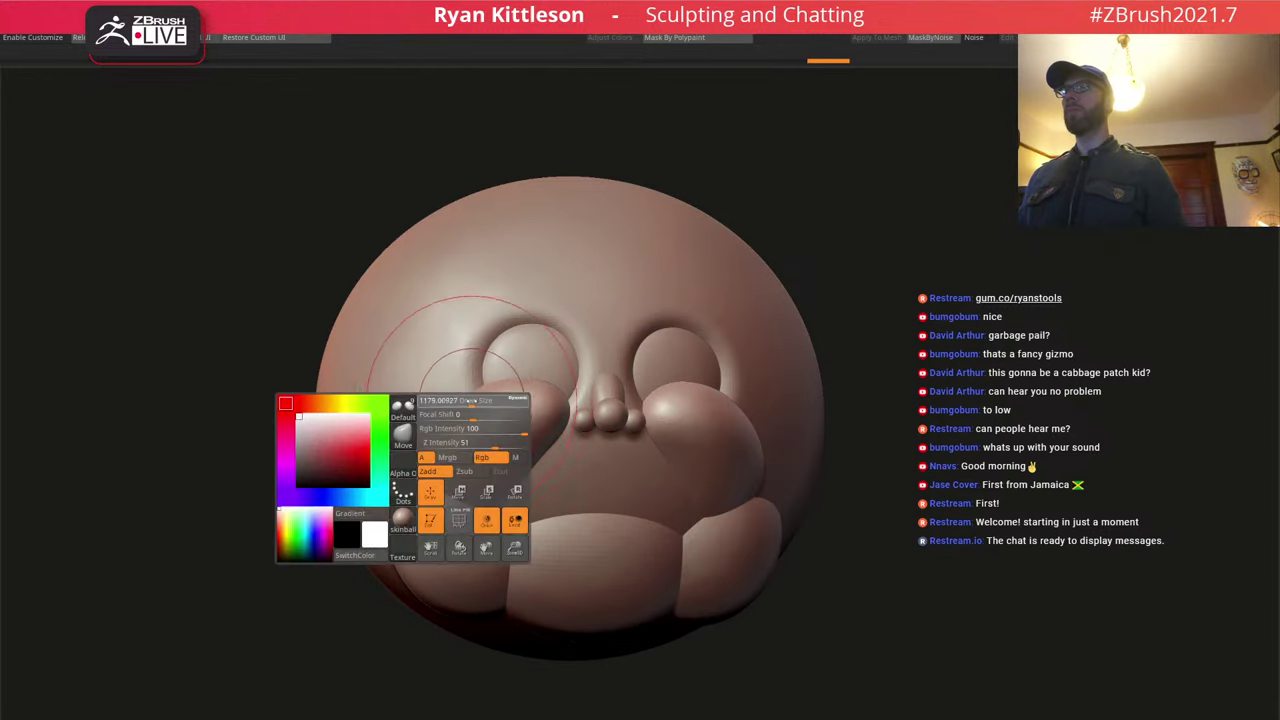
left_click_drag(450, 408, 433, 402)
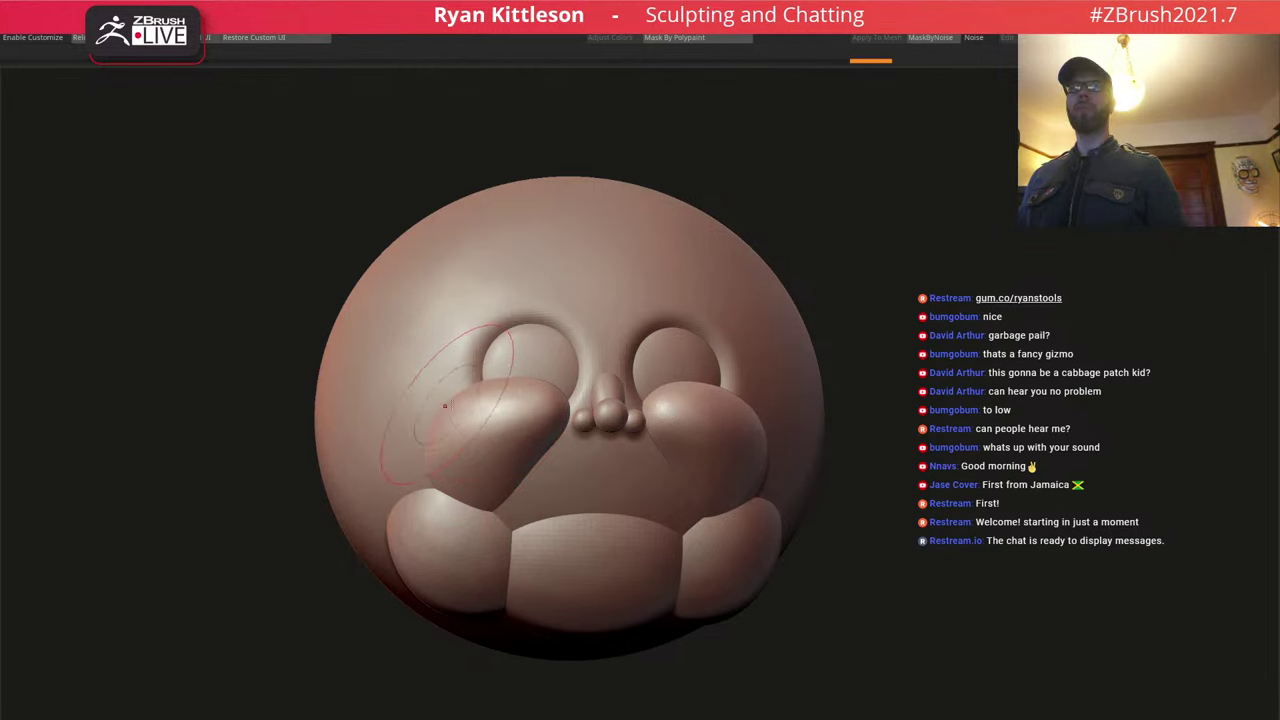
right_click_drag(446, 402, 411, 386)
right_click_drag(498, 384, 515, 411)
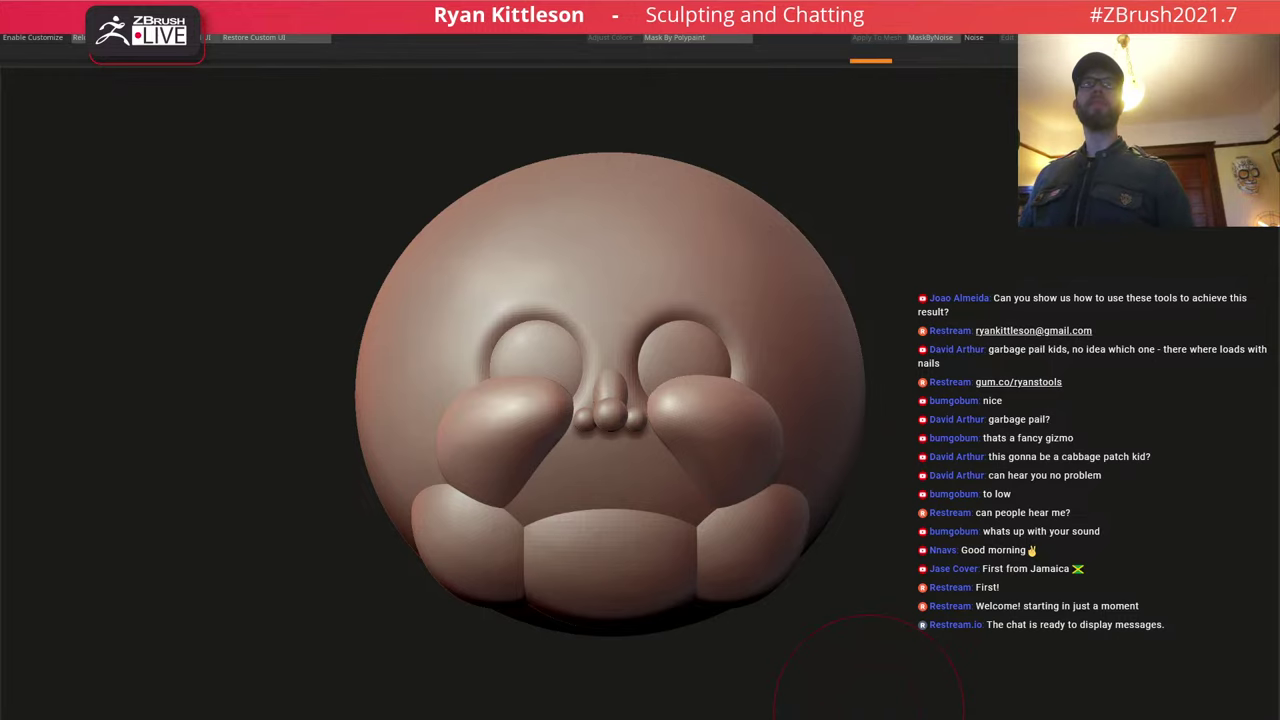
Bring the dripping dan.png reference image in XnView MP in front of the sculpt to examine the character.
left_click_drag(1279, 76, 801, 92)
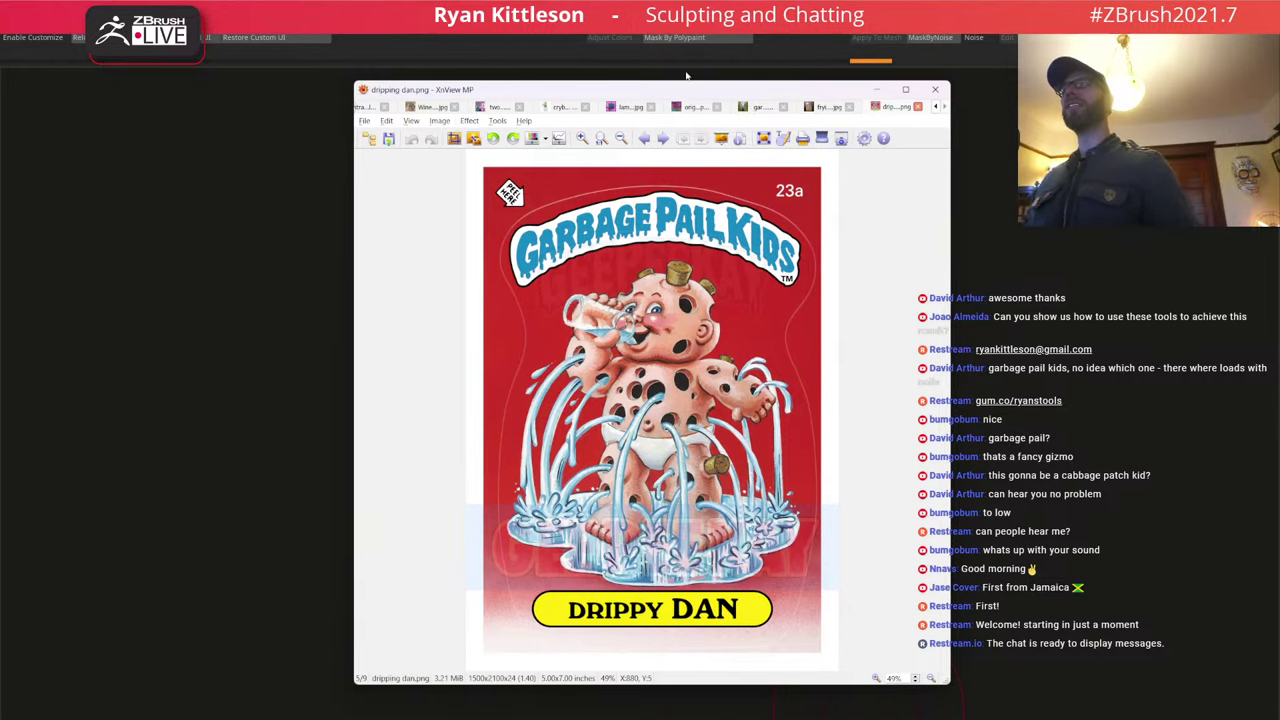
Move the dripping dan.png reference off the sculpt and examine the blocked-out face from slightly different angles.
left_click_drag(628, 92, 1279, 1)
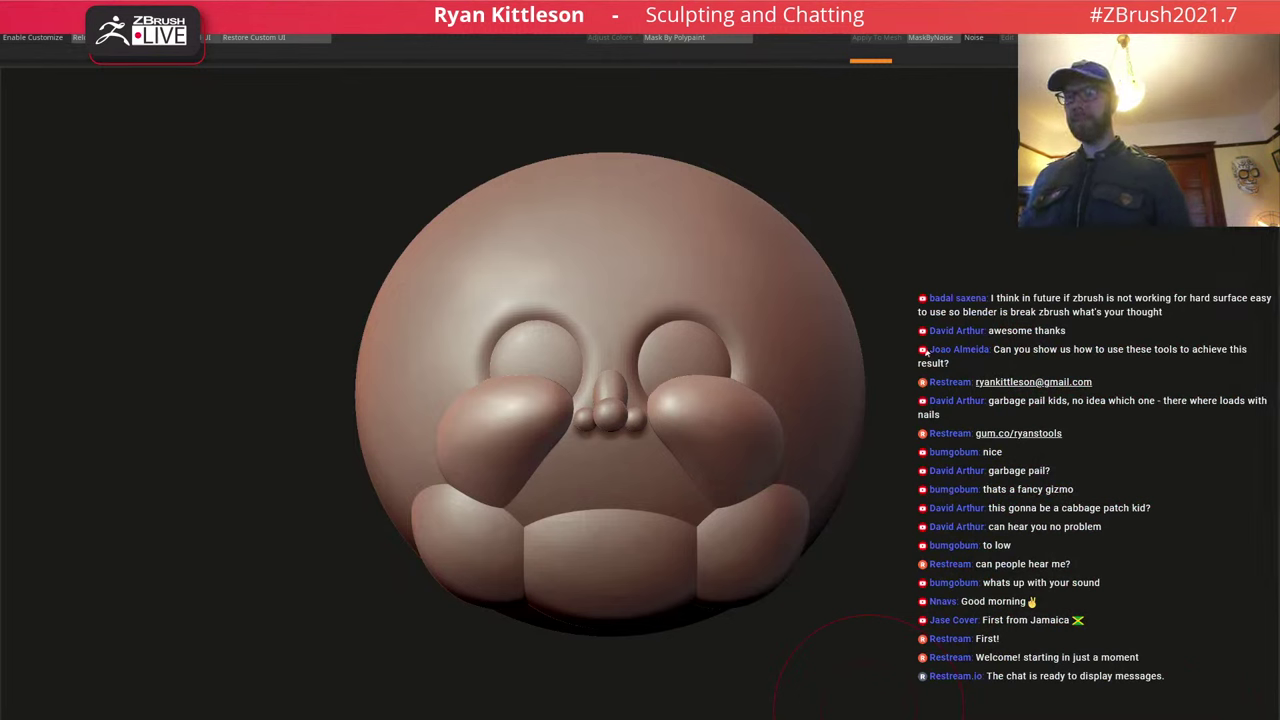
right_click_drag(852, 354, 848, 339)
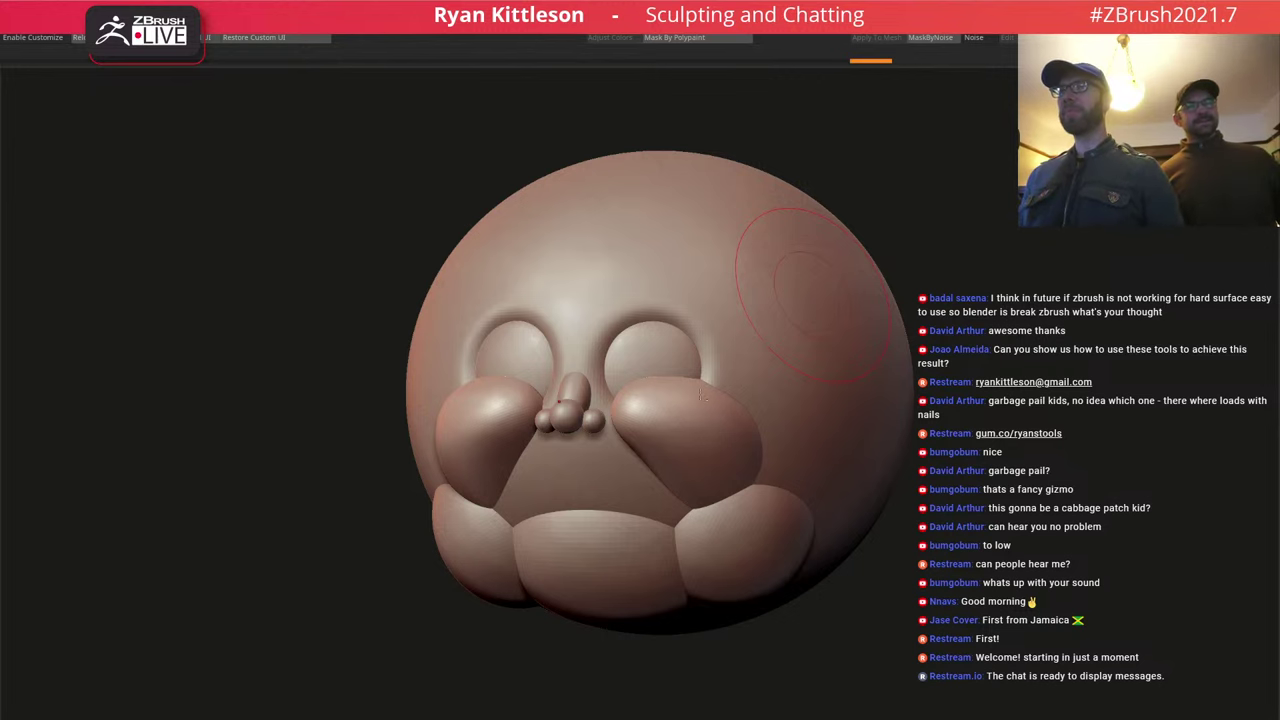
right_click_drag(723, 395, 733, 393)
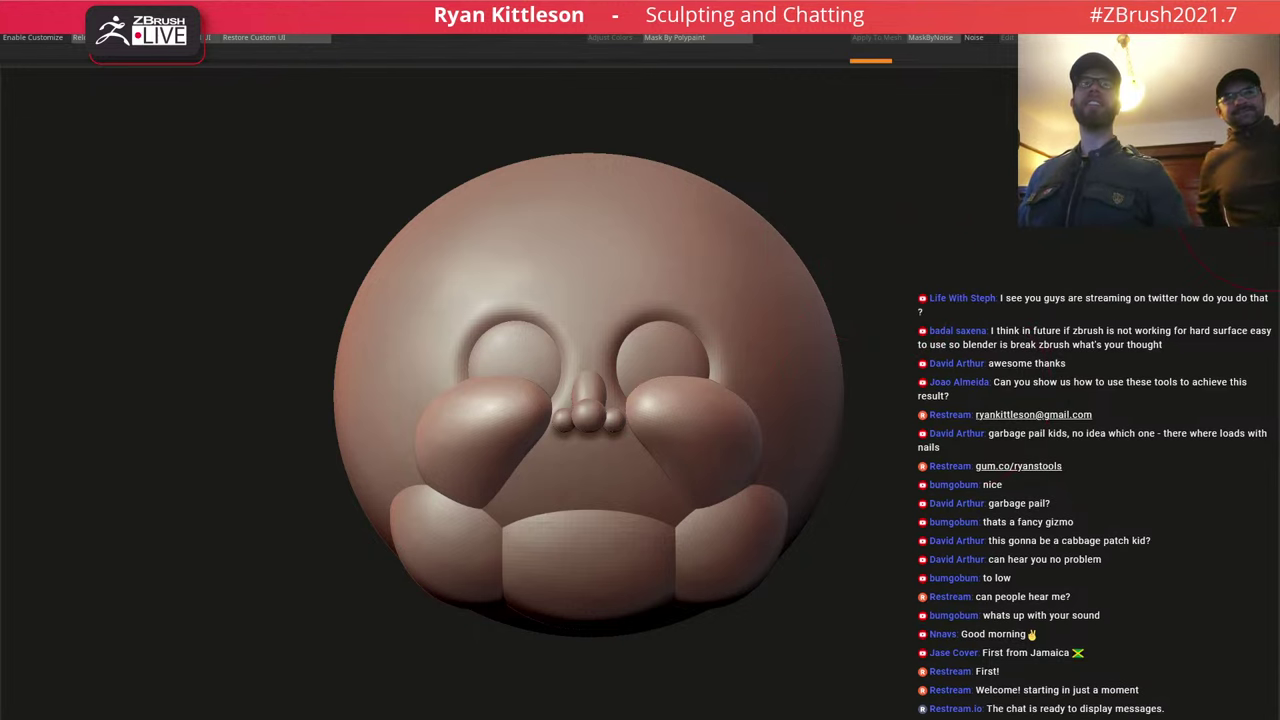
Bring the XnView MP references back beside the sculpt, browse back to chester drawers.webp and enlarge it to 400%.
left_click_drag(1279, 75, 1060, 75)
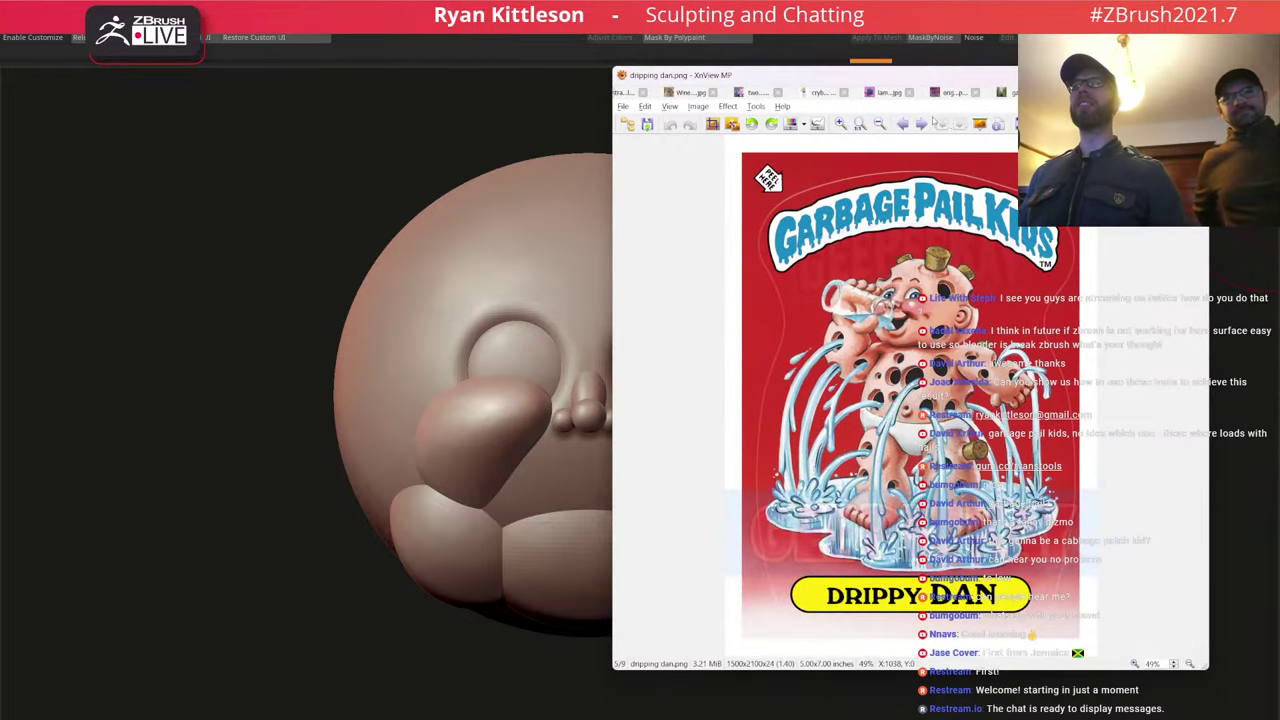
left_click(903, 124)
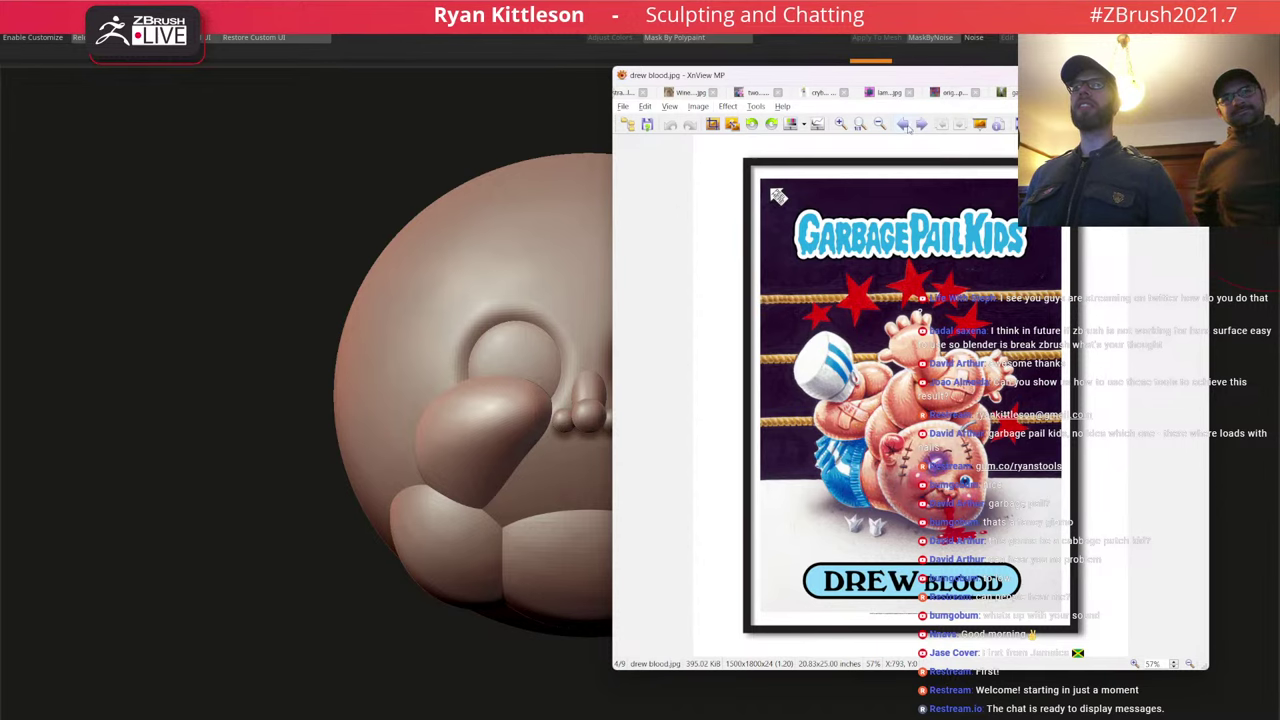
left_click(903, 124)
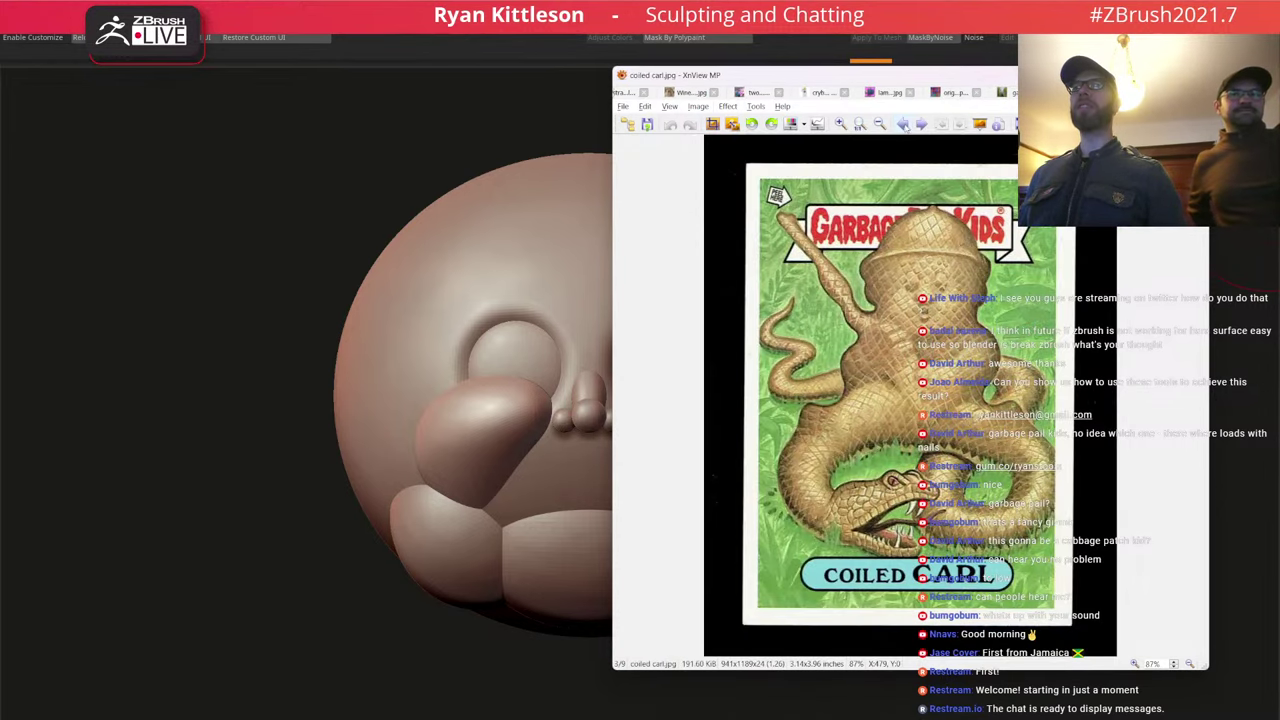
left_click(904, 126)
left_click(919, 128)
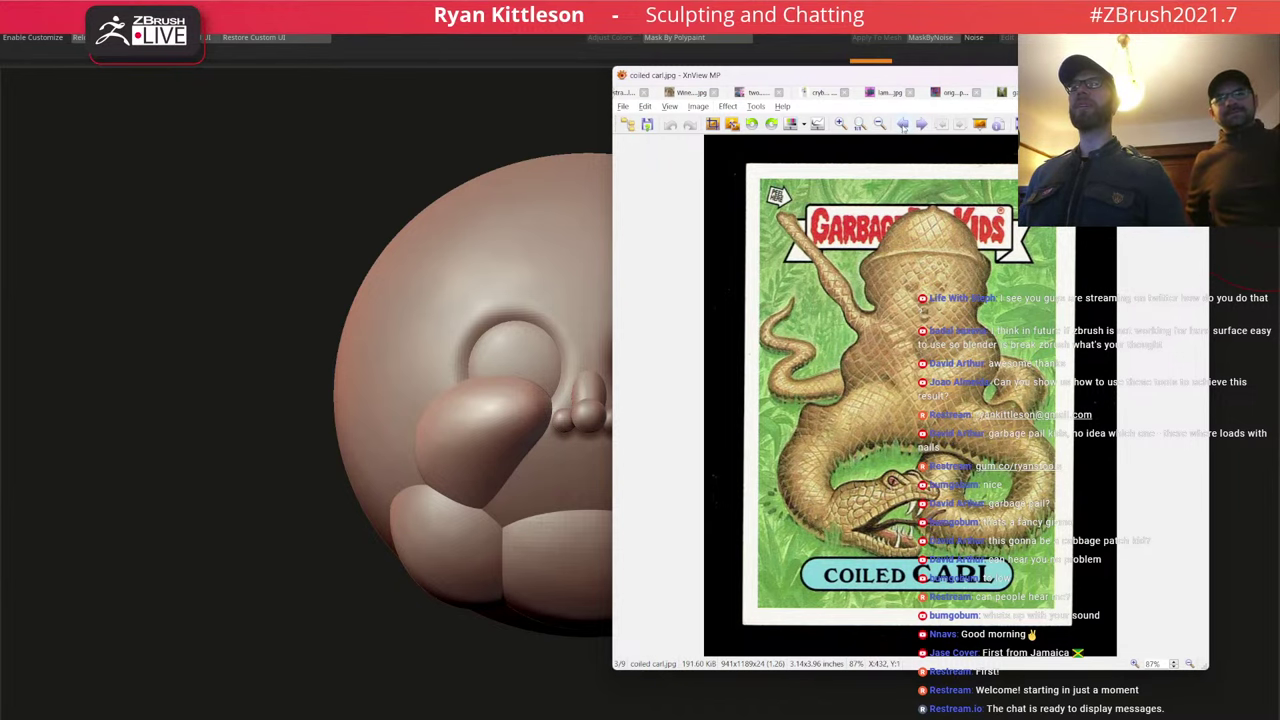
left_click(903, 124)
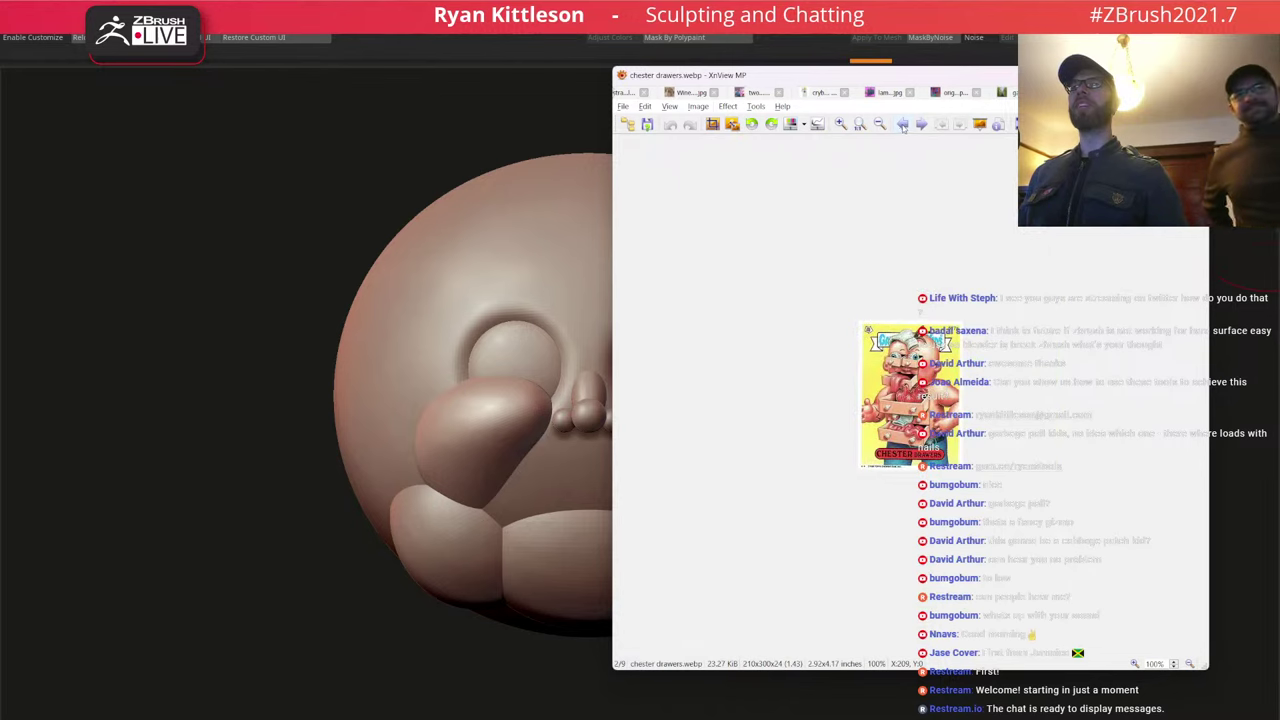
left_click(840, 127)
left_click(840, 127)
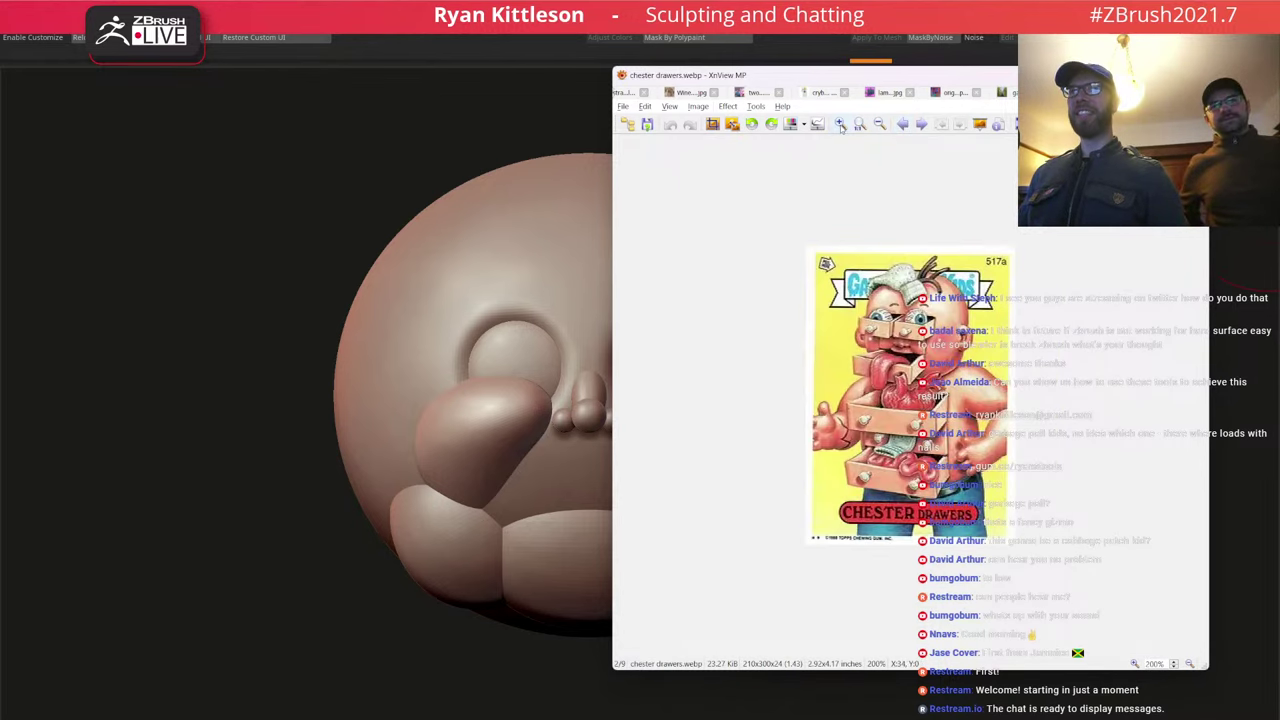
left_click(840, 127)
left_click(841, 124)
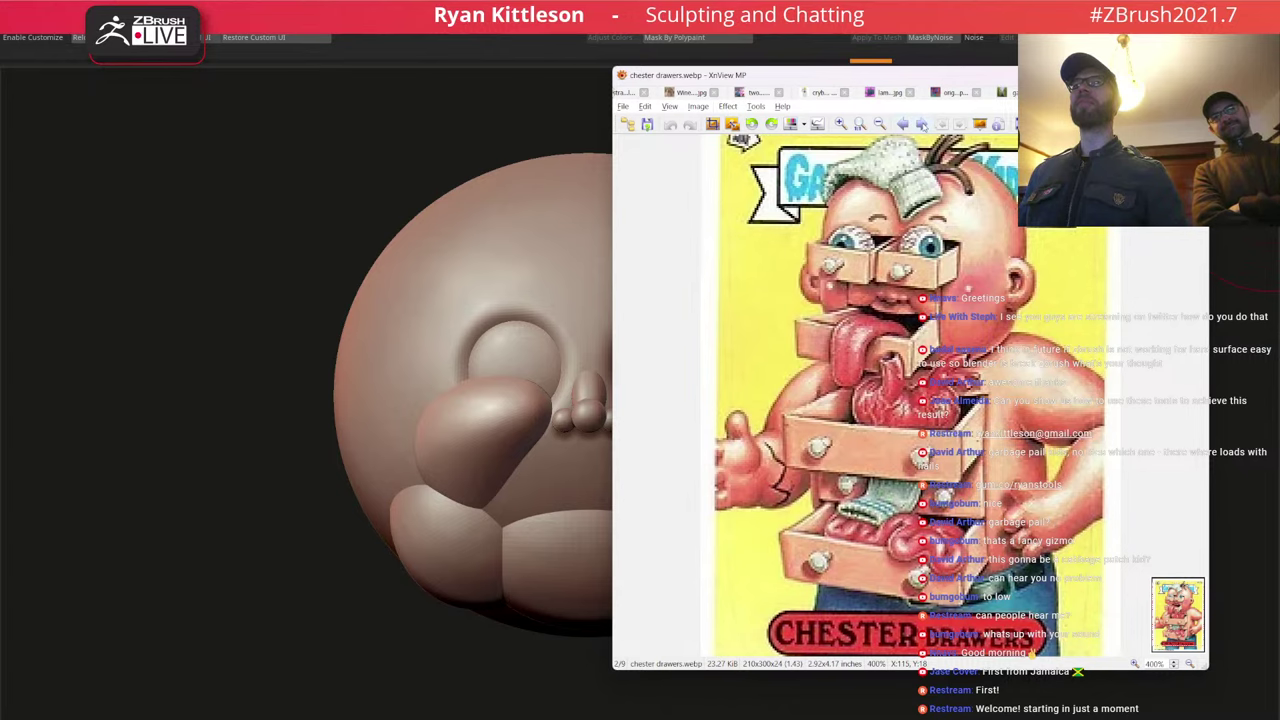
Browse forward past the Drippy Dan card to fryin ryan.jpg and view it at 100%, centred on the card artwork.
left_click(922, 125)
left_click(922, 125)
left_click(921, 124)
left_click(921, 124)
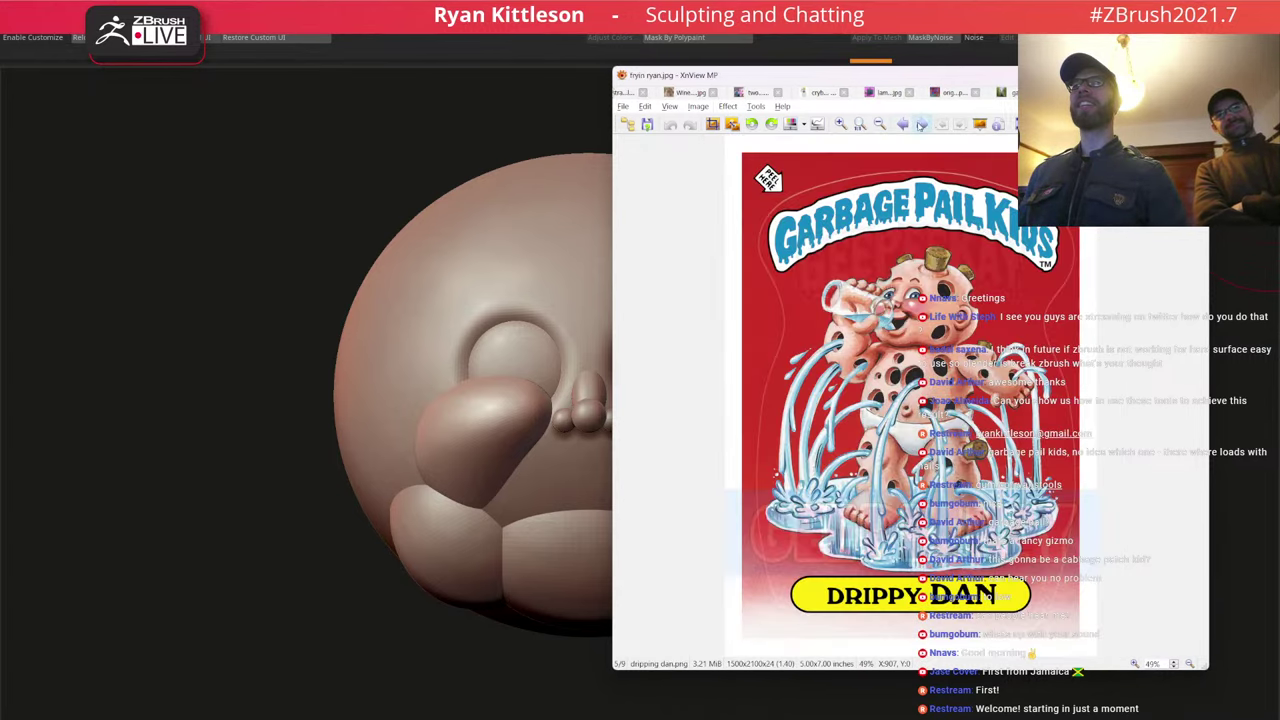
left_click(841, 127)
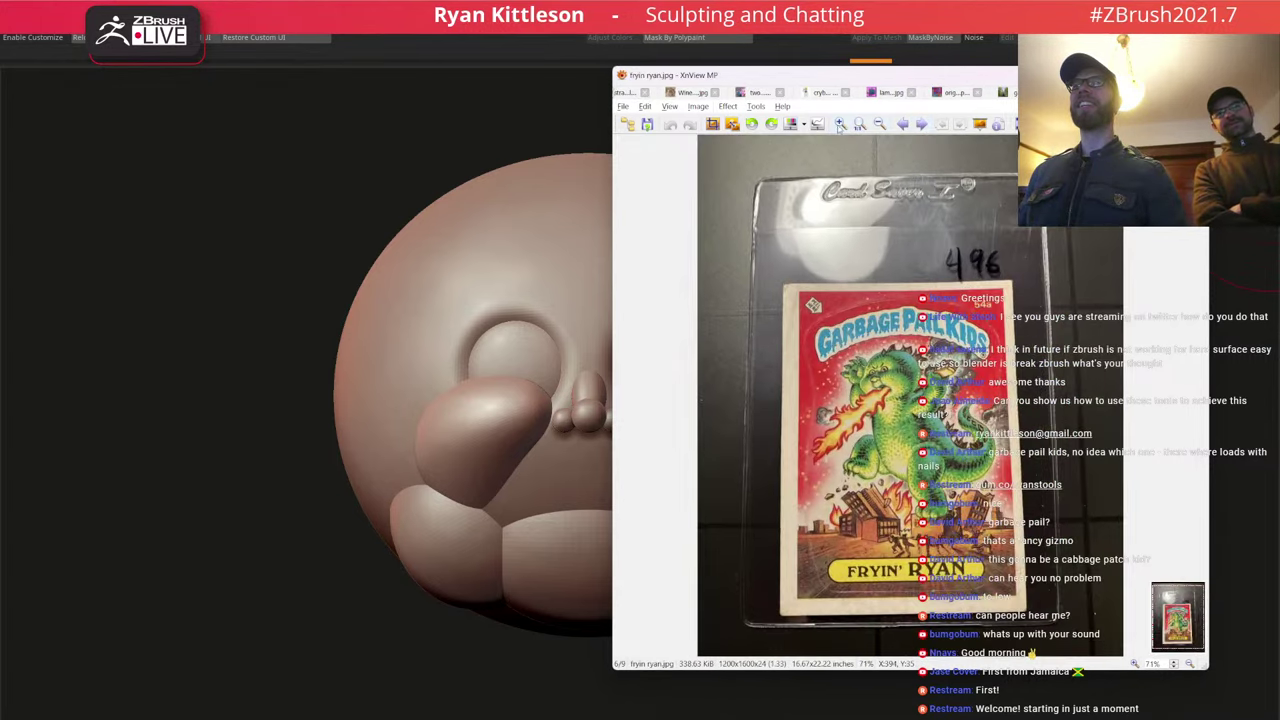
left_click(841, 127)
left_click_drag(857, 447, 839, 385)
left_click(777, 422)
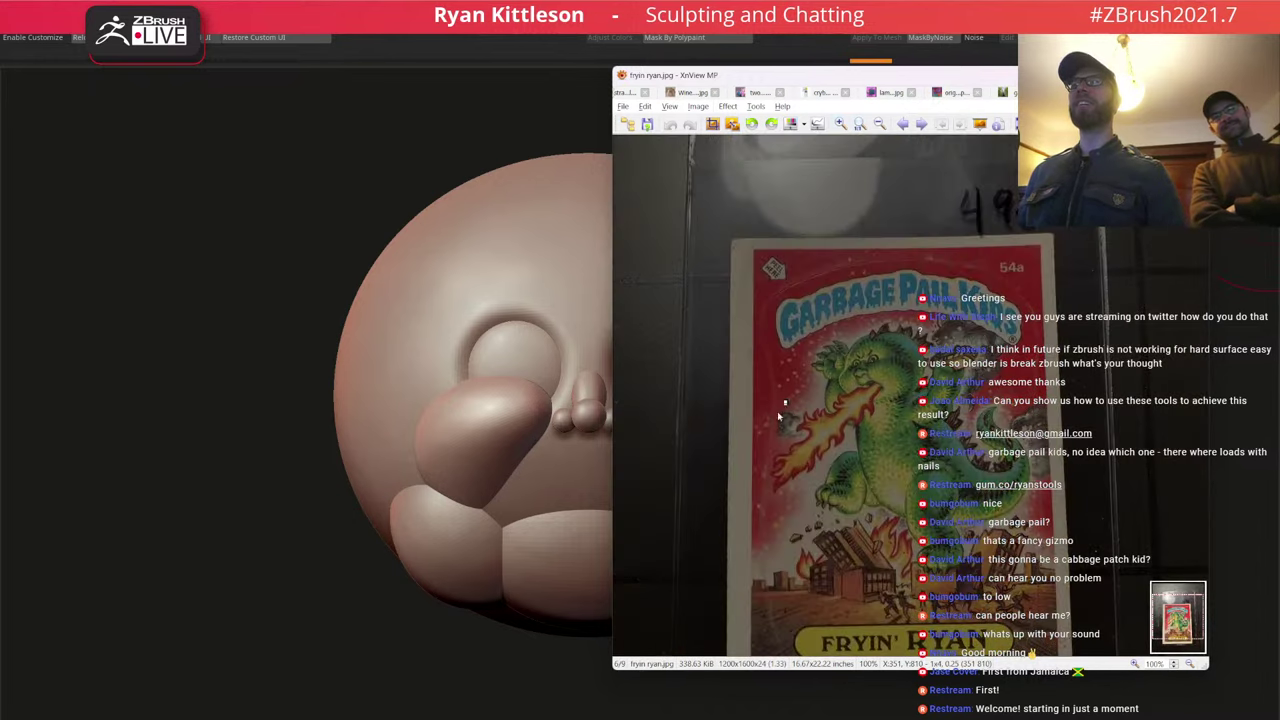
right_click_drag(777, 422, 739, 367)
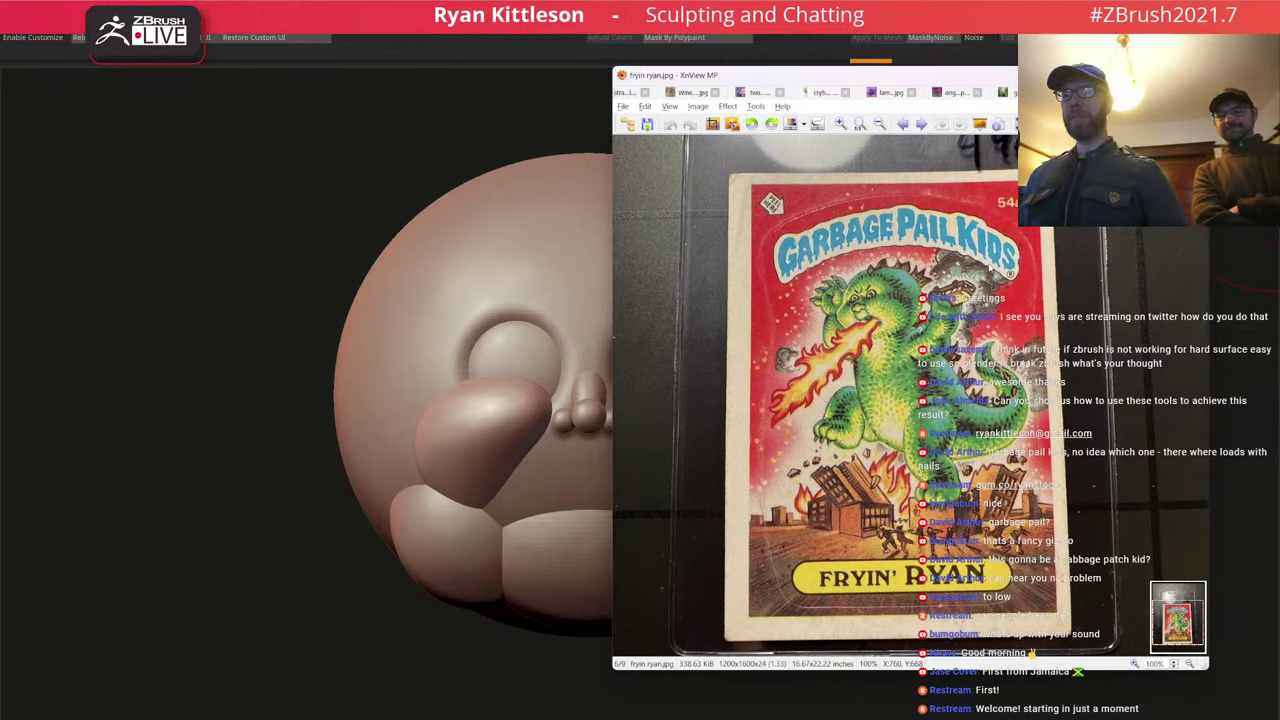
Examine the Kinky_Kristine.webp and swiss kris.jpg references enlarged to 200% and 142%.
left_click(922, 124)
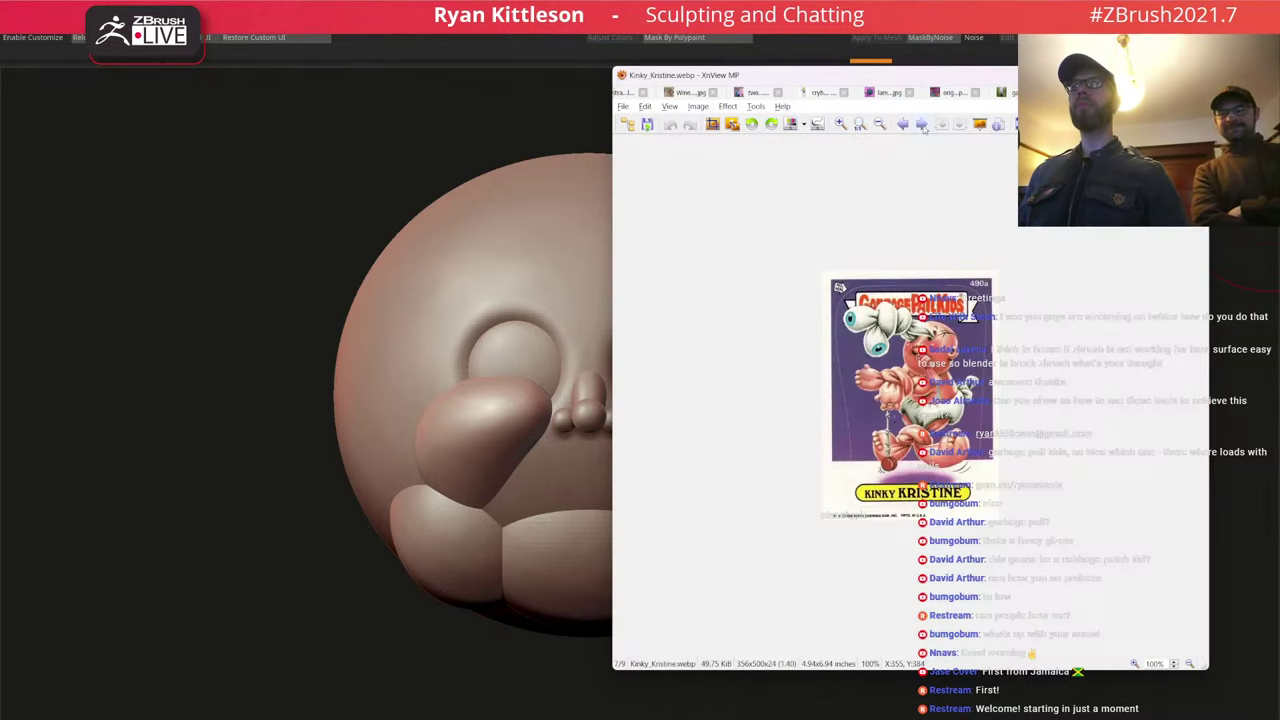
left_click(841, 125)
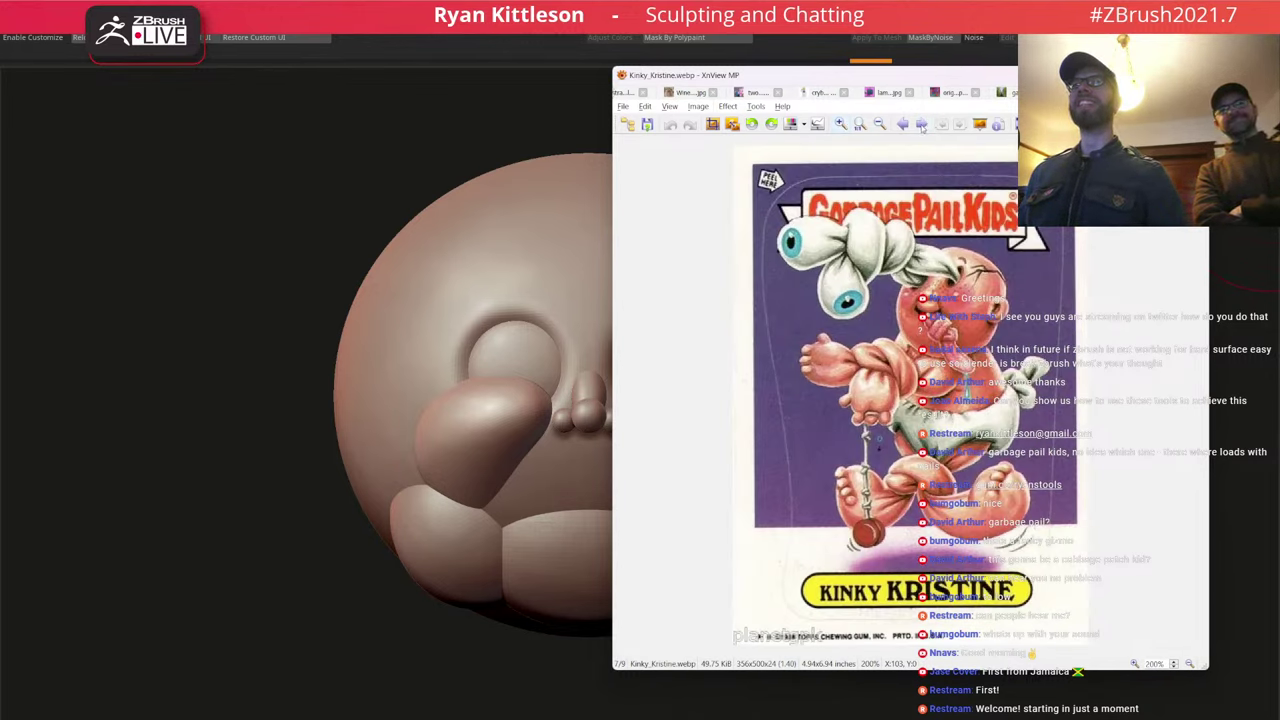
left_click(921, 125)
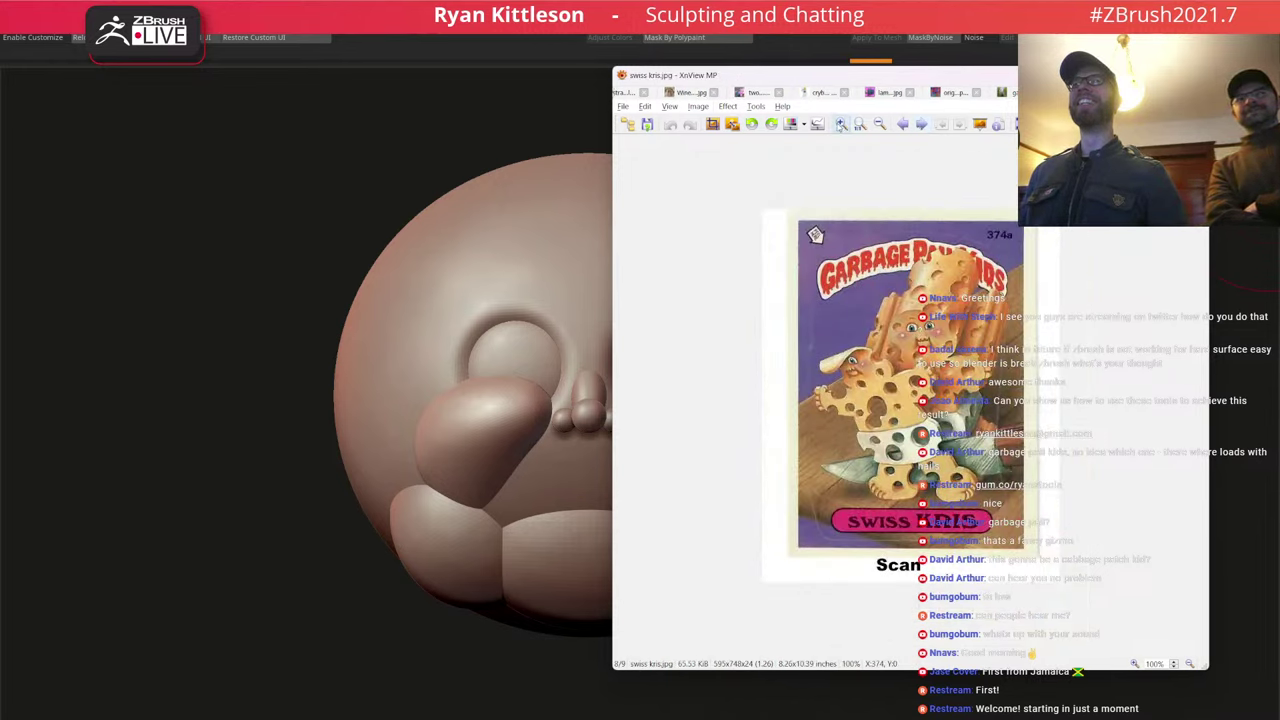
left_click(842, 125)
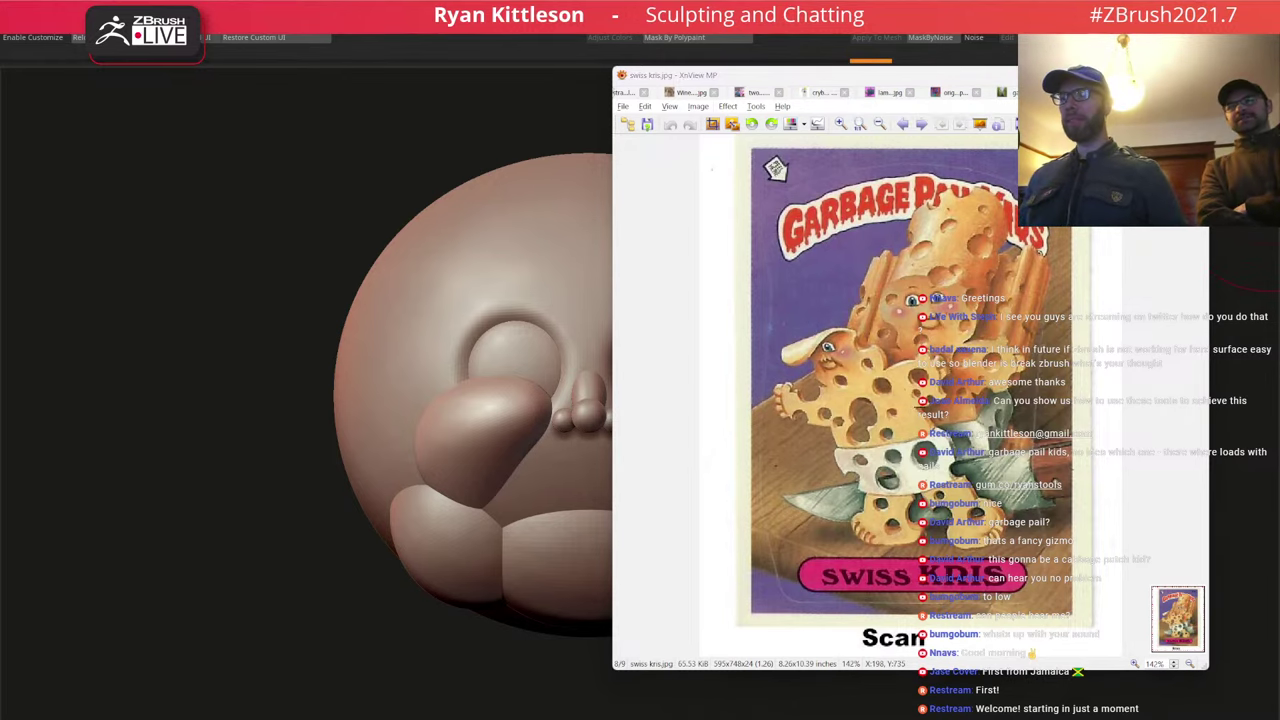
key("alt+Tab")
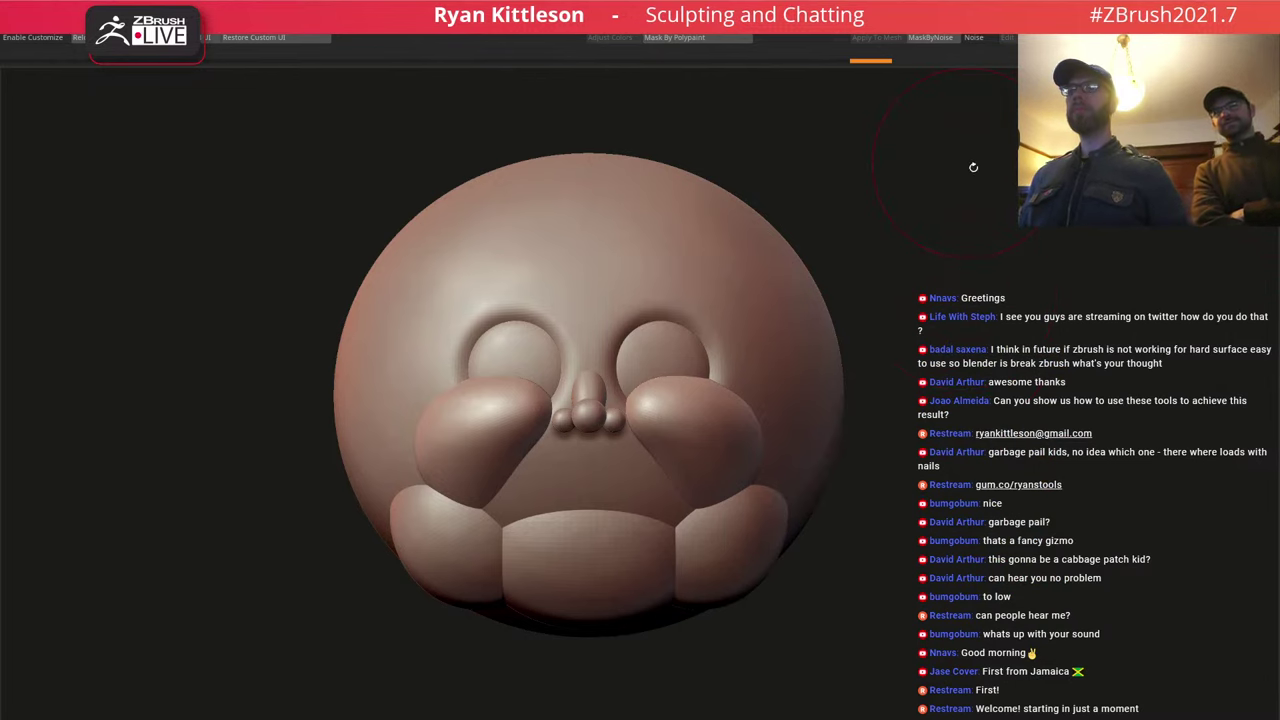
key("alt+Tab")
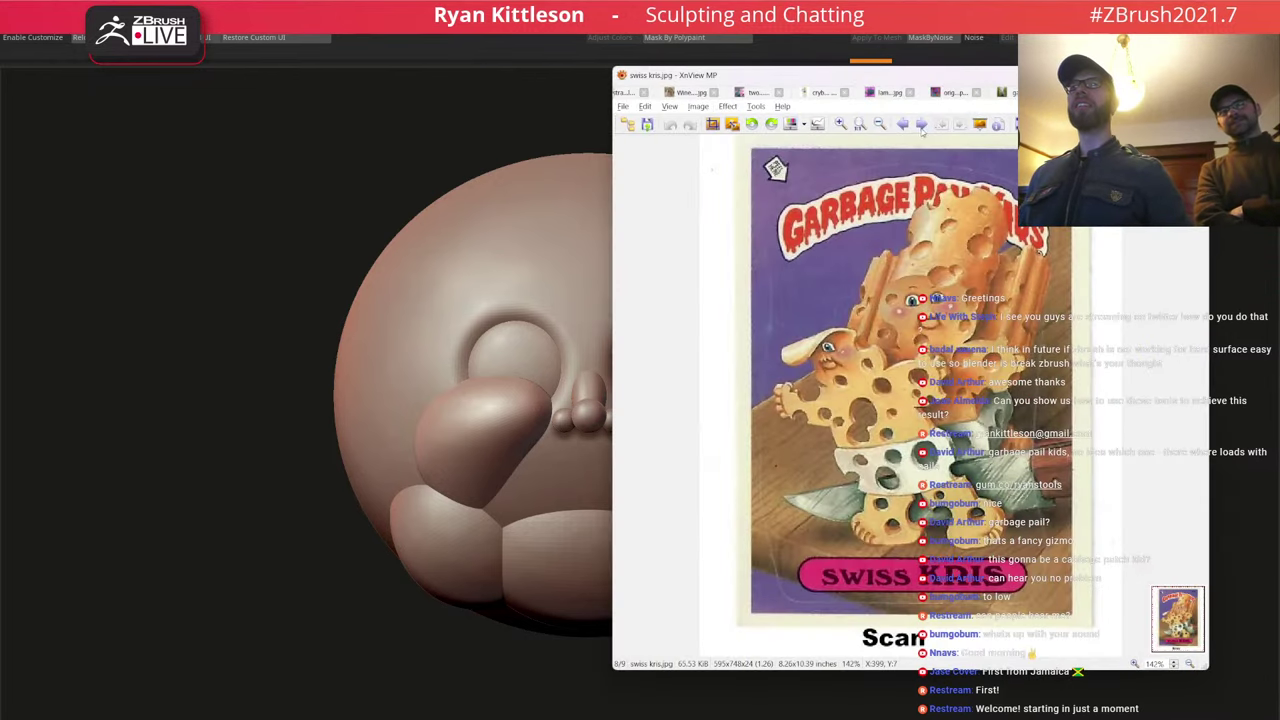
View woody alan.jpeg, return to the dripping dan.png reference, and move the XnView MP window away to uncover the ZBrush sculpt.
left_click(921, 125)
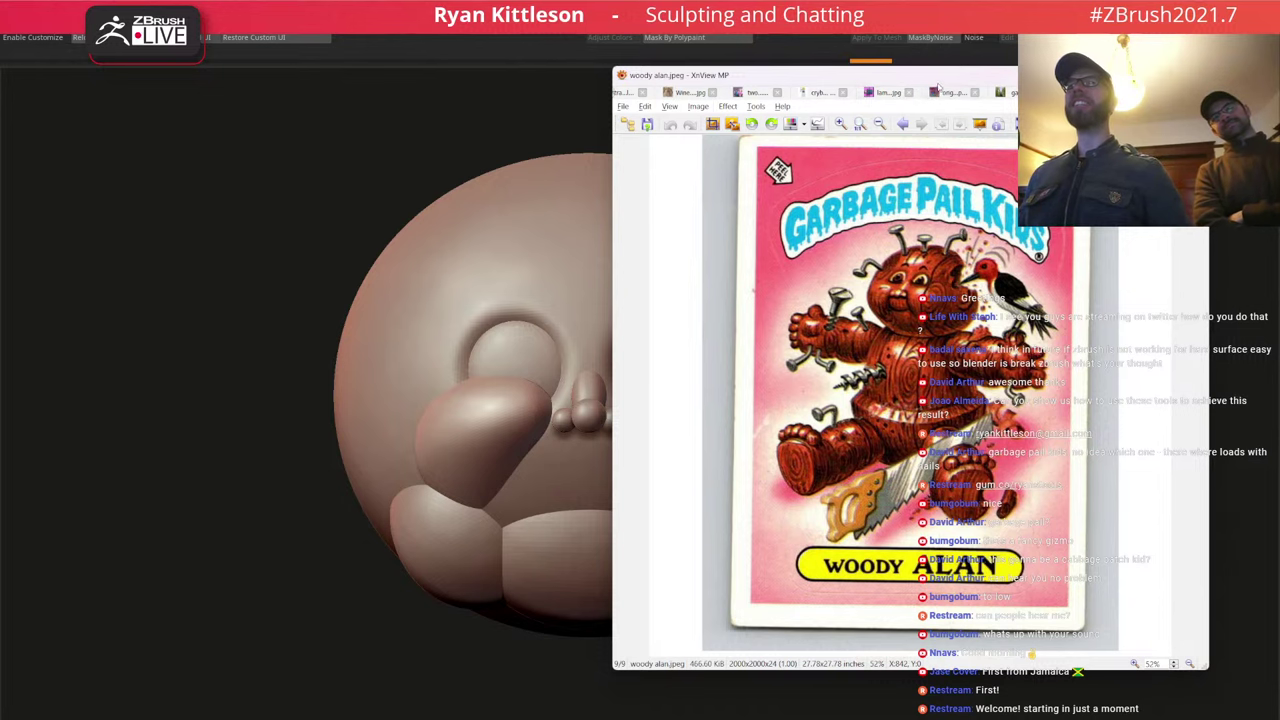
left_click(904, 128)
left_click(904, 128)
left_click(904, 128)
left_click(904, 128)
left_click(904, 128)
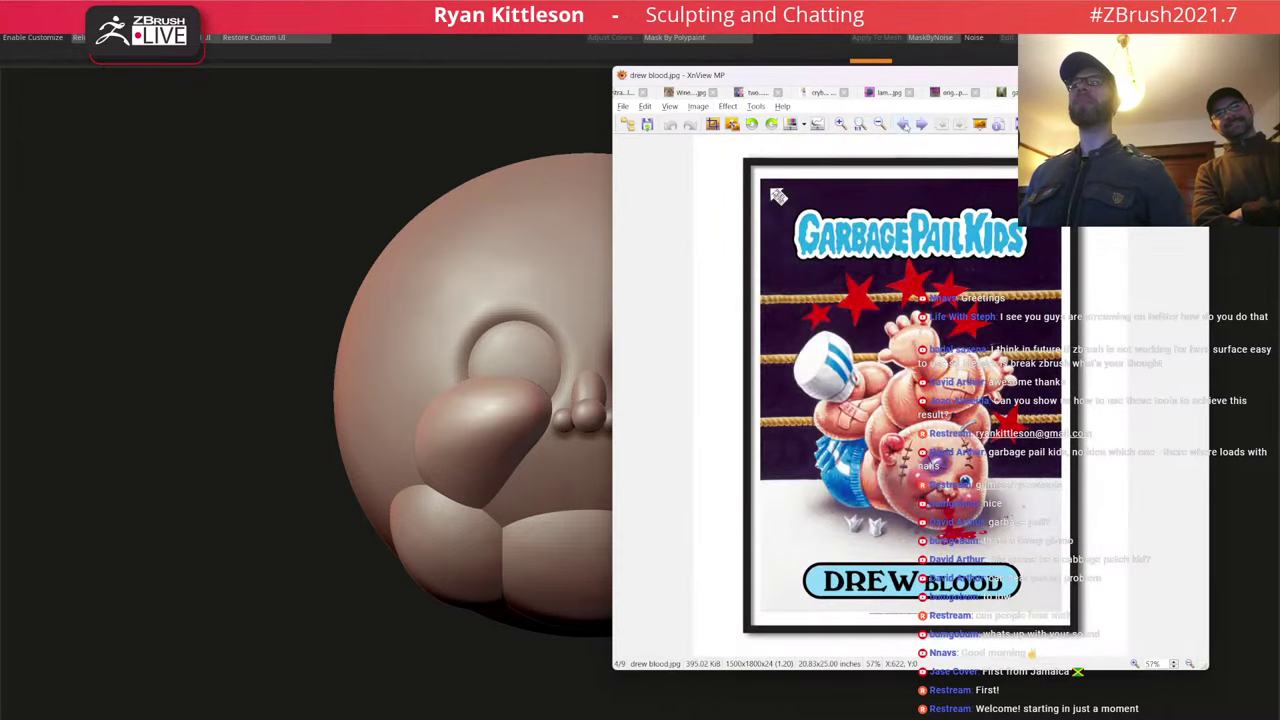
left_click(920, 125)
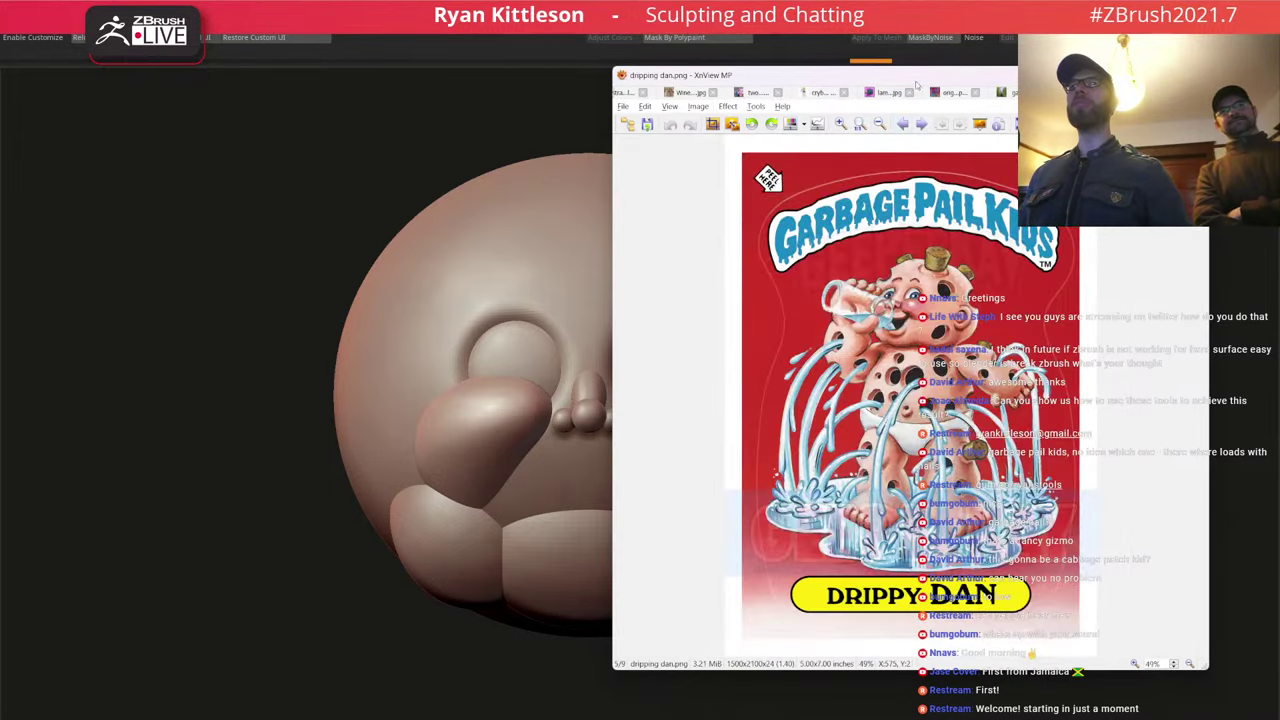
left_click_drag(903, 77, 801, 69)
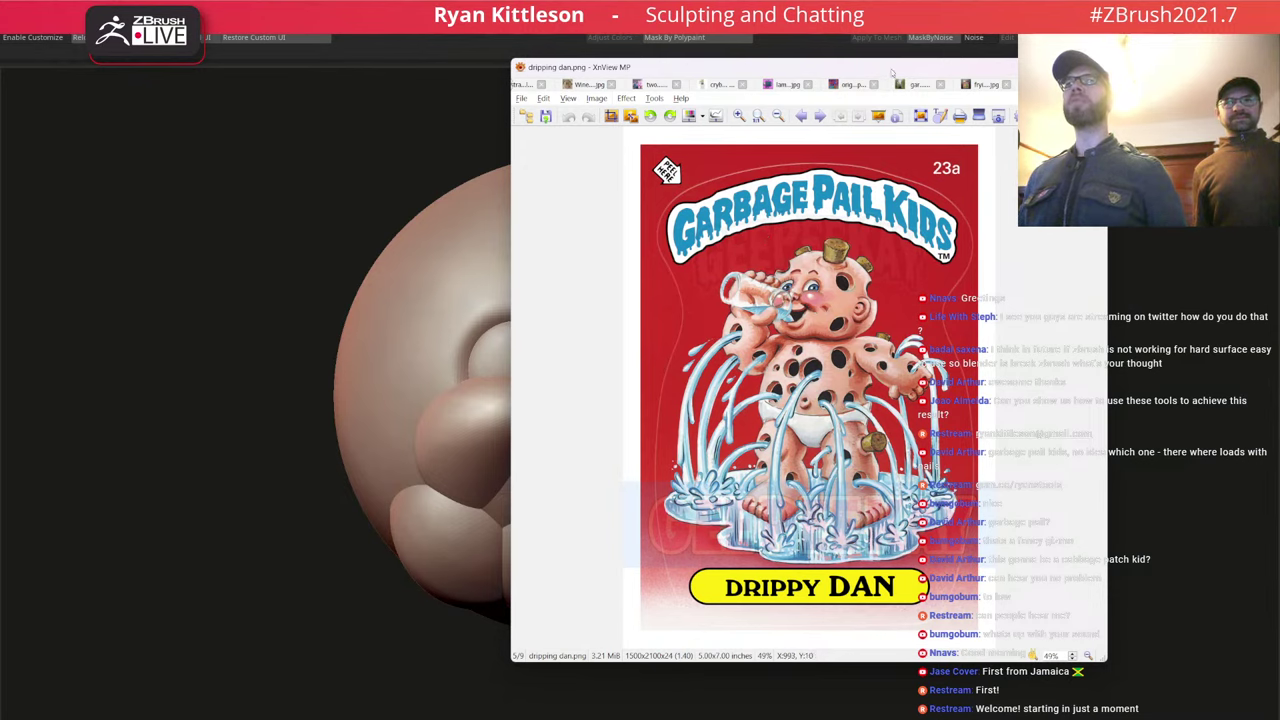
left_click_drag(815, 69, 1279, 2)
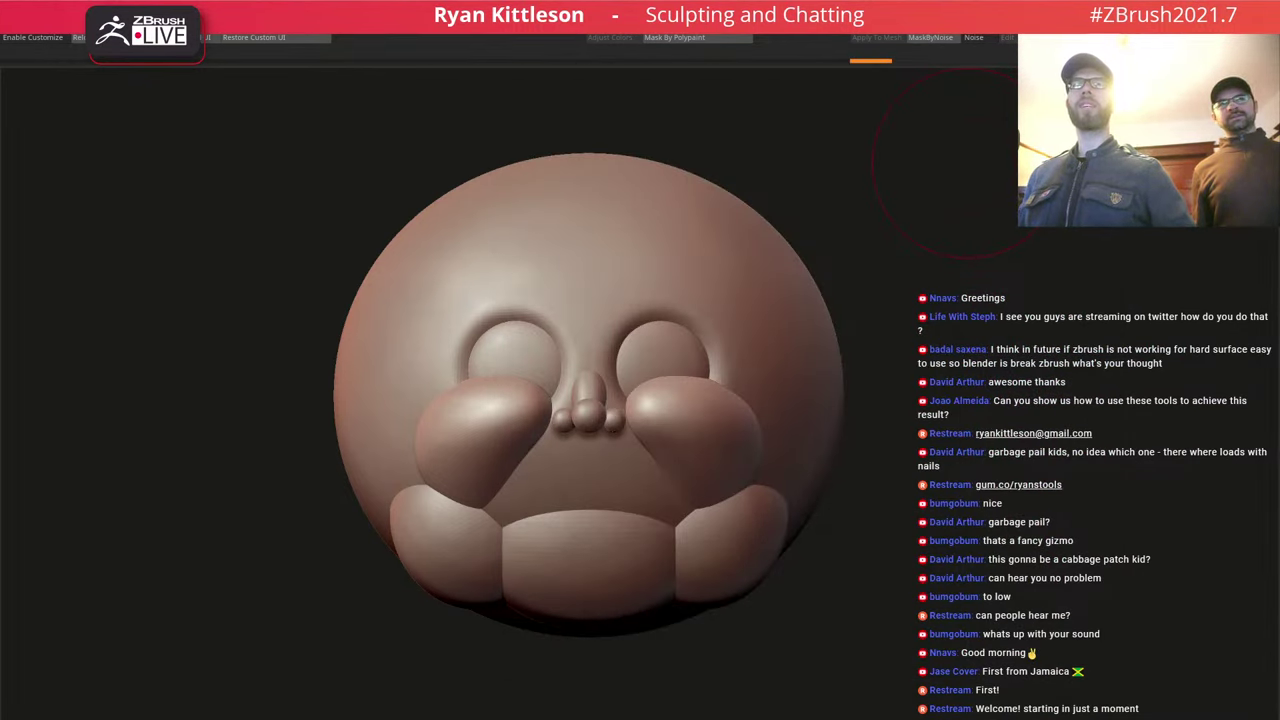
Make the large head sphere the active part and add a cylinder to the sculpt as a new part.
left_click_drag(935, 337, 919, 321)
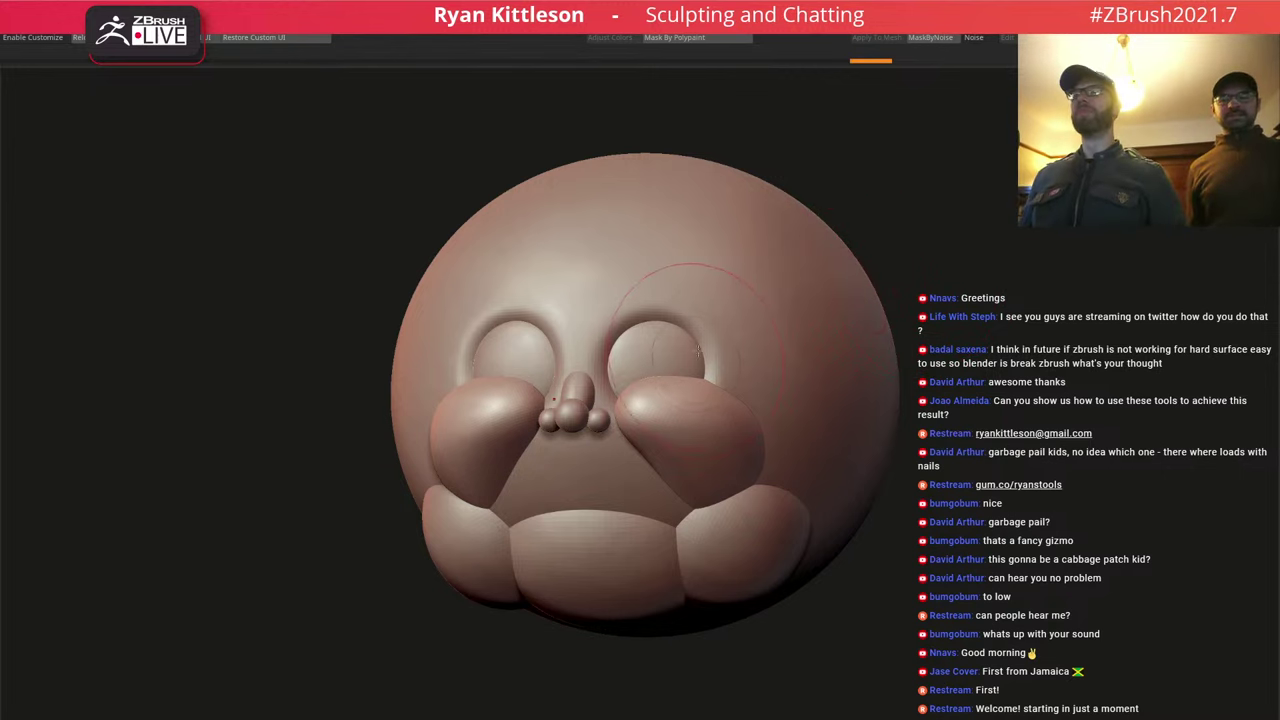
mouse_move(644, 358)
right_mouse_down()
mouse_move(750, 340)
mouse_move(687, 312)
right_mouse_up()
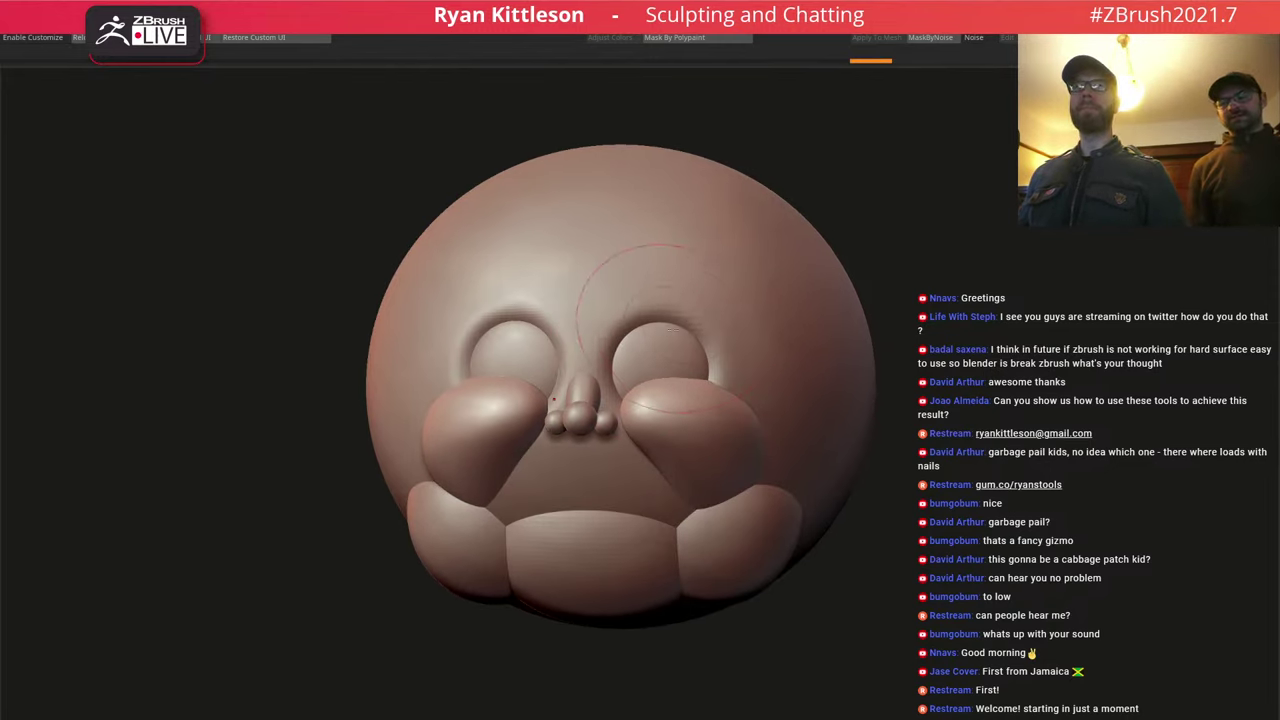
mouse_move(830, 366)
right_mouse_down()
mouse_move(738, 362)
mouse_move(793, 408)
mouse_move(789, 424)
right_mouse_up()
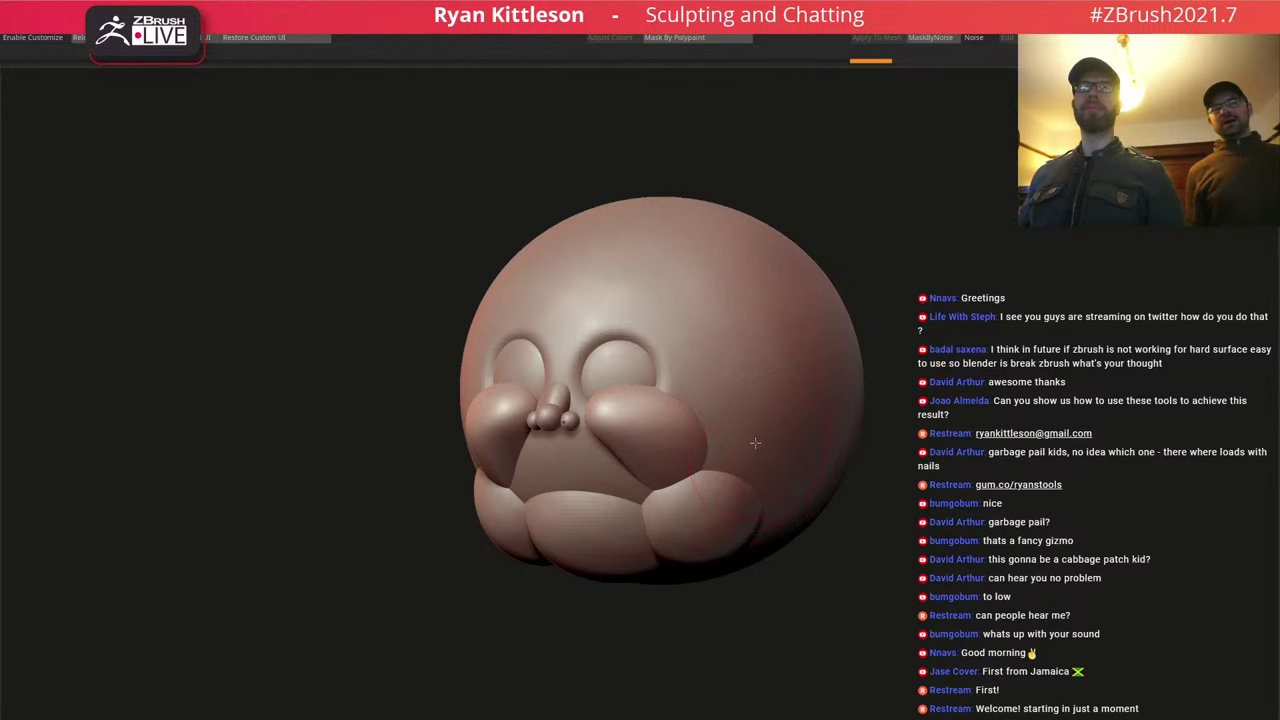
left_click(772, 437, "alt")
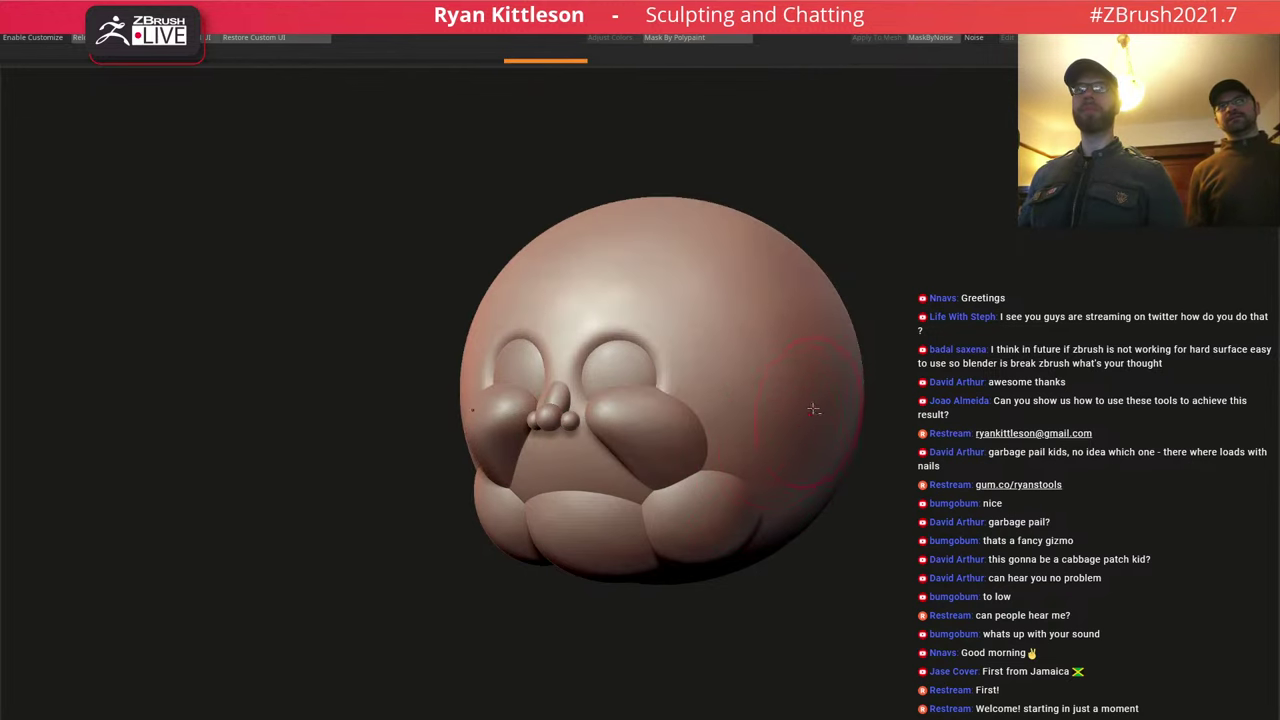
right_click_drag(812, 408, 742, 372, "alt")
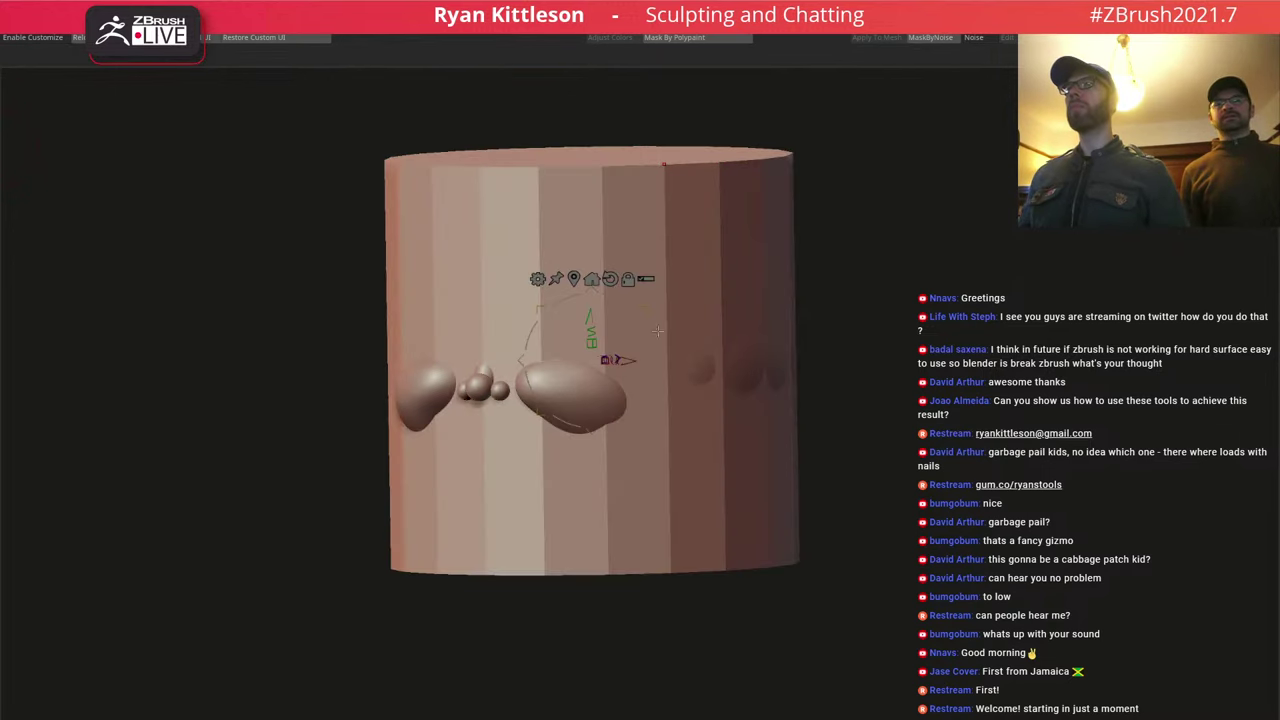
Rotate the cylinder a quarter turn onto its side from the side view and scale it down to a small plug inside the head.
right_click_drag(681, 309, 653, 276, "shift")
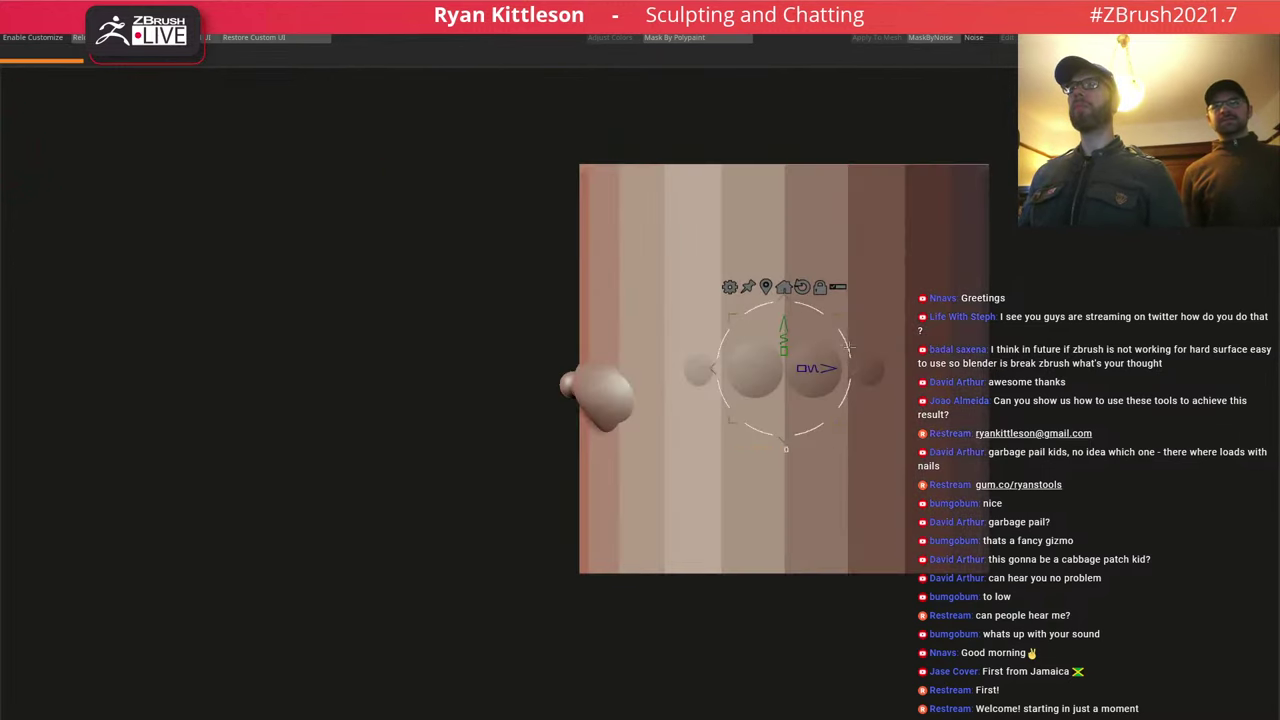
left_click_drag(846, 342, 829, 474)
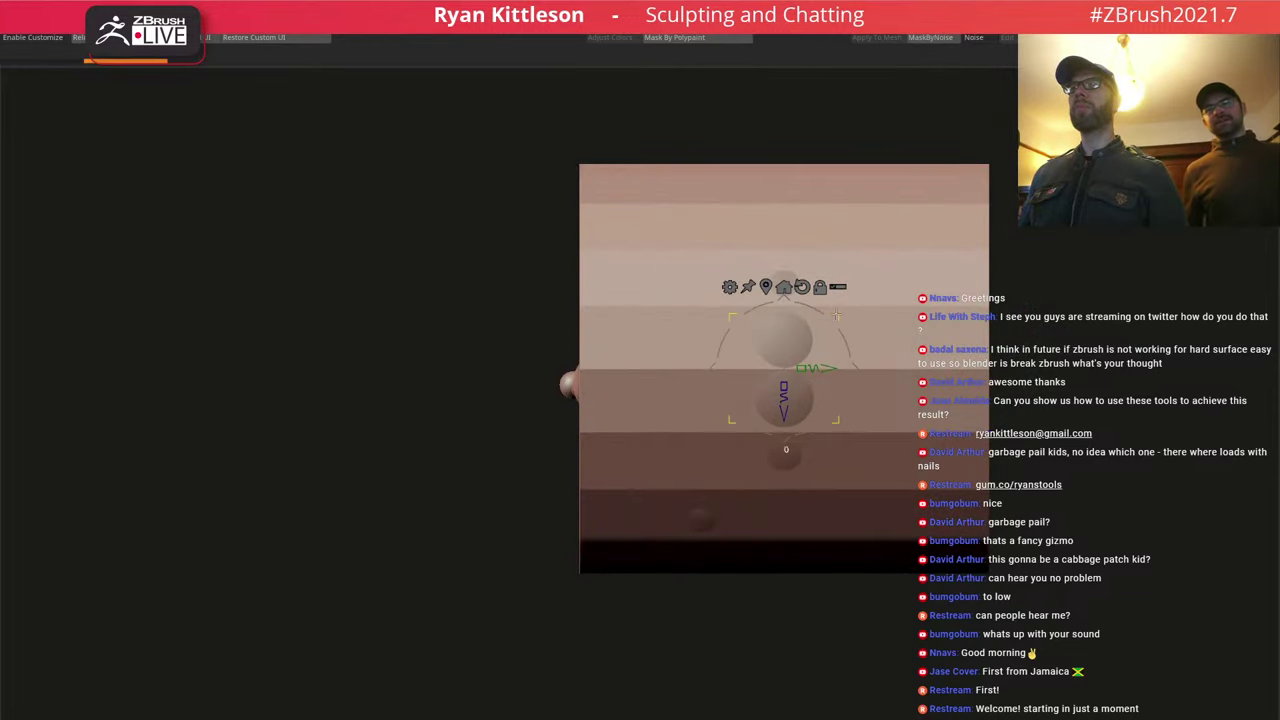
key("d")
left_click_drag(801, 368, 774, 373)
right_click_drag(792, 361, 824, 336)
left_click_drag(826, 320, 835, 312)
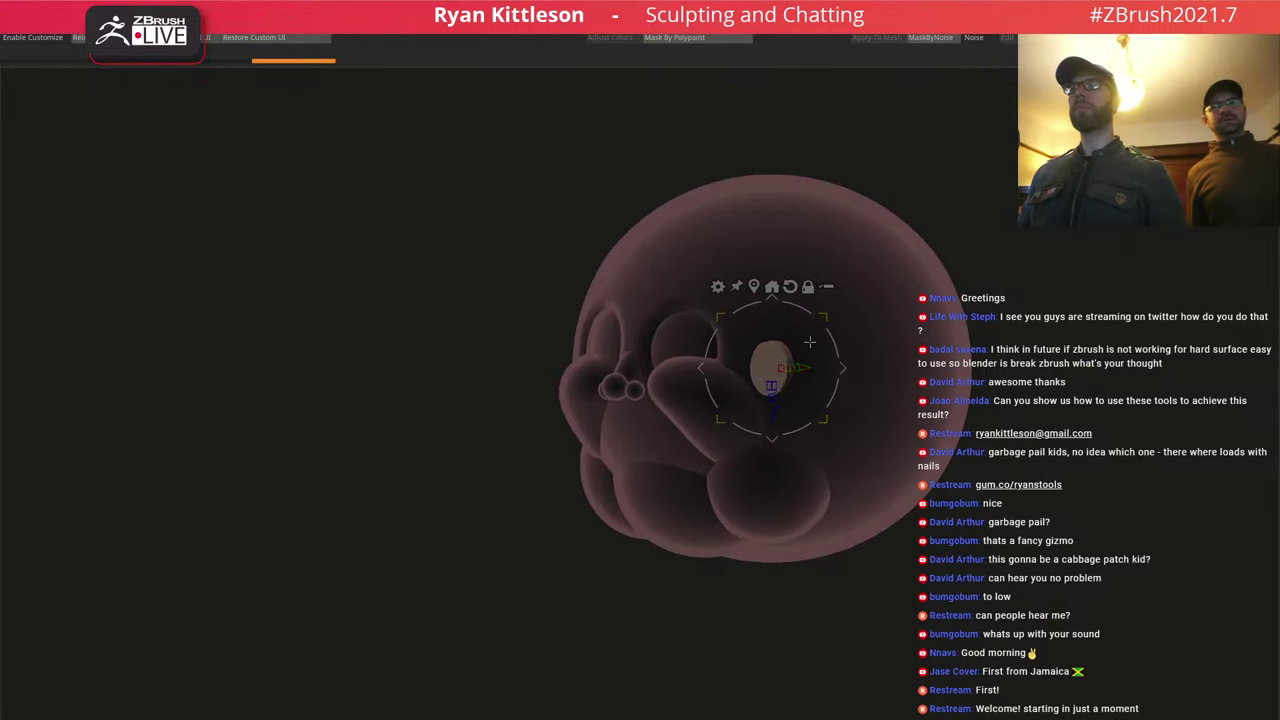
Move the small cylinder sideways out of the head so it protrudes from the side at about eye level.
right_click_drag(814, 366, 838, 371)
left_click_drag(838, 371, 1030, 393)
key("shift+t")
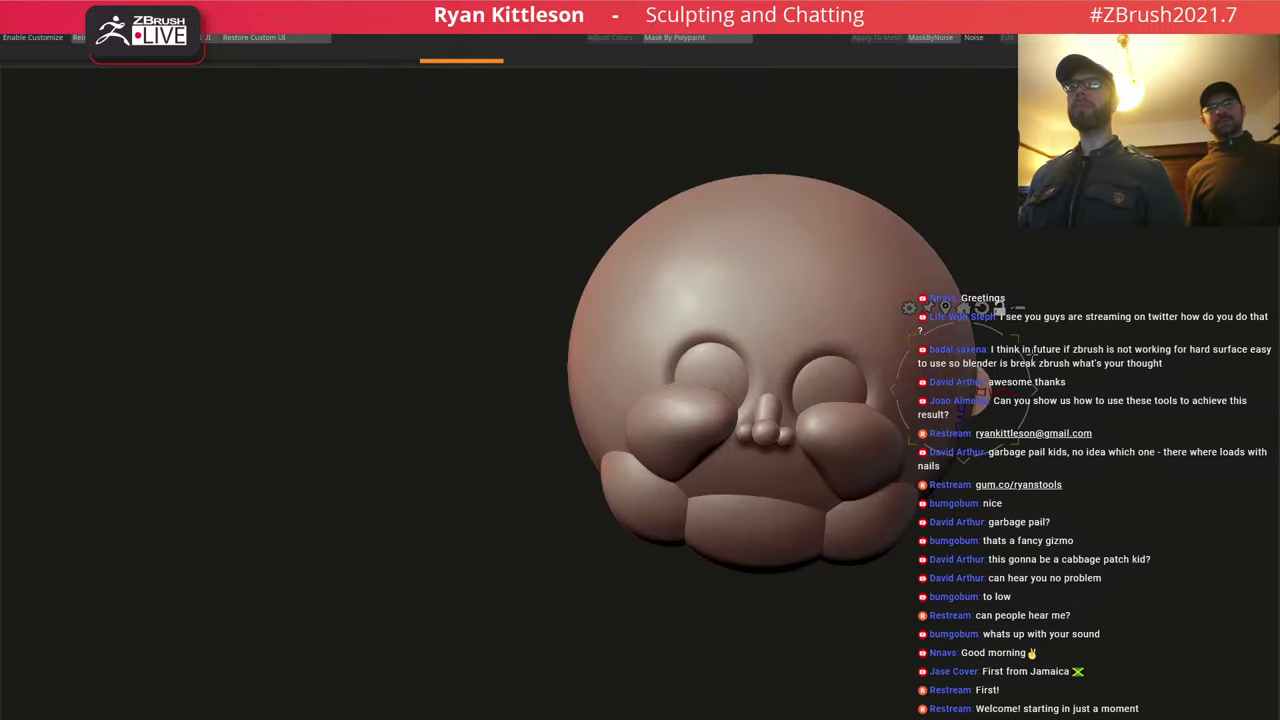
right_click_drag(1093, 399, 764, 319, "alt")
mouse_move(732, 314)
left_mouse_down()
mouse_move(753, 316)
mouse_move(733, 337)
mouse_move(746, 331)
left_mouse_up()
right_click_drag(746, 338, 746, 359, "ctrl")
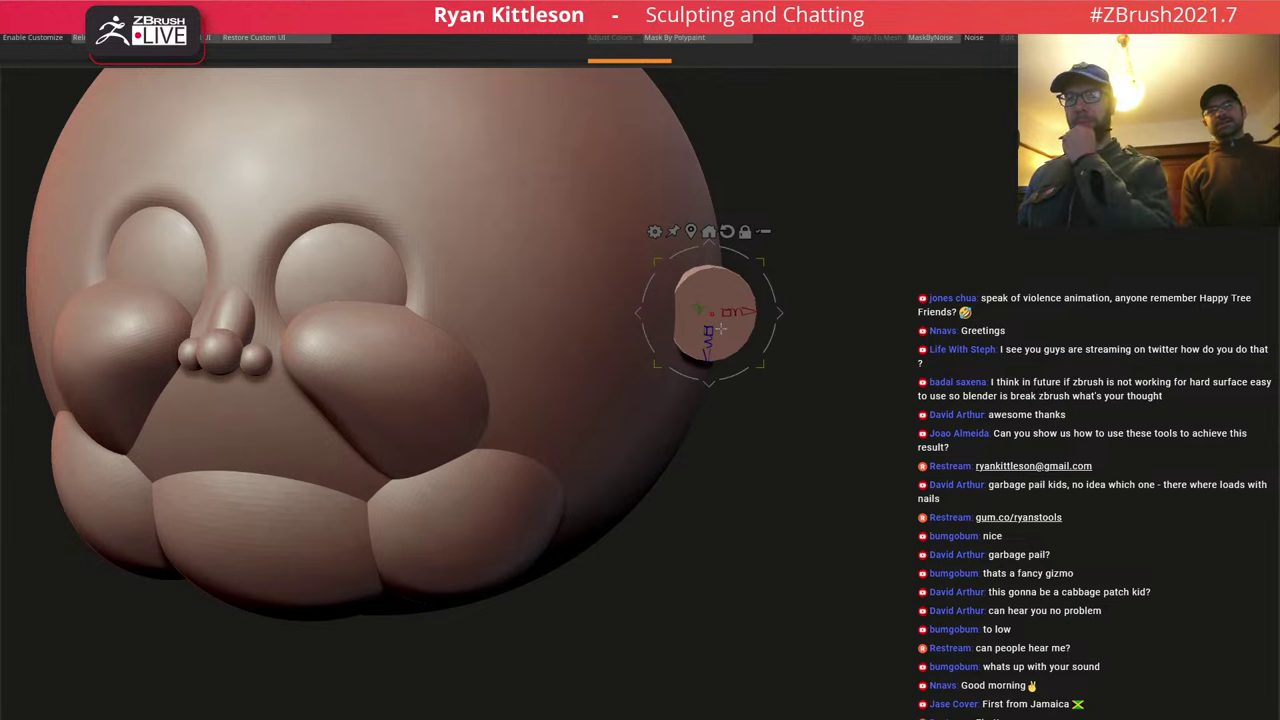
Stretch the side cylinder vertically into an oval ear, compare it with and without smoothing, and thicken it along its axis.
right_click_drag(766, 307, 718, 311)
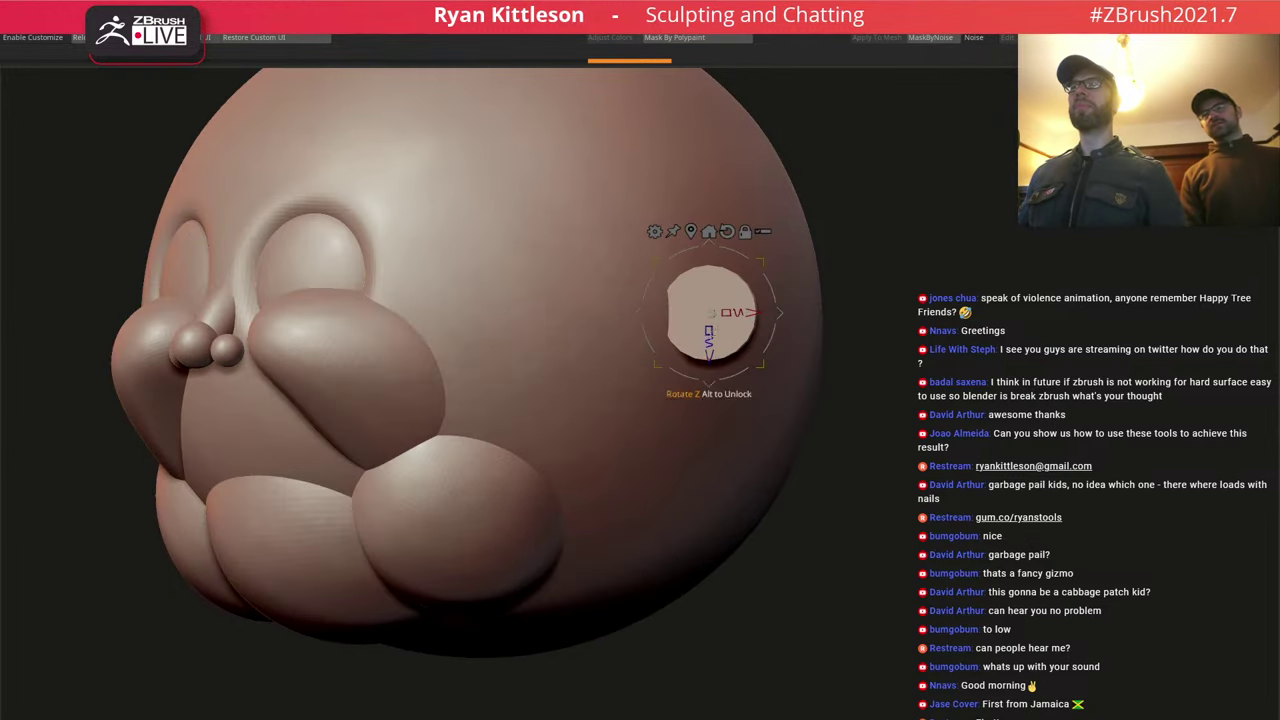
left_click_drag(711, 331, 716, 349)
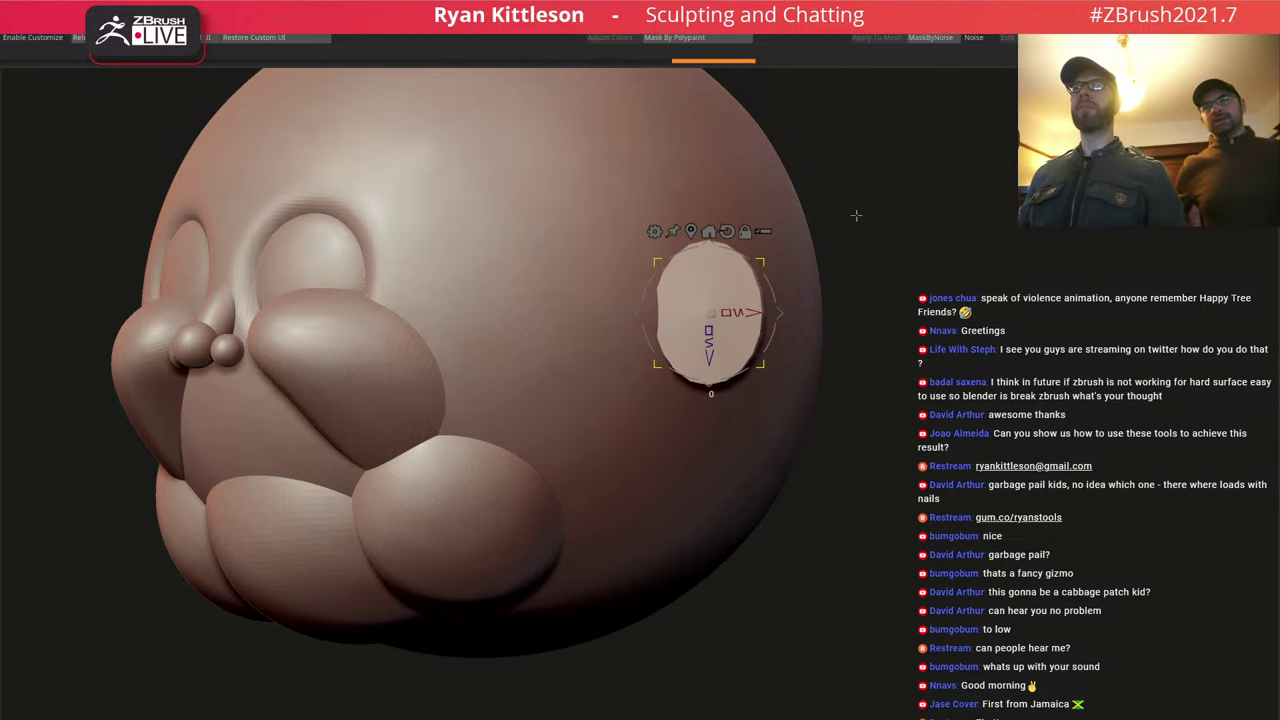
key("d")
key("shift+d")
key("shift+d")
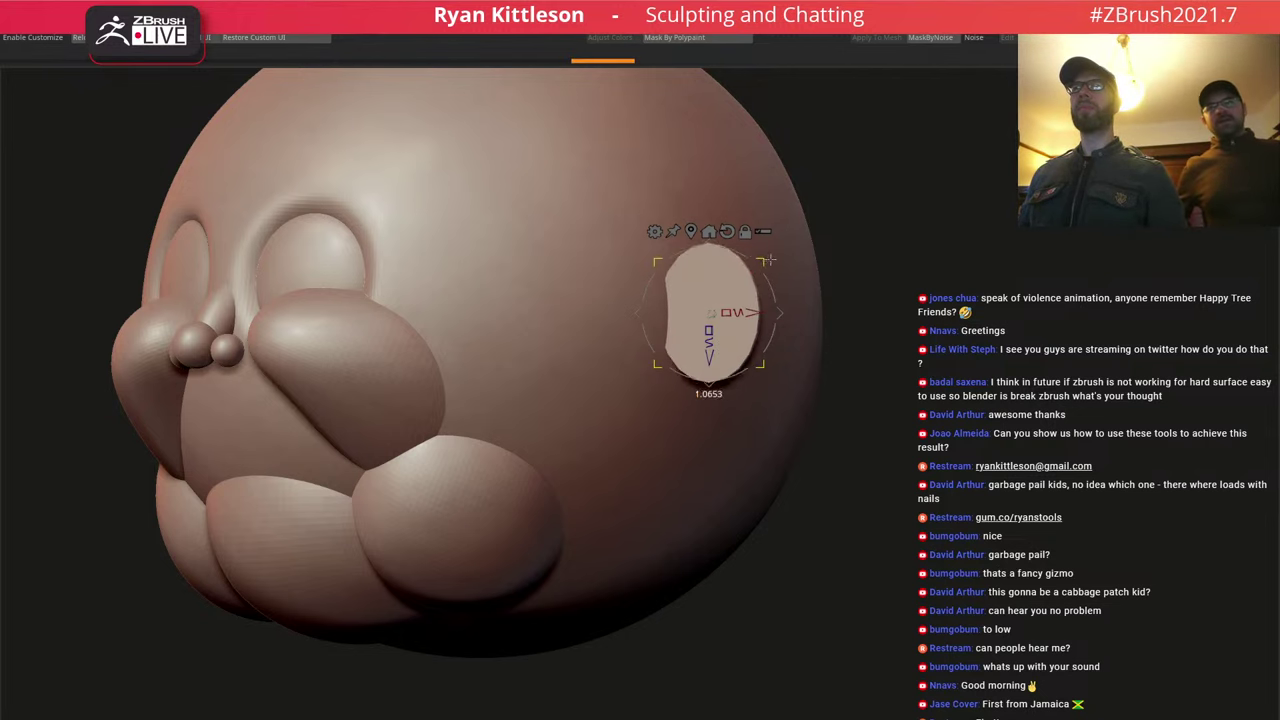
right_click_drag(750, 303, 640, 304)
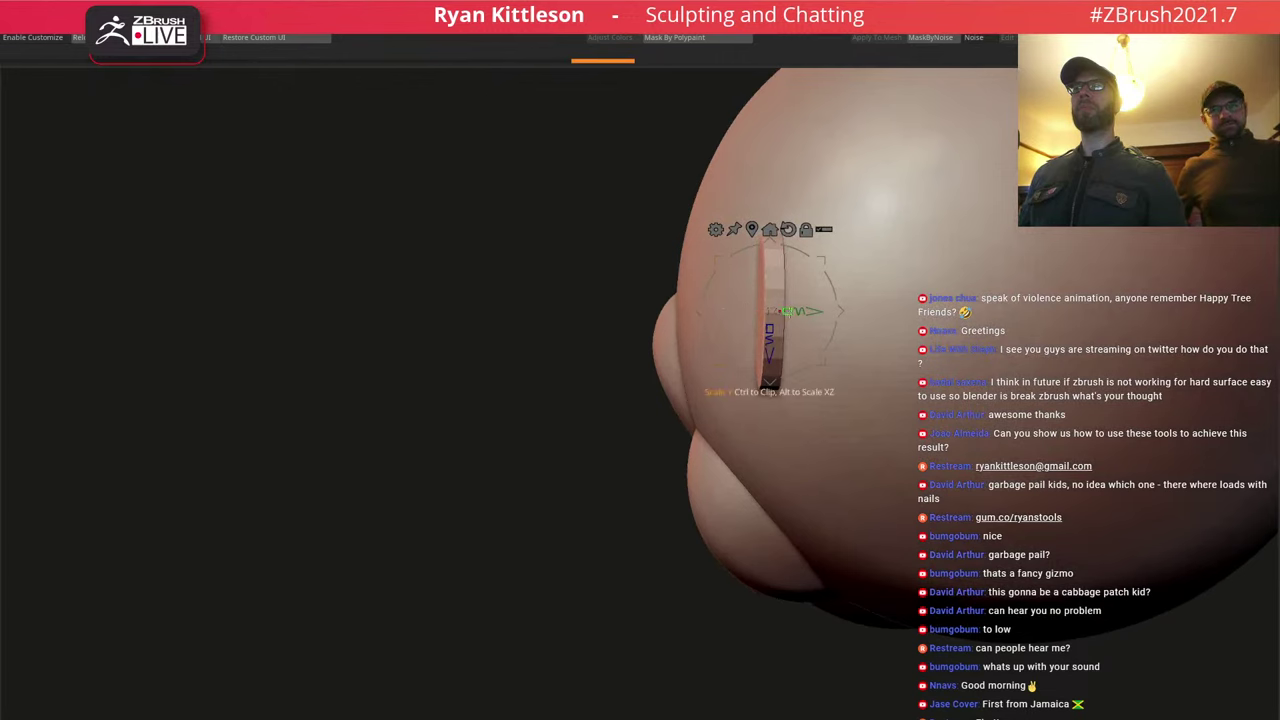
left_click_drag(788, 311, 836, 320)
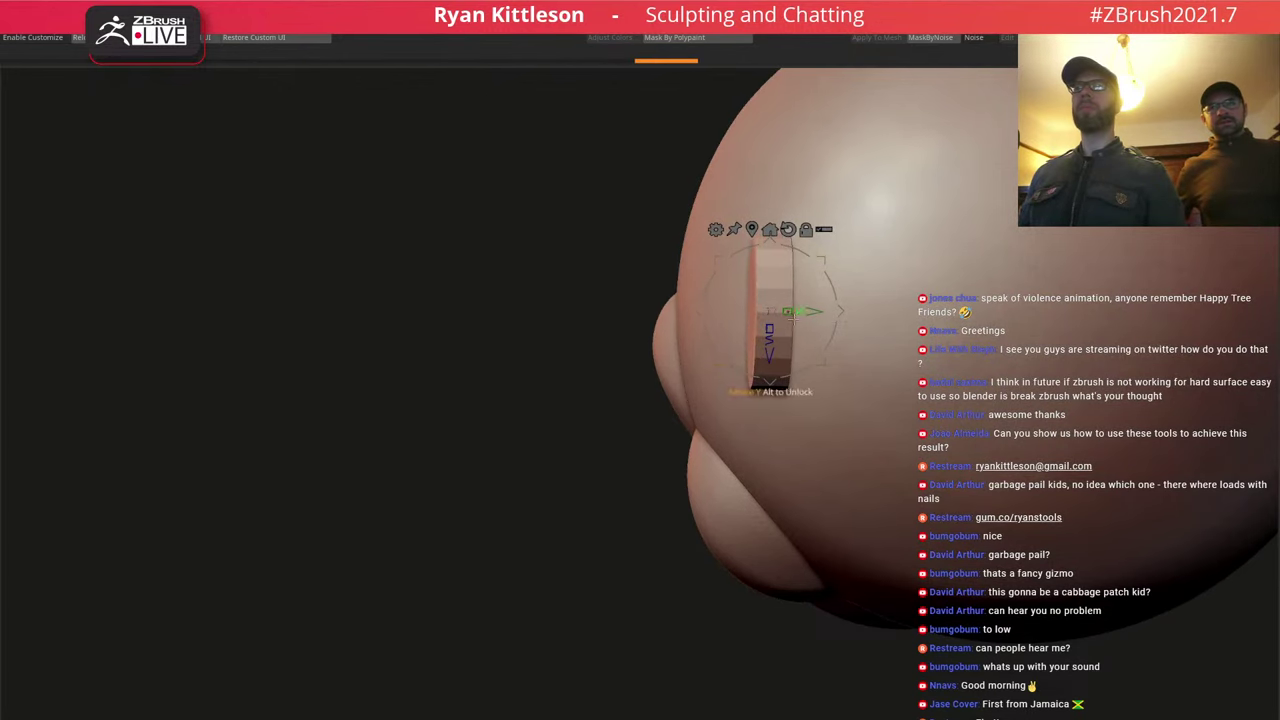
Tilt the oval ear slightly in the side view and rotate it so it flares outward from the head.
right_click_drag(706, 312, 766, 312)
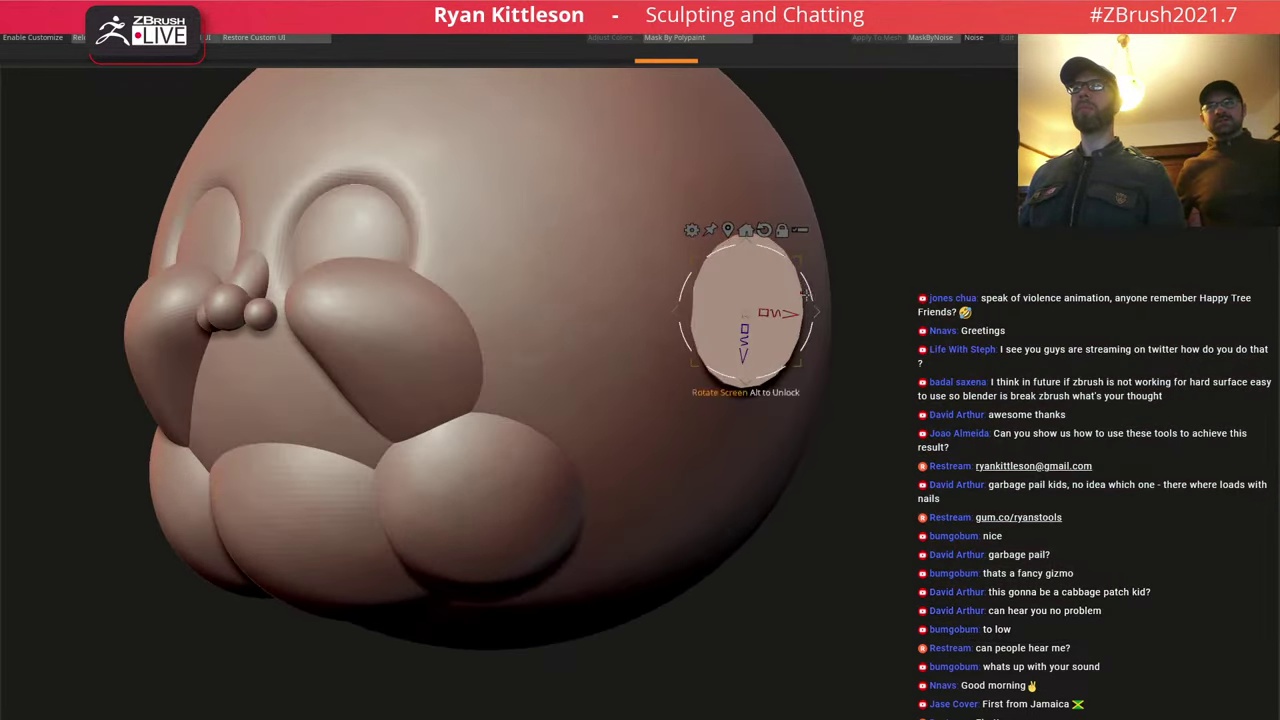
left_click_drag(809, 291, 817, 307)
right_click_drag(775, 430, 690, 372)
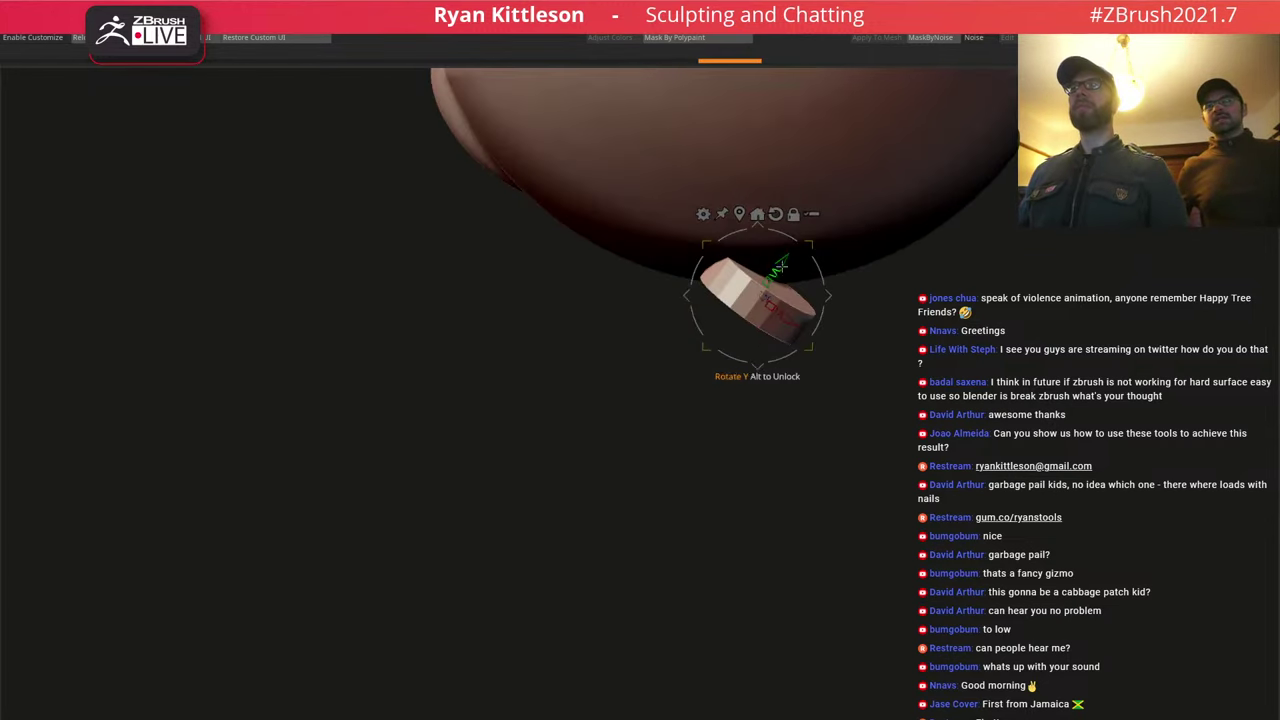
left_click_drag(784, 260, 784, 261)
right_click_drag(740, 390, 690, 395)
right_click_drag(679, 296, 678, 300)
left_click_drag(797, 376, 803, 376)
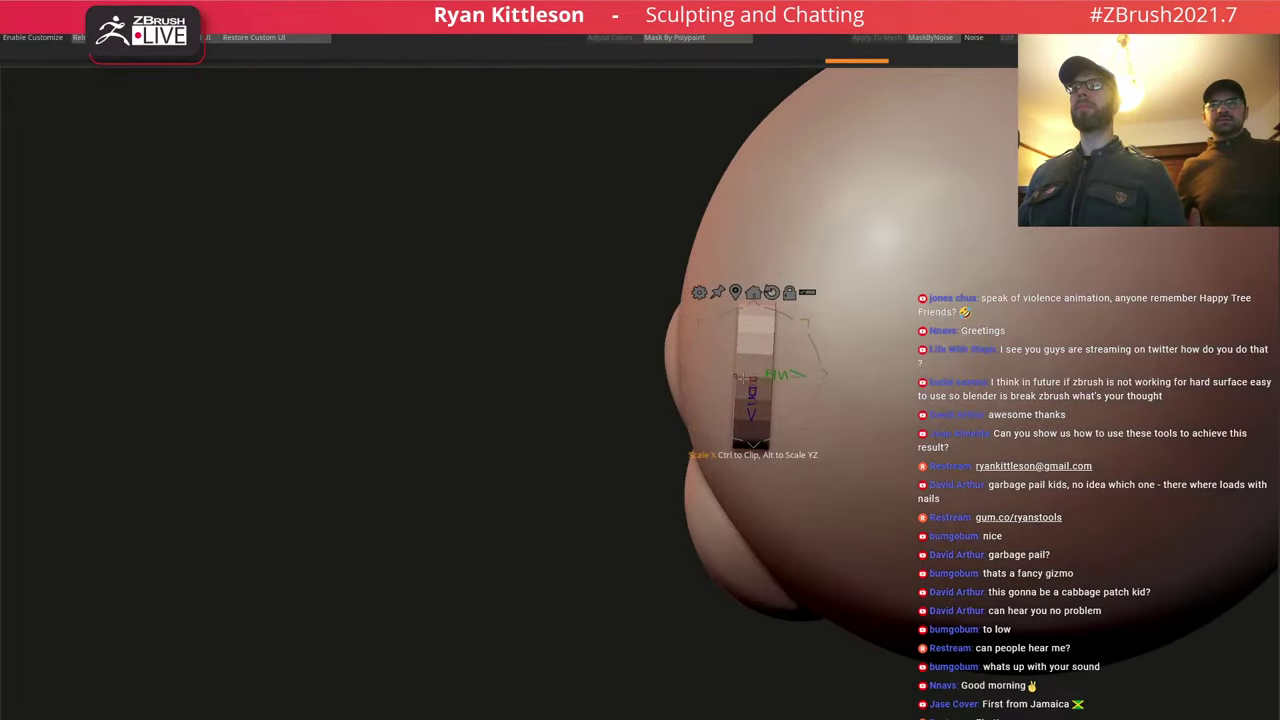
mouse_move(785, 345)
right_mouse_down()
mouse_move(865, 350)
mouse_move(790, 335)
right_mouse_up()
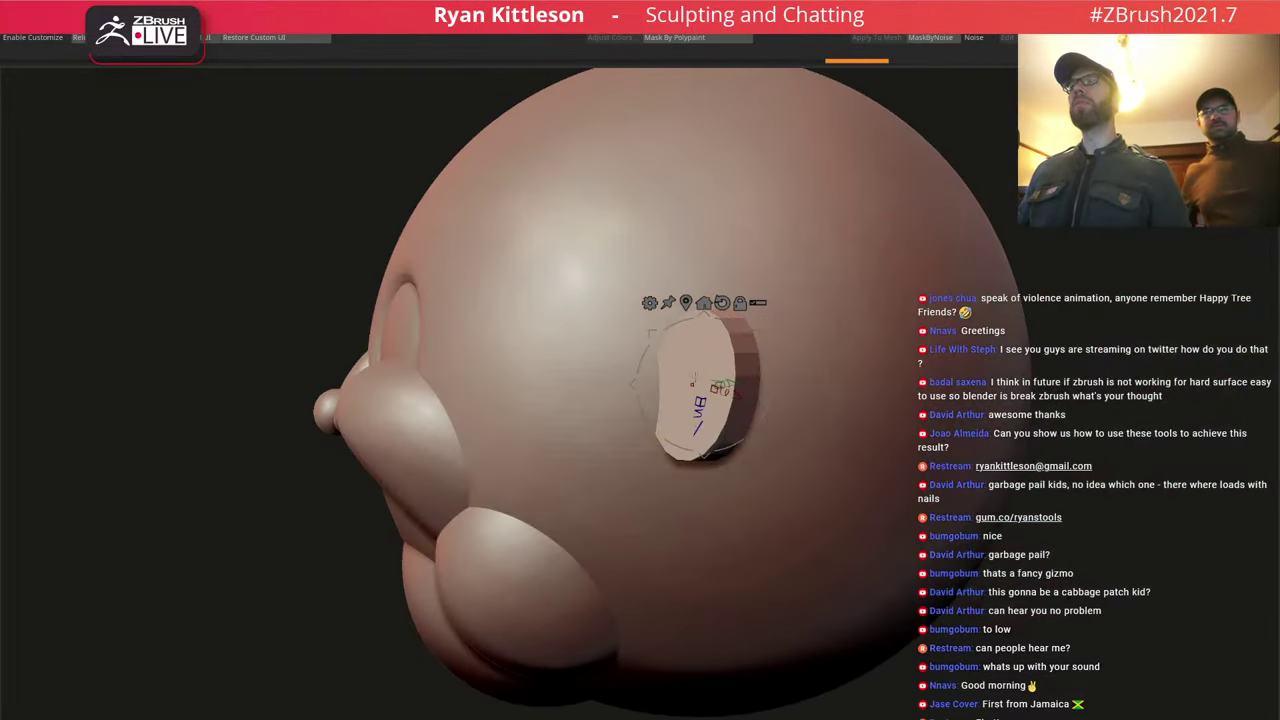
right_click_drag(694, 378, 898, 403)
right_click_drag(898, 403, 817, 383, "ctrl")
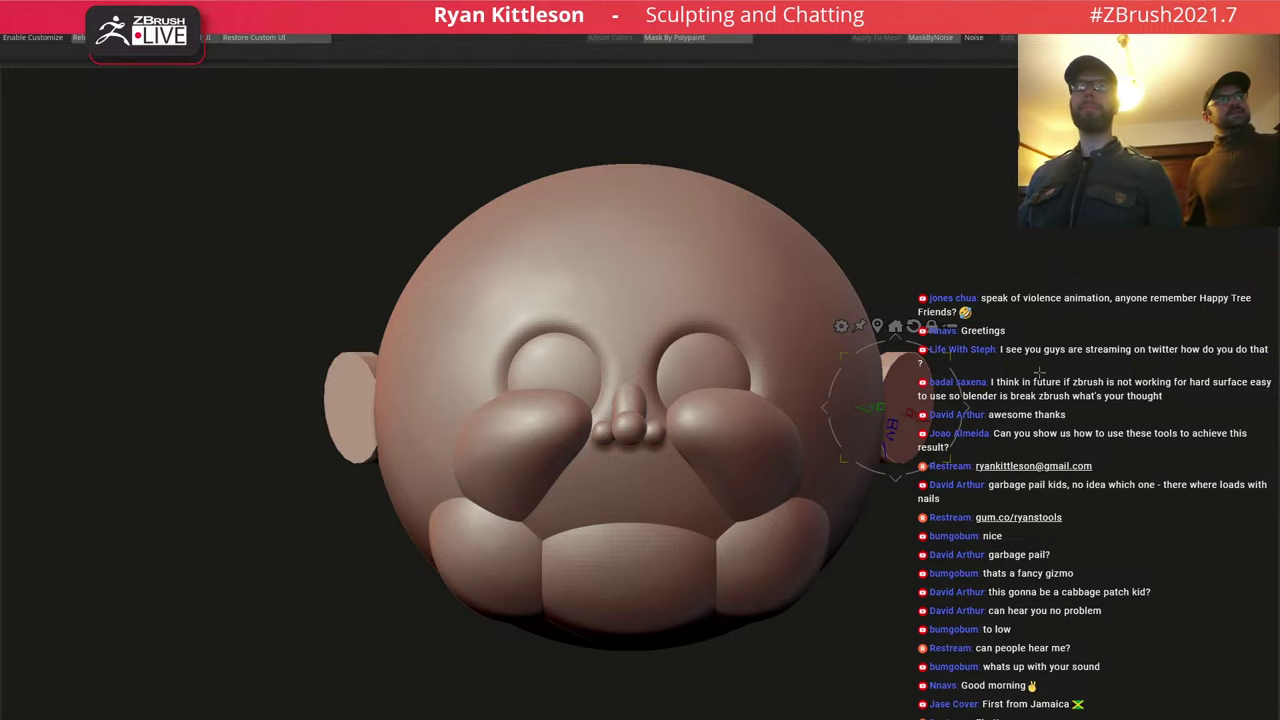
Isolate the ear part with its wireframe shown and insert concentric edge loops in its outer cap with ZModeler.
left_click_drag(1067, 361, 964, 437)
right_click_drag(966, 438, 1008, 455, "ctrl")
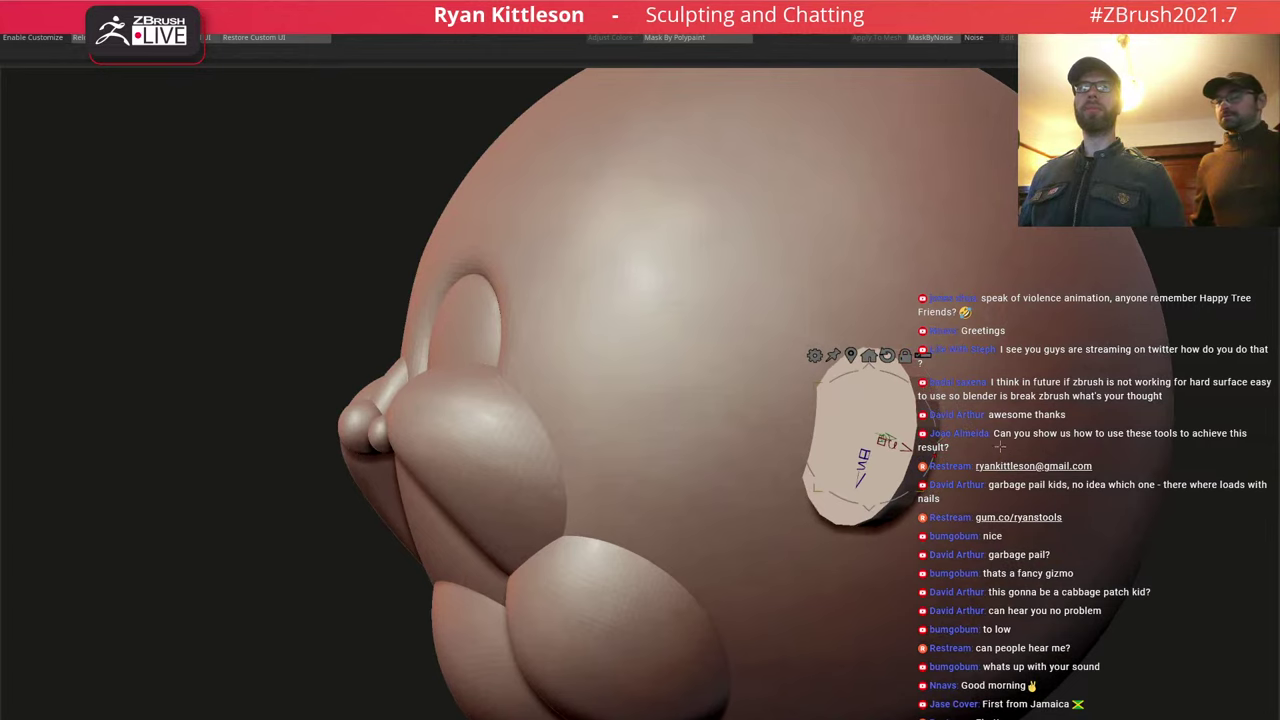
key("shift+f")
key("shift+s")
right_click_drag(870, 415, 910, 443, "ctrl")
key("q")
key("space")
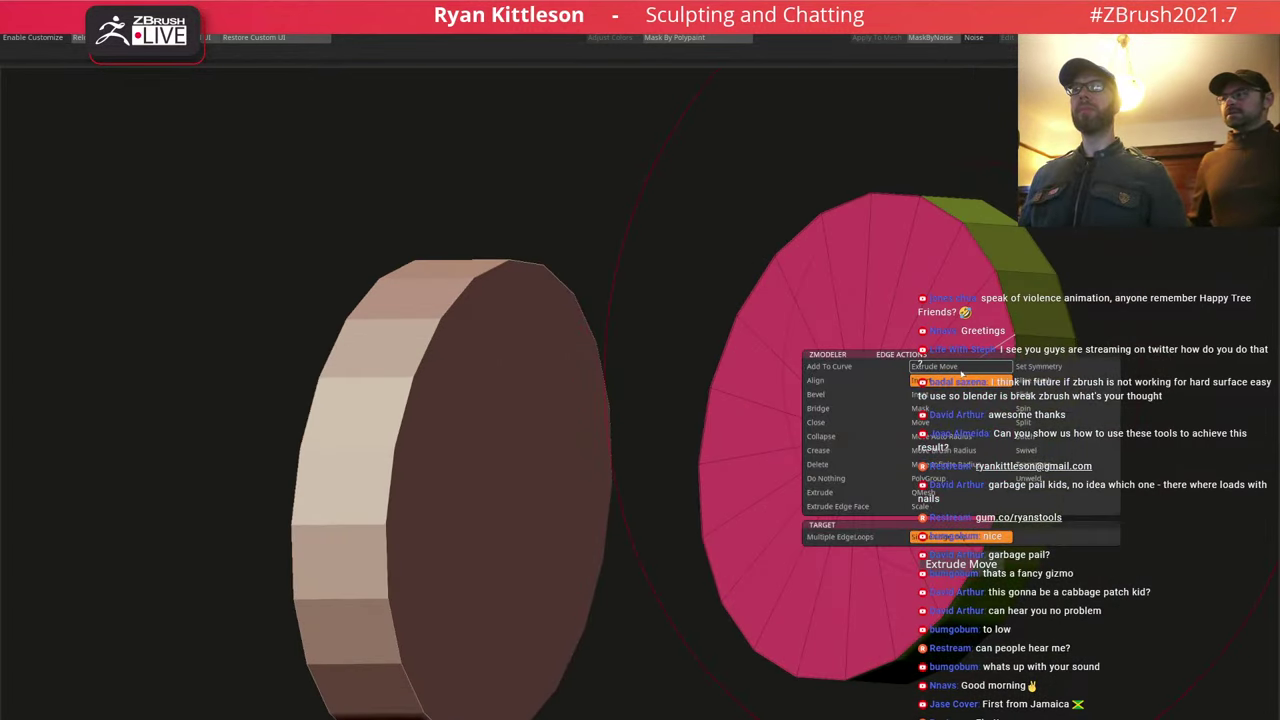
key("p")
left_click(968, 361)
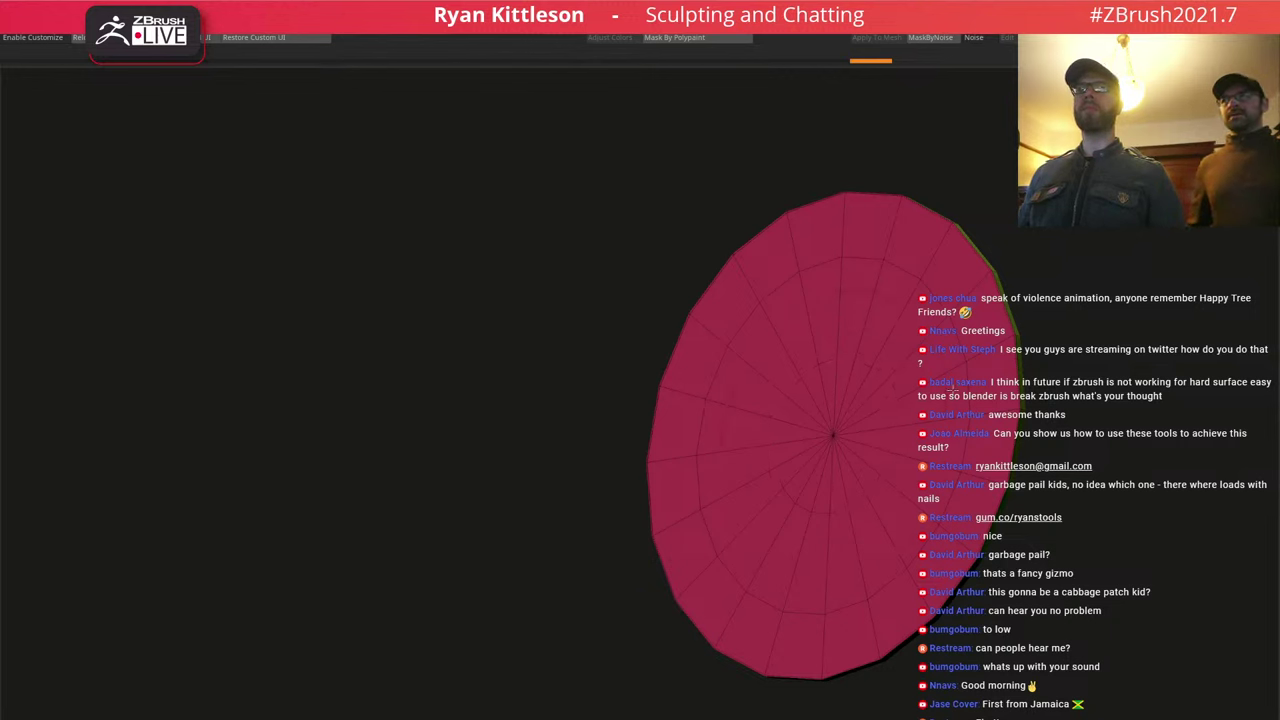
Undo the last few mesh edits on the ear's outer cap.
key("ctrl+z")
key("ctrl+z")
key("ctrl+z")
key("ctrl+z")
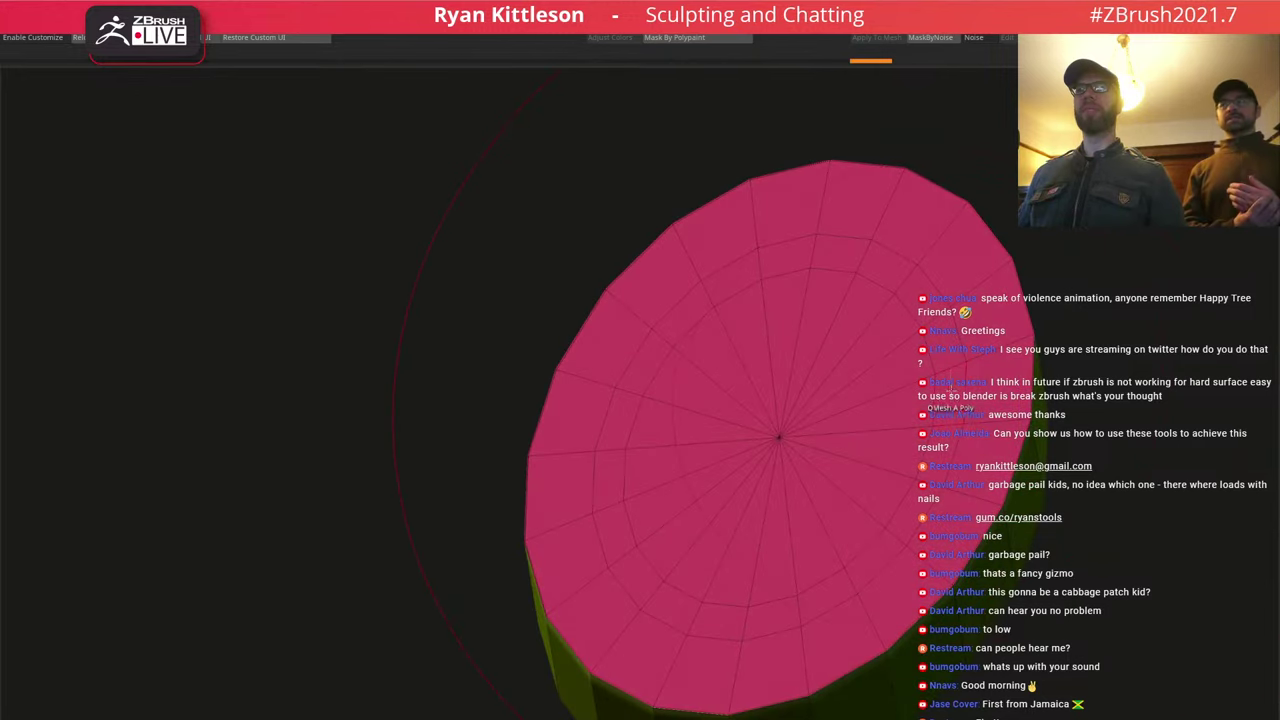
Set the ZModeler polygon action to Extrude with the Polyloop target and push the ring between the cap's loops inward as a groove.
key("space")
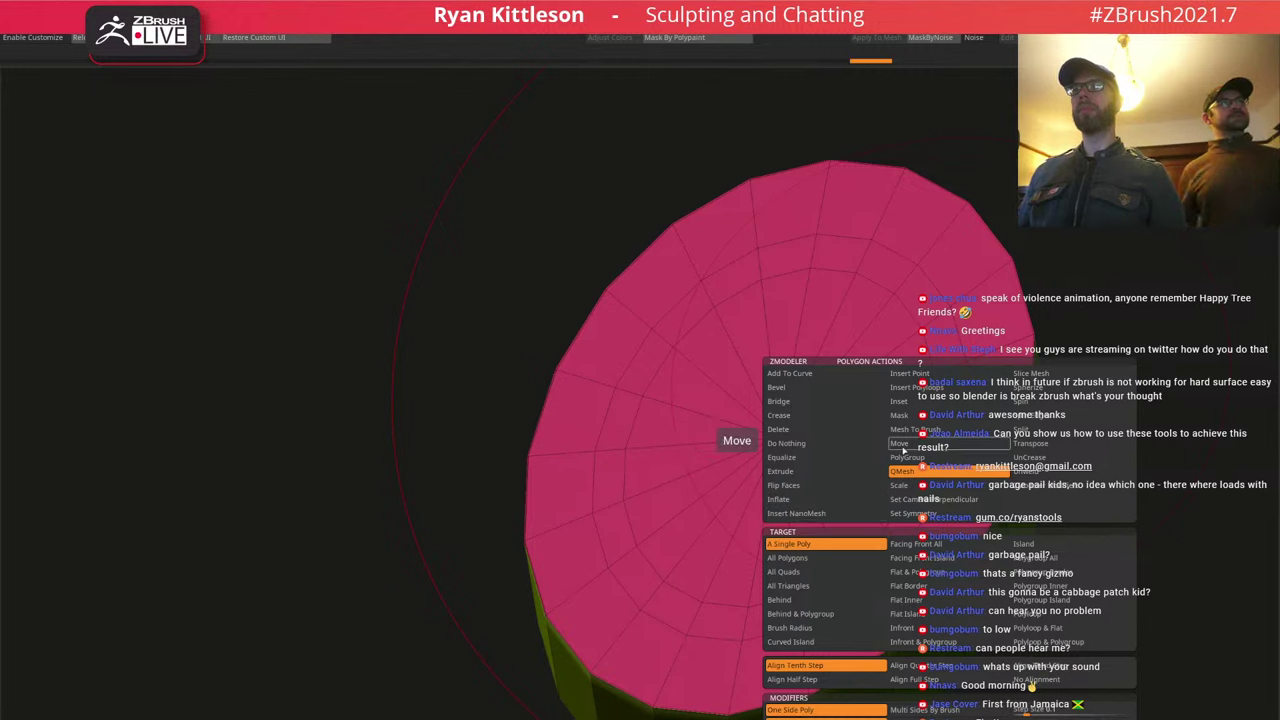
key("space")
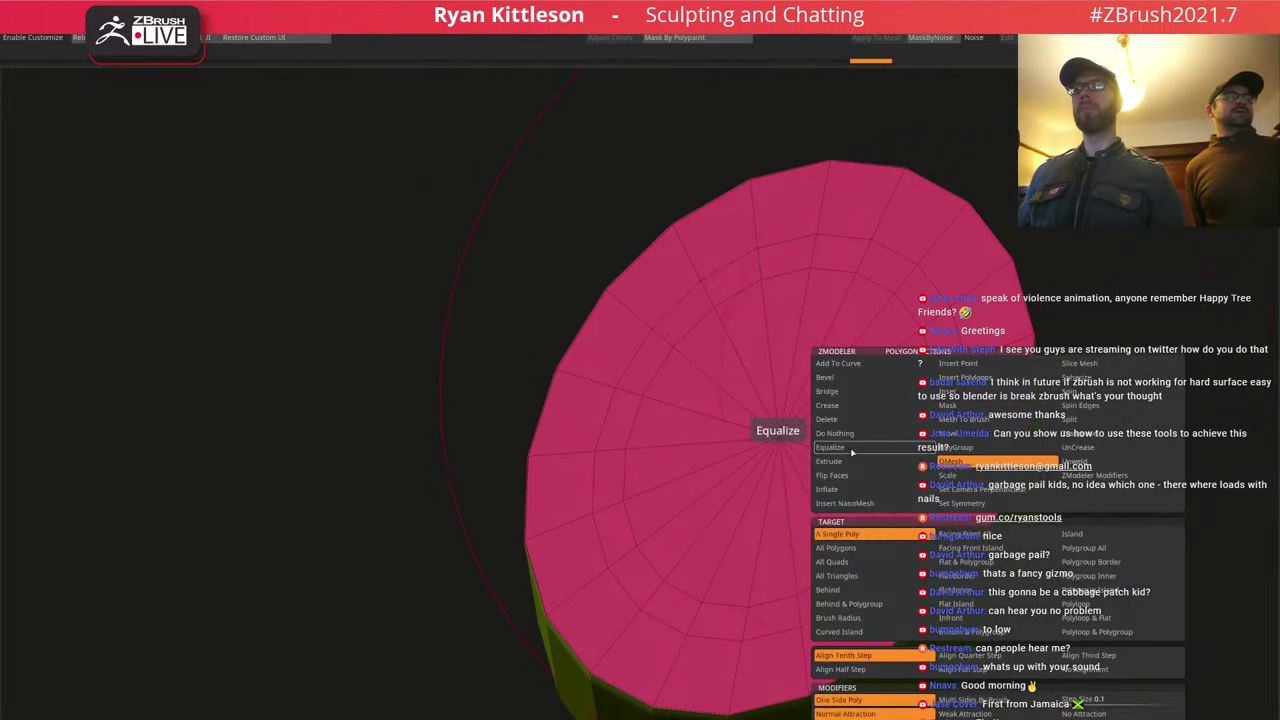
left_click(1077, 604)
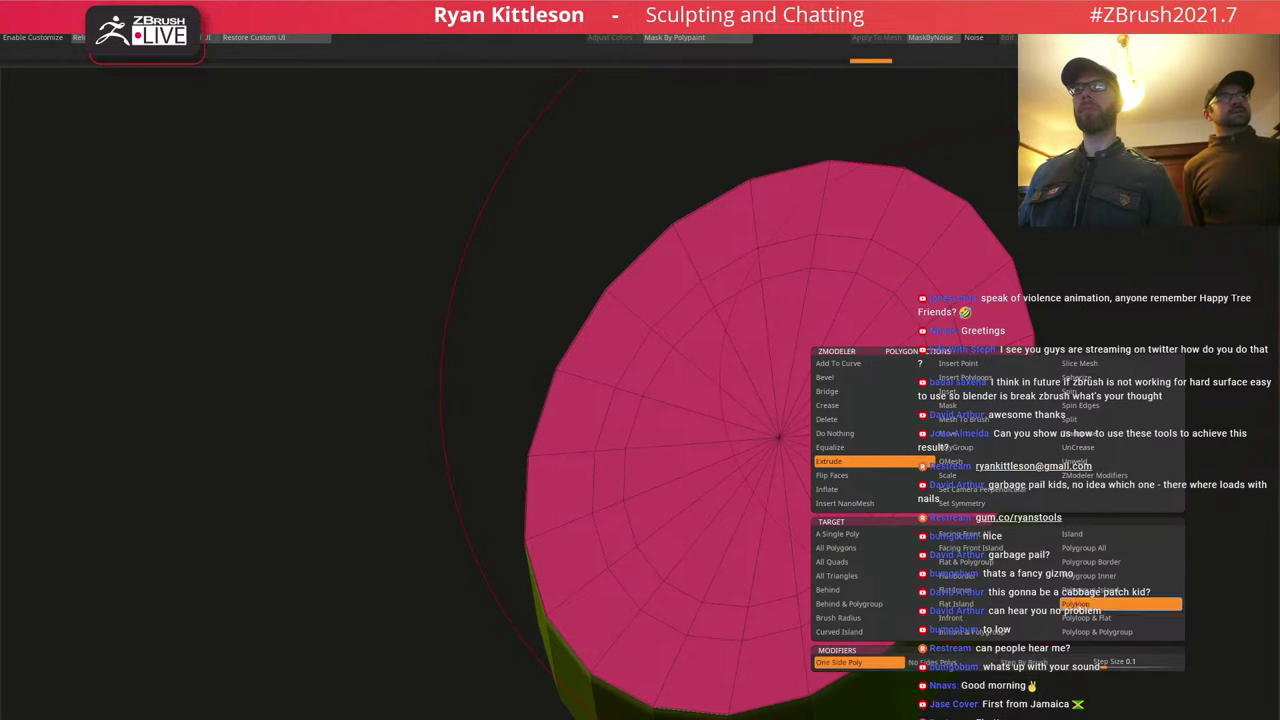
right_click_drag(961, 392, 950, 382)
left_click_drag(950, 382, 985, 442)
key("d")
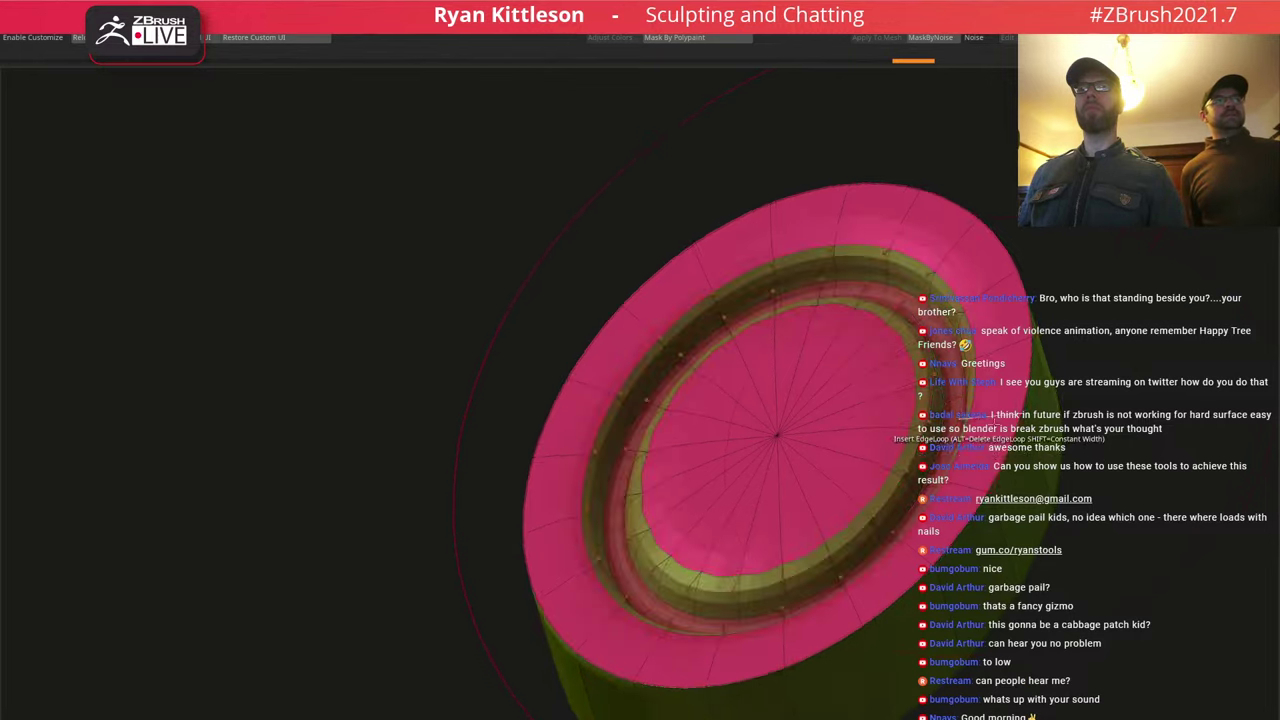
Inspect the grooved ear with smoothing on and the wireframe hidden, and bring the head back with the unsmoothed wireframe.
right_click_drag(987, 446, 1010, 481)
key("ctrl+shift+x")
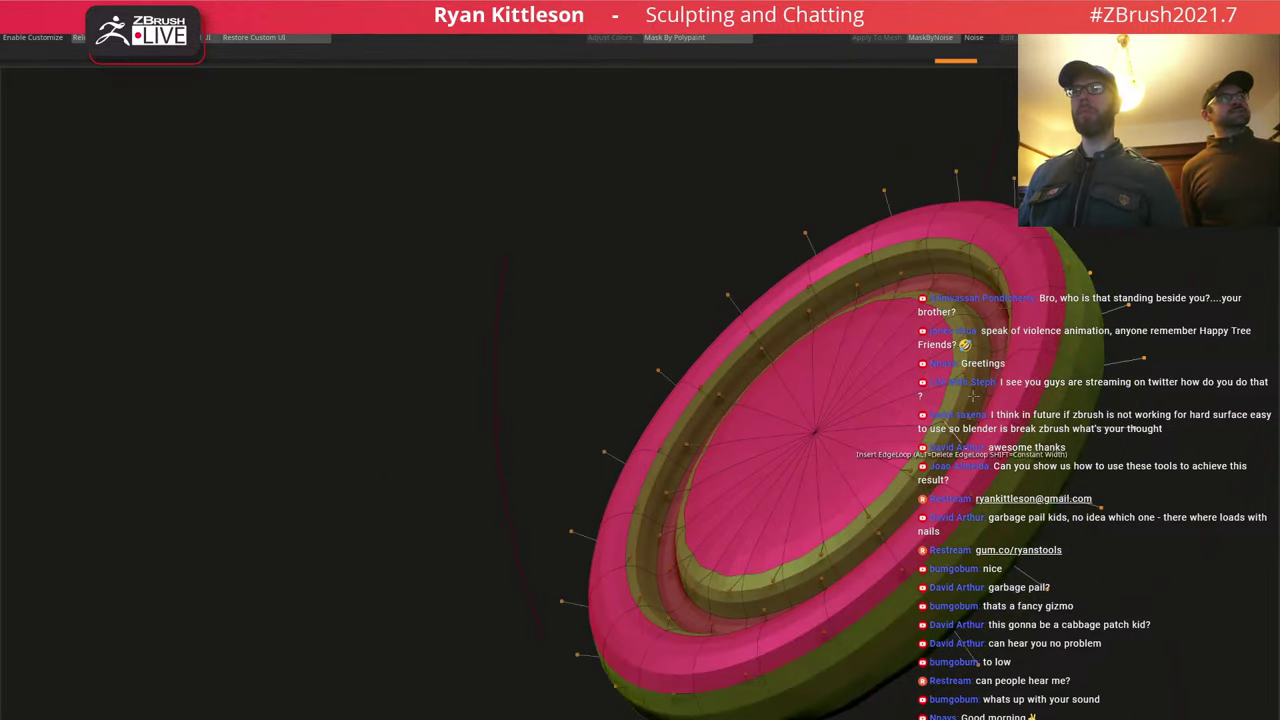
right_click_drag(983, 361, 942, 408, "ctrl")
key("shift+f")
key("shift+d")
key("d")
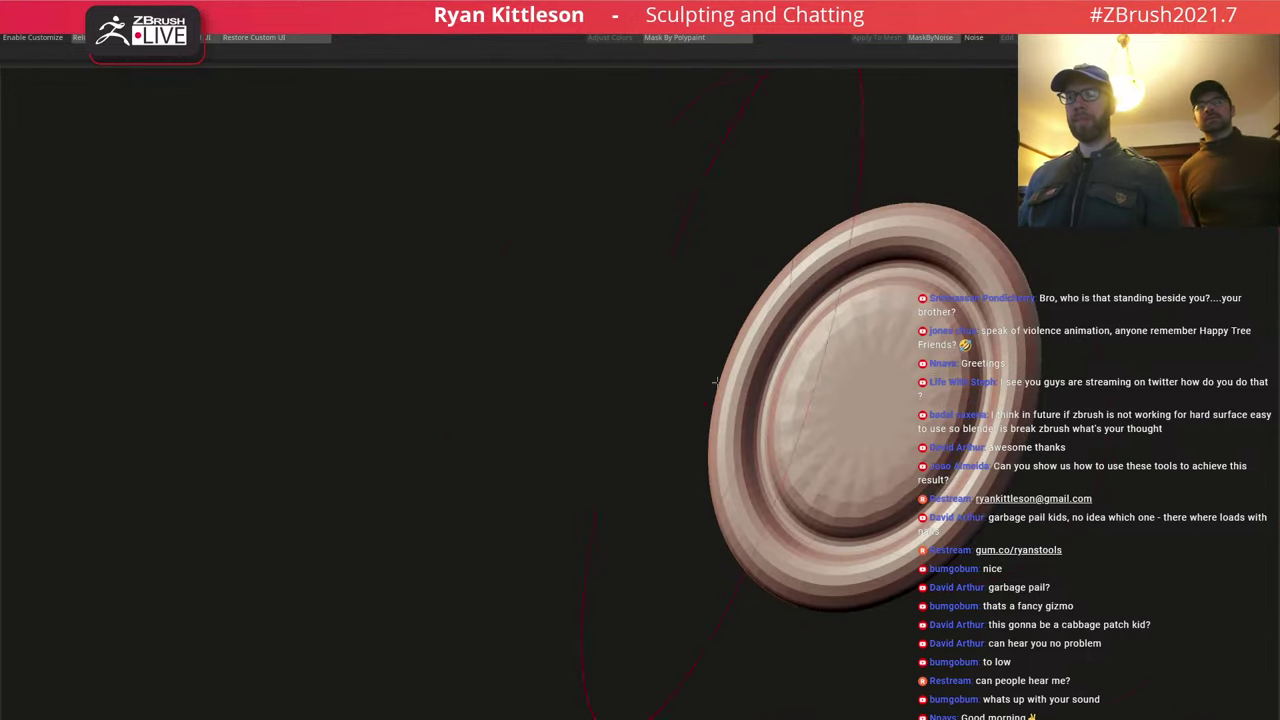
mouse_move(937, 368)
right_mouse_down("ctrl")
mouse_move(923, 359)
mouse_move(841, 382)
mouse_move(820, 401)
mouse_move(817, 430)
mouse_move(804, 351)
mouse_move(795, 369)
mouse_move(809, 371)
mouse_move(783, 380)
mouse_move(795, 406)
right_mouse_up("ctrl")
key("alt+s")
key("shift+f")
key("shift+d")
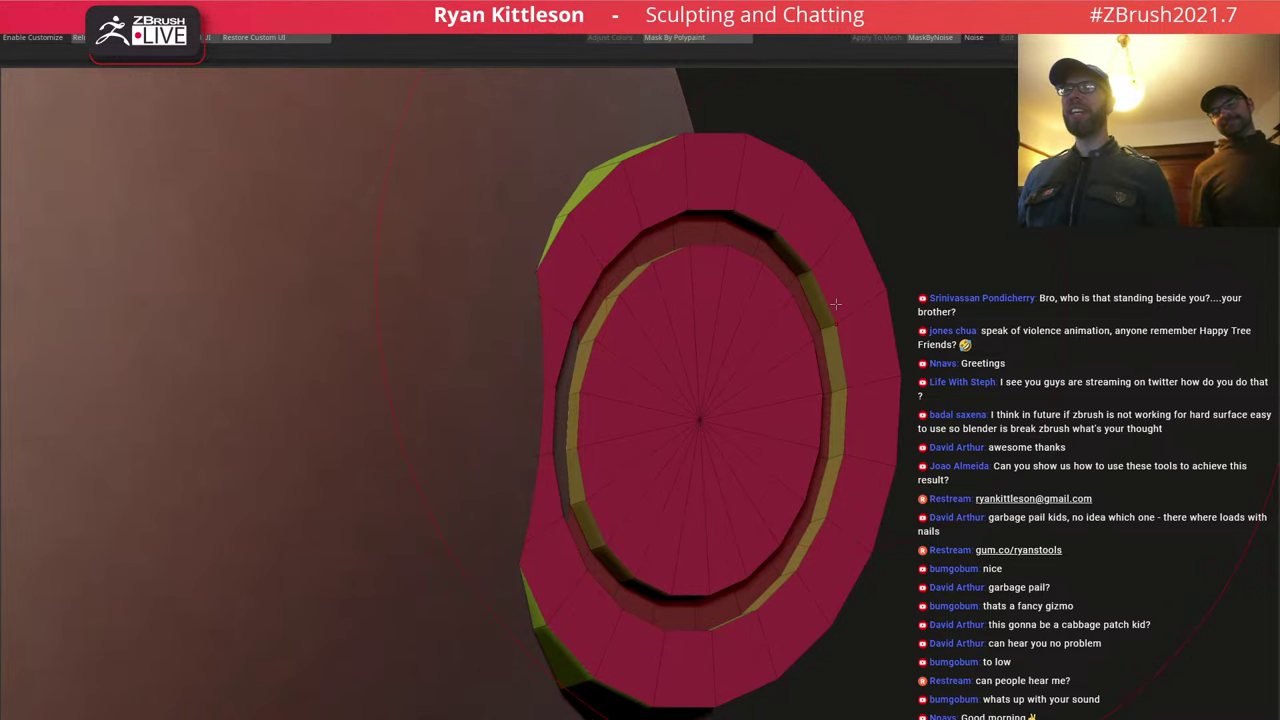
Compare the smoothed and unsmoothed ear against the head and again in isolation.
key("d")
right_click_drag(829, 419, 804, 395)
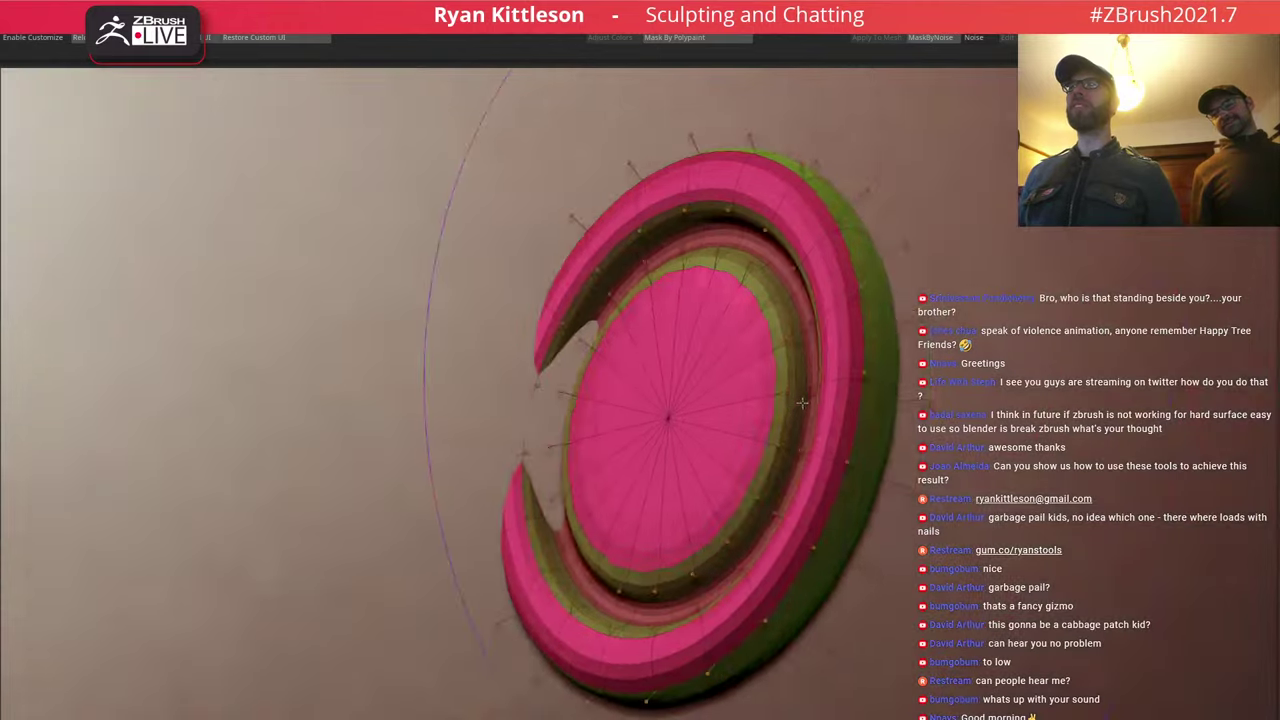
key("shift+d")
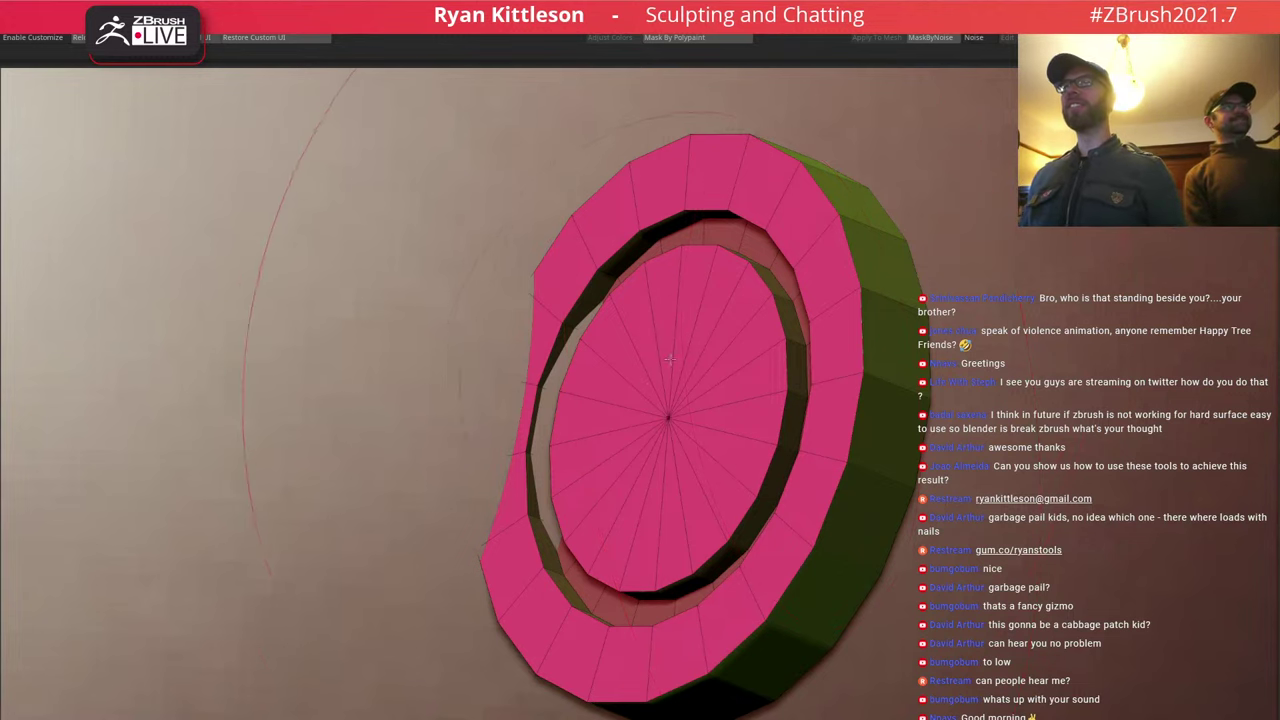
right_click_drag(630, 388, 678, 375)
key("alt+s")
key("d")
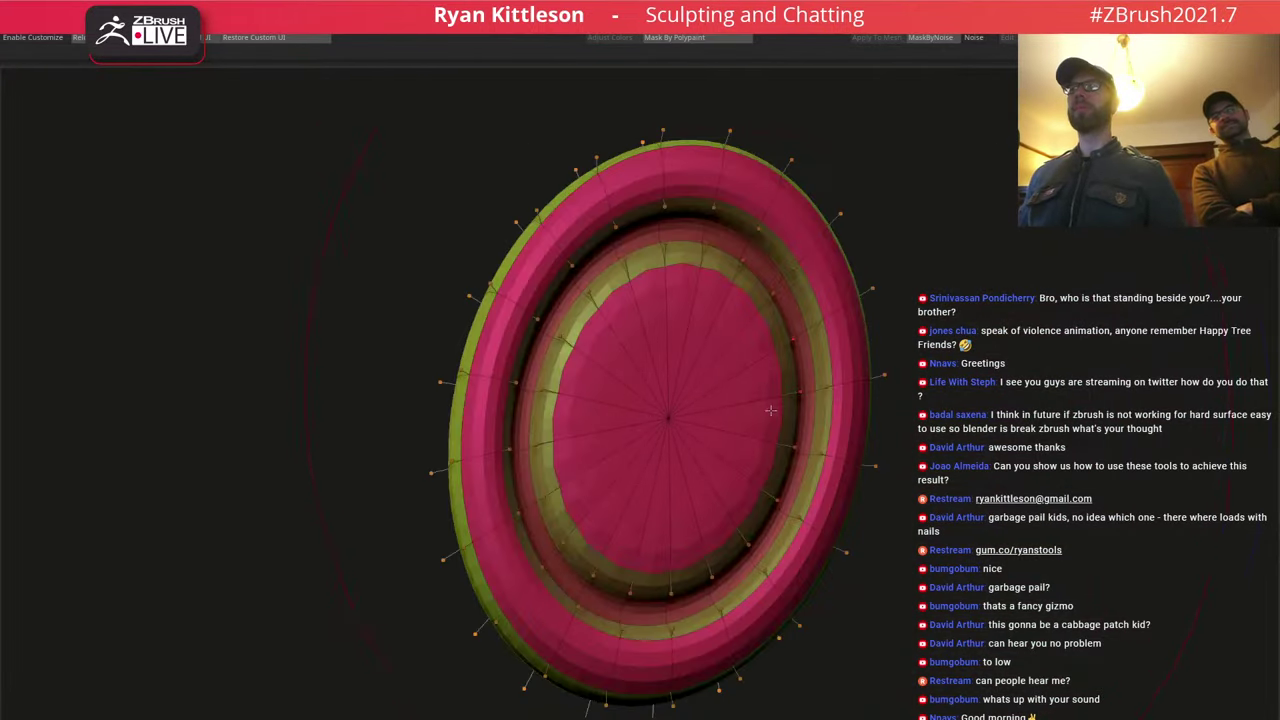
key("shift+d")
mouse_move(768, 395)
right_mouse_down()
mouse_move(758, 374)
mouse_move(769, 393)
mouse_move(840, 398)
right_mouse_up()
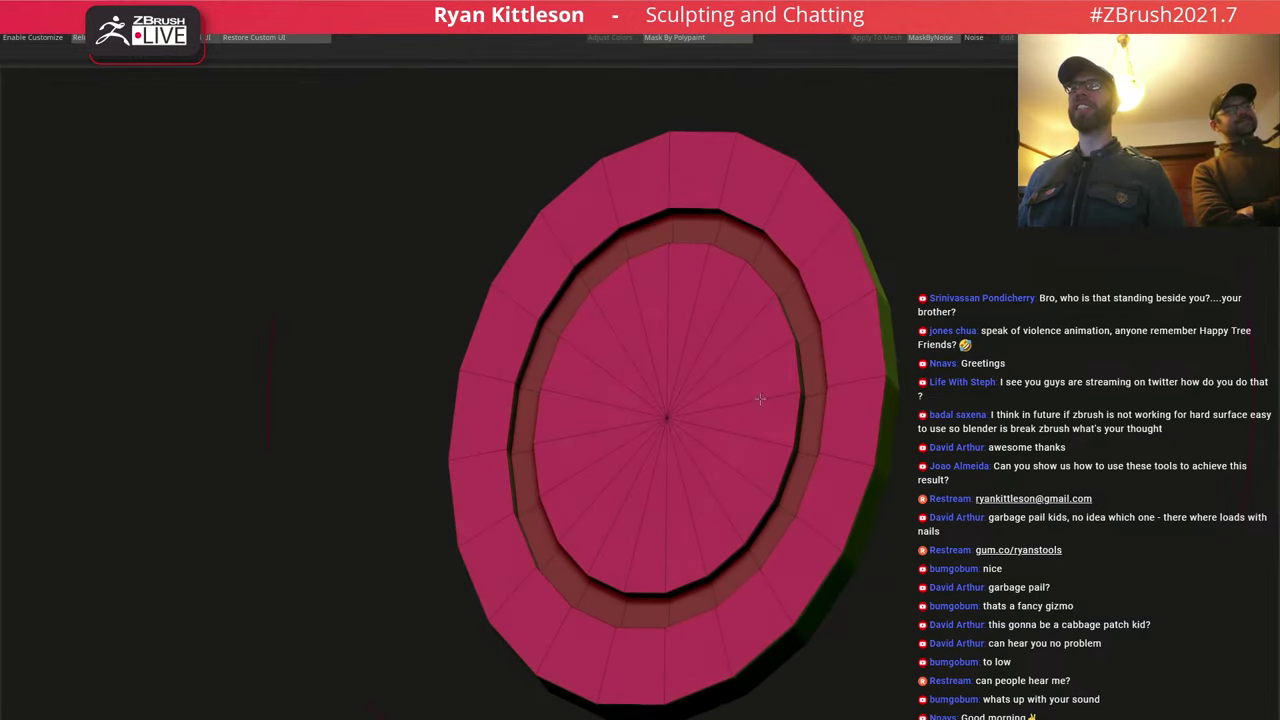
Give the ear cap's outer ring and inner disc their own polygroups and show the whole ear again.
left_click(666, 422, "ctrl+shift")
key("ctrl+w")
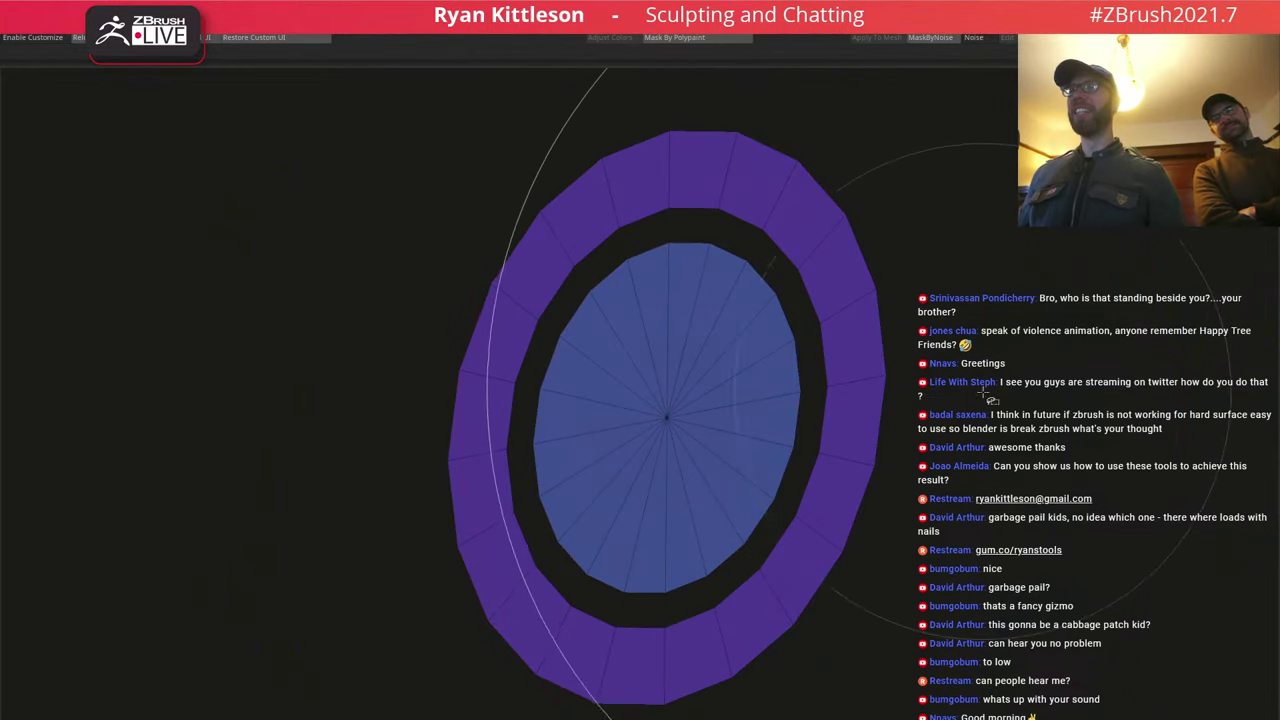
left_click(974, 394, "ctrl+shift")
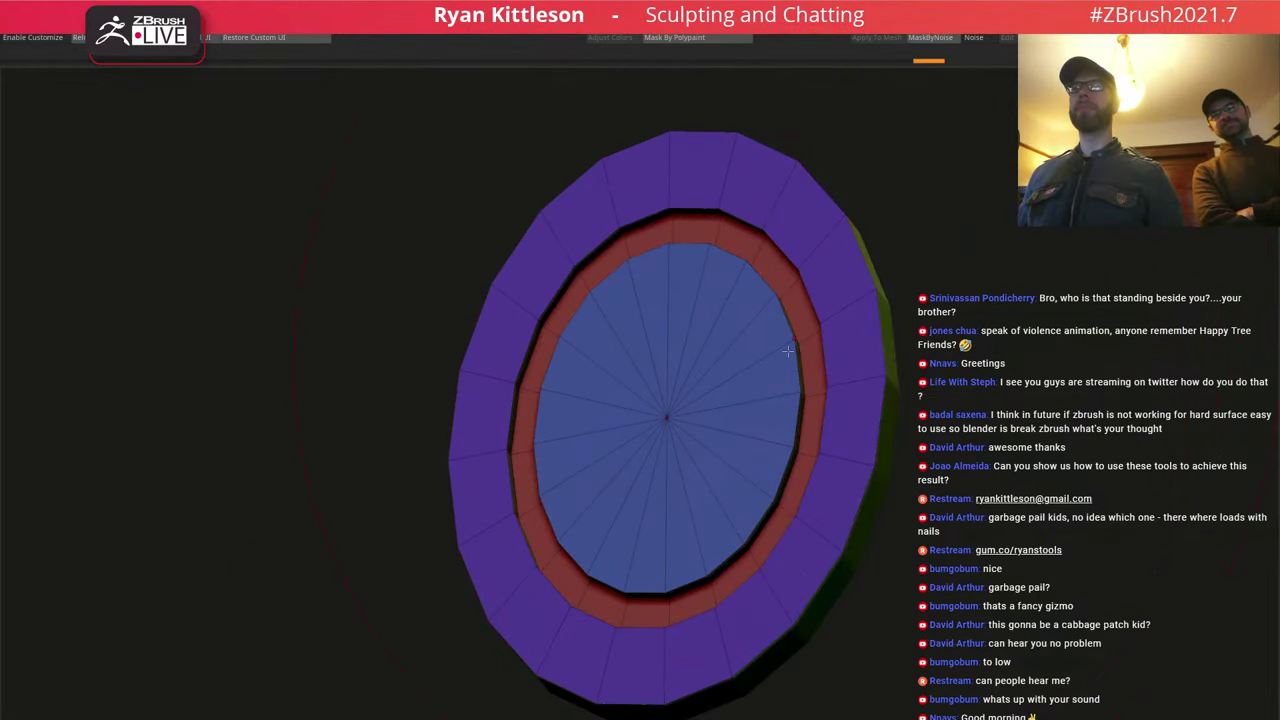
Isolate the ear's inner disc together with the surrounding groove, scale them down about the disc's centre, and unhide the full ear.
left_click(663, 418, "ctrl+shift")
key("ctrl+shift+x")
key("ctrl+shift+x")
key("ctrl+shift+x")
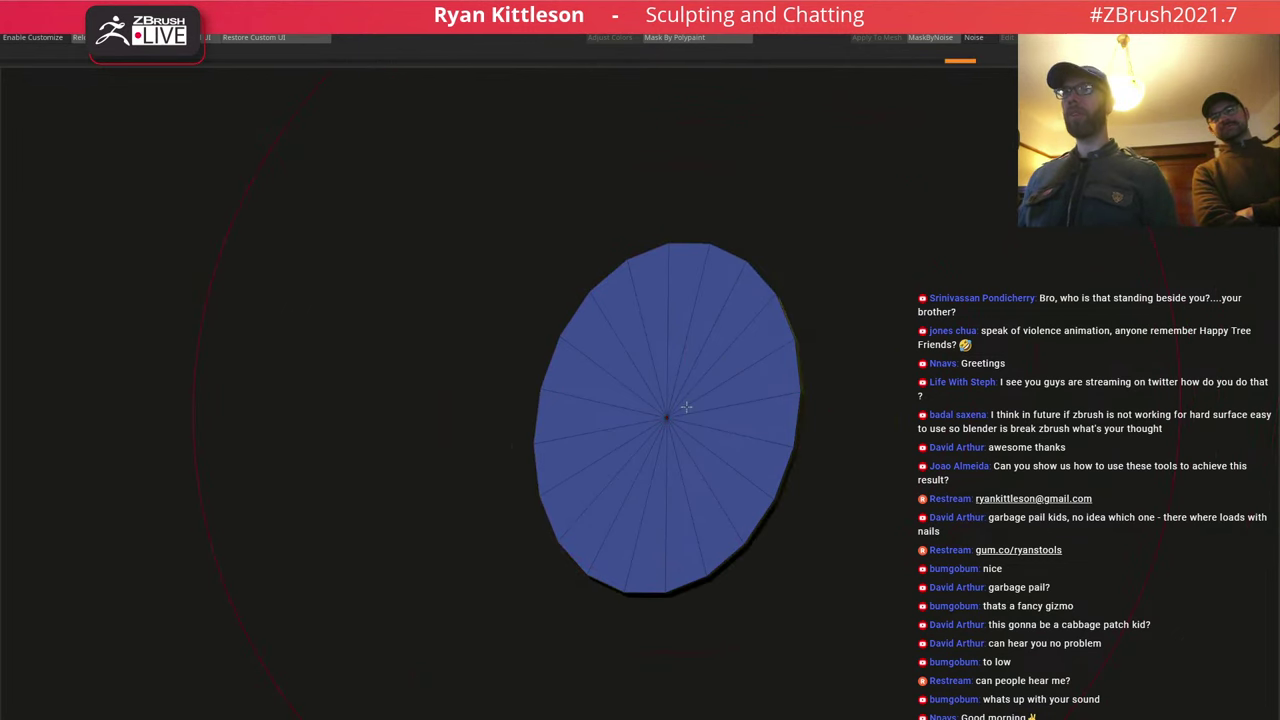
key("w")
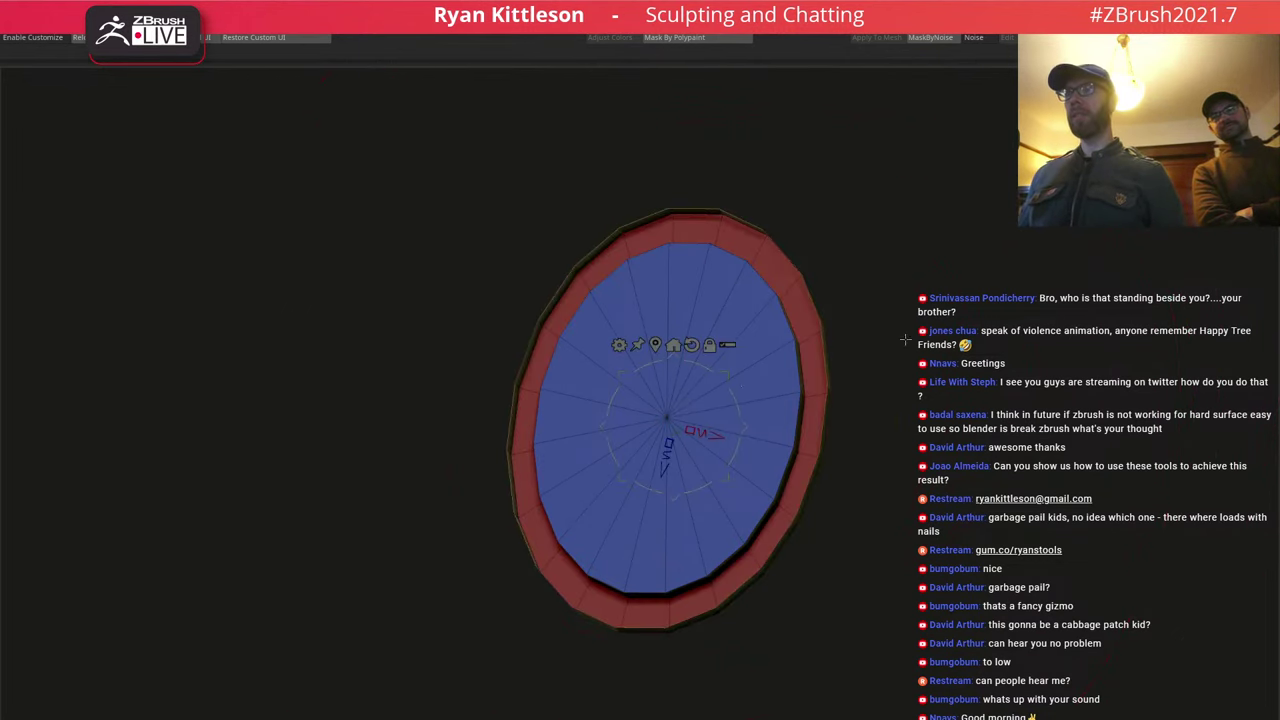
right_click_drag(688, 412, 714, 394)
left_click(667, 418, "alt")
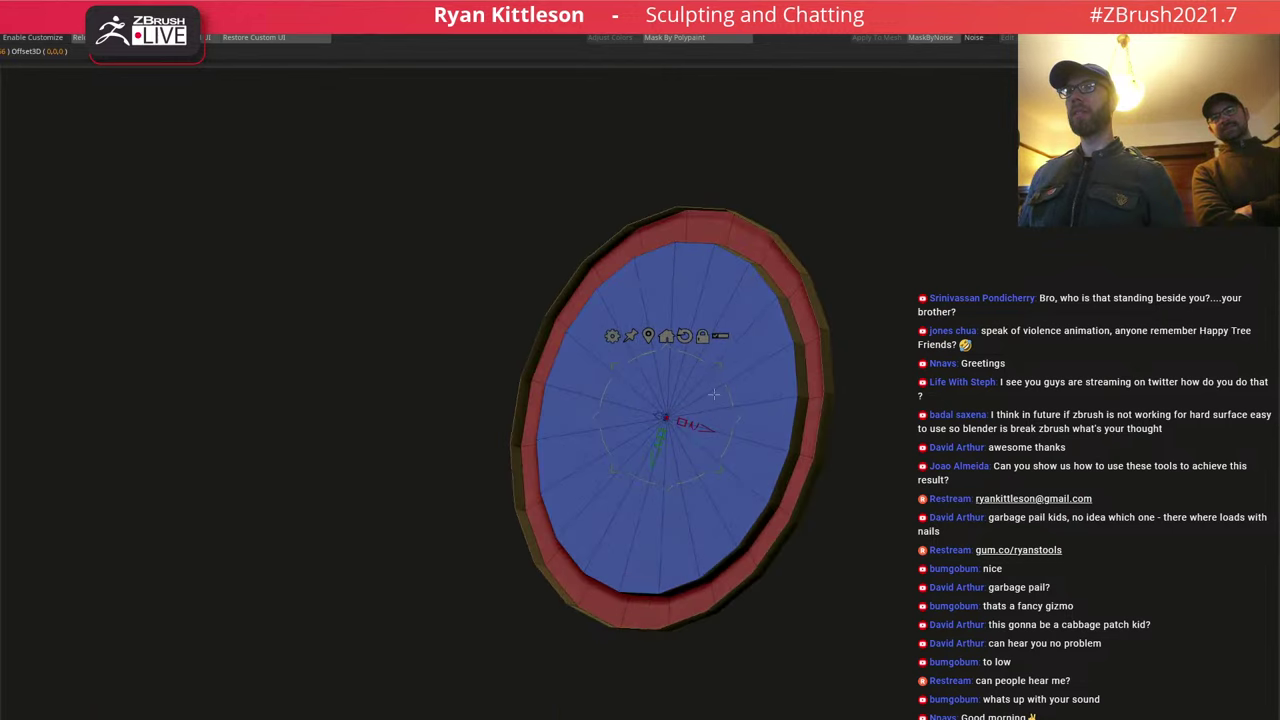
left_click_drag(718, 366, 771, 372)
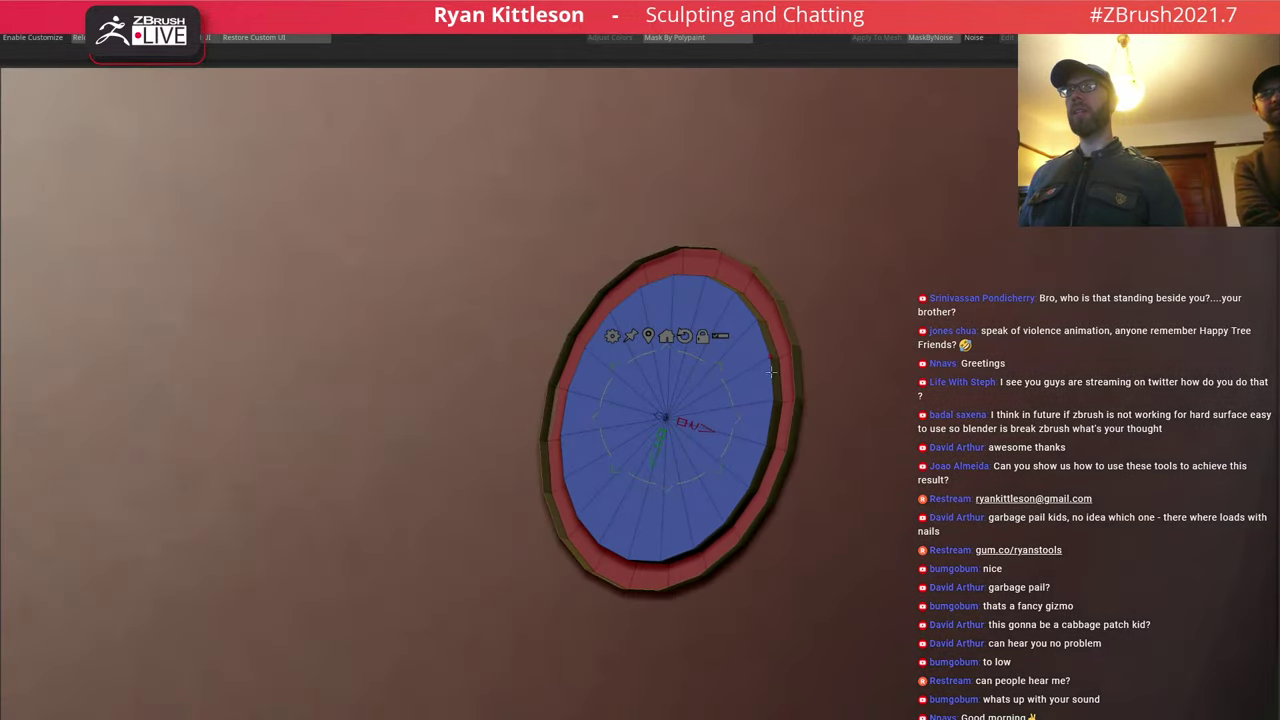
mouse_move(799, 358)
right_mouse_down()
mouse_move(860, 360)
mouse_move(799, 373)
mouse_move(871, 457)
right_mouse_up()
left_click(860, 360, "ctrl+shift")
Check the narrowed inner ear with smoothing on and off, with and without the wireframe.
key("shift+f")
key("d")
key("q")
key("shift+f")
key("shift+d")
right_click_drag(785, 432, 834, 411)
key("d")
key("shift+d")
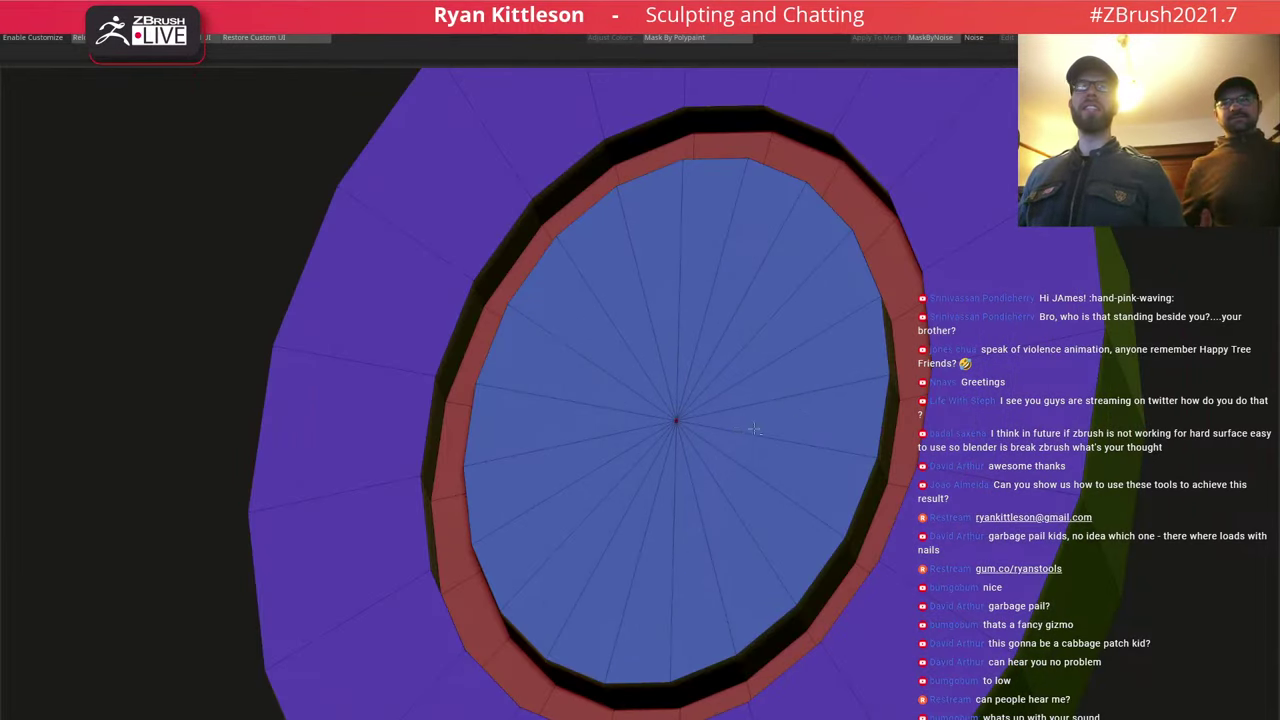
Set the ZModeler polygon action to QMesh with a single polygon as the target.
right_click_drag(754, 429, 677, 432, "ctrl")
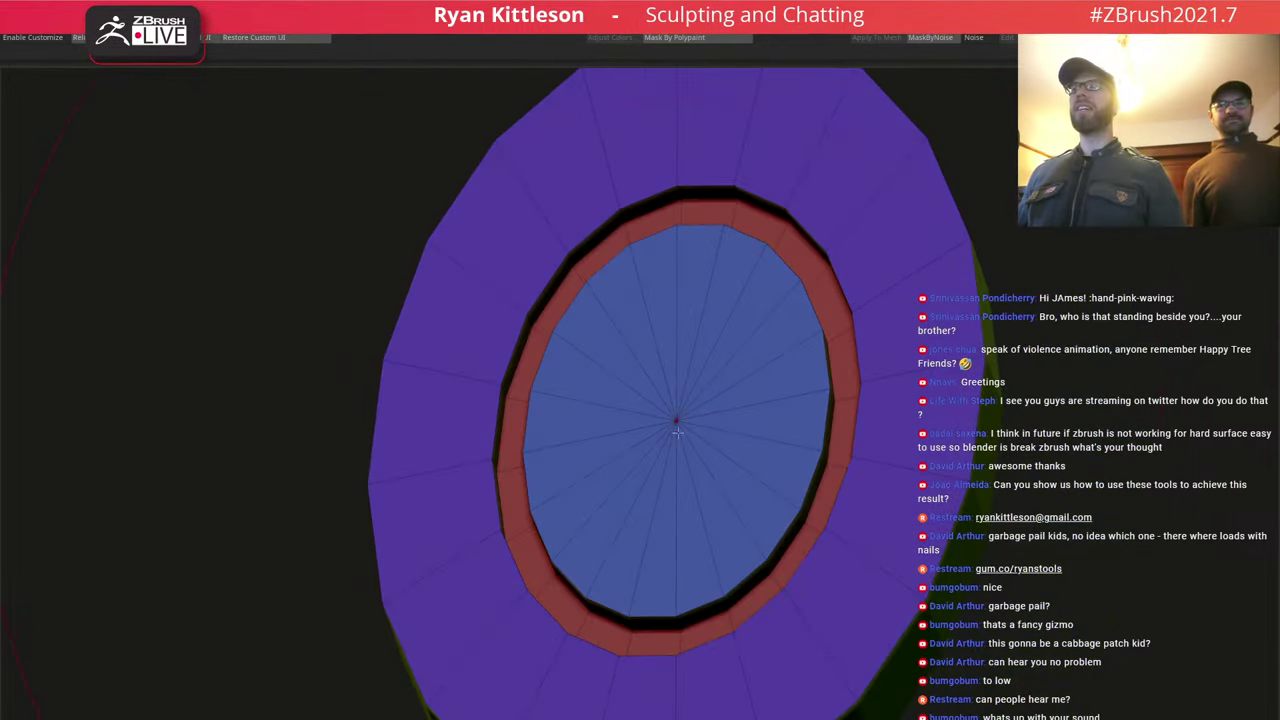
mouse_move(592, 452)
right_mouse_down()
mouse_move(557, 460)
mouse_move(553, 402)
mouse_move(506, 386)
mouse_move(530, 397)
right_mouse_up()
key("space")
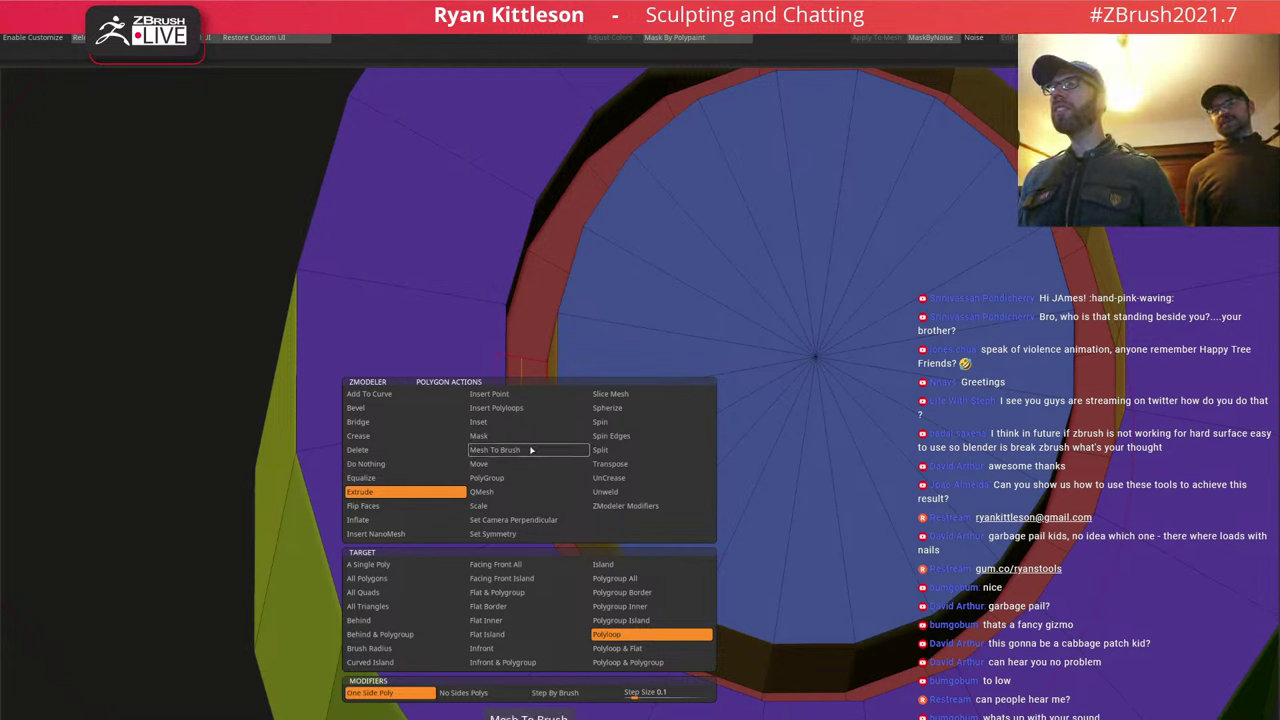
left_click(486, 492)
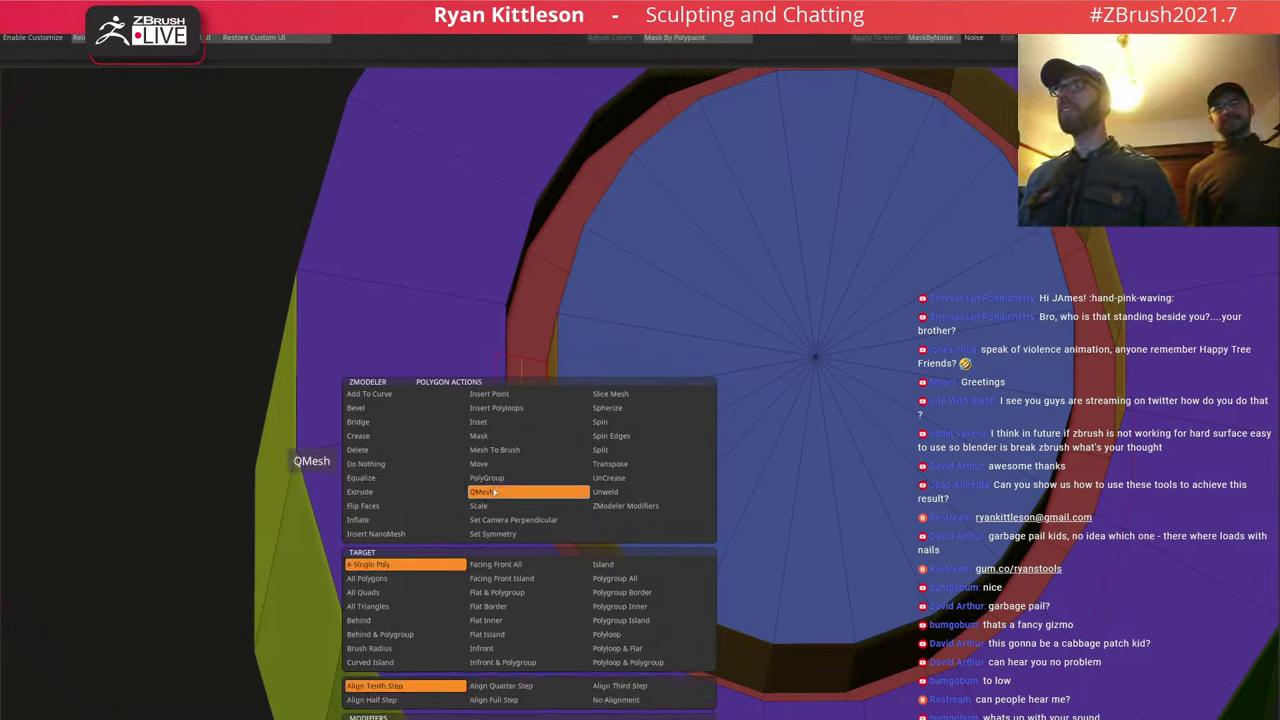
Try raising individual groove-floor polygons on the ear's face-side edge level with the cap using QMesh.
mouse_move(534, 455)
right_mouse_down()
mouse_move(531, 437)
mouse_move(537, 453)
right_mouse_up()
left_click_drag(528, 428, 547, 245)
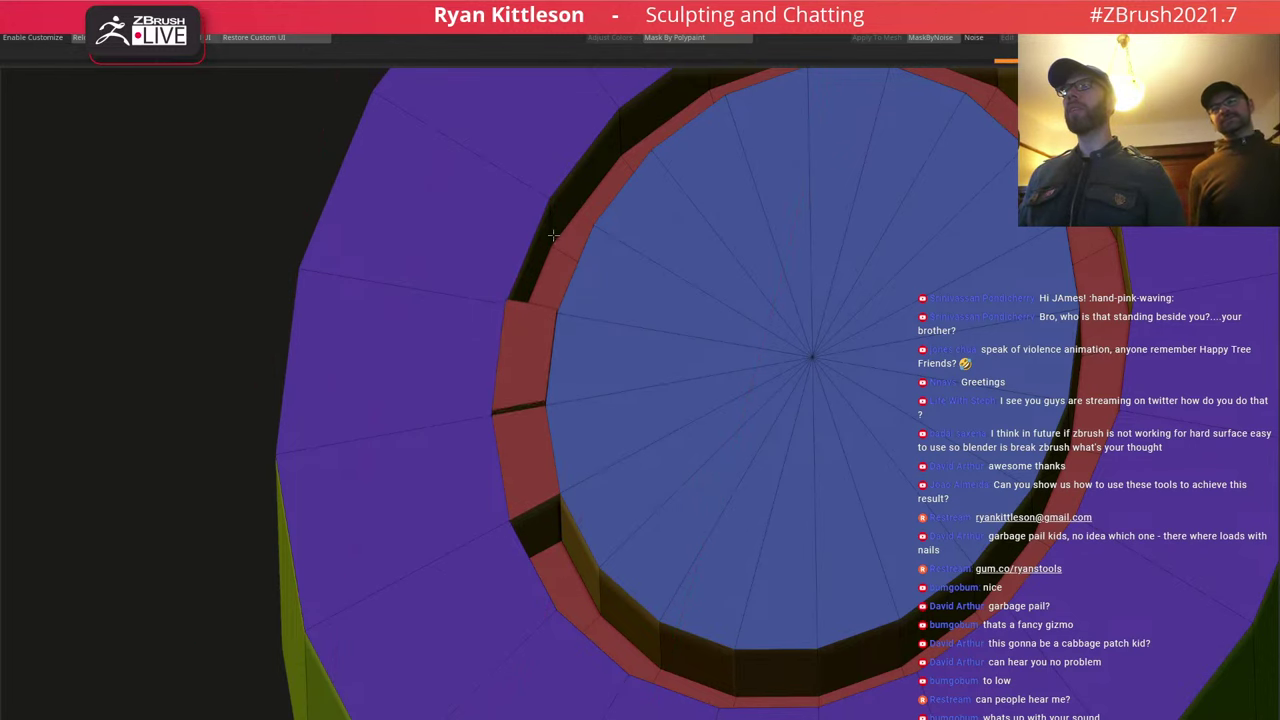
right_click_drag(523, 363, 523, 423)
right_click_drag(543, 329, 608, 323)
left_click_drag(606, 343, 510, 528)
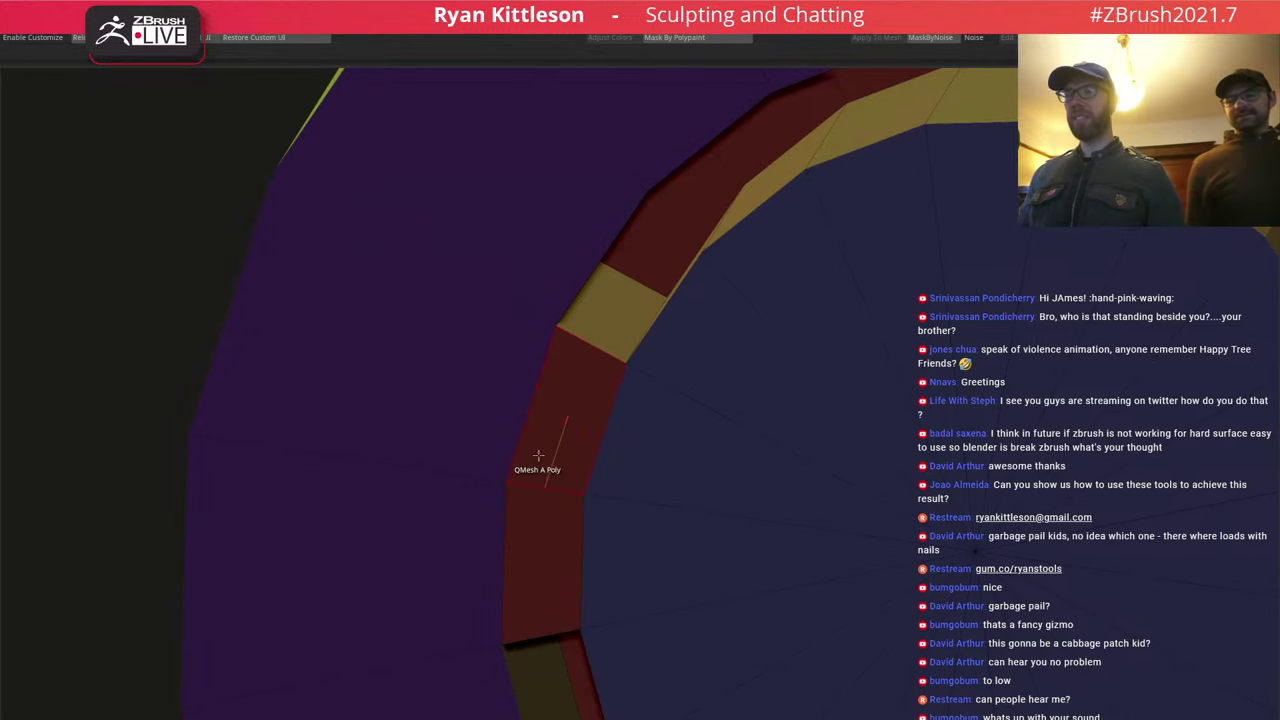
right_click_drag(526, 463, 557, 397)
left_click_drag(557, 397, 626, 396)
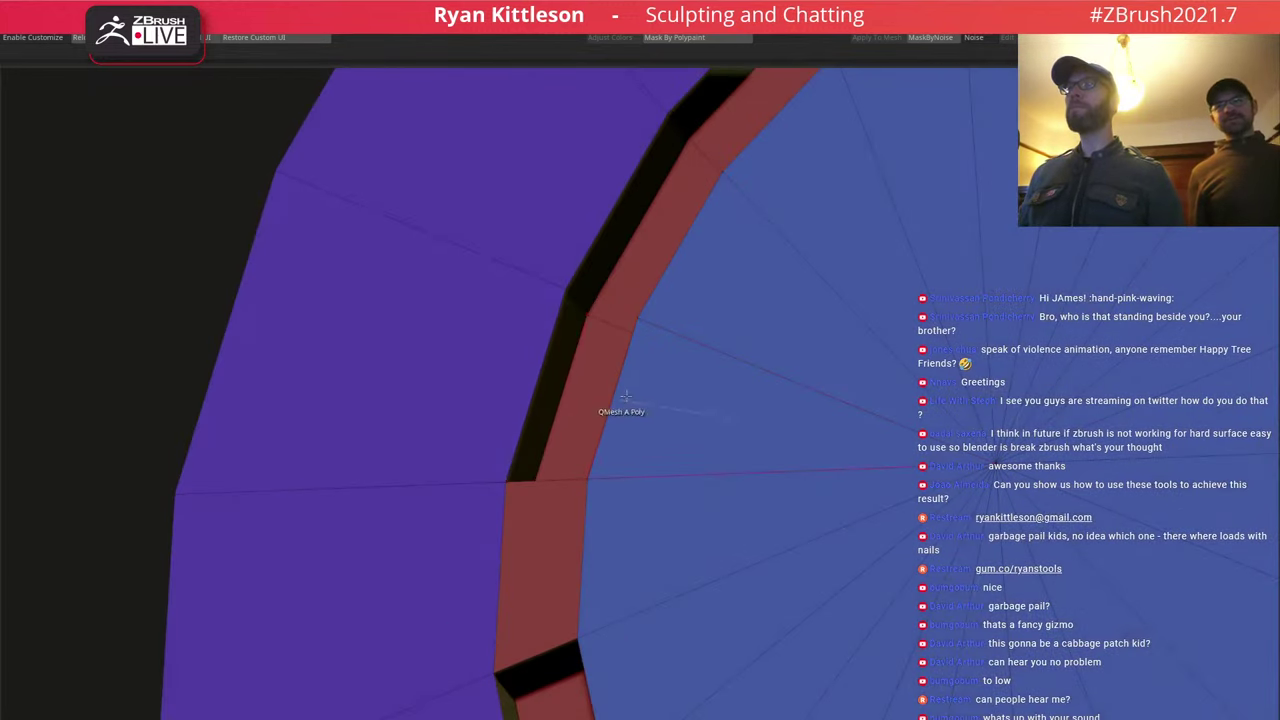
Check the partly bridged ear groove smoothed without the wireframe, and return to the unsmoothed polygroup display.
right_click_drag(626, 396, 572, 367, "ctrl")
key("d")
key("shift+f")
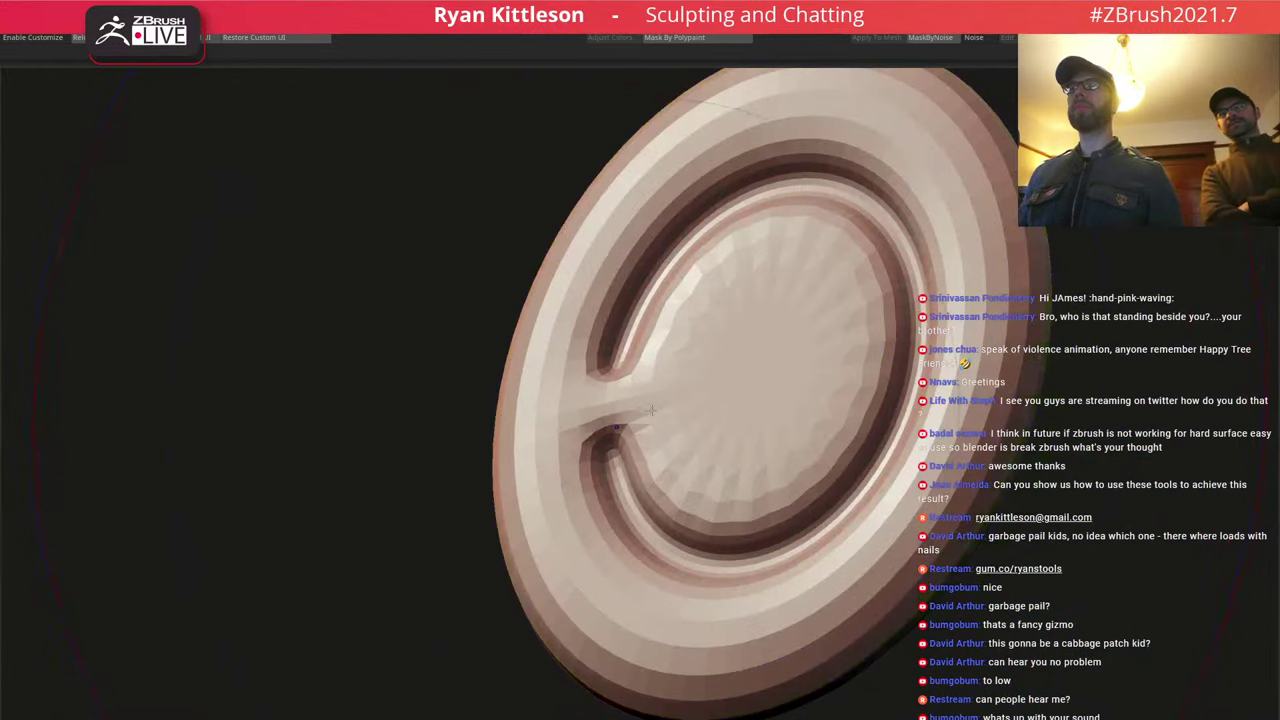
key("shift+d")
key("shift+f")
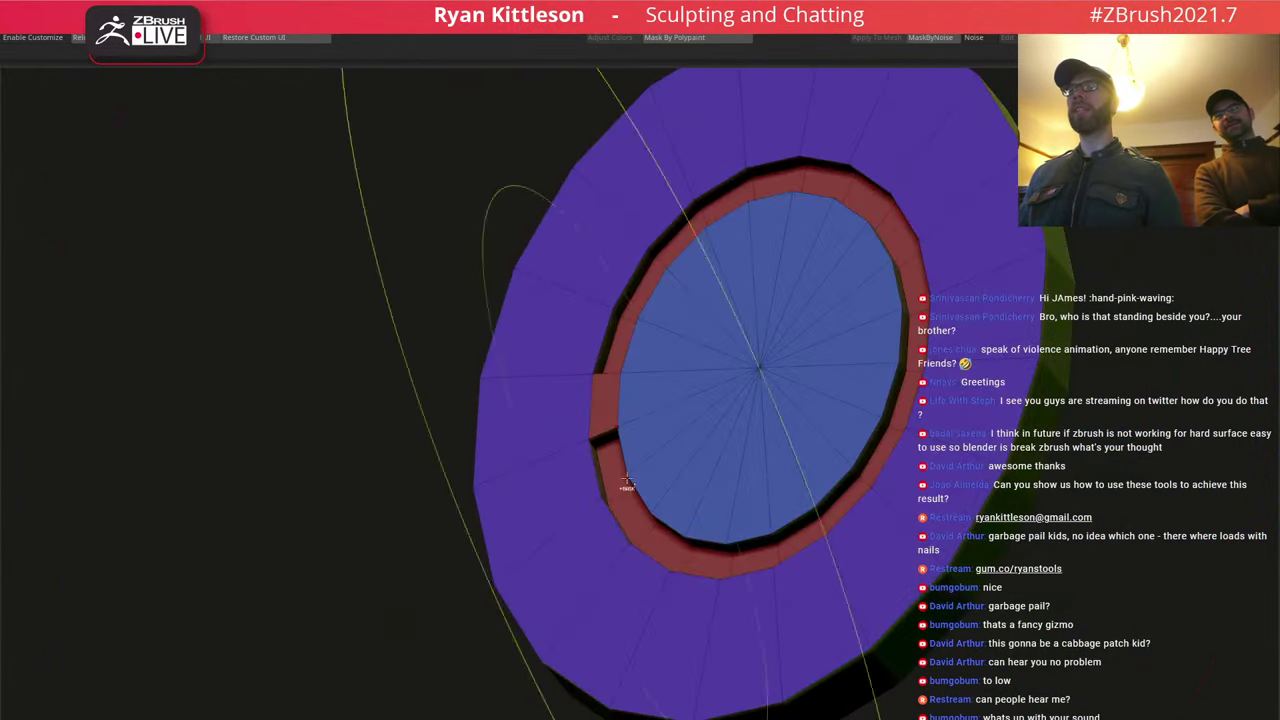
Try another QMesh pull in the ear groove and undo the edits back to the continuous open groove.
right_click_drag(626, 486, 676, 550, "ctrl")
right_click_drag(592, 503, 591, 487)
left_click_drag(591, 487, 441, 165)
key("ctrl+z")
key("ctrl+z")
key("ctrl+z")
key("ctrl+z")
key("ctrl+z")
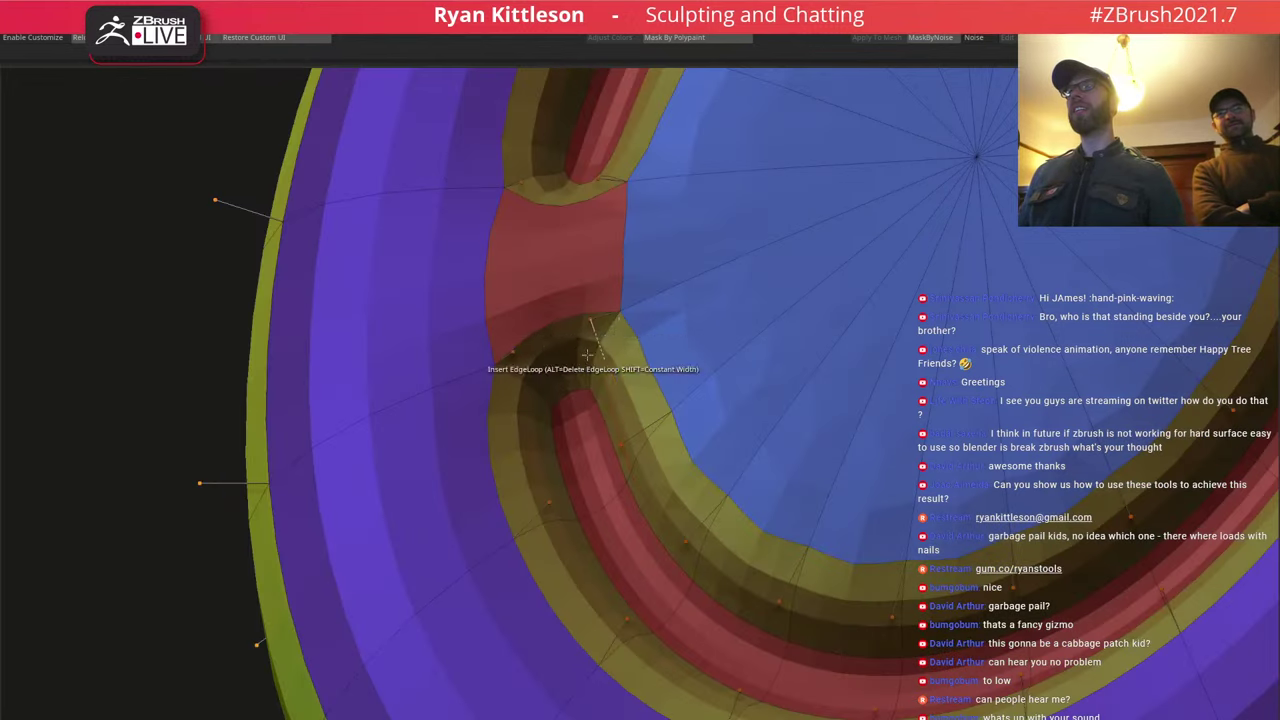
key("ctrl+z")
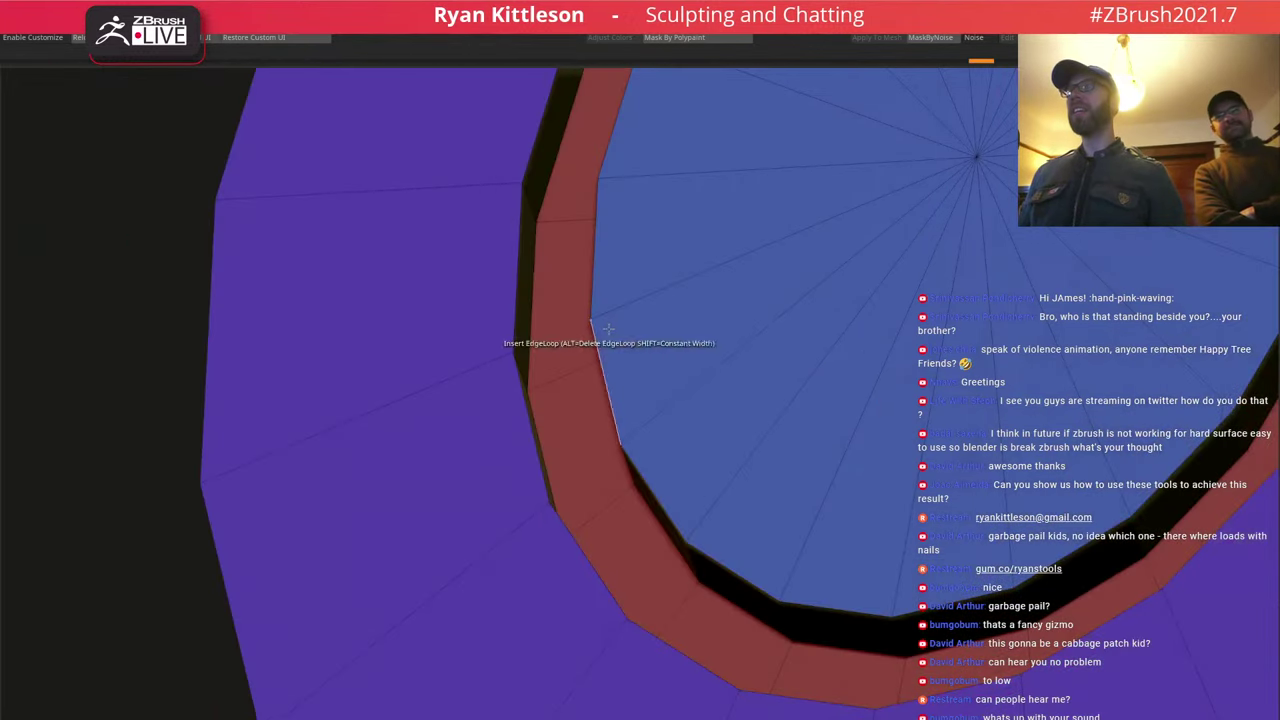
Mark four adjacent groove-floor polygons on the ear's face-side edge as one temporary polygroup for QMesh.
key("shift+f")
mouse_move(597, 327)
right_mouse_down("ctrl")
mouse_move(598, 302)
mouse_move(618, 314)
right_mouse_up("ctrl")
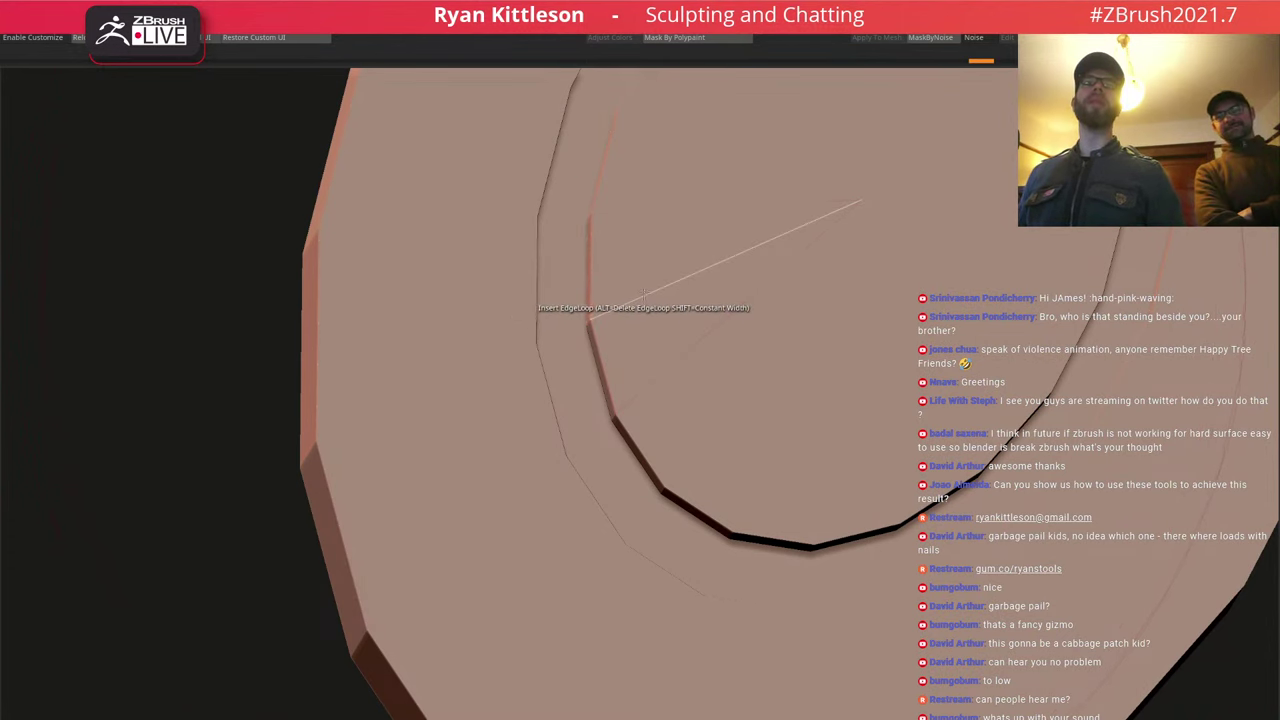
key("shift+f")
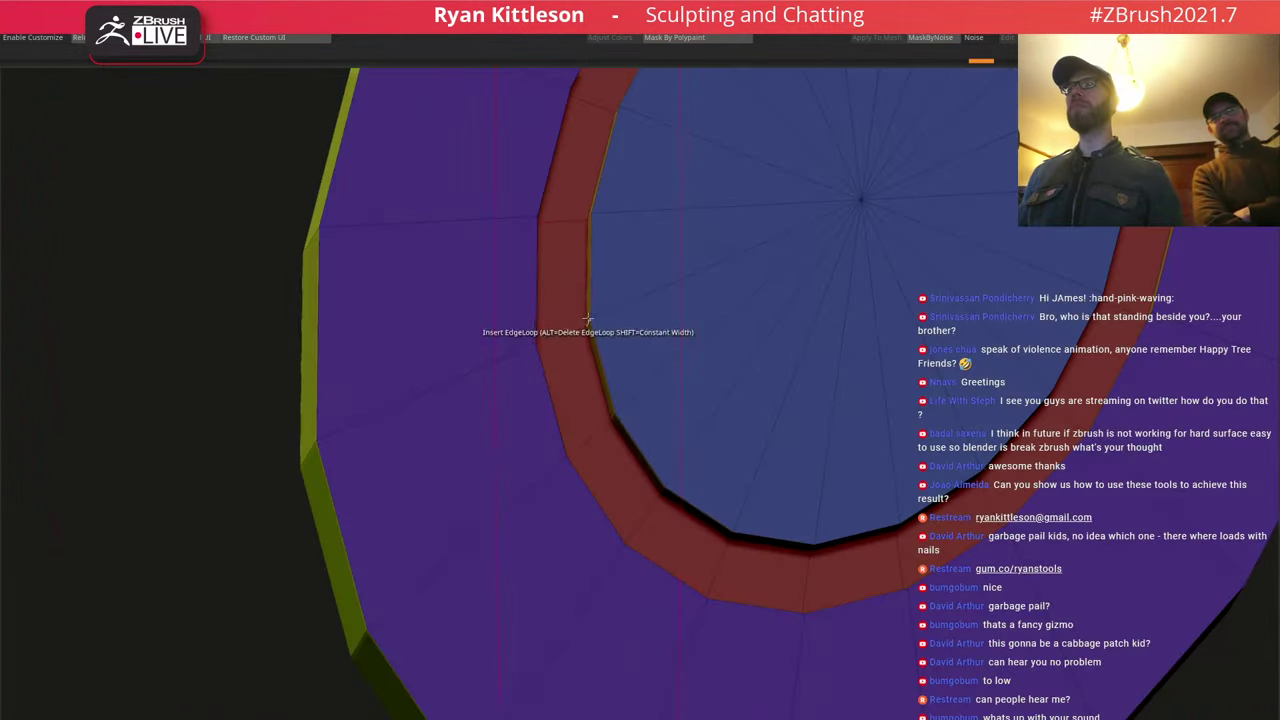
mouse_move(578, 343)
right_mouse_down()
mouse_move(571, 351)
mouse_move(566, 337)
mouse_move(583, 332)
right_mouse_up()
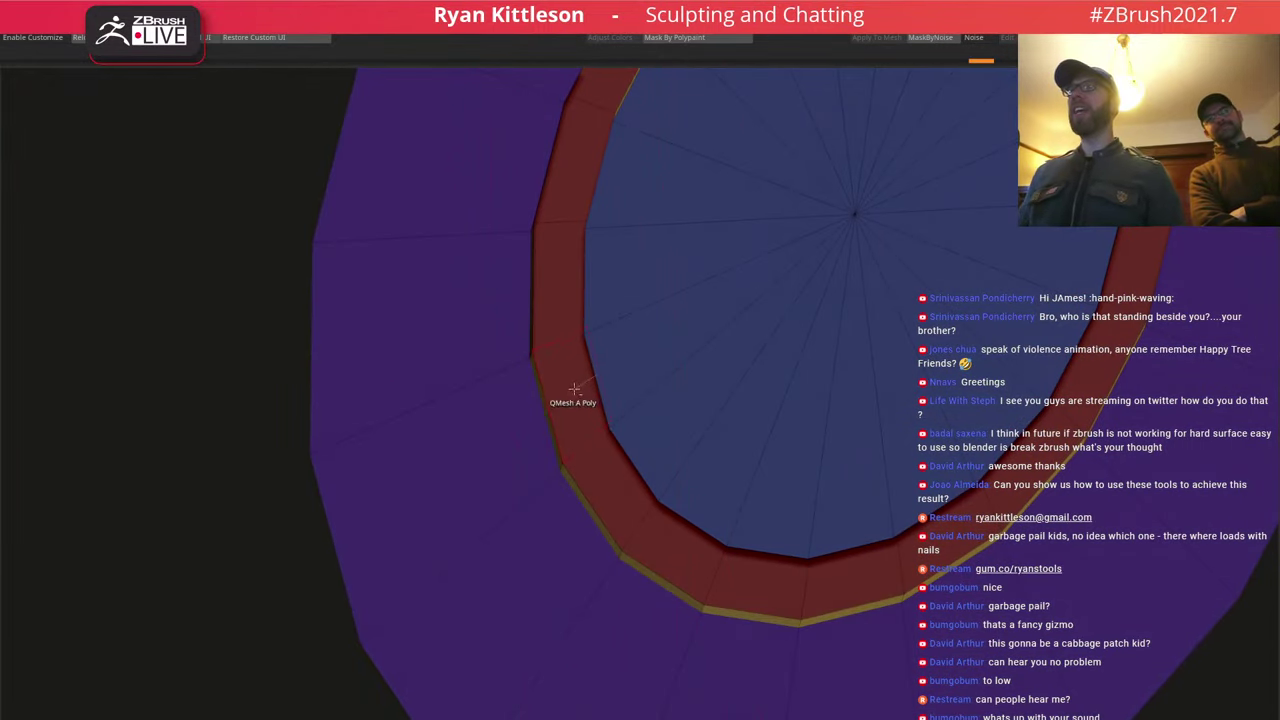
left_click_drag(573, 388, 571, 293, "alt")
right_click_drag(637, 306, 790, 450)
right_click_drag(638, 295, 654, 309, "ctrl")
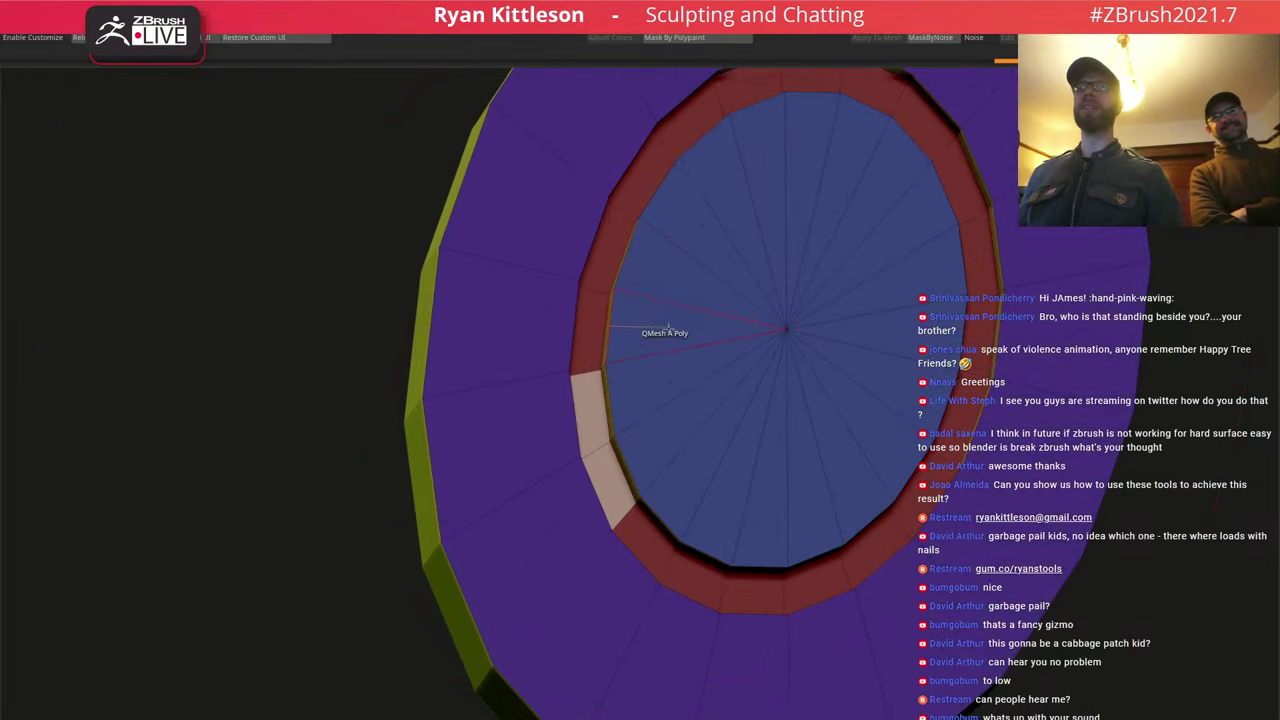
left_click(593, 327, "alt")
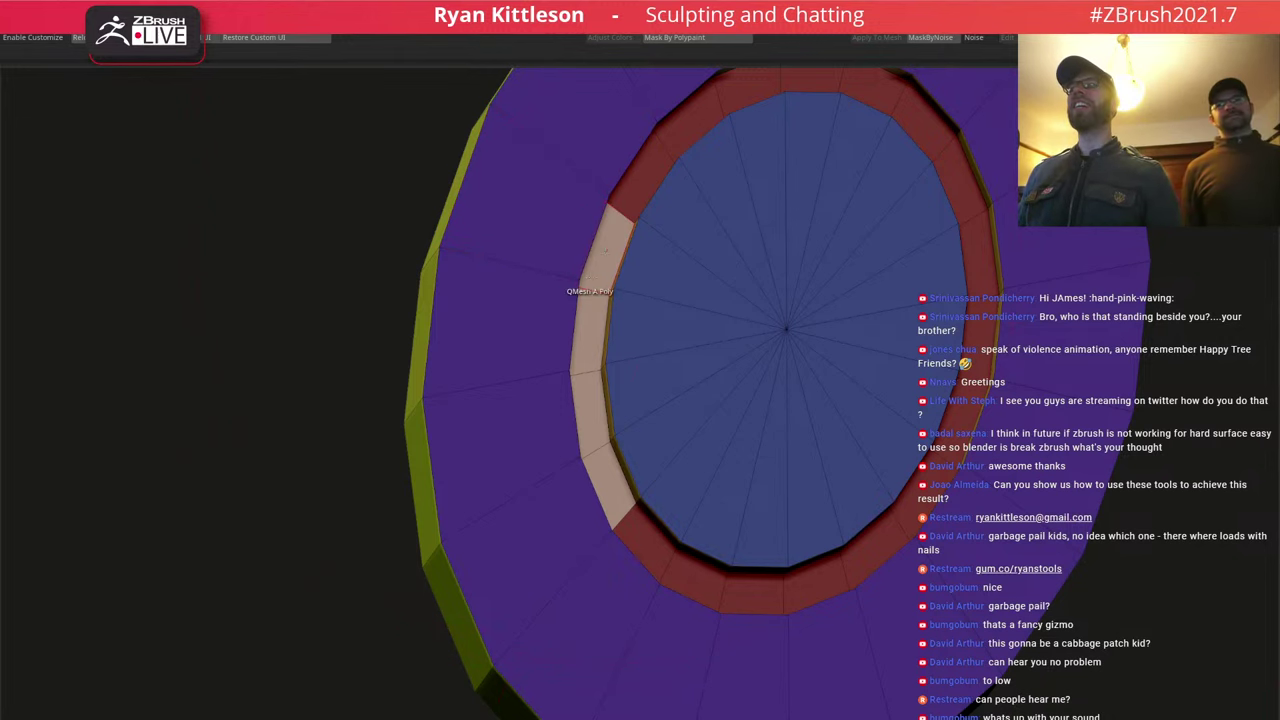
right_click_drag(591, 275, 616, 267)
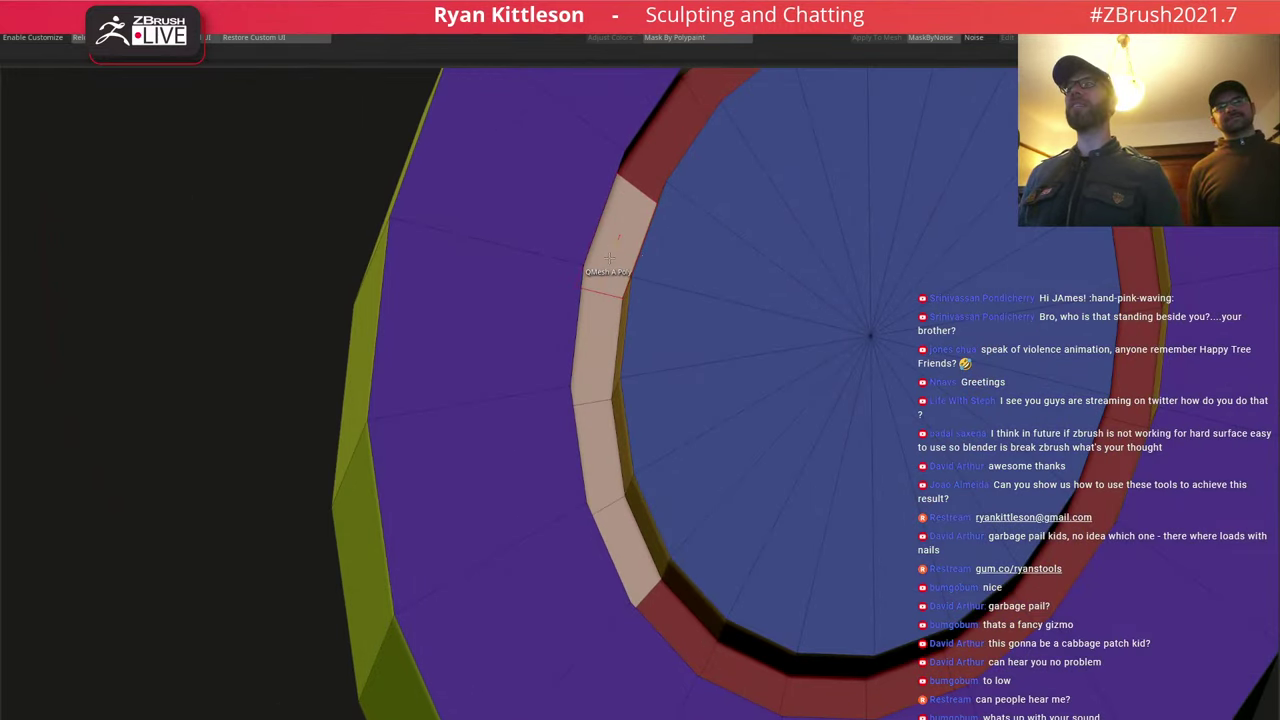
Try raising the four marked groove-floor polygons together with QMesh, inspect them at an angle, and undo the pull.
left_click_drag(608, 264, 617, 242)
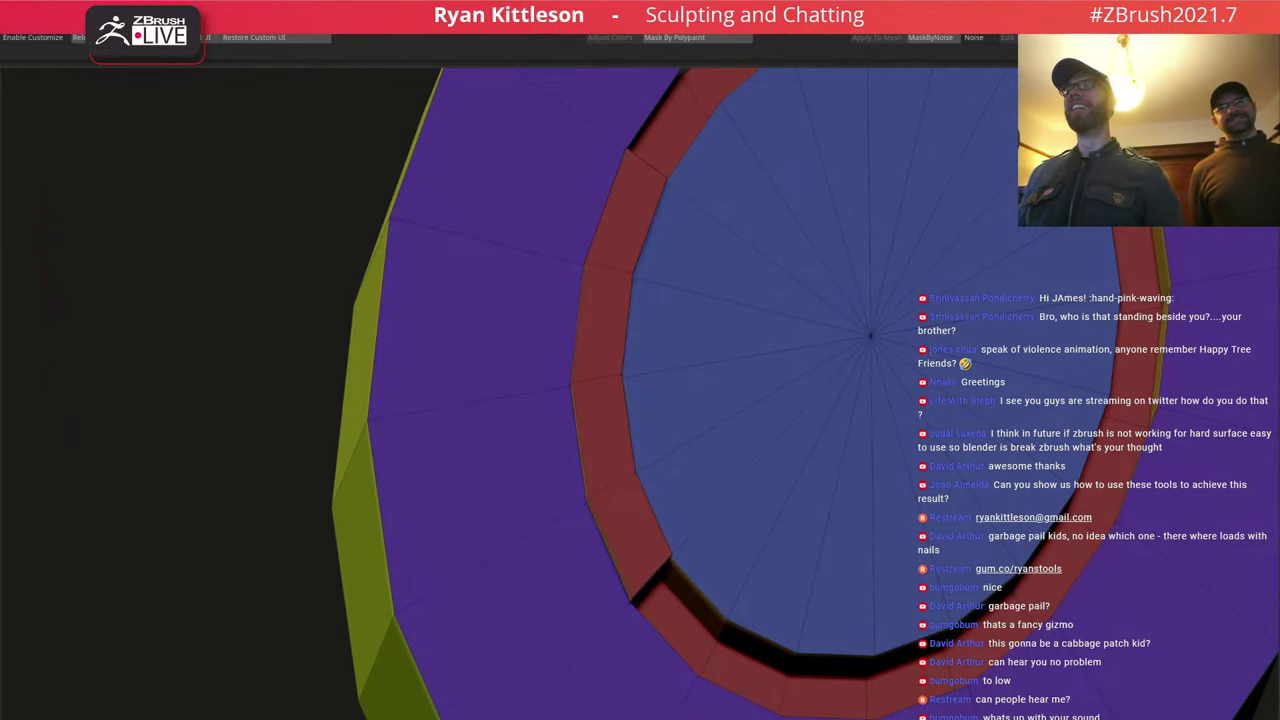
left_click_drag(722, 208, 780, 40)
right_click_drag(537, 343, 506, 309)
key("ctrl+z")
key("ctrl+z")
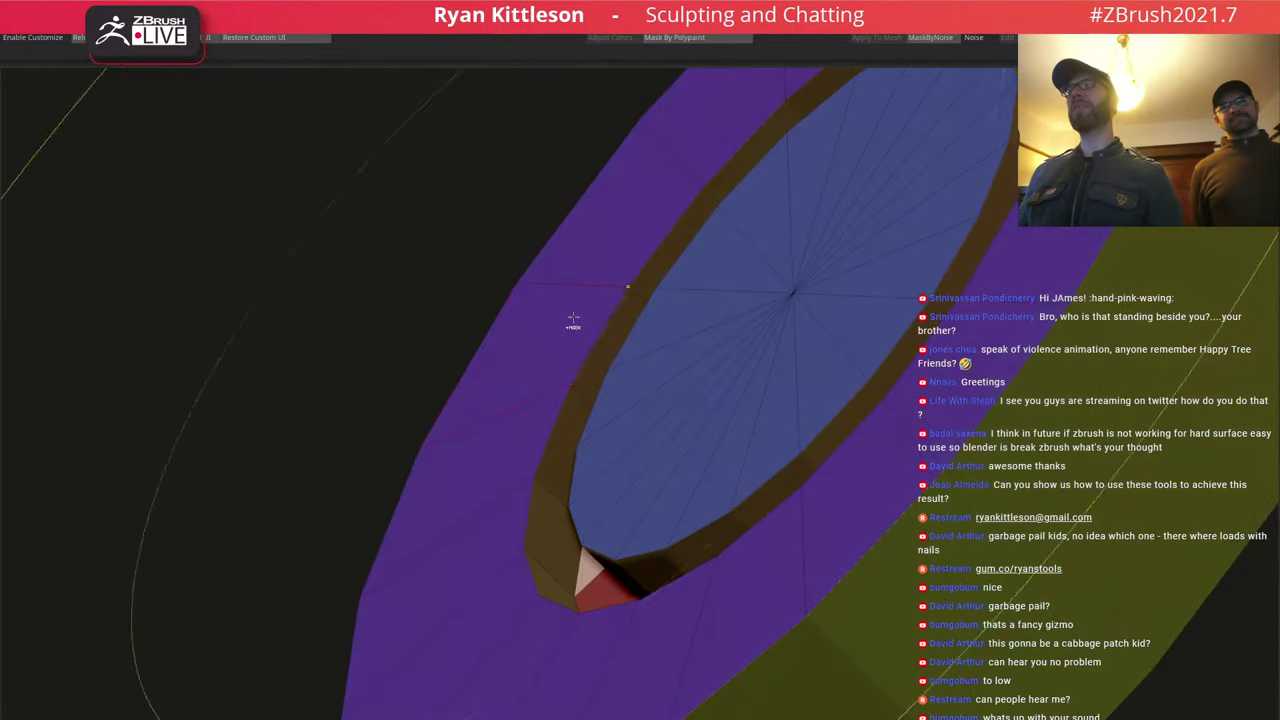
Repeat the QMesh pull on the marked groove-floor polygons, check the polygon action settings, and undo the trial results.
right_click_drag(588, 376, 603, 381)
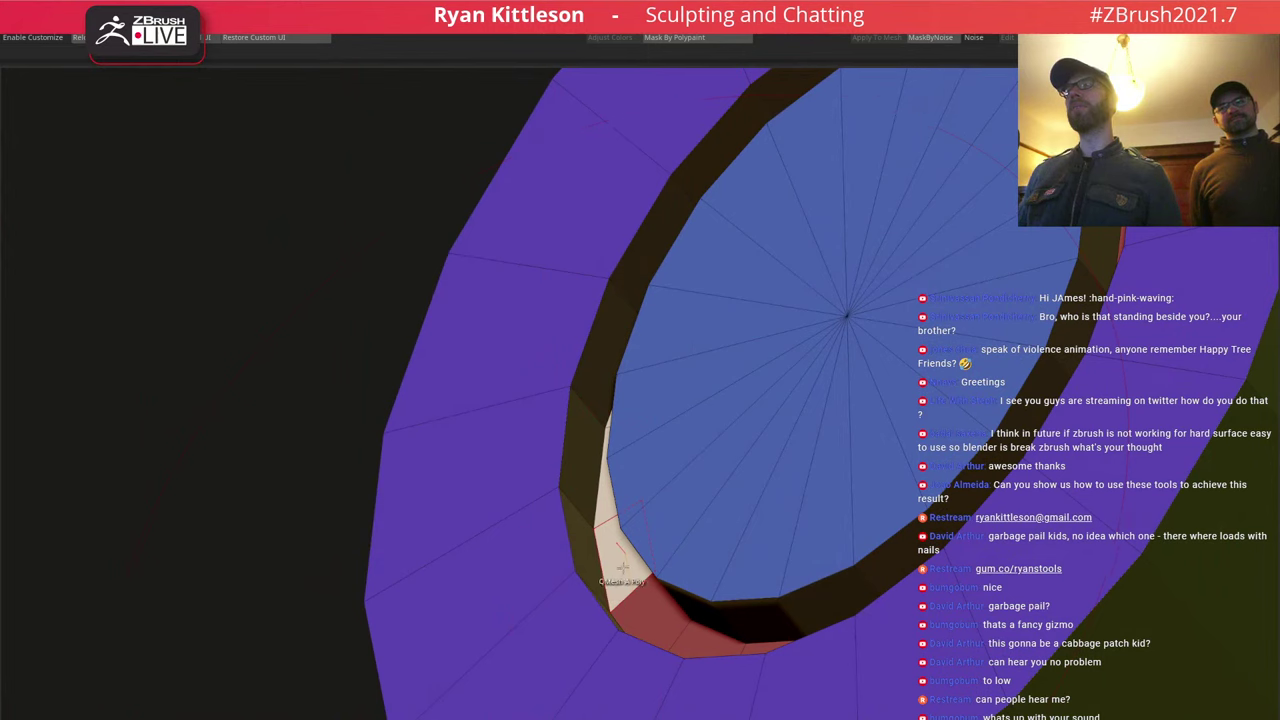
left_click_drag(622, 567, 566, 469)
key("ctrl+z")
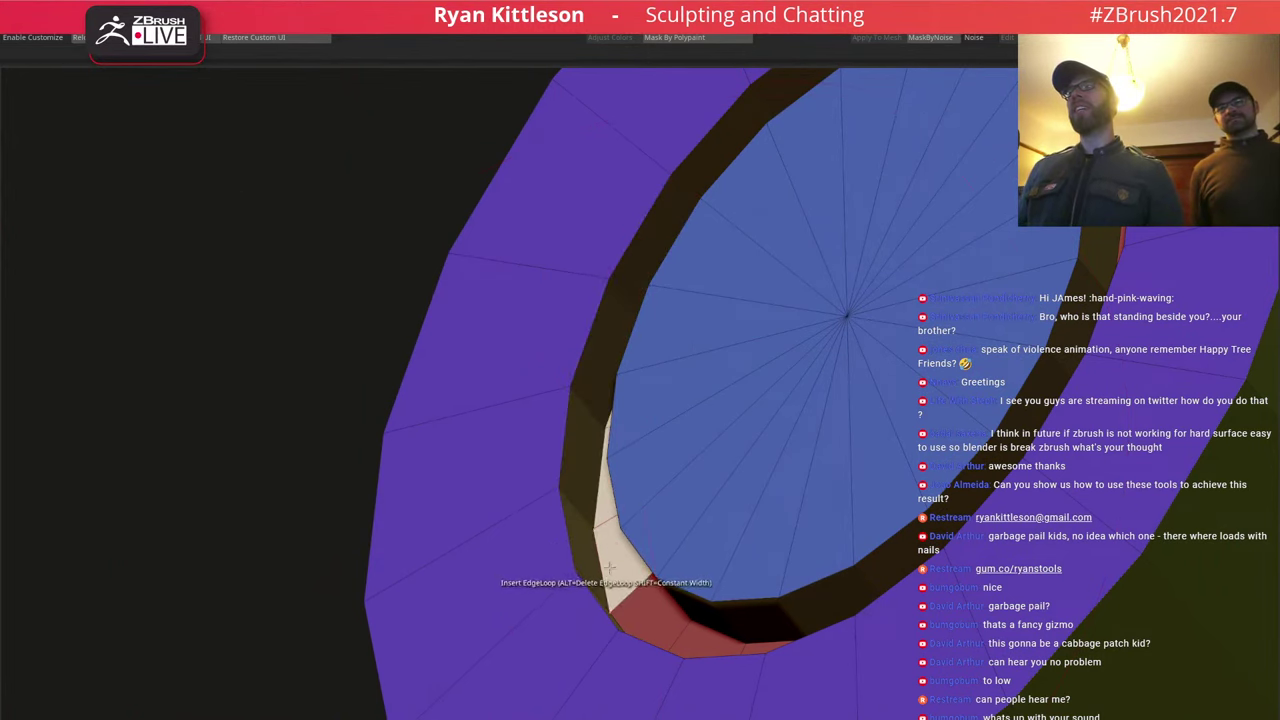
key("space")
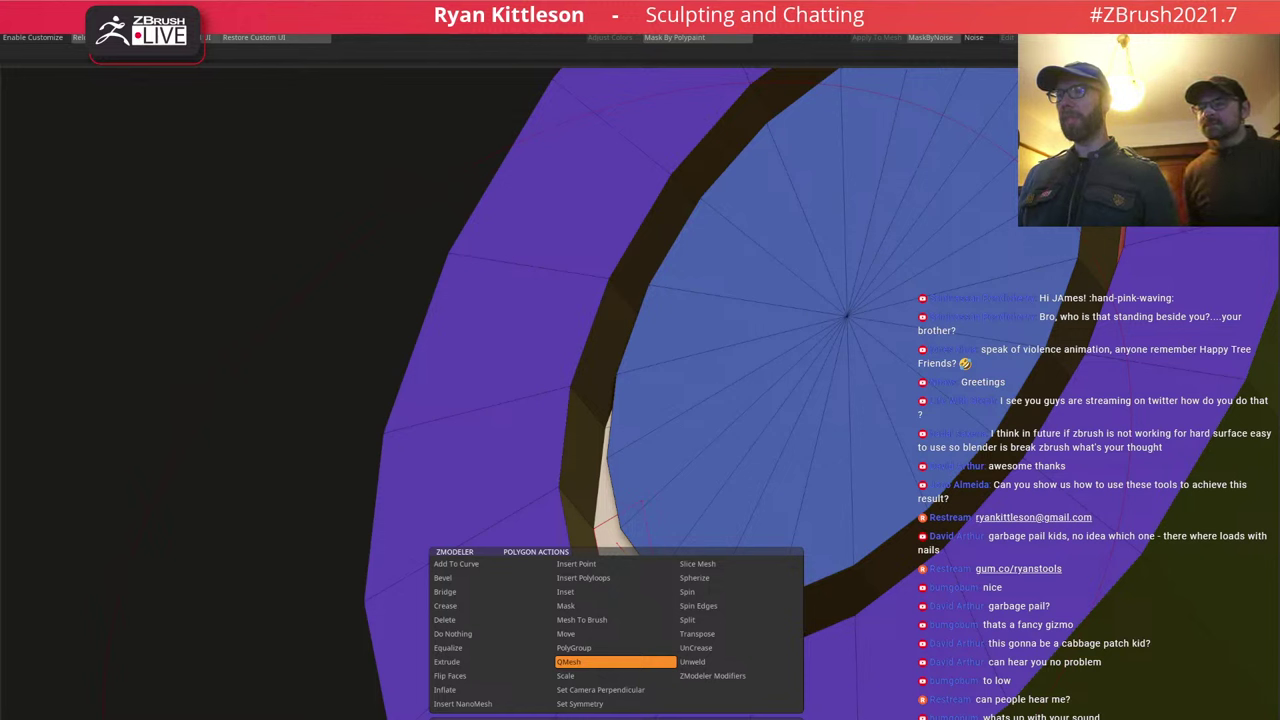
left_click_drag(602, 564, 547, 473)
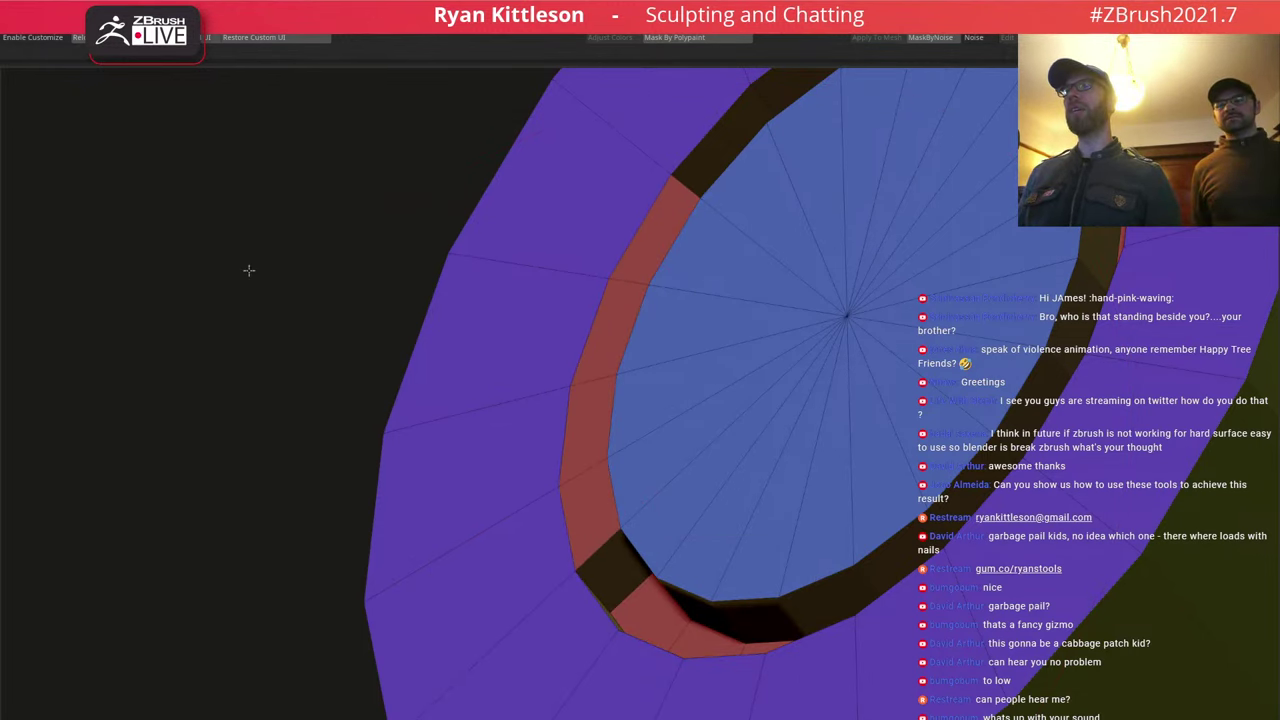
key("ctrl+z")
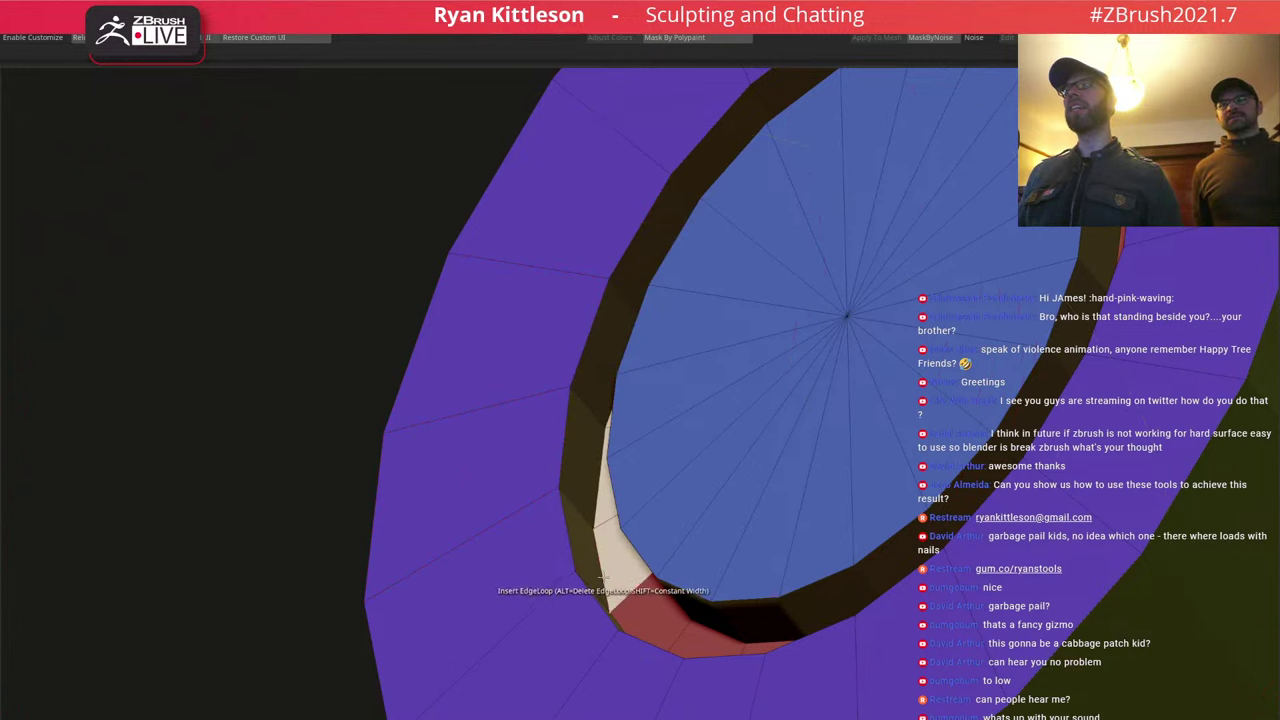
Raise the four marked groove-floor polygons flush with the ear's outer ring and inner disc using QMesh.
left_click_drag(603, 576, 340, 336)
left_click_drag(570, 492, 518, 440)
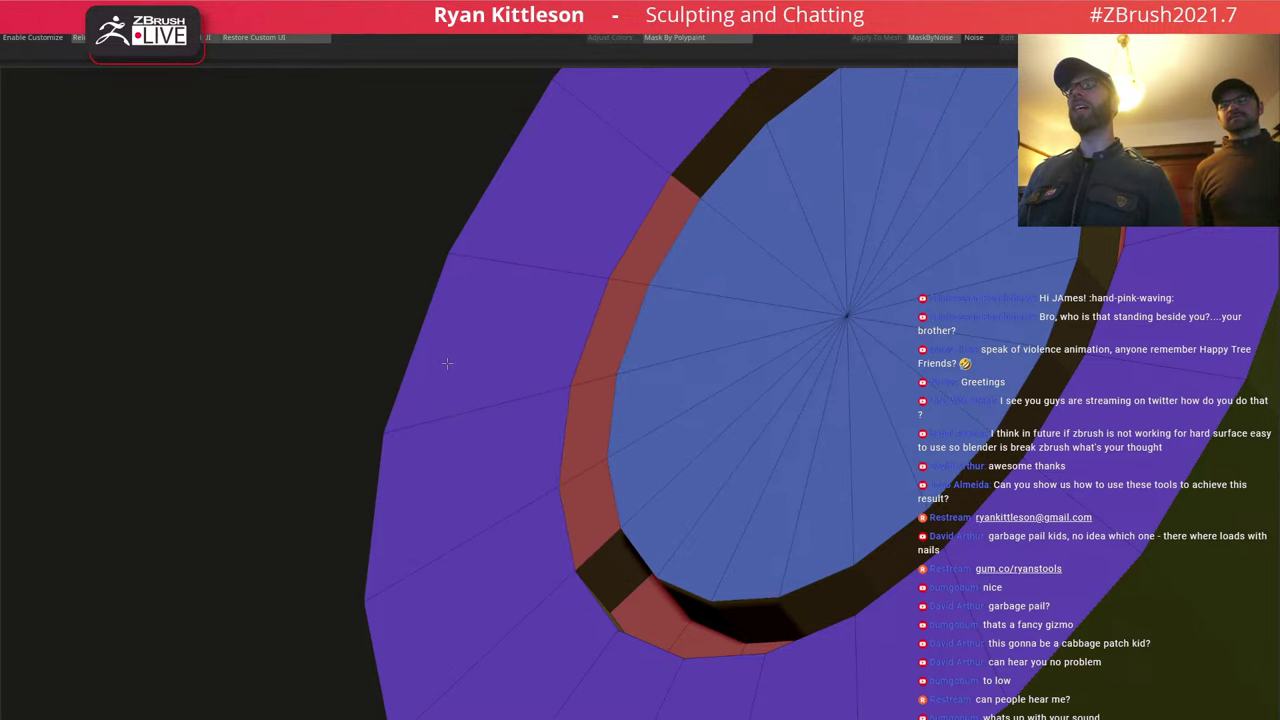
right_click_drag(641, 357, 597, 308)
Check the C-shaped ear groove smoothed without the wireframe, in isolation and on the full head.
key("d")
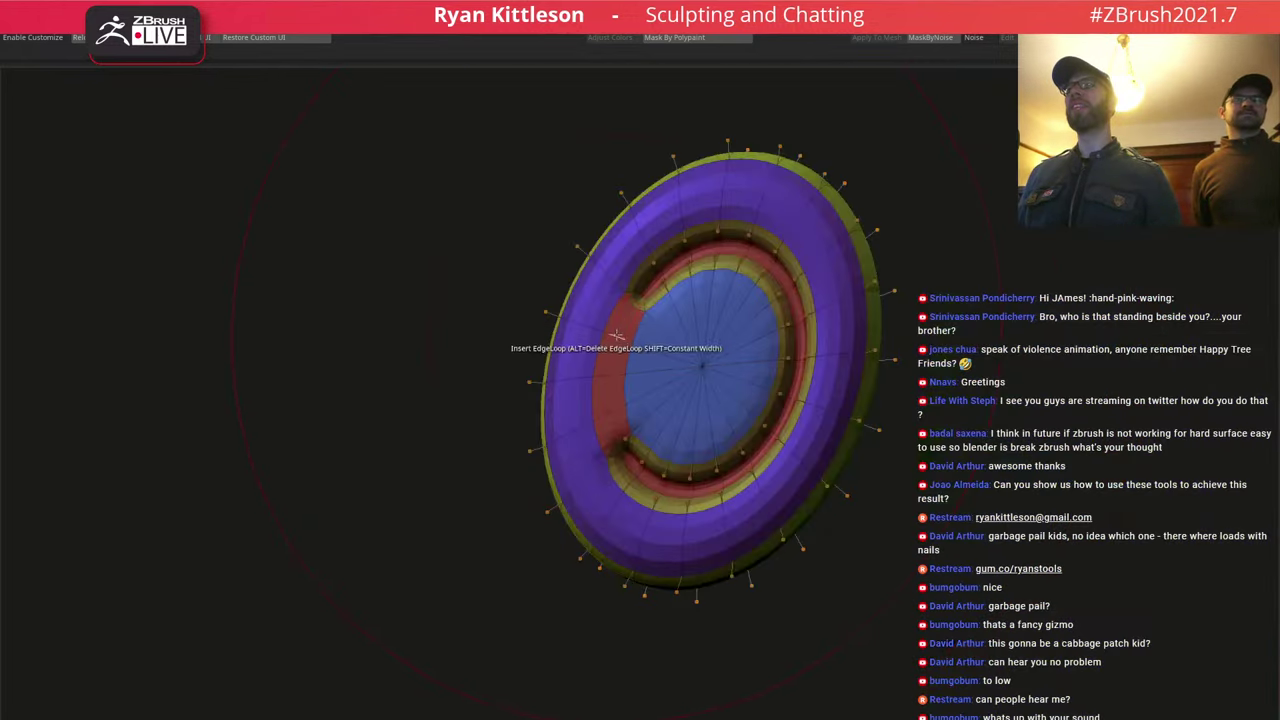
key("shift+f")
right_click_drag(708, 392, 642, 396)
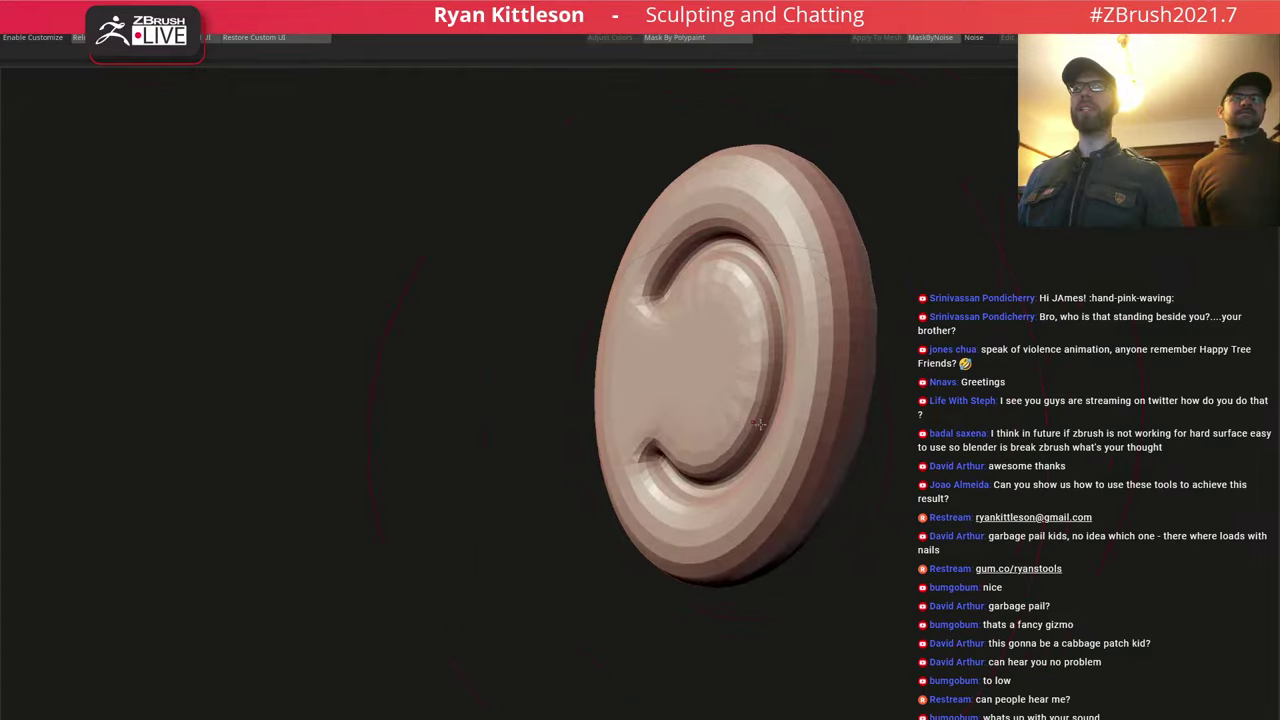
key("alt+s")
right_click_drag(760, 424, 704, 390, "ctrl")
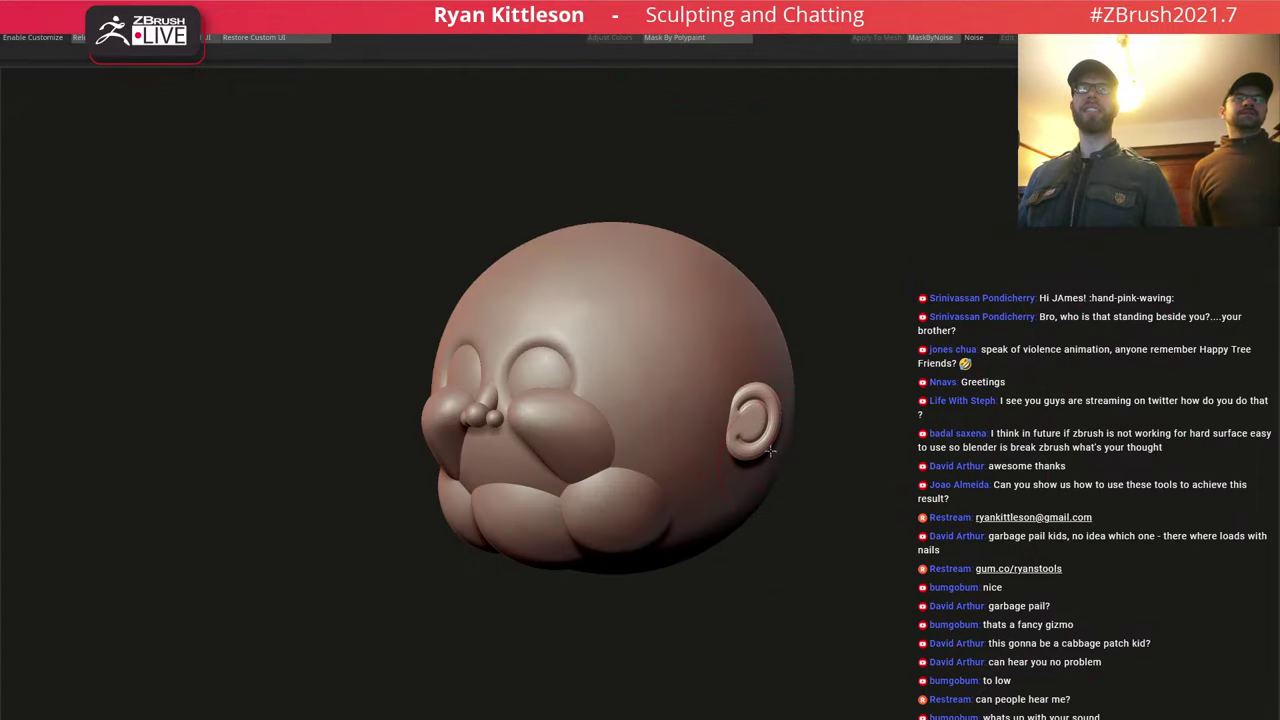
Nudge the ear slightly against the side of the head with the transform gizmo and resume editing.
right_click_drag(770, 451, 784, 497, "ctrl")
key("w")
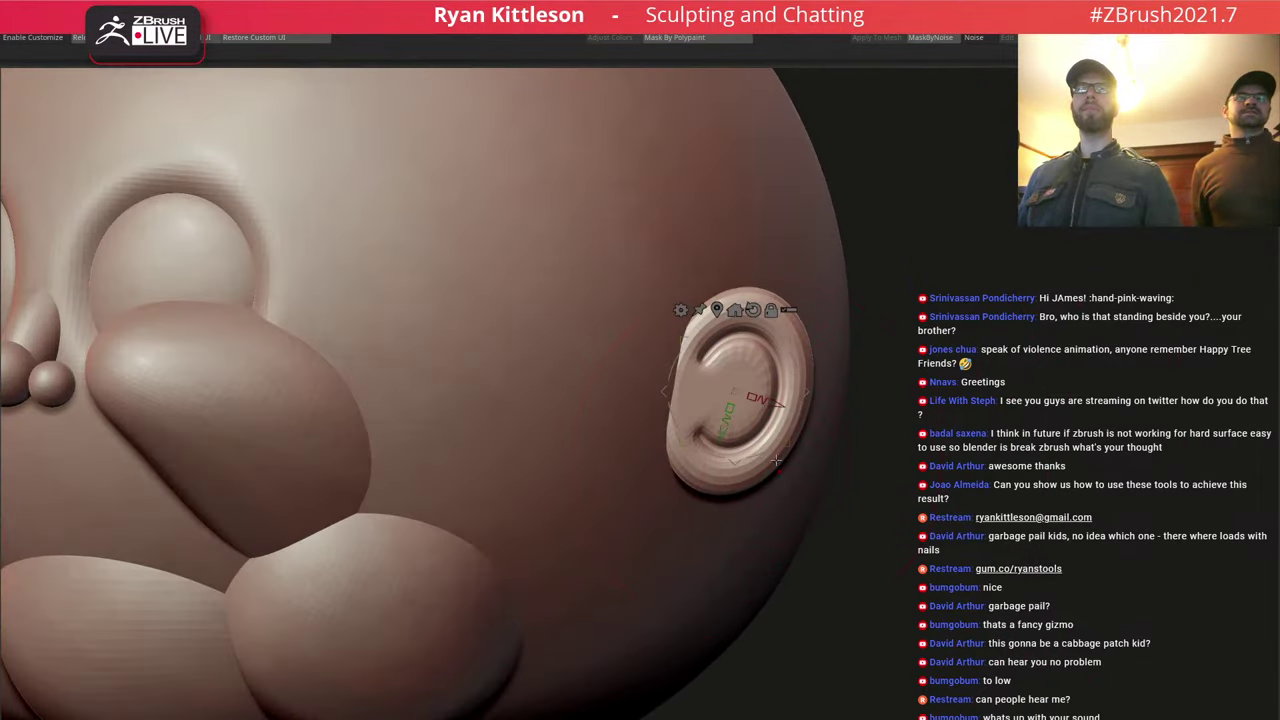
mouse_move(779, 405)
left_mouse_down()
mouse_move(767, 401)
mouse_move(770, 447)
mouse_move(776, 407)
left_mouse_up()
key("q")
key("f")
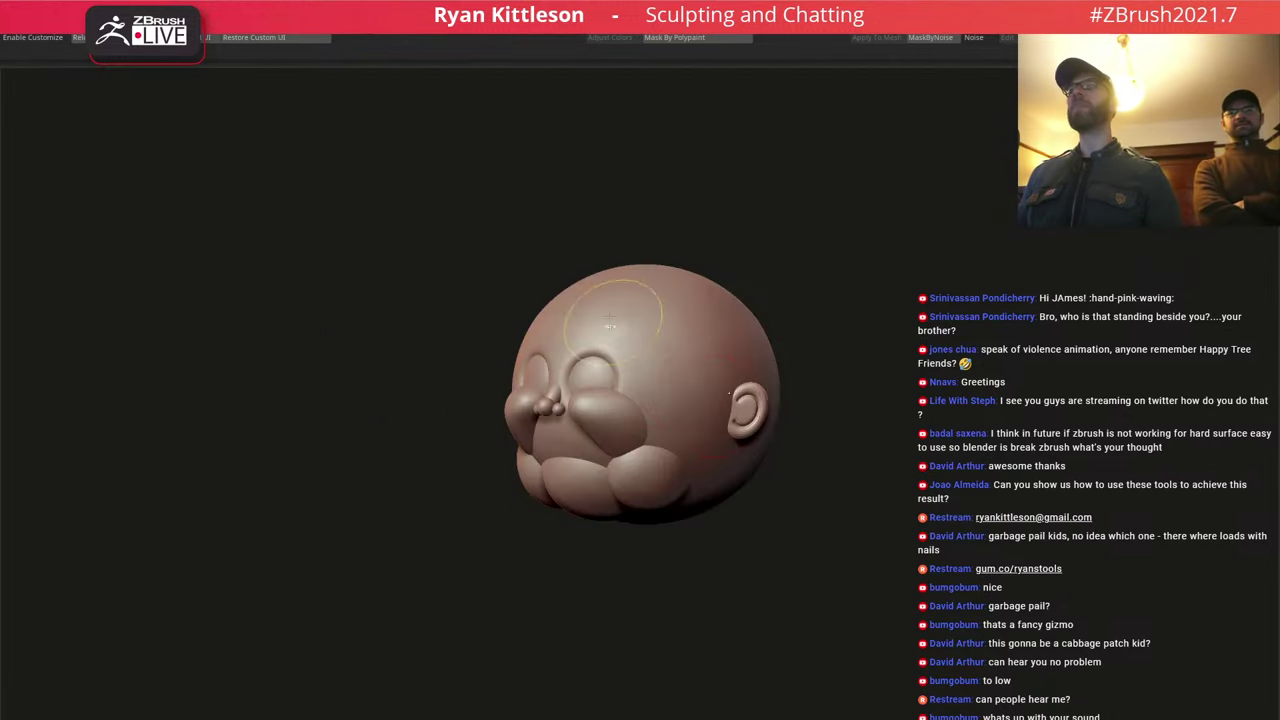
Isolate the unsmoothed ear and inspect its C-shaped groove with and without the polygroup wireframe.
key("f")
key("shift+f")
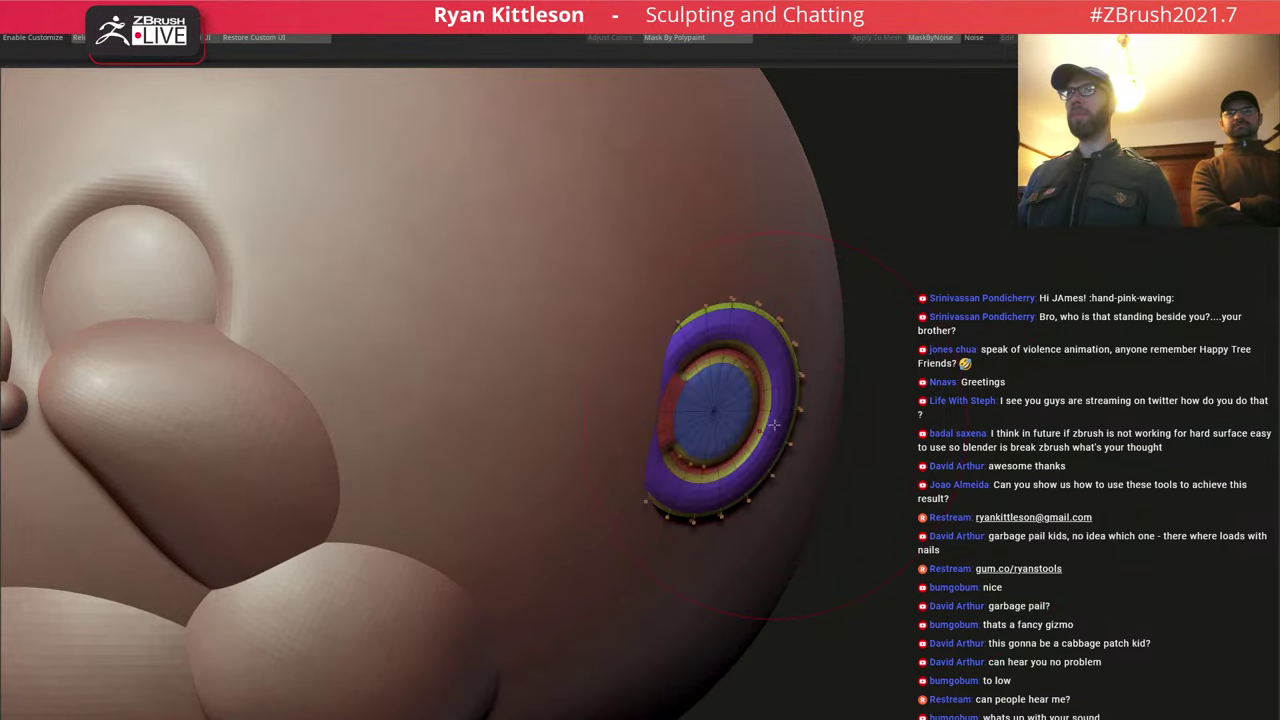
key("alt+shift+s")
right_click_drag(724, 433, 742, 478, "ctrl")
key("shift+f")
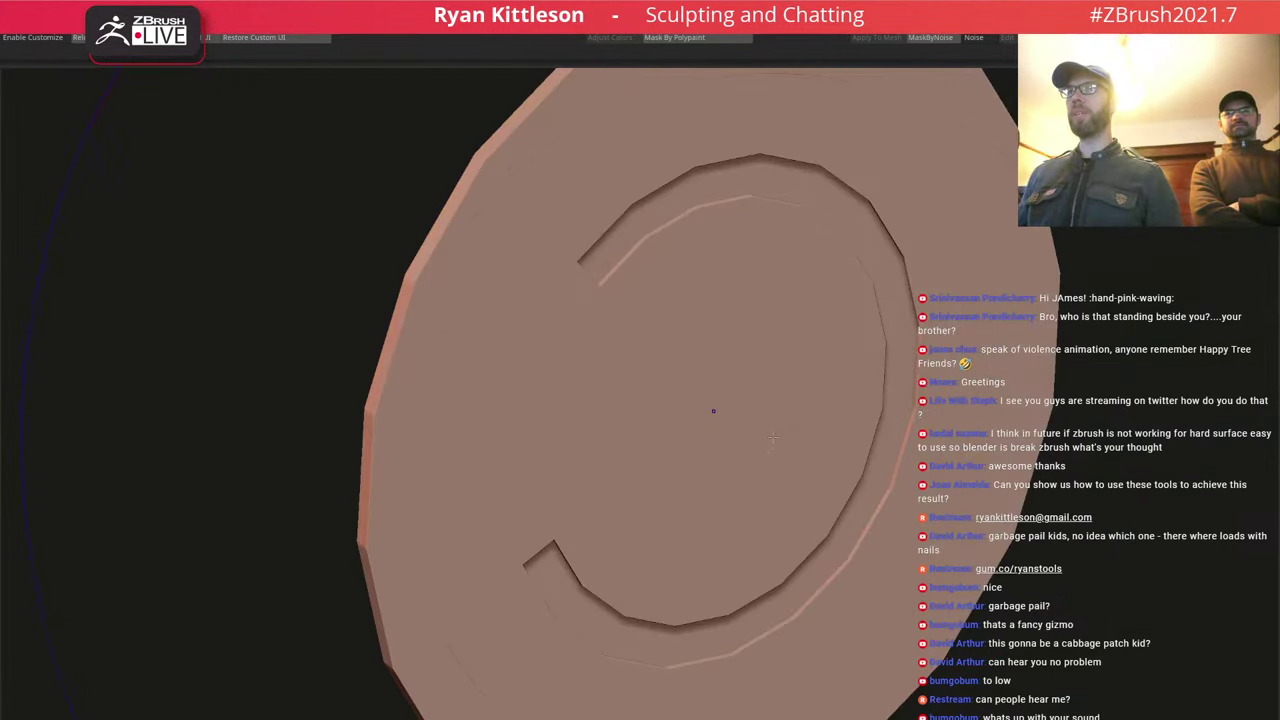
right_click_drag(761, 436, 771, 429)
key("shift+f")
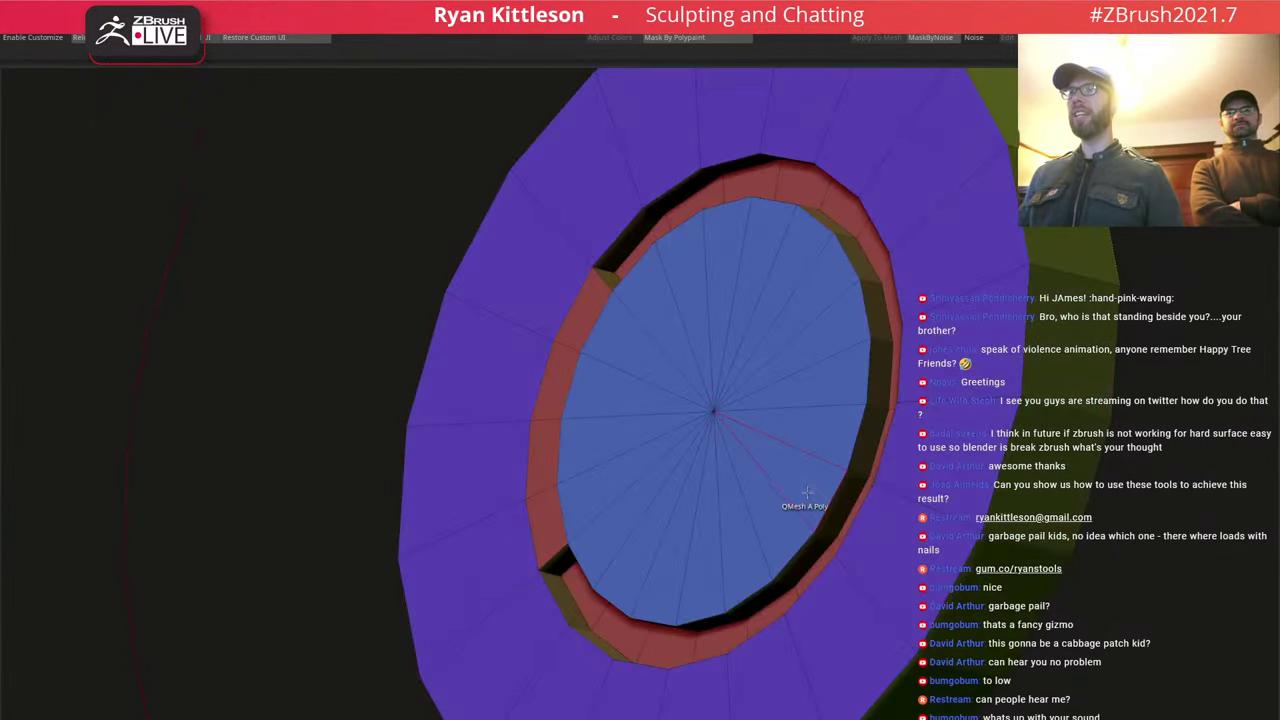
right_click_drag(772, 482, 814, 460)
Preview the isolated ear with smoothing on and the wireframe off, and bring back the full head for review.
key("space")
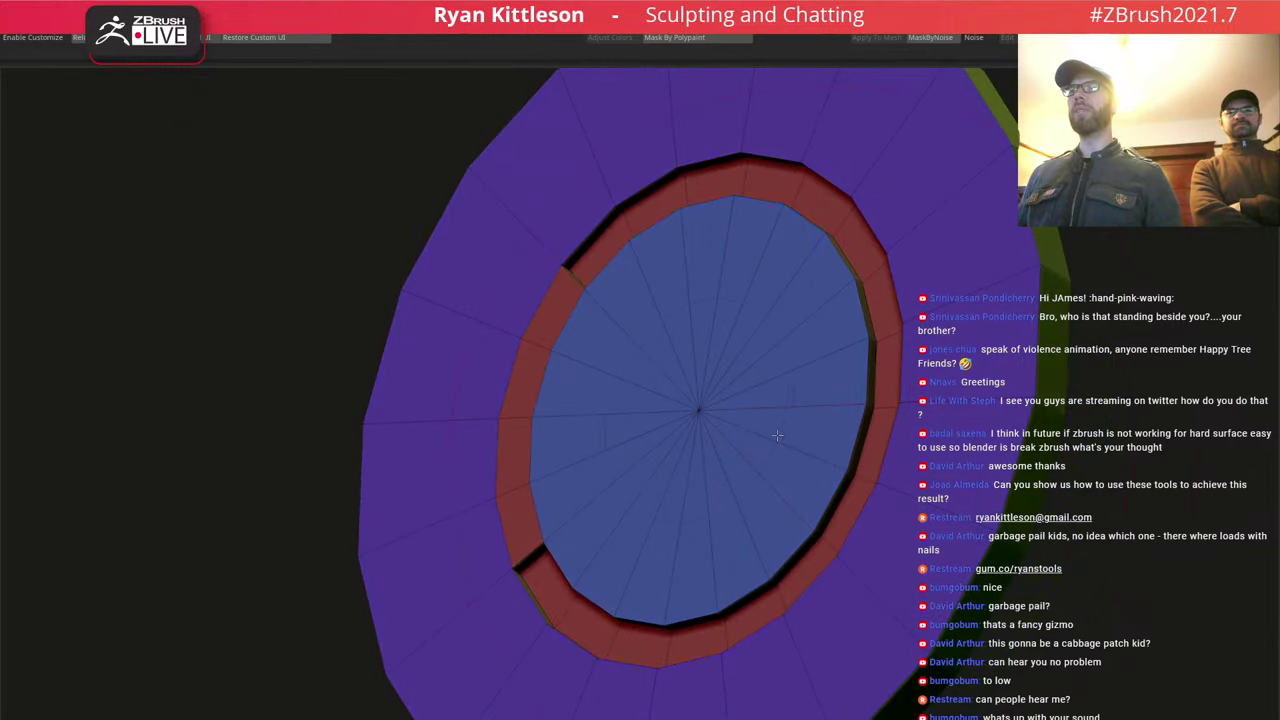
key("d")
key("shift+f")
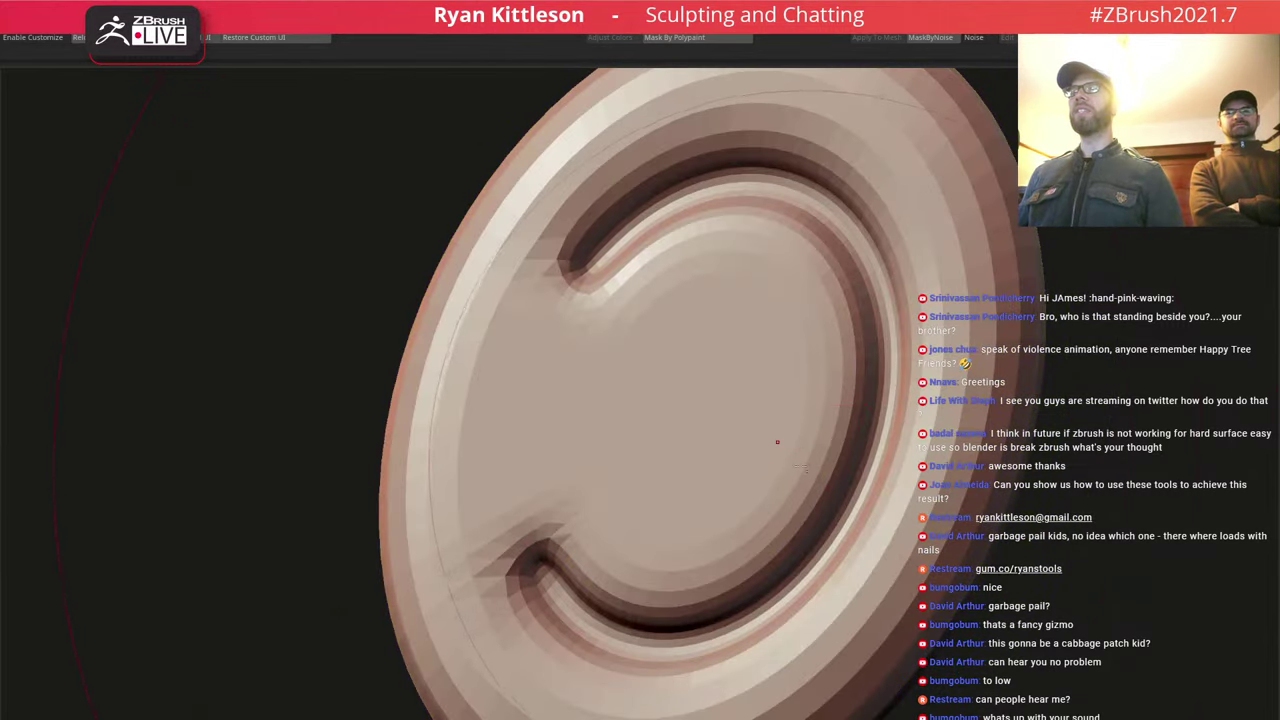
right_click_drag(777, 443, 751, 414, "ctrl")
right_click_drag(834, 488, 790, 462)
key("w")
key("shift+s")
key("q")
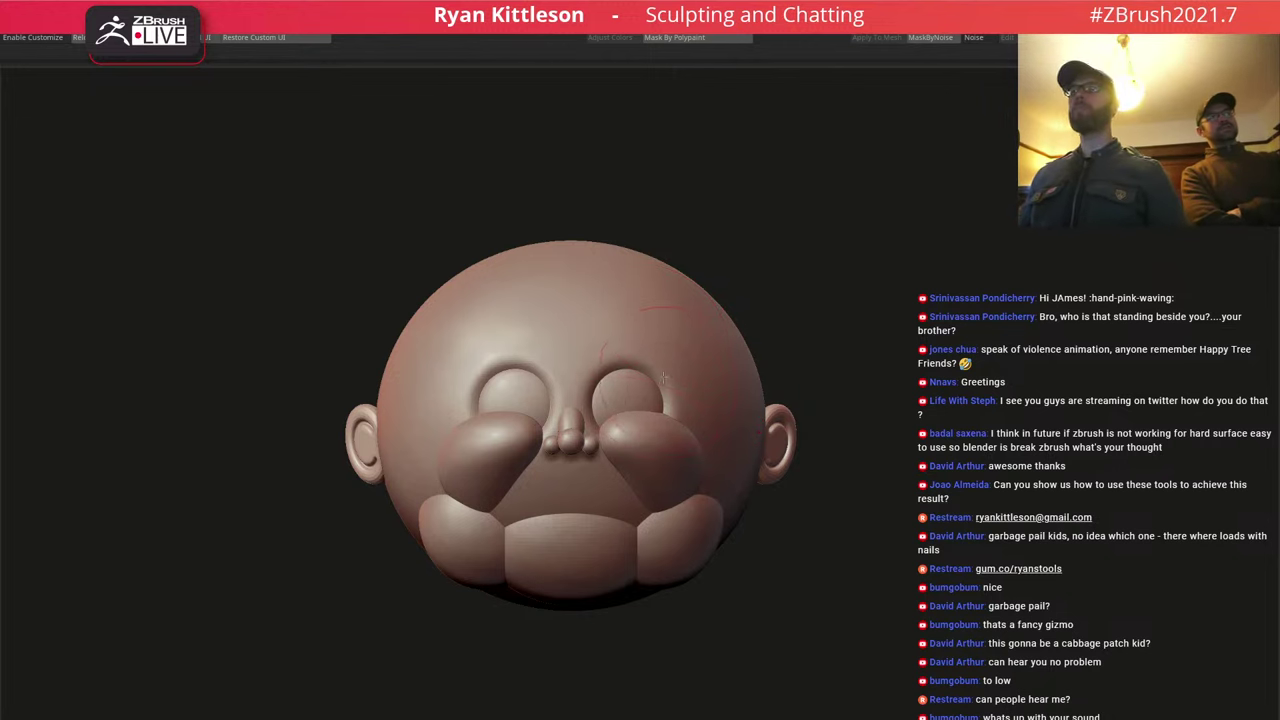
Select the central chin form and lower its upper edge between the two jowls.
left_click(588, 528, "alt")
key("w")
right_click_drag(588, 528, 475, 502)
left_click_drag(644, 478, 645, 499)
right_click_drag(683, 534, 695, 544)
left_click_drag(690, 523, 702, 521)
right_click_drag(704, 521, 731, 517)
left_click_drag(639, 510, 641, 531)
Narrow the chin form slightly, nudge its depth against the jaw, and return to sculpting on the head.
right_click_drag(699, 507, 742, 514)
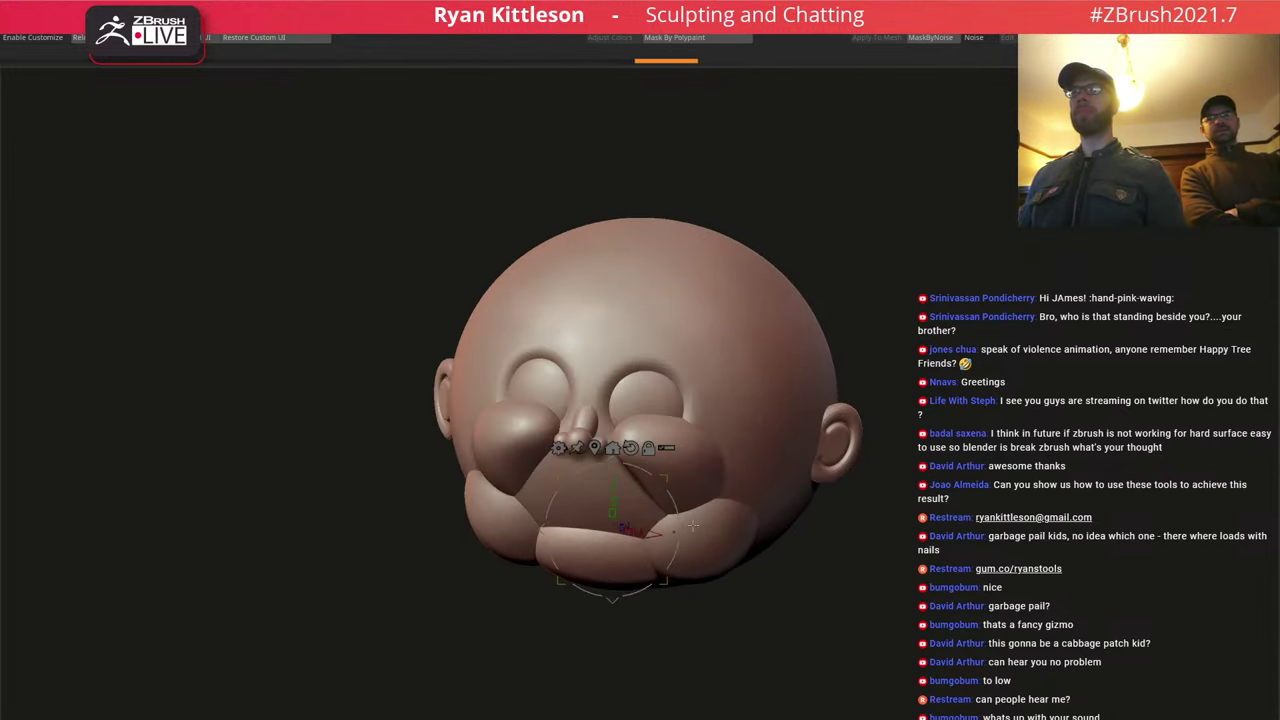
left_click_drag(635, 531, 607, 530)
right_click_drag(682, 520, 644, 510)
left_click_drag(703, 532, 694, 532)
left_click(578, 513, "alt")
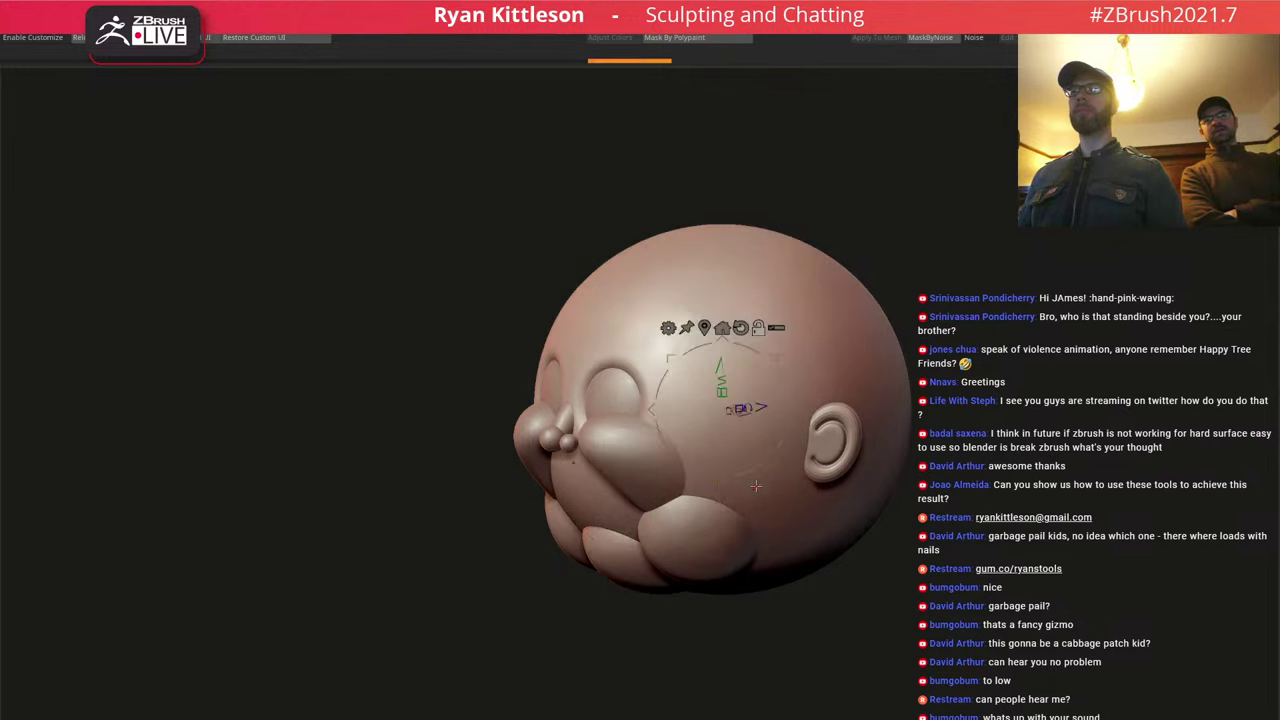
mouse_move(596, 495)
right_mouse_down()
mouse_move(606, 510)
mouse_move(584, 507)
right_mouse_up()
key("q")
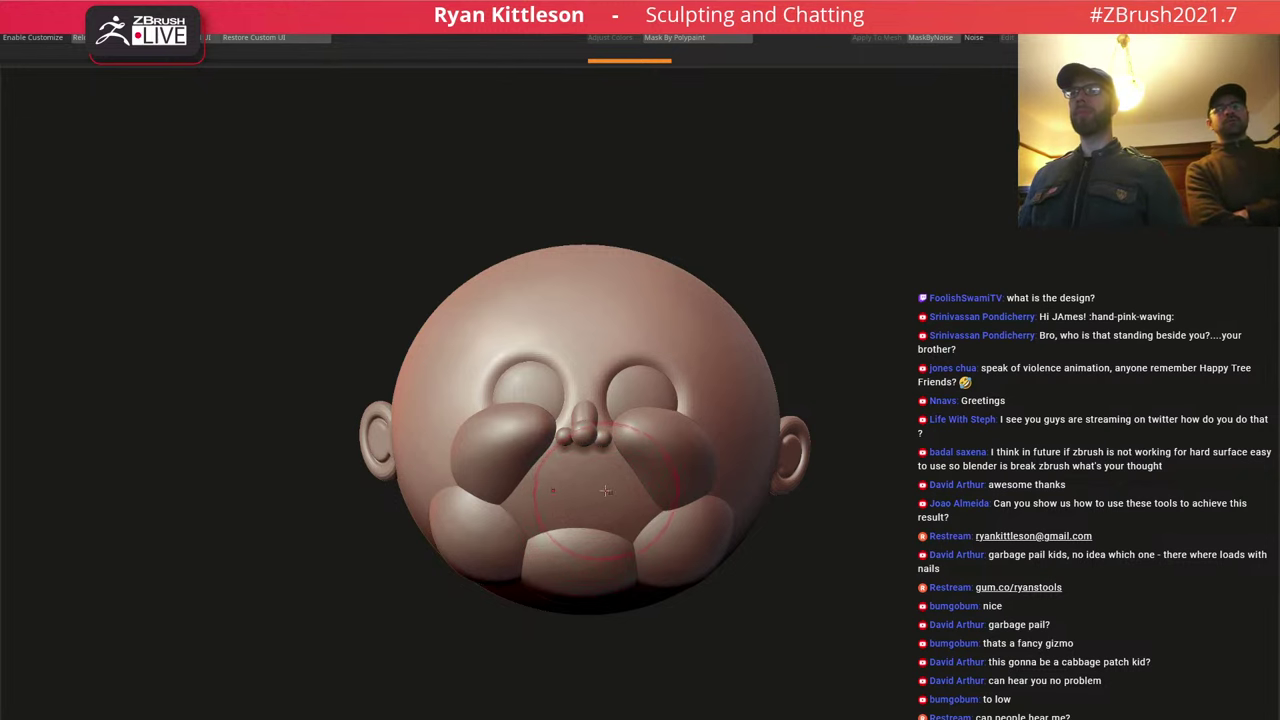
Place a rounded form between the nose and chin that hollows out an open mouth cavity in the head.
right_click_drag(606, 492, 597, 517)
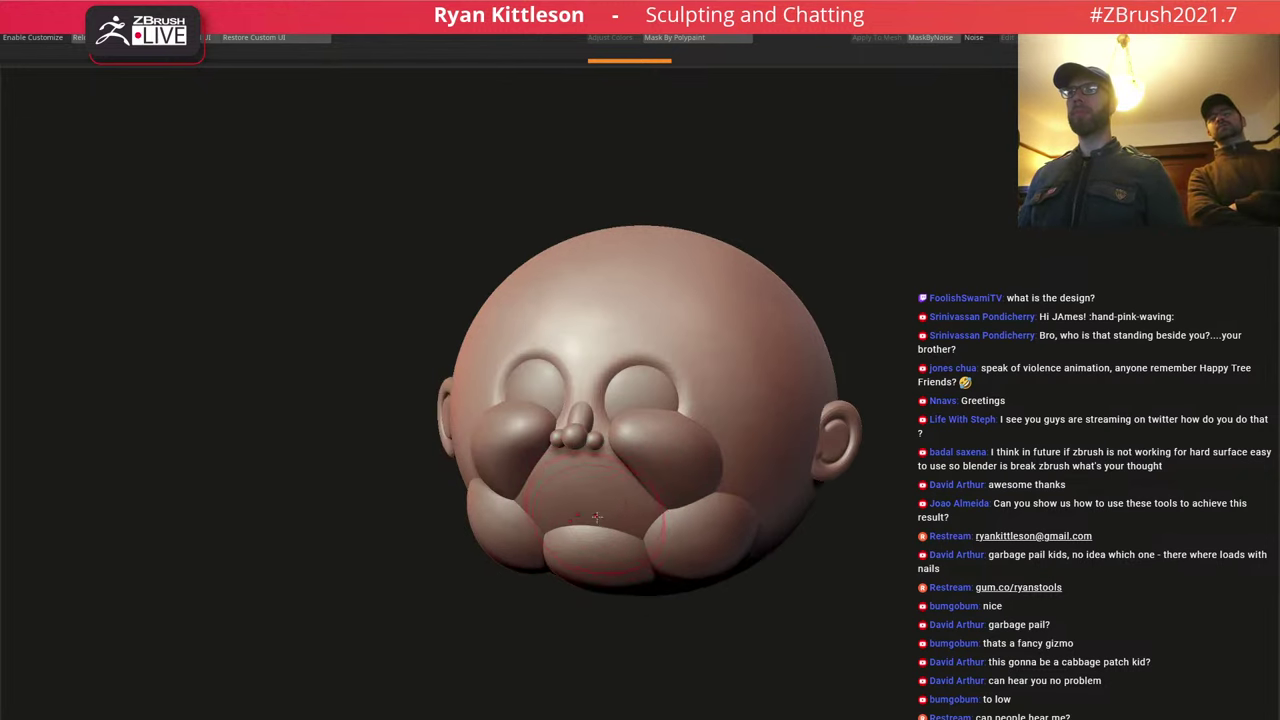
left_click(613, 569, "alt")
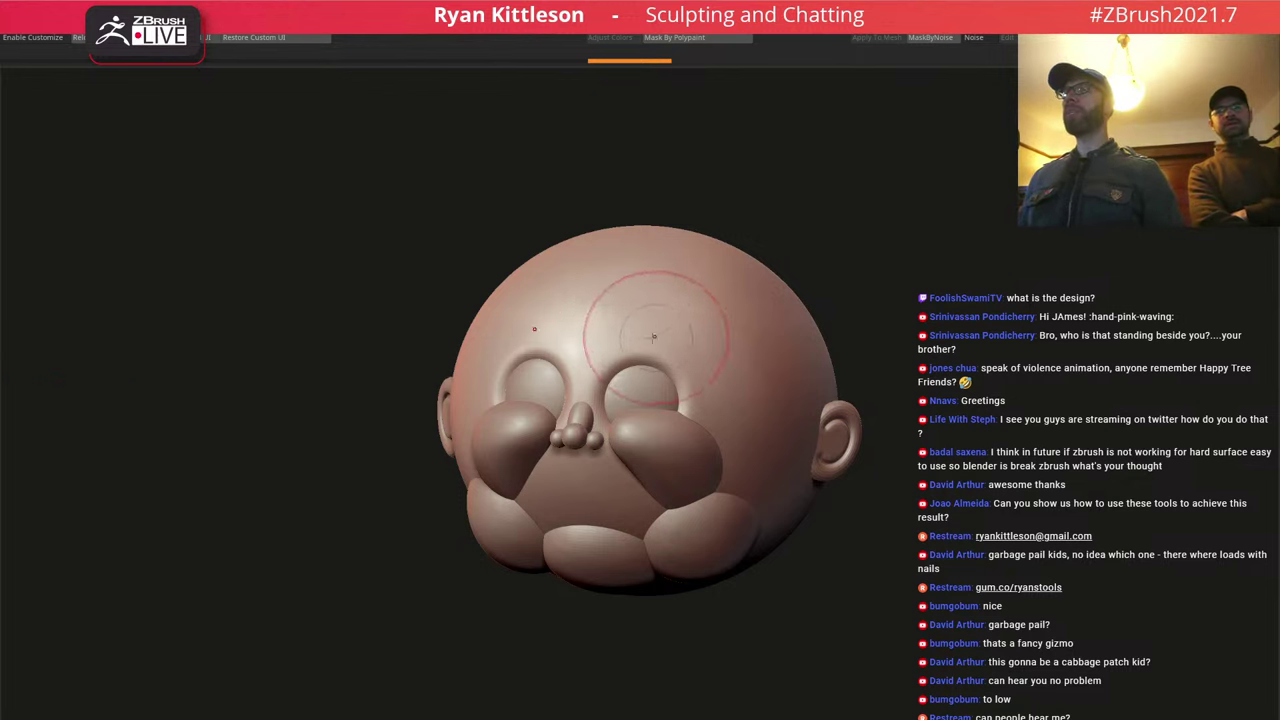
left_click(599, 541, "alt")
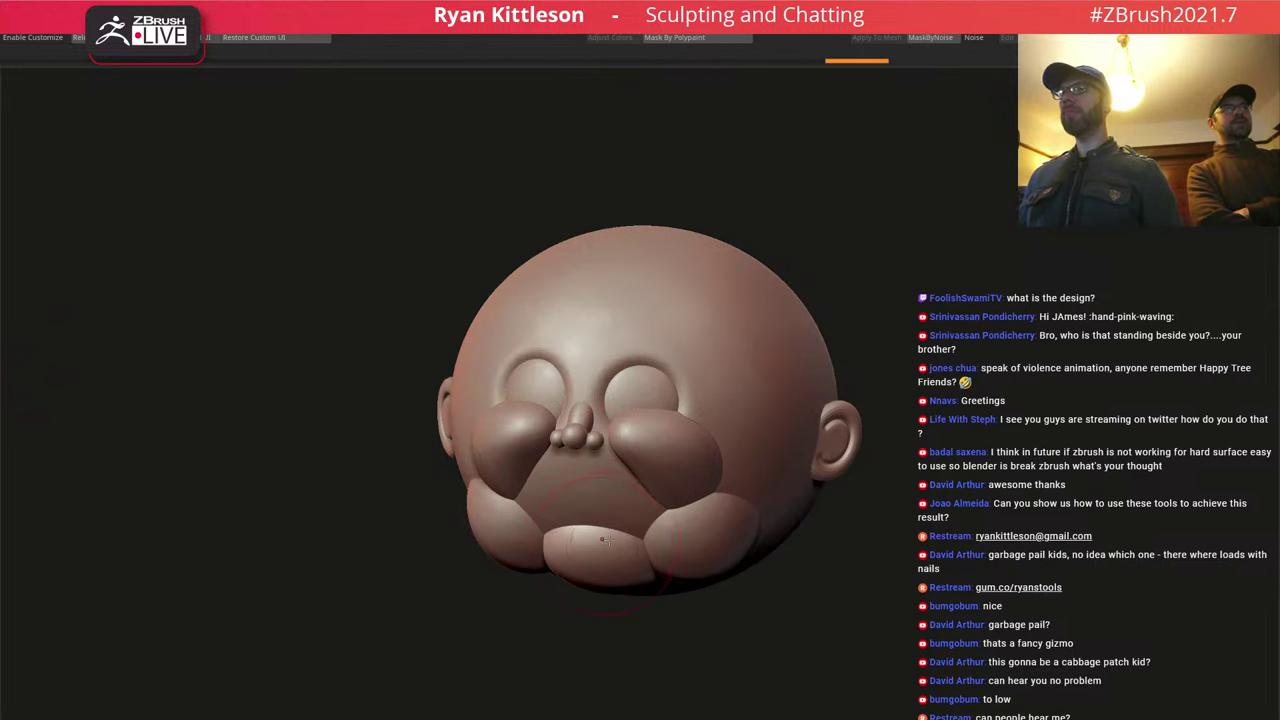
key("w")
right_click_drag(687, 523, 545, 530)
left_click_drag(781, 538, 727, 487)
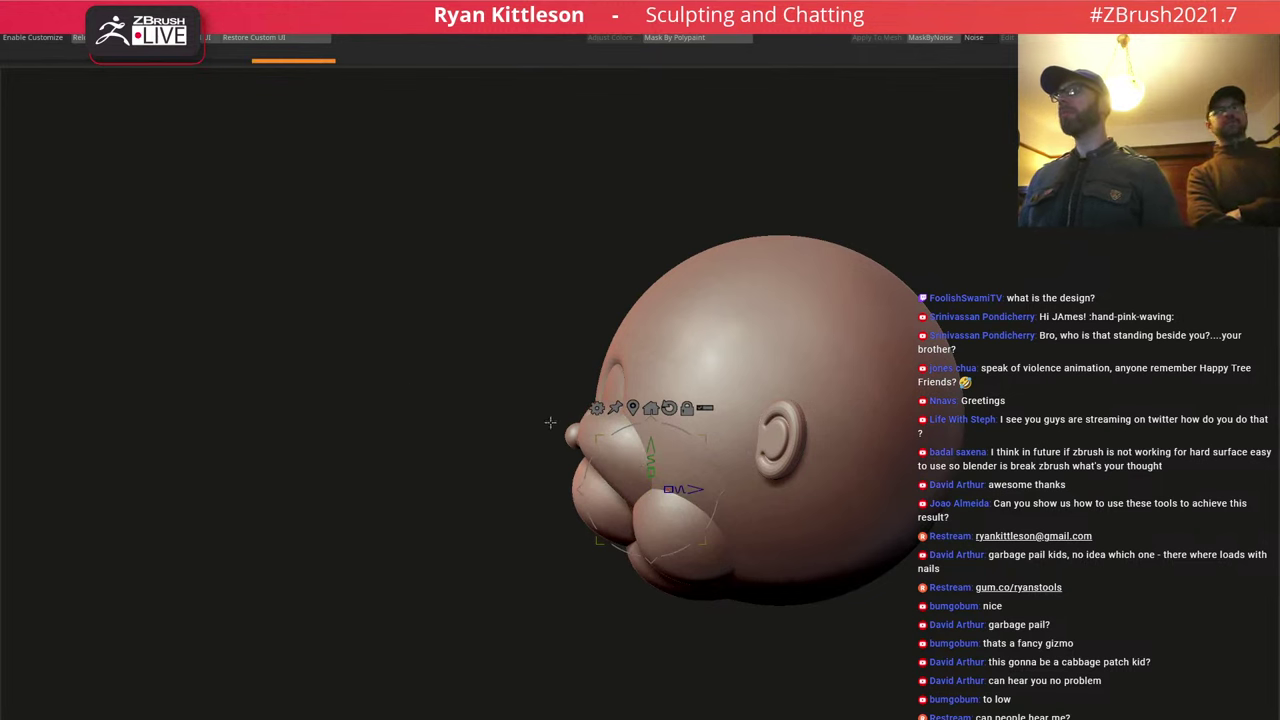
right_click_drag(550, 422, 705, 425)
left_click_drag(240, 605, 275, 645, "ctrl")
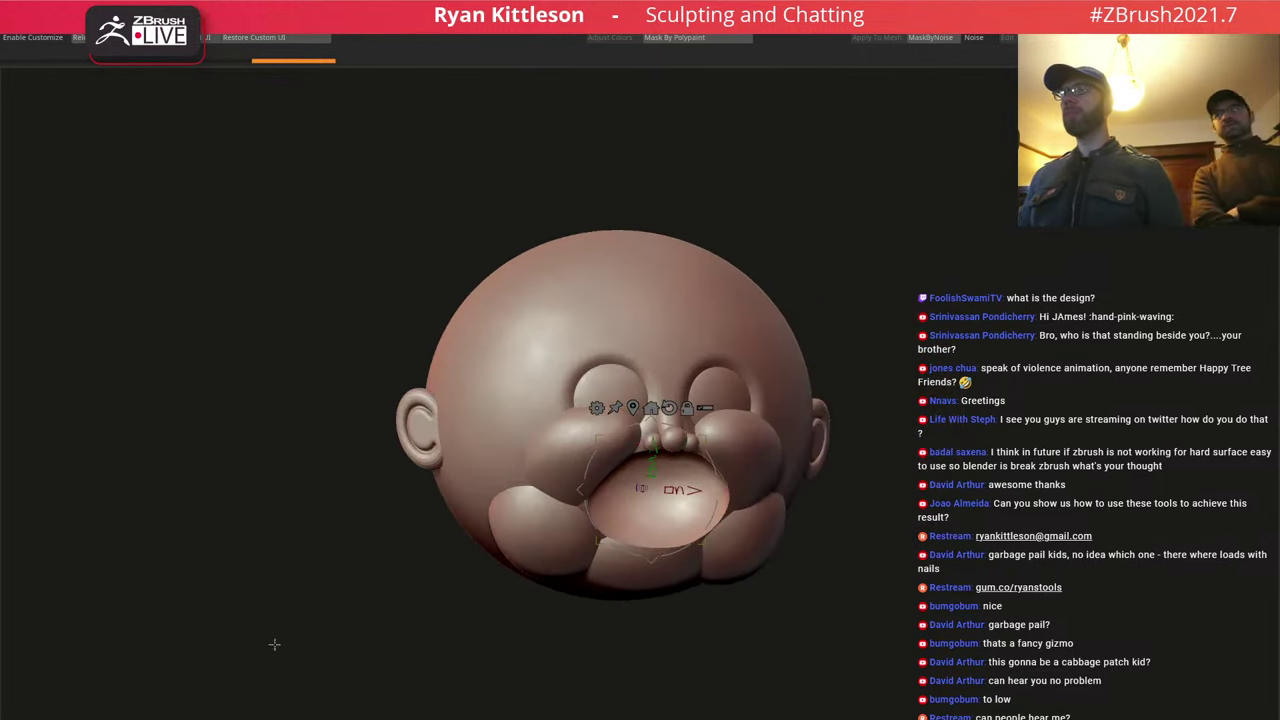
Flatten the mouth cavity vertically into a wide oval opening above the chin.
right_click_drag(655, 438, 703, 449)
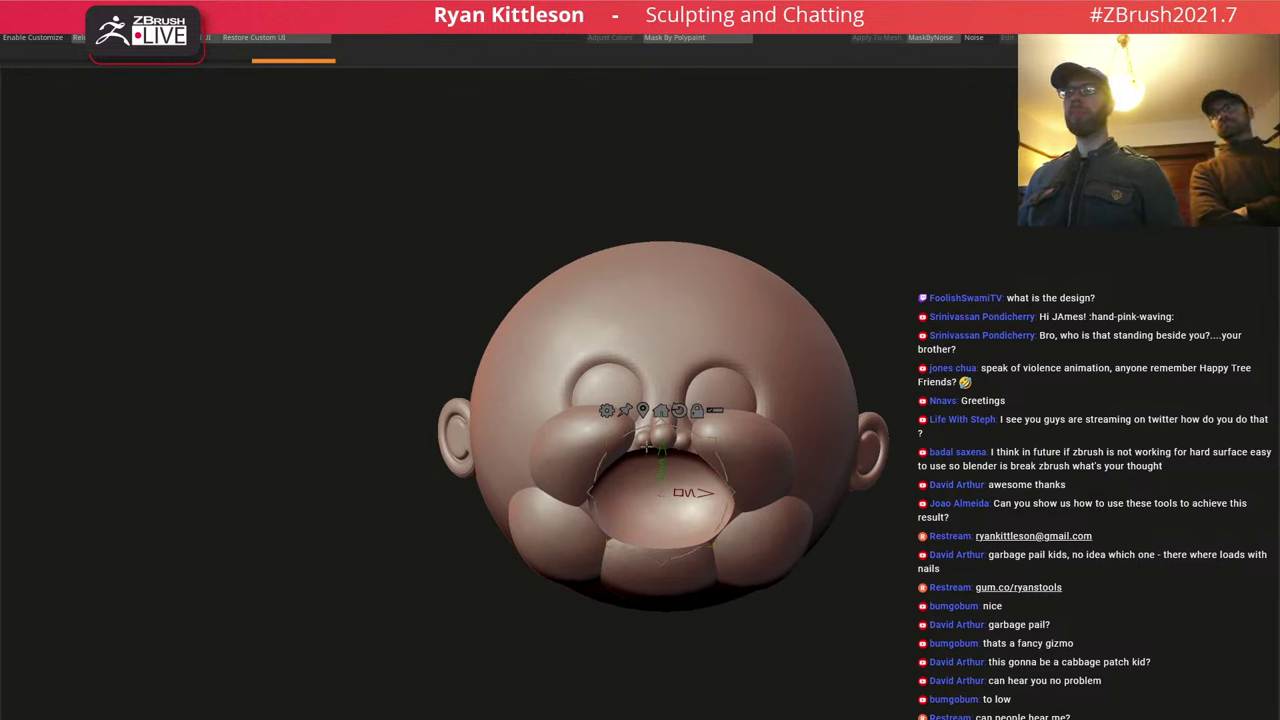
mouse_move(662, 475)
left_mouse_down()
mouse_move(661, 503)
mouse_move(668, 495)
left_mouse_up()
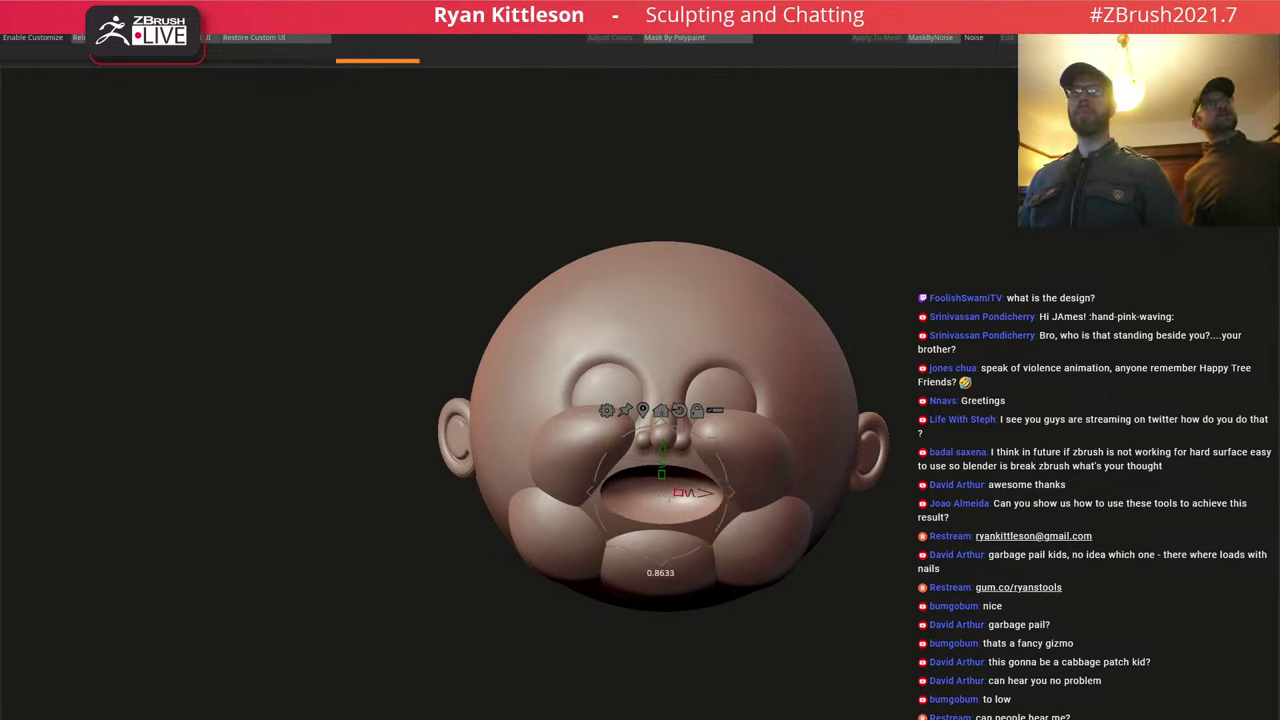
left_click_drag(668, 495, 668, 494)
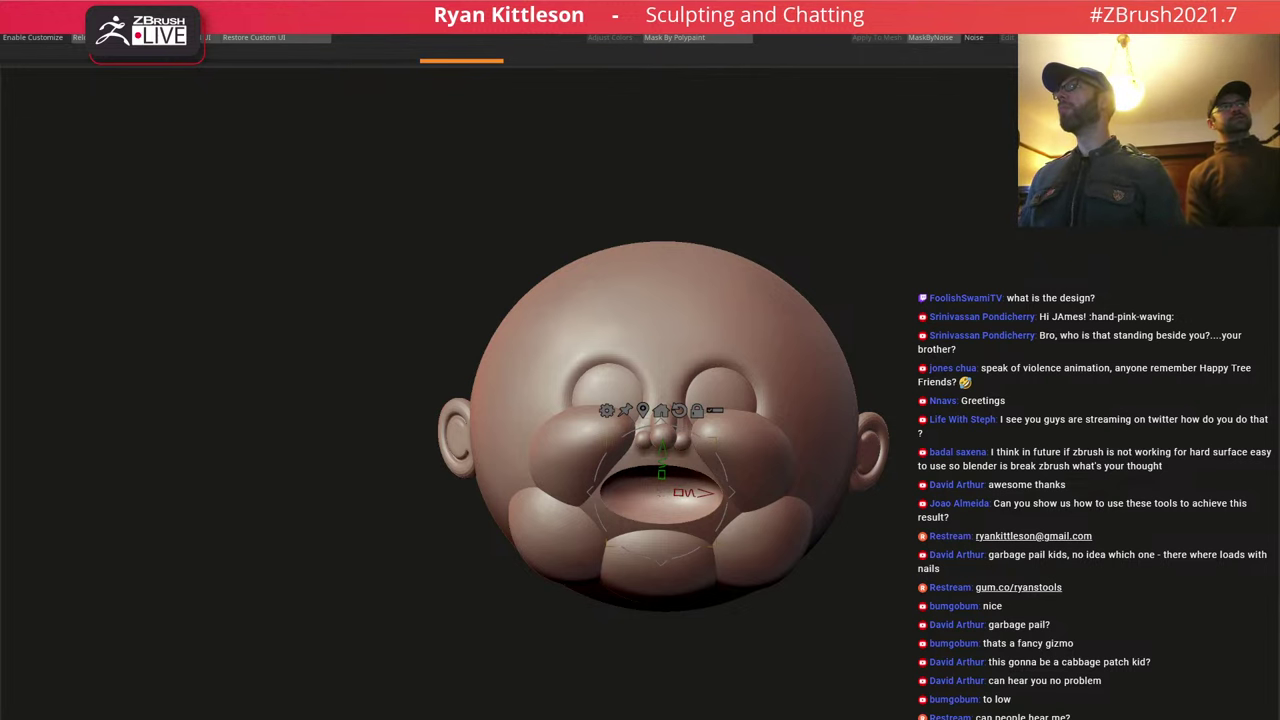
Add a ring for the lips, subdivide it twice and place it inside the mouth opening.
right_click_drag(792, 445, 690, 463)
key("ctrl+d")
key("ctrl+d")
mouse_move(821, 466)
left_mouse_down()
mouse_move(783, 428)
mouse_move(792, 457)
left_mouse_up()
right_click_drag(738, 480, 792, 483, "shift")
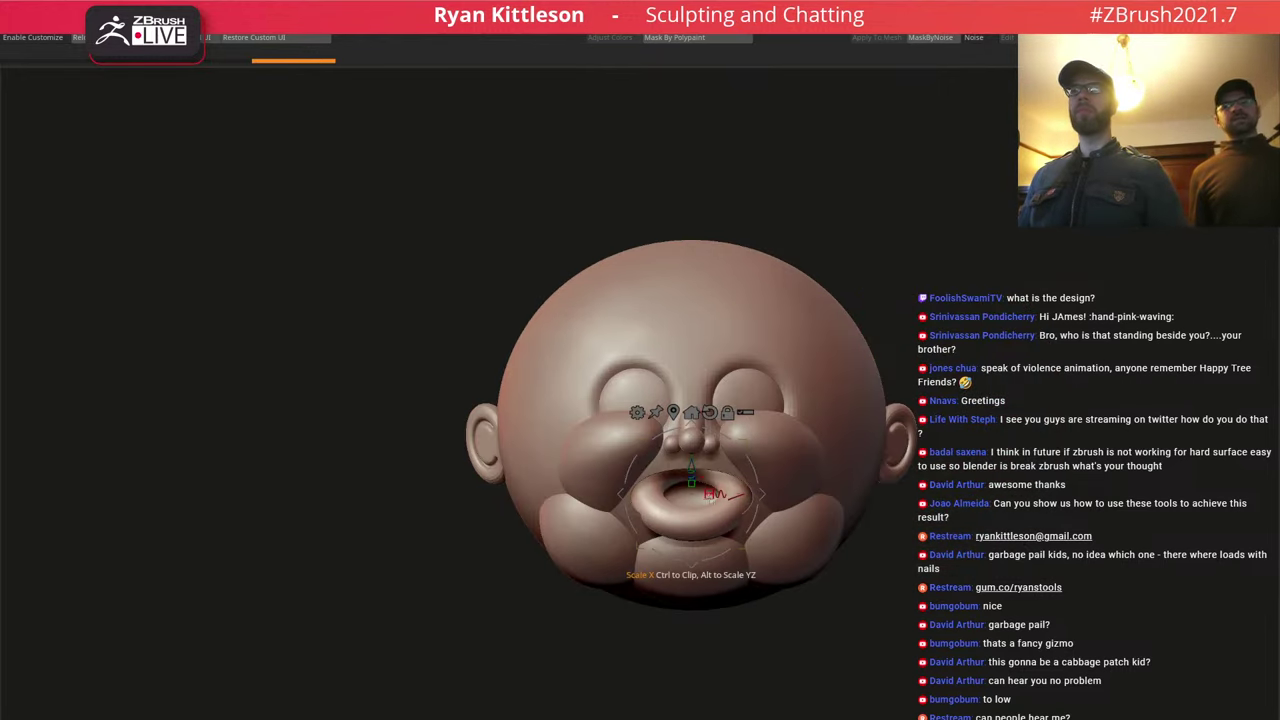
Tilt and reposition the lip ring so it follows the front of the mouth cavity.
mouse_move(761, 481)
right_mouse_down()
mouse_move(708, 480)
mouse_move(781, 477)
mouse_move(714, 484)
mouse_move(764, 485)
mouse_move(745, 483)
right_mouse_up()
left_click_drag(708, 463, 707, 472)
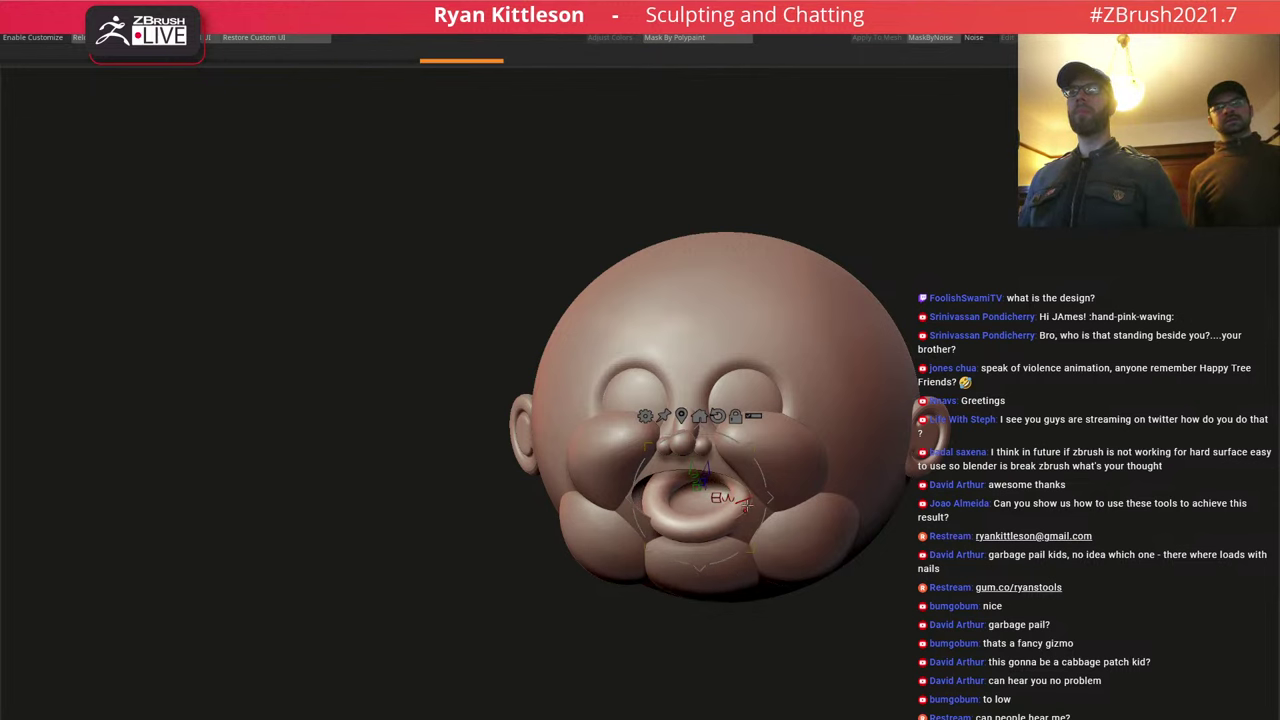
right_click_drag(748, 503, 699, 508)
left_click_drag(699, 508, 722, 498)
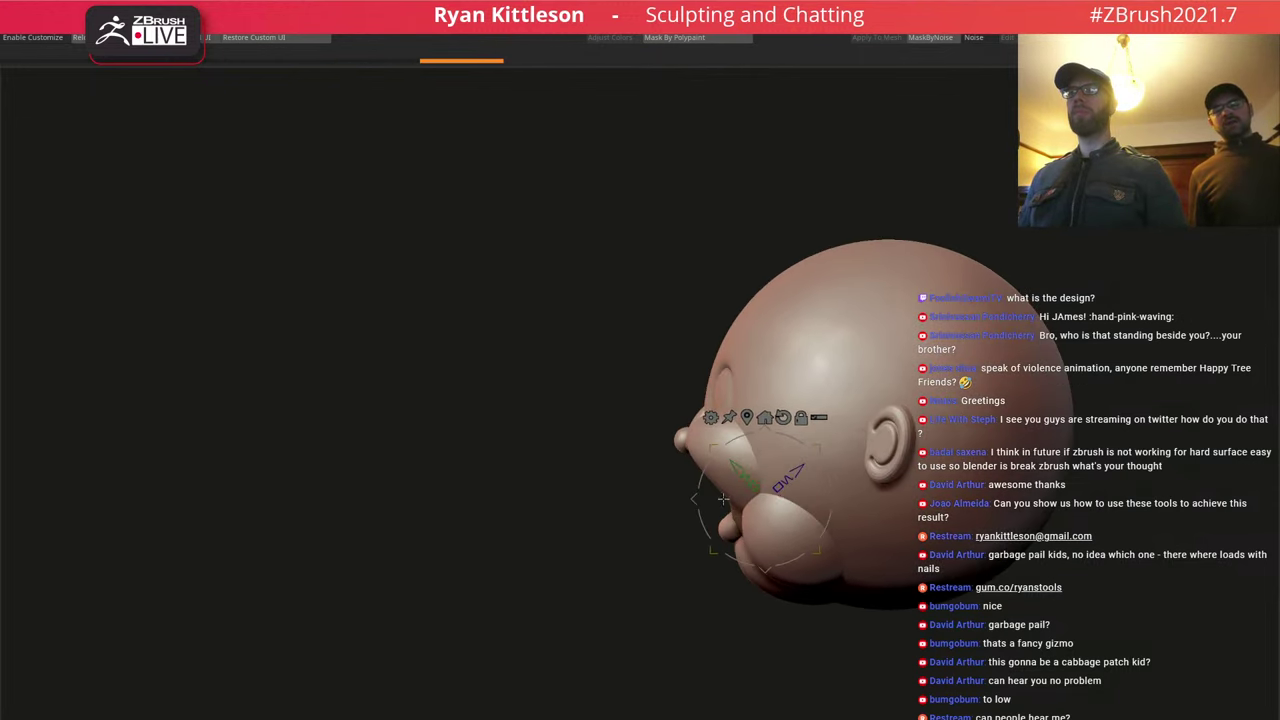
mouse_move(835, 499)
left_mouse_down()
mouse_move(812, 503)
mouse_move(824, 502)
left_mouse_up()
right_click_drag(760, 488, 808, 471)
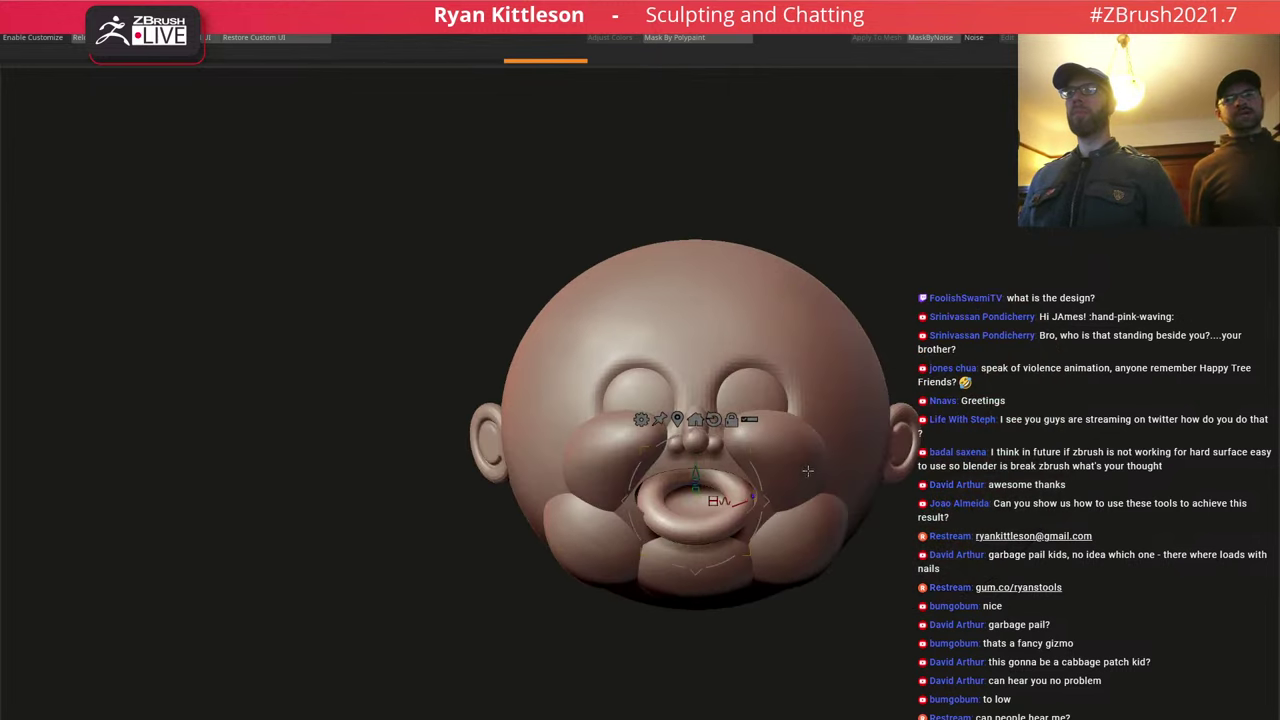
Shape separate upper and lower lip forms from the ring, seating the upper lip just beneath the nose.
right_click_drag(746, 500, 750, 478)
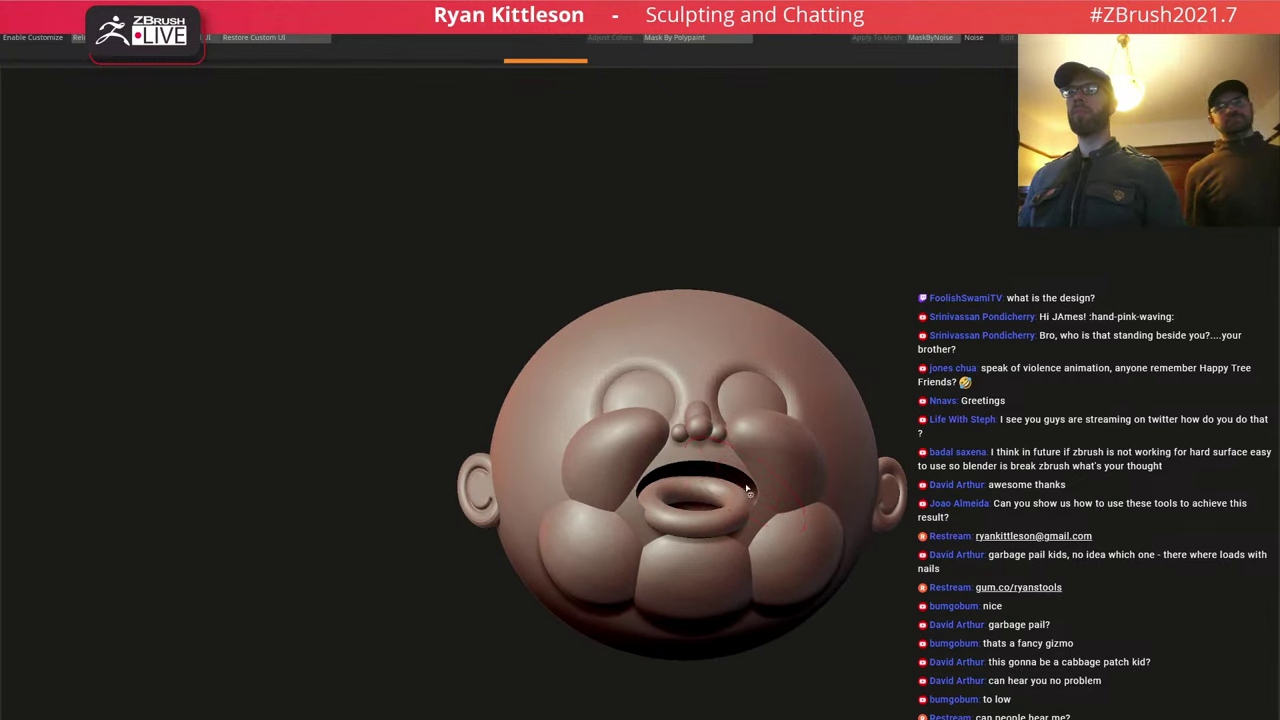
left_click_drag(712, 501, 703, 502)
right_click_drag(740, 484, 700, 494)
left_click(684, 522, "alt")
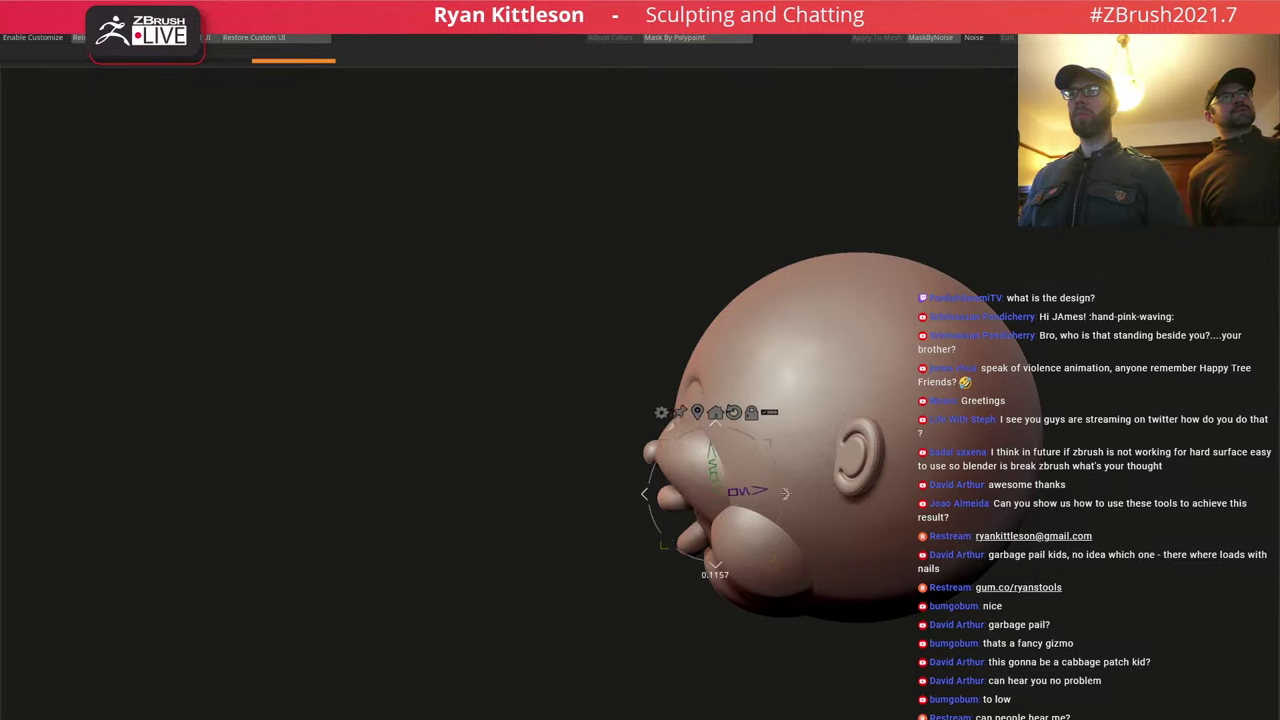
right_click_drag(772, 492, 714, 485, "shift")
Enlarge the ball at the tip of the nose and adjust its position between the nostrils.
left_click(665, 428, "alt")
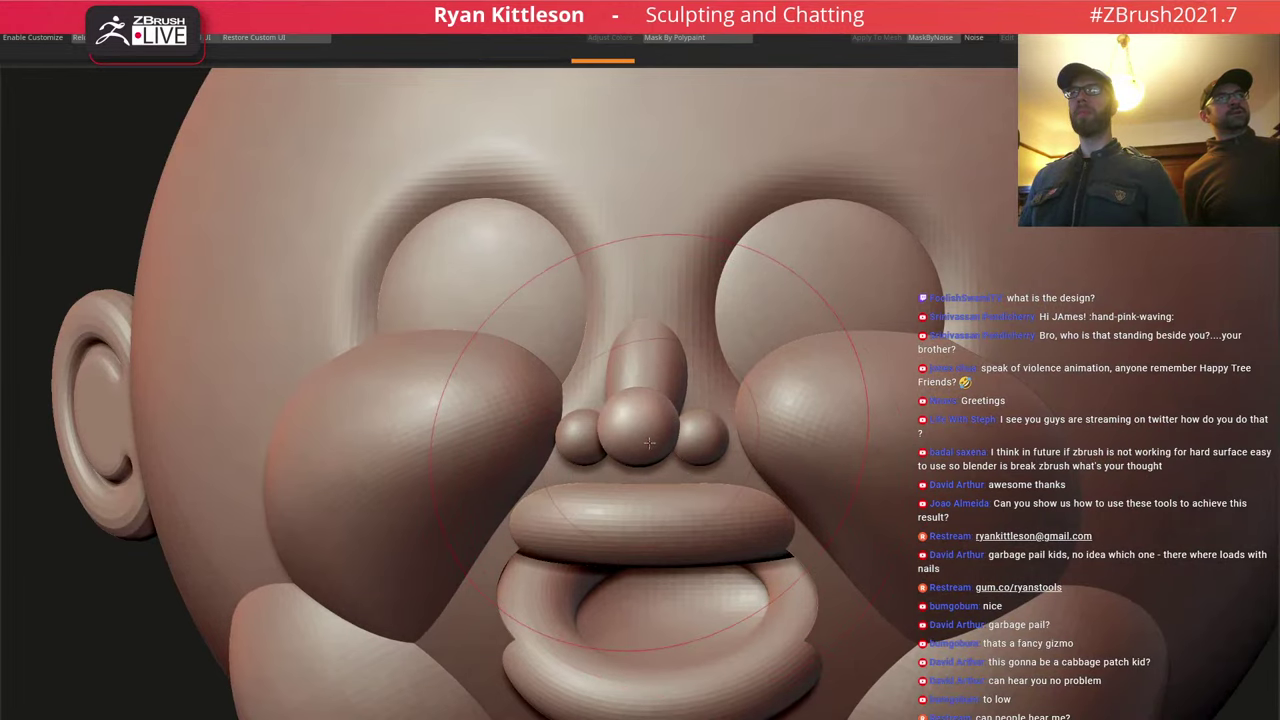
key("w")
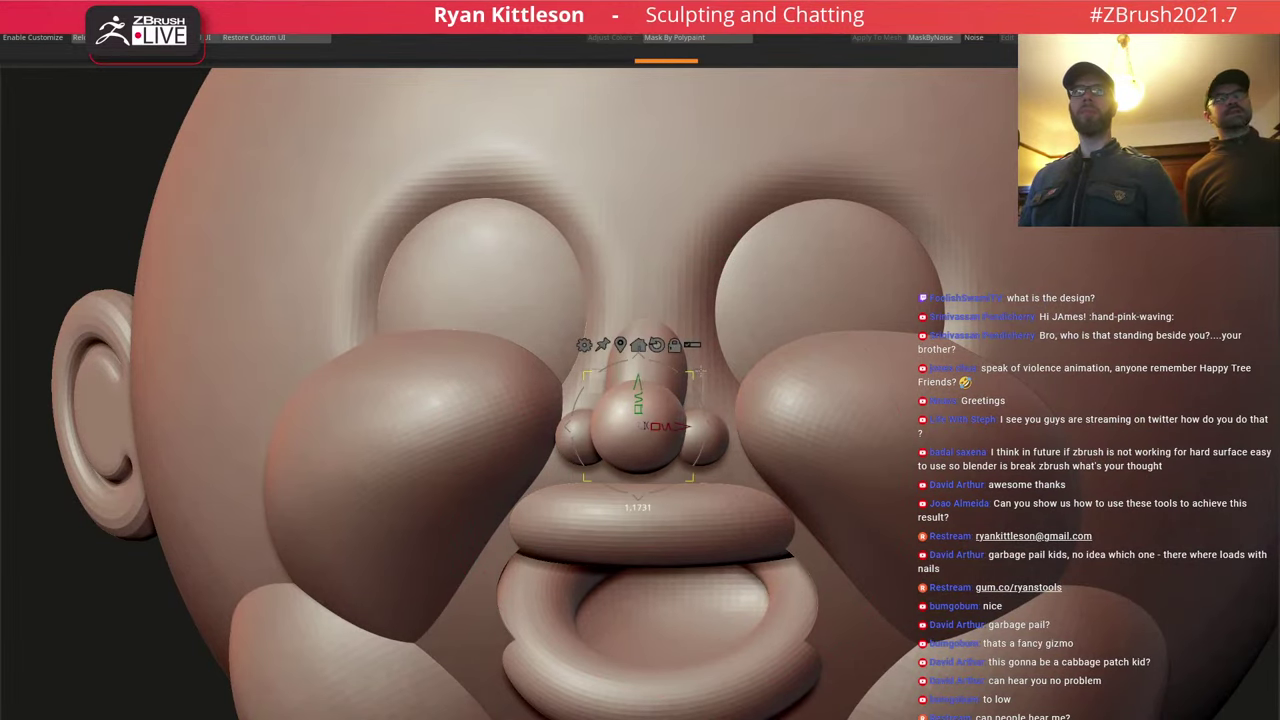
right_click_drag(694, 540, 688, 447)
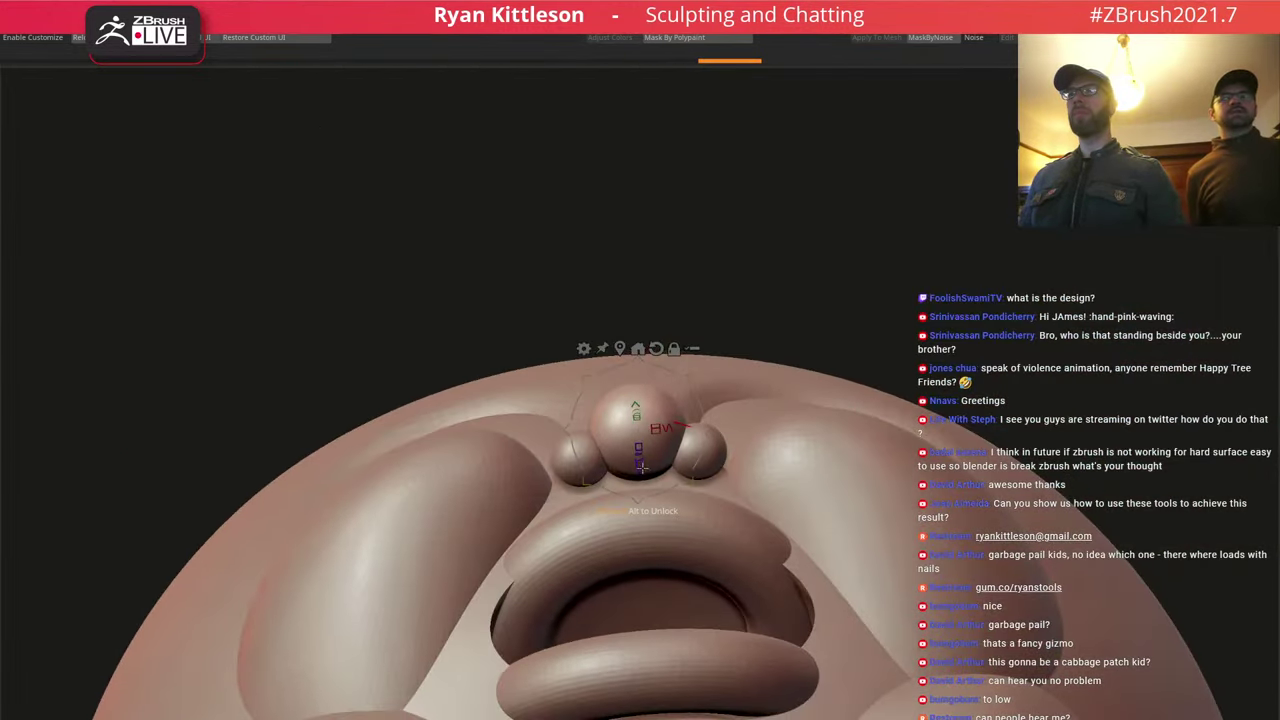
left_click_drag(642, 468, 642, 472)
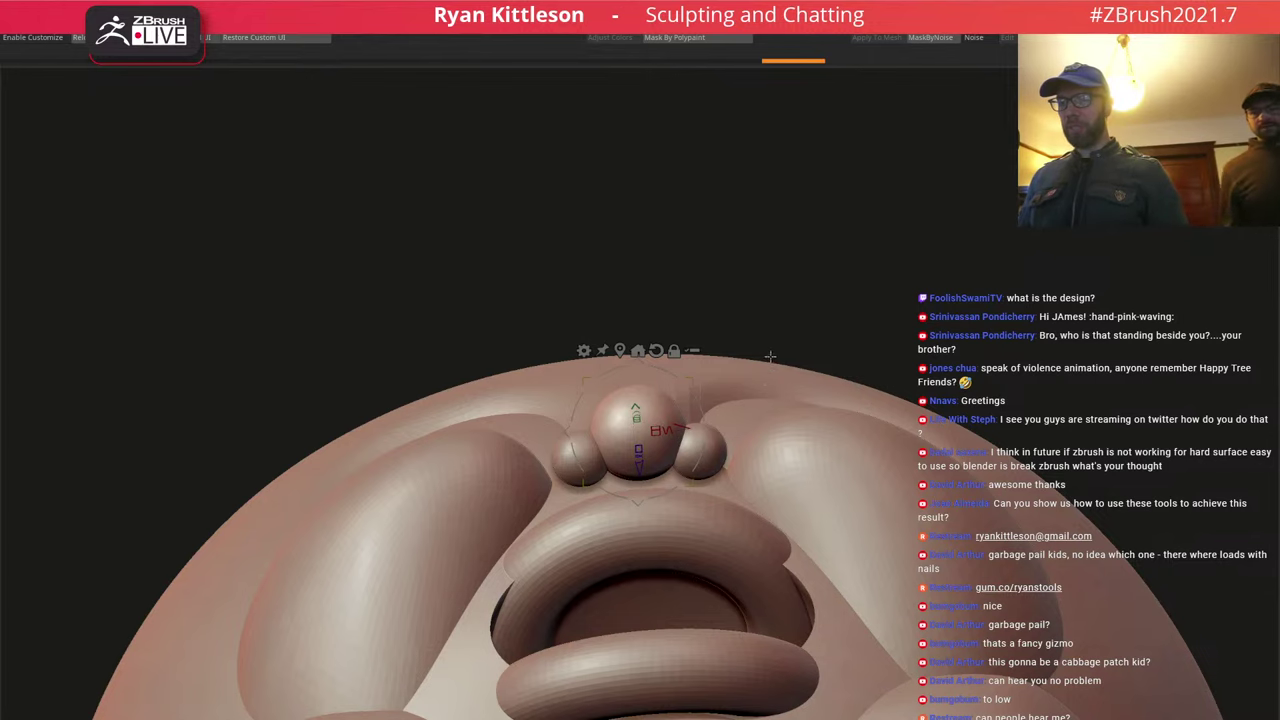
left_click_drag(815, 265, 866, 368)
key("q")
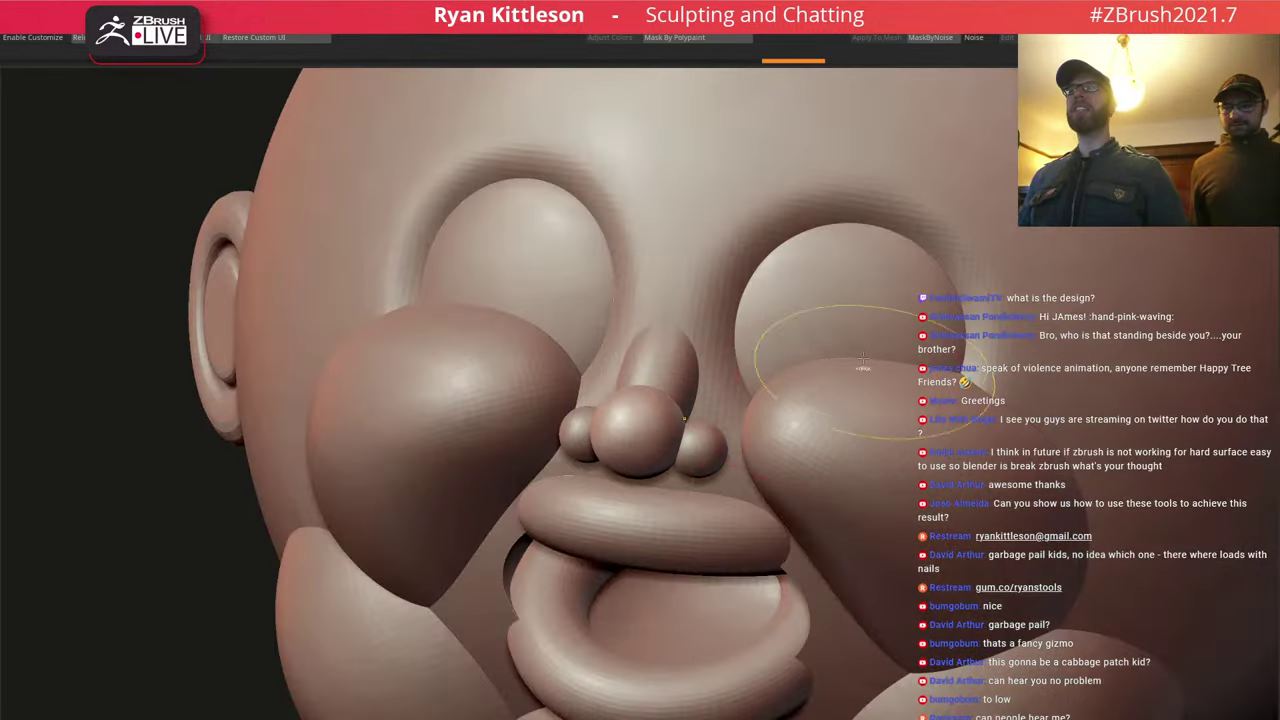
Compare the whole head with the Drippy Dan reference card, checking the face from several angles.
key("f")
left_click_drag(1279, 45, 732, 76)
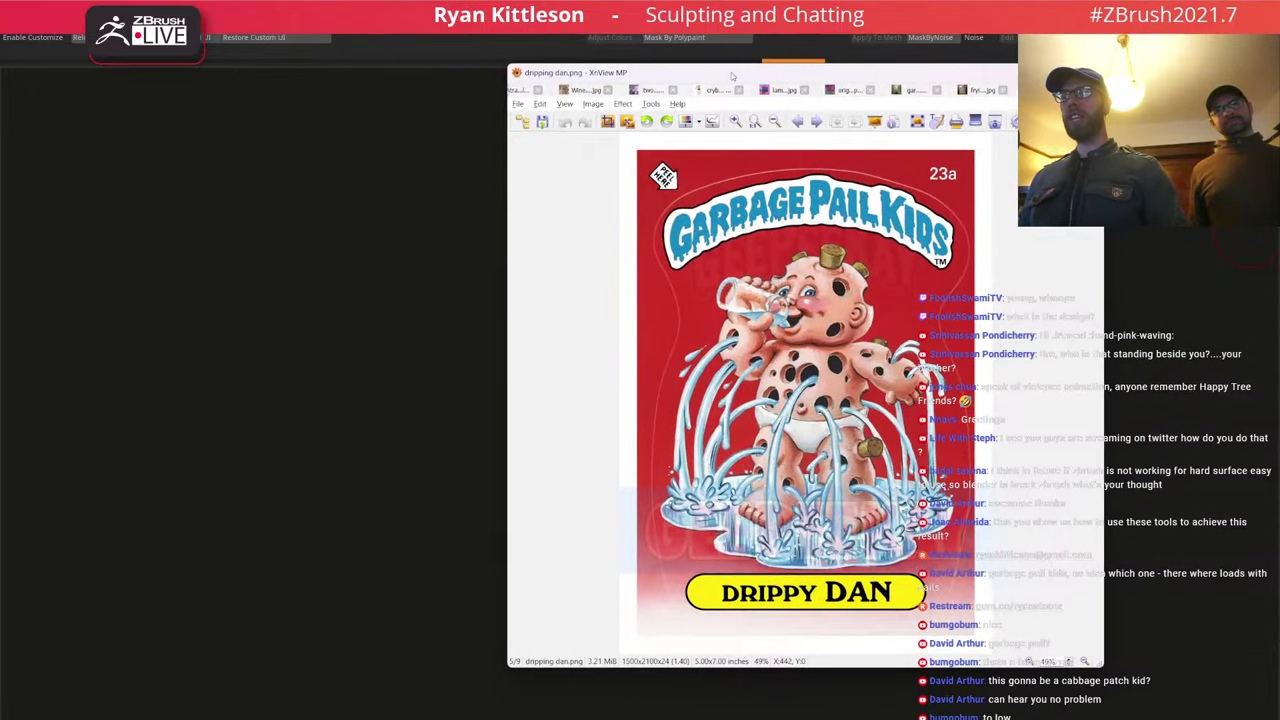
mouse_move(732, 76)
left_mouse_down()
mouse_move(918, 74)
mouse_move(720, 90)
mouse_move(1279, 15)
mouse_move(1279, 0)
left_mouse_up()
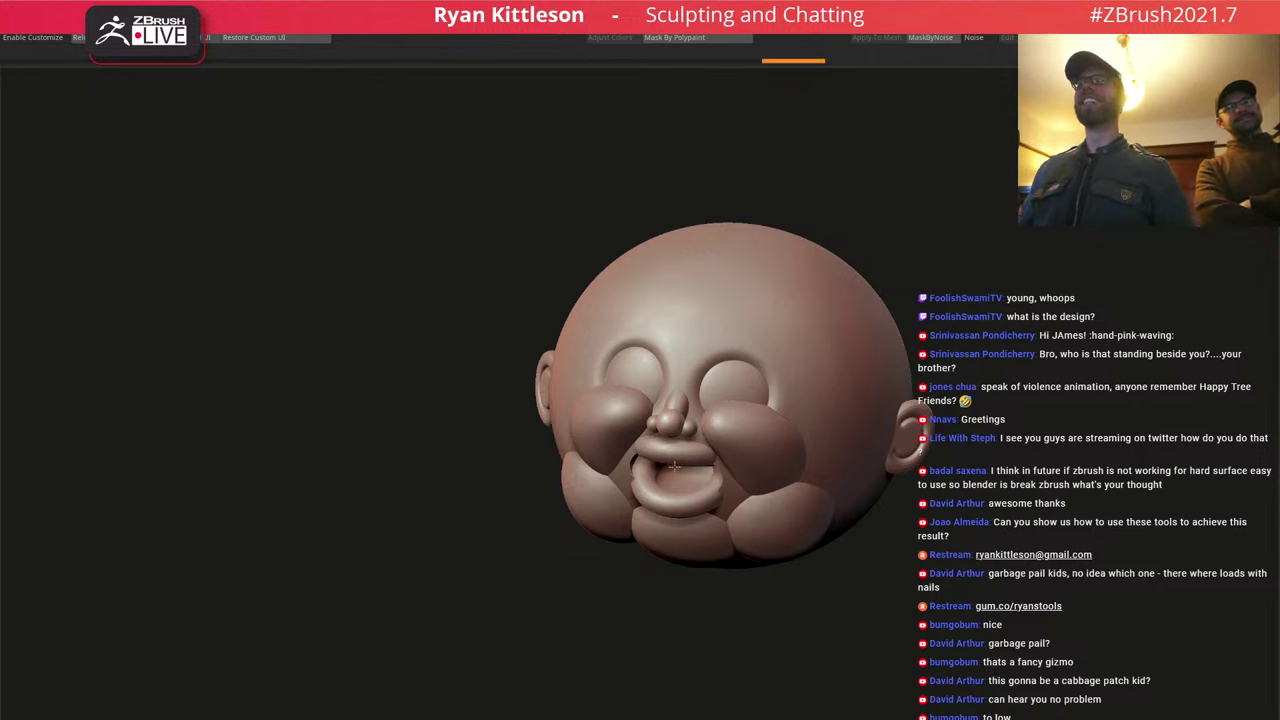
right_click_drag(674, 466, 712, 452)
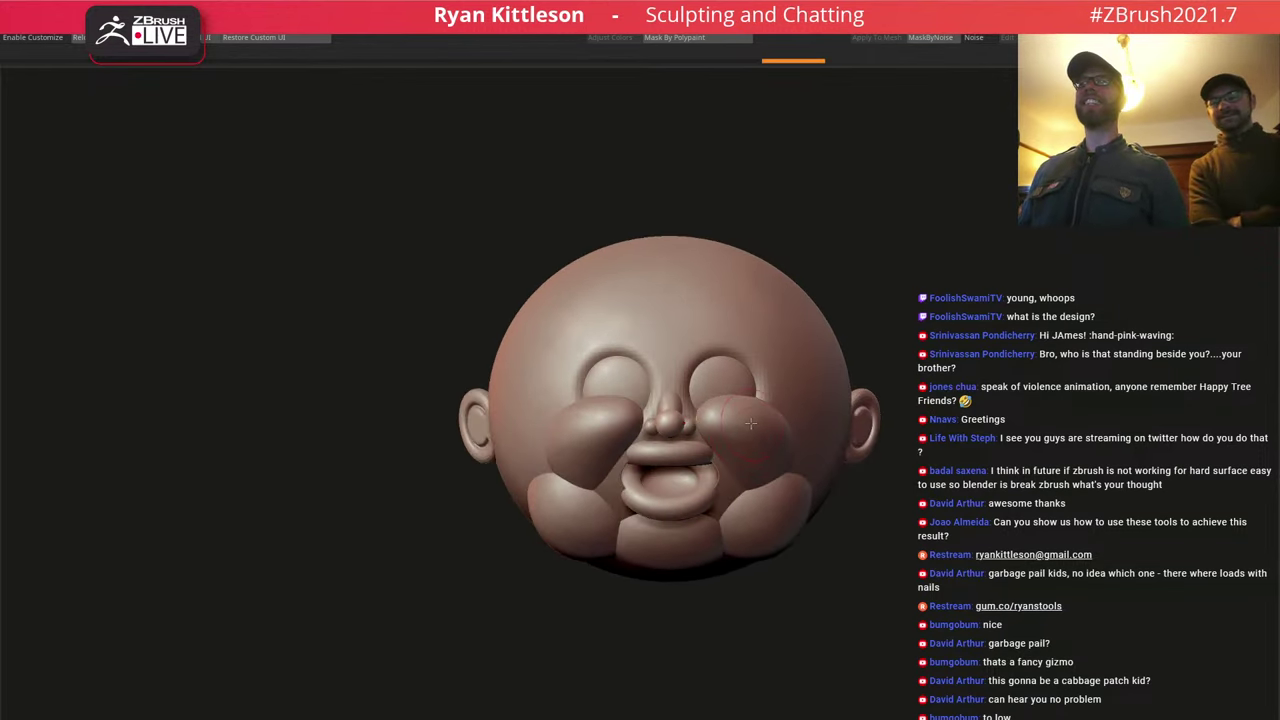
right_click_drag(707, 504, 680, 556)
Select the mouth cavity form and pull its corners and inner edge with a sculpting brush to widen the opening.
left_click(678, 566, "alt")
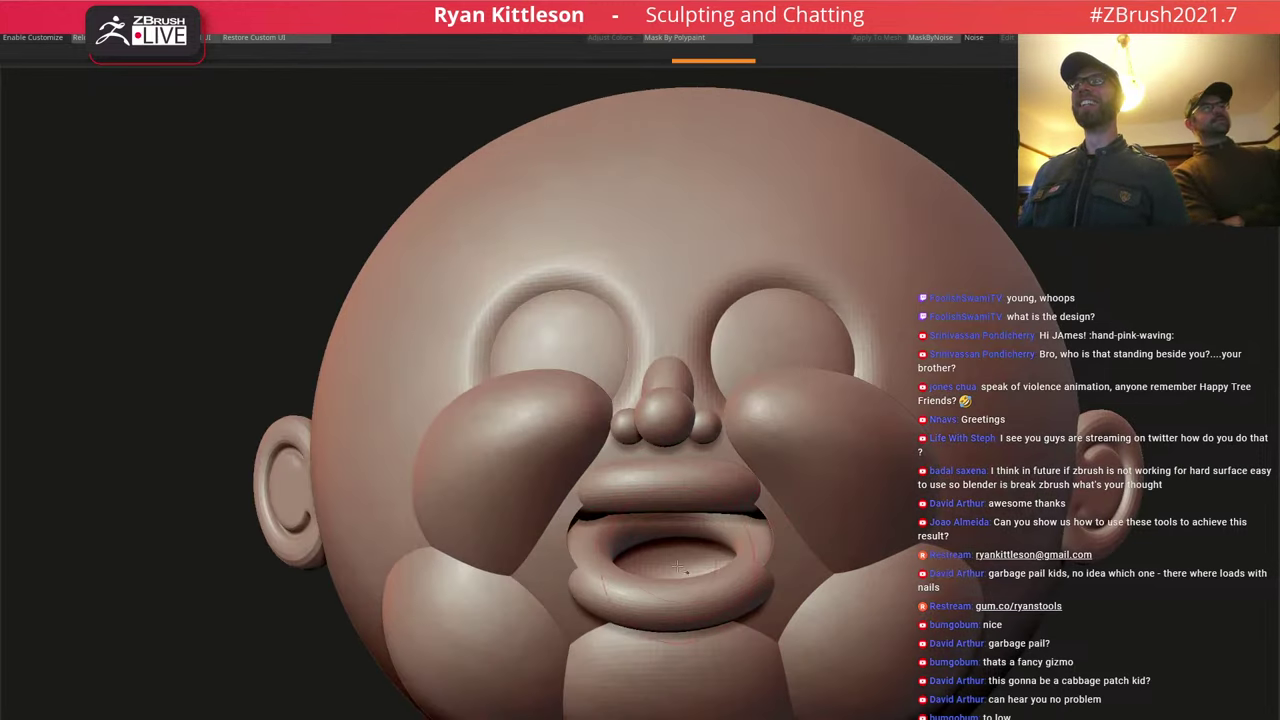
right_click(792, 502)
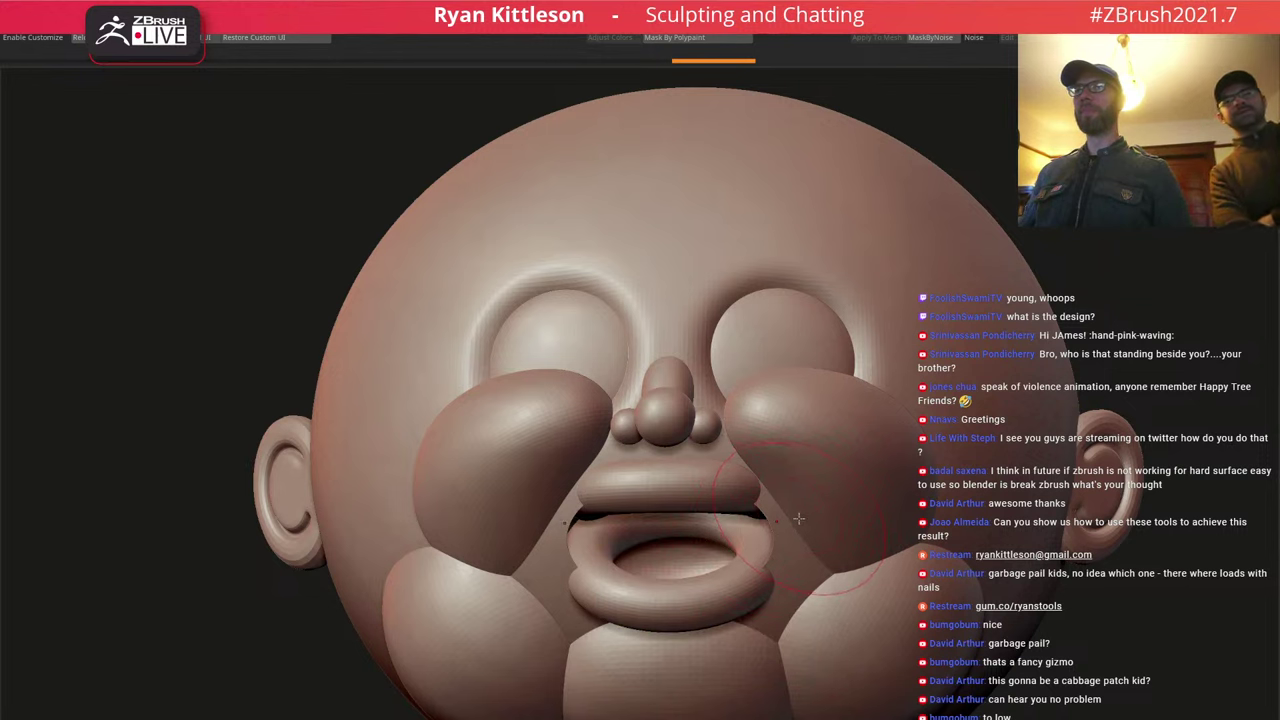
left_click(752, 586, "alt")
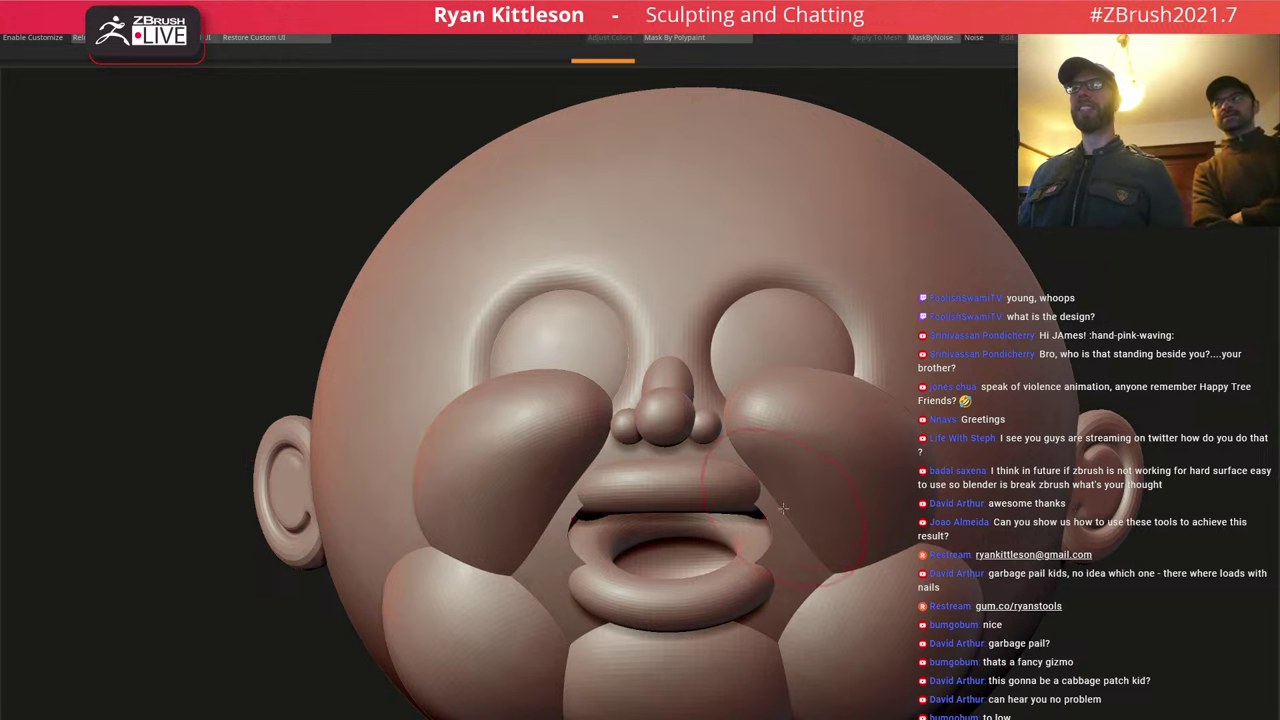
key("shift+s")
left_click(784, 519, "ctrl+shift")
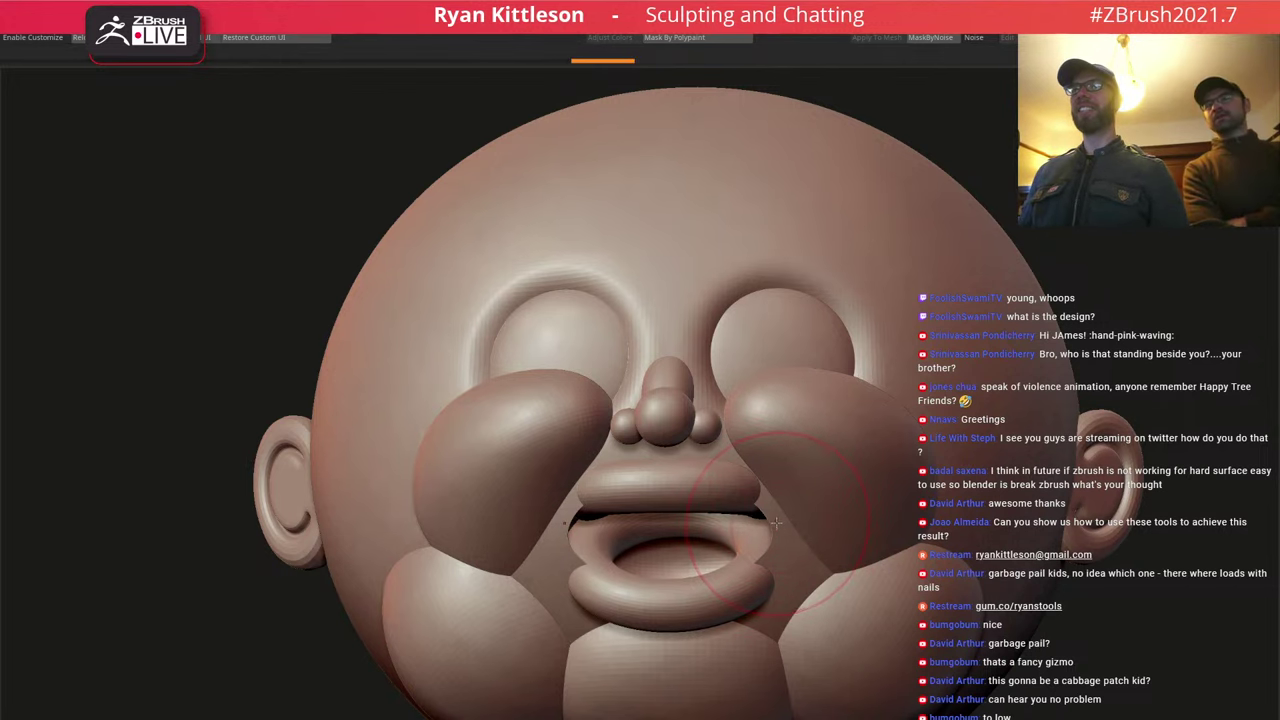
left_click_drag(787, 511, 776, 511)
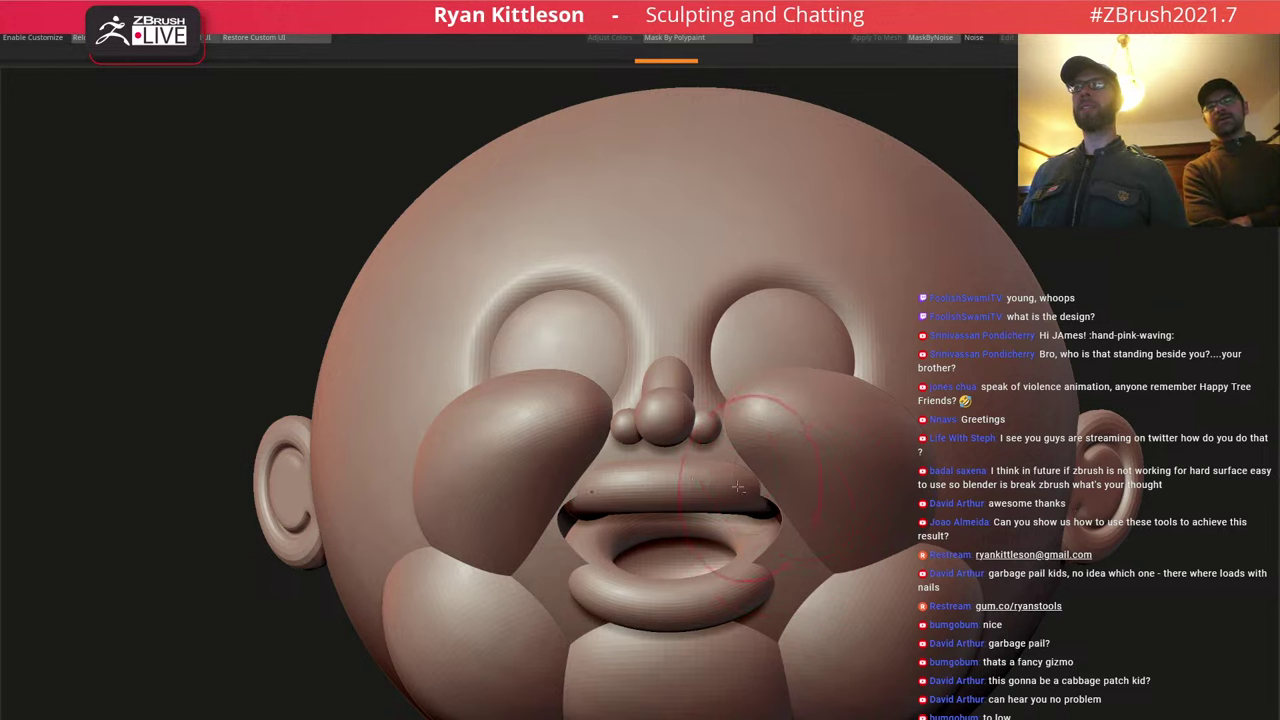
left_click_drag(701, 526, 702, 543)
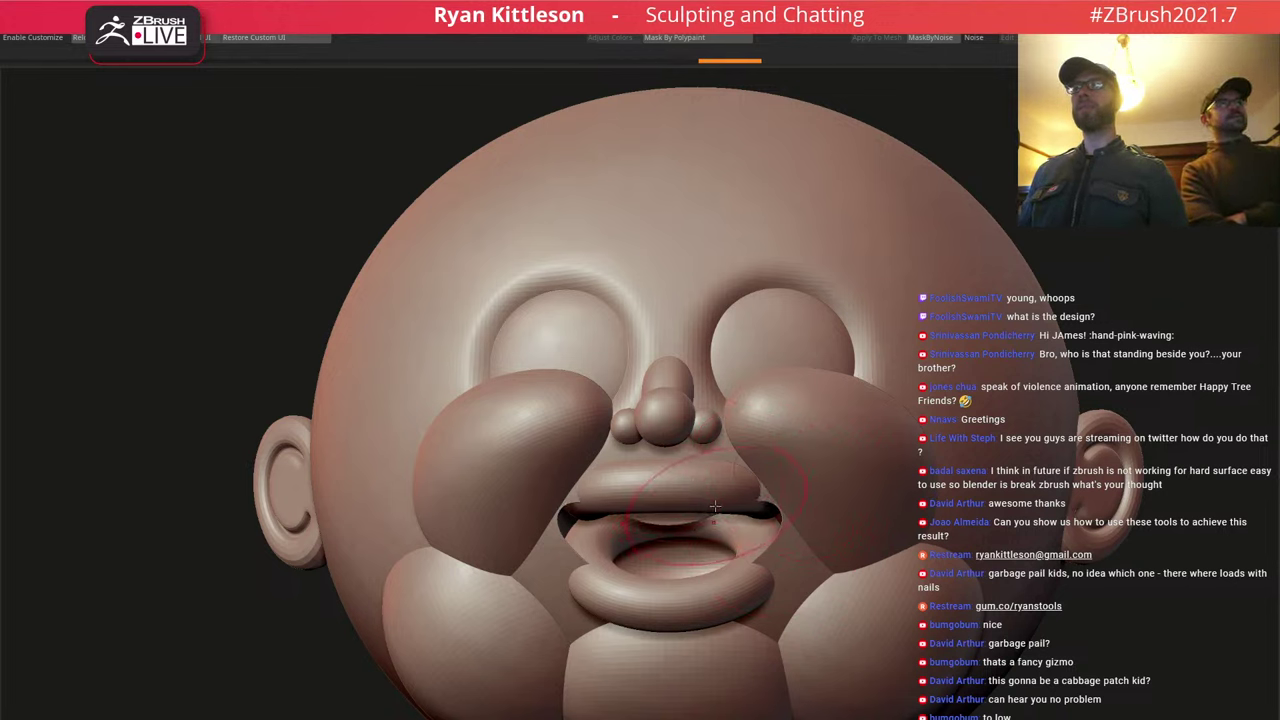
mouse_move(732, 488)
left_mouse_down()
mouse_move(744, 520)
mouse_move(686, 507)
mouse_move(744, 493)
left_mouse_up()
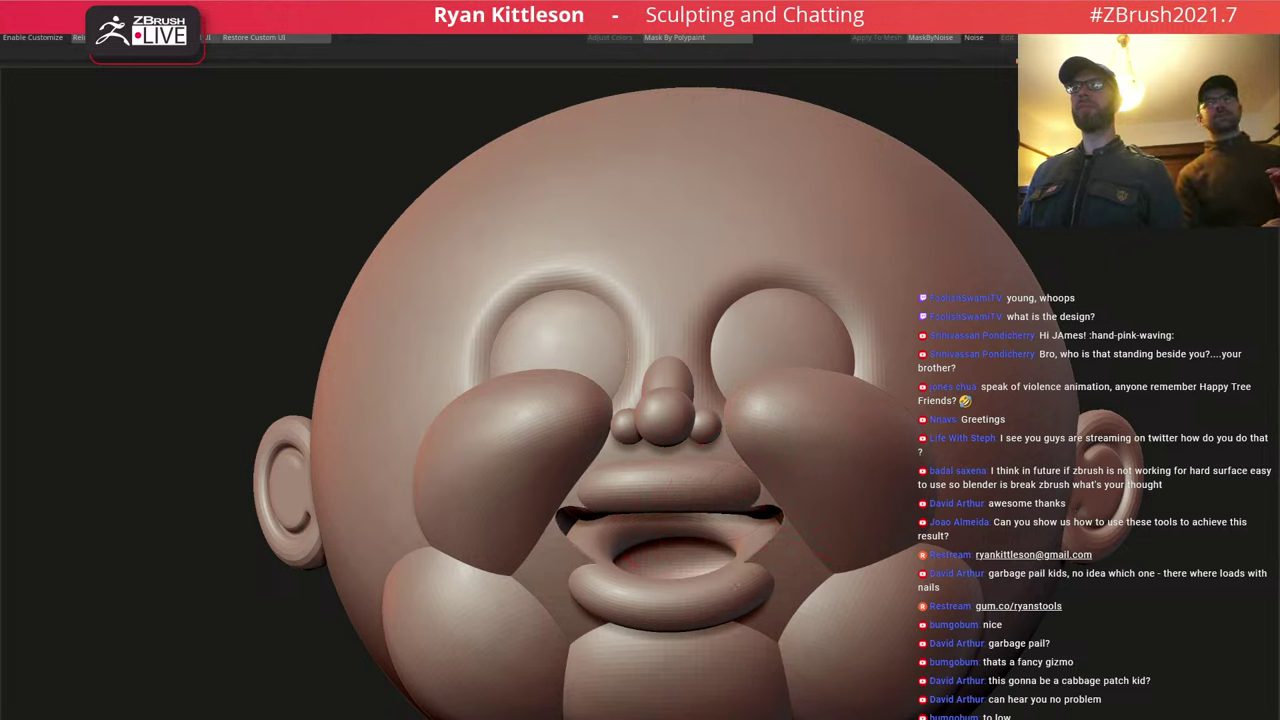
Examine the reshaped mouth from a distance and from below, with see-through display of the overlapping face forms.
right_click_drag(797, 543, 804, 465)
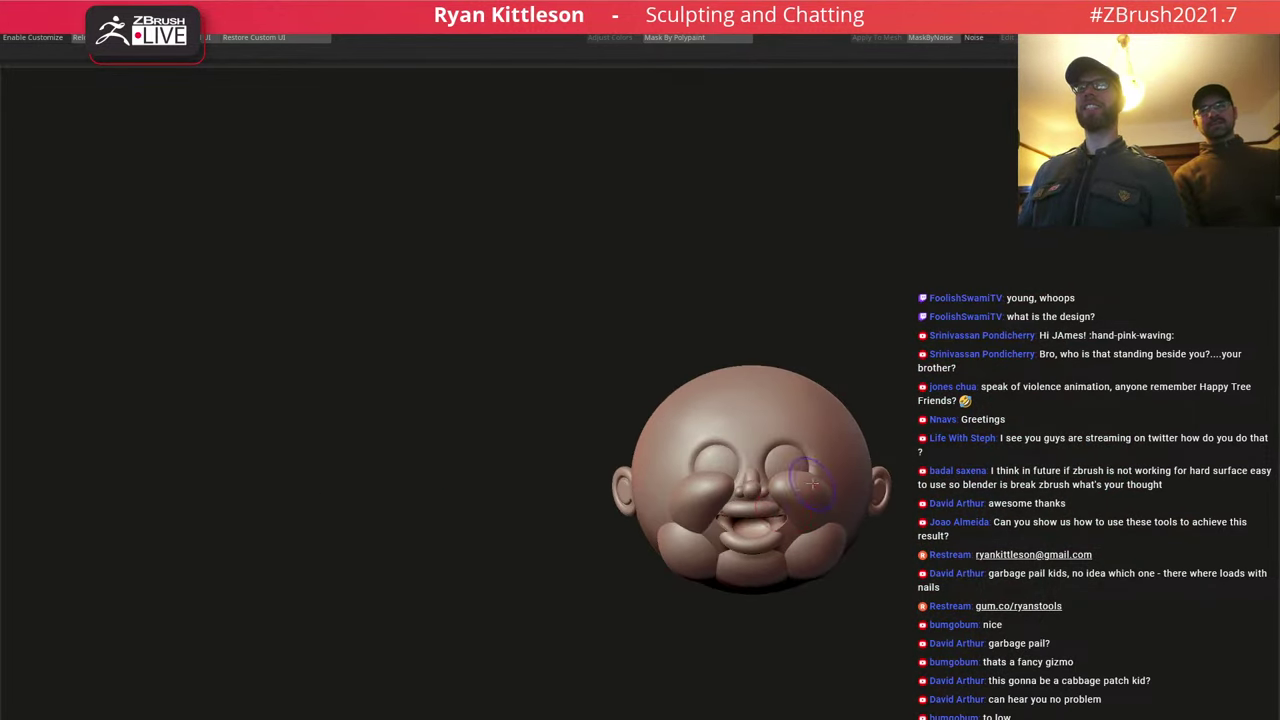
right_click_drag(772, 514, 801, 541, "ctrl")
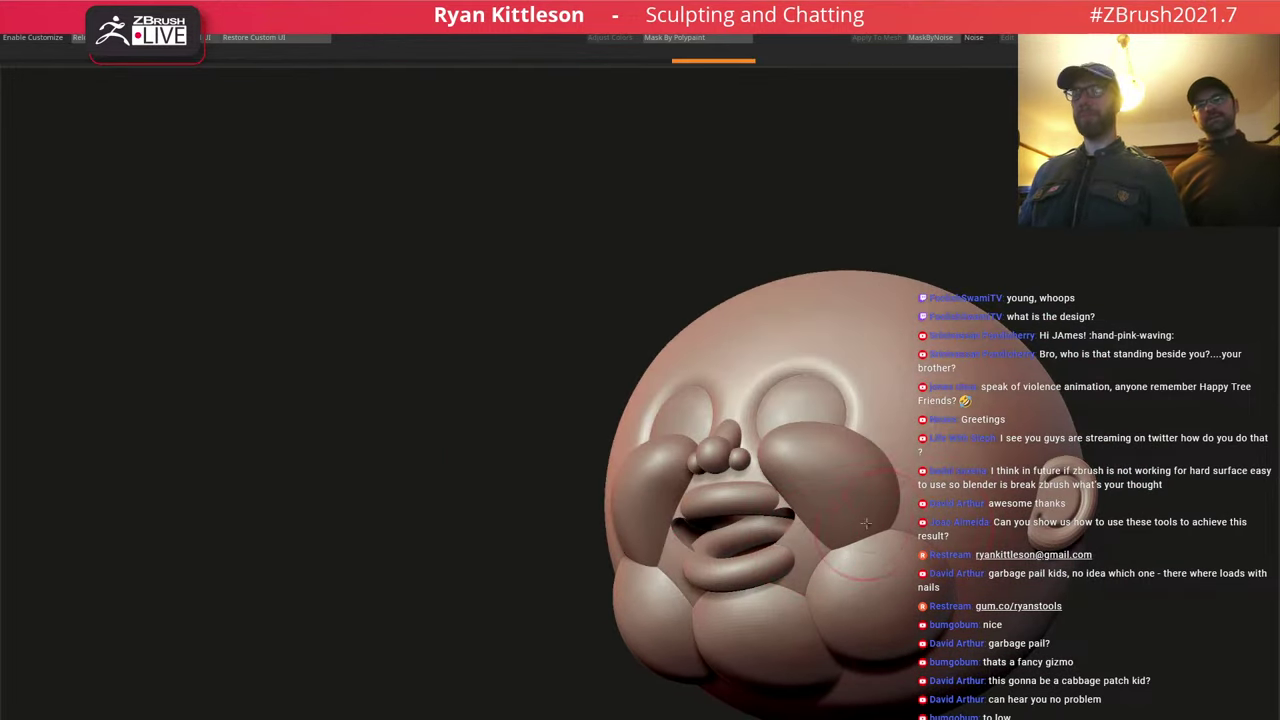
key("shift+t")
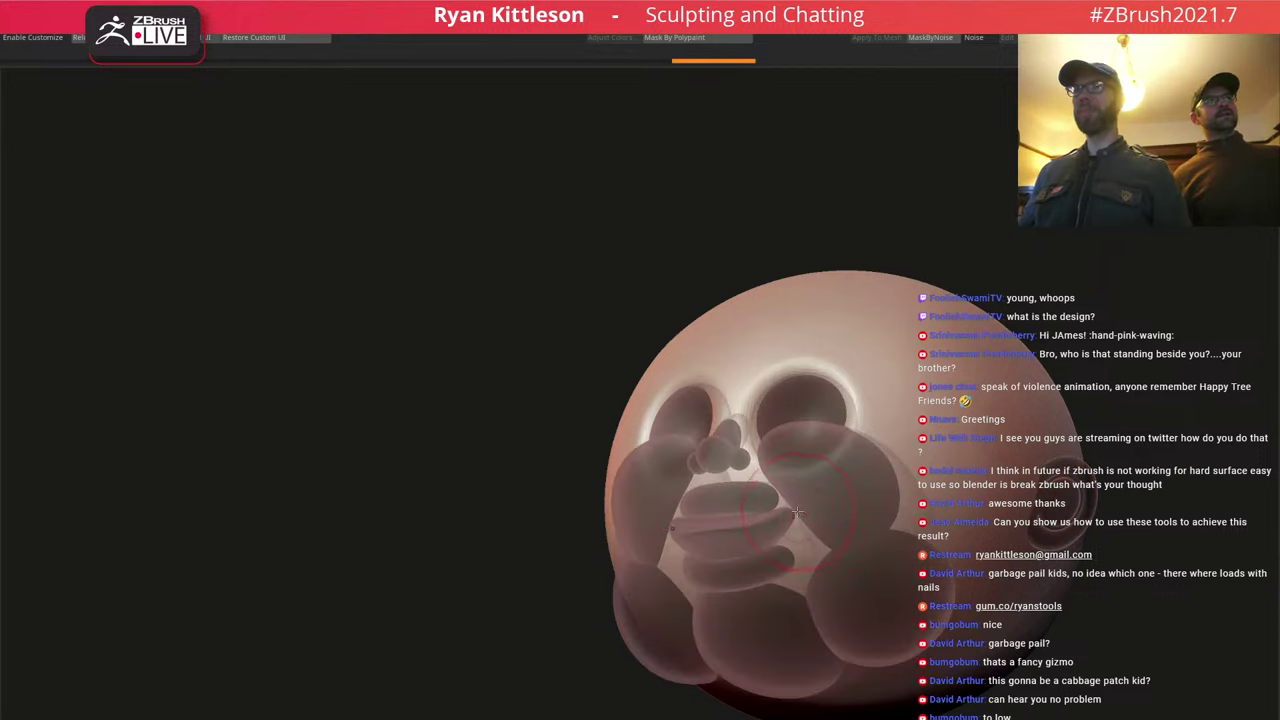
Turn off the see-through display and adjust the corners of the selected mouth form with the sculpting brush.
key("space")
left_click_drag(797, 512, 814, 509)
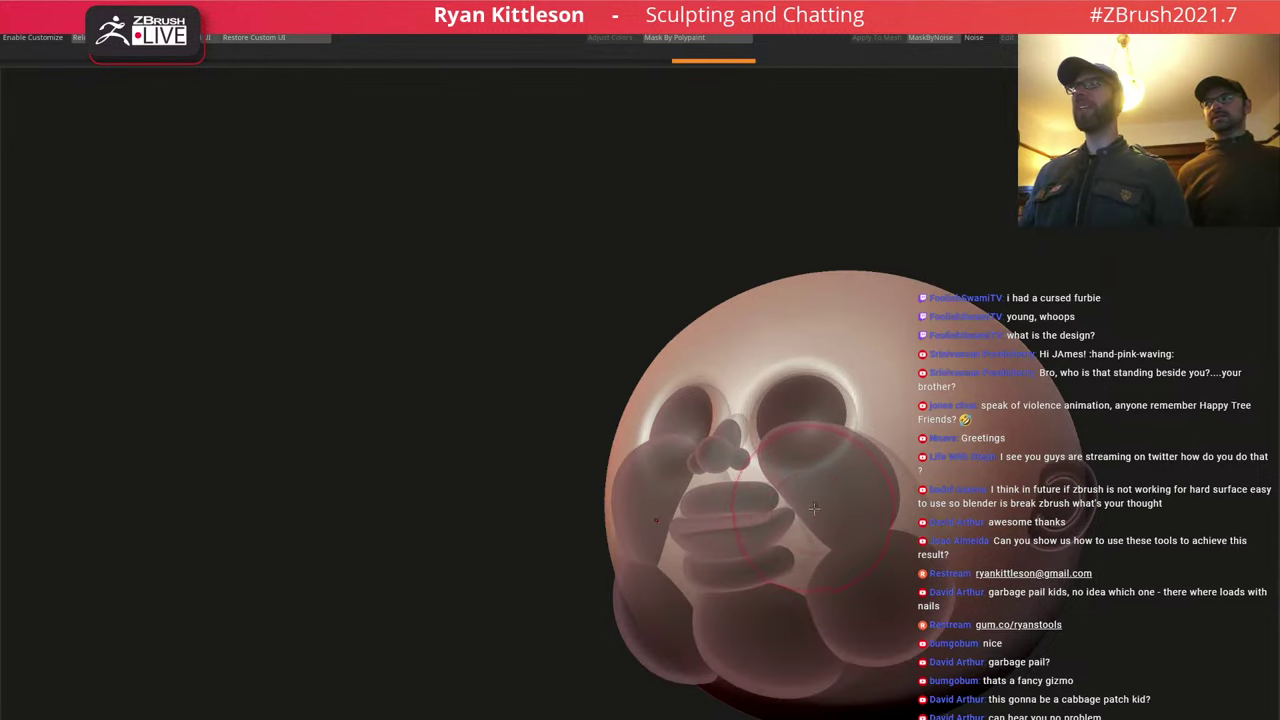
left_click(736, 512, "alt")
key("shift+t")
mouse_move(738, 512)
right_mouse_down()
mouse_move(846, 518)
mouse_move(823, 508)
mouse_move(819, 529)
right_mouse_up()
left_click_drag(806, 526, 799, 522)
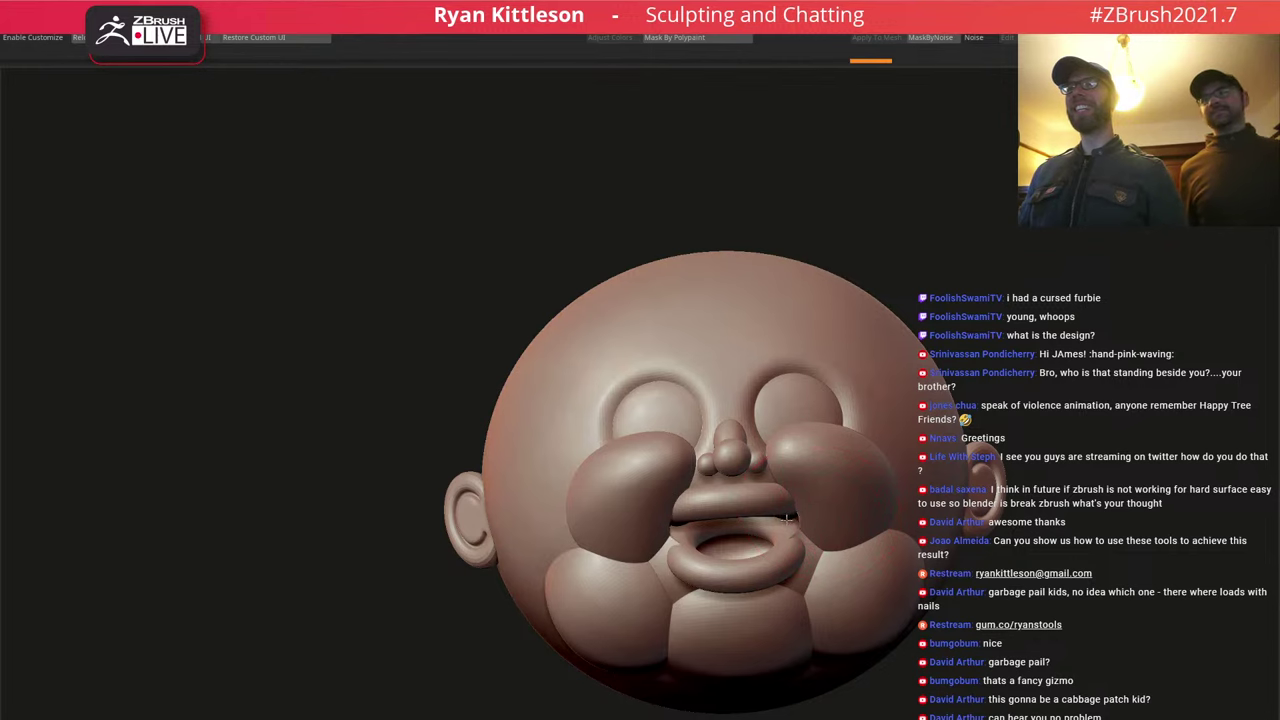
left_click_drag(786, 519, 783, 518)
right_click_drag(853, 548, 835, 531)
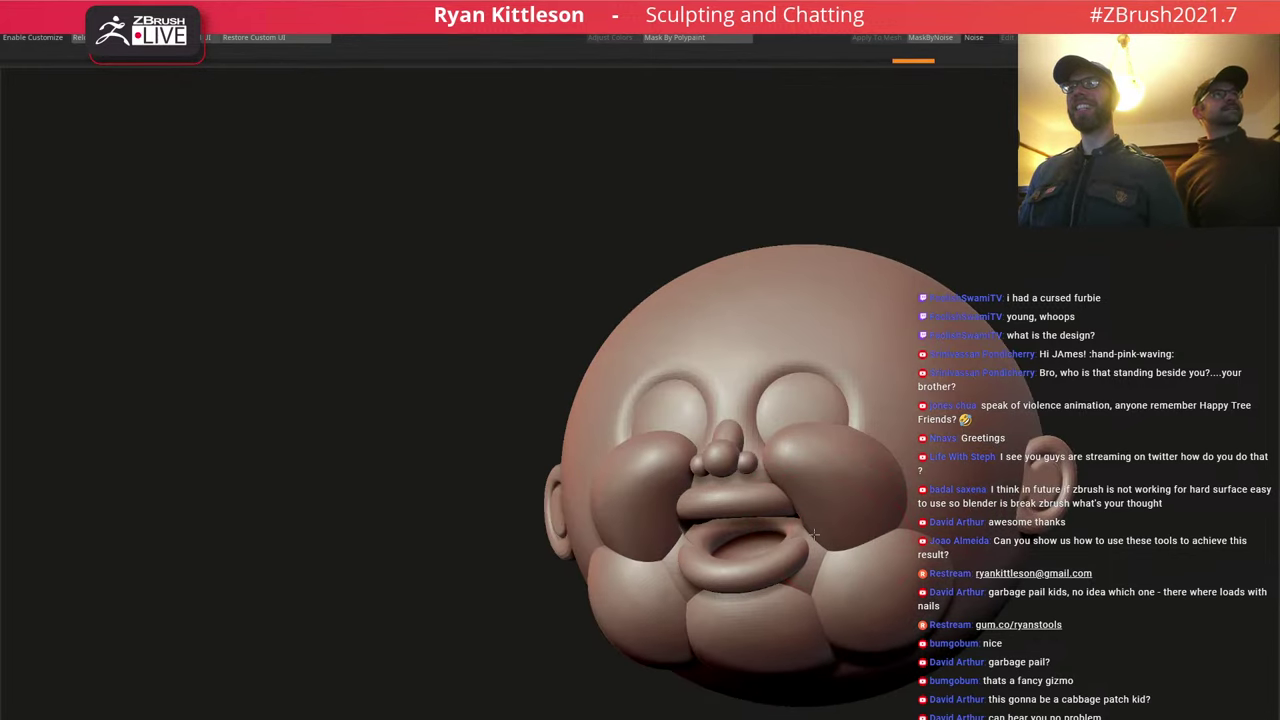
left_click_drag(818, 539, 822, 526)
mouse_move(822, 526)
right_mouse_down()
mouse_move(850, 492)
mouse_move(810, 492)
mouse_move(838, 492)
mouse_move(771, 517)
right_mouse_up()
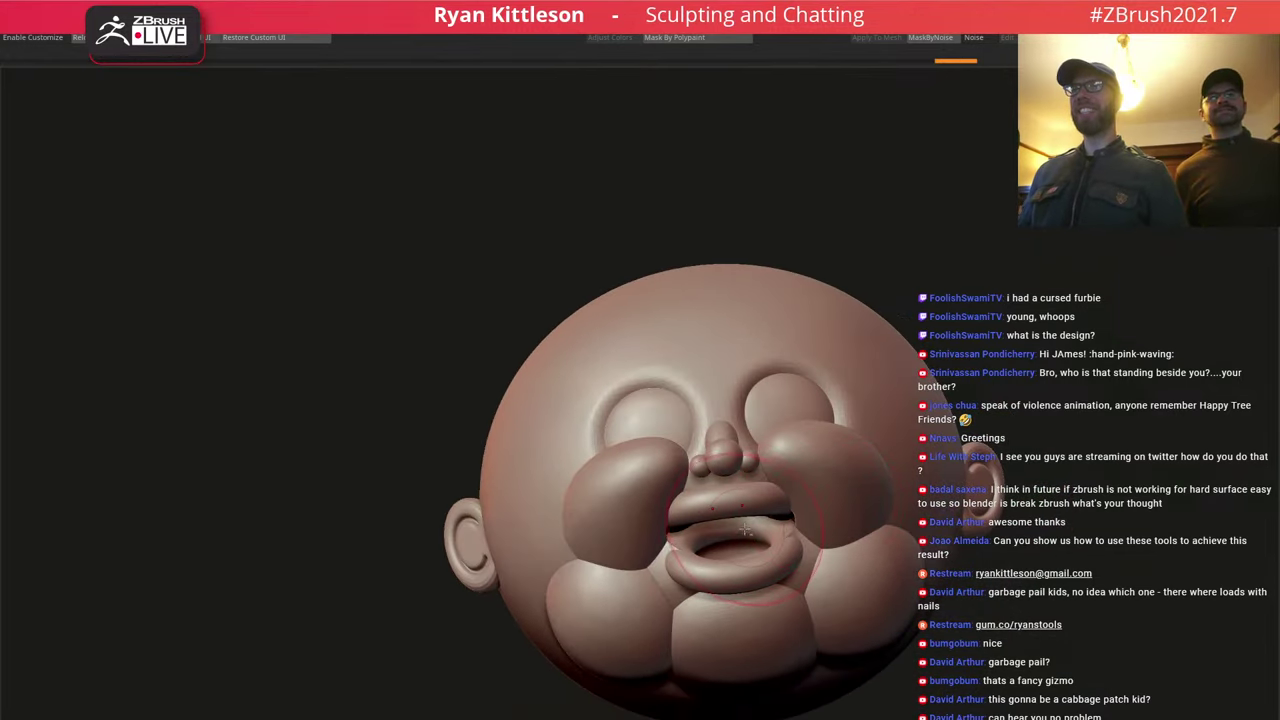
Push the surface between the lips back into the head and shape its corners to open up the mouth cavity.
left_click(746, 530, "alt")
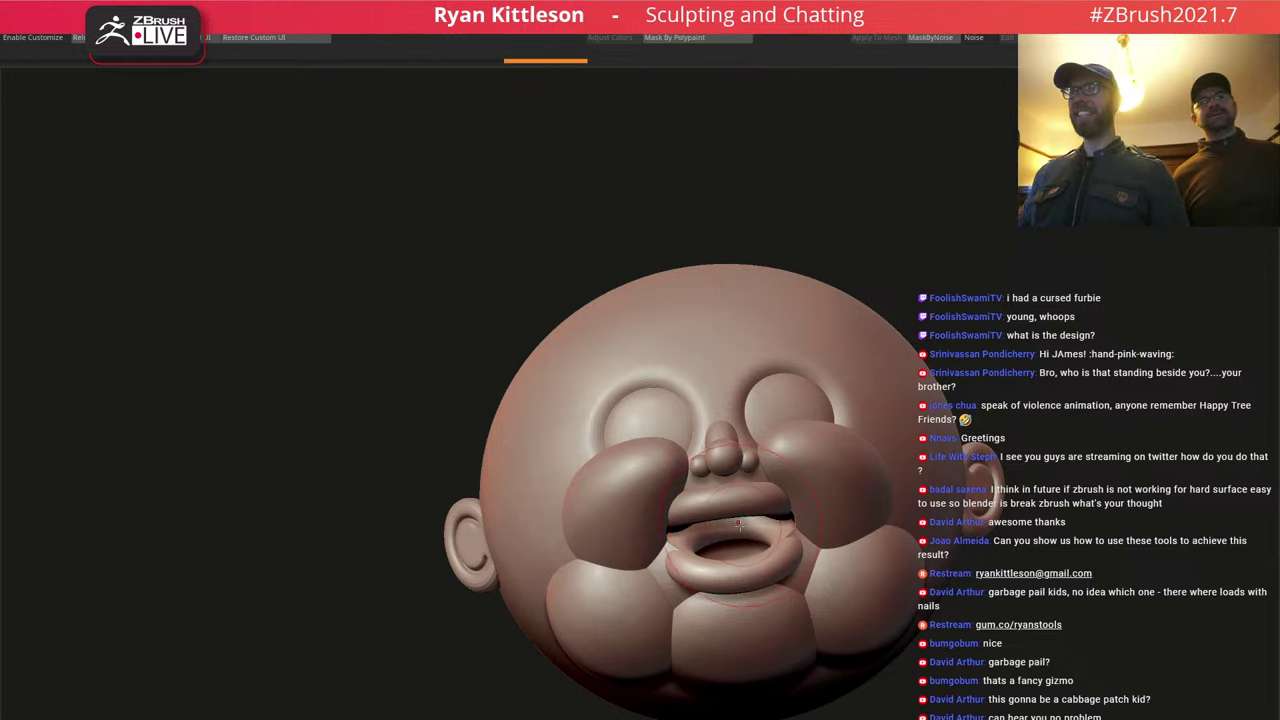
key("space")
left_click_drag(793, 518, 785, 520)
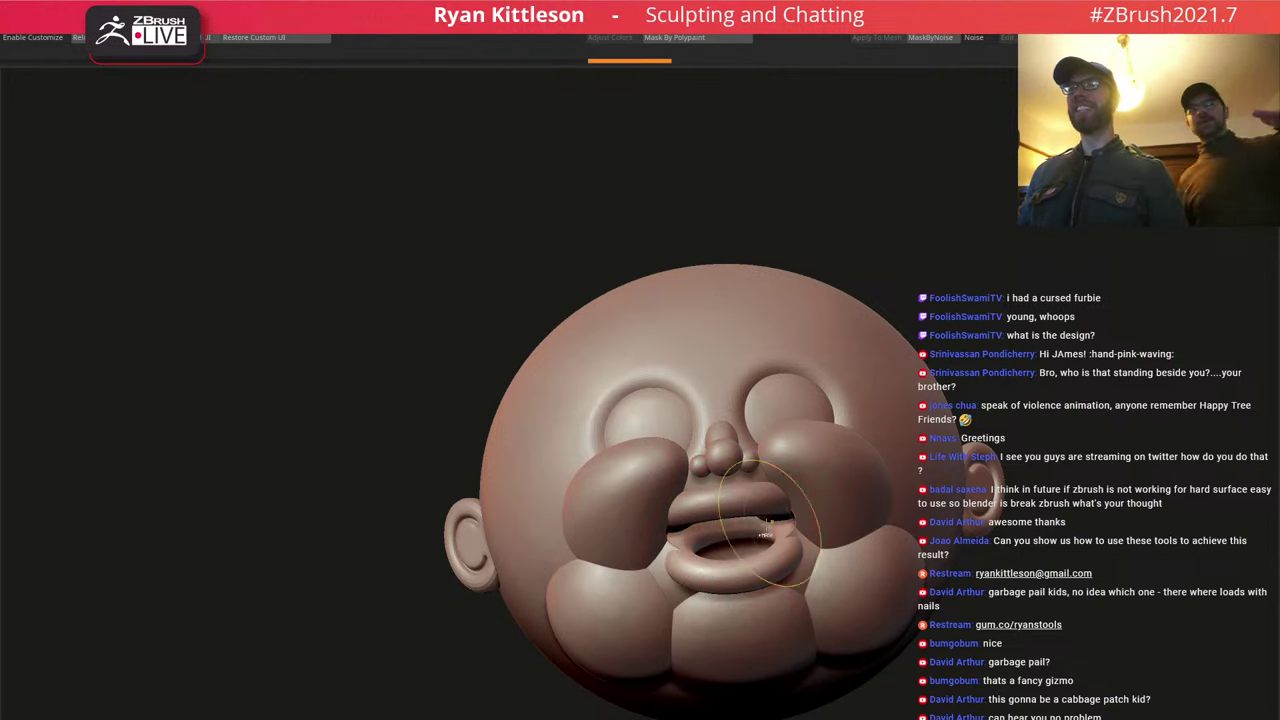
key("ctrl+z")
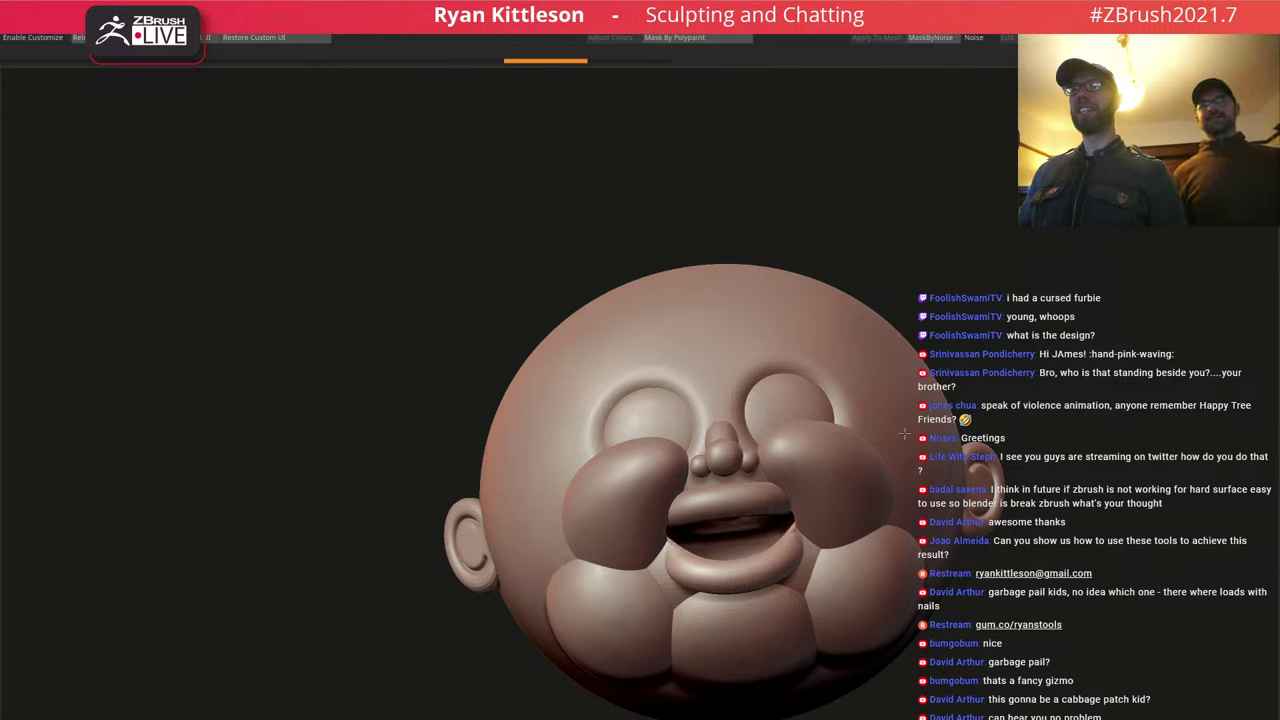
key("ctrl+shift+z")
mouse_move(771, 520)
right_mouse_down()
mouse_move(705, 485)
mouse_move(733, 503)
right_mouse_up()
left_click(722, 526, "alt")
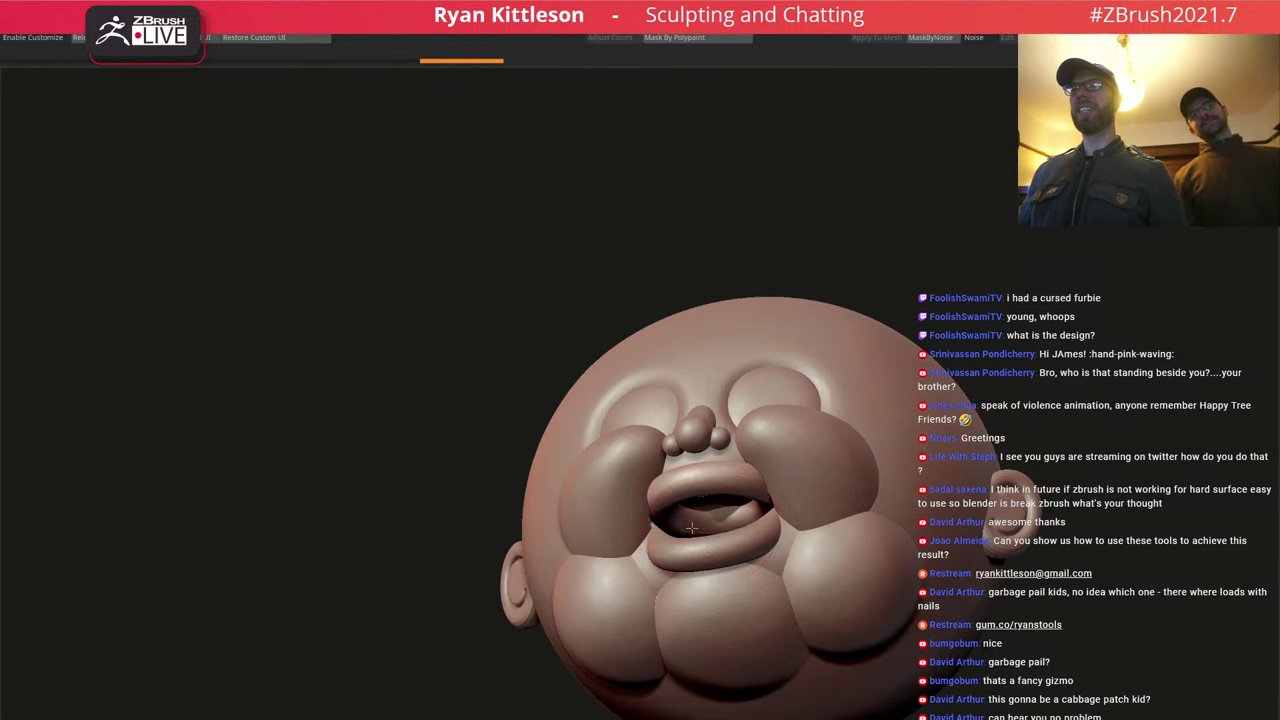
left_click_drag(692, 528, 697, 526, "ctrl")
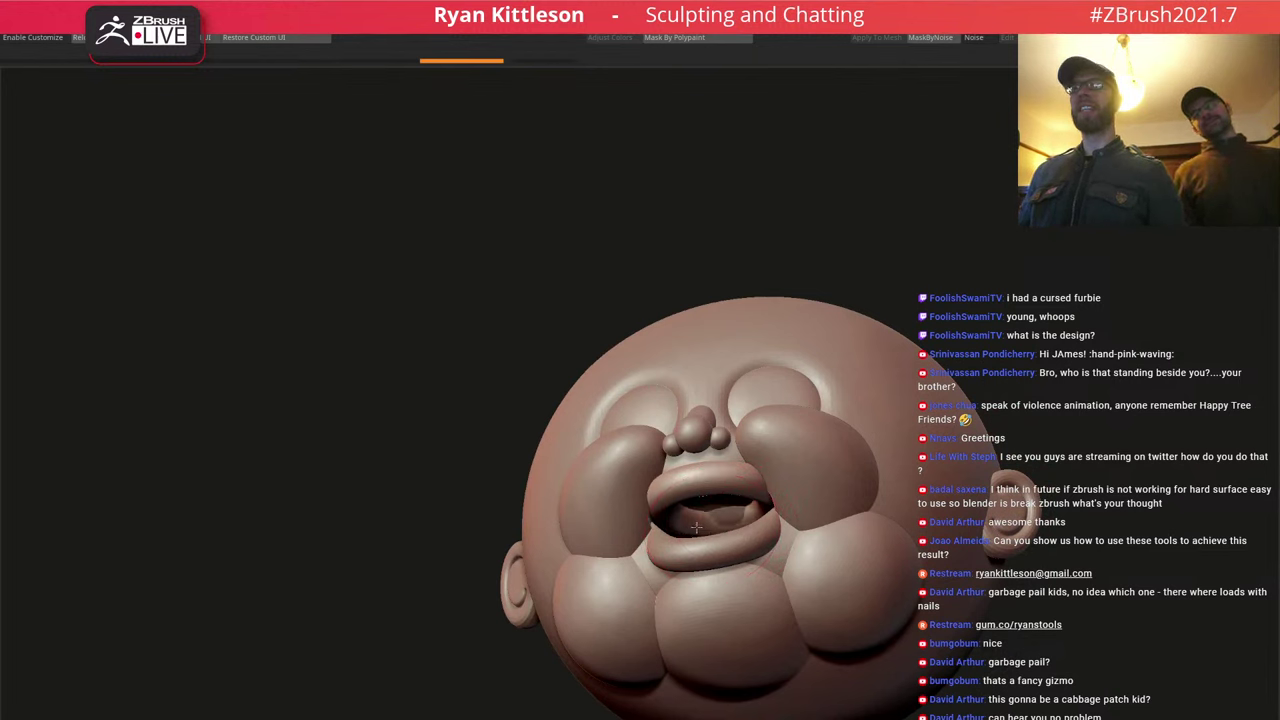
left_click_drag(646, 527, 656, 522)
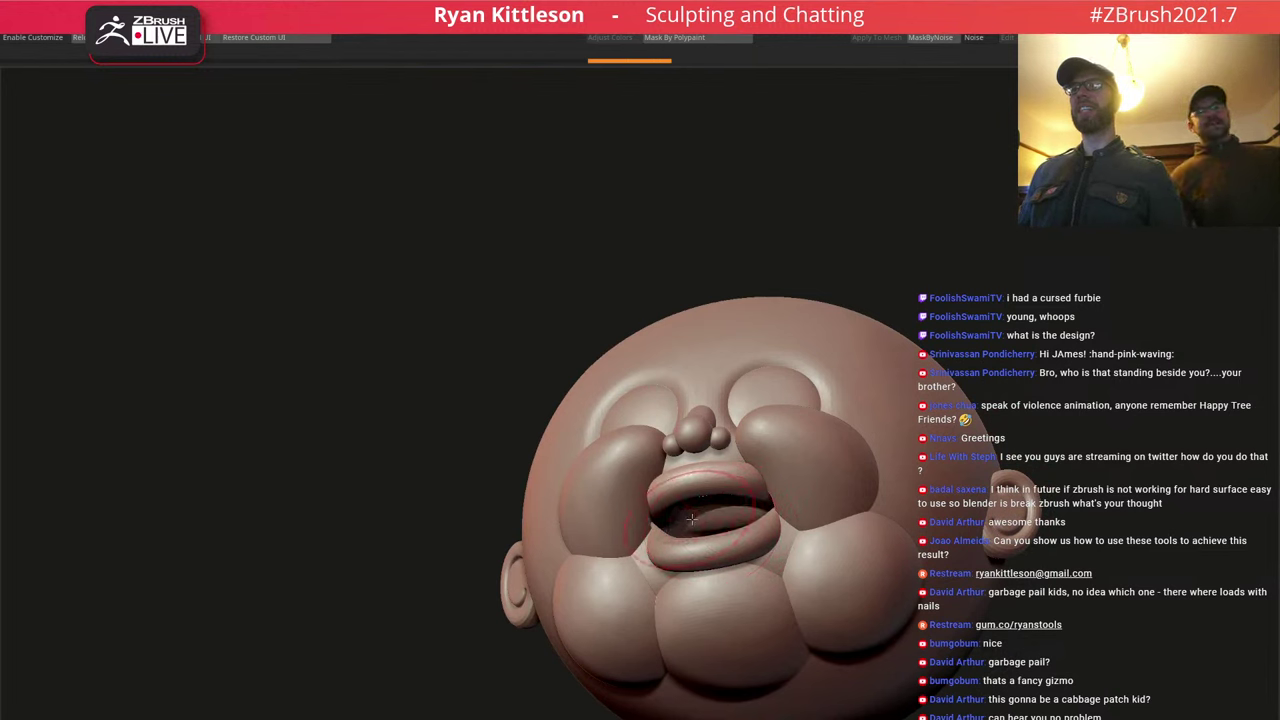
right_click_drag(694, 506, 728, 532)
left_click_drag(735, 530, 708, 524)
mouse_move(708, 524)
right_mouse_down("ctrl")
mouse_move(707, 501)
mouse_move(738, 521)
mouse_move(706, 522)
mouse_move(850, 516)
mouse_move(753, 513)
right_mouse_up("ctrl")
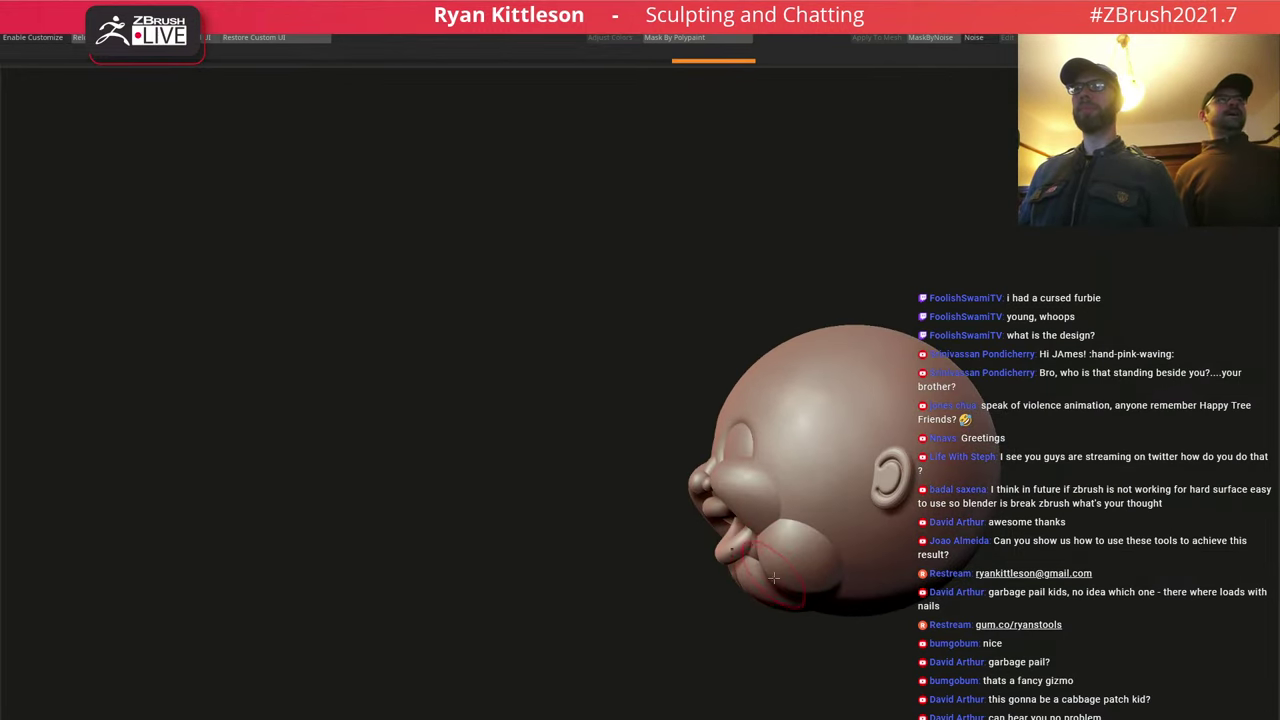
Select the chin form, rotate it slightly in profile and nudge its position beneath the lower lip.
left_click(752, 587, "alt")
key("w")
right_click_drag(842, 572, 826, 569)
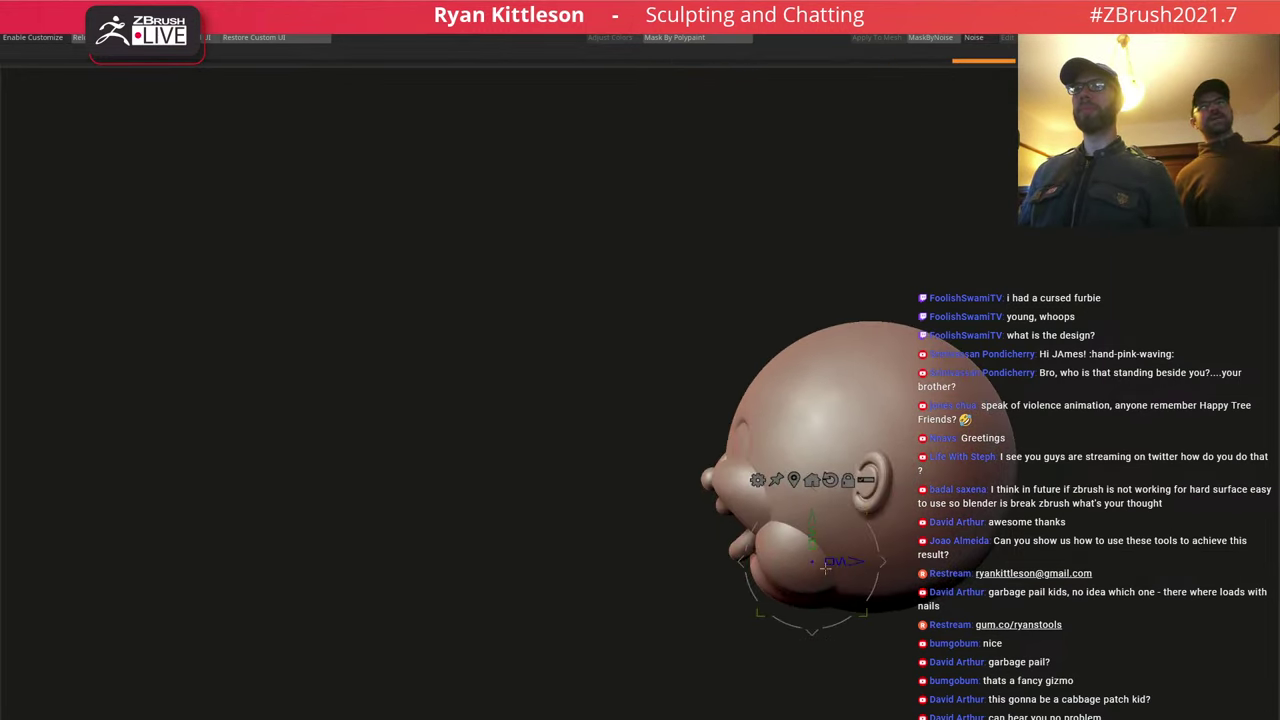
left_click_drag(869, 541, 869, 513)
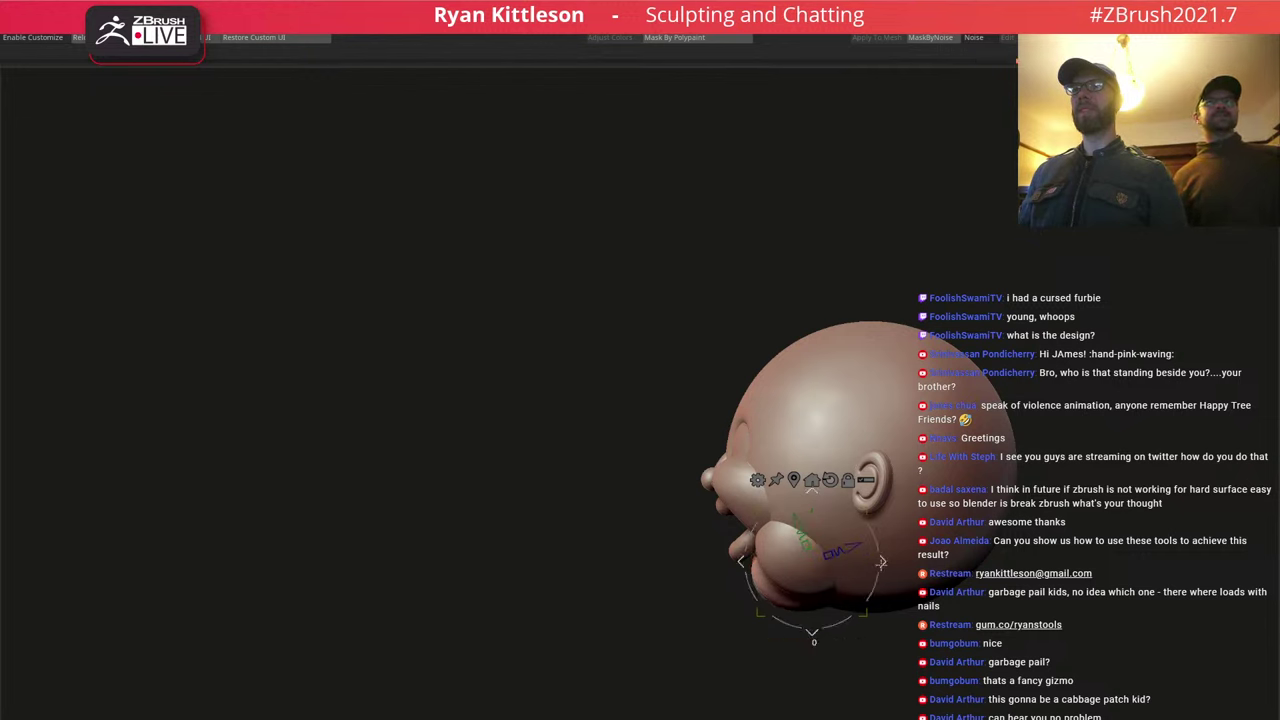
left_click_drag(881, 563, 874, 565)
right_click_drag(792, 553, 845, 543)
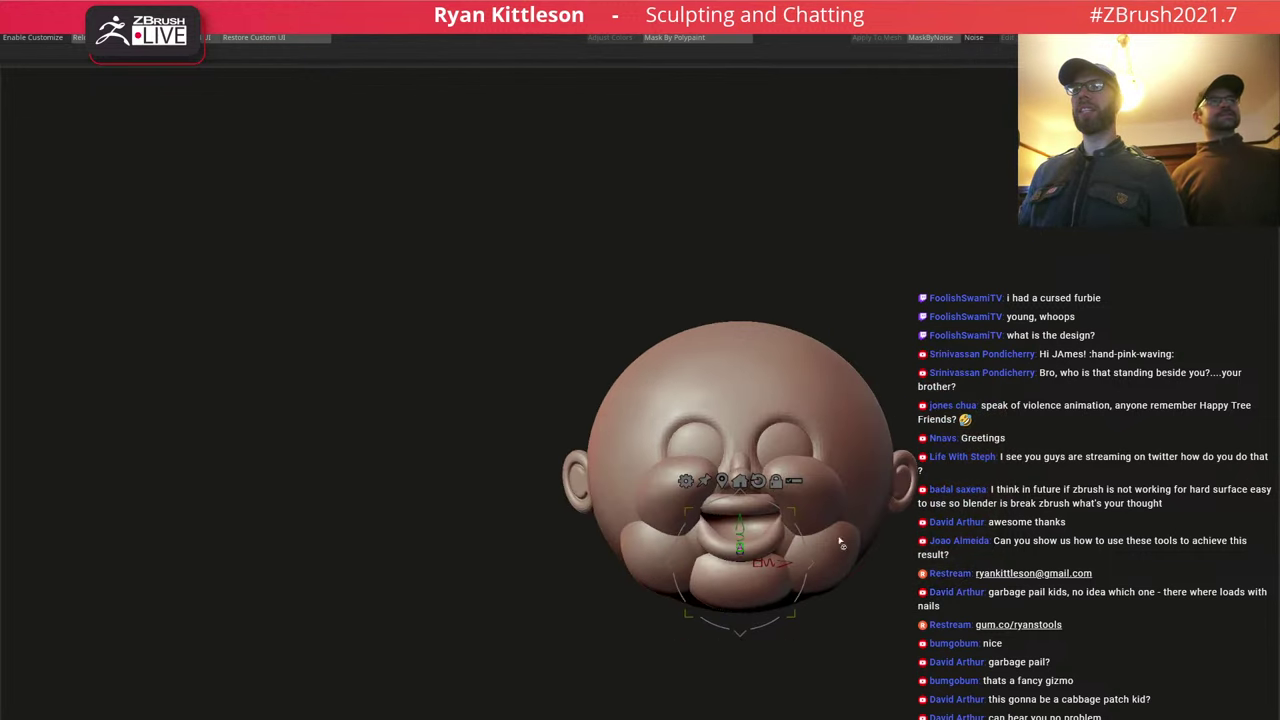
key("q")
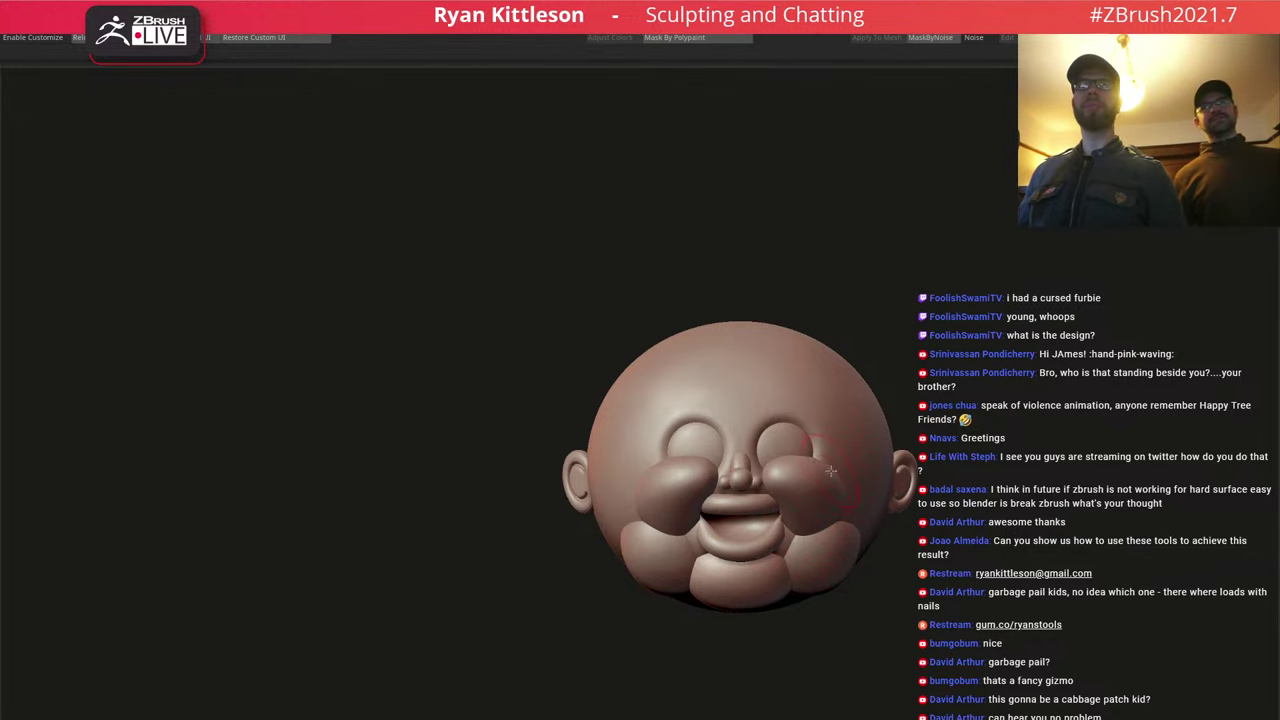
Select the upper cheeks and pull their lower inner edges away from the mouth corners with the sculpting brush.
right_click_drag(803, 494, 836, 528, "ctrl")
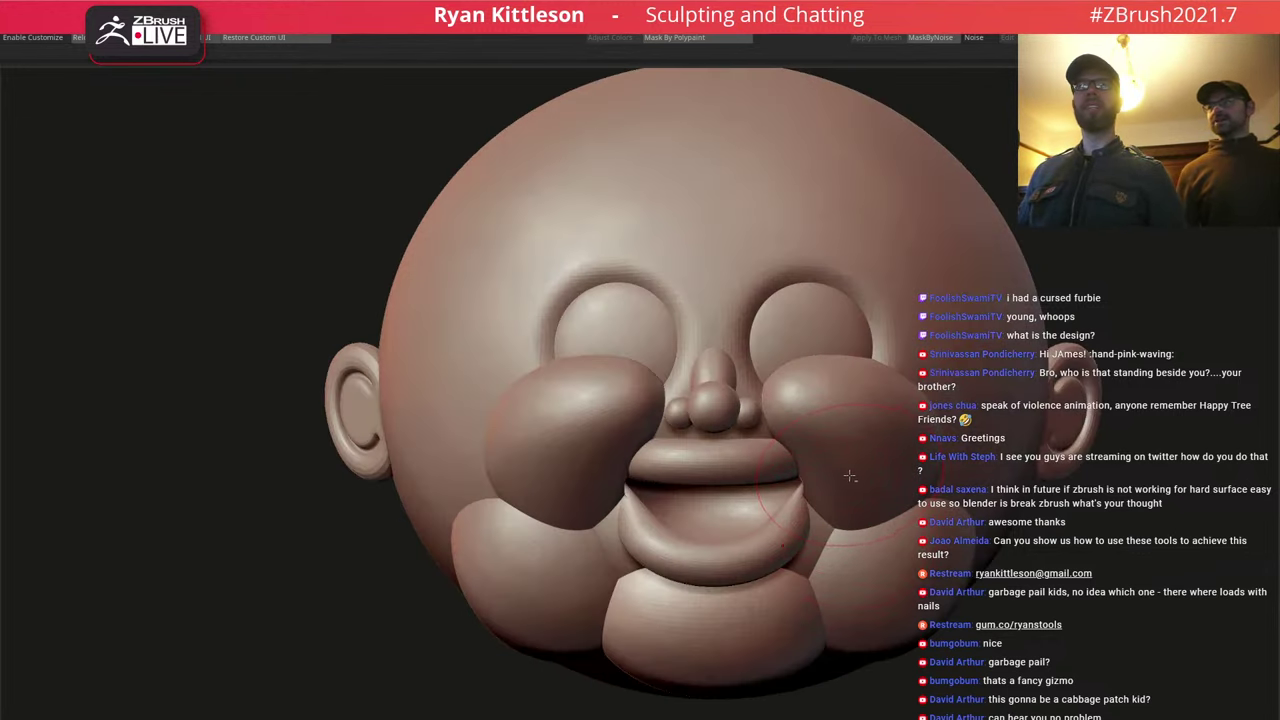
left_click(850, 478, "alt")
right_click(822, 482)
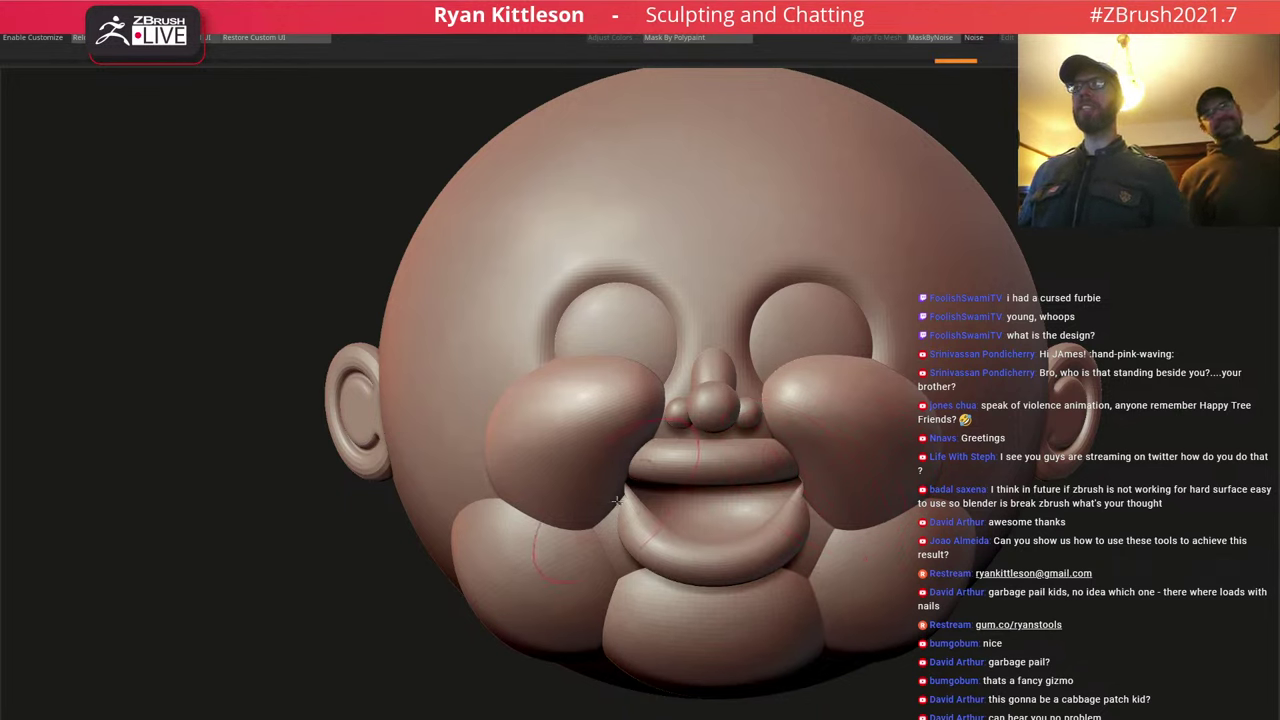
mouse_move(614, 495)
left_mouse_down()
mouse_move(597, 491)
mouse_move(581, 506)
mouse_move(593, 513)
left_mouse_up()
right_click(584, 512)
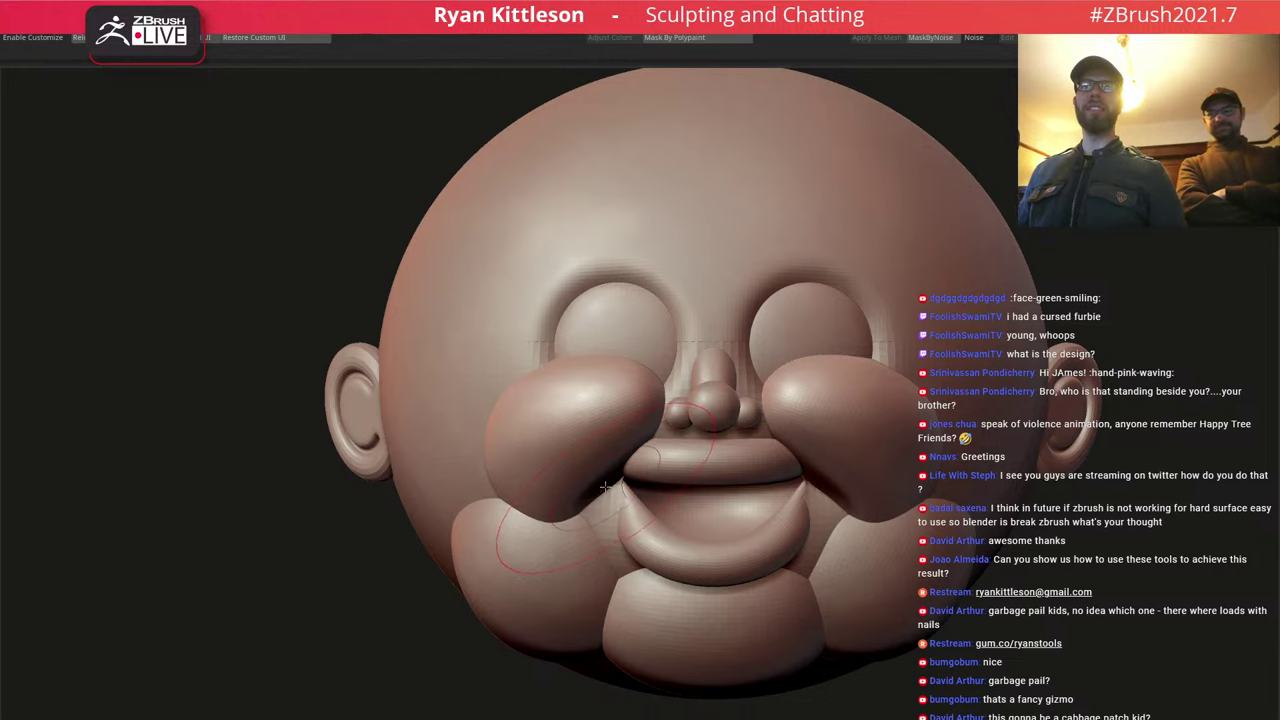
mouse_move(629, 488)
right_mouse_down()
mouse_move(700, 425)
mouse_move(650, 420)
mouse_move(628, 478)
mouse_move(645, 482)
mouse_move(580, 488)
mouse_move(645, 484)
mouse_move(603, 489)
mouse_move(632, 474)
mouse_move(615, 468)
right_mouse_up()
left_click_drag(615, 468, 601, 457)
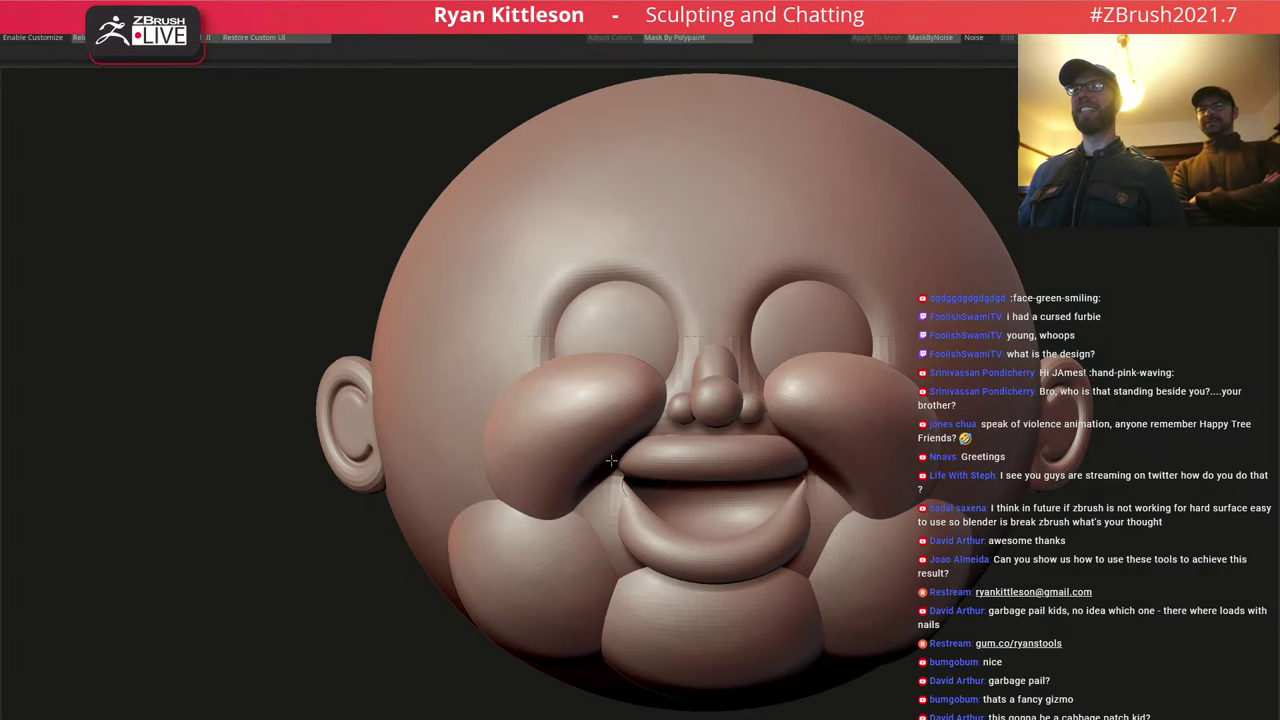
mouse_move(601, 457)
right_mouse_down()
mouse_move(601, 405)
mouse_move(637, 425)
mouse_move(617, 455)
right_mouse_up()
Check the Drippy Dan reference card, isolate the upper cheeks and bend them symmetrically into curved bean shapes.
left_click_drag(1279, 2, 802, 48)
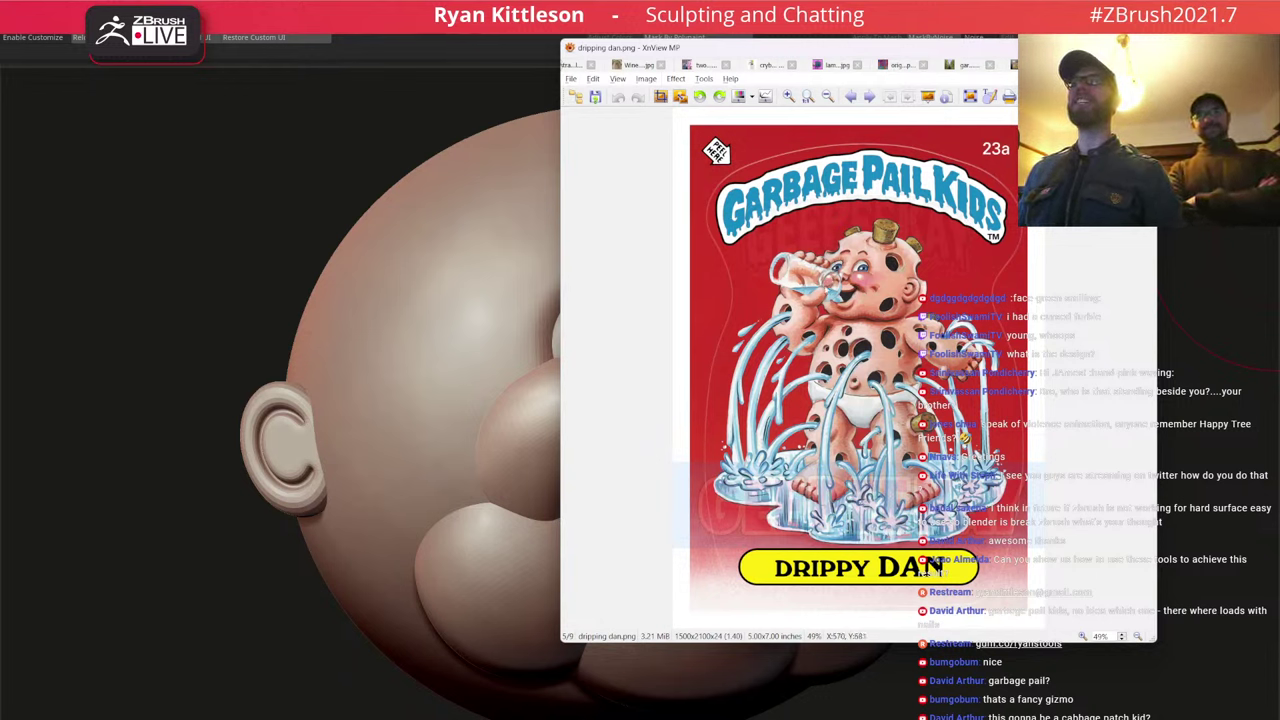
mouse_move(800, 55)
left_mouse_down()
mouse_move(715, 90)
mouse_move(1279, 104)
left_mouse_up()
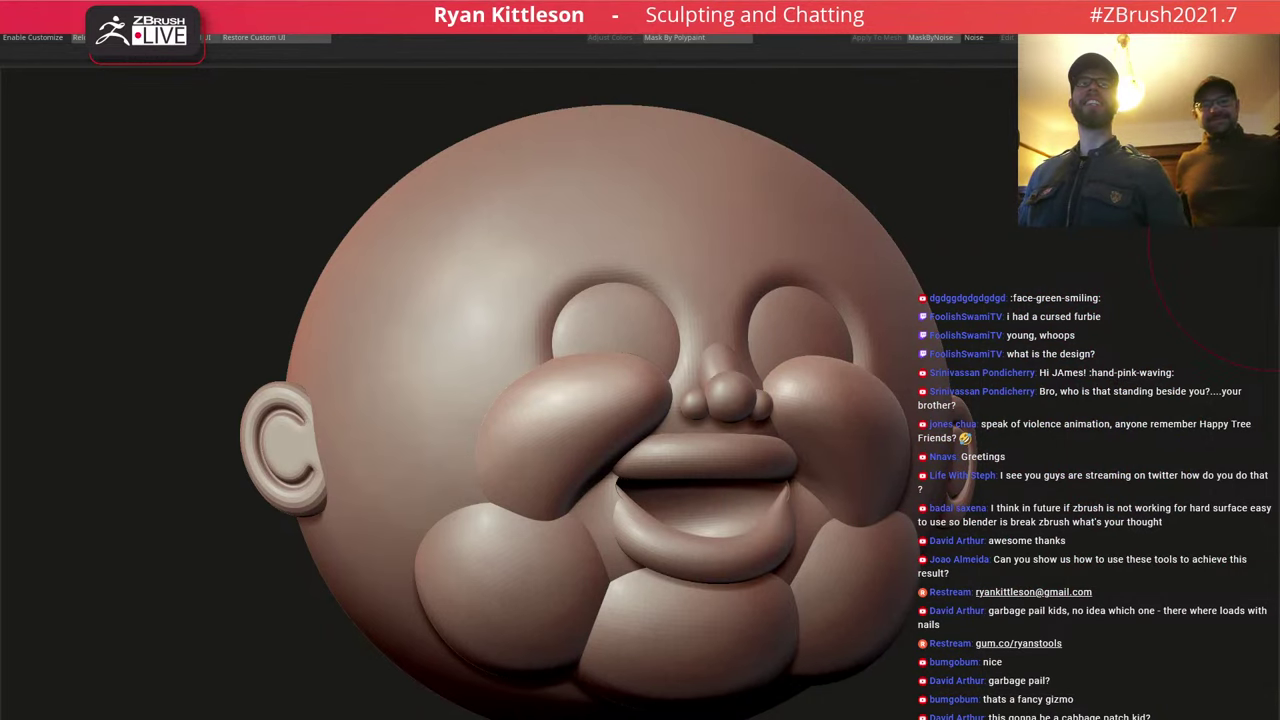
right_click_drag(894, 275, 866, 275)
right_click_drag(848, 365, 709, 421, "ctrl")
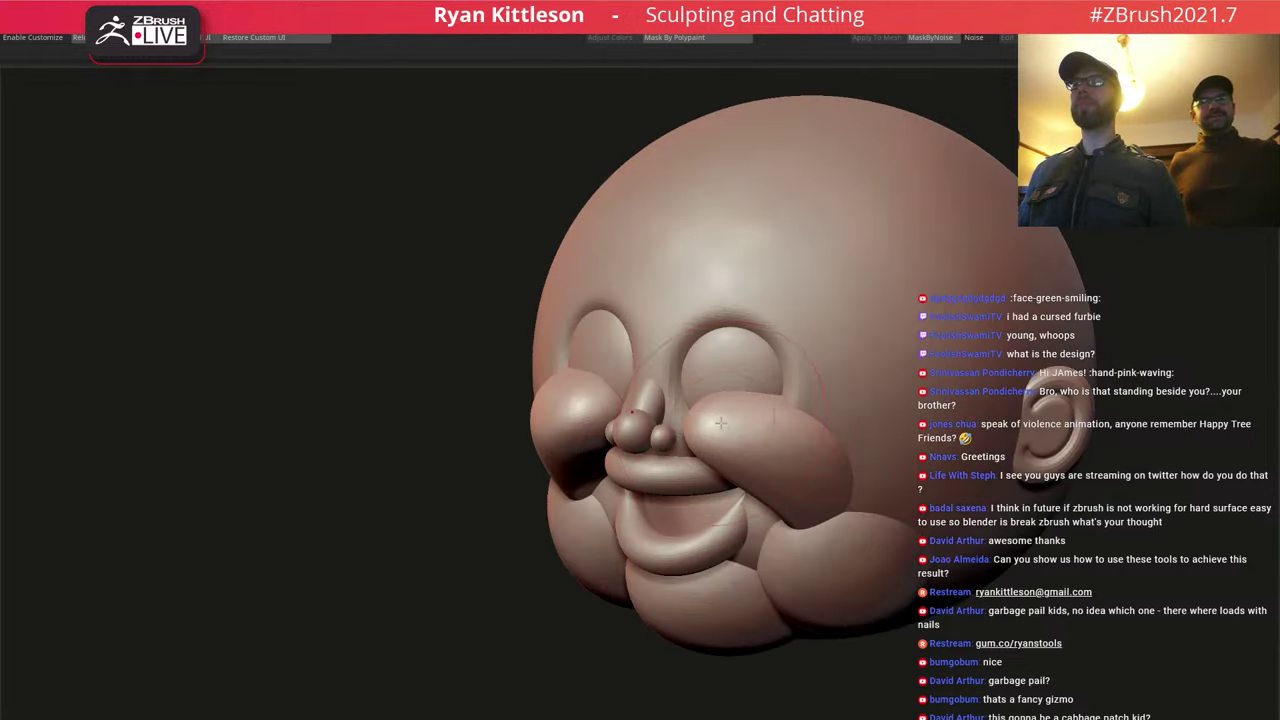
key("space")
left_click_drag(742, 411, 756, 410)
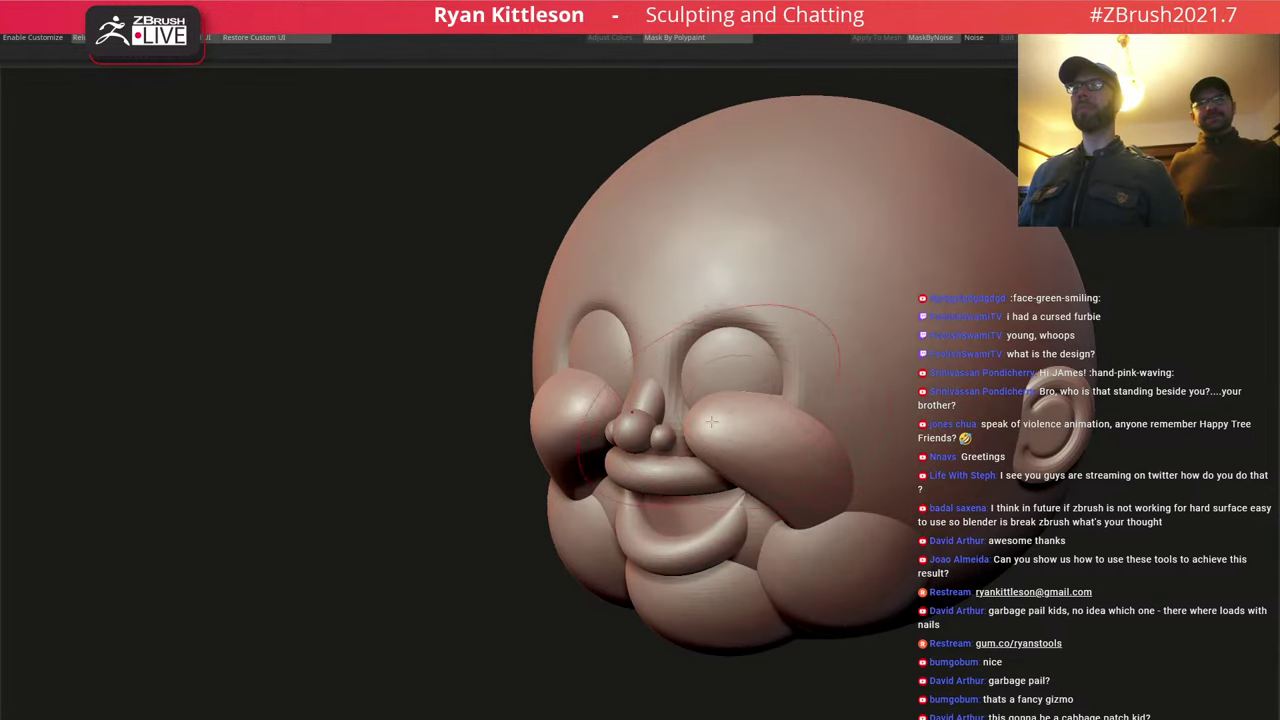
right_click_drag(742, 418, 714, 470, "shift")
key("alt+s")
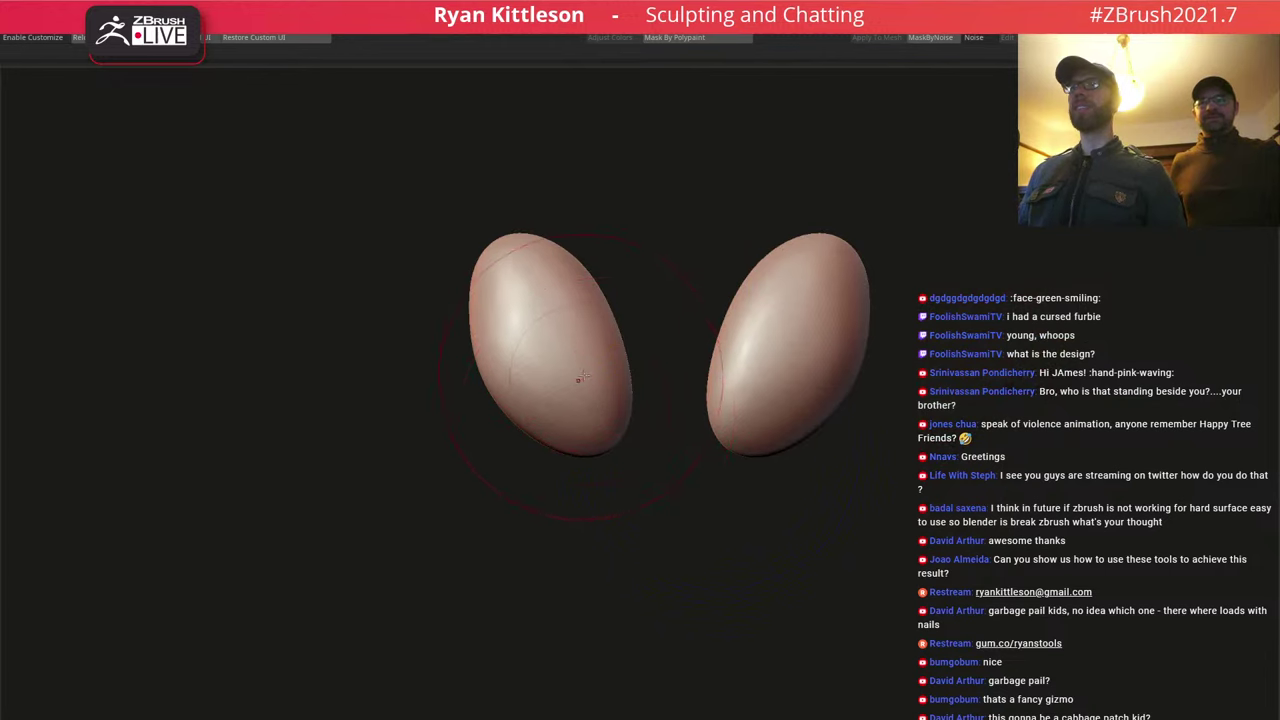
left_click_drag(615, 305, 546, 340)
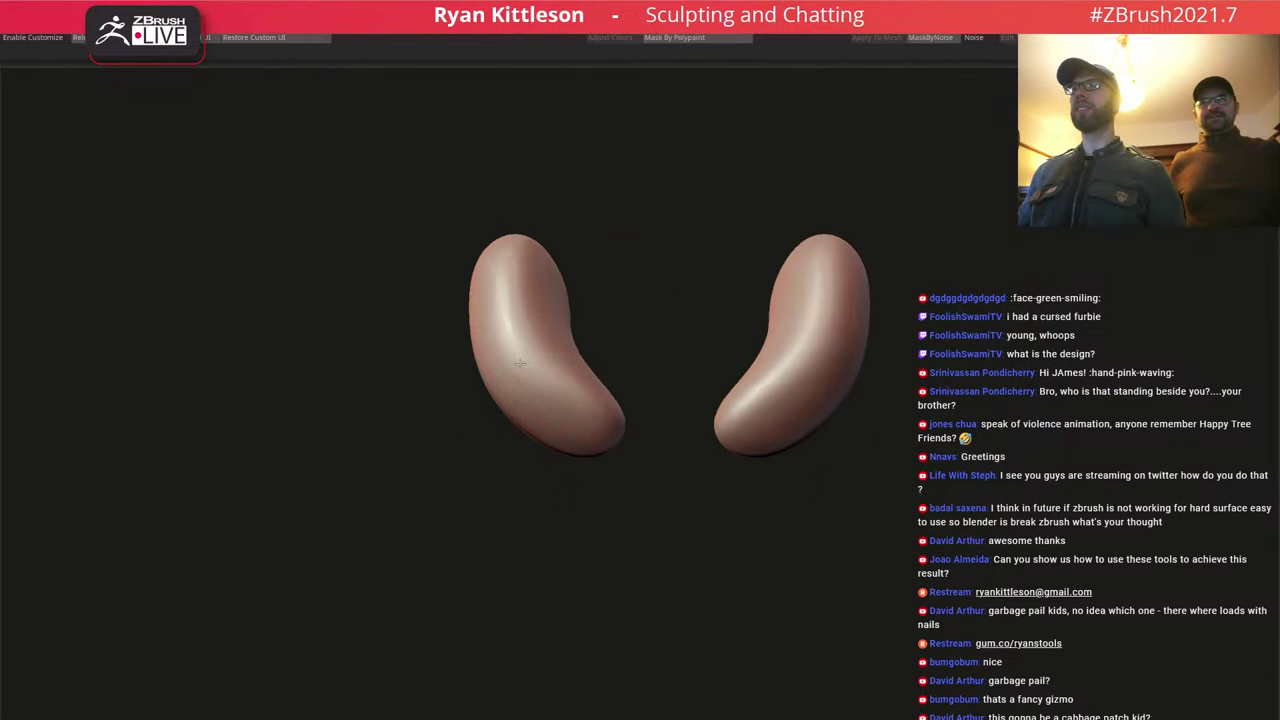
key("alt+s")
Isolate the upper cheeks again and refine the curve of their inner edges, restoring the whole head's display.
right_click_drag(566, 392, 554, 330)
mouse_move(551, 454)
right_mouse_down()
mouse_move(534, 457)
mouse_move(555, 440)
right_mouse_up()
key("alt+s")
left_click_drag(616, 398, 607, 434)
key("alt+s")
Push the front of the upper cheeks in toward the nose from above and adjust the brush size for refining them.
mouse_move(570, 428)
right_mouse_down()
mouse_move(598, 439)
mouse_move(590, 468)
right_mouse_up()
right_click_drag(509, 428, 522, 470)
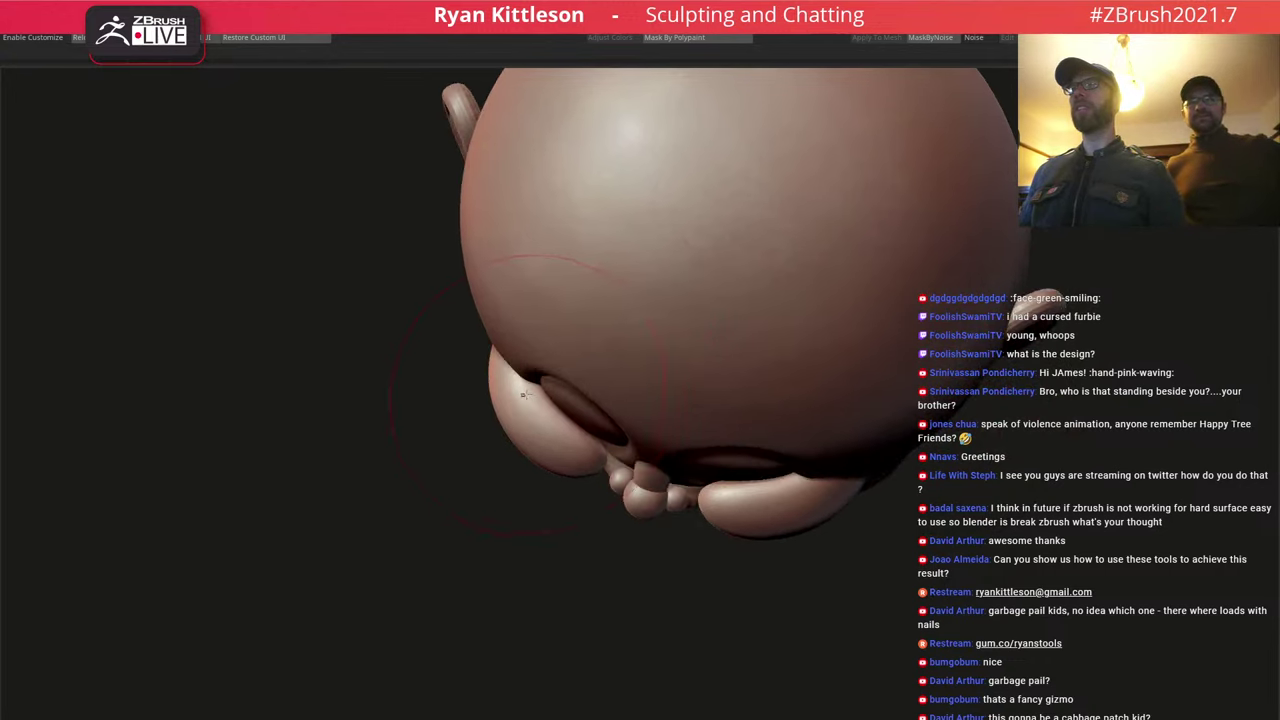
left_click_drag(517, 401, 560, 440)
mouse_move(588, 455)
right_mouse_down()
mouse_move(592, 428)
mouse_move(595, 461)
right_mouse_up()
key("space")
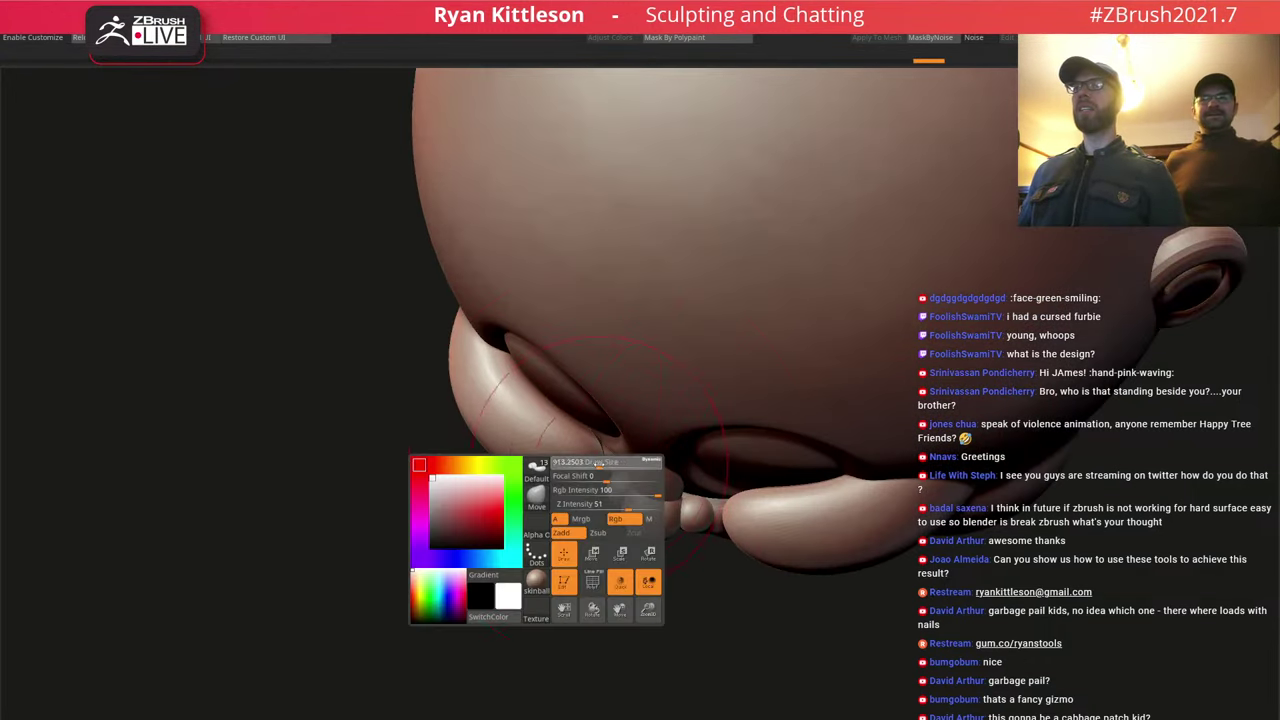
left_click_drag(598, 465, 615, 460)
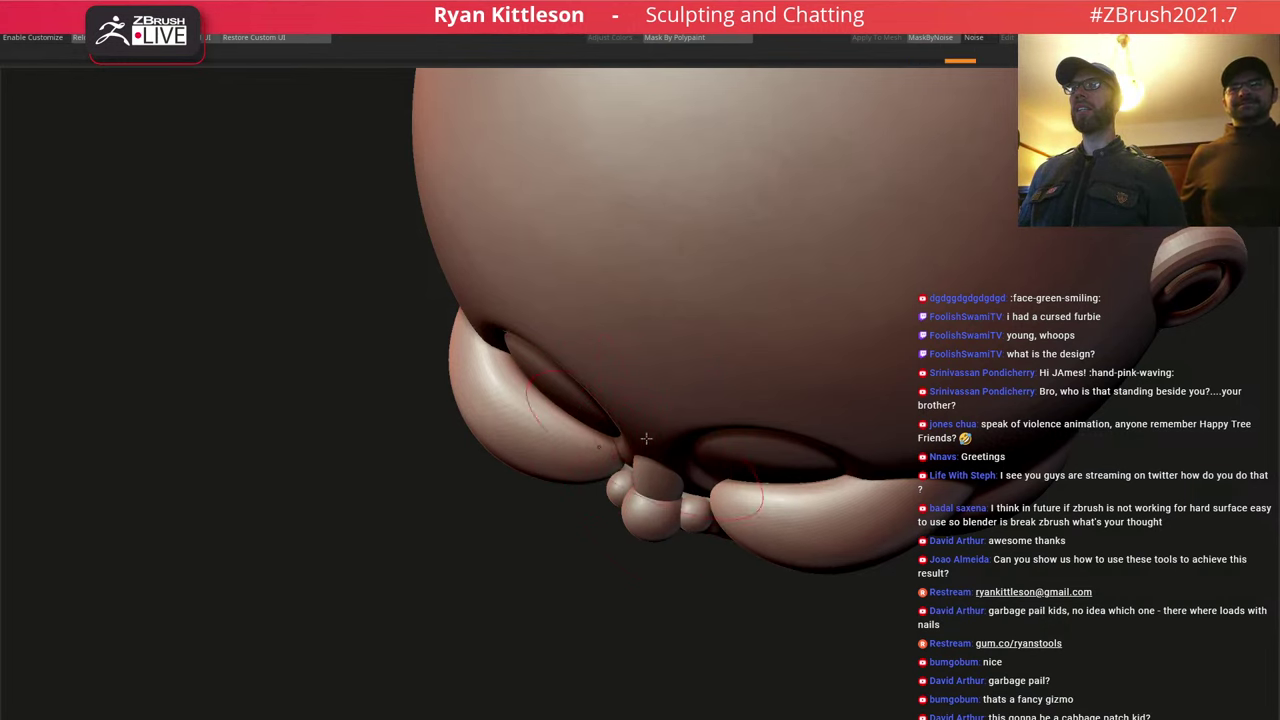
mouse_move(645, 438)
right_mouse_down()
mouse_move(620, 470)
mouse_move(639, 405)
right_mouse_up()
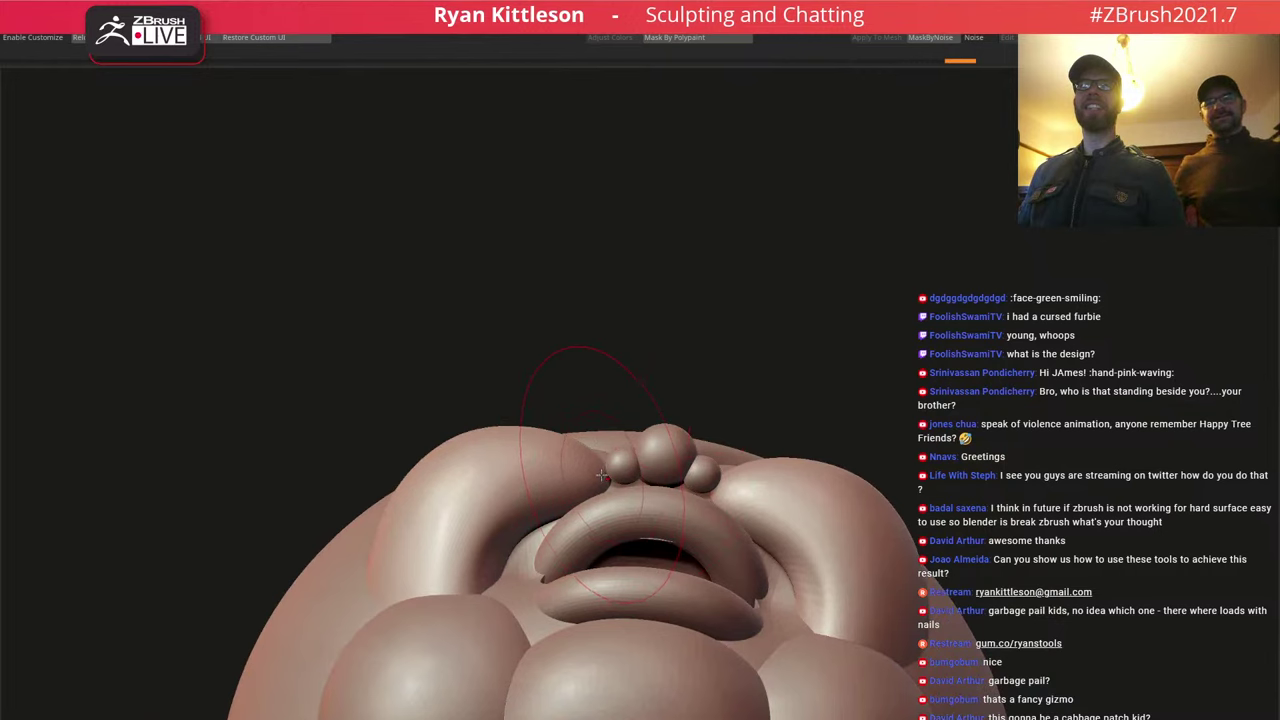
mouse_move(605, 475)
right_mouse_down()
mouse_move(599, 493)
mouse_move(650, 482)
mouse_move(646, 398)
mouse_move(609, 430)
right_mouse_up()
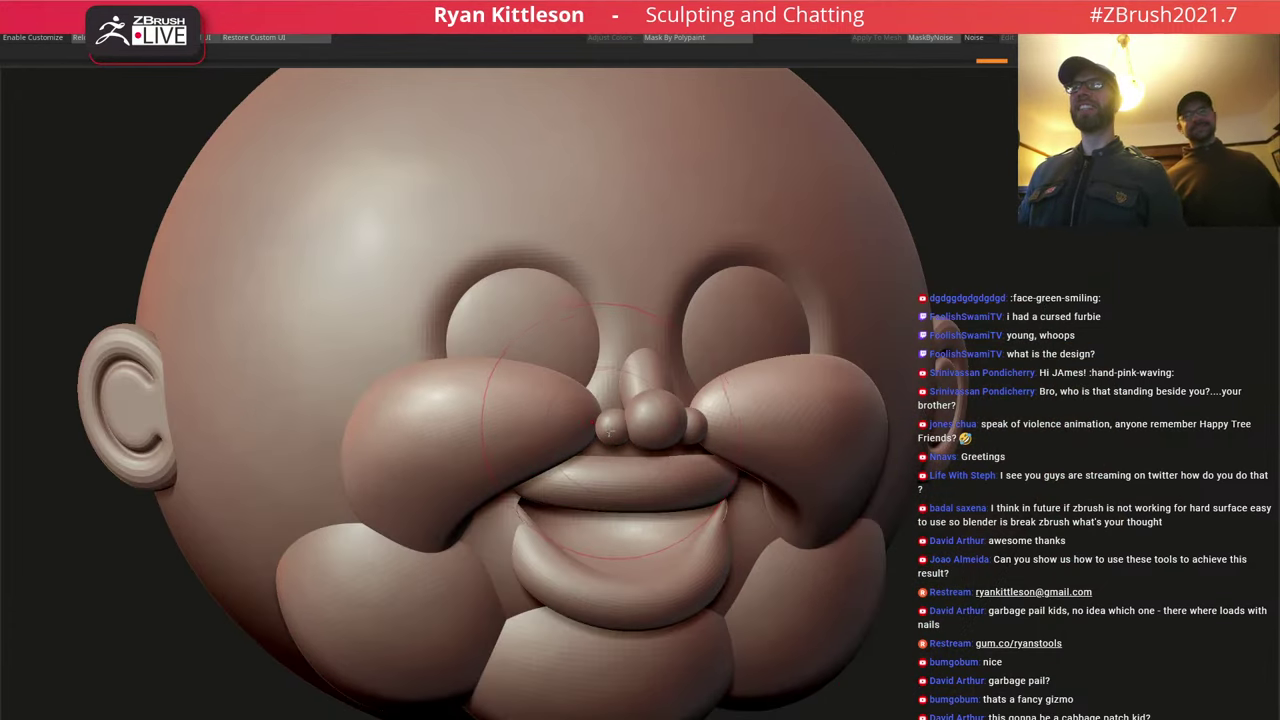
Move the nostrils and the ball at the tip of the nose back toward the face, as judged from above.
left_click(614, 432, "alt")
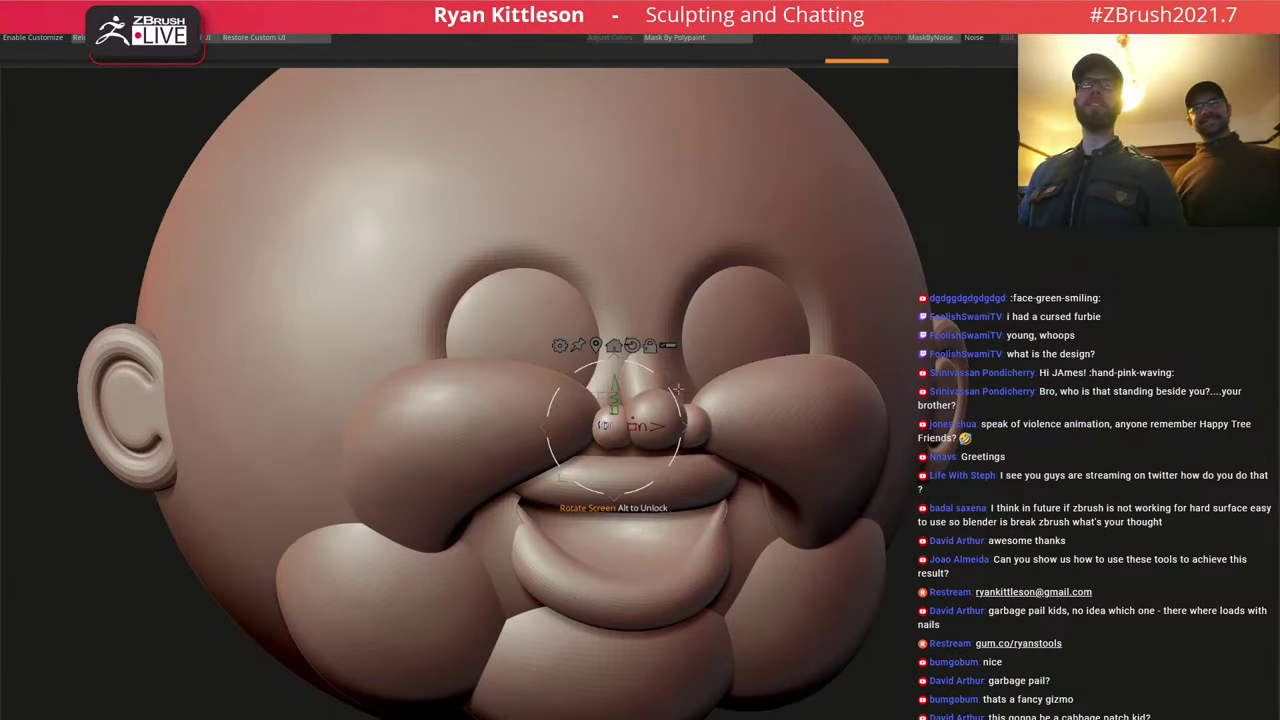
right_click_drag(672, 393, 692, 469)
left_click_drag(605, 362, 605, 350)
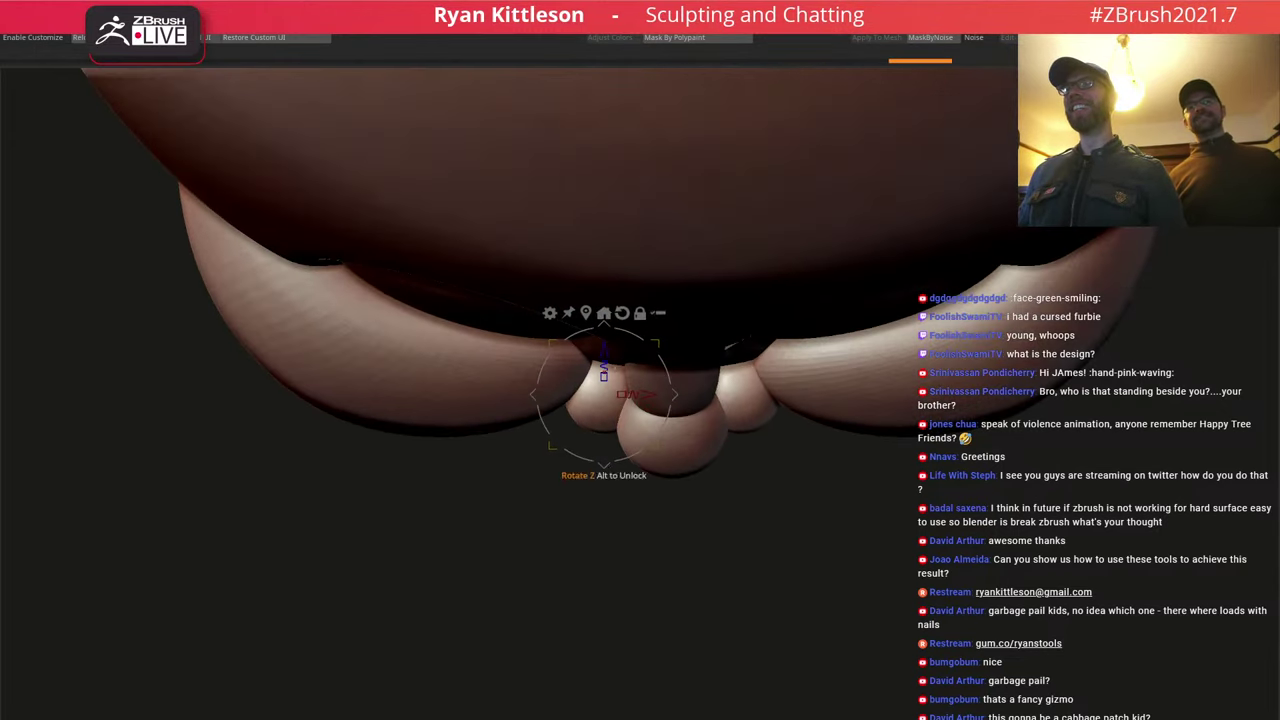
left_click(685, 455, "alt")
left_click_drag(671, 383, 671, 373)
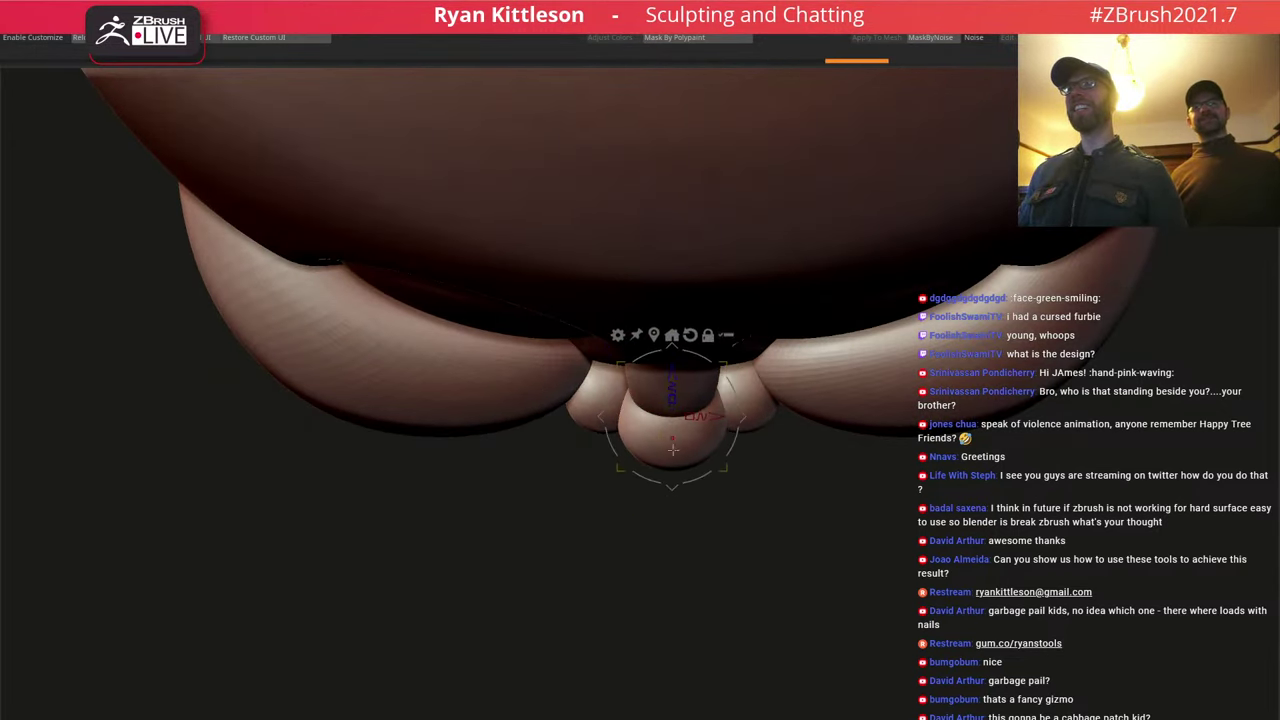
right_click_drag(672, 390, 703, 364)
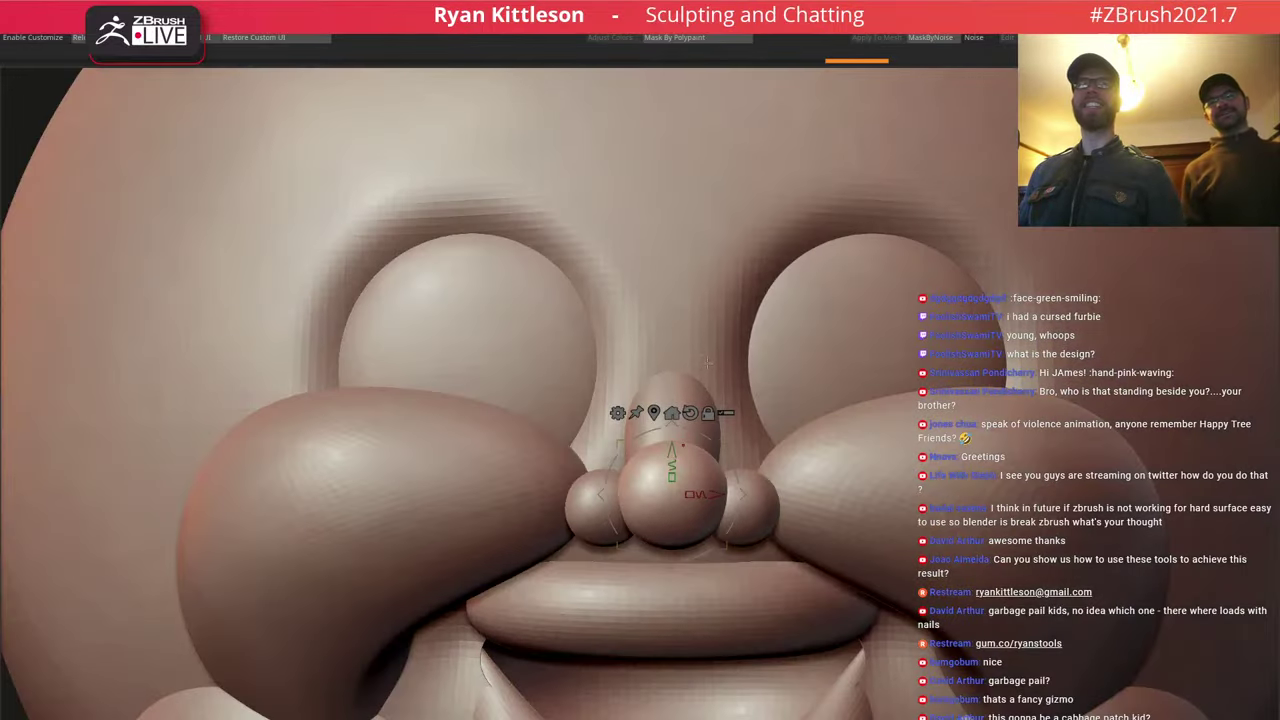
key("q")
left_click_drag(680, 390, 665, 340)
key("f")
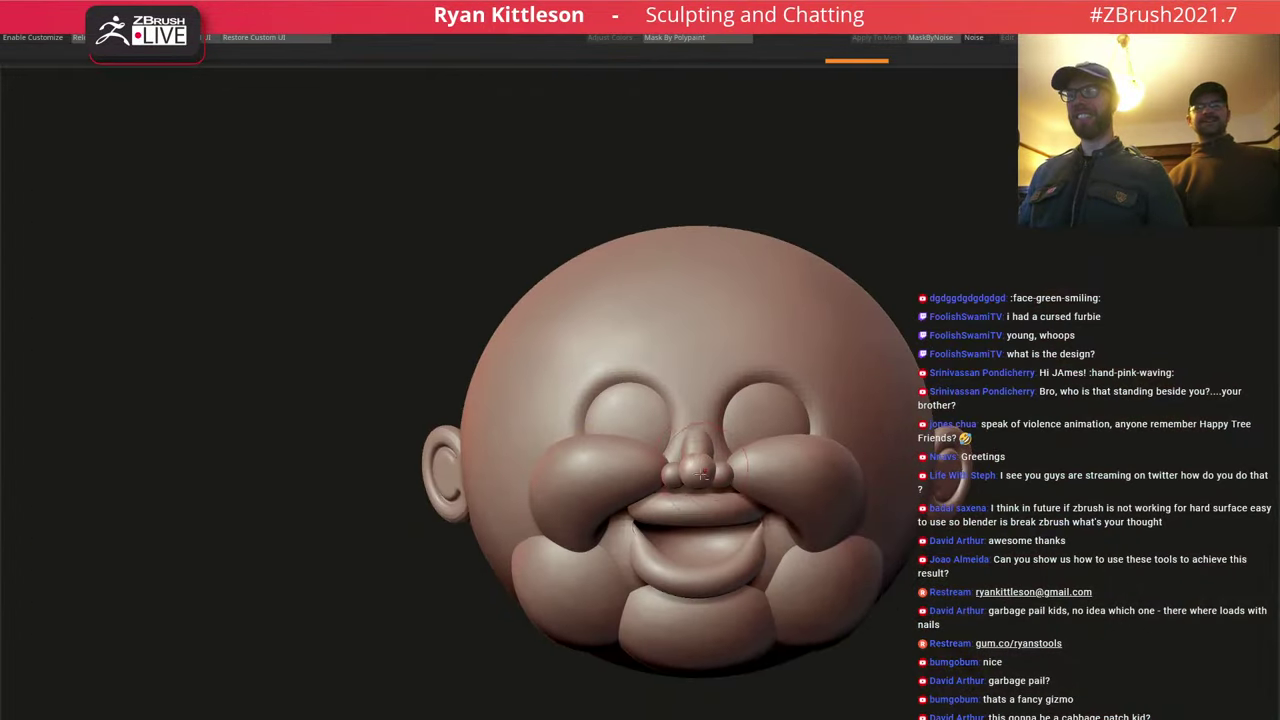
Isolate the ear at its lowest subdivision level with polygroups shown, and grow the visible area outward from its central disc.
right_click_drag(703, 475, 668, 378, "alt")
right_click_drag(664, 256, 636, 278, "alt")
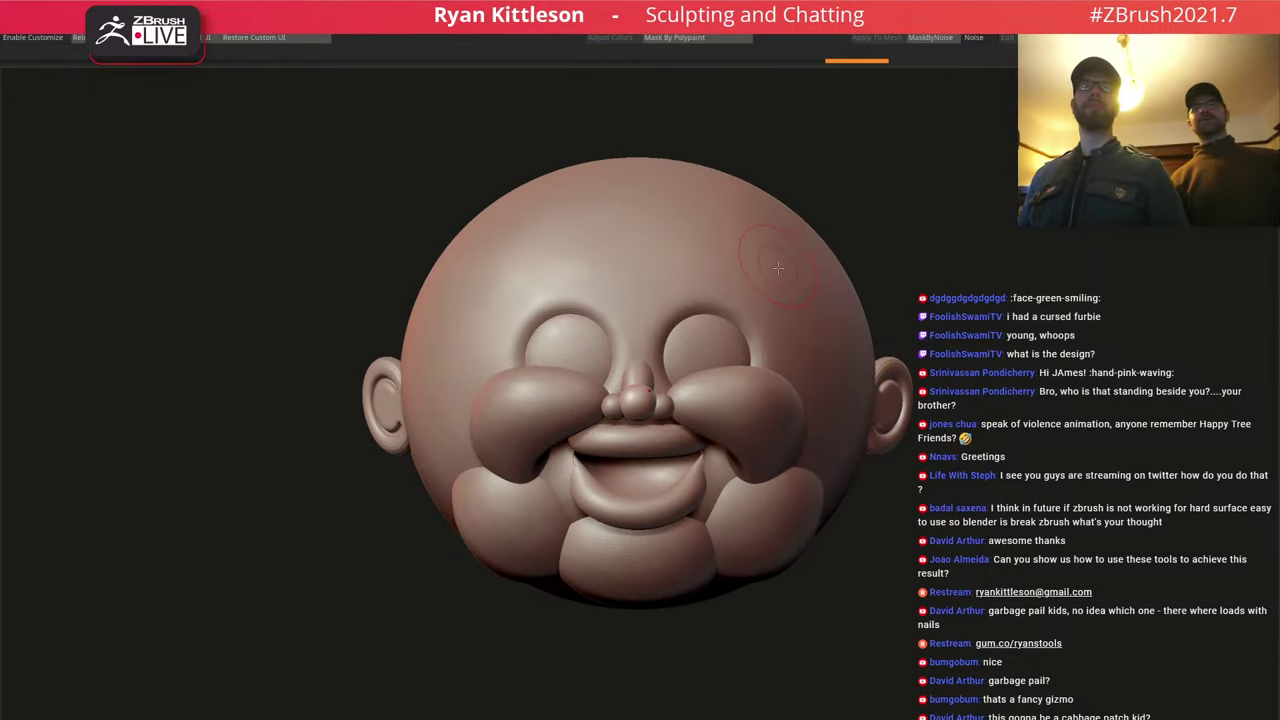
right_click_drag(799, 293, 903, 337)
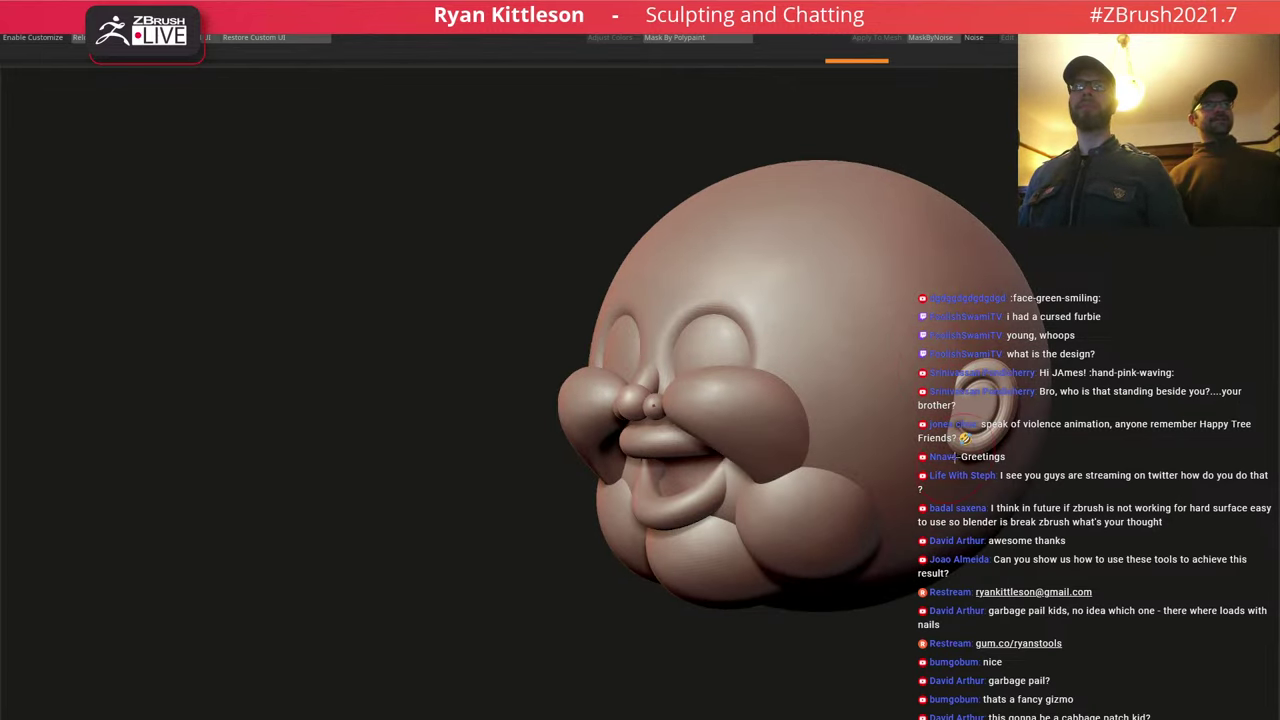
left_click(973, 421, "alt")
key("shift+f")
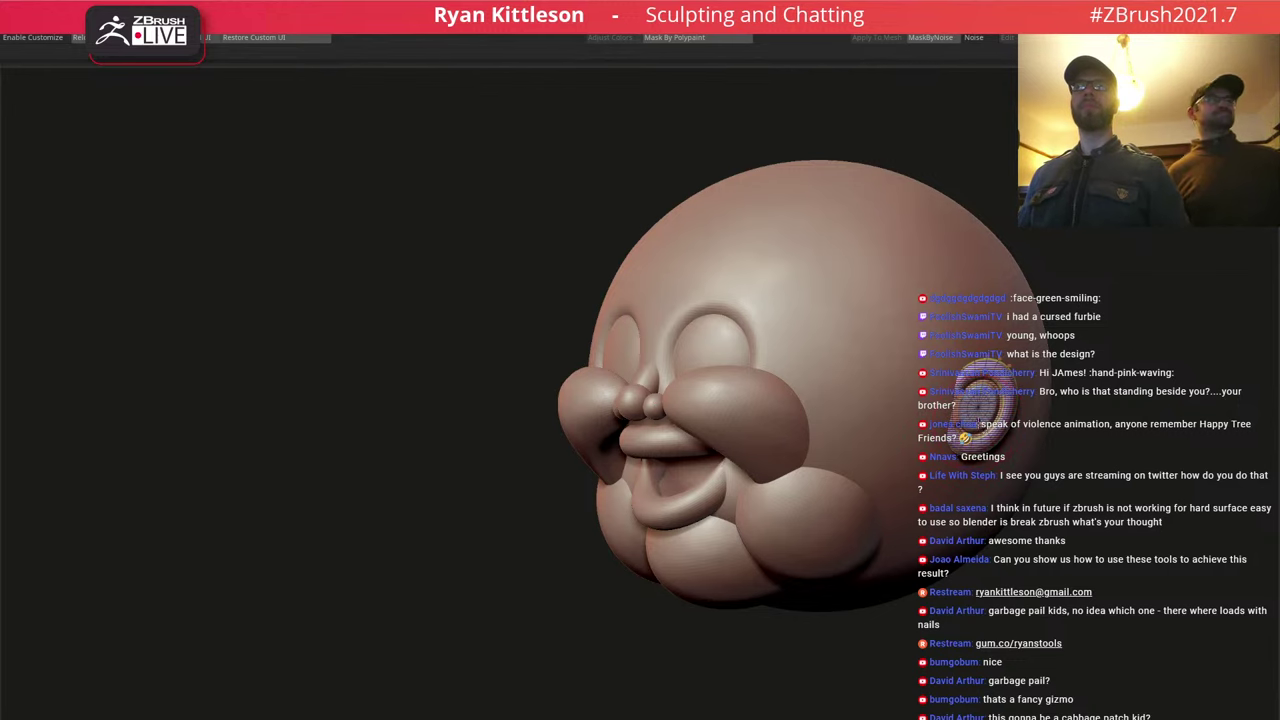
key("alt+s")
right_click_drag(989, 418, 876, 397, "ctrl")
key("shift+d")
left_click(872, 395, "ctrl+shift")
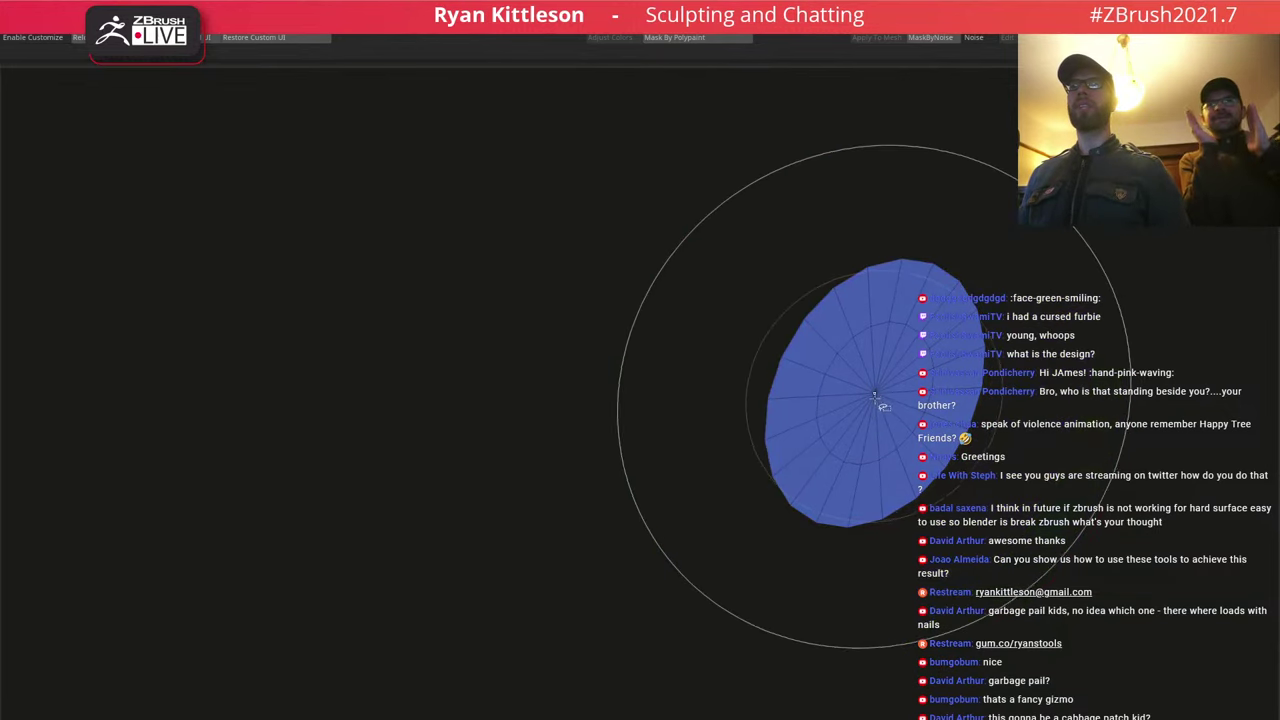
left_click(1050, 366, "ctrl+shift")
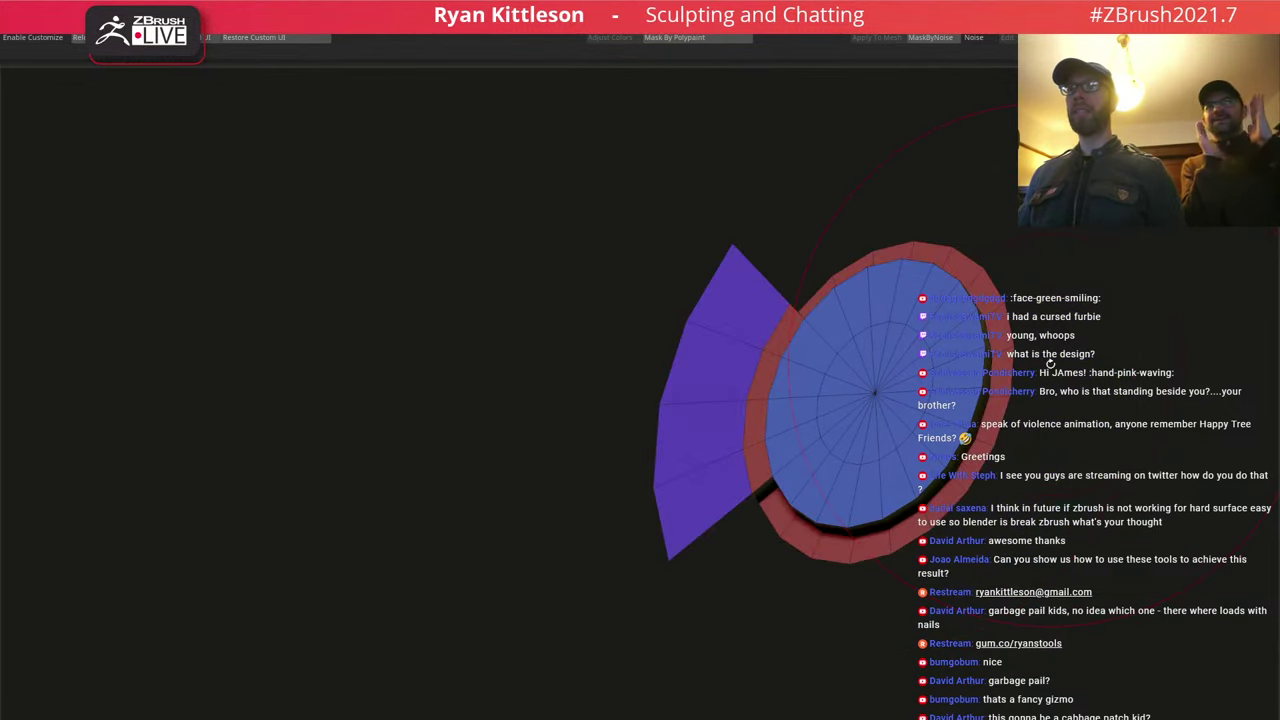
key("ctrl+shift+x")
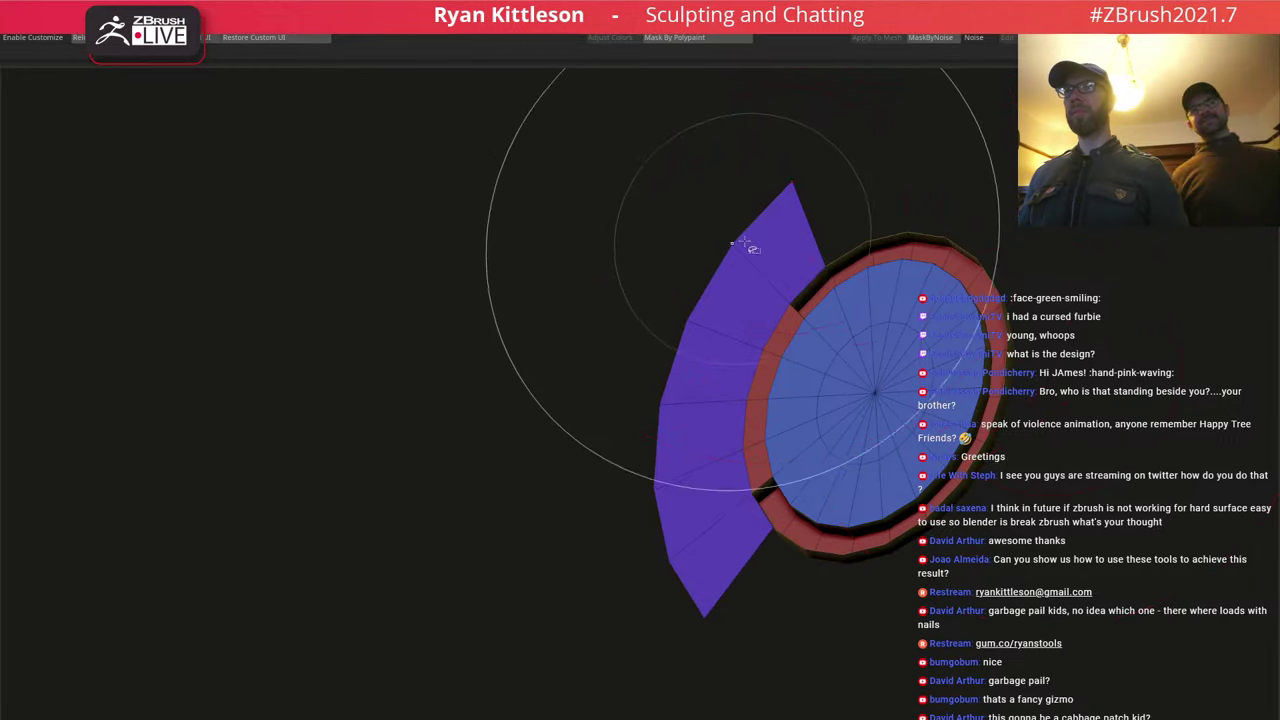
Shift the ear's inner disc and surrounding ring toward the face with the outer rim hidden, restoring the full-resolution ear and whole head.
left_click(752, 246, "ctrl+alt+shift")
key("w")
left_click_drag(875, 393, 836, 413)
left_click(1048, 400, "ctrl+shift")
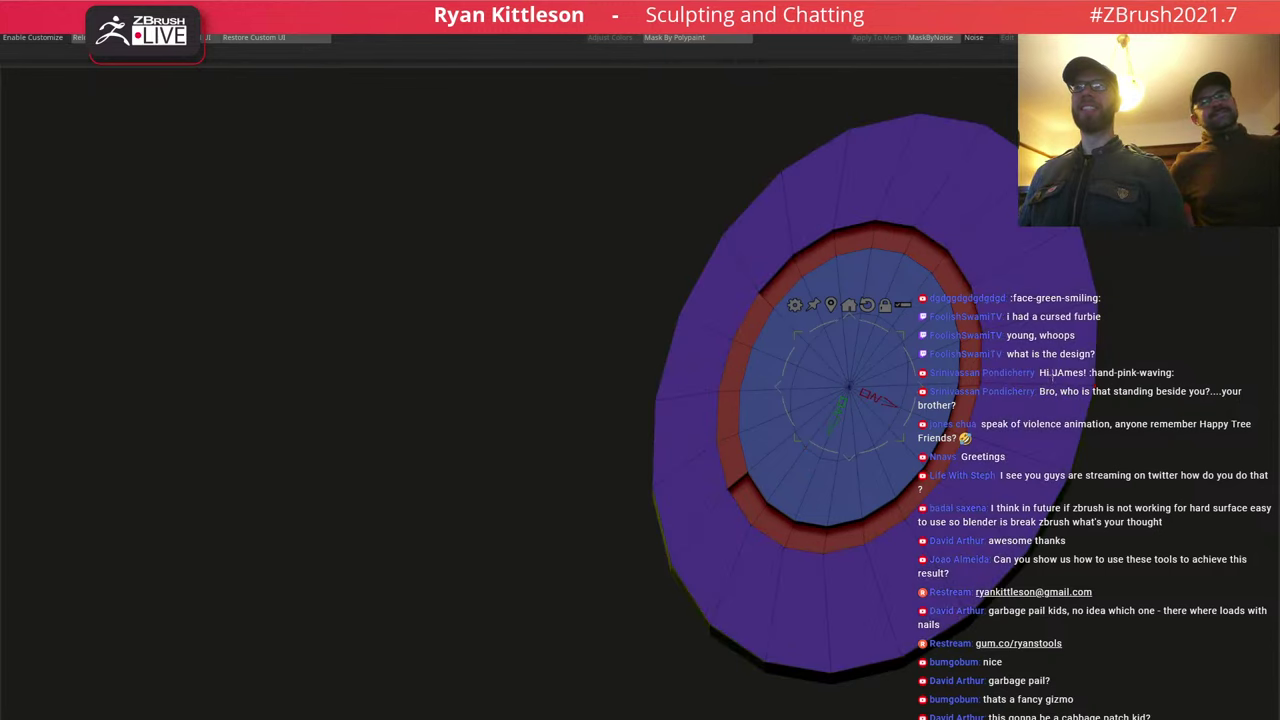
key("d")
key("shift+f")
key("alt+s")
key("q")
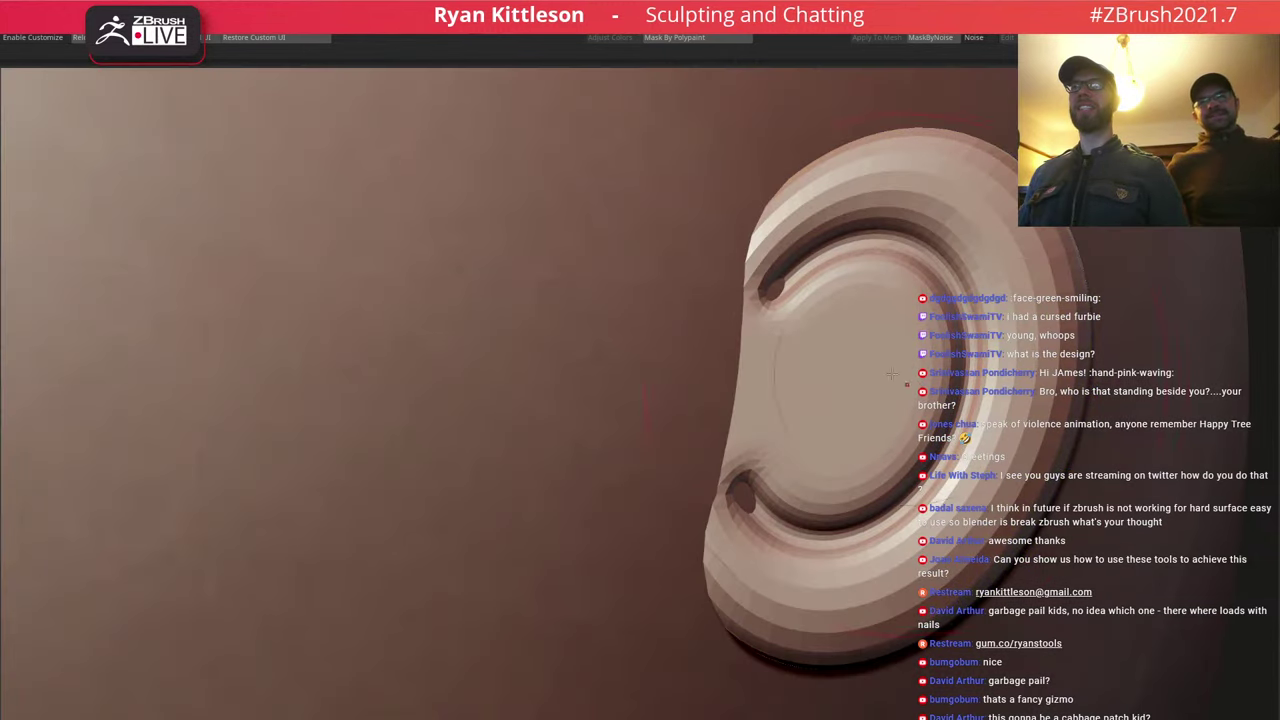
Adjust the ear's placement slightly against the side of the head and check the whole face from the front.
right_click_drag(892, 374, 628, 208, "ctrl")
key("w")
right_click_drag(950, 420, 893, 402)
left_click_drag(896, 396, 899, 399)
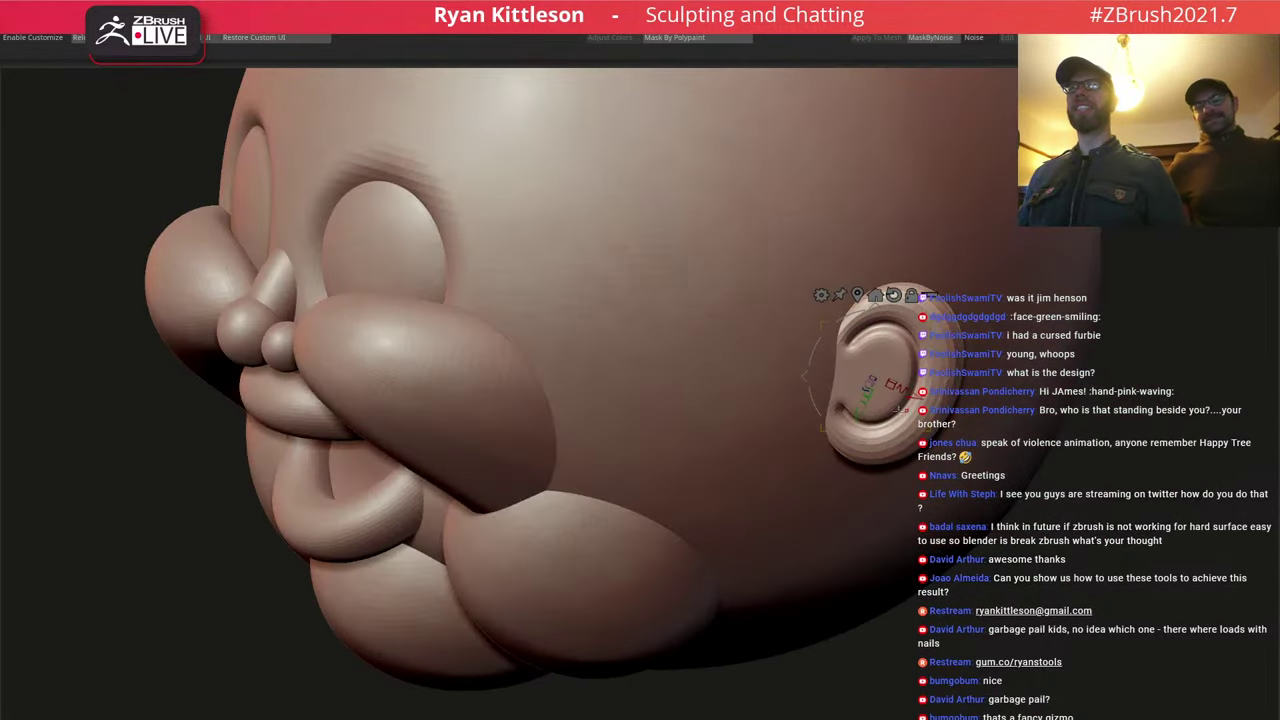
right_click_drag(880, 397, 853, 348, "ctrl")
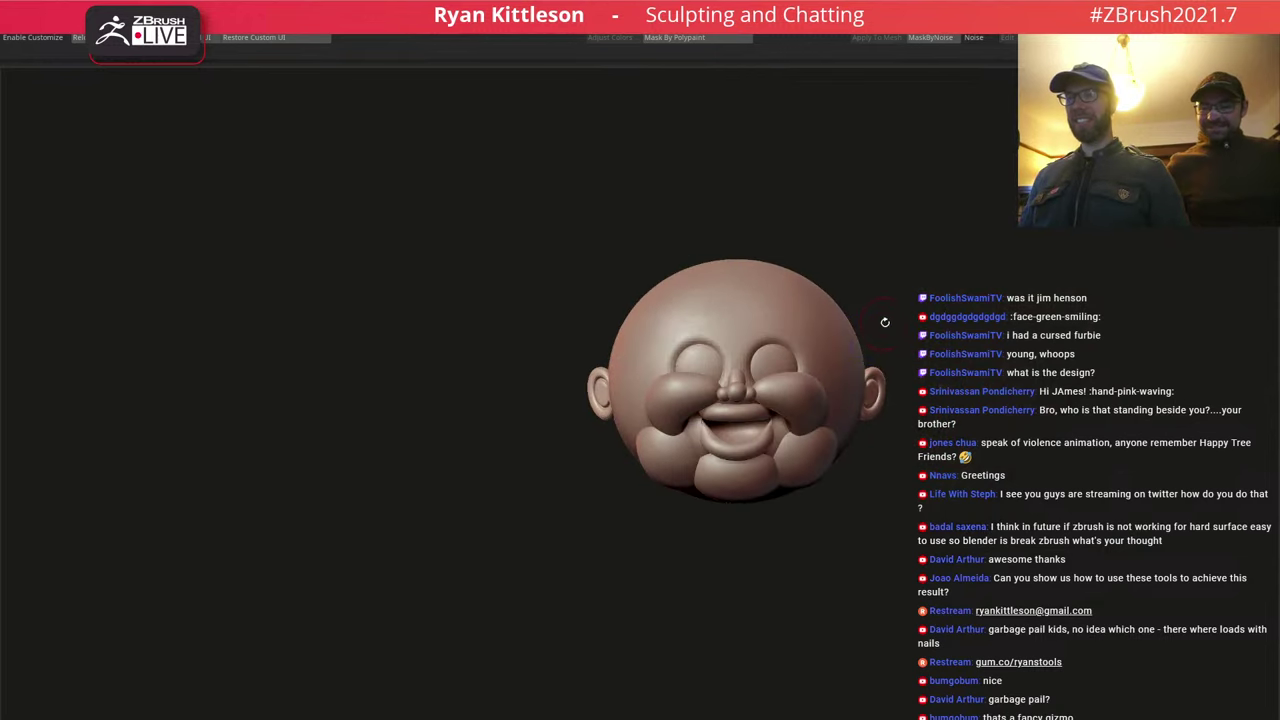
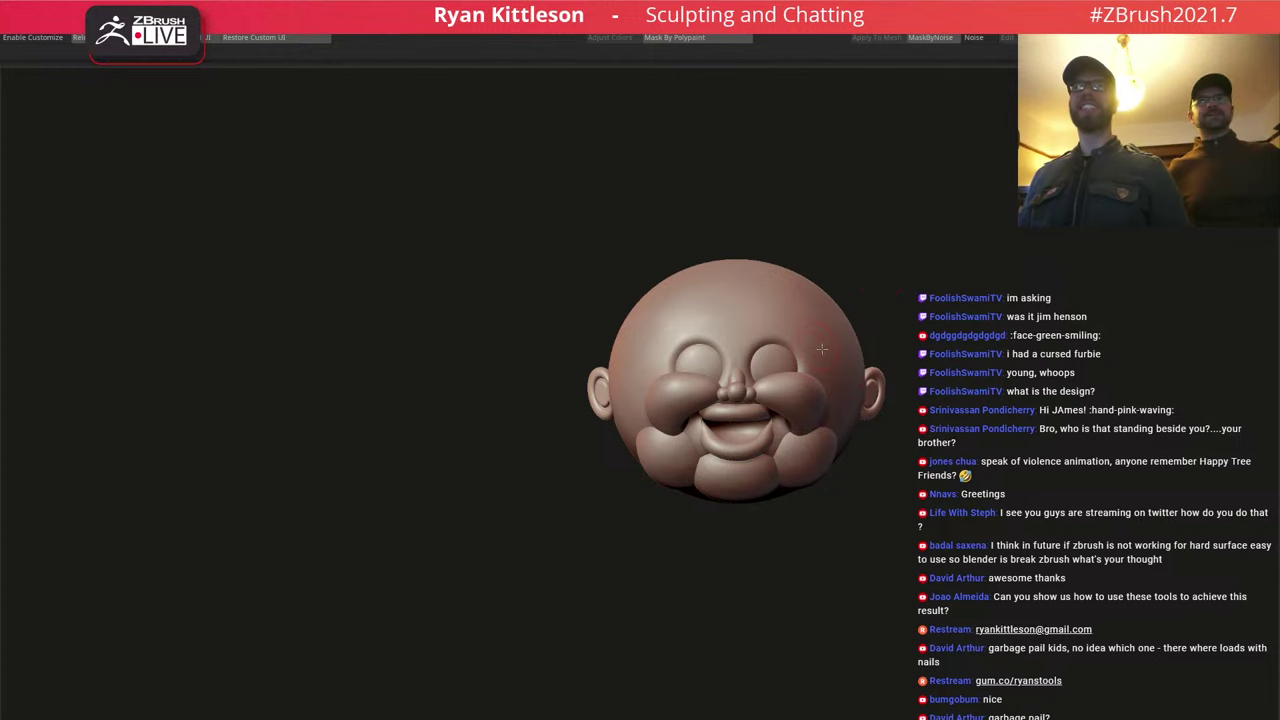
right_click_drag(804, 355, 836, 360, "ctrl")
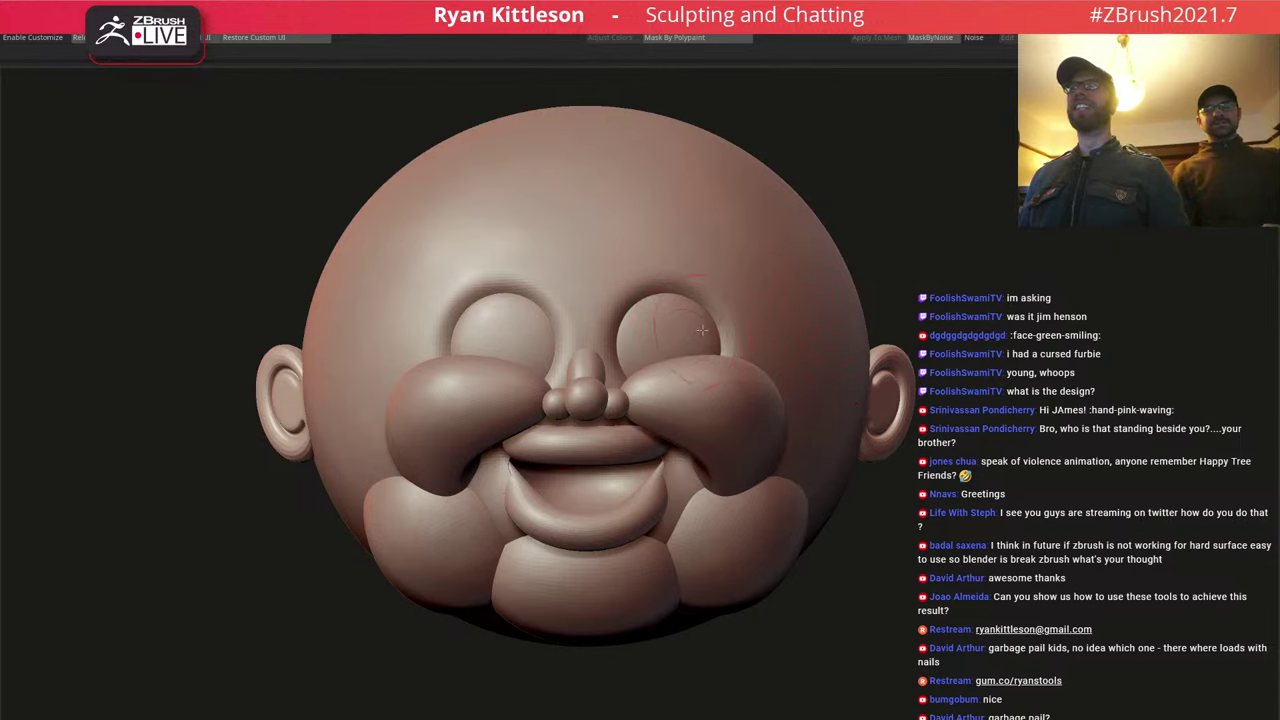
right_click_drag(731, 332, 734, 273)
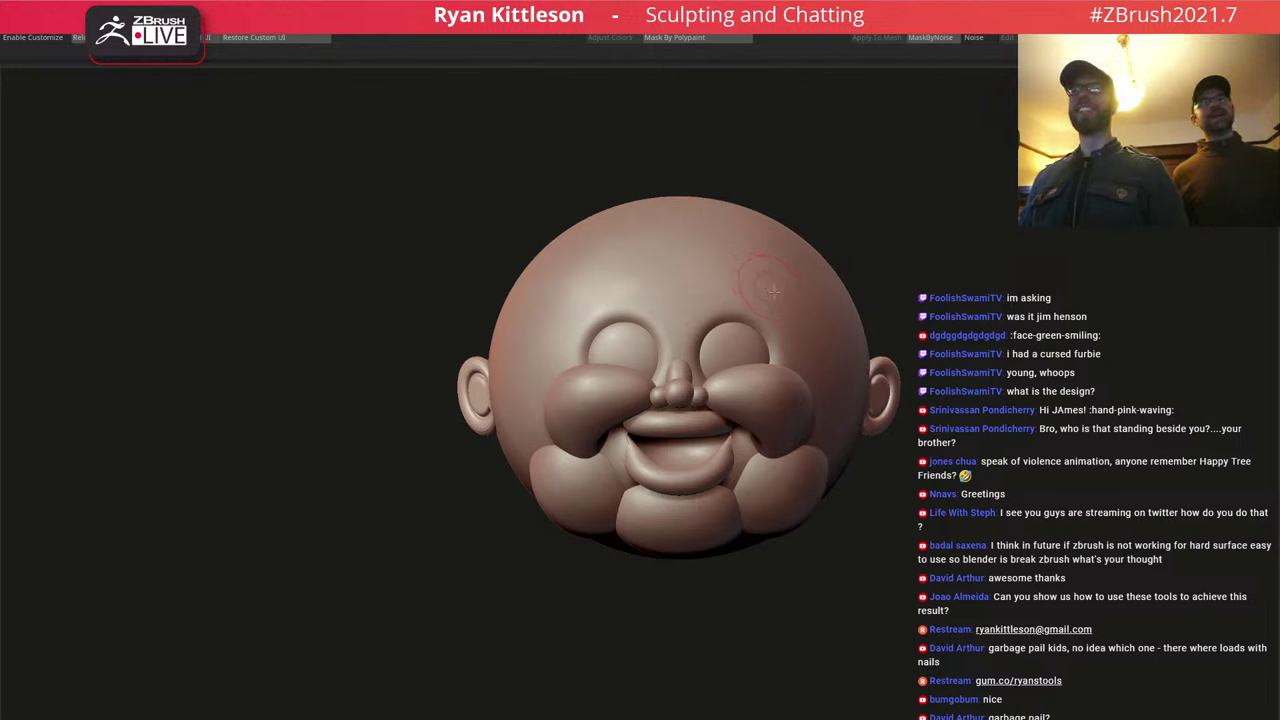
Select the lower cheeks and scale them to about 1.2 times their size.
right_click_drag(774, 292, 748, 256, "ctrl")
mouse_move(830, 403)
right_mouse_down("alt")
mouse_move(754, 332)
mouse_move(764, 365)
mouse_move(792, 363)
mouse_move(750, 364)
mouse_move(778, 383)
right_mouse_up("alt")
left_click(731, 393, "alt")
key("w")
key("e")
right_click_drag(566, 376, 631, 370)
left_click_drag(664, 384, 597, 359)
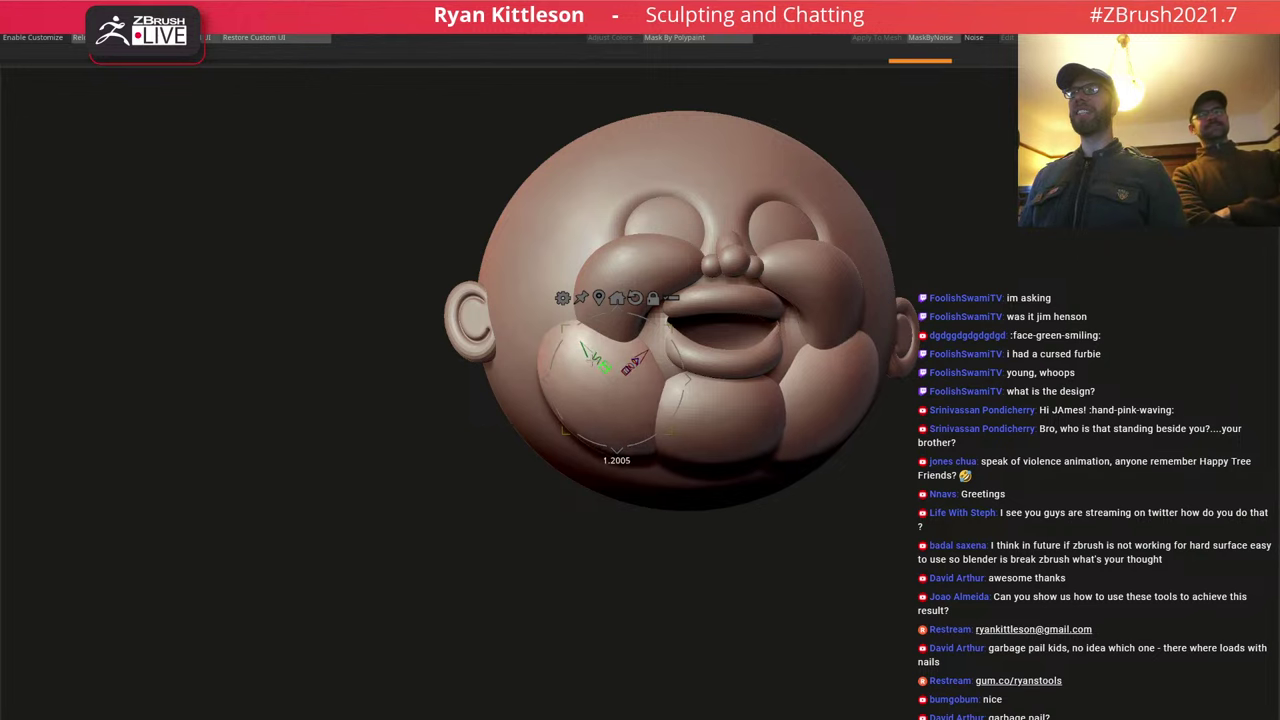
Rotate the lower cheeks in side view and fine-tune their size, checking the result from the front and three-quarter views.
right_click_drag(597, 359, 659, 341)
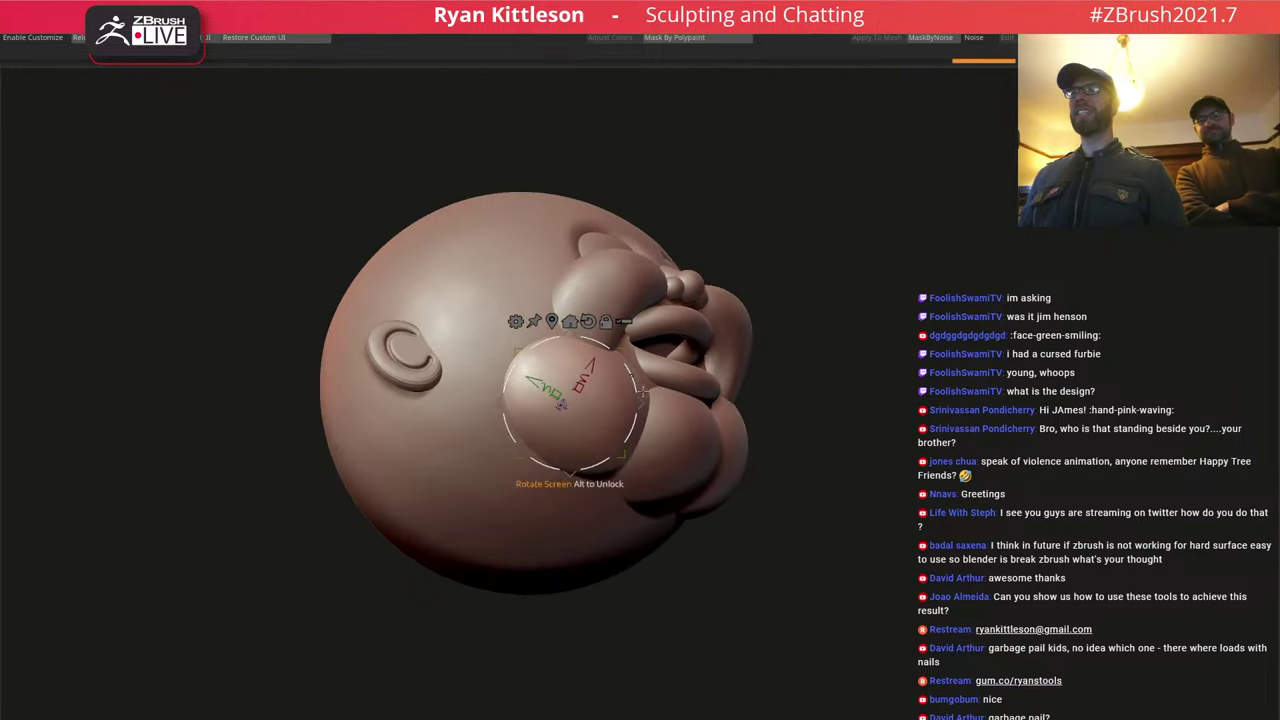
left_click_drag(639, 402, 604, 402)
right_click_drag(764, 351, 678, 379)
right_click_drag(790, 360, 828, 352)
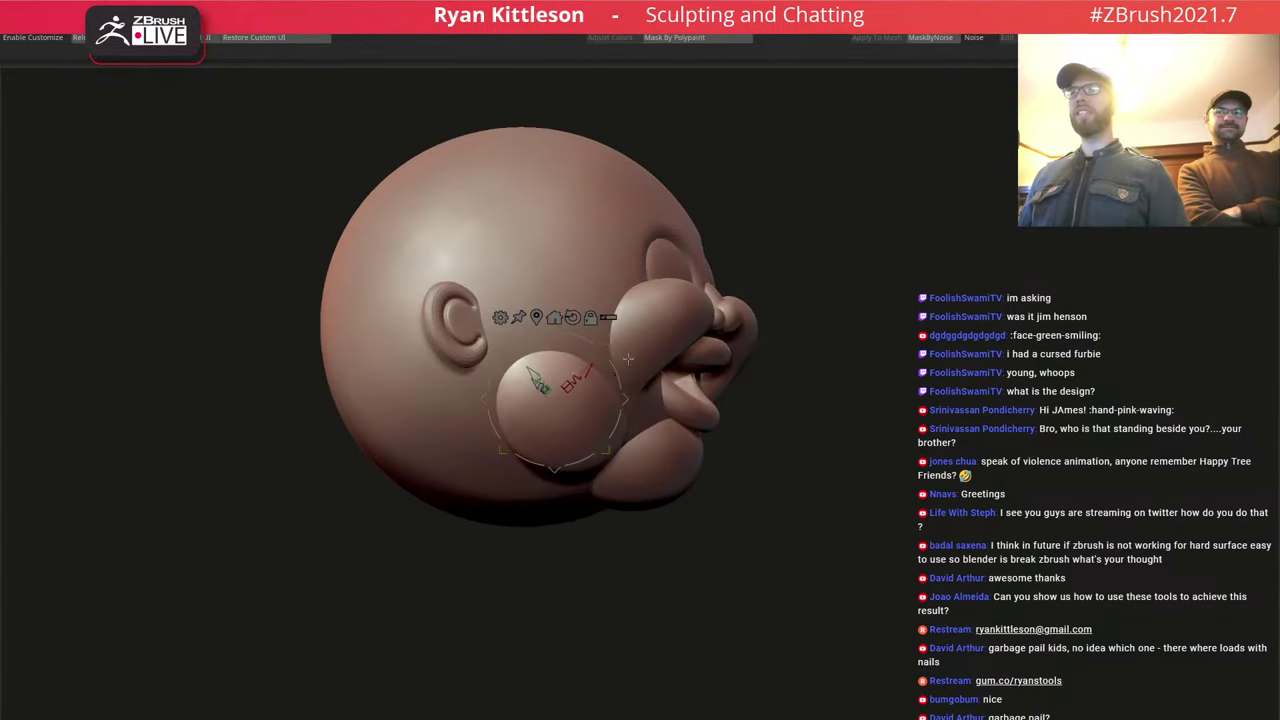
left_click_drag(571, 382, 574, 380)
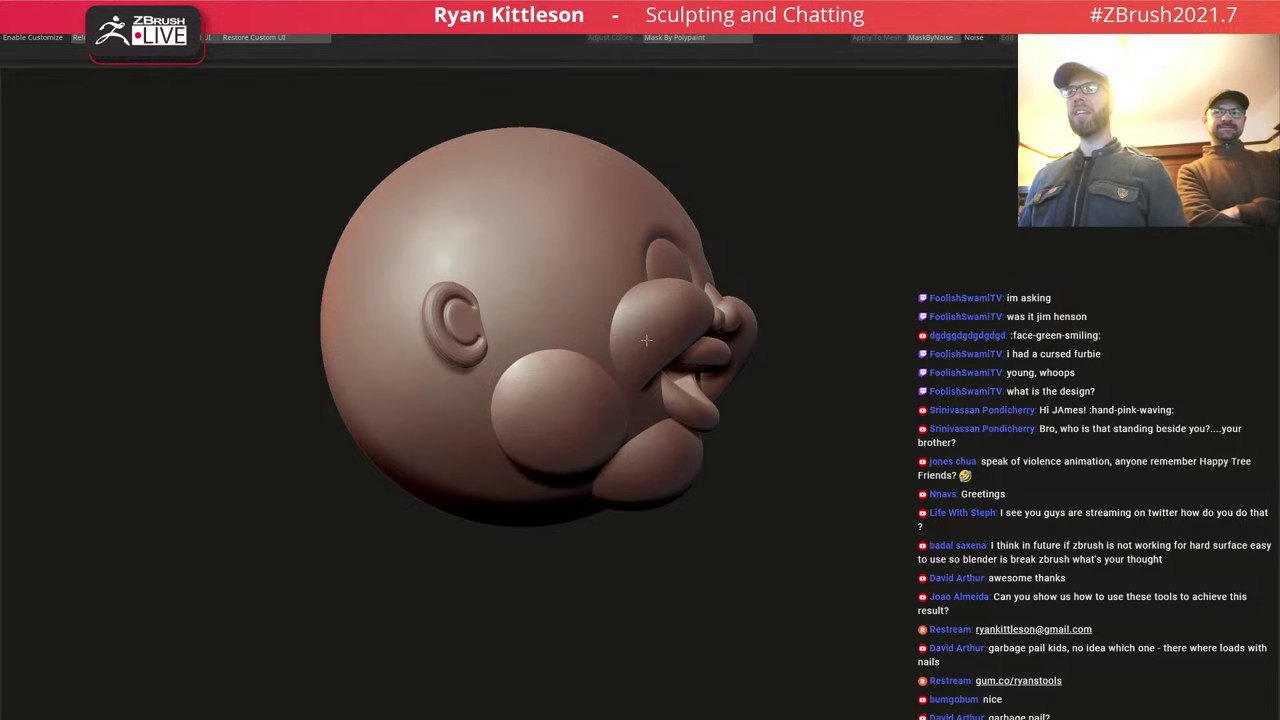
right_click_drag(852, 343, 785, 298)
right_click_drag(785, 298, 769, 310)
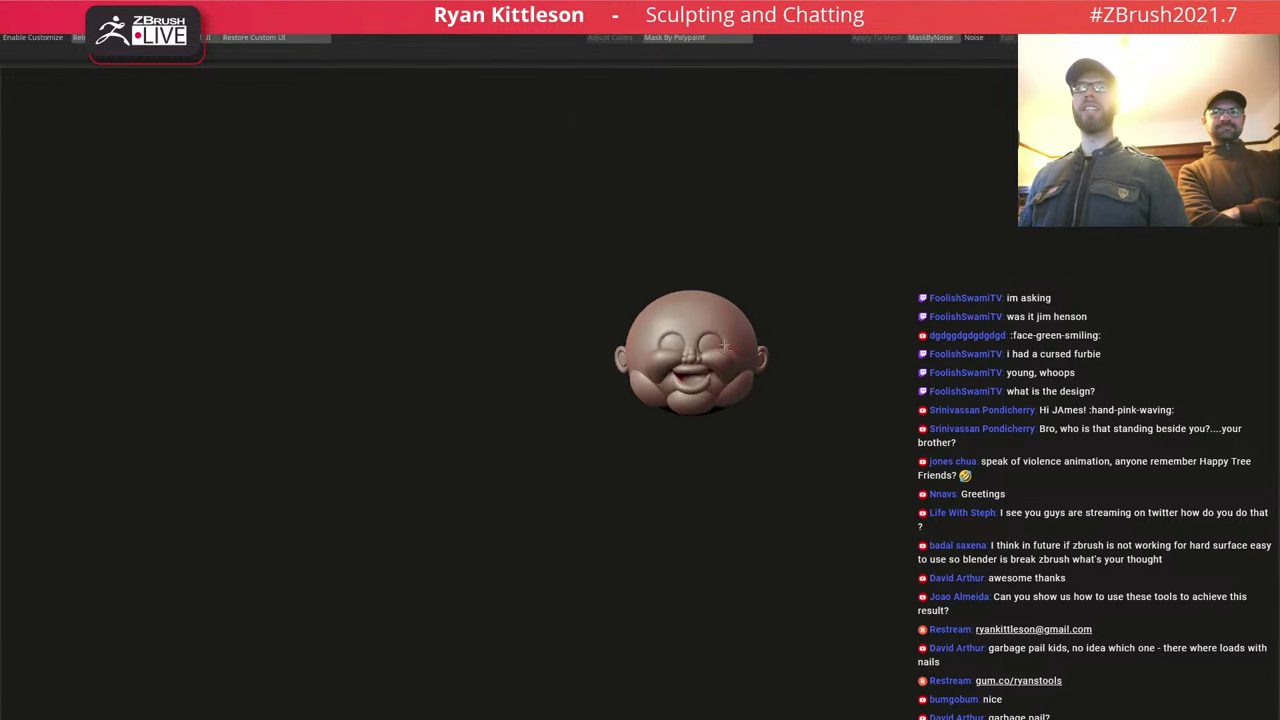
right_click_drag(725, 346, 800, 322, "ctrl")
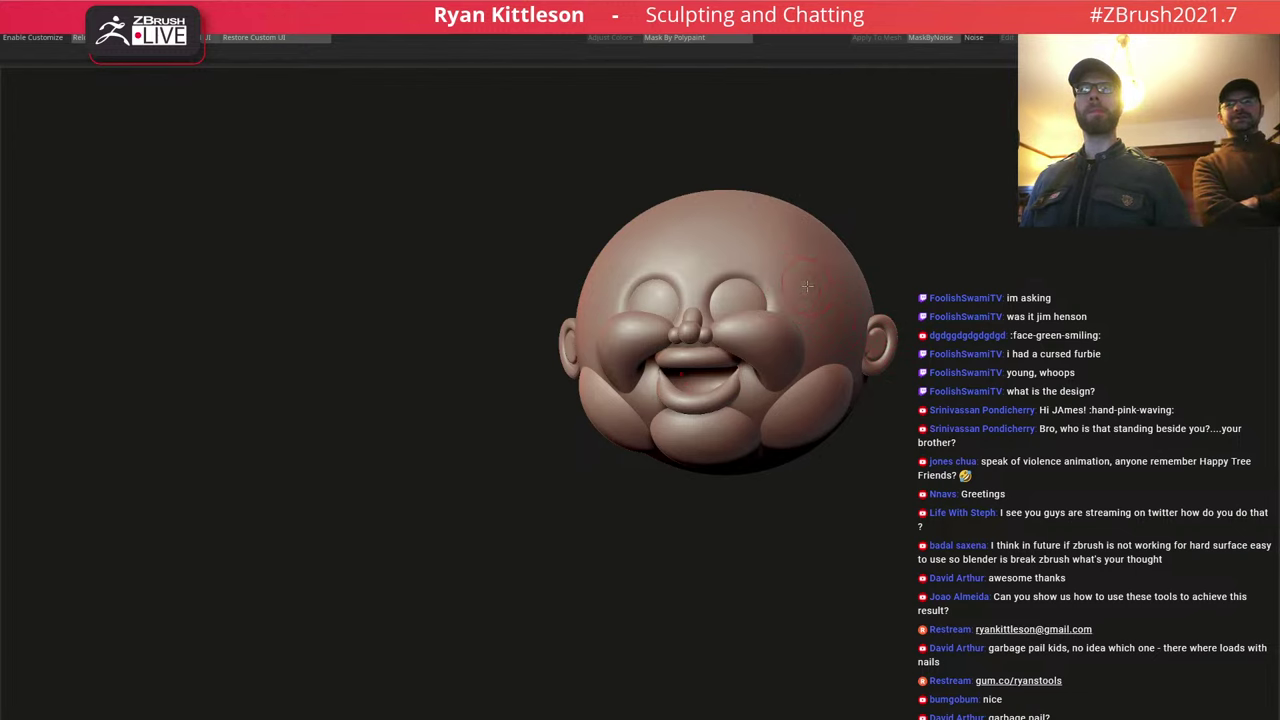
right_click_drag(807, 286, 803, 290)
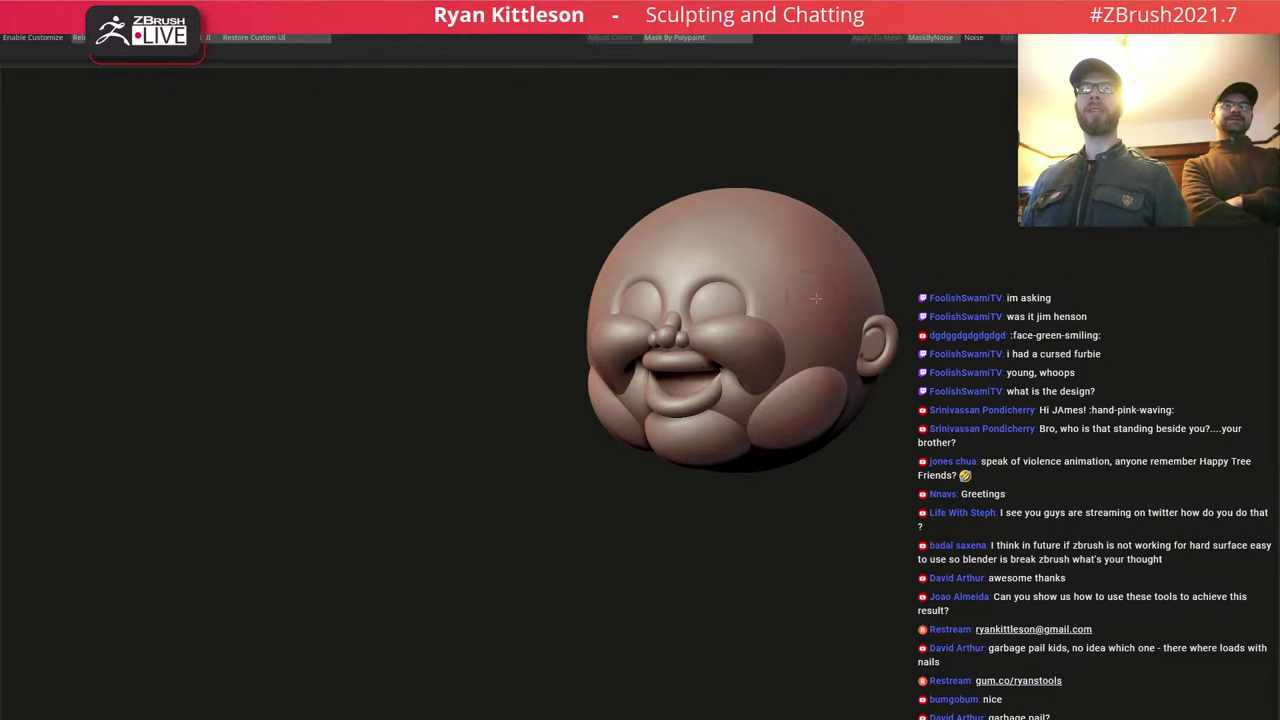
Select the lower lip and narrow it about the face's centre with symmetry turned off.
mouse_move(762, 342)
right_mouse_down()
mouse_move(721, 377)
mouse_move(760, 407)
right_mouse_up()
left_click(727, 400, "alt")
key("w")
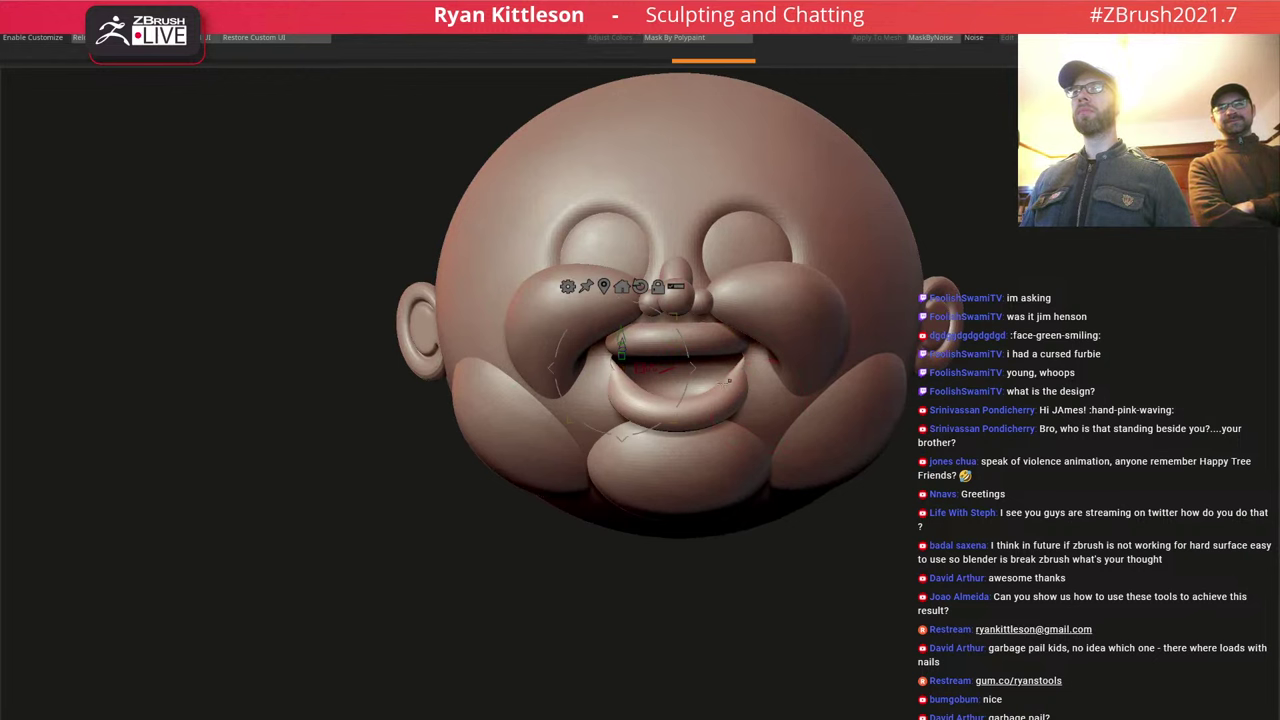
key("x")
left_click_drag(700, 368, 679, 366)
right_click_drag(781, 386, 761, 413)
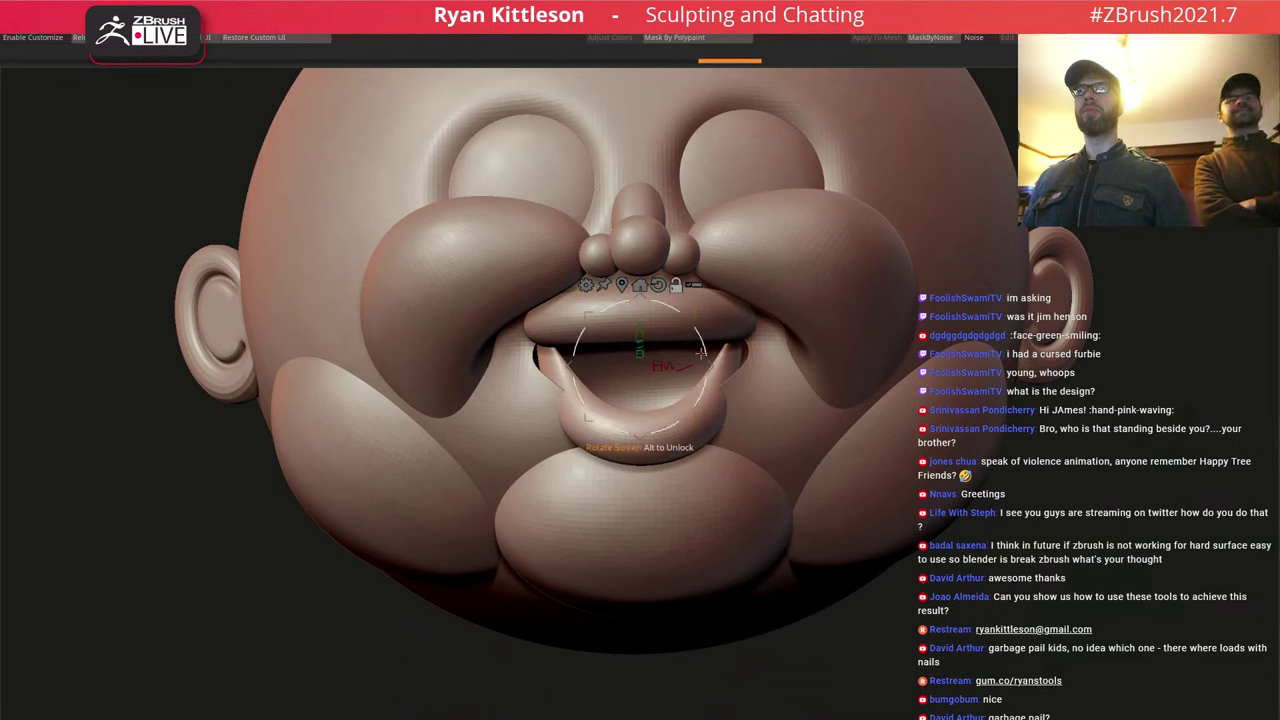
Select the inside of the mouth and reshape its edge to close the gaps beside the lower lip's ends.
left_click(668, 390, "alt")
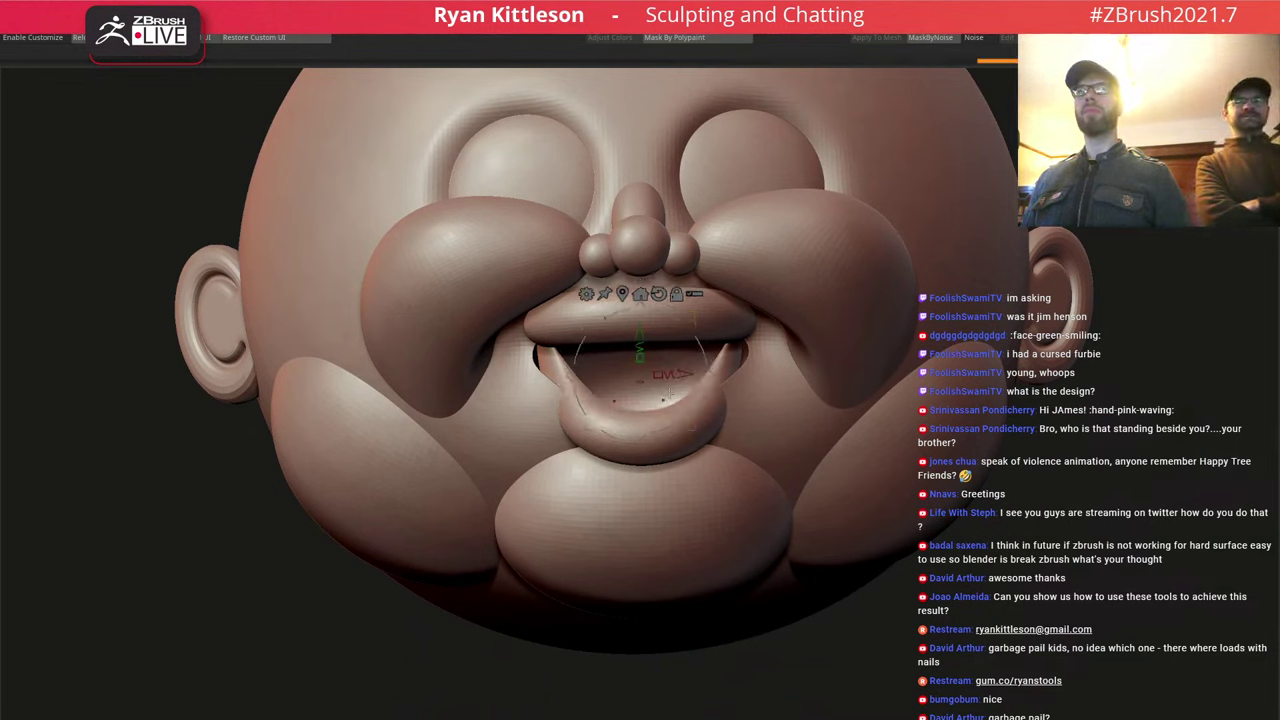
key("q")
left_click_drag(751, 356, 737, 361)
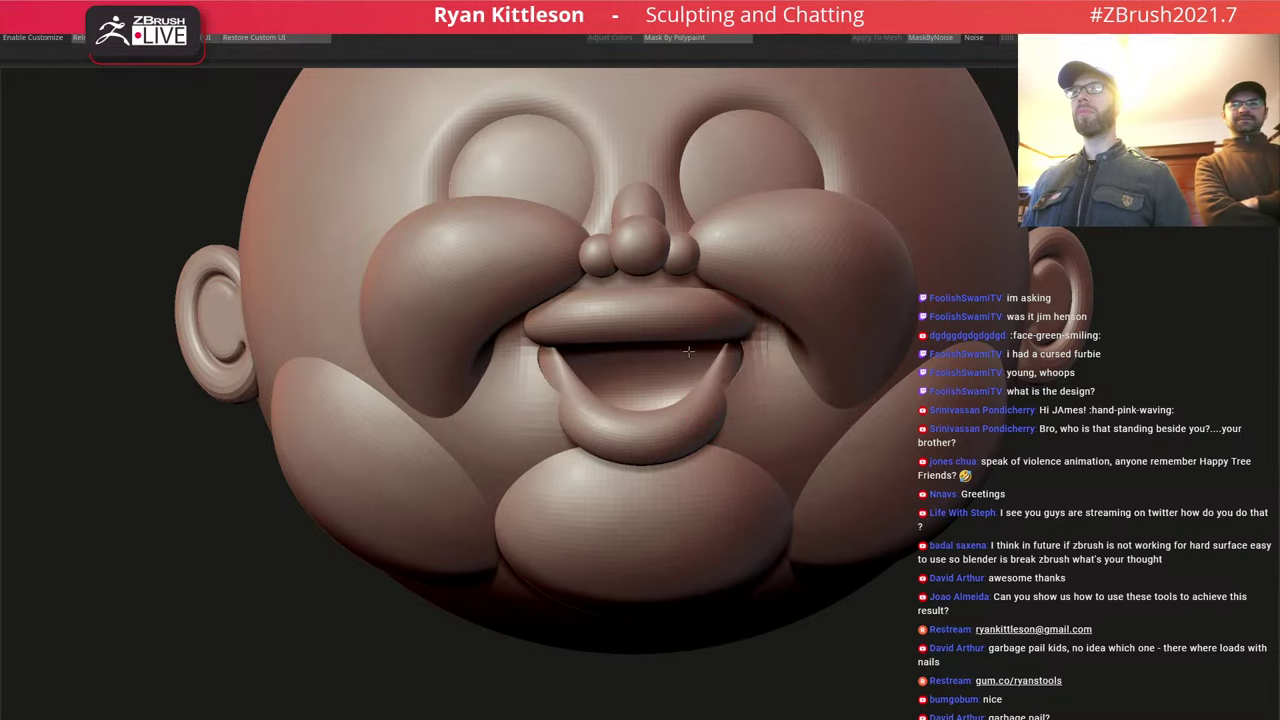
Pull the face surface at the mouth corners in toward the lips, undoing one stroke and checking from several angles.
mouse_move(748, 369)
right_mouse_down()
mouse_move(815, 325)
mouse_move(783, 358)
right_mouse_up()
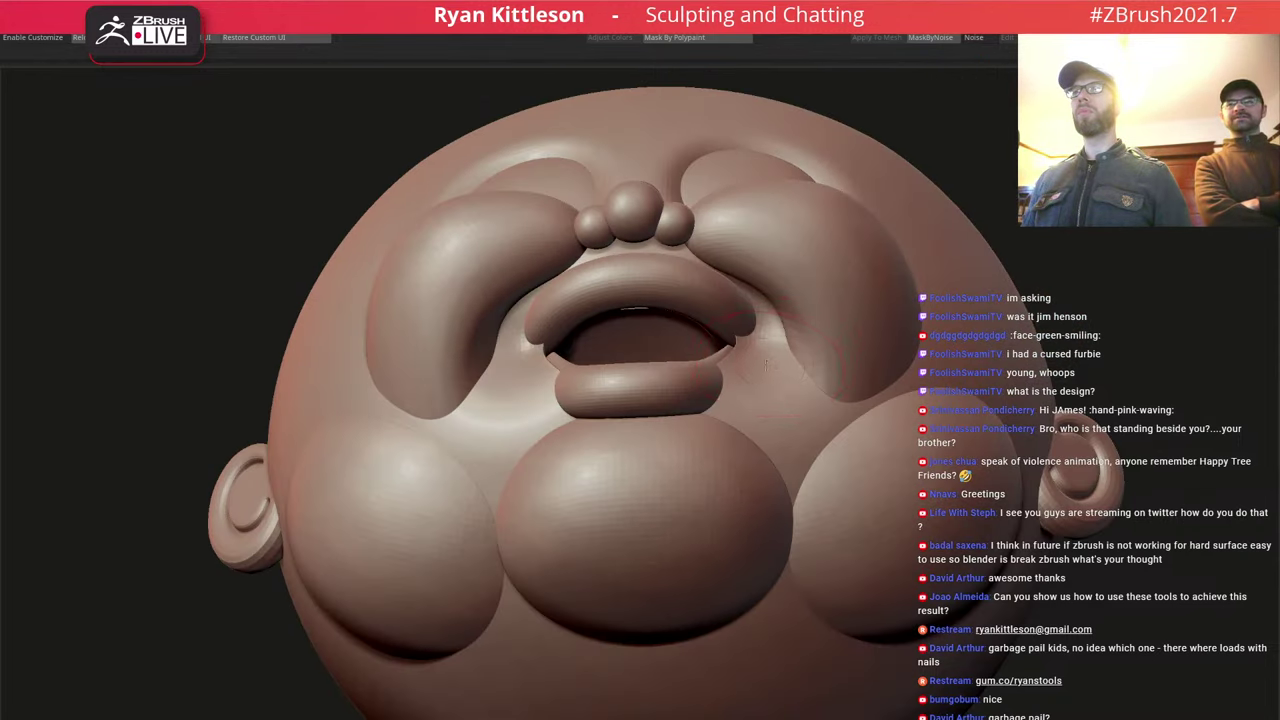
left_click(767, 365, "alt")
left_click_drag(765, 364, 700, 369)
mouse_move(764, 347)
right_mouse_down()
mouse_move(788, 408)
mouse_move(762, 373)
right_mouse_up()
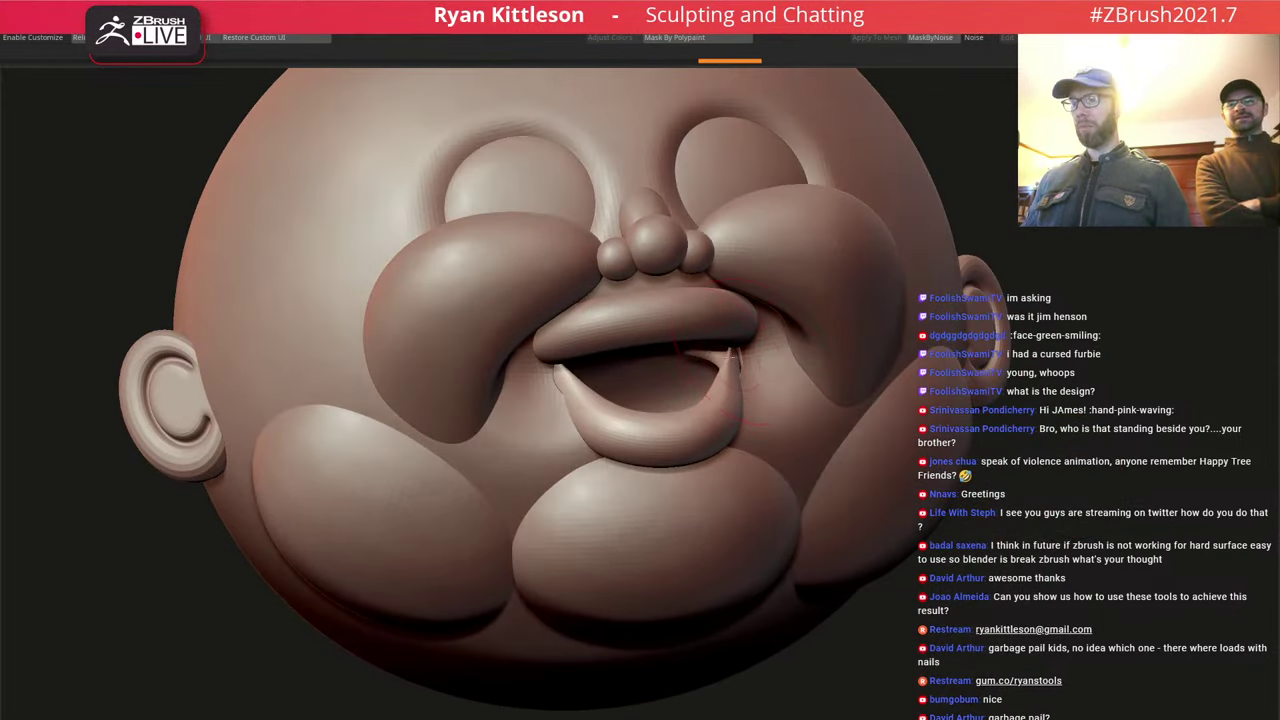
key("space")
mouse_move(755, 353)
left_mouse_down()
mouse_move(737, 358)
mouse_move(751, 349)
left_mouse_up()
key("ctrl+z")
right_click_drag(790, 350, 716, 366)
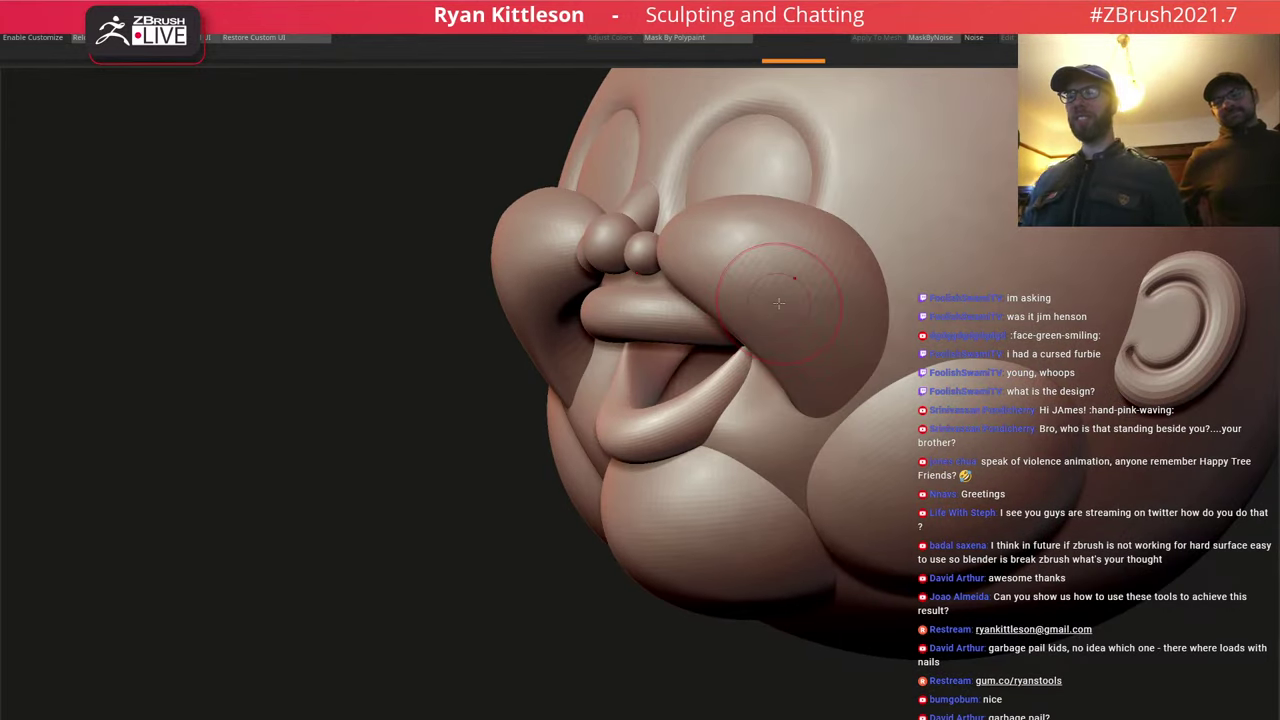
mouse_move(717, 326)
right_mouse_down()
mouse_move(785, 328)
mouse_move(728, 336)
right_mouse_up()
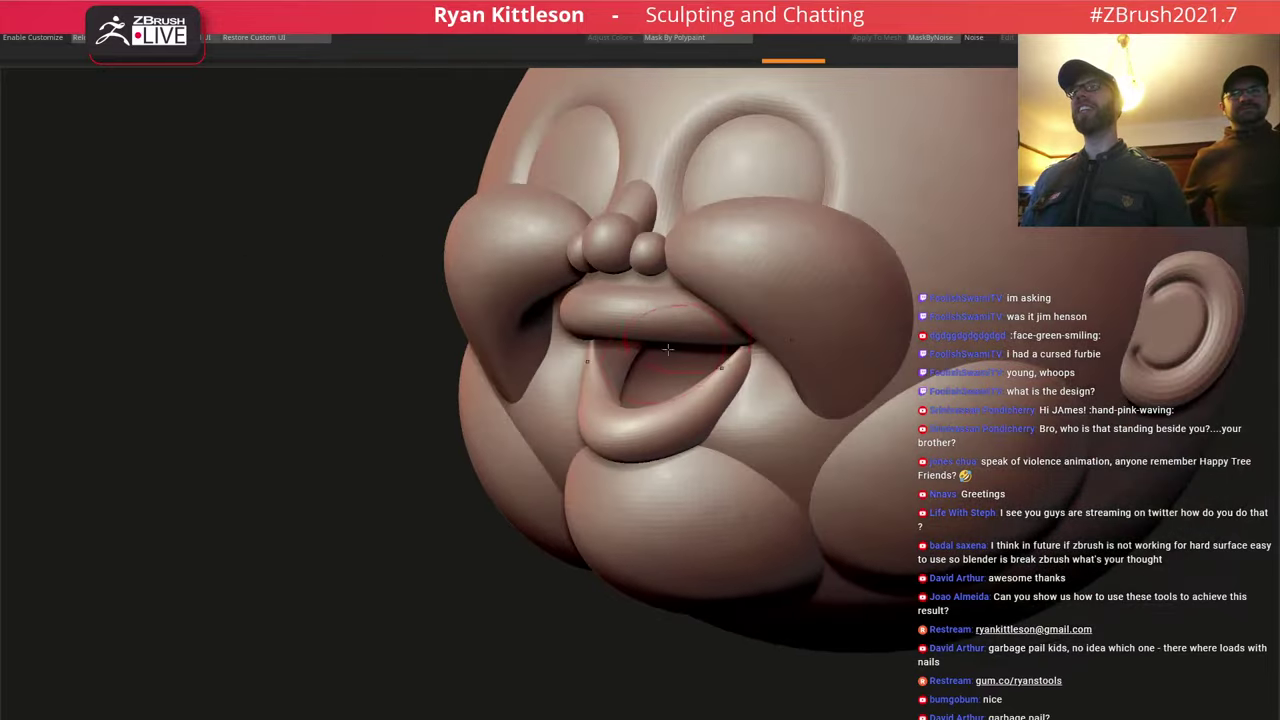
right_click_drag(602, 347, 685, 335)
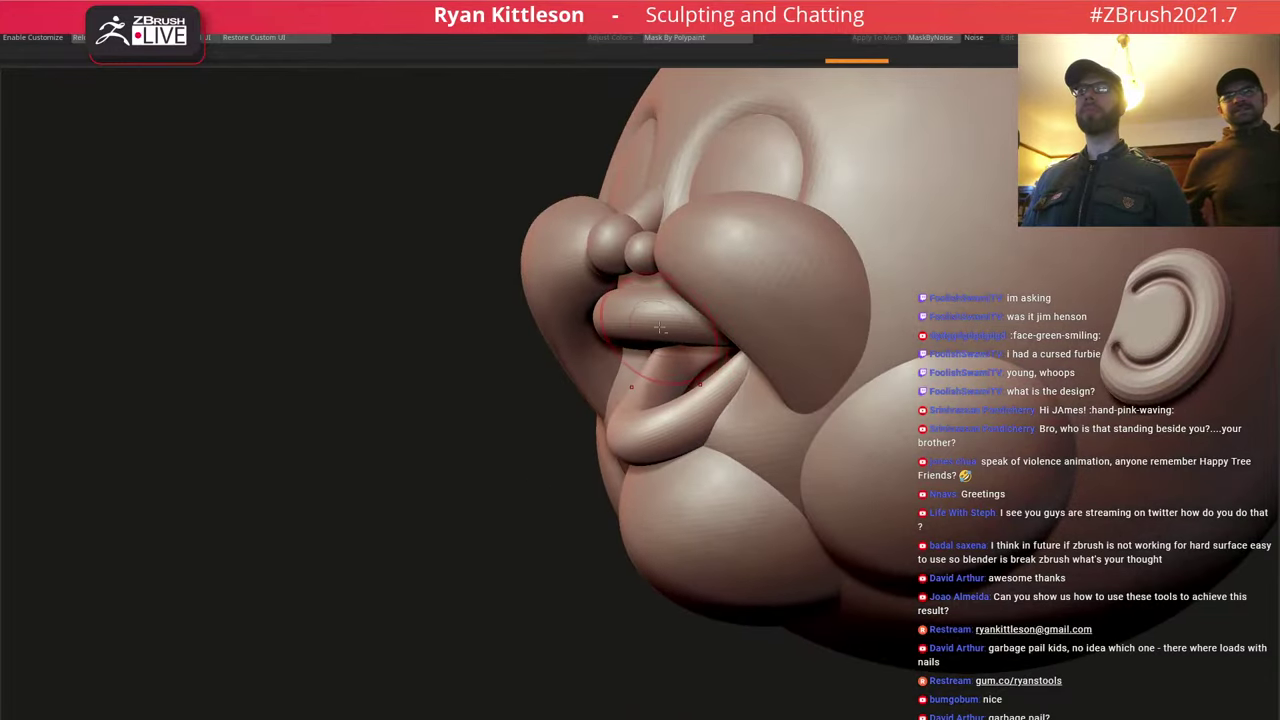
Select the upper lip, push its front back toward the face with a resized Move brush and refine its curve.
left_click(655, 322, "alt")
key("space")
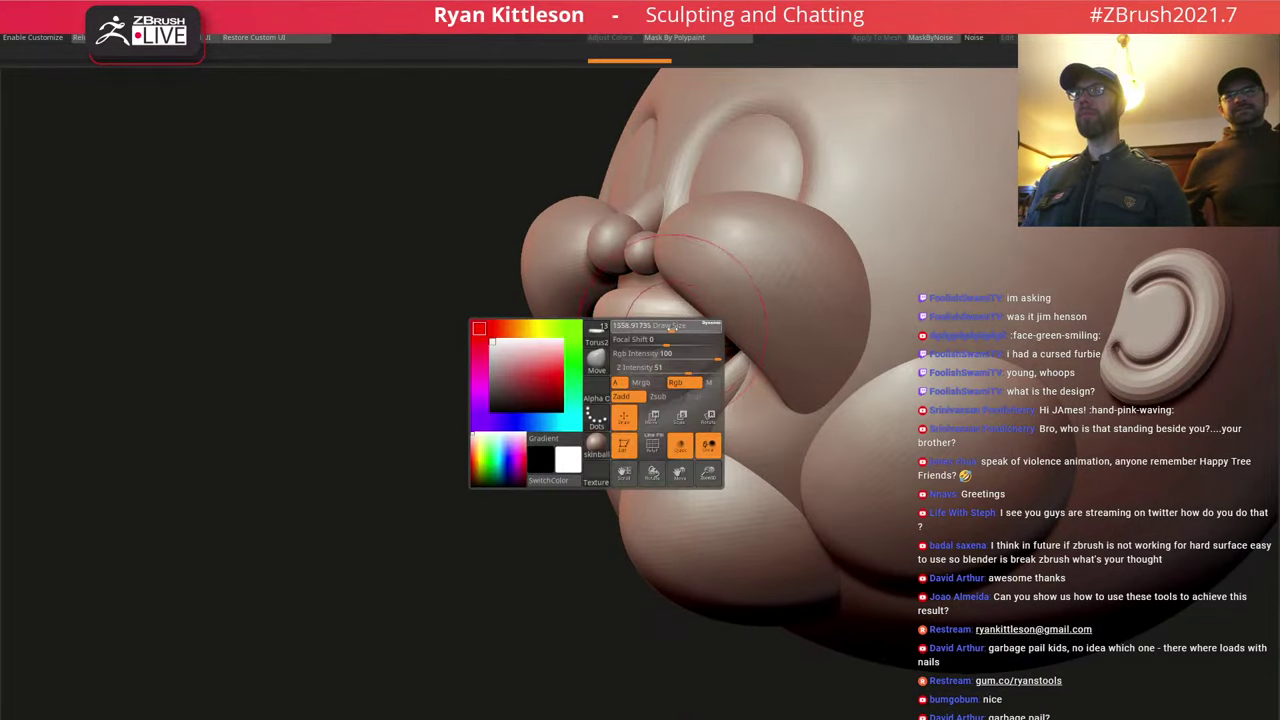
left_click_drag(663, 325, 626, 311)
key("space")
left_click_drag(700, 330, 647, 337)
key("ctrl+z")
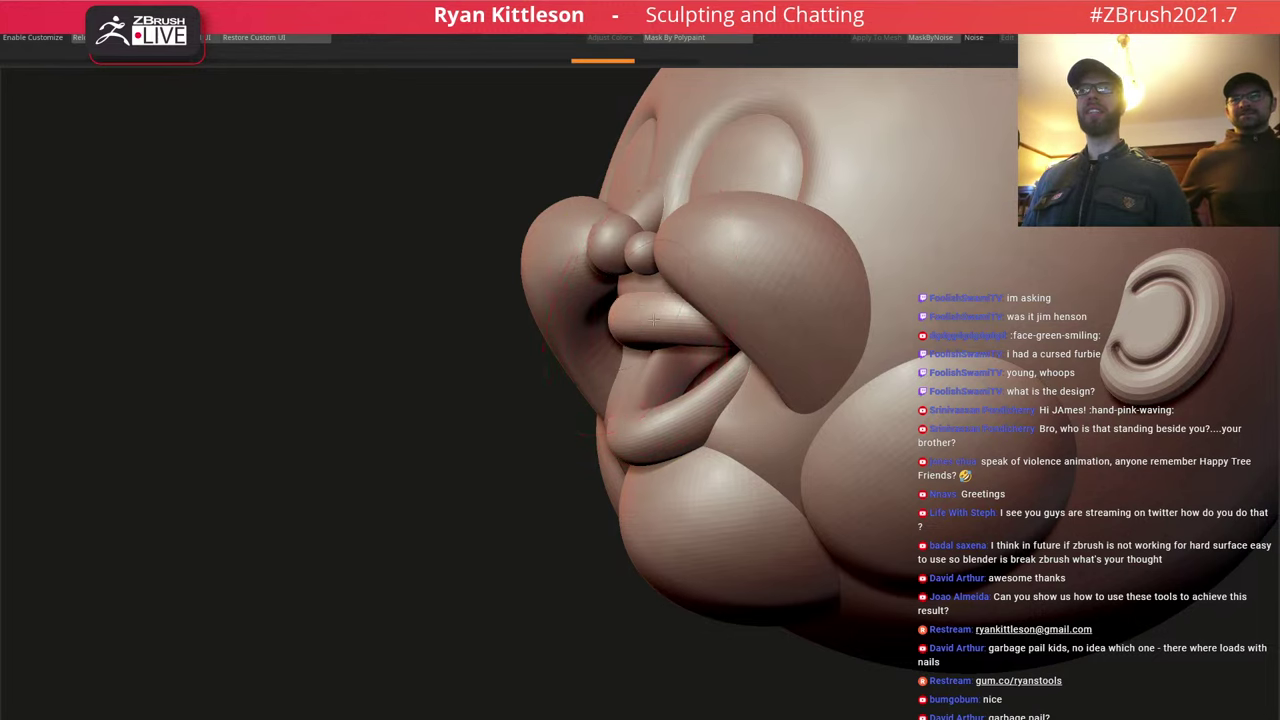
right_click_drag(654, 320, 672, 288)
left_click_drag(660, 261, 660, 263)
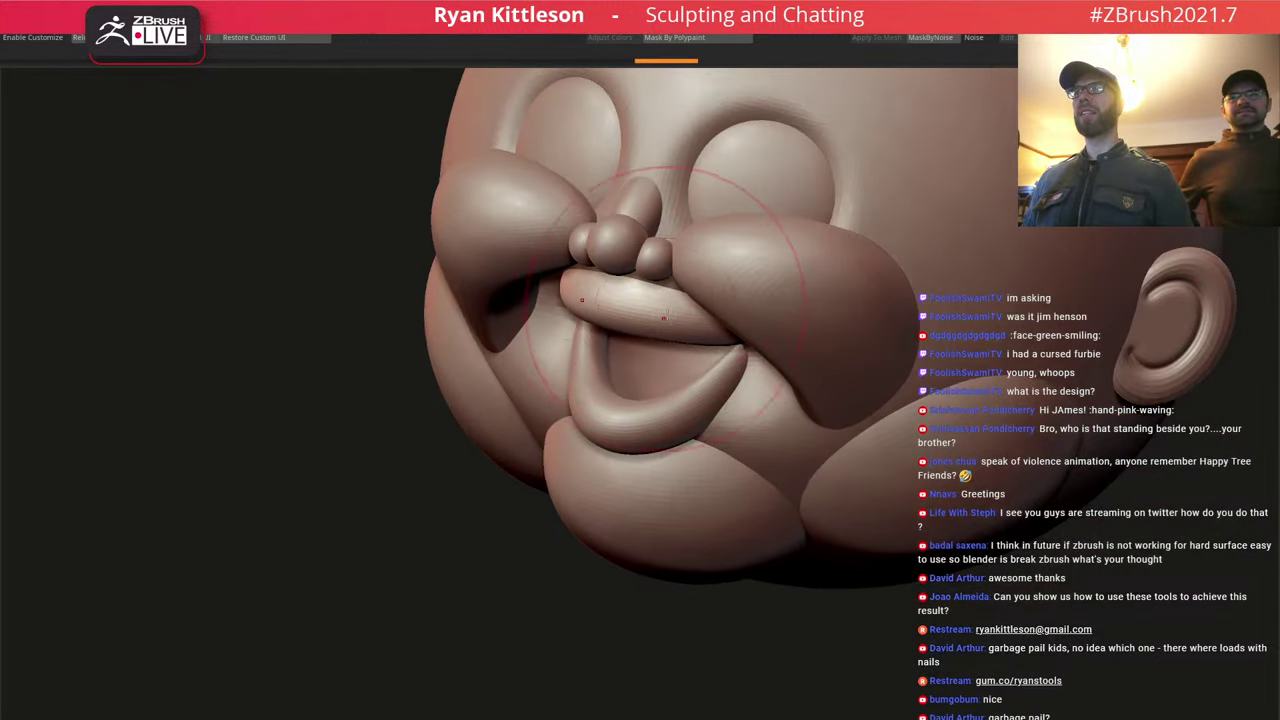
Select the face surface and pull the areas beside the mouth downward, checking the whole head from the front.
mouse_move(670, 286)
right_mouse_down()
mouse_move(708, 277)
mouse_move(681, 276)
mouse_move(742, 335)
mouse_move(692, 355)
mouse_move(728, 372)
mouse_move(796, 368)
mouse_move(722, 352)
mouse_move(756, 325)
mouse_move(768, 345)
mouse_move(742, 366)
mouse_move(722, 285)
mouse_move(708, 357)
mouse_move(640, 405)
mouse_move(690, 418)
right_mouse_up()
left_click(681, 429, "alt")
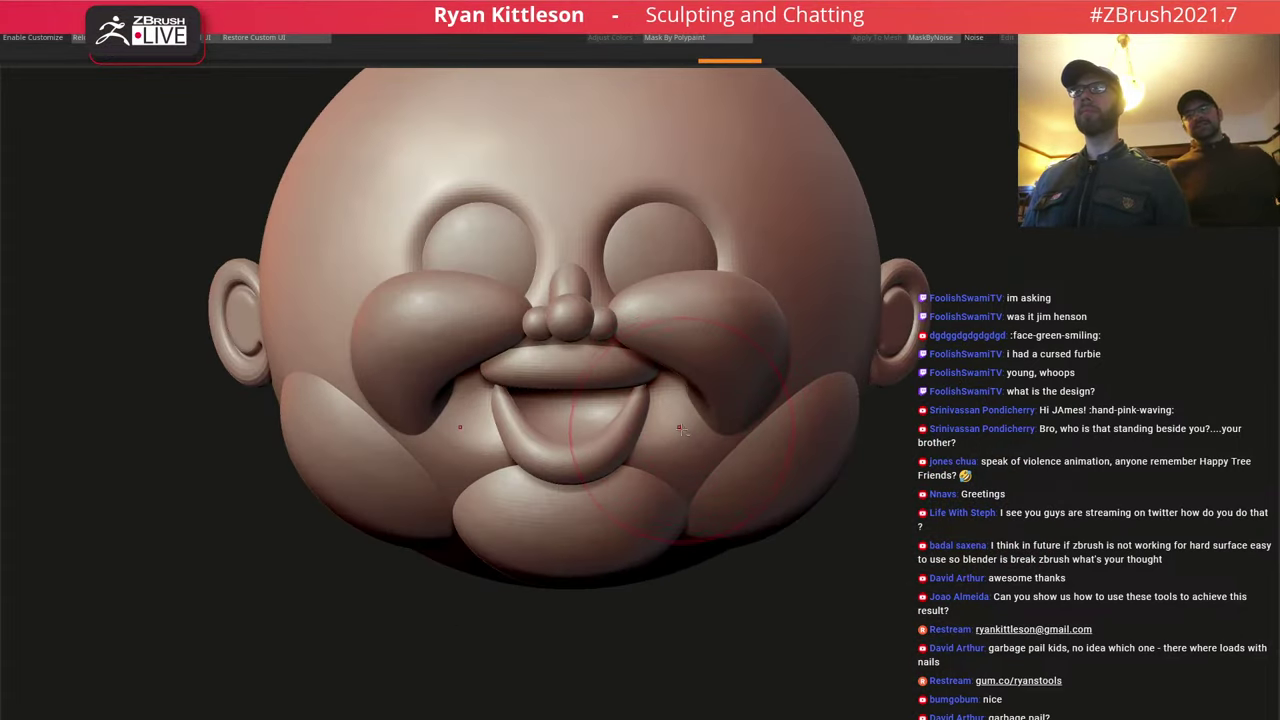
left_click_drag(681, 429, 682, 460)
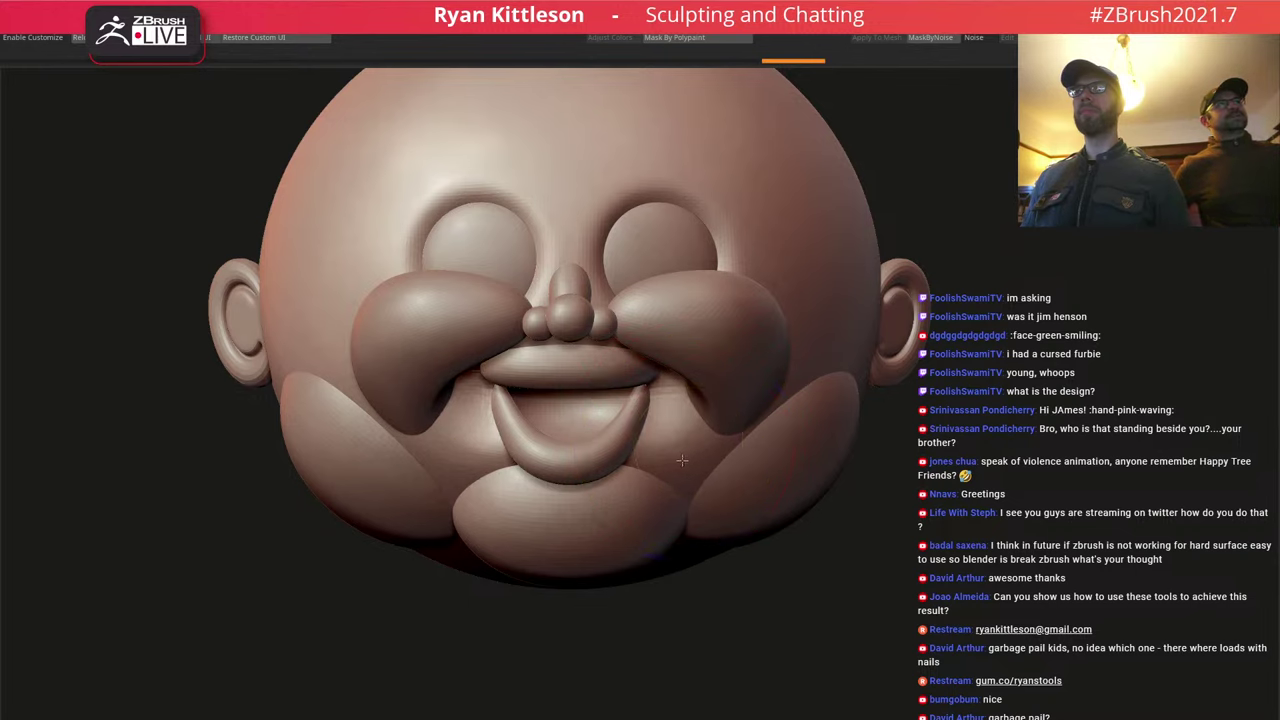
mouse_move(688, 467)
right_mouse_down()
mouse_move(683, 394)
mouse_move(672, 432)
mouse_move(723, 386)
mouse_move(738, 325)
mouse_move(735, 335)
right_mouse_up()
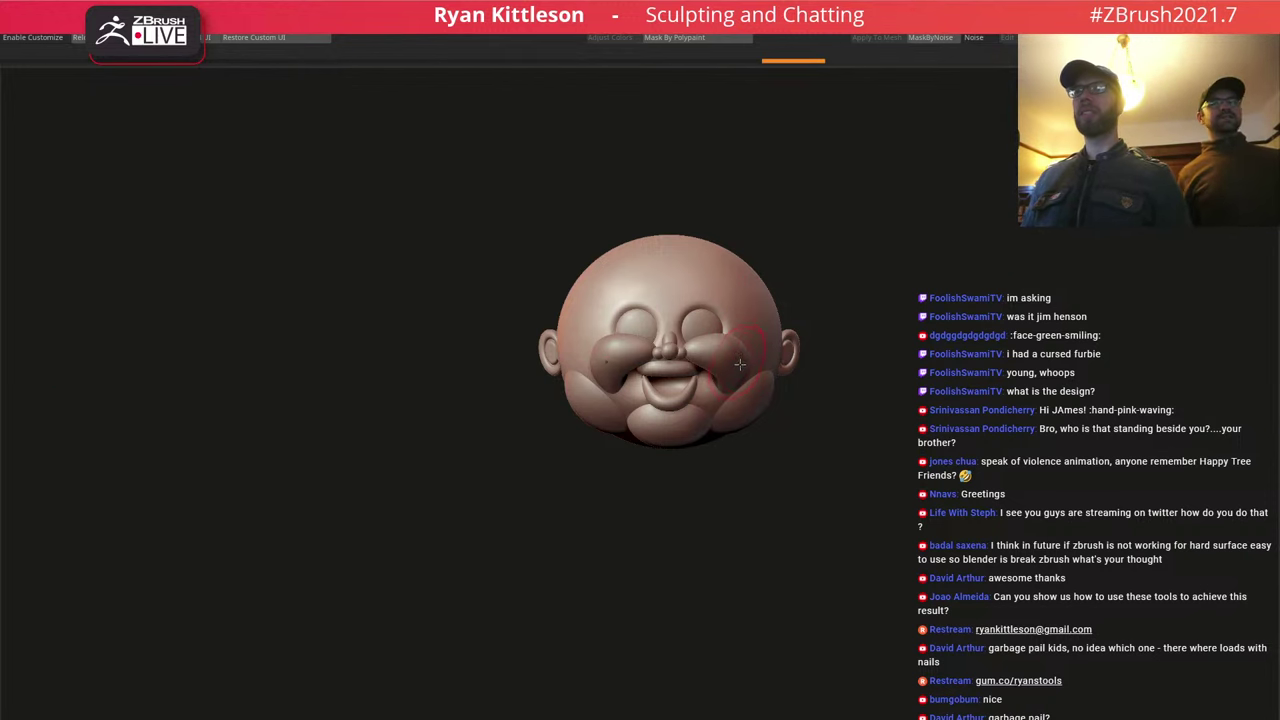
Examine the whole head's proportions from the front and three-quarter angles, close up and at a distance, including its polygon wireframe.
mouse_move(740, 364)
right_mouse_down()
mouse_move(771, 389)
mouse_move(759, 367)
right_mouse_up()
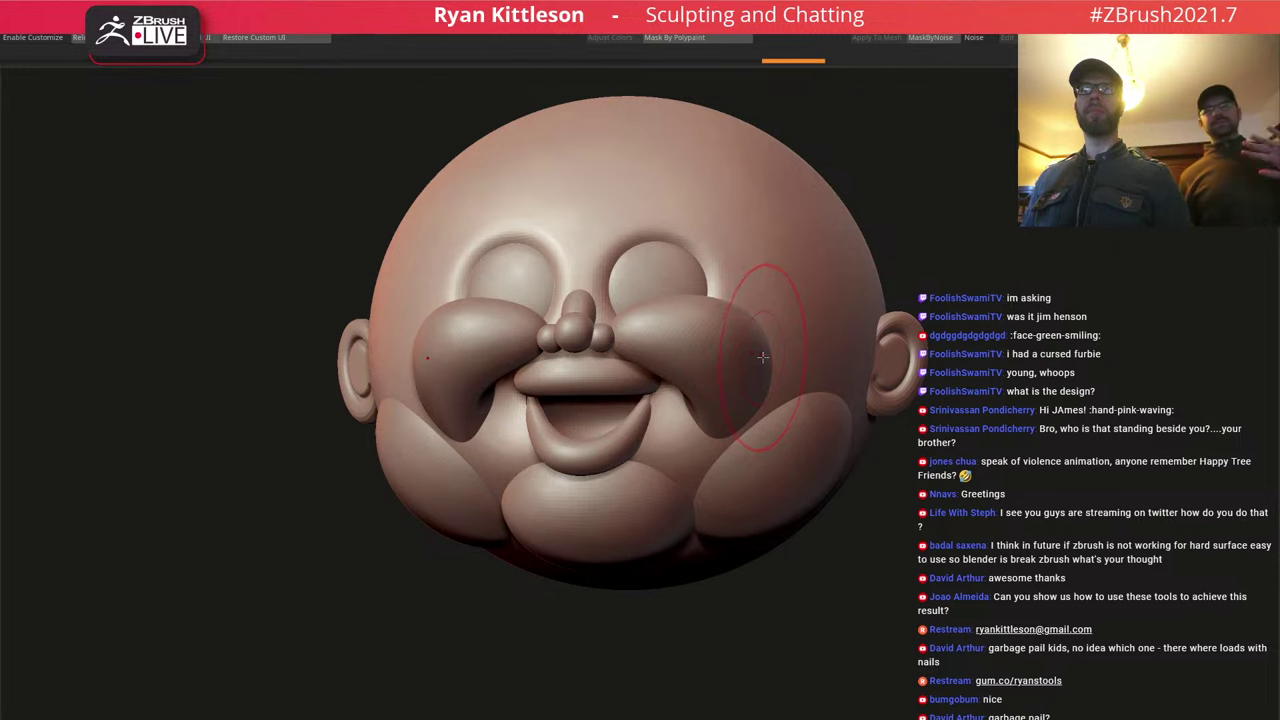
scroll(776, 357, "down", 2)
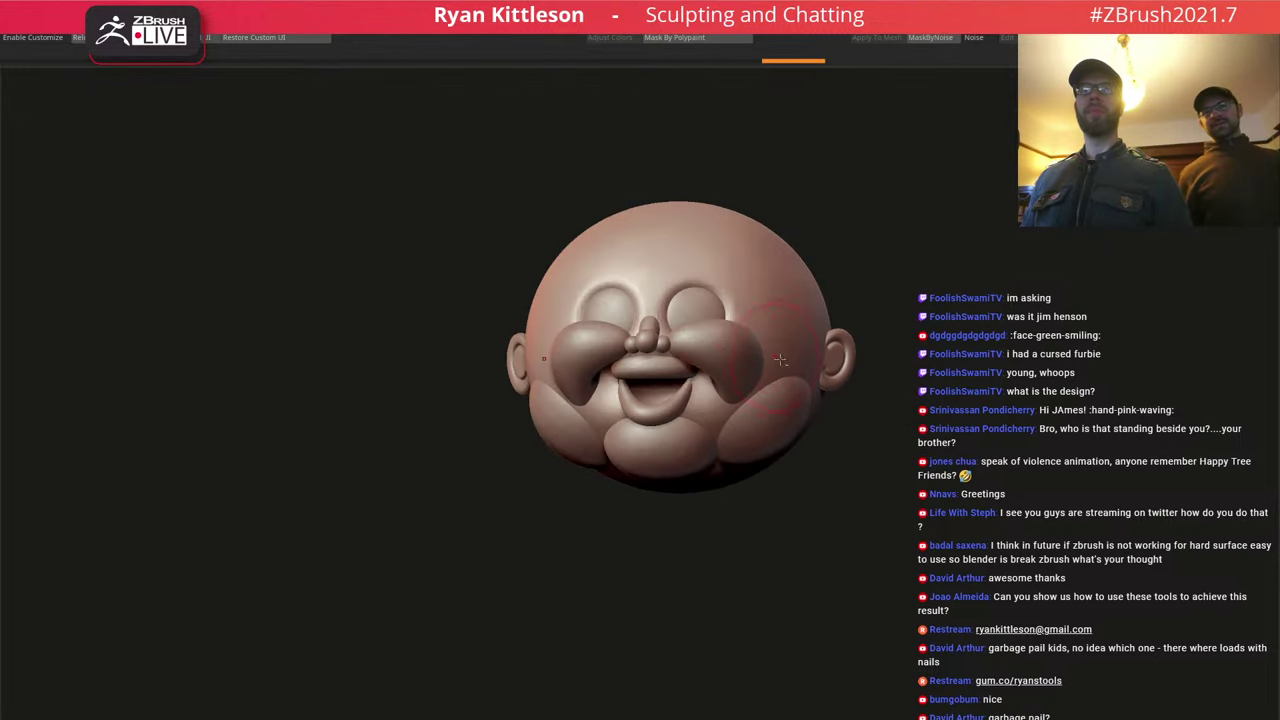
right_click_drag(777, 357, 762, 333, "alt")
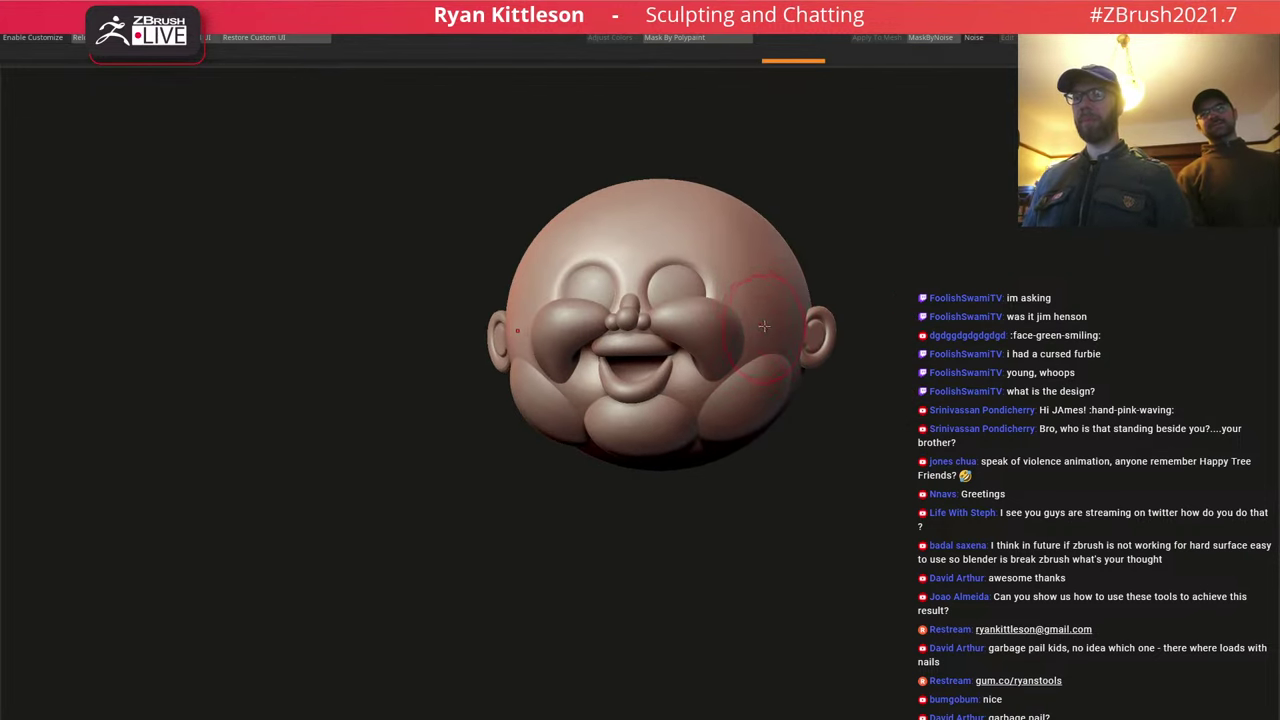
scroll(724, 298, "up", 2)
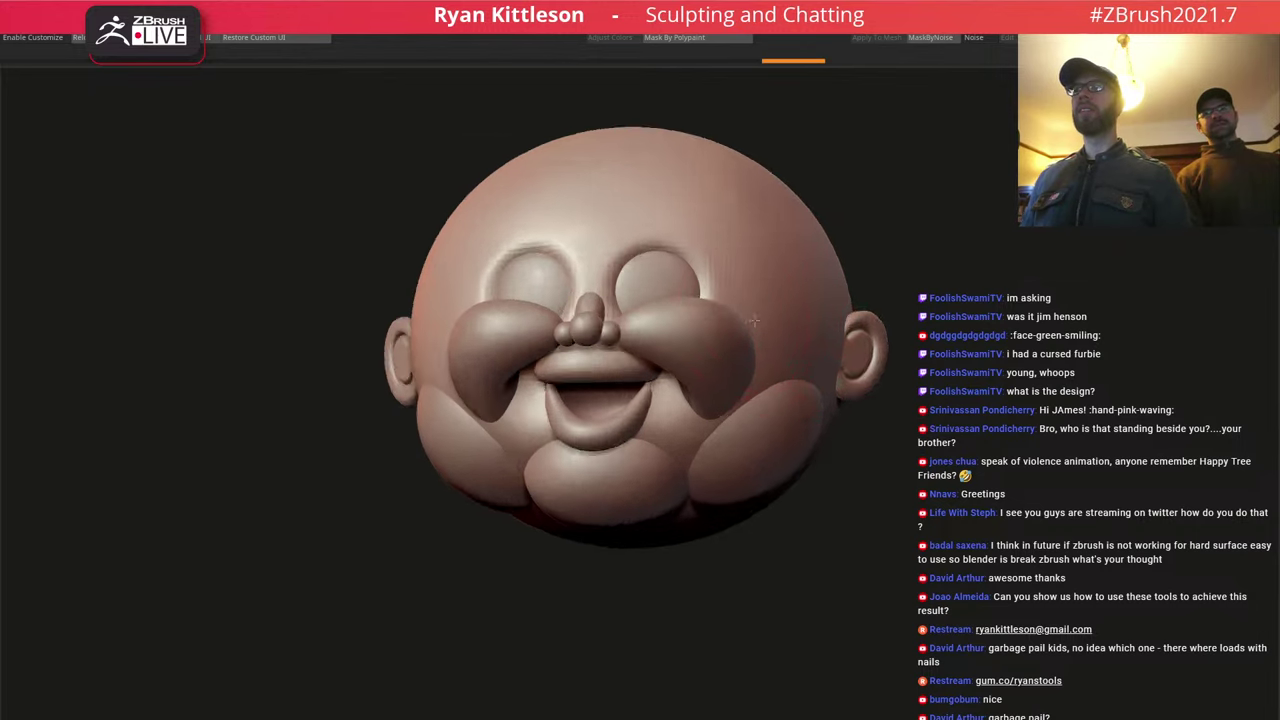
right_click_drag(757, 365, 750, 308, "ctrl")
mouse_move(775, 373)
right_mouse_down()
mouse_move(745, 375)
mouse_move(767, 382)
right_mouse_up()
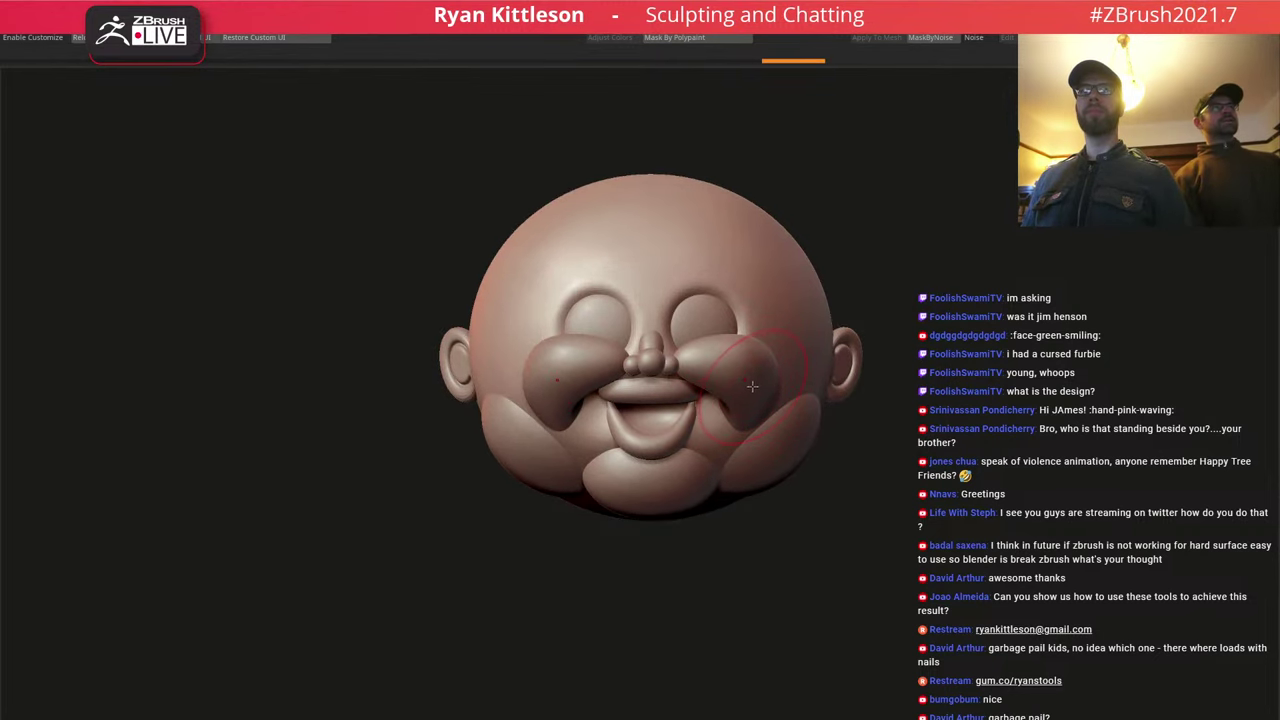
right_click_drag(752, 382, 730, 376)
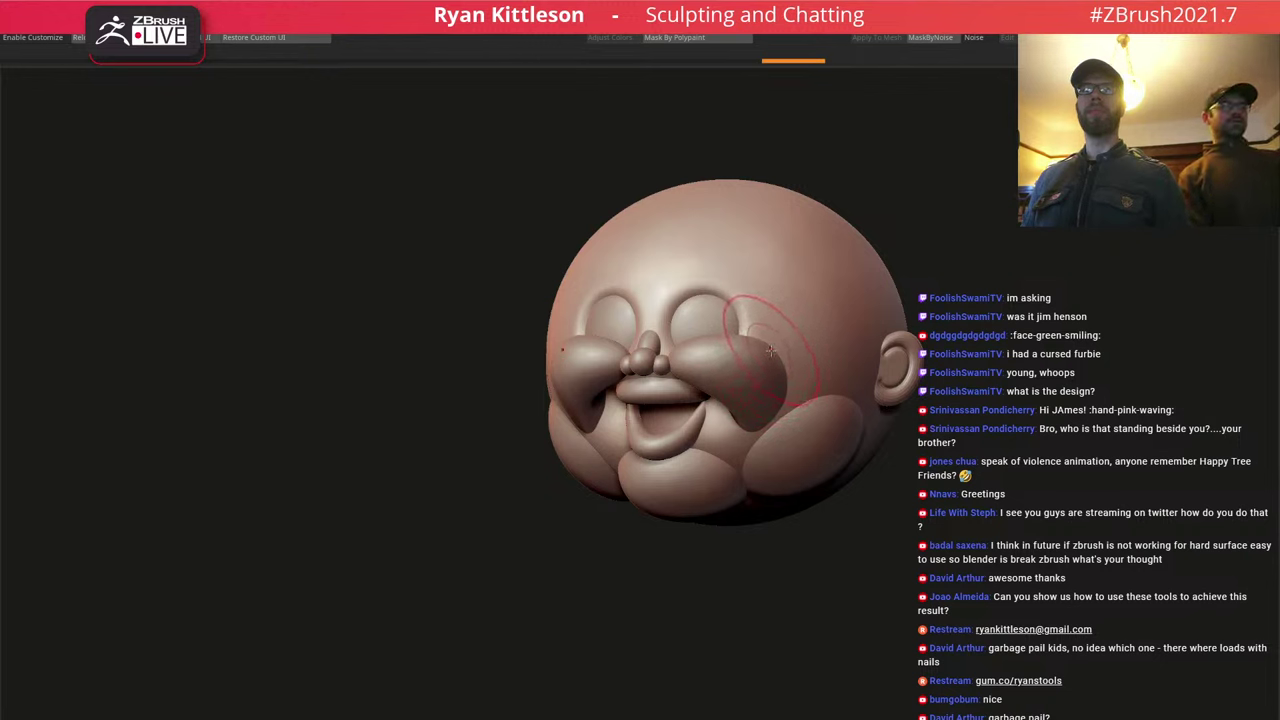
right_click_drag(787, 320, 726, 390, "alt")
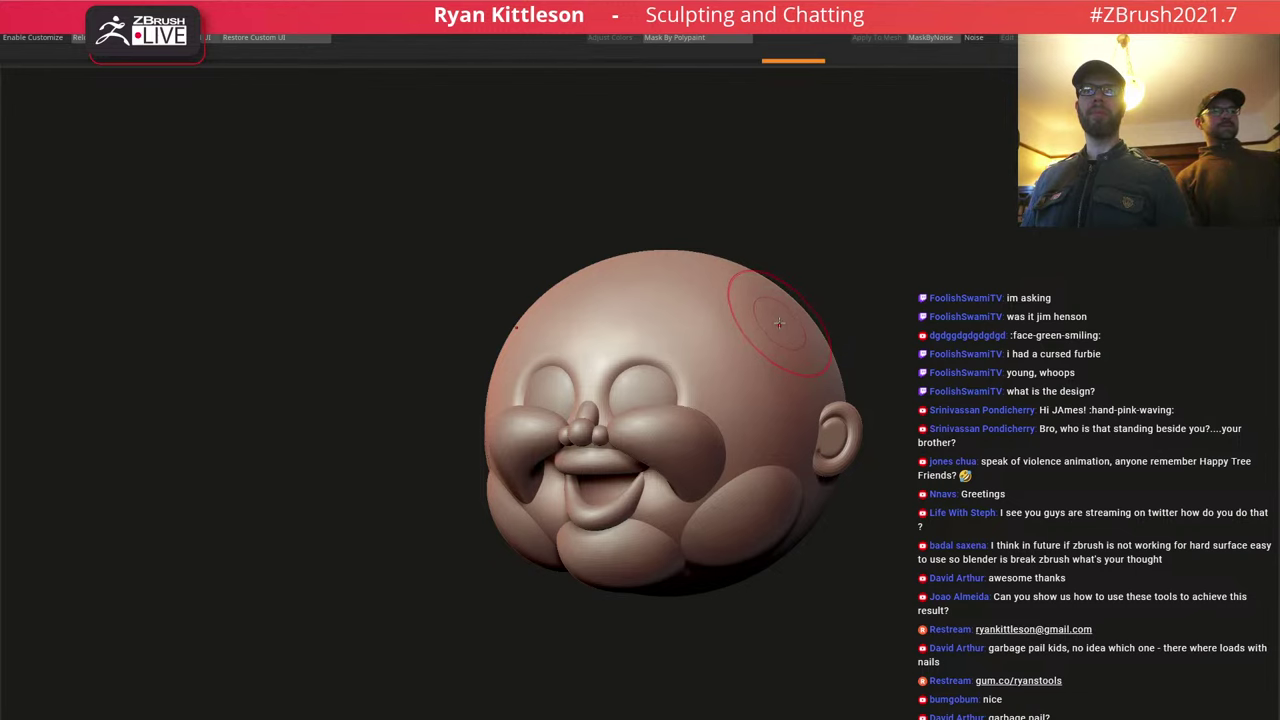
mouse_move(753, 352)
right_mouse_down("ctrl")
mouse_move(760, 260)
mouse_move(740, 194)
mouse_move(767, 420)
mouse_move(763, 529)
right_mouse_up("ctrl")
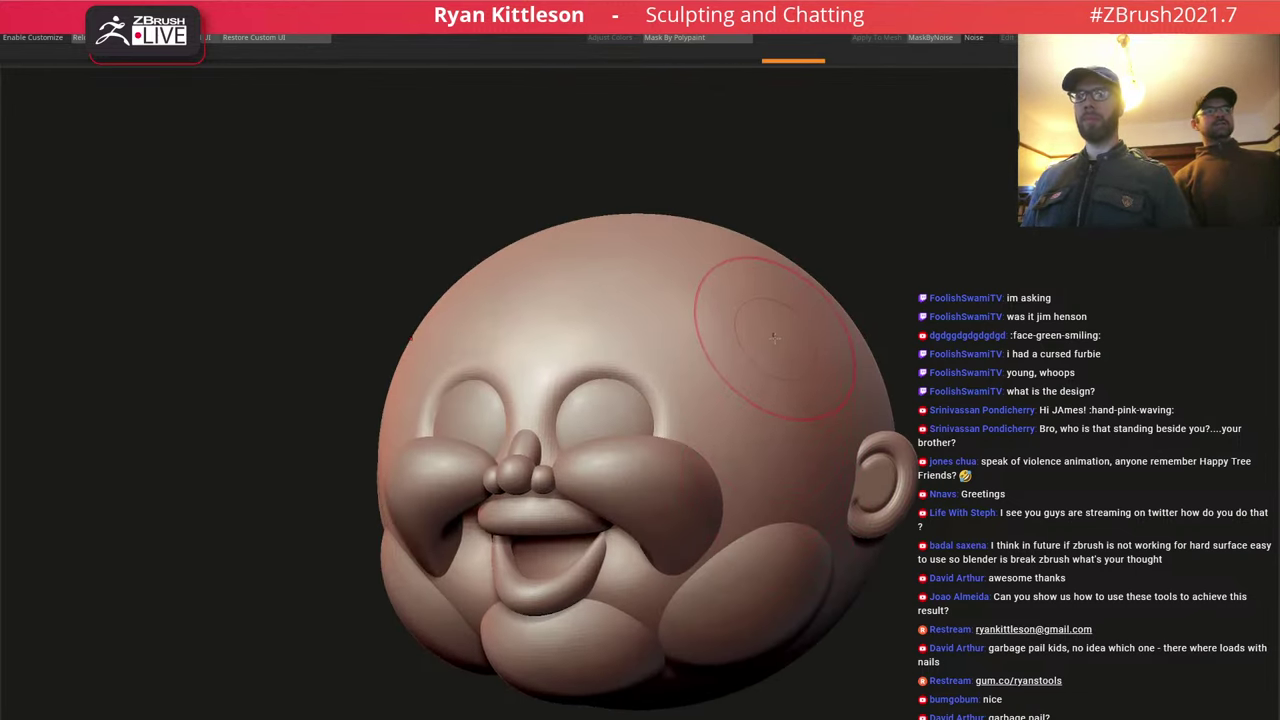
key("shift+f")
key("shift+f")
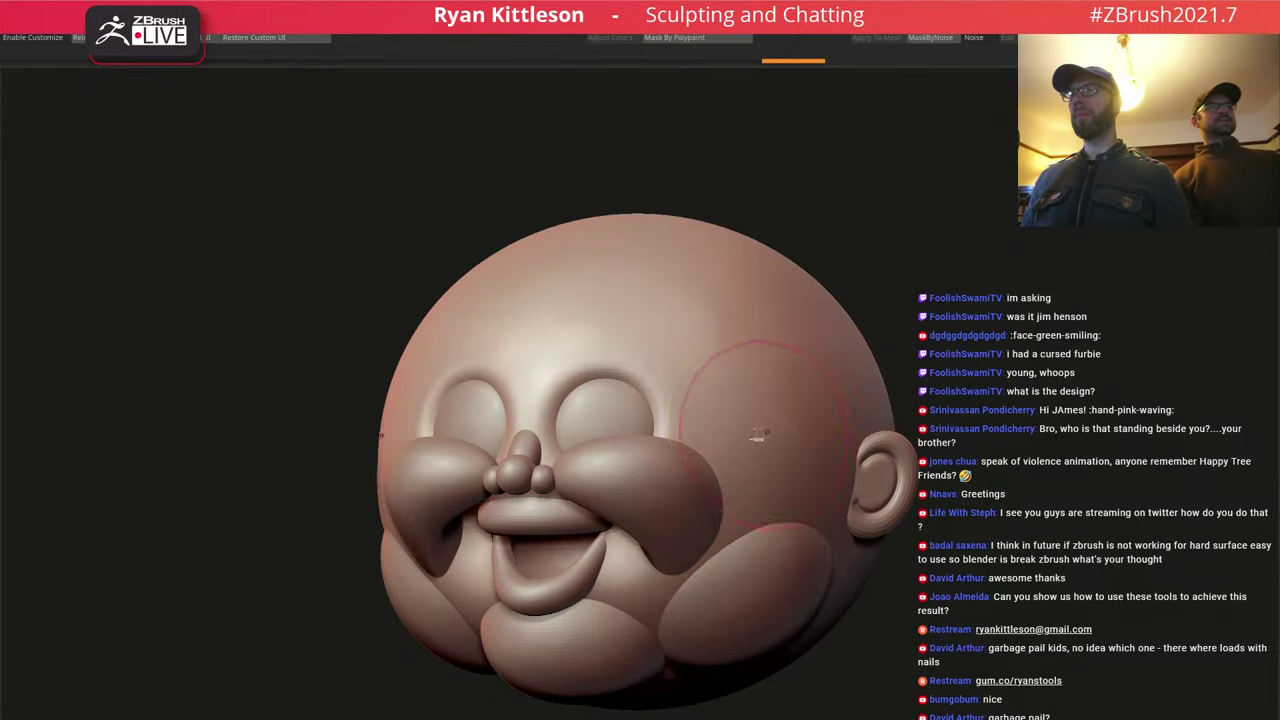
right_click_drag(757, 436, 682, 407, "ctrl")
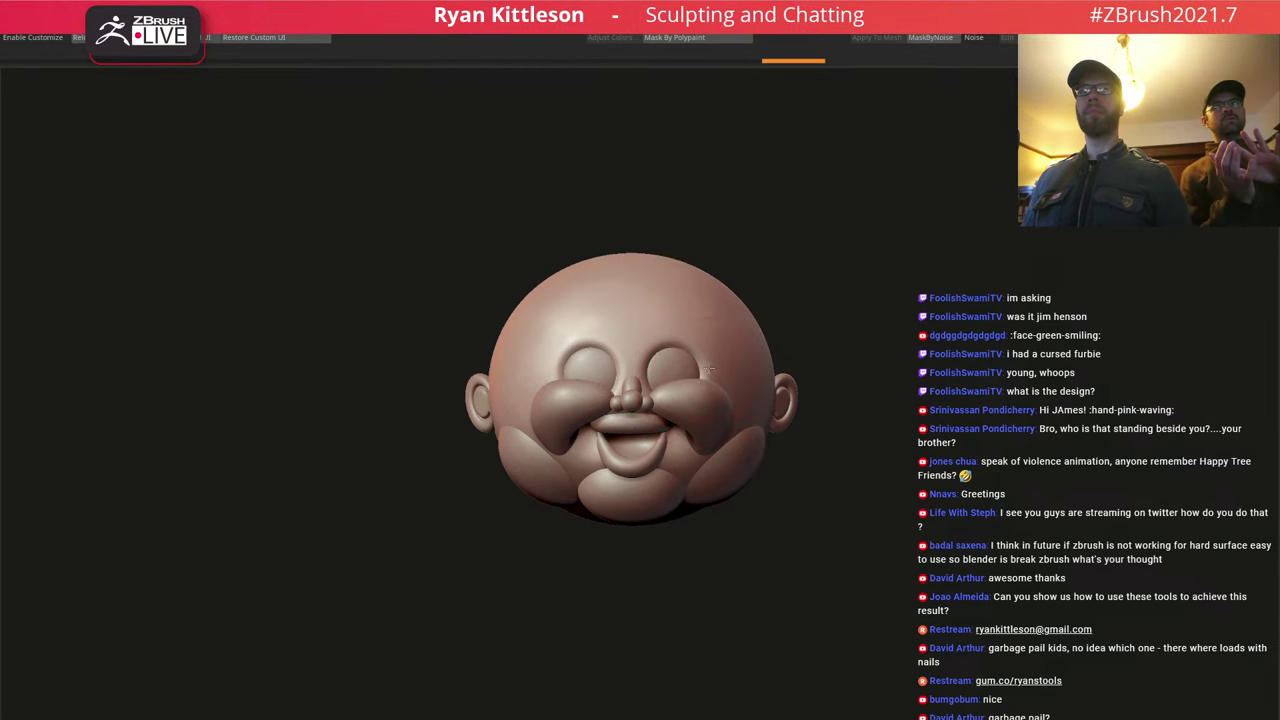
Reduce the brush size and reshape the face surface between the nose bridge and the cheek, checking it from below.
mouse_move(719, 369)
right_mouse_down()
mouse_move(696, 357)
mouse_move(700, 368)
mouse_move(693, 346)
mouse_move(671, 403)
mouse_move(621, 404)
mouse_move(665, 440)
mouse_move(637, 491)
mouse_move(638, 451)
mouse_move(614, 457)
mouse_move(638, 452)
right_mouse_up()
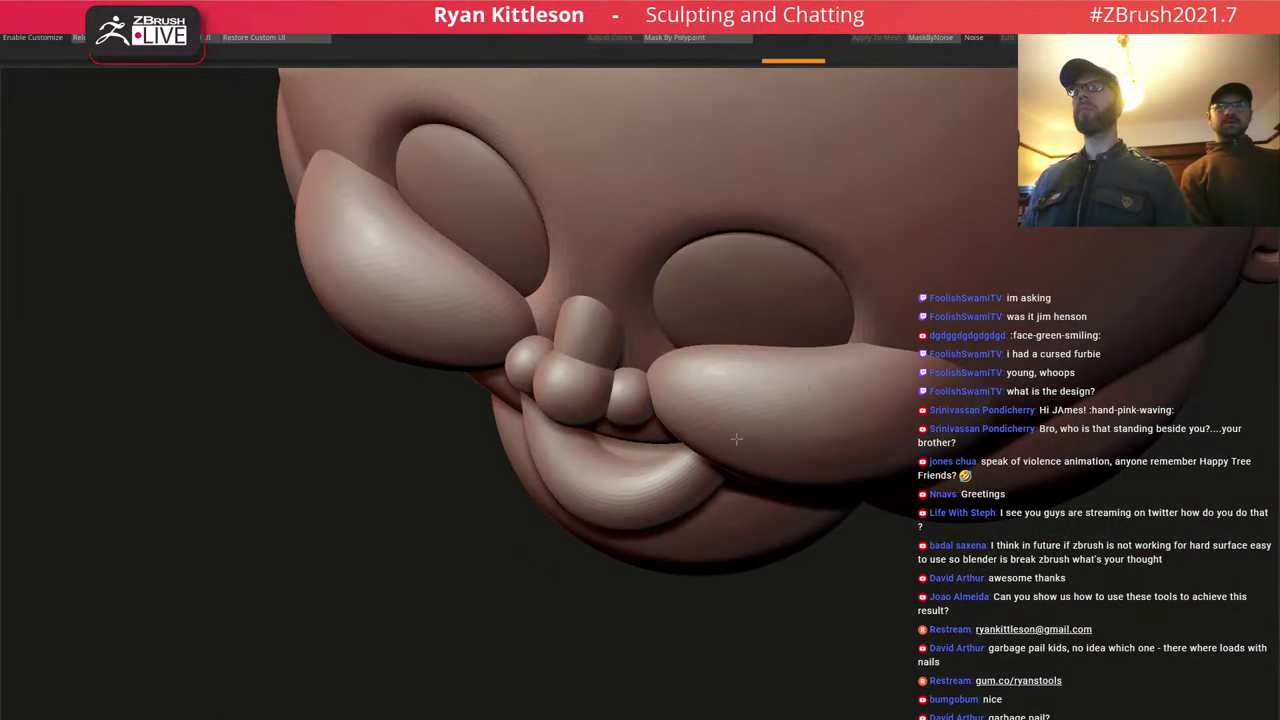
right_click_drag(645, 320, 629, 360, "ctrl")
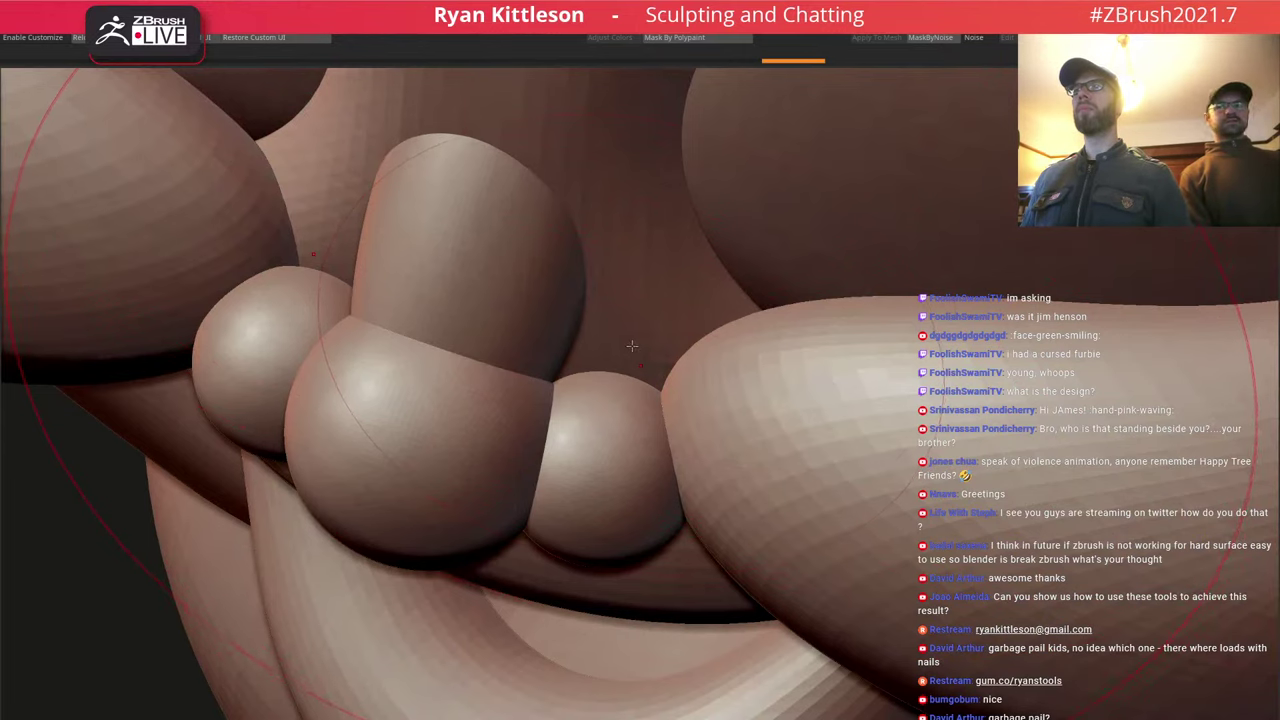
key("alt+s")
key("alt+s")
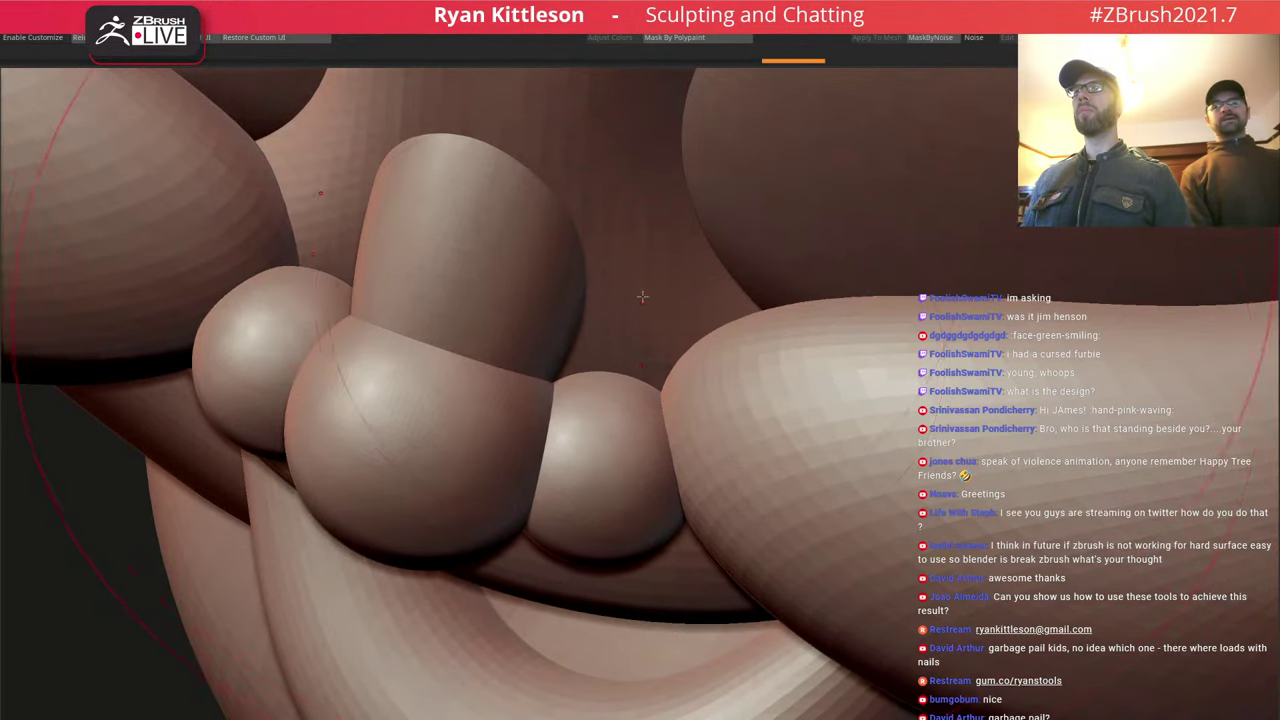
key("space")
left_click_drag(632, 337, 606, 343)
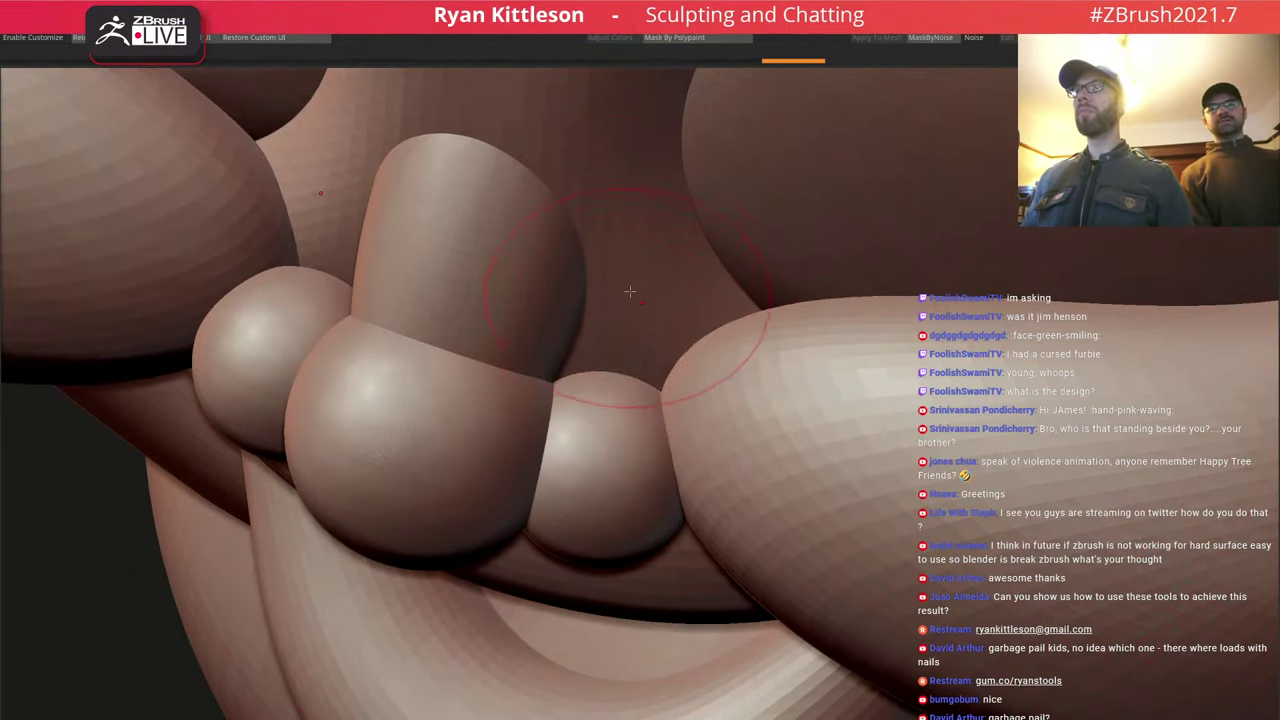
right_click_drag(606, 350, 600, 378)
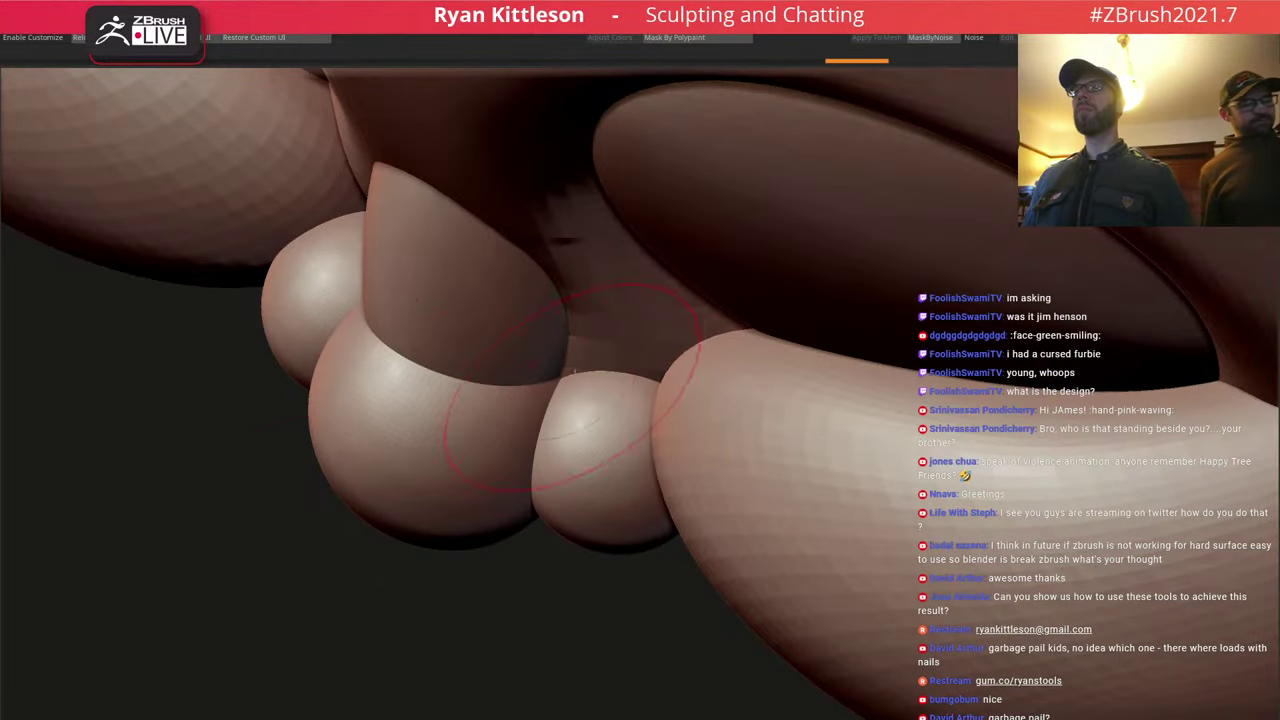
Select the eyes and examine them, toggling the polyframe and stepping the last eye change back and forward.
mouse_move(556, 466)
right_mouse_down()
mouse_move(591, 174)
mouse_move(610, 290)
mouse_move(594, 334)
mouse_move(596, 423)
mouse_move(654, 386)
right_mouse_up()
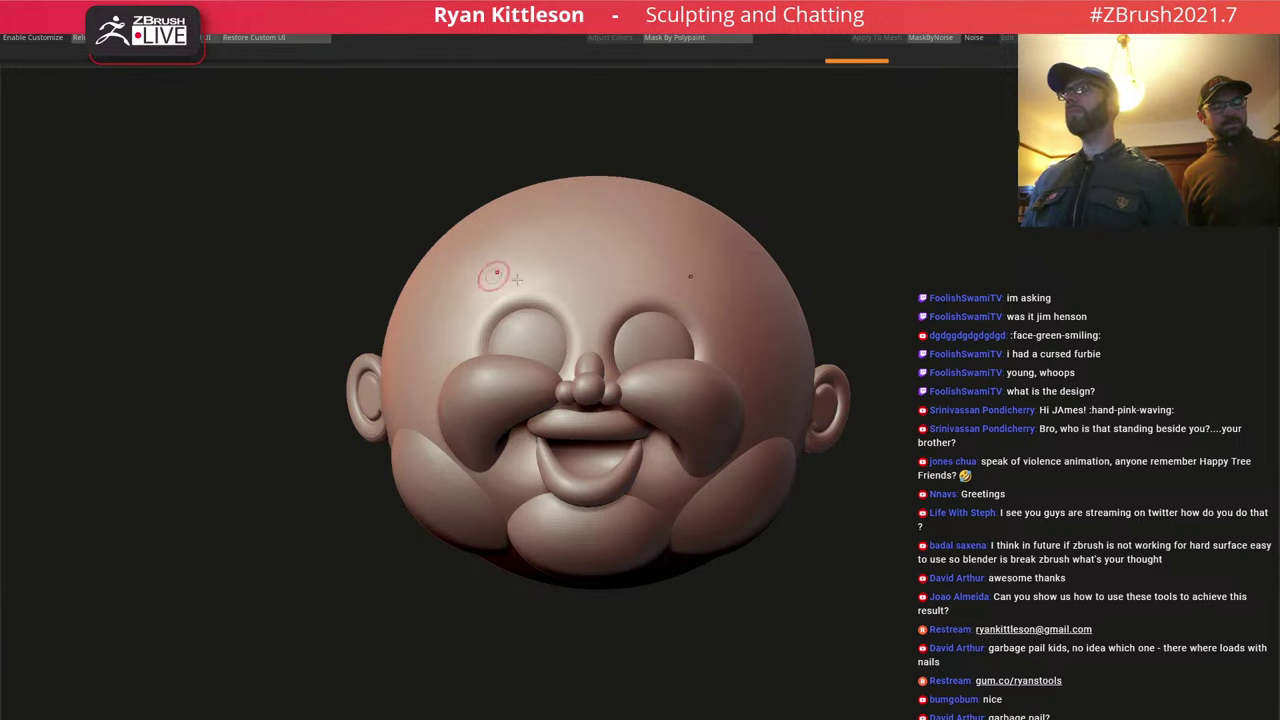
left_click(539, 333, "alt")
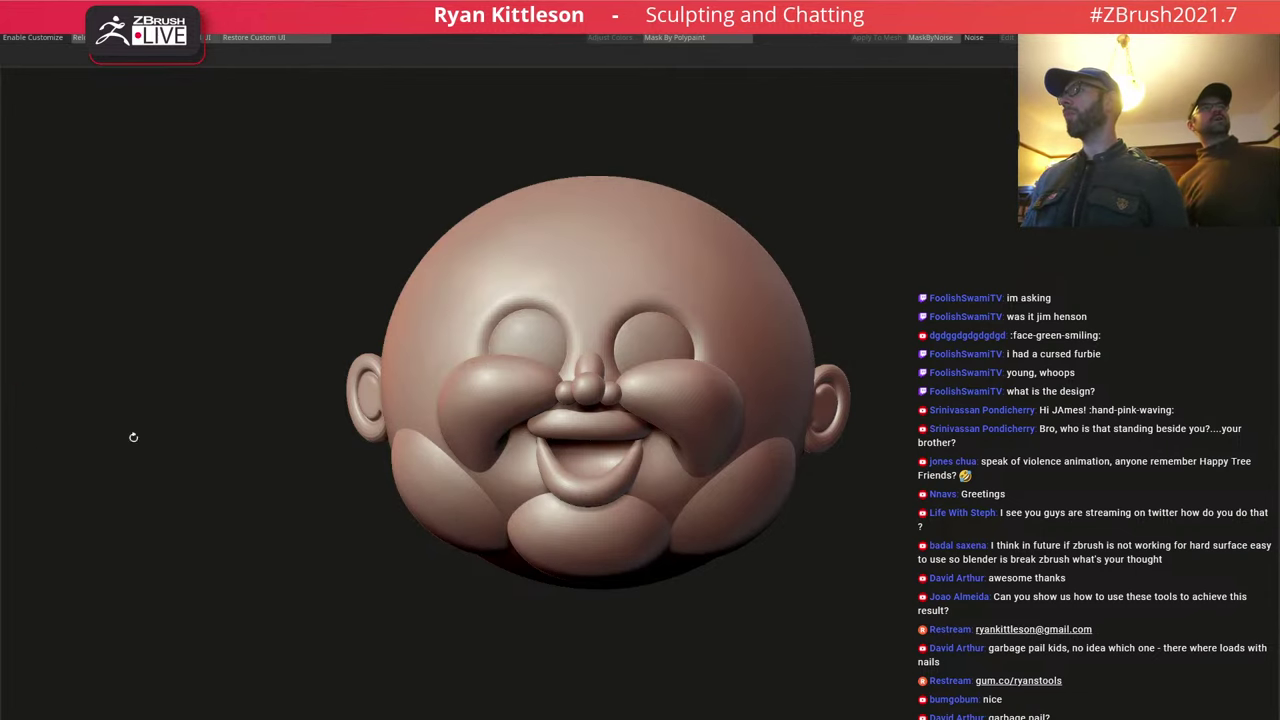
mouse_move(662, 366)
right_mouse_down()
mouse_move(642, 375)
mouse_move(697, 408)
mouse_move(713, 442)
mouse_move(730, 404)
mouse_move(754, 400)
right_mouse_up()
key("shift+f")
key("shift+f")
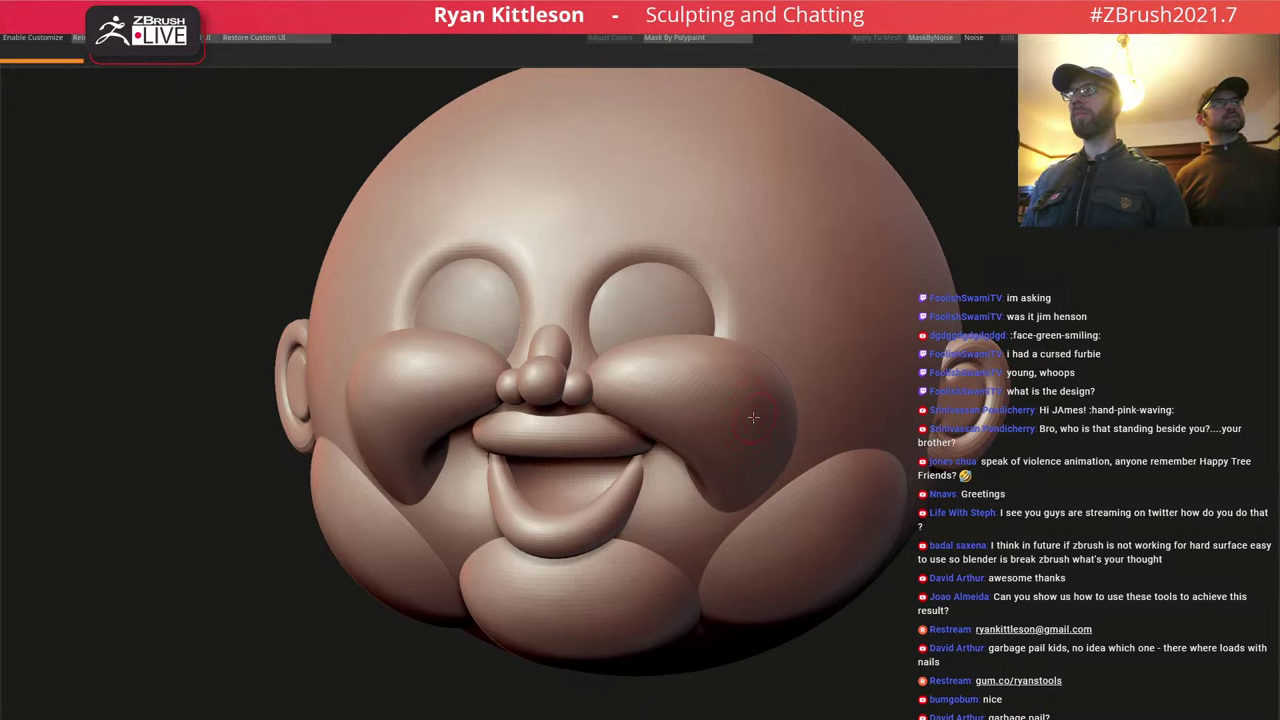
key("ctrl+z")
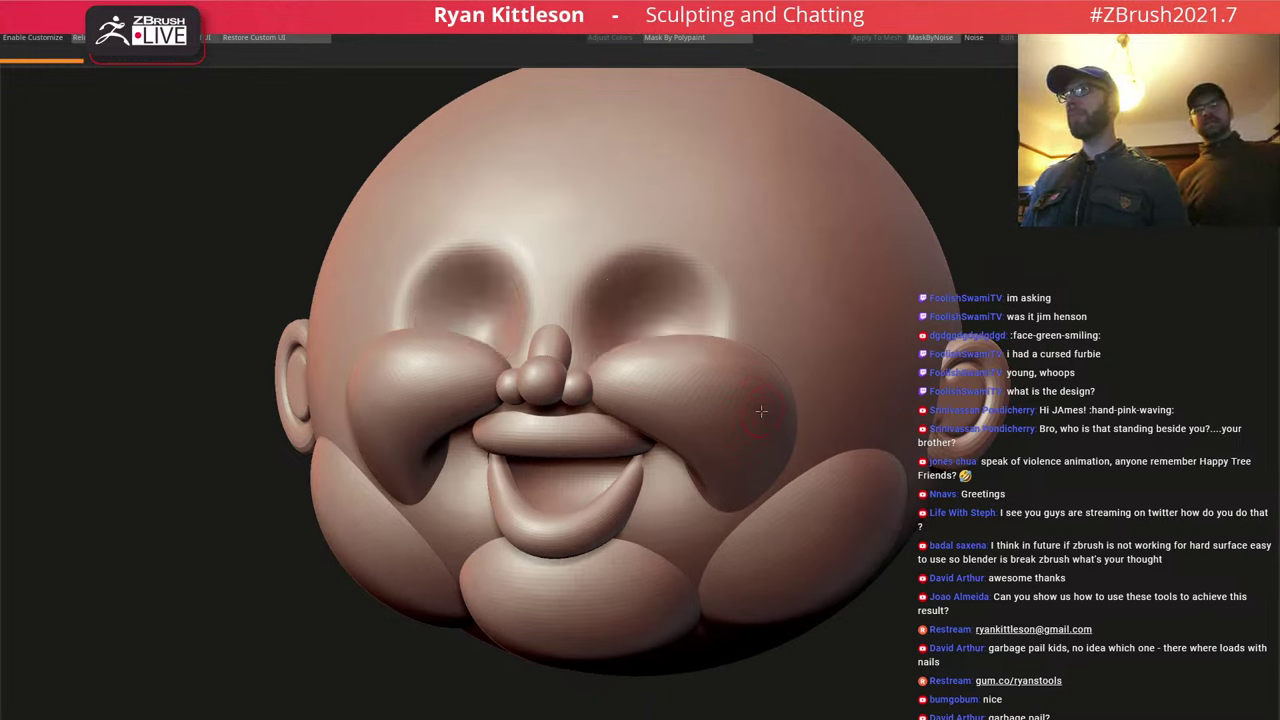
key("ctrl+shift+z")
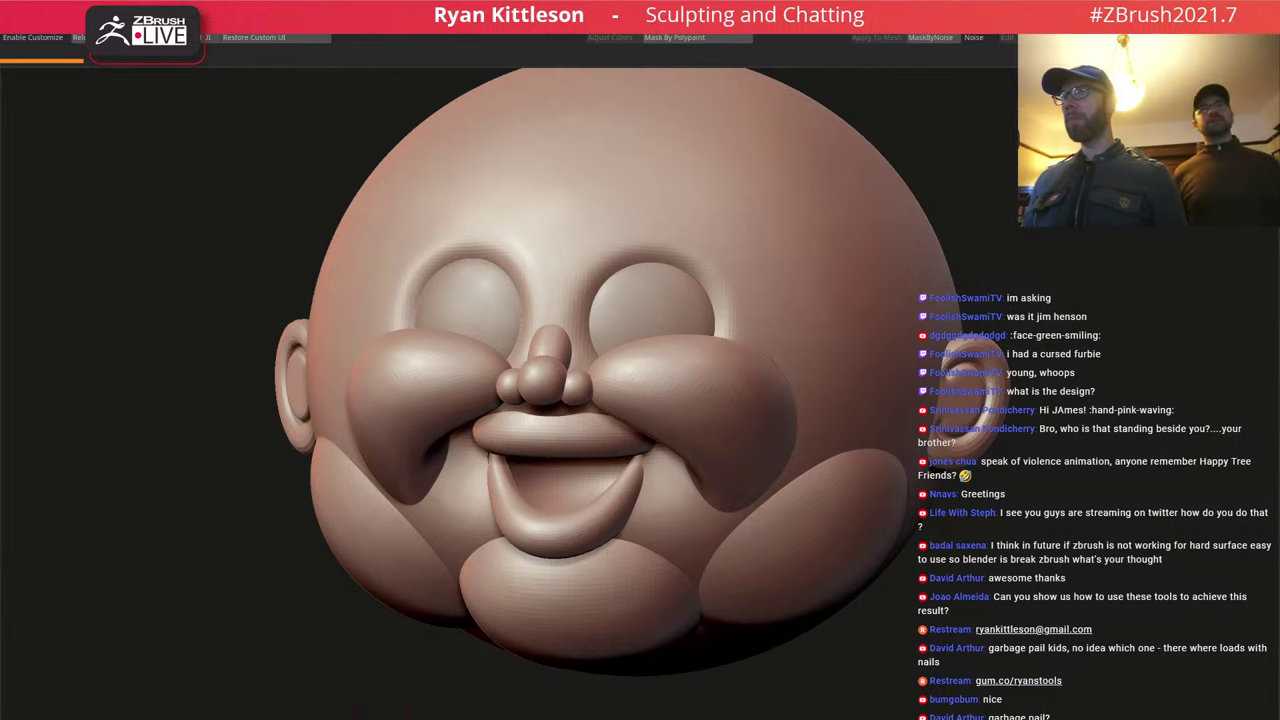
Try to blend the outer edge of the cheeks into the surrounding head surface with a resized brush.
left_click(634, 360, "alt")
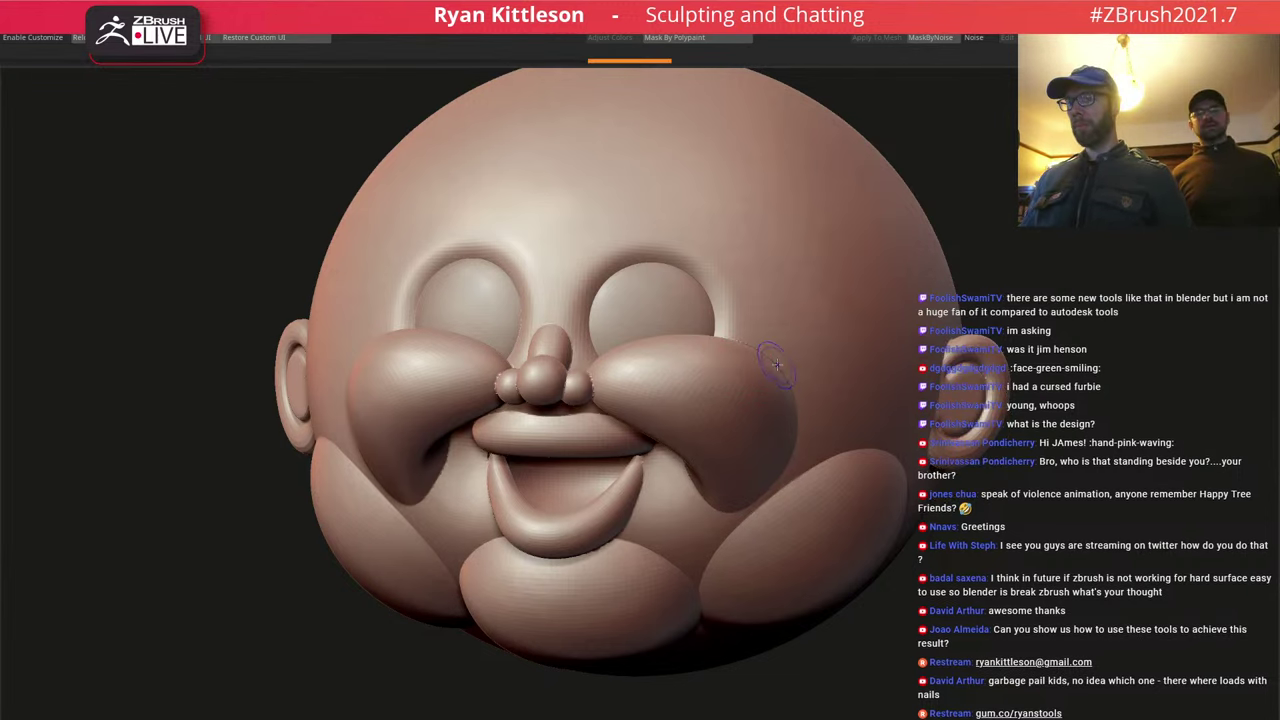
key("space")
left_click(859, 328, "alt")
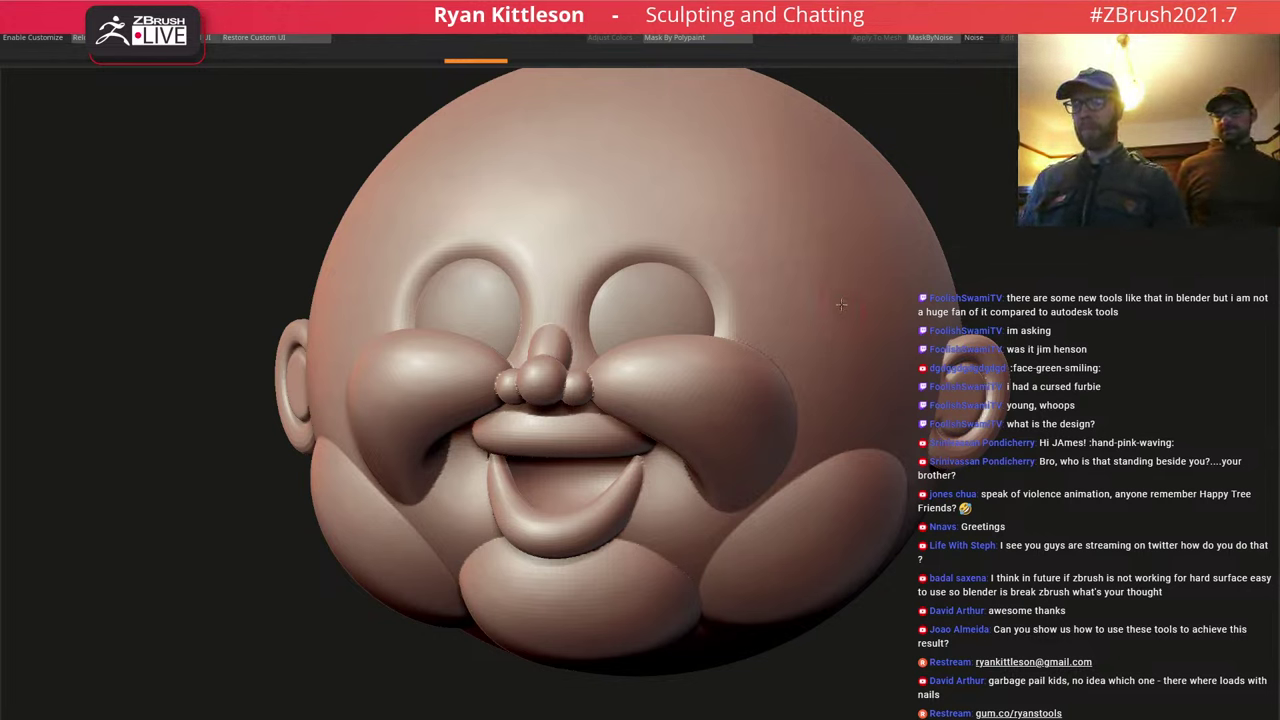
right_click_drag(720, 421, 706, 423)
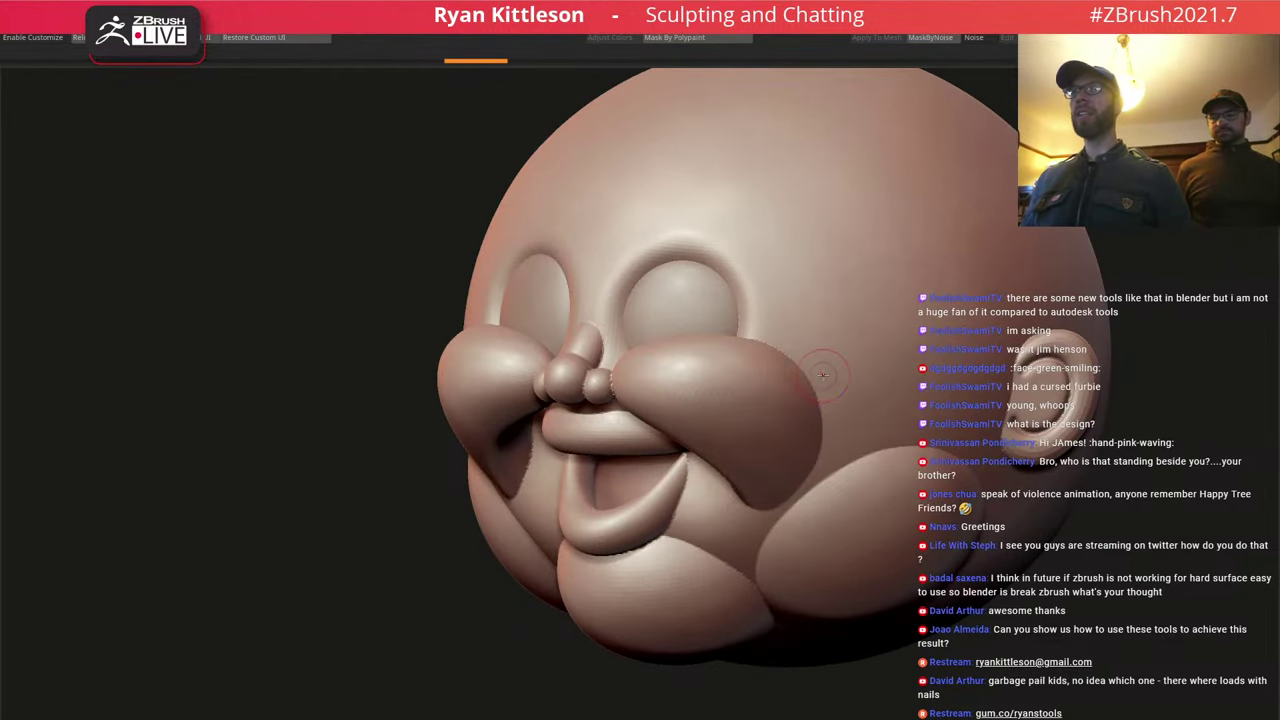
key("space")
left_click_drag(817, 367, 832, 371)
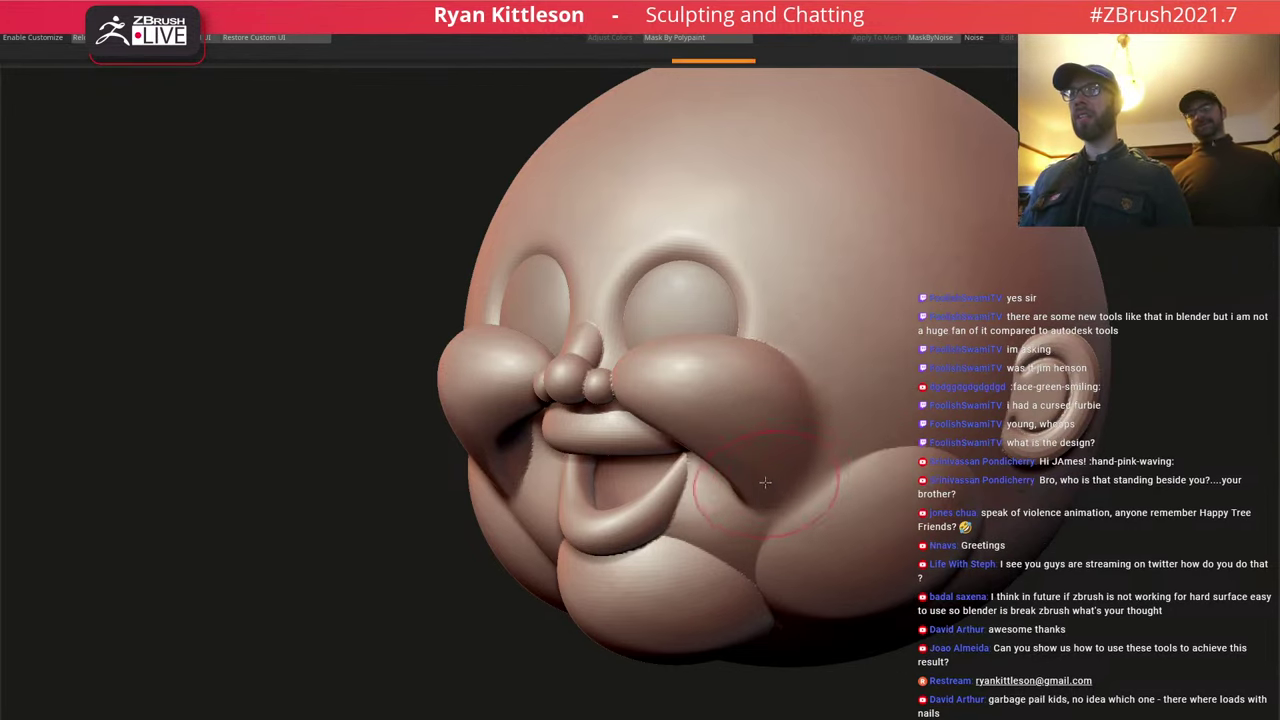
Try to soften the transitions between the head and the cheeks, chin and jowls from several angles.
right_click_drag(765, 482, 835, 492)
left_click_drag(738, 498, 712, 492, "shift")
key("1")
left_click_drag(640, 556, 669, 541)
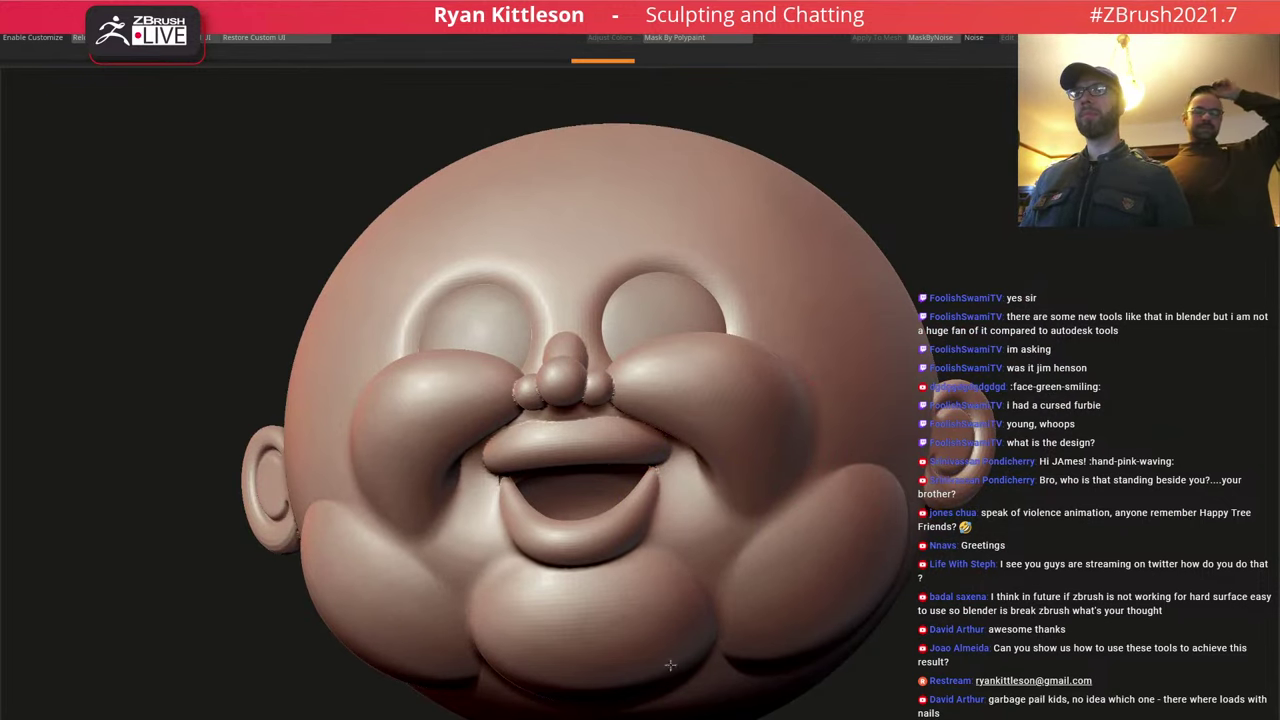
key("2")
right_click_drag(848, 482, 787, 484)
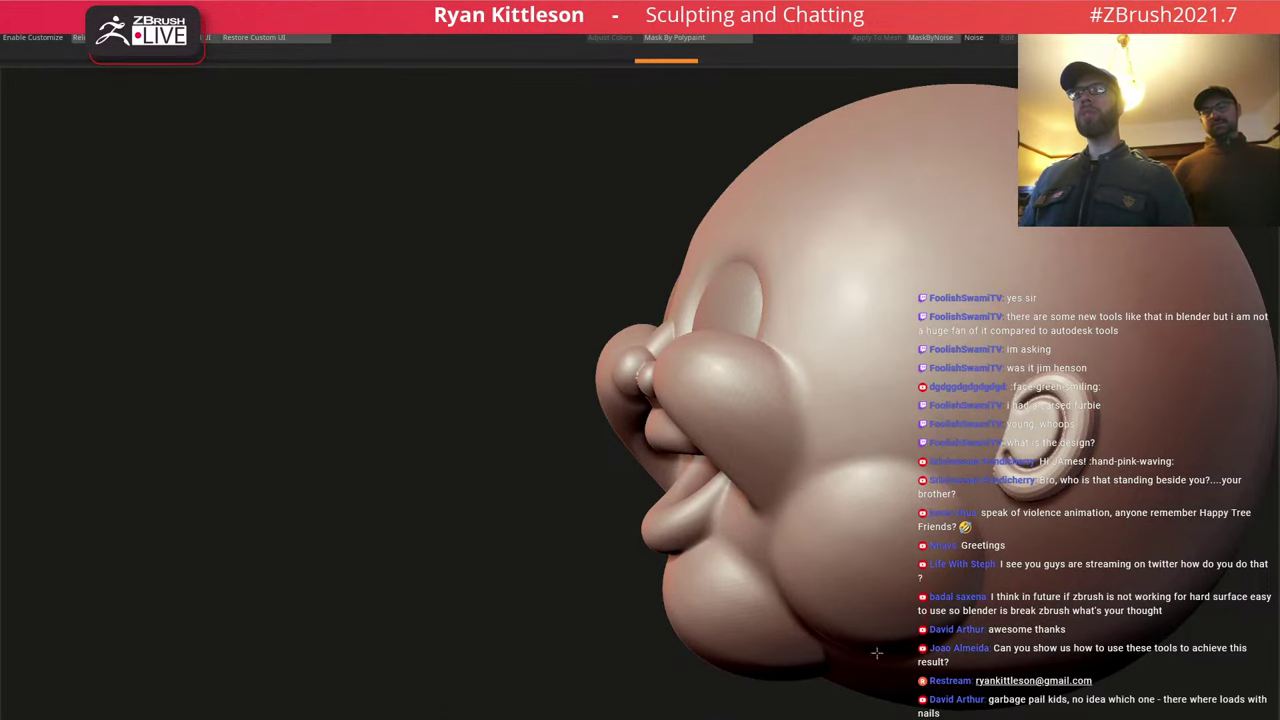
key("3")
right_click_drag(857, 516, 831, 399)
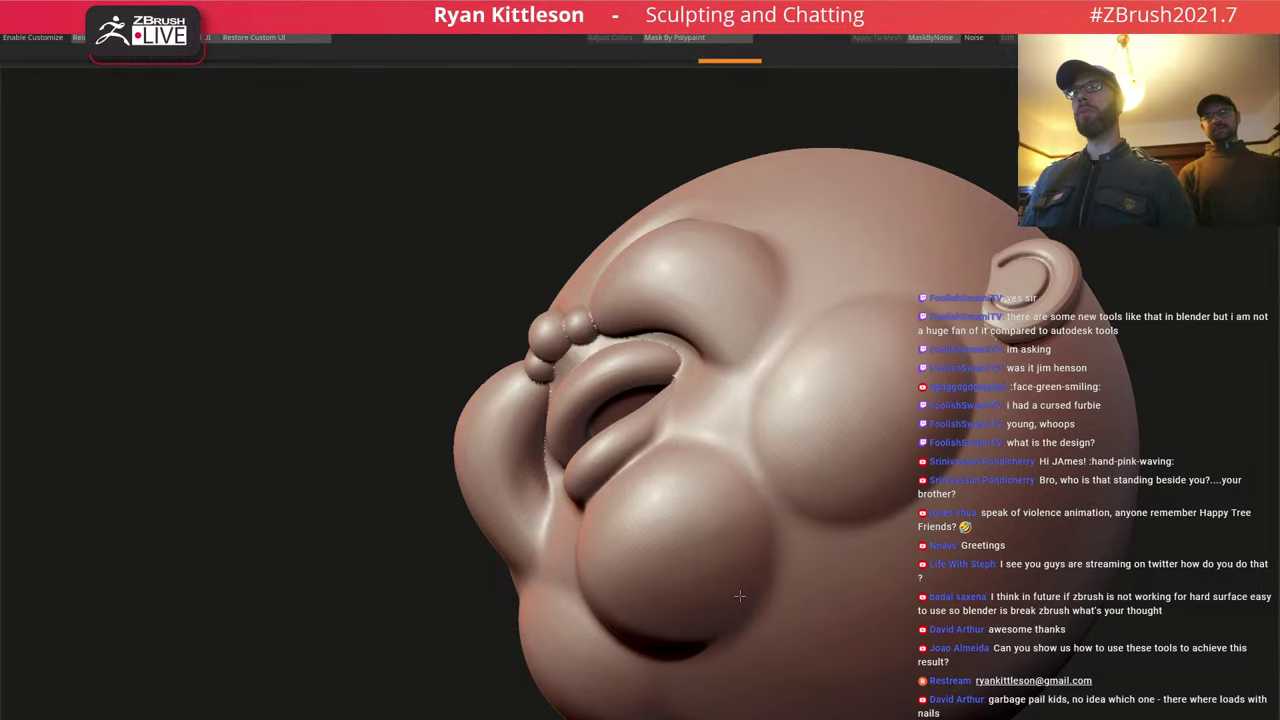
key("4")
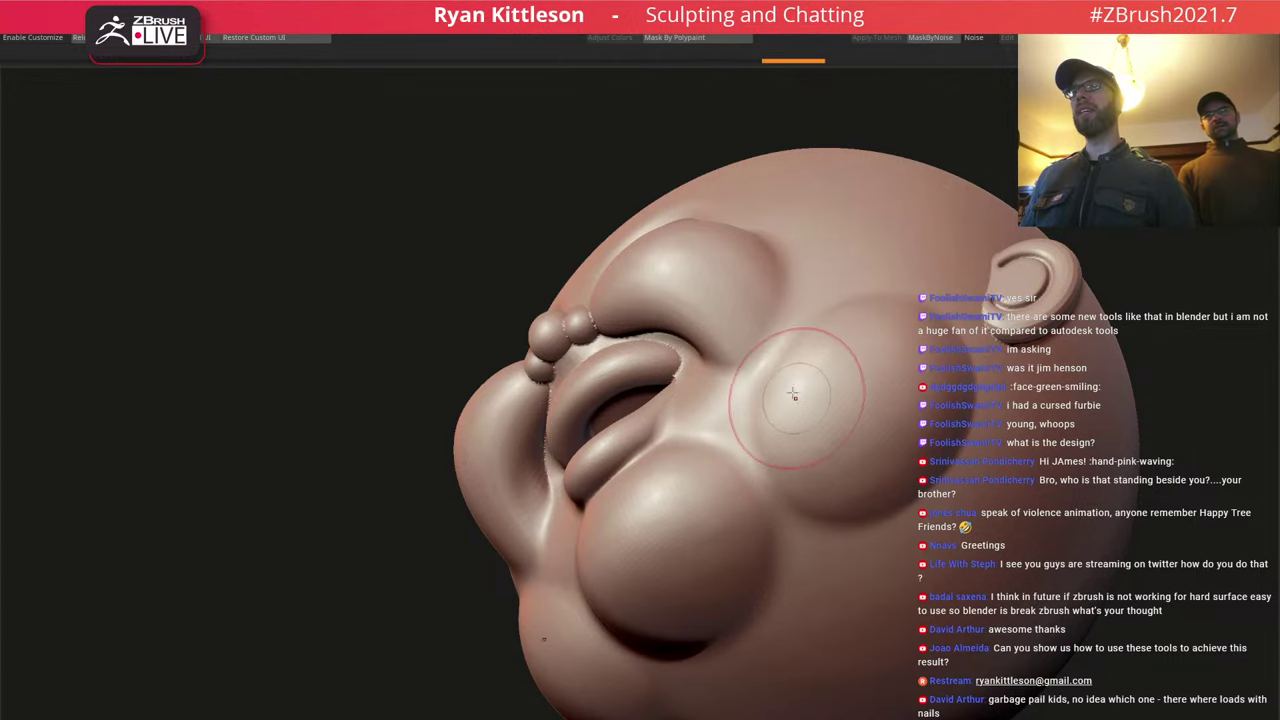
right_click_drag(796, 396, 874, 408)
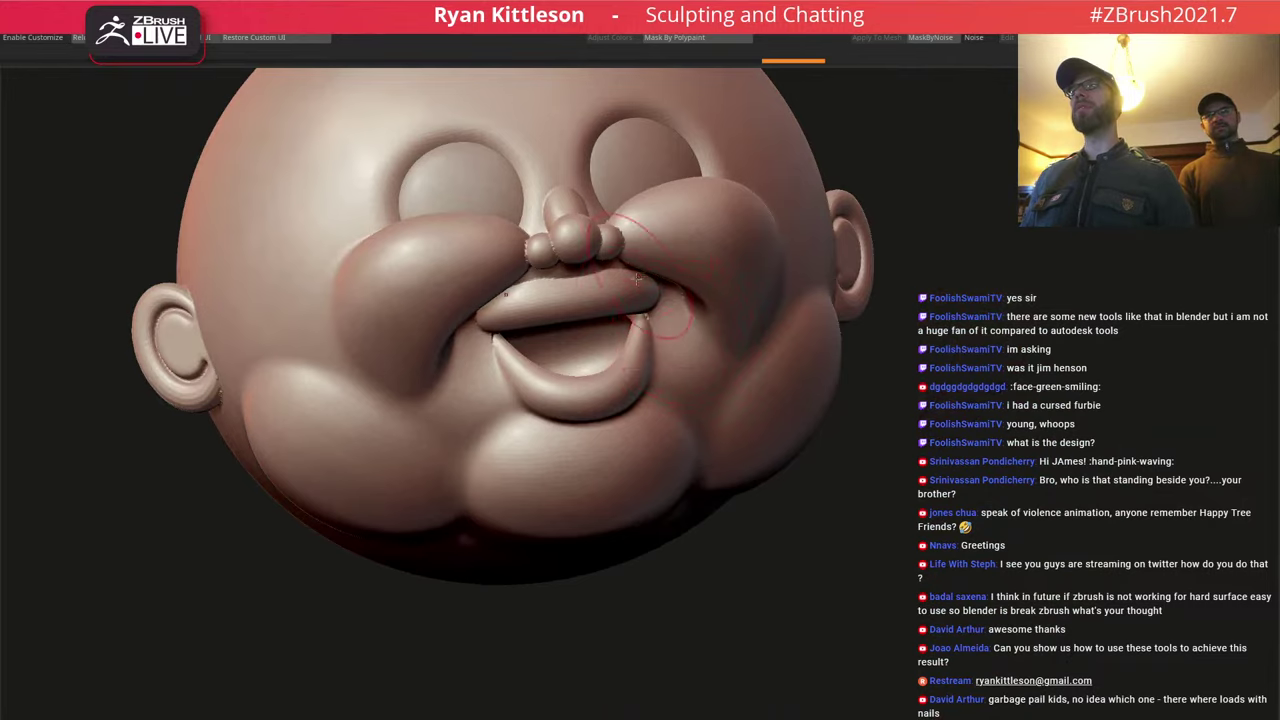
Try to smooth the bridge of the nose into the head surface between the eyes.
mouse_move(668, 300)
right_mouse_down()
mouse_move(622, 268)
mouse_move(646, 304)
mouse_move(598, 322)
right_mouse_up()
right_click(618, 311)
mouse_move(598, 322)
left_mouse_down("shift")
mouse_move(582, 326)
mouse_move(574, 236)
mouse_move(550, 224)
left_mouse_up("shift")
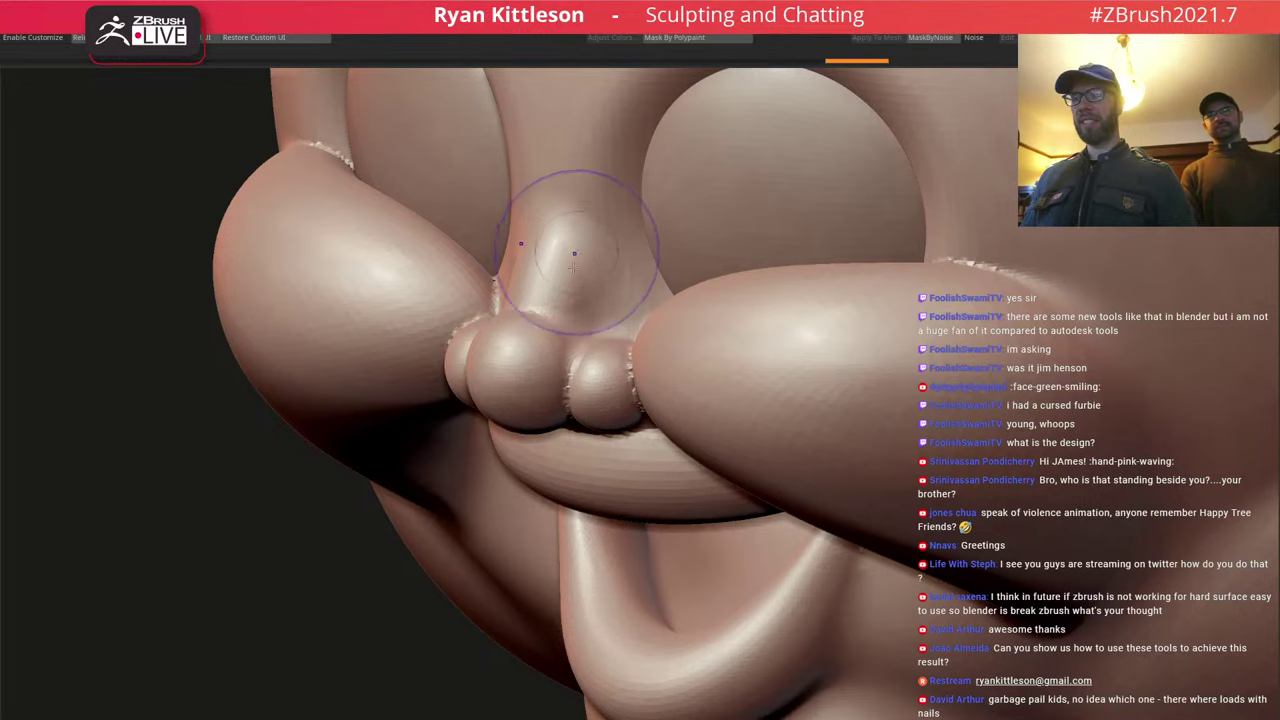
mouse_move(562, 287)
right_mouse_down()
mouse_move(541, 303)
mouse_move(587, 300)
right_mouse_up()
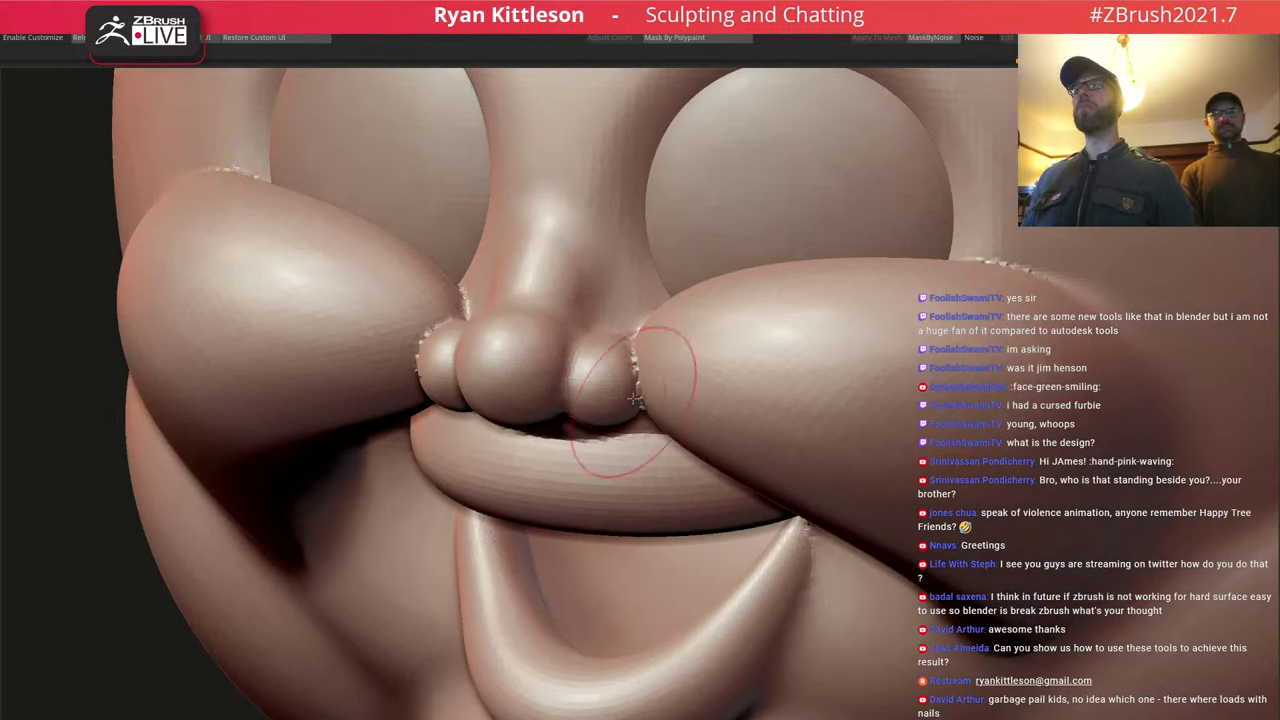
mouse_move(618, 397)
right_mouse_down()
mouse_move(640, 346)
mouse_move(663, 386)
mouse_move(657, 371)
mouse_move(649, 472)
mouse_move(618, 366)
mouse_move(655, 370)
right_mouse_up()
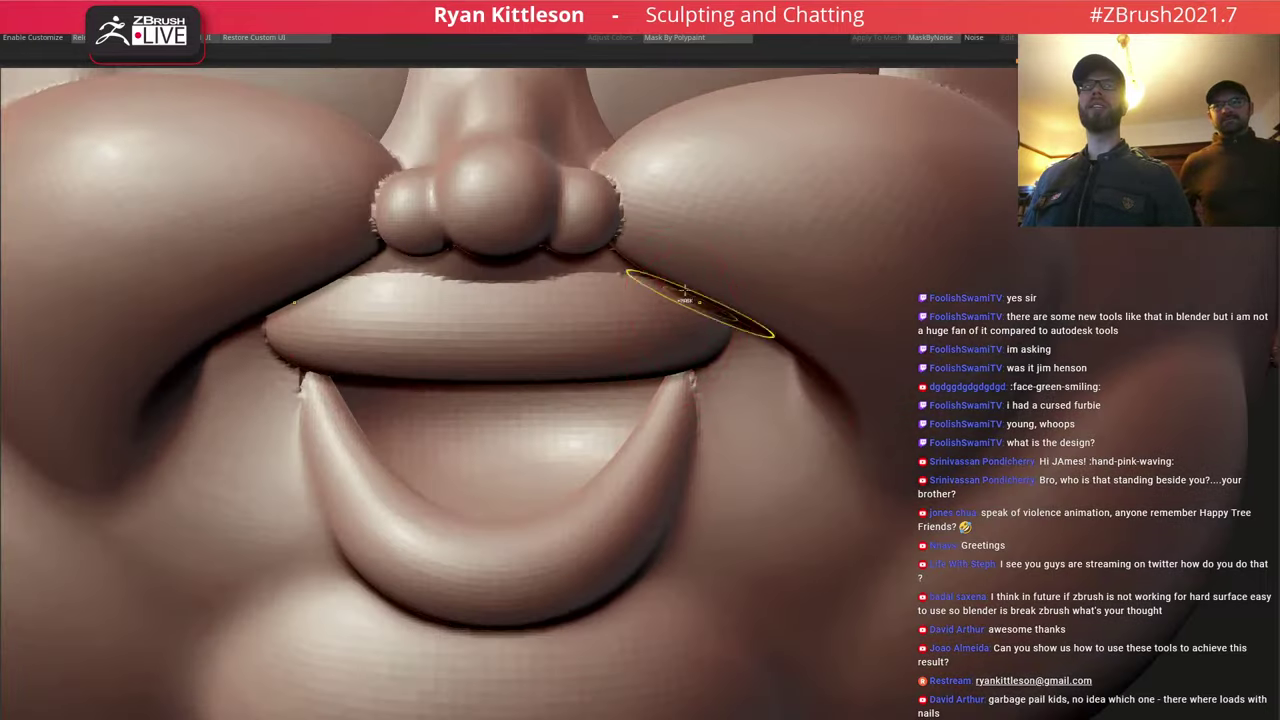
Isolate the eyes to view them alone and restore the visibility of the whole face.
mouse_move(697, 304)
right_mouse_down("ctrl")
mouse_move(673, 287)
mouse_move(673, 362)
right_mouse_up("ctrl")
left_click(687, 356, "ctrl+shift")
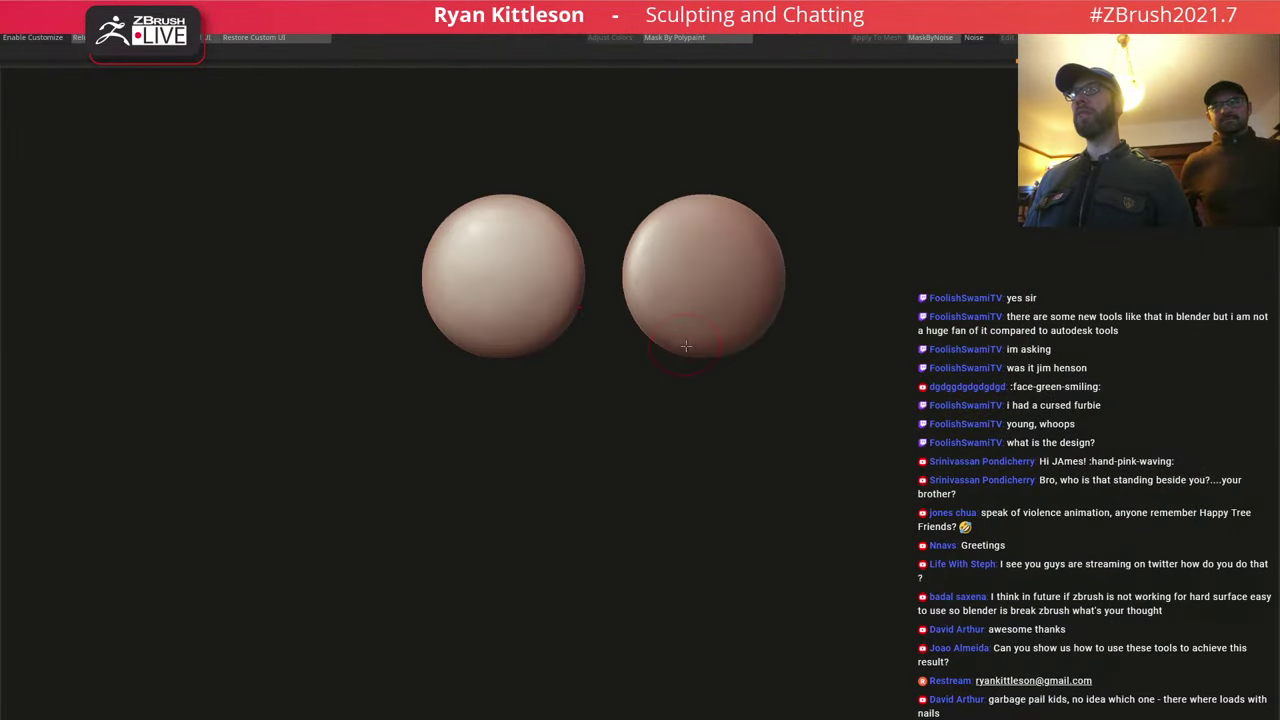
left_click(28, 340, "ctrl+shift")
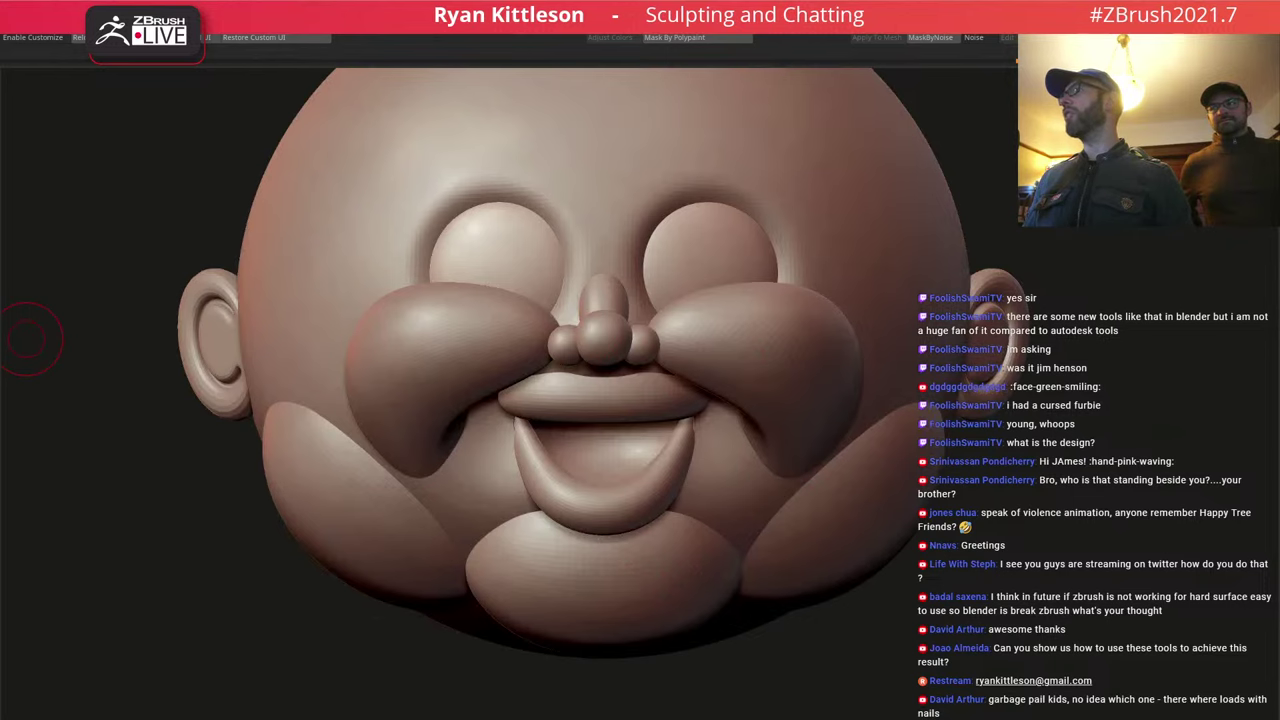
Select the cheeks and enlarge the Move brush to a draw size of about 813.
left_click(750, 314, "alt")
key("f")
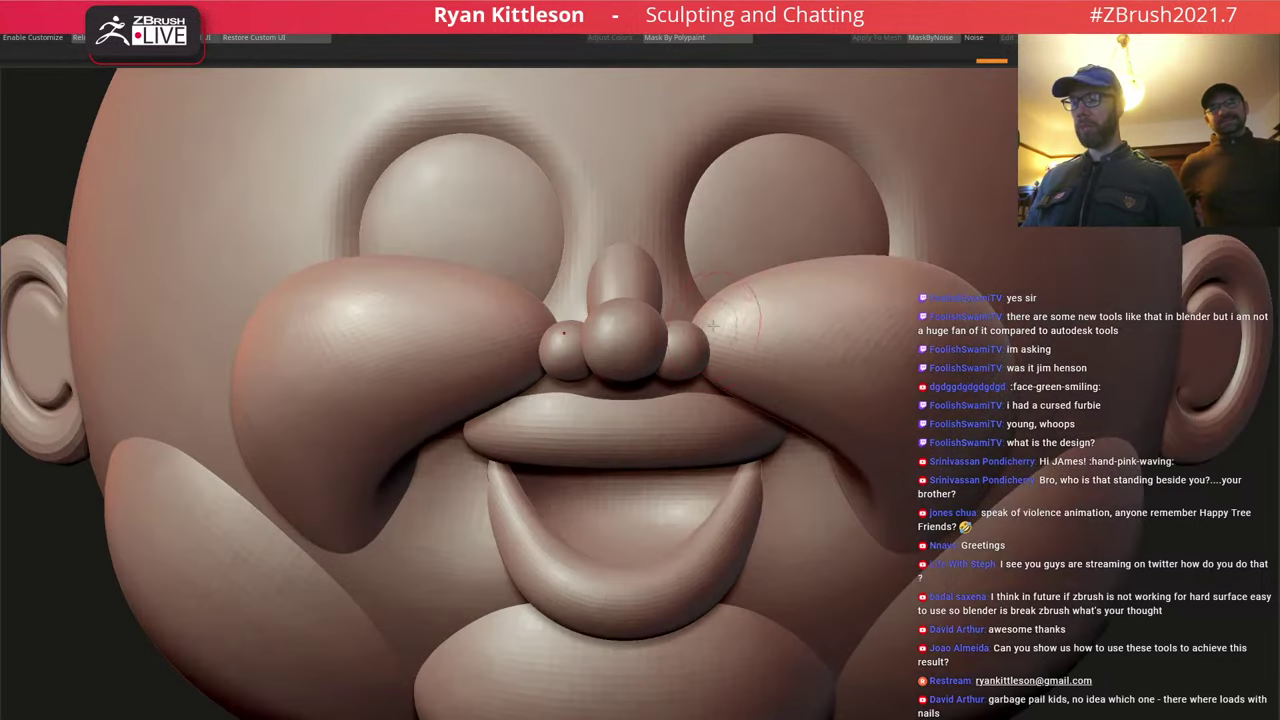
key("space")
left_click_drag(686, 339, 697, 340)
left_click_drag(698, 340, 694, 338)
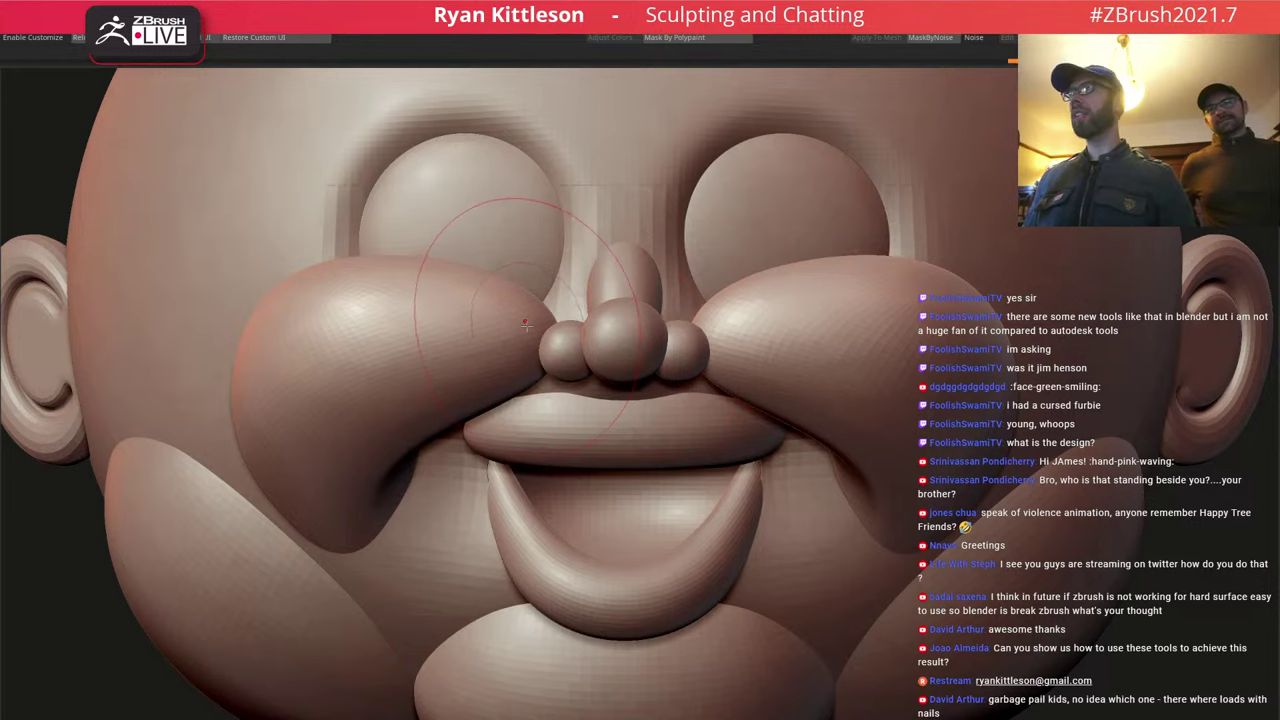
right_click_drag(524, 347, 550, 388)
right_click(550, 388)
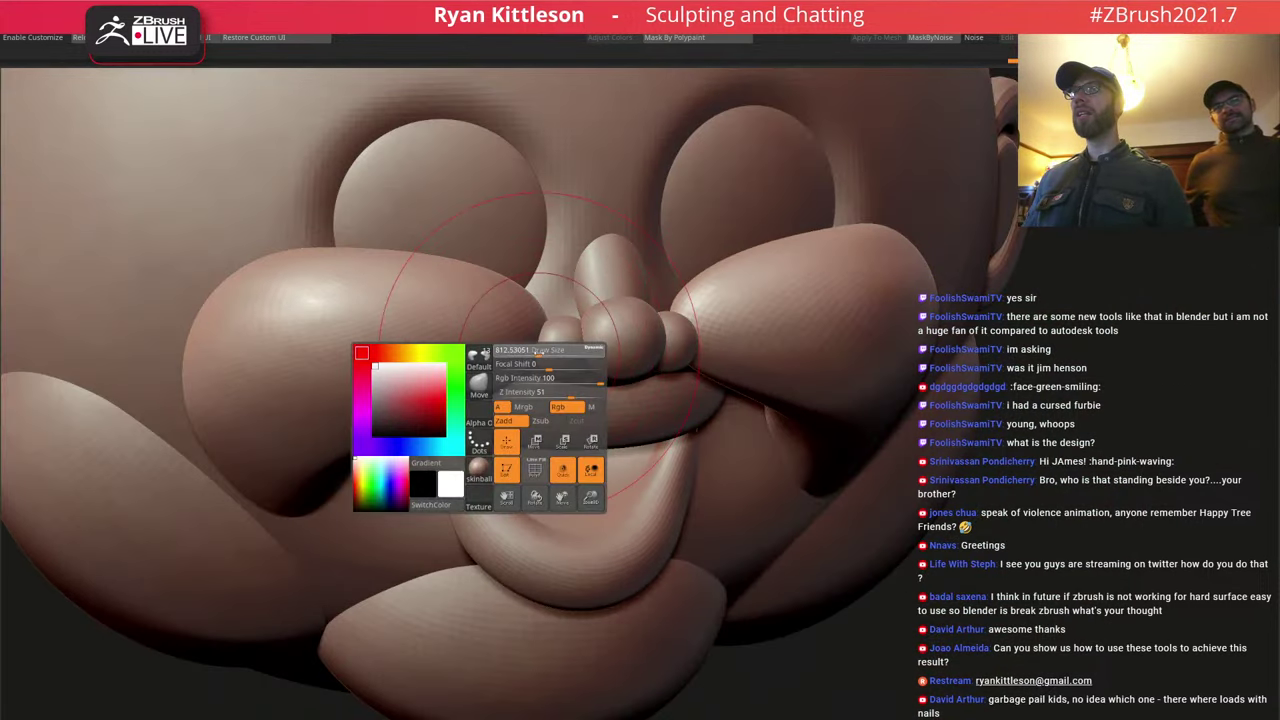
Check the cheeks in isolation and push their inner ends beside the nose back toward the face with the Move brush.
left_click(511, 338, "ctrl+shift")
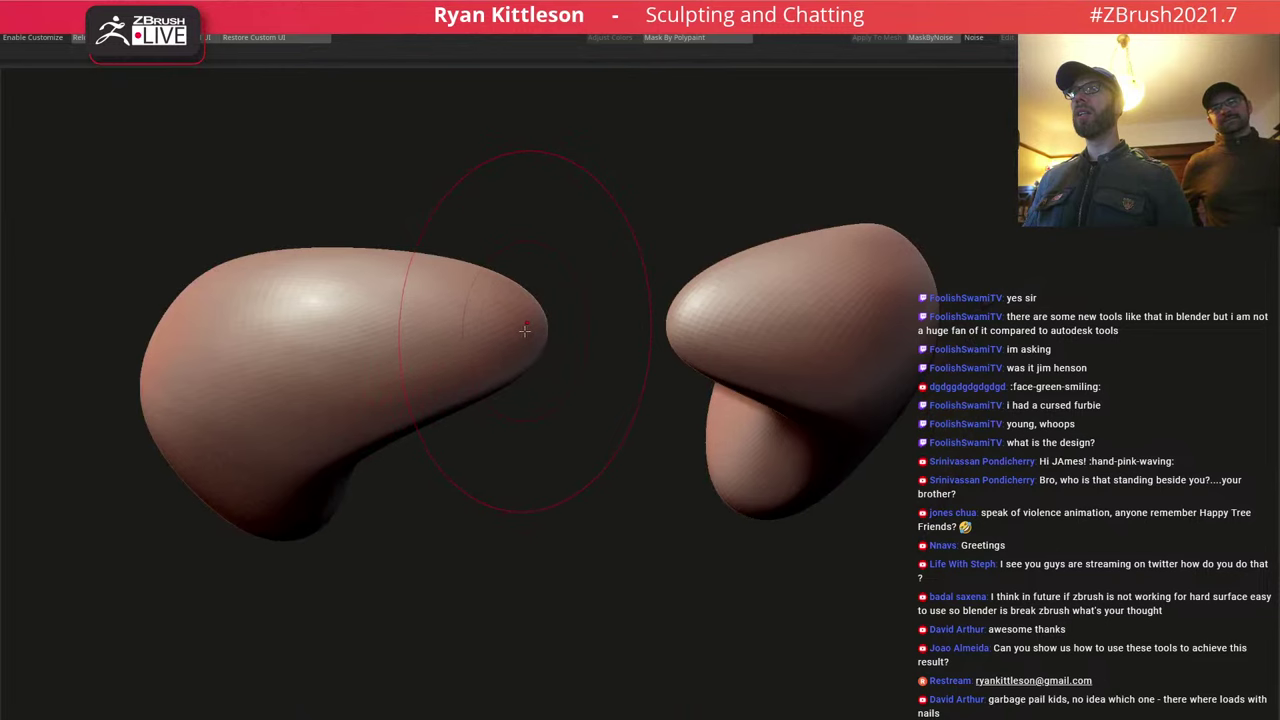
key("shift+s")
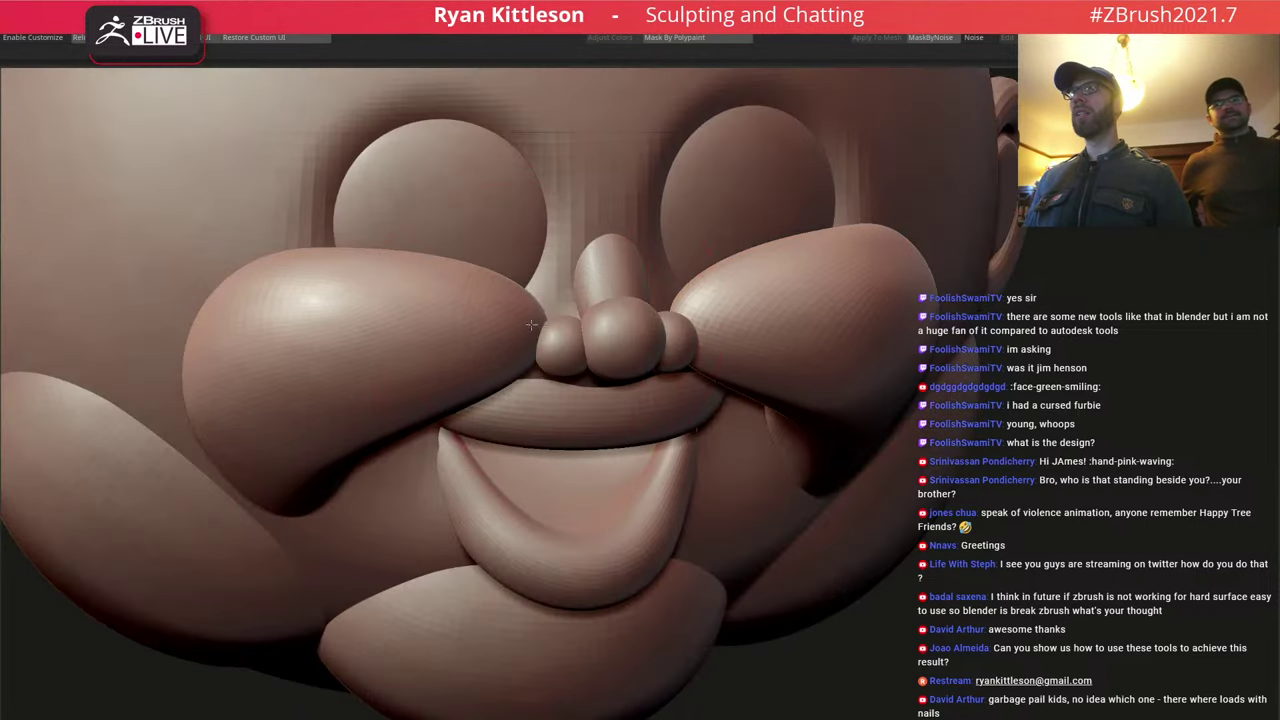
left_click_drag(531, 324, 520, 325)
right_click_drag(521, 326, 526, 442)
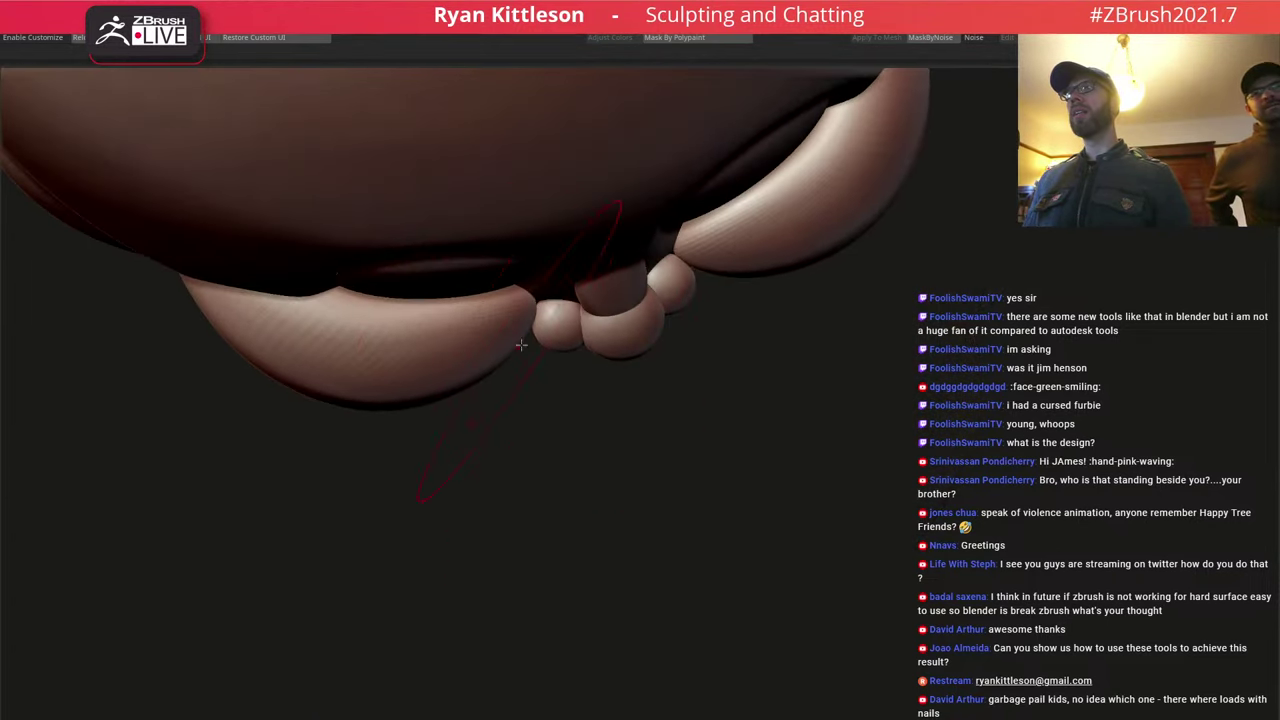
left_click_drag(523, 318, 562, 259)
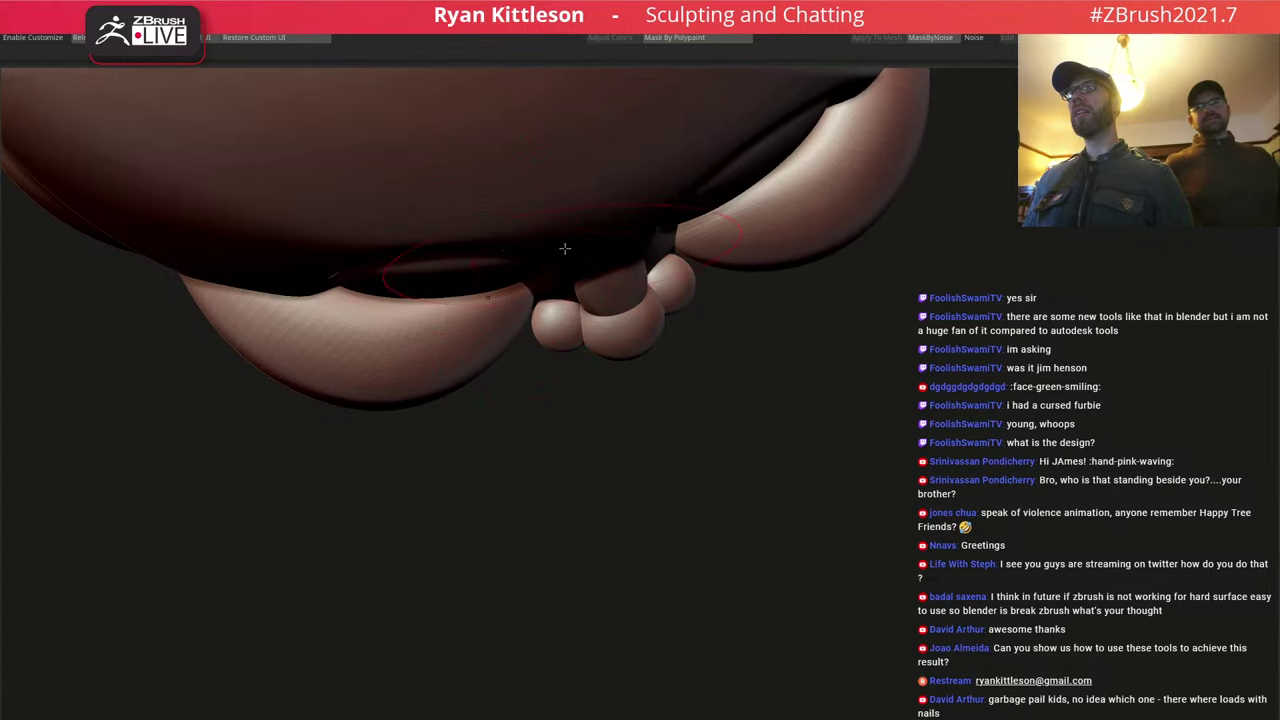
mouse_move(572, 400)
right_mouse_down()
mouse_move(581, 200)
mouse_move(593, 201)
mouse_move(567, 390)
mouse_move(600, 292)
mouse_move(622, 270)
right_mouse_up()
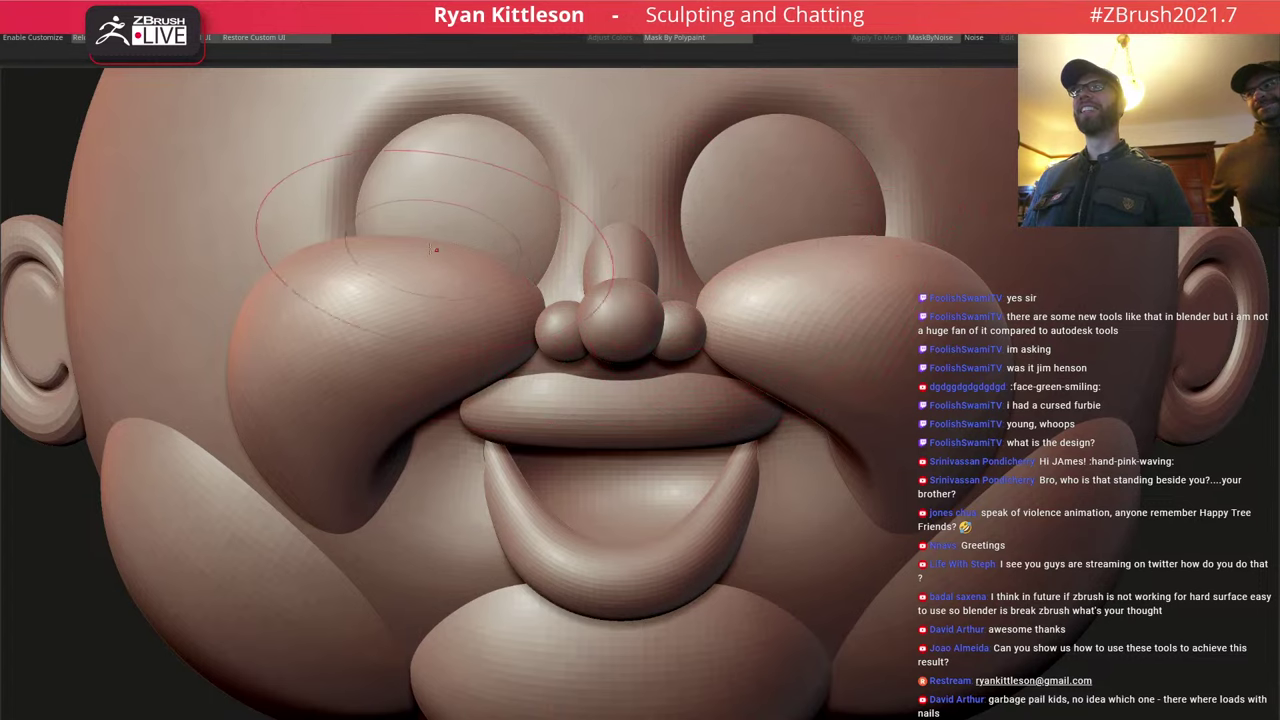
Raise the upper edge of the cheeks slightly and adjust their inner ends beside the nostrils with the Move brush.
left_click_drag(436, 248, 434, 237)
right_click_drag(420, 283, 488, 293)
left_click_drag(560, 356, 552, 359)
mouse_move(567, 358)
right_mouse_down()
mouse_move(540, 317)
mouse_move(532, 384)
mouse_move(543, 388)
right_mouse_up()
Refine the lower inner curve of the cheeks beside the upper lip, varying the Move brush's draw size.
key("space")
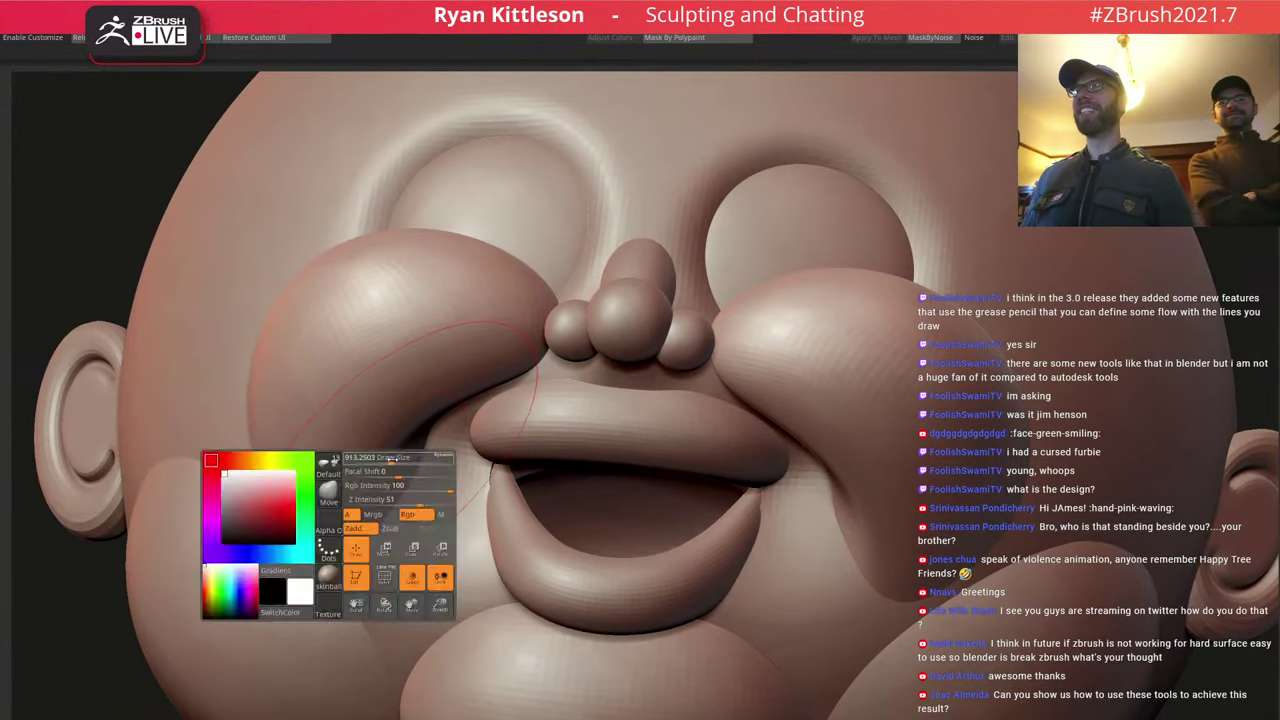
key("space")
left_click_drag(406, 461, 395, 455)
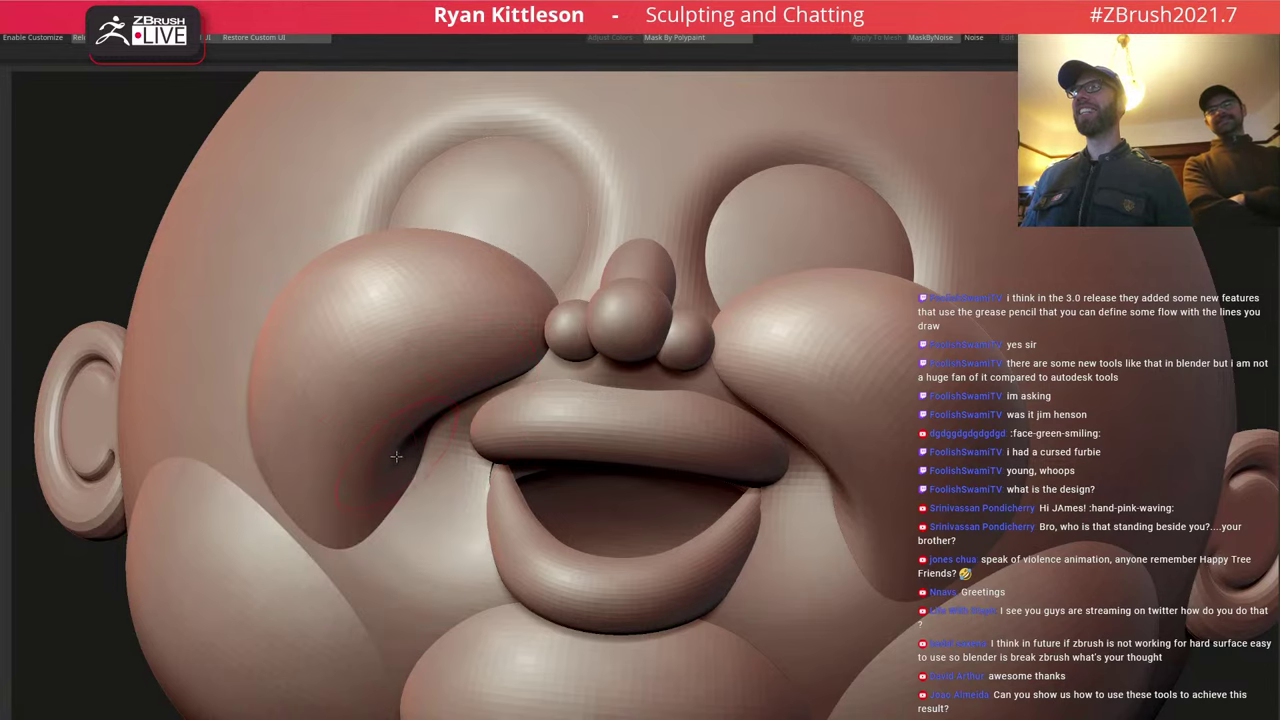
mouse_move(401, 450)
right_mouse_down()
mouse_move(278, 372)
mouse_move(410, 443)
right_mouse_up()
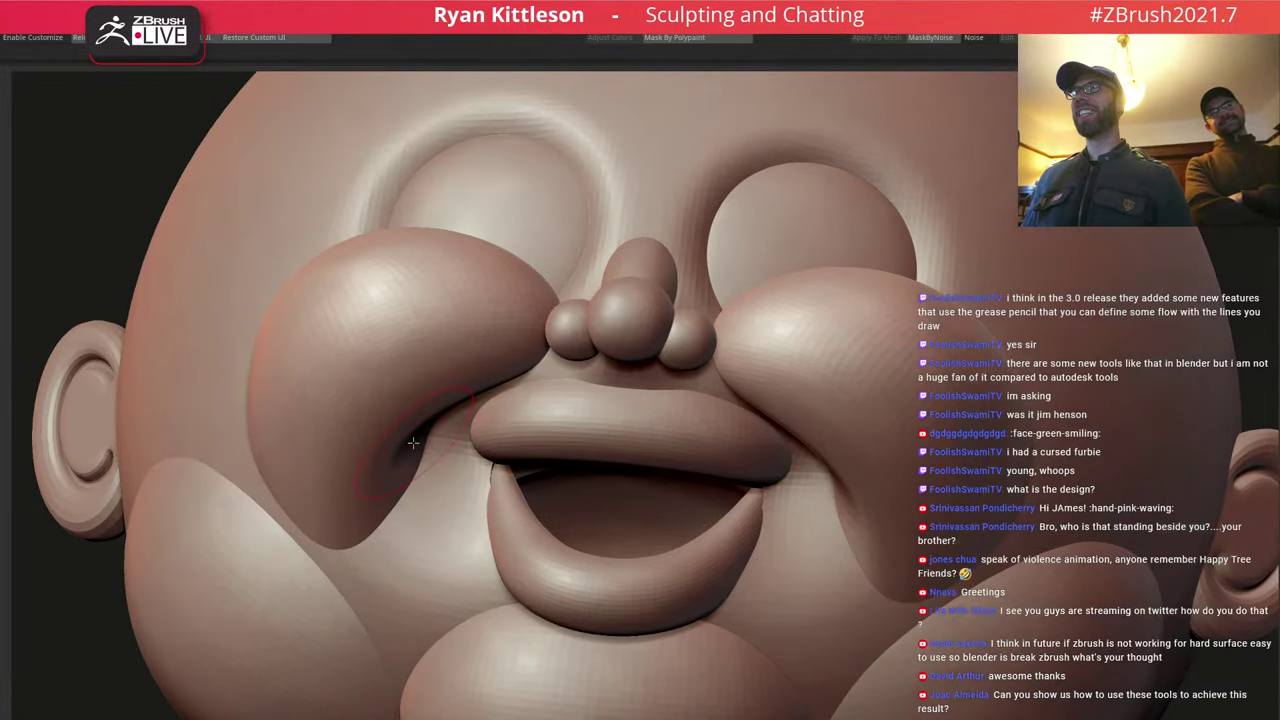
key("space")
mouse_move(410, 441)
left_mouse_down()
mouse_move(400, 425)
mouse_move(428, 430)
left_mouse_up()
key("space")
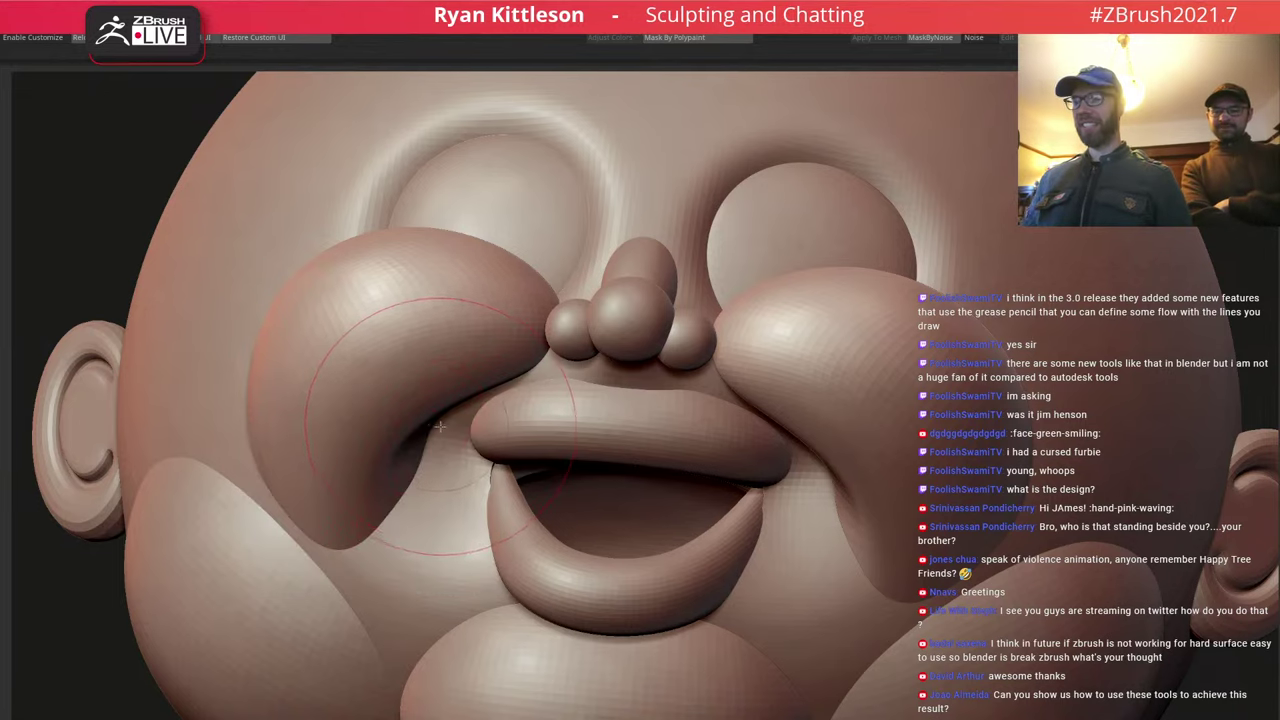
right_click_drag(421, 427, 431, 441)
key("space")
left_click_drag(425, 436, 412, 453)
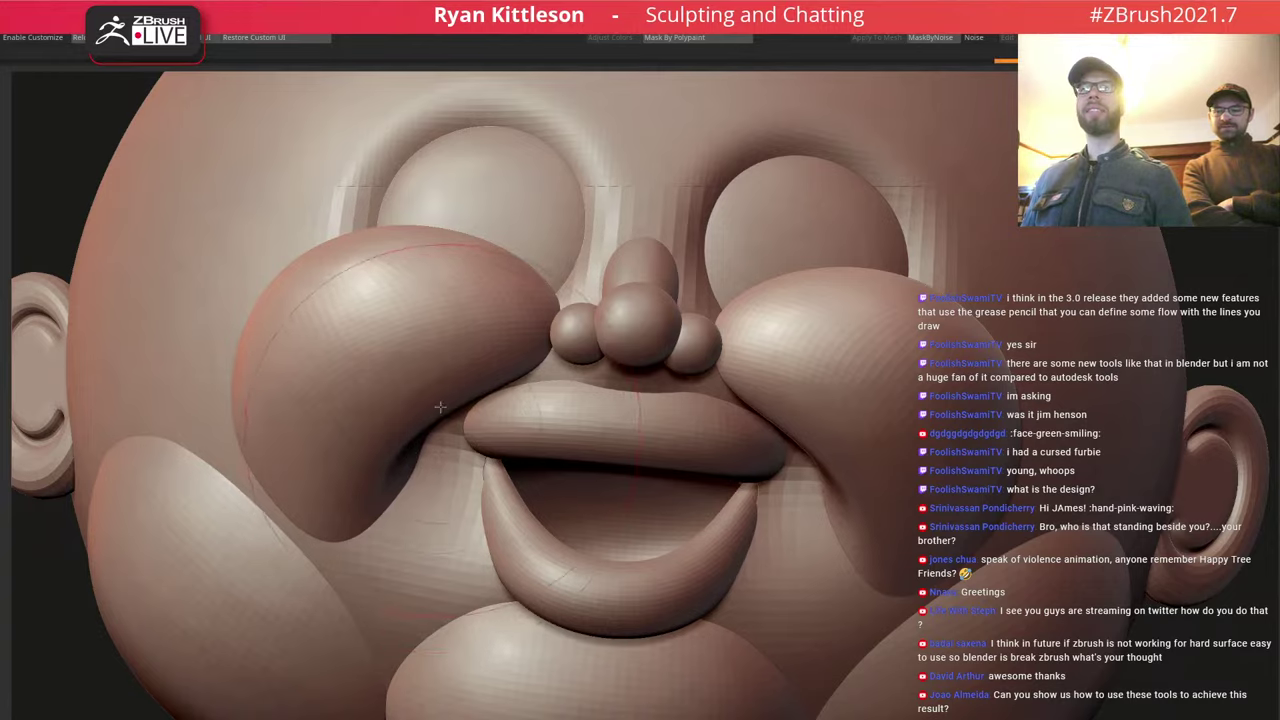
Check the assembled face, select the nose bridge, and fuse the head and its separate facial forms into one continuous mesh.
right_click_drag(440, 407, 418, 338)
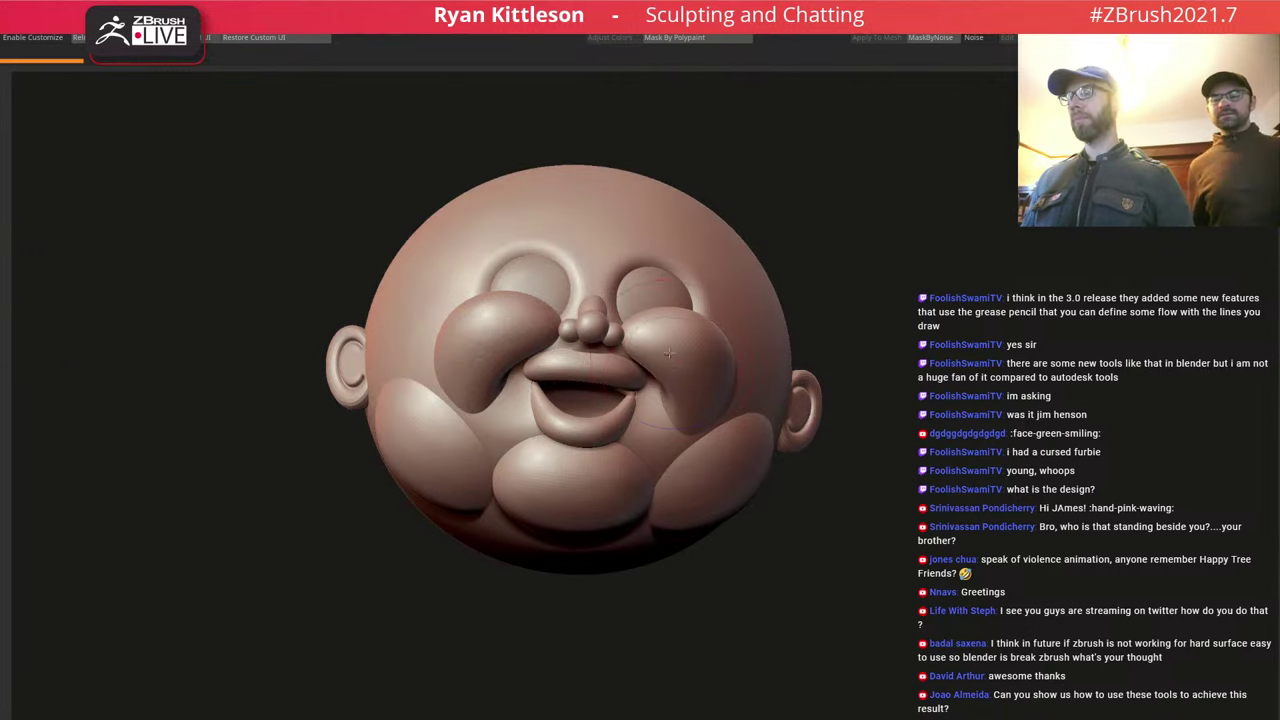
left_click(684, 352, "alt")
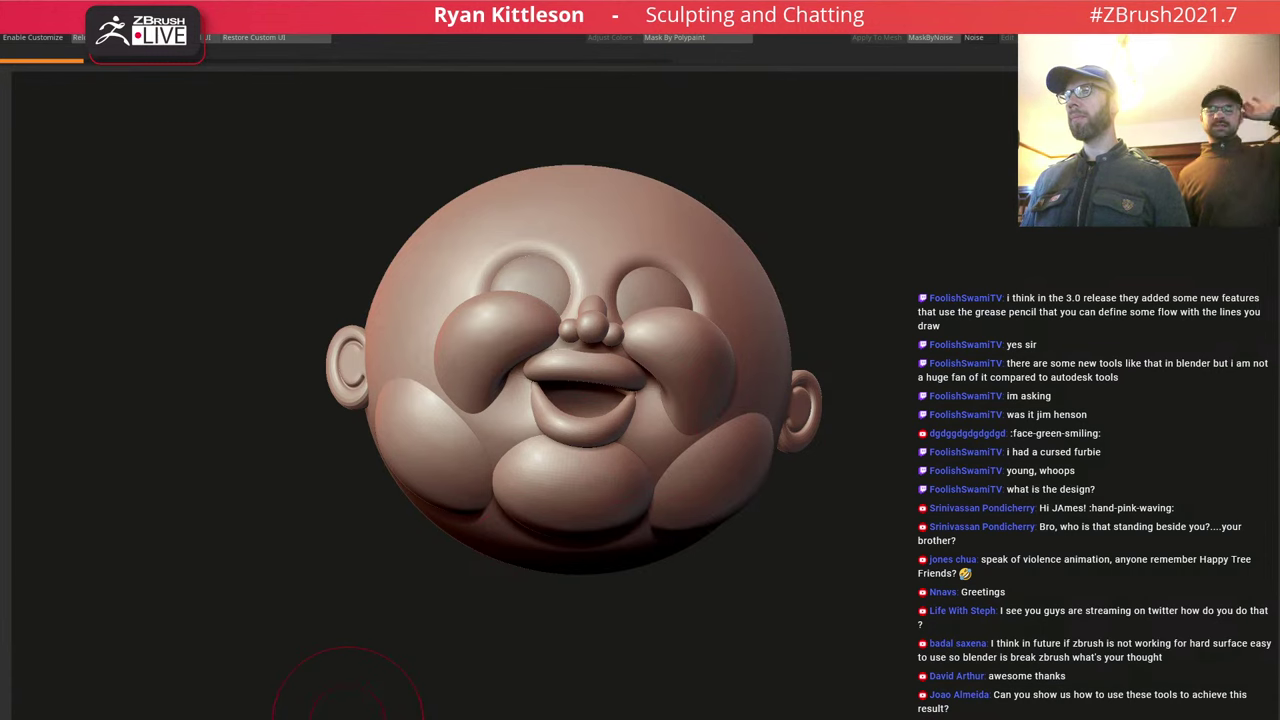
left_click(590, 302, "alt")
right_click_drag(590, 302, 600, 510)
right_click_drag(640, 295, 640, 250)
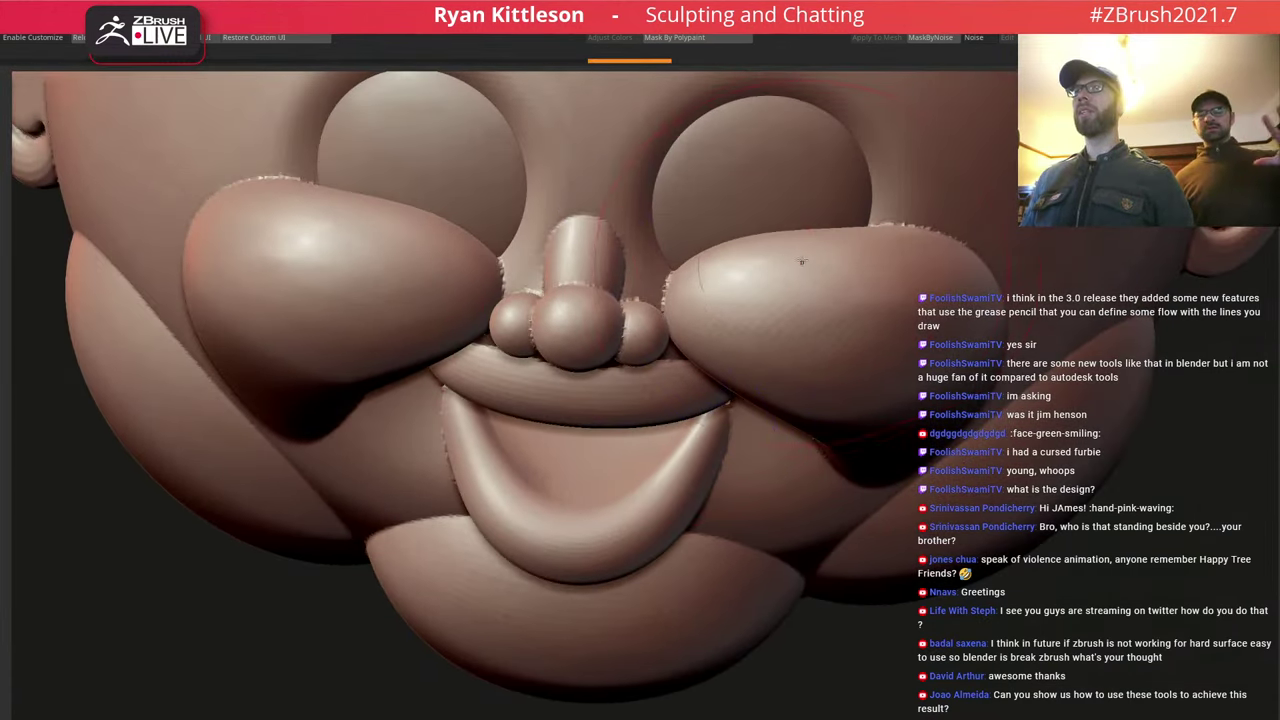
Smooth the seams where the cheeks' outer edges, the chin and the jowls meet the head.
right_click_drag(849, 253, 930, 253)
mouse_move(960, 245)
left_mouse_down("shift")
mouse_move(985, 250)
mouse_move(1050, 310)
left_mouse_up("shift")
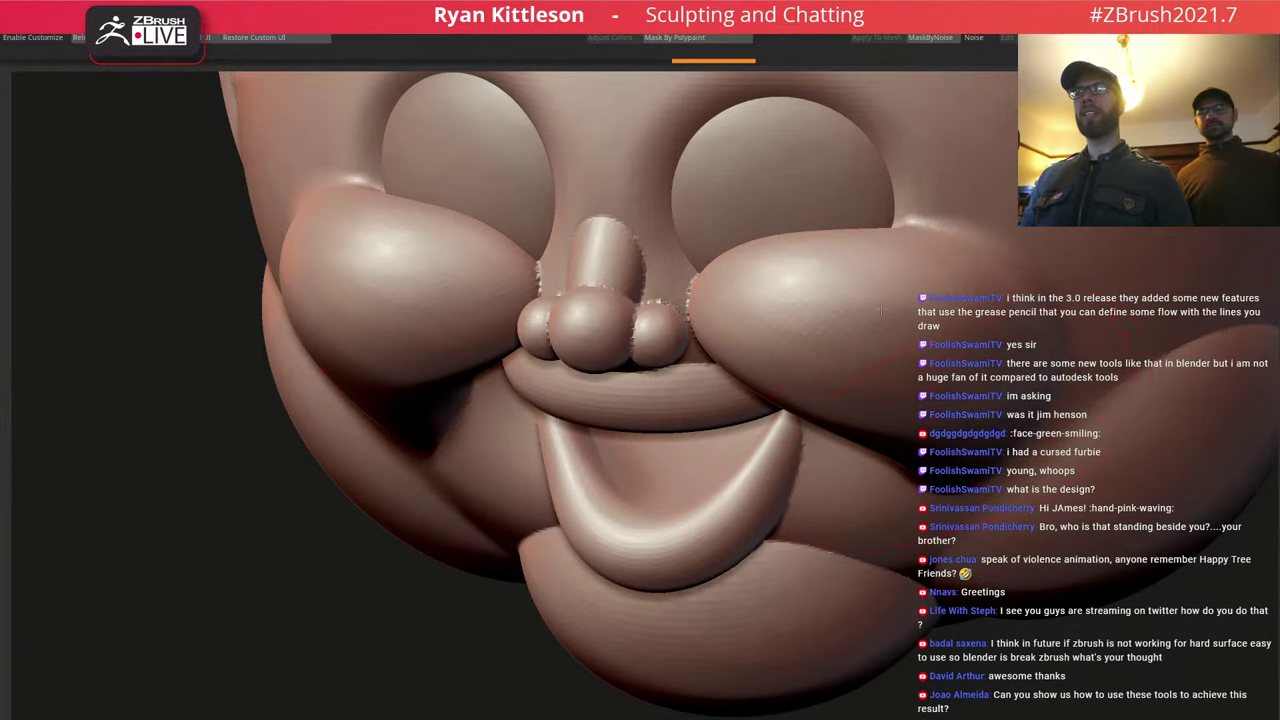
right_click_drag(925, 461, 840, 320)
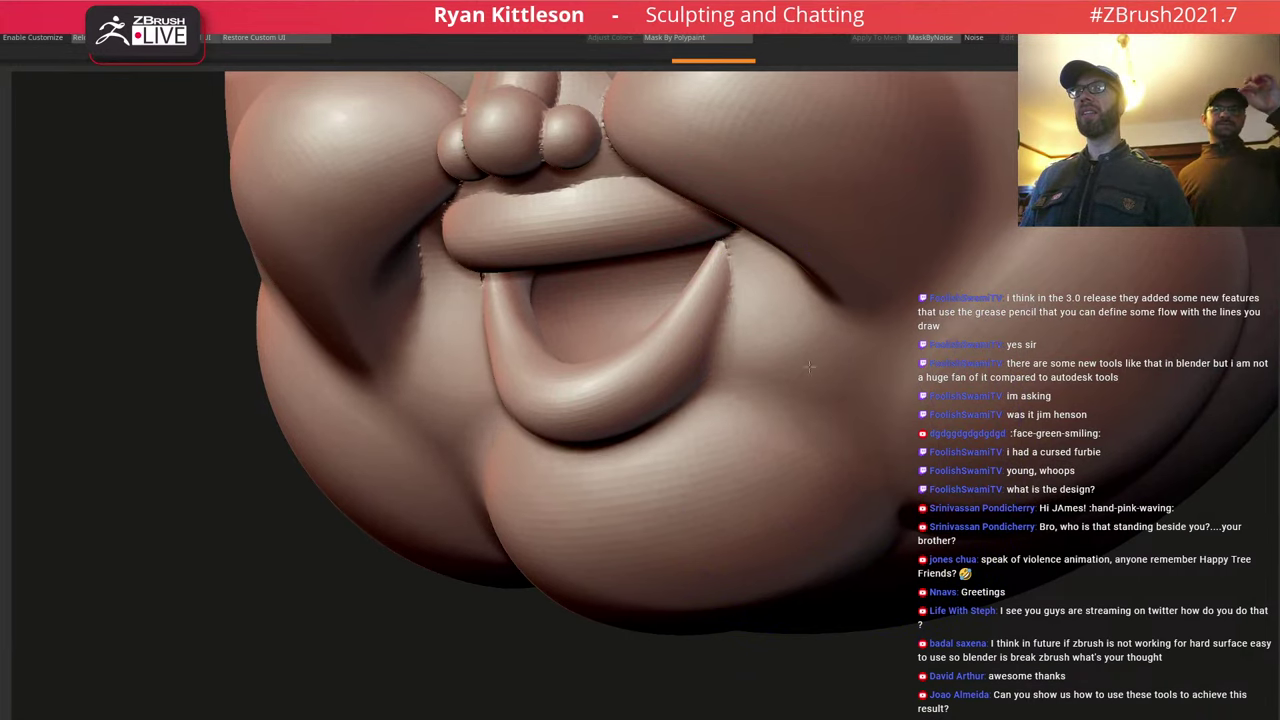
Adjust the brush size and smooth the creases around the mouth corners and the cheeks' lower inner edges.
left_click(851, 289, "alt")
mouse_move(851, 289)
right_mouse_down()
mouse_move(814, 243)
mouse_move(754, 212)
right_mouse_up()
key("space")
left_click_drag(752, 226, 652, 145, "shift")
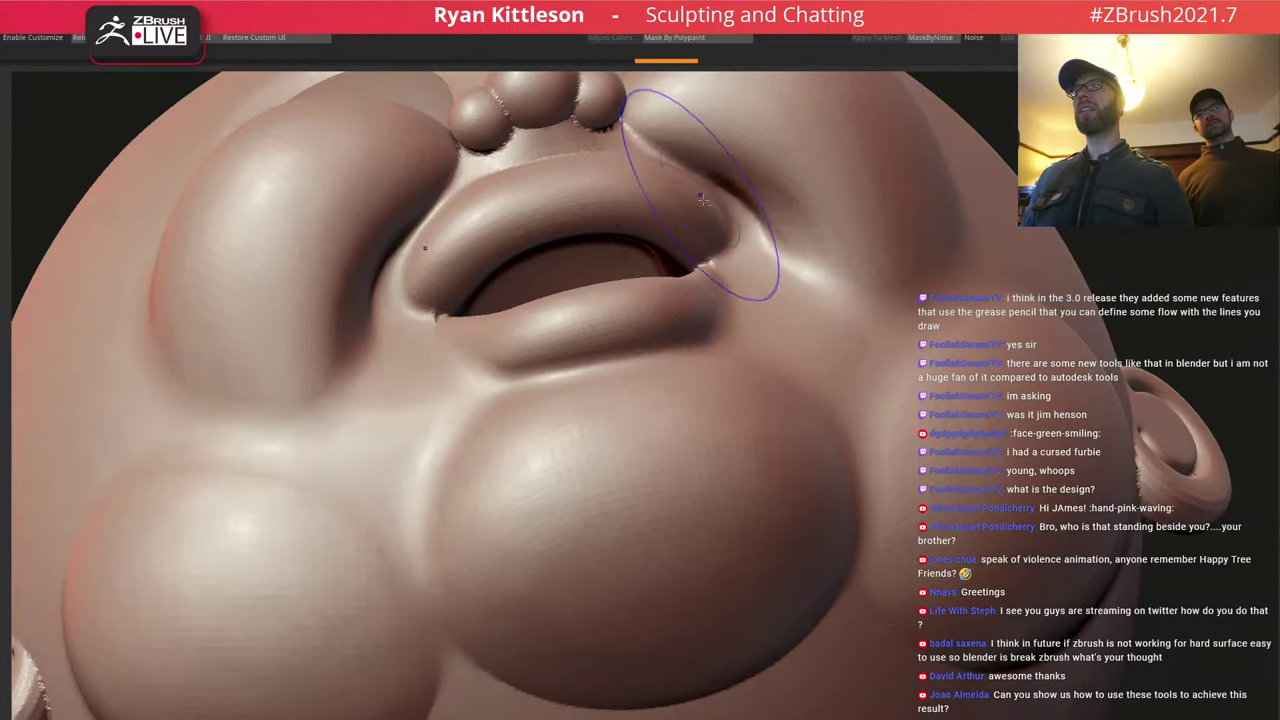
left_click_drag(702, 199, 788, 274, "shift")
Reduce the brush size and smooth the upper lip's top edge into the skin beneath the nose.
mouse_move(686, 220)
right_mouse_down()
mouse_move(626, 269)
mouse_move(602, 270)
mouse_move(623, 457)
right_mouse_up()
right_click_drag(615, 320, 613, 361, "ctrl")
key("space")
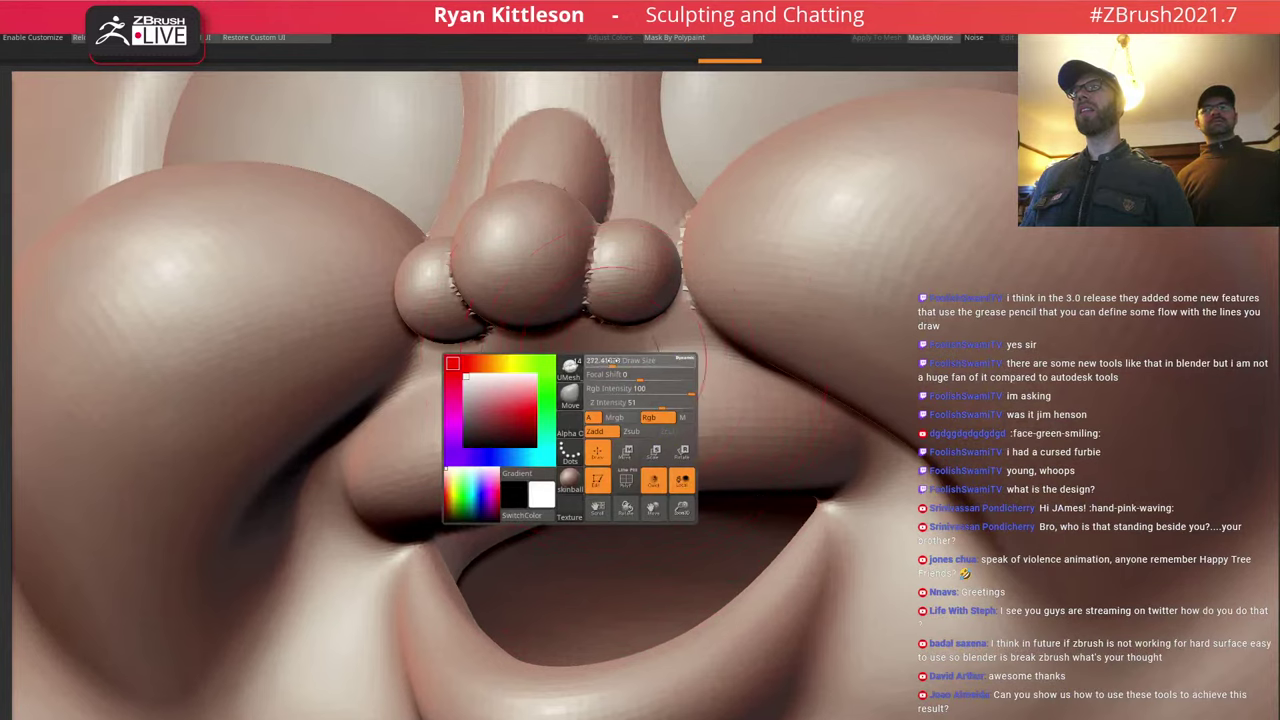
left_click_drag(593, 383, 617, 378, "shift")
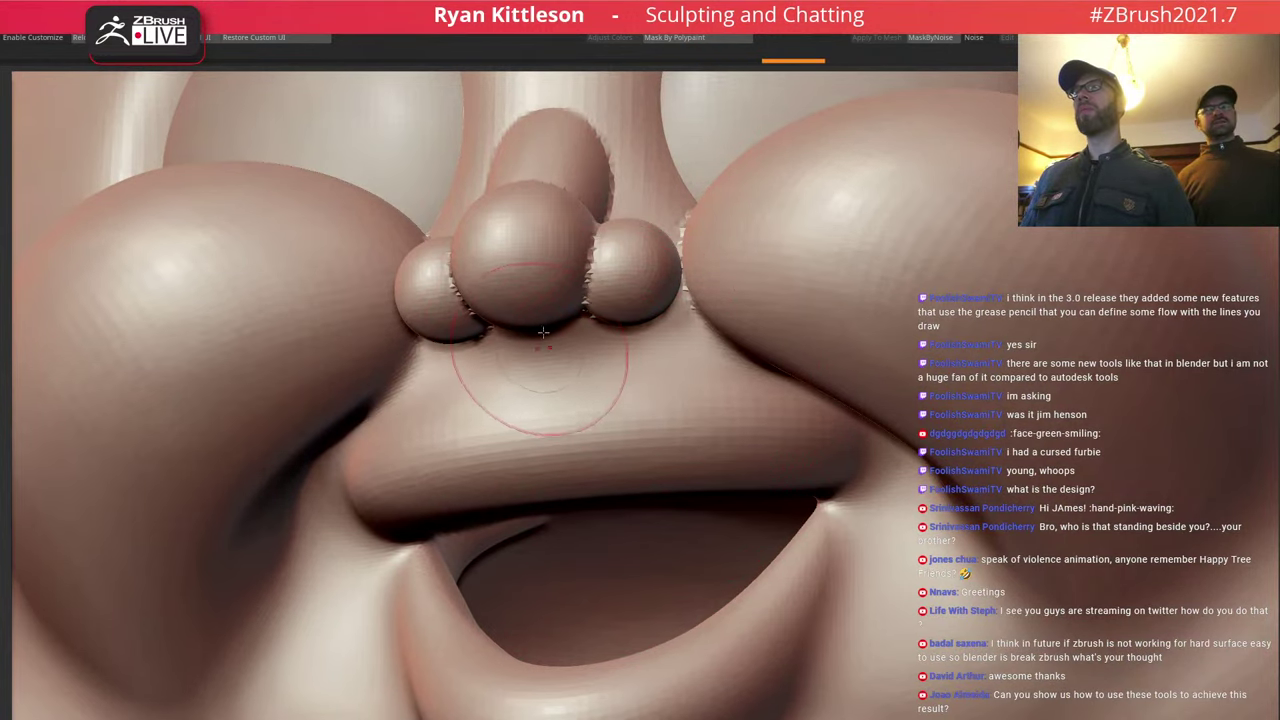
Smooth the jagged seams between the nose tip, the nostrils and the skin around them.
right_click_drag(541, 371, 562, 297)
left_click_drag(532, 345, 446, 288, "shift")
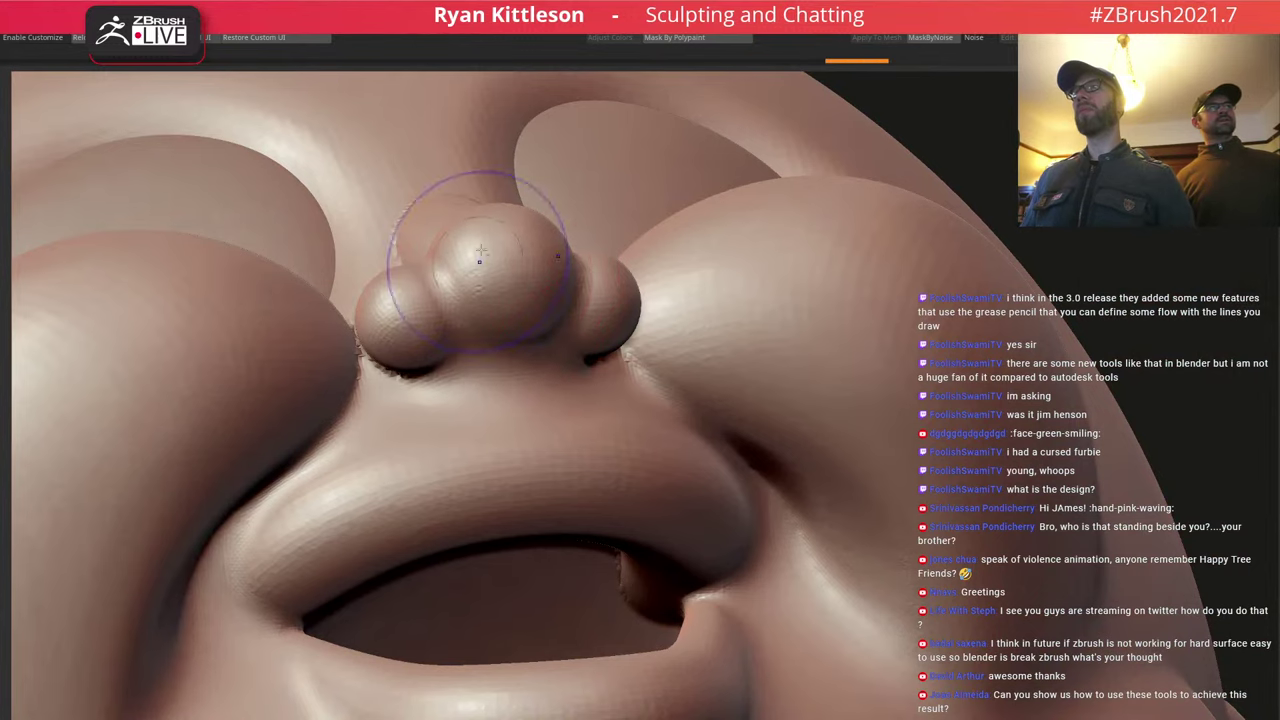
right_click_drag(485, 265, 550, 320)
mouse_move(425, 352)
left_mouse_down("shift")
mouse_move(365, 355)
mouse_move(342, 322)
left_mouse_up("shift")
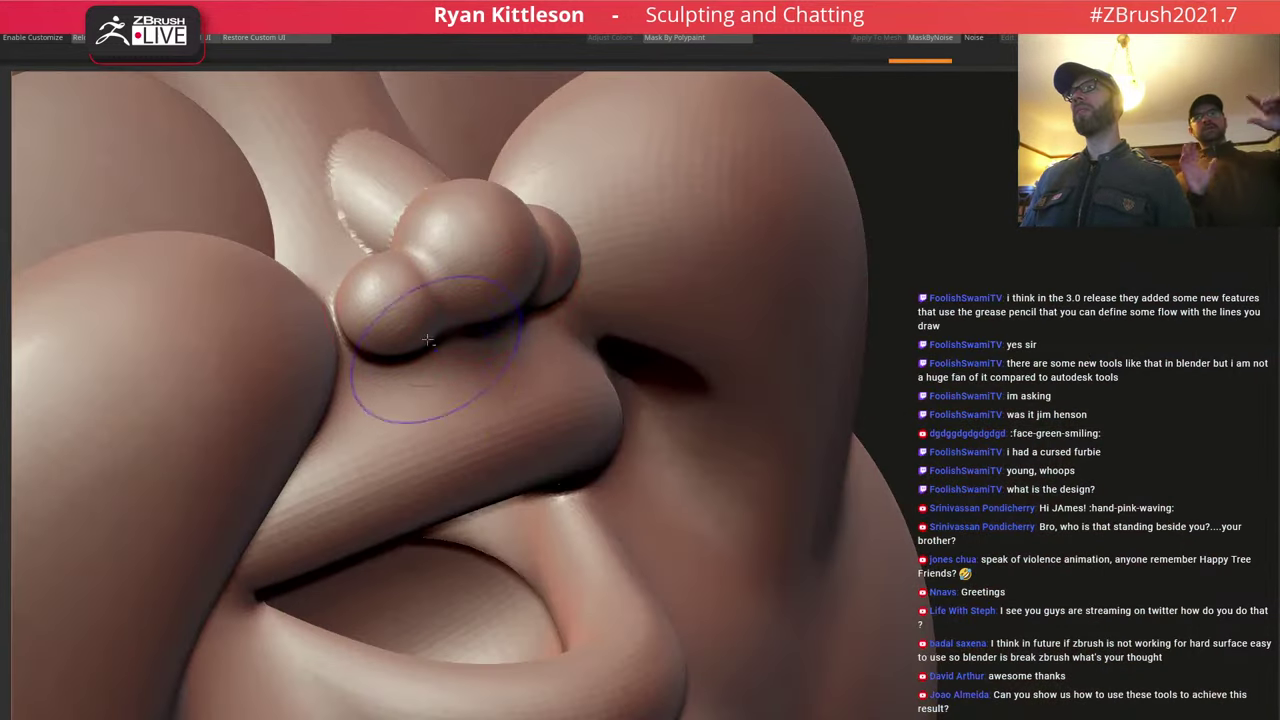
right_click_drag(410, 343, 437, 350)
Blend the nose bridge into the face and smooth the ridge between the inner eye socket and cheek.
mouse_move(350, 262)
left_mouse_down("shift")
mouse_move(390, 196)
mouse_move(454, 173)
left_mouse_up("shift")
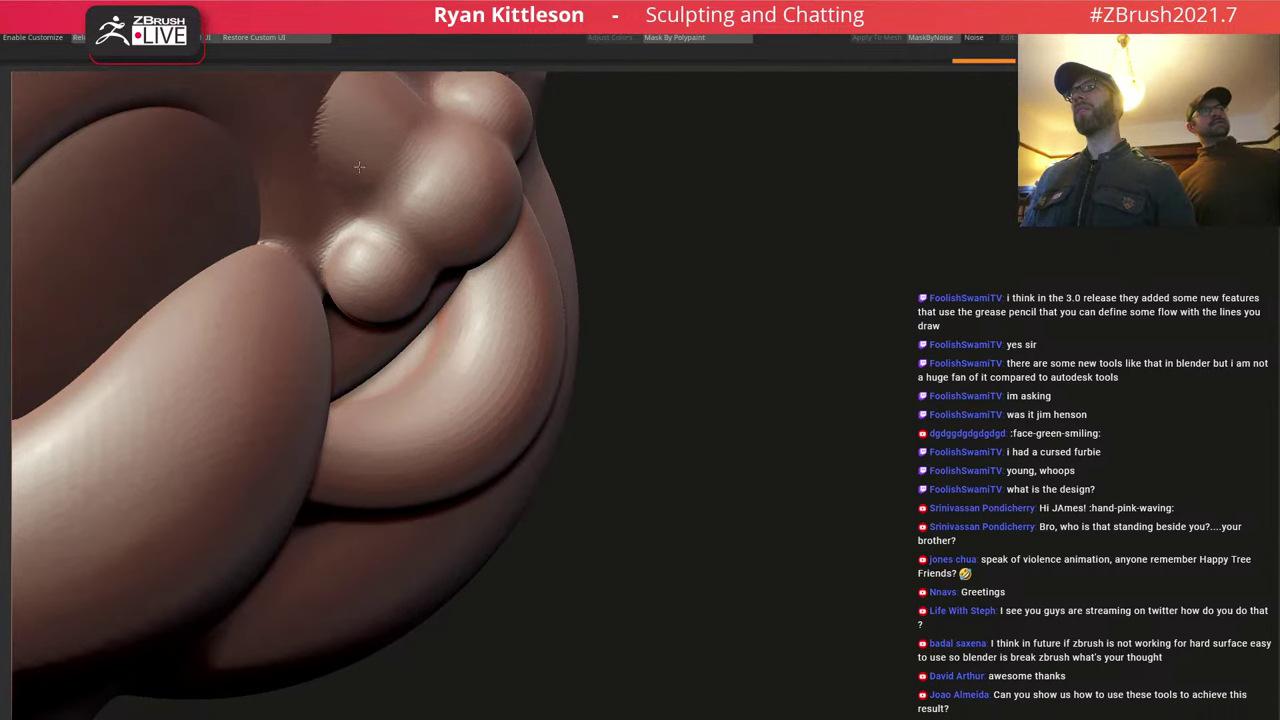
left_click_drag(359, 167, 368, 108, "shift")
right_click_drag(435, 141, 468, 286, "alt")
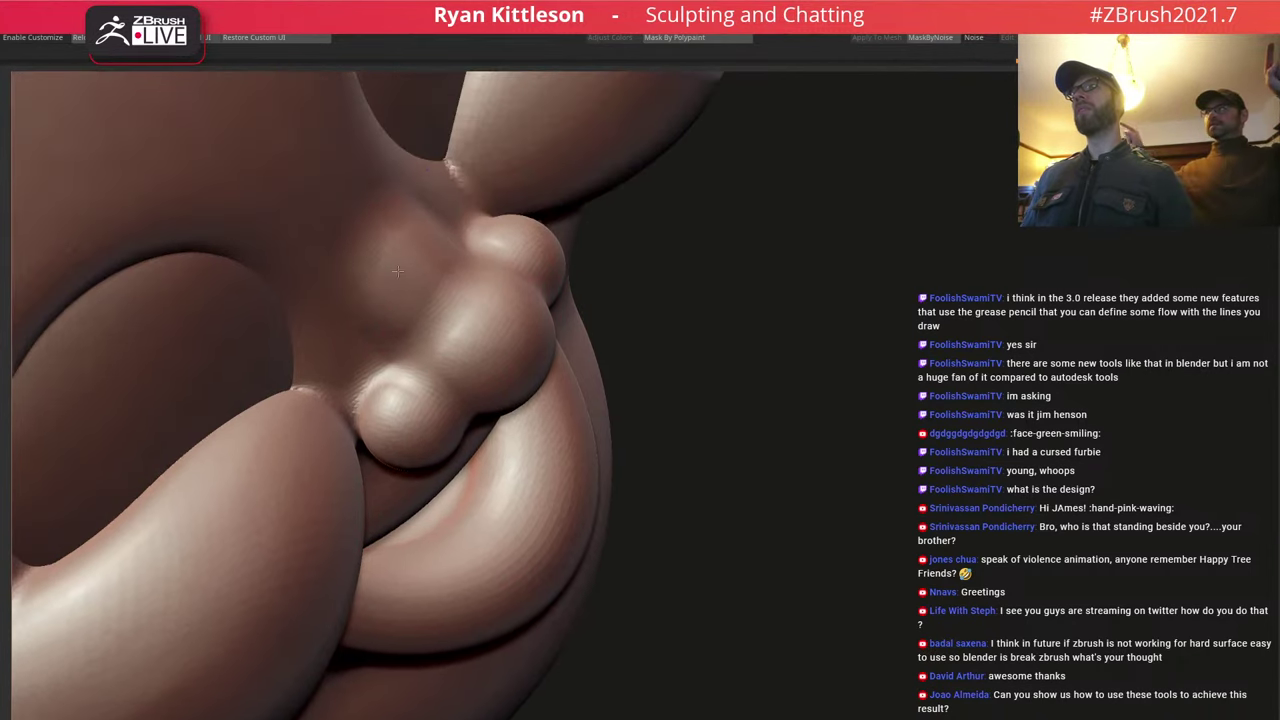
left_click_drag(290, 406, 308, 378, "shift")
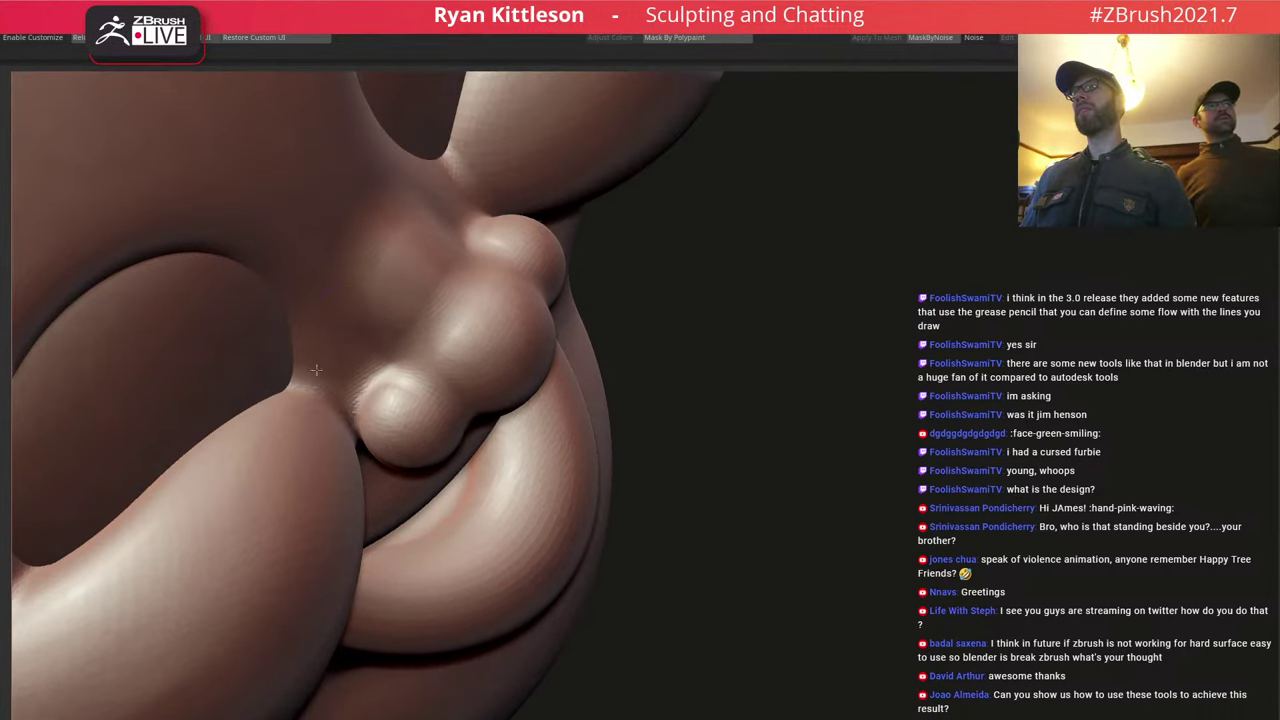
Change the brush size and smooth the jowl's outer and lower edges into the side of the head below the ear.
right_click_drag(450, 298, 404, 203, "ctrl")
mouse_move(404, 203)
right_mouse_down()
mouse_move(461, 209)
mouse_move(593, 286)
mouse_move(817, 254)
right_mouse_up()
right_click_drag(418, 262, 530, 290, "ctrl")
key("space")
left_click_drag(402, 267, 410, 265)
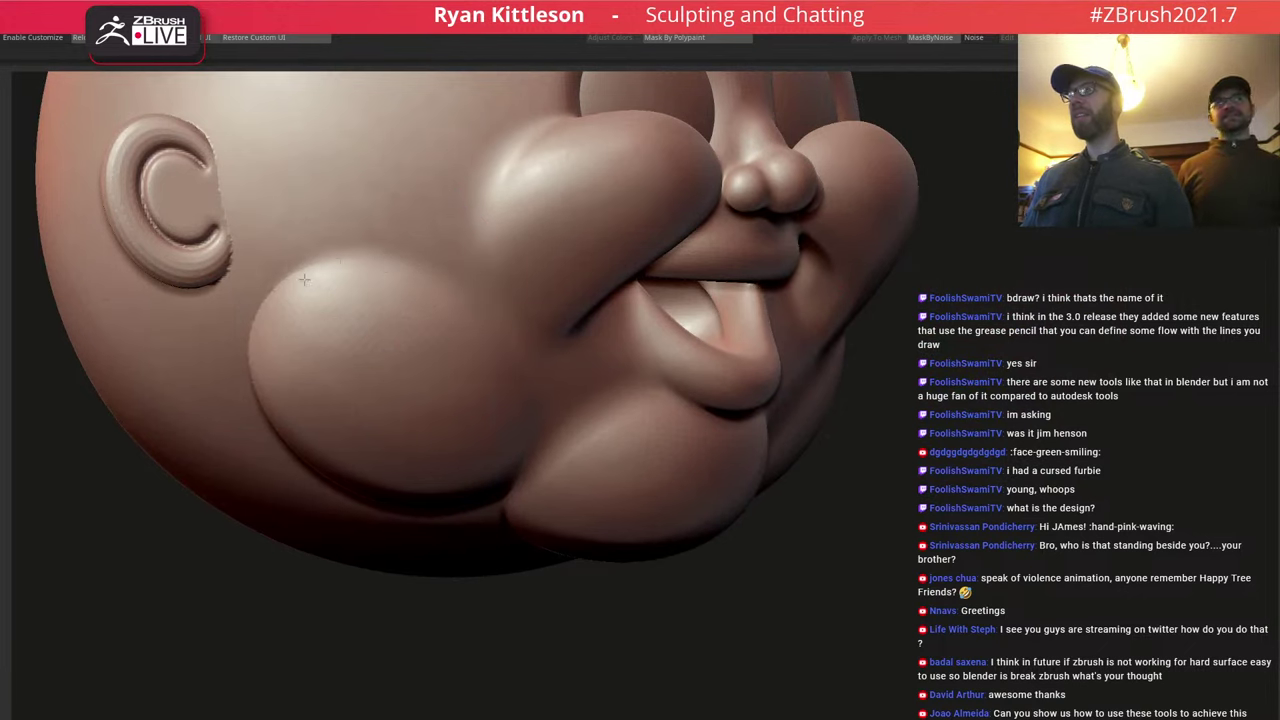
left_click_drag(286, 436, 250, 214)
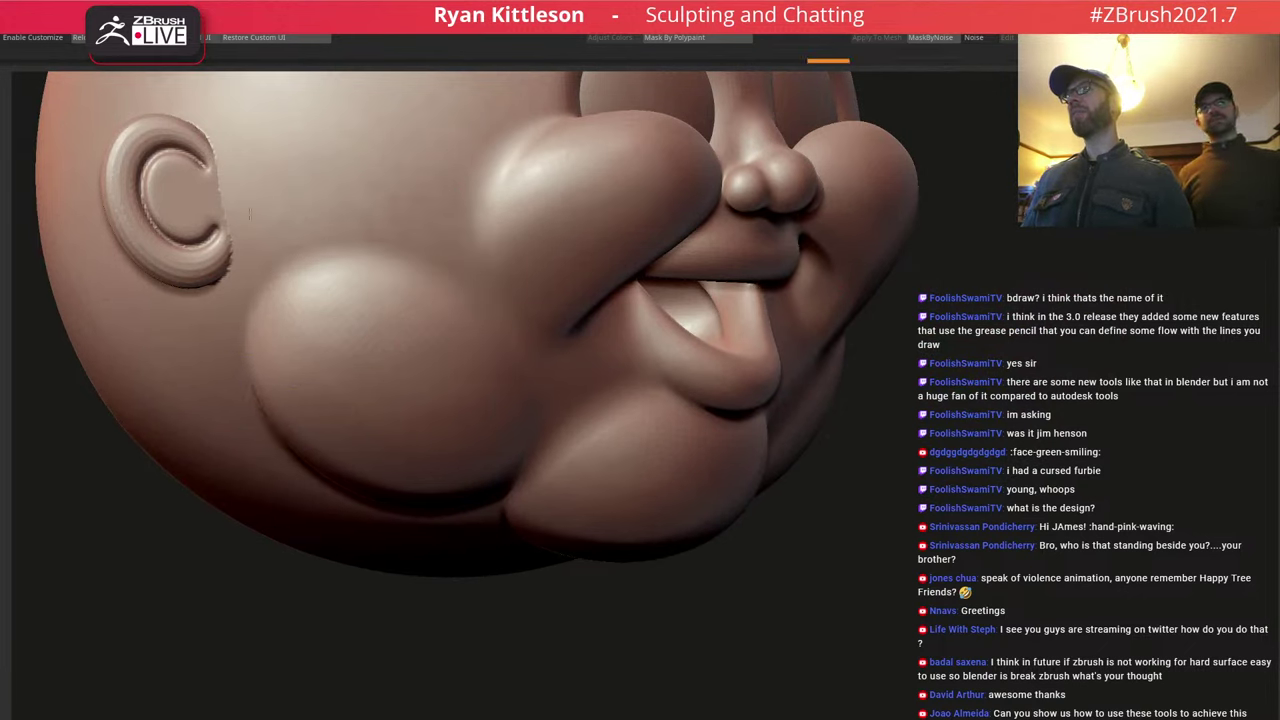
left_click_drag(168, 148, 150, 182, "shift")
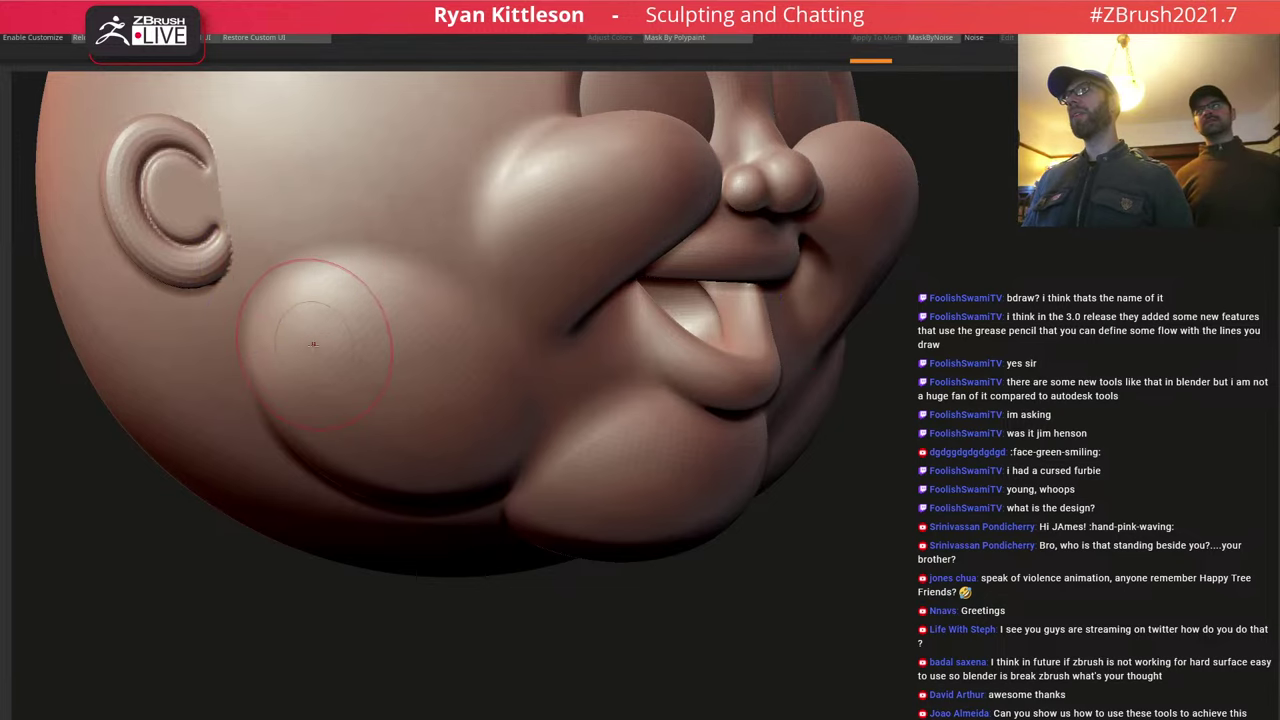
right_click_drag(314, 343, 284, 419)
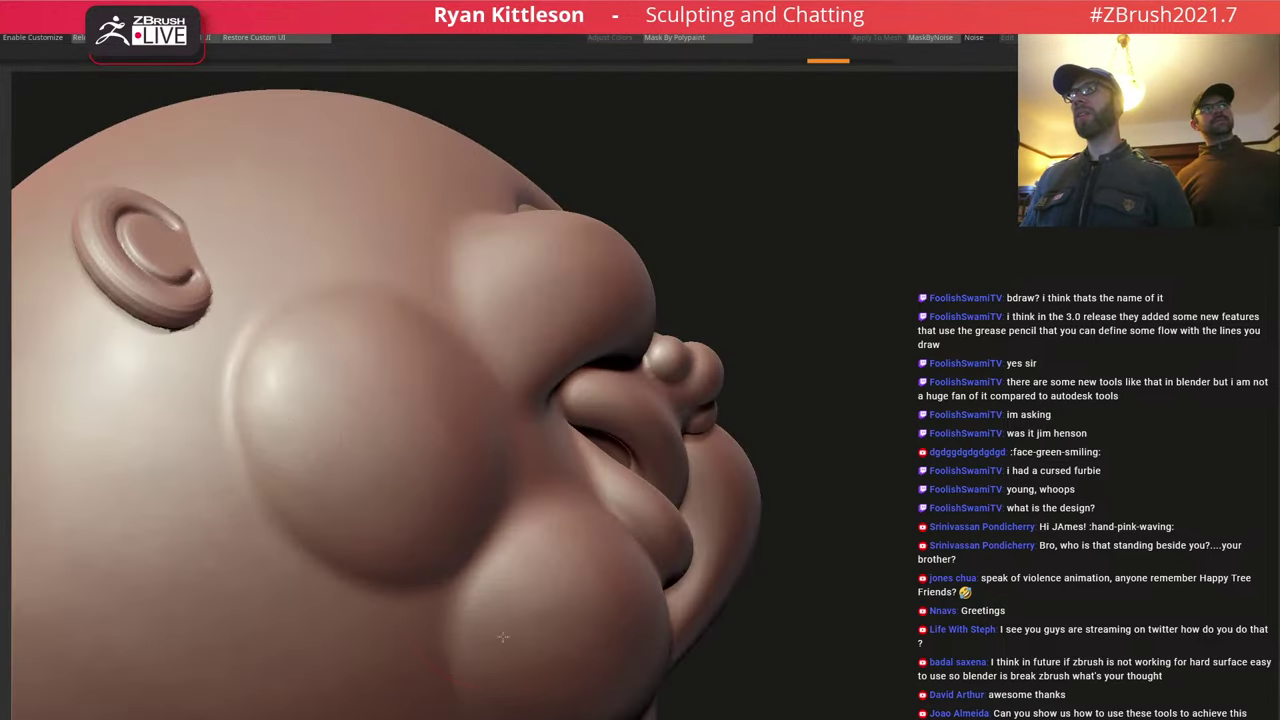
right_click_drag(454, 681, 456, 483, "alt")
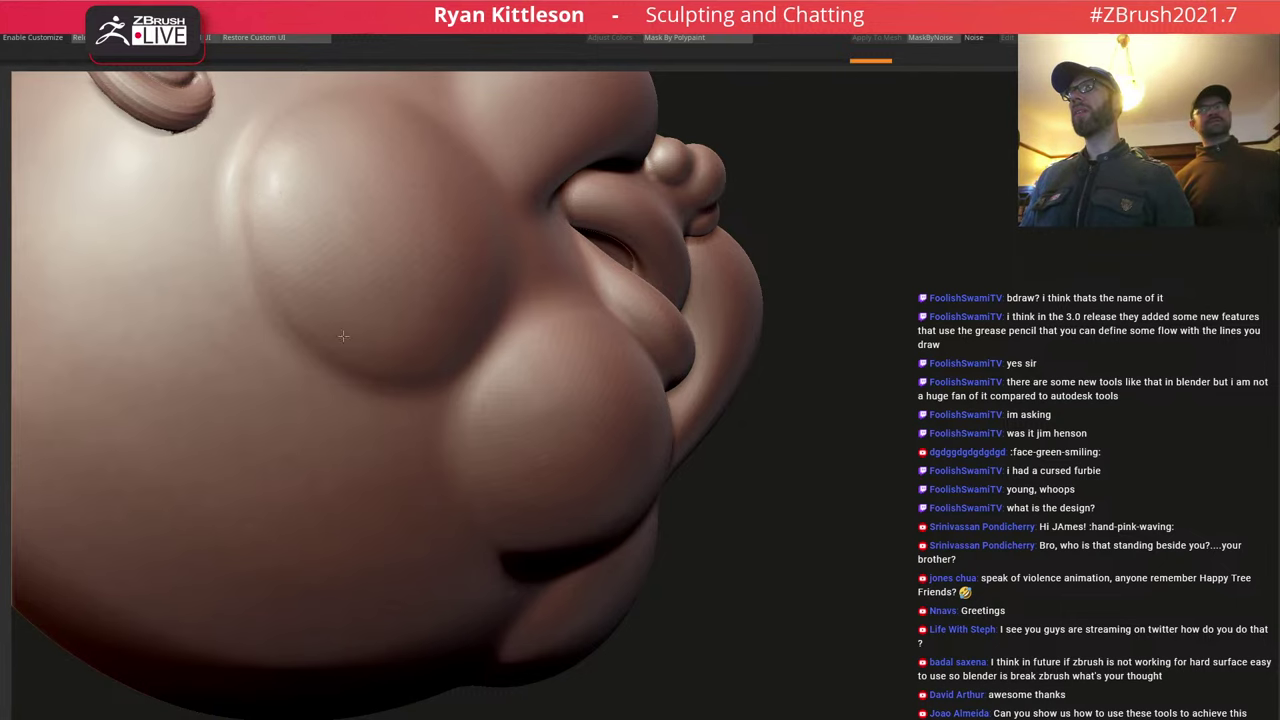
Smooth the ear's inner folds and its front edge where it joins the head.
right_click_drag(466, 281, 505, 492)
mouse_move(620, 328)
right_mouse_down()
mouse_move(587, 333)
mouse_move(650, 326)
mouse_move(617, 328)
mouse_move(578, 272)
mouse_move(634, 327)
right_mouse_up()
right_click_drag(776, 345, 752, 338)
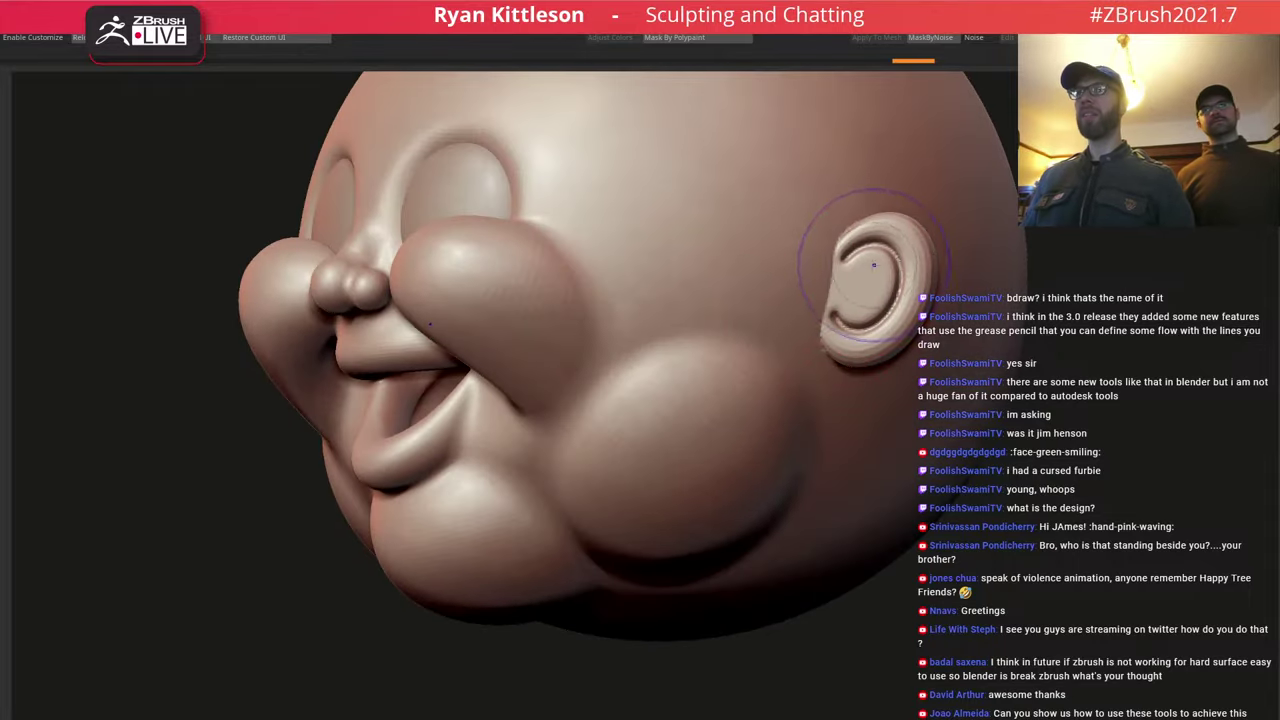
left_click_drag(862, 262, 845, 295, "shift")
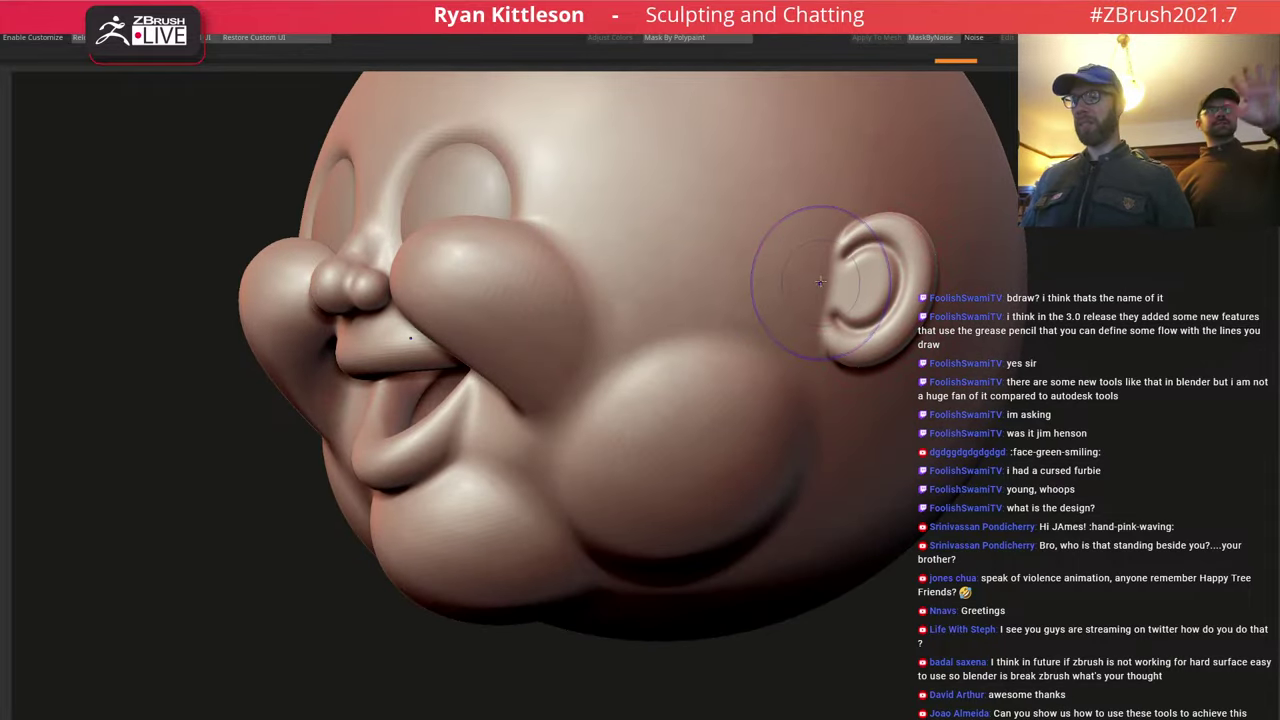
Adjust the brush size and soften the edges of the jowls, chin and outer cheeks so they flow into the head.
key("space")
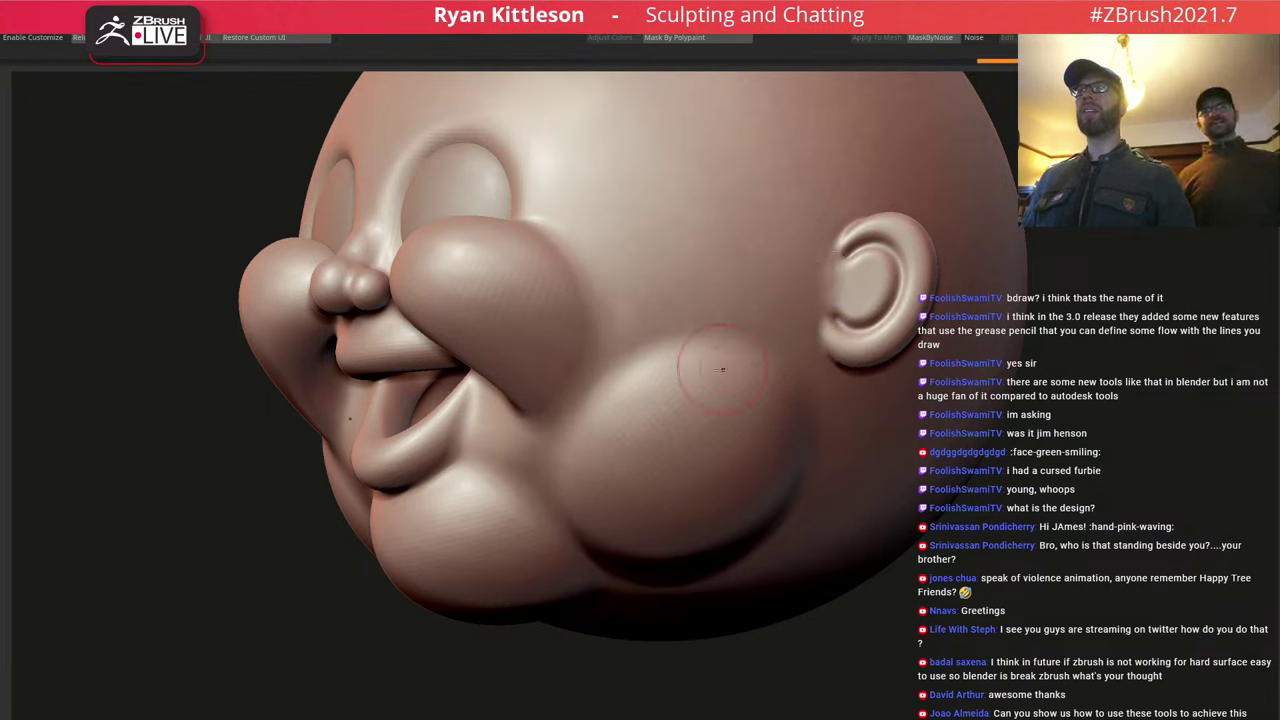
key("space")
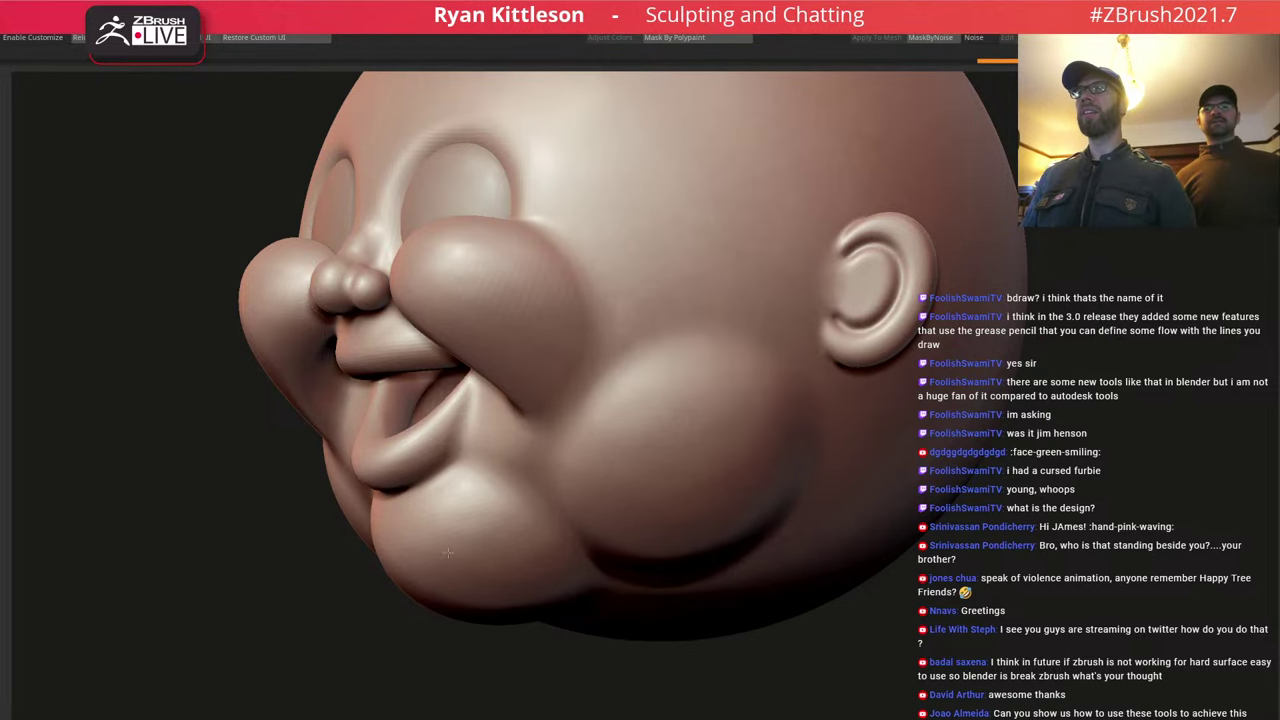
mouse_move(583, 523)
right_mouse_down()
mouse_move(620, 486)
mouse_move(584, 476)
right_mouse_up()
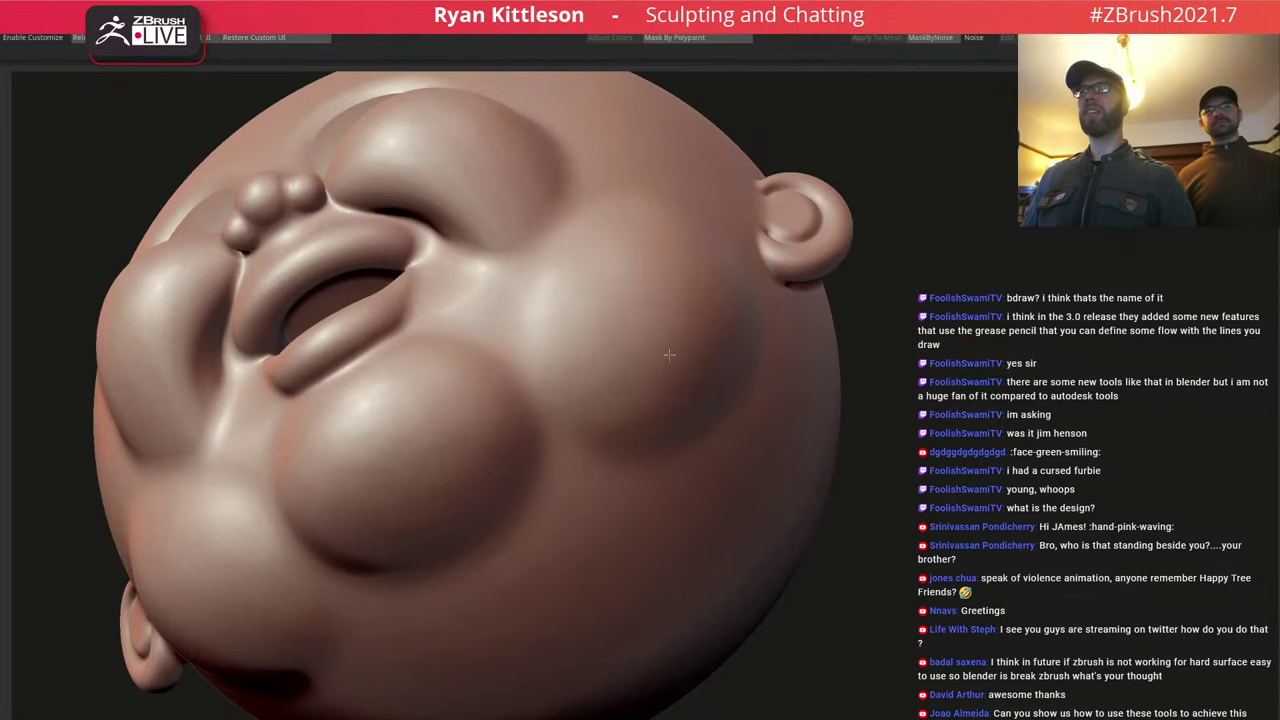
right_click_drag(638, 284, 653, 308)
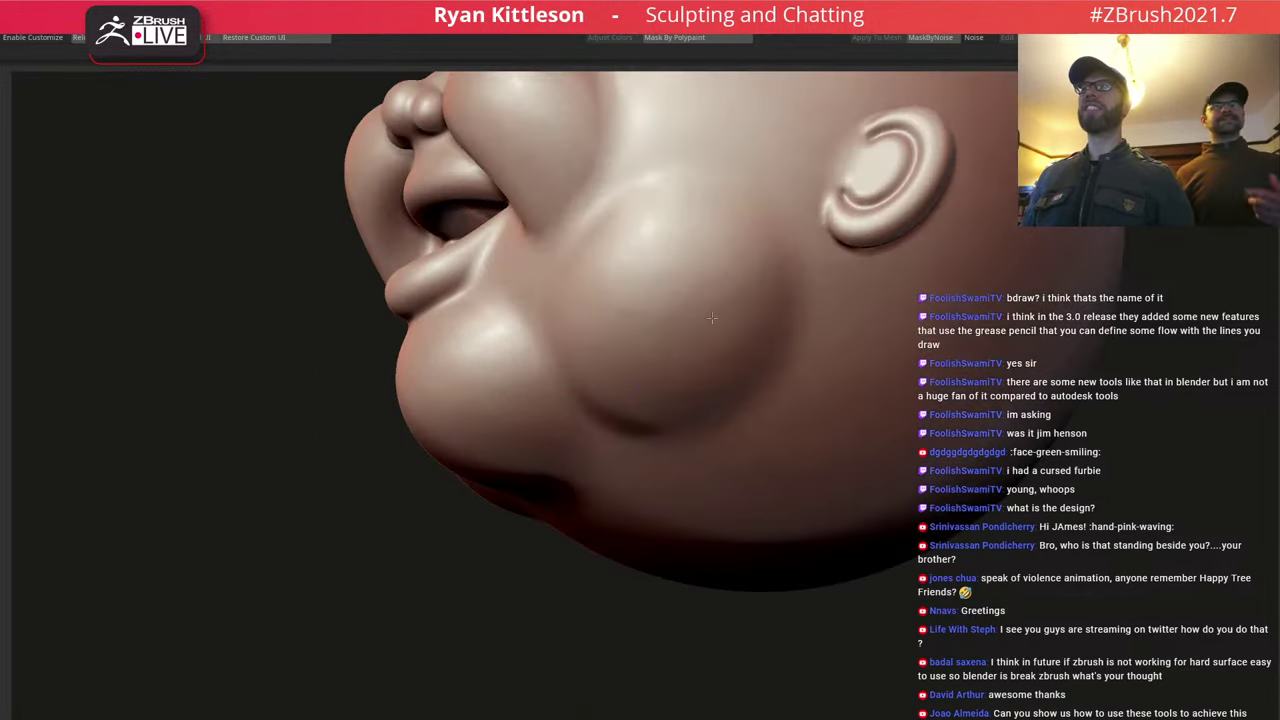
mouse_move(586, 246)
right_mouse_down()
mouse_move(634, 369)
mouse_move(641, 334)
right_mouse_up()
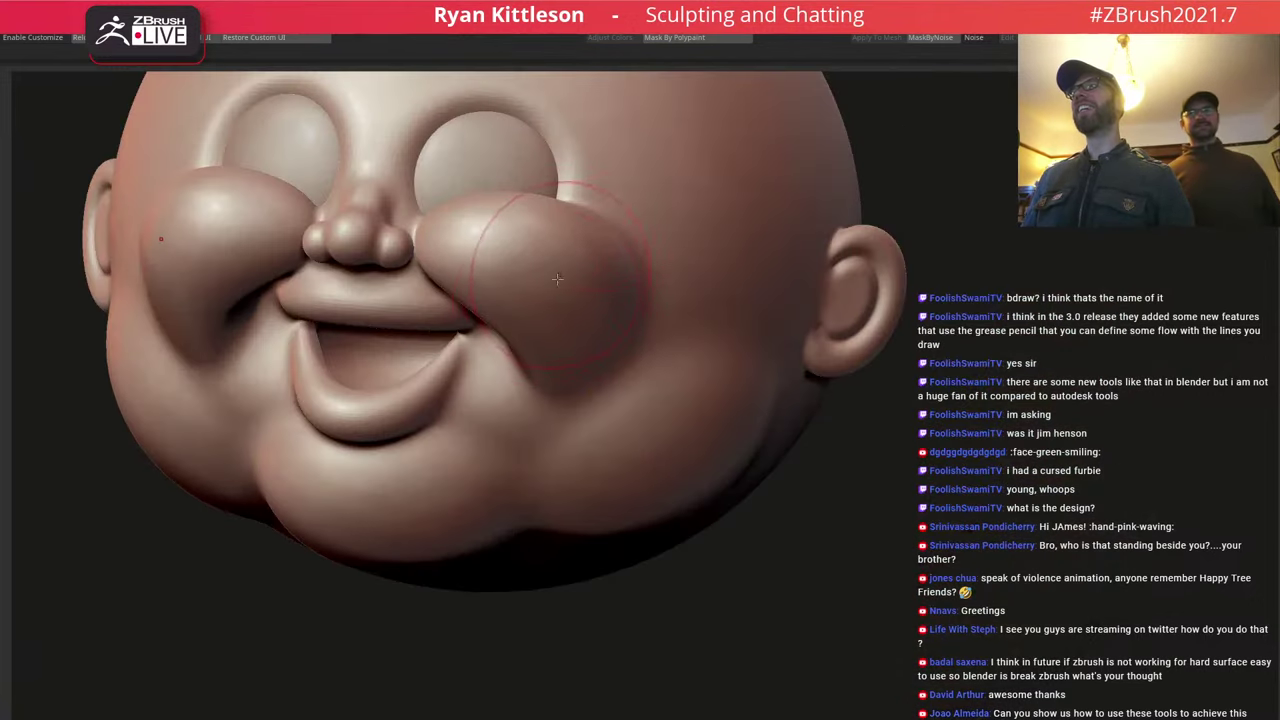
right_click_drag(541, 291, 558, 295)
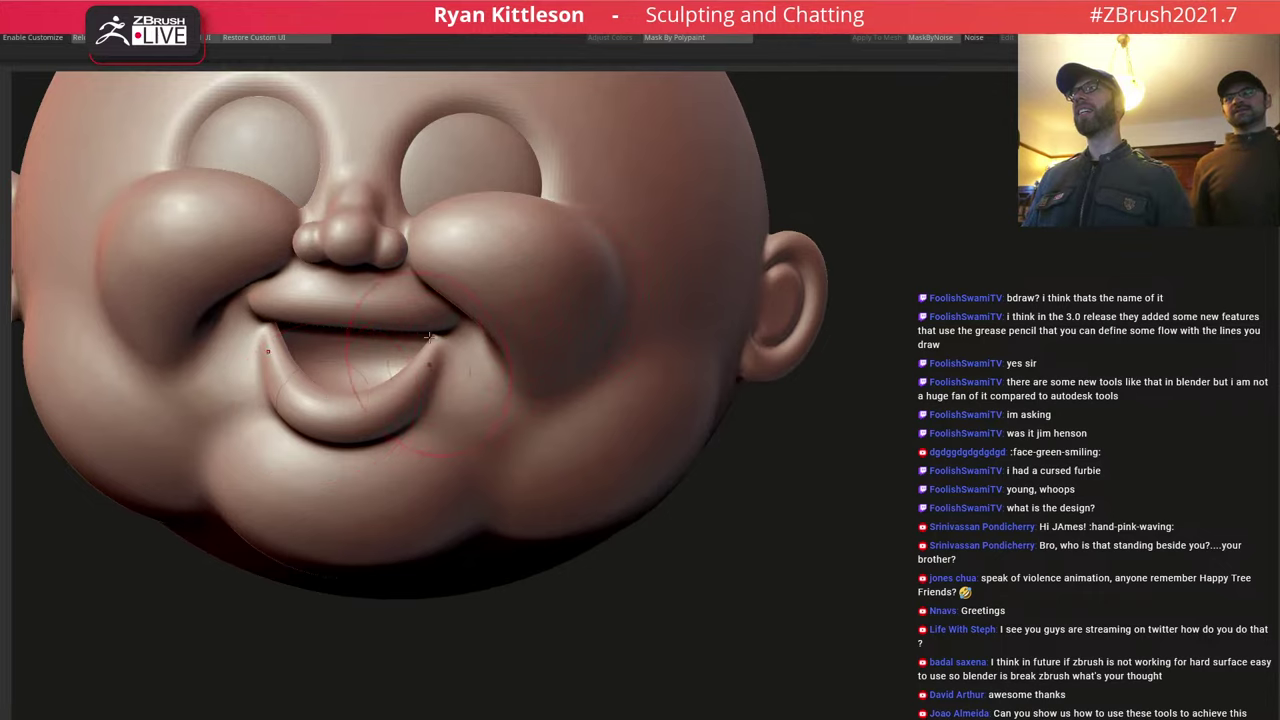
Resize the brush and refine the transitions between the nose bridge, nose tip and nostrils.
mouse_move(430, 337)
right_mouse_down()
mouse_move(470, 250)
mouse_move(565, 385)
mouse_move(580, 275)
mouse_move(504, 314)
right_mouse_up()
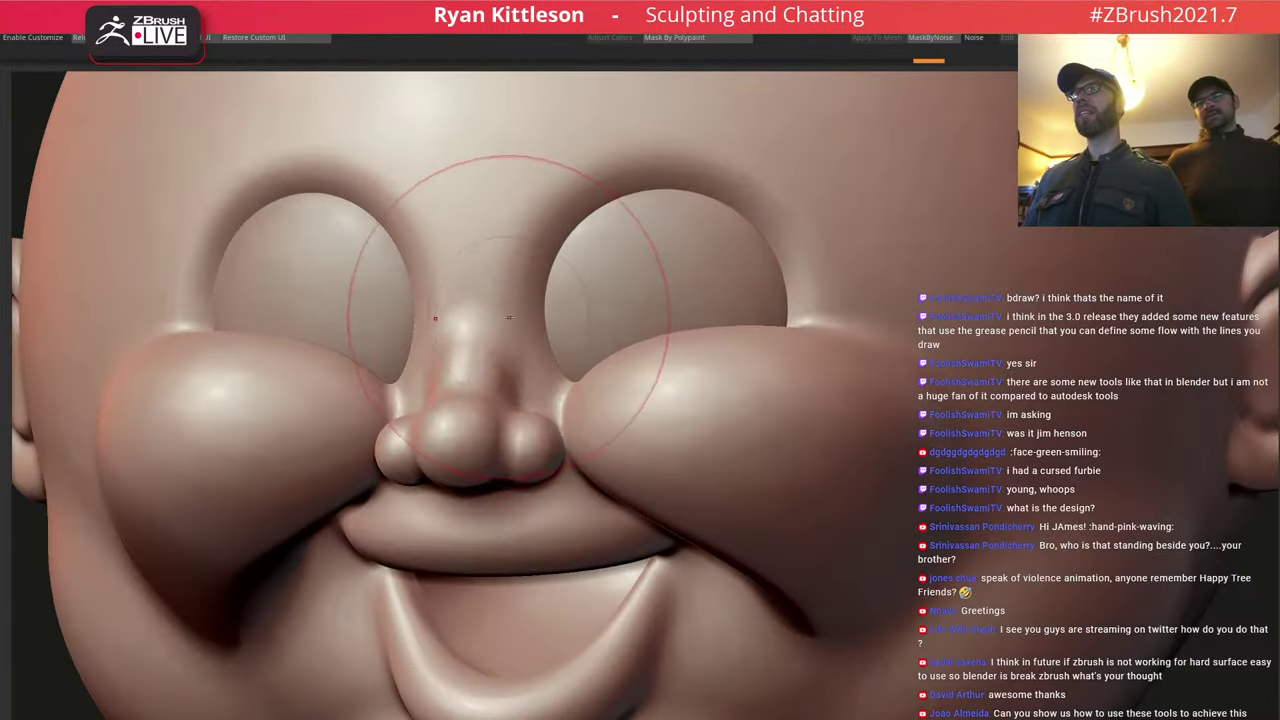
key("space")
left_click_drag(504, 316, 482, 322)
right_click_drag(482, 322, 434, 336)
left_click_drag(487, 347, 466, 381, "shift")
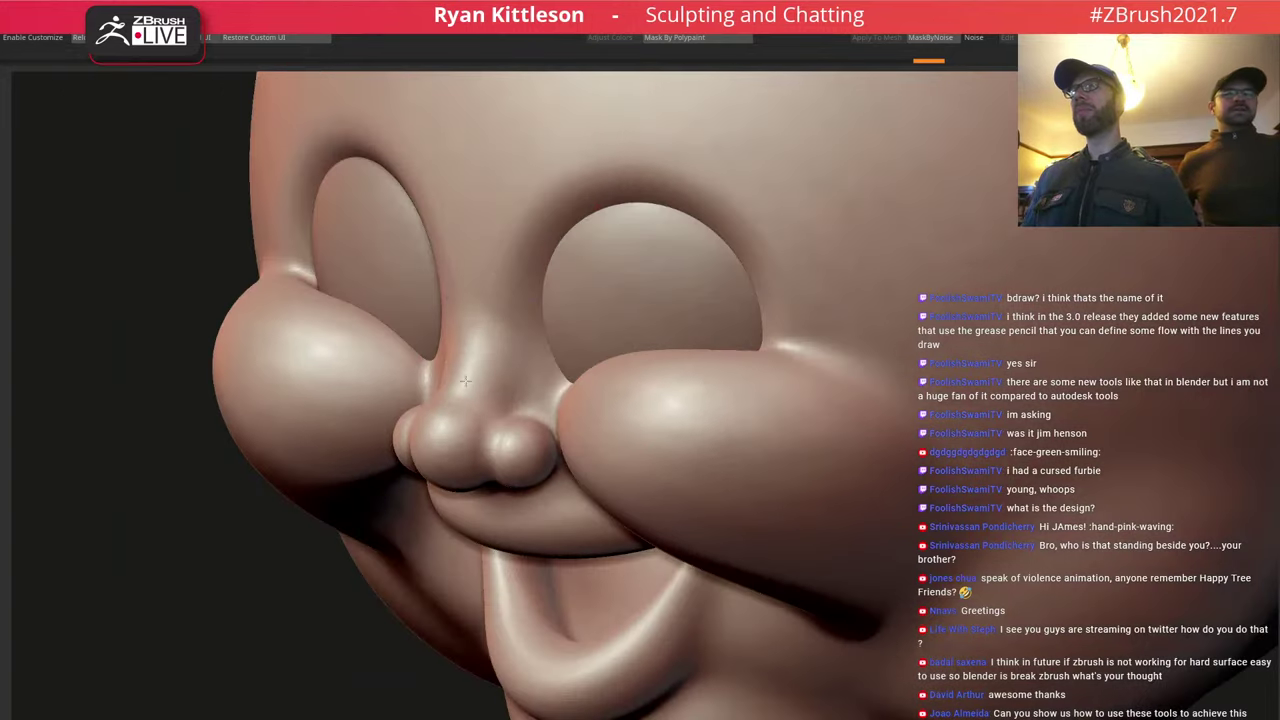
right_click_drag(514, 450, 525, 428, "ctrl")
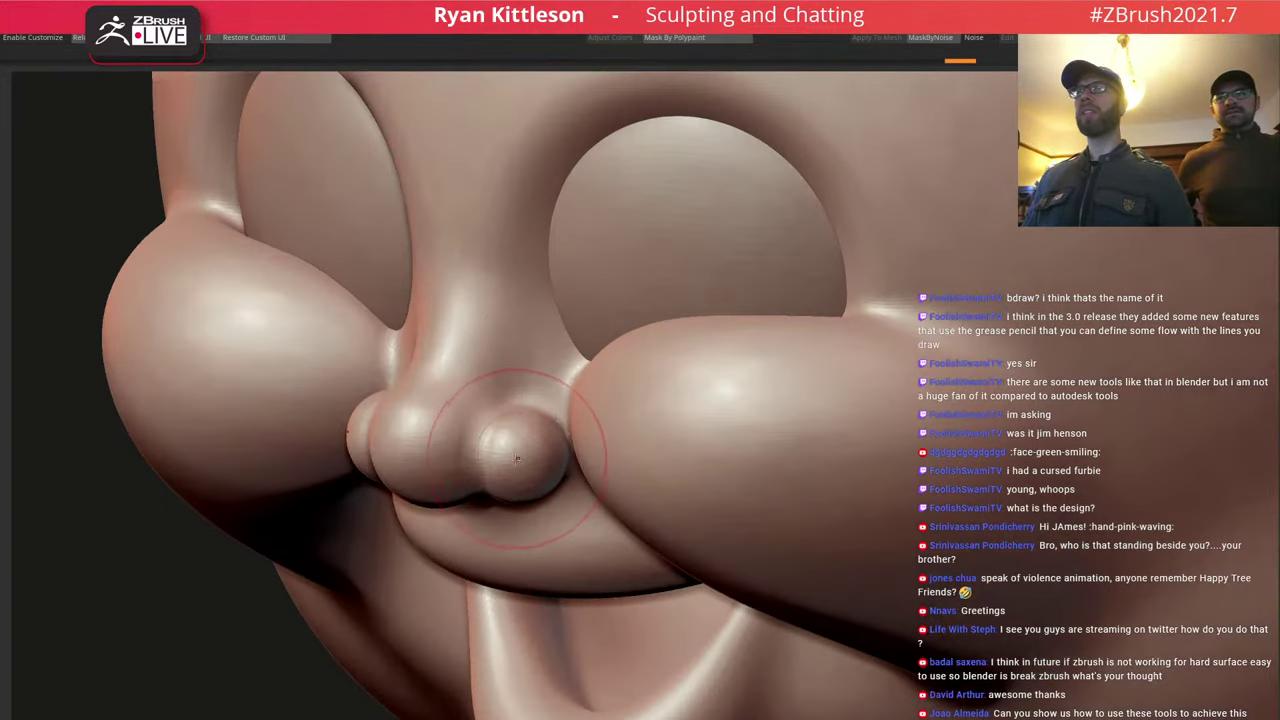
right_click_drag(519, 474, 514, 404)
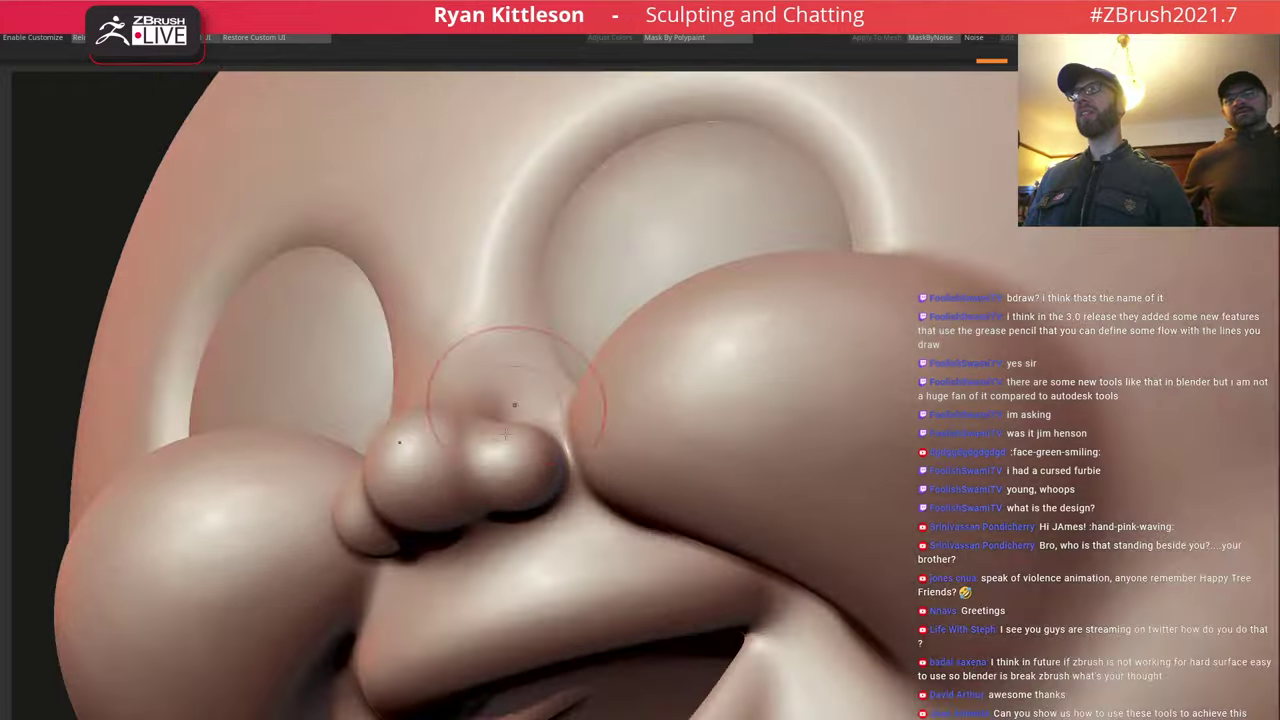
left_click_drag(468, 476, 478, 454)
Soften the transitions between the mouth corner, chin and jowls with varying brush sizes, and review the whole head.
mouse_move(500, 538)
right_mouse_down()
mouse_move(514, 472)
mouse_move(522, 580)
mouse_move(417, 359)
right_mouse_up()
right_click_drag(580, 401, 520, 406)
mouse_move(686, 474)
right_mouse_down("alt")
mouse_move(643, 371)
mouse_move(706, 366)
mouse_move(674, 381)
right_mouse_up("alt")
right_click_drag(510, 520, 637, 360, "alt")
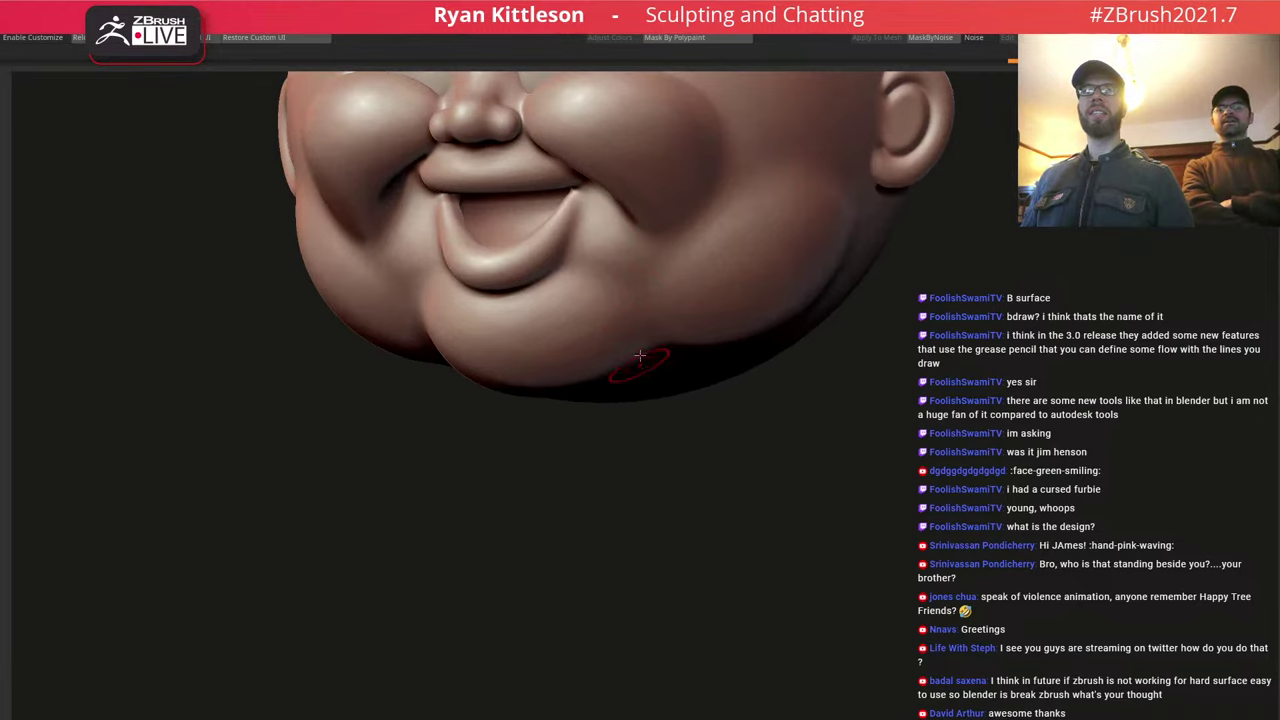
right_click_drag(712, 326, 689, 285)
key("space")
left_click_drag(672, 283, 693, 282)
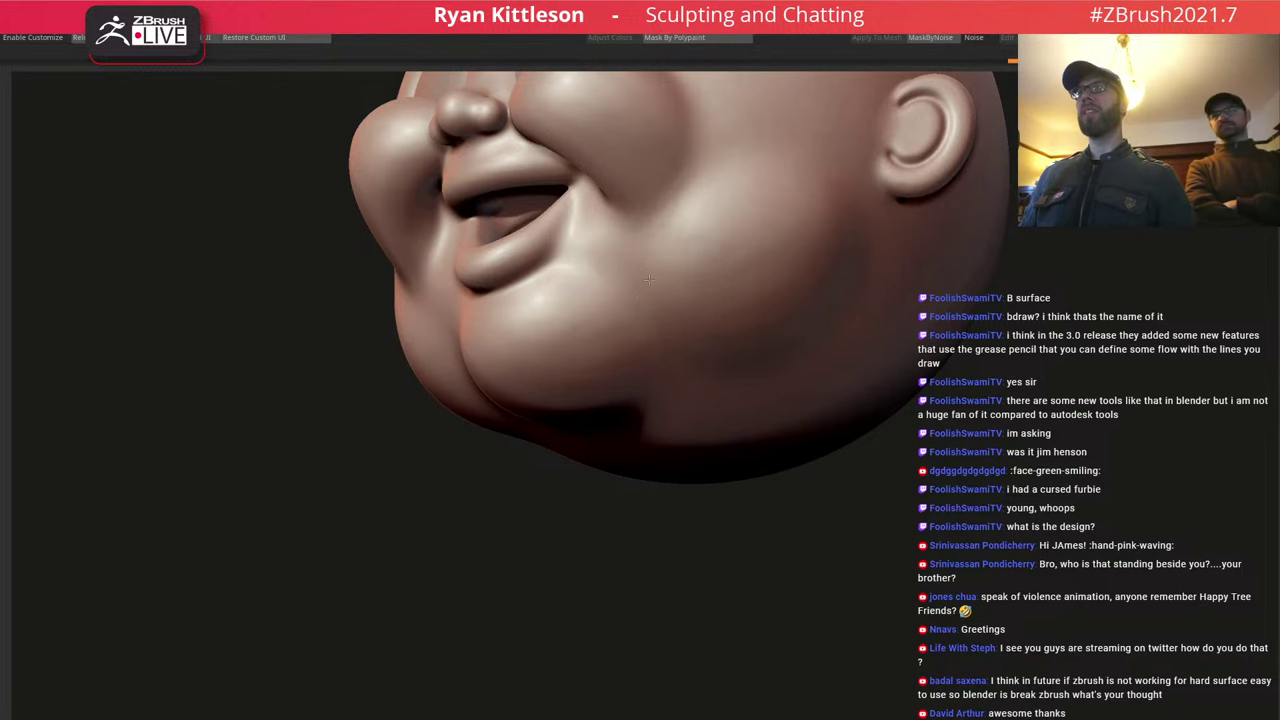
right_click_drag(608, 254, 632, 257)
key("space")
mouse_move(632, 257)
left_mouse_down()
mouse_move(618, 254)
mouse_move(614, 278)
left_mouse_up()
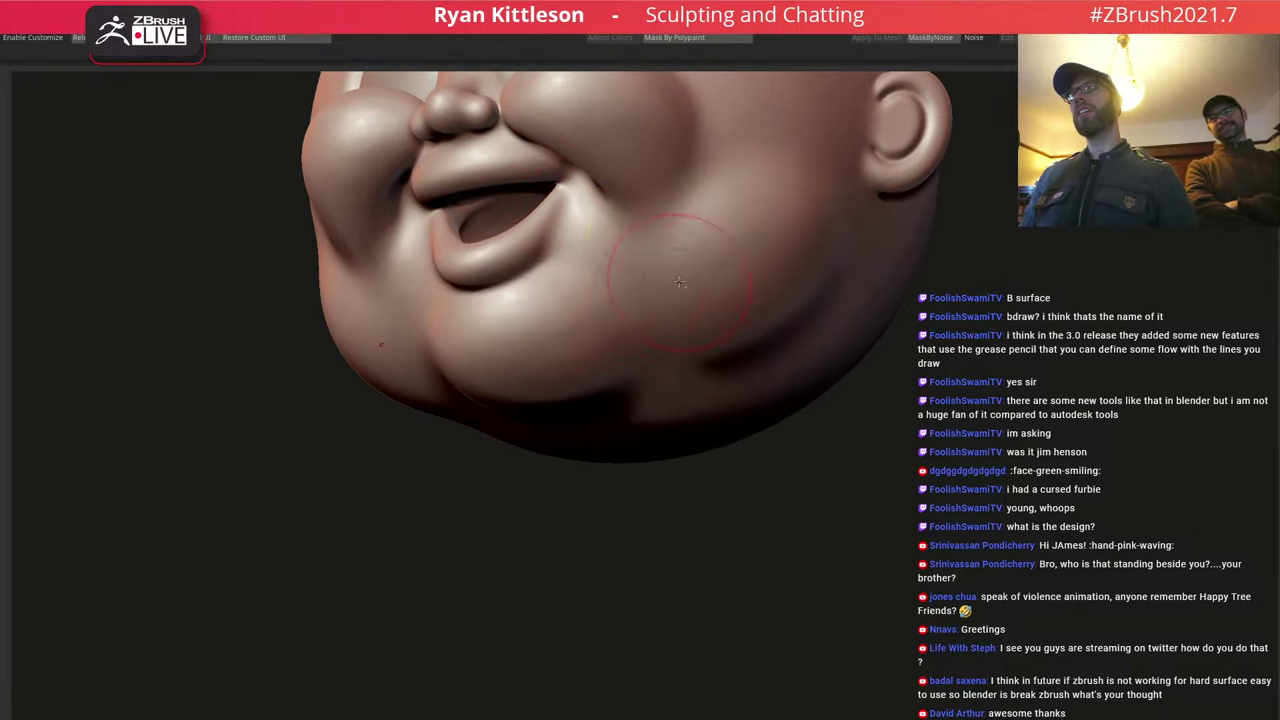
right_click_drag(679, 283, 702, 350, "ctrl")
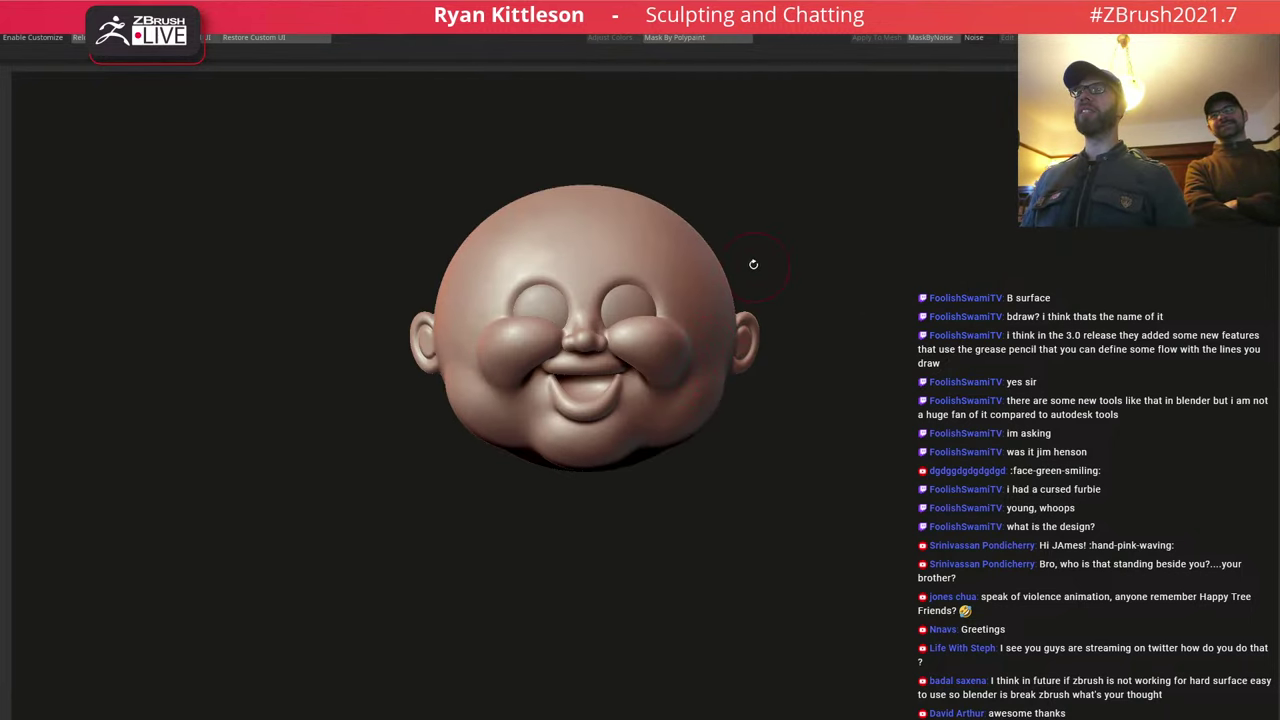
mouse_move(730, 274)
right_mouse_down()
mouse_move(596, 278)
mouse_move(724, 280)
mouse_move(703, 274)
right_mouse_up()
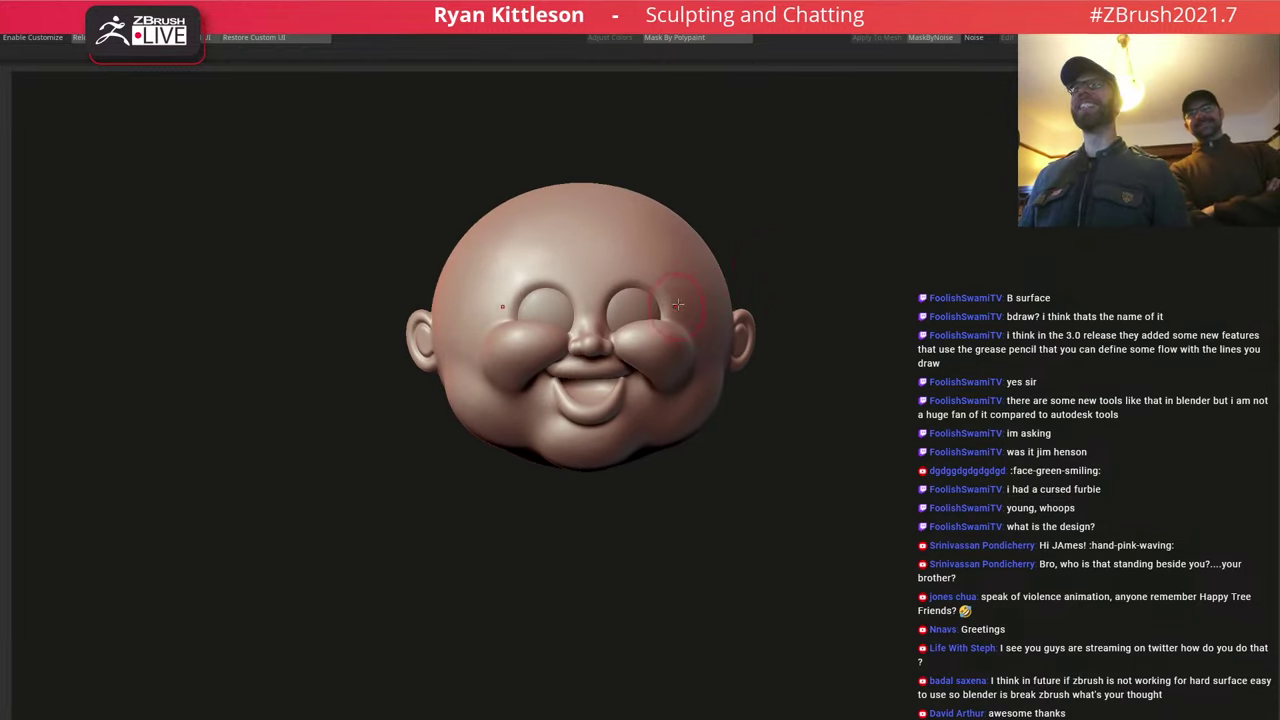
Examine the smoothed head from the front, three-quarter and side angles.
mouse_move(706, 309)
right_mouse_down()
mouse_move(612, 313)
mouse_move(672, 314)
right_mouse_up()
right_click_drag(757, 295, 745, 297)
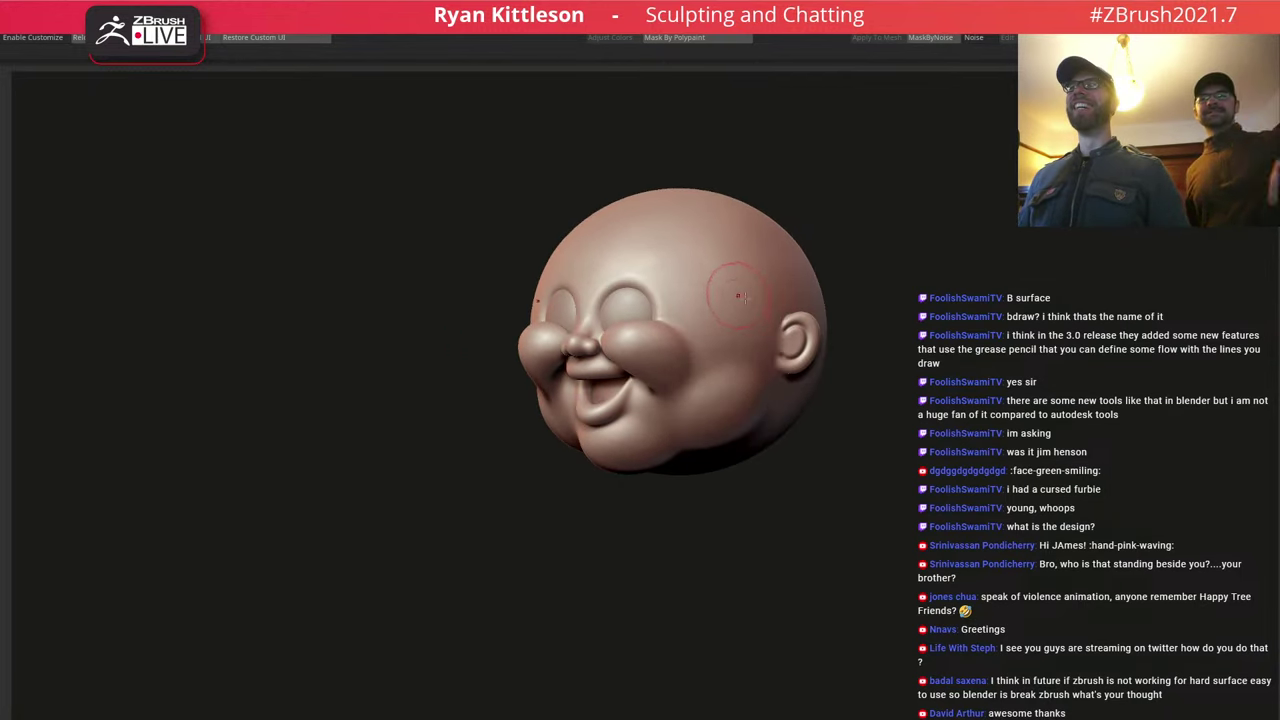
right_click_drag(946, 277, 956, 326)
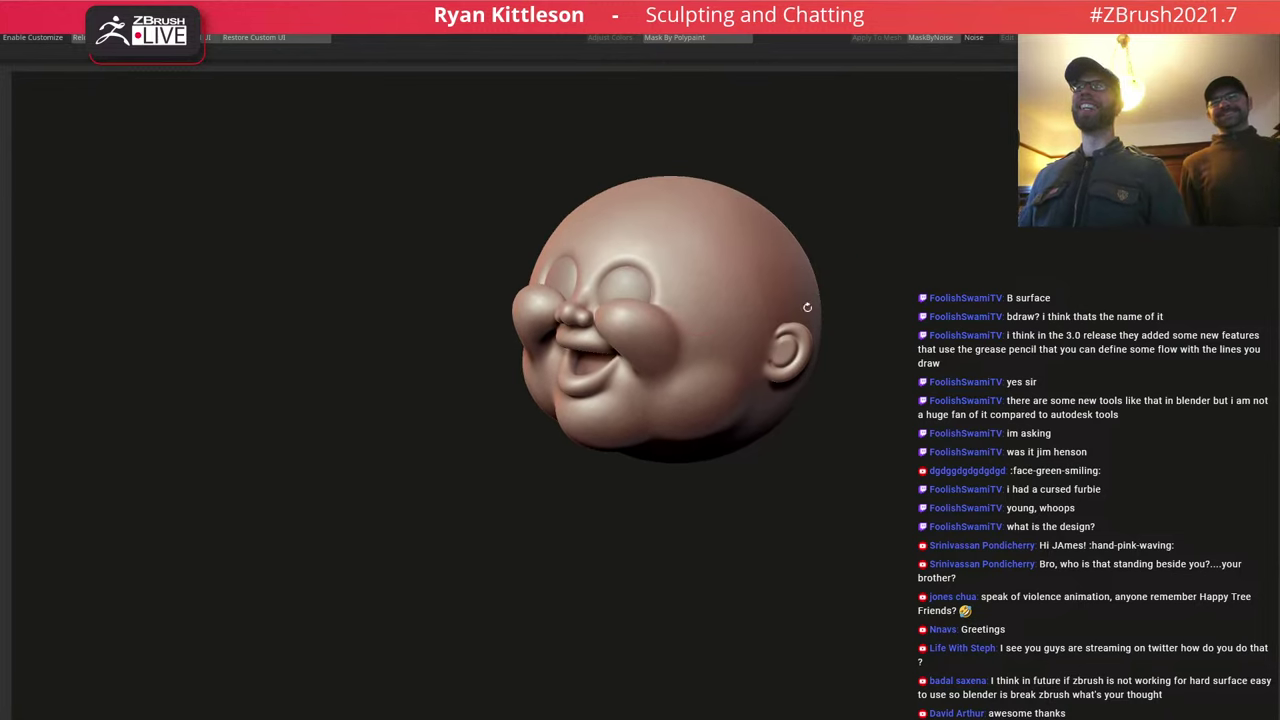
right_click_drag(612, 290, 655, 291)
right_click_drag(554, 351, 603, 330)
right_click_drag(603, 330, 447, 290, "alt")
left_click_drag(1279, 30, 1279, 117)
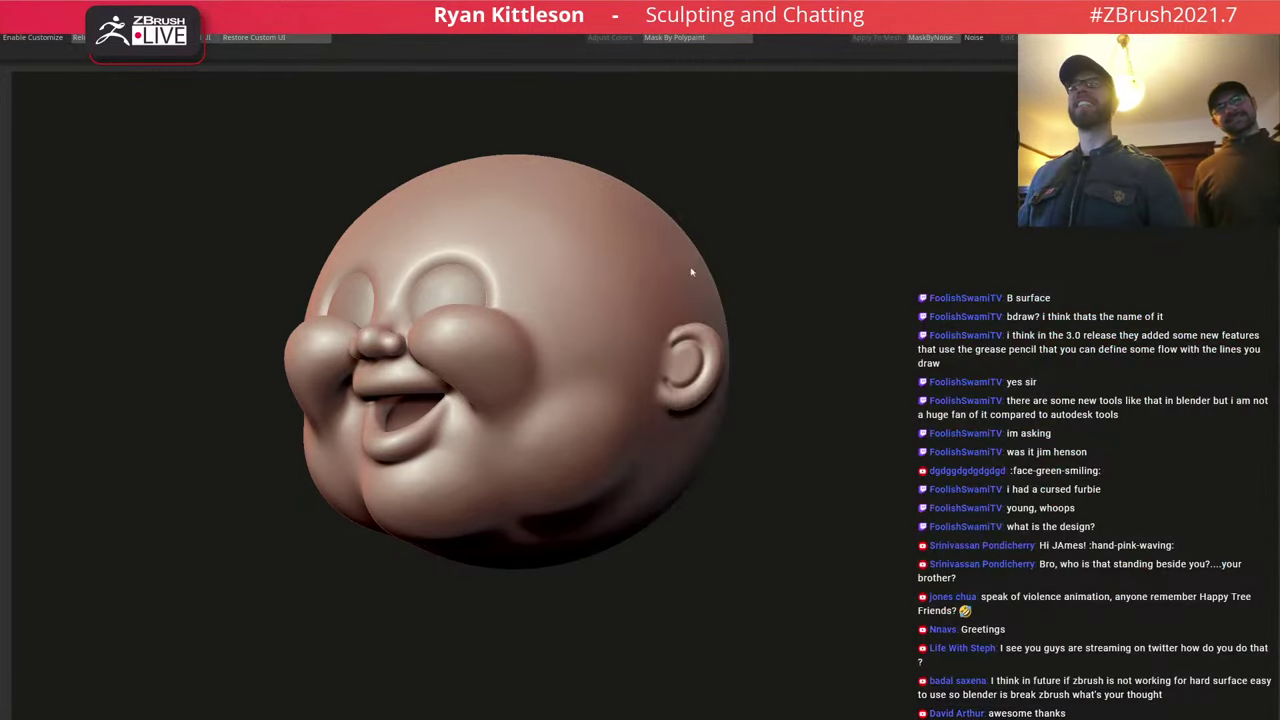
right_click_drag(691, 272, 709, 261)
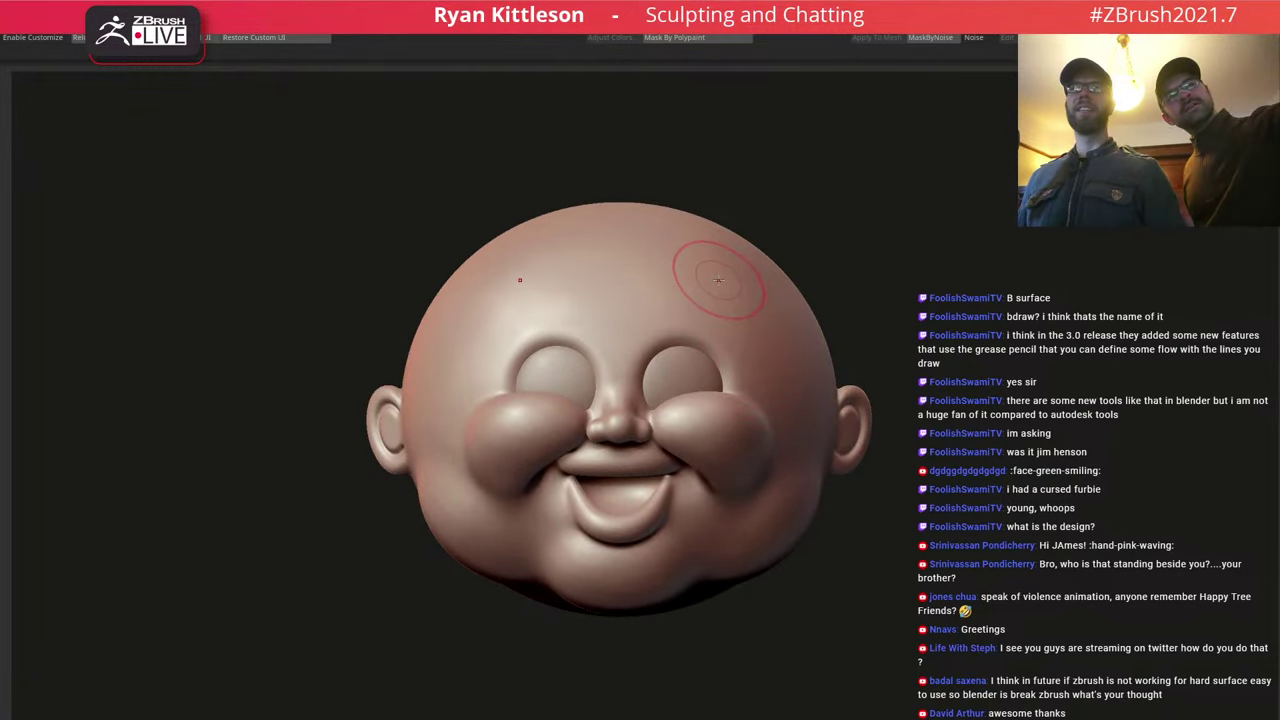
right_click_drag(690, 312, 575, 314)
Bring up the Garbage Pail Kids reference dripping dan.png in XnView MP, study the character's face up close, and return to the ZBrush head.
left_click_drag(1279, 45, 902, 90)
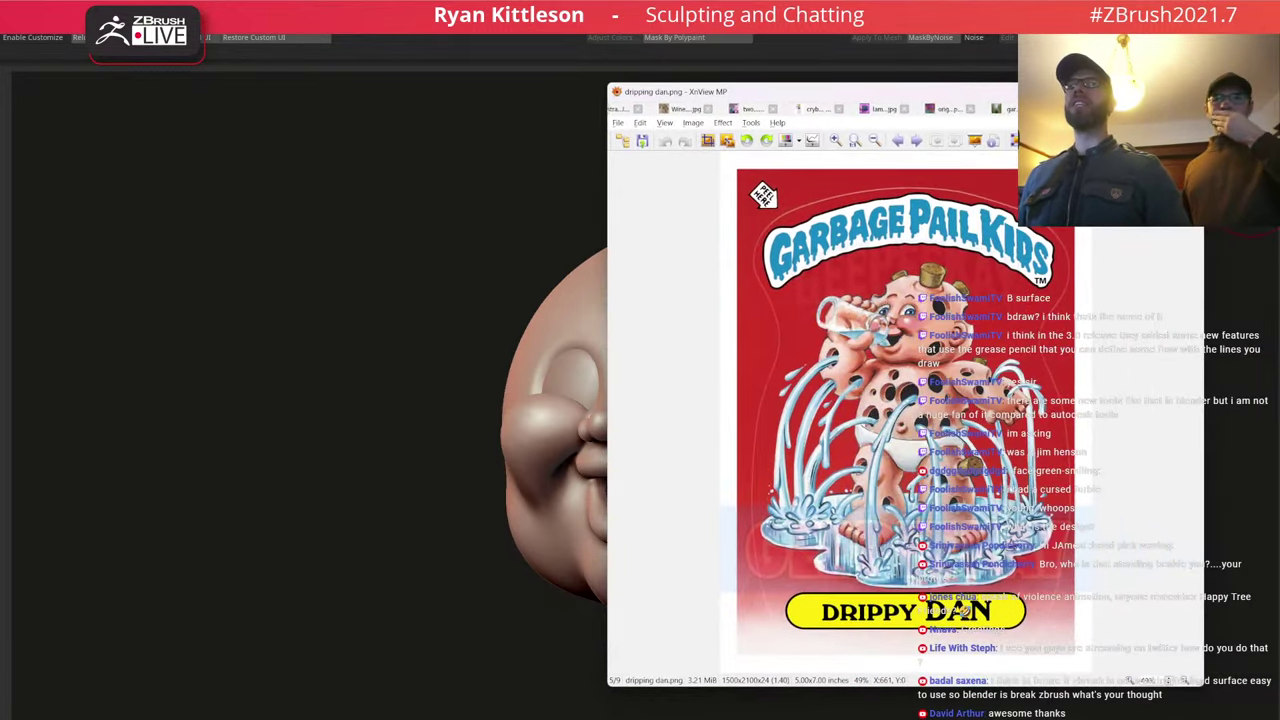
left_click(836, 145)
left_click(836, 145)
left_click(836, 145)
left_click_drag(909, 222, 897, 361)
left_click(852, 273)
scroll(854, 276, "up", 3)
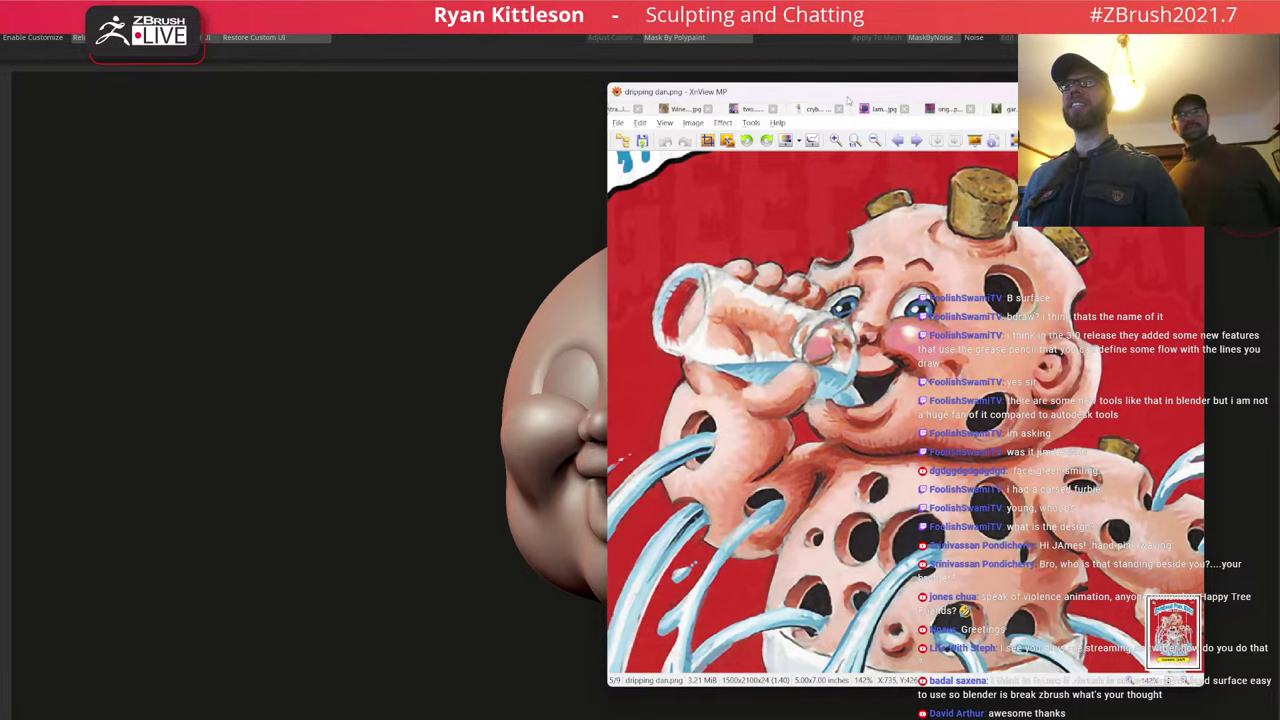
mouse_move(848, 100)
left_mouse_down()
mouse_move(1279, 40)
mouse_move(1279, 2)
mouse_move(1279, 124)
left_mouse_up()
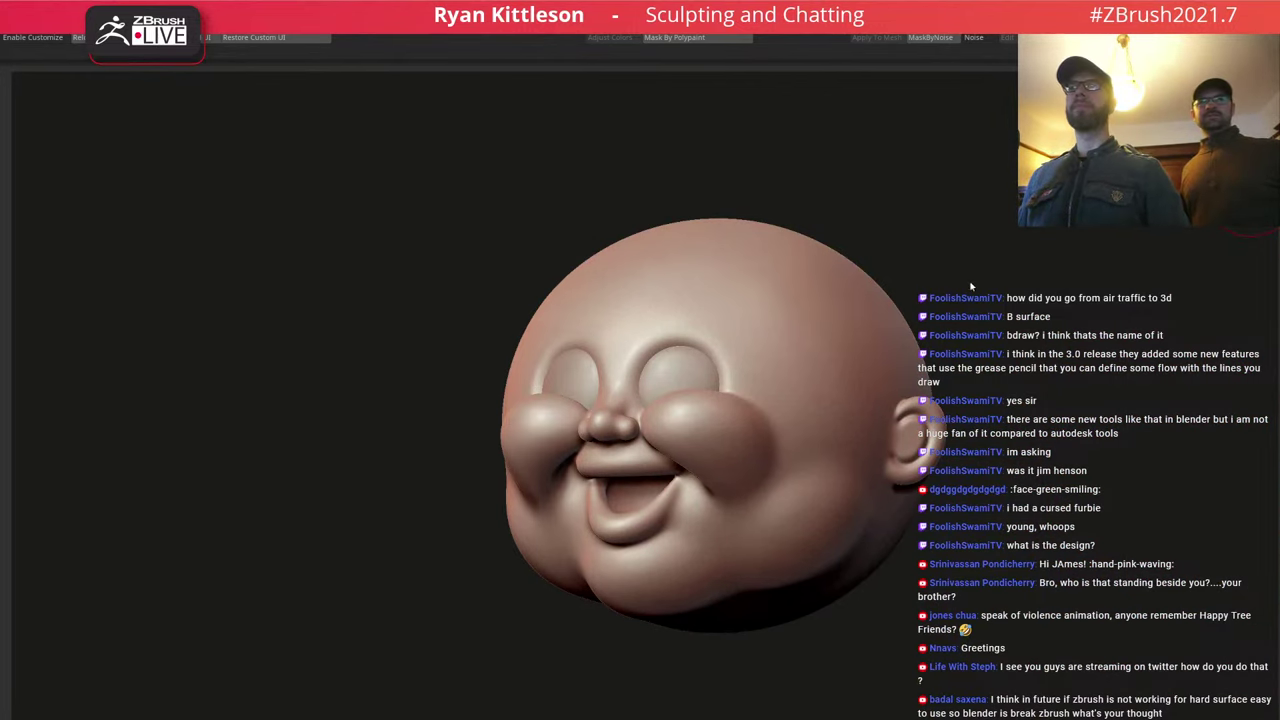
Try to pull the upper rims of the eye sockets upward with a resized brush.
left_click_drag(975, 257, 991, 260)
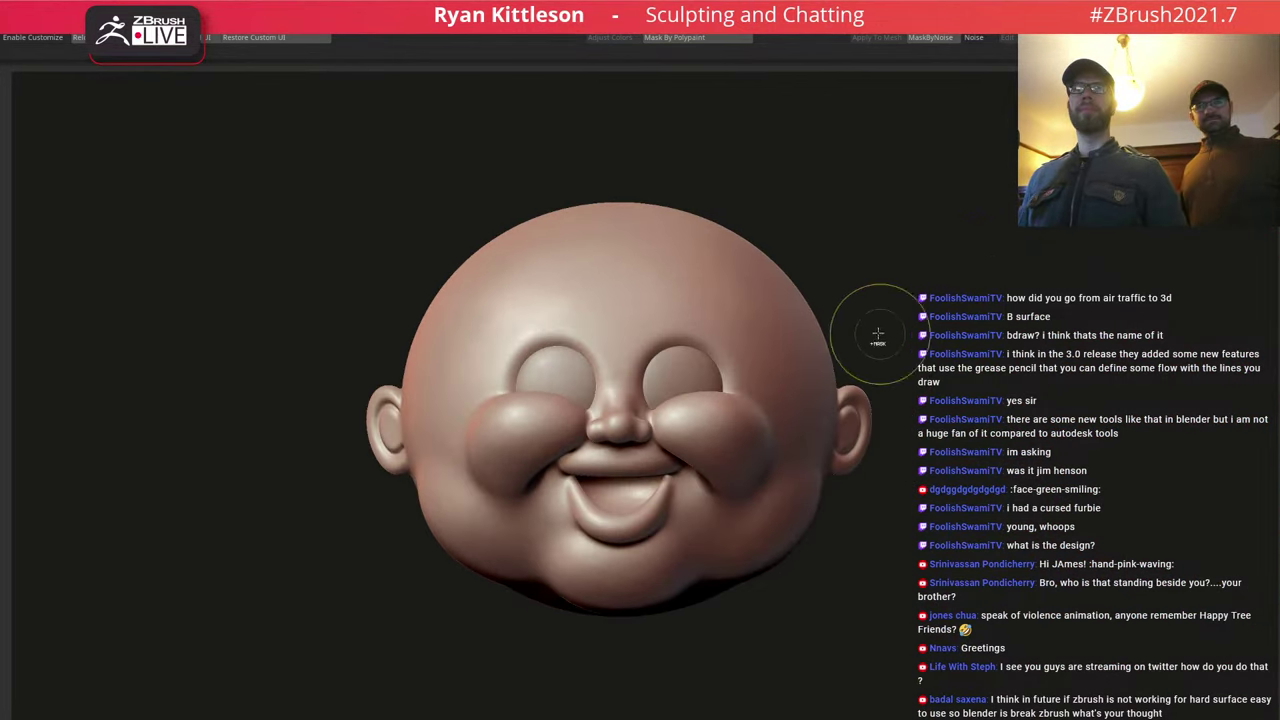
key("f")
key("f")
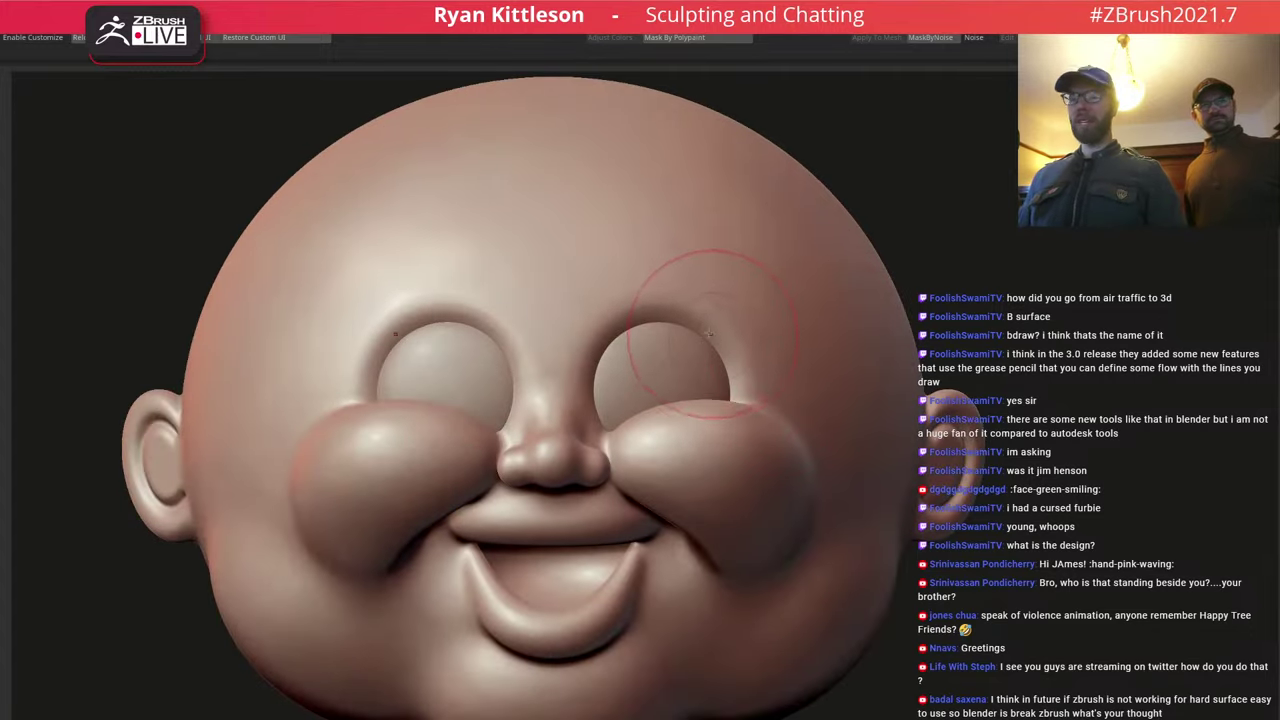
key("p")
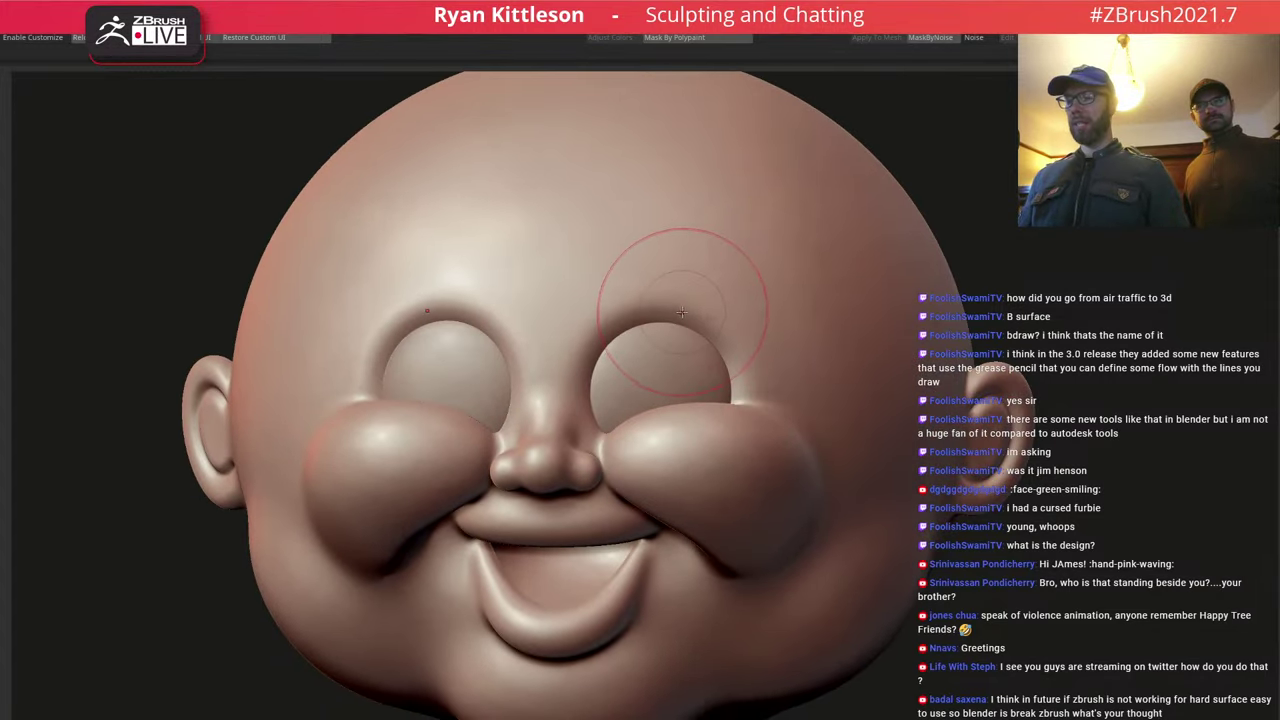
key("space")
left_click_drag(684, 321, 692, 321)
mouse_move(654, 318)
left_mouse_down()
mouse_move(661, 279)
mouse_move(651, 301)
mouse_move(649, 274)
left_mouse_up()
key("ctrl+z")
Readjust the brush size and shape a soft raised ridge around the upper rims of the eye sockets.
key("space")
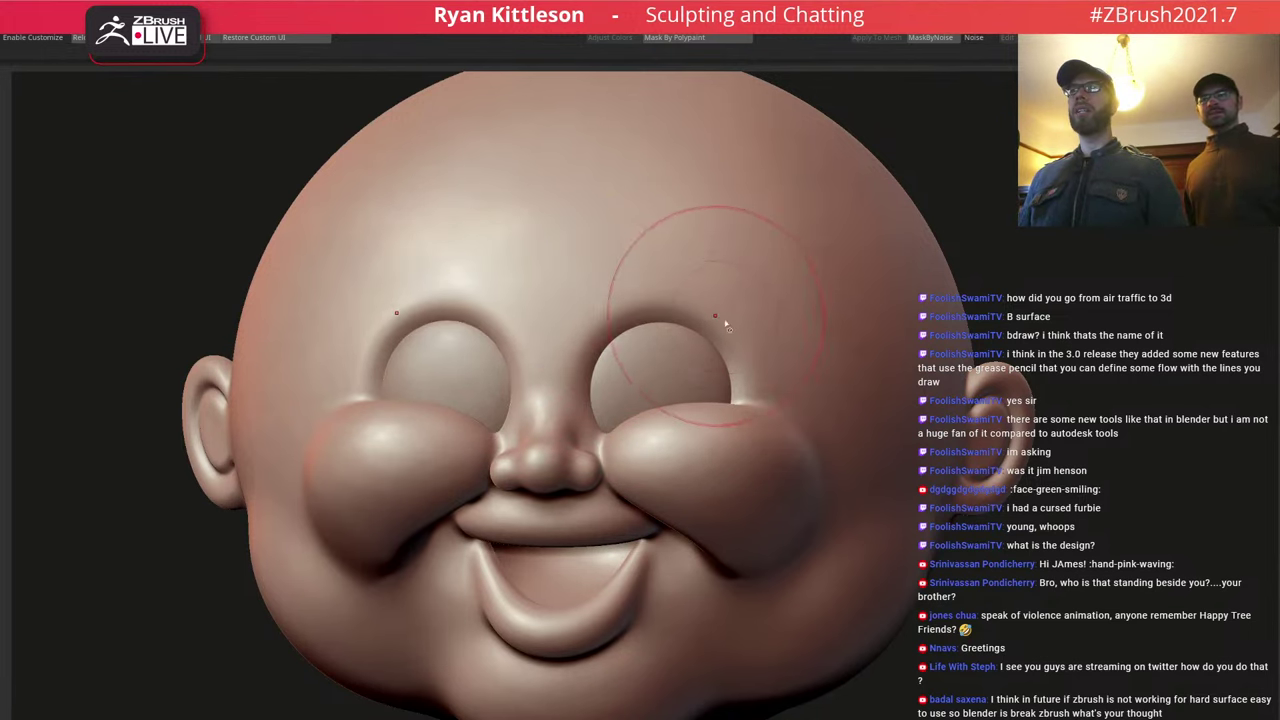
key("space")
left_click_drag(720, 325, 722, 325)
mouse_move(748, 376)
left_mouse_down()
mouse_move(730, 312)
mouse_move(622, 305)
mouse_move(588, 415)
left_mouse_up()
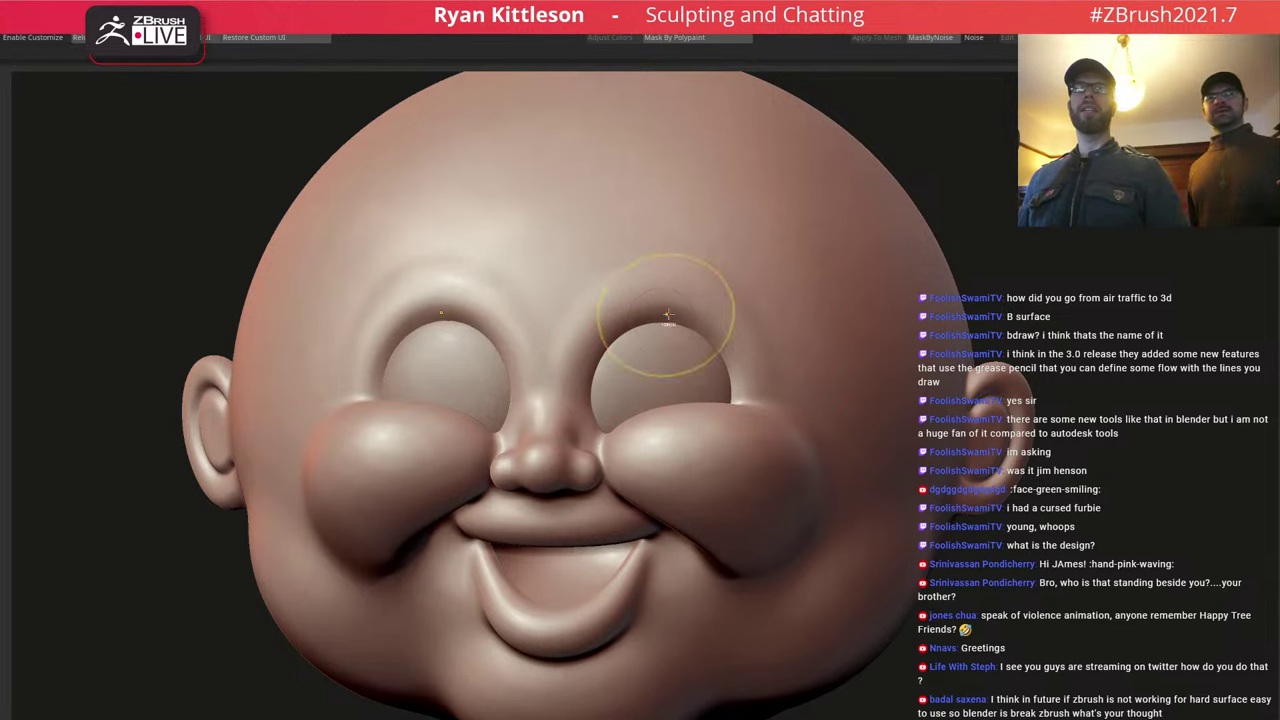
key("ctrl+z")
mouse_move(744, 331)
left_mouse_down()
mouse_move(676, 290)
mouse_move(605, 306)
mouse_move(596, 350)
left_mouse_up()
left_click_drag(690, 318, 732, 375)
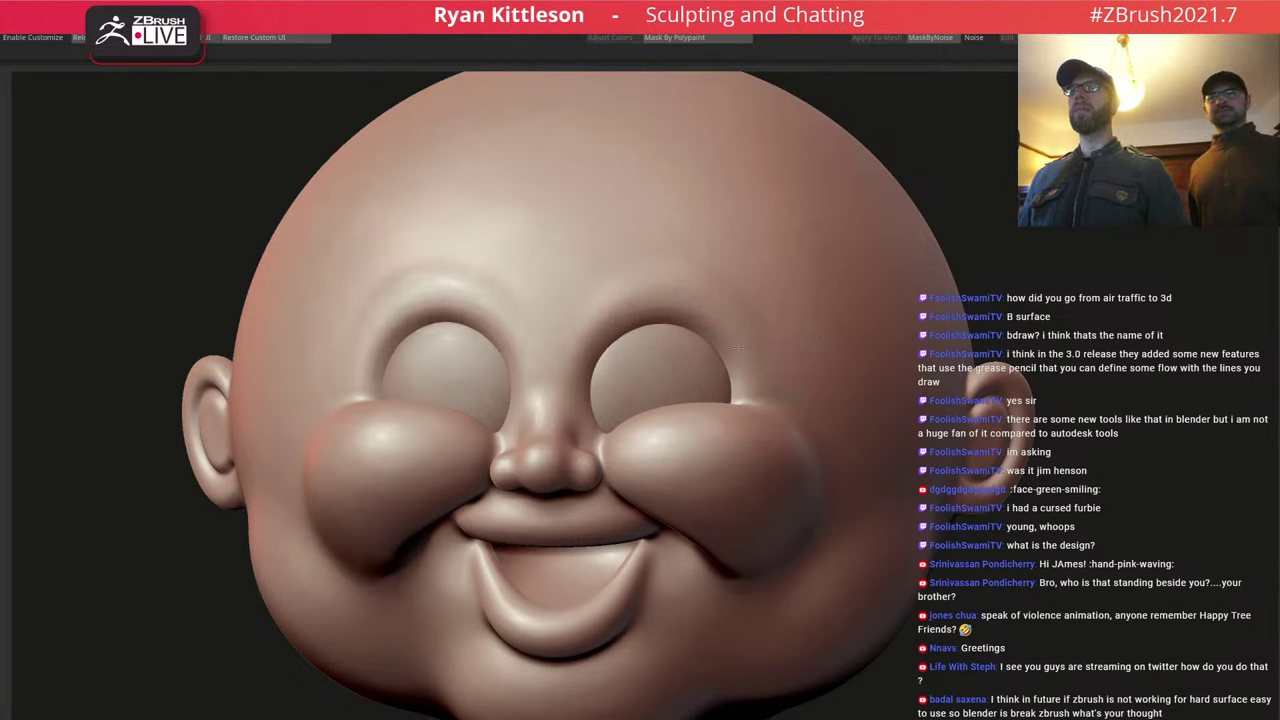
left_click_drag(732, 330, 602, 330)
left_click_drag(681, 304, 669, 278)
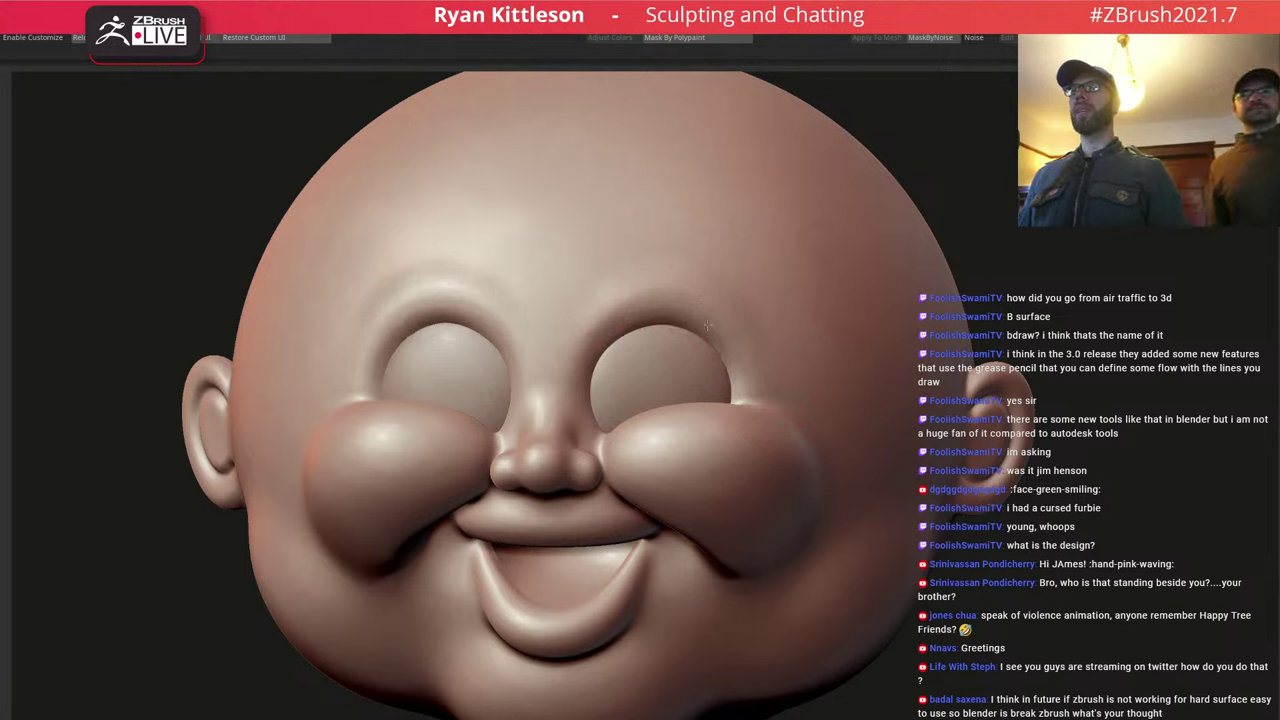
Try to lift the whole brow area above the eyes with a larger Move brush.
key("space")
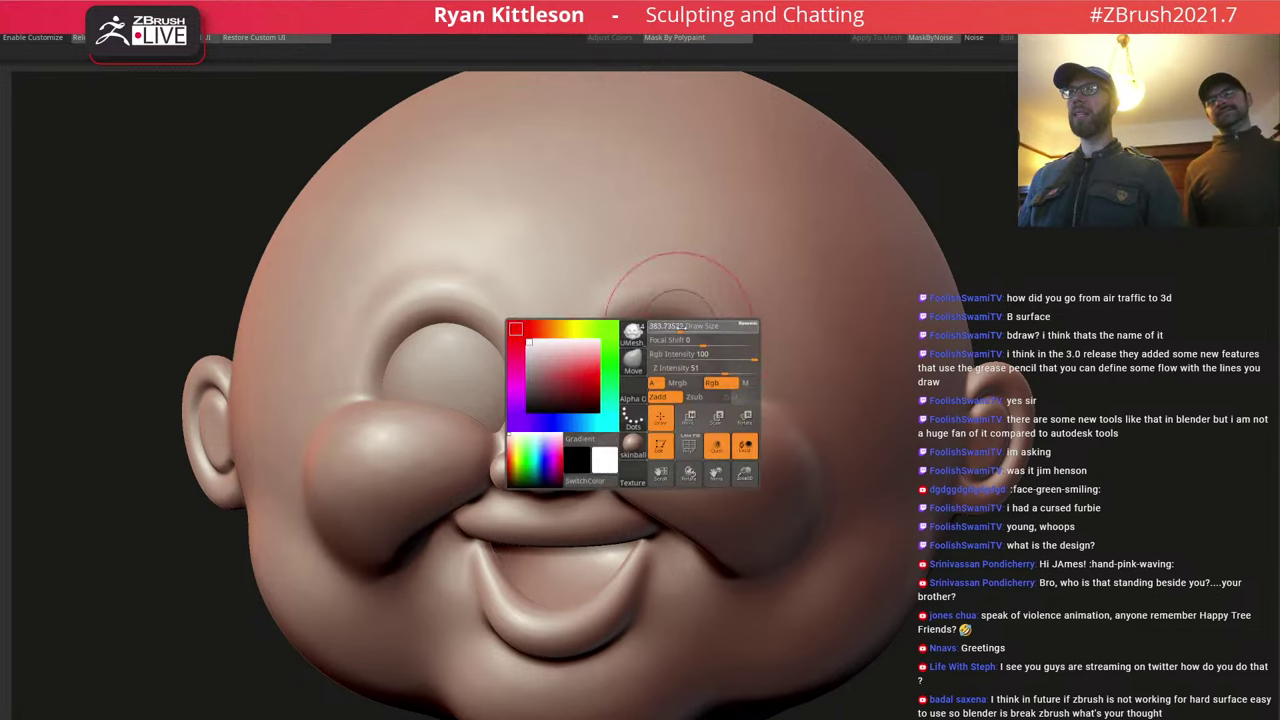
left_click_drag(652, 322, 658, 306)
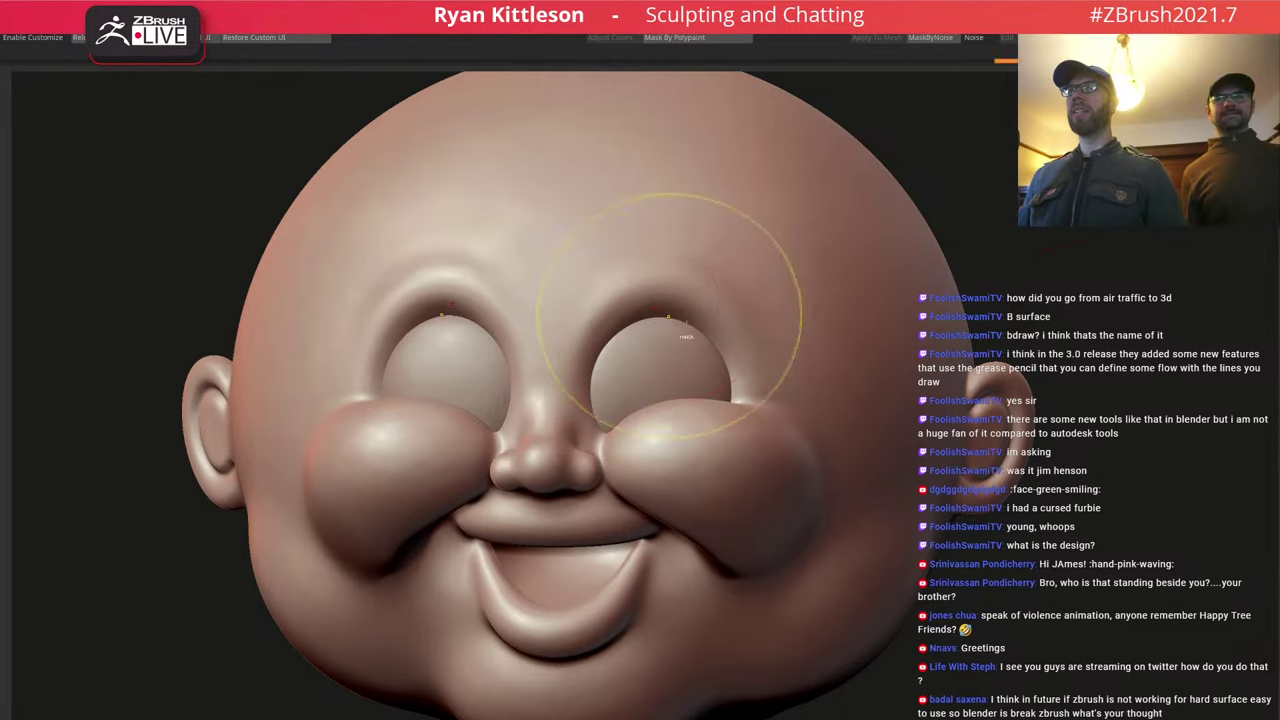
key("ctrl+z")
Mask the lower face below the eyes and blur the mask's edge.
left_click_drag(1140, 352, 513, 673, "ctrl")
left_click(681, 469, "ctrl")
left_click(689, 471, "ctrl")
left_click(698, 467, "ctrl")
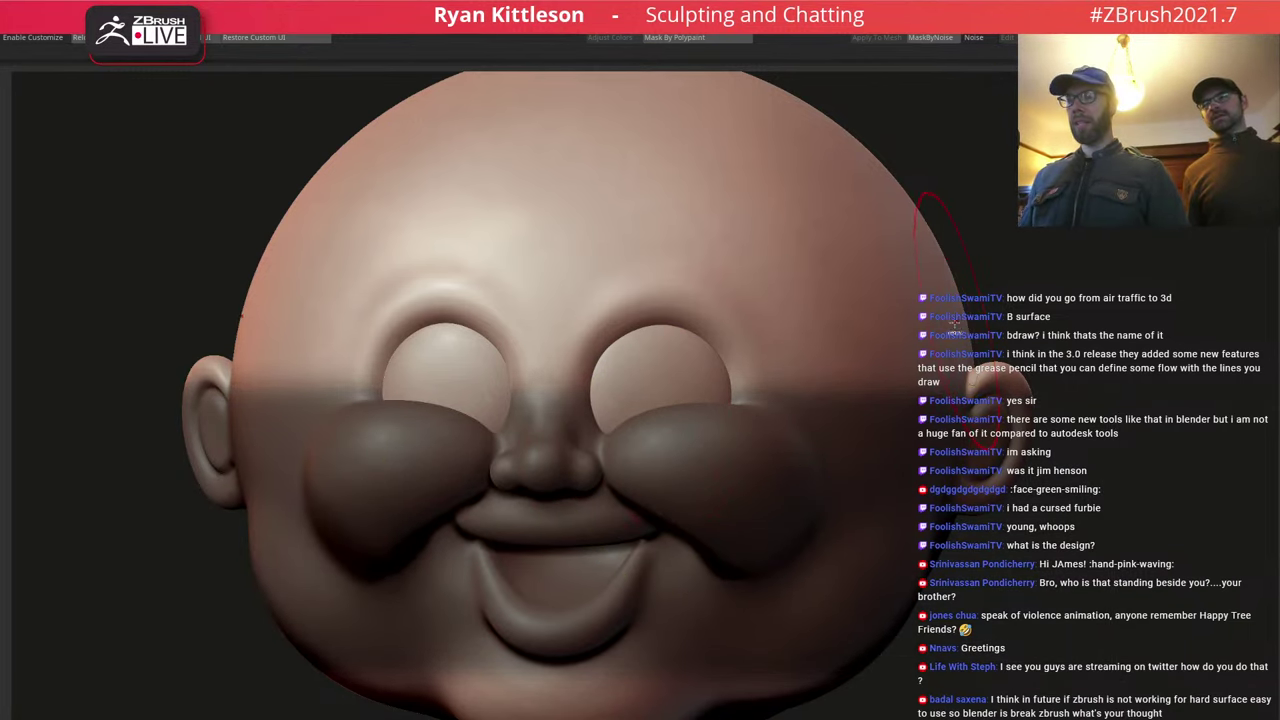
Raise and reshape the unmasked upper eye-socket rims with the Move brush at varying sizes, working from several angles.
mouse_move(650, 334)
left_mouse_down()
mouse_move(640, 305)
mouse_move(652, 320)
mouse_move(640, 322)
mouse_move(684, 326)
left_mouse_up()
key("space")
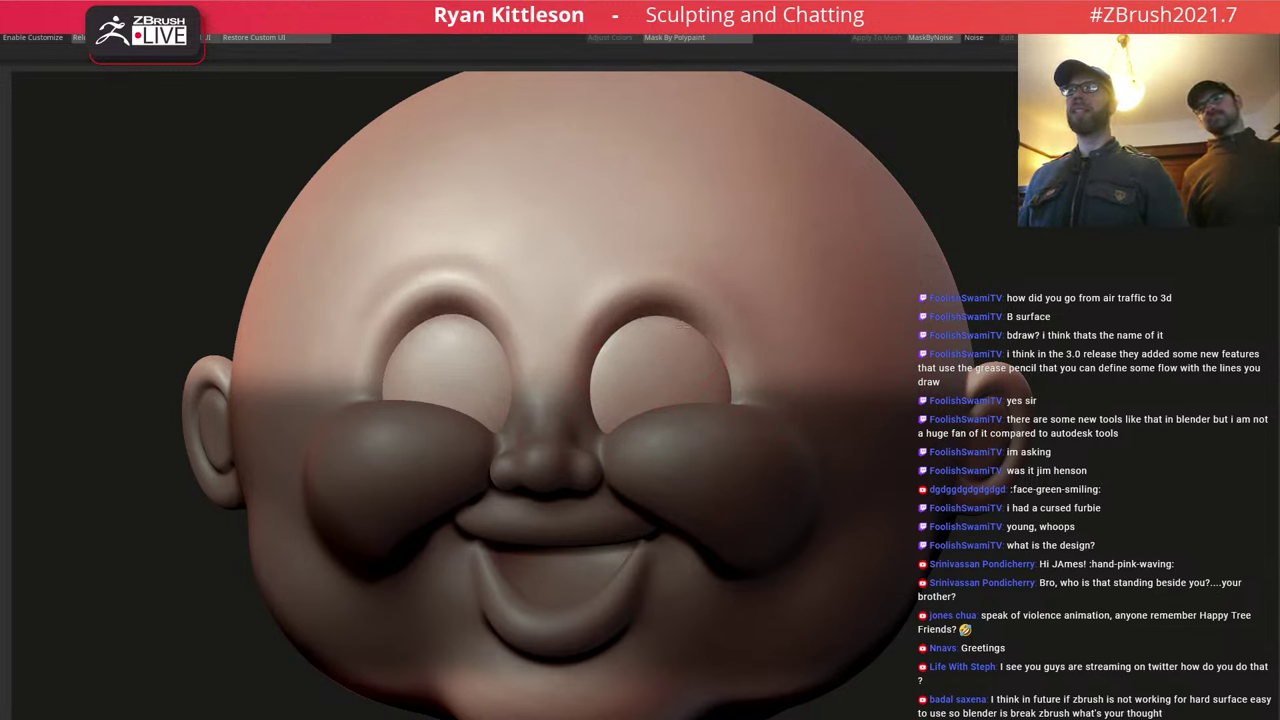
right_click_drag(648, 343, 516, 346)
key("space")
left_click_drag(655, 342, 646, 341)
right_click_drag(643, 326, 778, 328)
left_click_drag(624, 319, 629, 336)
right_click_drag(654, 337, 716, 338)
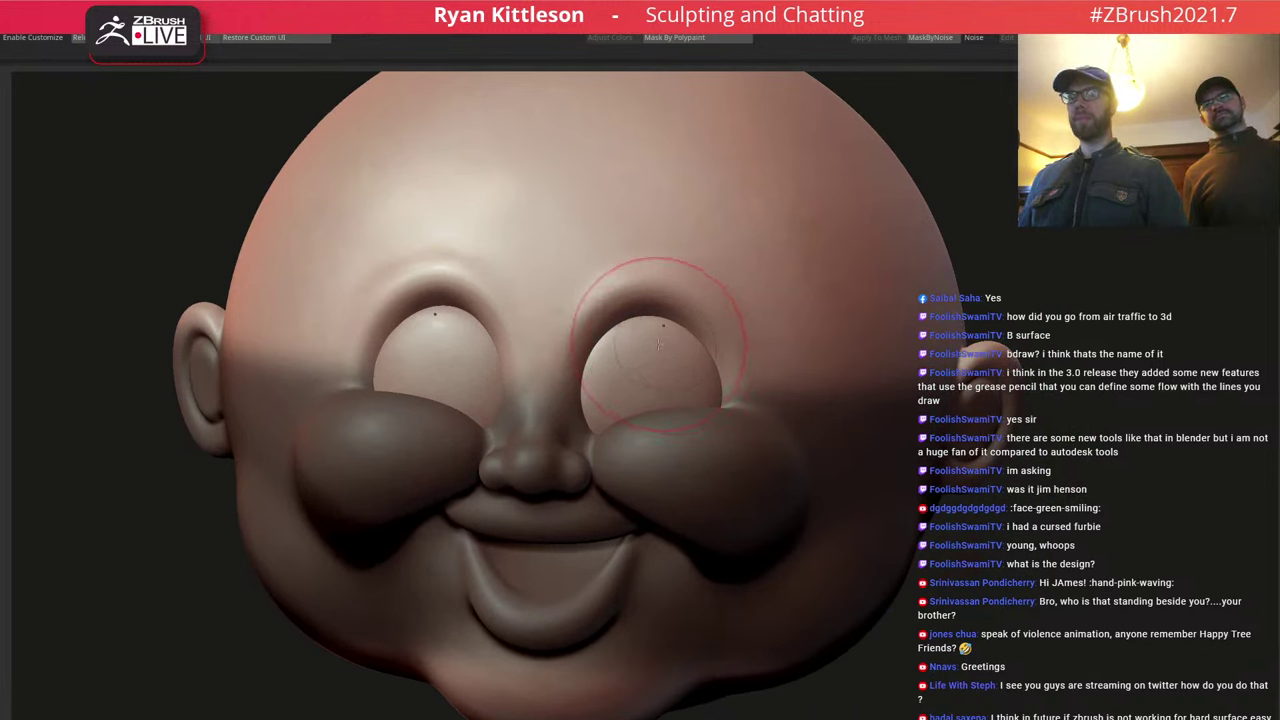
Isolate the head, lift the upper rims of the empty eye sockets, and show the eyeballs again.
key("alt+s")
mouse_move(635, 314)
left_mouse_down()
mouse_move(631, 297)
mouse_move(682, 302)
mouse_move(671, 292)
left_mouse_up()
key("space")
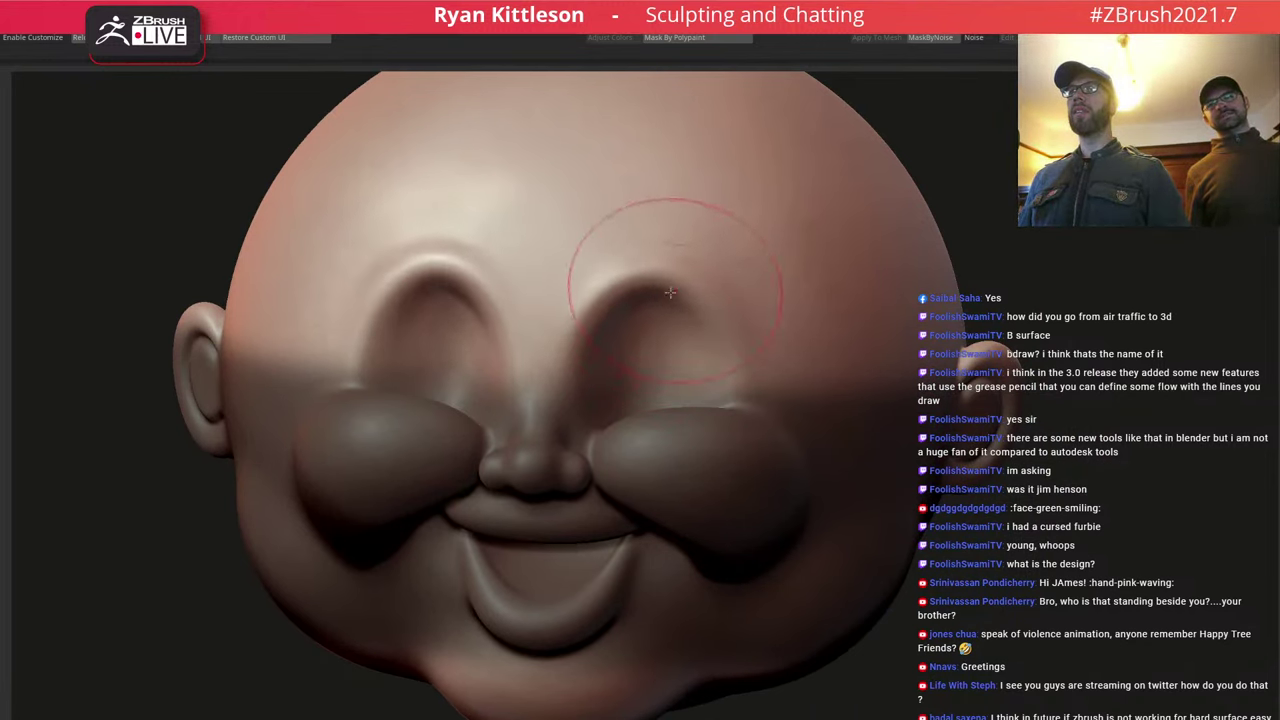
key("alt+s")
Select the eyeballs and move them upward to fill the raised sockets.
left_click(663, 366, "alt")
key("w")
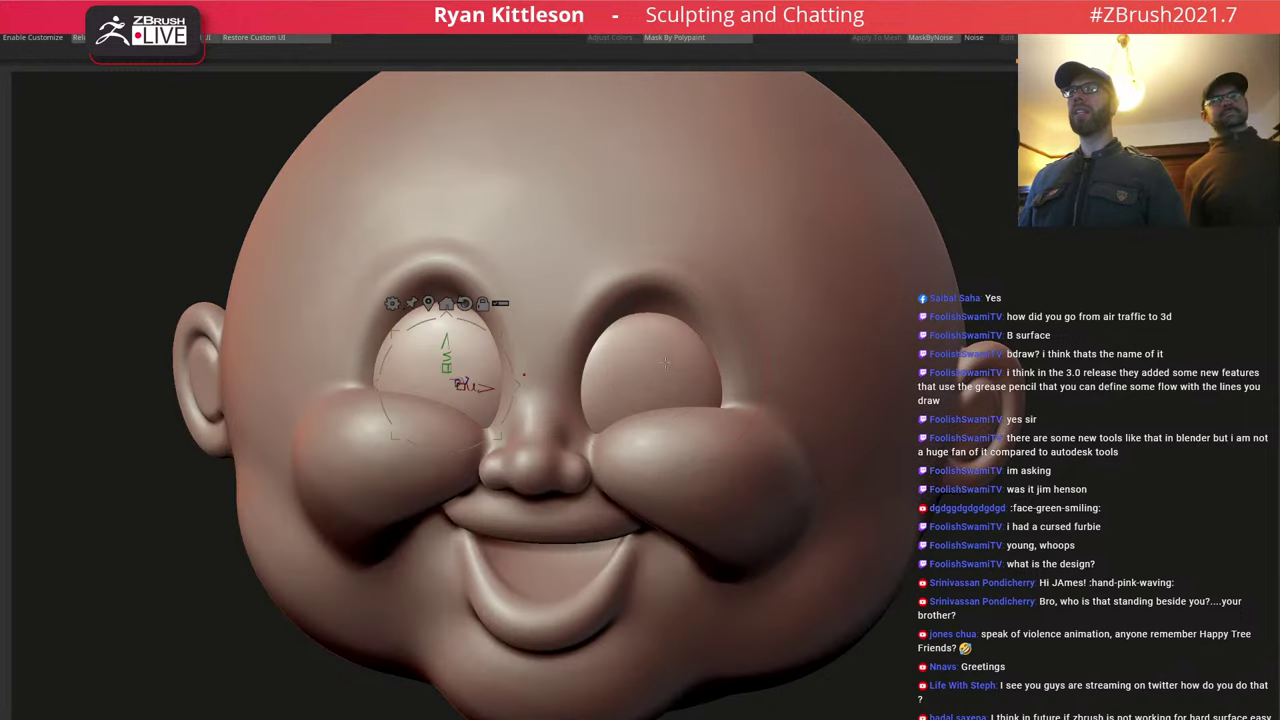
left_click_drag(446, 341, 446, 320)
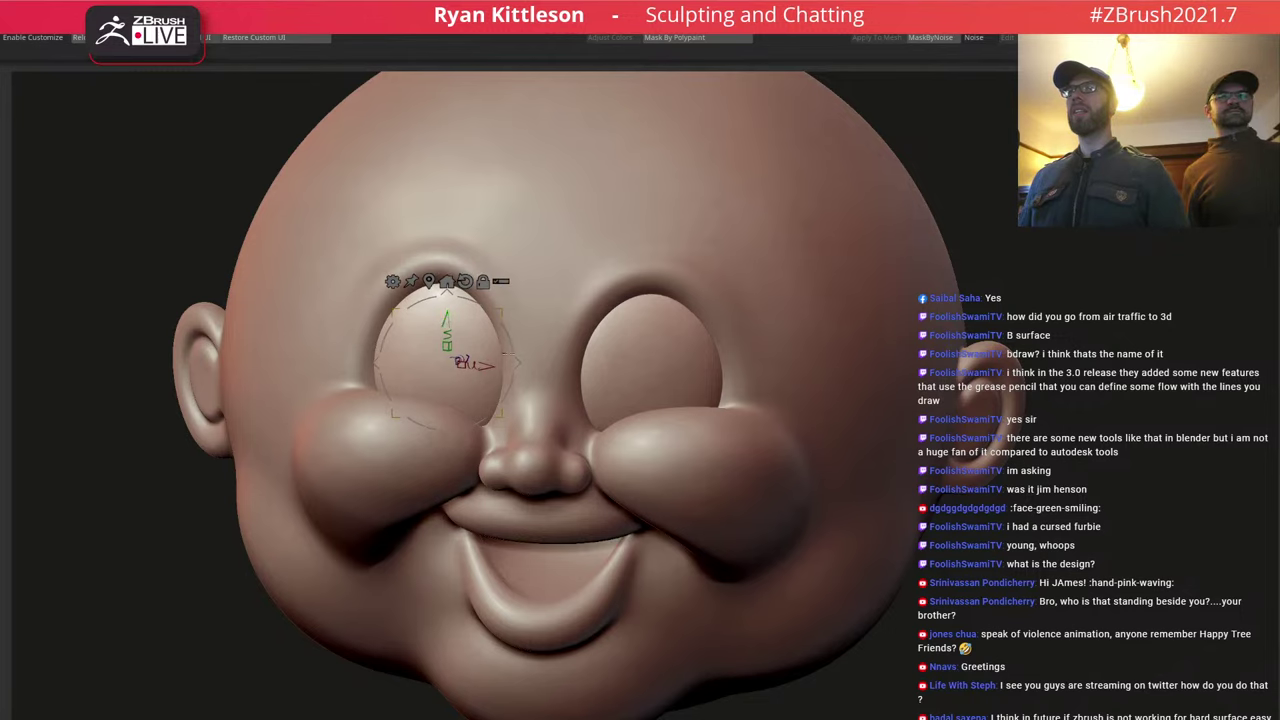
right_click_drag(505, 358, 612, 422)
right_click_drag(612, 422, 545, 385)
Make the head the active part again and clear its mask.
left_click(648, 342, "alt")
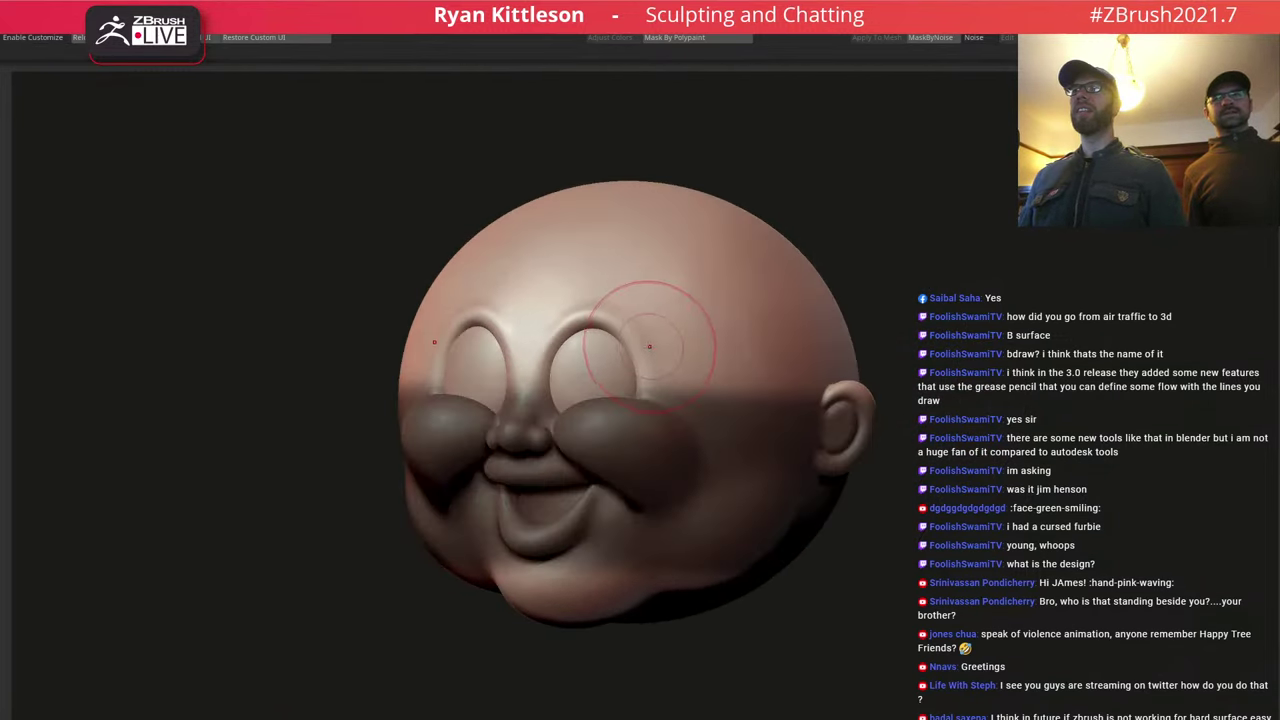
key("f")
key("ctrl+shift+a")
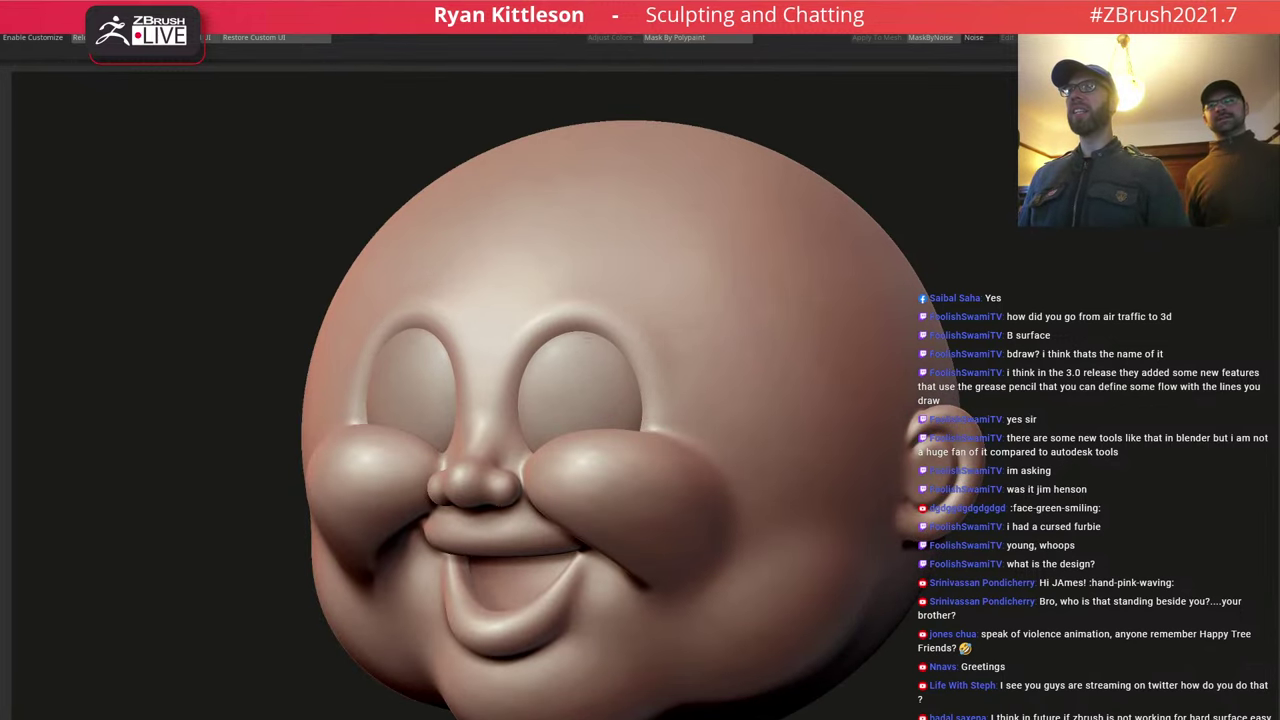
Review the overall head proportions and the raised eyes at a distance from front and three-quarter views.
right_click_drag(742, 328, 649, 268, "ctrl")
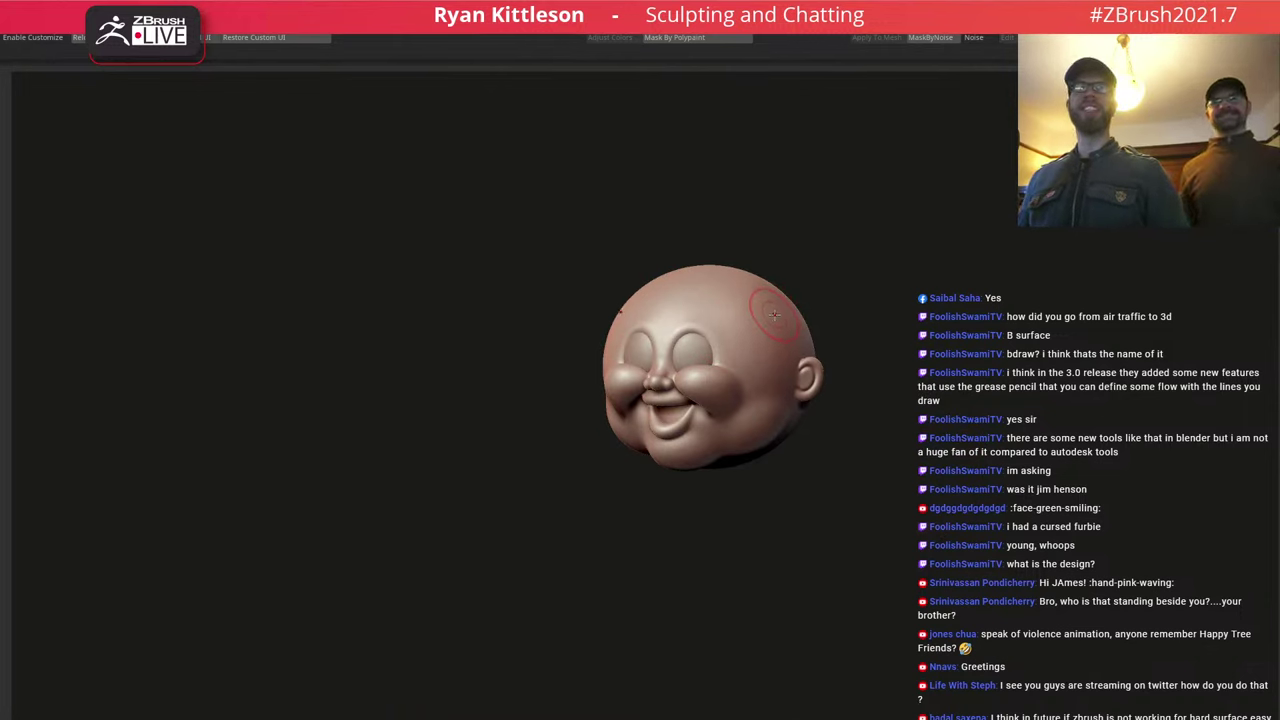
right_click_drag(685, 367, 713, 363)
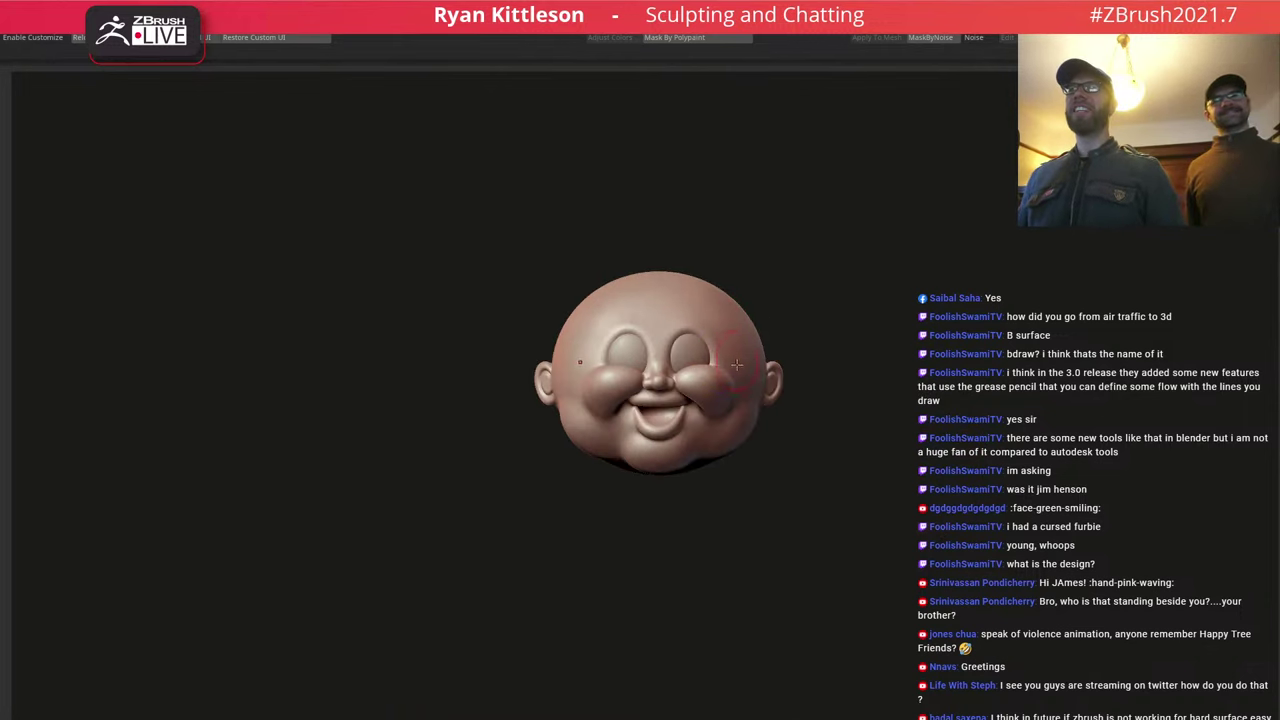
mouse_move(625, 390)
right_mouse_down()
mouse_move(723, 394)
mouse_move(678, 396)
right_mouse_up()
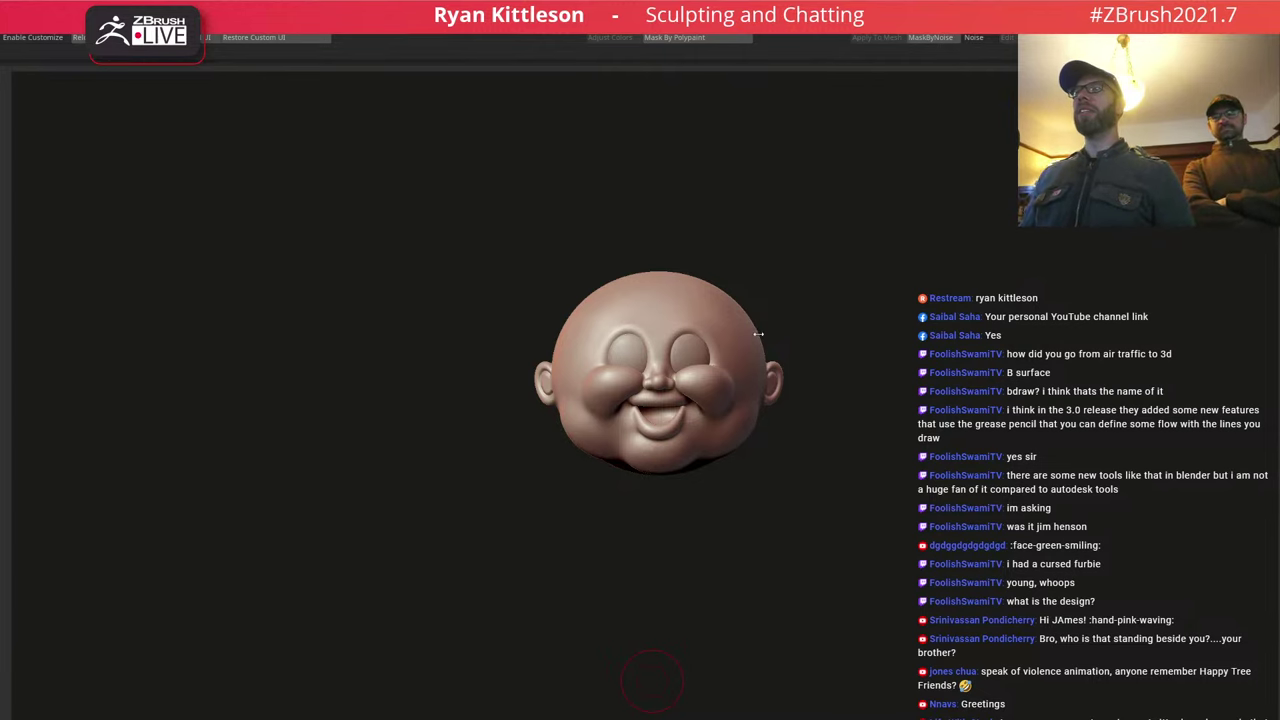
left_click_drag(788, 305, 770, 343)
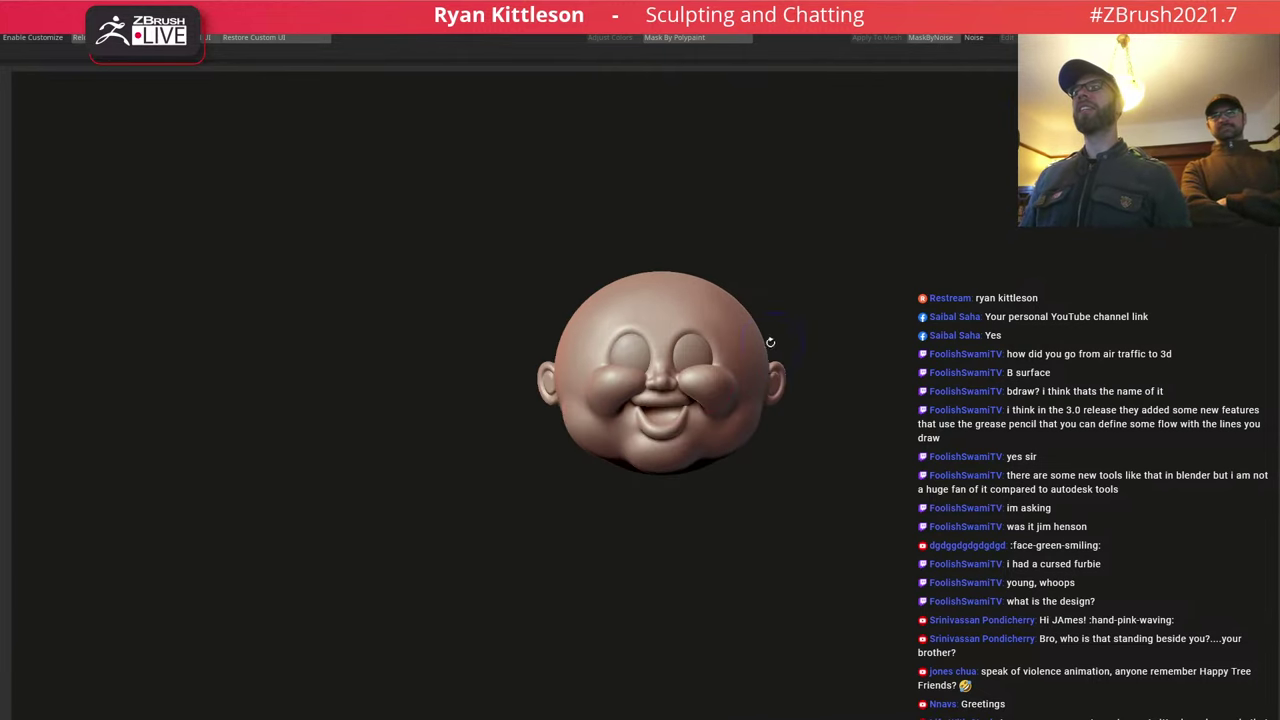
mouse_move(692, 384)
right_mouse_down("ctrl")
mouse_move(742, 400)
mouse_move(700, 393)
mouse_move(714, 318)
right_mouse_up("ctrl")
mouse_move(780, 353)
right_mouse_down()
mouse_move(828, 370)
mouse_move(796, 364)
right_mouse_up()
right_click_drag(868, 360, 702, 364, "alt")
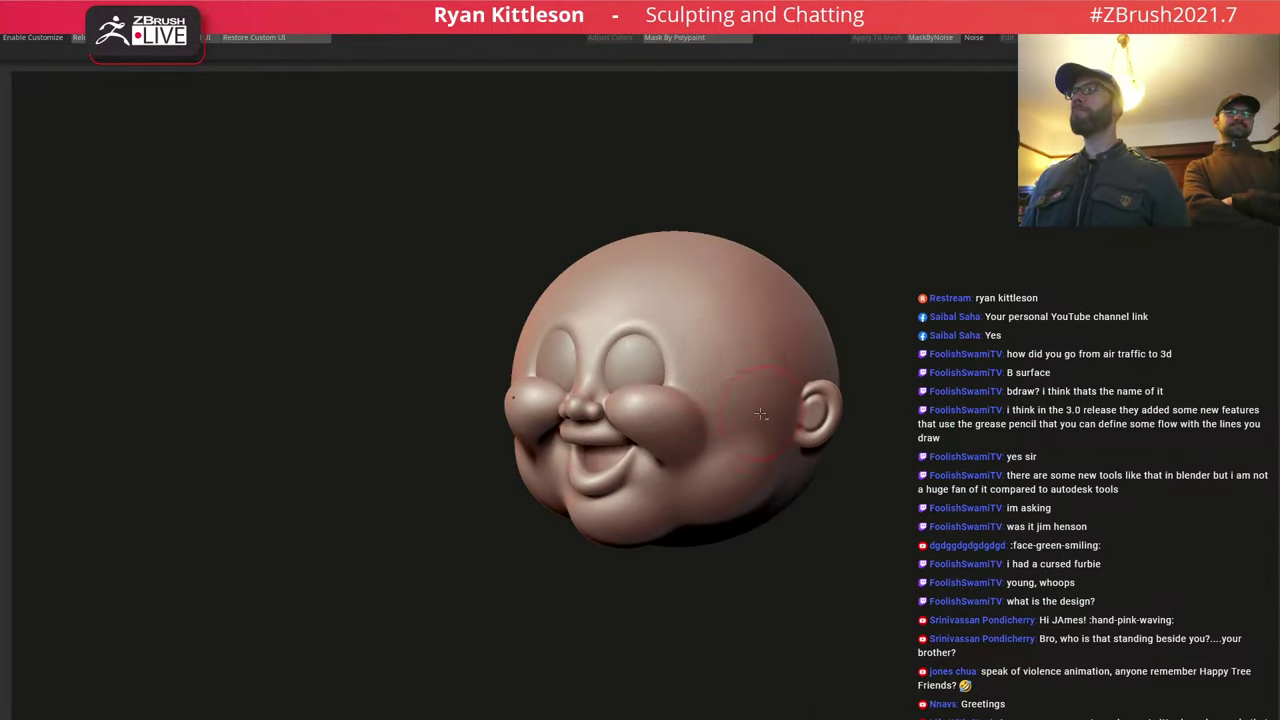
right_click_drag(758, 406, 735, 350, "ctrl")
right_click_drag(711, 436, 703, 332, "alt")
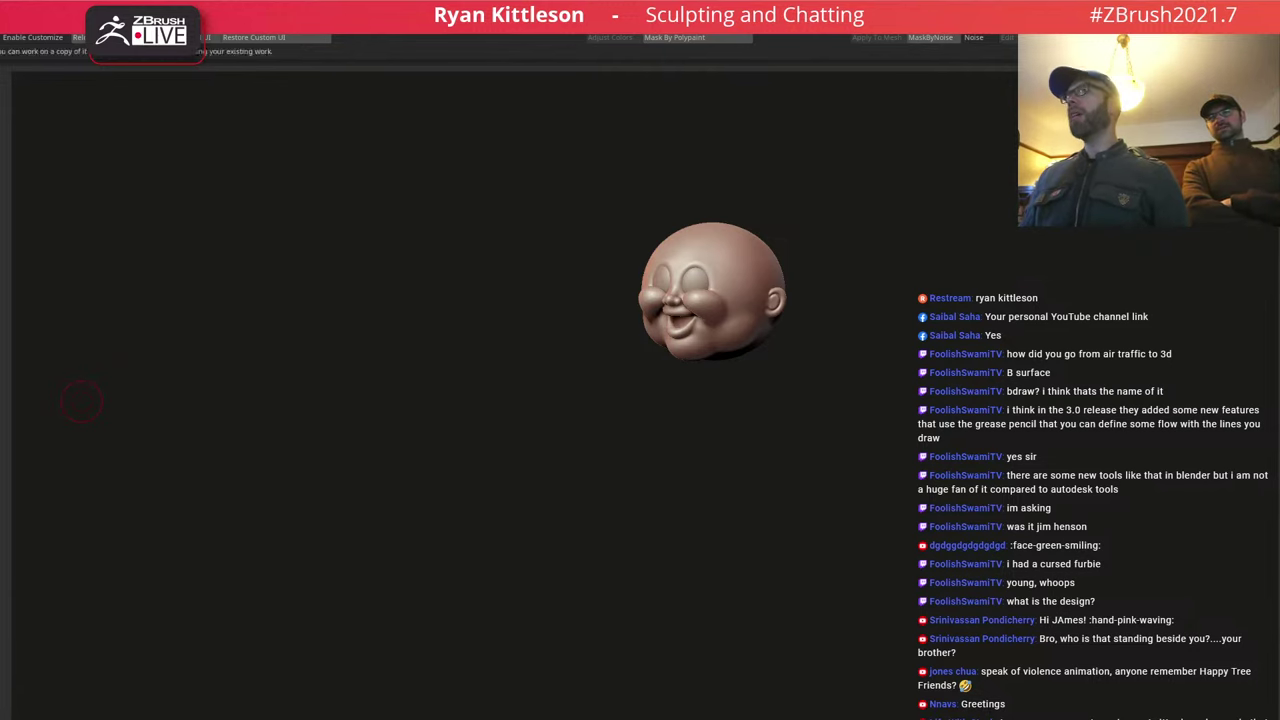
right_click_drag(650, 278, 688, 279, "shift")
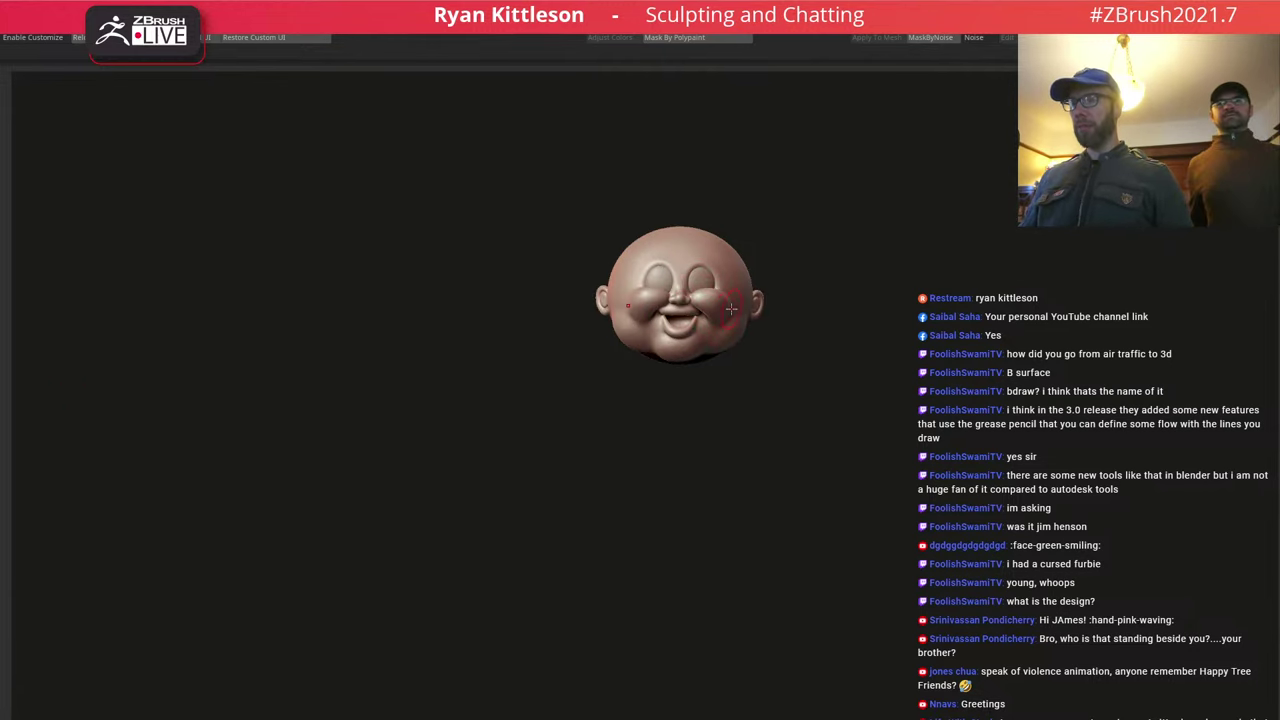
key("t")
key("F1")
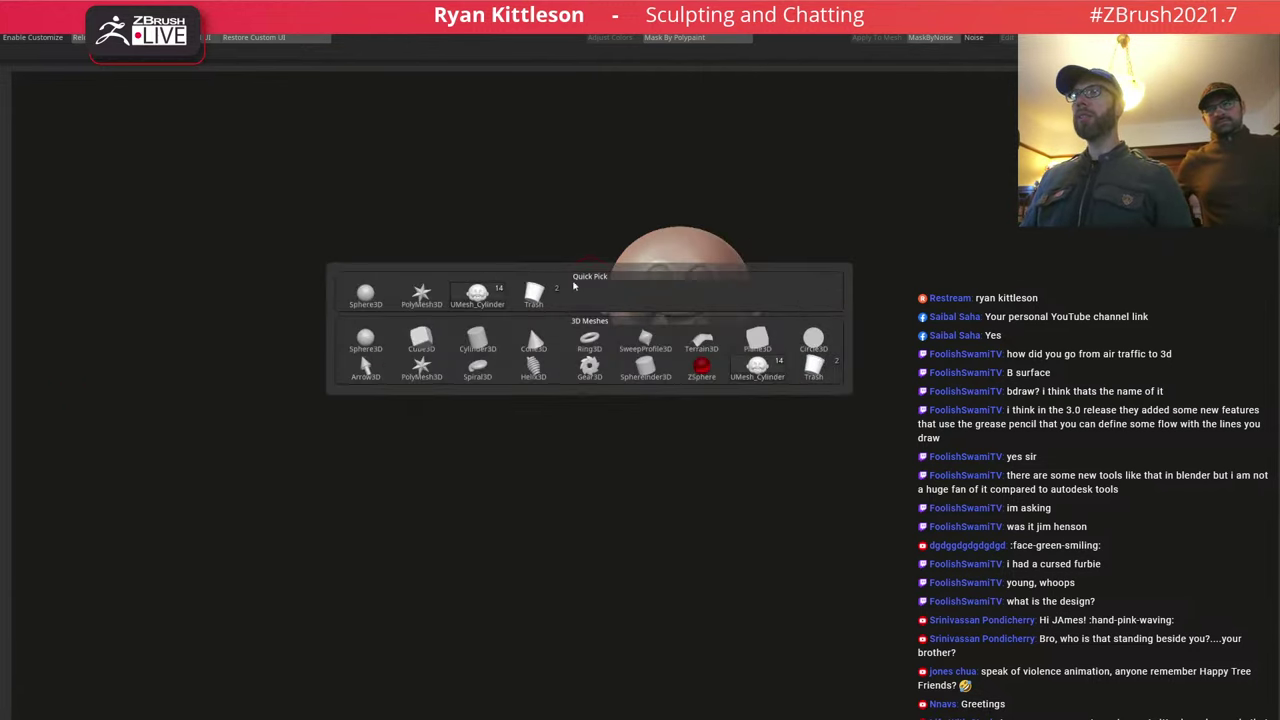
key("m")
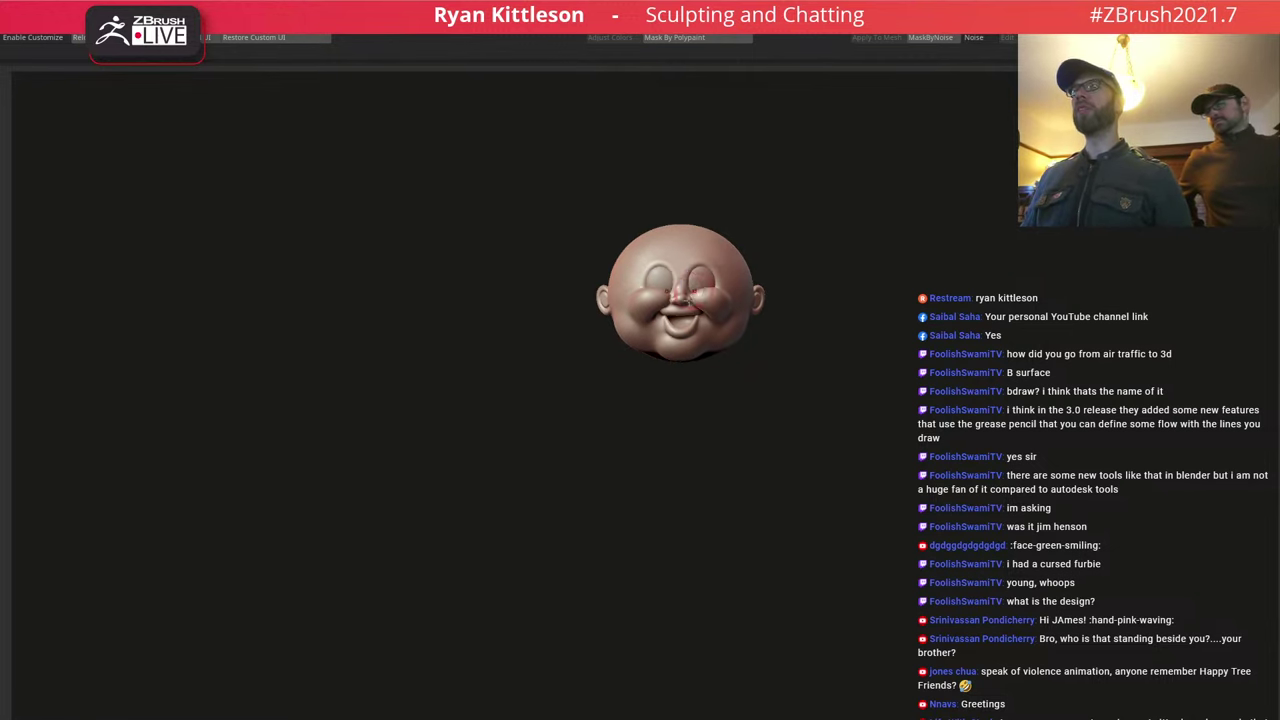
Fill the head with plain white to judge its forms.
right_click_drag(686, 286, 834, 357, "ctrl")
right_click_drag(782, 310, 745, 349, "alt")
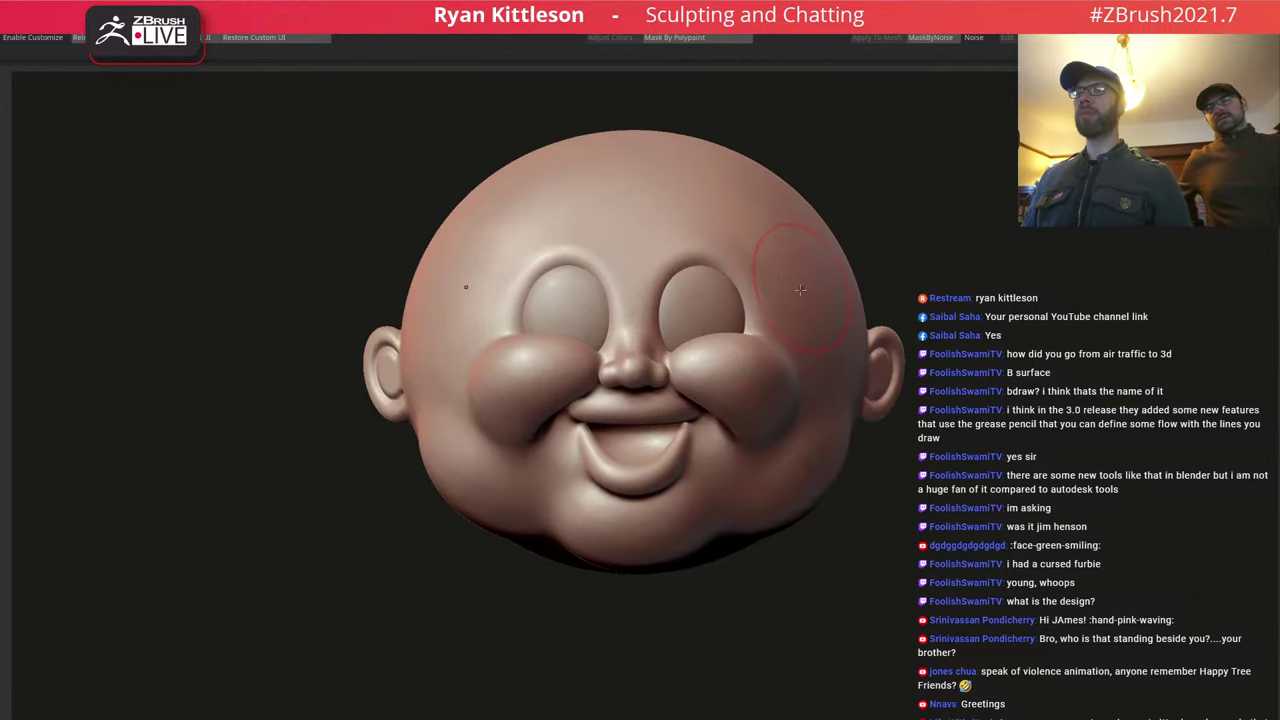
mouse_move(793, 276)
right_mouse_down()
mouse_move(590, 288)
mouse_move(775, 288)
mouse_move(772, 256)
mouse_move(808, 277)
right_mouse_up()
mouse_move(455, 377)
right_mouse_down()
mouse_move(500, 391)
mouse_move(517, 376)
mouse_move(436, 381)
right_mouse_up()
key("ctrl+f")
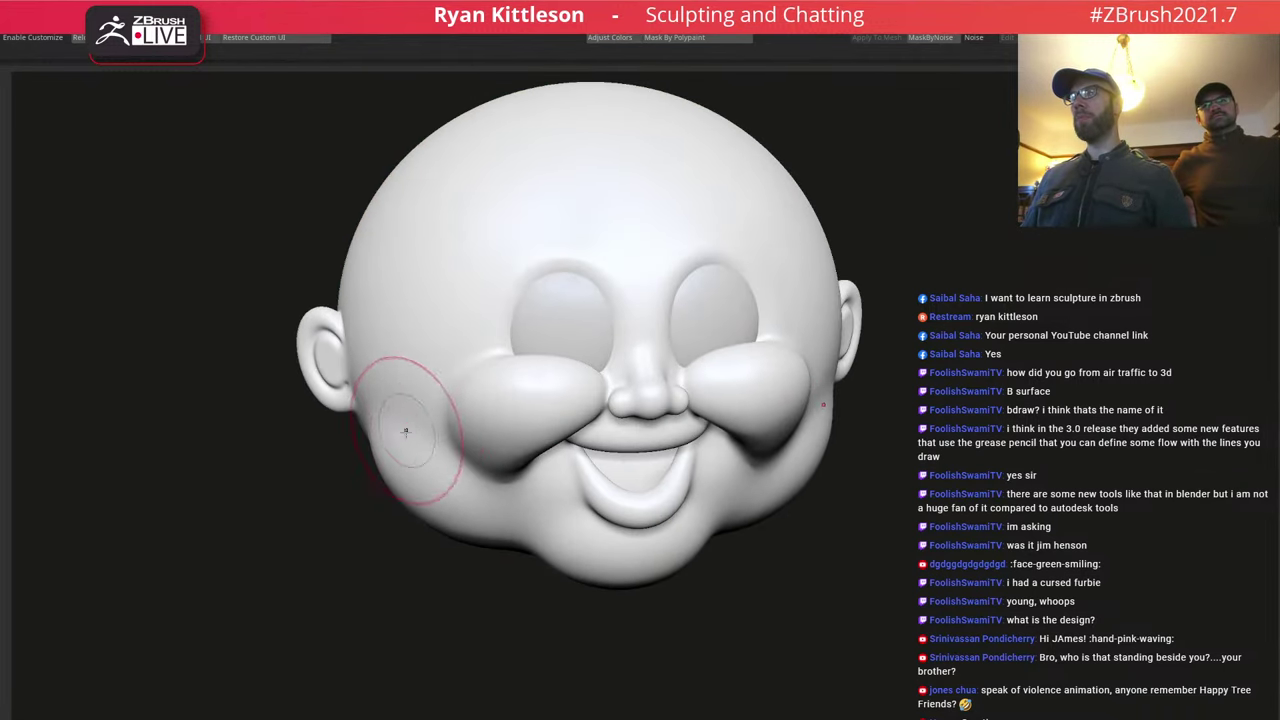
Review the white head from front and three-quarter views and undo the white fill.
right_click_drag(394, 436, 403, 411)
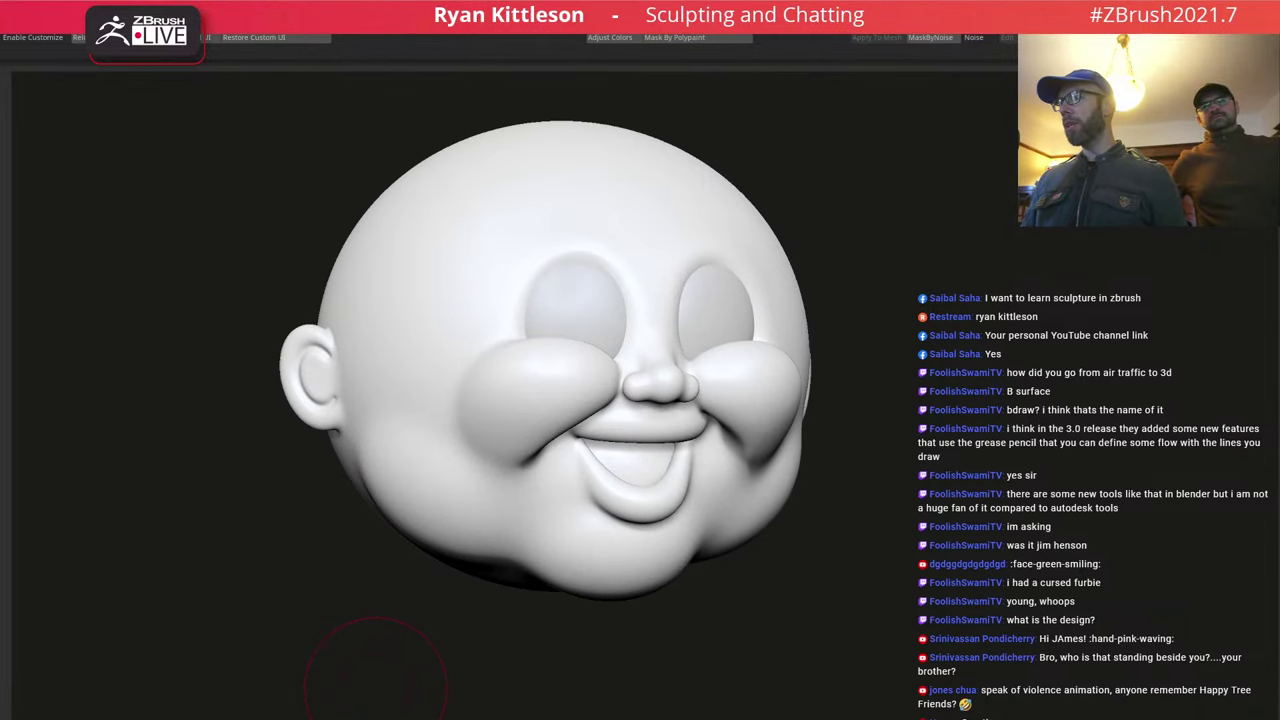
mouse_move(417, 434)
right_mouse_down()
mouse_move(381, 417)
mouse_move(436, 430)
mouse_move(414, 430)
mouse_move(491, 423)
mouse_move(505, 451)
right_mouse_up()
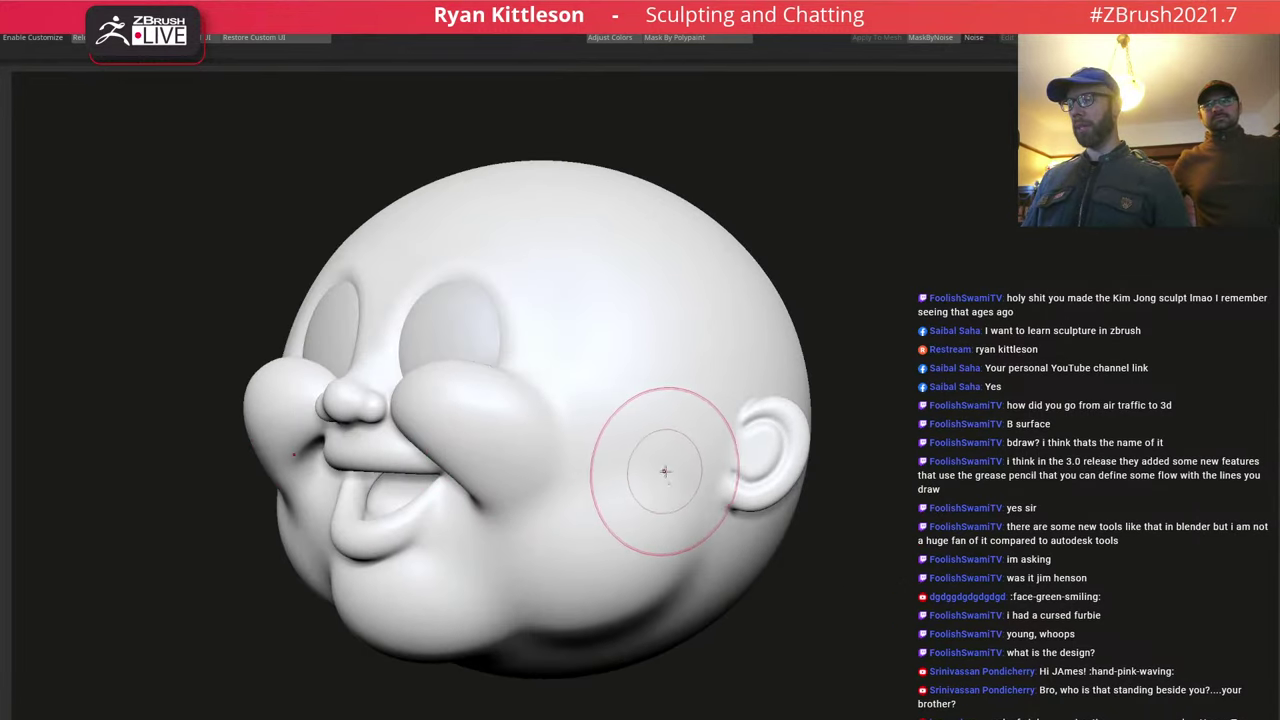
key("ctrl+z")
mouse_move(587, 477)
right_mouse_down()
mouse_move(608, 480)
mouse_move(582, 487)
mouse_move(657, 457)
mouse_move(638, 430)
mouse_move(677, 393)
mouse_move(624, 406)
right_mouse_up()
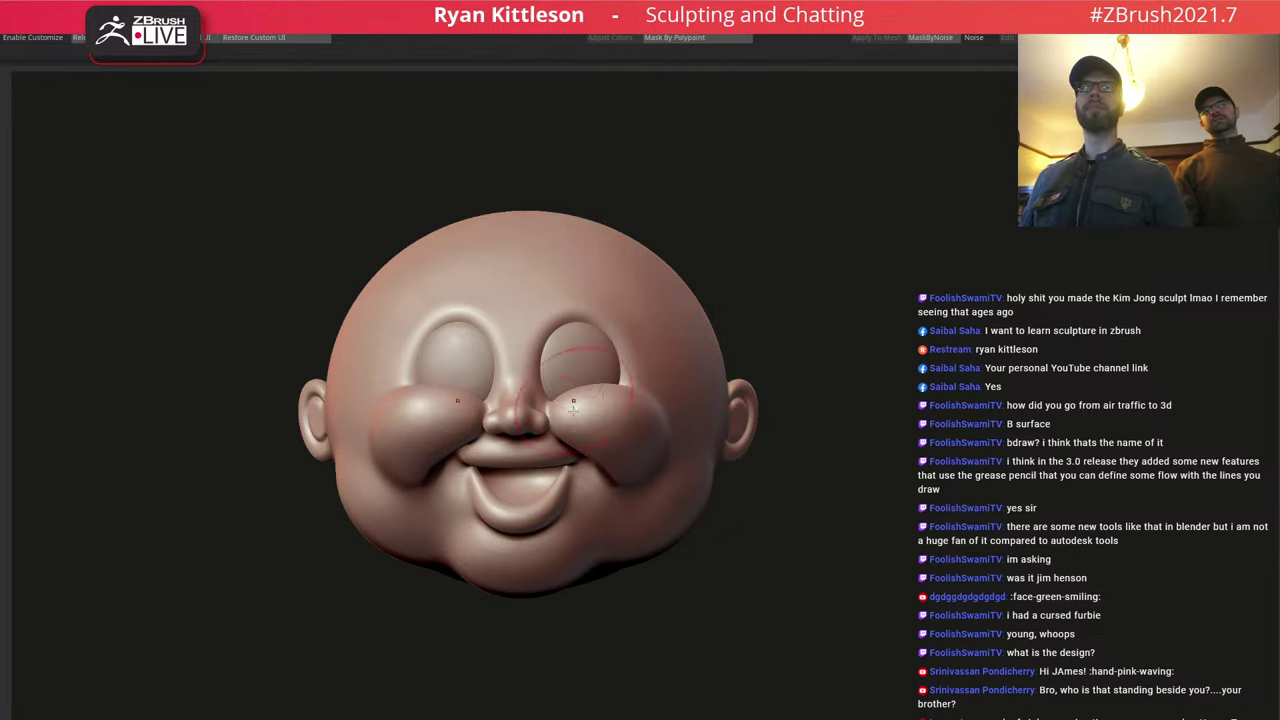
Reduce the brush size and carve two symmetrical nostrils into the underside of the nose.
mouse_move(511, 405)
right_mouse_down()
mouse_move(553, 443)
mouse_move(618, 420)
mouse_move(540, 374)
right_mouse_up()
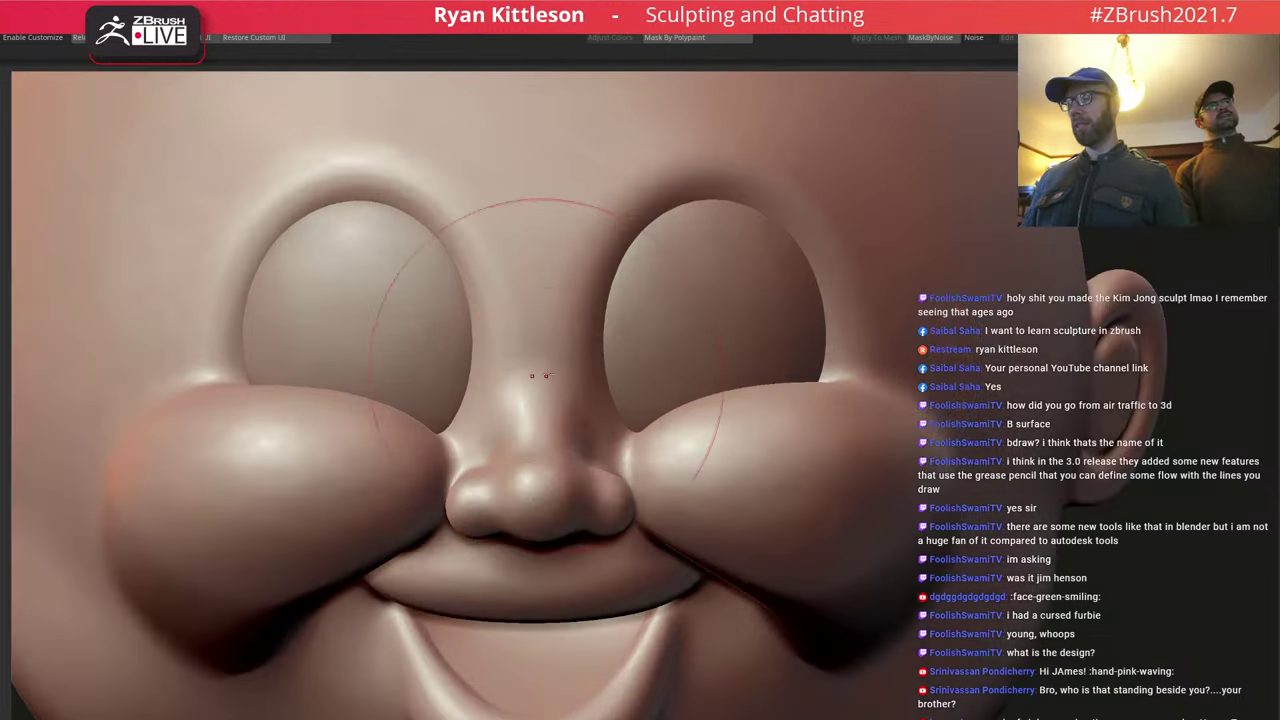
key("space")
left_click_drag(551, 373, 522, 370)
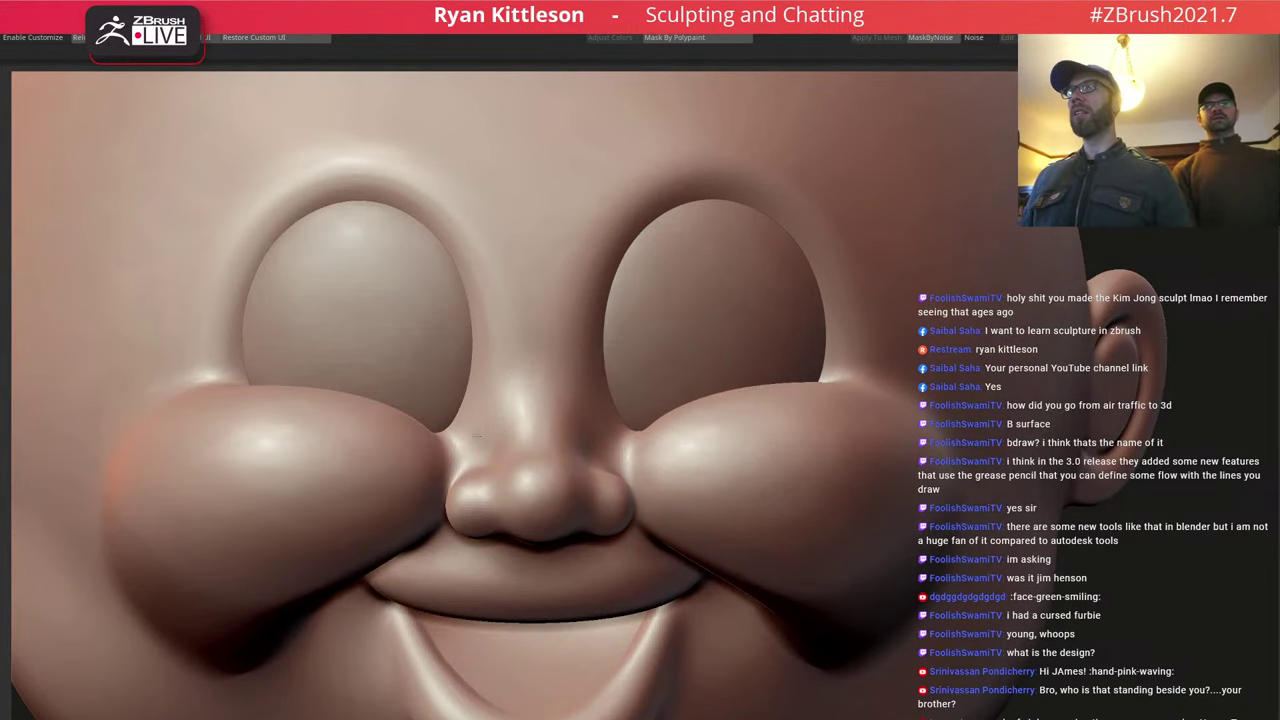
mouse_move(600, 398)
right_mouse_down("ctrl")
mouse_move(602, 550)
mouse_move(603, 418)
right_mouse_up("ctrl")
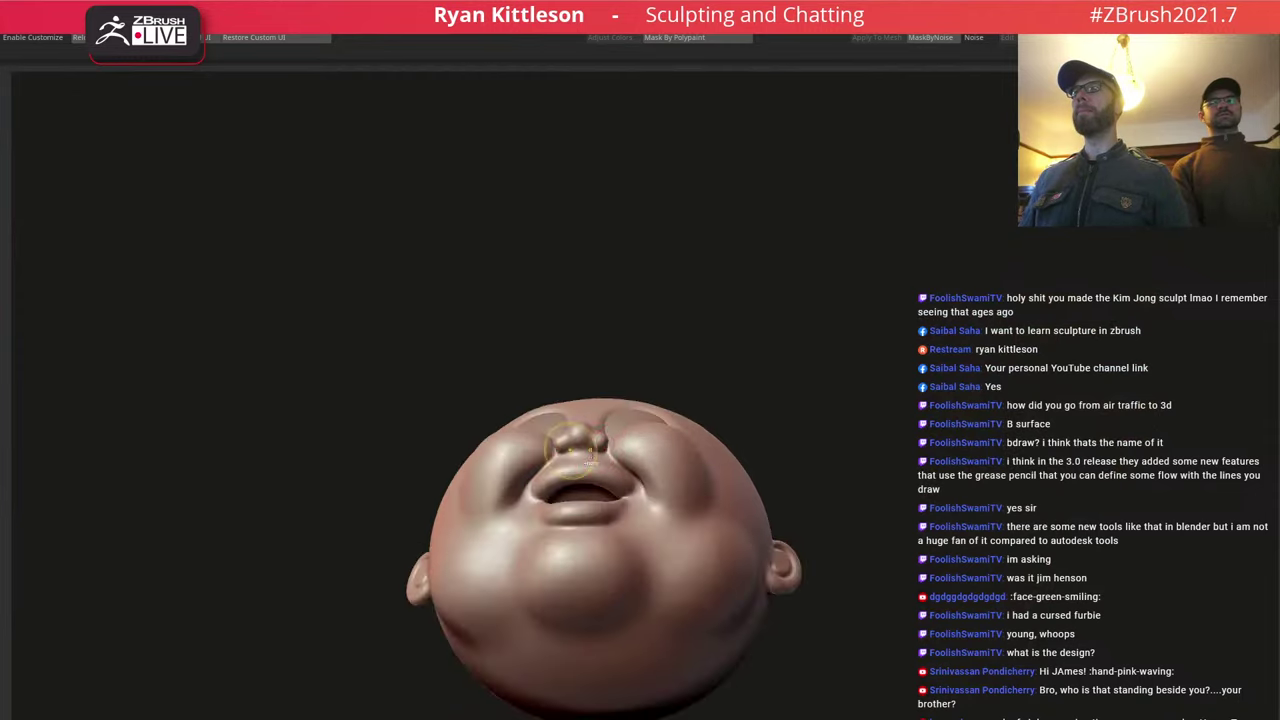
right_click_drag(571, 468, 629, 466, "ctrl")
key("space")
left_click_drag(629, 466, 612, 463)
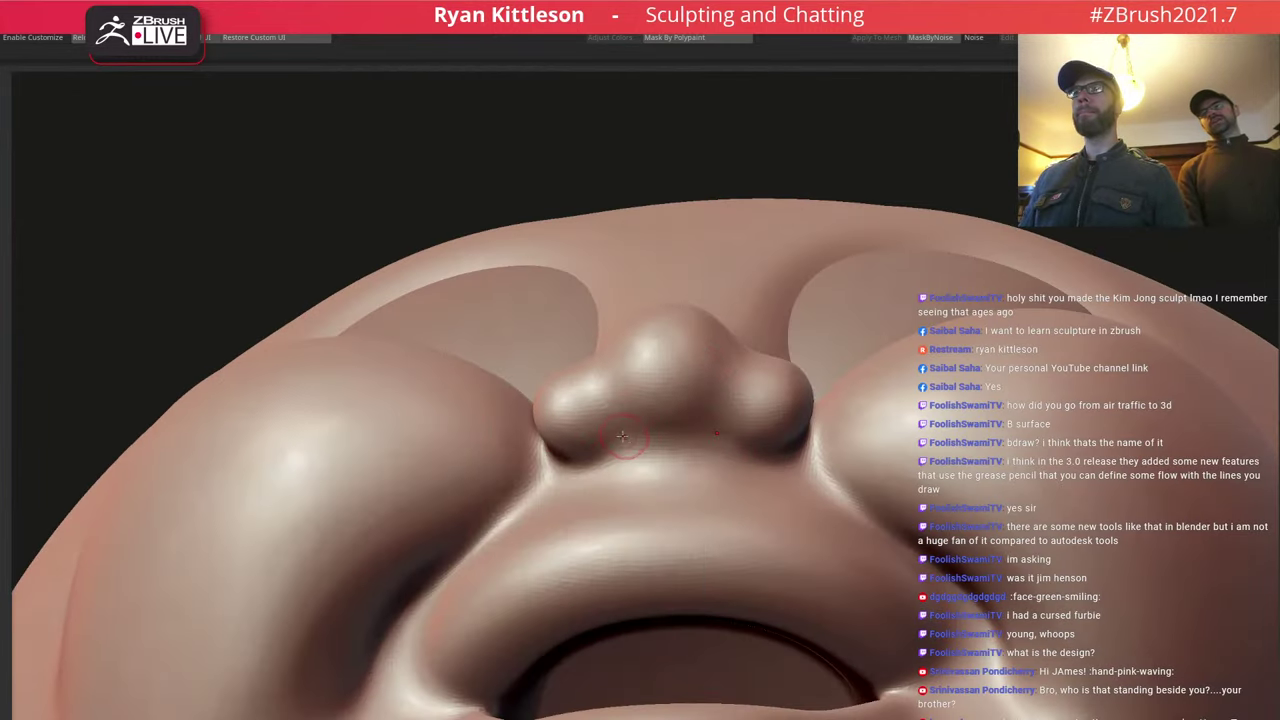
right_click_drag(630, 480, 605, 471)
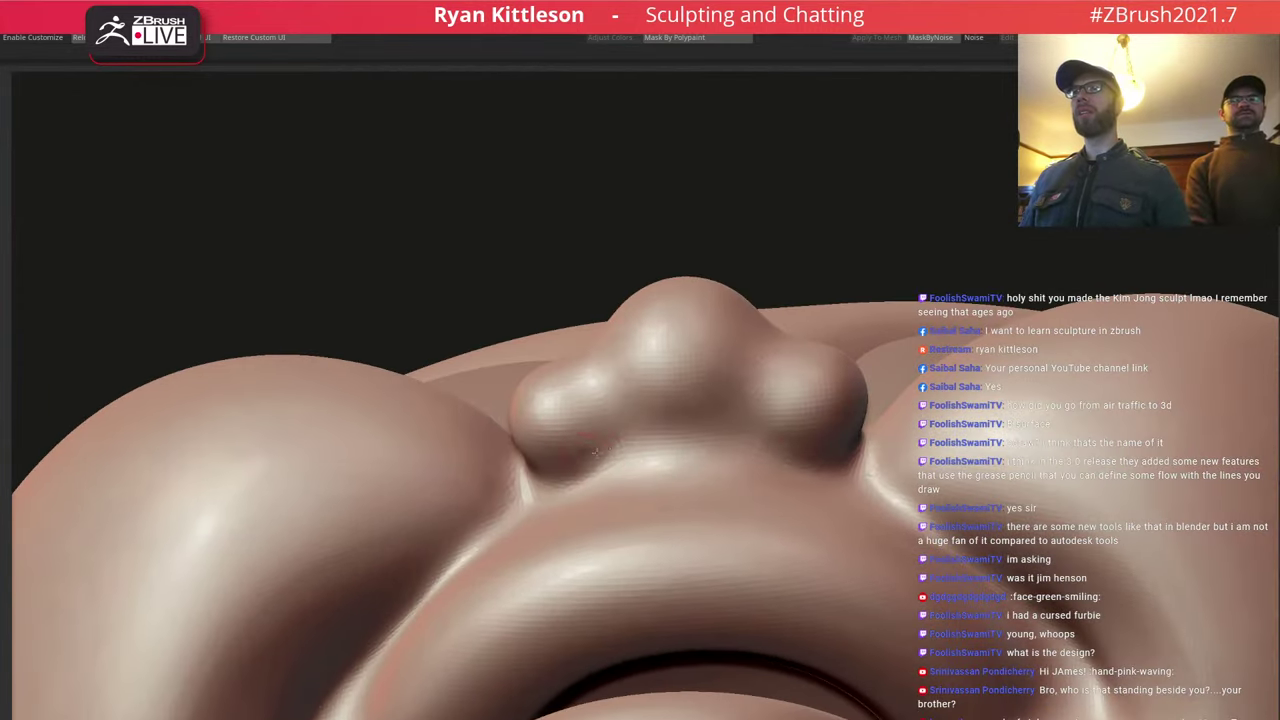
mouse_move(606, 448)
left_mouse_down()
mouse_move(604, 424)
mouse_move(626, 416)
mouse_move(622, 427)
mouse_move(616, 405)
mouse_move(596, 431)
mouse_move(620, 428)
left_mouse_up()
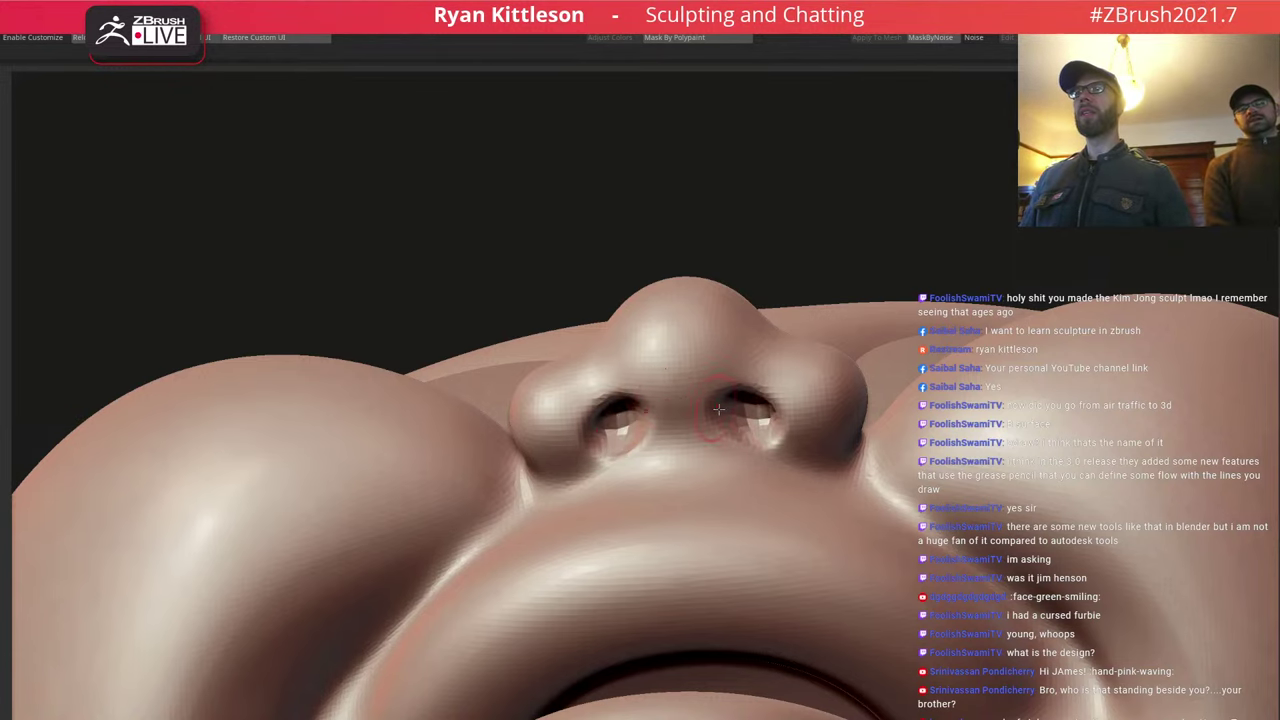
mouse_move(620, 428)
right_mouse_down("ctrl")
mouse_move(690, 350)
mouse_move(709, 502)
right_mouse_up("ctrl")
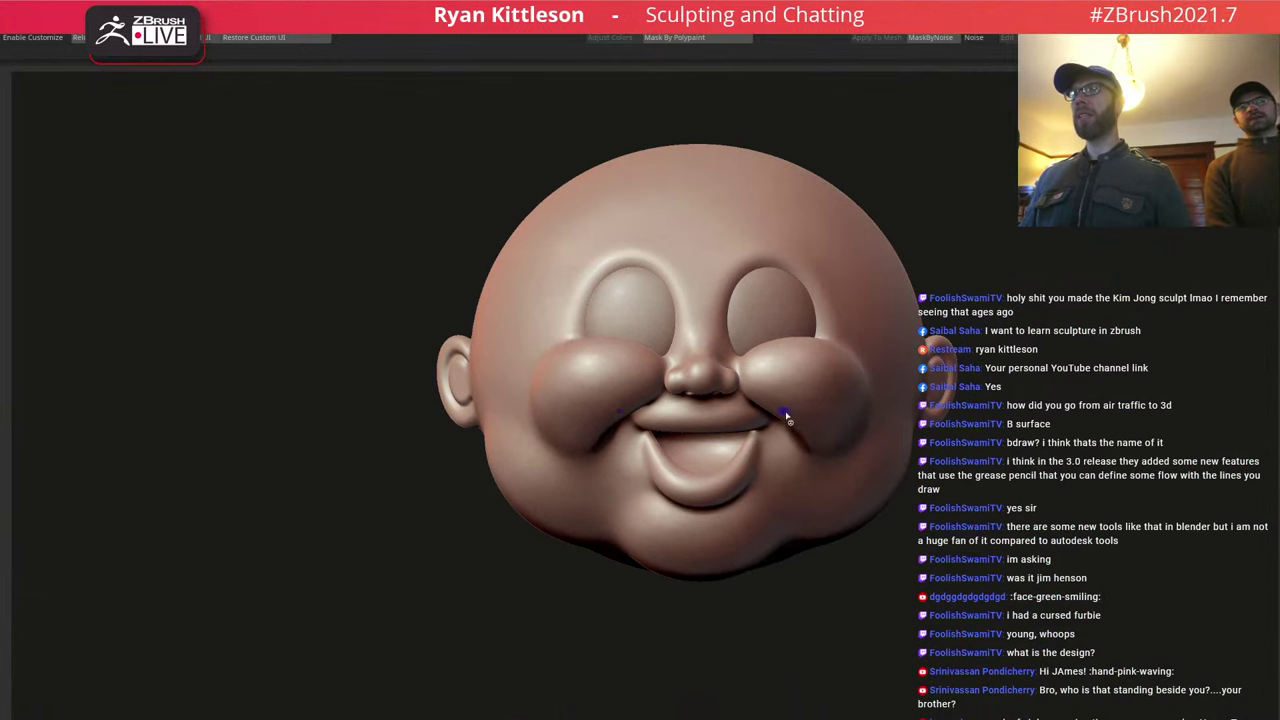
Compare the head with and without a white fill, ending on the unfilled skin-toned surface.
right_click_drag(798, 425, 671, 385, "ctrl")
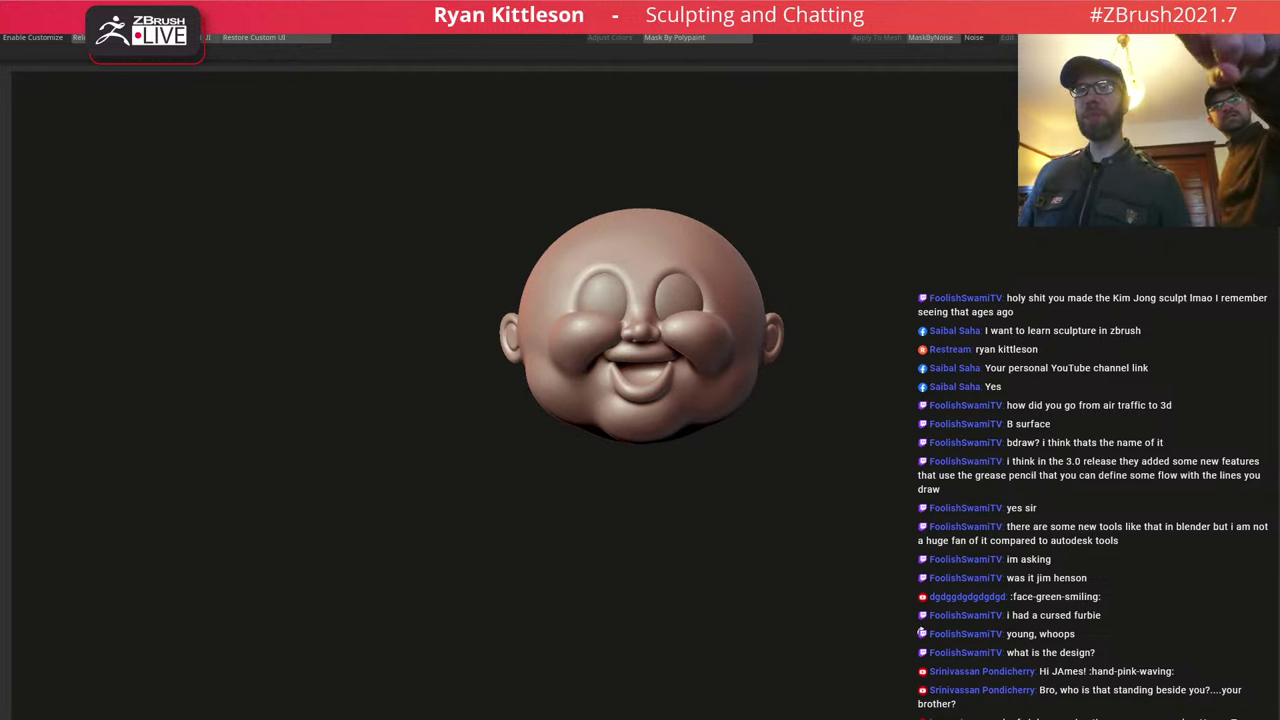
right_click_drag(782, 426, 778, 399)
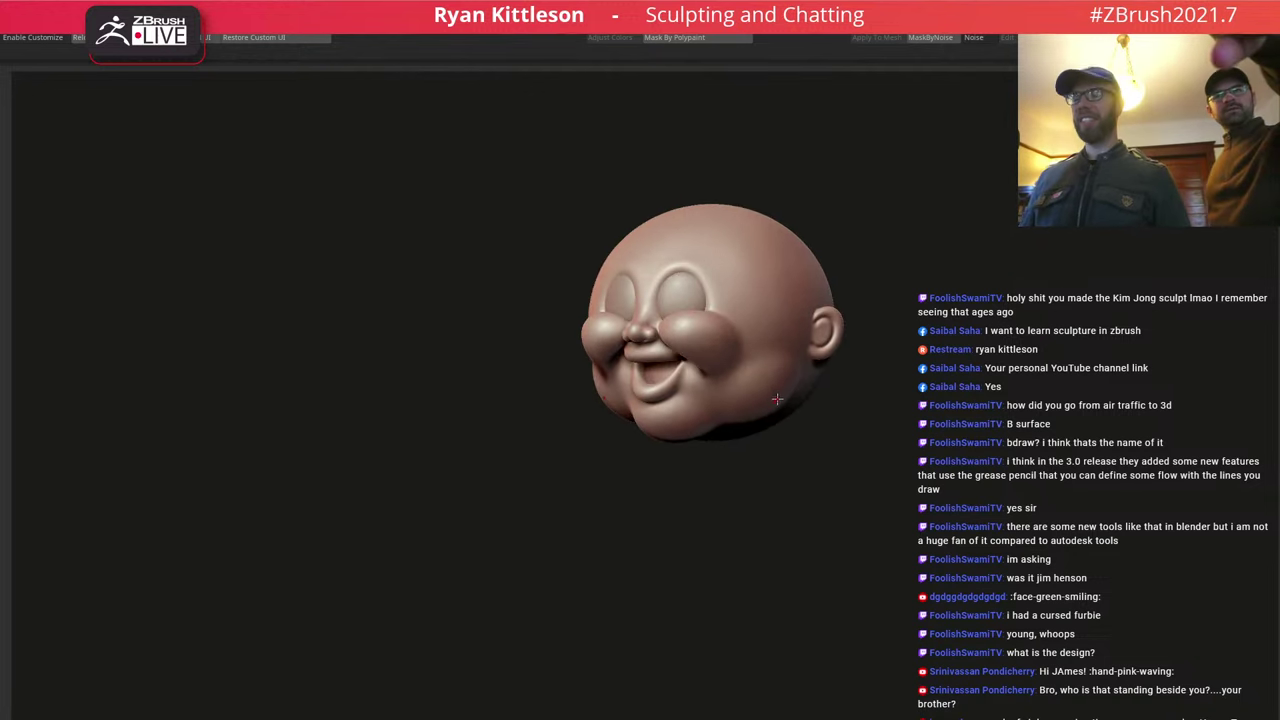
key("ctrl+f")
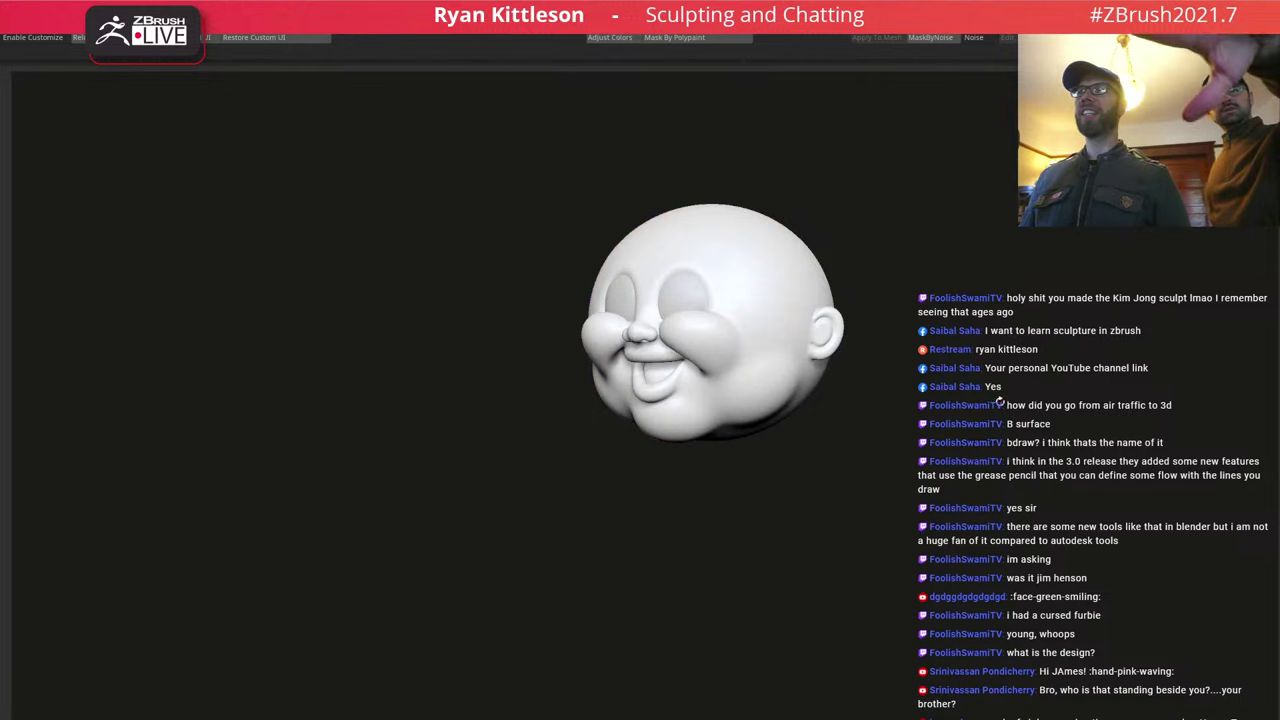
key("ctrl+z")
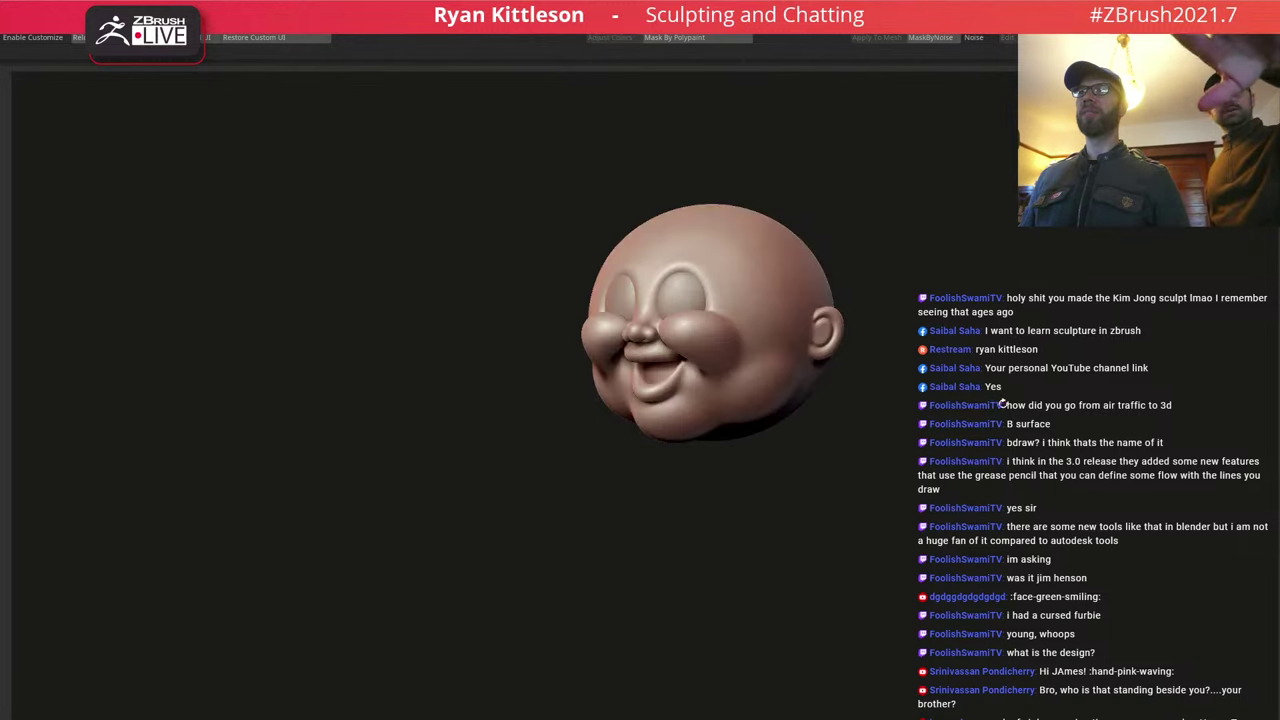
key("ctrl+shift+z")
key("ctrl+z")
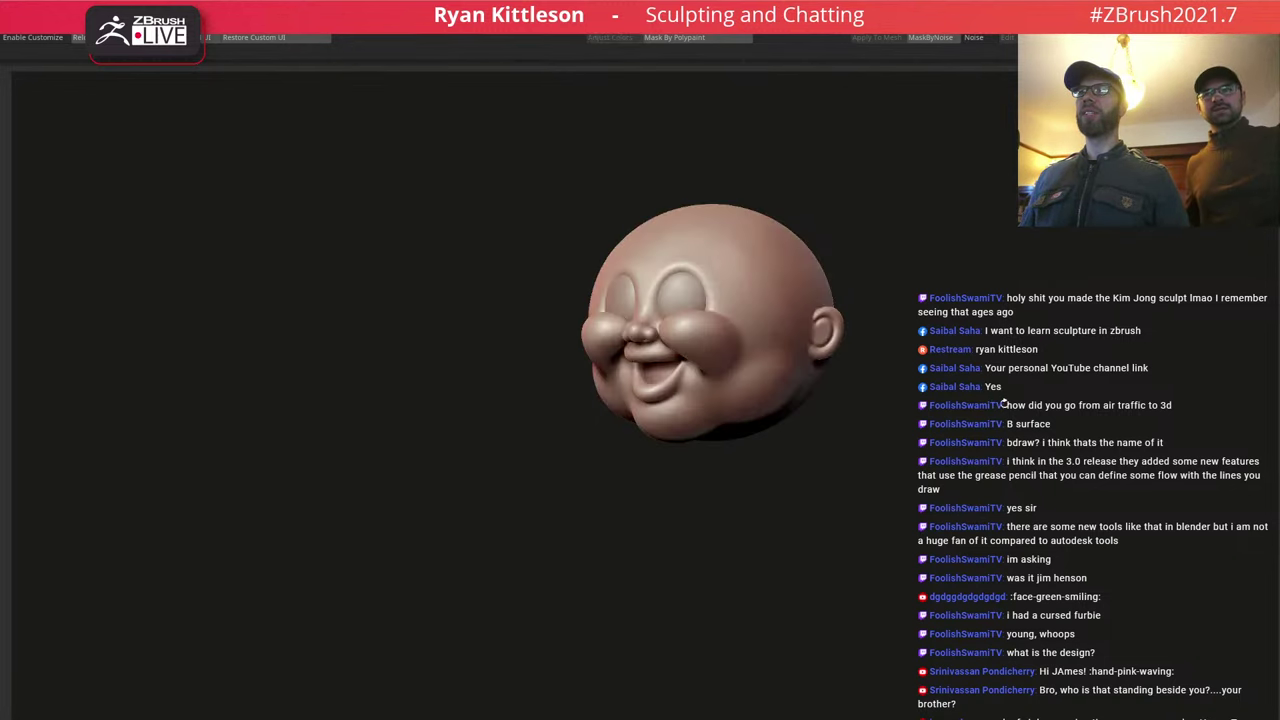
right_click_drag(718, 322, 737, 366)
key("ctrl+shift+z")
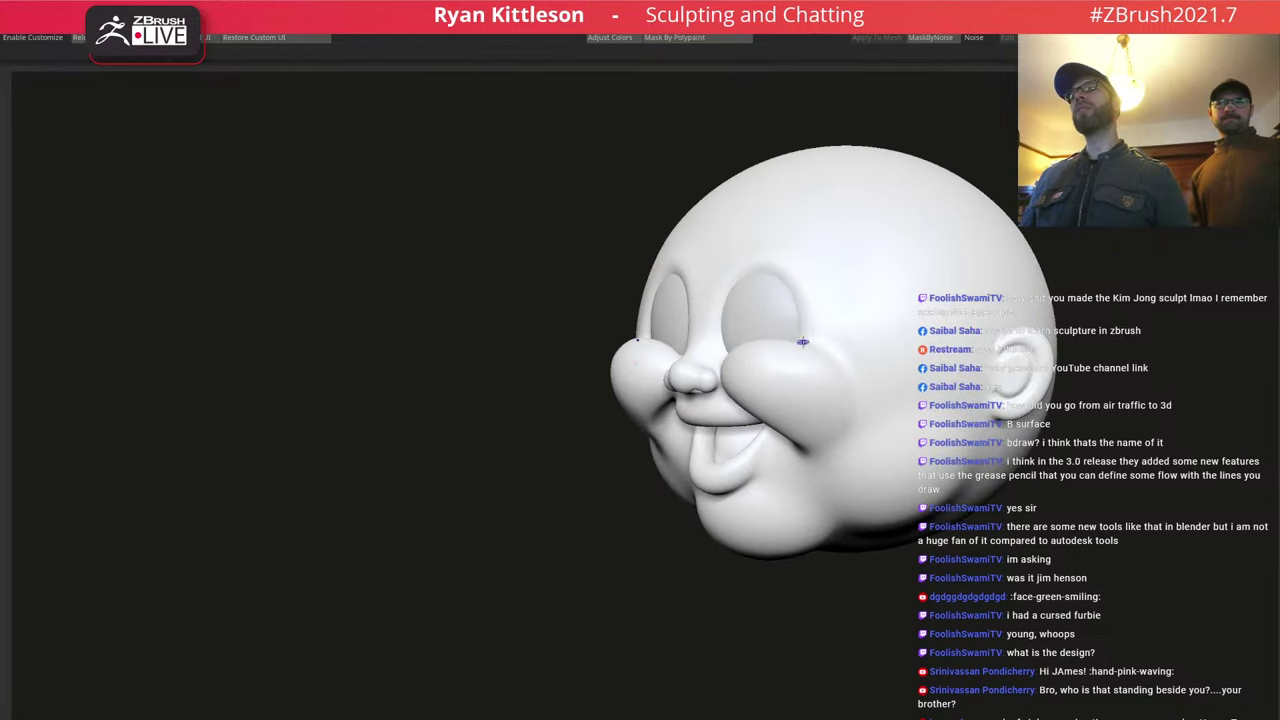
key("ctrl+z")
key("ctrl+shift+z")
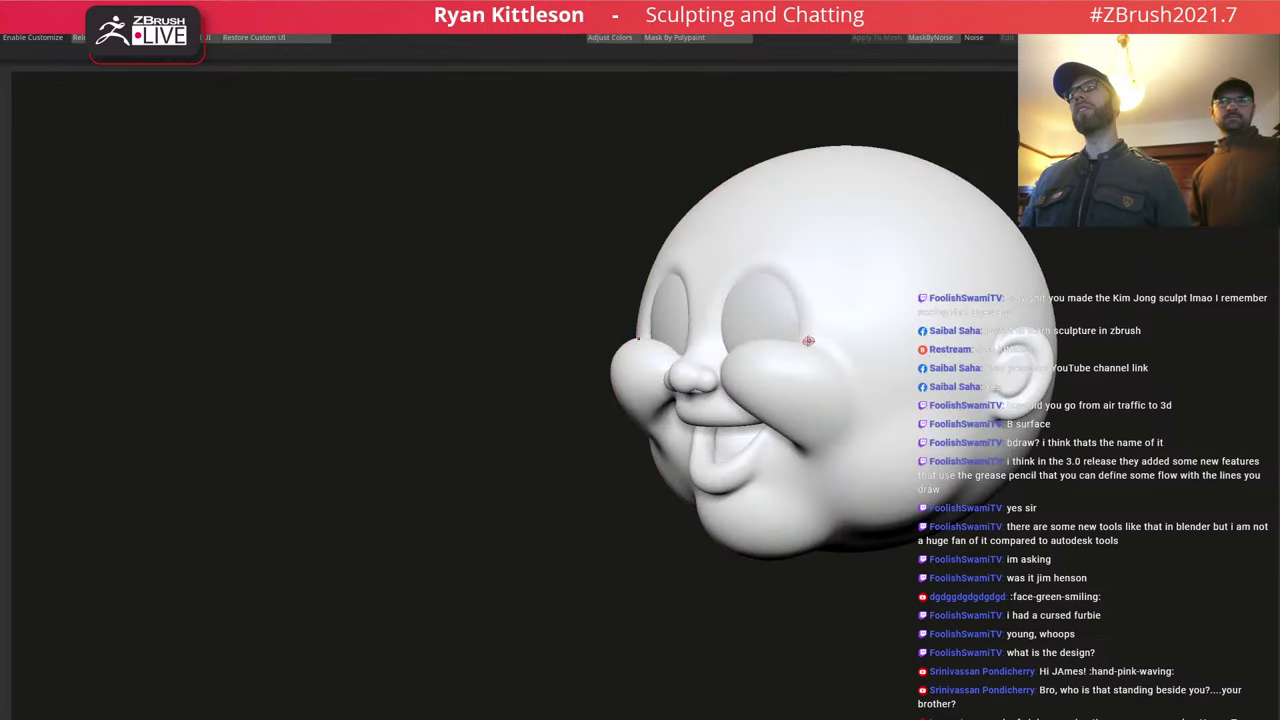
key("ctrl+z")
right_click_drag(748, 371, 809, 363)
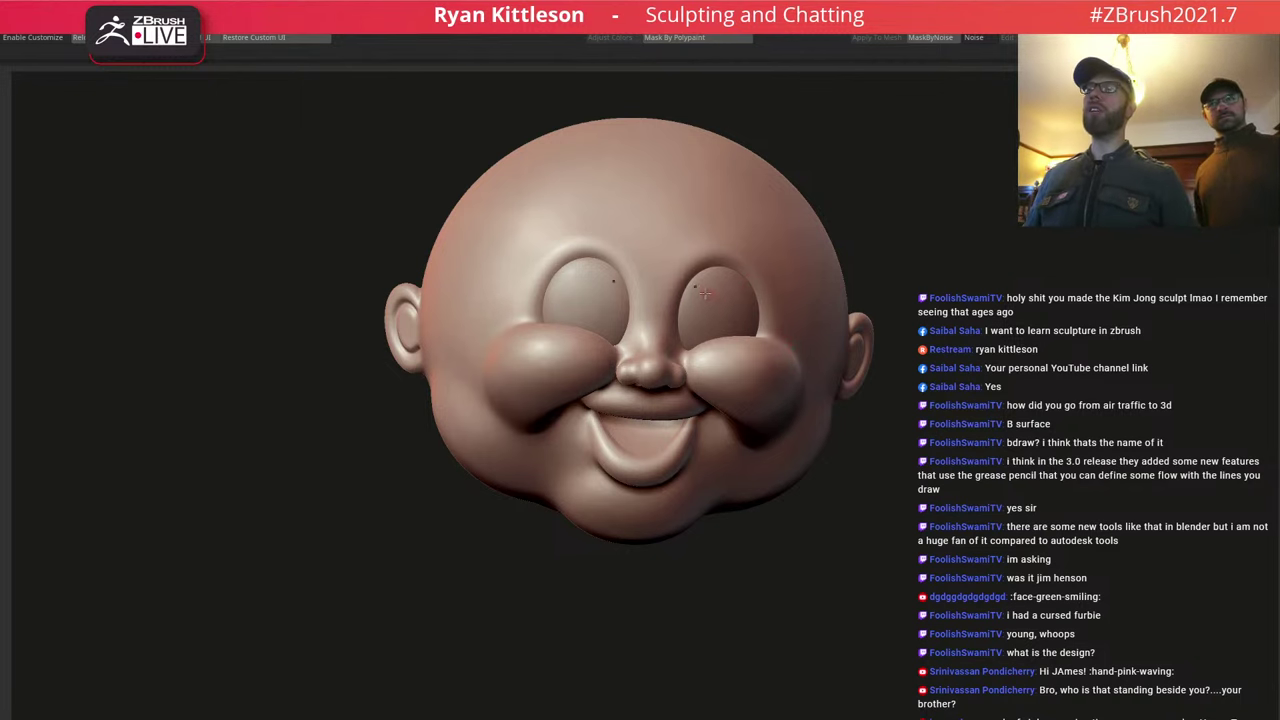
Fill the head with white again and examine the facial forms from front and three-quarter views.
right_click_drag(706, 295, 720, 308, "ctrl")
right_click_drag(718, 414, 669, 395)
right_click_drag(767, 376, 704, 352)
mouse_move(769, 322)
right_mouse_down()
mouse_move(749, 362)
mouse_move(769, 426)
mouse_move(812, 330)
mouse_move(750, 350)
mouse_move(722, 378)
mouse_move(692, 370)
mouse_move(633, 420)
right_mouse_up()
key("ctrl+f")
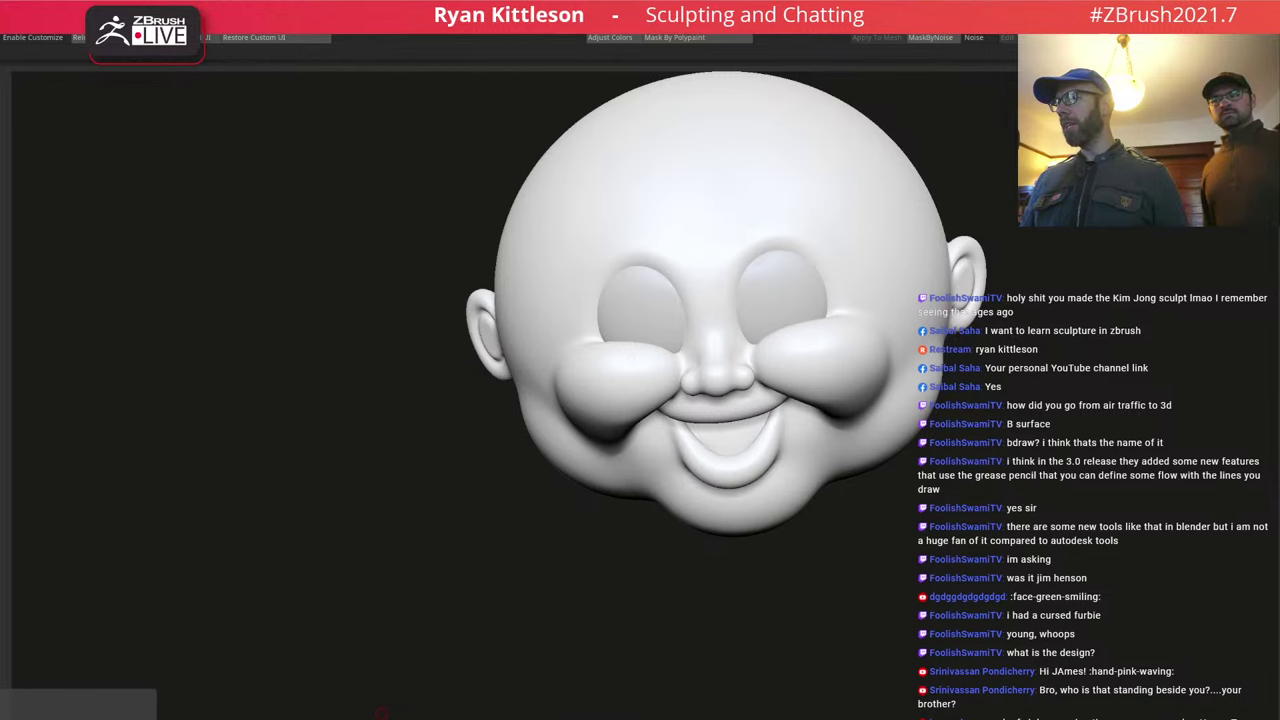
left_click_drag(648, 512, 609, 422)
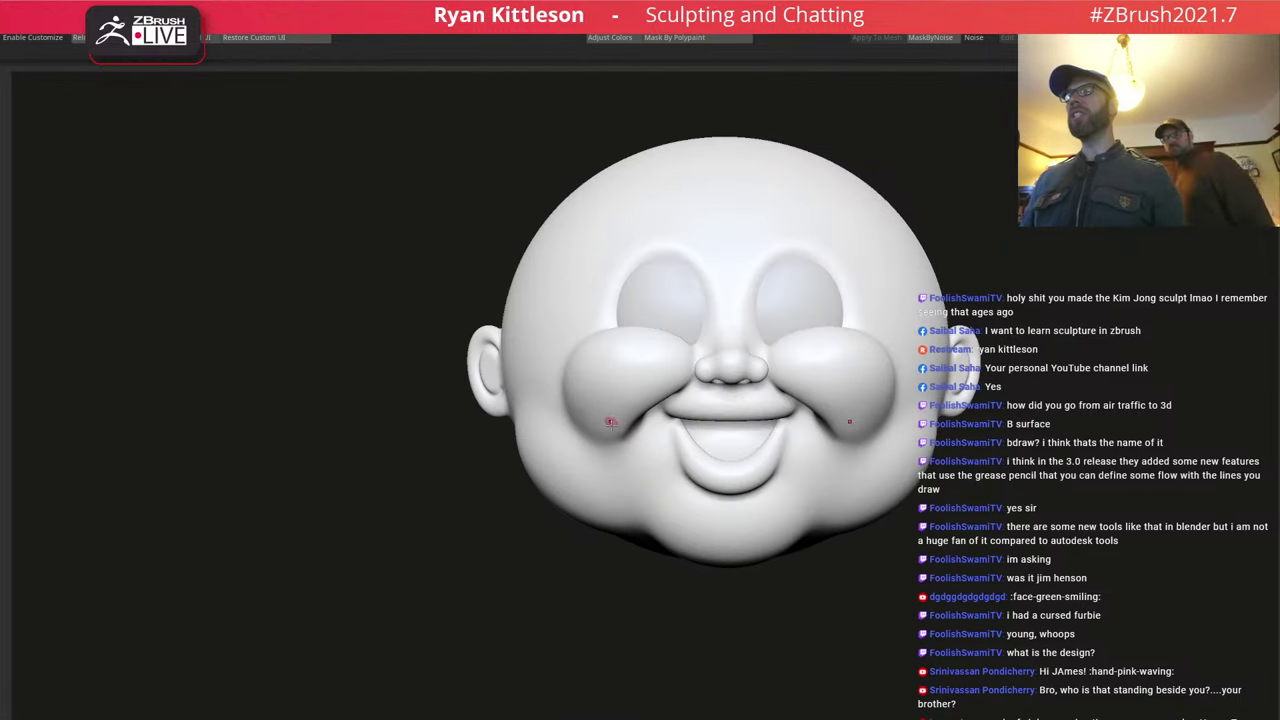
left_click_drag(477, 431, 442, 477)
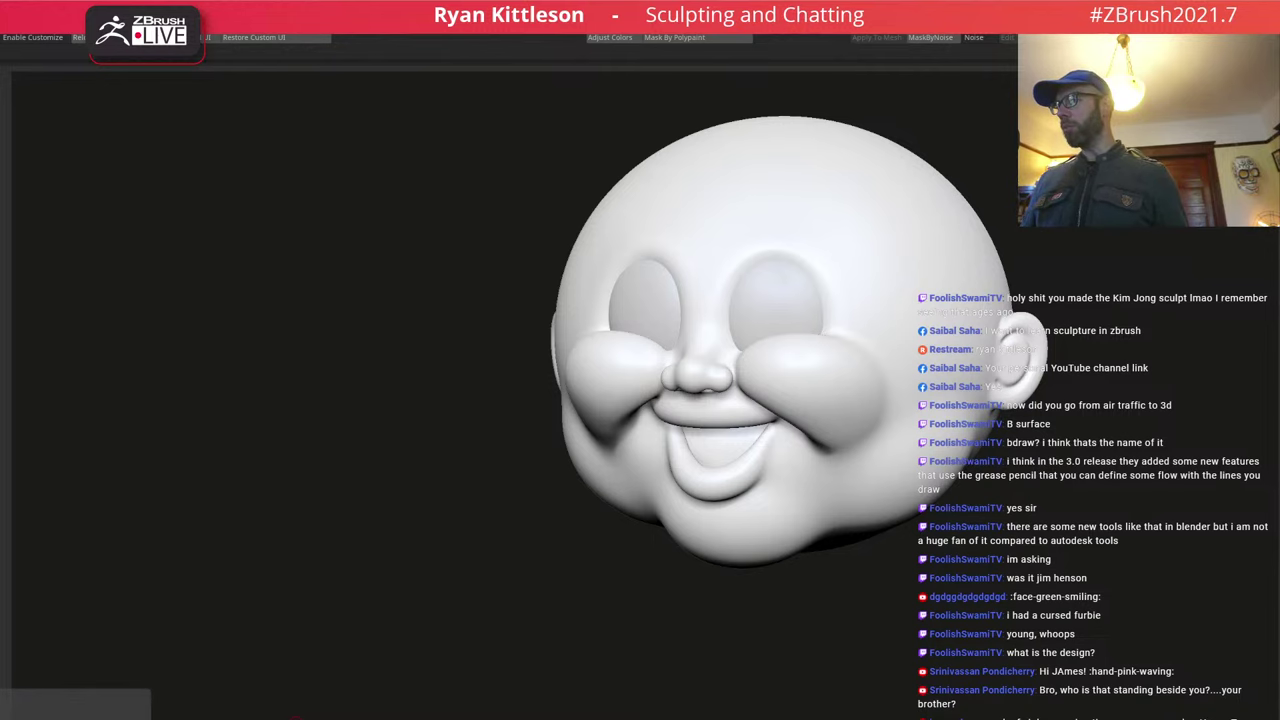
mouse_move(826, 360)
right_mouse_down()
mouse_move(672, 354)
mouse_move(721, 370)
mouse_move(670, 375)
mouse_move(769, 384)
mouse_move(704, 363)
right_mouse_up()
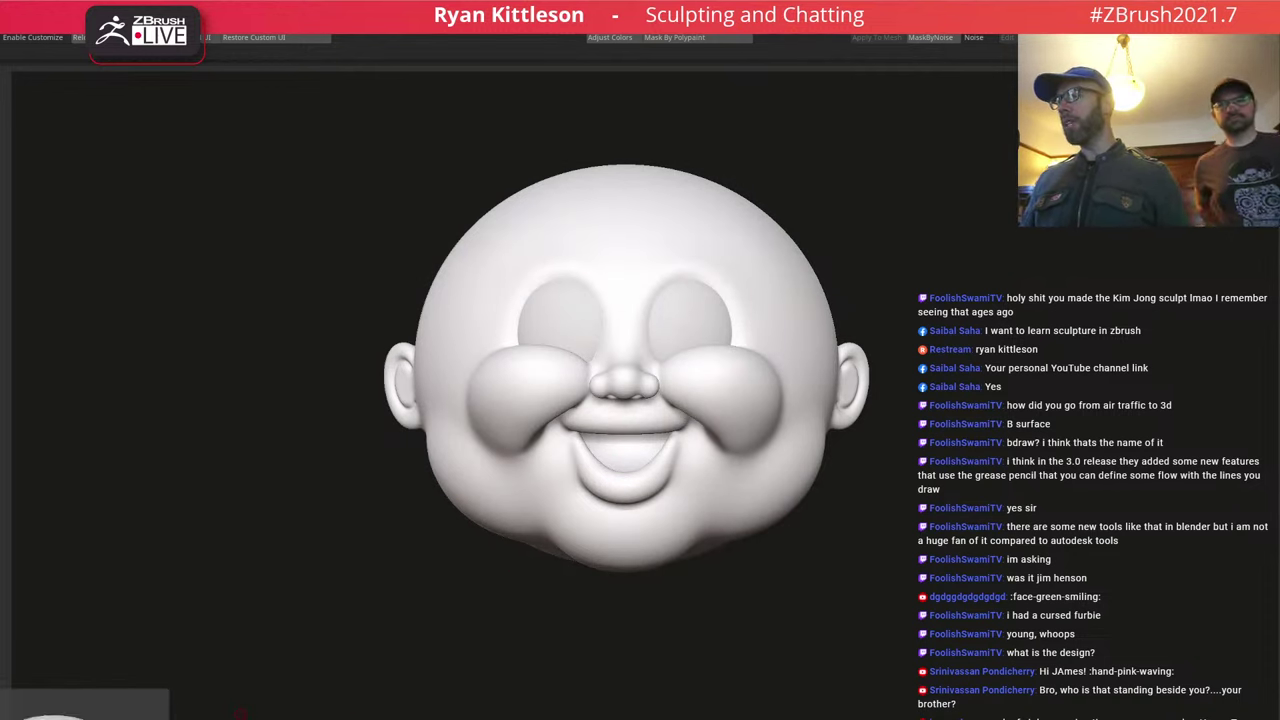
Try a glossier material on the white head and undo the white fill.
mouse_move(711, 288)
right_mouse_down()
mouse_move(647, 297)
mouse_move(708, 287)
mouse_move(774, 314)
mouse_move(698, 296)
mouse_move(771, 317)
mouse_move(755, 325)
mouse_move(699, 302)
mouse_move(744, 315)
right_mouse_up()
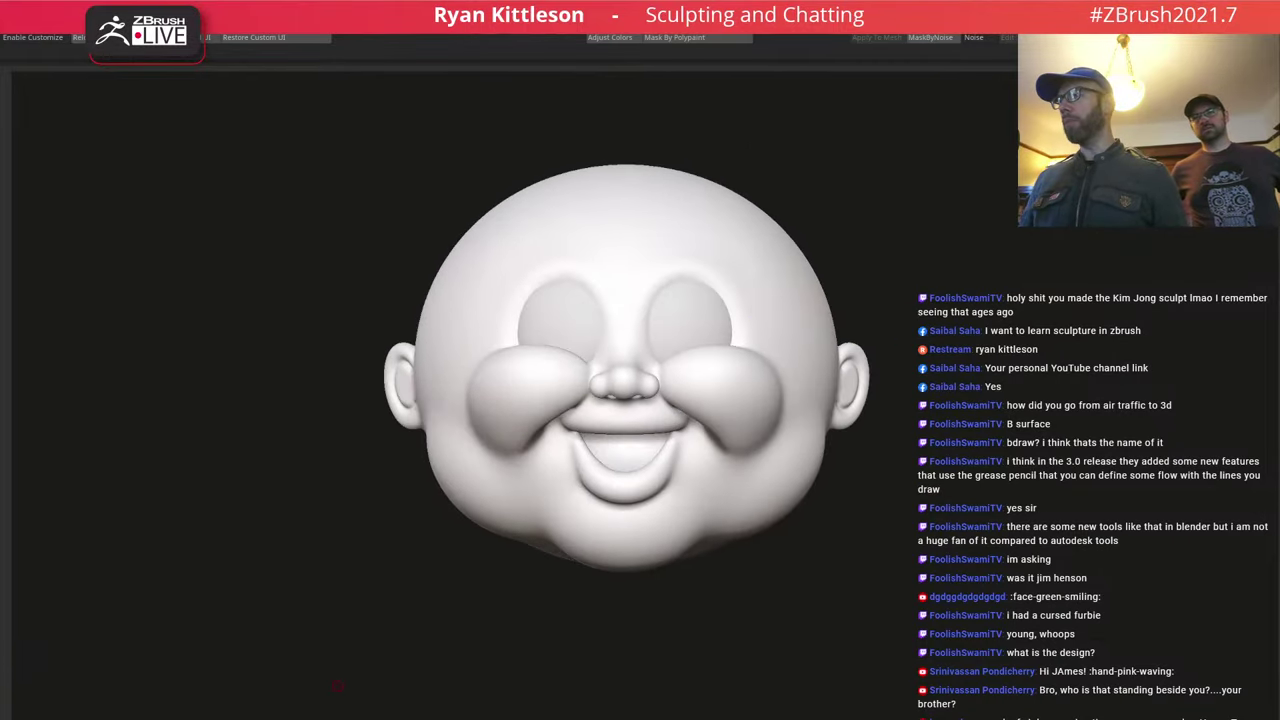
left_click(110, 714)
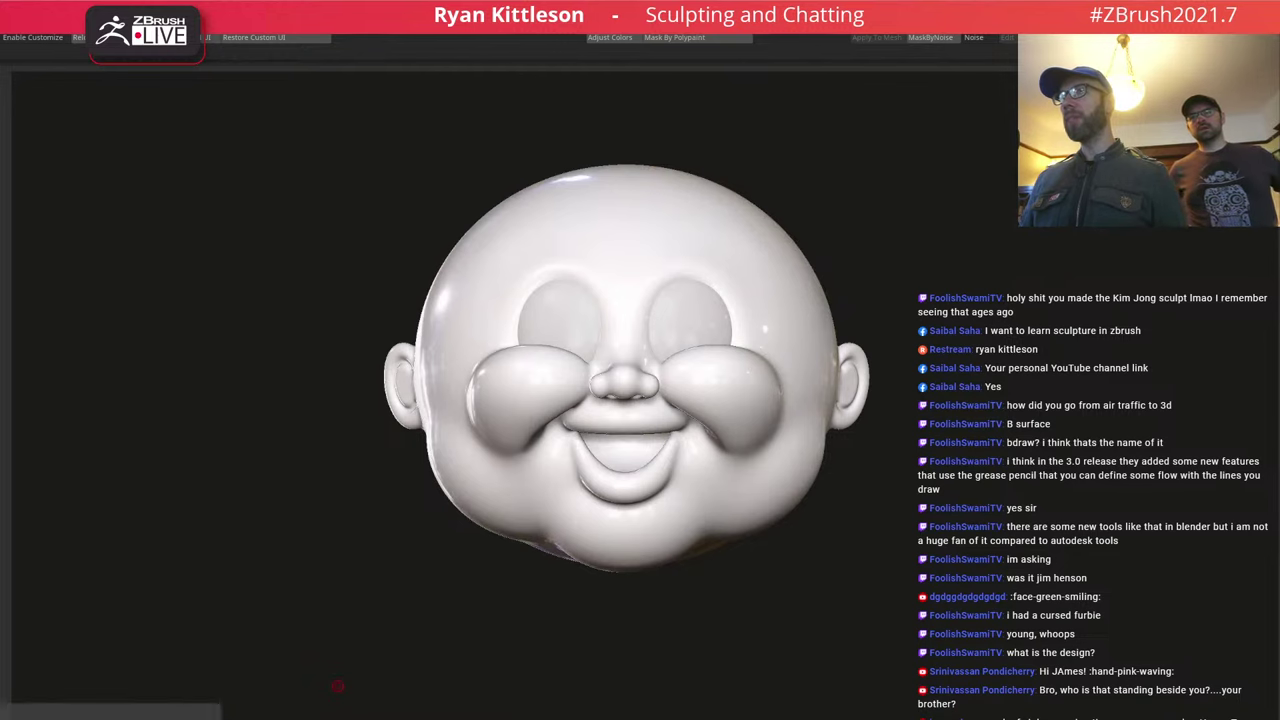
right_click_drag(514, 452, 547, 461)
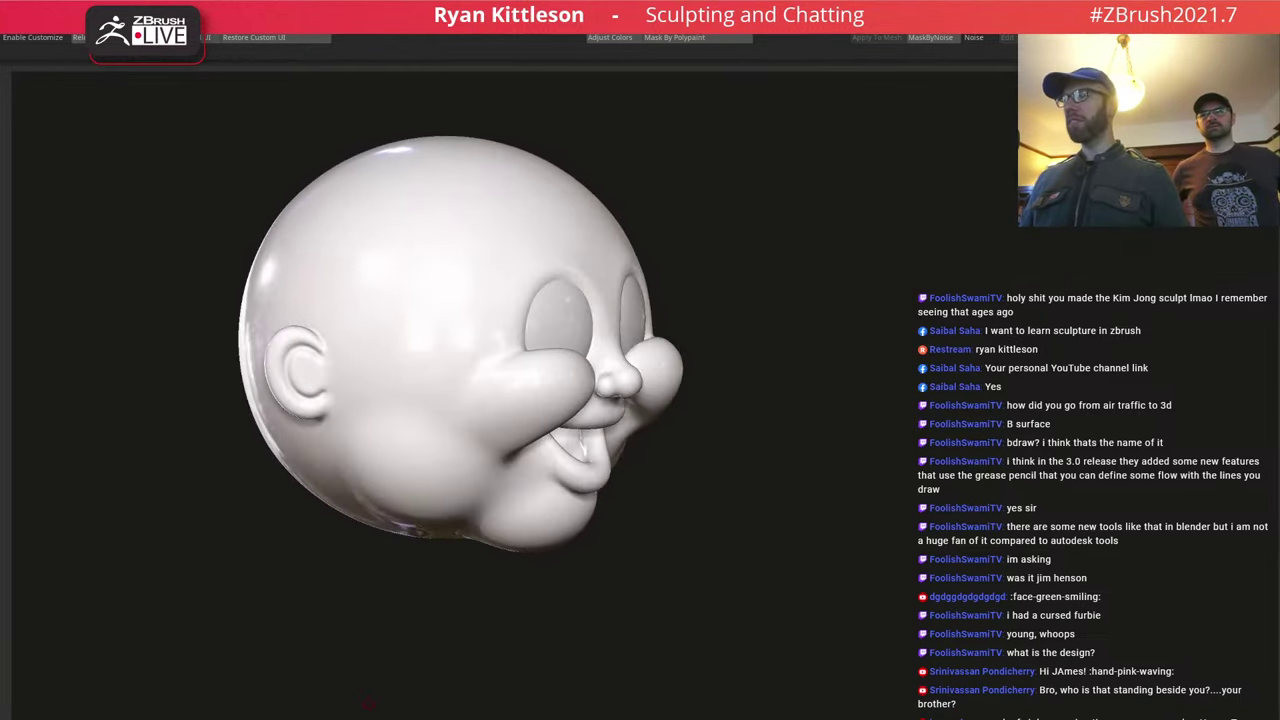
key("ctrl+z")
key("ctrl+z")
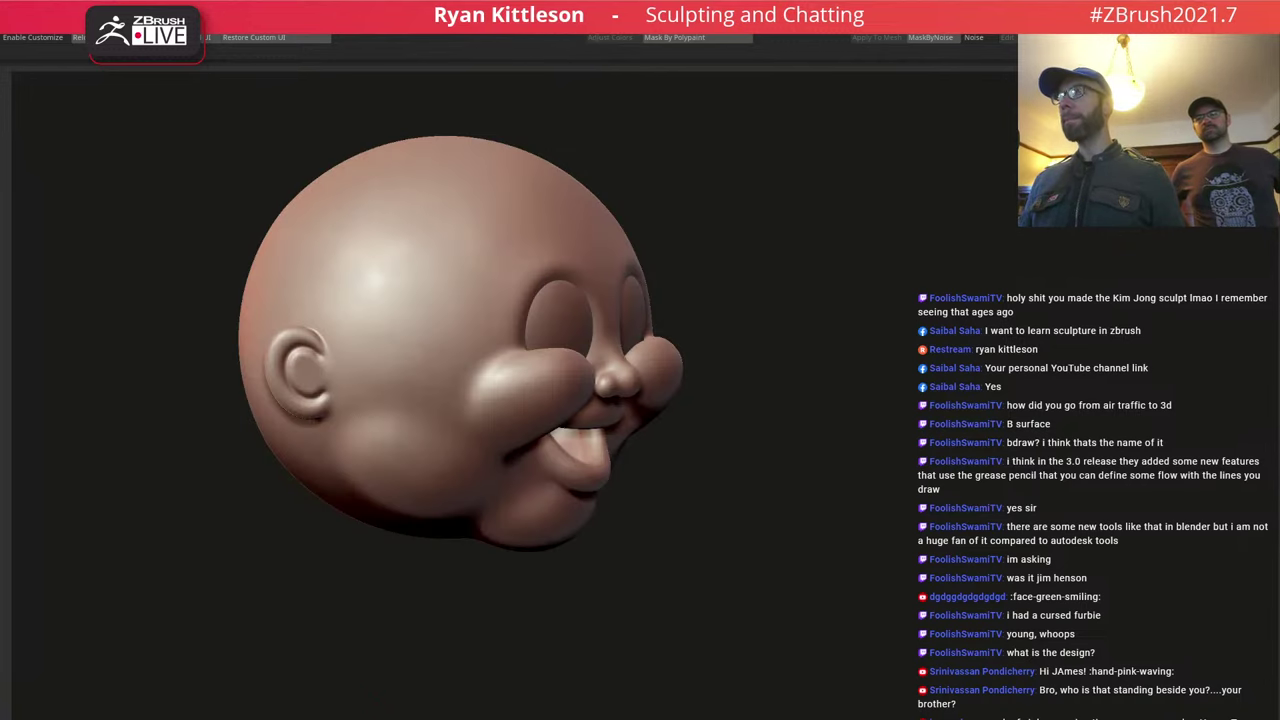
Add a sphere as a new part and move it directly below the head as the start of the body.
right_click_drag(715, 451, 712, 417, "ctrl")
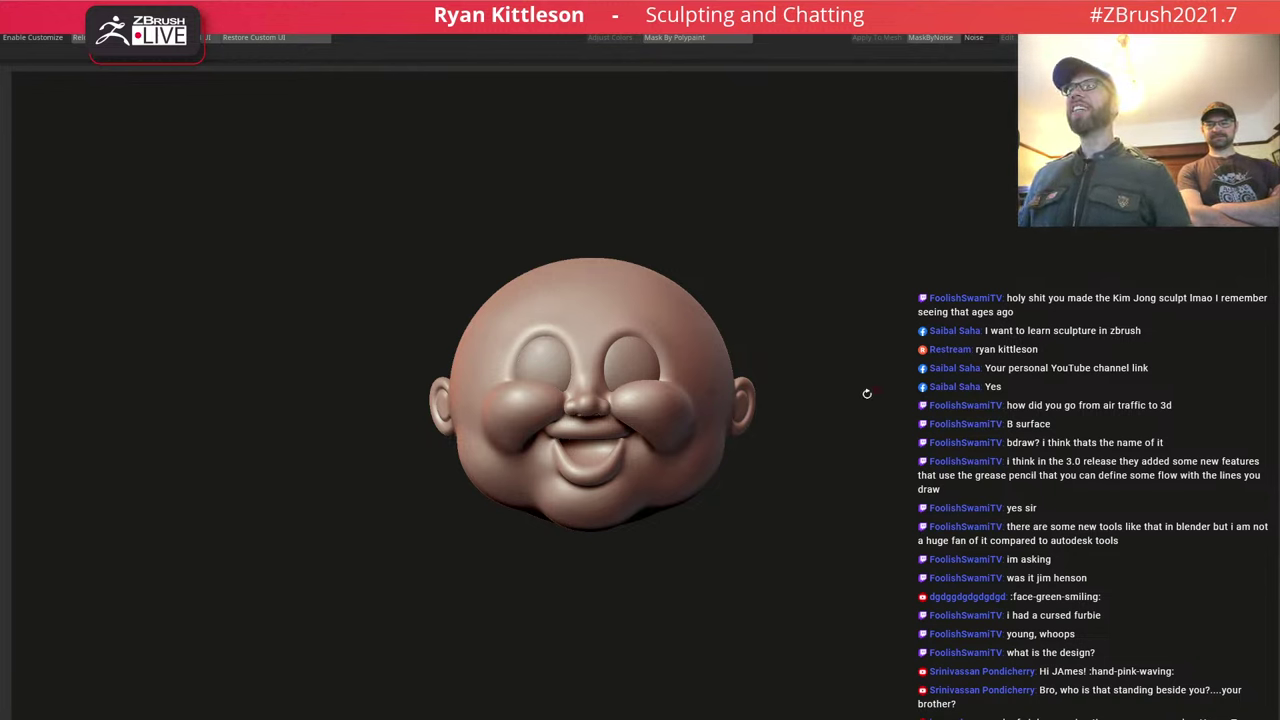
mouse_move(673, 363)
right_mouse_down()
mouse_move(565, 385)
mouse_move(672, 366)
right_mouse_up()
mouse_move(585, 385)
right_mouse_down("ctrl")
mouse_move(630, 402)
mouse_move(631, 391)
mouse_move(631, 404)
mouse_move(622, 386)
right_mouse_up("ctrl")
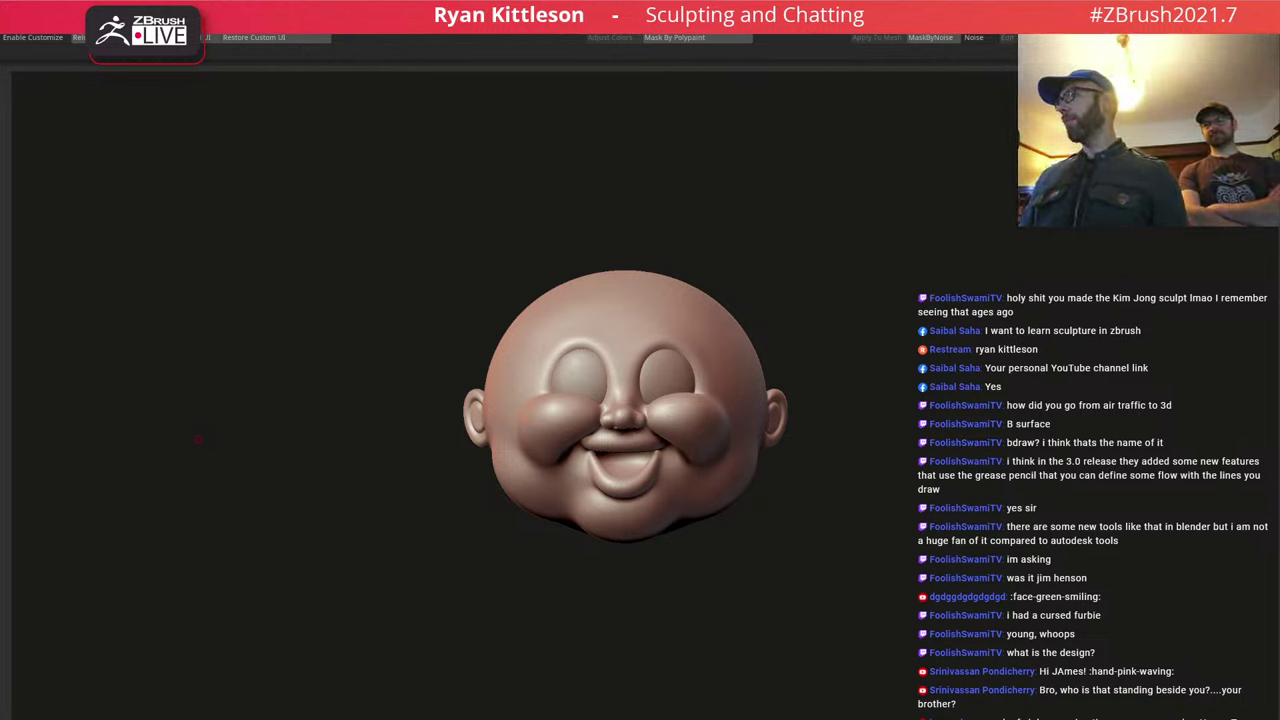
key("Down")
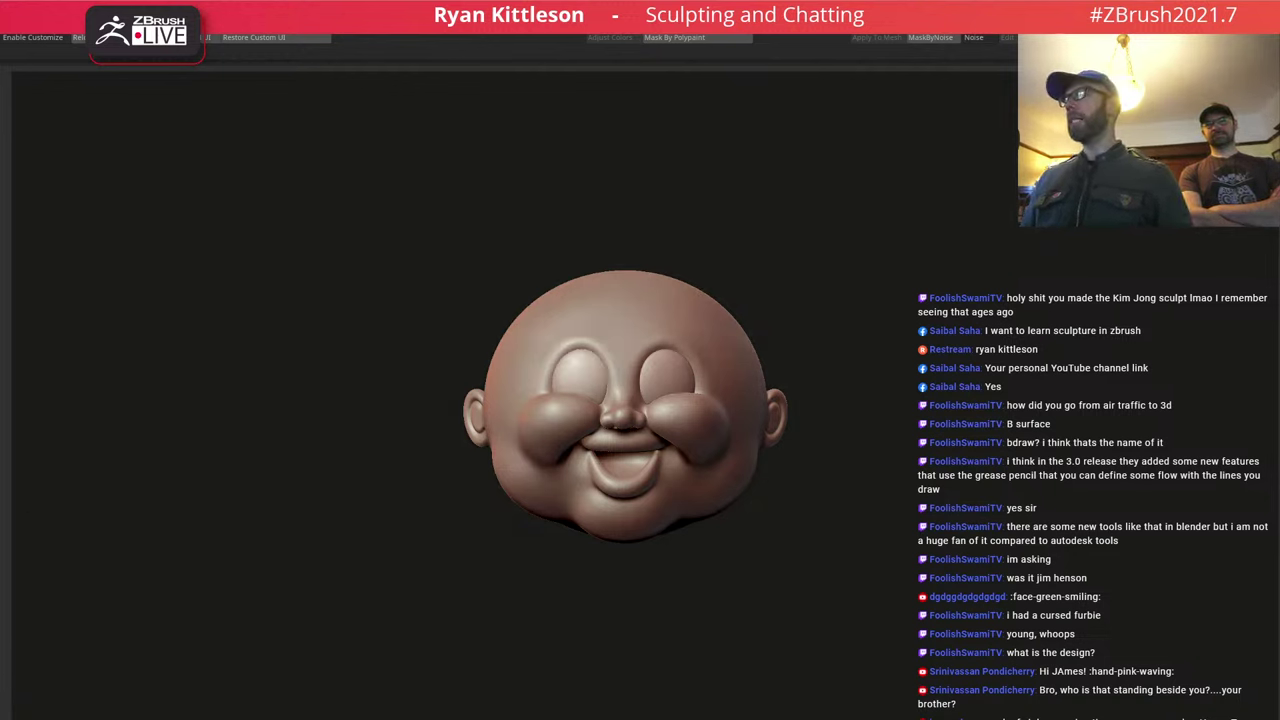
key("w")
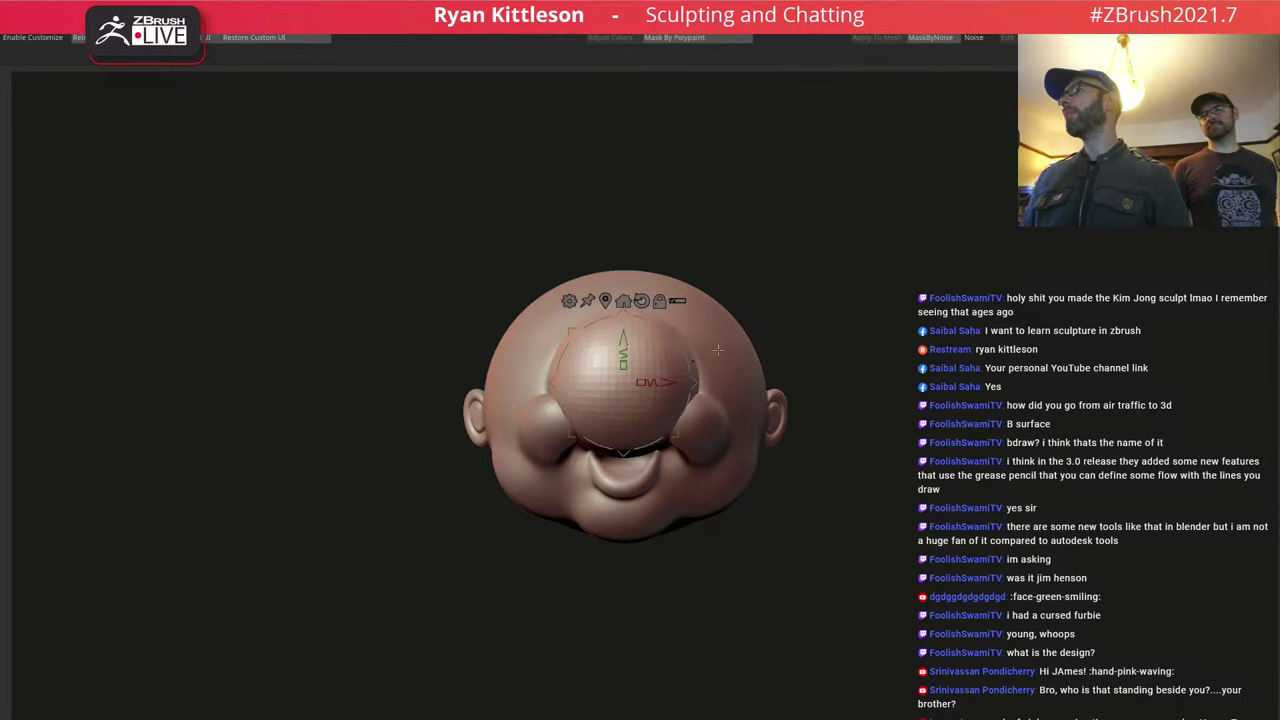
right_click_drag(766, 370, 600, 386)
right_click_drag(600, 386, 600, 320, "ctrl")
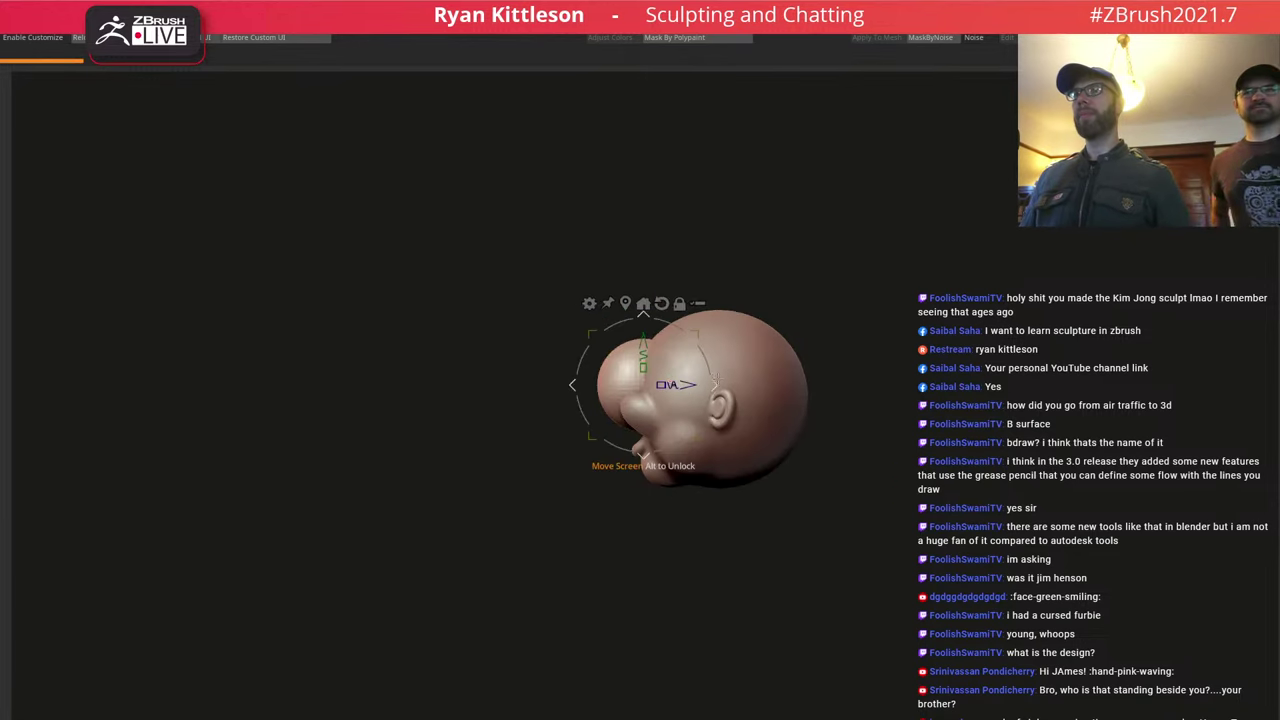
left_click_drag(718, 384, 778, 564)
Stretch the sphere vertically into a tall torso reaching the chin and widen it sideways to about the head's width.
right_click_drag(901, 492, 845, 435, "ctrl")
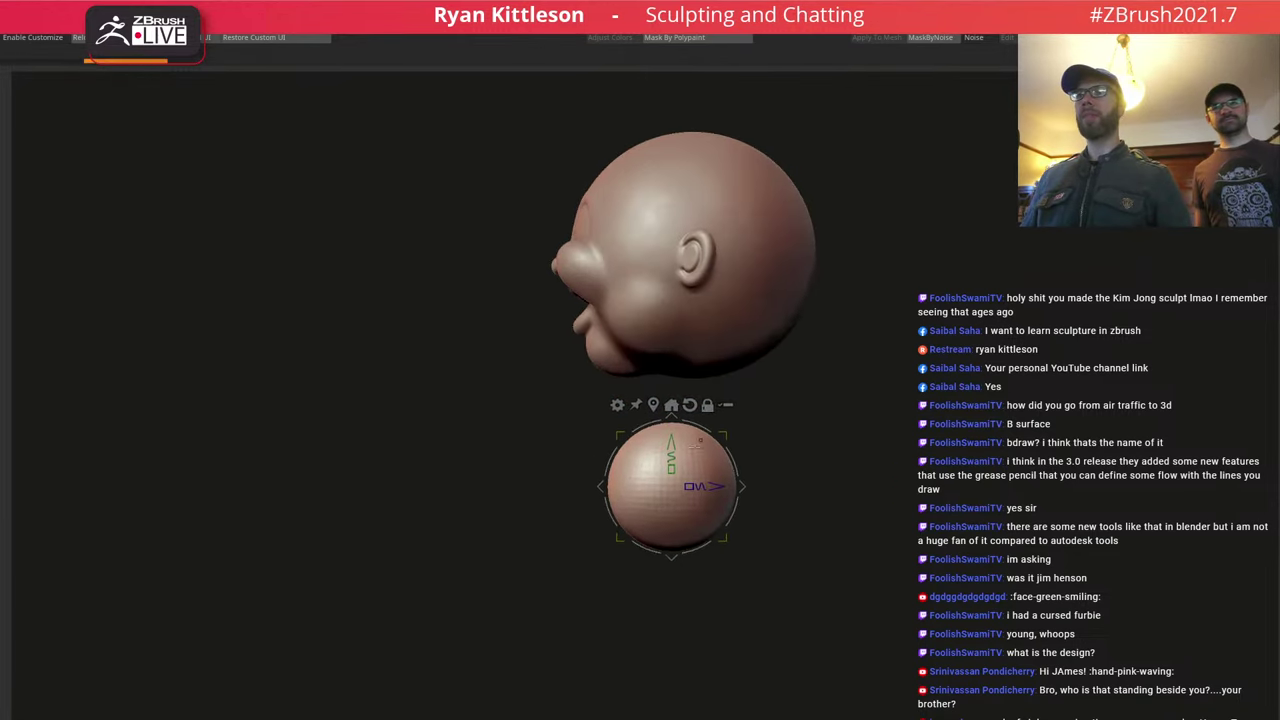
left_click_drag(672, 474, 672, 392)
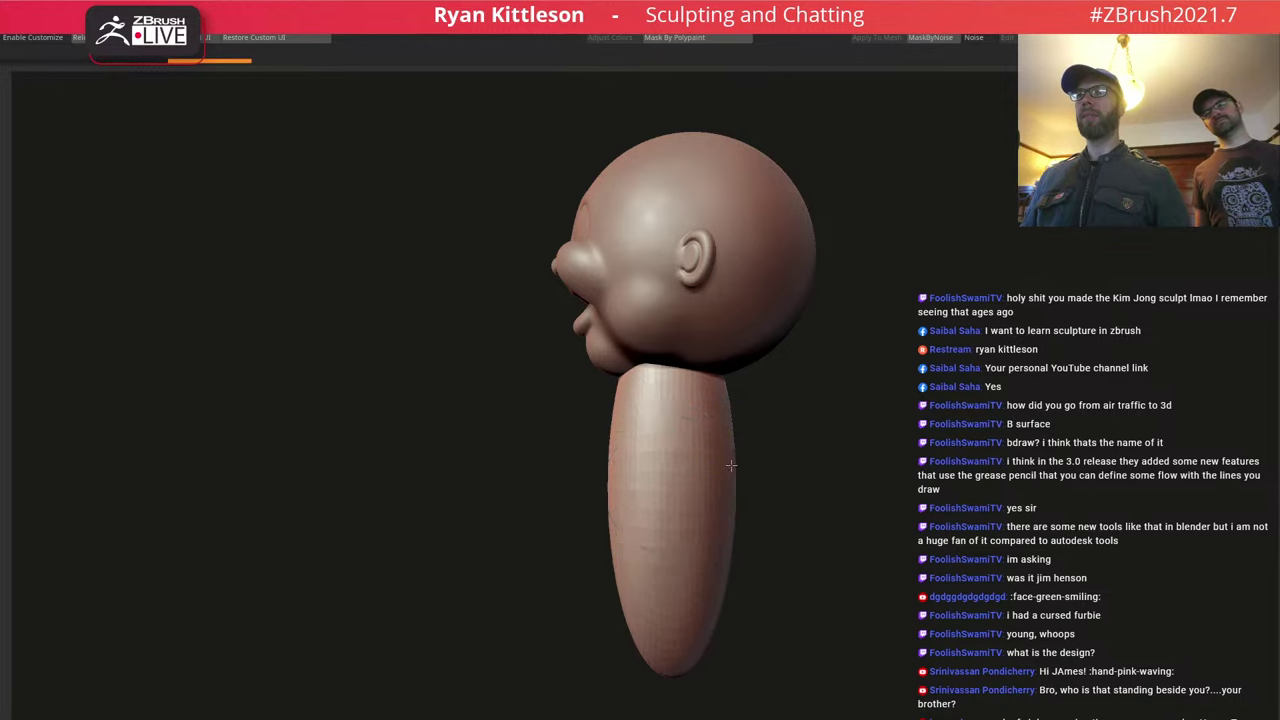
right_click_drag(620, 462, 760, 464, "shift")
left_click_drag(694, 473, 776, 490)
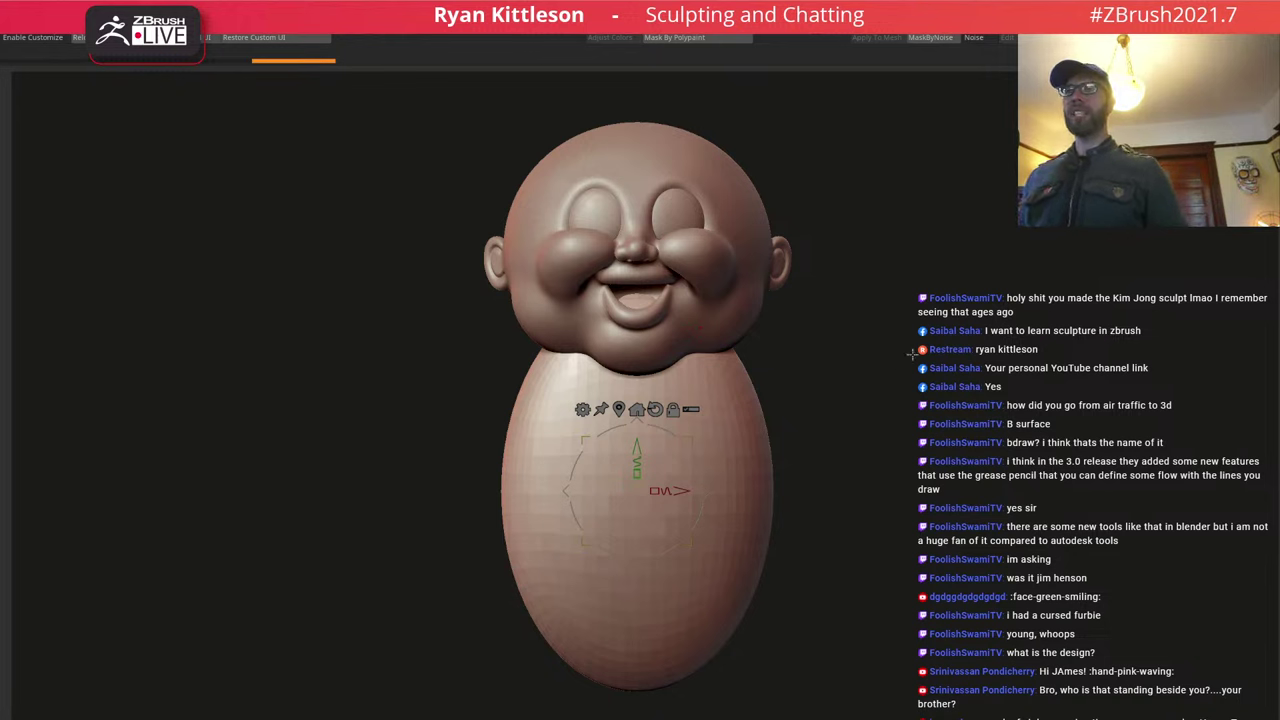
left_click_drag(860, 421, 834, 418)
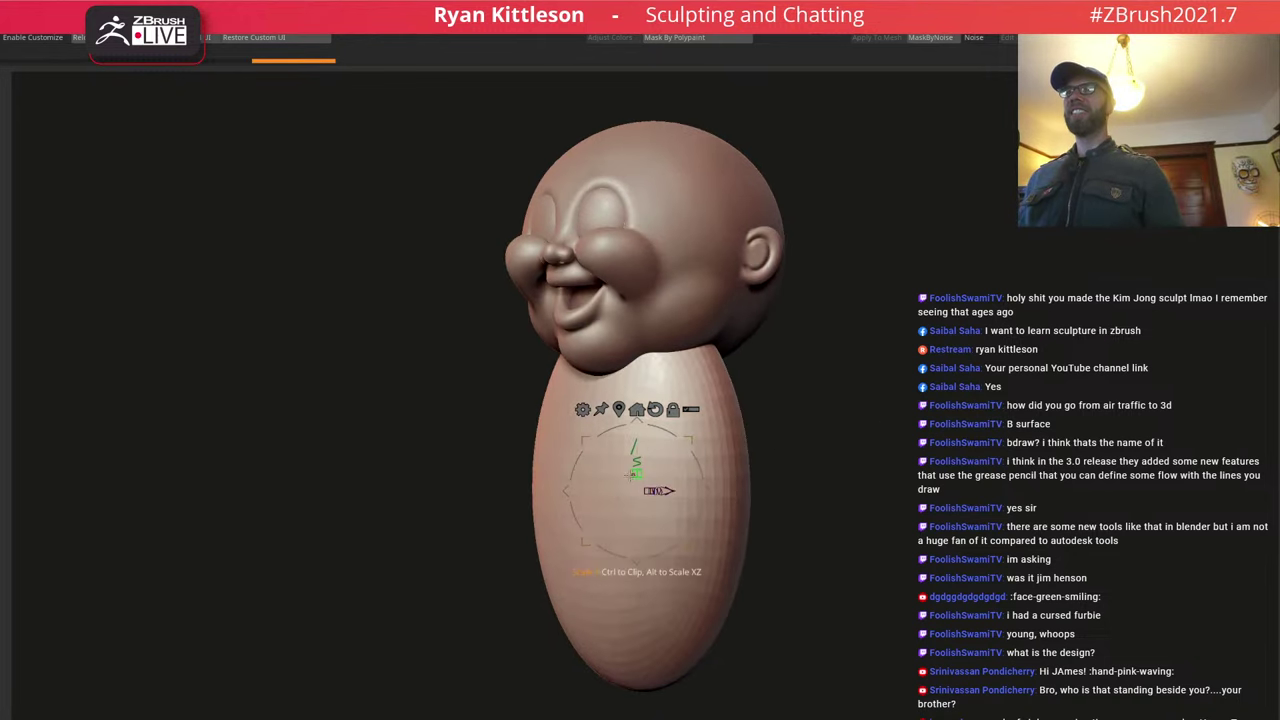
Shorten the torso slightly and shift it back beneath the head in side view.
left_click_drag(632, 477, 634, 485)
left_click_drag(838, 464, 782, 468)
left_click_drag(661, 492, 716, 509)
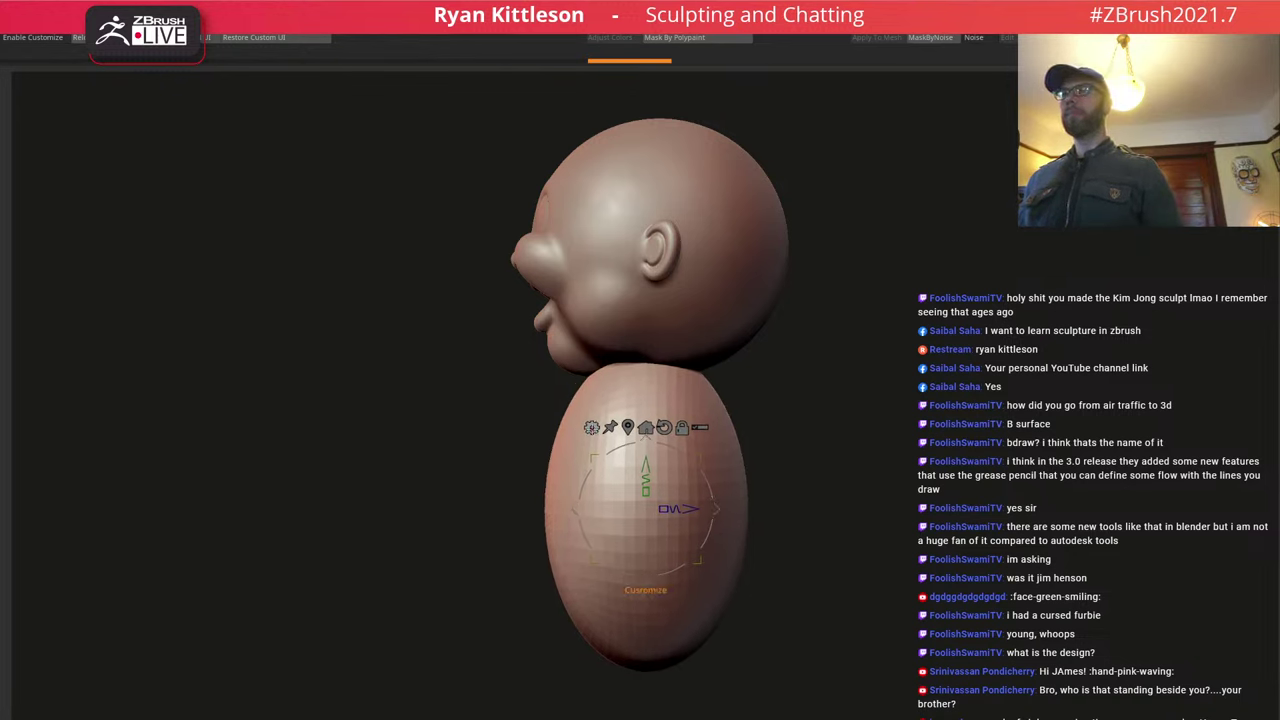
Bend the torso with a Bend Curve deformer so the belly bulges forward and the back flattens, then return to the standard gizmo.
left_click(590, 440)
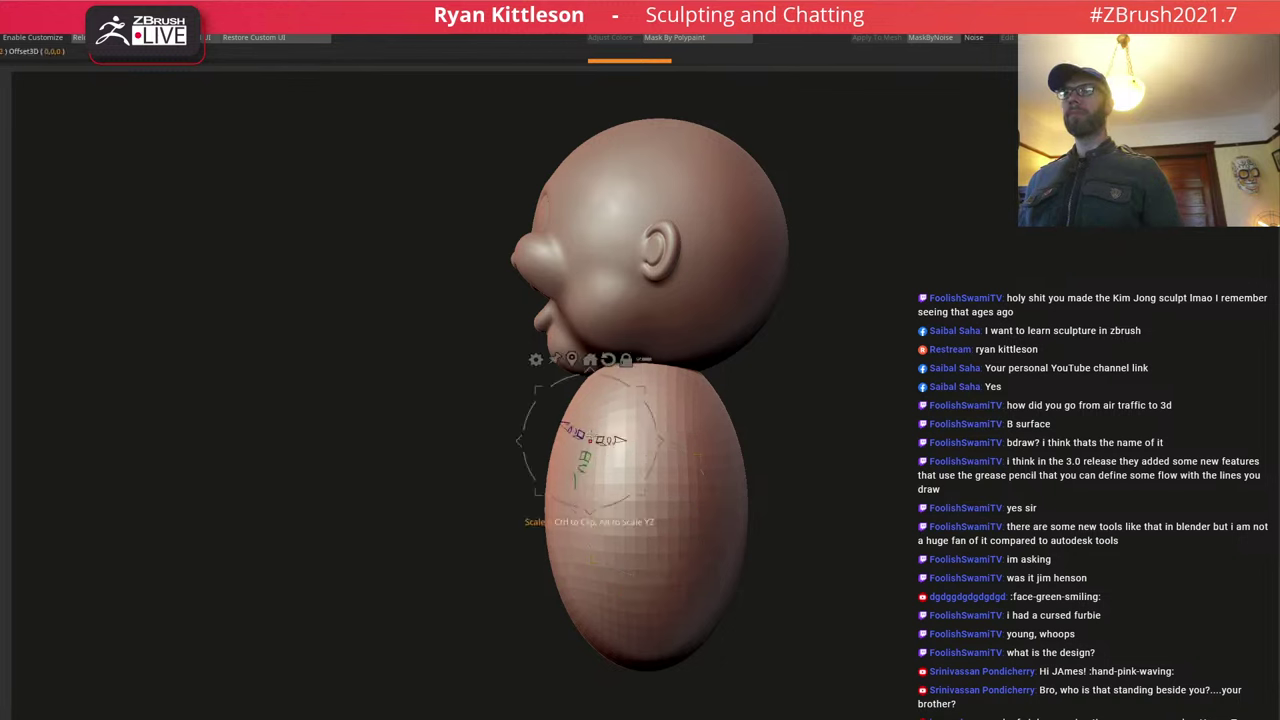
left_click(572, 360)
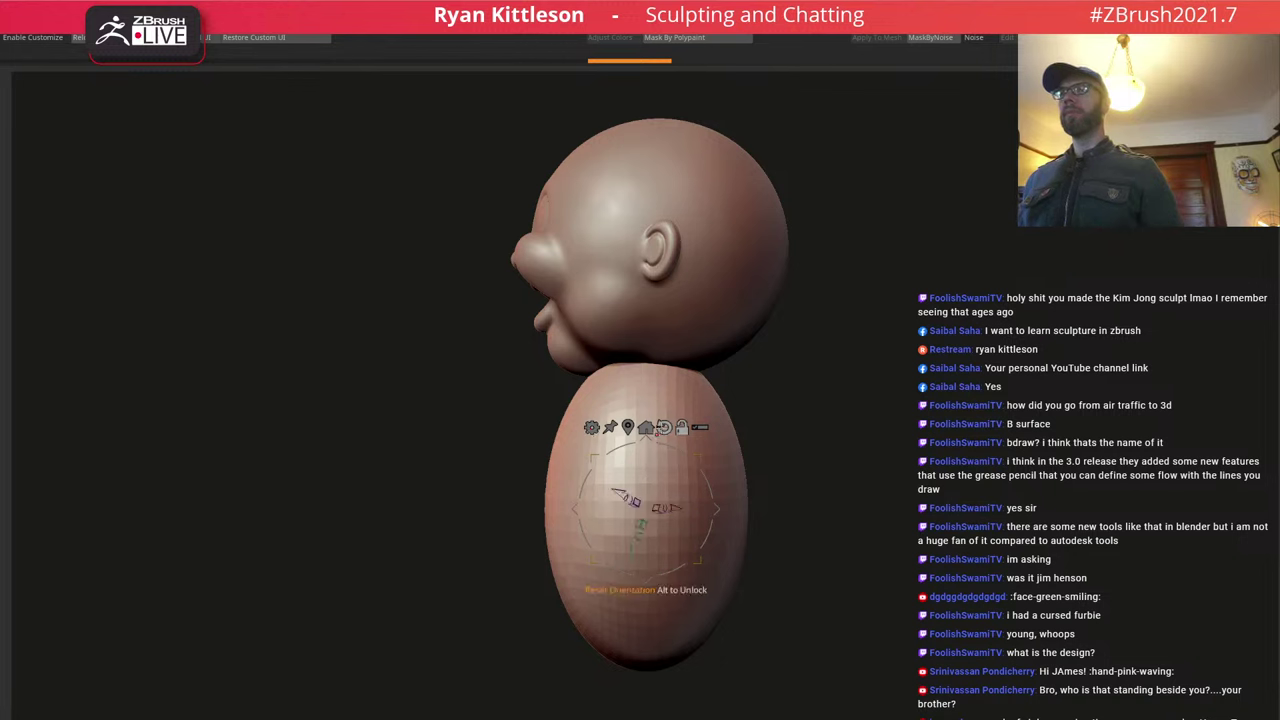
left_click(591, 427)
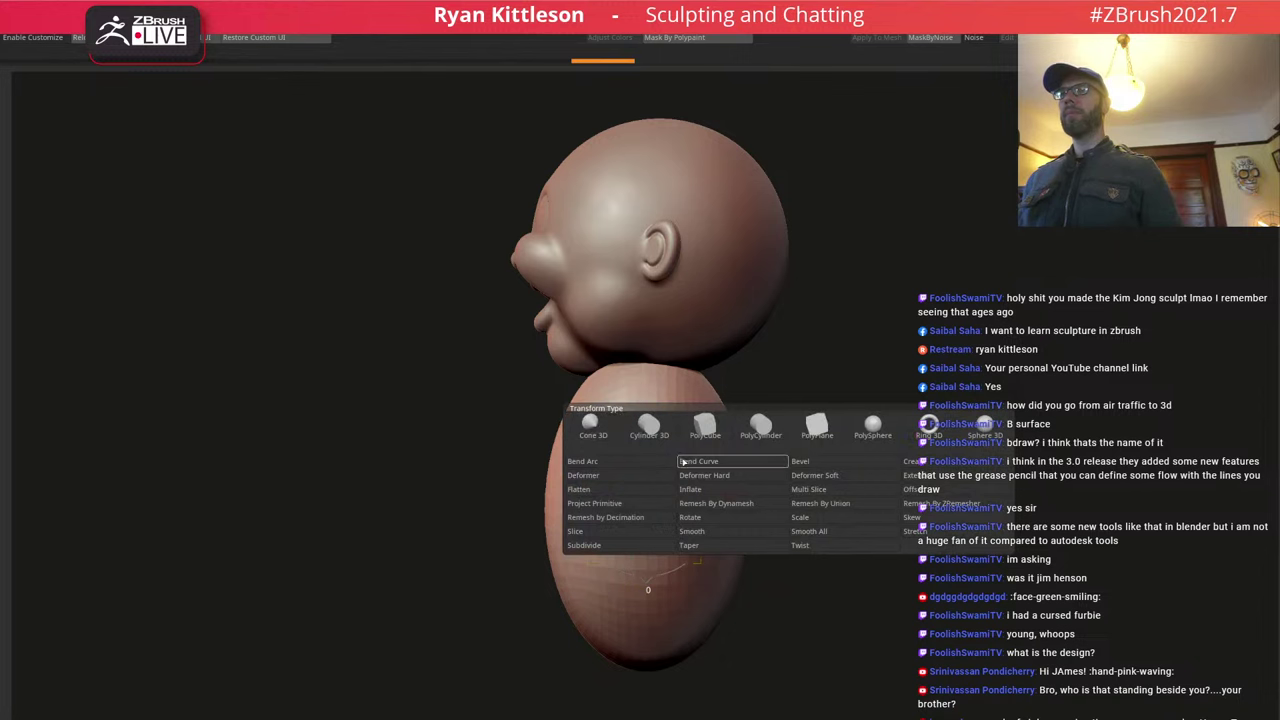
left_click(683, 462)
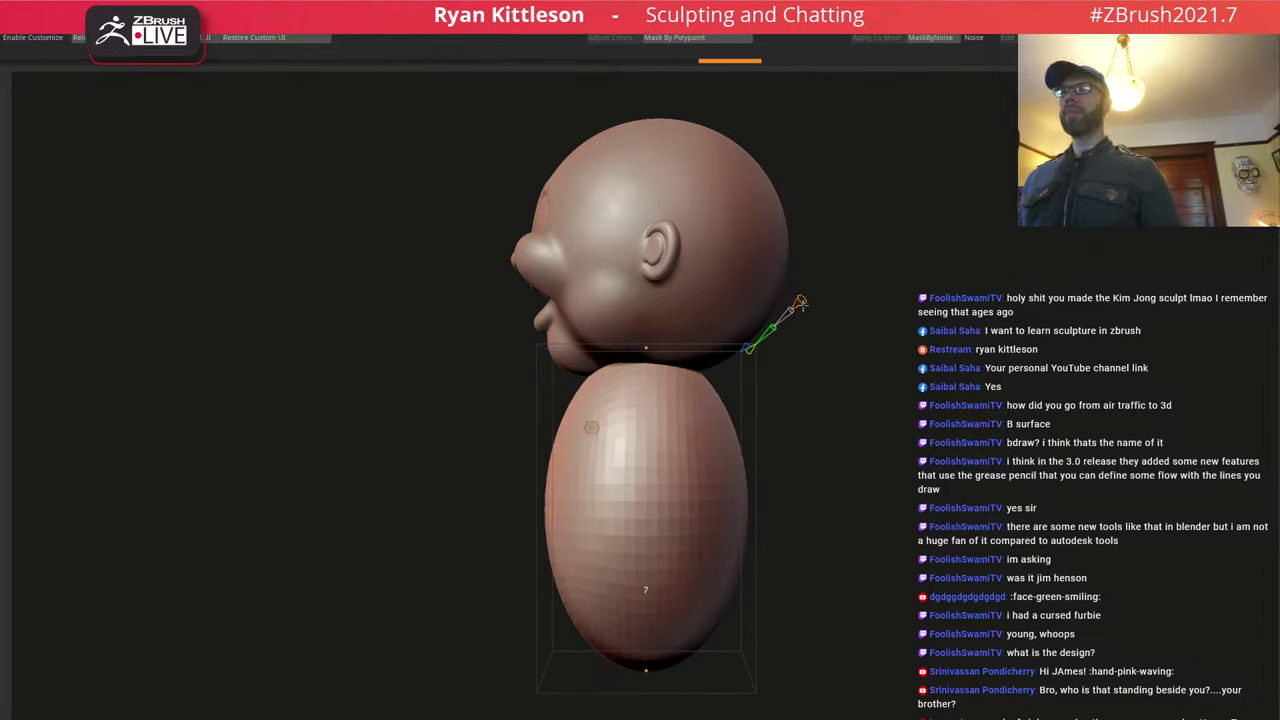
left_click_drag(646, 507, 543, 524)
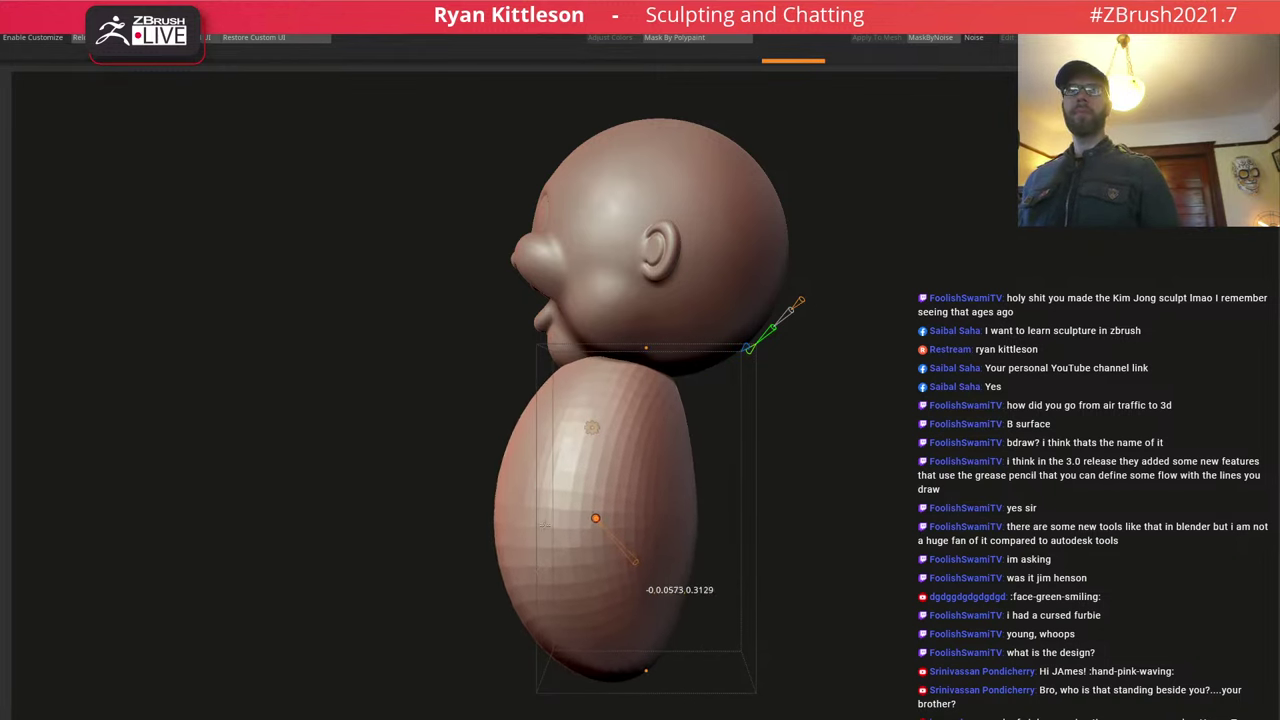
left_click_drag(645, 672, 693, 637)
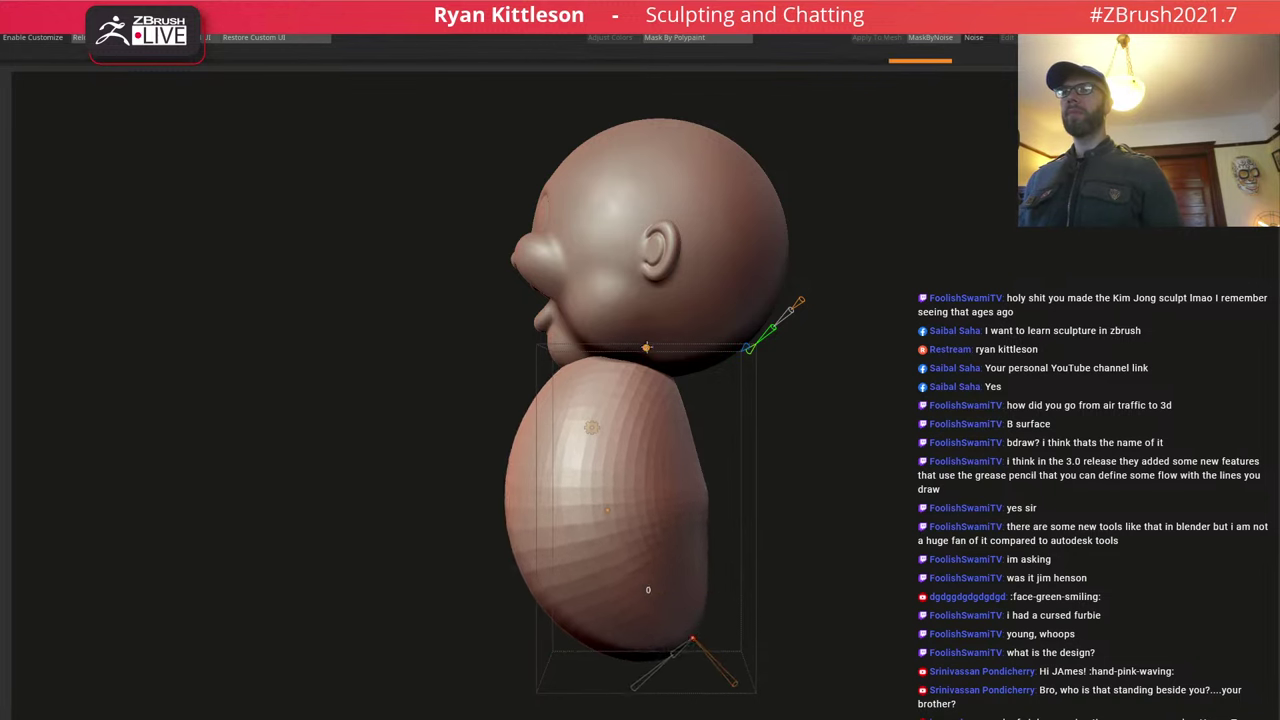
left_click_drag(646, 348, 693, 379)
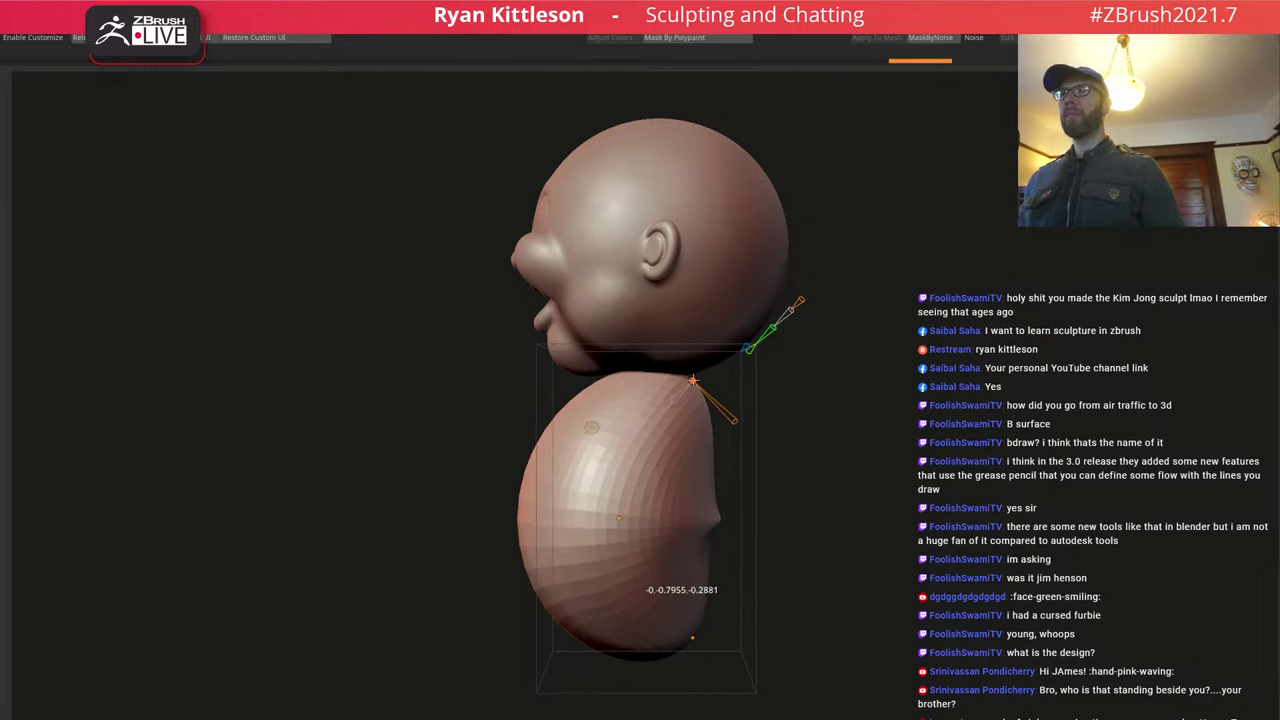
left_click(592, 427)
left_click(594, 430)
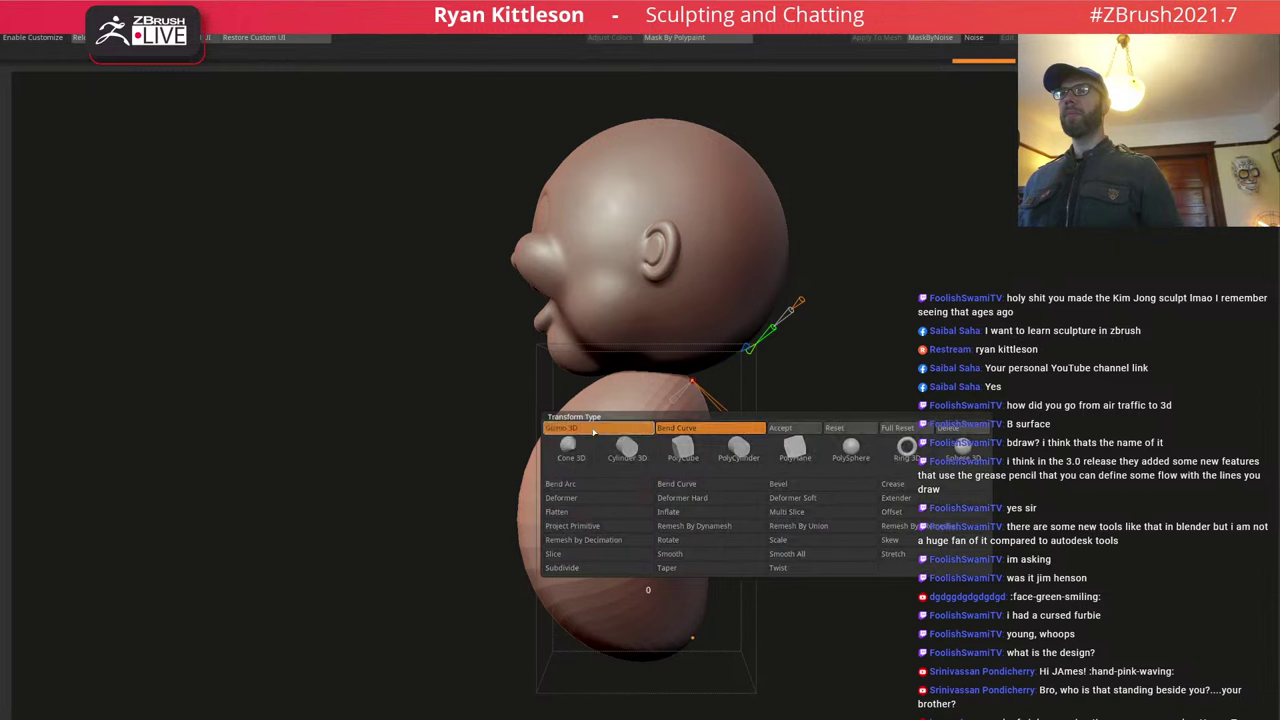
Smooth away the pointed bump in the middle of the torso's back.
left_click_drag(700, 458, 709, 449)
mouse_move(719, 515)
left_mouse_down()
mouse_move(729, 531)
mouse_move(719, 527)
left_mouse_up()
left_click_drag(803, 477, 761, 519)
key("space")
mouse_move(701, 544)
left_mouse_down()
mouse_move(646, 562)
mouse_move(674, 526)
left_mouse_up()
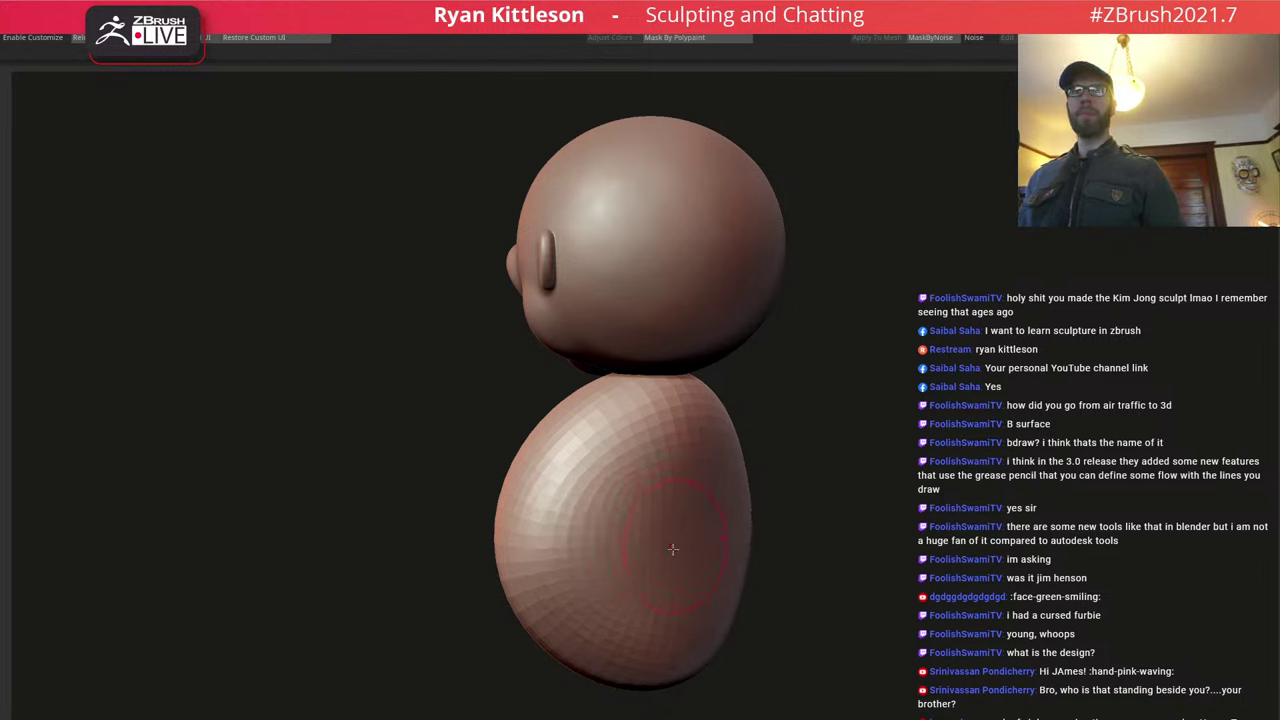
right_click_drag(716, 540, 786, 437)
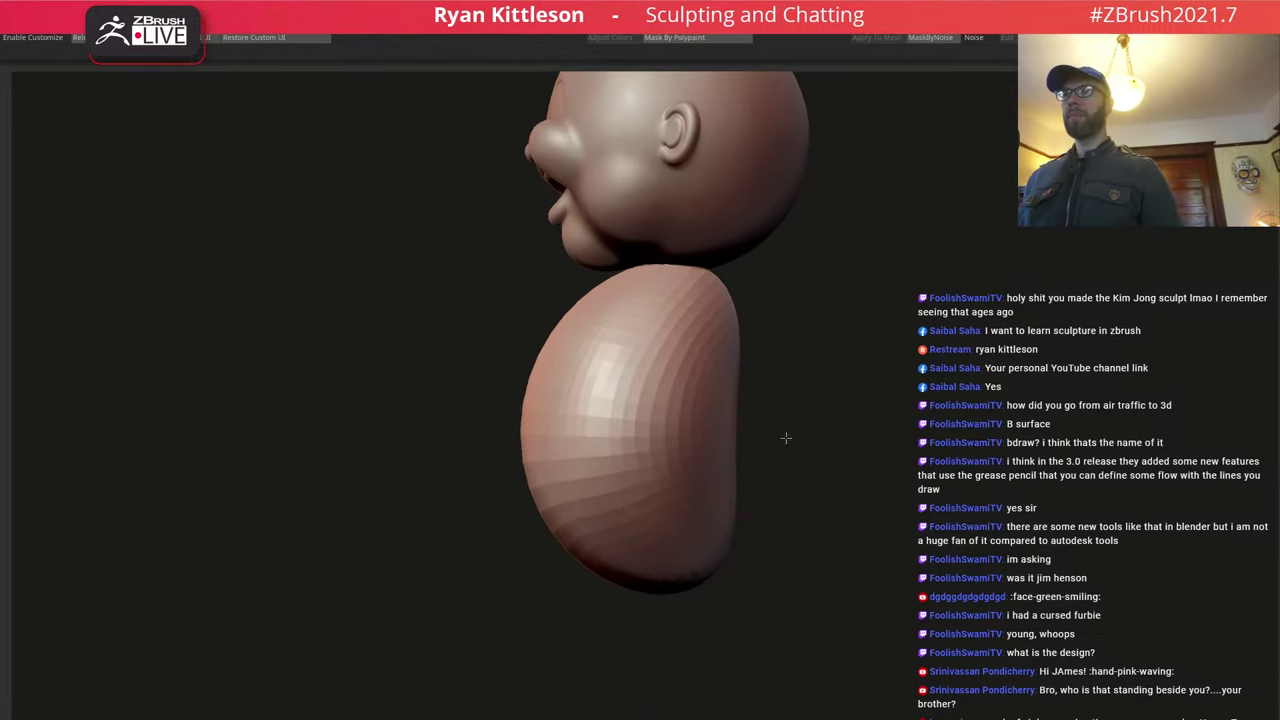
Broaden the torso's shoulders and pull its lower back out into a rounded bottom, filling out the upper back.
right_click_drag(711, 457, 772, 425)
right_click_drag(768, 405, 758, 498, "alt")
key("space")
mouse_move(705, 460)
left_mouse_down()
mouse_move(722, 461)
mouse_move(734, 400)
left_mouse_up()
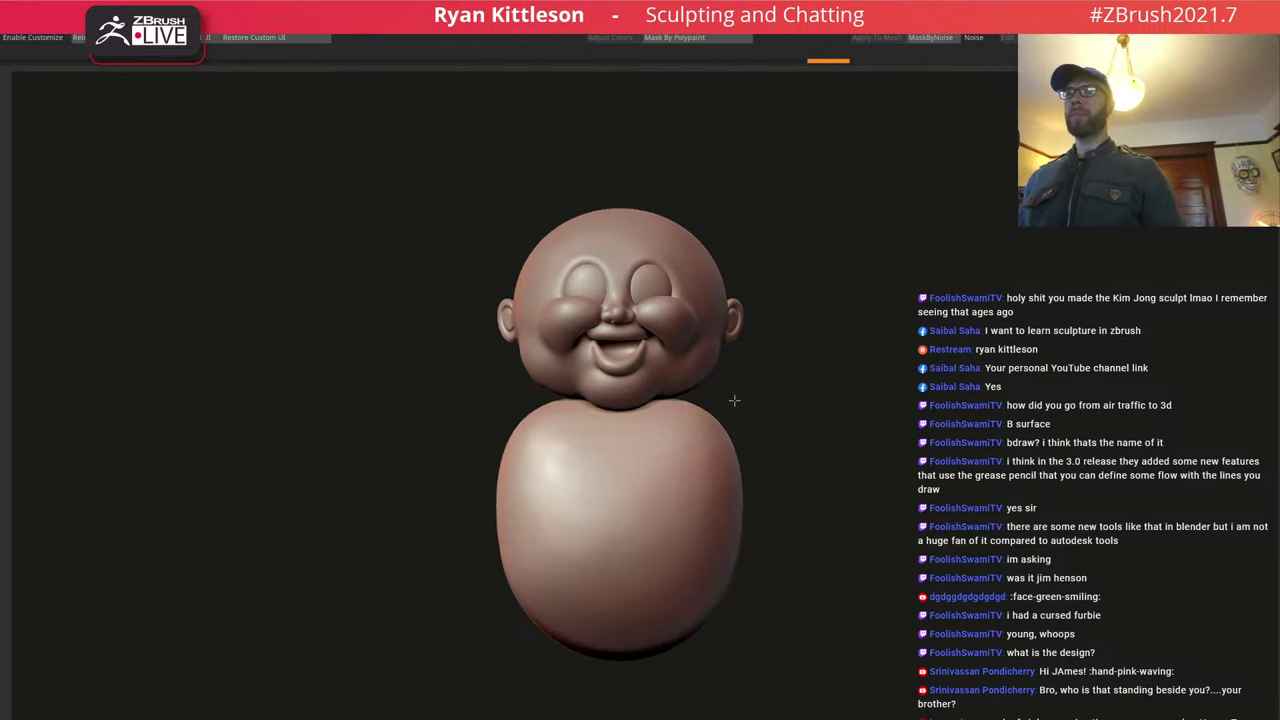
right_click_drag(745, 428, 692, 427)
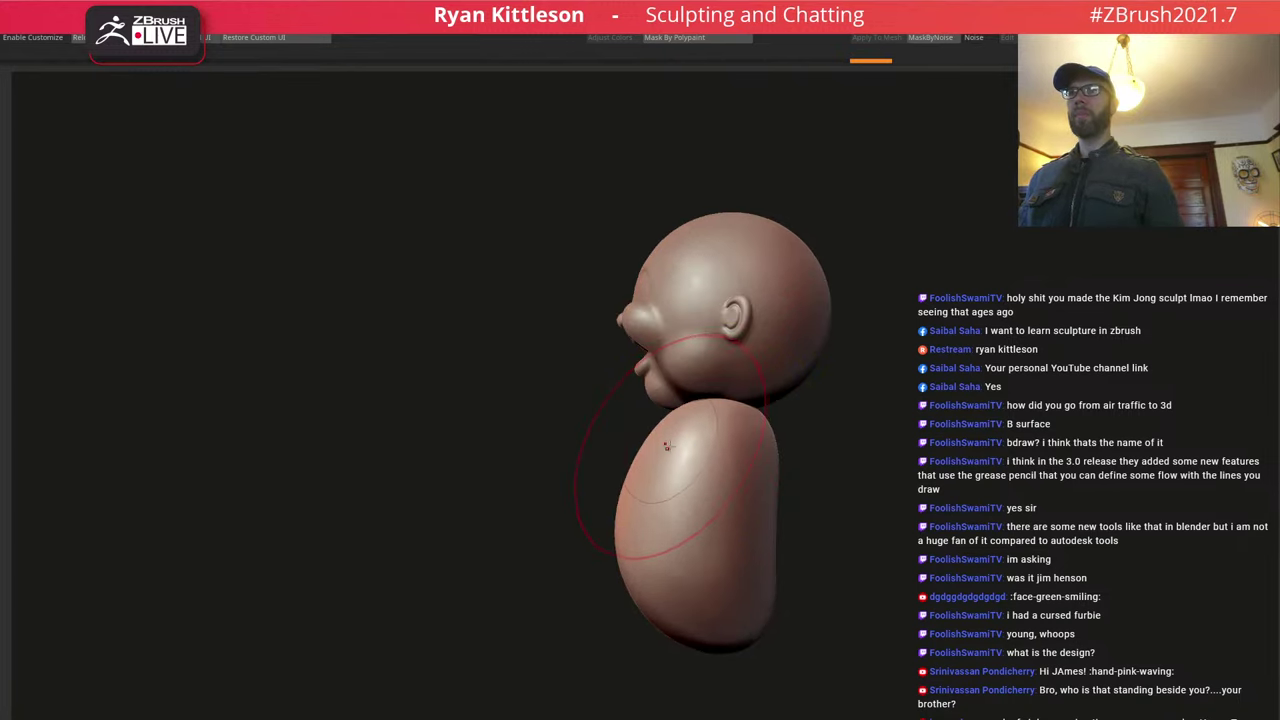
left_click_drag(652, 466, 649, 463)
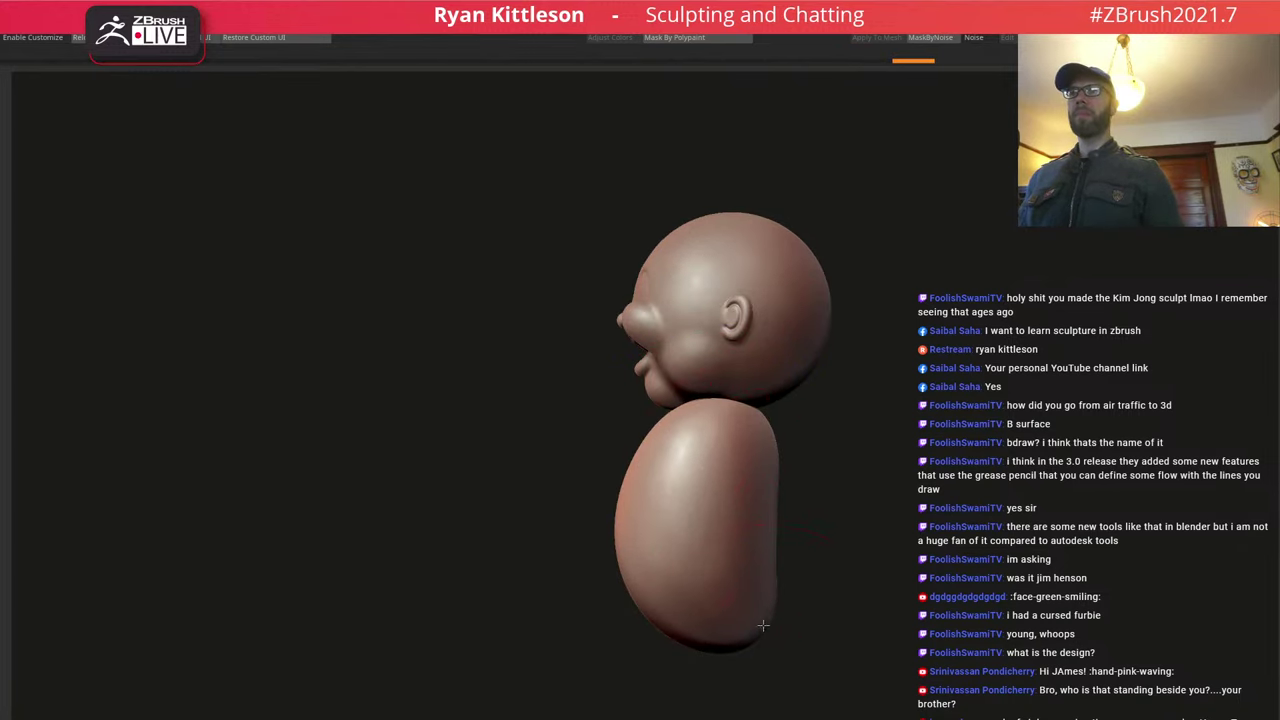
left_click_drag(763, 625, 778, 639)
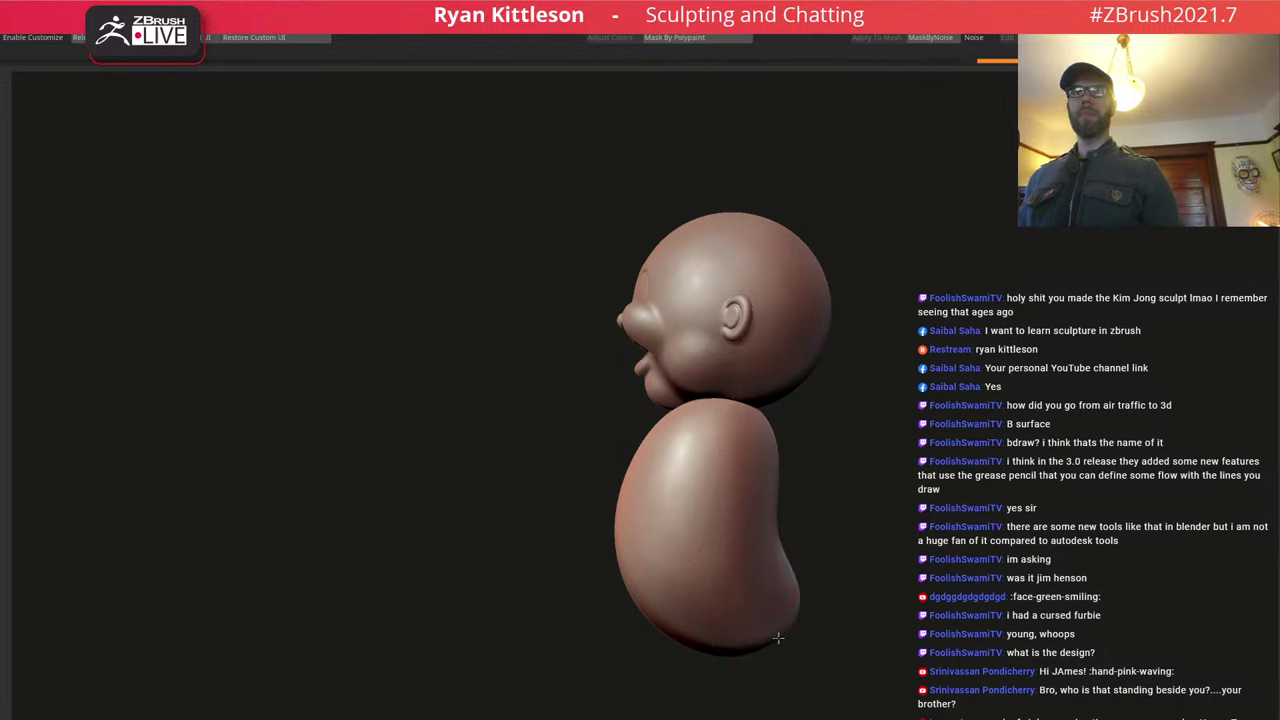
left_click_drag(761, 430, 781, 418)
mouse_move(814, 458)
left_mouse_down("shift")
mouse_move(783, 434)
mouse_move(666, 455)
left_mouse_up("shift")
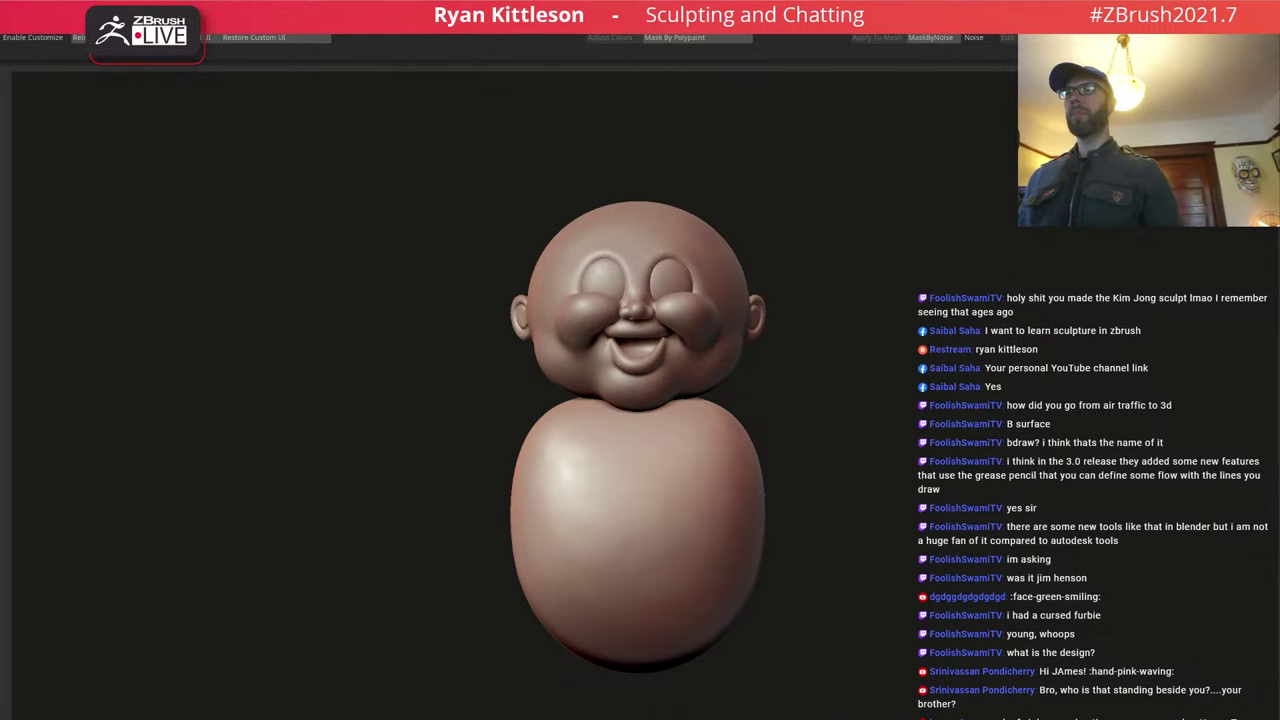
left_click_drag(790, 452, 688, 455, "shift")
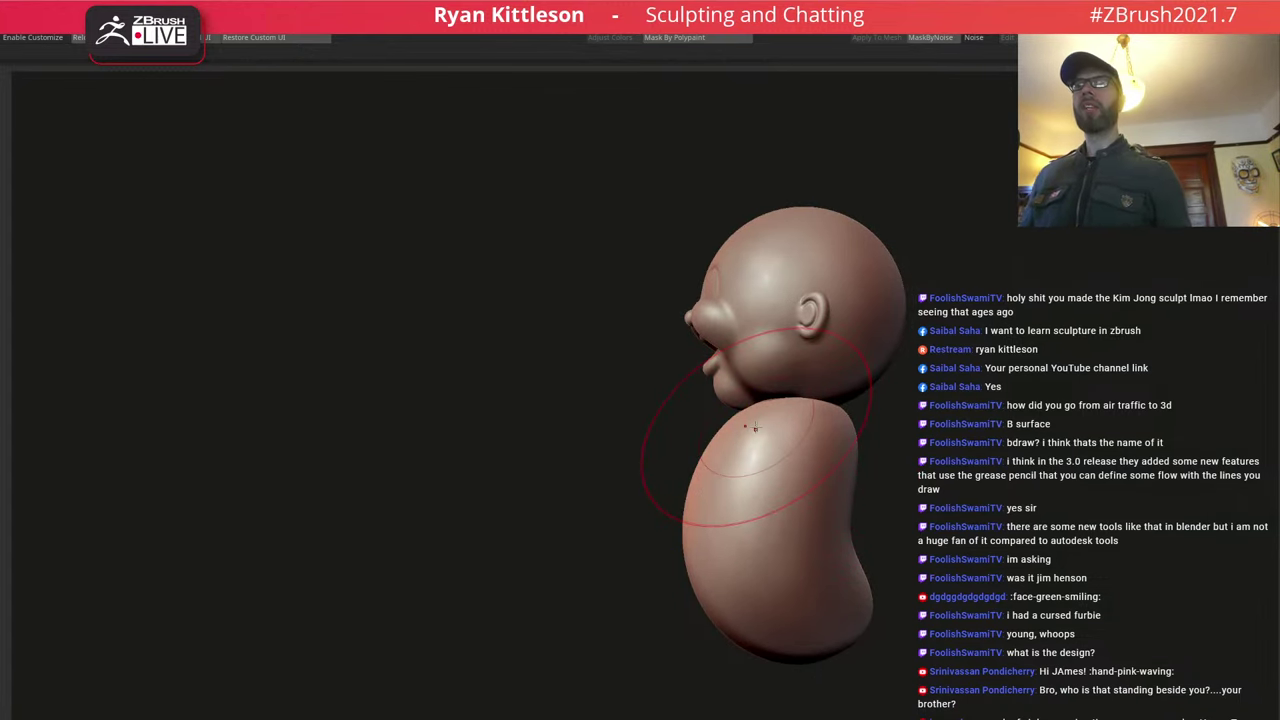
Slope the torso's shoulders inward and shorten the torso vertically beneath the head.
right_click_drag(829, 451, 767, 286, "alt")
right_click_drag(654, 437, 722, 437, "shift")
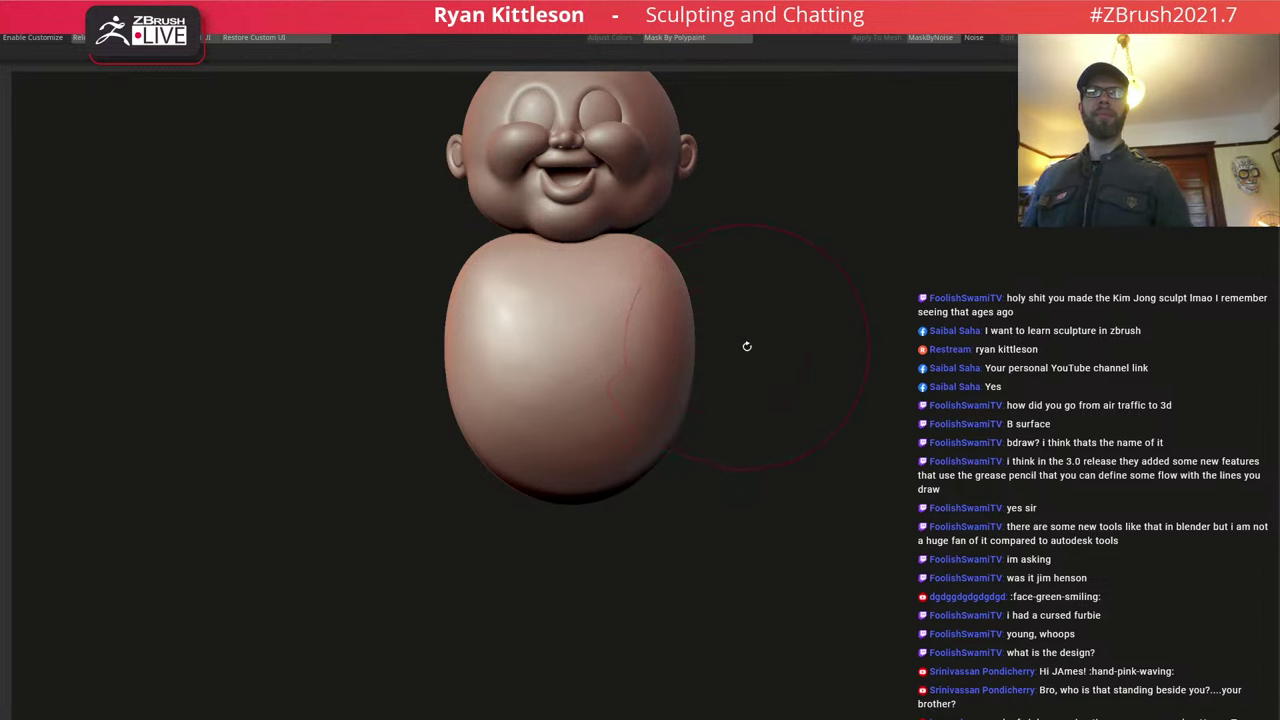
right_click_drag(640, 362, 664, 450, "alt")
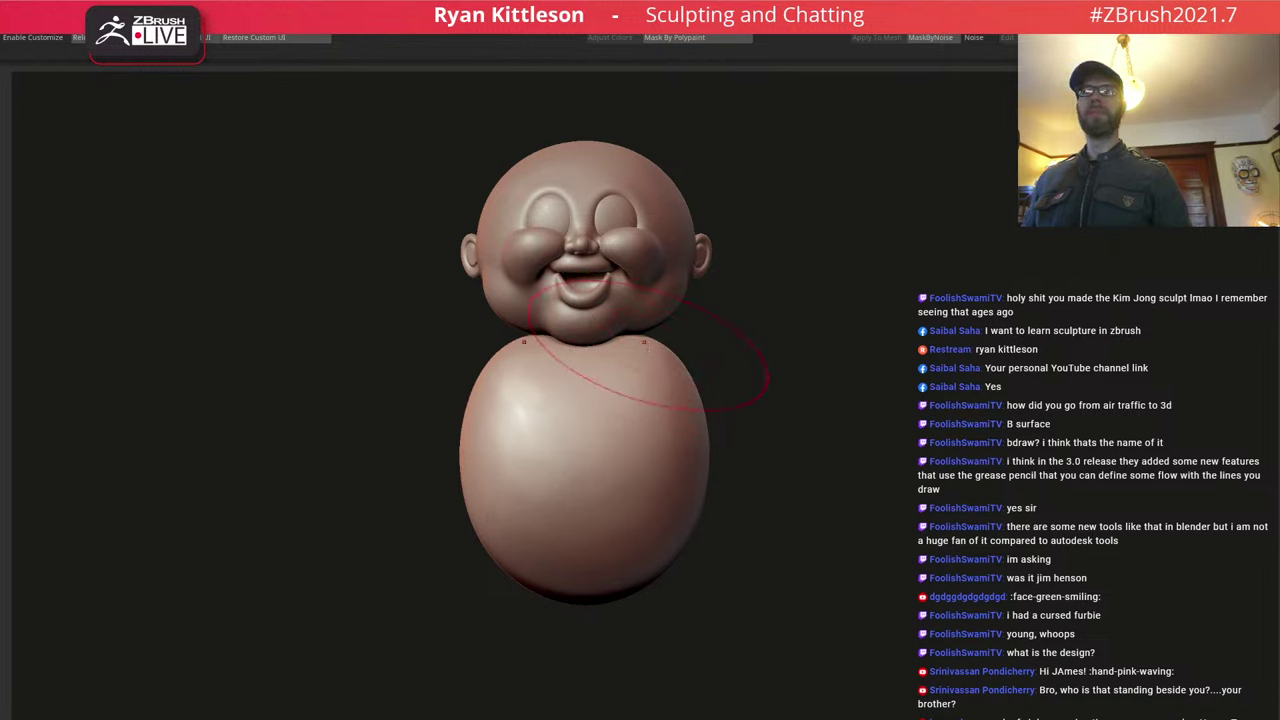
left_click_drag(751, 421, 615, 408, "shift")
key("w")
left_click(716, 383, "alt")
left_click_drag(693, 447, 692, 450)
left_click_drag(765, 464, 822, 394)
key("q")
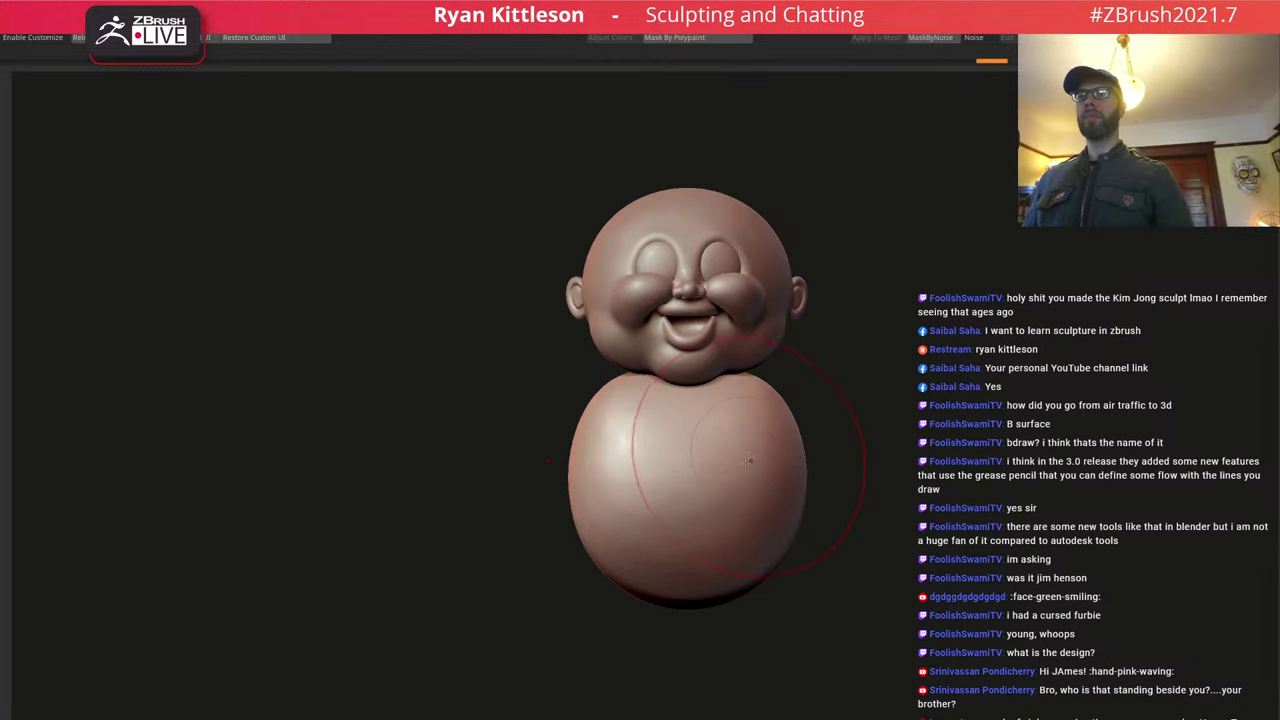
Try masking starting areas for the legs on the torso's underside and undo the mask.
left_click_drag(850, 520, 770, 525)
left_click_drag(770, 525, 690, 439, "alt")
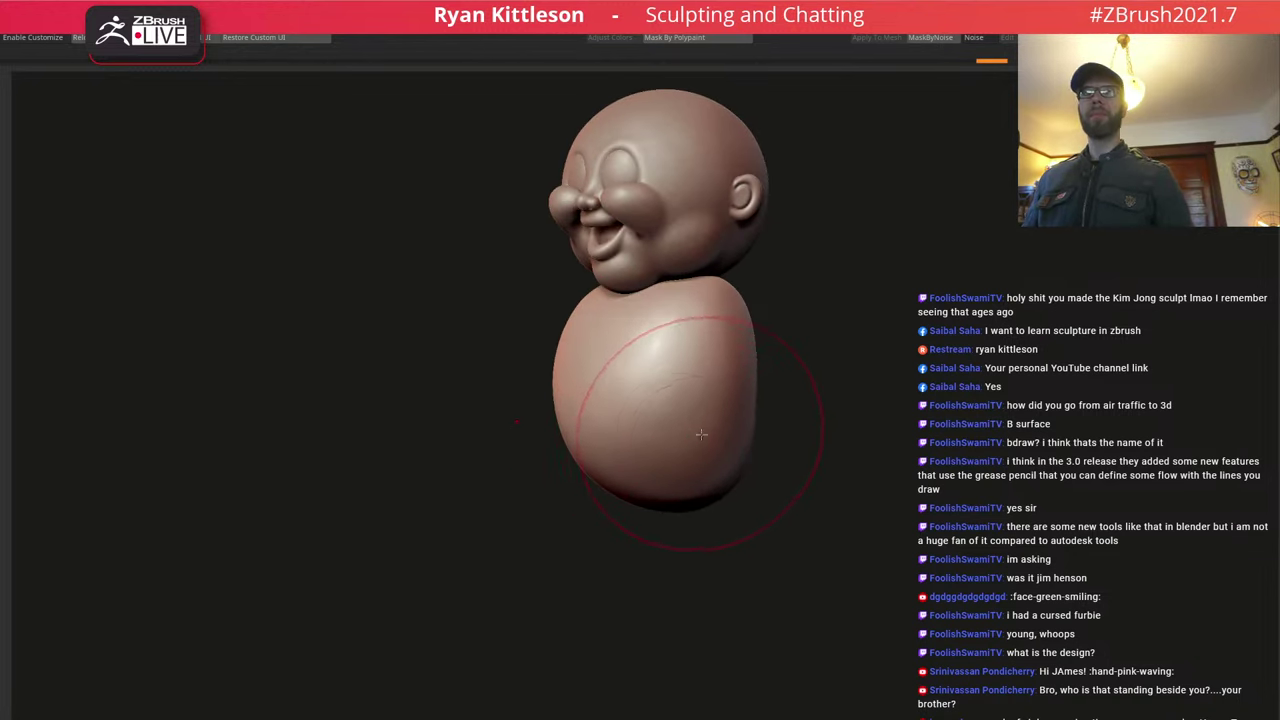
left_click_drag(850, 480, 775, 480, "shift")
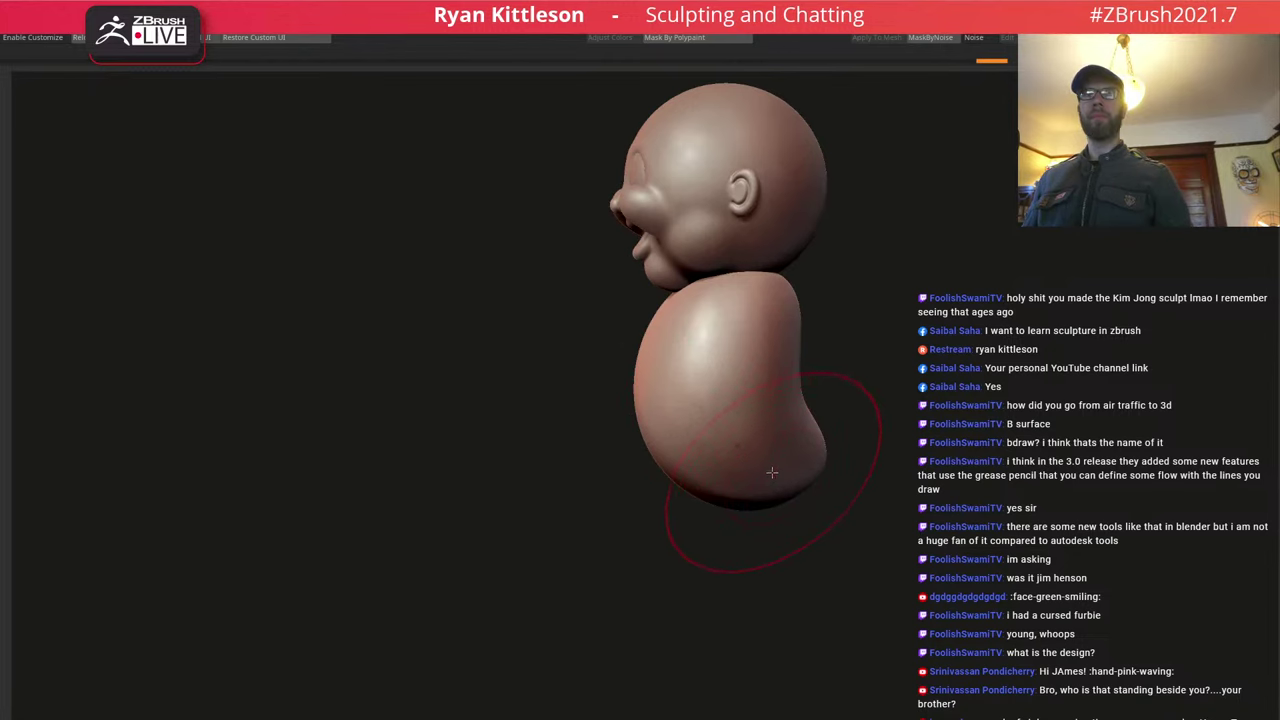
left_click_drag(610, 468, 769, 459, "shift")
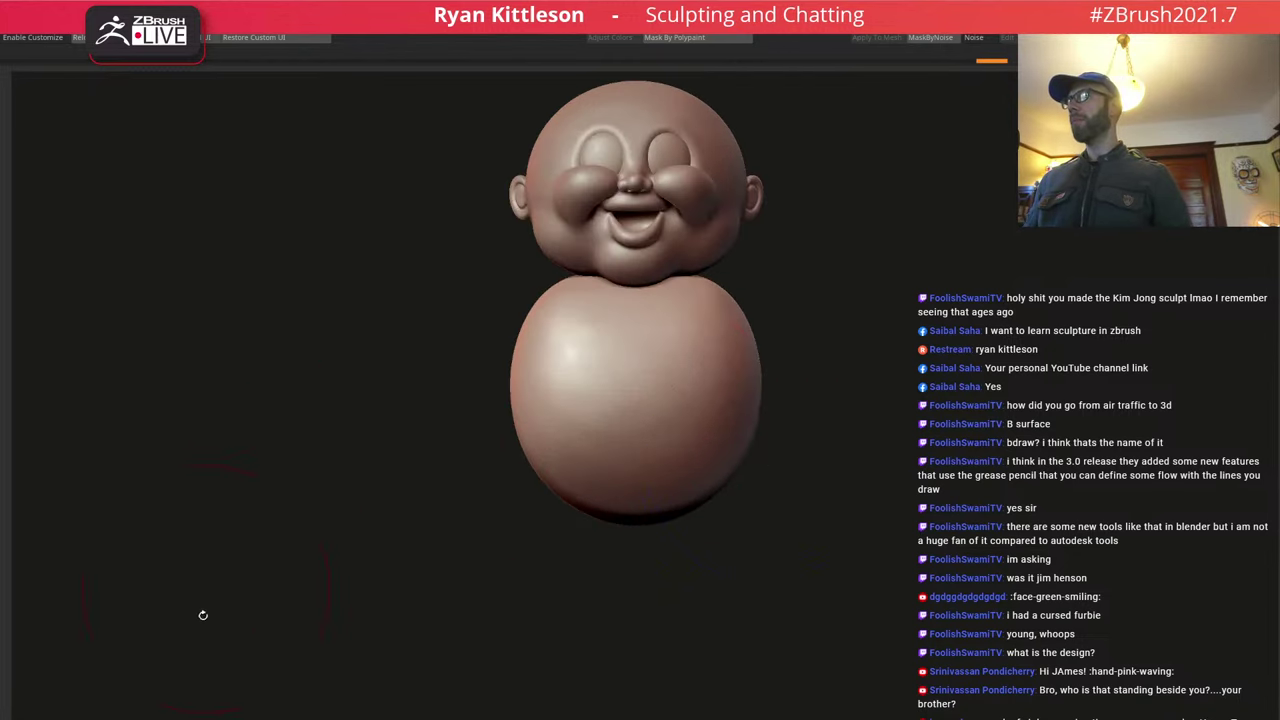
key("ctrl+d")
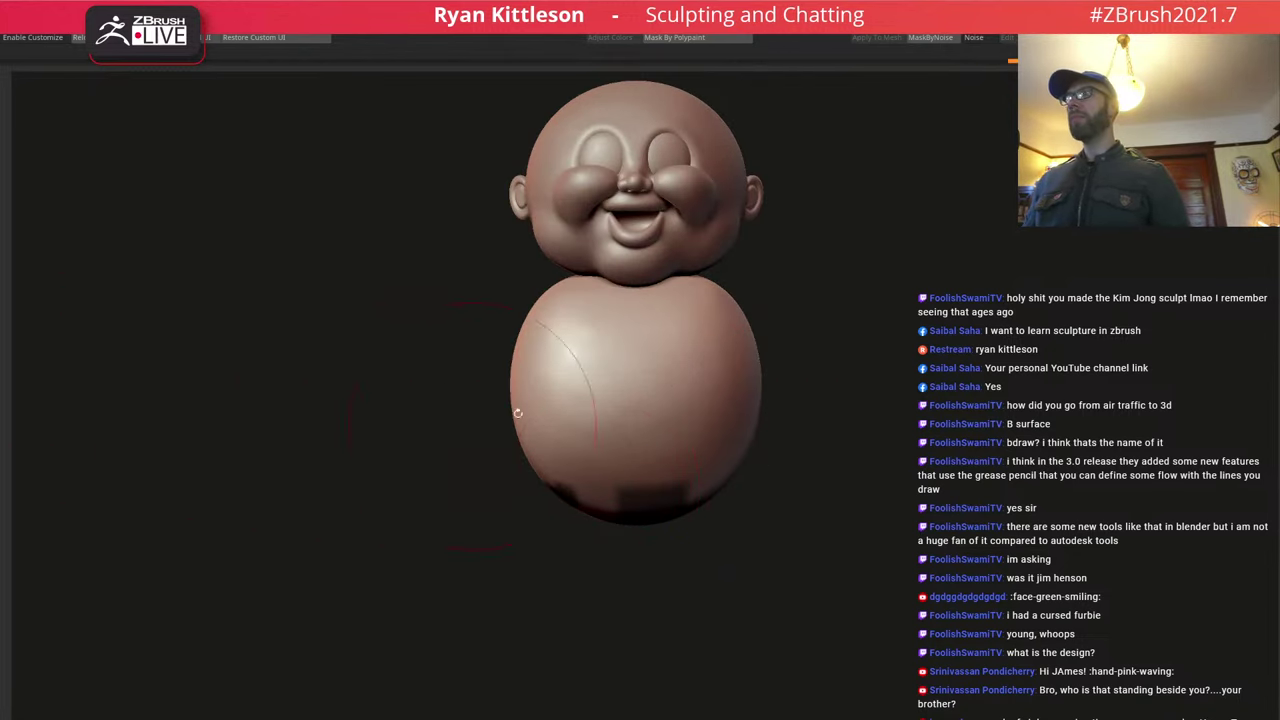
left_click_drag(518, 413, 535, 352)
key("w")
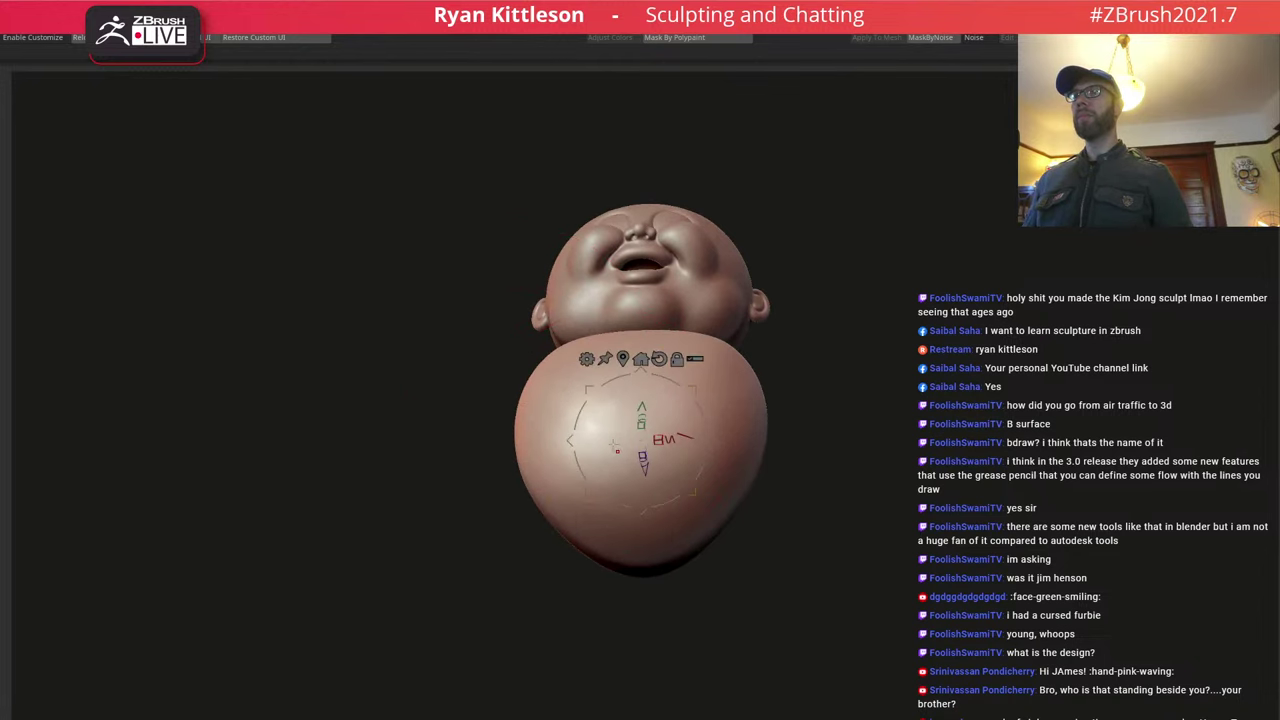
key("q")
right_click_drag(584, 464, 593, 509)
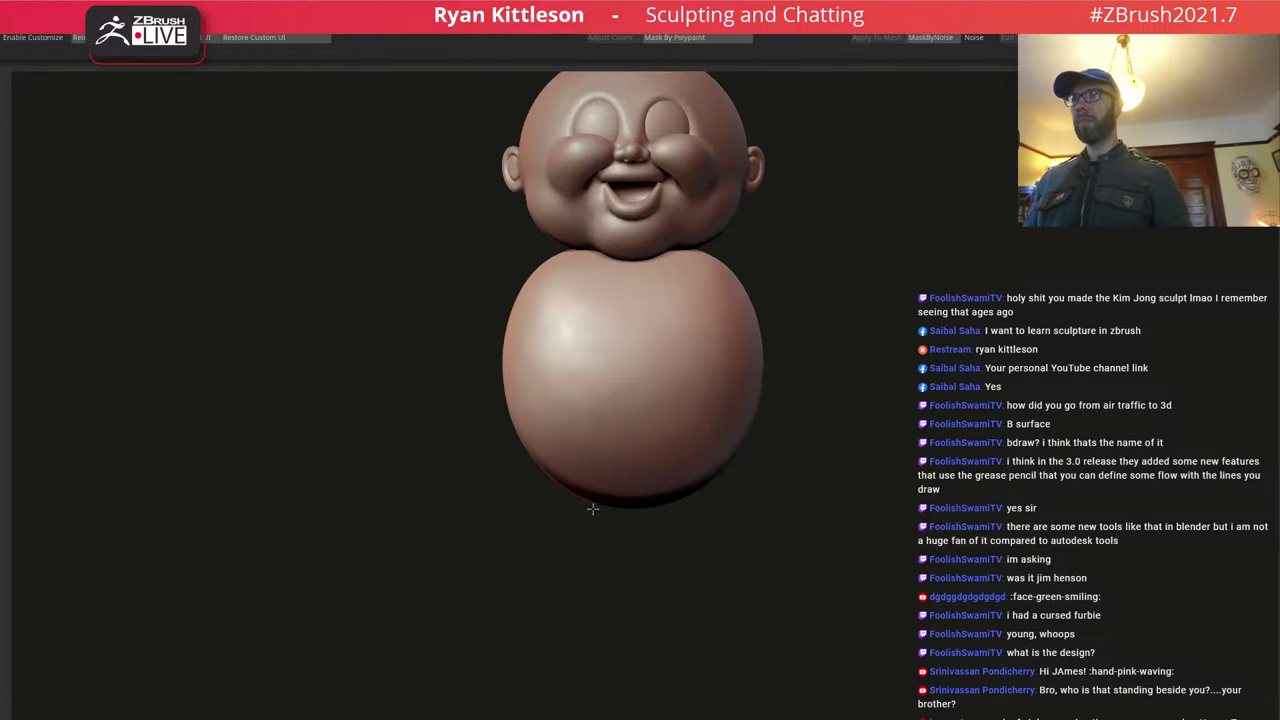
left_click_drag(508, 520, 568, 461, "ctrl")
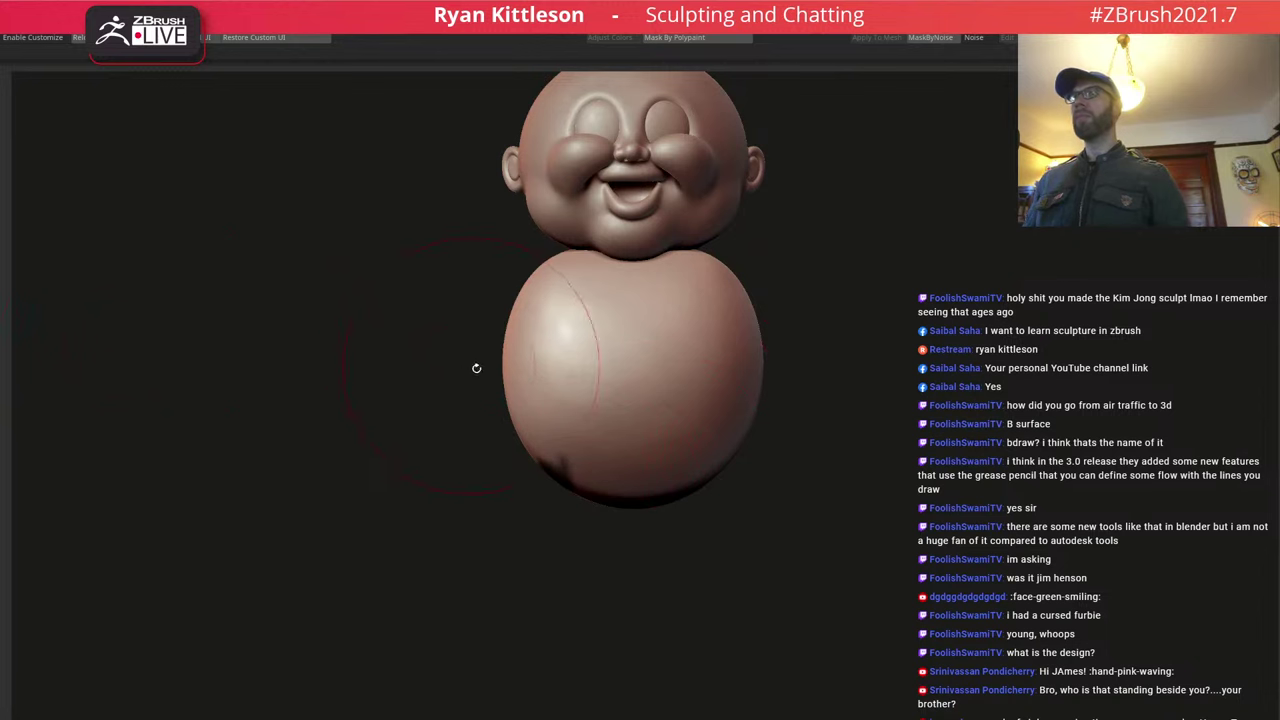
key("ctrl+z")
Mask a small area on each lower side of the torso and generate a mirrored pair of spheres there for the legs.
left_click_drag(488, 538, 572, 465, "ctrl")
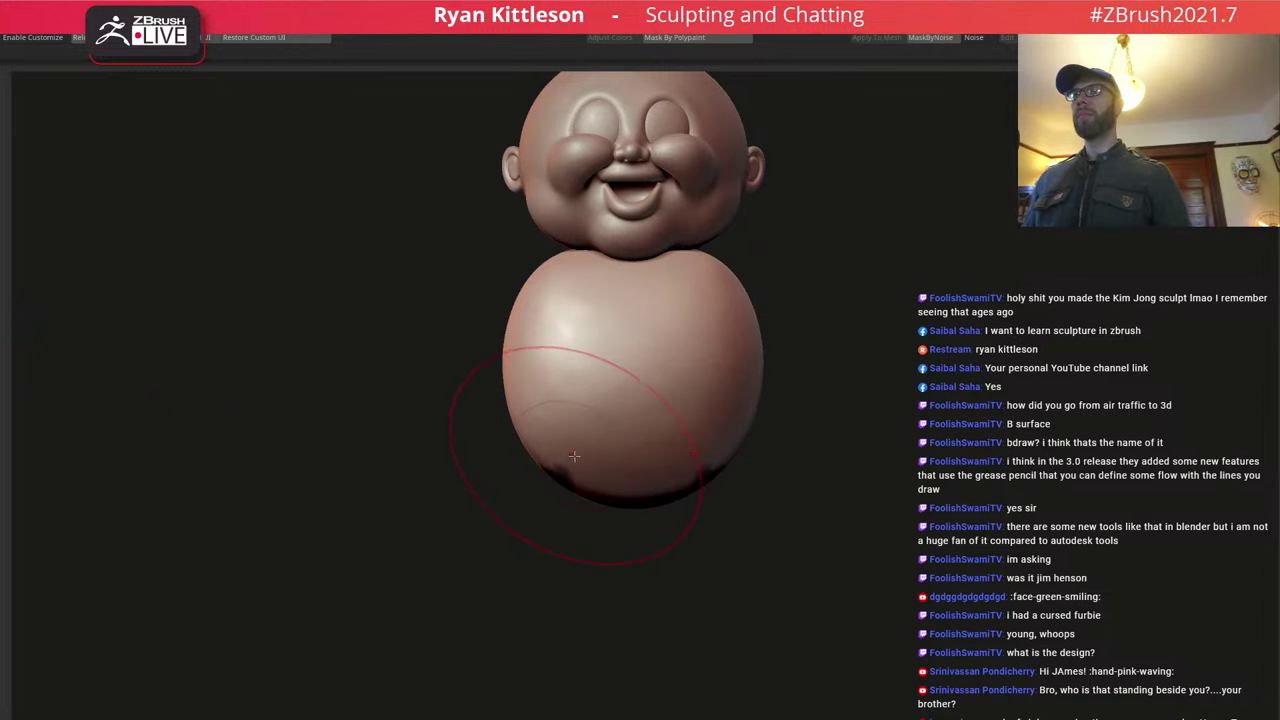
left_click(5, 128)
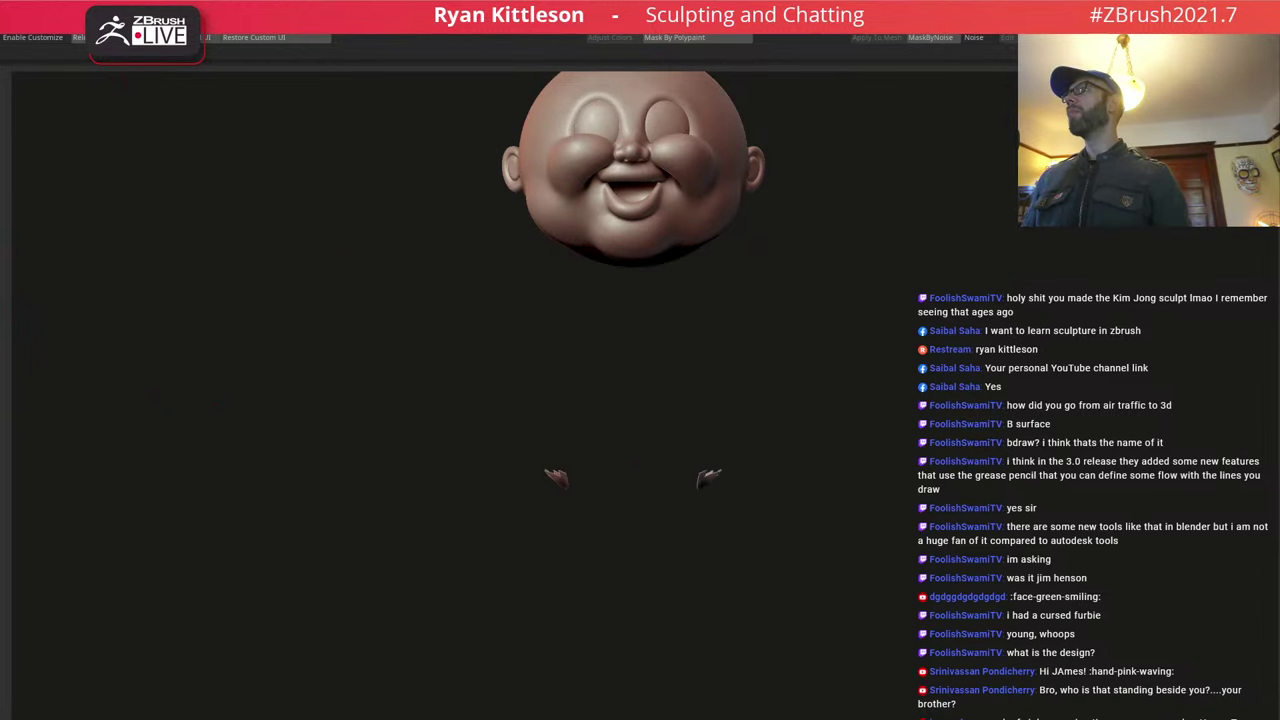
key("w")
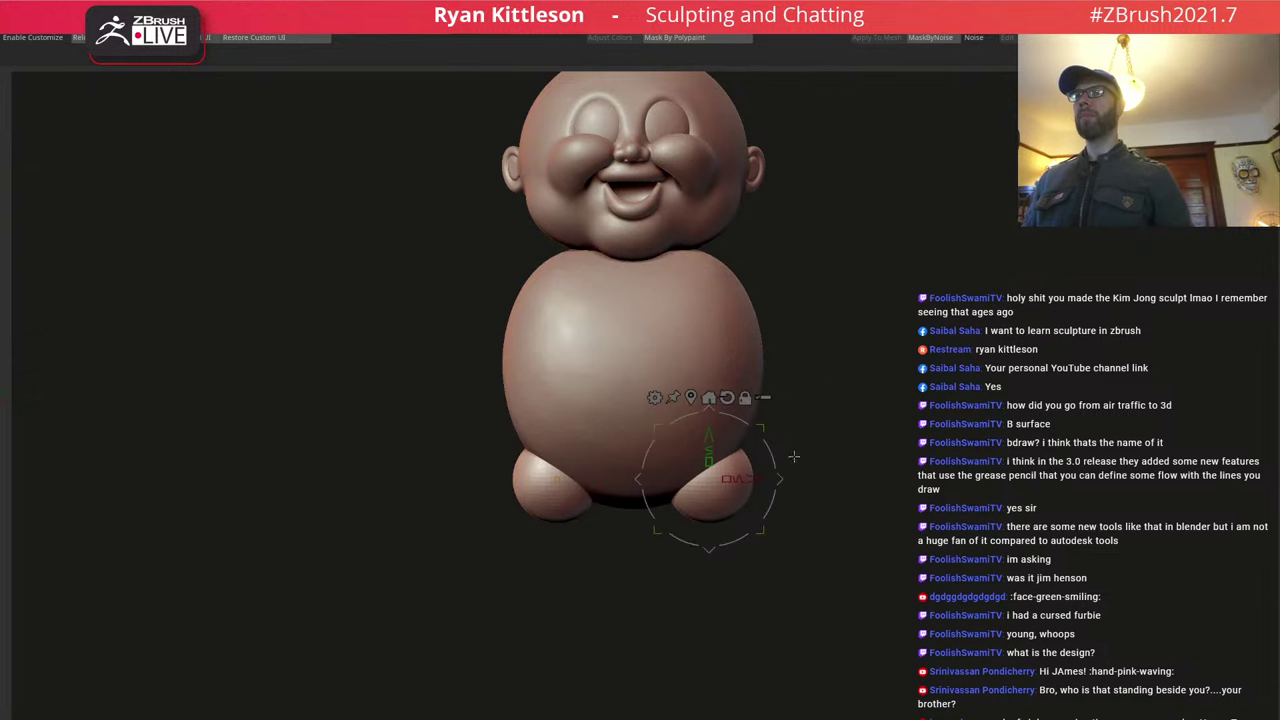
Stretch the mirrored spheres vertically into slender legs and position them apart beneath the hips.
left_click_drag(779, 479, 704, 460)
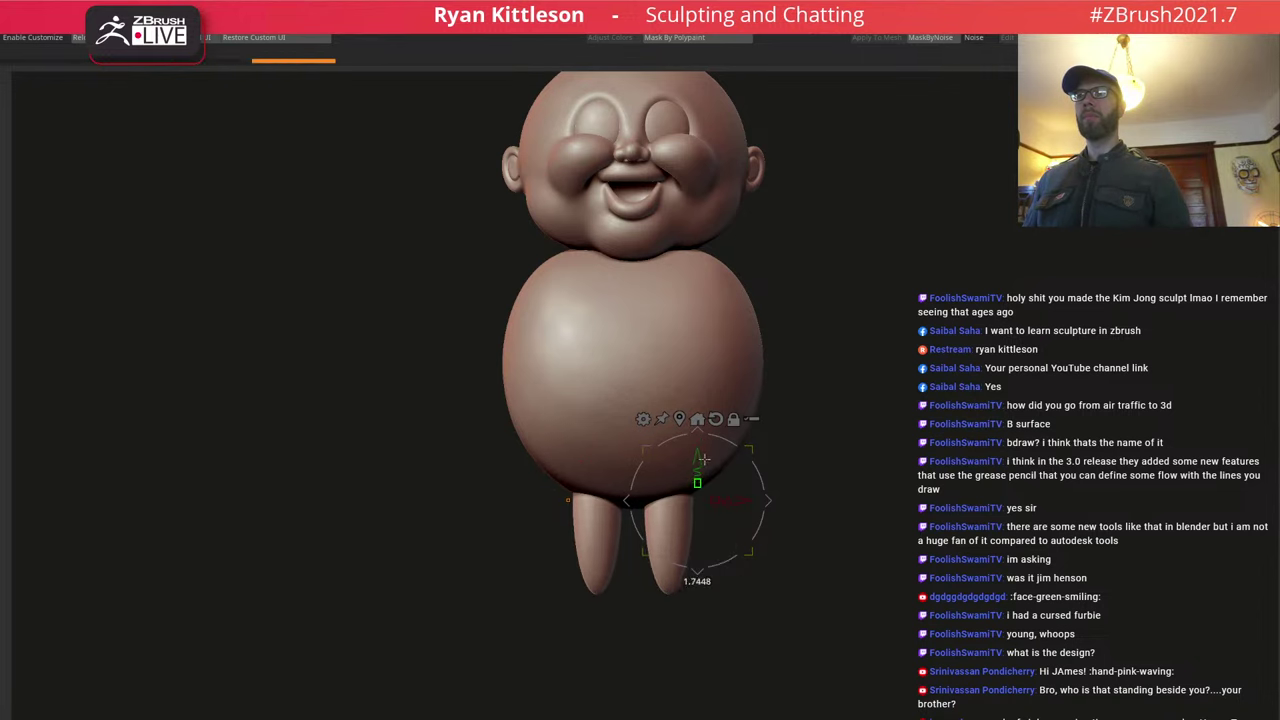
left_click_drag(768, 500, 770, 527)
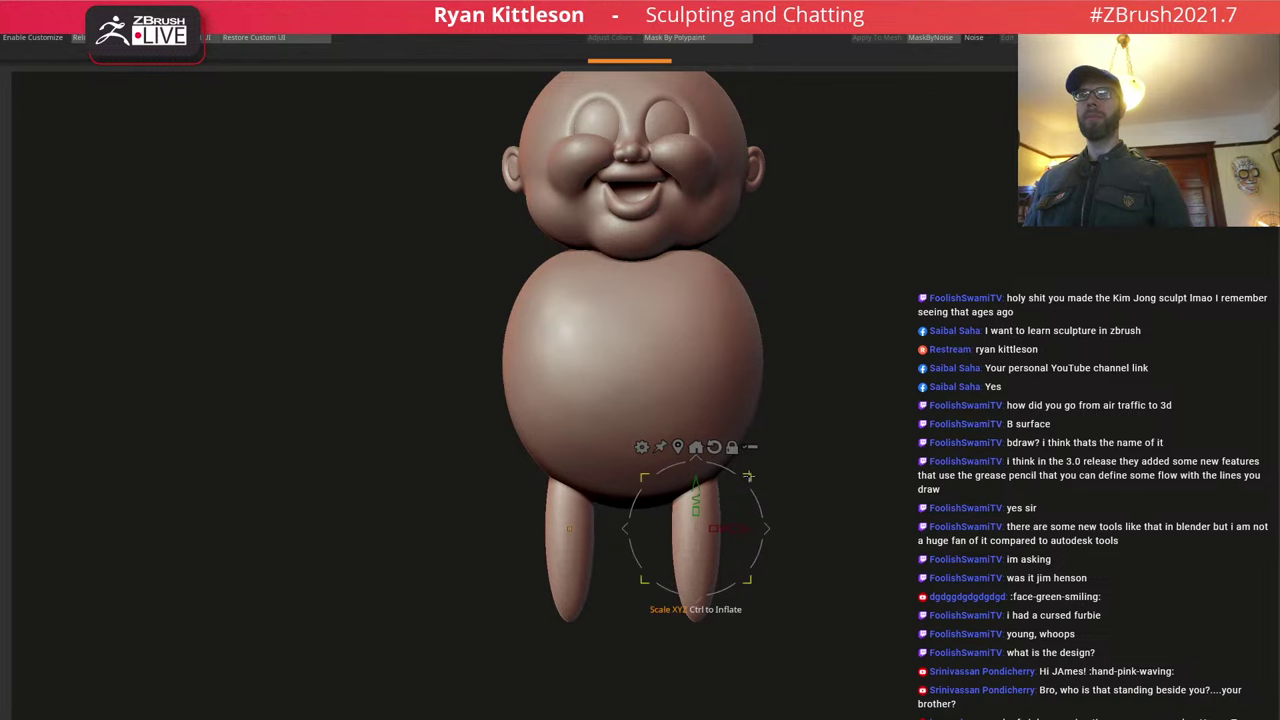
left_click_drag(696, 510, 698, 523)
Enlarge the legs into chubby, rounded shapes and raise them slightly into the torso.
left_click_drag(749, 477, 913, 398)
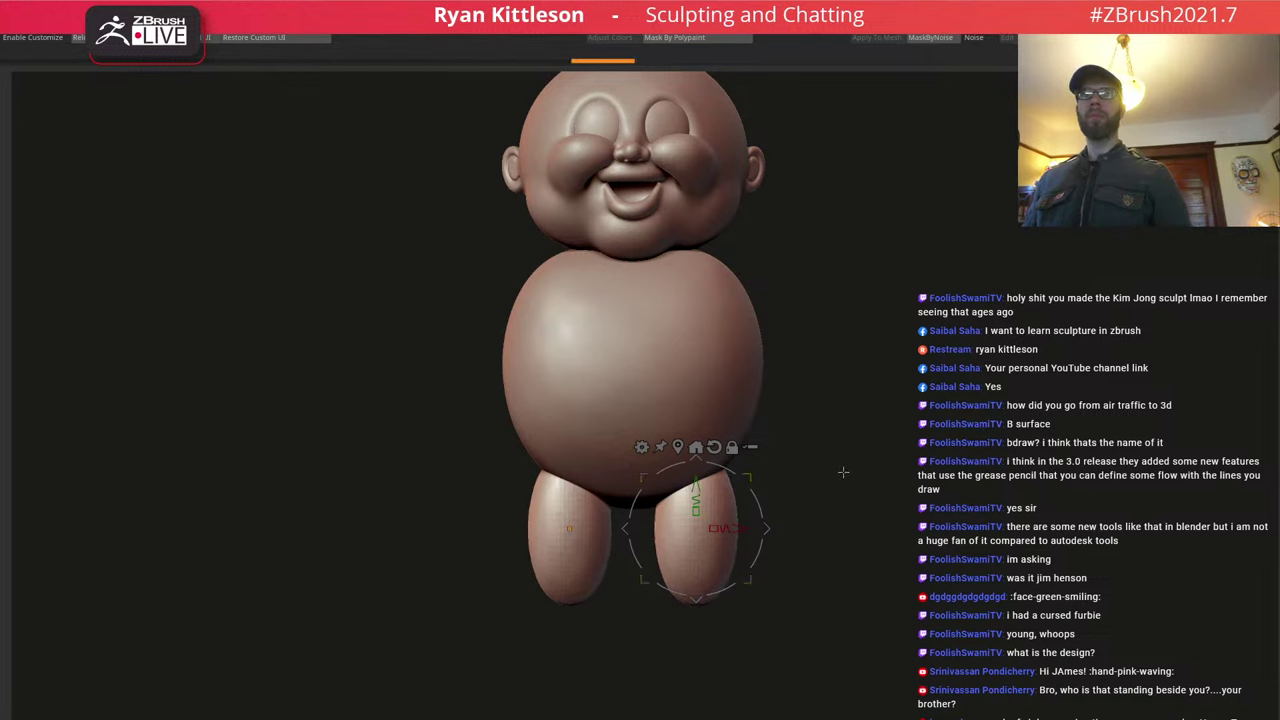
left_click_drag(750, 477, 775, 453)
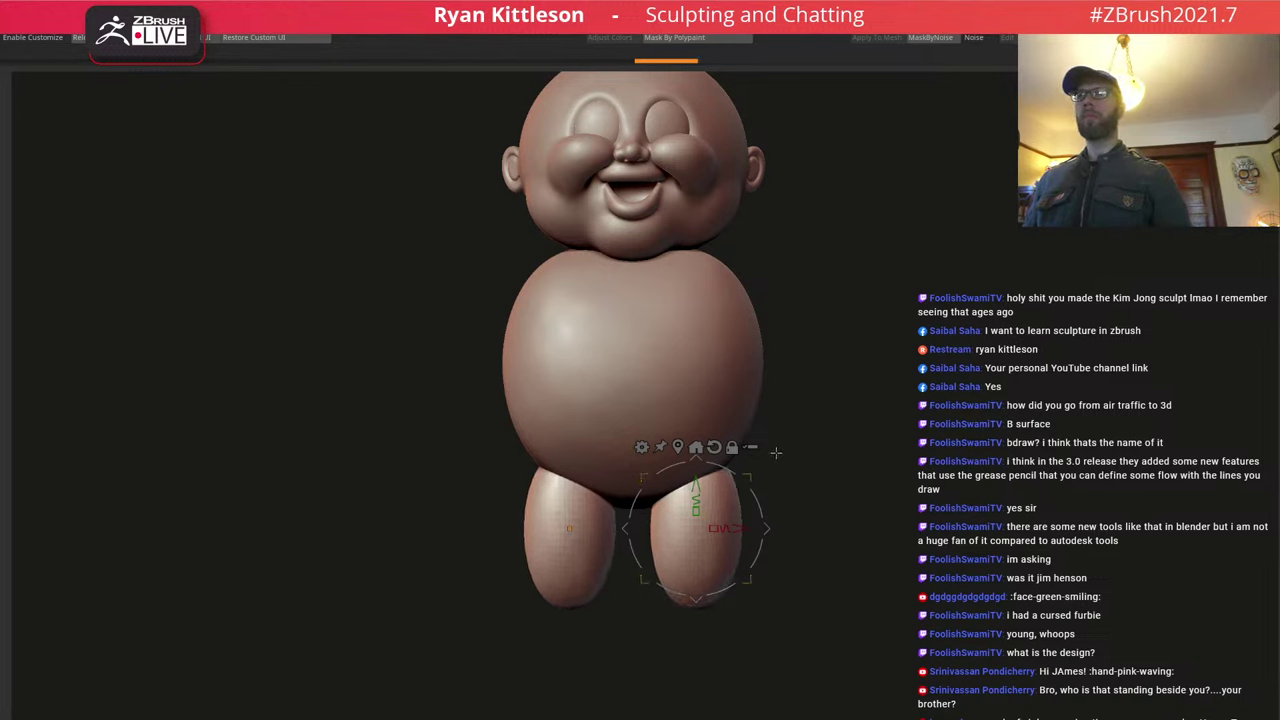
left_click_drag(830, 484, 777, 484)
left_click_drag(767, 535, 882, 469)
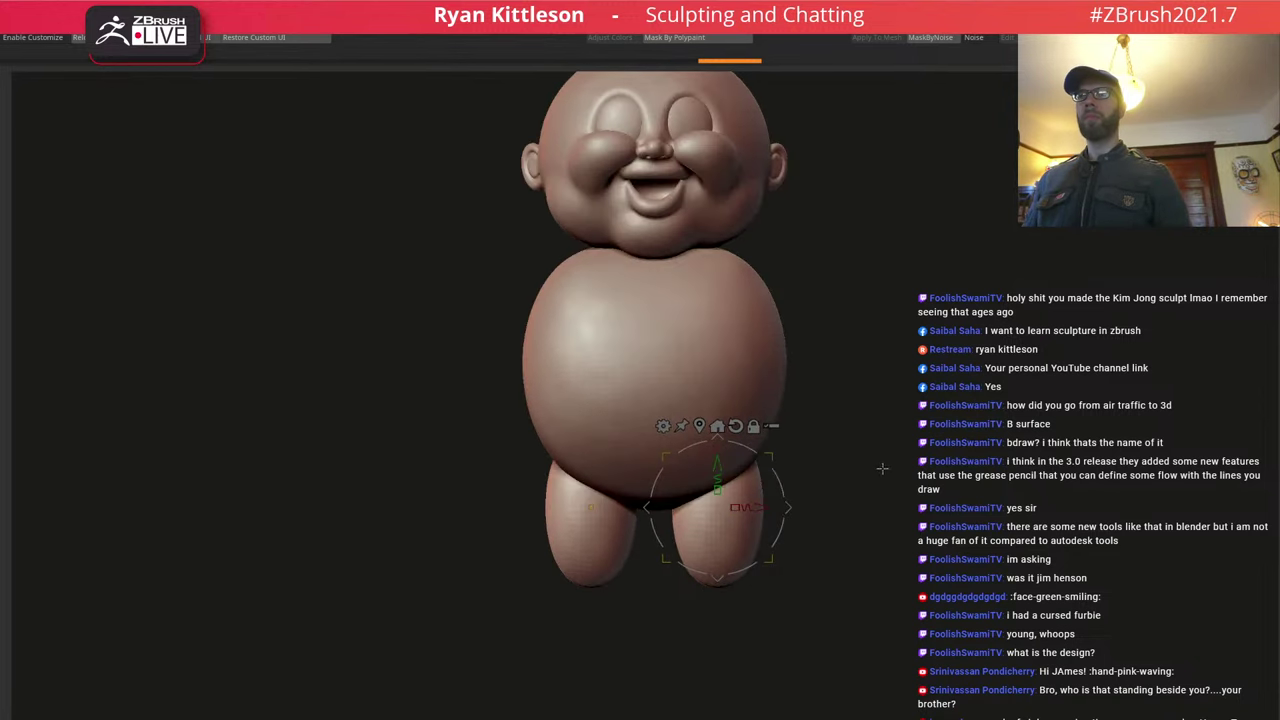
Rotate the legs slightly outward about their centres and duplicate them downward to form separate lower-leg segments.
left_click_drag(788, 508, 776, 450)
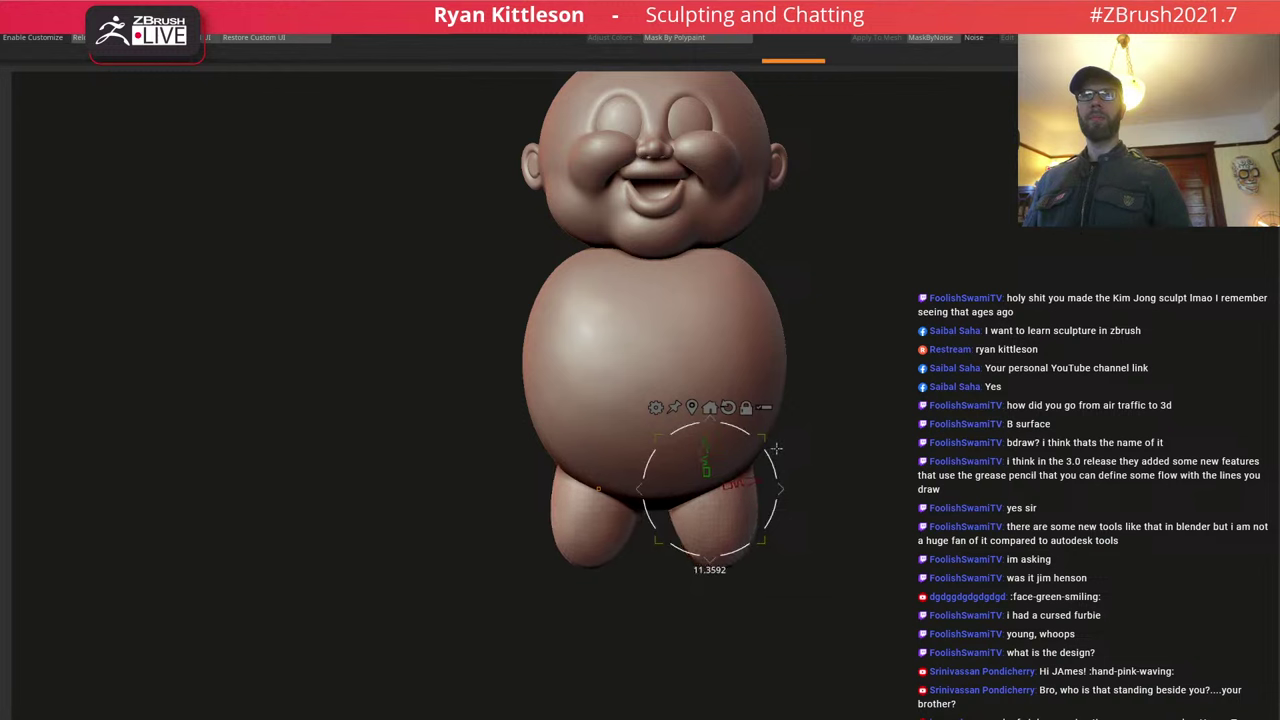
left_click_drag(781, 489, 803, 597, "ctrl")
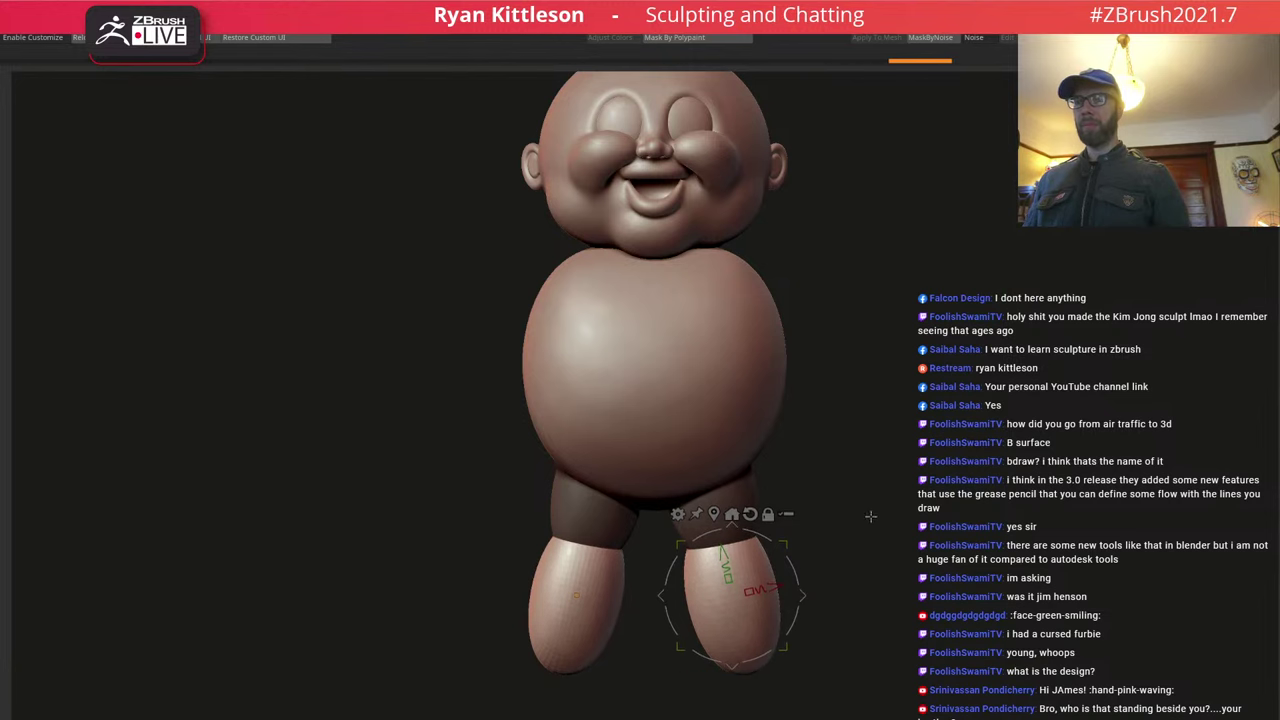
left_click_drag(891, 480, 890, 409, "alt")
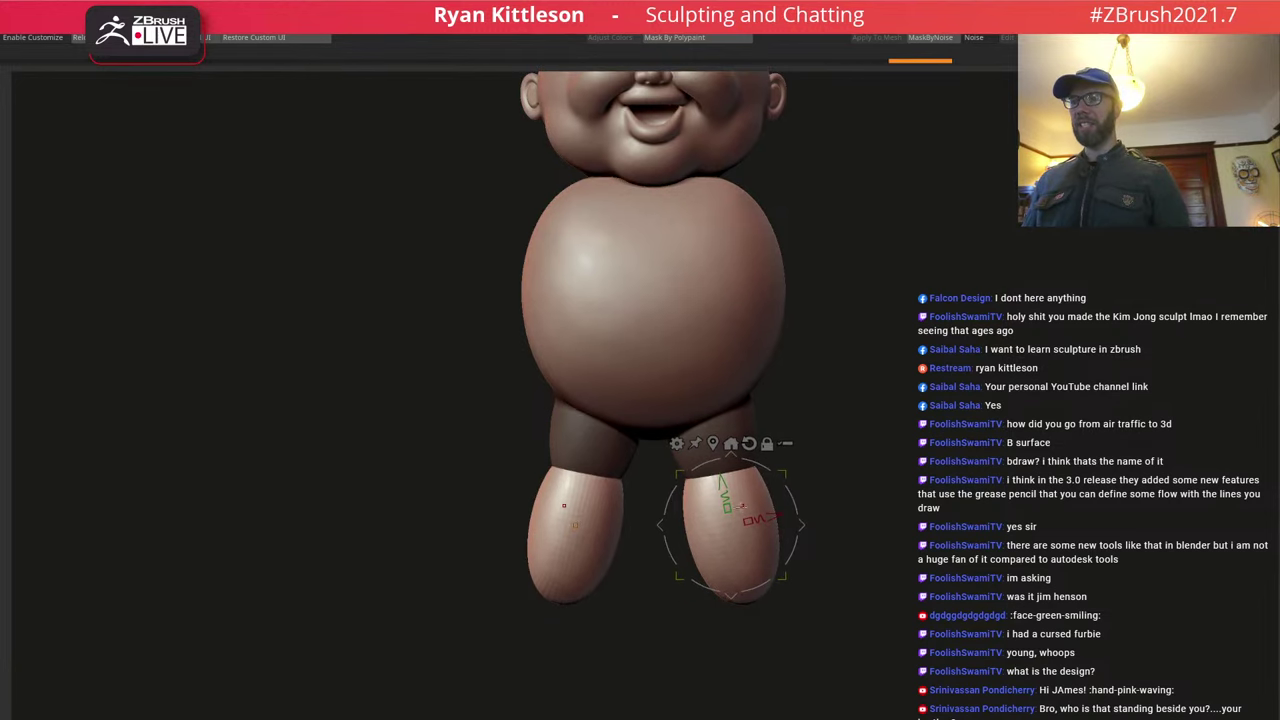
Isolate the legs from the rest of the body, shorten the lower-leg segments vertically and scale them up into plumper shapes.
left_click_drag(727, 507, 738, 528)
key("ctrl+z")
key("alt+s")
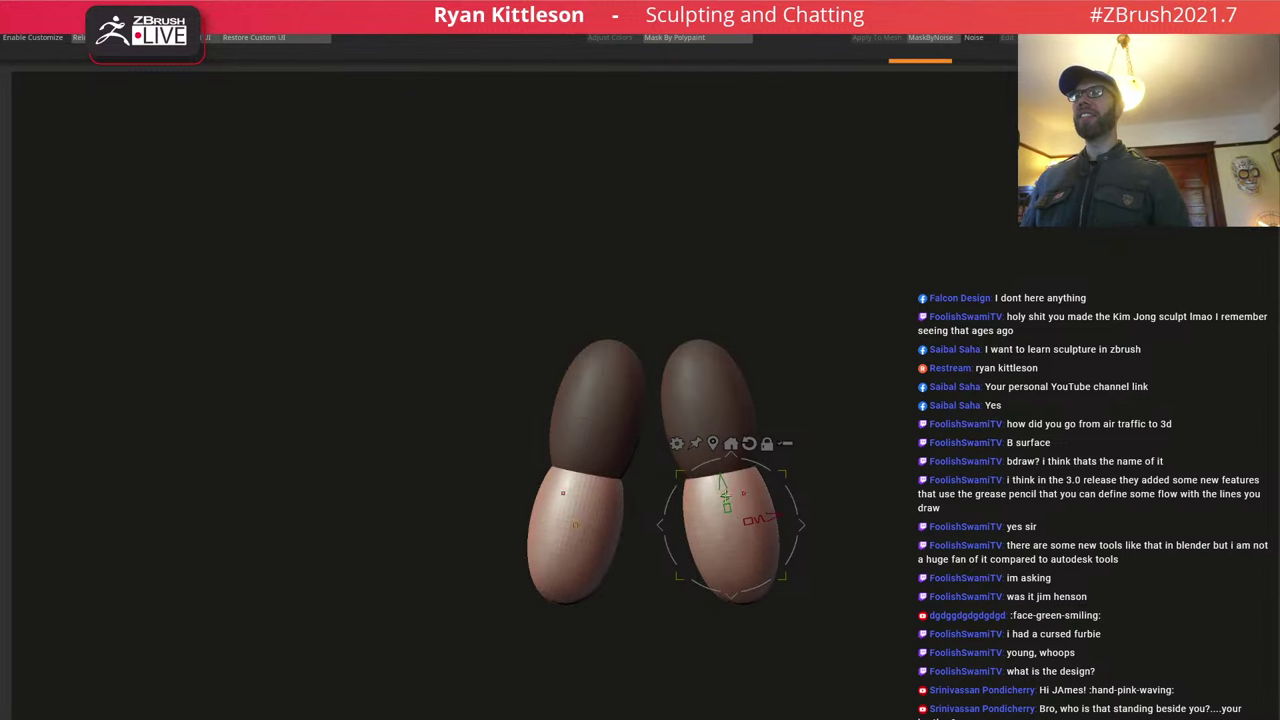
mouse_move(578, 523)
left_click_drag(581, 503, 559, 556)
key("ctrl+z")
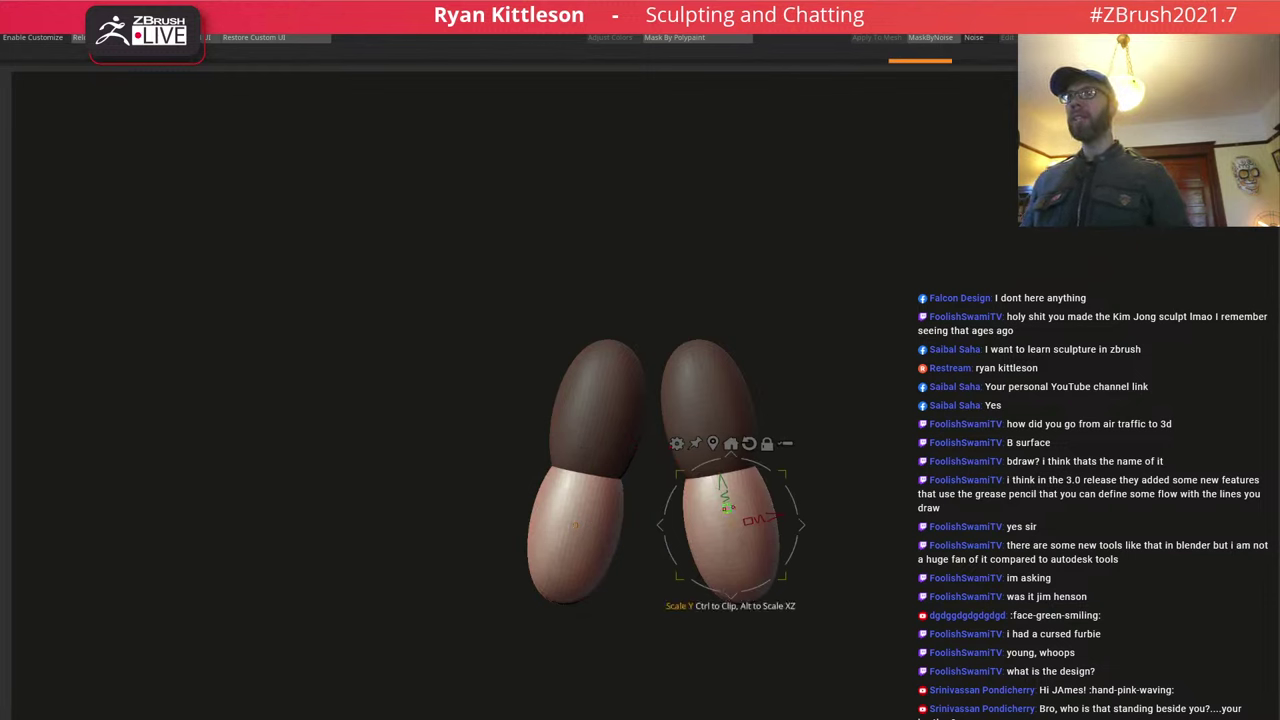
mouse_move(726, 506)
left_mouse_down()
mouse_move(734, 523)
mouse_move(714, 519)
left_mouse_up()
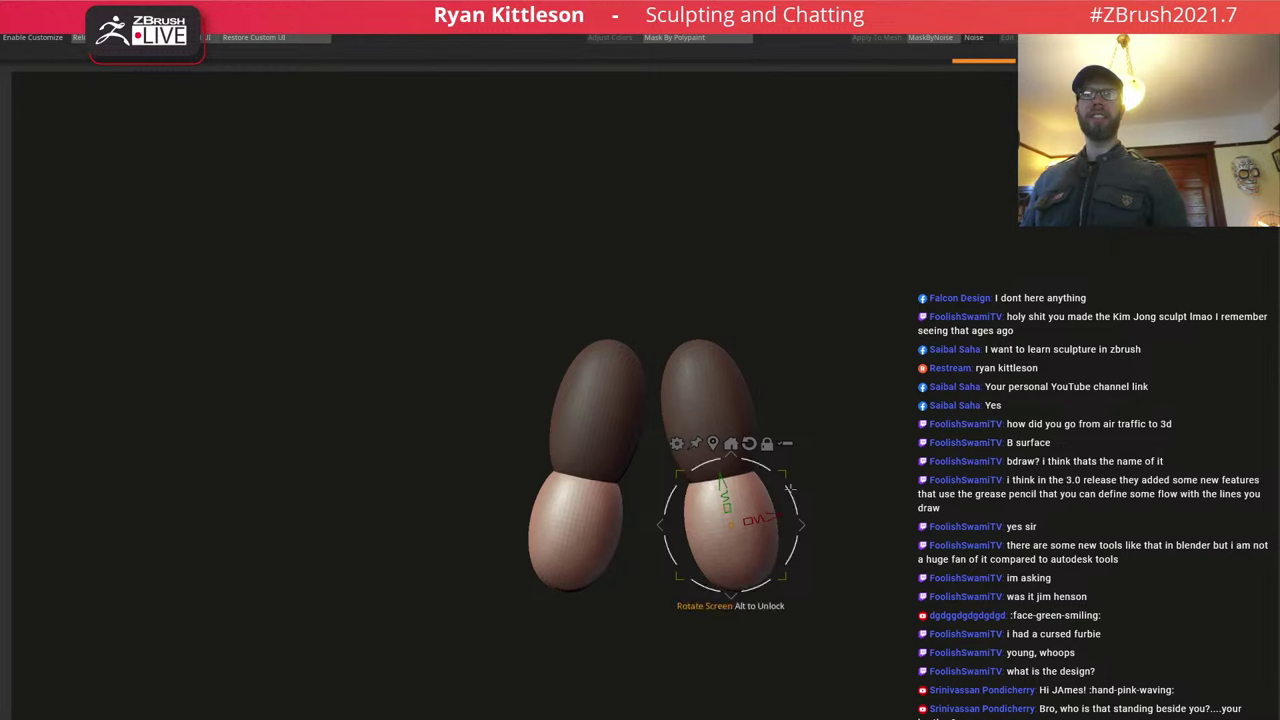
left_click_drag(782, 476, 788, 471)
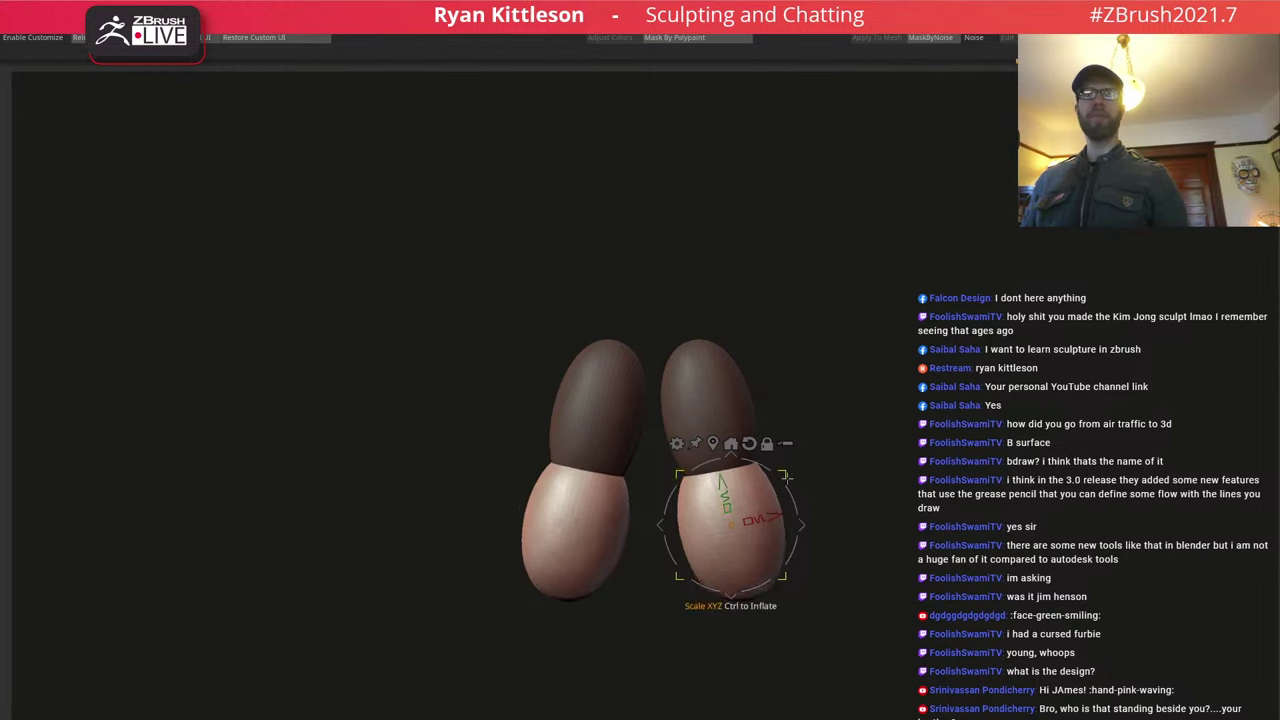
Reset the gizmo's orientation, flatten the undersides of the lower legs by clipping along Y, and clear the mask.
left_click(749, 443, "alt")
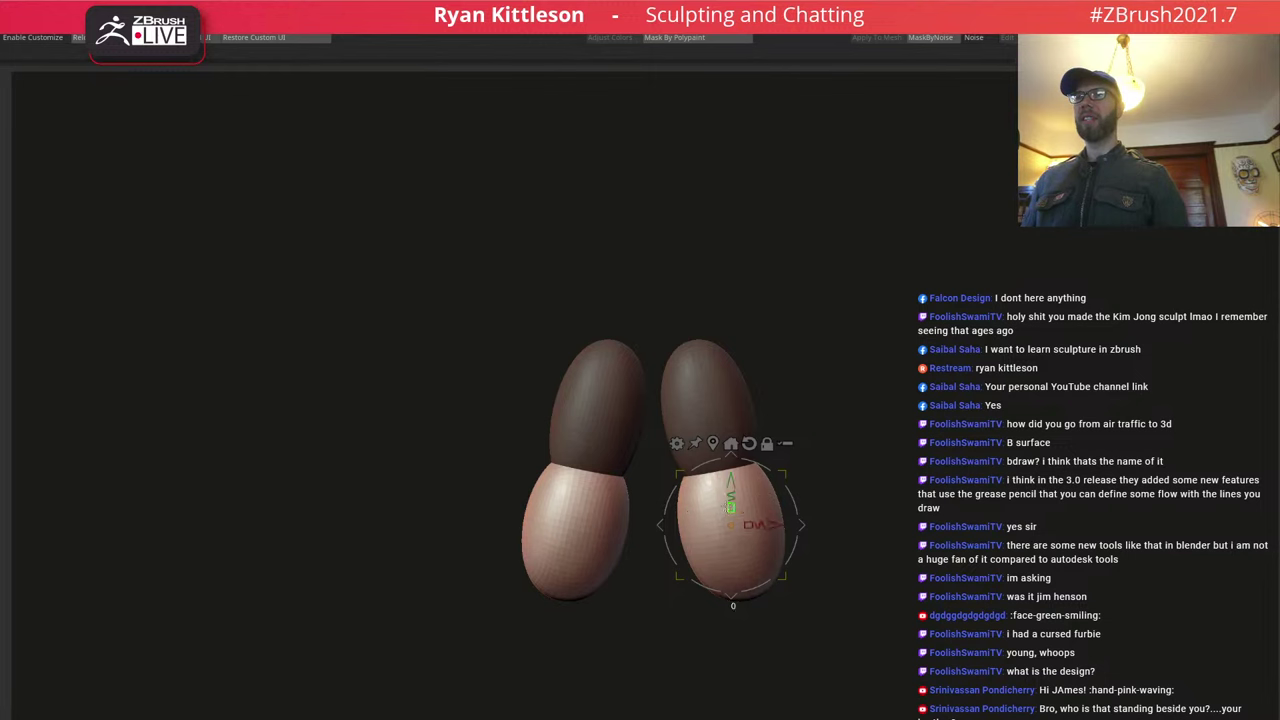
left_click_drag(731, 508, 751, 385, "ctrl")
key("q")
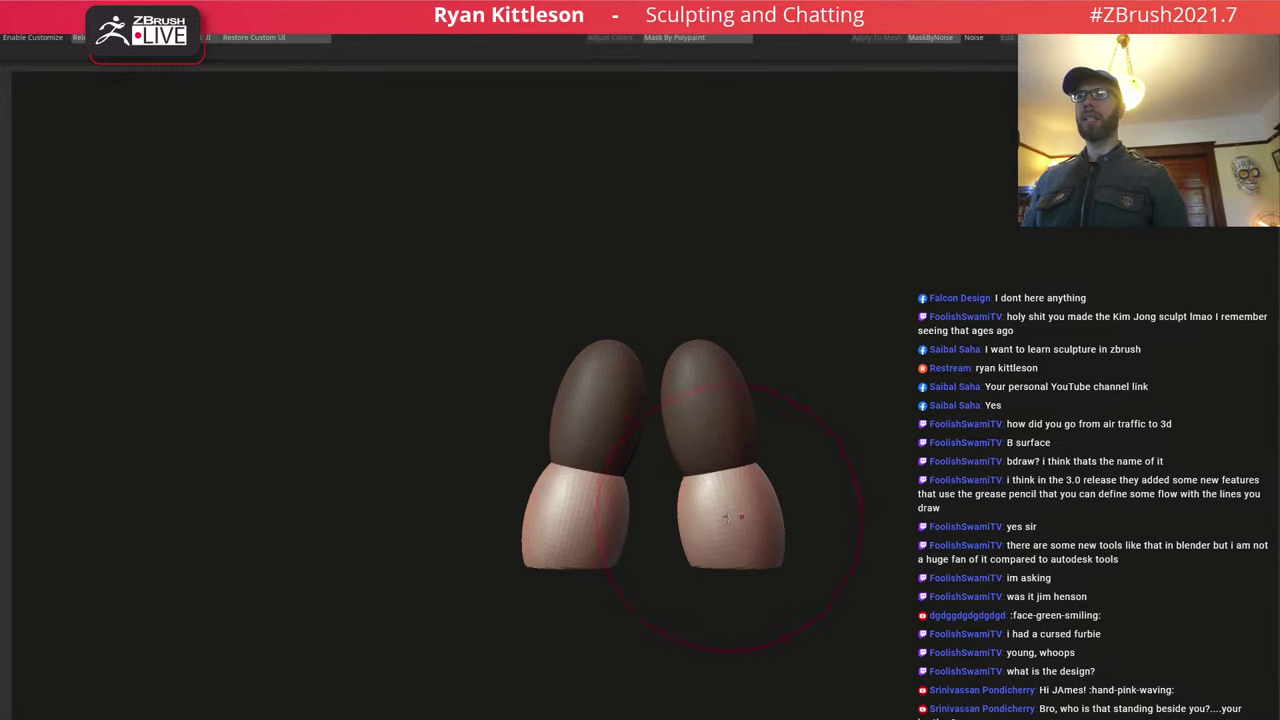
right_click_drag(736, 518, 694, 501)
key("ctrl+shift+a")
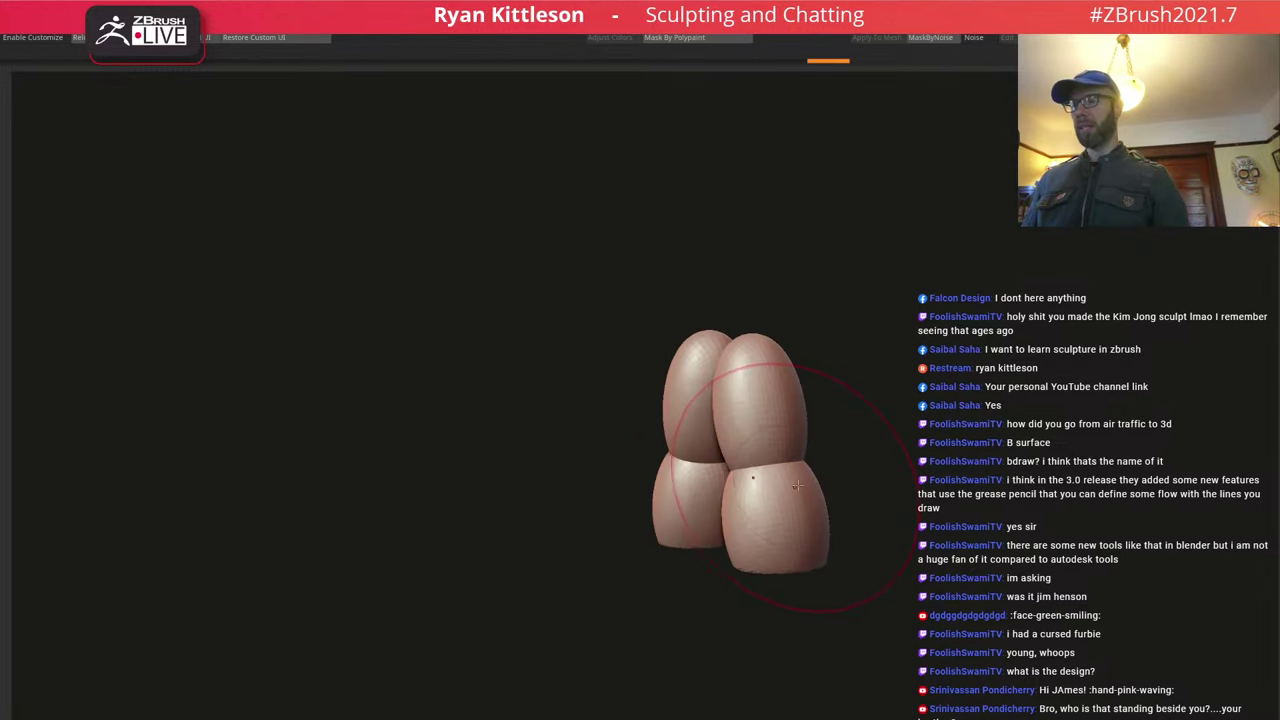
Step the leg mesh down and back up through its subdivision levels and subdivide it again.
key("shift+d")
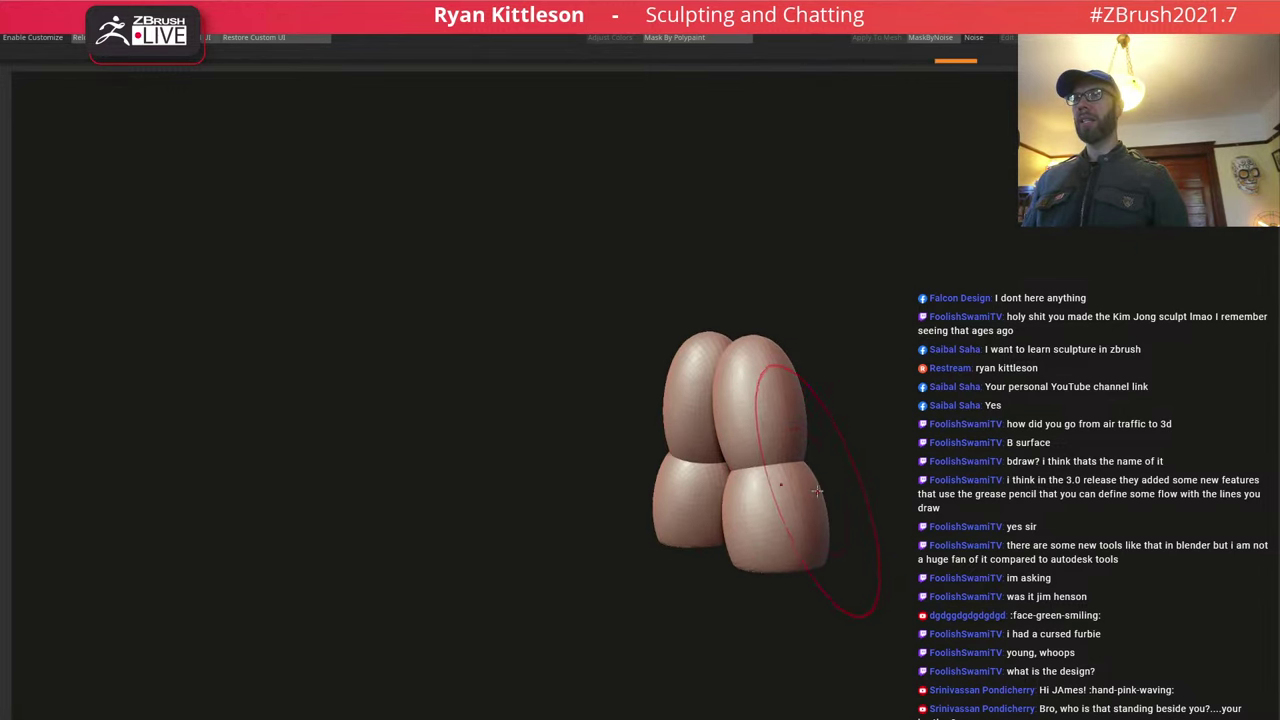
key("shift+d")
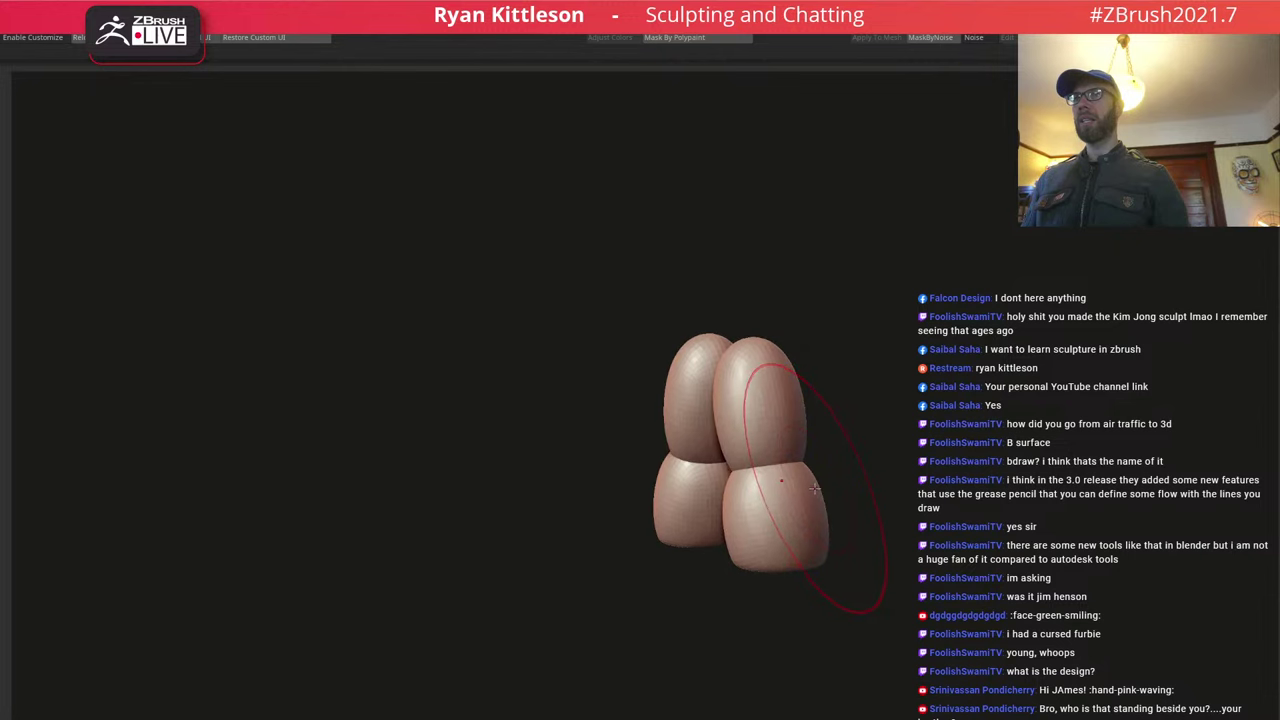
key("d")
right_click_drag(748, 474, 804, 487)
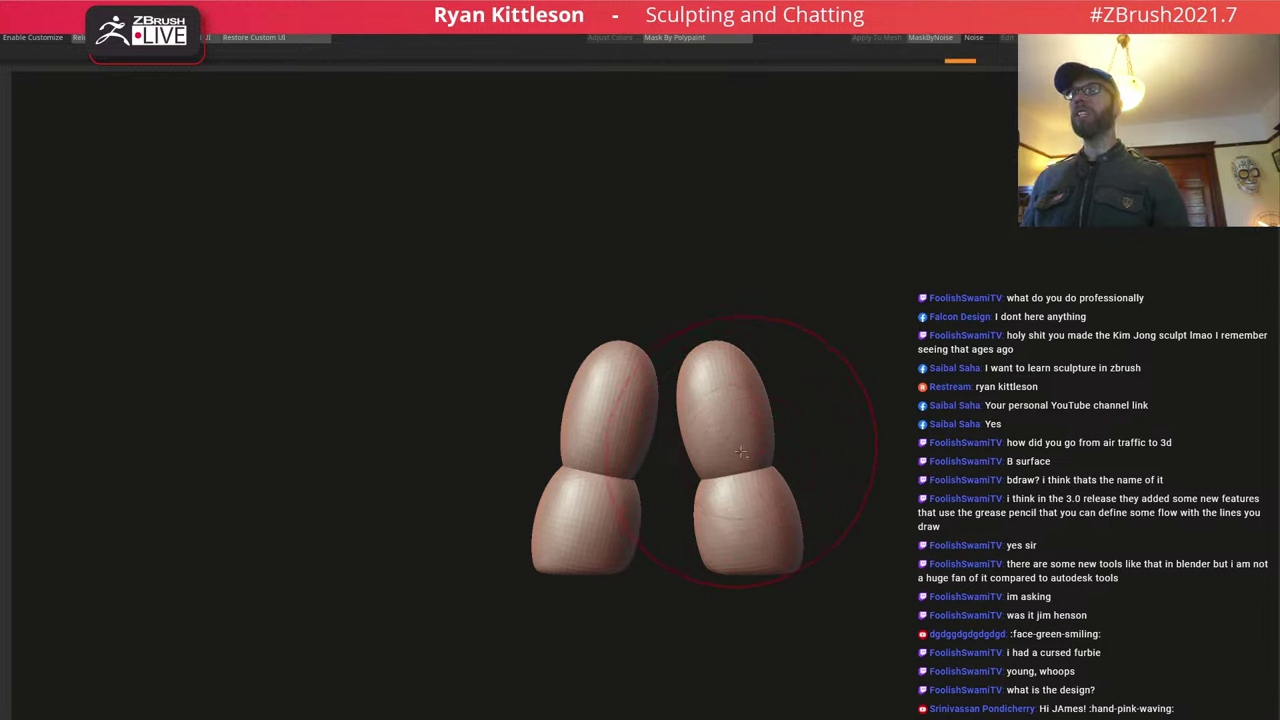
key("s")
key("s")
key("ctrl+d")
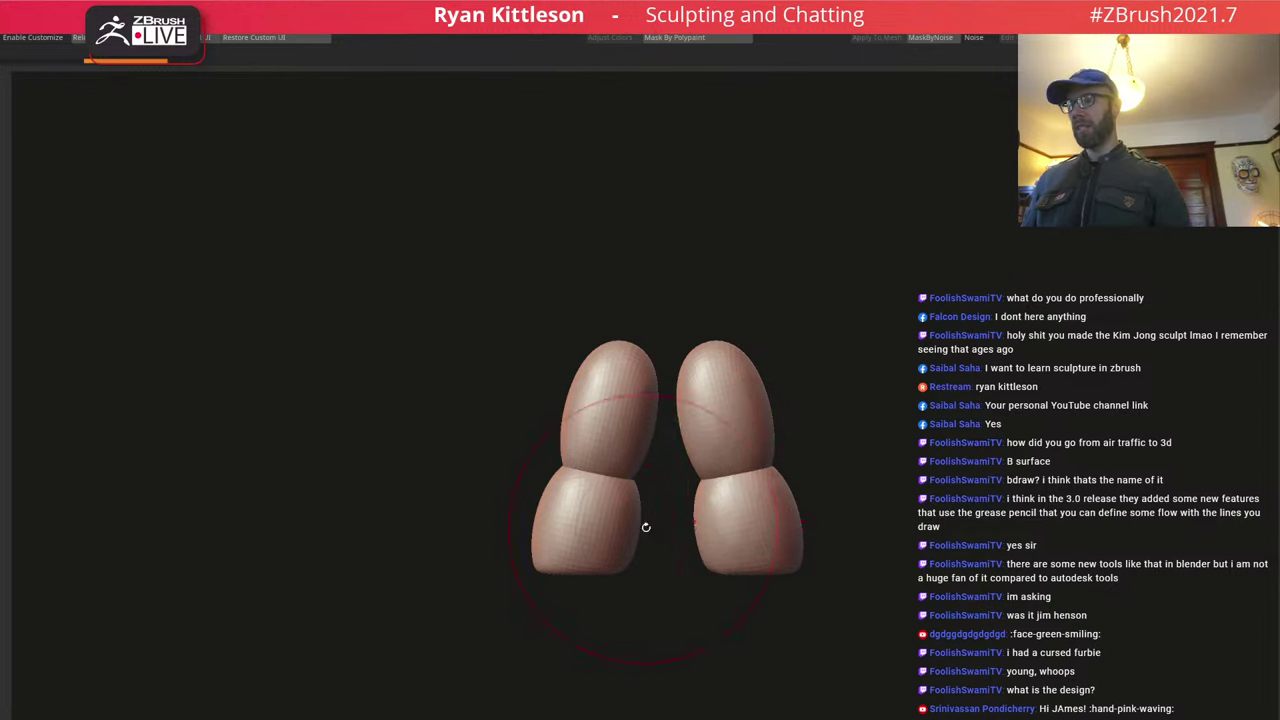
Show the polyframe, assign a new polygroup on the legs and isolate the lower-leg pieces from the upper ones.
key("shift+f")
key("ctrl+w")
left_click(768, 519, "ctrl+shift")
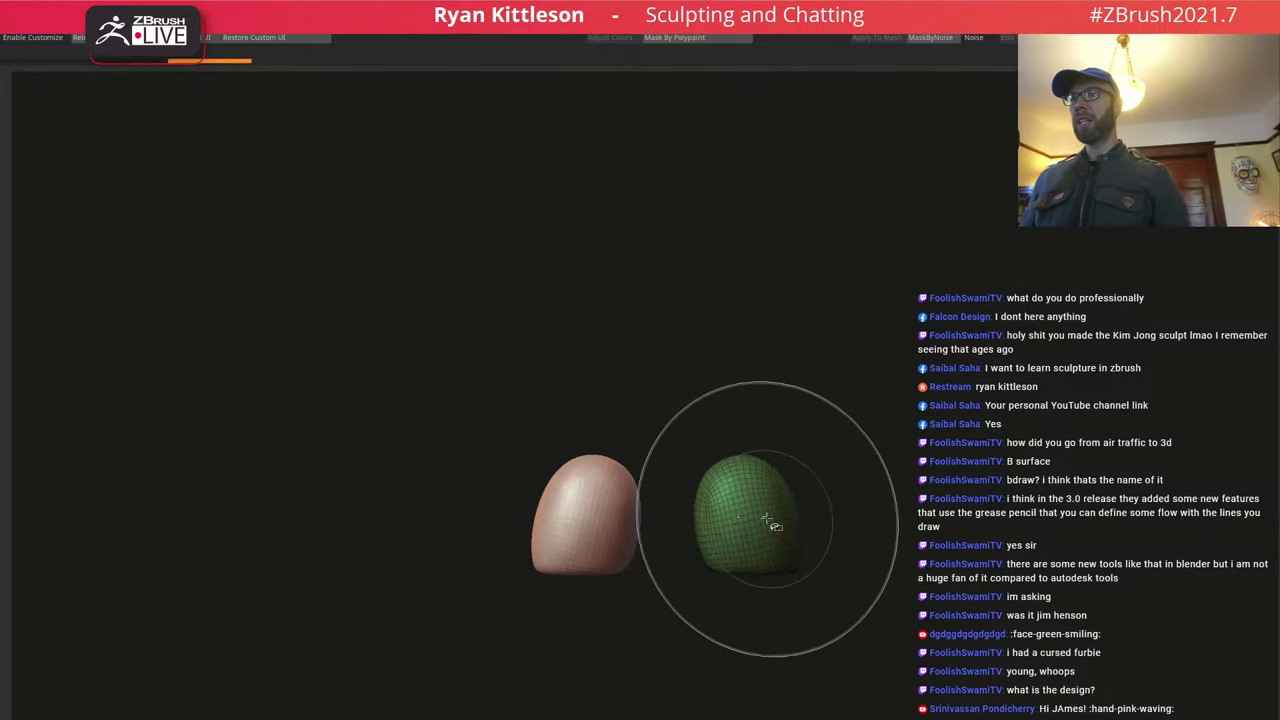
left_click(767, 522, "ctrl+shift")
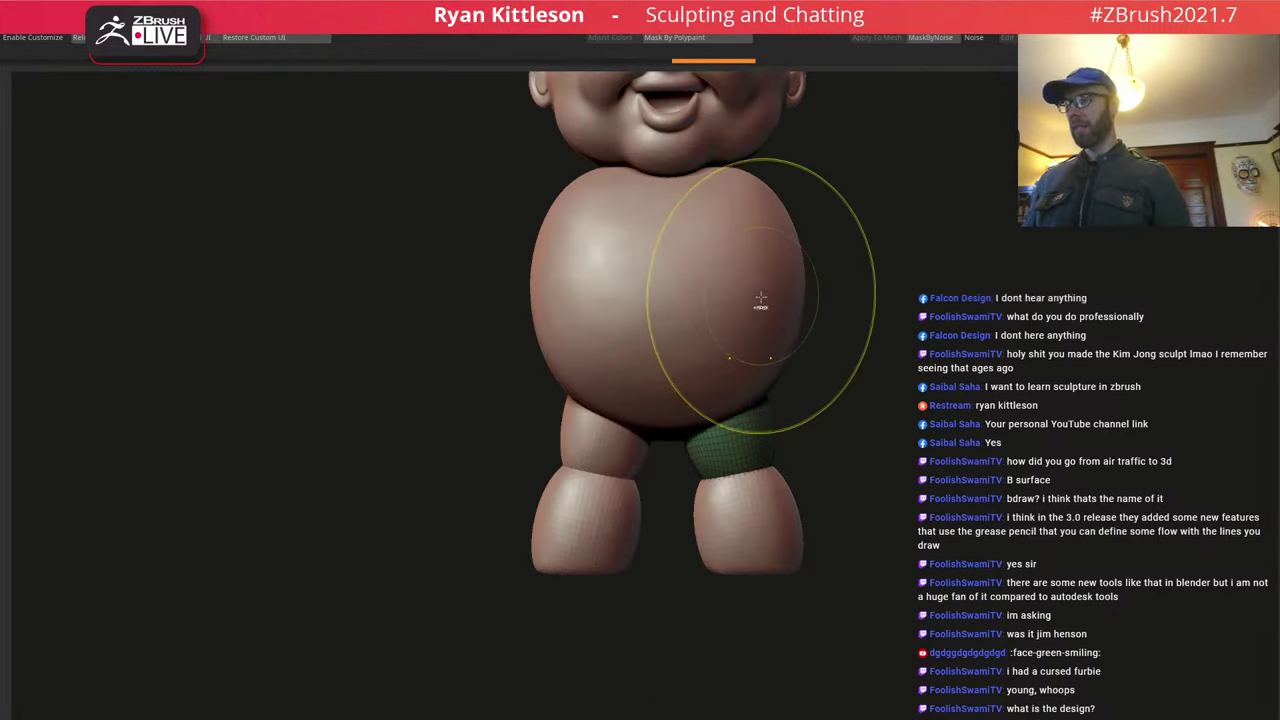
Save the current sculpt as a tool file.
key("ctrl+shift+t")
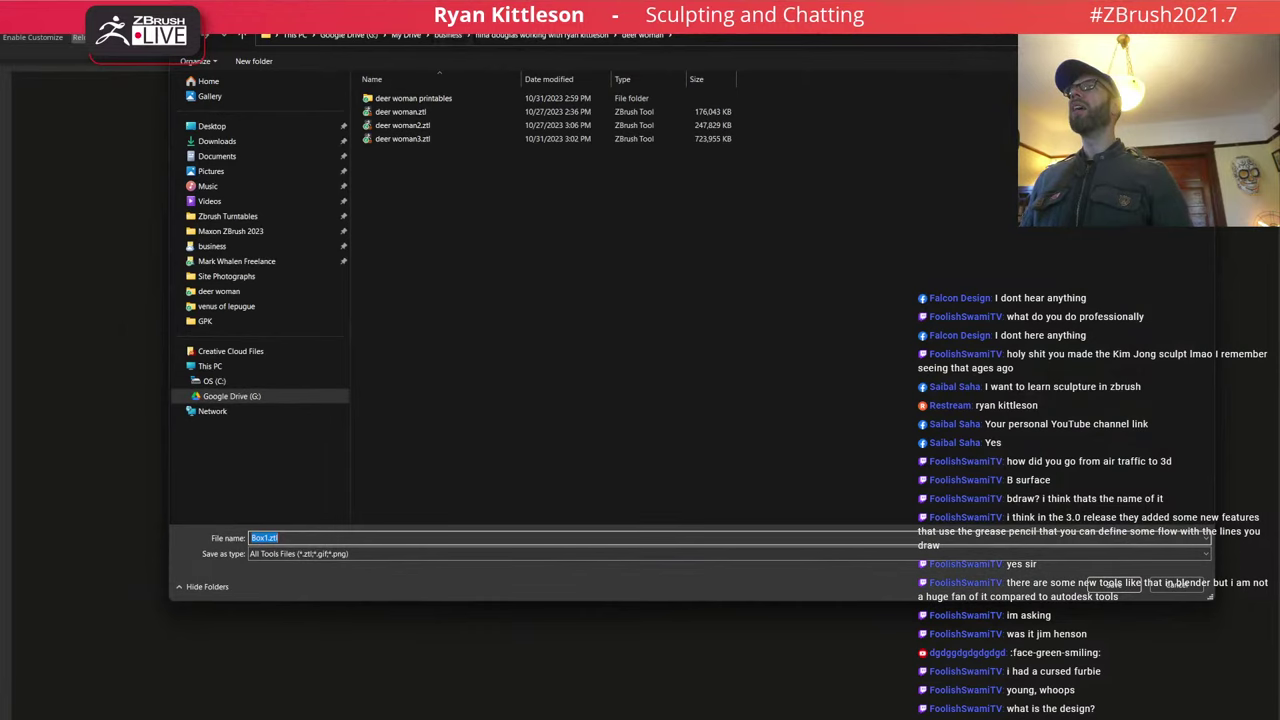
left_click_drag(463, 18, 410, 718)
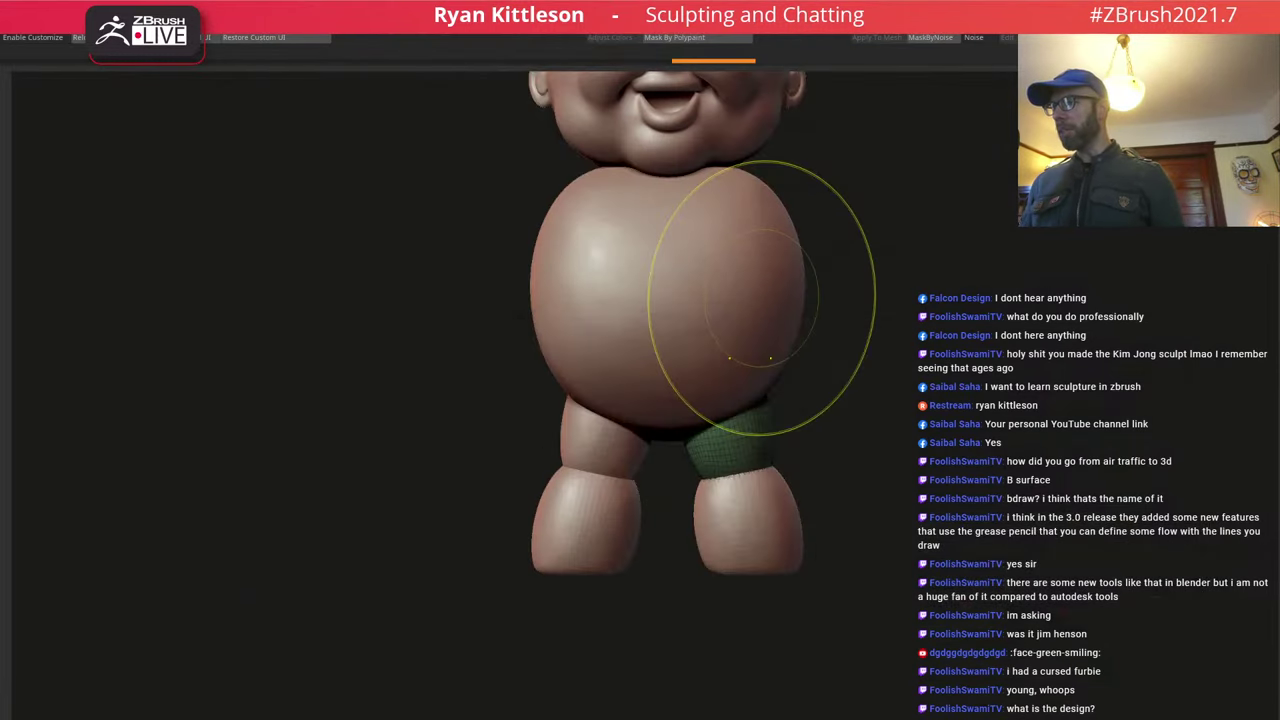
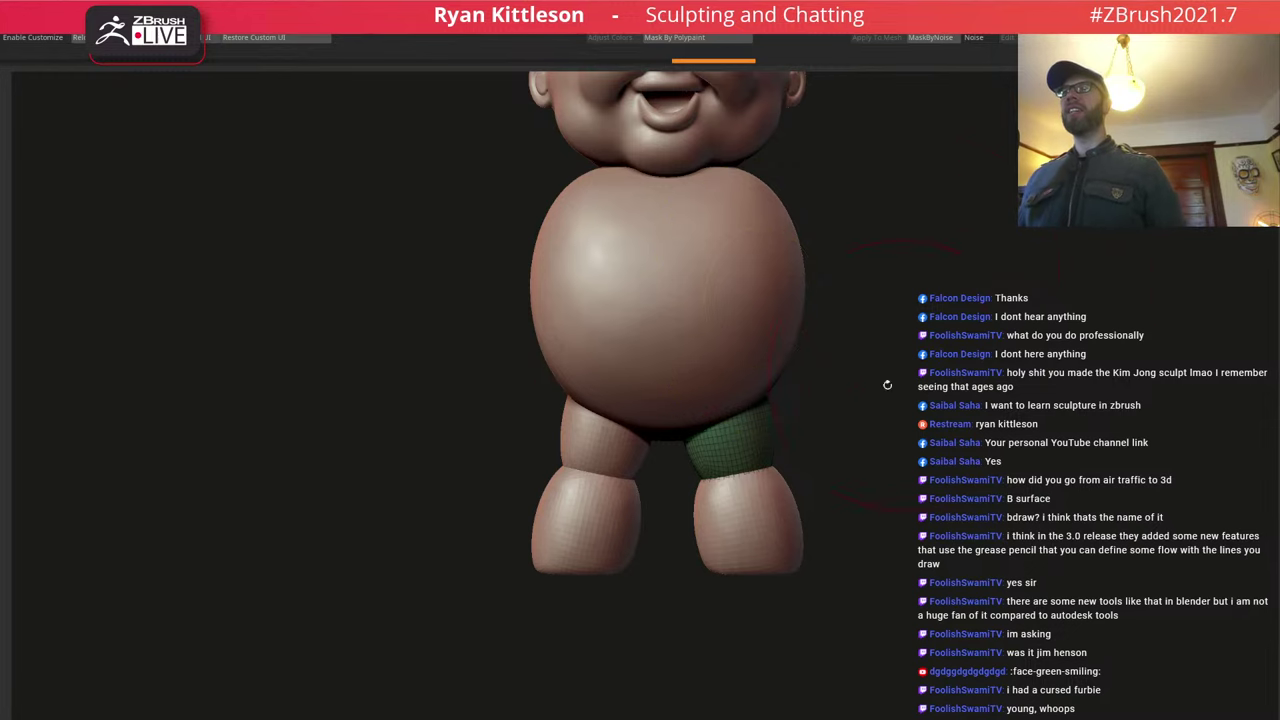
Duplicate the upper-leg piece on one side and move the copy forward in side view to start a knee.
left_click_drag(887, 385, 806, 381)
key("w")
left_click_drag(940, 430, 900, 430)
left_click(801, 456)
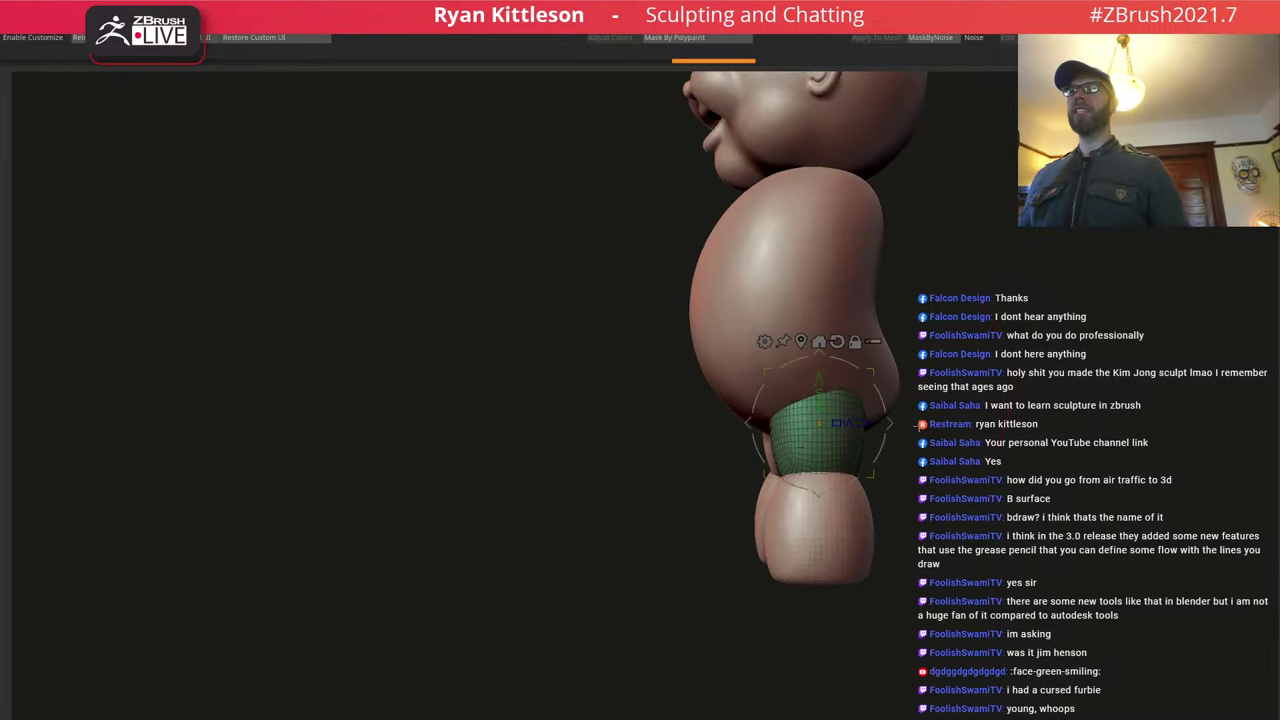
left_click_drag(767, 476, 725, 515)
left_click_drag(708, 460, 882, 446)
left_click_drag(785, 446, 855, 441)
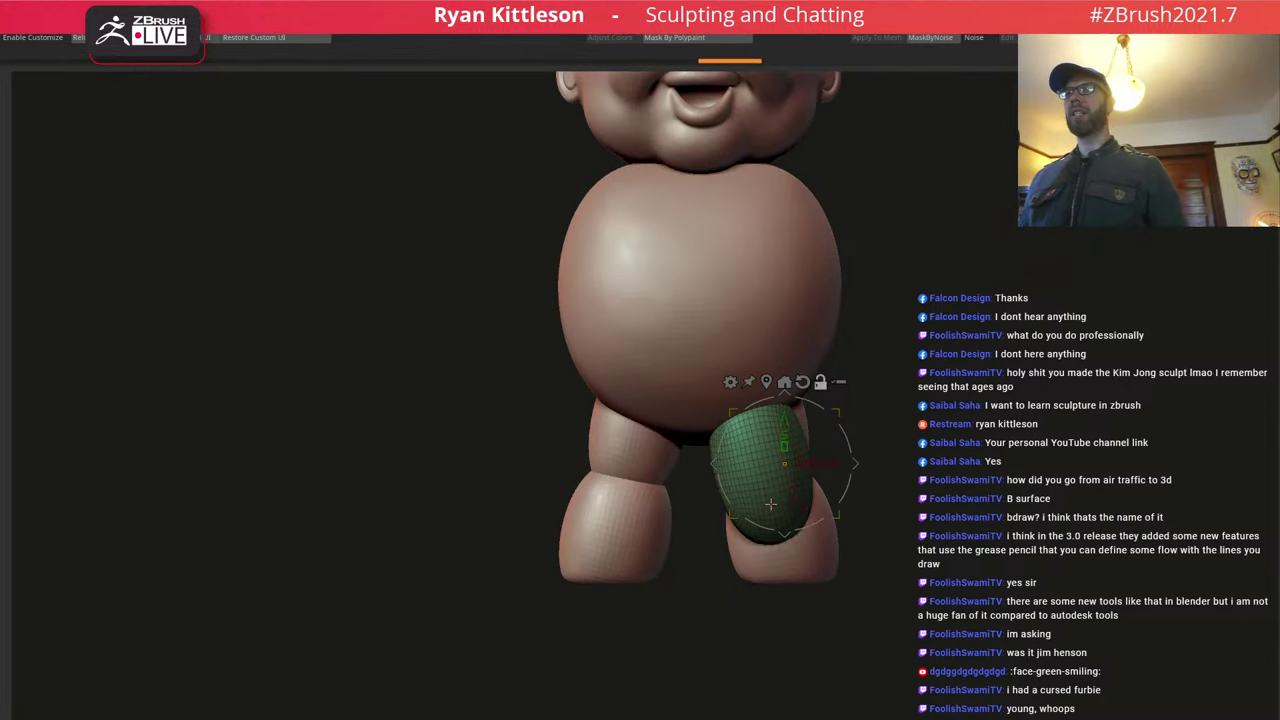
Reposition the gizmo, tilt the copied piece slightly, shorten it into a rounded knee and hide the polyframe.
left_click_drag(770, 503, 757, 540)
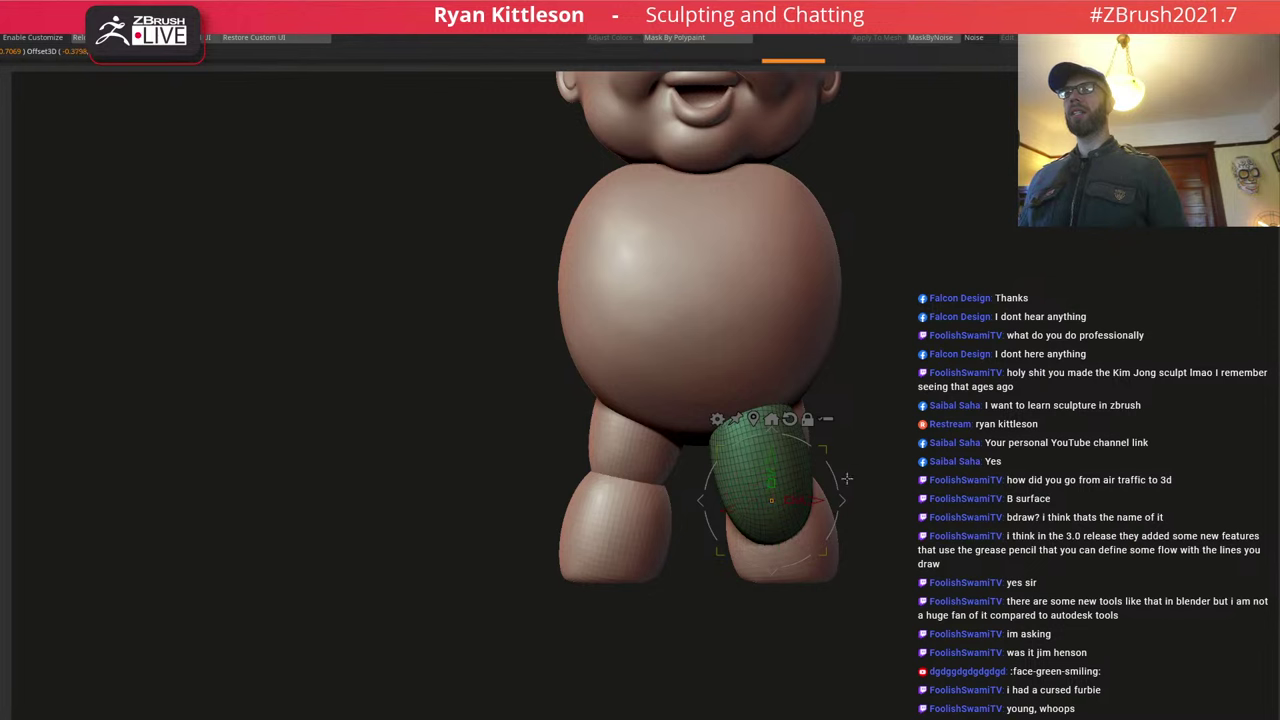
mouse_move(840, 480)
left_mouse_down()
mouse_move(826, 458)
mouse_move(842, 440)
left_mouse_up()
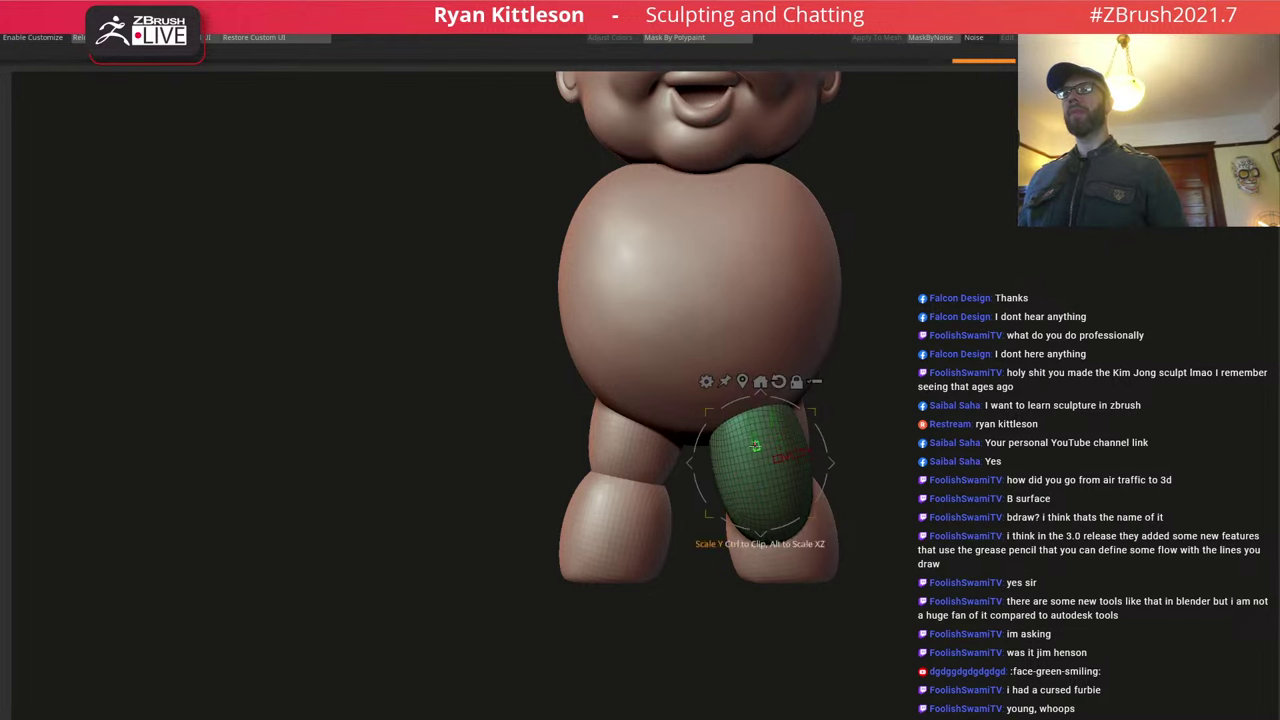
left_click_drag(757, 446, 759, 469)
left_click_drag(930, 415, 840, 481)
key("shift+f")
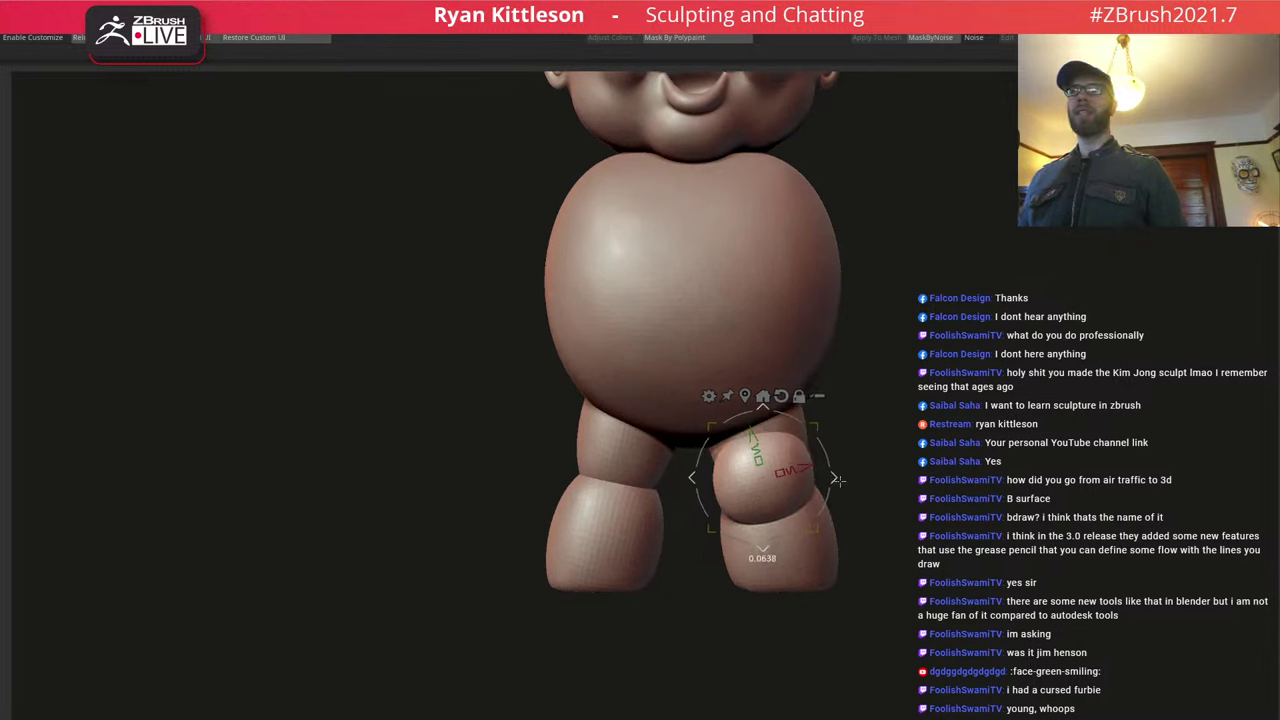
Mirror the knee onto the opposite leg and check its fit from the side with a small position adjustment.
left_click_drag(908, 446, 882, 463)
left_click(629, 716)
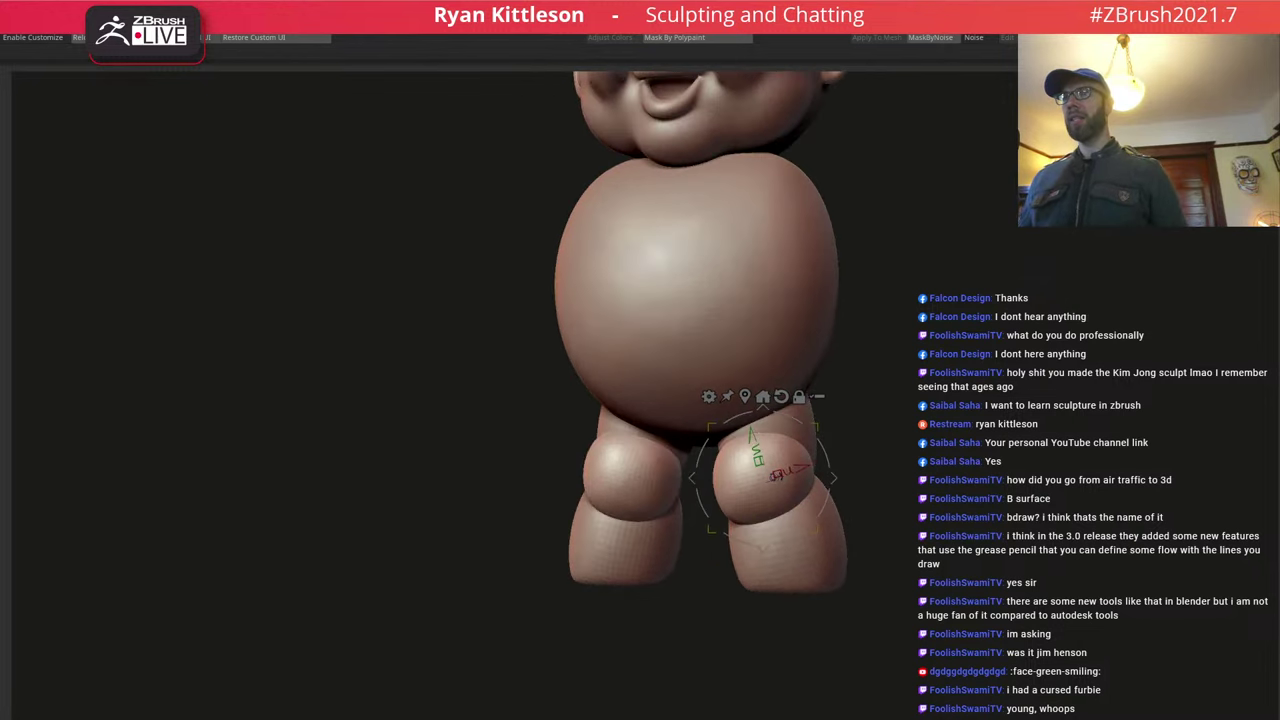
left_click_drag(950, 430, 885, 440, "shift")
left_click_drag(834, 477, 840, 478)
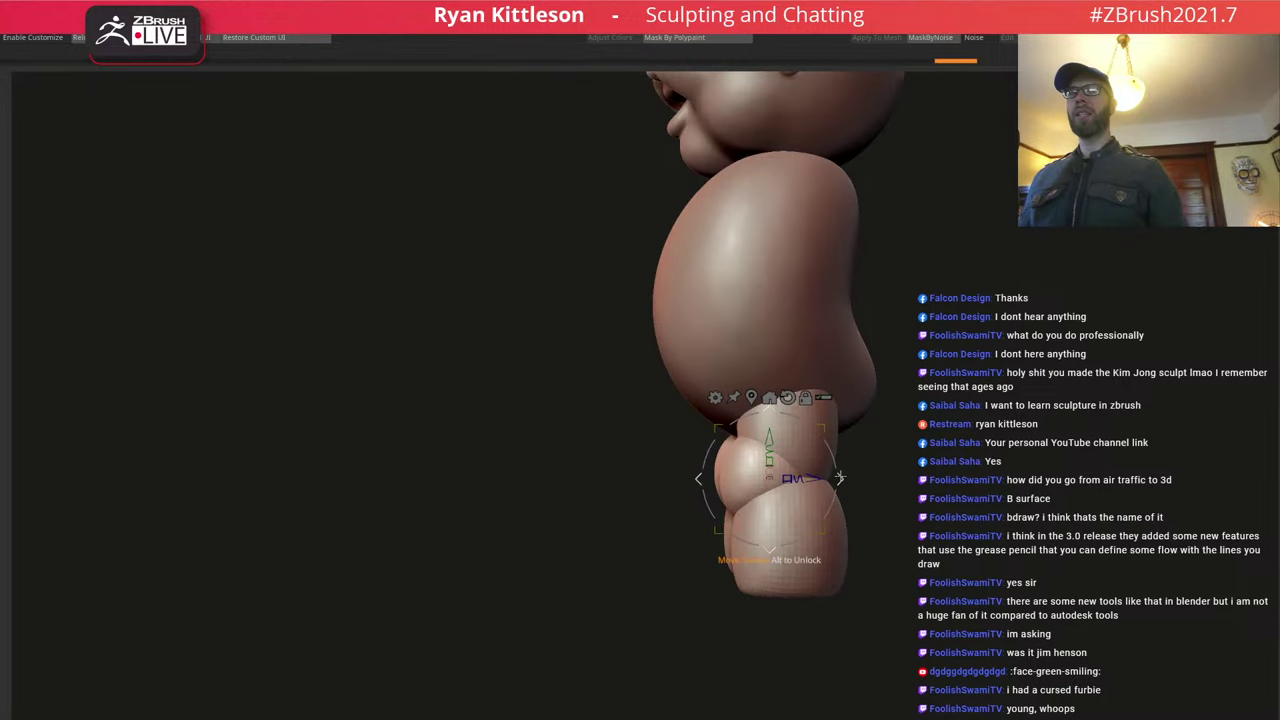
Select the upper-leg piece, ghost the other parts and rotate it so its lower end swings forward toward the knee.
left_click(833, 414, "alt")
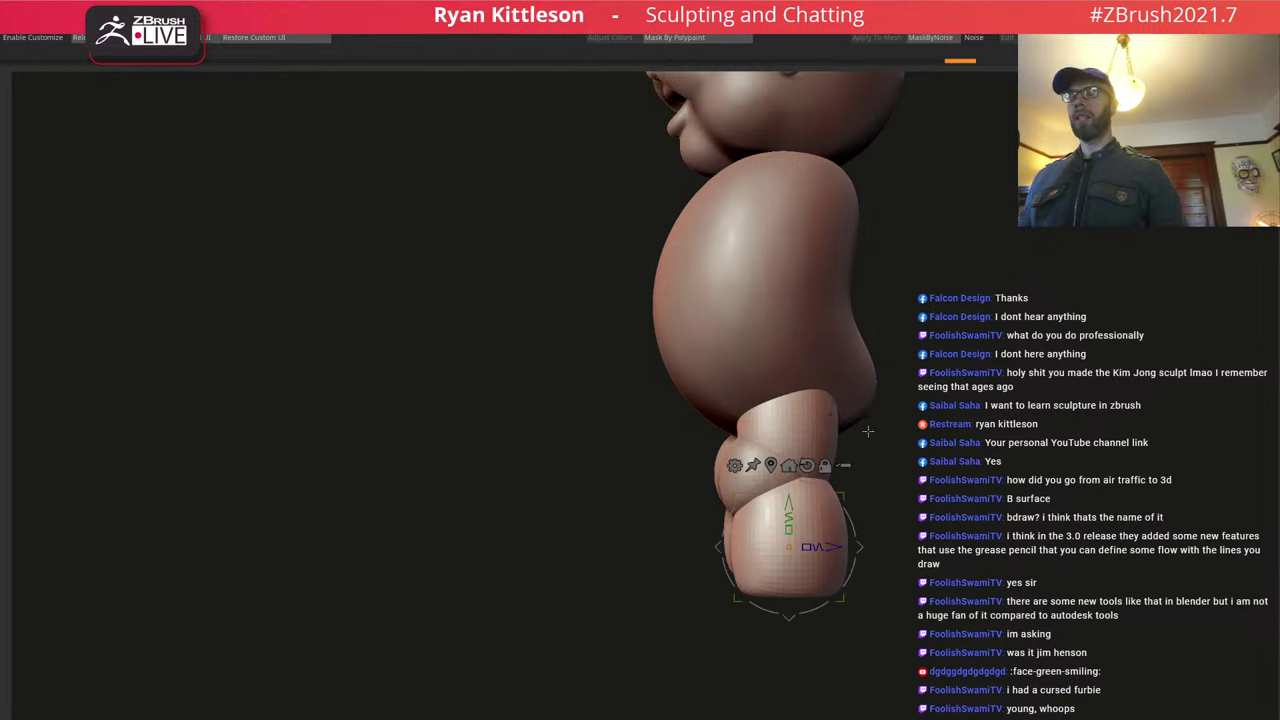
left_click_drag(875, 428, 876, 428)
key("Up")
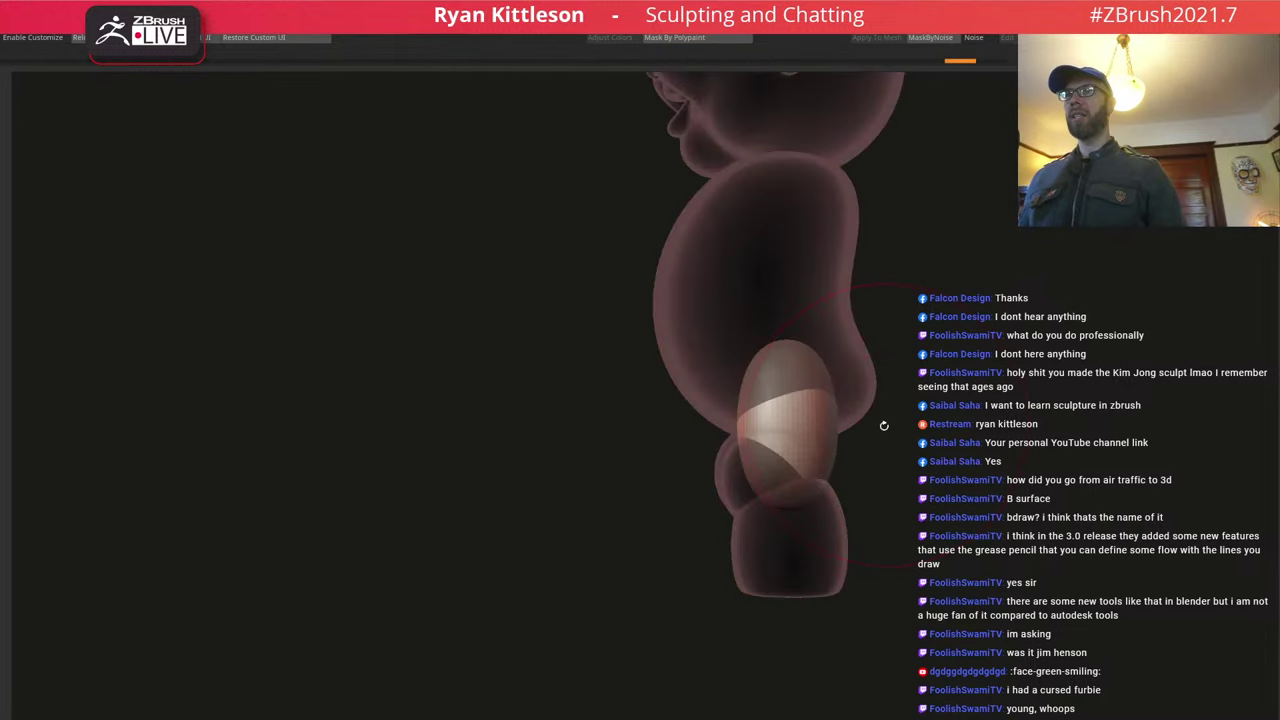
left_click_drag(859, 414, 876, 421)
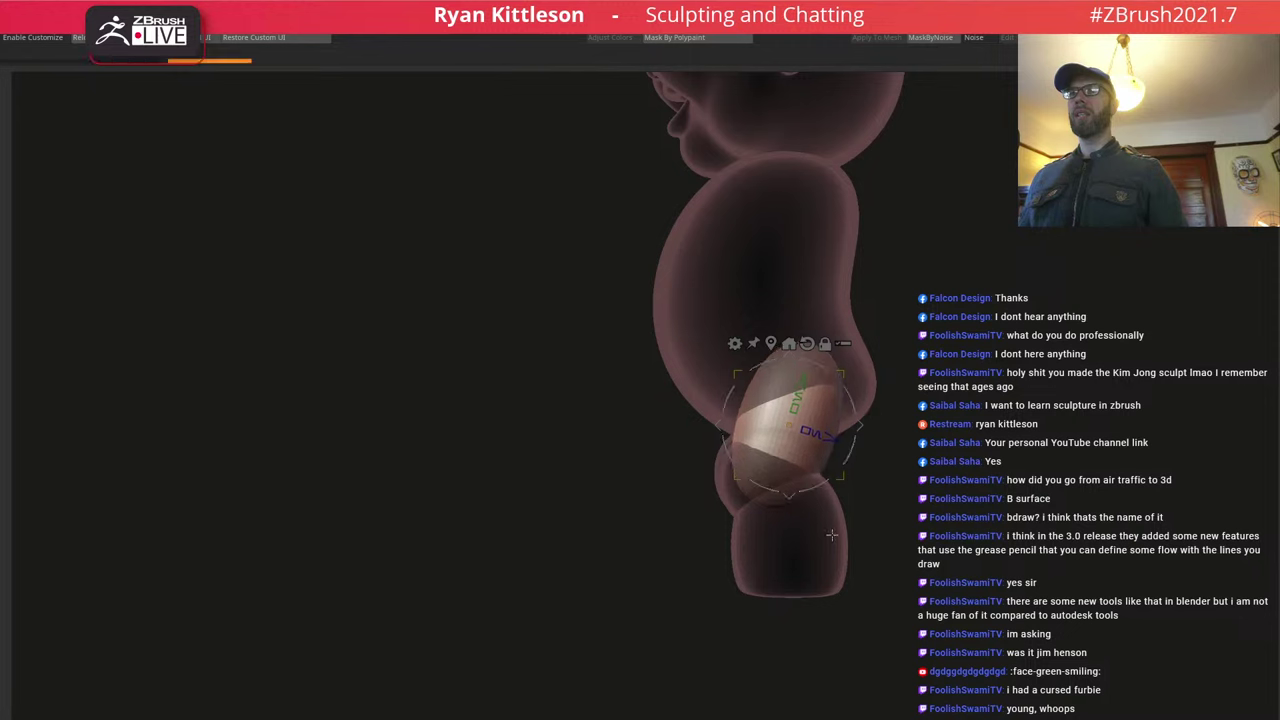
Select the lower-leg piece and angle it in side view so its base moves backward beneath the knee.
left_click(824, 540, "alt")
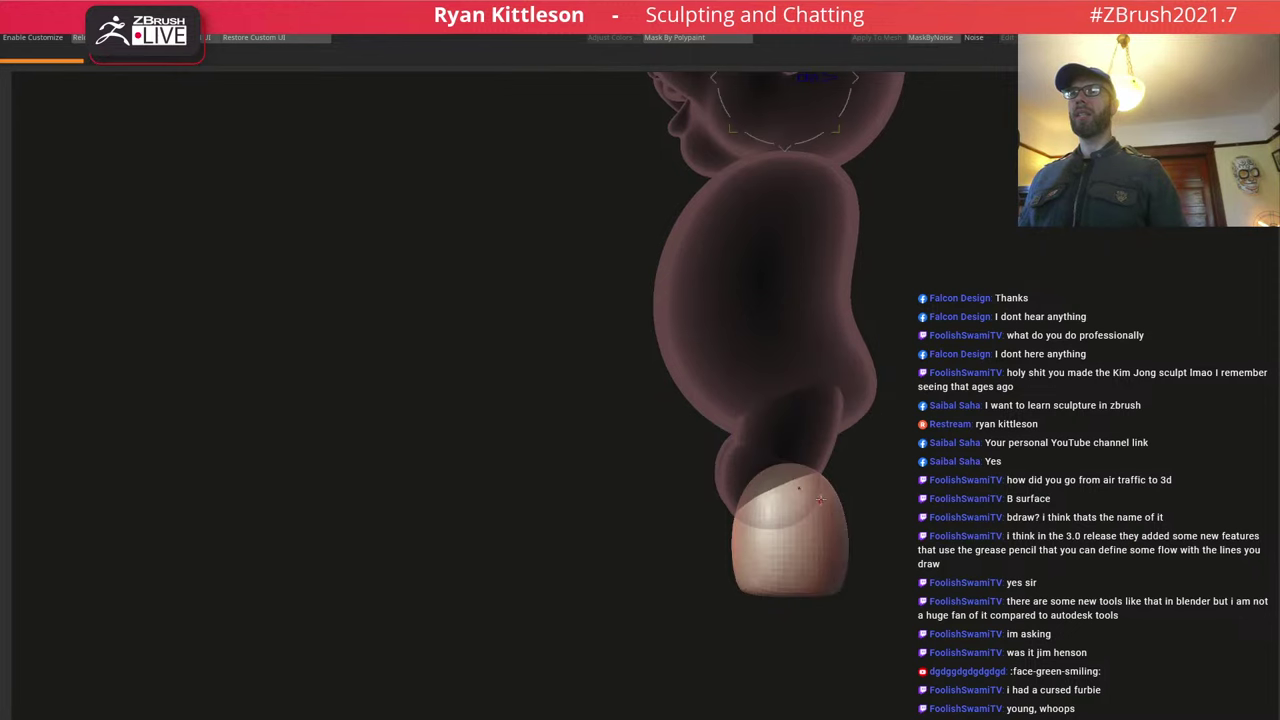
right_click_drag(826, 513, 728, 502, "alt")
left_click(703, 480, "alt")
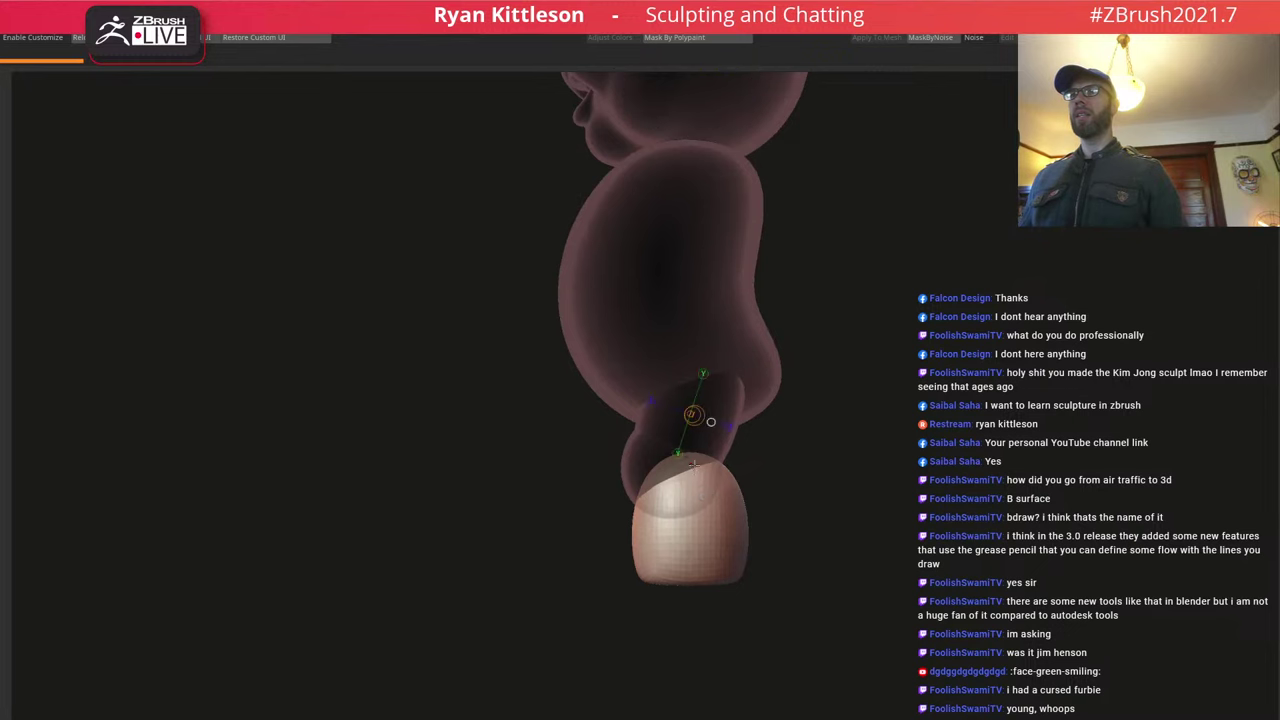
mouse_move(694, 464)
left_mouse_down("shift")
mouse_move(692, 668)
mouse_move(696, 595)
mouse_move(720, 594)
left_mouse_up("shift")
key("q")
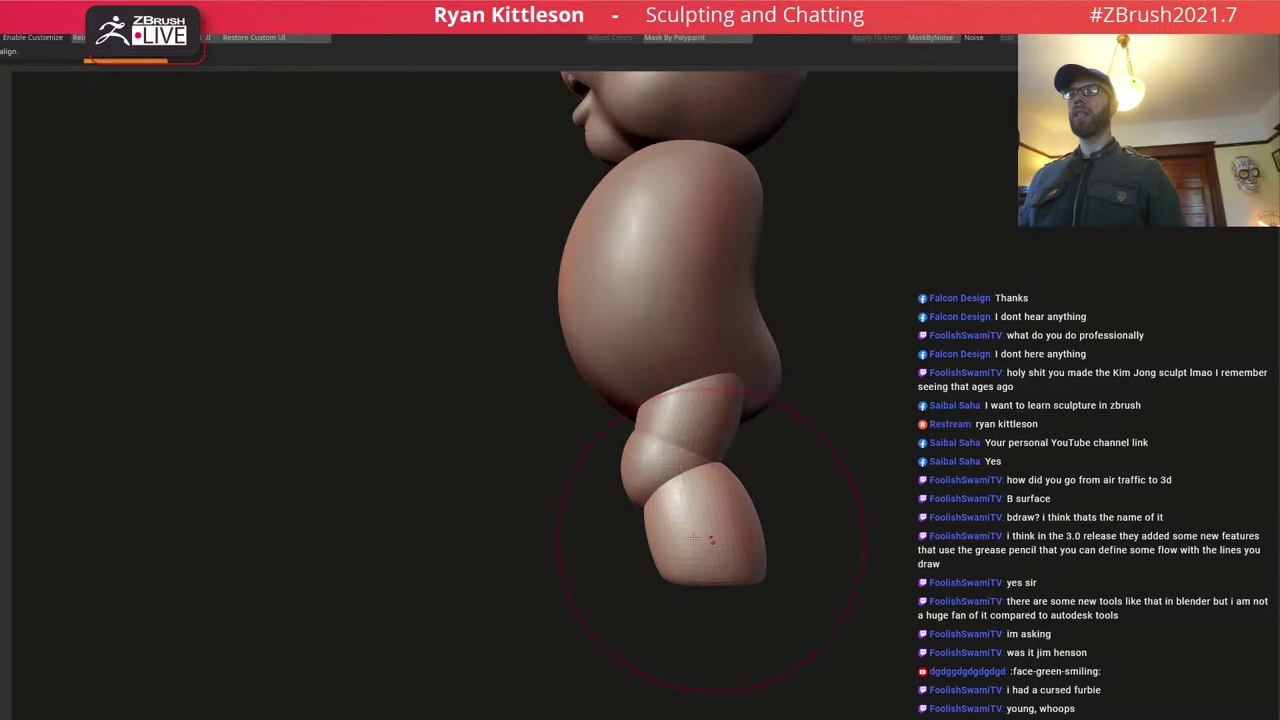
Mirror the adjusted lower-leg and upper-leg pieces to the opposite side and select the torso.
mouse_move(622, 538)
left_mouse_down("shift")
mouse_move(709, 506)
mouse_move(672, 526)
left_mouse_up("shift")
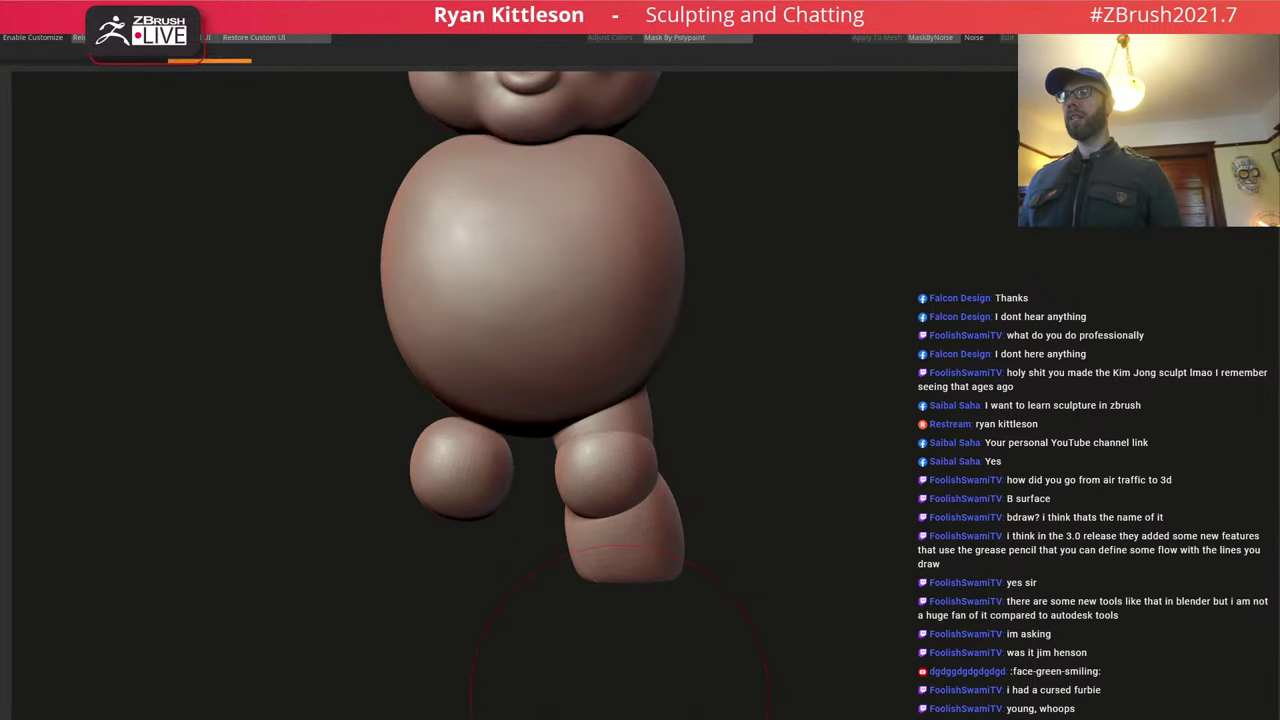
left_click(620, 712)
left_click(632, 428, "alt")
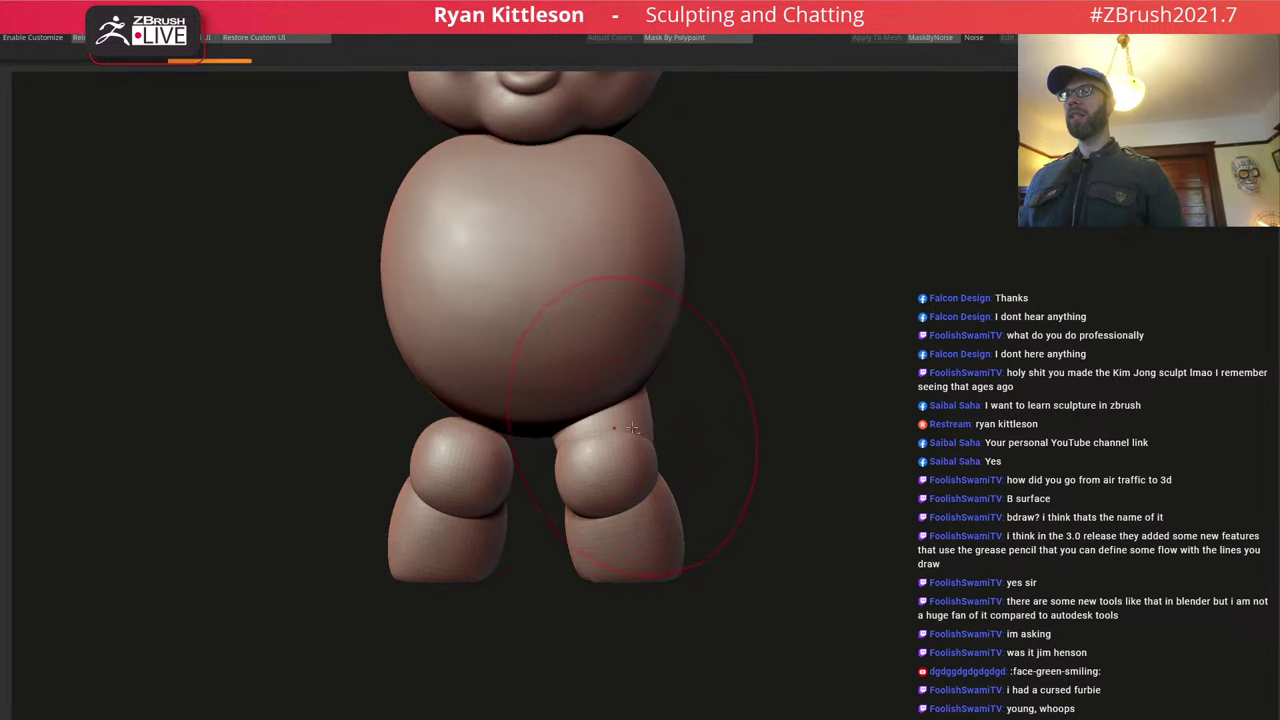
left_click(612, 712)
left_click(650, 368, "alt")
mouse_move(655, 400)
right_mouse_down("ctrl")
mouse_move(667, 376)
mouse_move(684, 421)
mouse_move(672, 416)
mouse_move(714, 418)
right_mouse_up("ctrl")
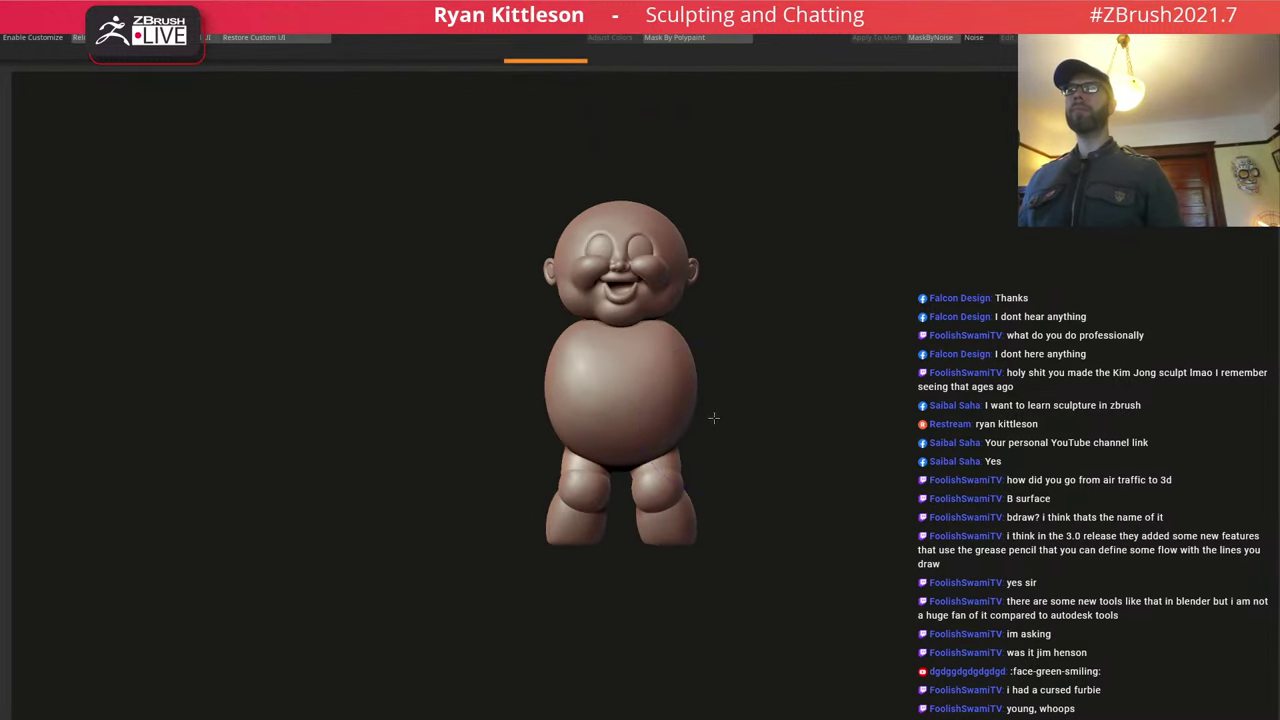
Select the lower-leg piece, shift it inward so it sits centred beneath the knee, and lightly adjust its shape.
right_click_drag(692, 520, 710, 541, "ctrl")
left_click(684, 552, "alt")
key("w")
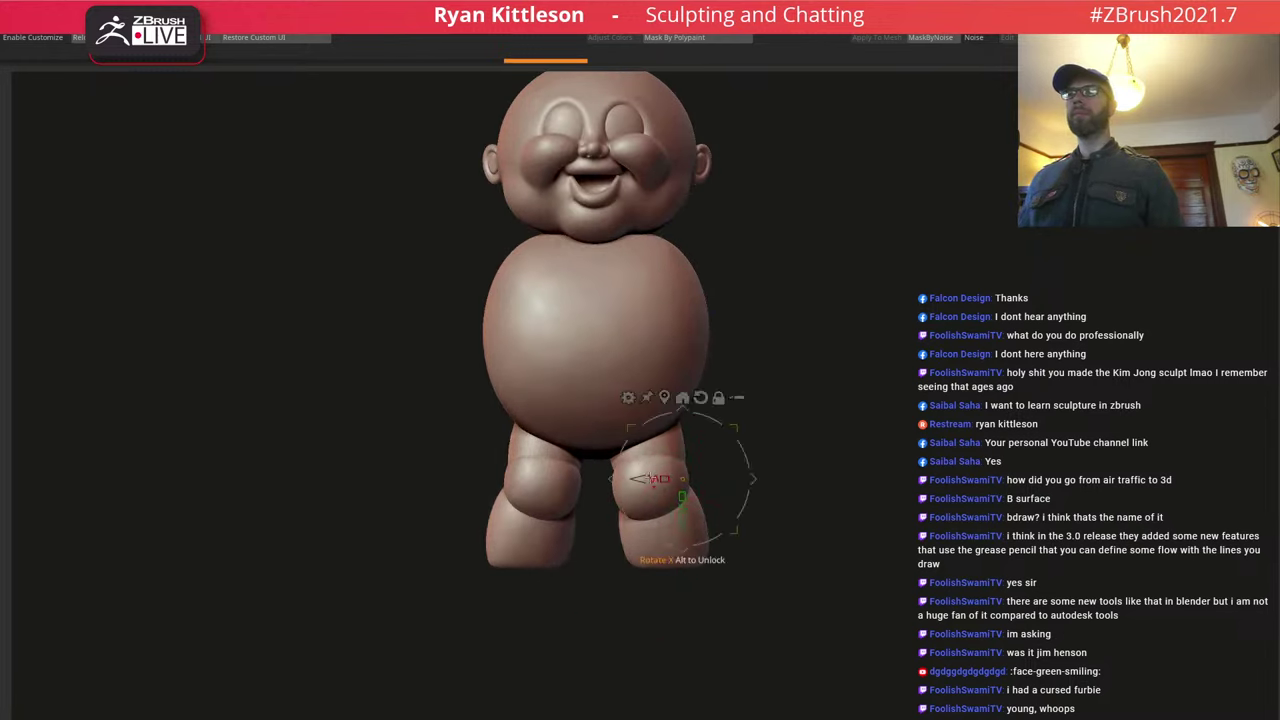
left_click_drag(634, 479, 717, 512, "alt")
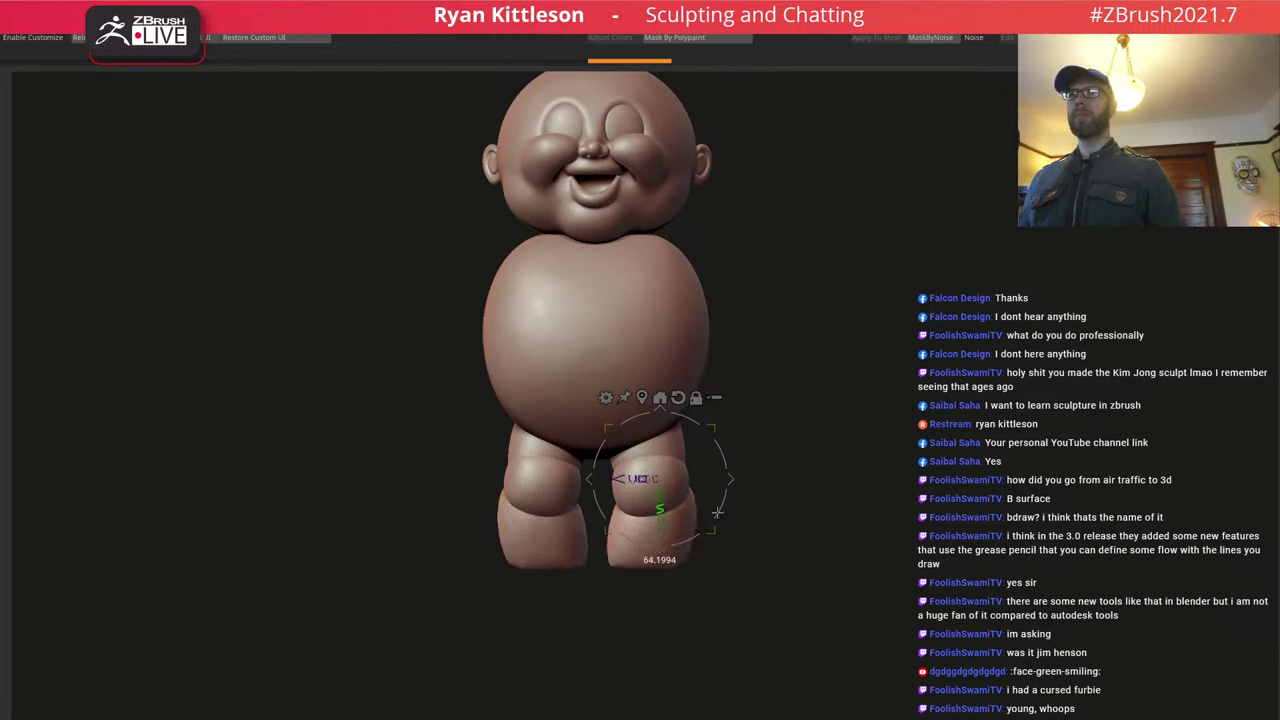
left_click_drag(788, 470, 713, 468)
key("q")
left_click_drag(628, 478, 691, 478)
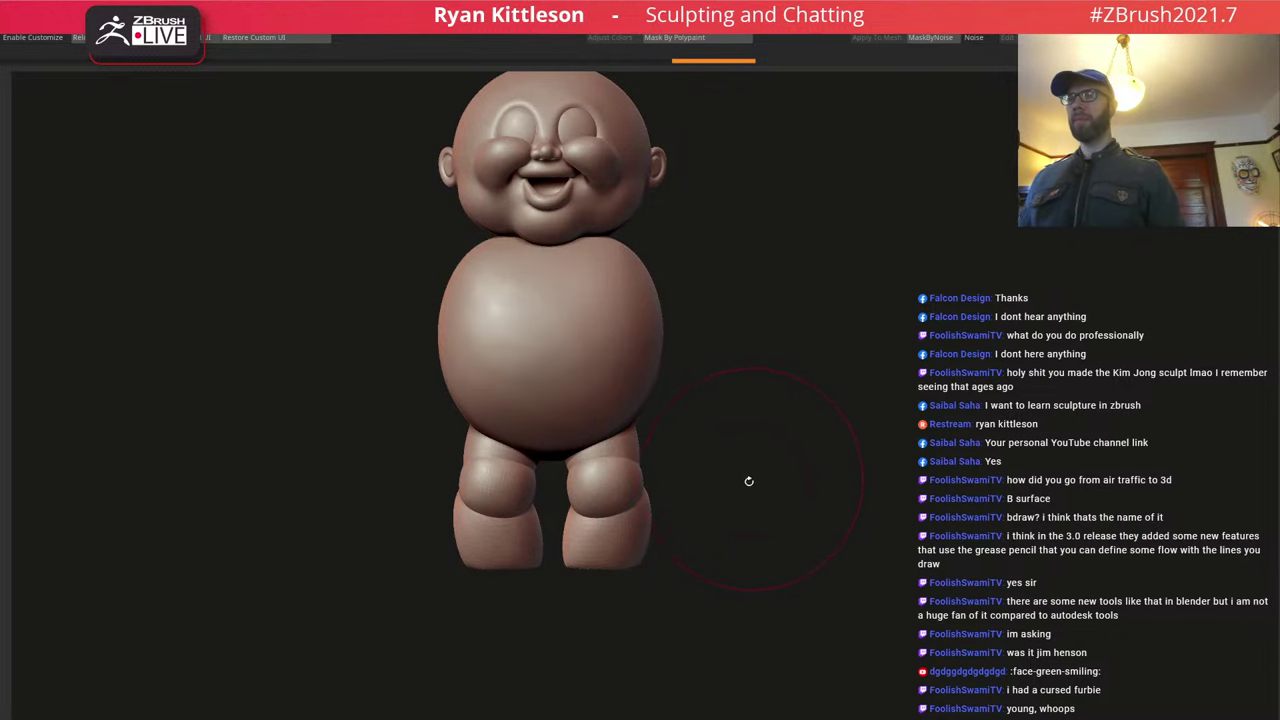
mouse_move(767, 486)
left_mouse_down("alt")
mouse_move(755, 437)
mouse_move(721, 474)
mouse_move(708, 445)
mouse_move(718, 544)
mouse_move(715, 497)
mouse_move(729, 492)
left_mouse_up("alt")
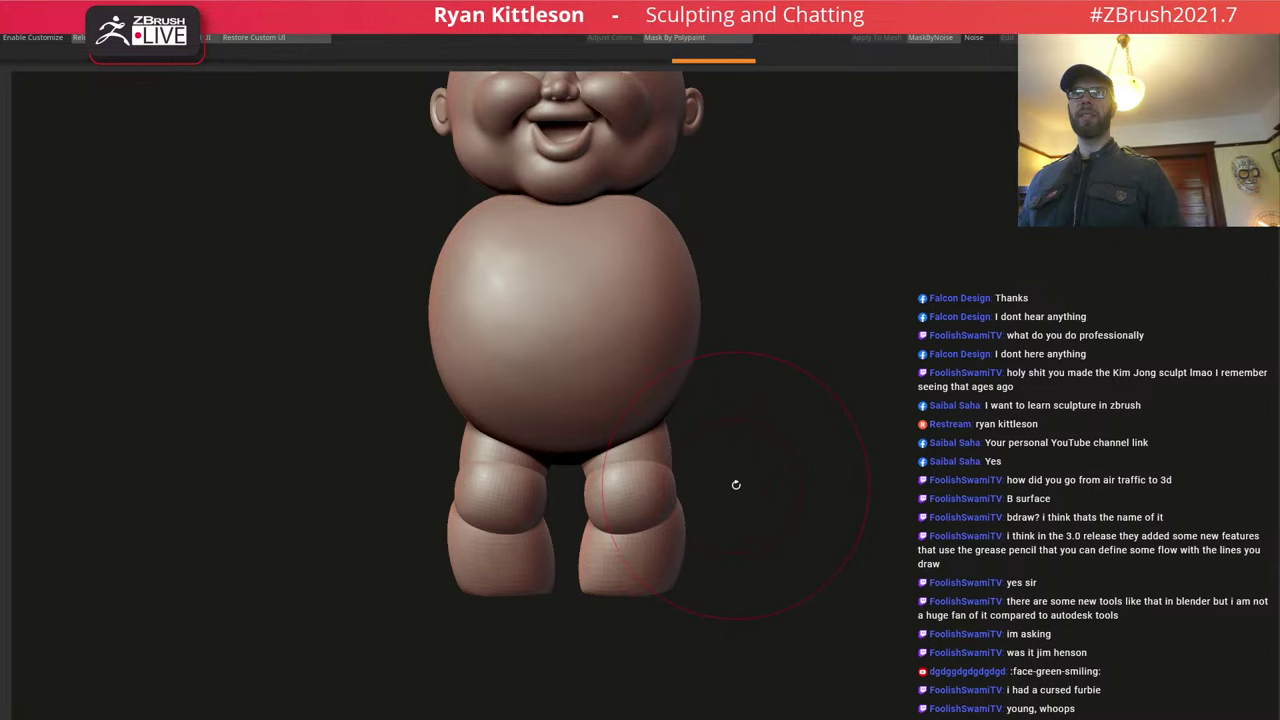
From the side, select all leg pieces together for transposing and move them forward beneath the belly.
left_click_drag(706, 451, 645, 452, "shift")
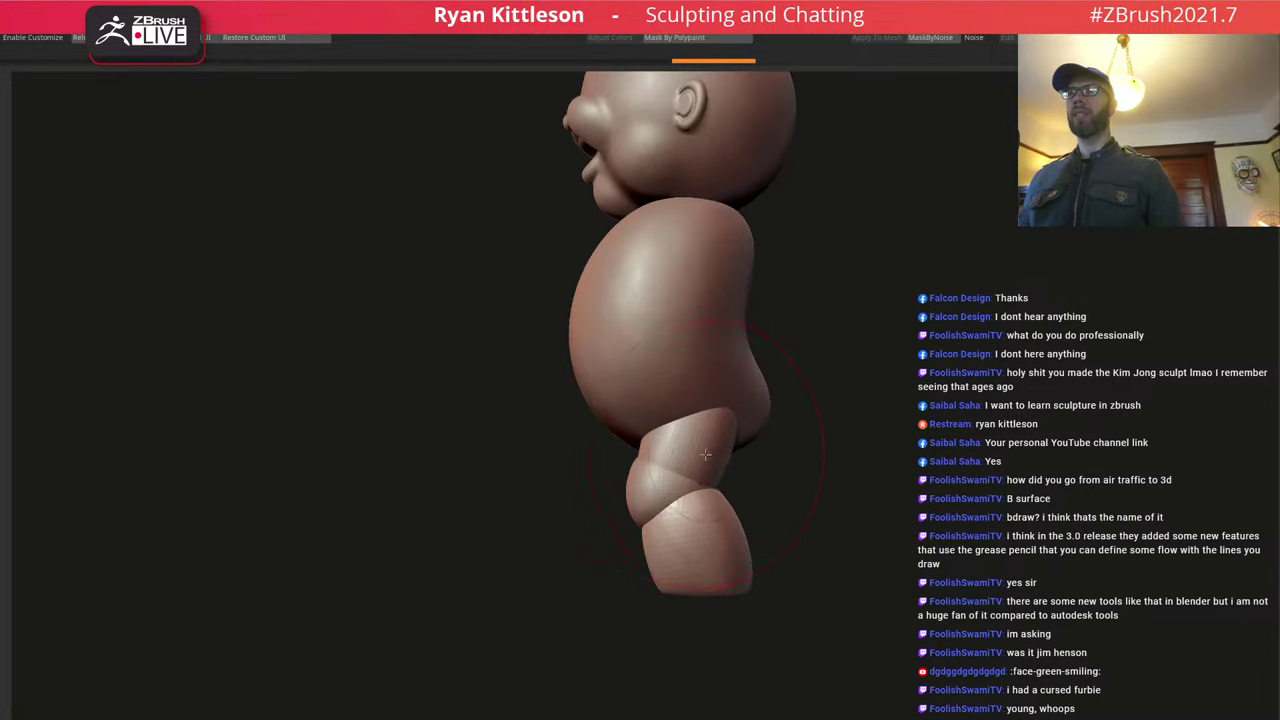
key("w")
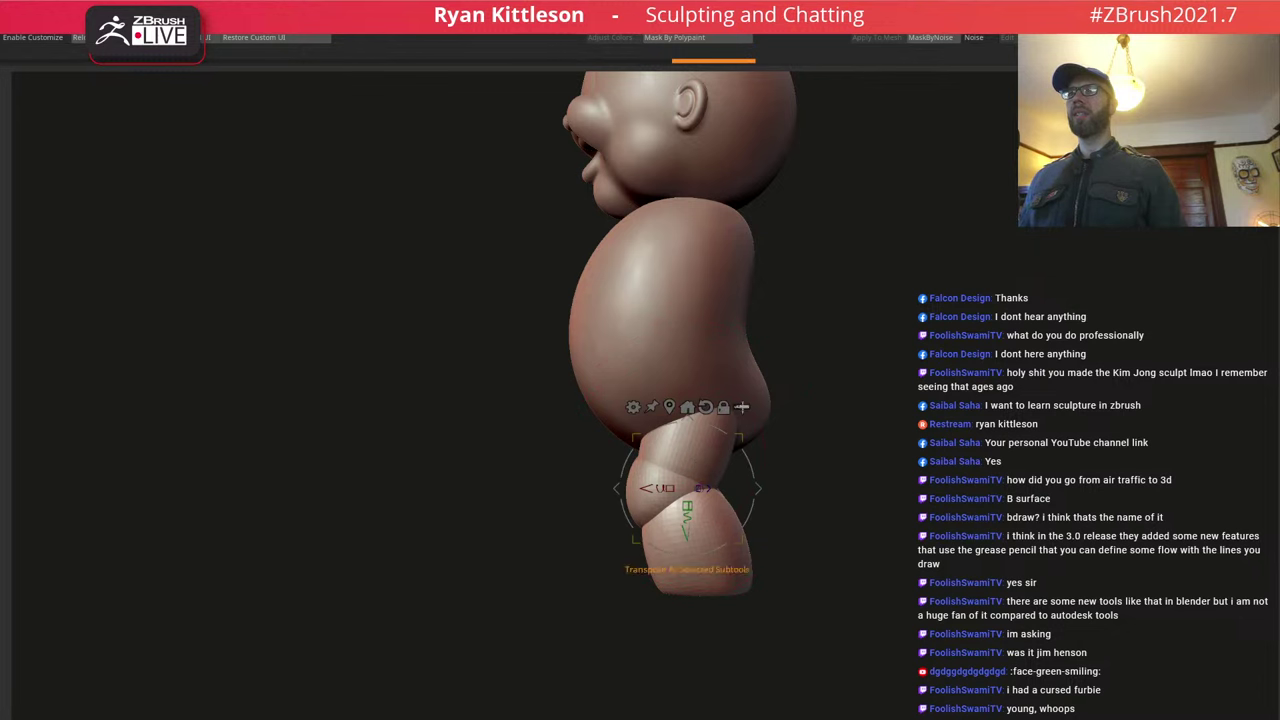
left_click(741, 408)
left_click_drag(780, 633, 577, 471, "ctrl+shift")
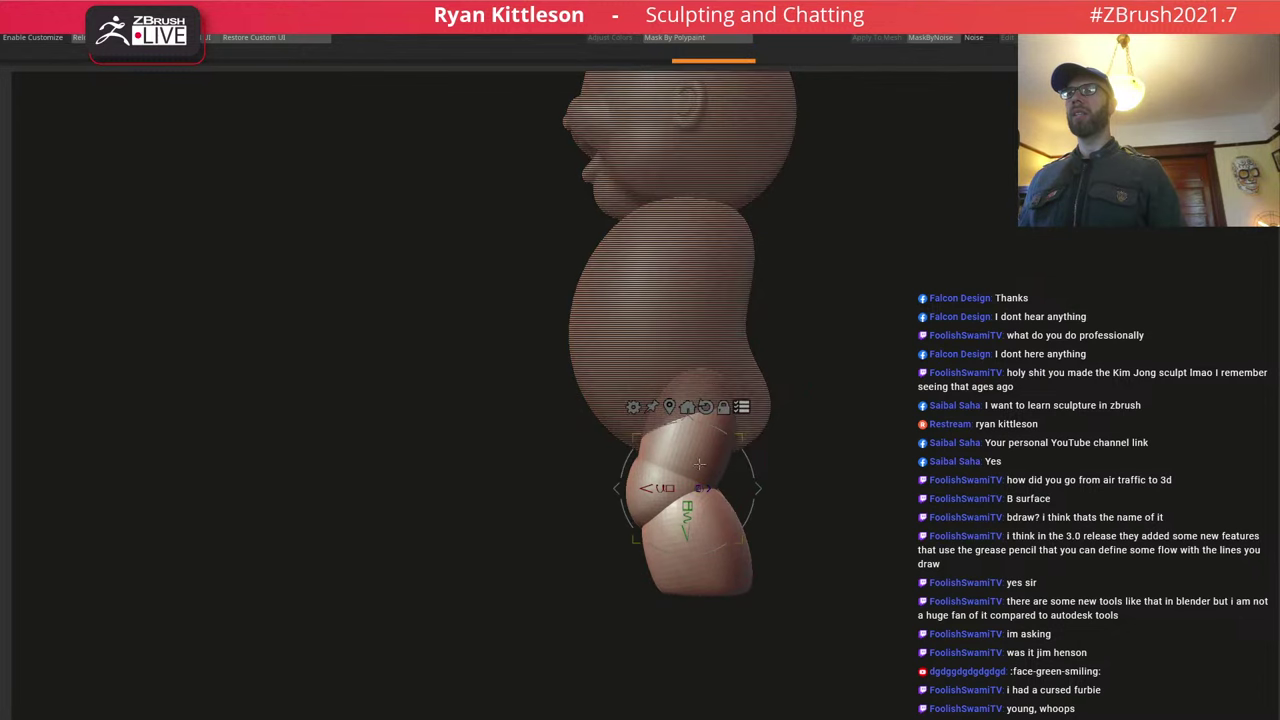
left_click(706, 407)
left_click_drag(734, 487, 700, 486)
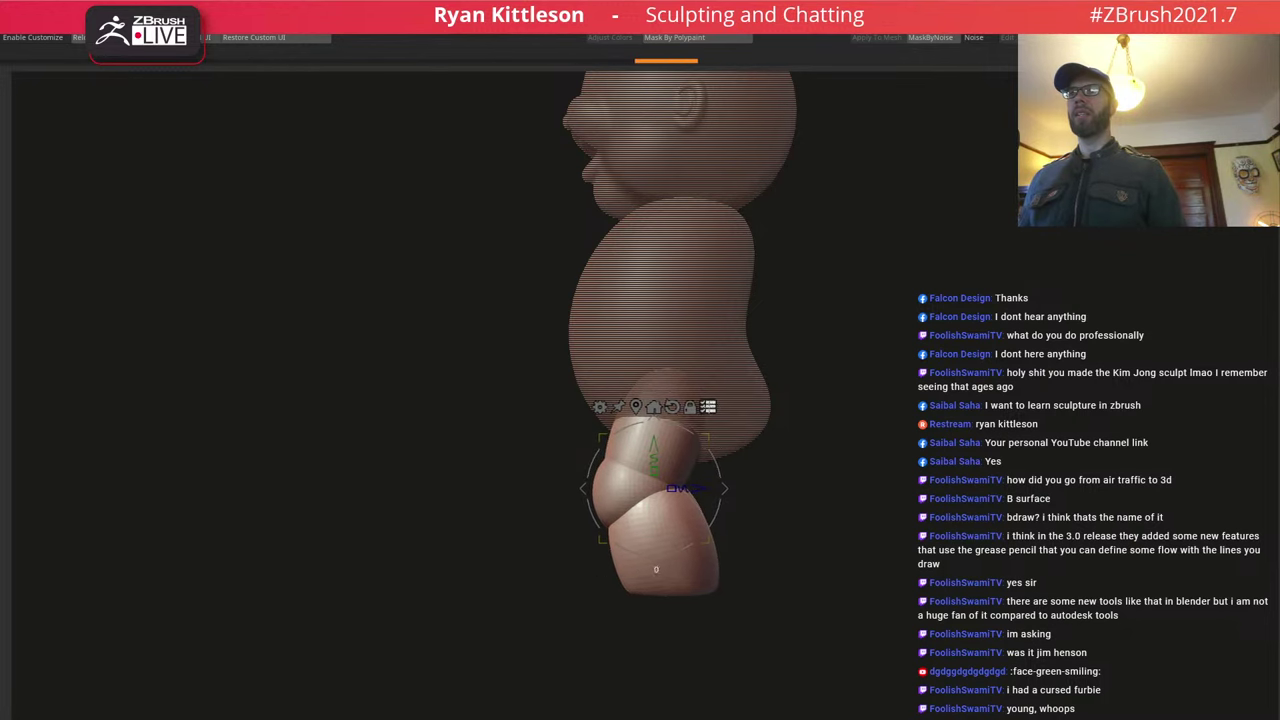
left_click(708, 407)
key("q")
Select the torso and push the buttocks inward slightly to soften the rear profile.
mouse_move(698, 430)
right_mouse_down()
mouse_move(688, 427)
mouse_move(737, 423)
right_mouse_up()
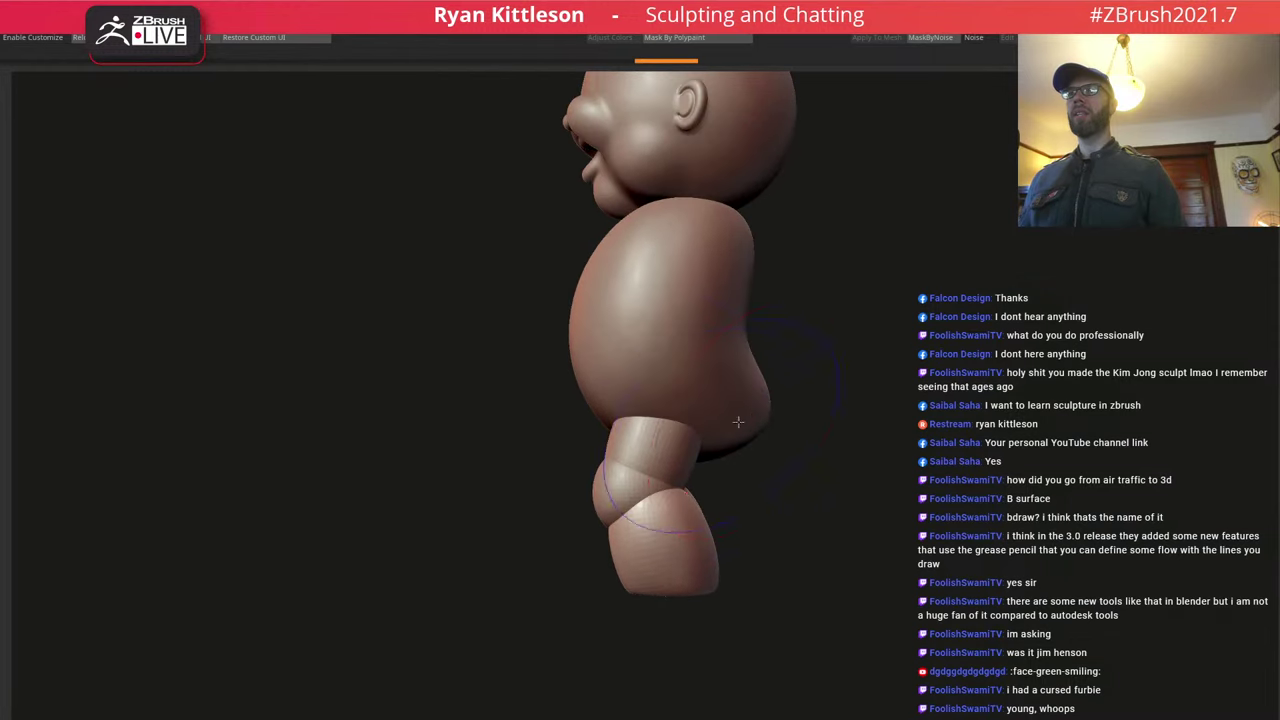
left_click(757, 418, "alt")
left_click_drag(754, 420, 756, 425)
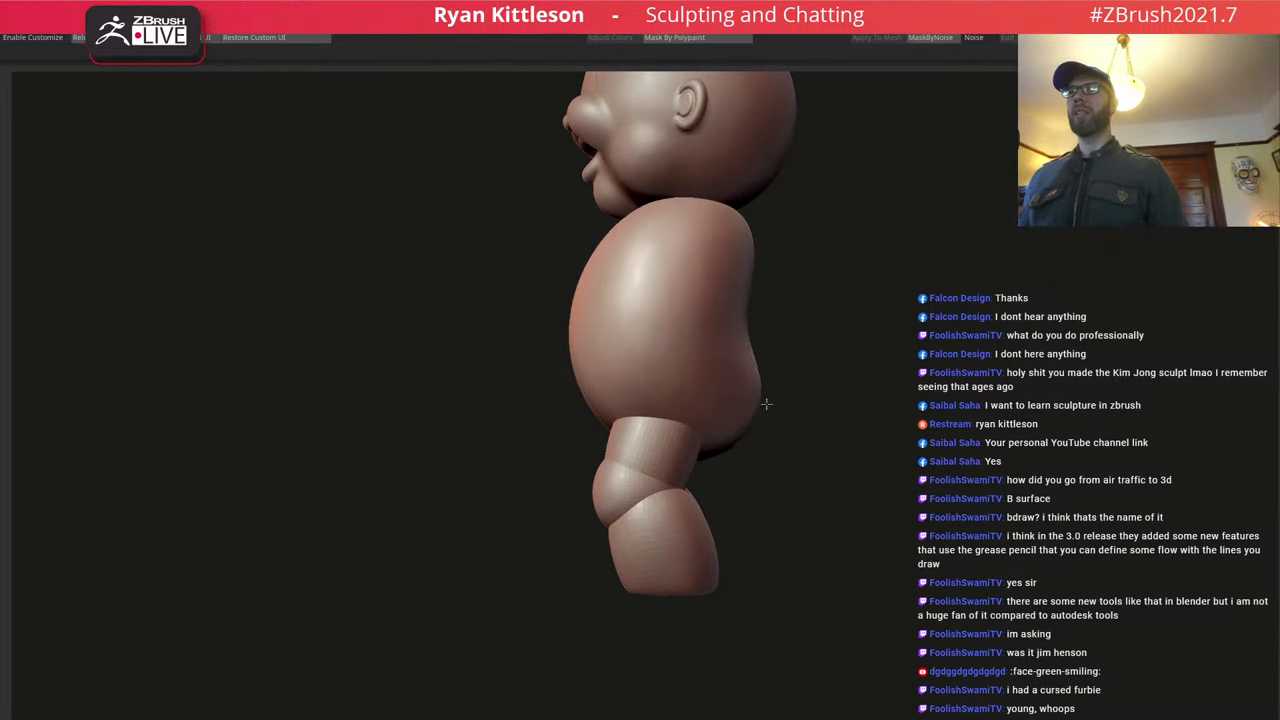
right_click_drag(668, 465, 753, 455, "shift")
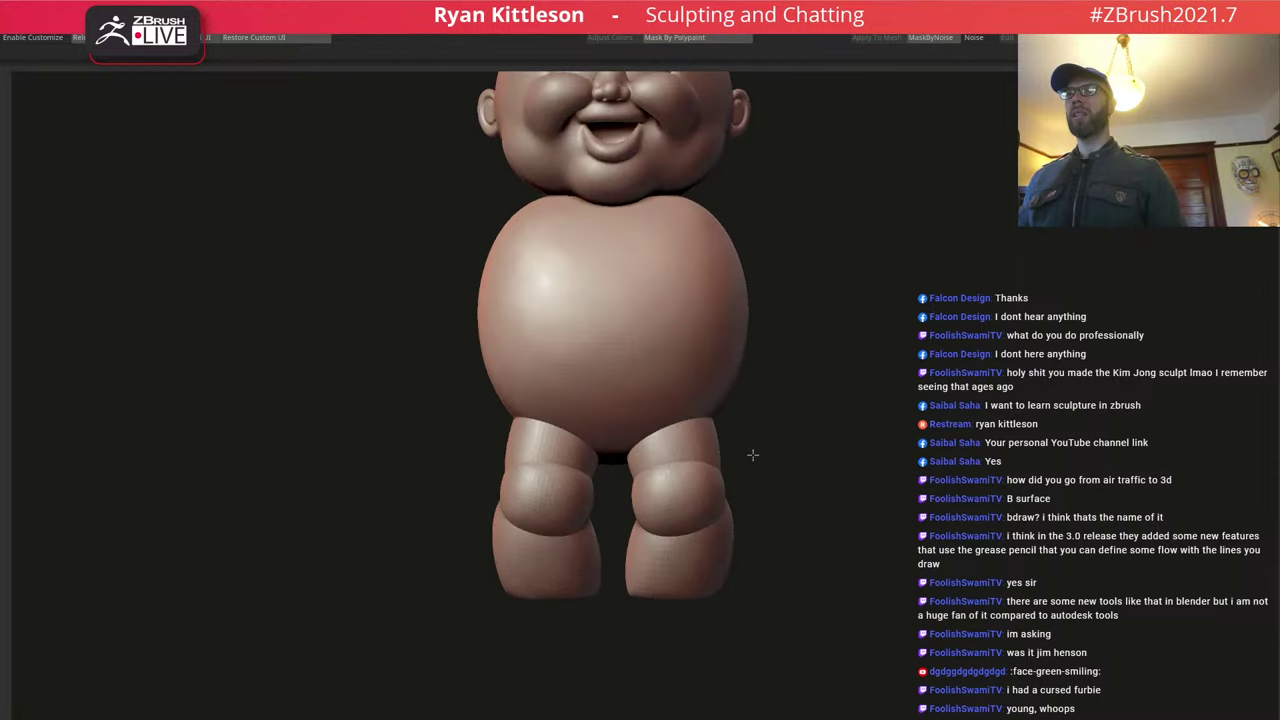
Duplicate the knee piece as a foot and position it in front of the lower leg's base.
left_click(711, 505, "alt")
key("w")
mouse_move(815, 512)
right_mouse_down("shift")
mouse_move(761, 516)
mouse_move(745, 500)
right_mouse_up("shift")
left_click_drag(746, 497, 636, 561, "ctrl")
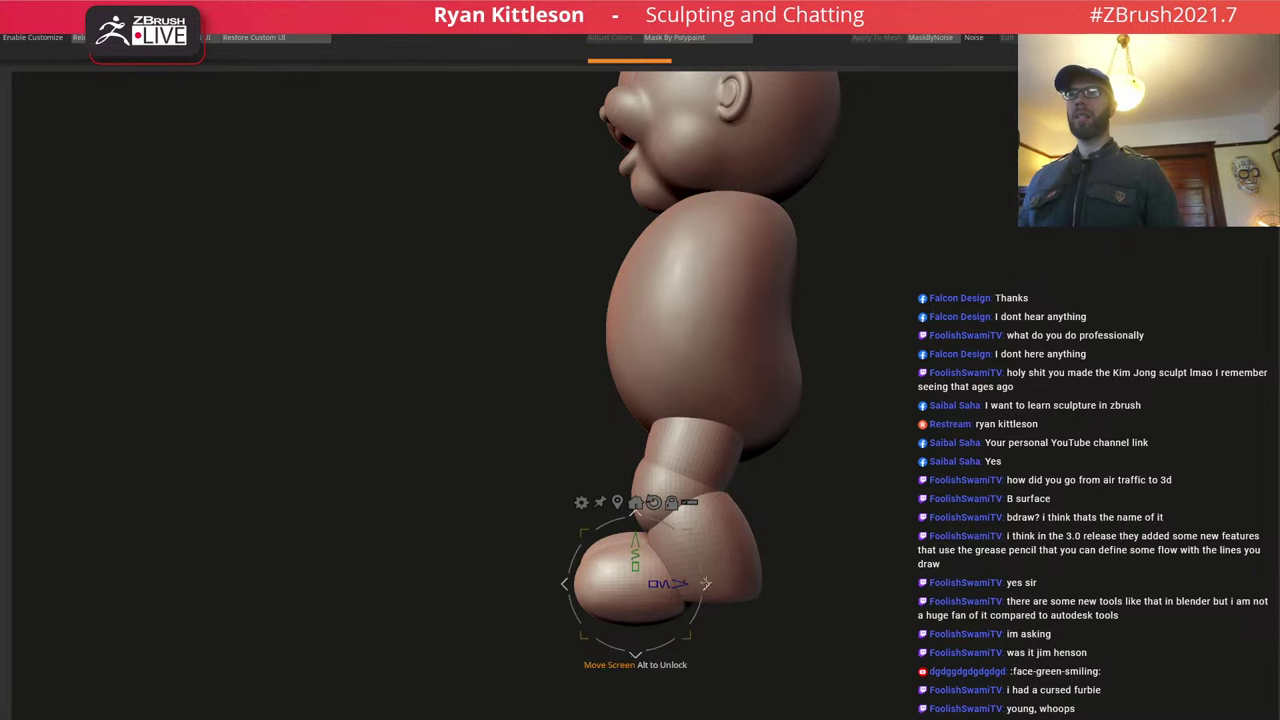
left_click_drag(707, 584, 740, 580)
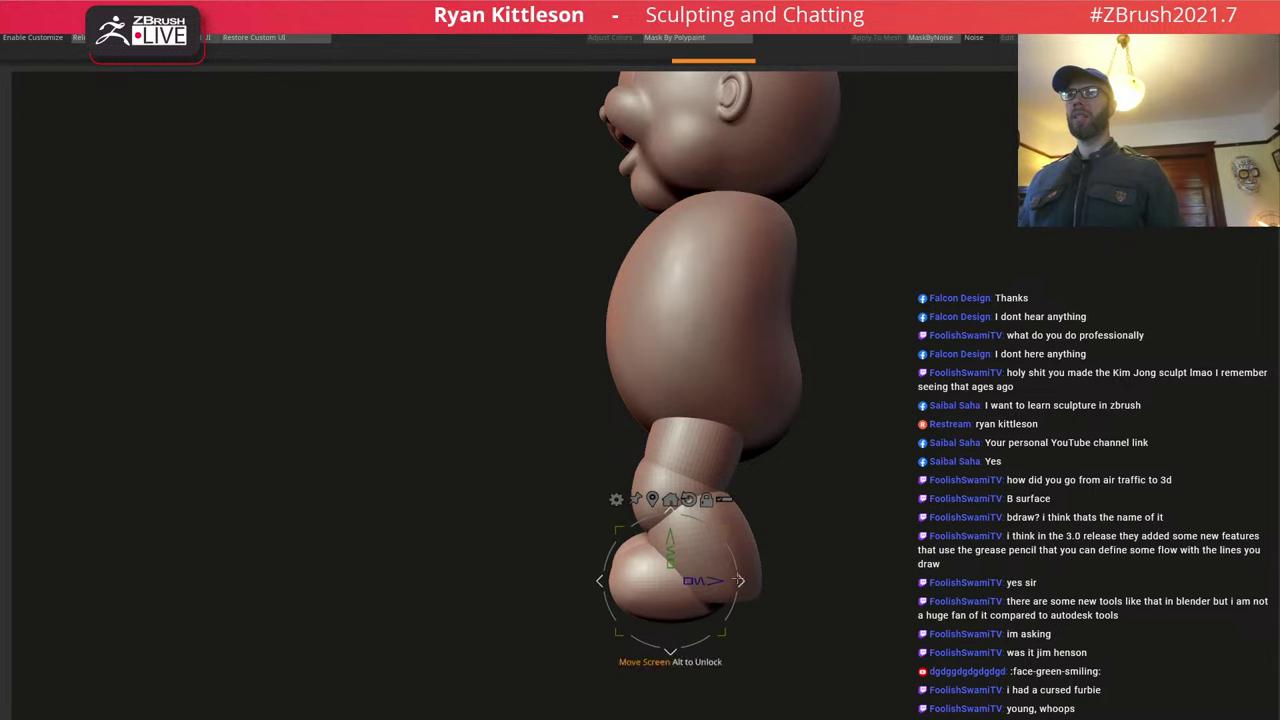
right_click_drag(738, 570, 768, 560, "shift")
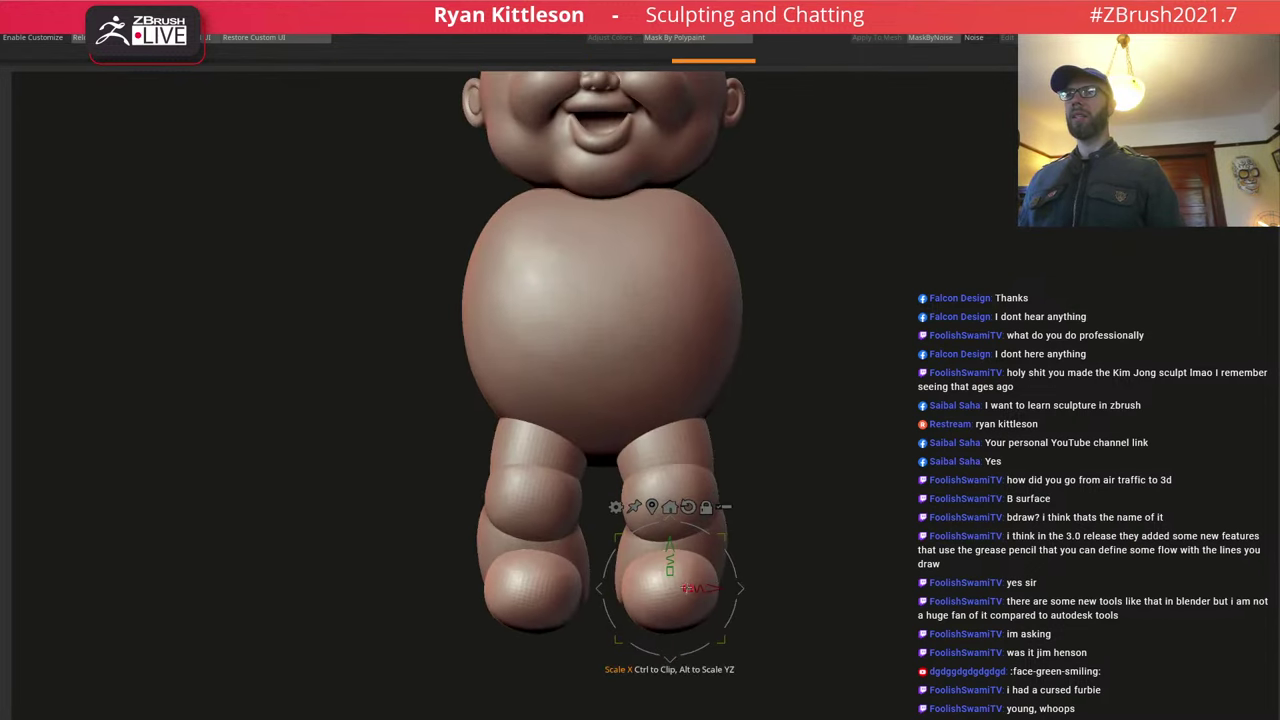
Widen the foot slightly along X and undo a trial vertical scaling.
left_click_drag(689, 589, 698, 590)
mouse_move(696, 568)
right_mouse_down()
mouse_move(742, 579)
mouse_move(696, 571)
right_mouse_up()
left_click_drag(670, 571, 670, 558)
left_click_drag(831, 510, 777, 506)
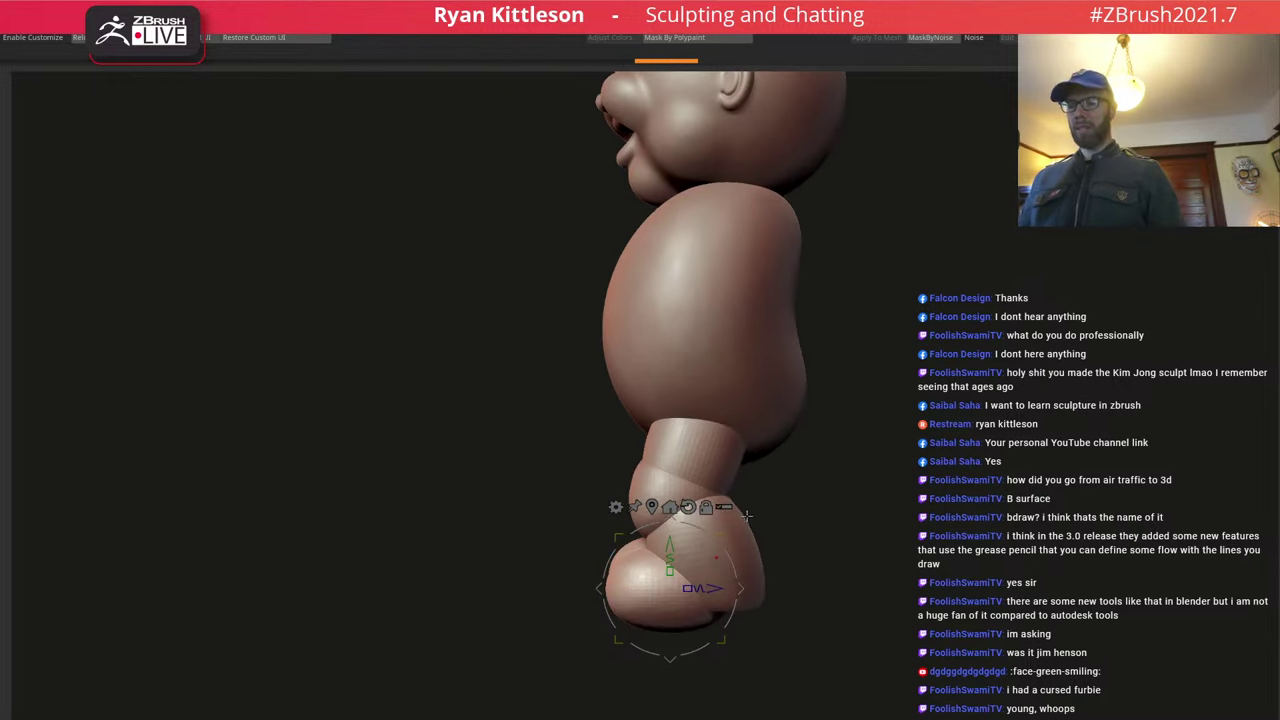
key("ctrl+z")
Try flattening the foot's underside level with the lower leg's base and adjusting the flattened foot's shape.
mouse_move(700, 560)
right_mouse_down("alt")
mouse_move(696, 643)
mouse_move(686, 563)
right_mouse_up("alt")
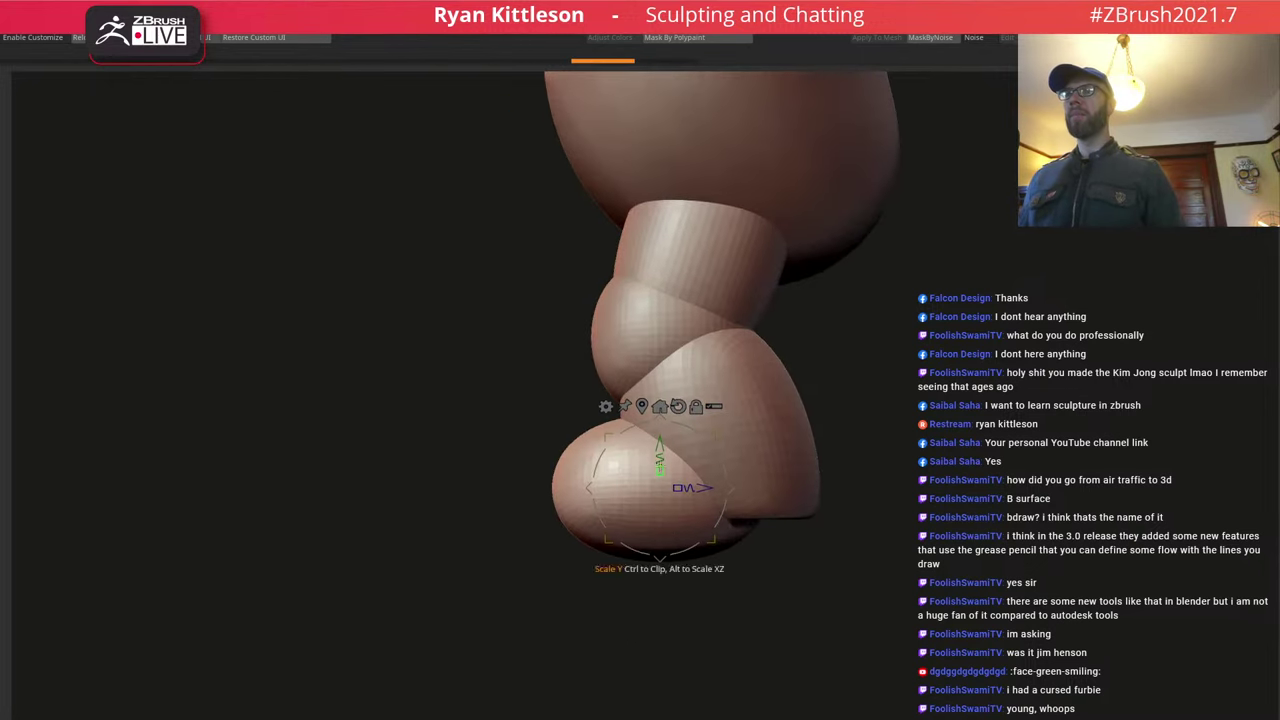
left_click_drag(660, 468, 667, 360, "ctrl")
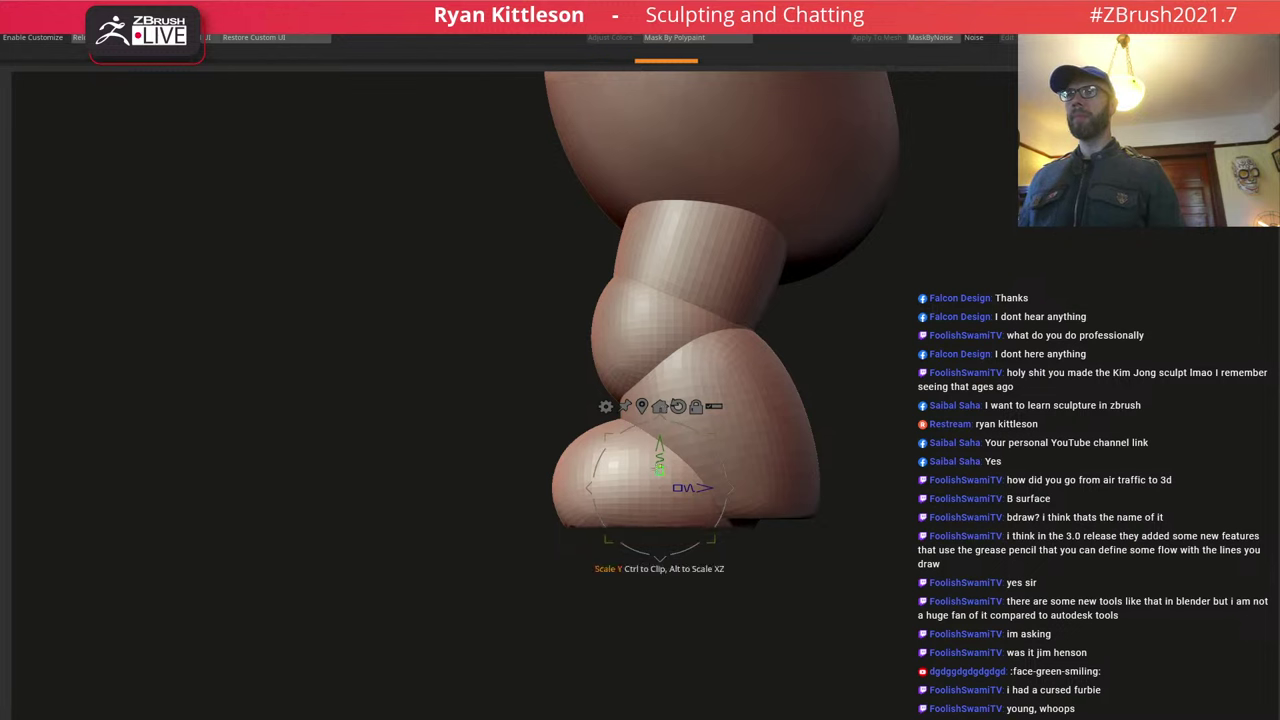
left_click_drag(660, 468, 660, 440, "ctrl")
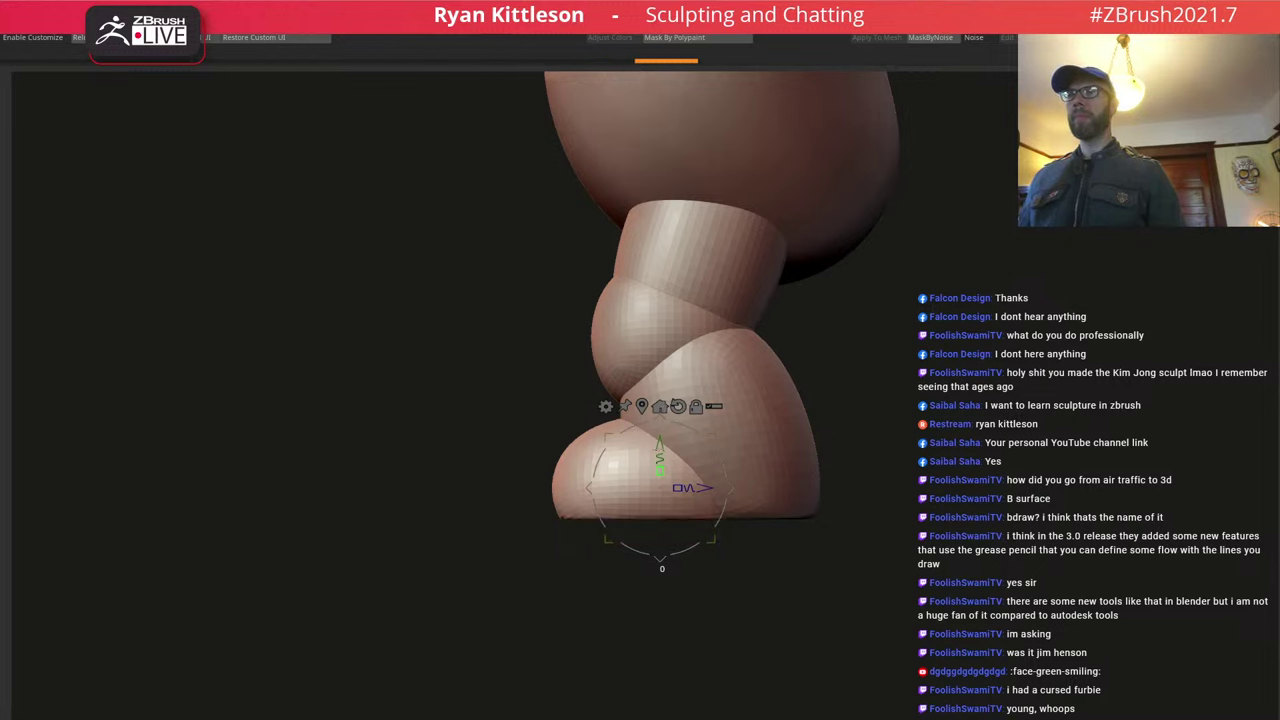
key("q")
mouse_move(634, 471)
right_mouse_down()
mouse_move(668, 481)
mouse_move(660, 531)
mouse_move(674, 484)
mouse_move(651, 406)
right_mouse_up()
key("w")
right_click_drag(677, 597, 673, 500, "alt")
left_click_drag(677, 502, 709, 506)
right_click_drag(707, 404, 698, 474)
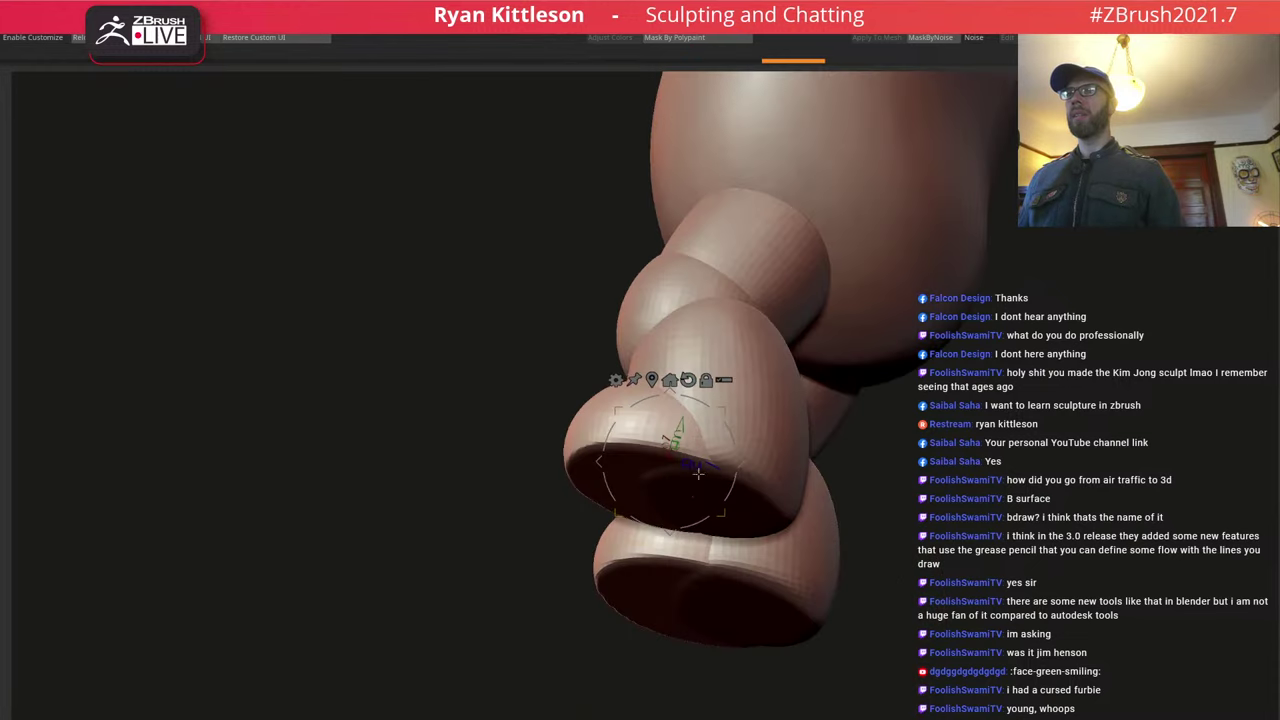
left_click_drag(687, 418, 680, 418)
right_click_drag(680, 418, 628, 486)
key("q")
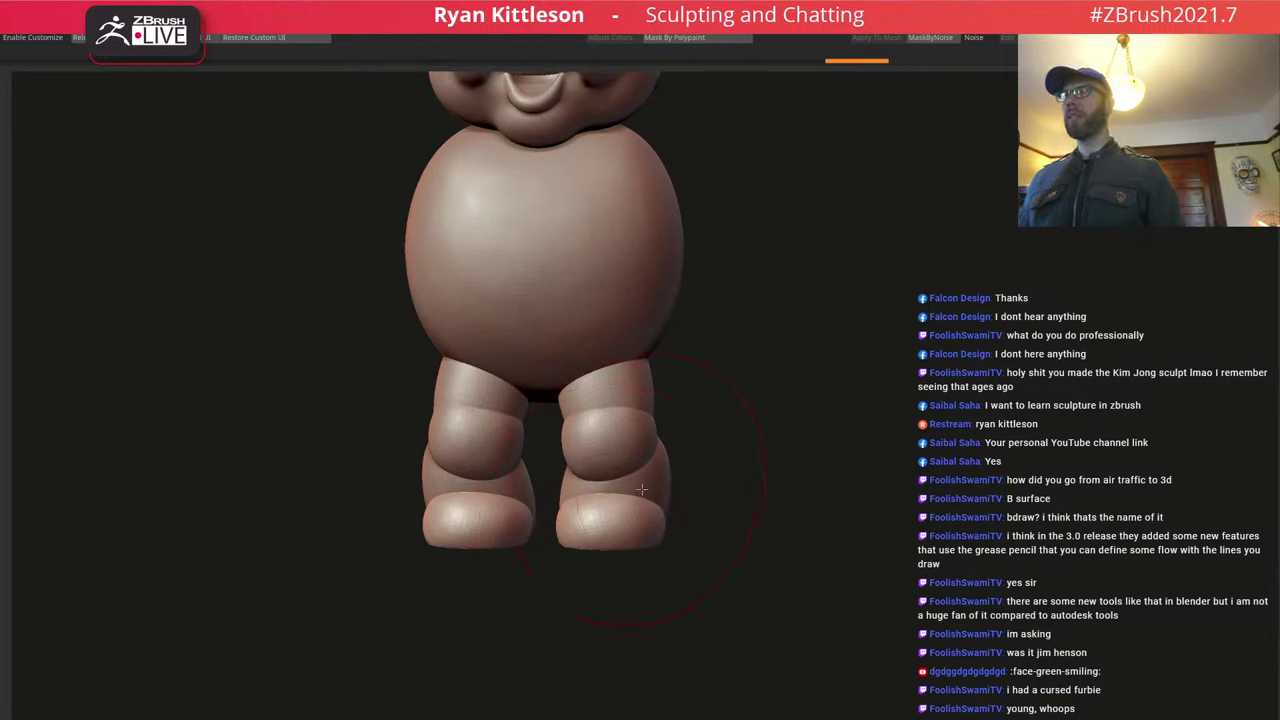
Examine the flattened feet from the front, side and below.
mouse_move(636, 468)
right_mouse_down()
mouse_move(583, 443)
mouse_move(594, 473)
mouse_move(660, 489)
right_mouse_up()
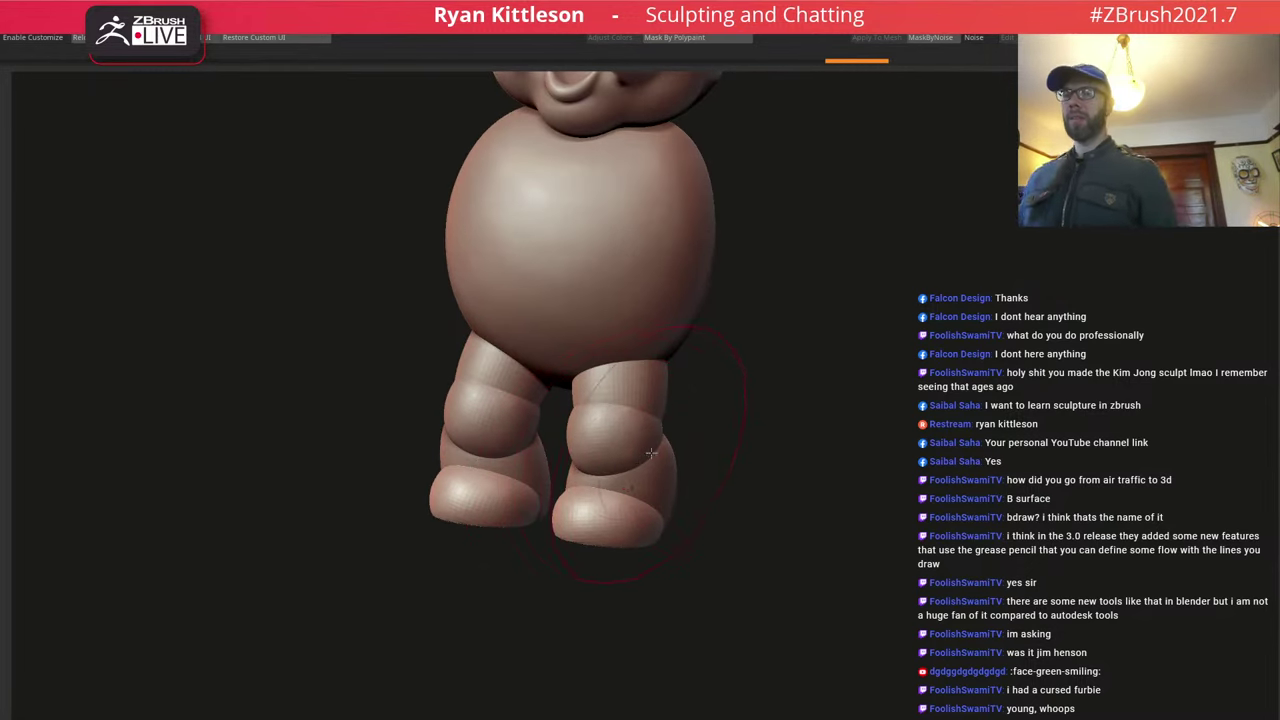
right_click_drag(703, 537, 540, 516)
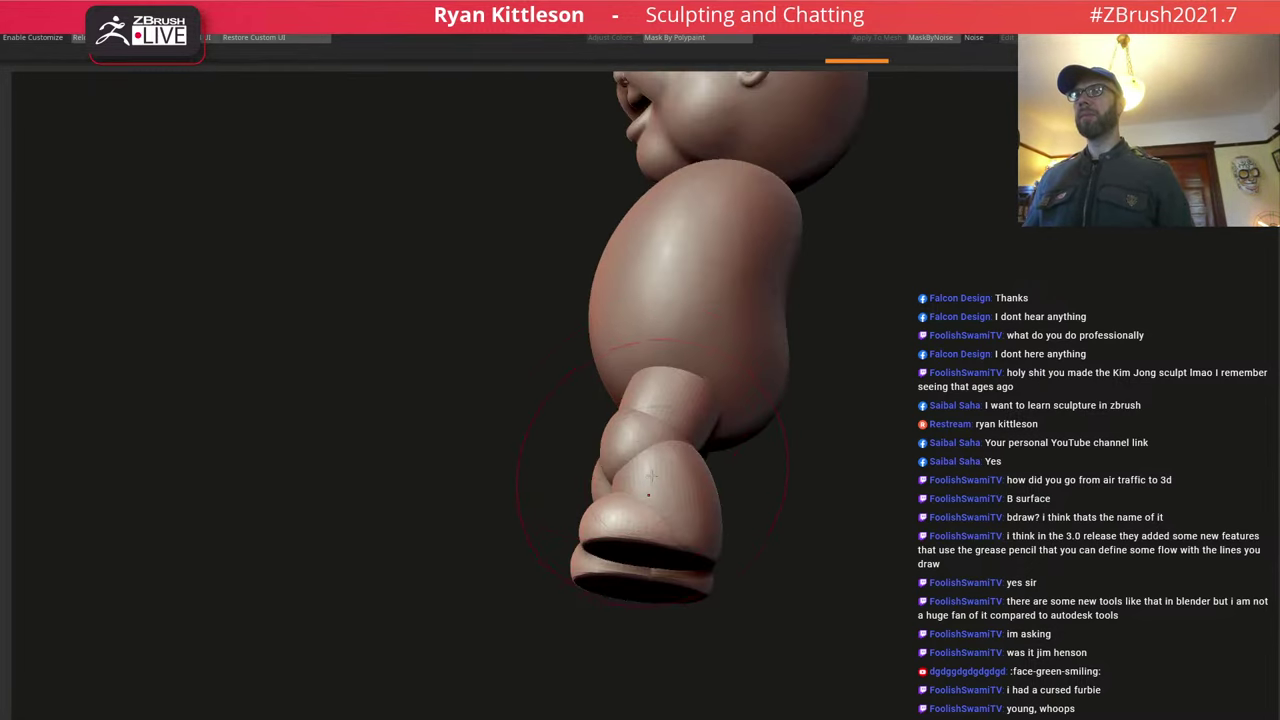
right_click_drag(647, 490, 645, 431)
right_click_drag(480, 390, 684, 518)
right_click_drag(583, 508, 605, 530, "ctrl")
left_click_drag(605, 530, 561, 597)
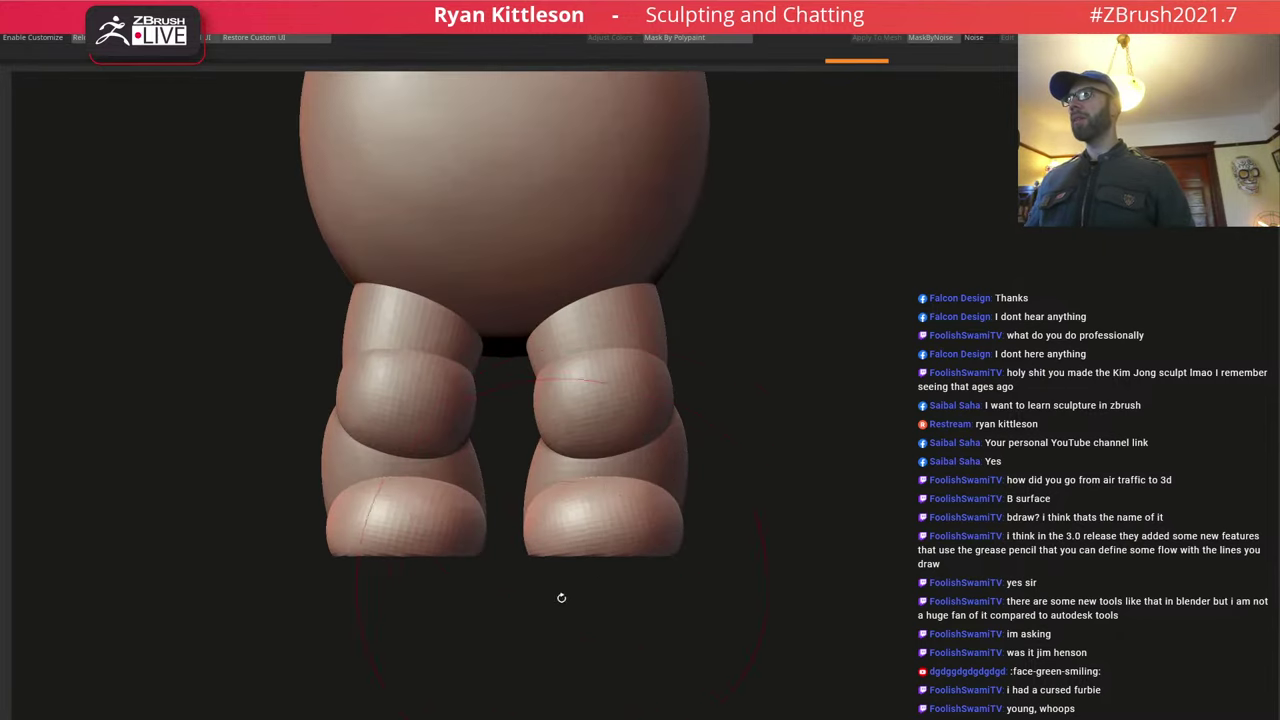
mouse_move(706, 498)
right_mouse_down("ctrl")
mouse_move(637, 511)
mouse_move(620, 394)
mouse_move(592, 508)
mouse_move(699, 542)
right_mouse_up("ctrl")
Undo the foot flattening and move the rounded foot slightly backward into the lower leg.
key("ctrl+z")
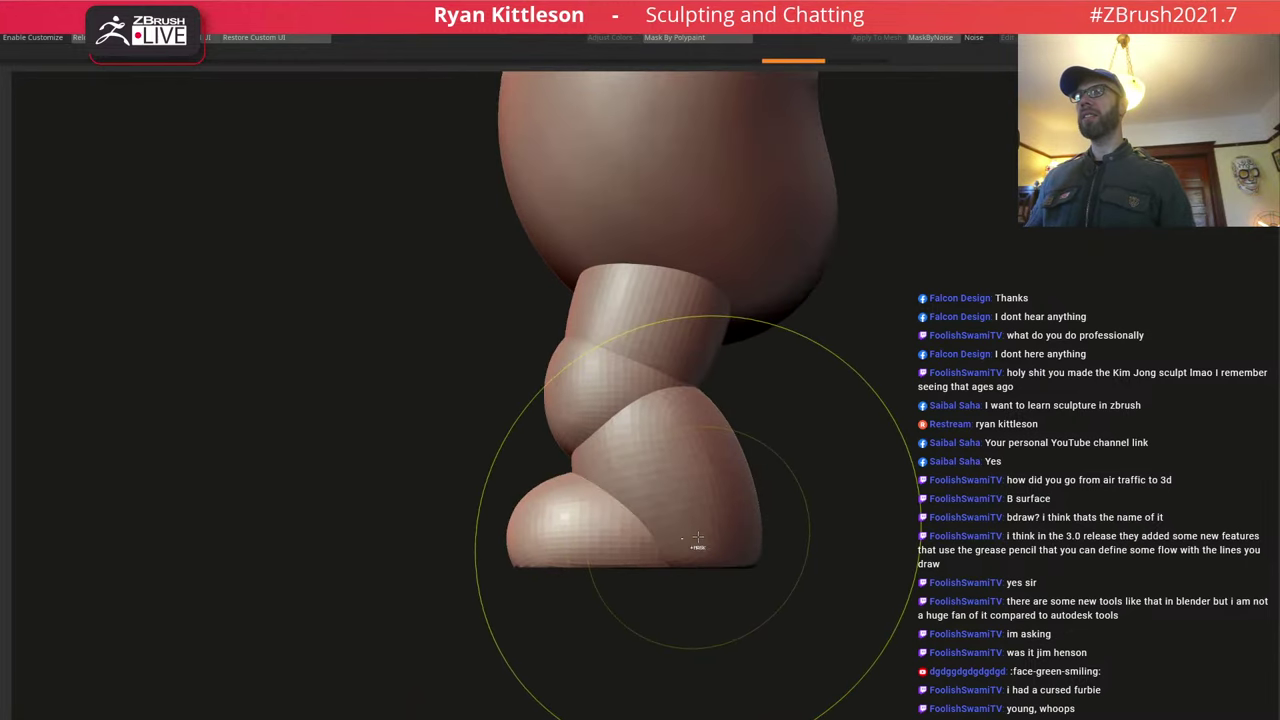
key("ctrl+z")
key("ctrl+z")
key("ctrl+z")
key("w")
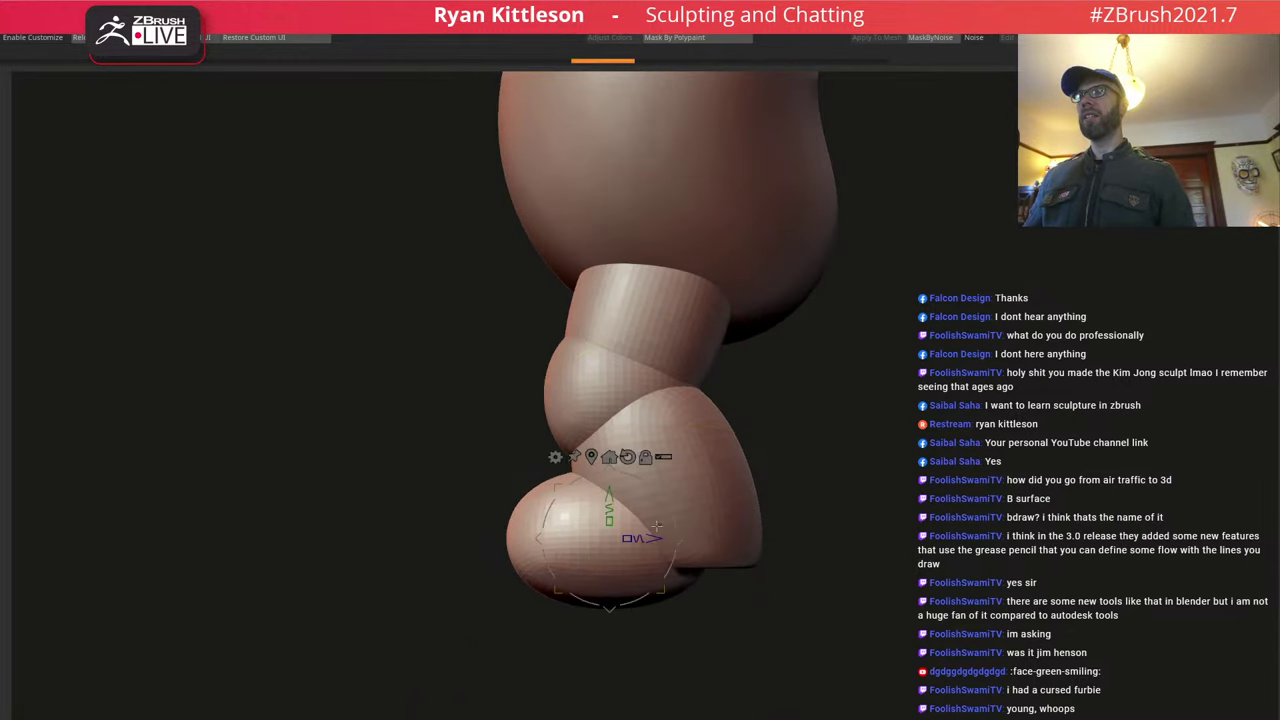
left_click_drag(656, 538, 671, 538)
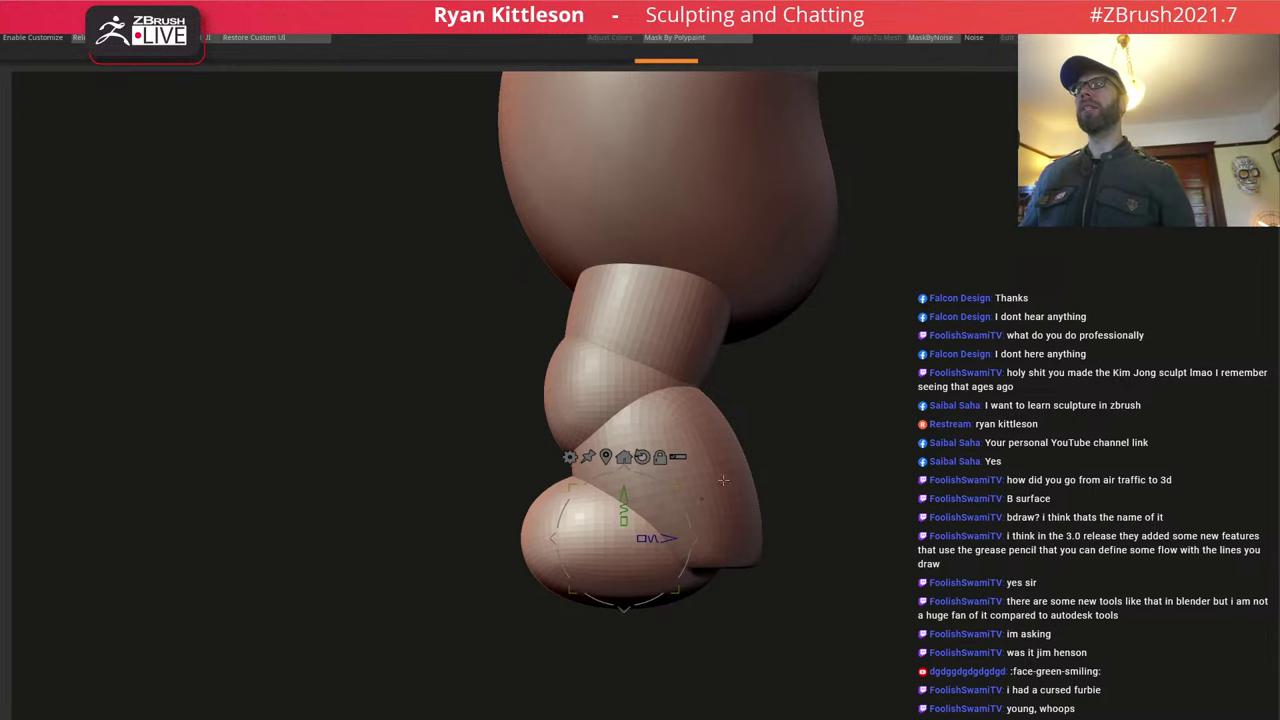
Isolate the lower-leg piece and mask all of it except its flat base.
left_click(736, 520, "alt")
key("alt+s")
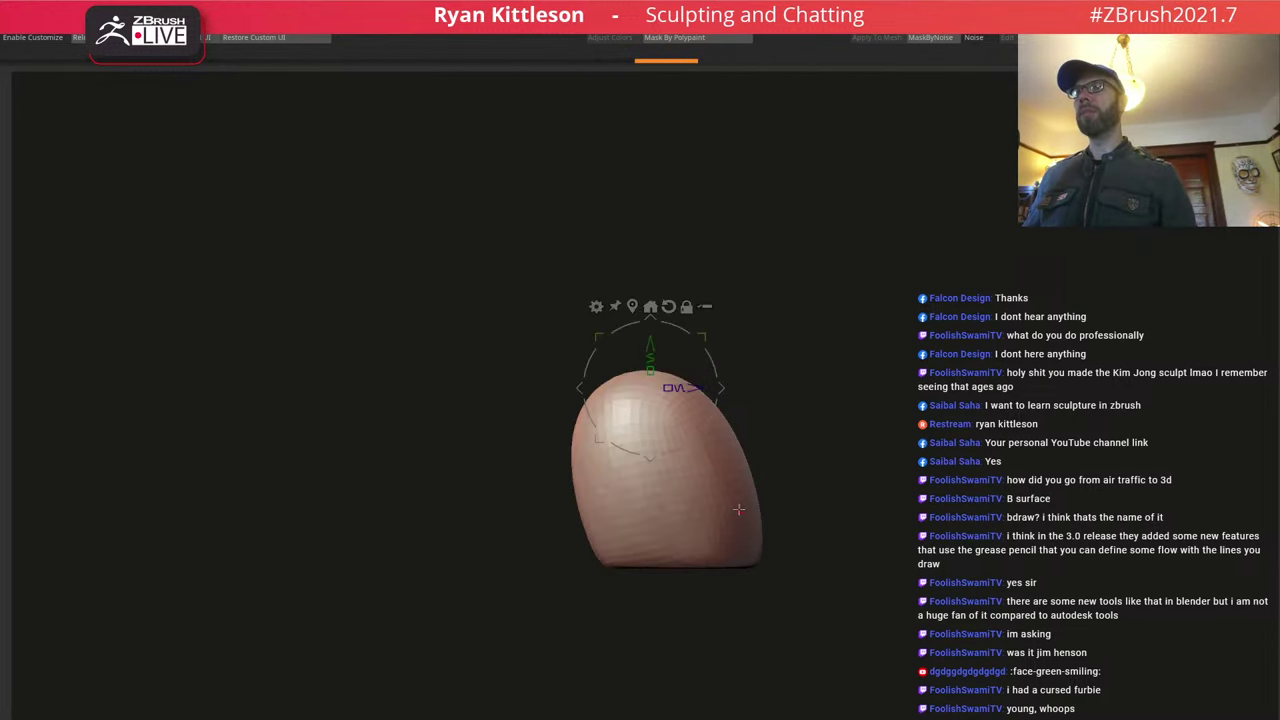
key("ctrl+z")
key("ctrl+z")
key("ctrl+z")
key("ctrl+z")
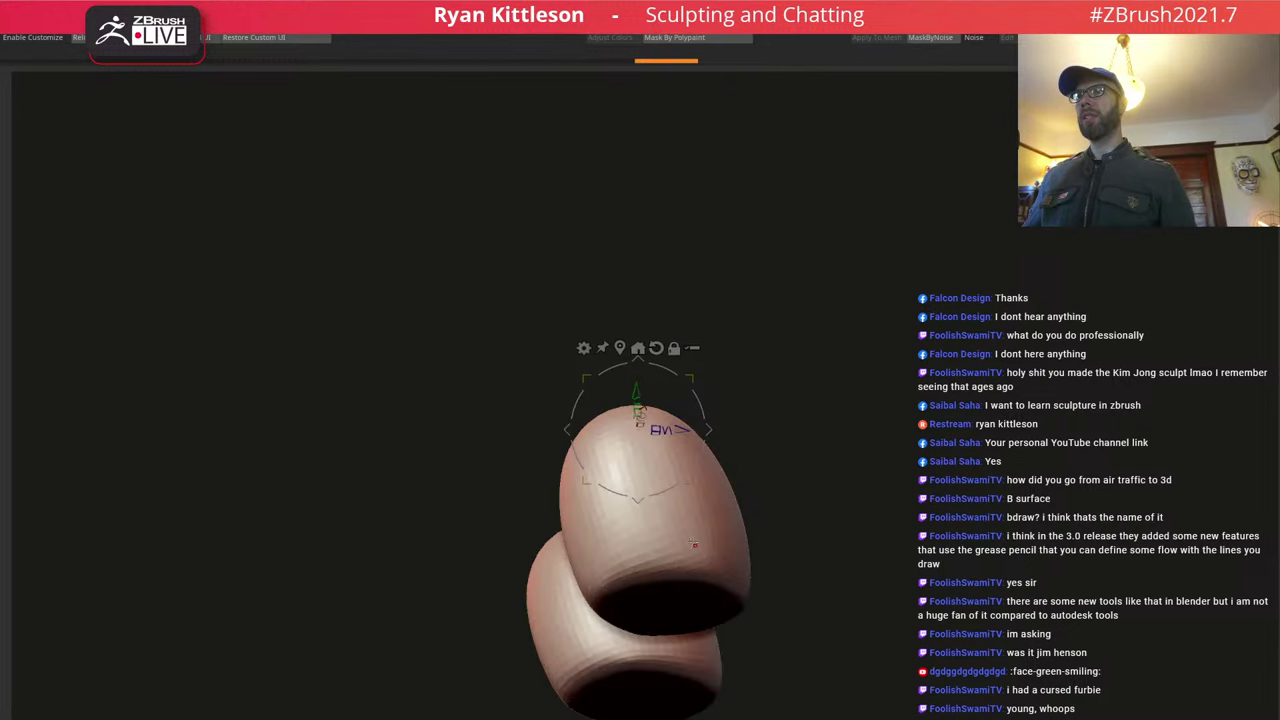
left_click_drag(557, 630, 802, 554, "ctrl")
left_click(864, 508, "ctrl")
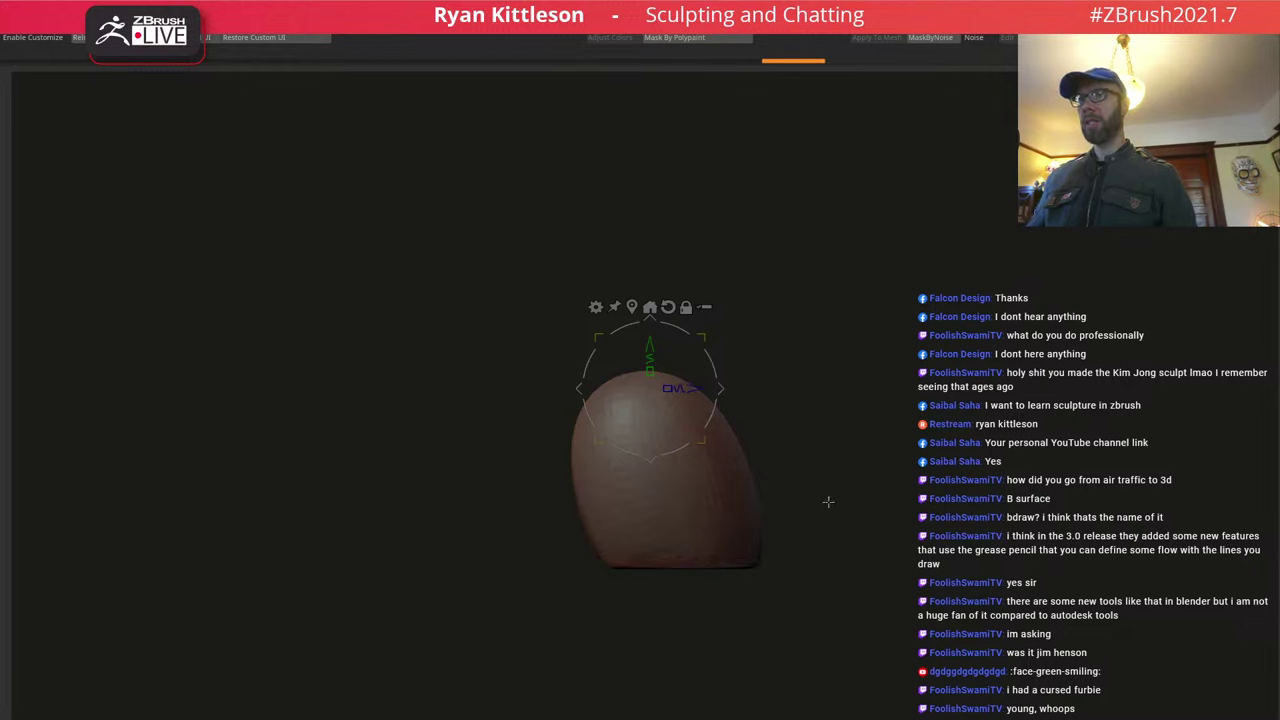
Pull the unmasked lower-leg base downward, smooth it into a rounded heel, and show all body parts again.
right_click_drag(677, 359, 668, 307)
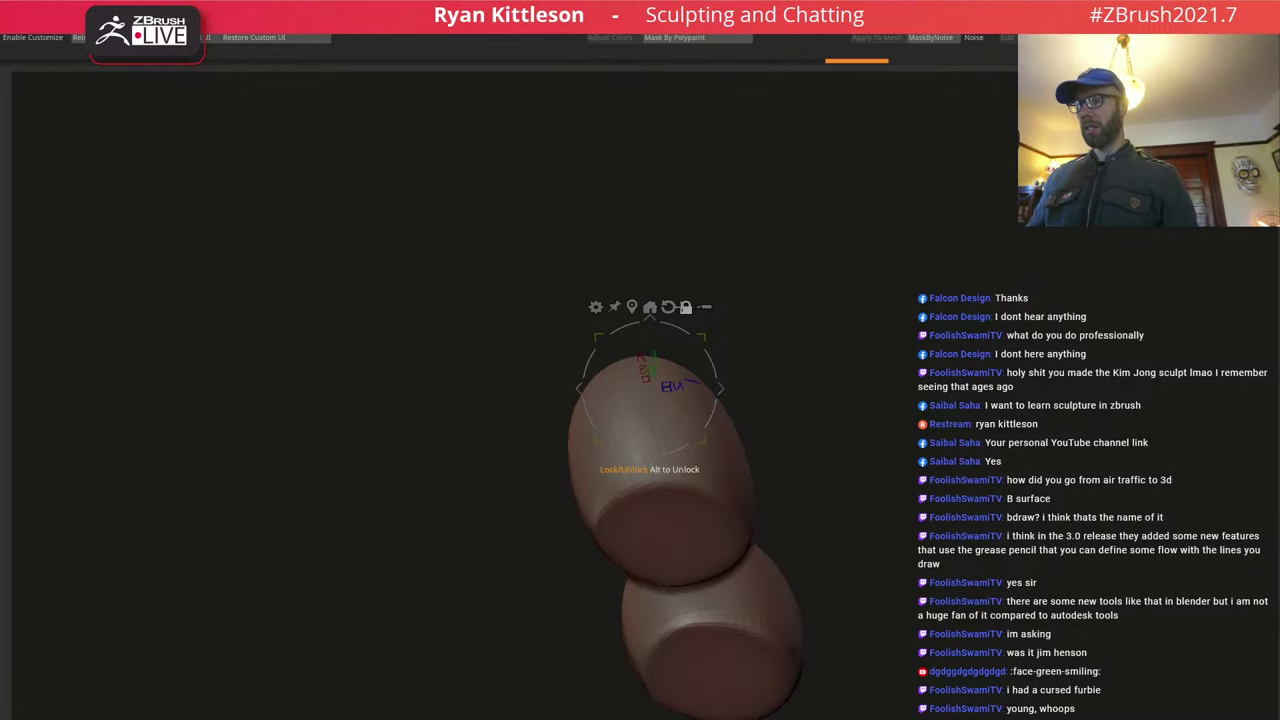
left_click_drag(661, 355, 664, 381)
key("q")
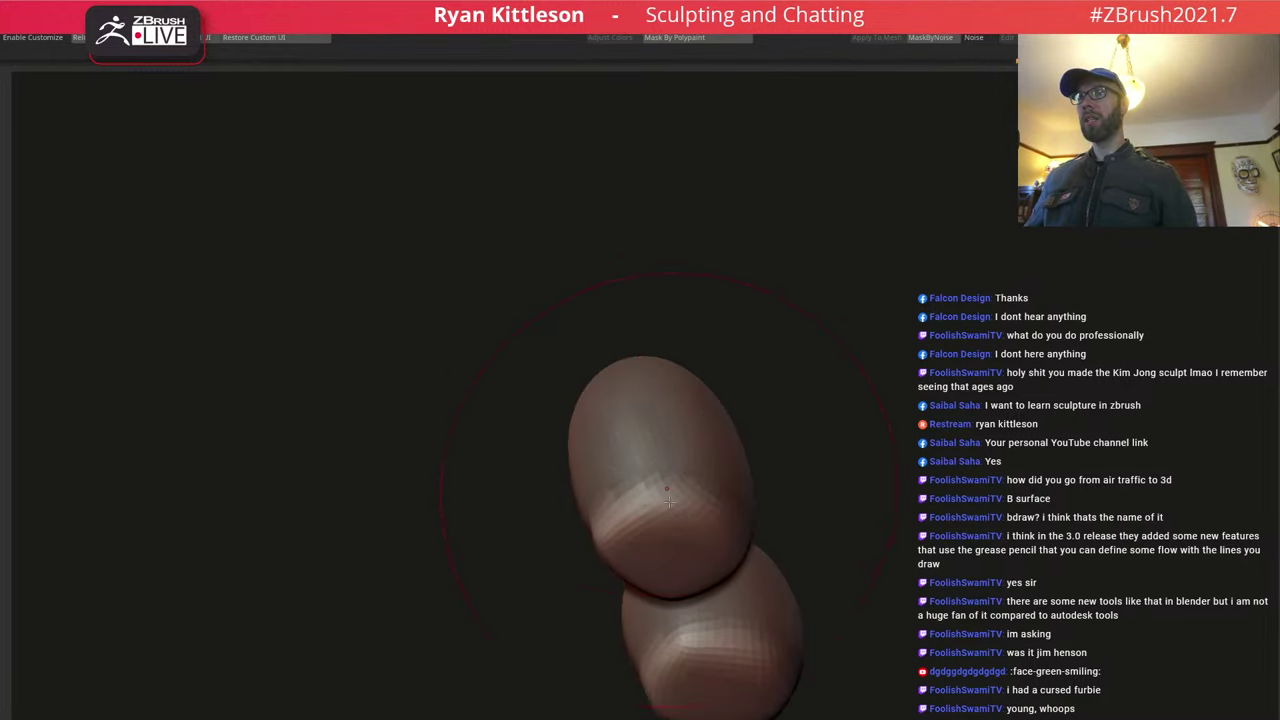
mouse_move(673, 514)
left_mouse_down("shift")
mouse_move(702, 525)
mouse_move(664, 563)
left_mouse_up("shift")
key("ctrl+shift+a")
key("ctrl+shift+a")
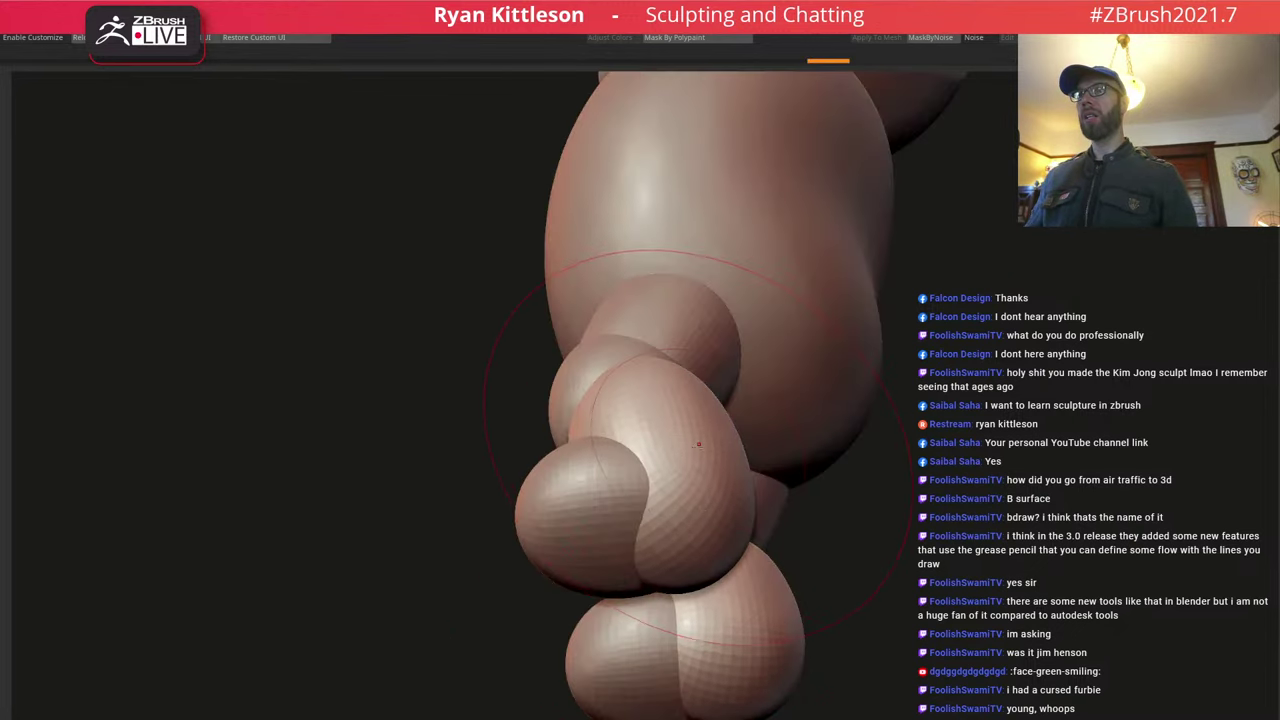
right_click_drag(694, 443, 710, 480)
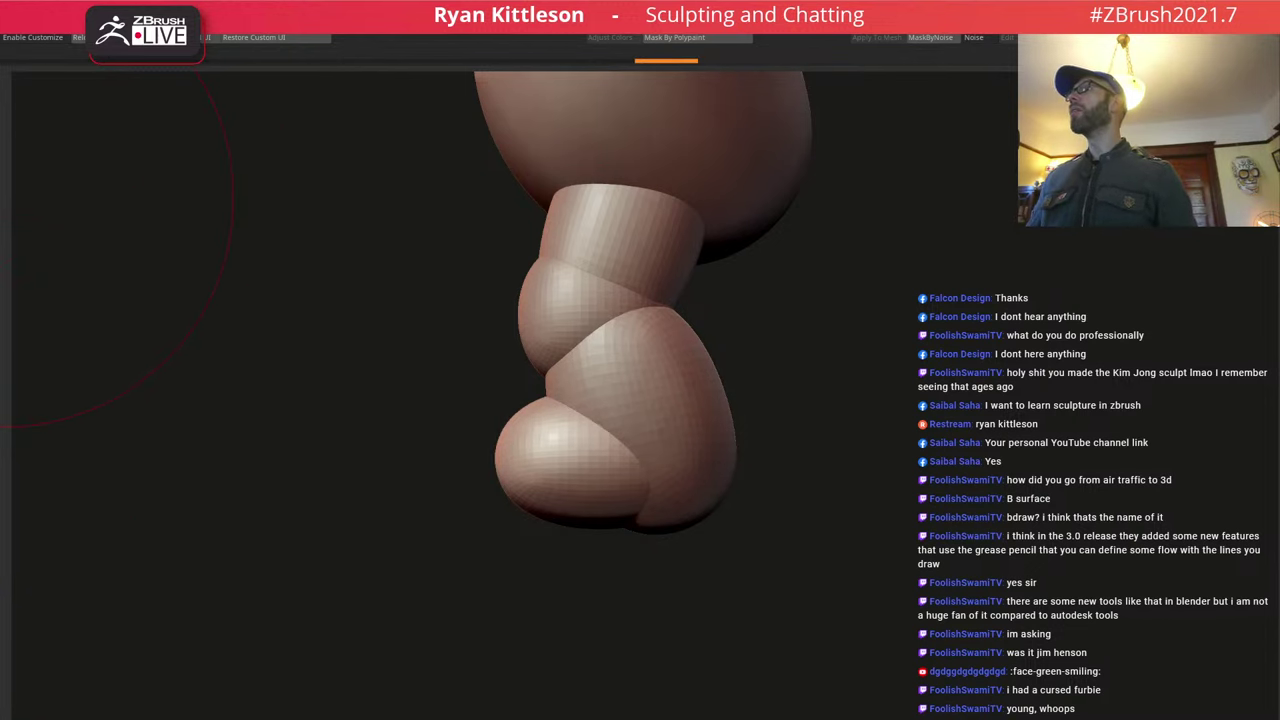
Move the large block directly beneath both feet so its upper face cuts the soles and heels flat.
key("w")
right_click_drag(628, 540, 630, 429)
left_click_drag(615, 459, 648, 458)
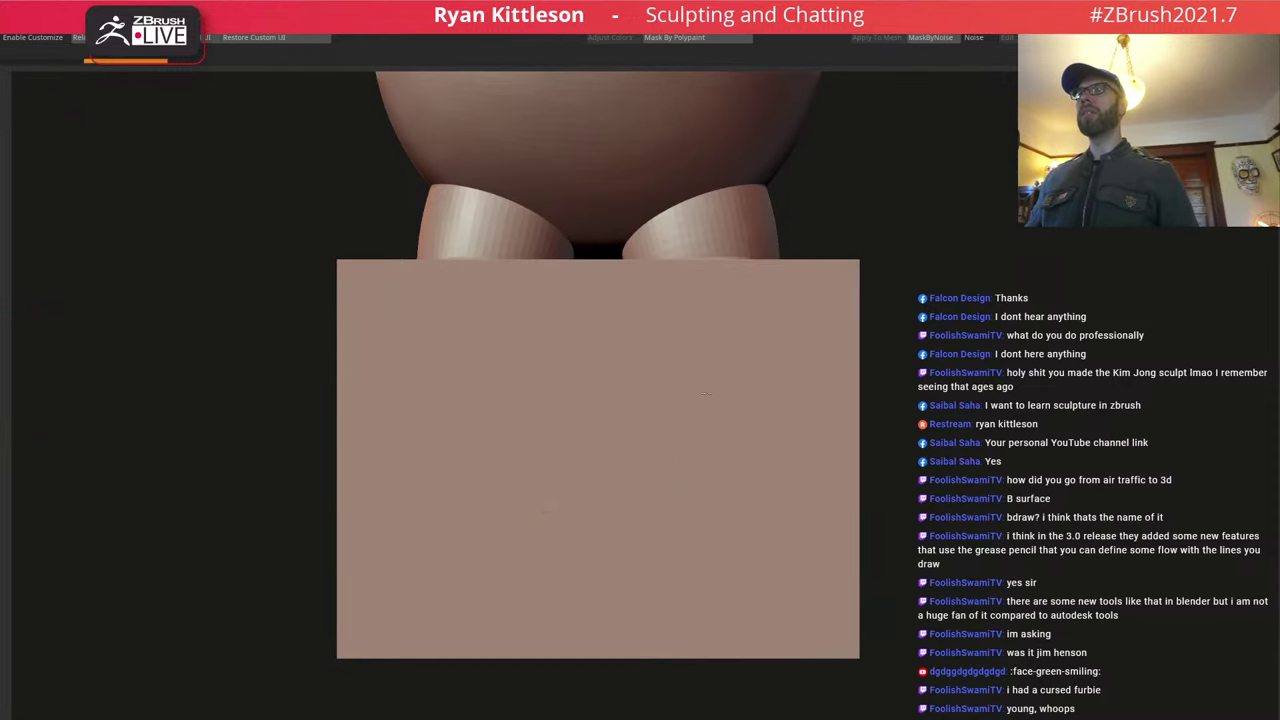
right_click_drag(650, 425, 744, 391, "shift")
left_click_drag(1059, 414, 1059, 633)
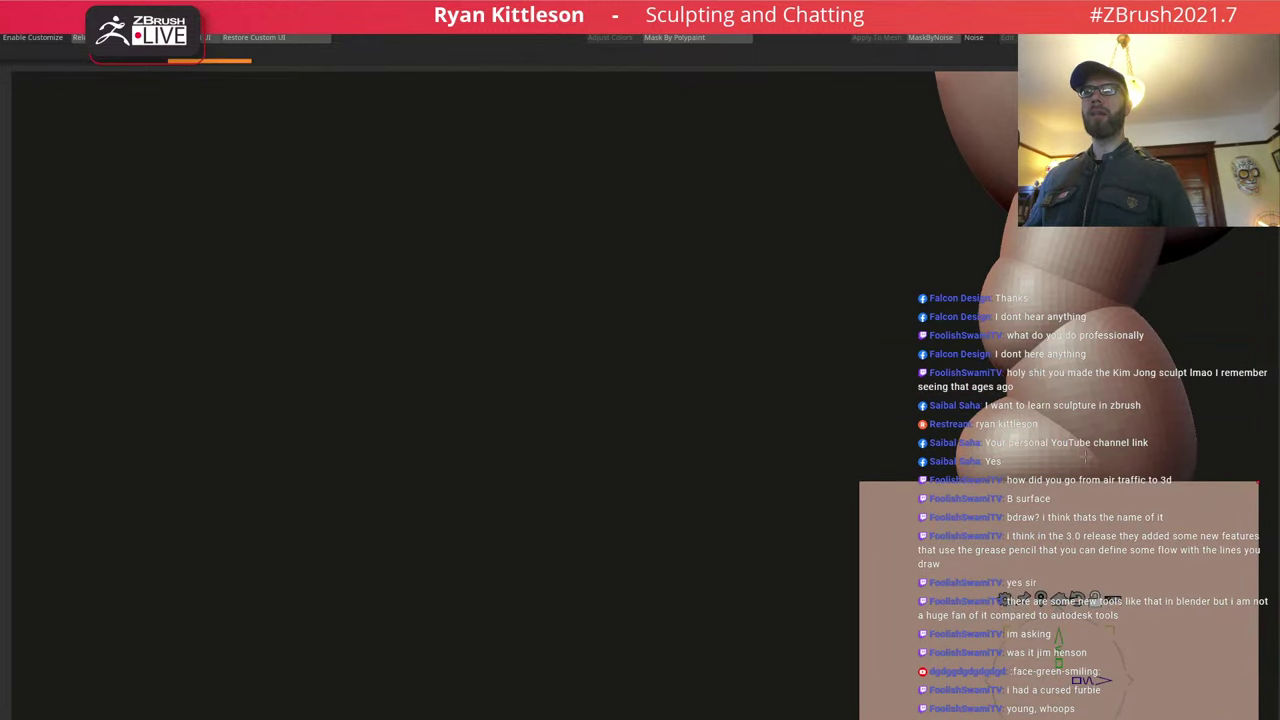
right_click_drag(1086, 458, 793, 301, "alt")
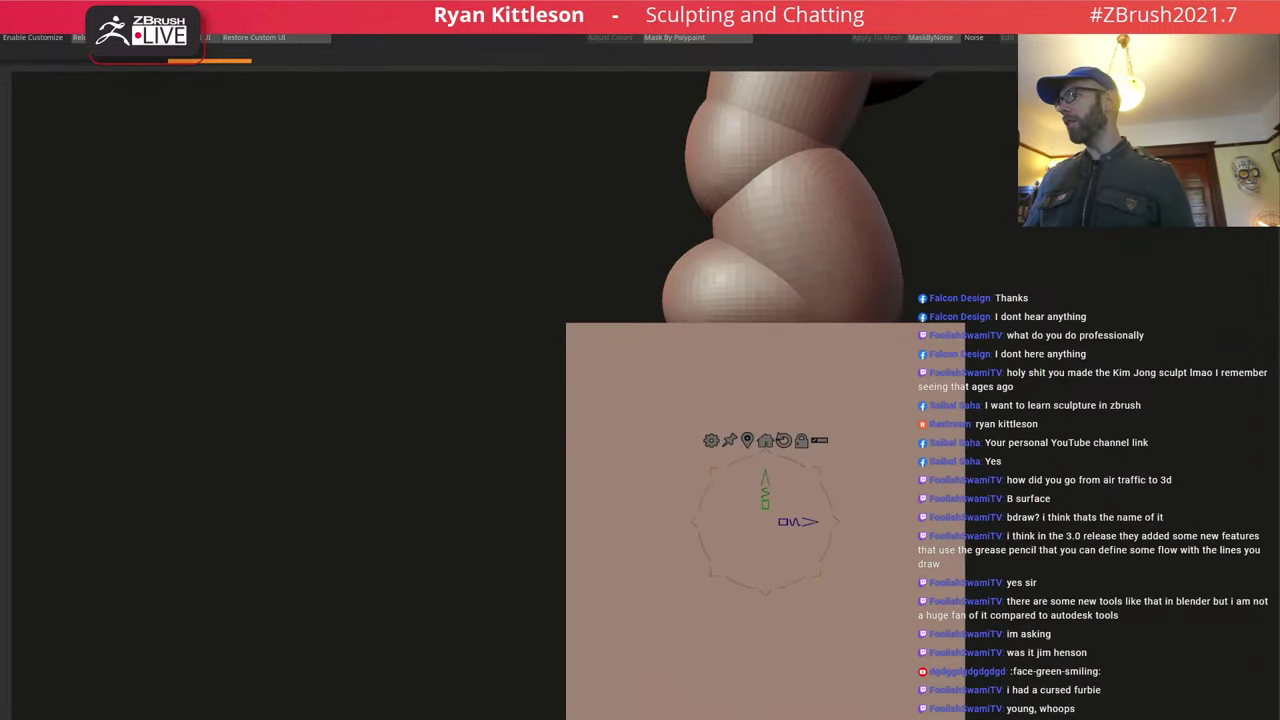
key("q")
right_click_drag(560, 440, 655, 440)
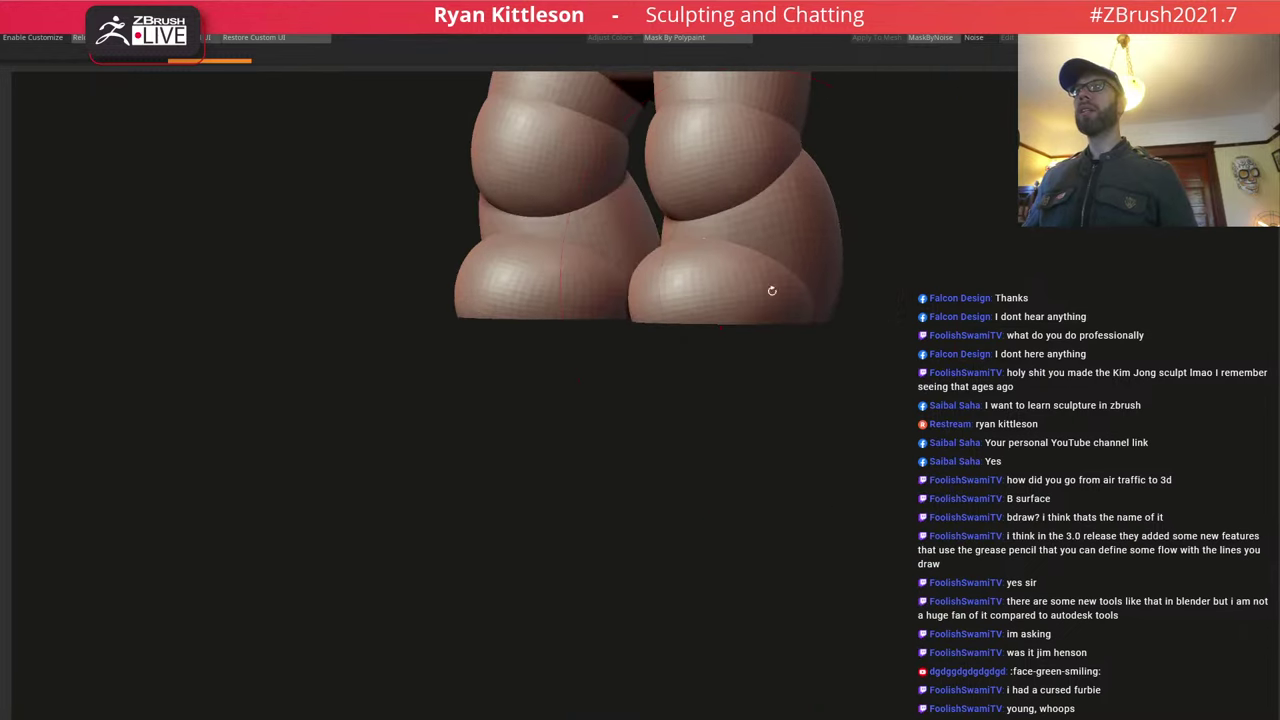
mouse_move(745, 500)
right_mouse_down()
mouse_move(690, 330)
mouse_move(731, 466)
mouse_move(723, 520)
right_mouse_up()
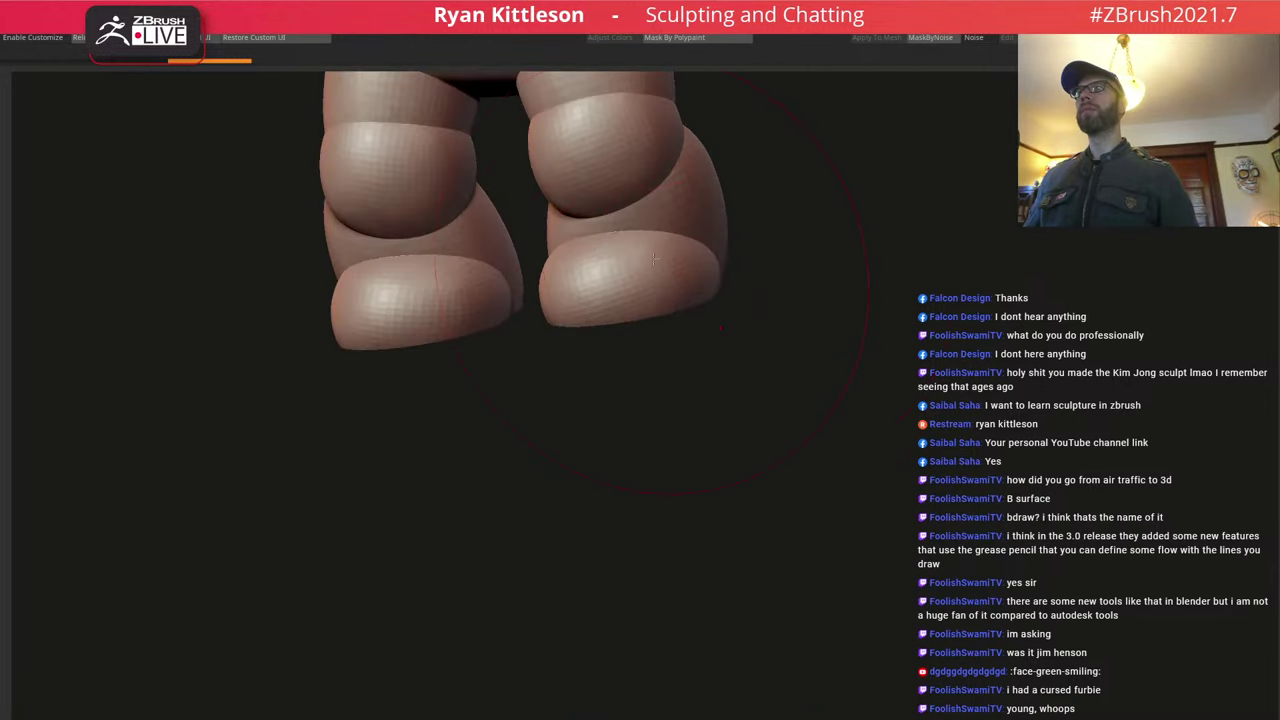
Move the rounded knee piece down to the front of the foot and scale it to about 0.41 as a big toe.
left_click(613, 163, "alt")
right_click_drag(720, 235, 734, 357, "alt")
key("w")
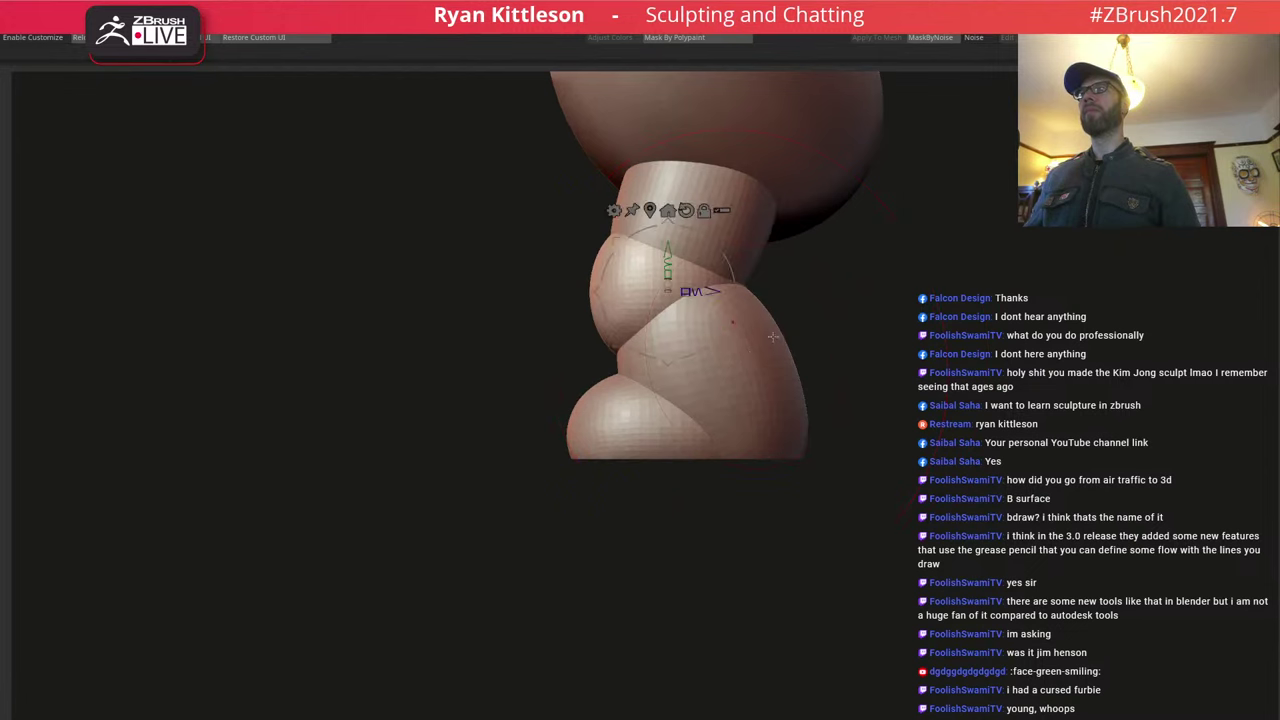
left_click_drag(738, 293, 627, 428)
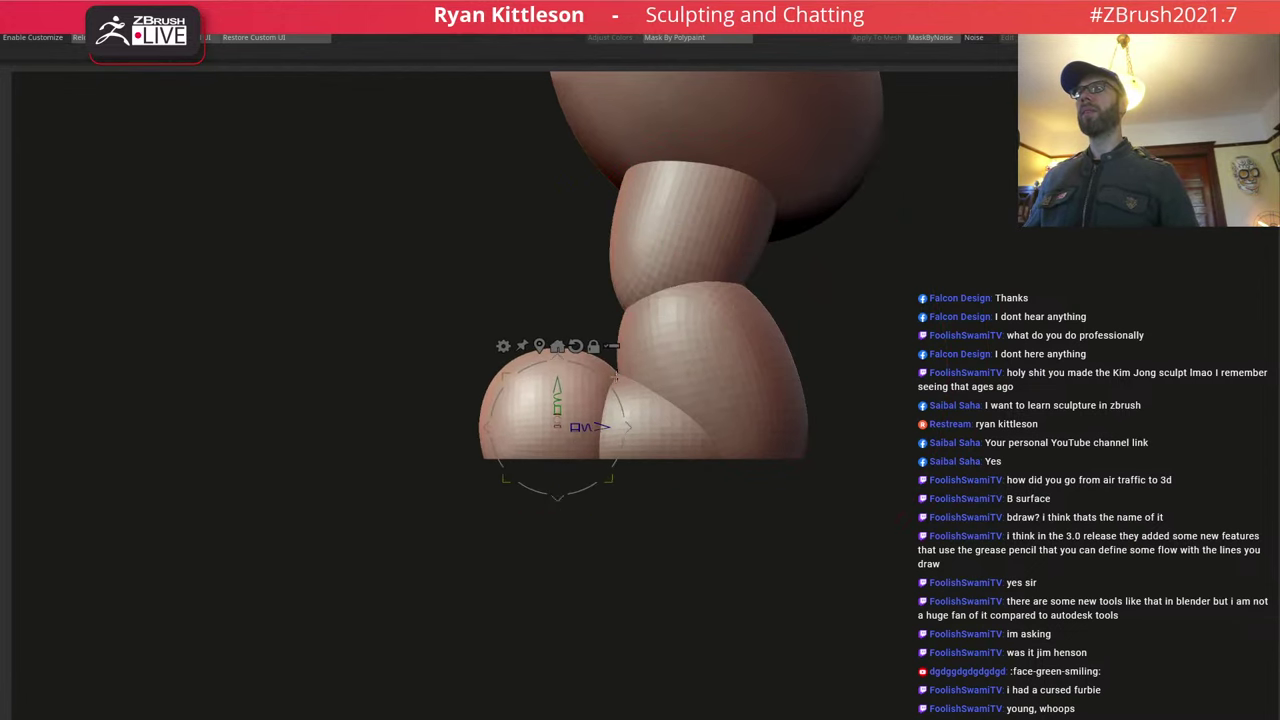
left_click_drag(611, 376, 577, 407)
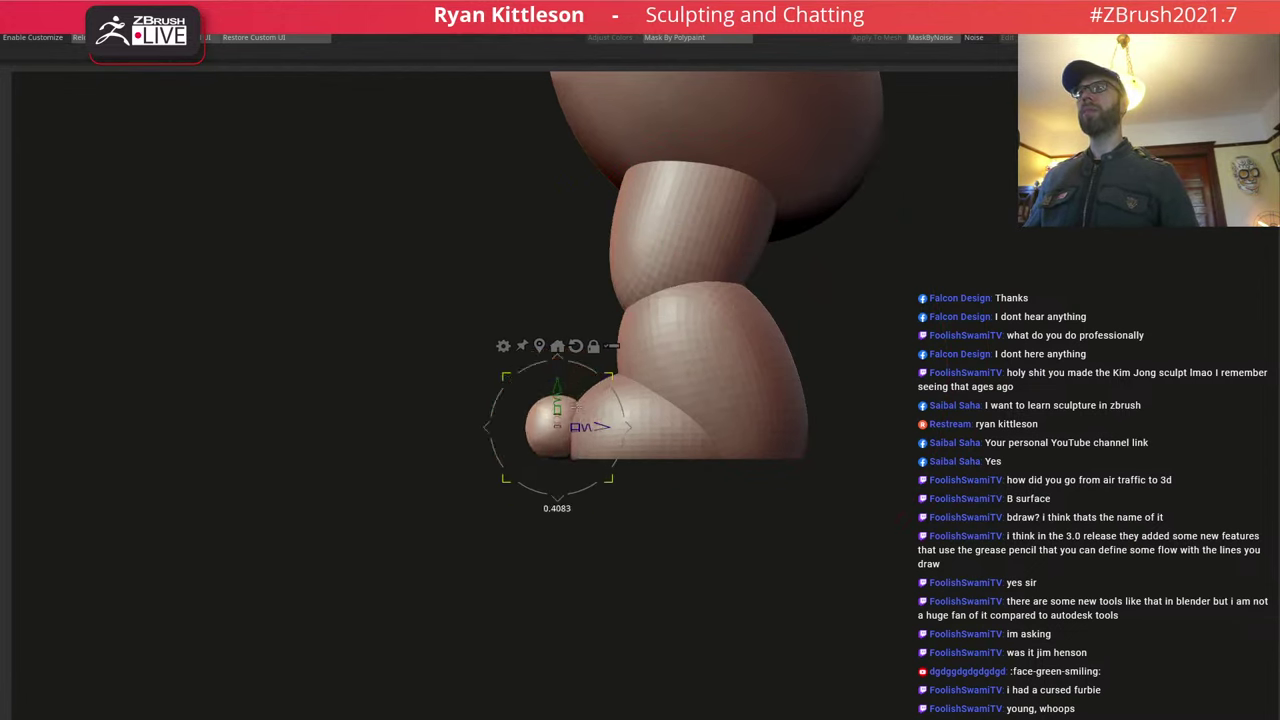
Isolate the foot piece, pull its front corners outward into a broader, squarer shape, and show all body parts again.
right_click_drag(590, 420, 641, 488)
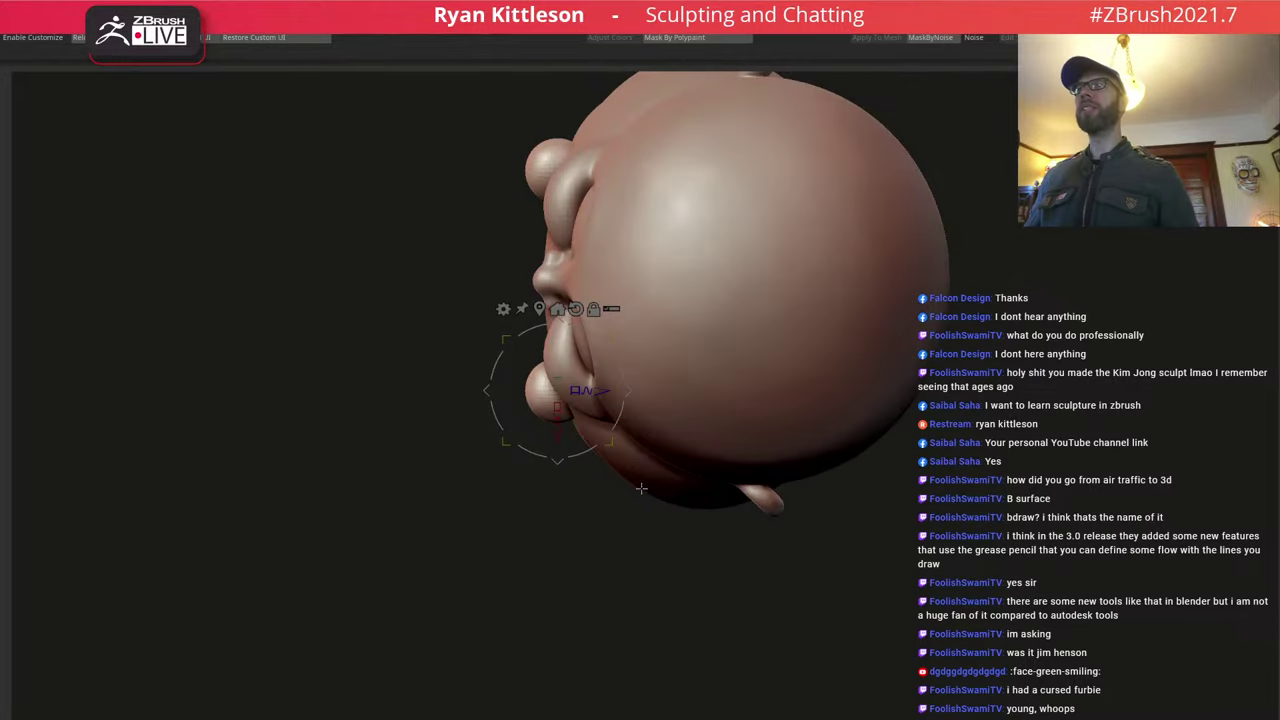
right_click_drag(664, 368, 604, 368)
left_click(622, 346, "alt")
key("alt+s")
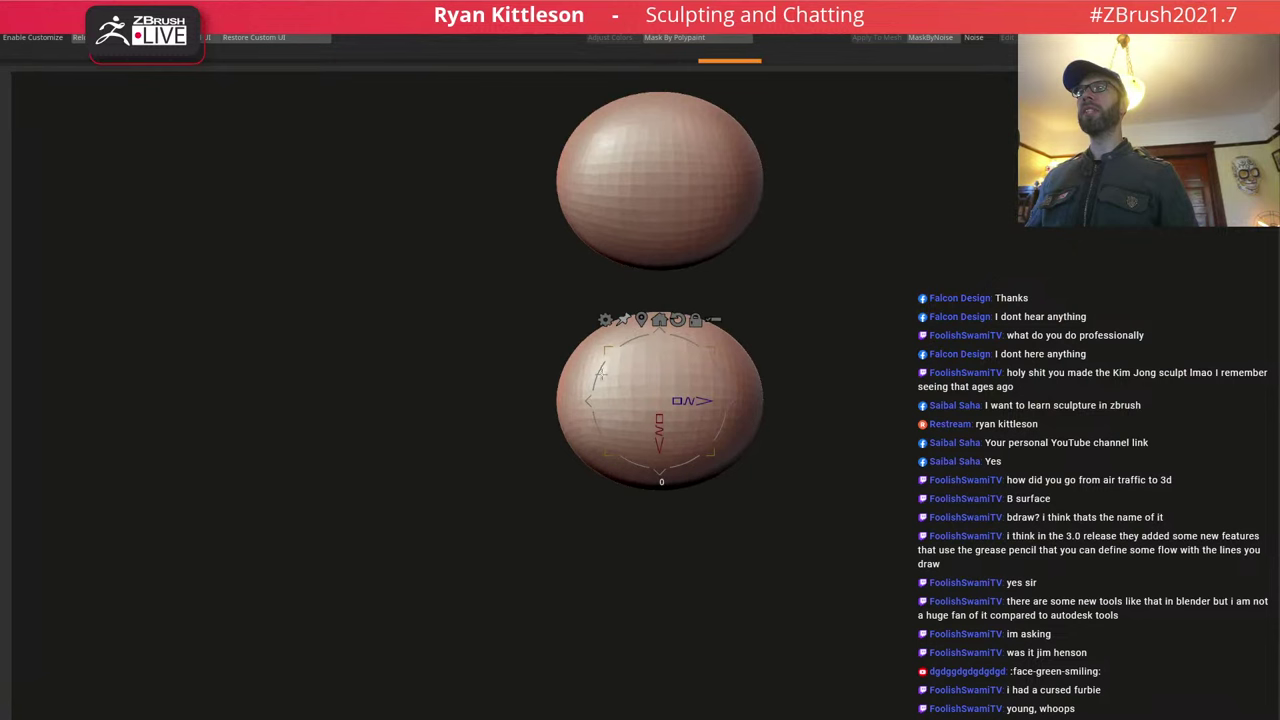
key("q")
key("space")
left_click_drag(604, 354, 562, 323)
left_click_drag(582, 449, 558, 478)
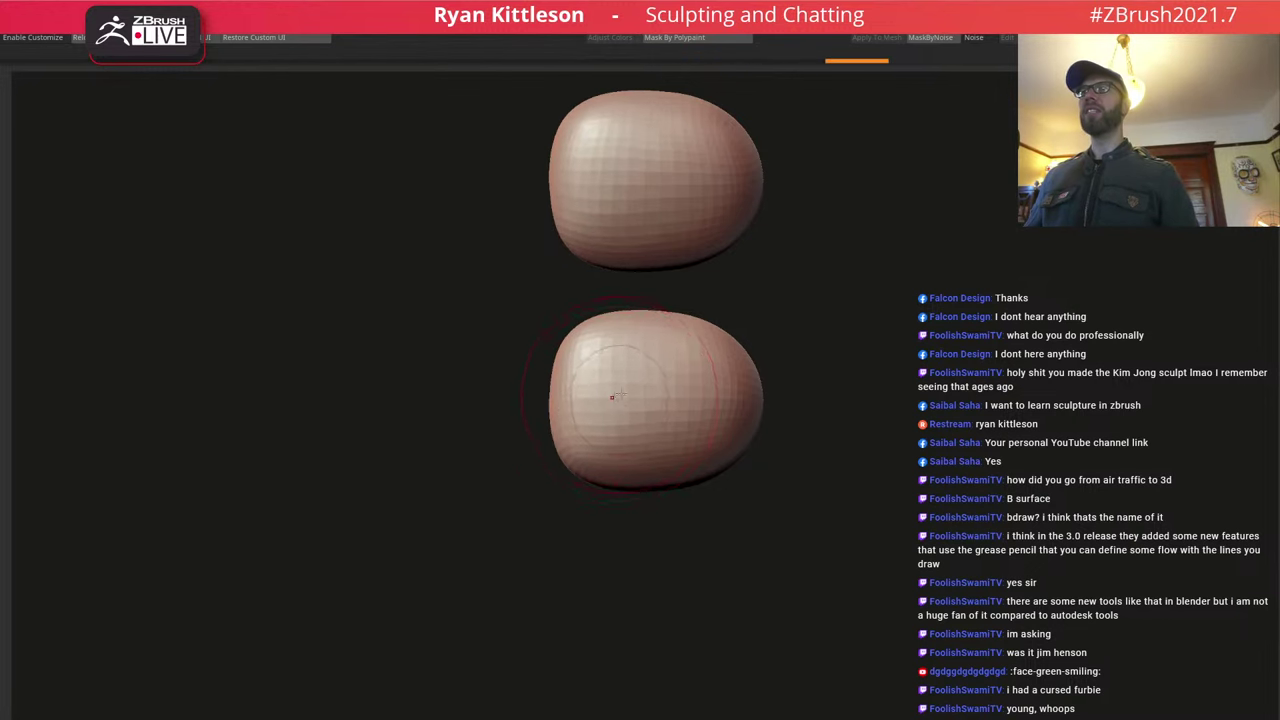
key("alt+s")
Undo the small foot stroke and turn the foot piece outward from the body's midline.
right_click_drag(620, 396, 733, 410)
right_click_drag(714, 363, 717, 395)
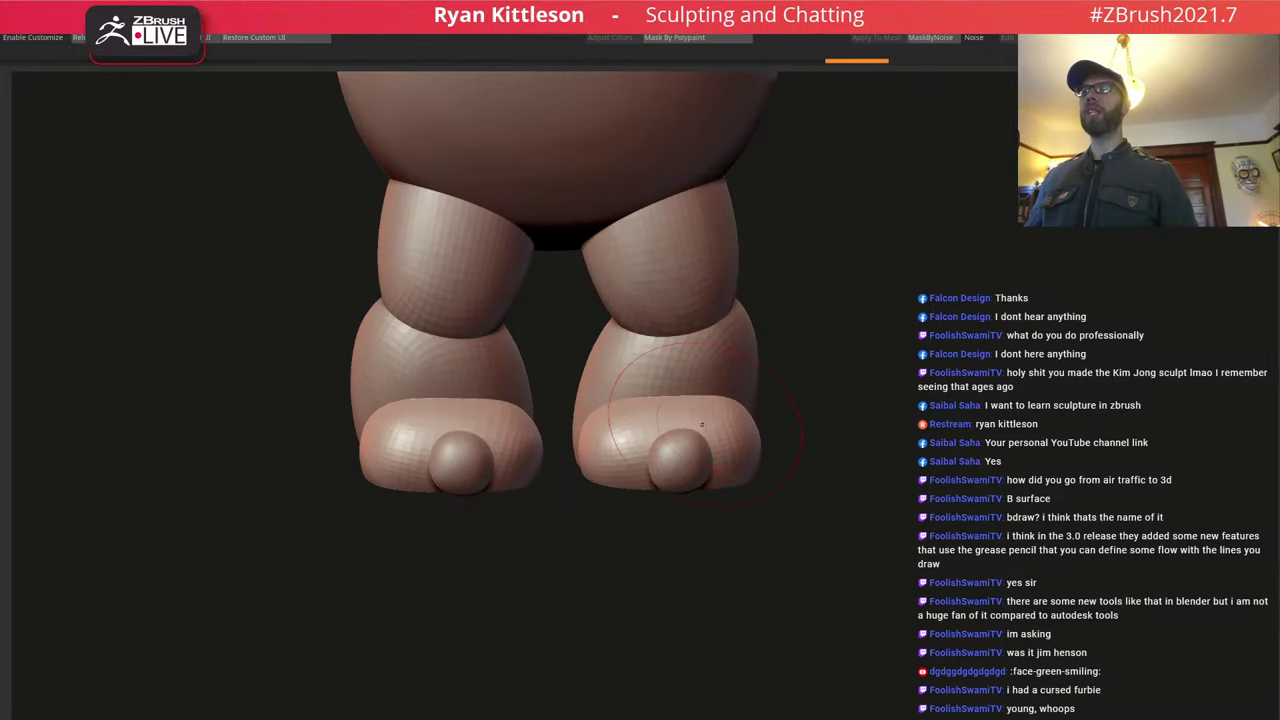
left_click_drag(703, 424, 711, 419)
key("w")
key("ctrl+z")
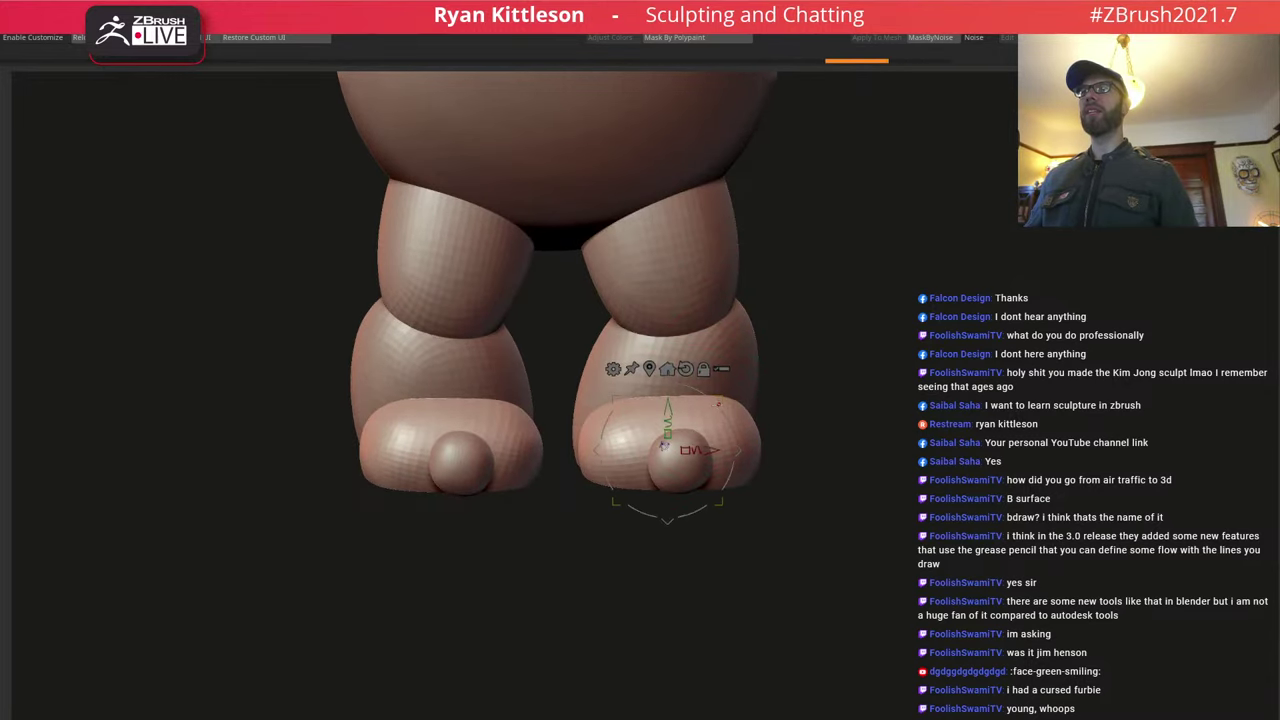
left_click(718, 406)
right_click_drag(722, 408, 734, 260)
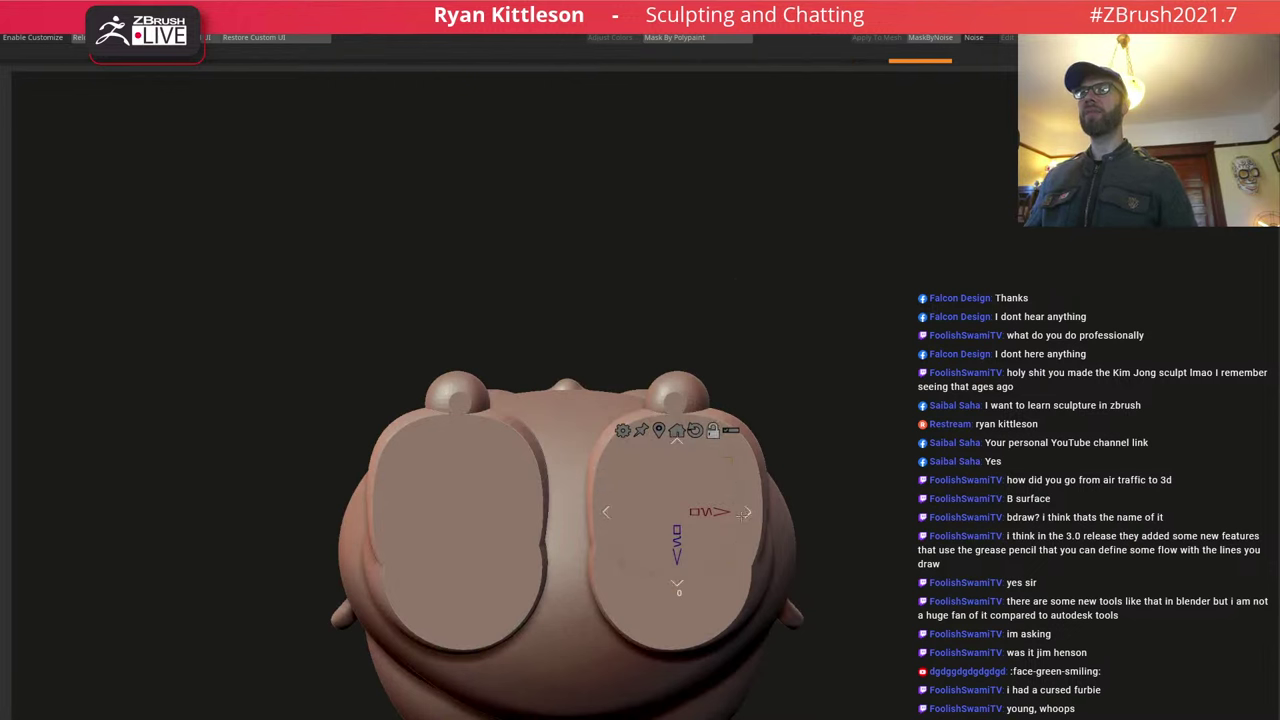
left_click_drag(730, 461, 763, 563, "alt")
right_click_drag(780, 371, 789, 511)
left_click_drag(789, 511, 755, 497)
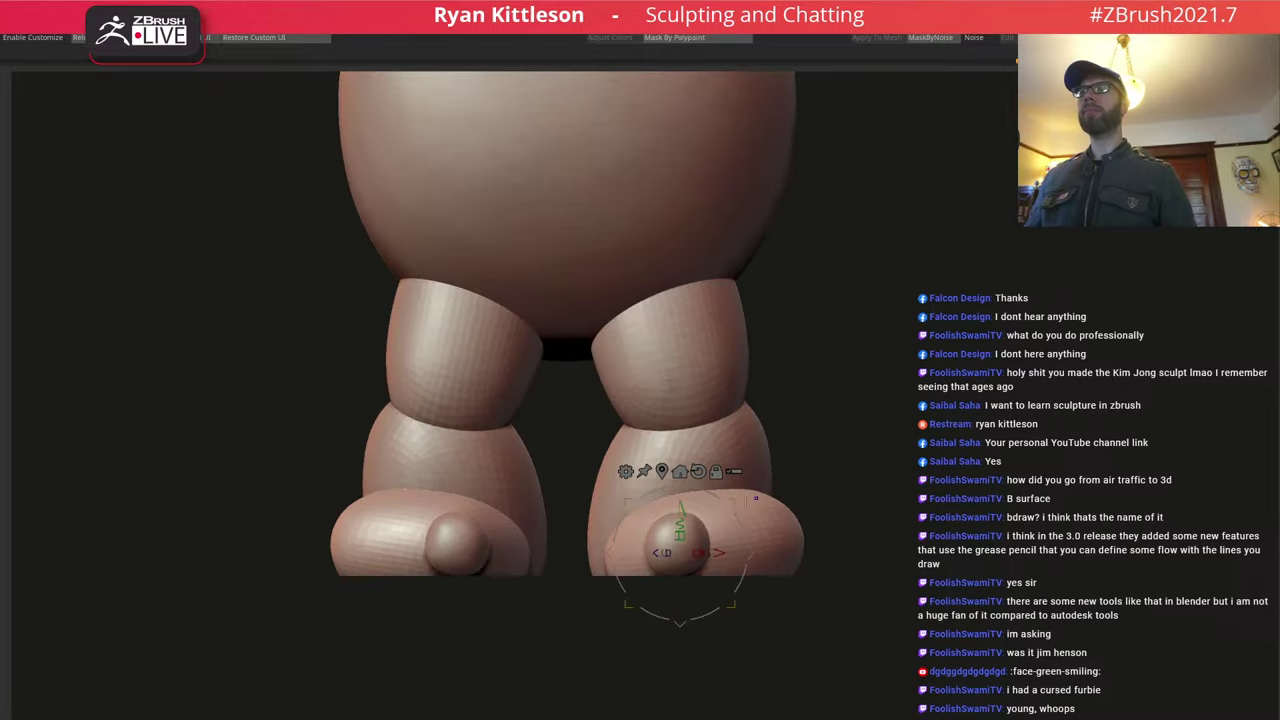
Select the big toe and move it outward along the front of the turned foot.
left_click(698, 535, "alt")
key("q")
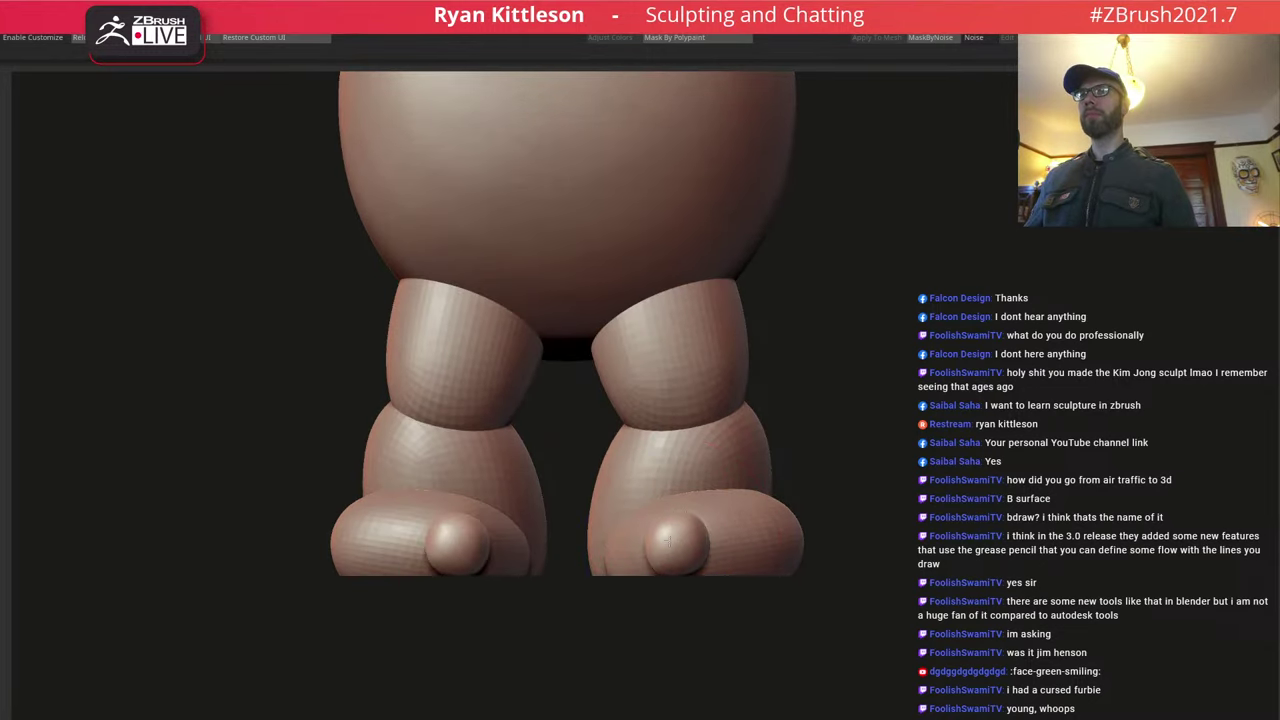
right_click_drag(684, 573, 680, 559)
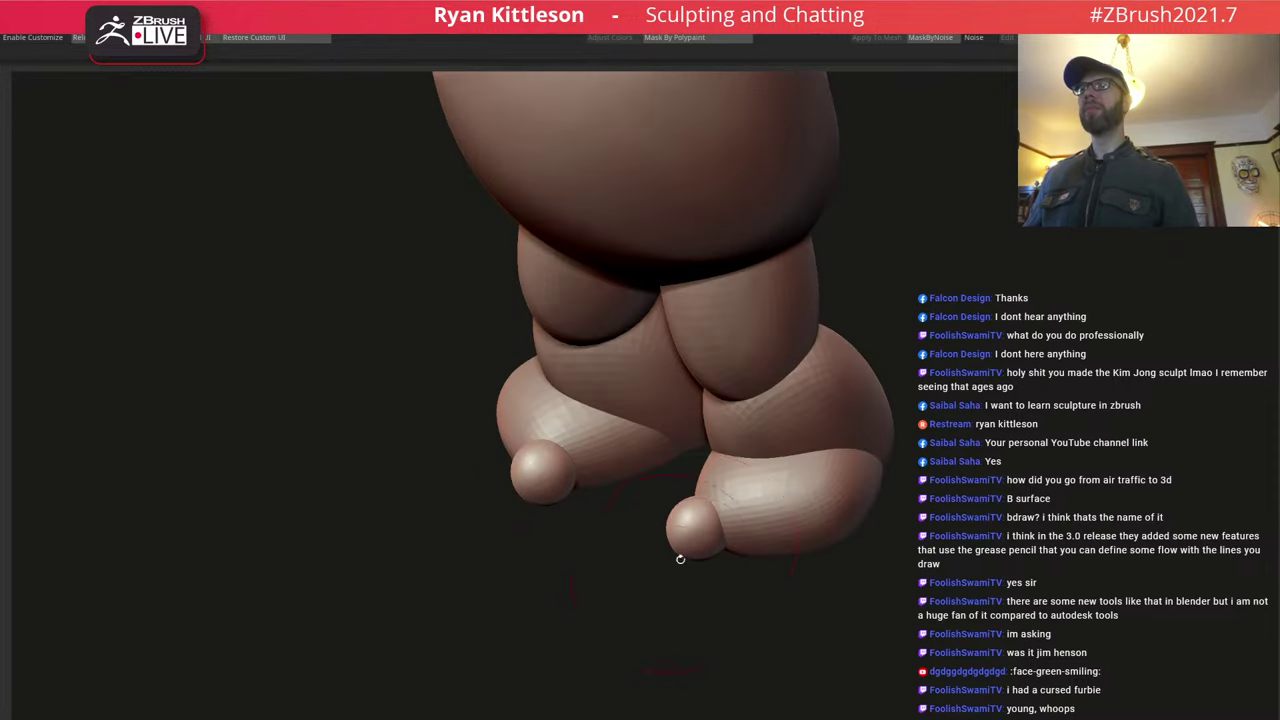
right_click_drag(712, 500, 757, 514)
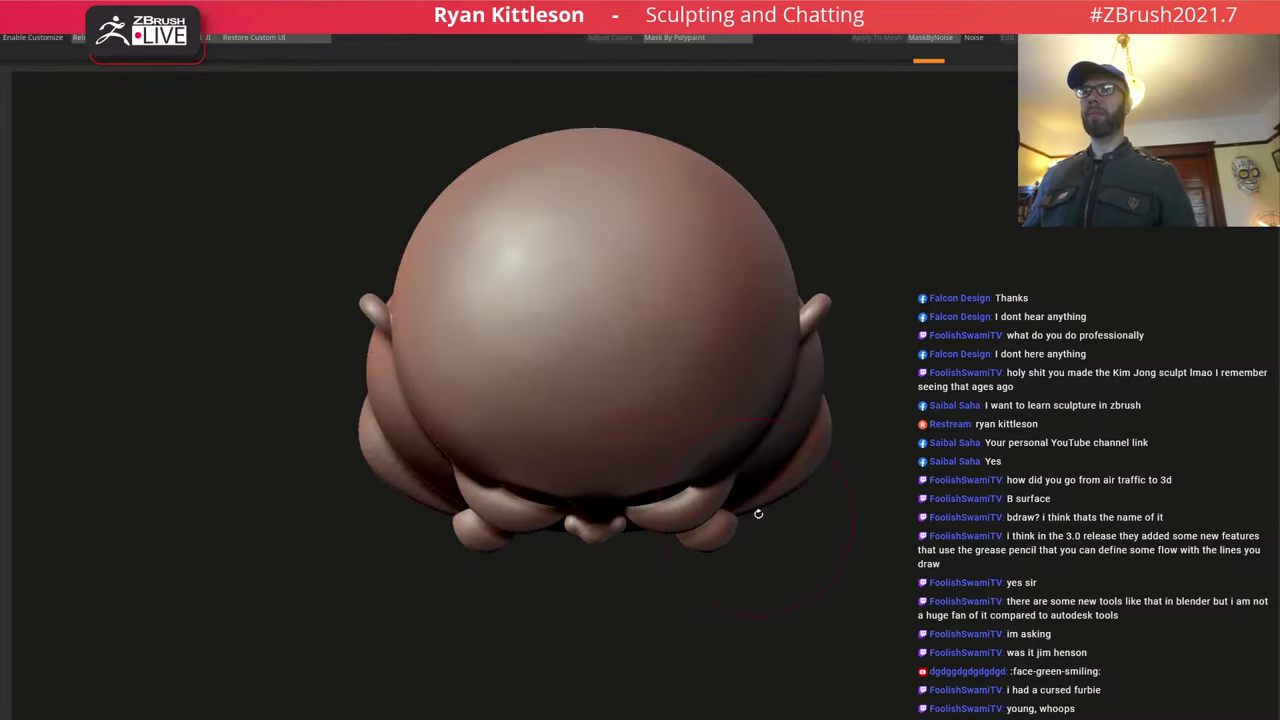
key("w")
left_click_drag(773, 522, 795, 523)
right_click_drag(800, 511, 780, 302)
right_click_drag(829, 420, 807, 324, "alt")
Rotate the big toe to follow the foot's angle and nudge it toward the foot's inner edge.
left_click_drag(775, 437, 823, 478)
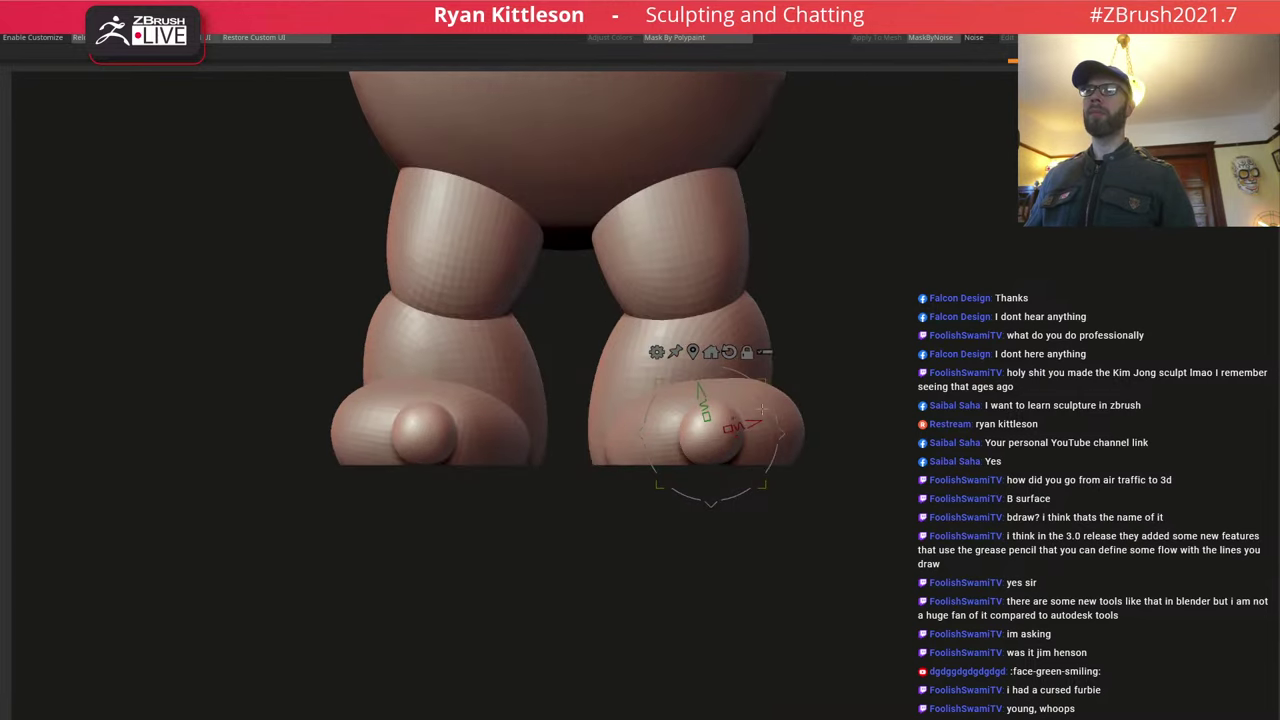
left_click_drag(782, 435, 784, 442)
left_click_drag(894, 438, 799, 435, "alt")
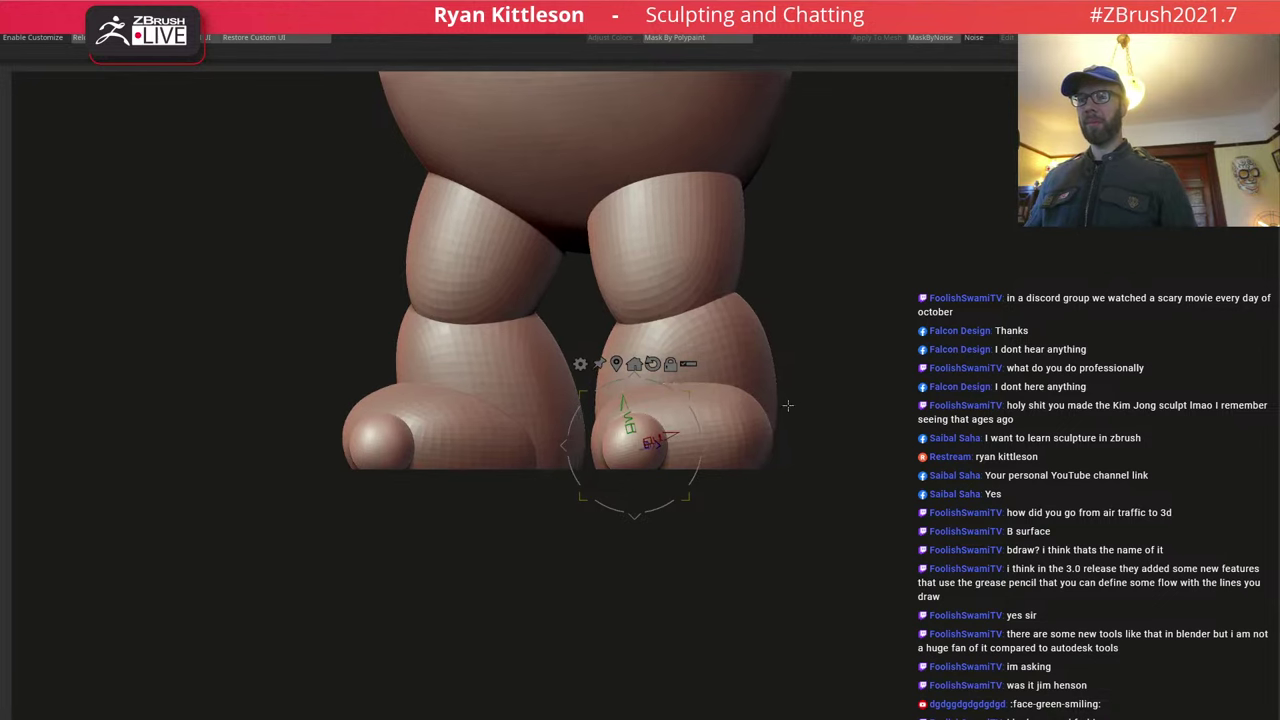
left_click_drag(781, 420, 785, 420)
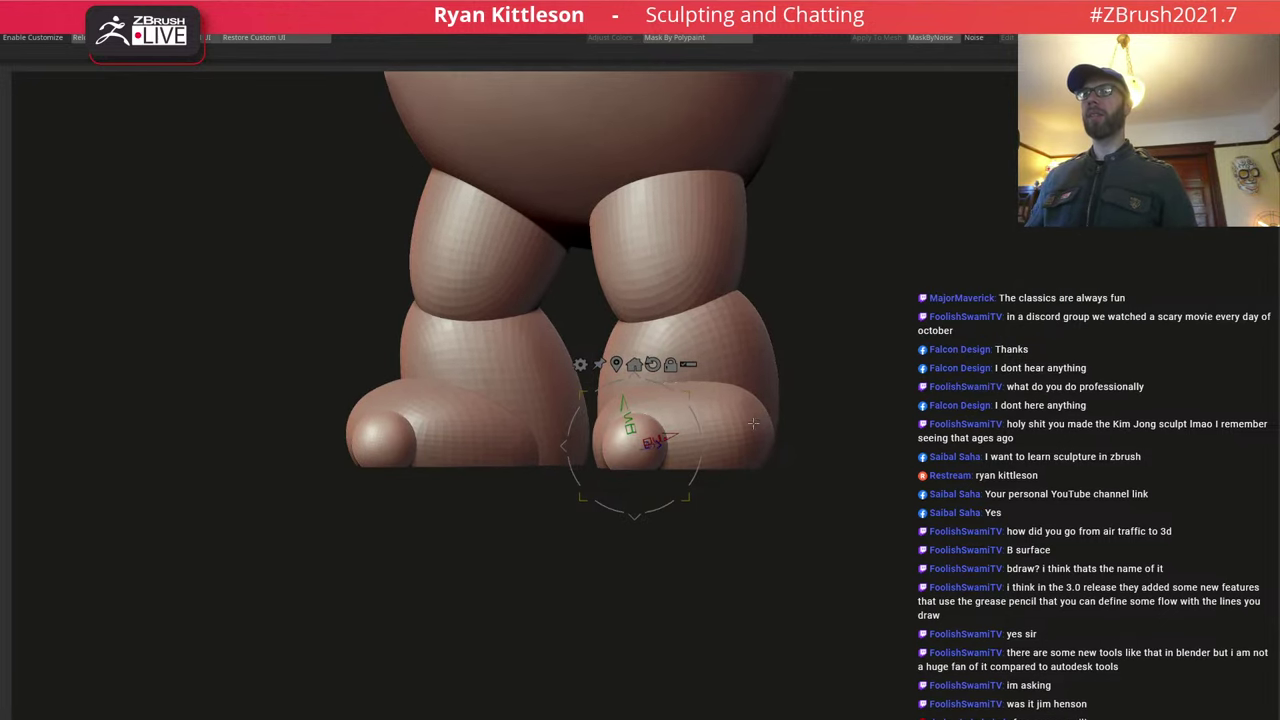
left_click_drag(705, 446, 695, 446)
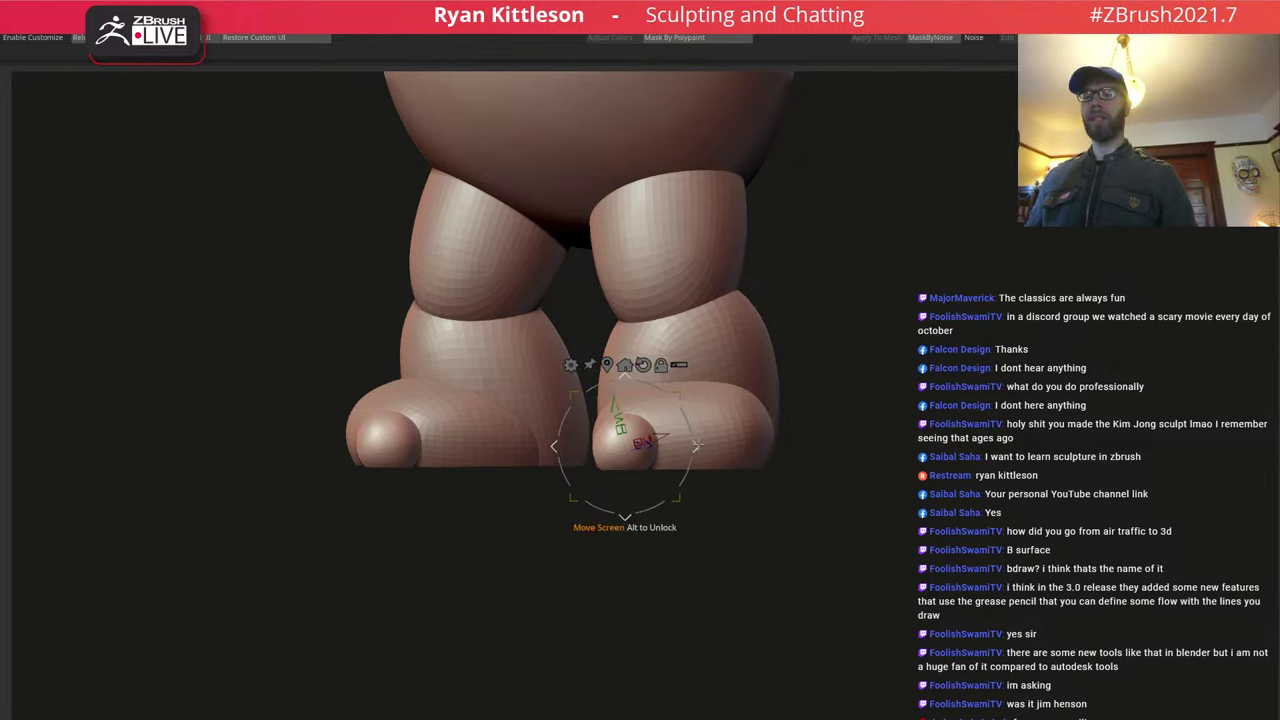
Build four smaller toes from copies of the big toe, scaled to about 0.67, along the foot's front outer edge.
left_click_drag(699, 447, 743, 447, "ctrl")
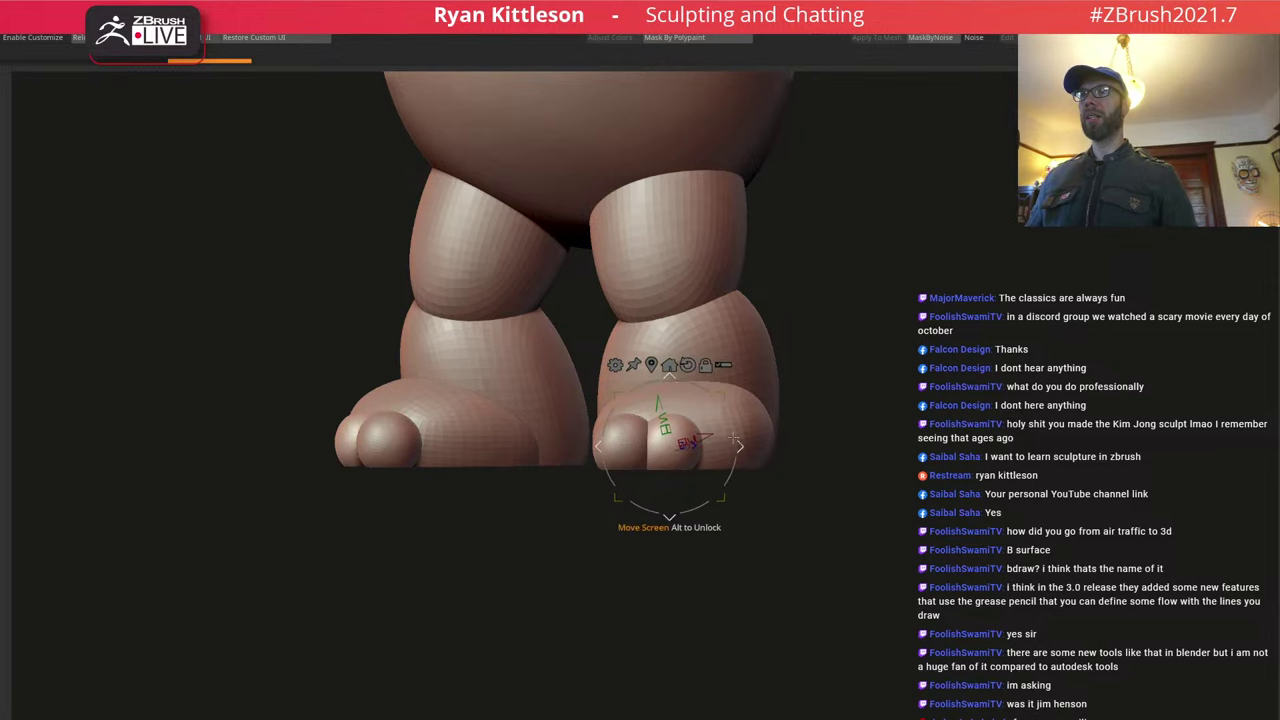
left_click_drag(721, 497, 705, 482)
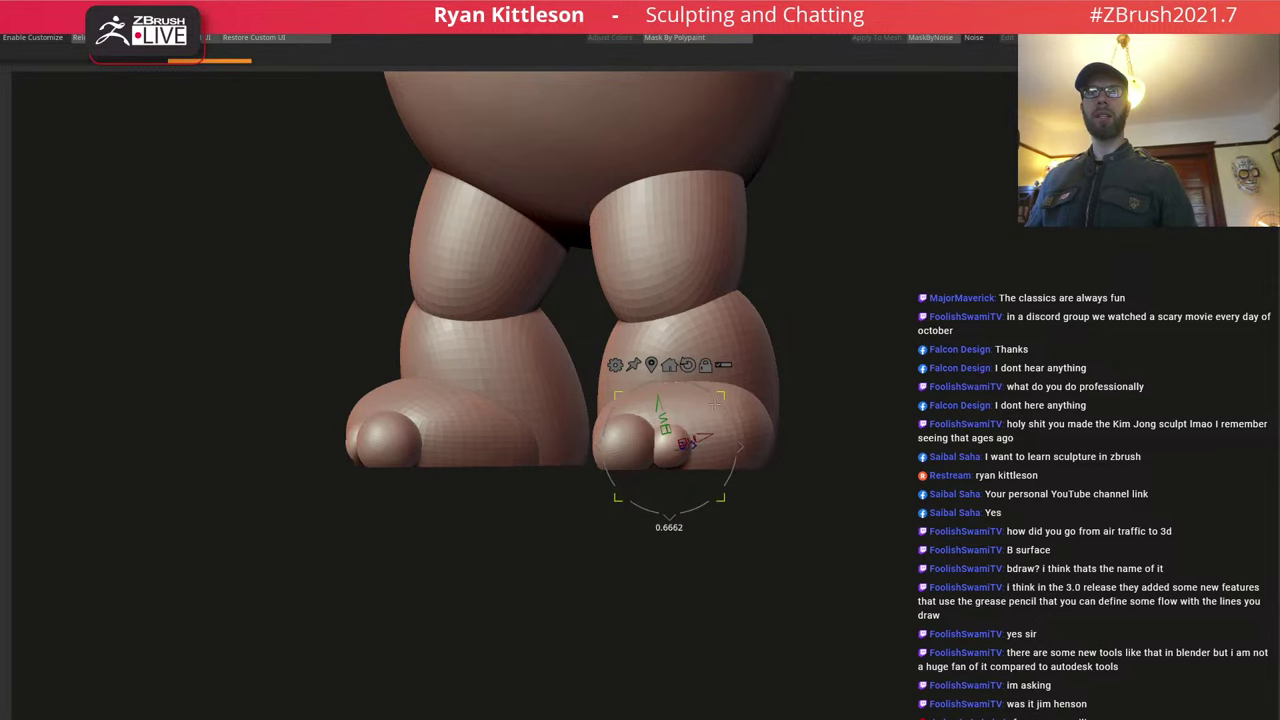
left_click_drag(715, 404, 714, 406)
left_click_drag(804, 430, 913, 271)
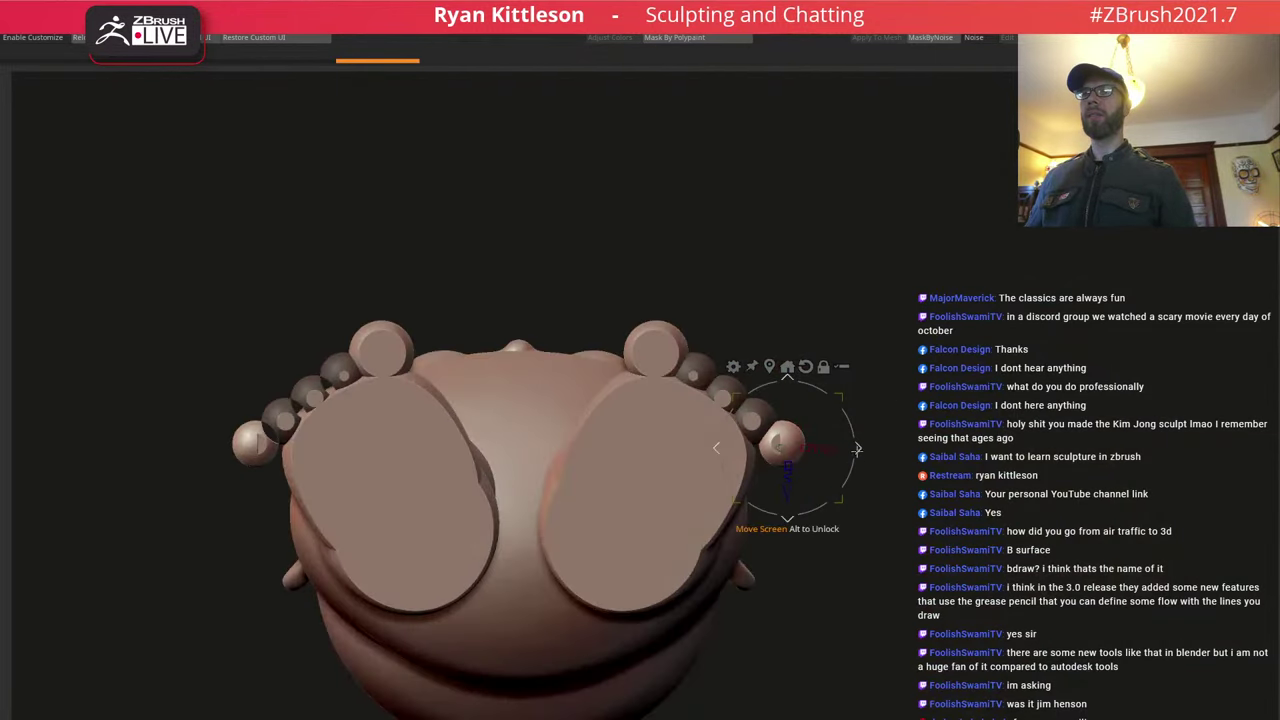
left_click_drag(858, 448, 835, 461)
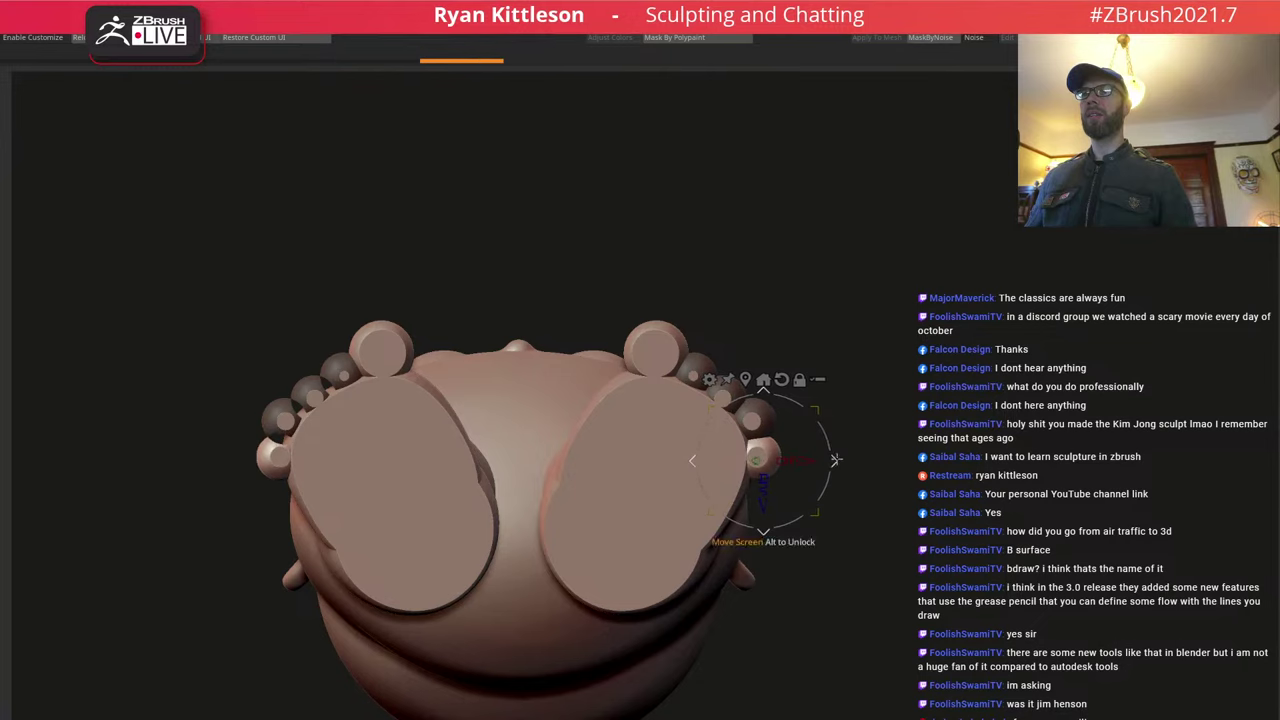
left_click(767, 428, "ctrl")
Shift the small toes individually, as seen from below, into a smooth curve around the sole.
right_click_drag(767, 428, 794, 420, "ctrl")
key("q")
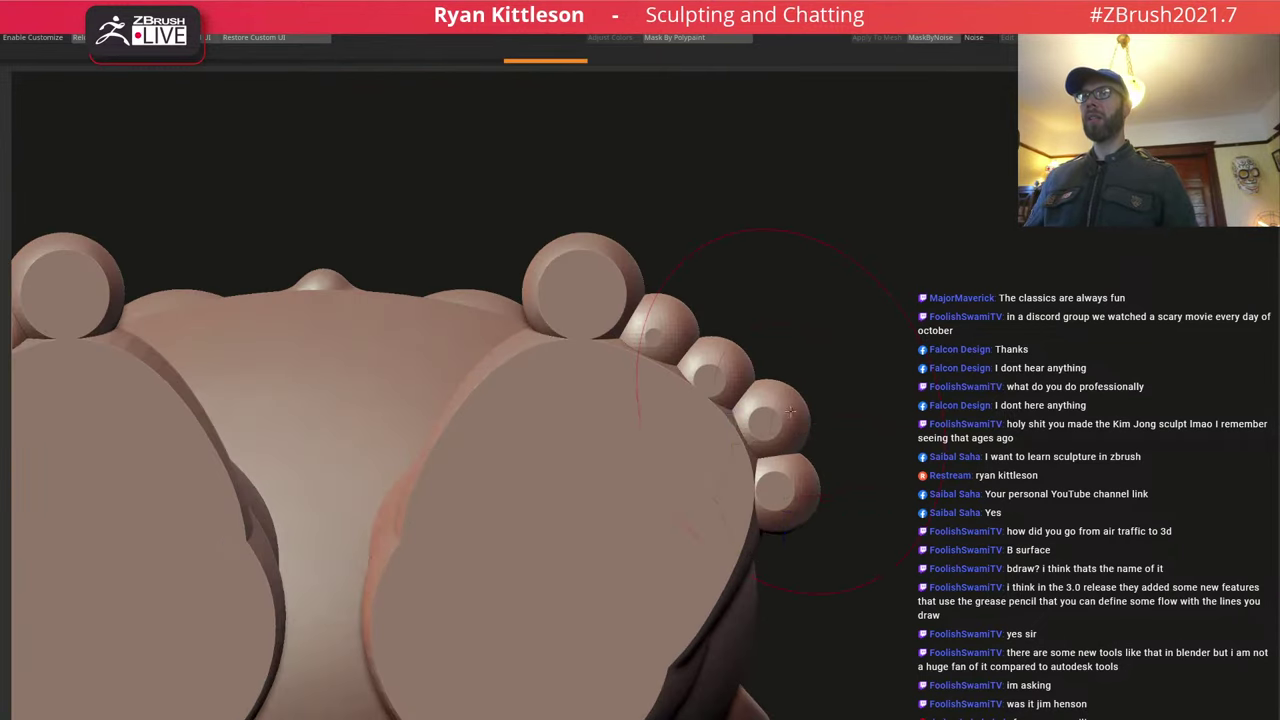
key("space")
left_click_drag(773, 417, 769, 420)
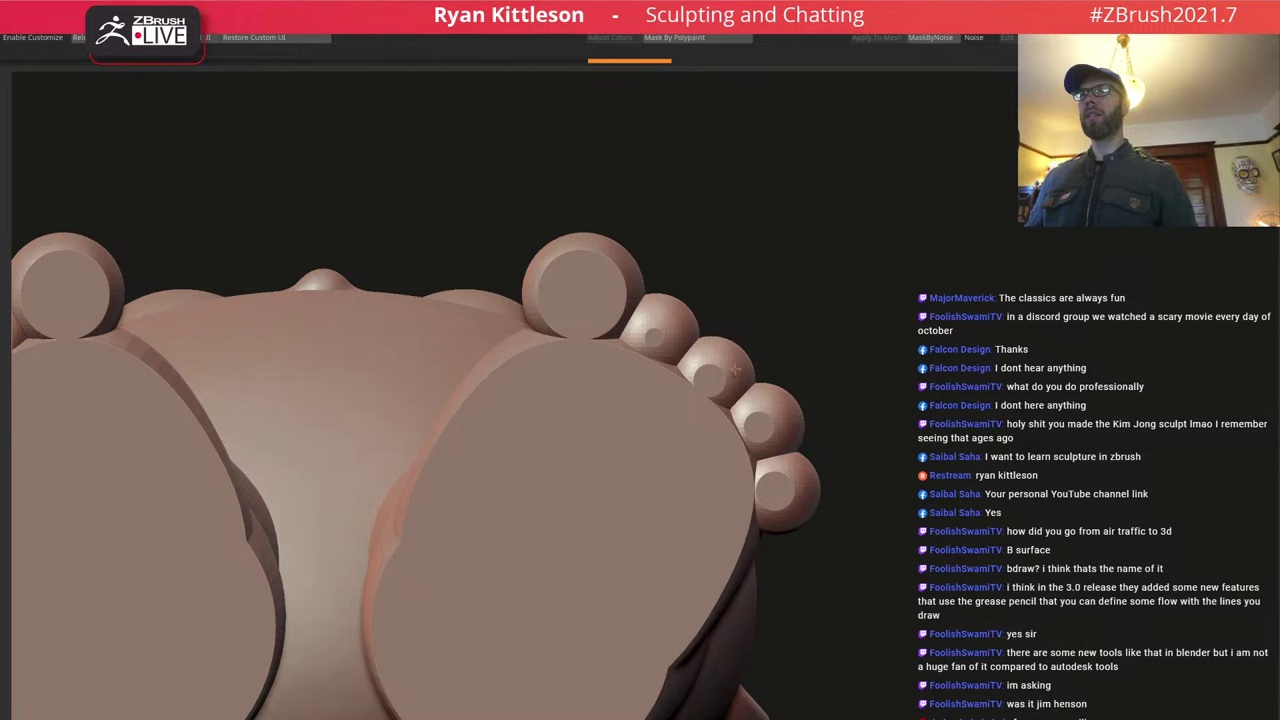
left_click_drag(735, 371, 739, 352)
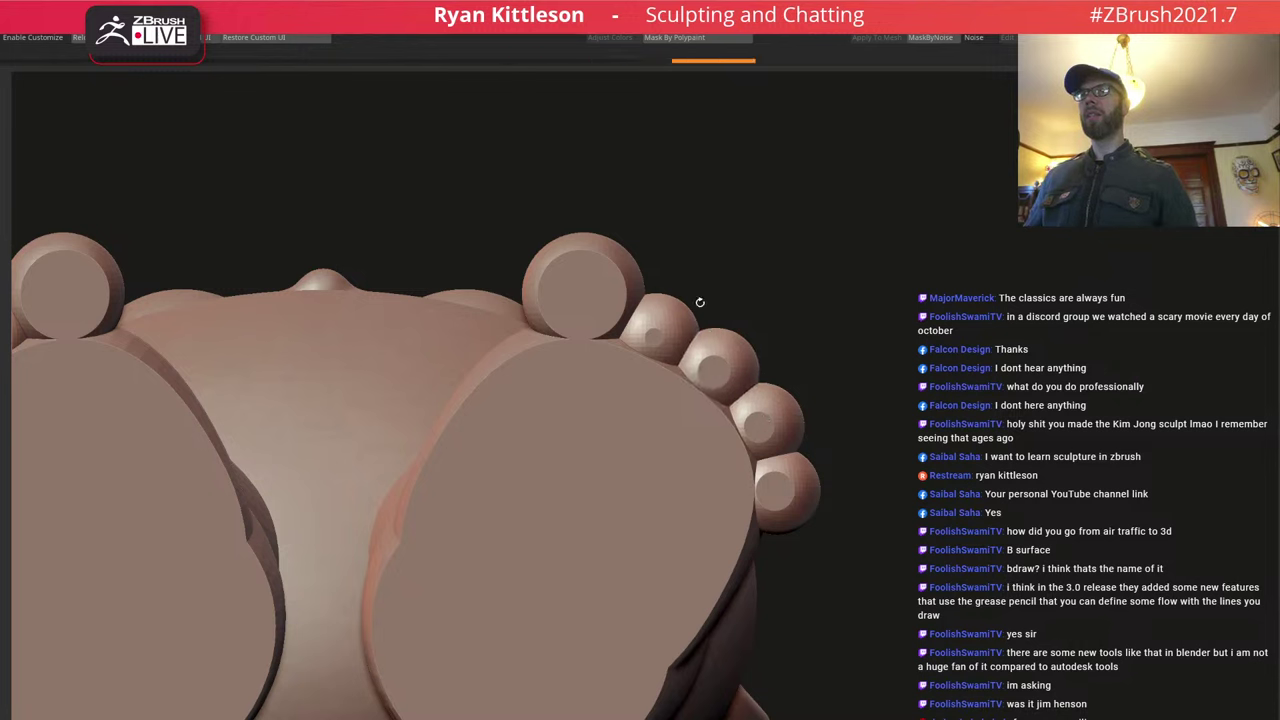
left_click_drag(677, 323, 680, 313)
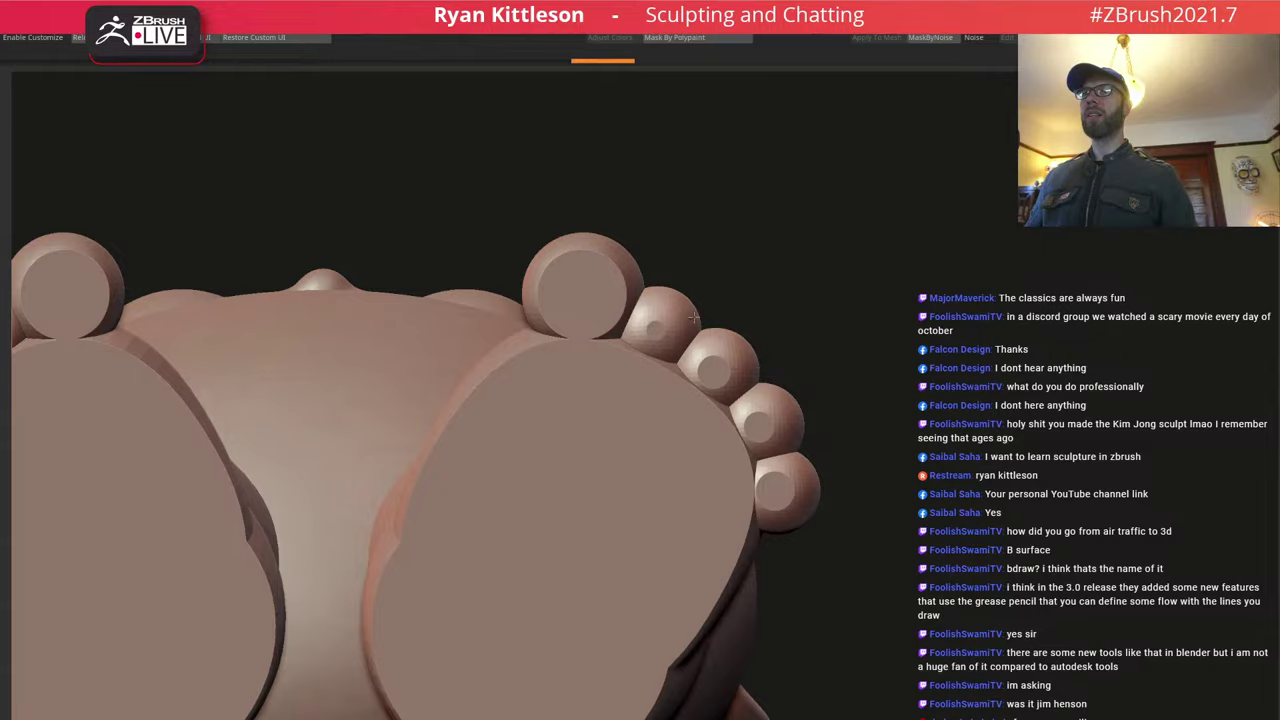
Lower the small toes one by one from the front view so they form an even row beside the big toe.
right_click_drag(693, 318, 675, 375)
left_click_drag(679, 280, 679, 299)
right_click_drag(825, 288, 748, 284)
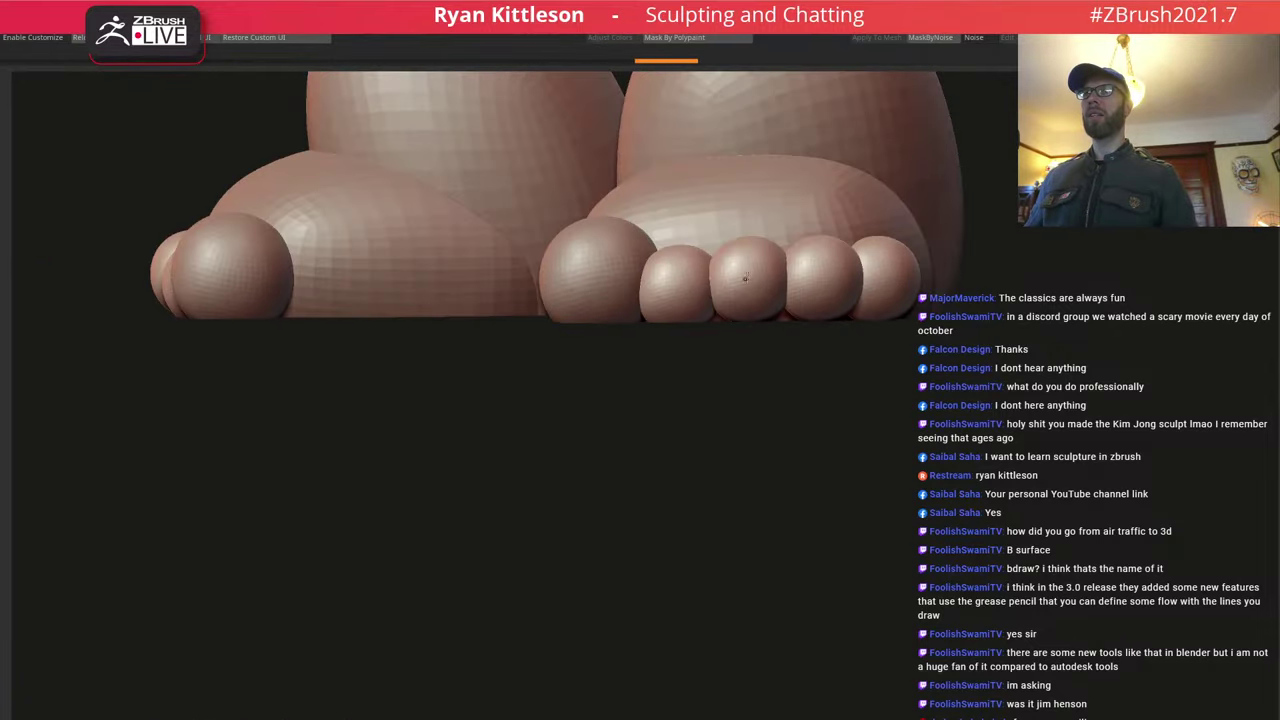
mouse_move(749, 281)
left_mouse_down()
mouse_move(754, 296)
mouse_move(828, 292)
left_mouse_up()
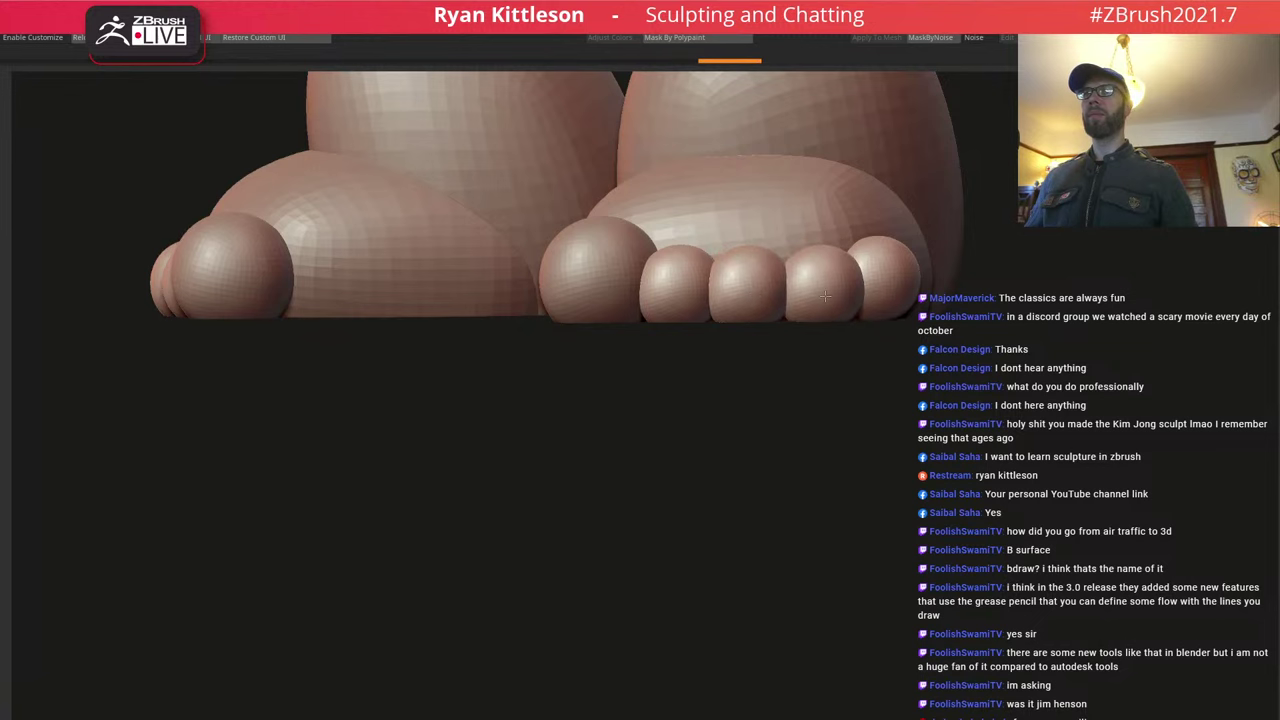
right_click_drag(925, 305, 694, 315, "alt")
left_click_drag(673, 312, 679, 331)
Examine the legs and toes from several angles and select the foot piece.
right_click_drag(689, 325, 676, 274, "ctrl")
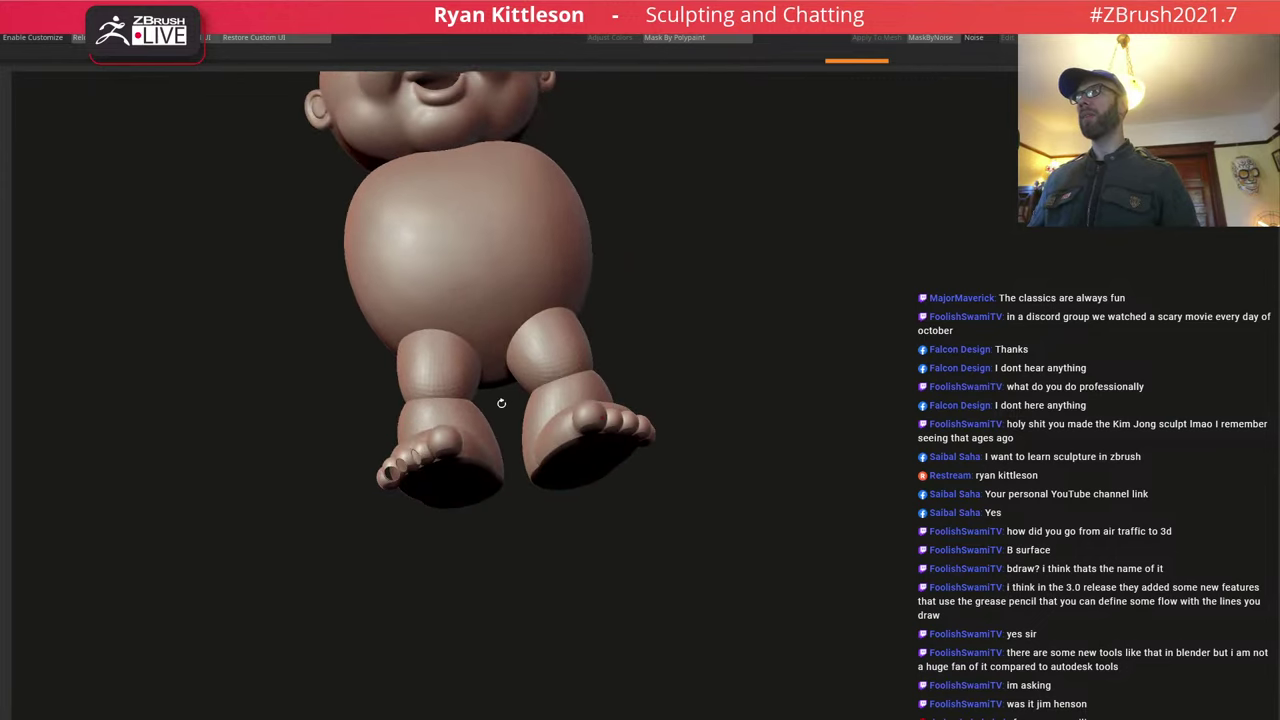
right_click_drag(500, 403, 615, 420)
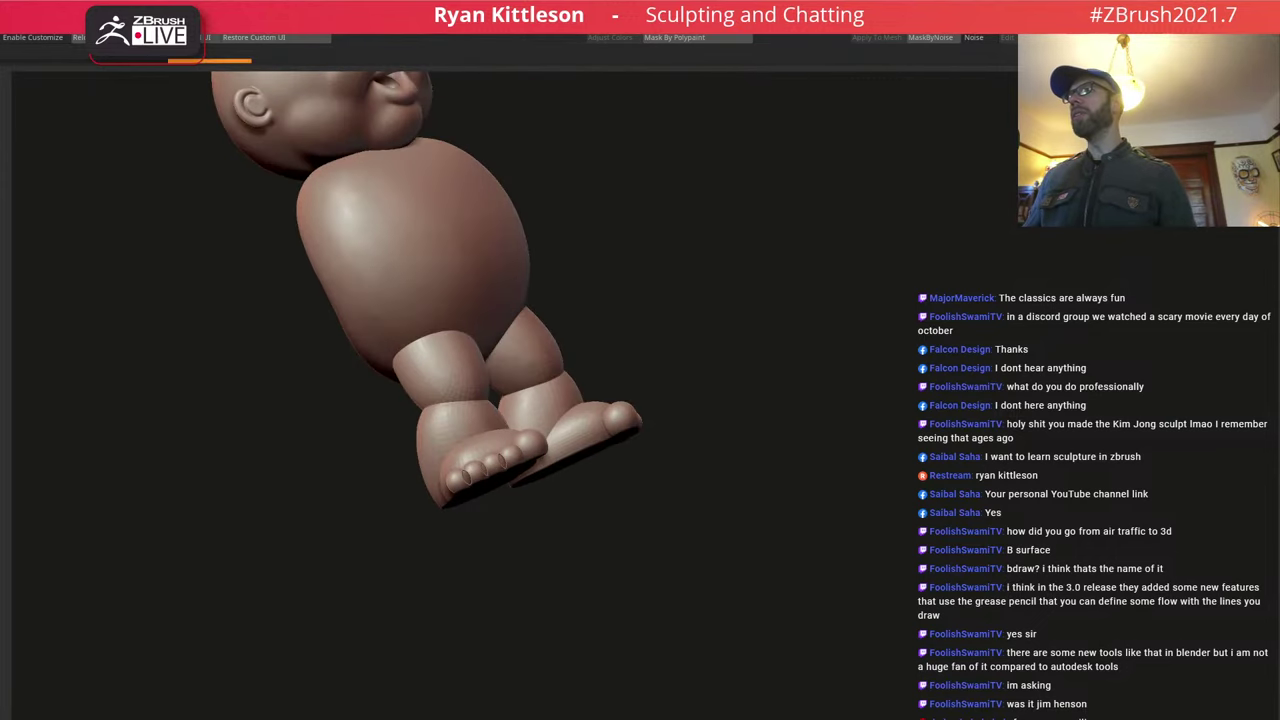
right_click_drag(615, 420, 555, 455)
left_click(470, 448, "alt")
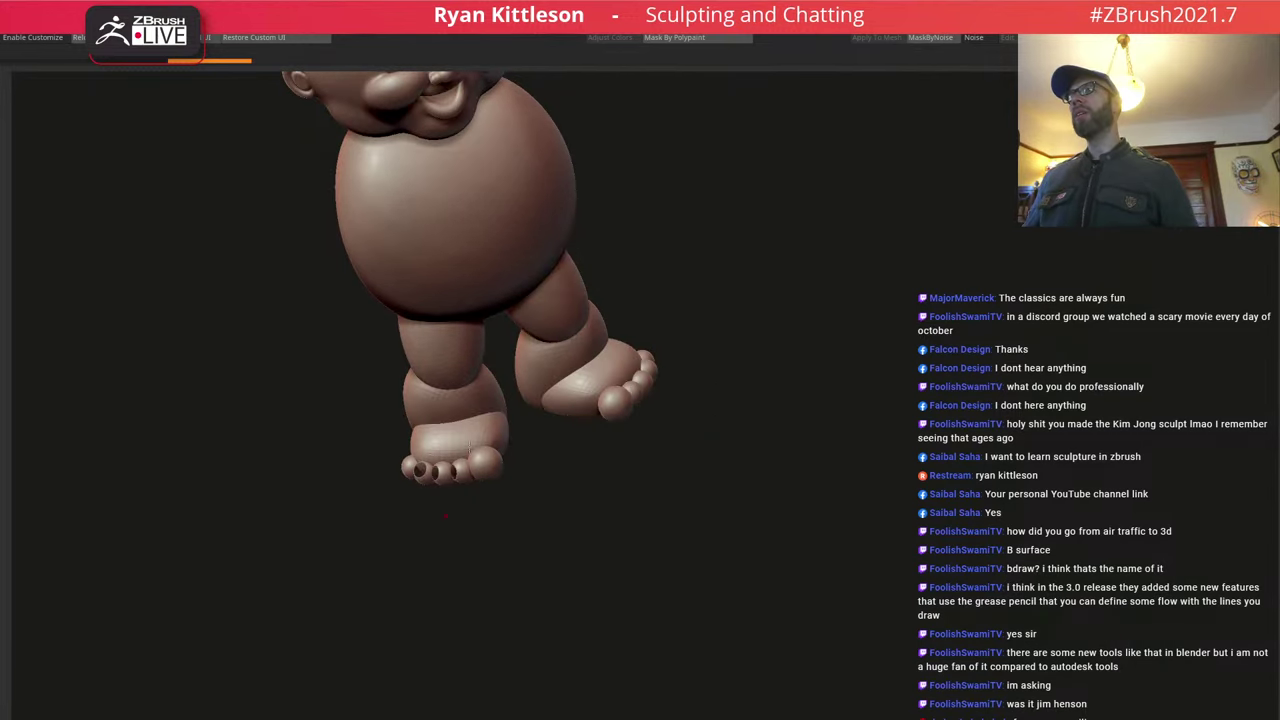
Examine the legs, feet and toes from the front, above and several other angles.
right_click_drag(446, 516, 585, 235)
right_click_drag(430, 420, 420, 238, "ctrl")
right_click_drag(539, 290, 539, 452, "alt")
right_click_drag(587, 415, 568, 378, "shift")
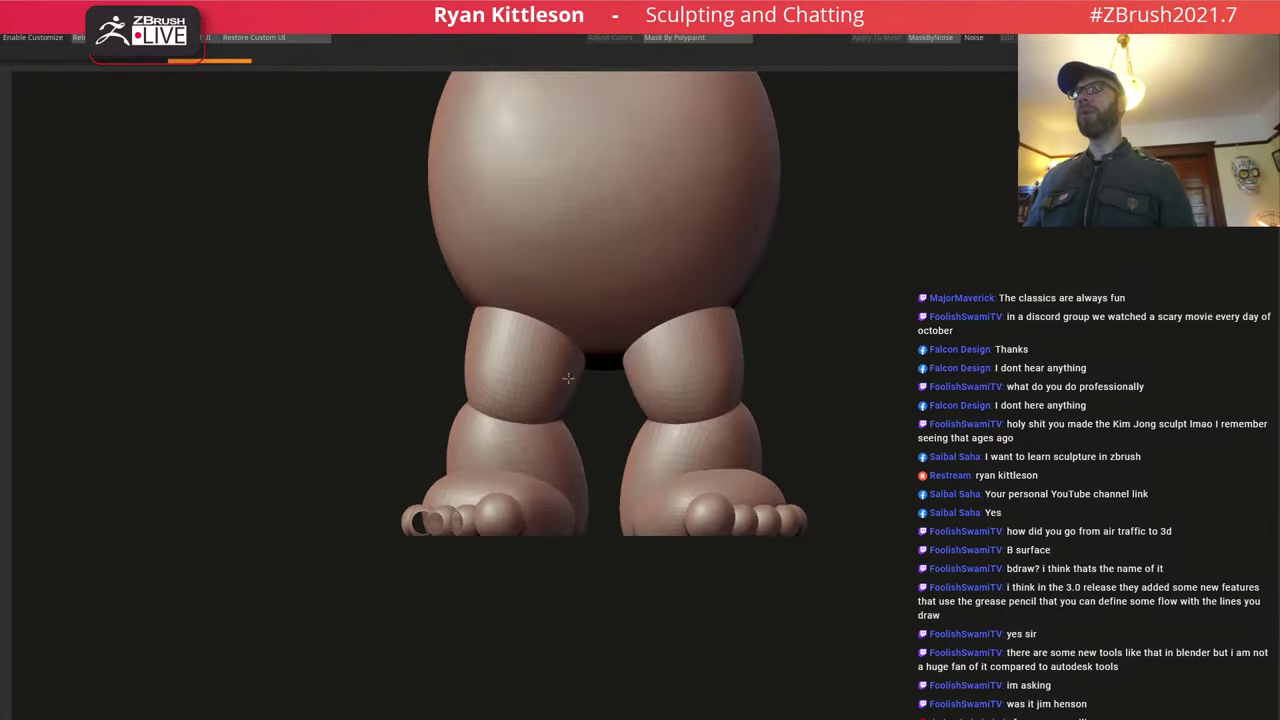
right_click_drag(700, 373, 710, 474)
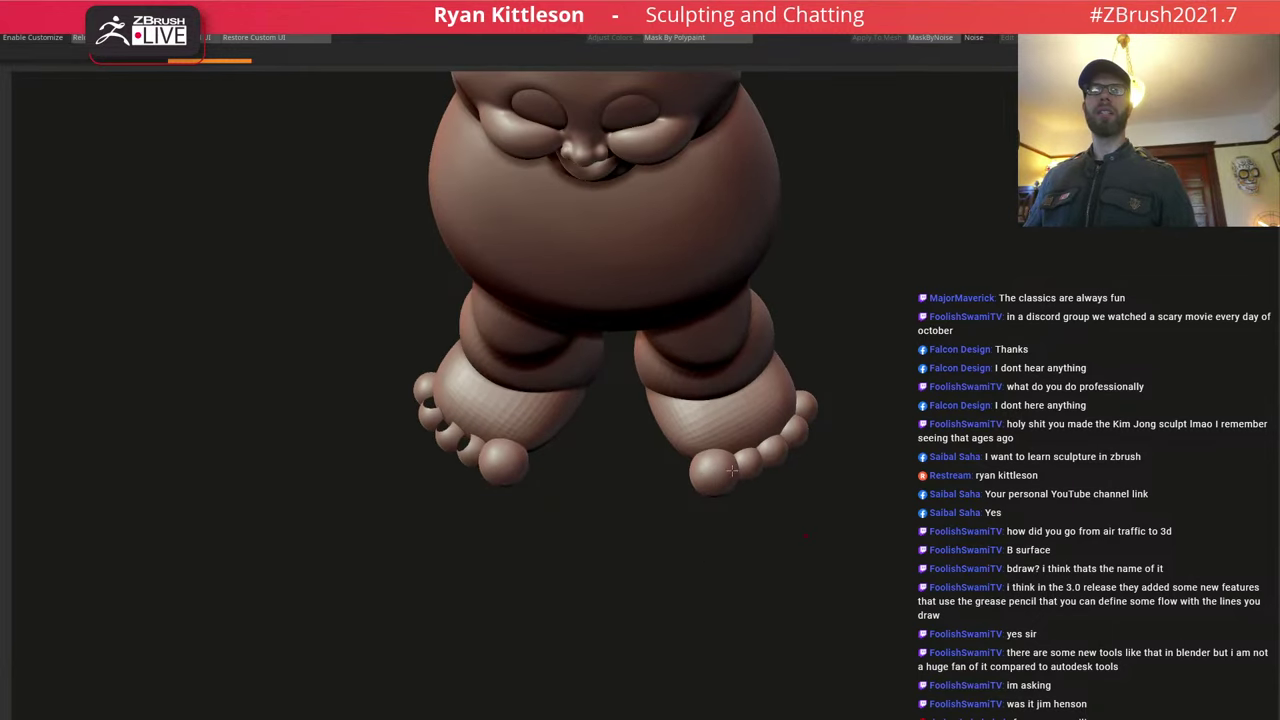
right_click_drag(724, 486, 720, 479)
key("ctrl+z")
left_click(748, 469, "ctrl+shift")
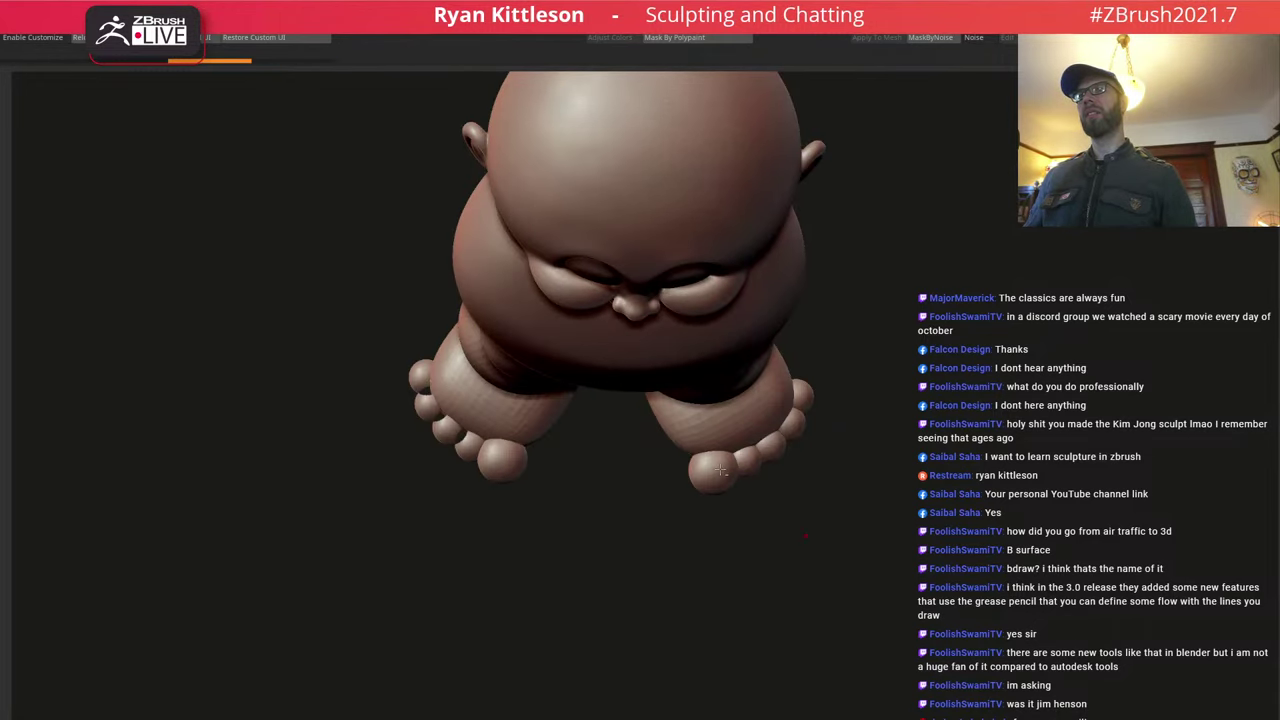
Shift the big toe inward along the sole's front edge as seen from below, then nudge the foot piece.
right_click_drag(712, 496, 701, 250)
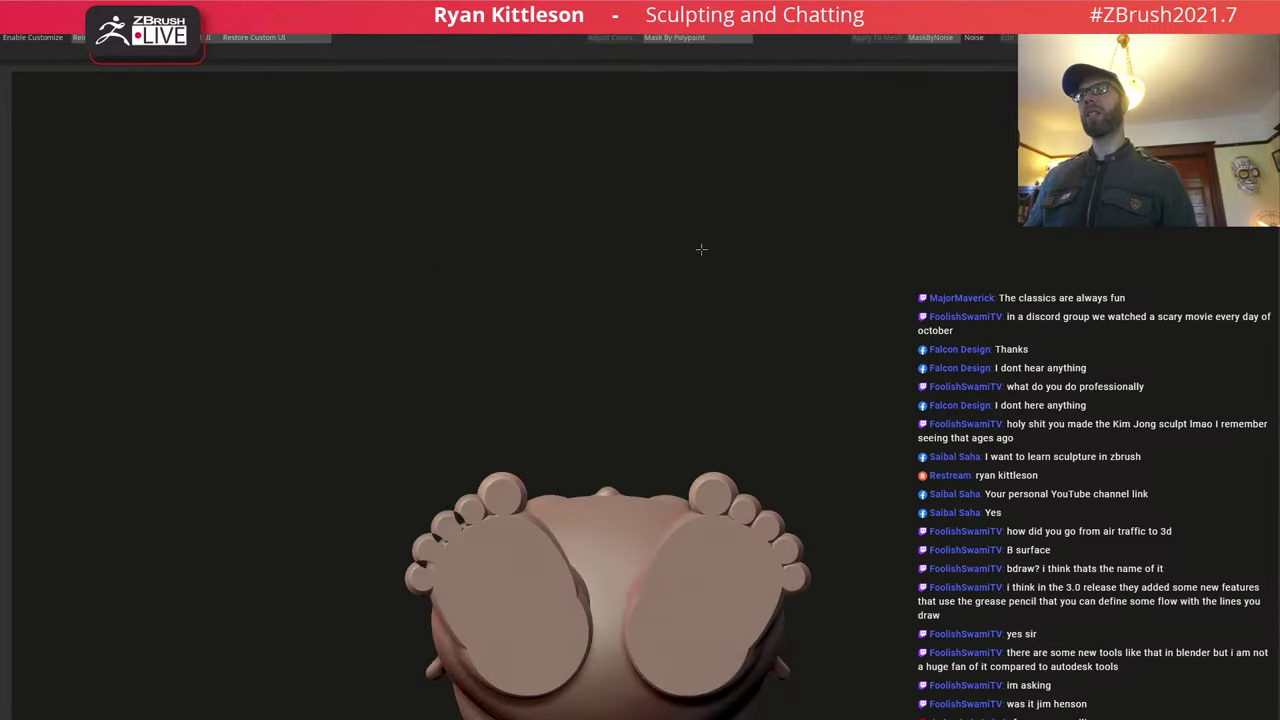
key("w")
right_click_drag(741, 519, 776, 490, "alt")
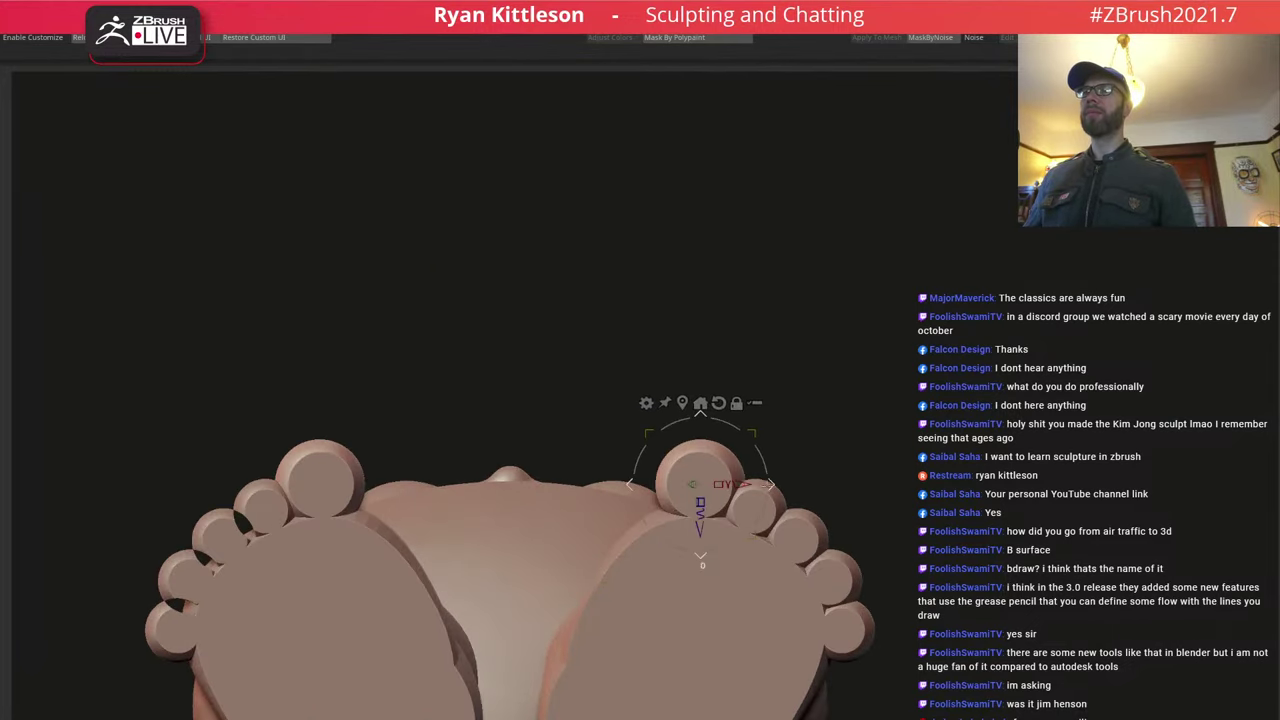
left_click_drag(743, 484, 723, 484)
left_click(777, 498, "alt")
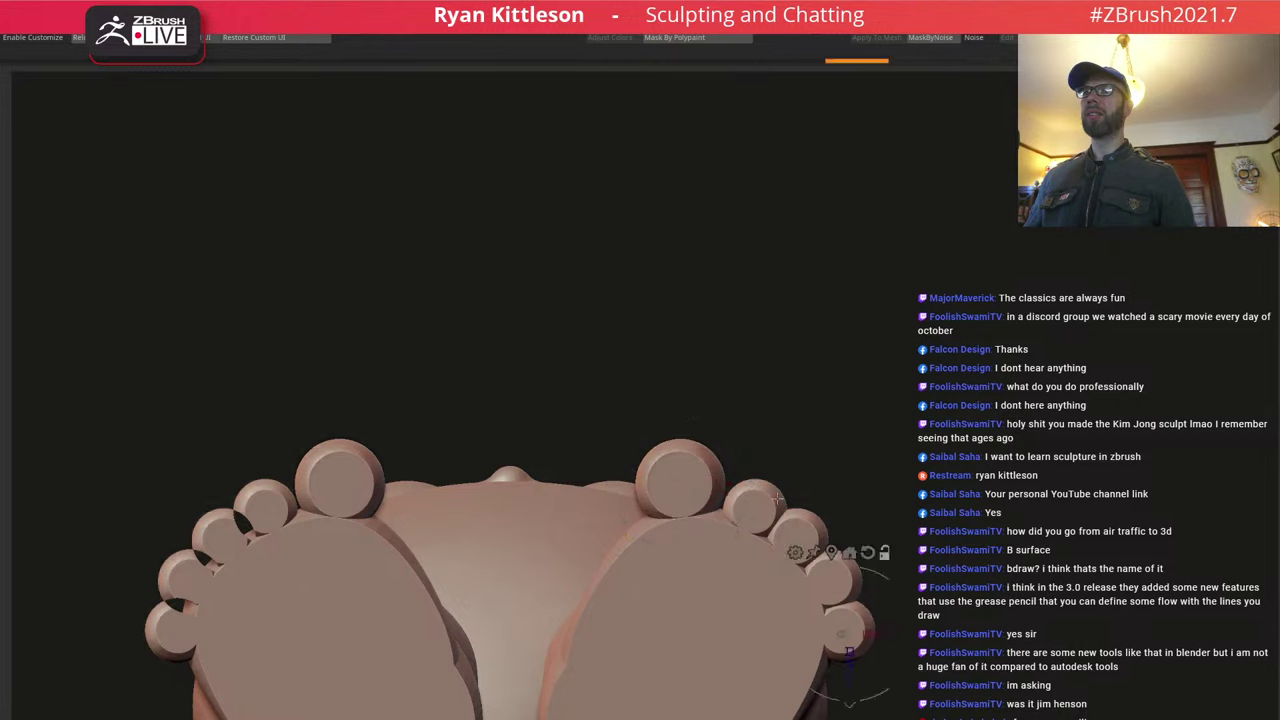
left_click(797, 657, "alt")
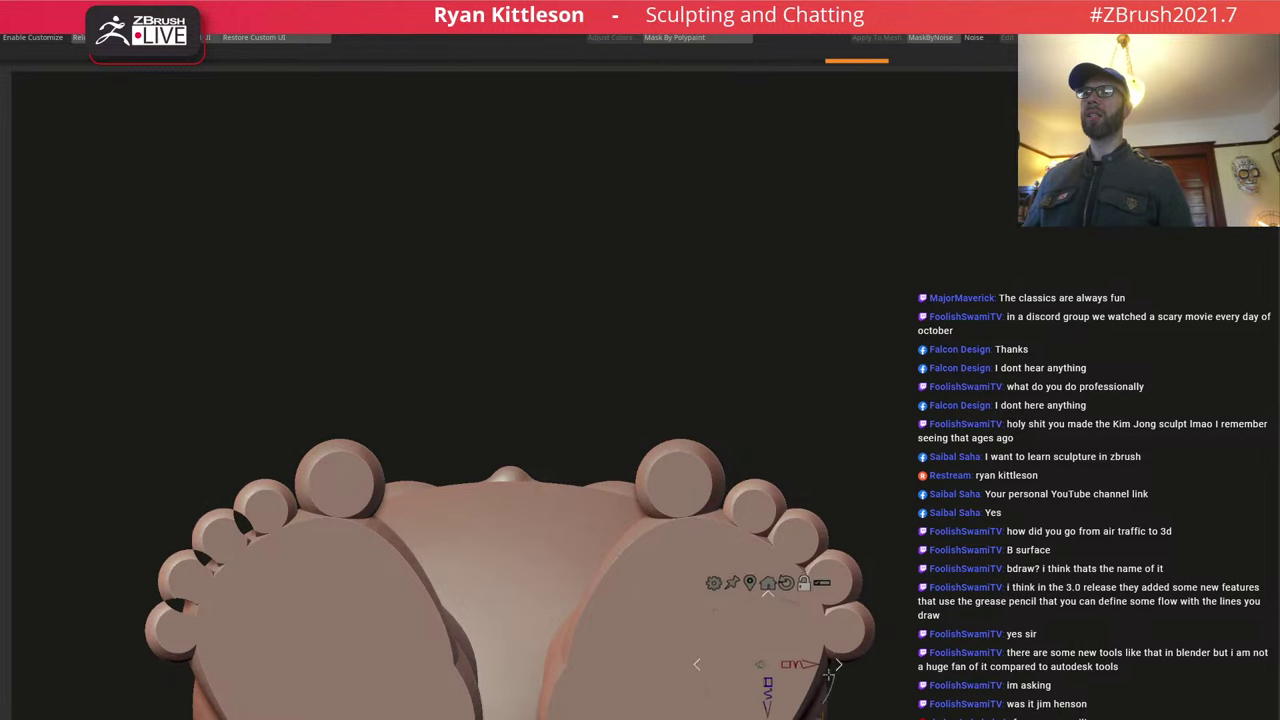
left_click_drag(791, 657, 793, 669)
Isolate the mirrored thigh pieces and duplicate them as the base for the kneecaps.
right_click_drag(735, 525, 721, 451, "ctrl")
left_click_drag(705, 570, 752, 418)
right_click_drag(789, 494, 788, 606, "ctrl")
right_click_drag(738, 445, 650, 455)
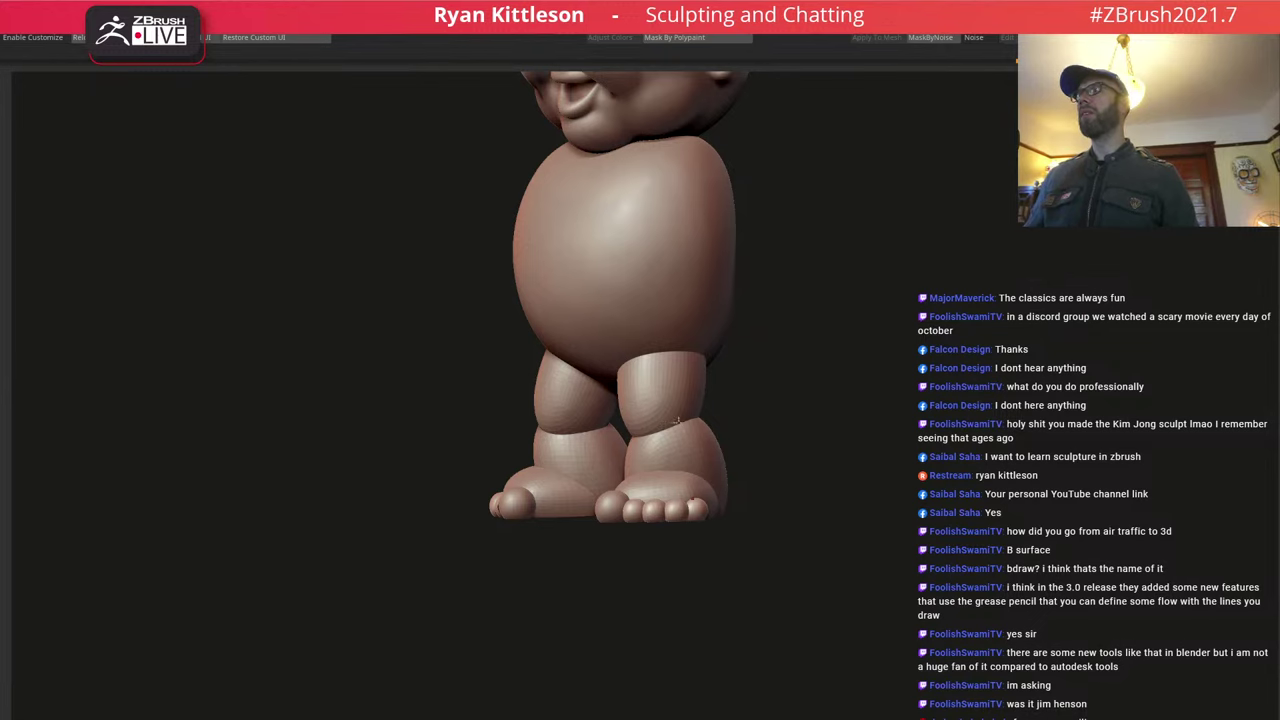
right_click_drag(692, 398, 664, 443, "ctrl")
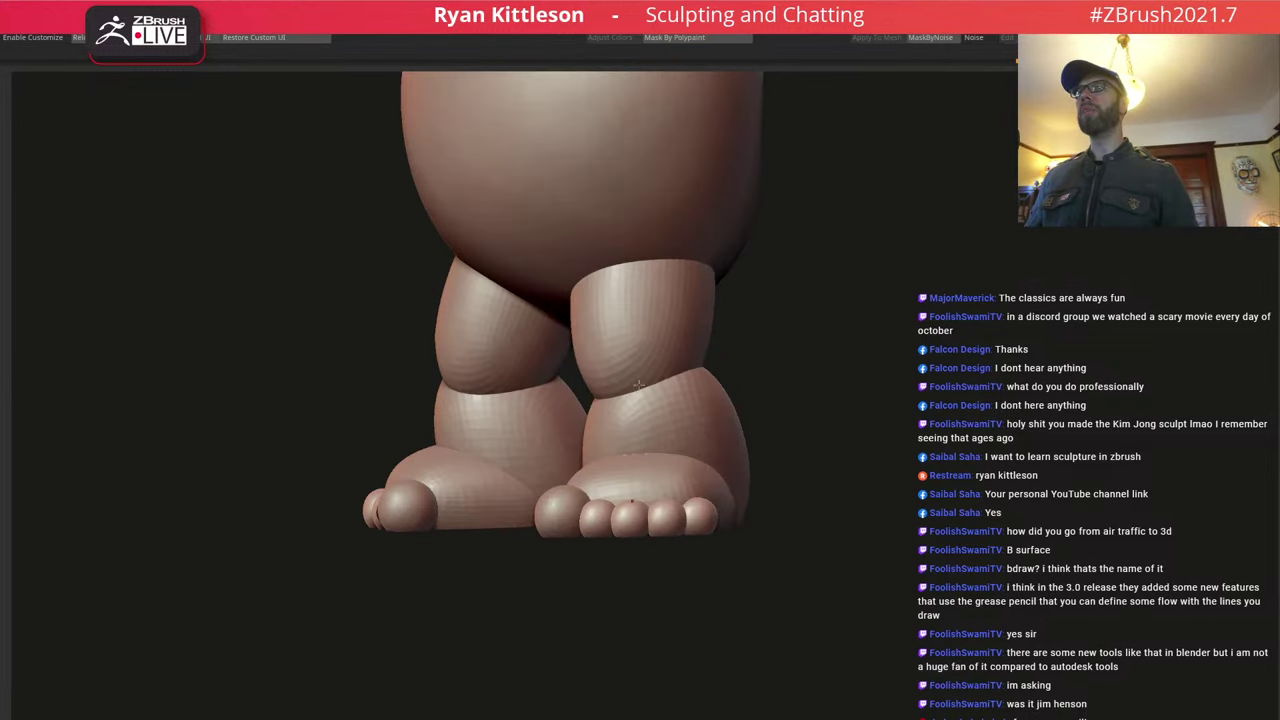
left_click(610, 371, "alt")
key("alt+s")
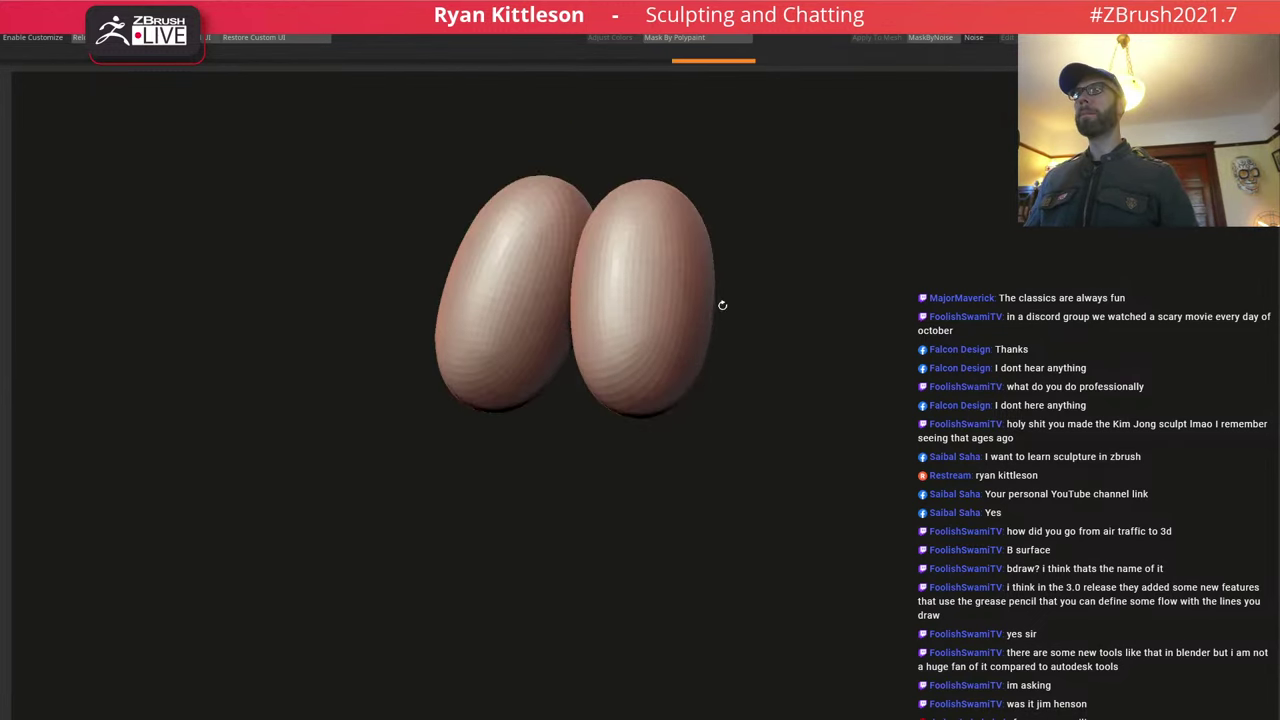
key("w")
right_click_drag(769, 280, 761, 285)
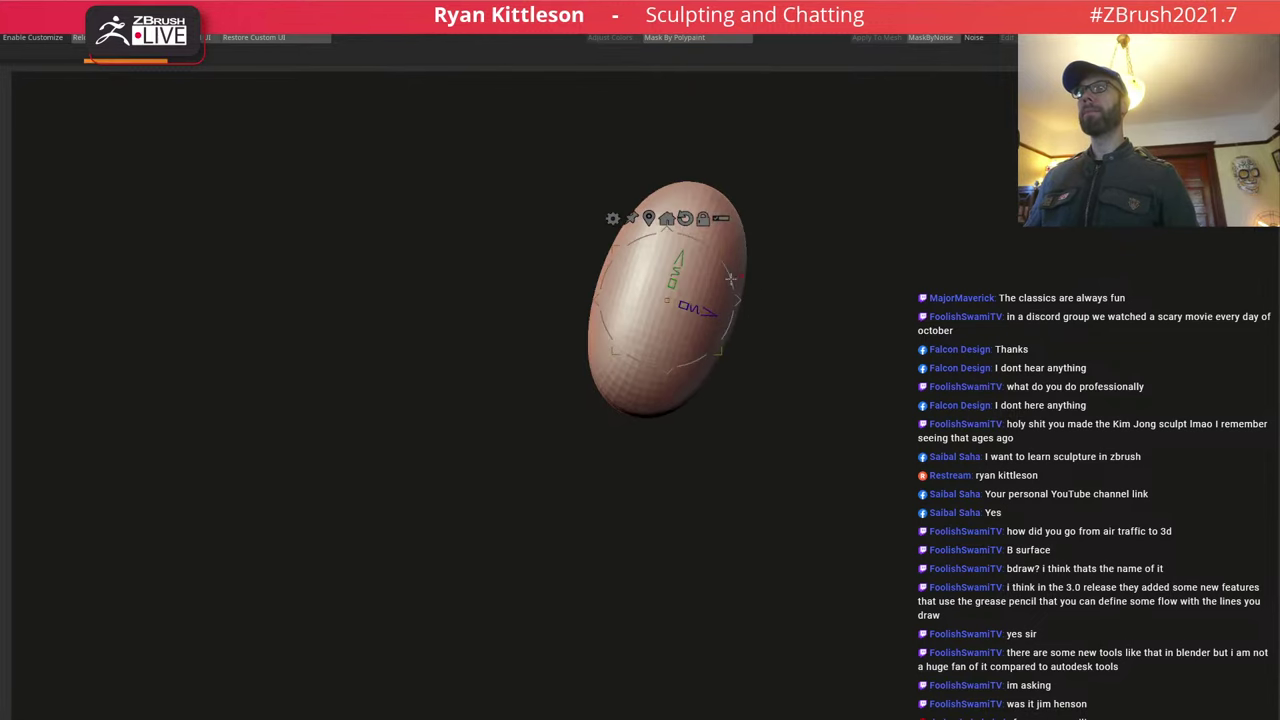
Try to shorten the thigh copy into a rounded form and place it over the front of the knee.
left_click_drag(672, 285, 664, 334)
key("alt+s")
left_click_drag(738, 300, 689, 370)
left_click_drag(672, 318, 667, 326)
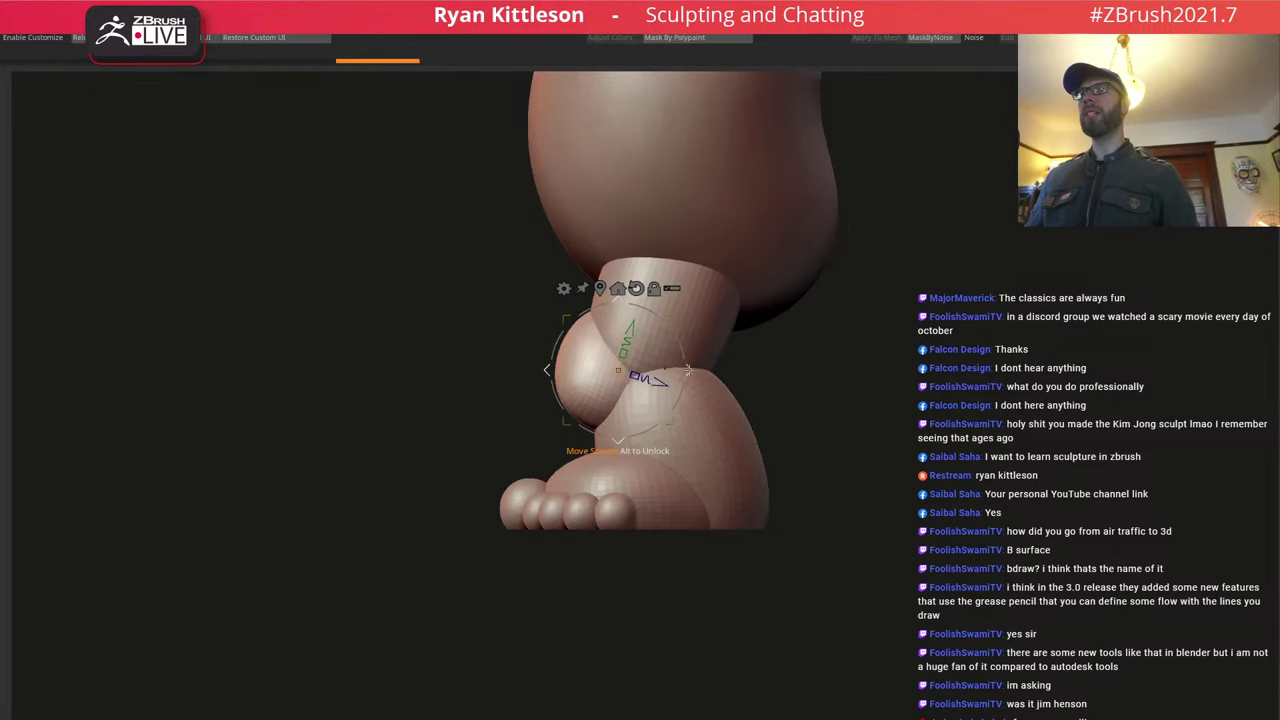
left_click_drag(688, 370, 699, 370)
right_click_drag(713, 385, 717, 383, "shift")
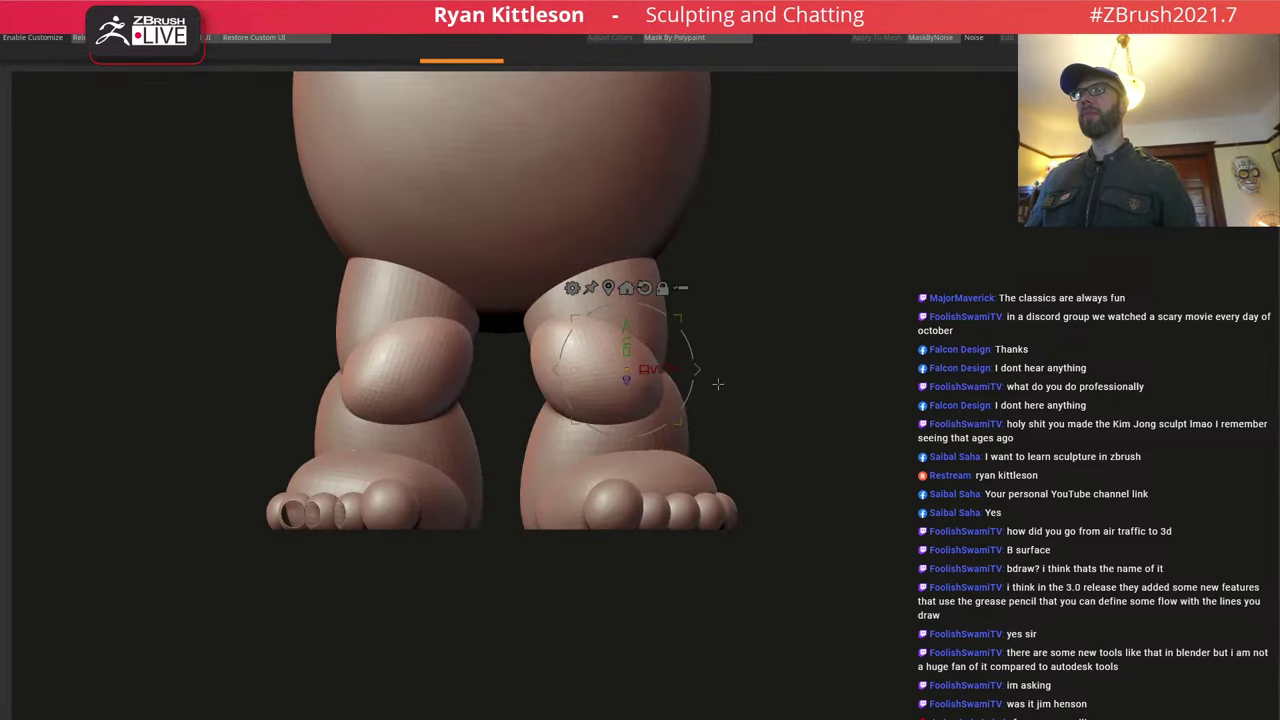
key("alt+s")
left_click_drag(695, 344, 697, 347)
Undo the reshaping and repositioning of the thigh copy.
key("ctrl+z")
key("ctrl+z")
key("ctrl+z")
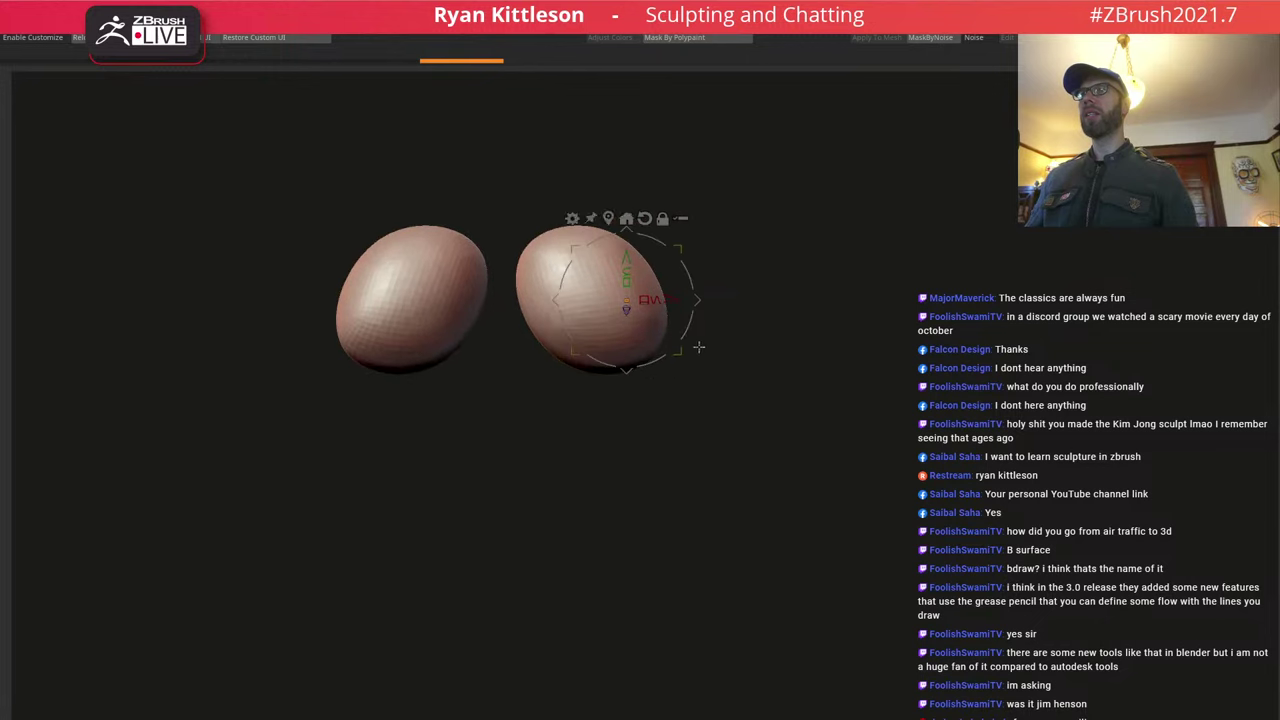
key("ctrl+z")
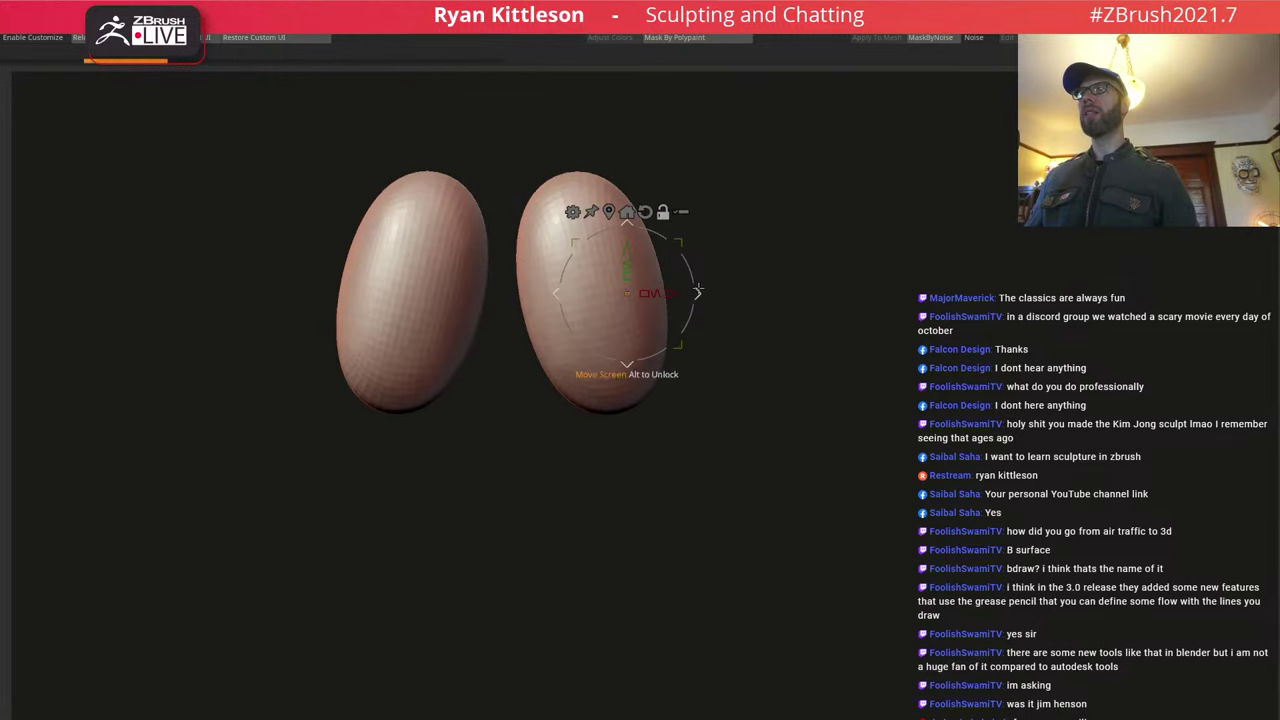
mouse_move(698, 299)
left_mouse_down("alt")
mouse_move(671, 299)
mouse_move(661, 266)
mouse_move(604, 314)
left_mouse_up("alt")
key("ctrl+z")
Shape the thigh copy into a rounded kneecap and place it on the front of the leg.
key("shift+s")
left_click_drag(589, 256, 607, 343)
mouse_move(747, 365)
left_mouse_down()
mouse_move(727, 296)
mouse_move(672, 352)
mouse_move(686, 384)
mouse_move(674, 377)
mouse_move(678, 364)
mouse_move(771, 350)
mouse_move(646, 270)
mouse_move(691, 297)
left_mouse_up()
key("q")
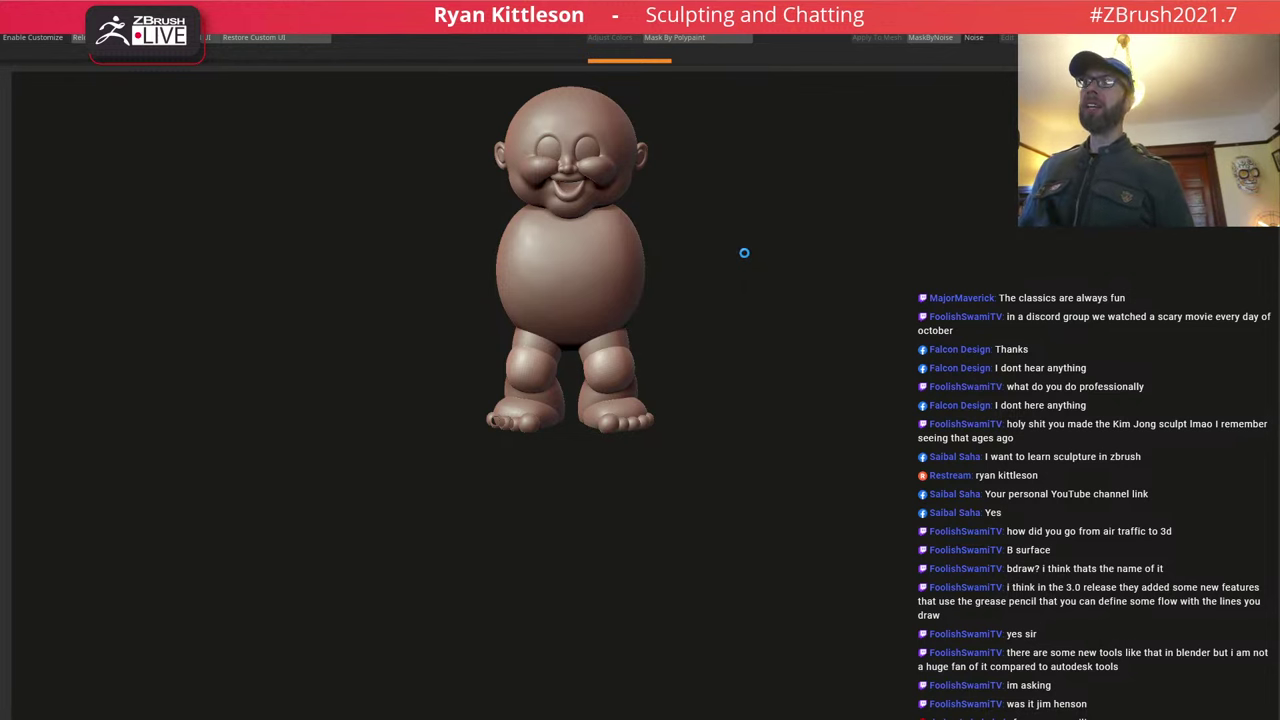
Raise the kneecap by about 0.06 in side view, then fine-tune its height from the front.
left_click_drag(744, 253, 745, 252)
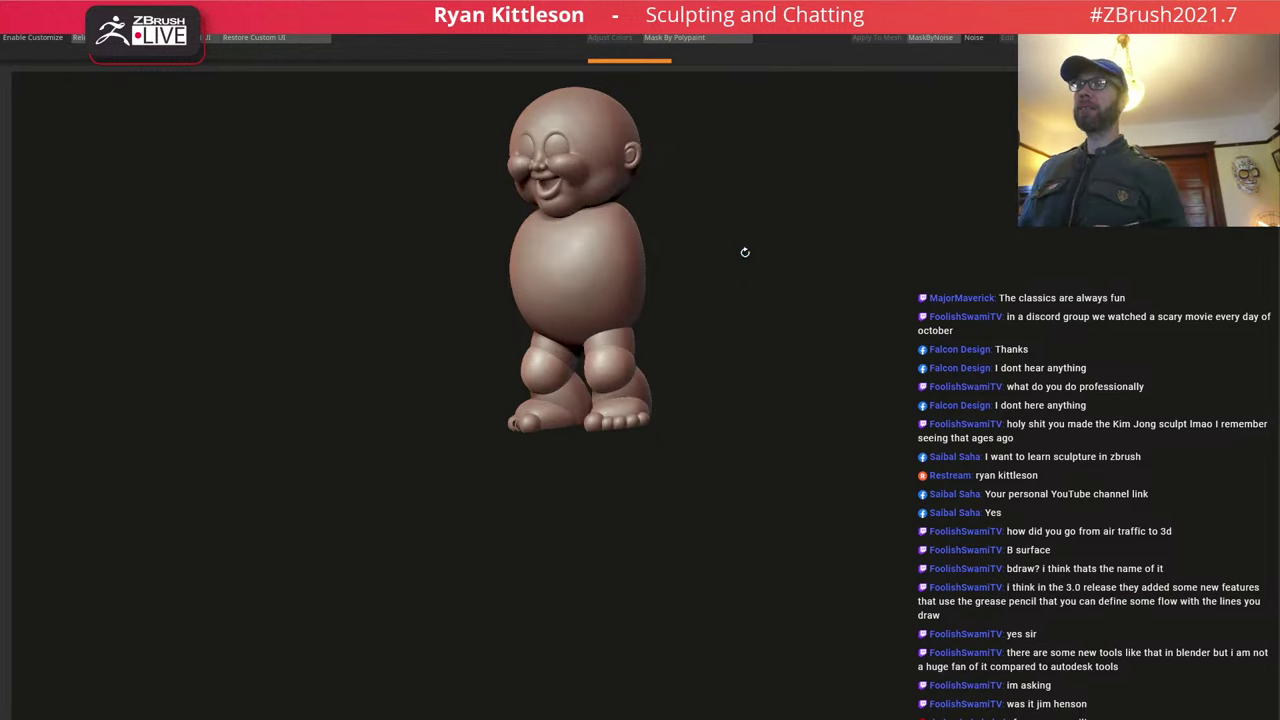
left_click_drag(747, 306, 708, 288)
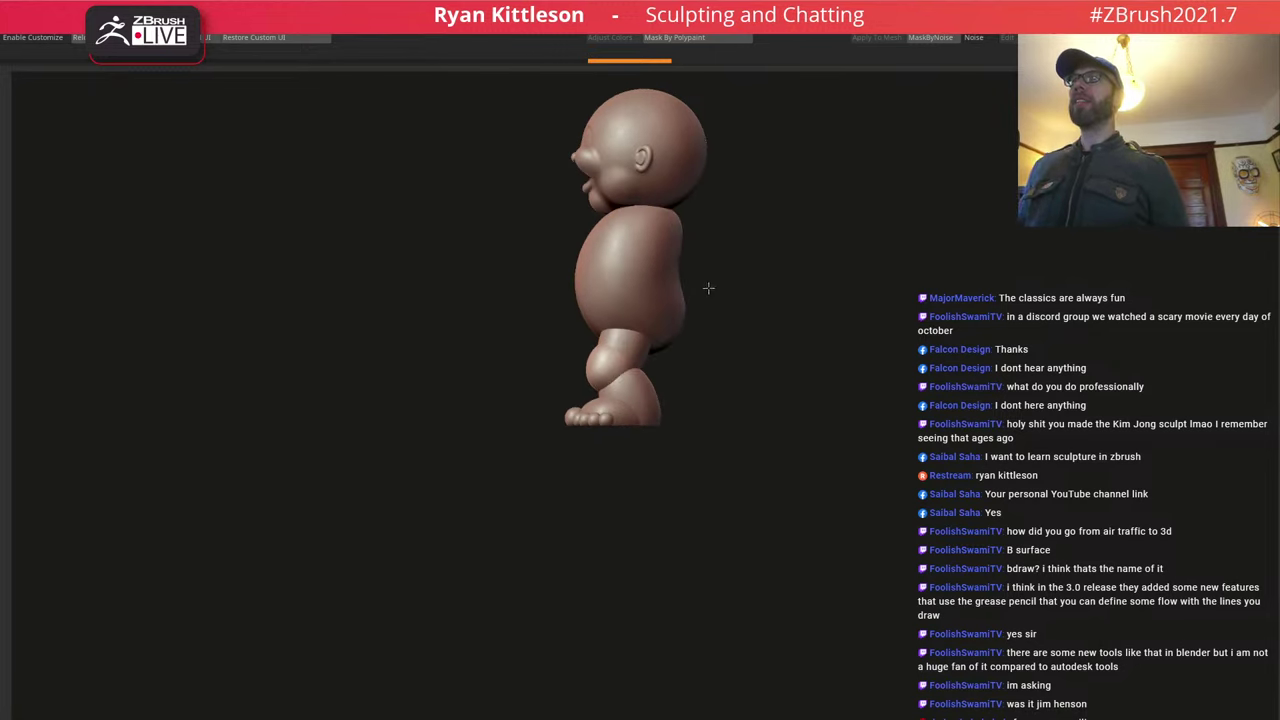
key("f")
mouse_move(576, 308)
right_mouse_down()
mouse_move(641, 289)
mouse_move(632, 282)
mouse_move(724, 414)
right_mouse_up()
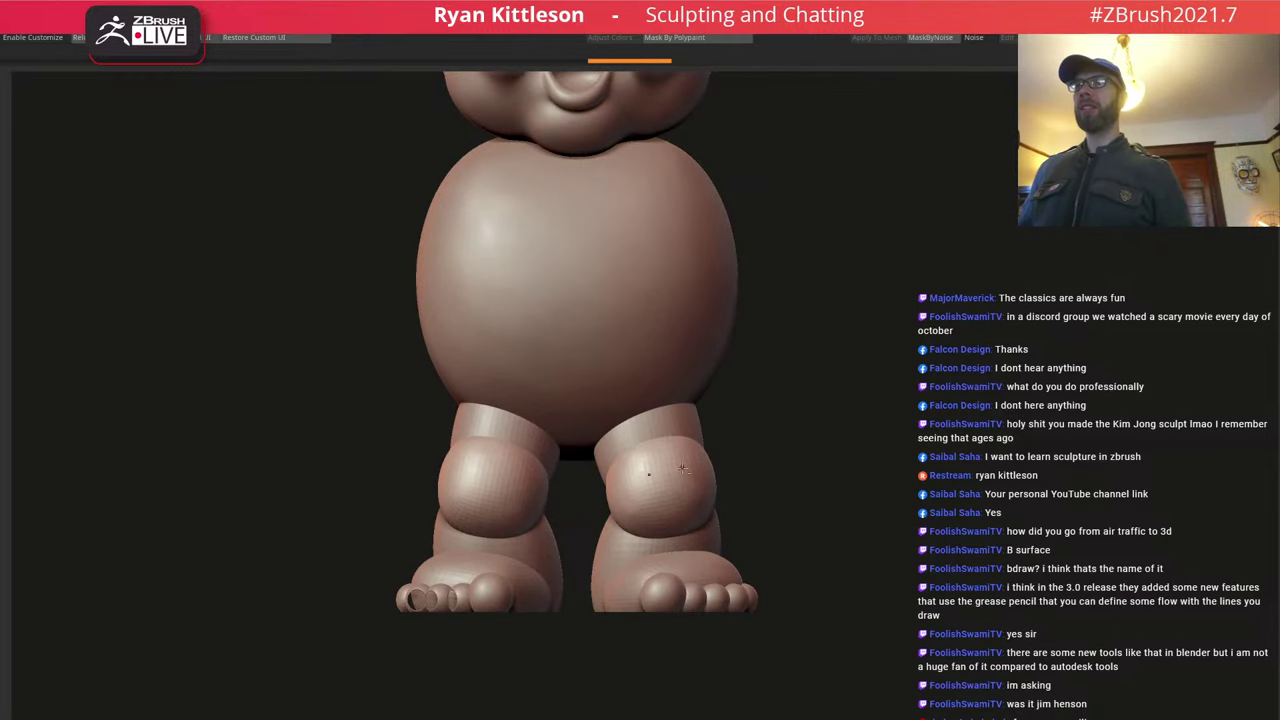
key("w")
right_click_drag(707, 450, 786, 480)
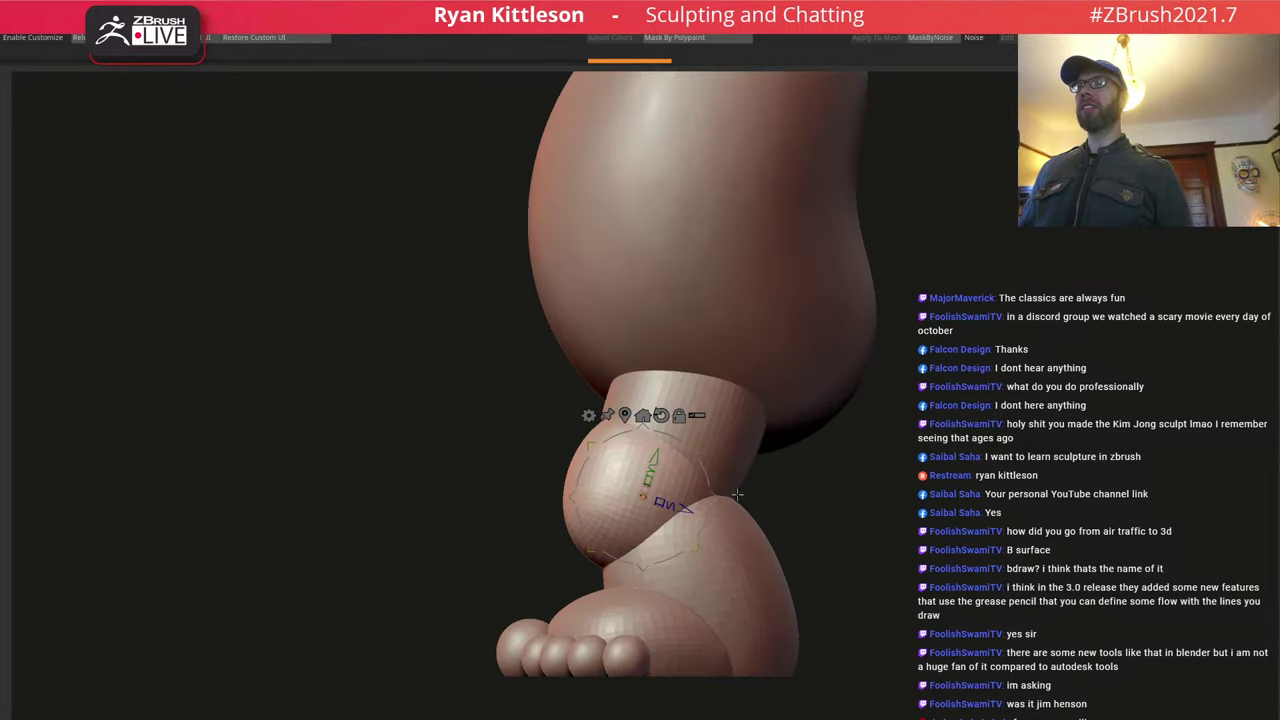
left_click_drag(713, 496, 716, 484)
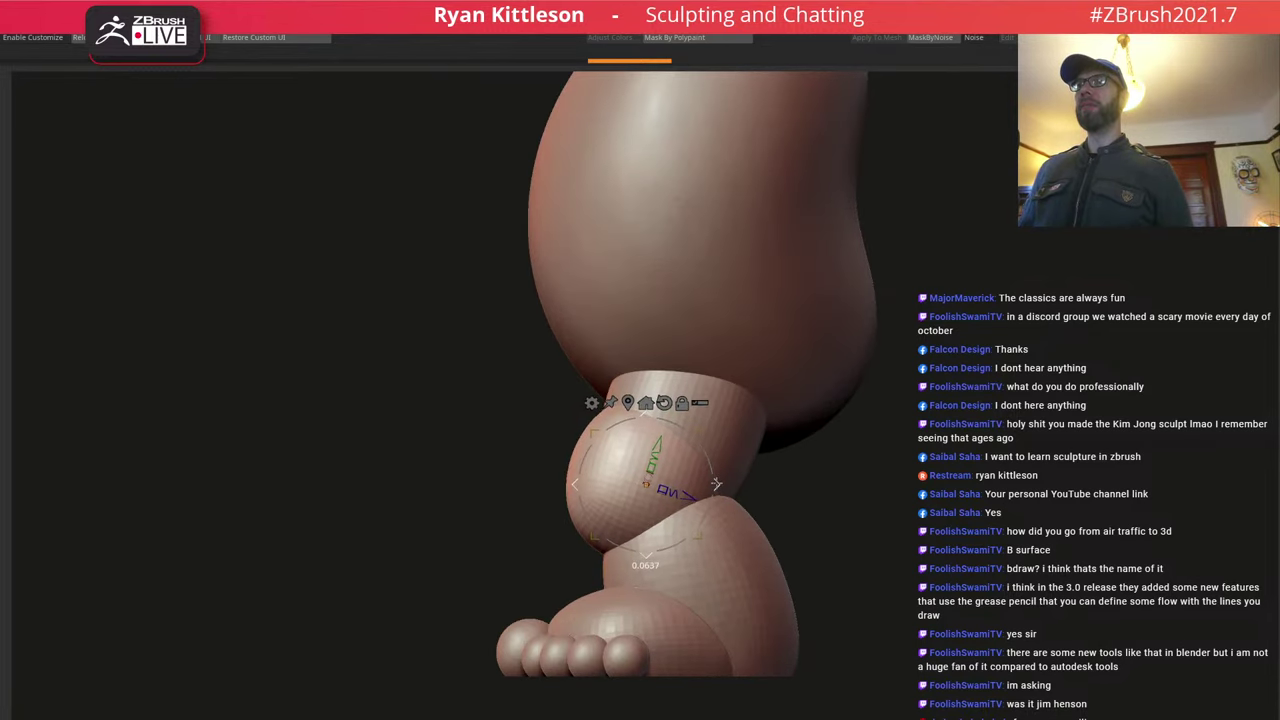
right_click_drag(769, 440, 799, 444, "shift")
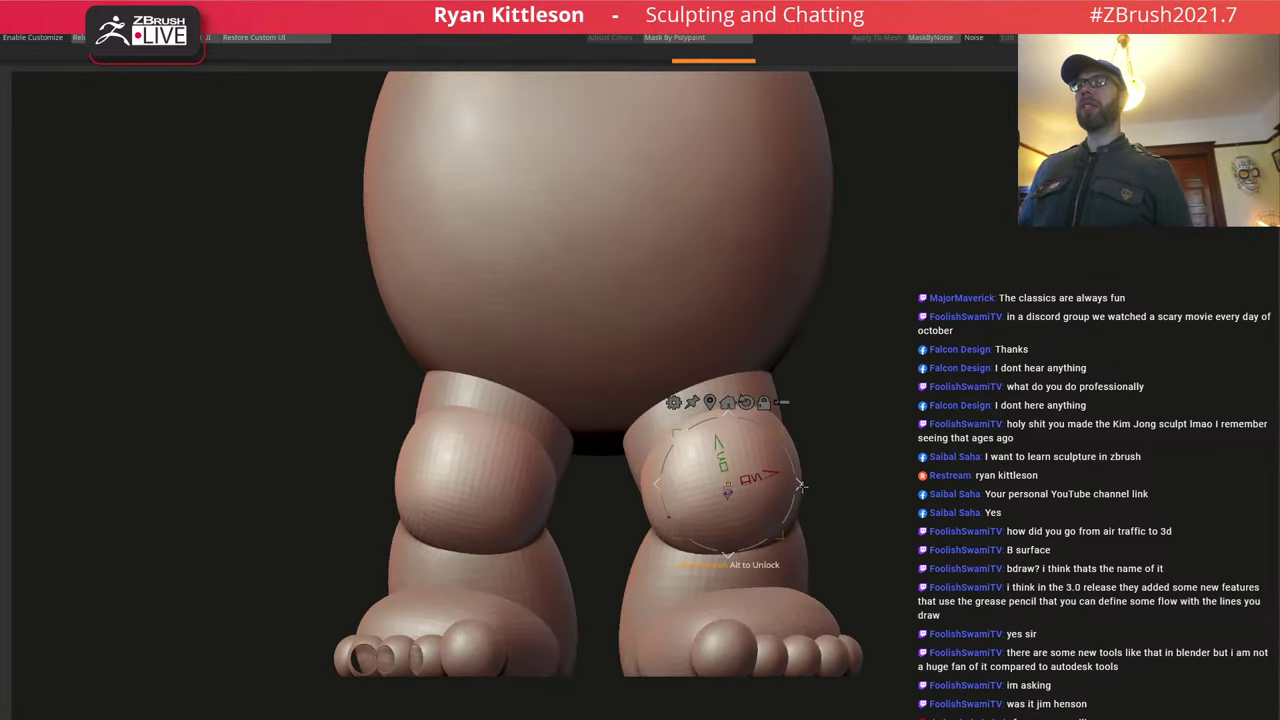
left_click_drag(798, 485, 797, 483)
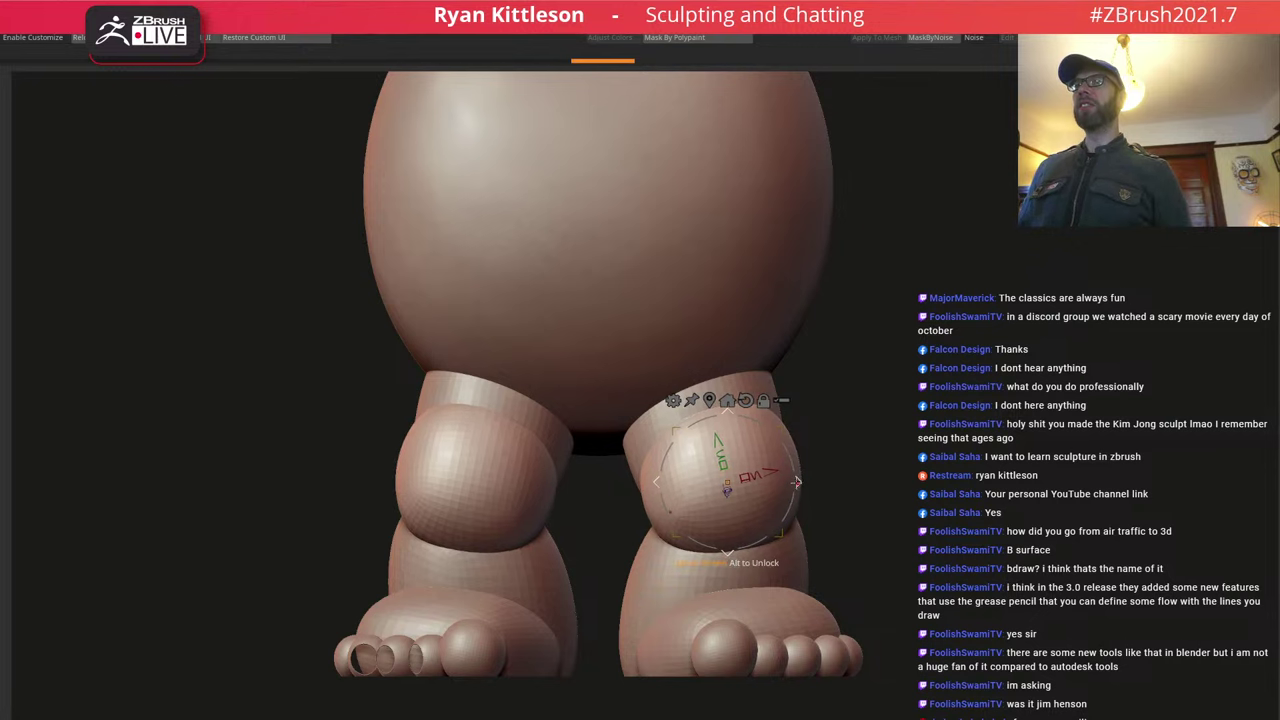
left_click_drag(848, 419, 852, 419)
Add a ring piece for the navel, stand it upright in front of the belly and subdivide it smooth.
right_click_drag(766, 431, 759, 412, "ctrl")
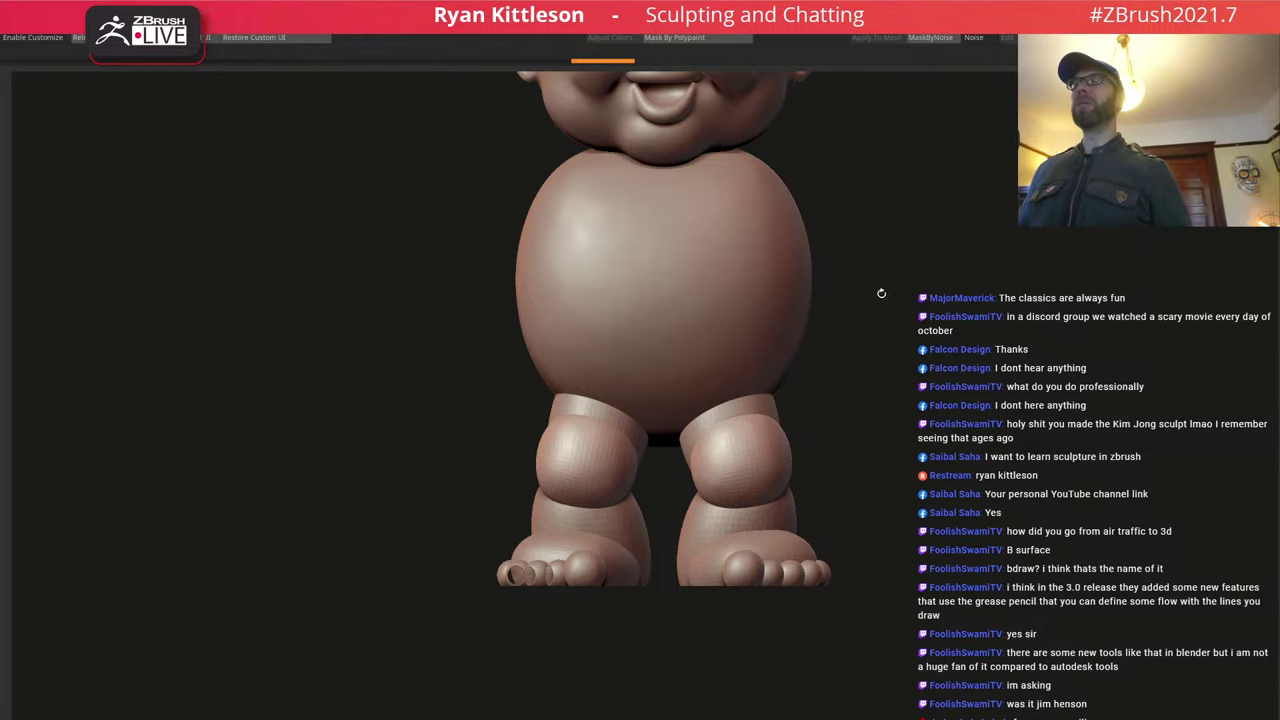
left_click_drag(889, 405, 745, 393)
left_click_drag(733, 488, 835, 479)
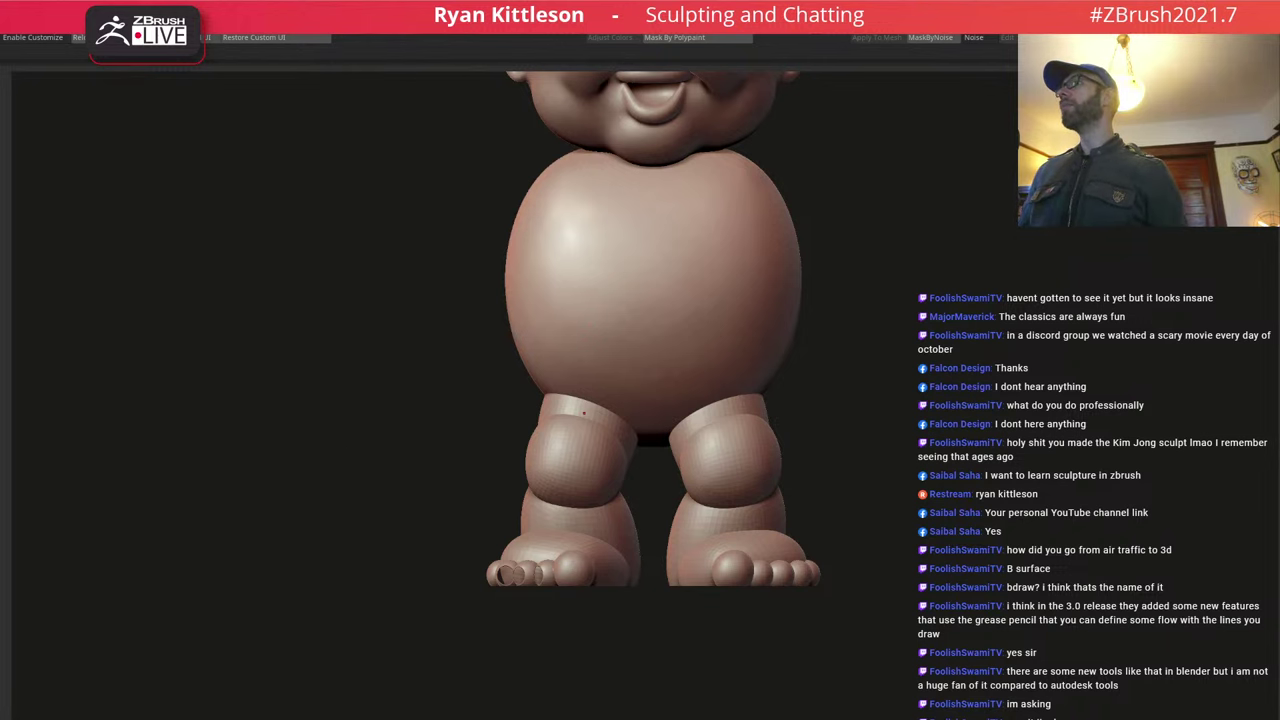
key("w")
left_click_drag(880, 325, 705, 290)
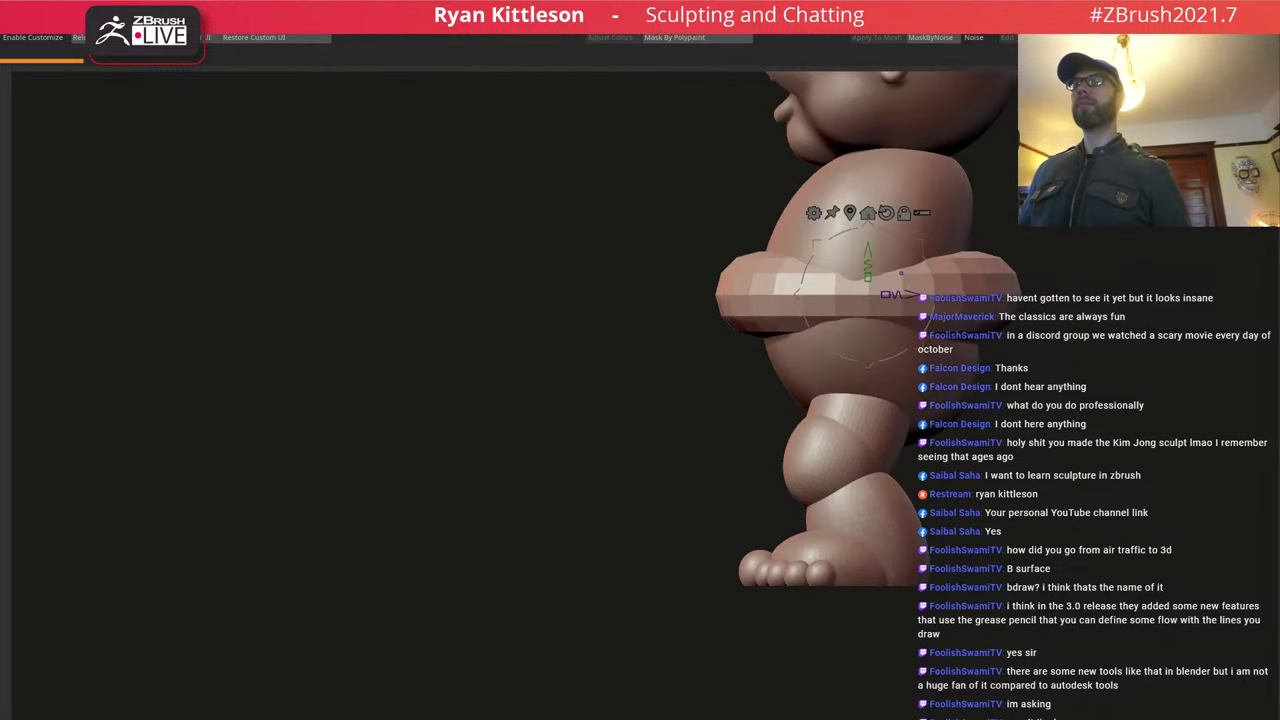
left_click_drag(903, 358, 821, 308, "shift")
key("d")
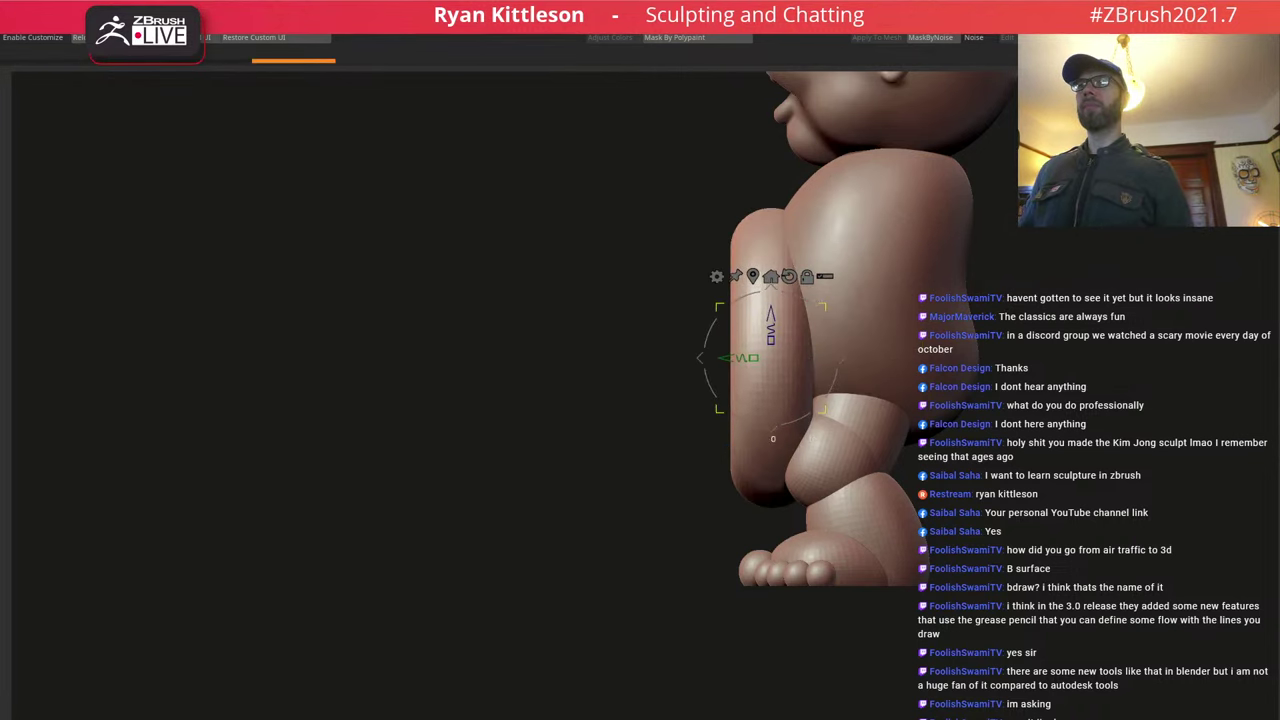
Scale the ring down to navel size and tilt it to follow the slope of the lower belly.
left_click_drag(770, 357, 743, 367)
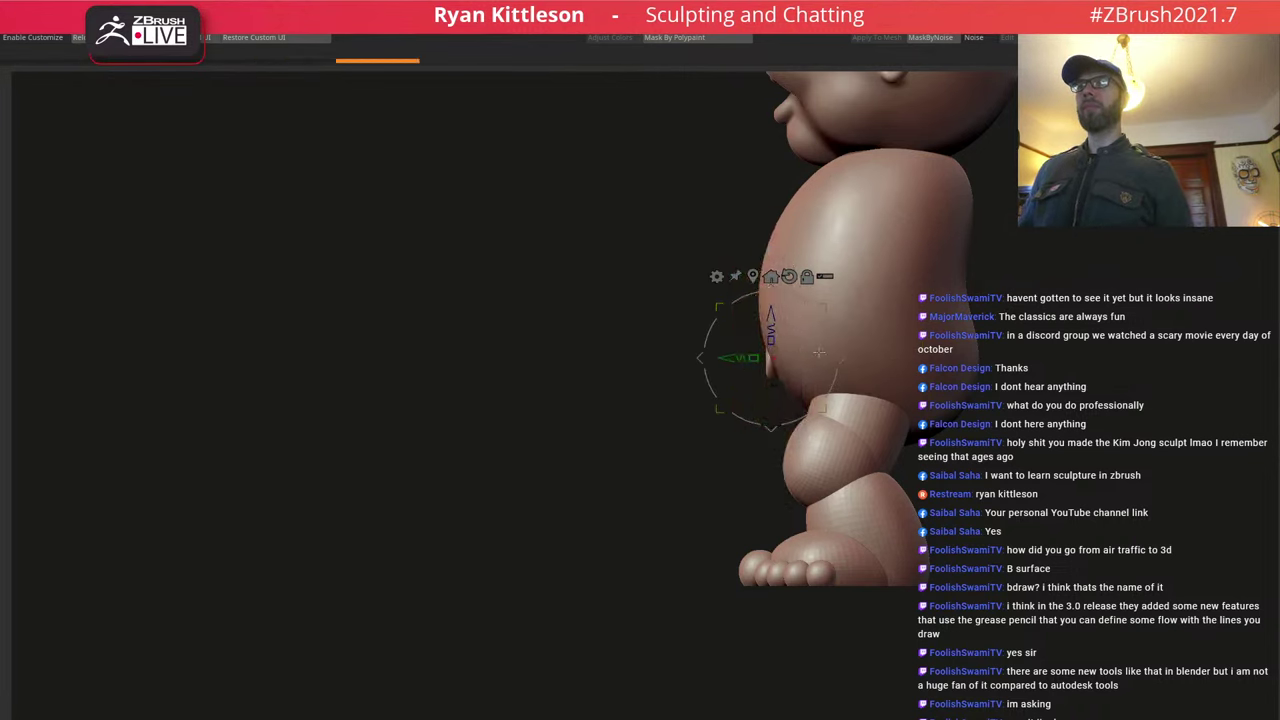
left_click_drag(838, 362, 838, 340)
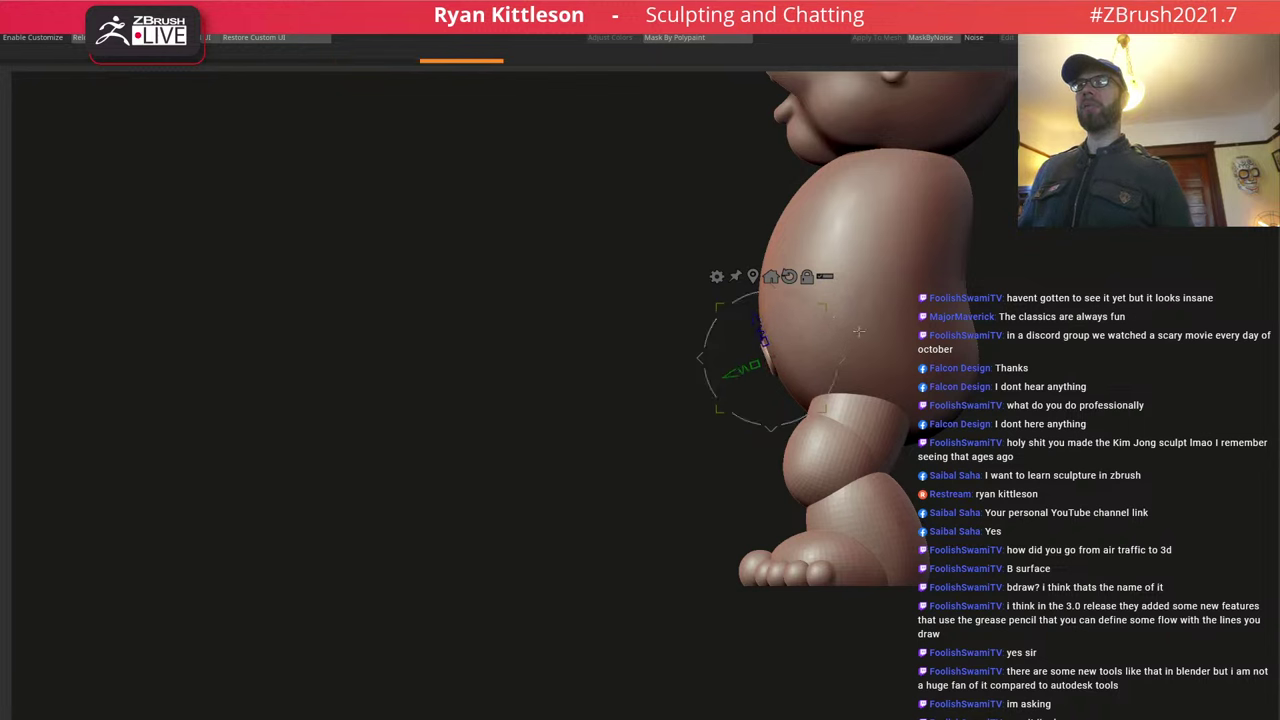
right_click_drag(860, 327, 910, 315, "shift")
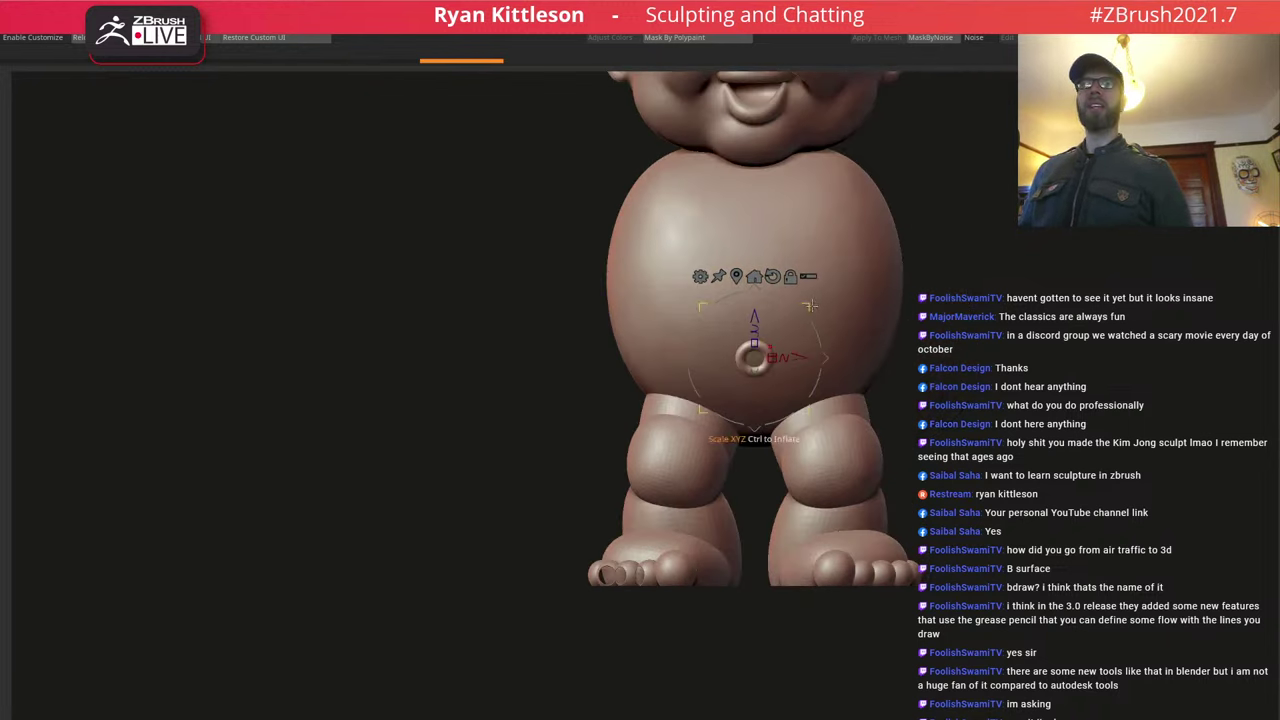
left_click_drag(807, 309, 804, 308)
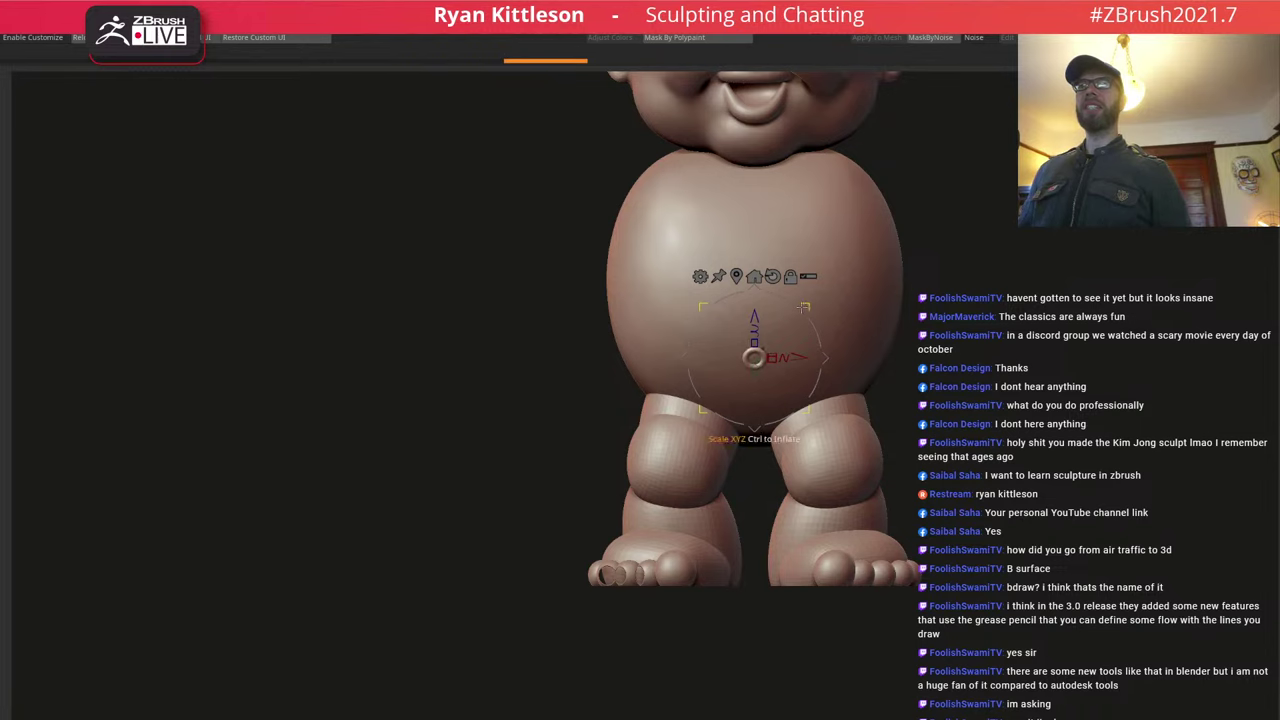
mouse_move(831, 341)
right_mouse_down()
mouse_move(808, 350)
mouse_move(803, 304)
right_mouse_up()
left_click_drag(803, 308, 847, 282)
Seat the navel ring against the belly surface in side view and refine its fit from the front.
left_click_drag(749, 322, 742, 268)
mouse_move(742, 268)
right_mouse_down()
mouse_move(612, 274)
mouse_move(625, 330)
right_mouse_up()
left_click_drag(722, 322, 725, 321)
left_click_drag(831, 312, 840, 311)
left_click_drag(837, 301, 835, 310)
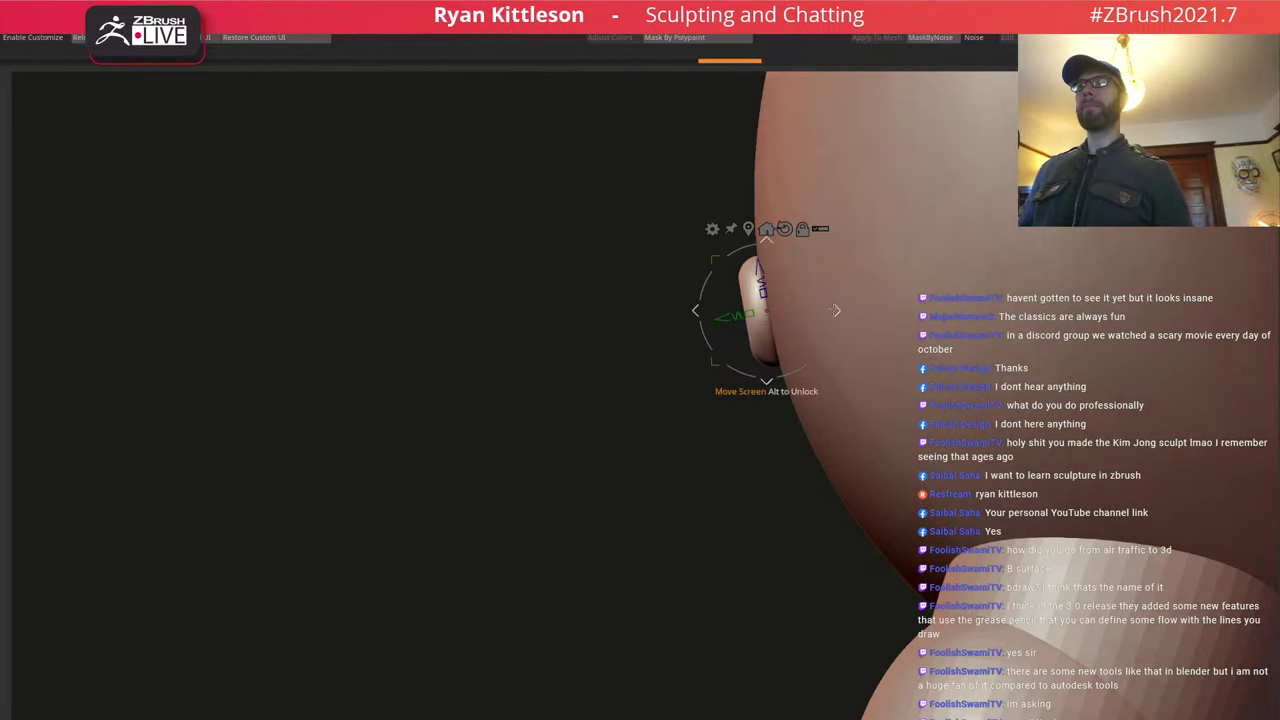
right_click_drag(660, 290, 778, 272)
left_click_drag(776, 261, 782, 278)
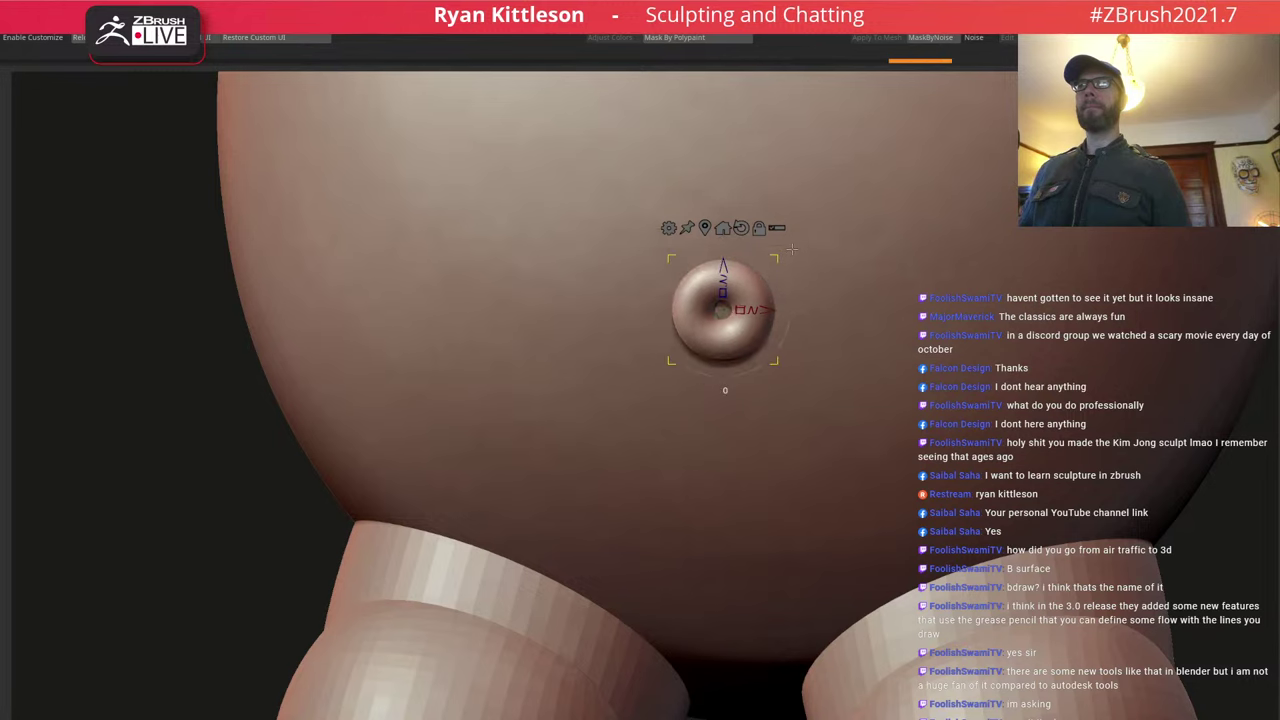
Fine-tune the navel ring on the lower belly and check it against the whole figure.
key("q")
right_click_drag(871, 306, 854, 285, "ctrl")
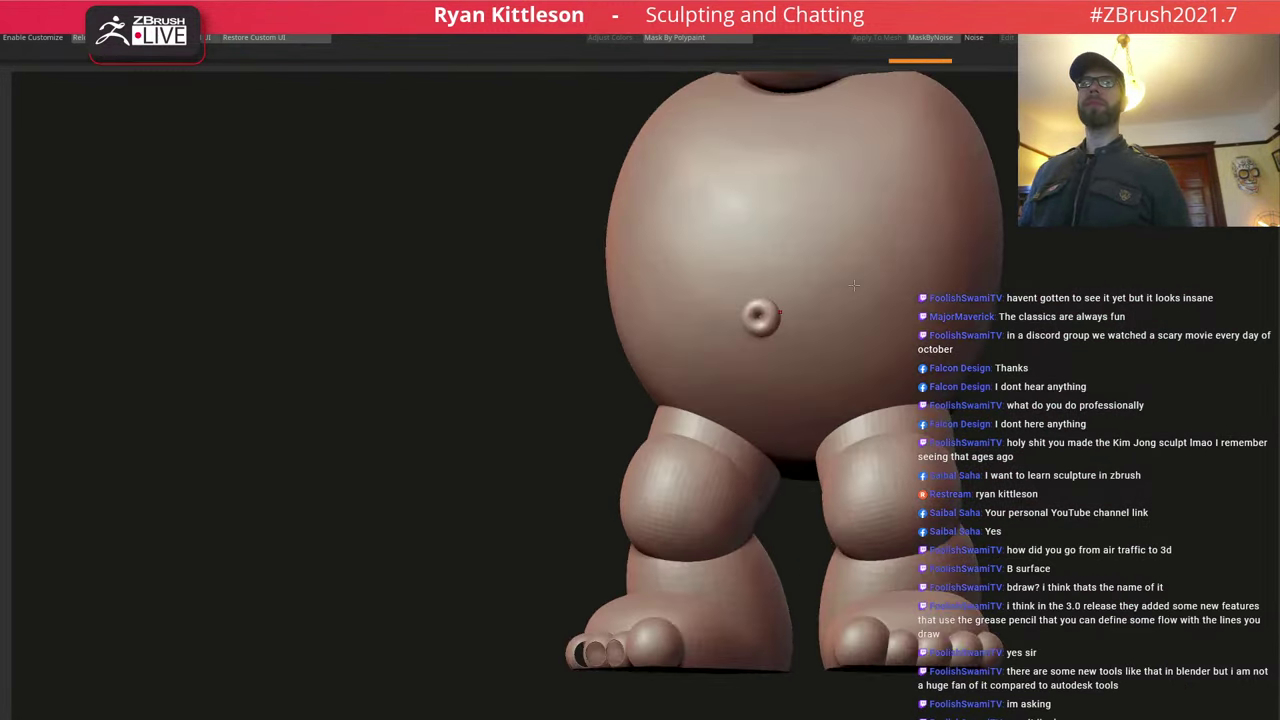
key("w")
left_click_drag(759, 317, 771, 312)
left_click_drag(815, 265, 847, 246)
key("q")
right_click_drag(840, 275, 736, 298, "ctrl")
right_click_drag(824, 214, 713, 296, "alt")
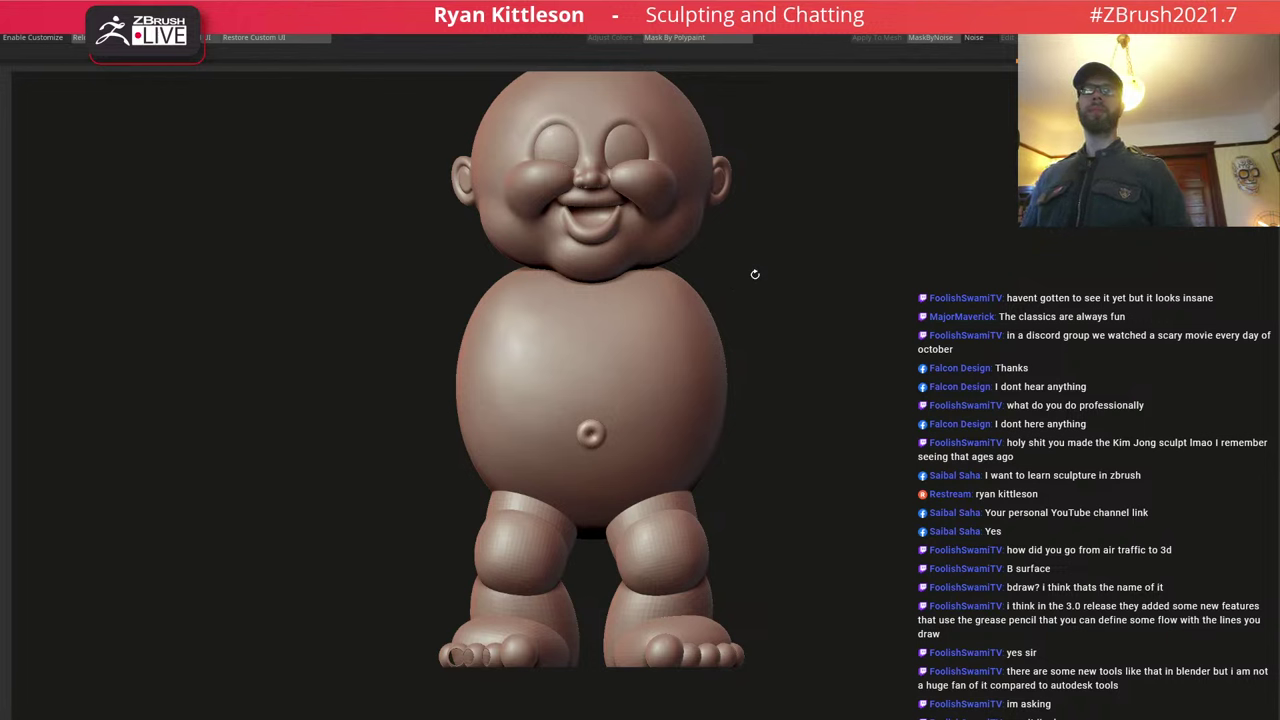
Add a mirrored pair of spheres at the torso's shoulders and tuck them partly into the upper body.
left_click(690, 332, "alt")
left_click_drag(685, 283, 691, 303, "ctrl")
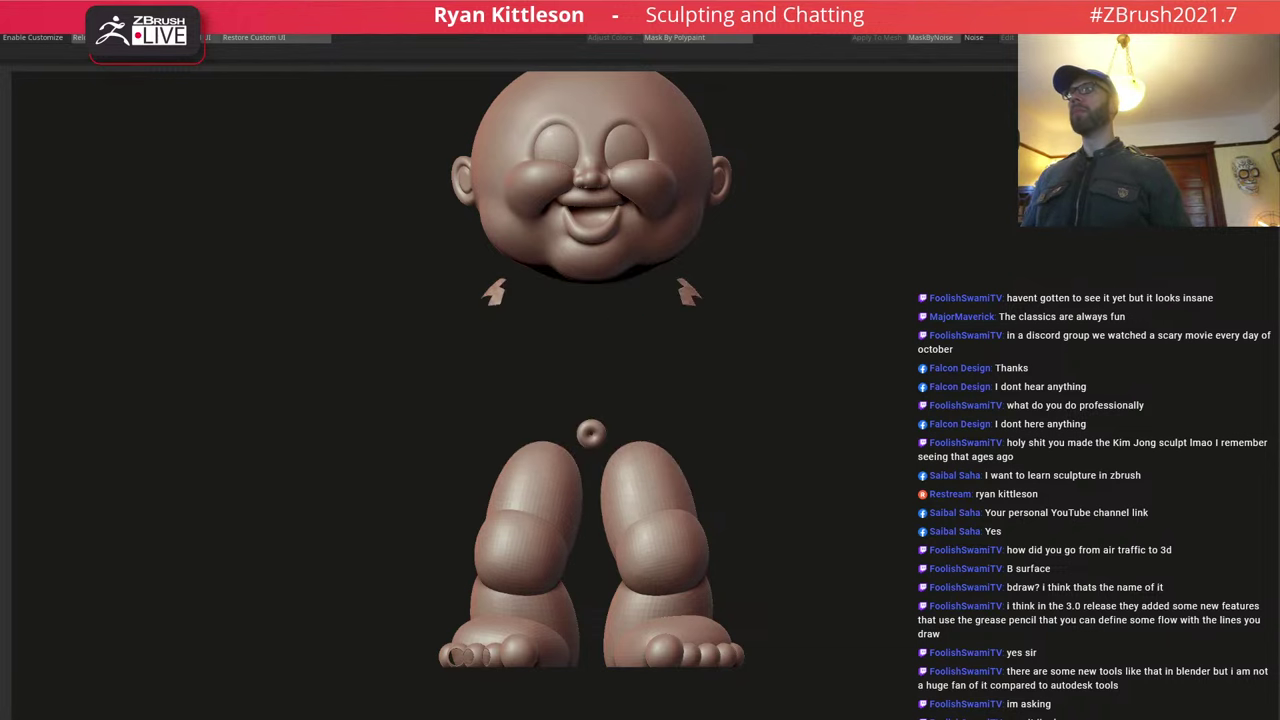
key("w")
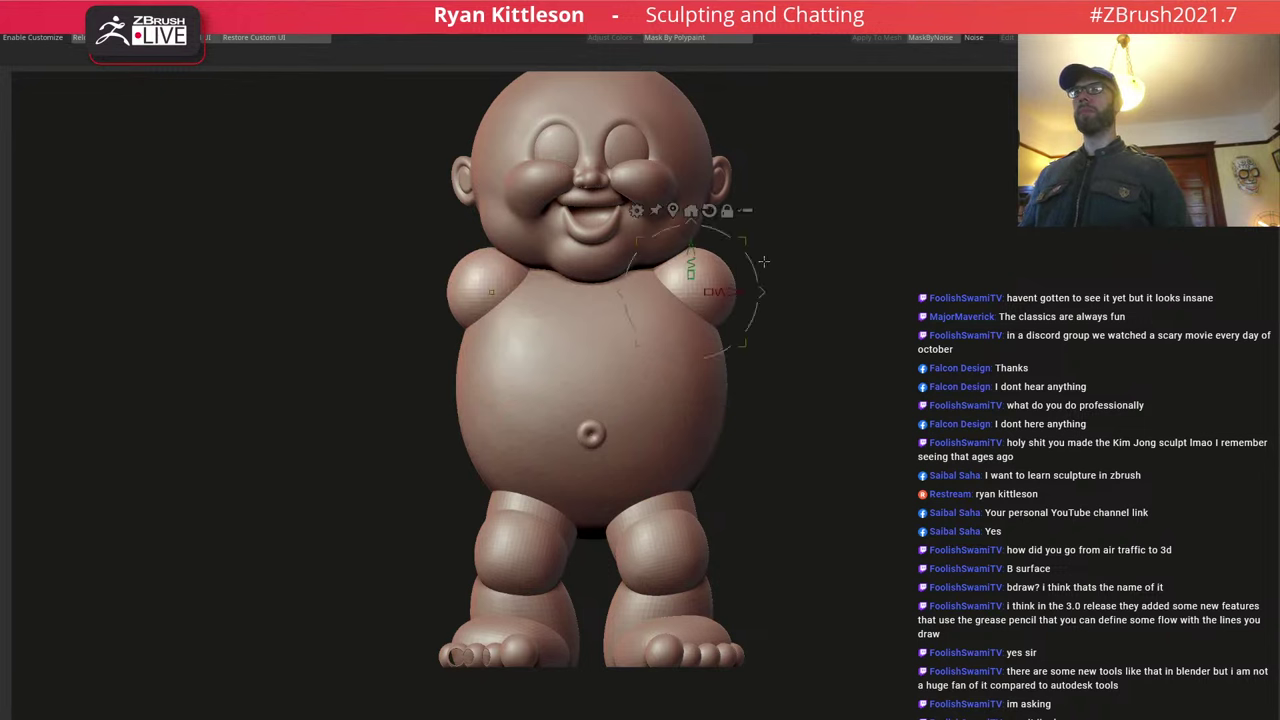
mouse_move(844, 281)
left_mouse_down()
mouse_move(783, 291)
mouse_move(843, 306)
mouse_move(770, 307)
mouse_move(868, 307)
left_mouse_up()
key("ctrl+z")
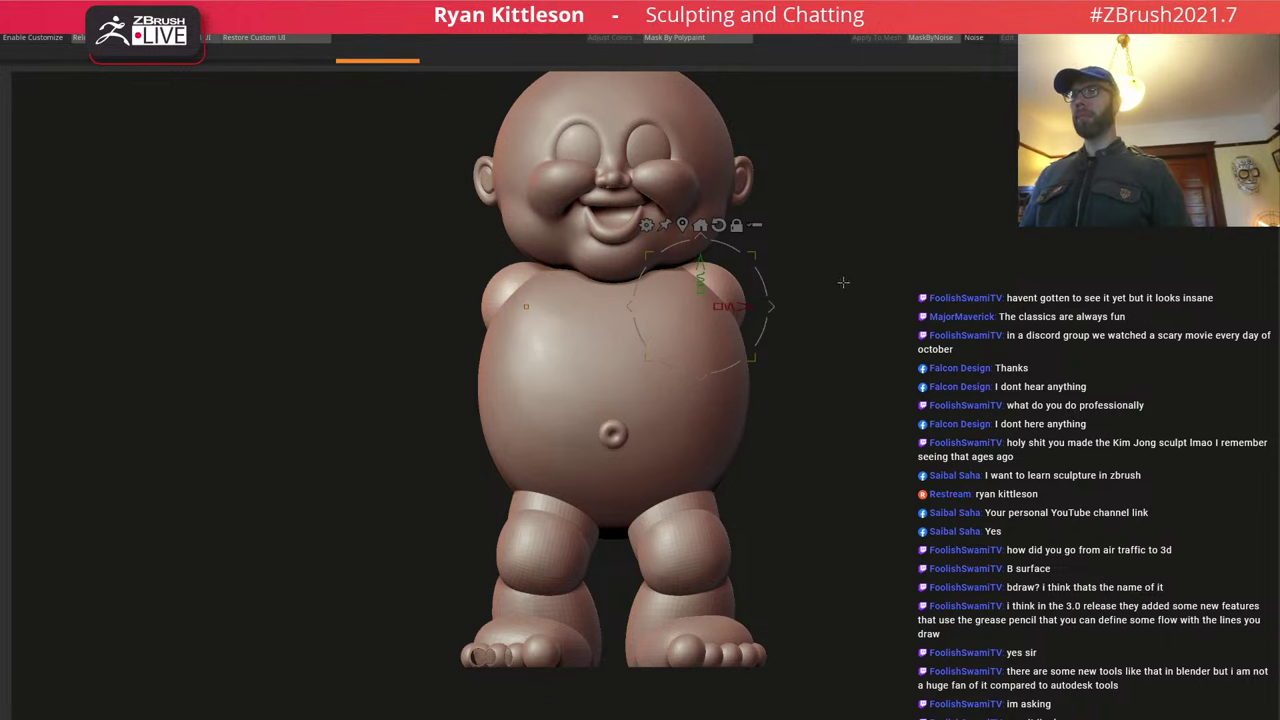
Duplicate the shoulder spheres outward as elongated ovals and fit them against the shoulders as upper arms.
left_click_drag(771, 306, 967, 309, "ctrl")
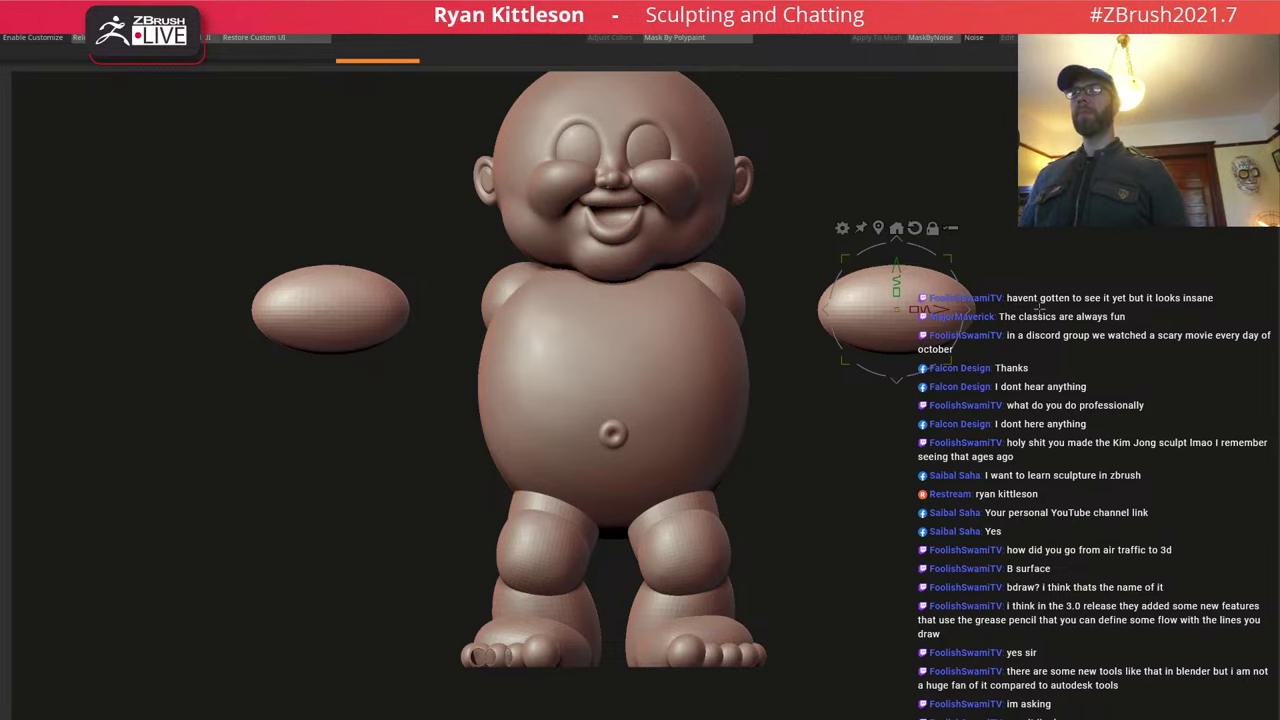
left_click_drag(1040, 309, 987, 325, "alt")
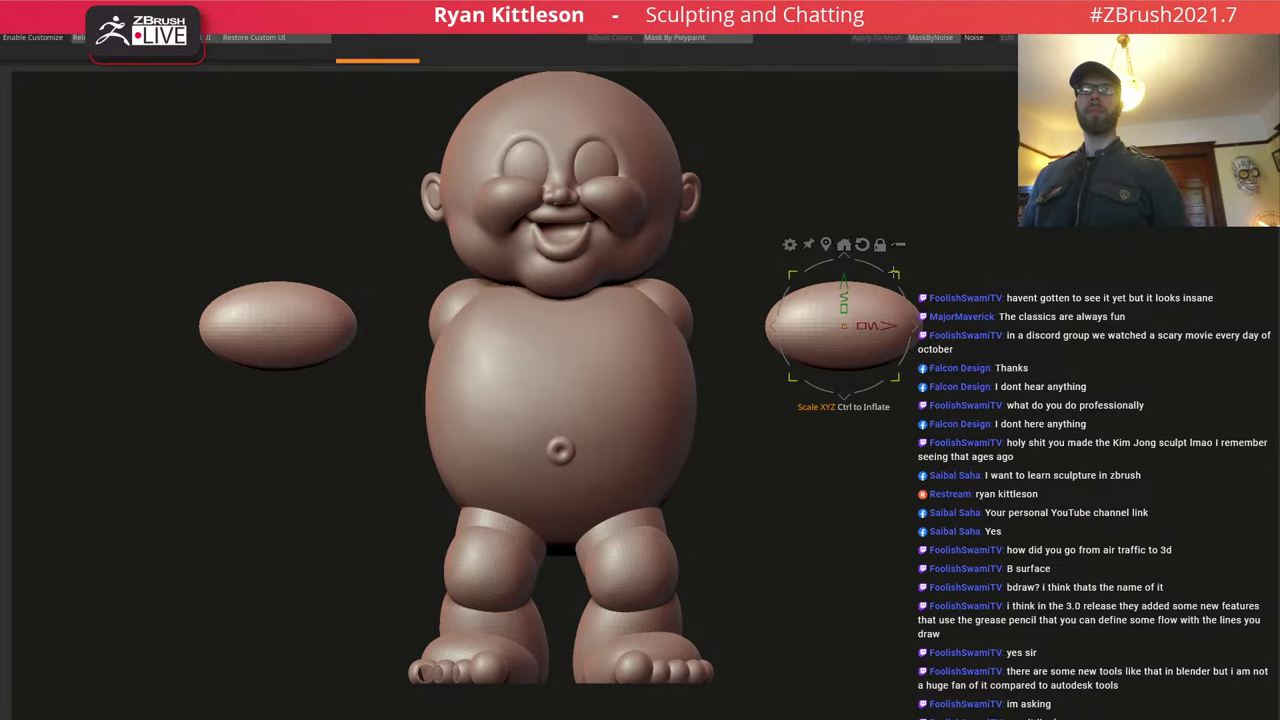
mouse_move(897, 273)
left_mouse_down()
mouse_move(826, 326)
mouse_move(766, 319)
mouse_move(764, 337)
mouse_move(761, 253)
left_mouse_up()
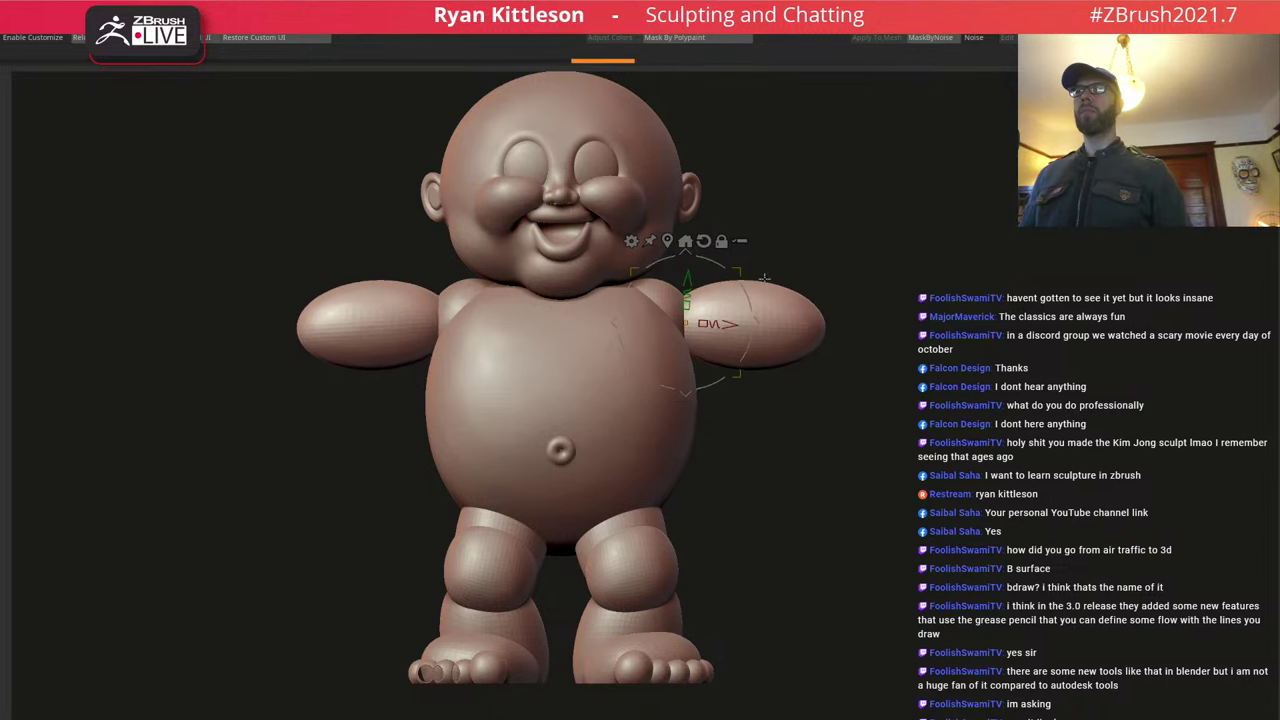
mouse_move(754, 328)
left_mouse_down()
mouse_move(754, 315)
mouse_move(750, 327)
left_mouse_up()
left_click_drag(867, 240, 789, 222)
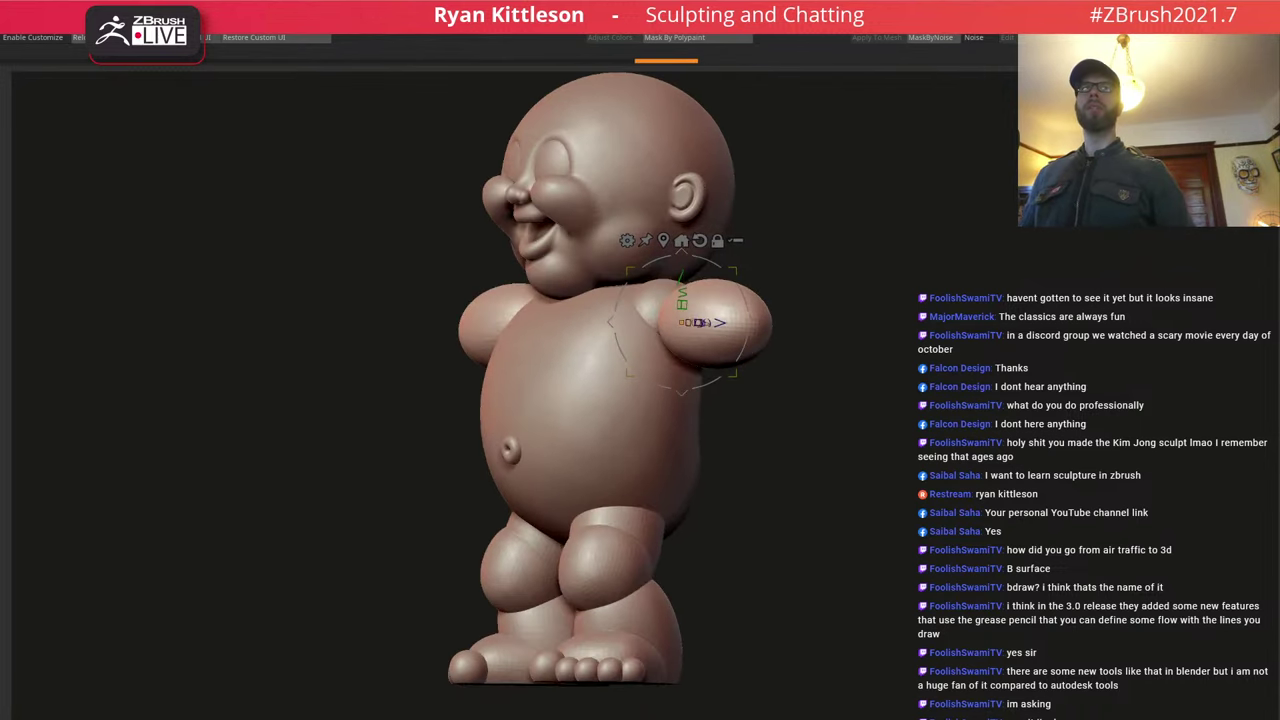
Duplicate the upper-arm ovals outward as forearms, checking the arms against the reference image dripping dan.png in XnView MP.
left_click_drag(1279, 100, 904, 92)
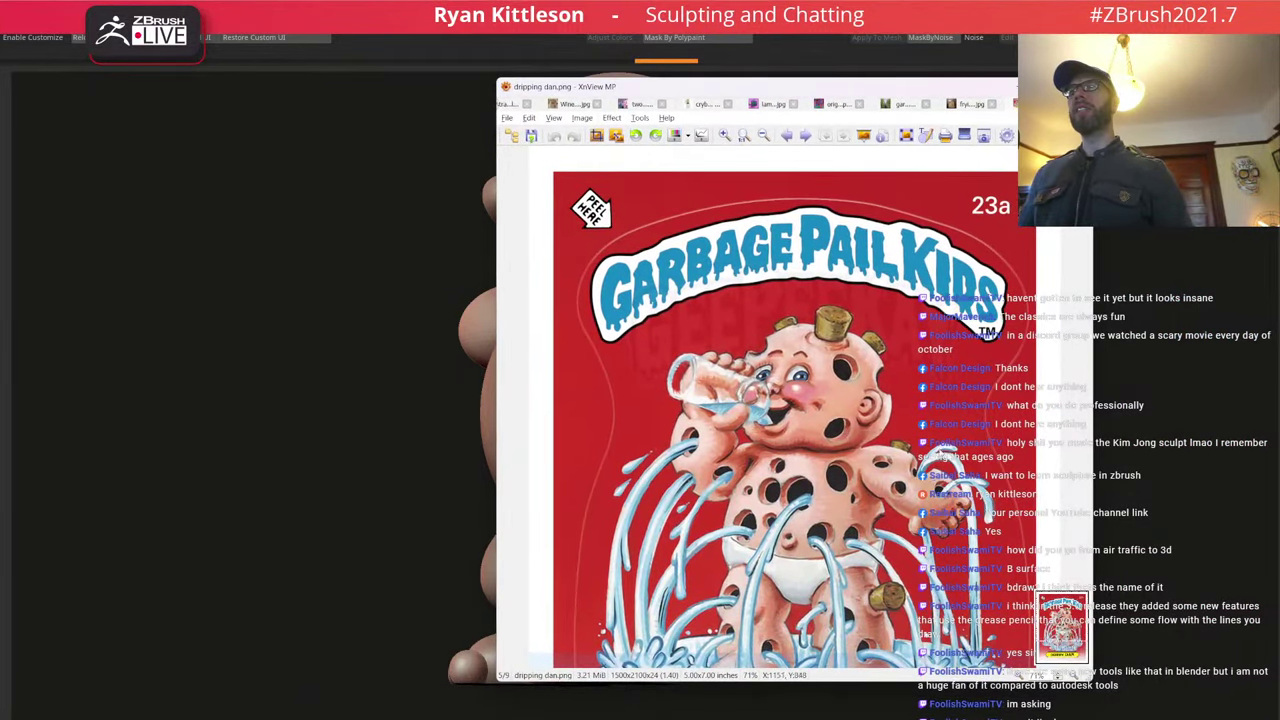
left_click_drag(962, 406, 967, 315)
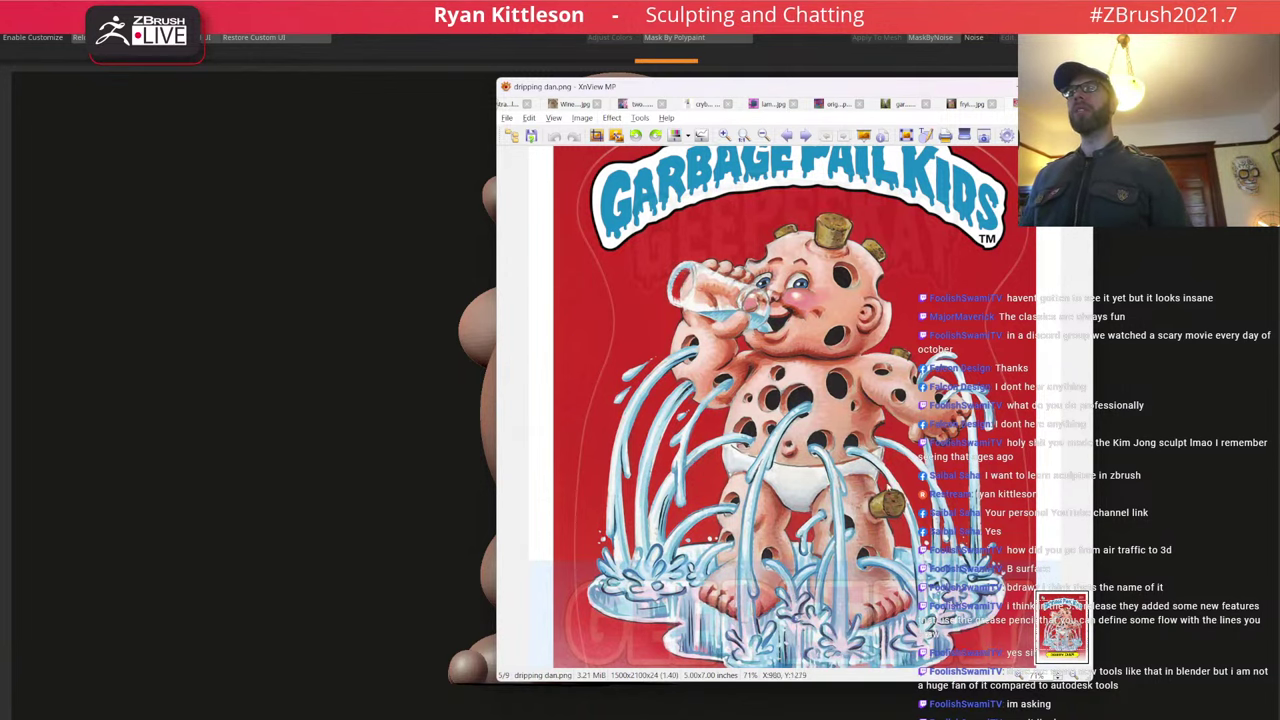
left_click_drag(784, 88, 1279, 1)
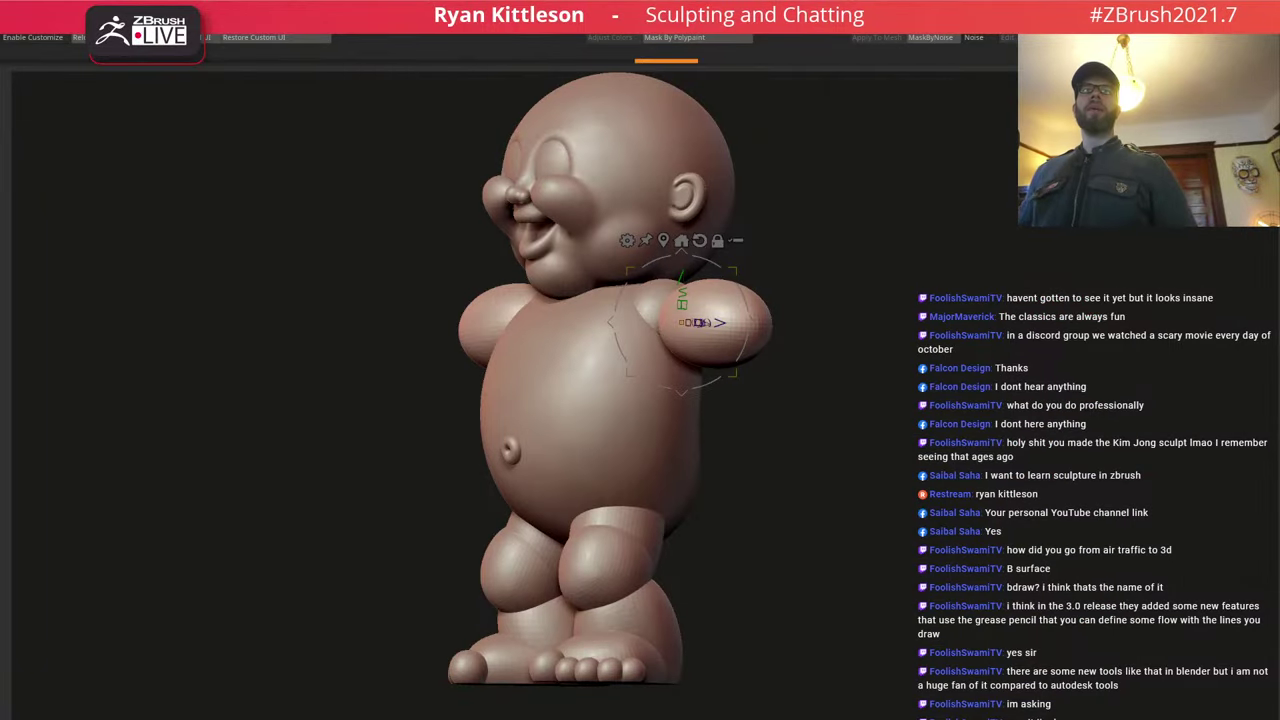
left_click_drag(803, 304, 829, 306, "shift")
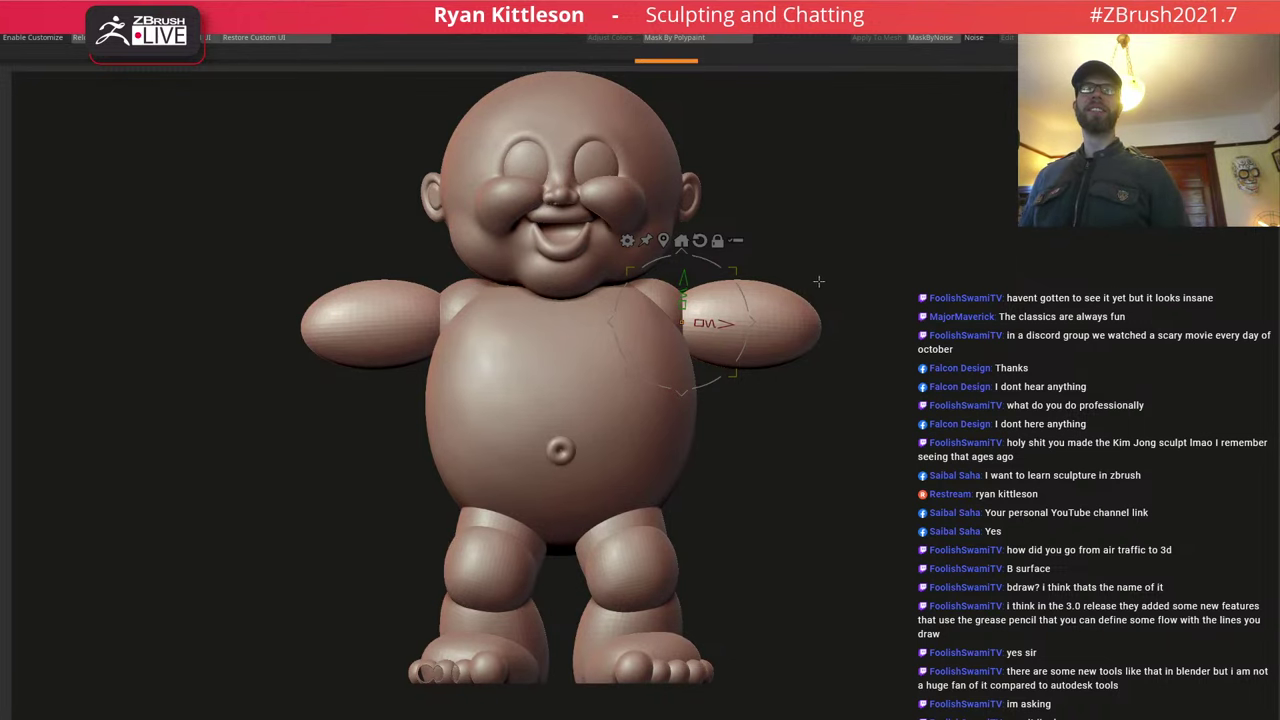
mouse_move(698, 325)
left_mouse_down()
mouse_move(684, 325)
mouse_move(868, 331)
mouse_move(803, 321)
left_mouse_up()
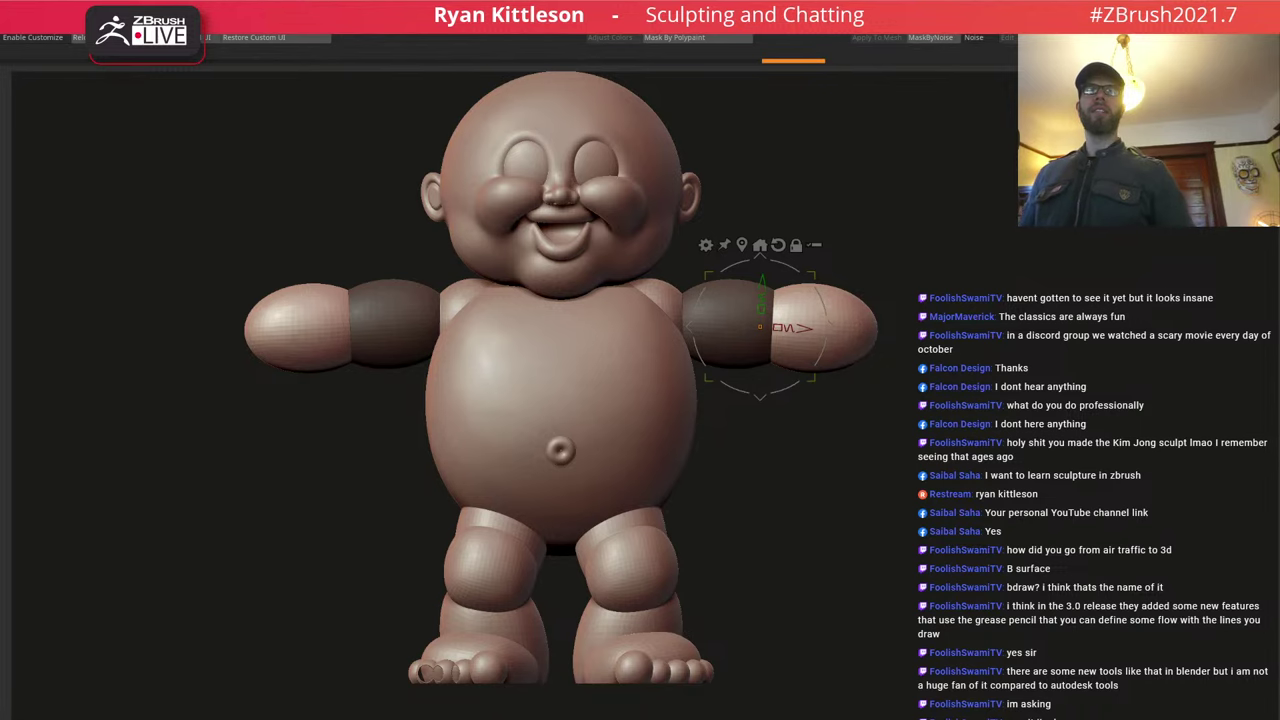
left_click_drag(1279, 22, 880, 22)
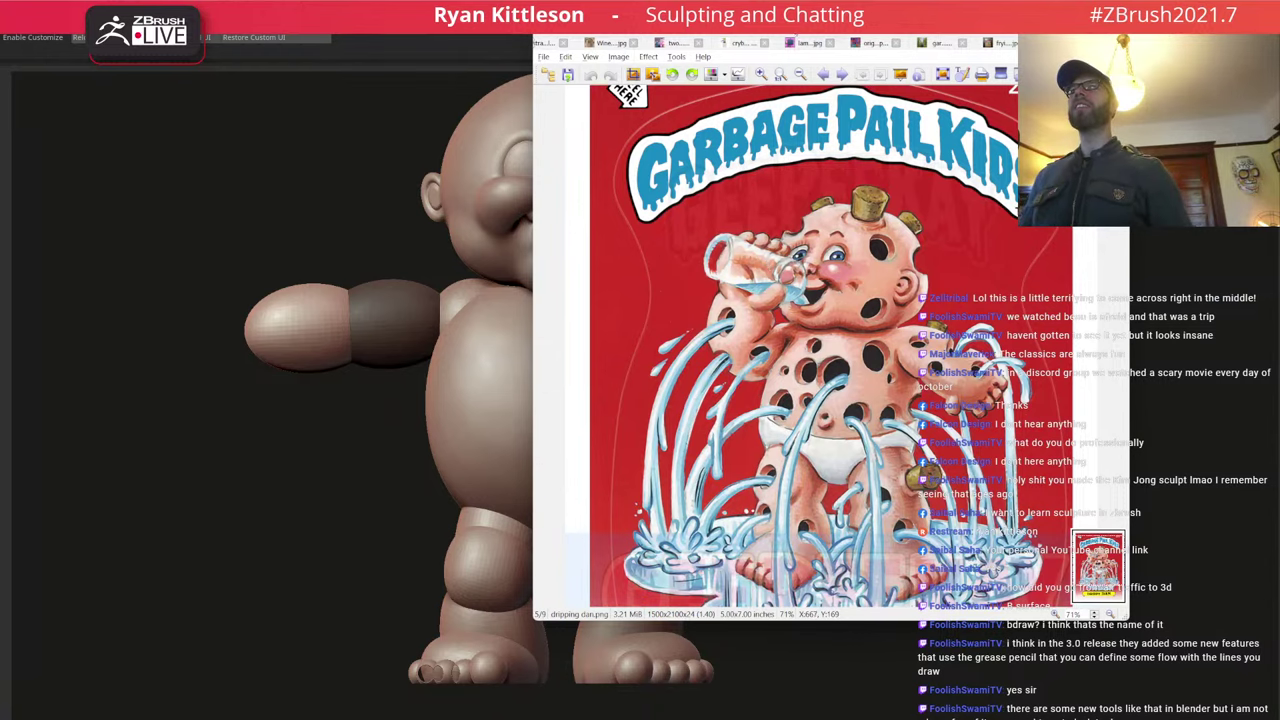
mouse_move(802, 41)
left_mouse_down()
mouse_move(1279, 10)
mouse_move(1266, 0)
left_mouse_up()
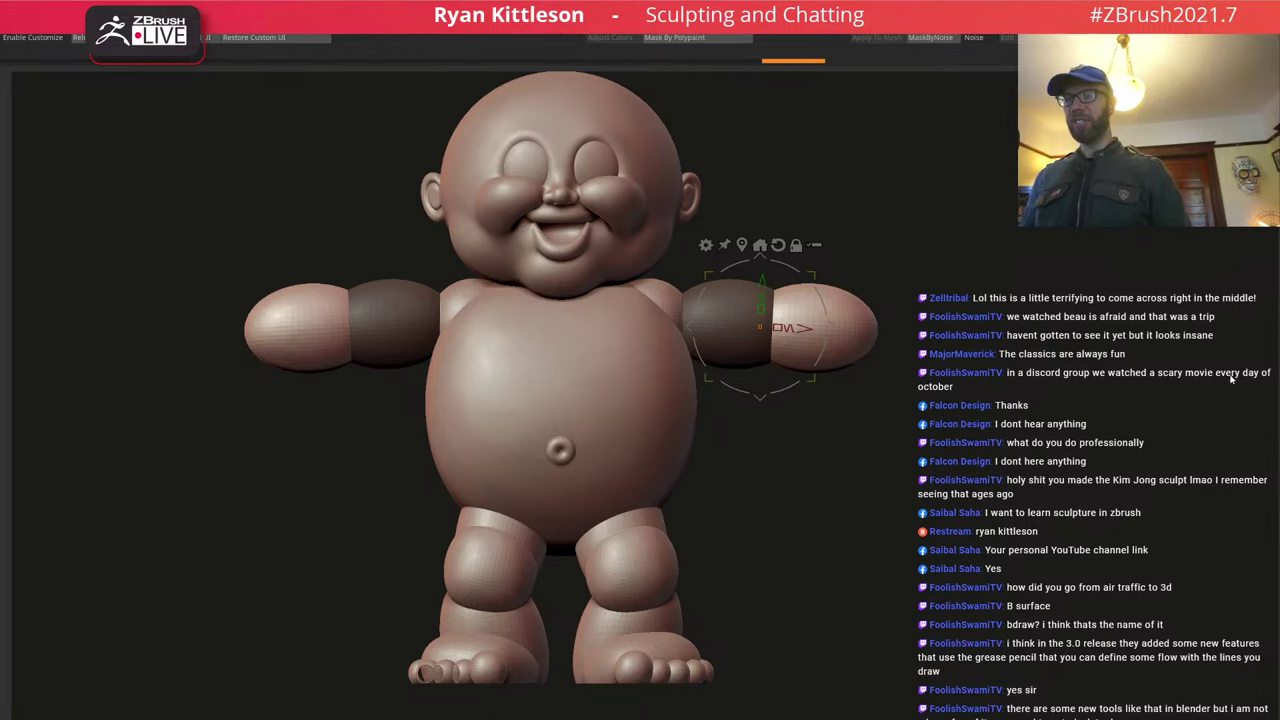
mouse_move(897, 359)
left_mouse_down()
mouse_move(846, 357)
mouse_move(866, 341)
mouse_move(917, 369)
left_mouse_up()
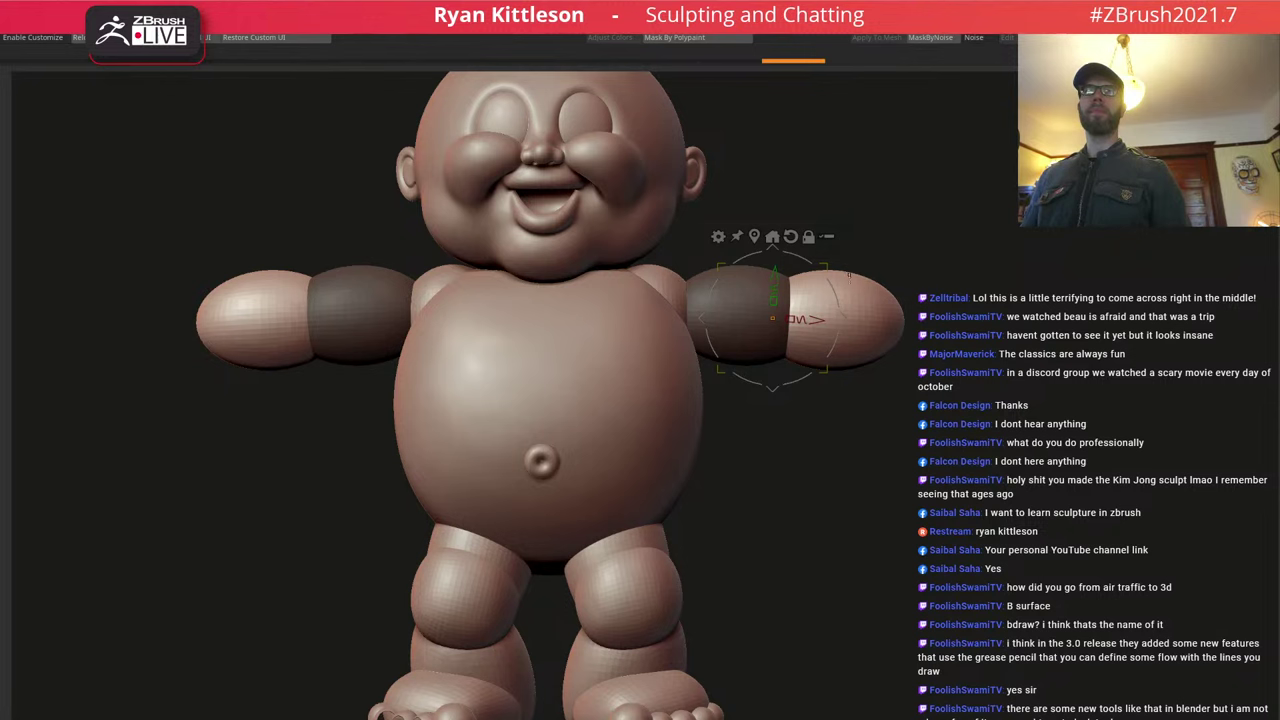
Move the outer segment of the mirrored arms slightly inward so it overlaps the upper arm more.
left_click(868, 331, "alt")
left_click_drag(912, 332, 902, 332)
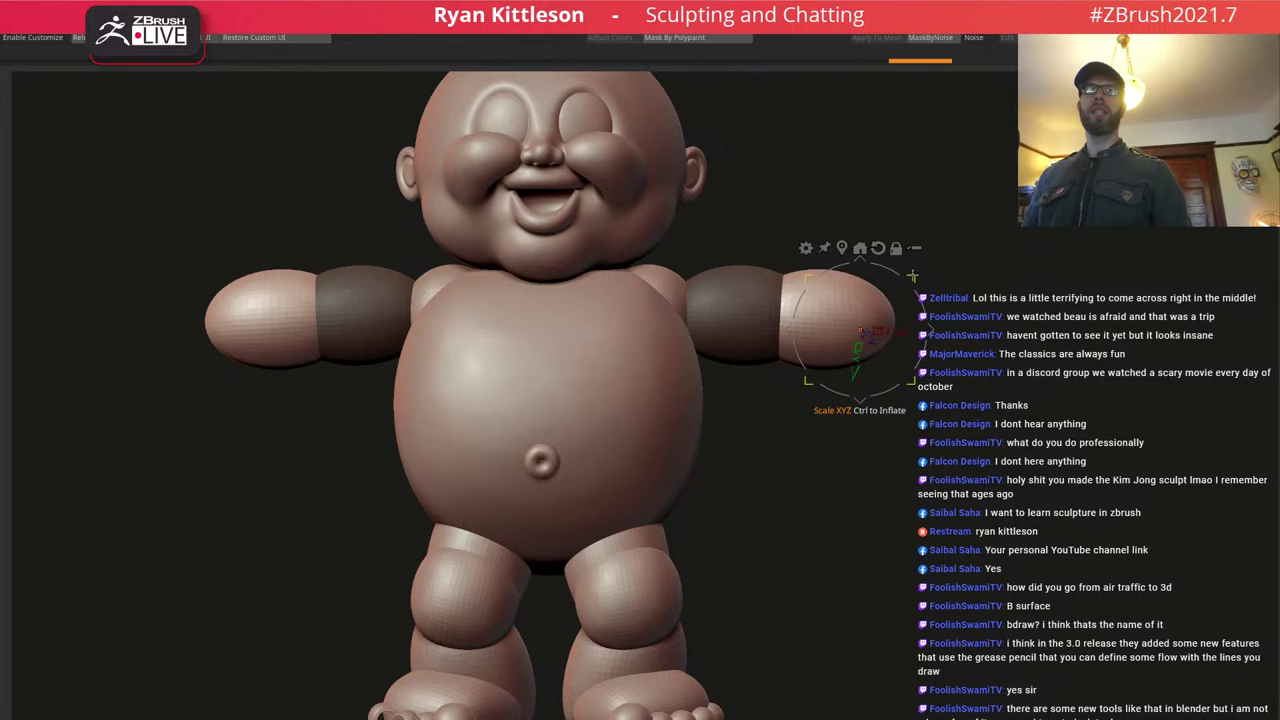
right_click_drag(914, 278, 897, 280)
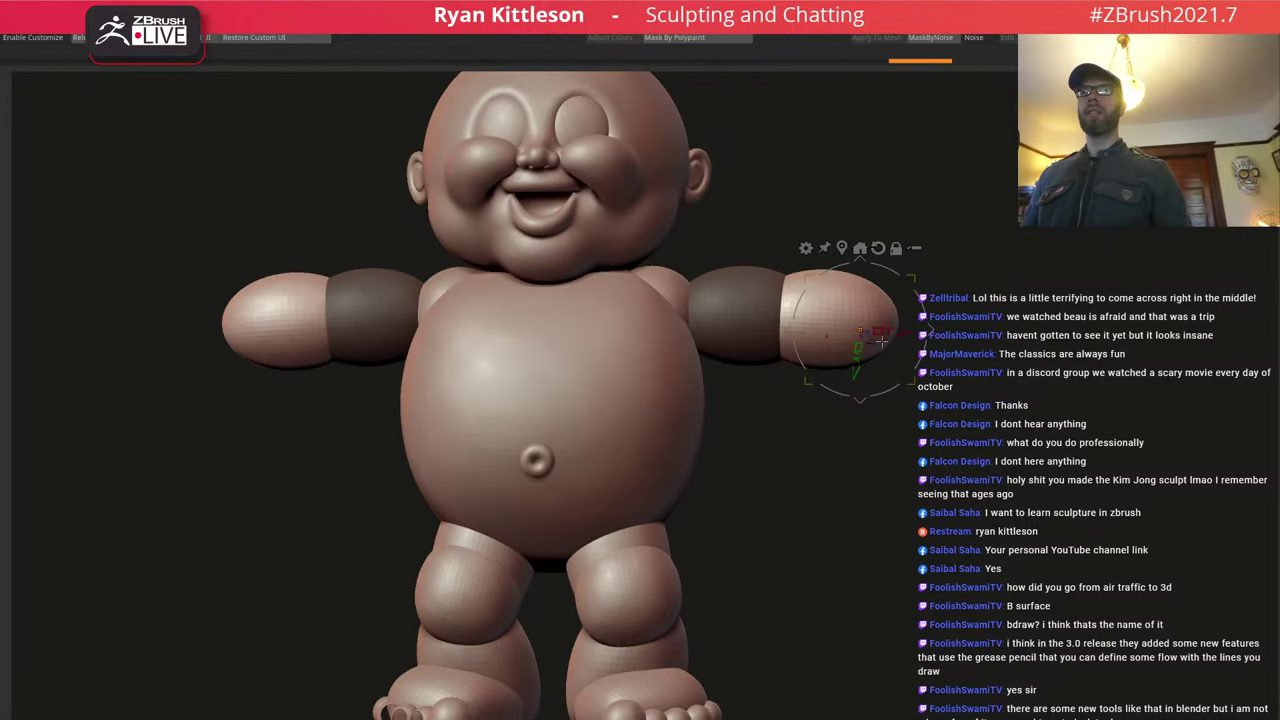
Duplicate the outer arm segment outward as the base for the hand and line the copy up with the arm from above.
key("ctrl+shift+a")
left_click_drag(914, 335, 977, 339, "ctrl")
right_click_drag(1026, 272, 1012, 351)
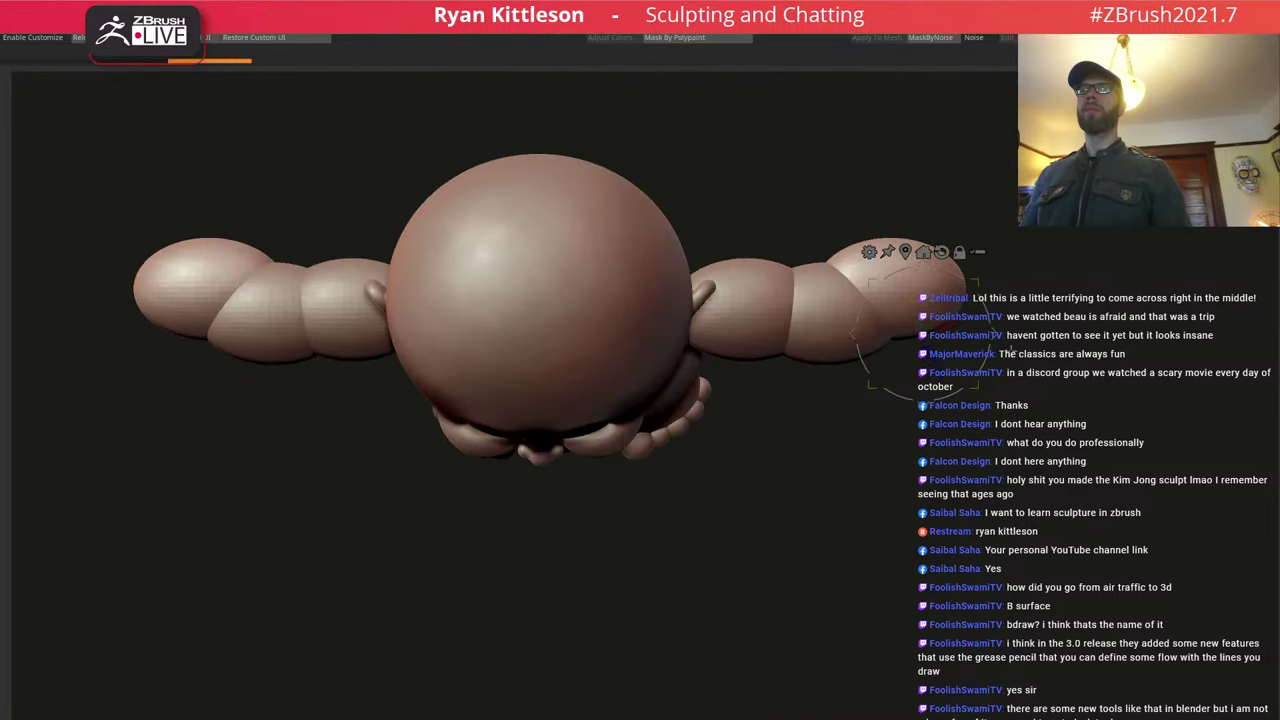
left_click_drag(995, 334, 1015, 363)
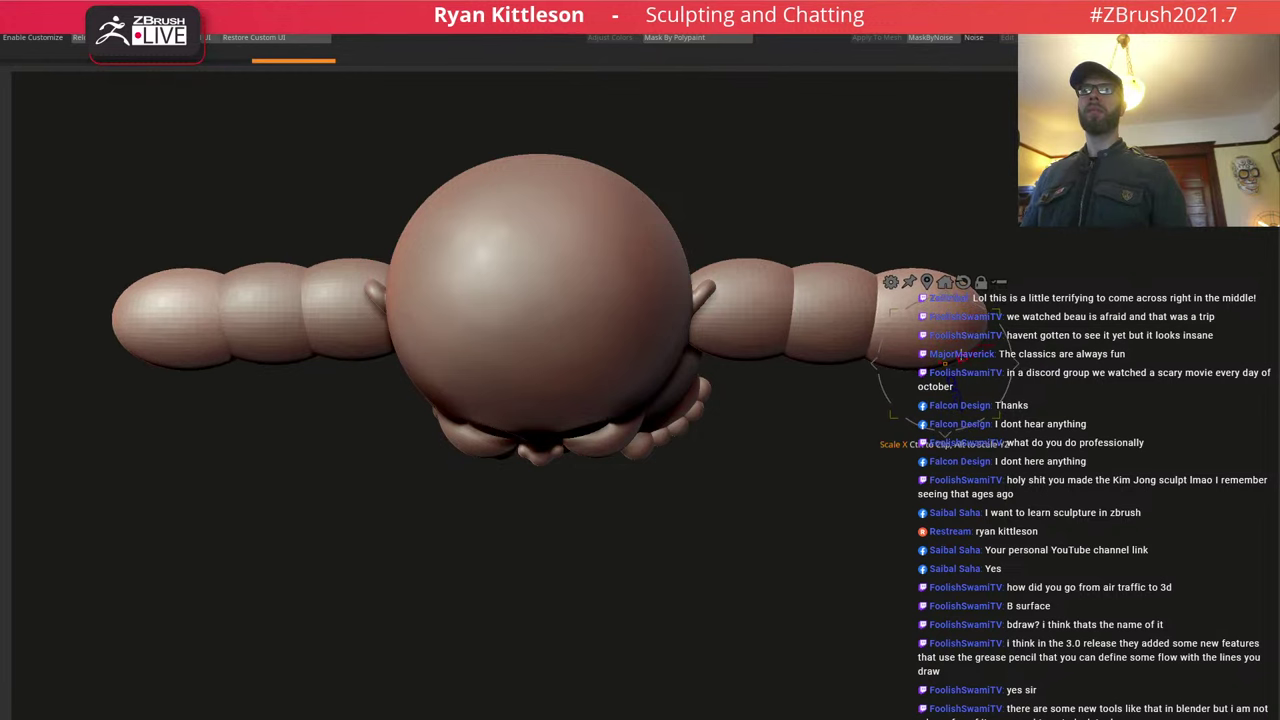
Center the transform gizmo on the hand segment, shorten it along the arm and place it at the wrist.
left_click(926, 284)
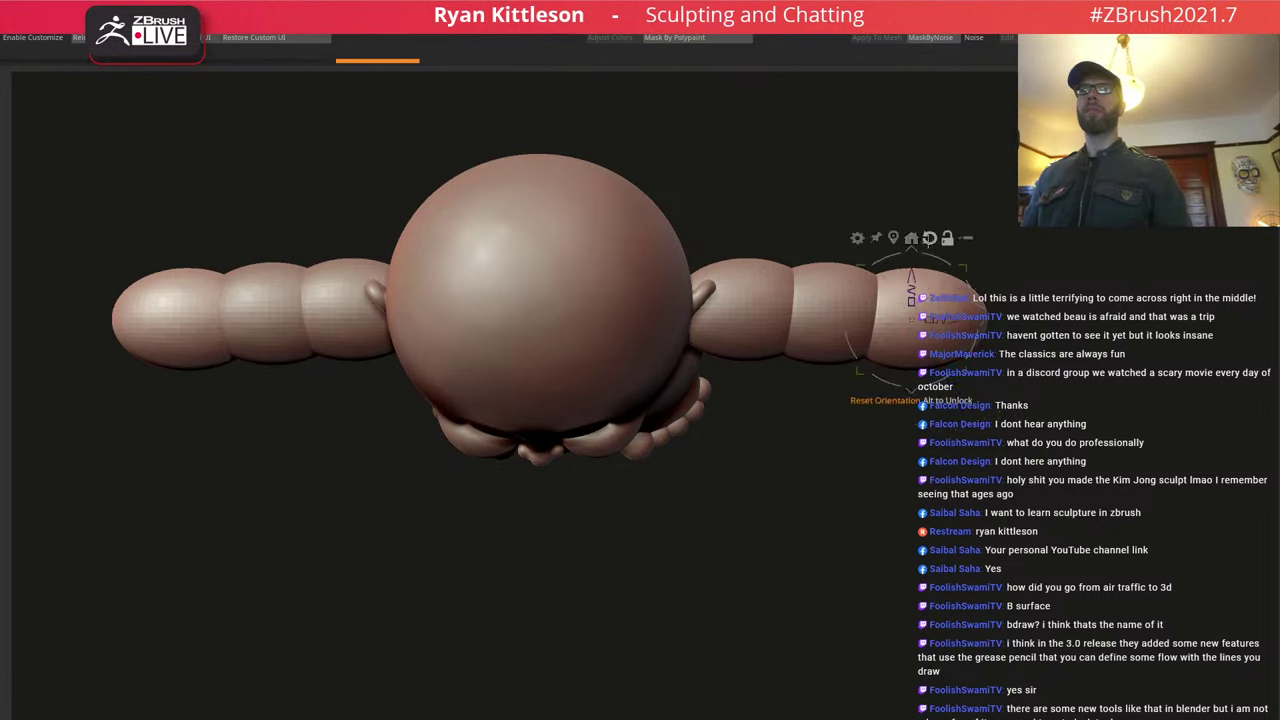
left_click_drag(930, 320, 909, 320)
key("q")
right_click_drag(947, 316, 941, 251, "shift")
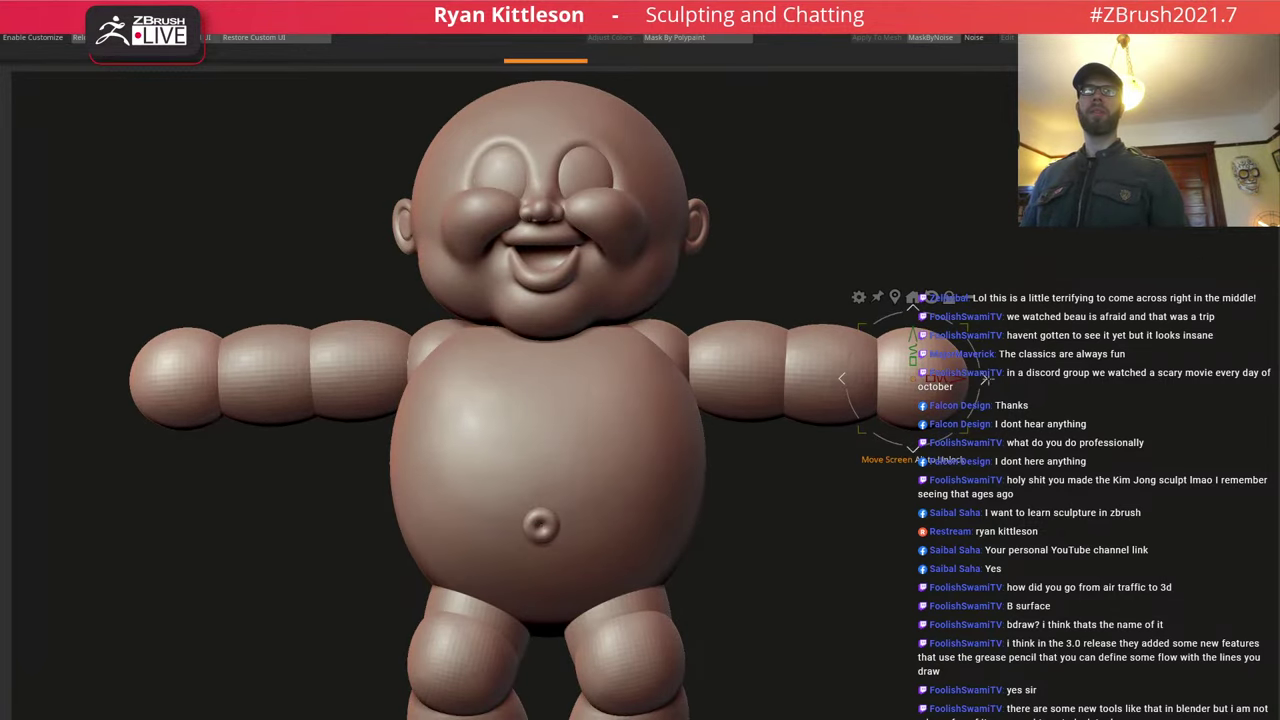
left_click_drag(984, 379, 1007, 384)
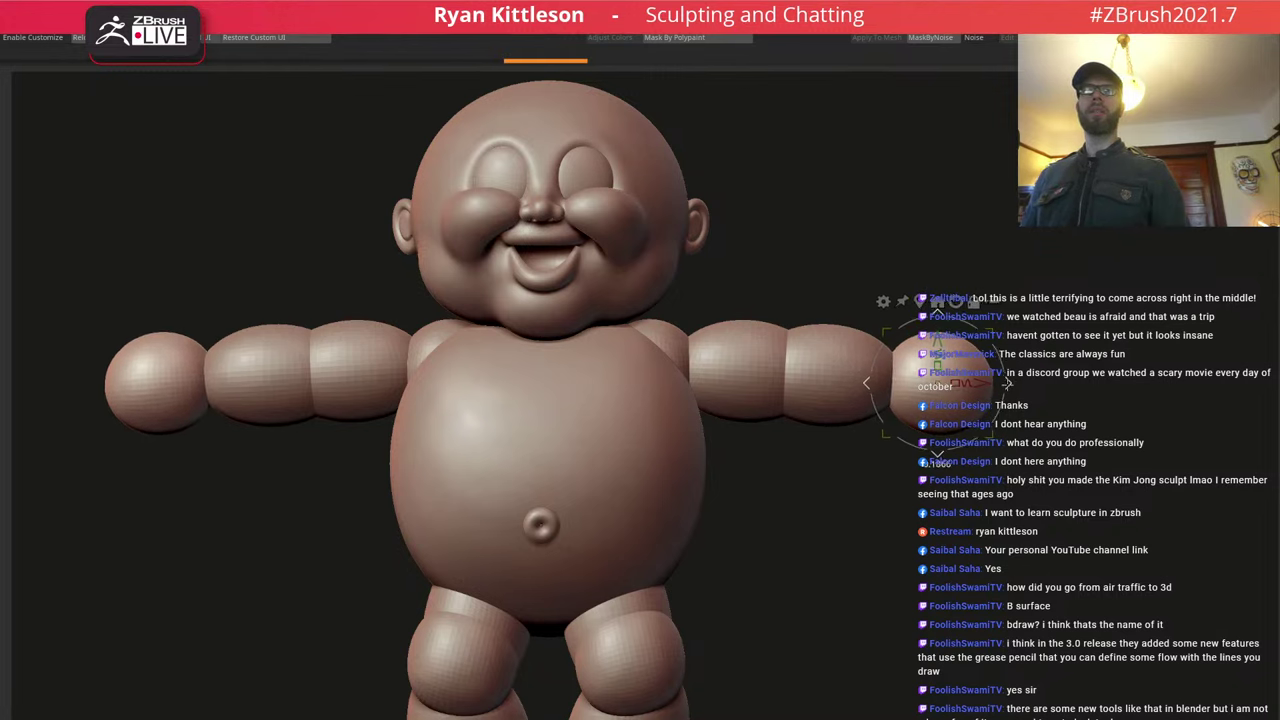
left_click_drag(1007, 384, 998, 383)
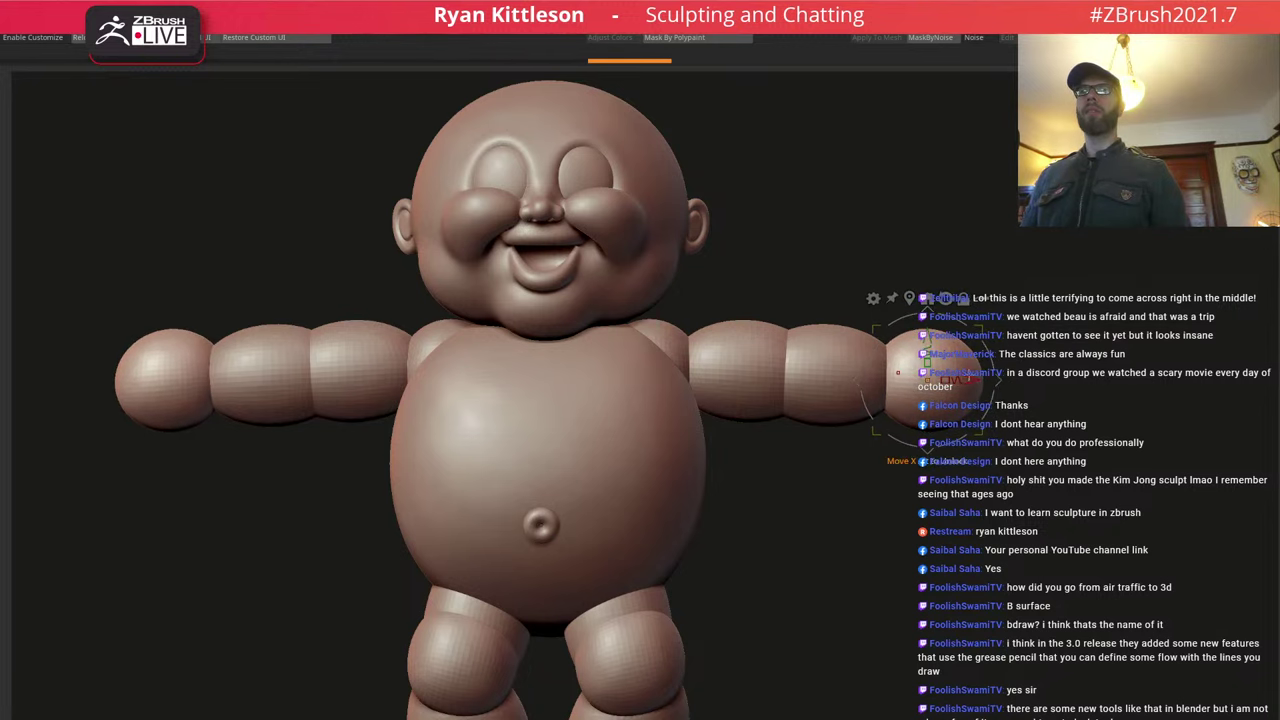
Flatten the hand segment and rotate it in side view so its broad side faces forward.
right_click_drag(1002, 382, 914, 377)
left_click_drag(1020, 380, 1053, 450)
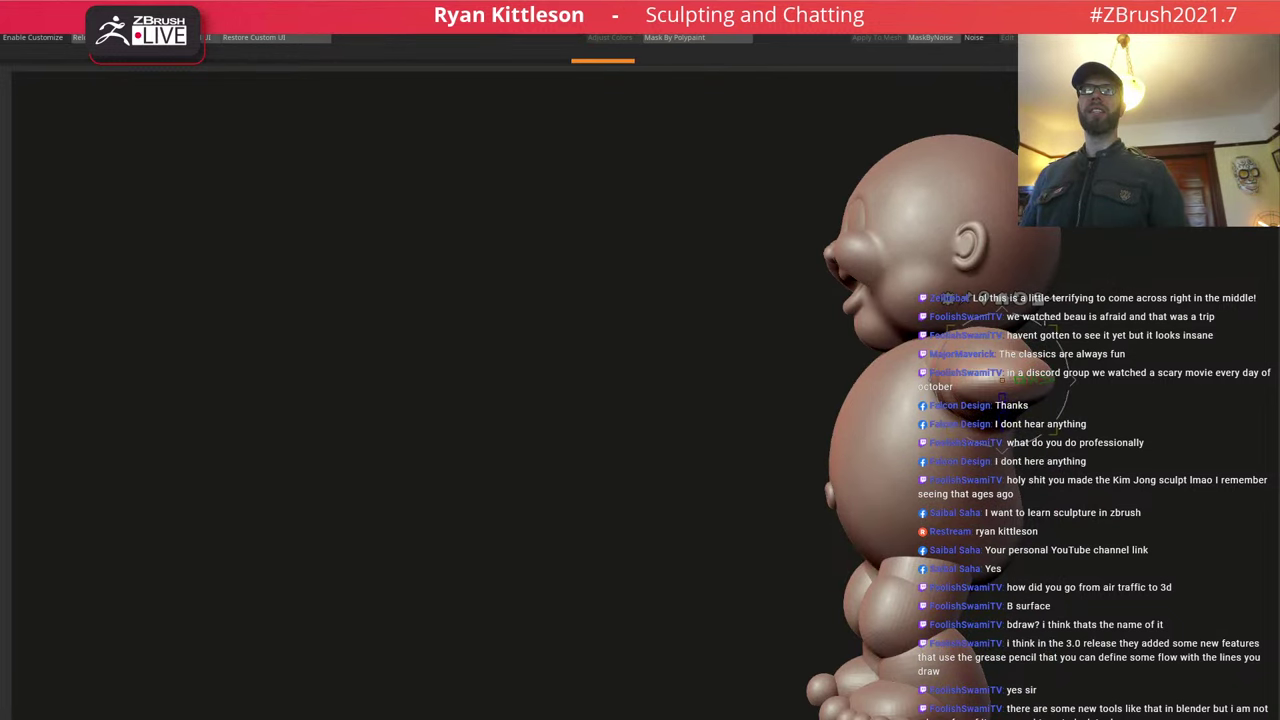
right_click_drag(1045, 320, 722, 284, "alt")
right_click_drag(1006, 323, 951, 333, "alt")
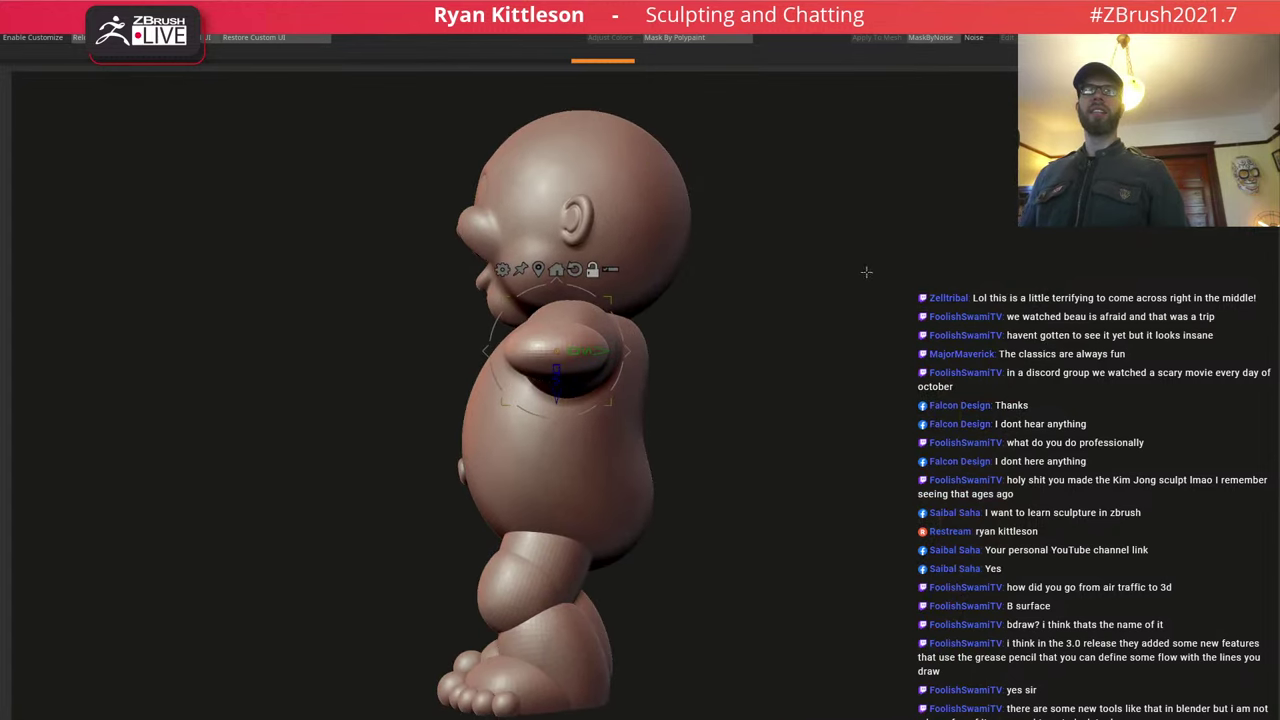
left_click_drag(618, 325, 594, 433)
Reposition the flattened hand against the end of the forearm and fine-tune its size from the front.
left_click_drag(731, 314, 794, 320, "shift")
left_click_drag(728, 362, 955, 355, "alt")
mouse_move(872, 320)
left_mouse_down()
mouse_move(894, 316)
mouse_move(835, 341)
mouse_move(838, 355)
left_mouse_up()
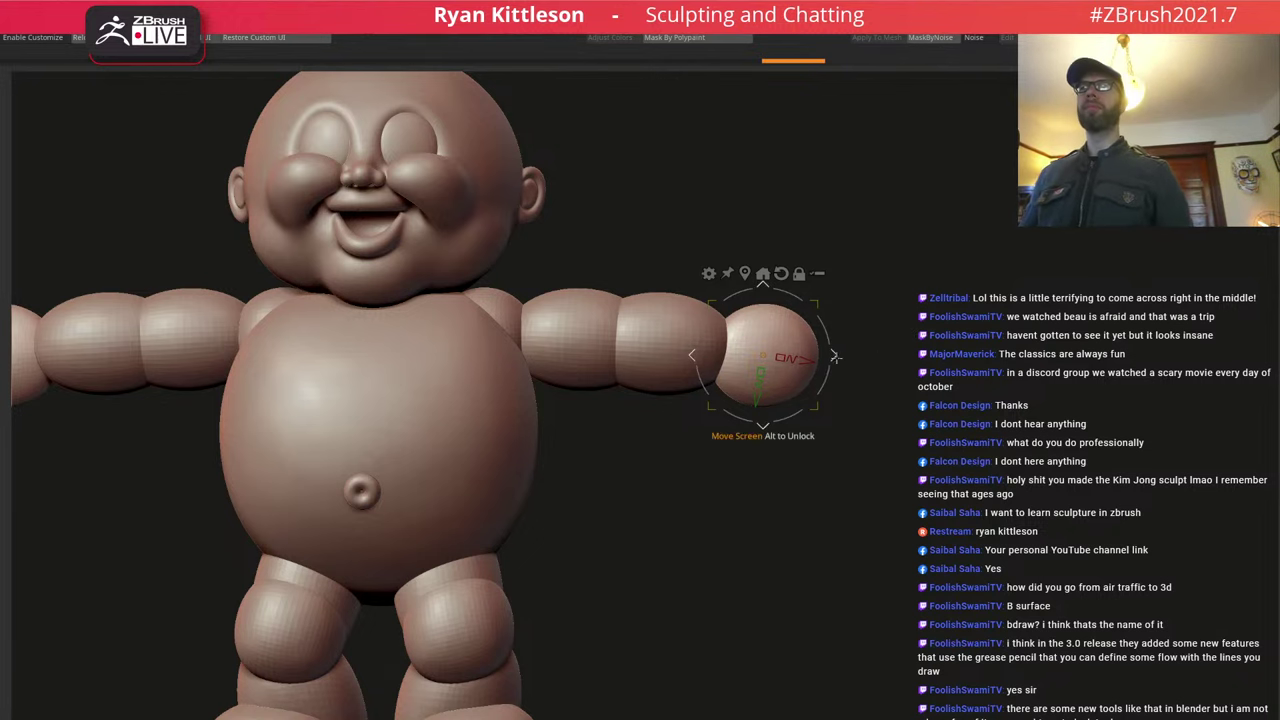
left_click_drag(817, 304, 810, 299)
left_click_drag(869, 249, 827, 346)
left_click_drag(883, 388, 868, 366)
Enlarge the Move brush and push the round hand's contour into a squarish palm.
key("q")
key("space")
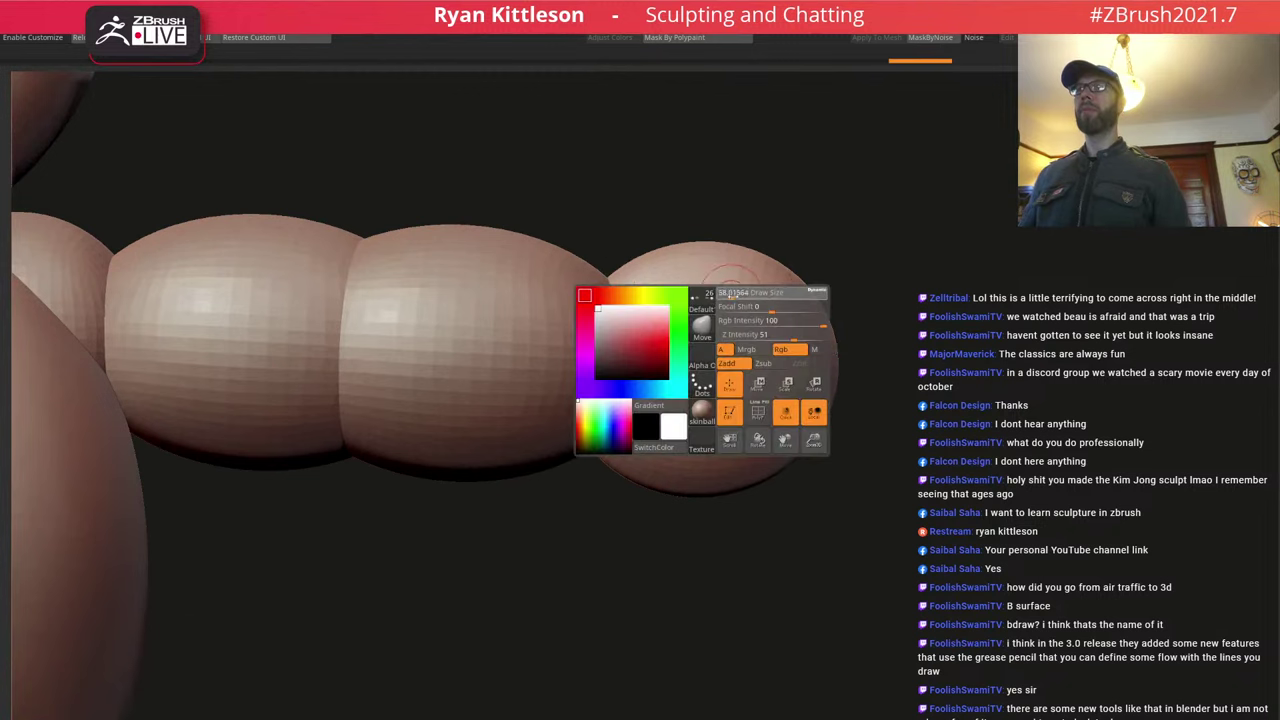
left_click_drag(716, 295, 754, 296)
left_click_drag(715, 246, 701, 271)
mouse_move(692, 490)
left_mouse_down()
mouse_move(692, 471)
mouse_move(783, 488)
left_mouse_up()
left_click_drag(806, 297, 815, 269)
left_click_drag(716, 264, 719, 250)
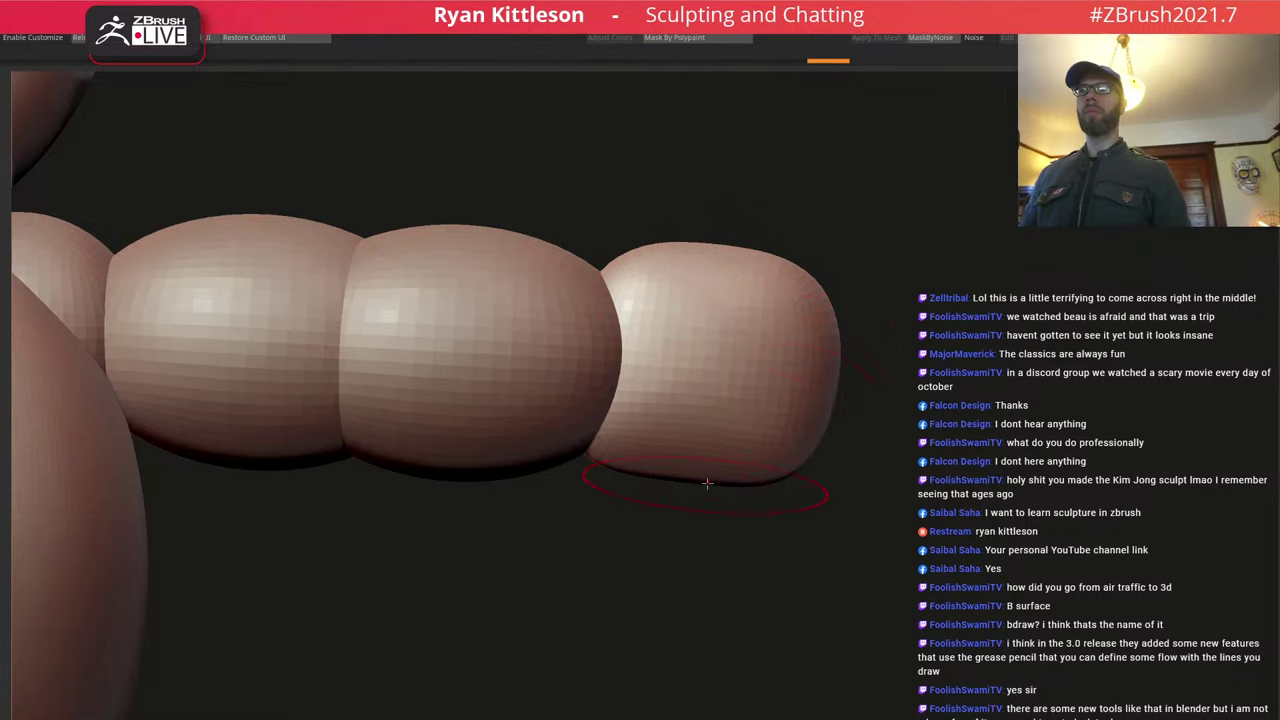
left_click_drag(837, 372, 822, 370)
Isolate the hand from the forearm and round off the palm's wrist-side corners with the Move brush.
left_click(793, 372, "ctrl+shift")
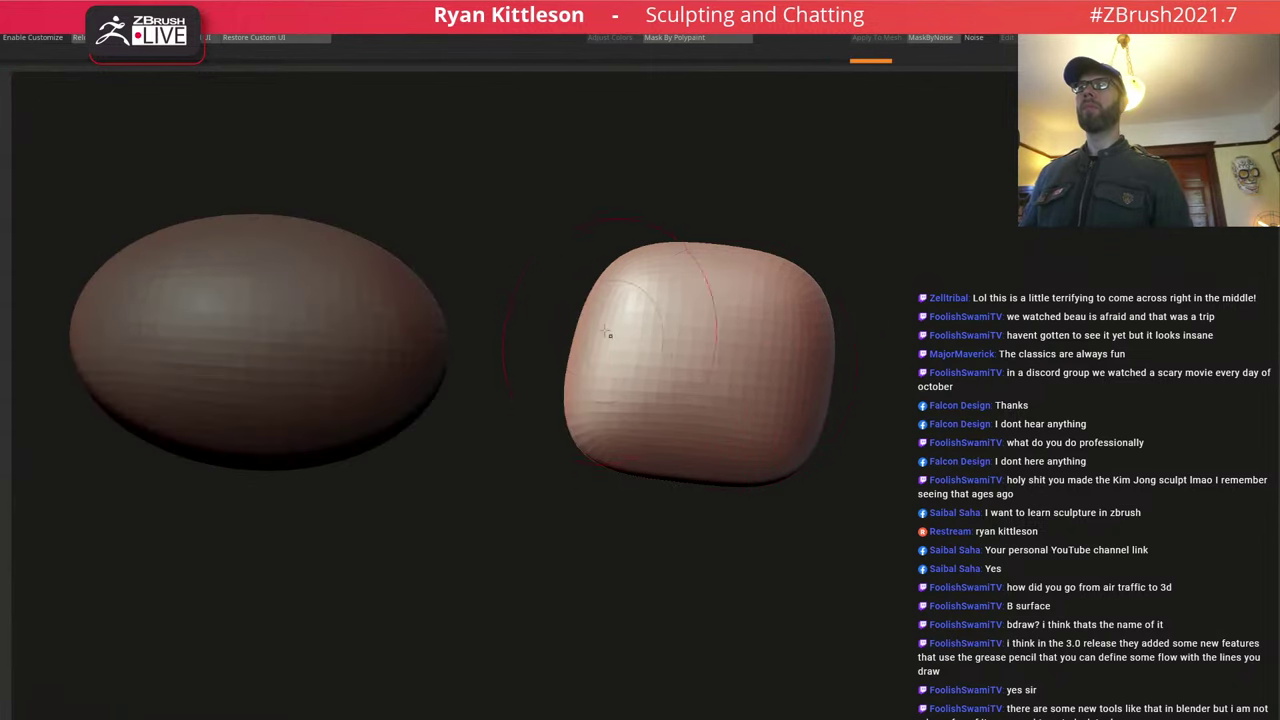
mouse_move(586, 294)
left_mouse_down()
mouse_move(578, 305)
mouse_move(606, 282)
left_mouse_up()
left_click_drag(586, 455, 591, 429)
left_click_drag(568, 388, 565, 389)
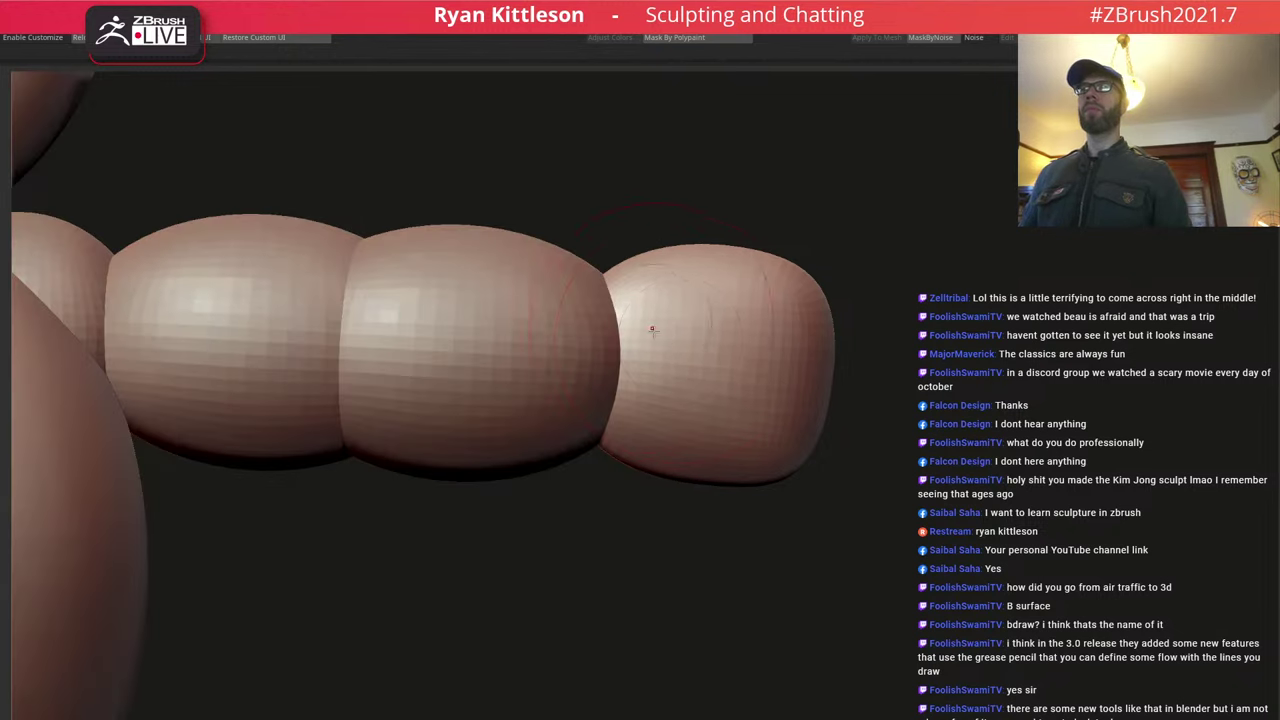
Scale the palm up by about 1.17 and shift it slightly outward from the forearm.
key("w")
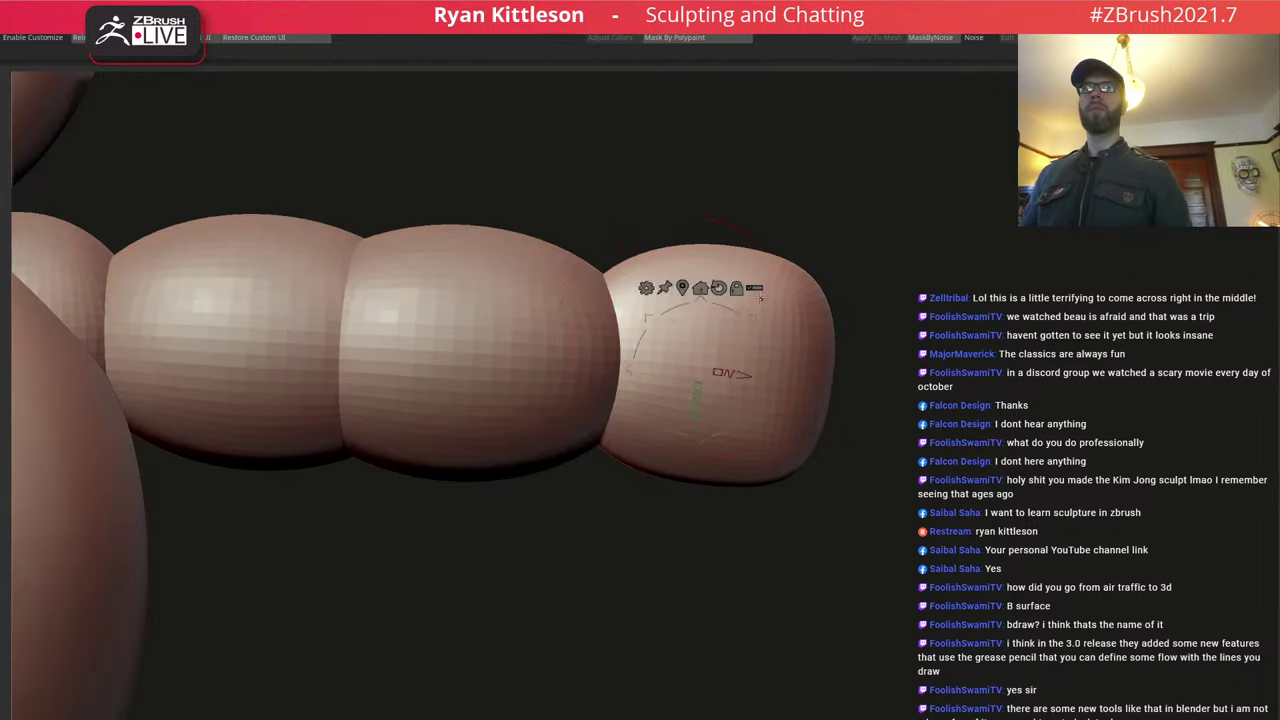
left_click_drag(751, 317, 770, 309)
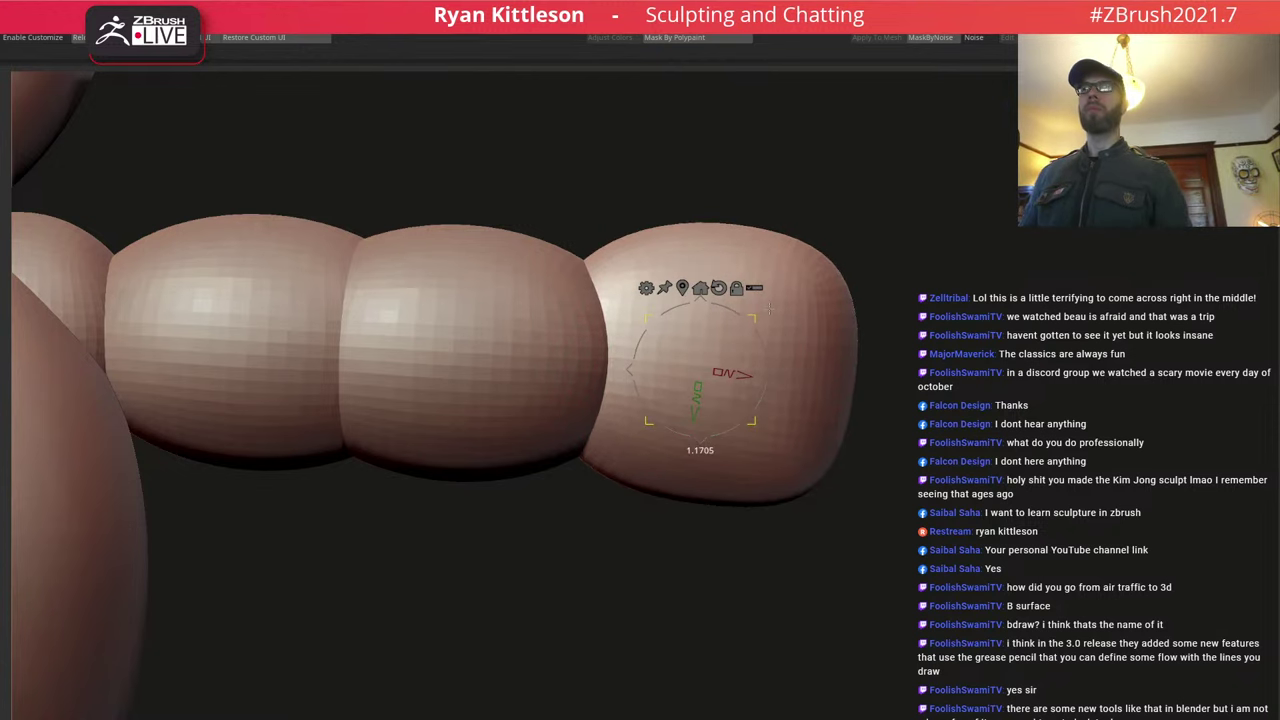
left_click_drag(772, 370, 788, 369)
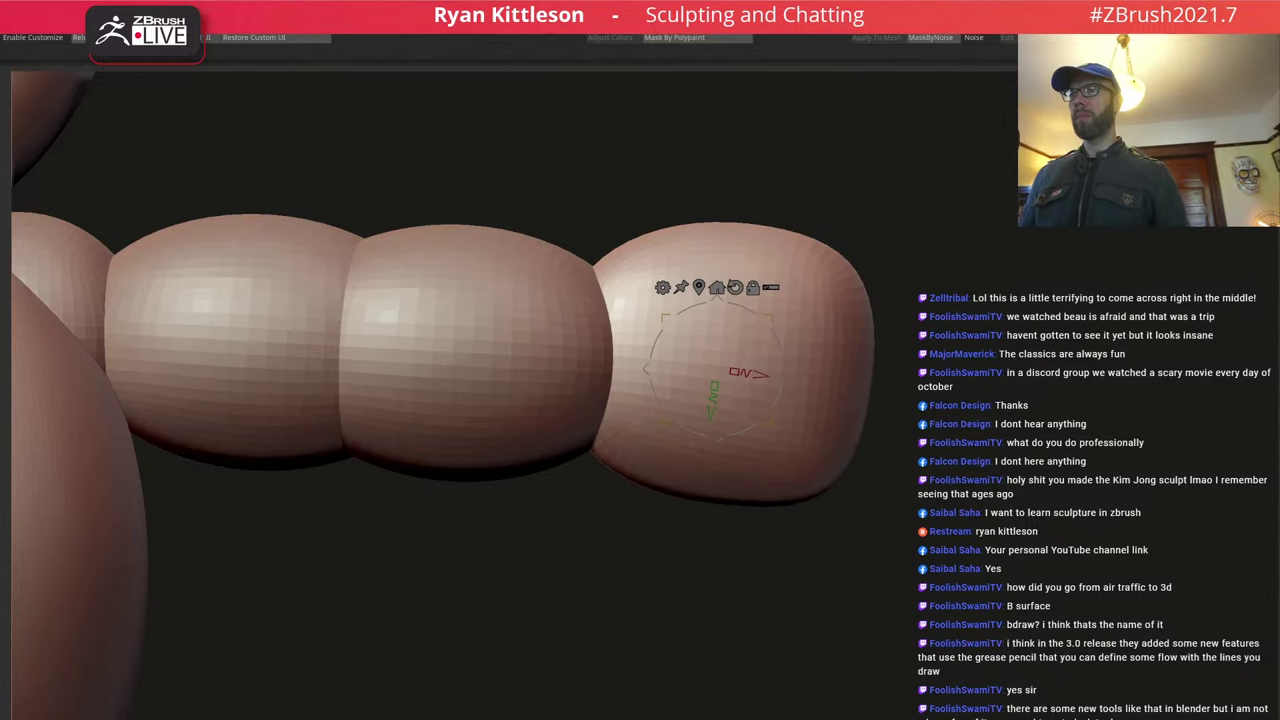
Subdivide the palm, adjust the brush size and sculpt creases that separate the fleshy pads of the palm.
key("q")
right_click_drag(738, 338, 755, 356, "ctrl")
key("ctrl+d")
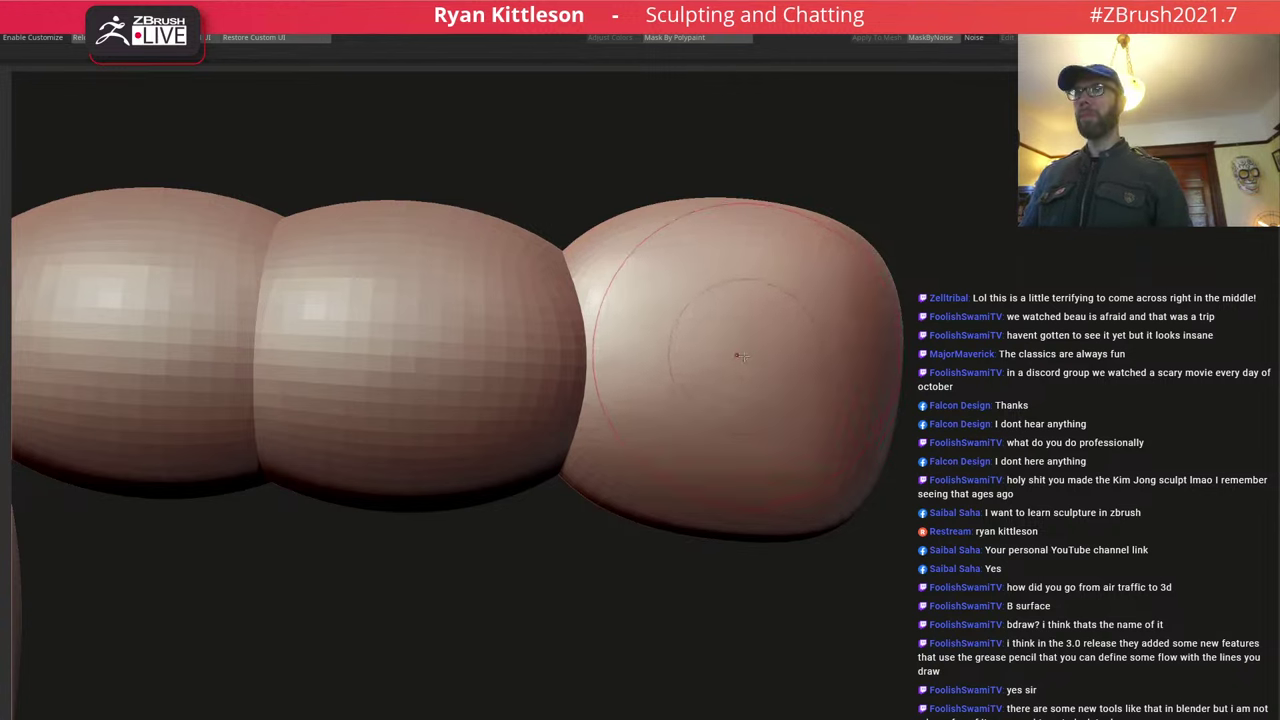
key("space")
mouse_move(737, 356)
left_mouse_down()
mouse_move(761, 357)
mouse_move(748, 356)
left_mouse_up()
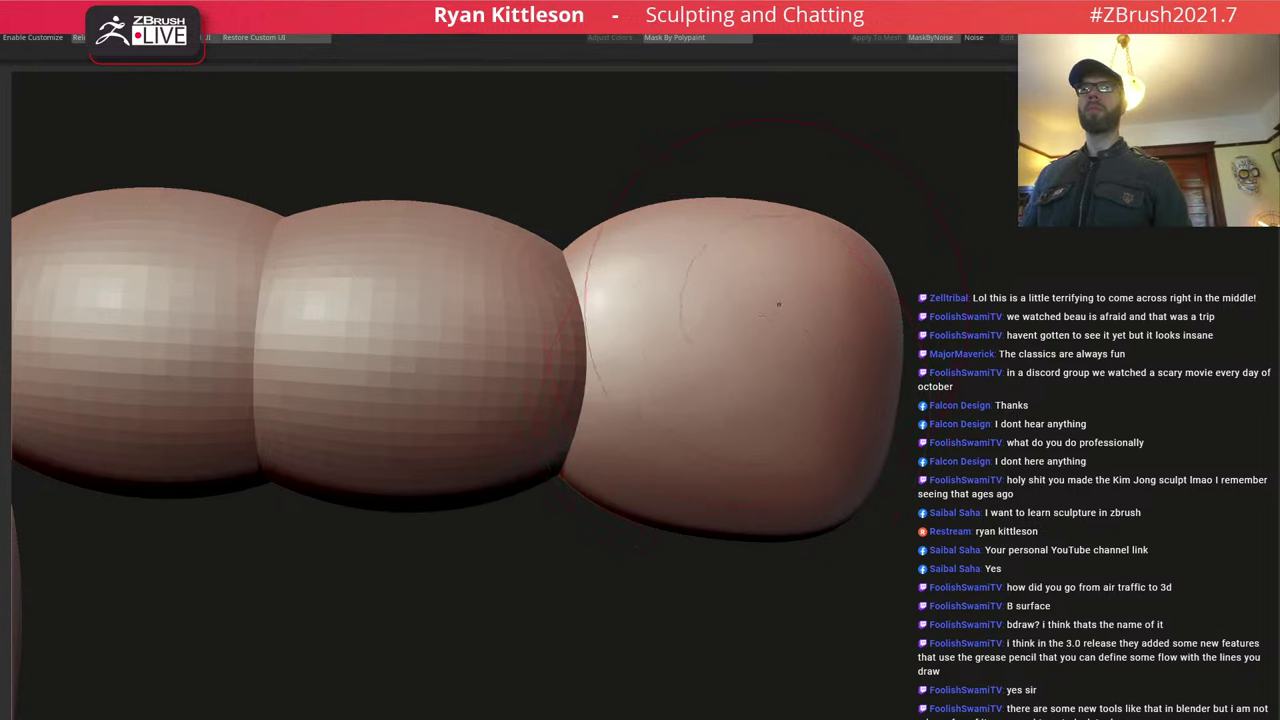
left_click_drag(752, 286, 747, 487)
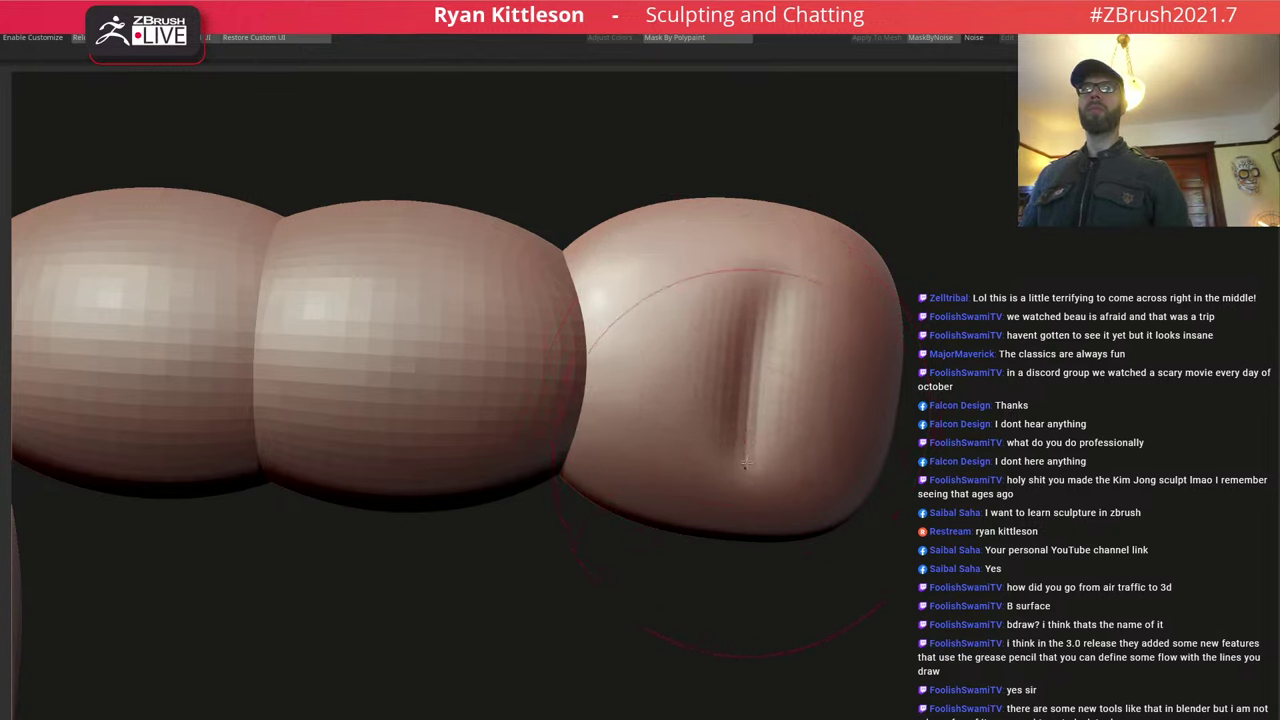
mouse_move(779, 278)
left_mouse_down()
mouse_move(729, 354)
mouse_move(608, 385)
mouse_move(756, 436)
mouse_move(745, 352)
mouse_move(791, 404)
mouse_move(780, 474)
mouse_move(807, 346)
mouse_move(868, 403)
mouse_move(870, 391)
left_mouse_up()
key("f")
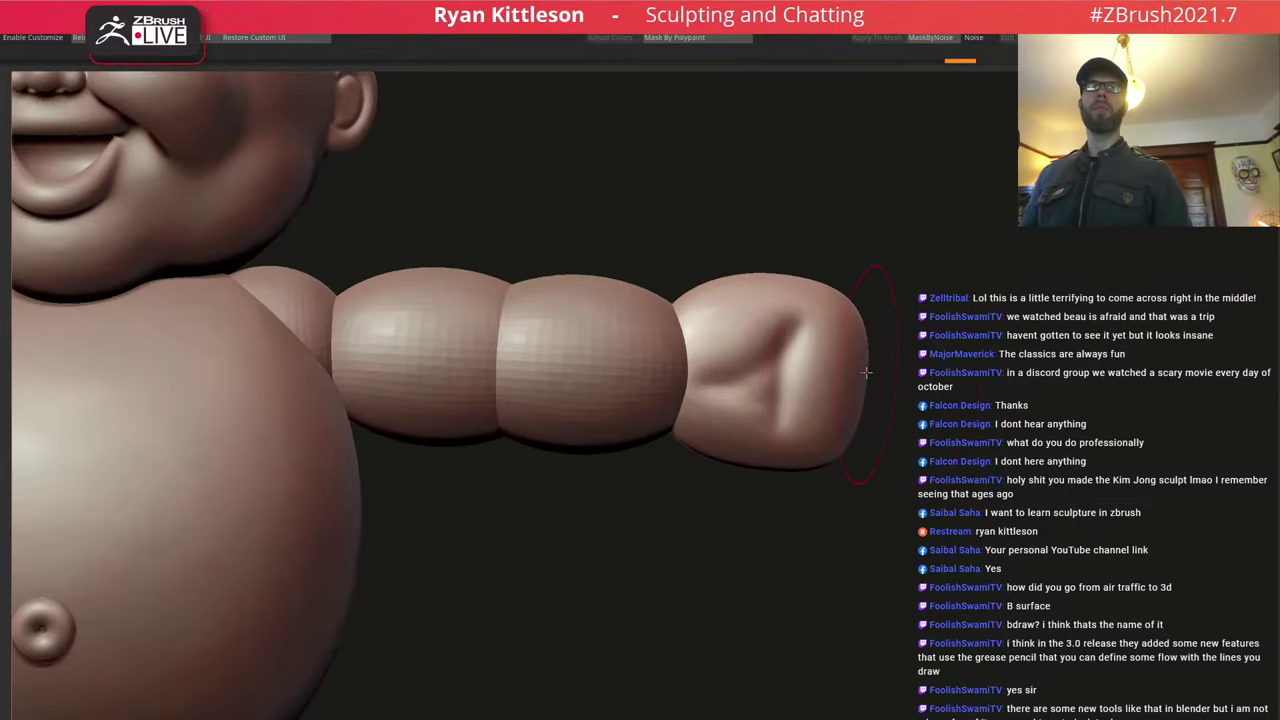
Duplicate the forearm ellipsoid, move the copy above the hand and hide the masked upper-arm piece.
left_click_drag(872, 340, 794, 357, "alt")
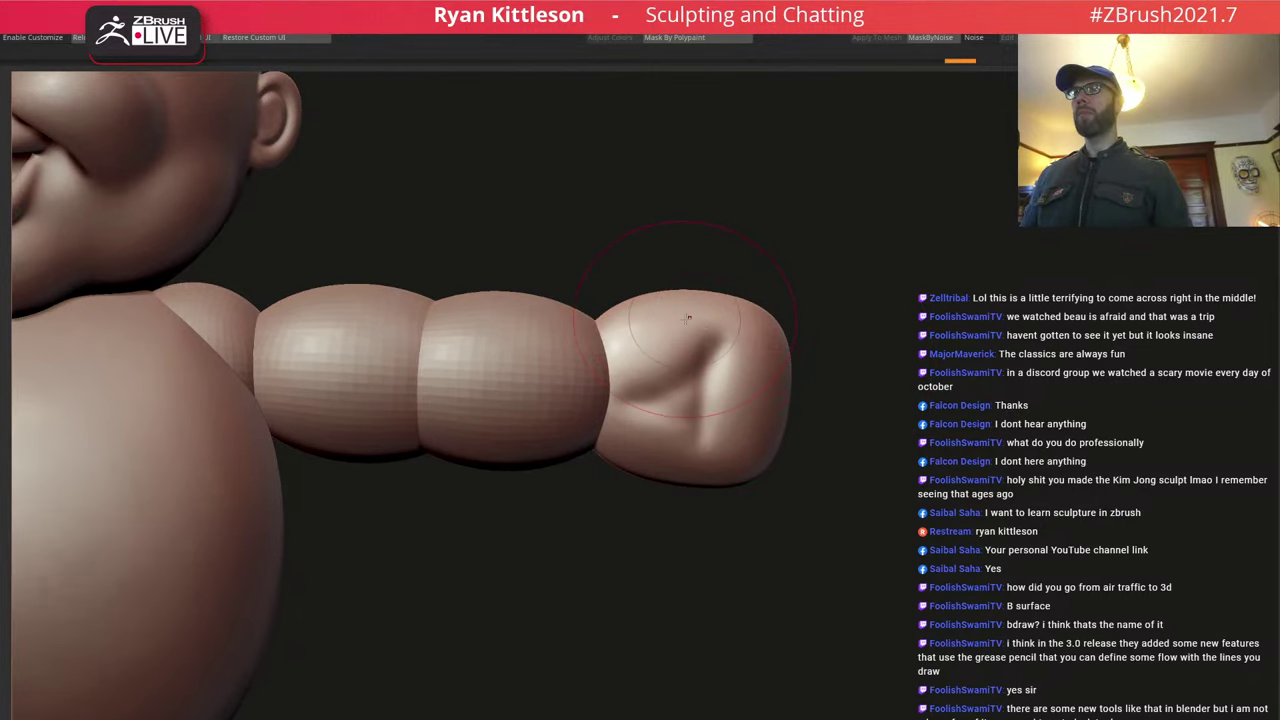
left_click(518, 371, "alt")
key("ctrl+w")
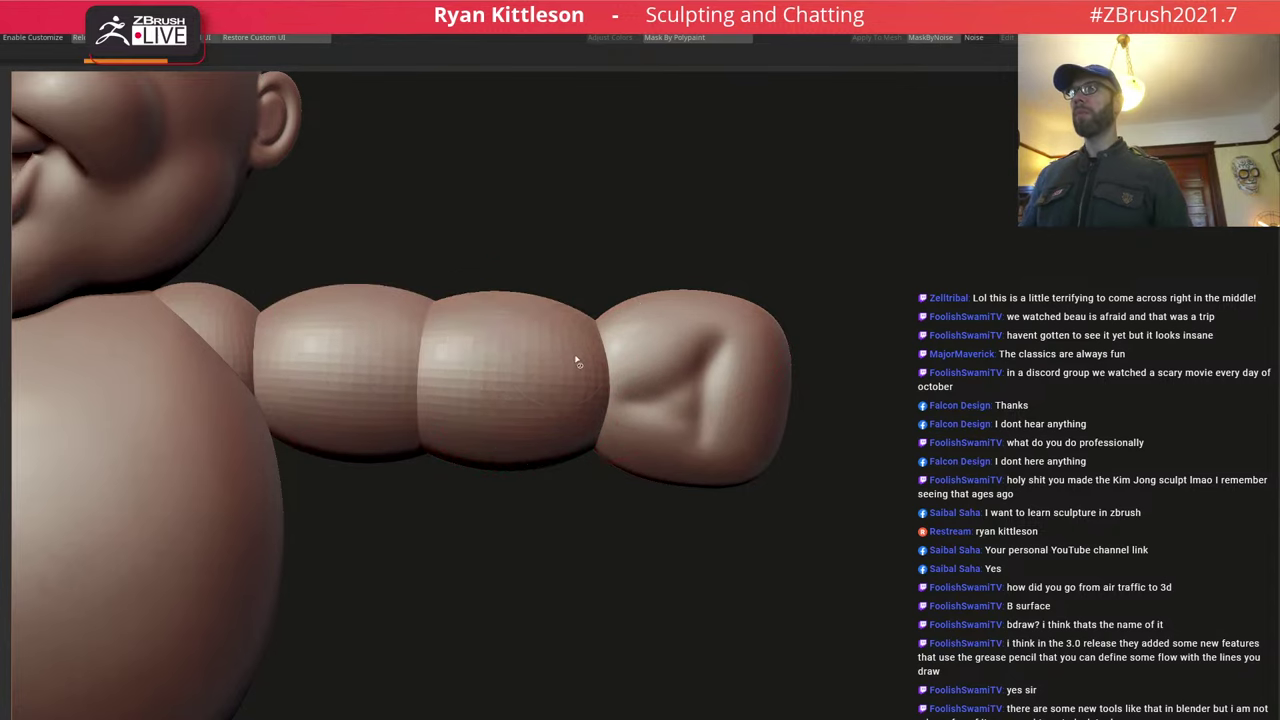
key("w")
left_click(582, 351, "ctrl")
left_click_drag(630, 404, 762, 196)
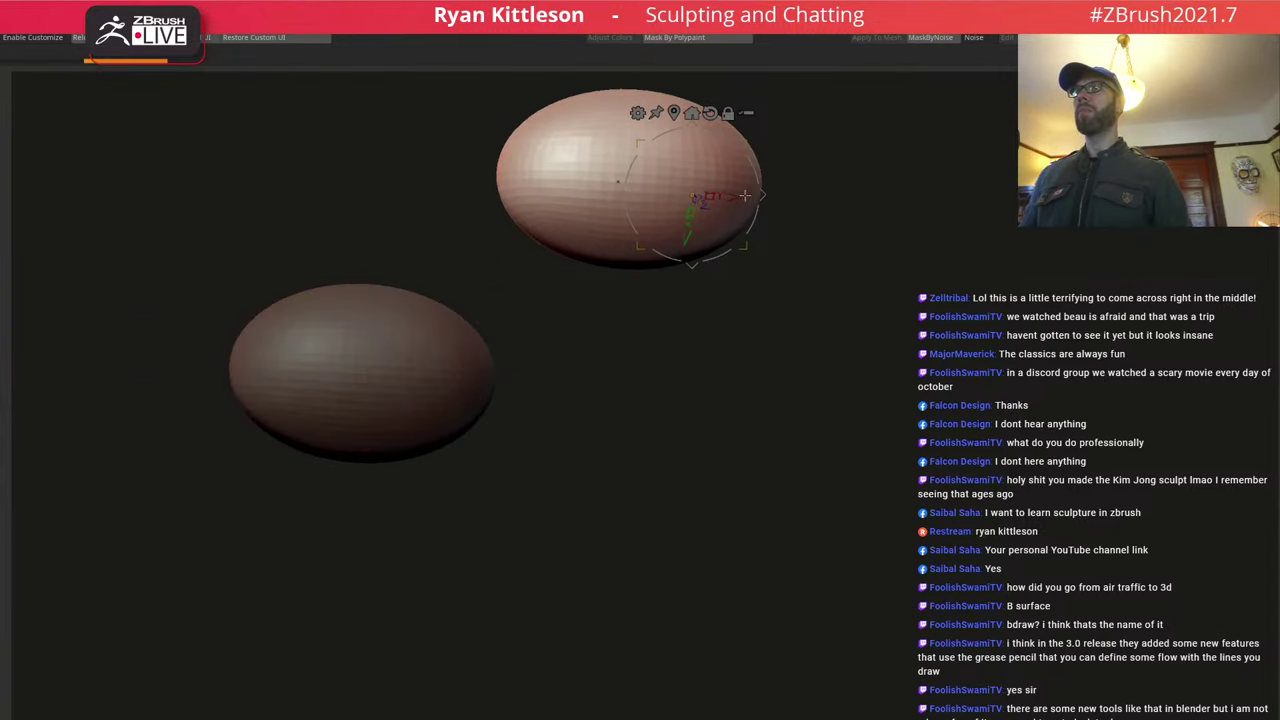
key("ctrl+shift+s")
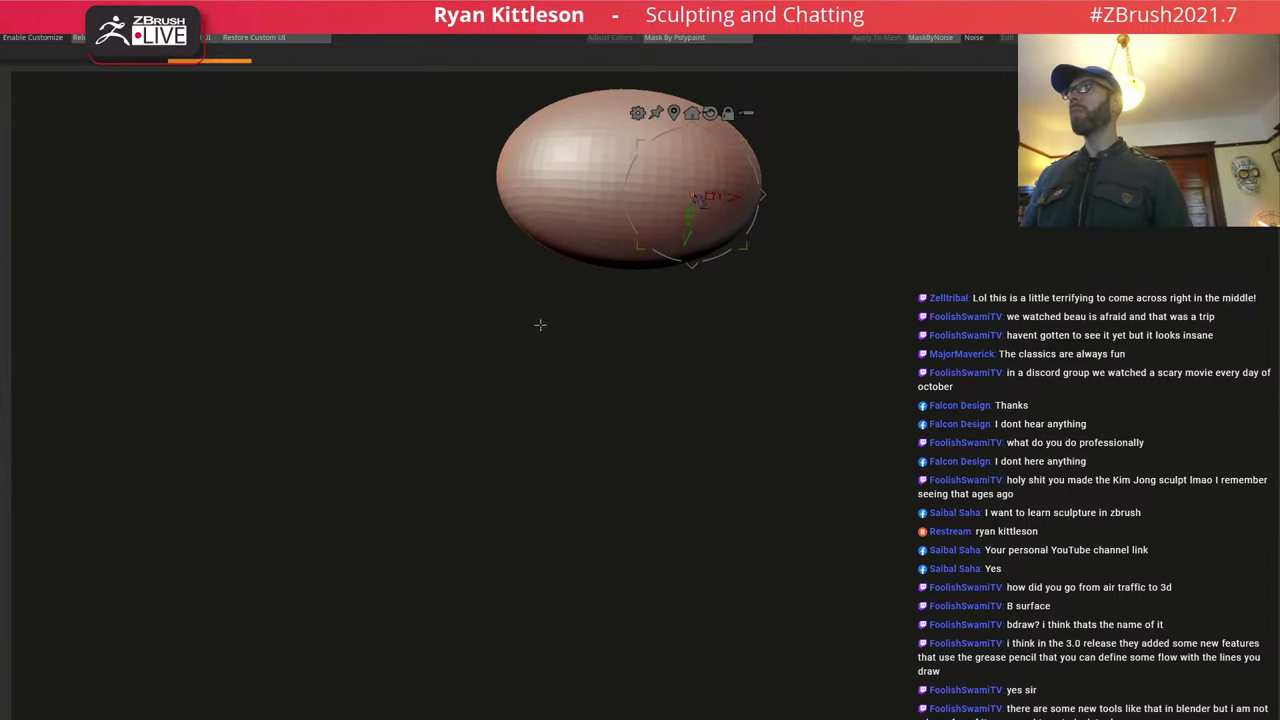
Return to the arm segments and clear the mask on the upper arm.
left_click(525, 353, "alt")
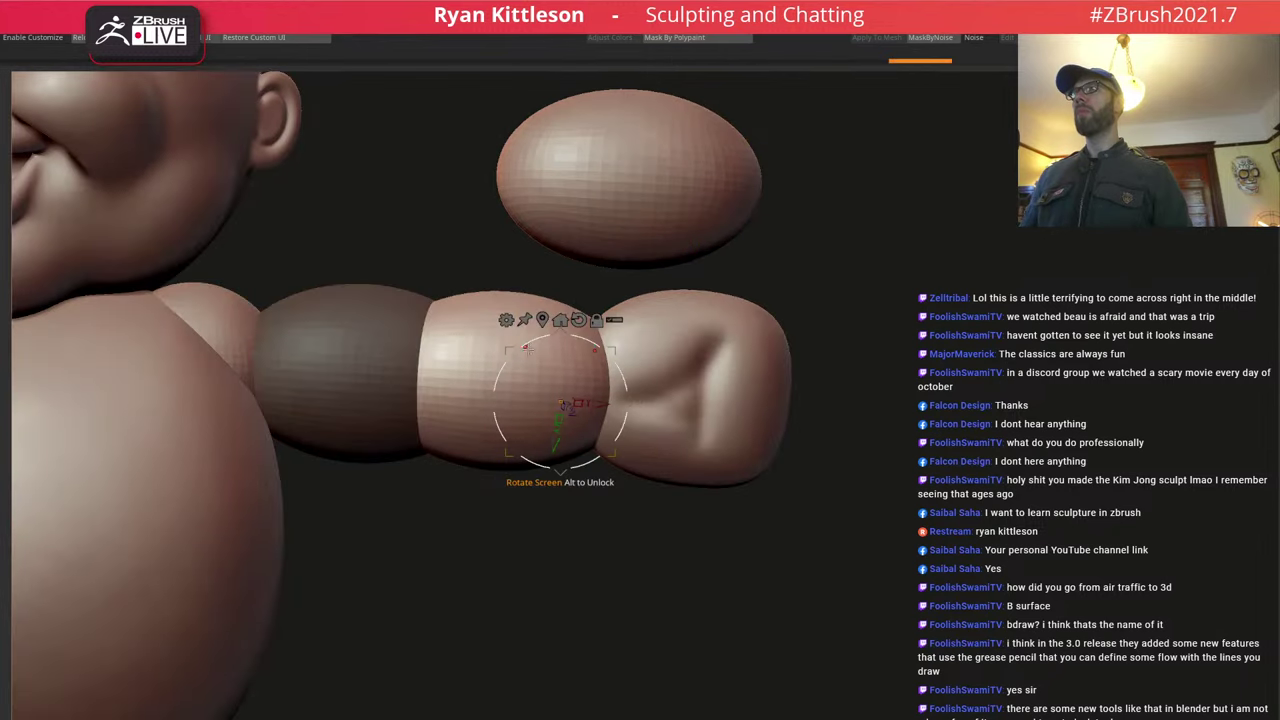
key("ctrl+shift+a")
key("q")
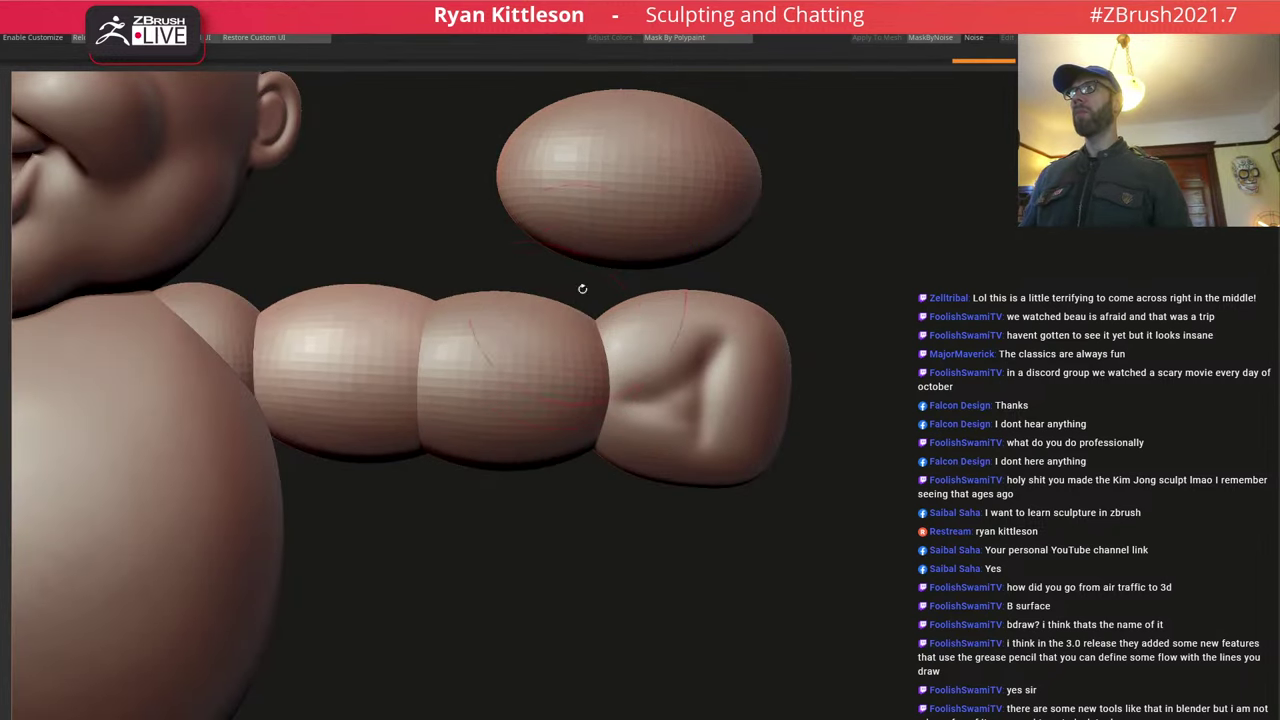
Shrink the loose ellipsoid above the hand, turn it upright and seat it on the palm's upper edge as a thumb.
left_click_drag(632, 270, 596, 372, "alt")
left_click(619, 295, "alt")
left_click(619, 294)
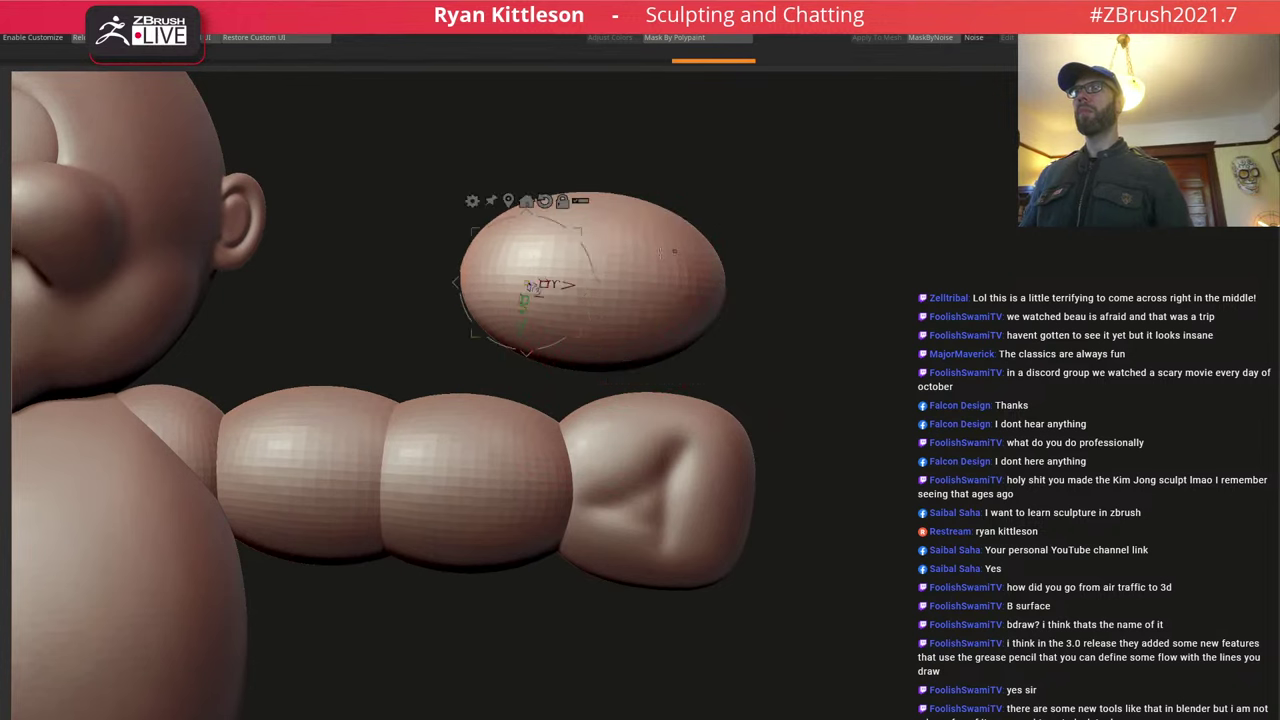
mouse_move(632, 341)
left_mouse_down()
mouse_move(657, 306)
mouse_move(650, 246)
mouse_move(698, 321)
mouse_move(692, 355)
mouse_move(722, 368)
left_mouse_up()
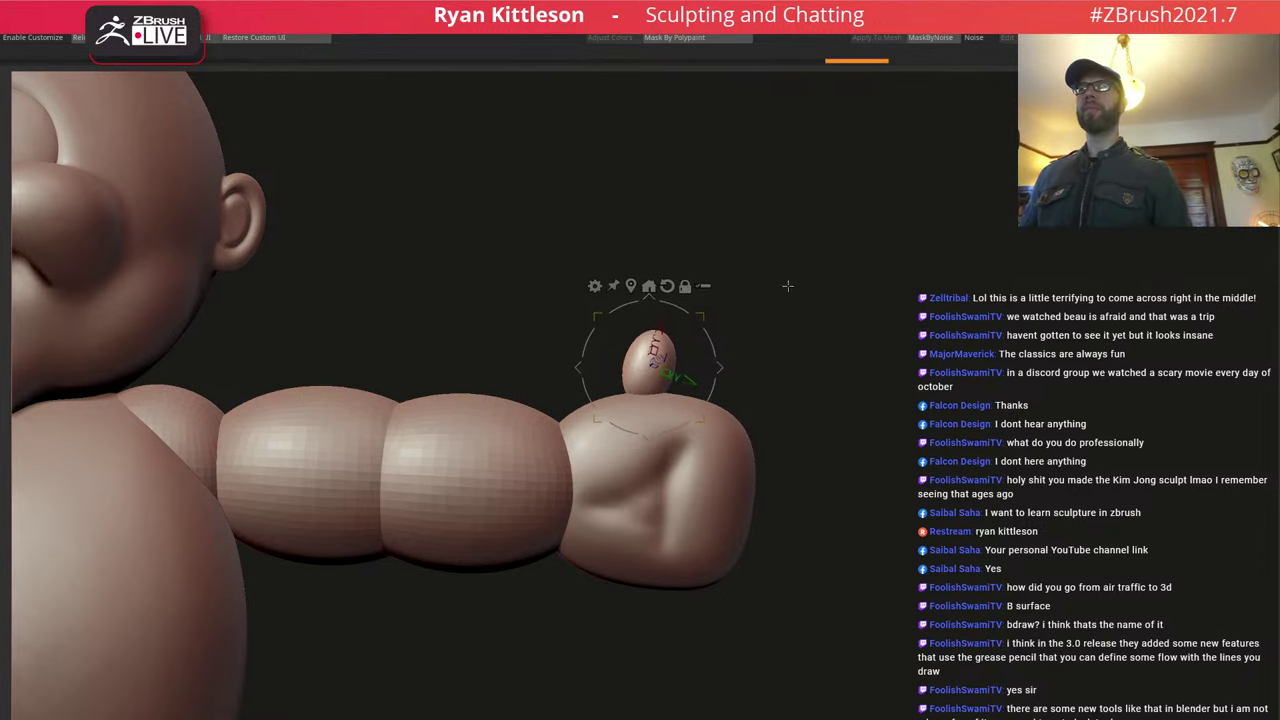
left_click_drag(788, 286, 794, 370)
mouse_move(778, 310)
left_mouse_down()
mouse_move(770, 260)
mouse_move(776, 323)
left_mouse_up()
Move the gizmo pivot to the thumb's base and tilt the thumb toward the finger side of the palm.
left_click_drag(719, 373, 700, 404, "alt")
left_click_drag(814, 323, 849, 302)
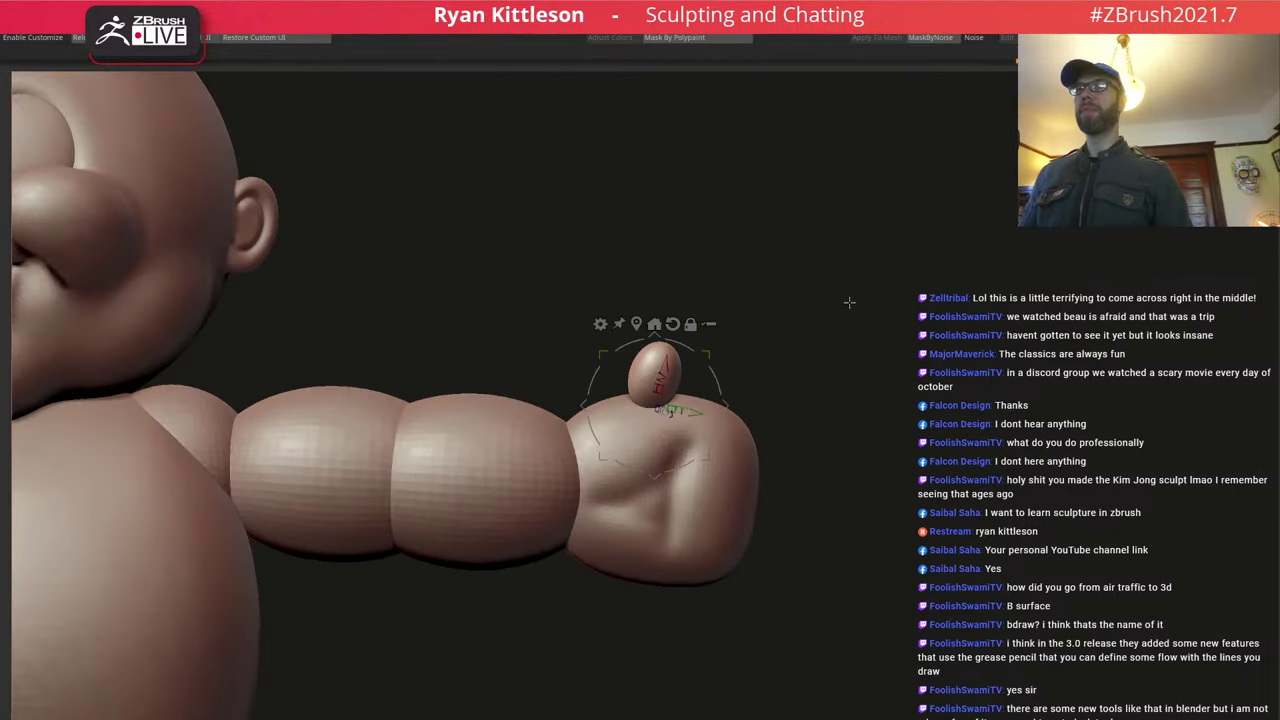
left_click_drag(718, 381, 738, 407)
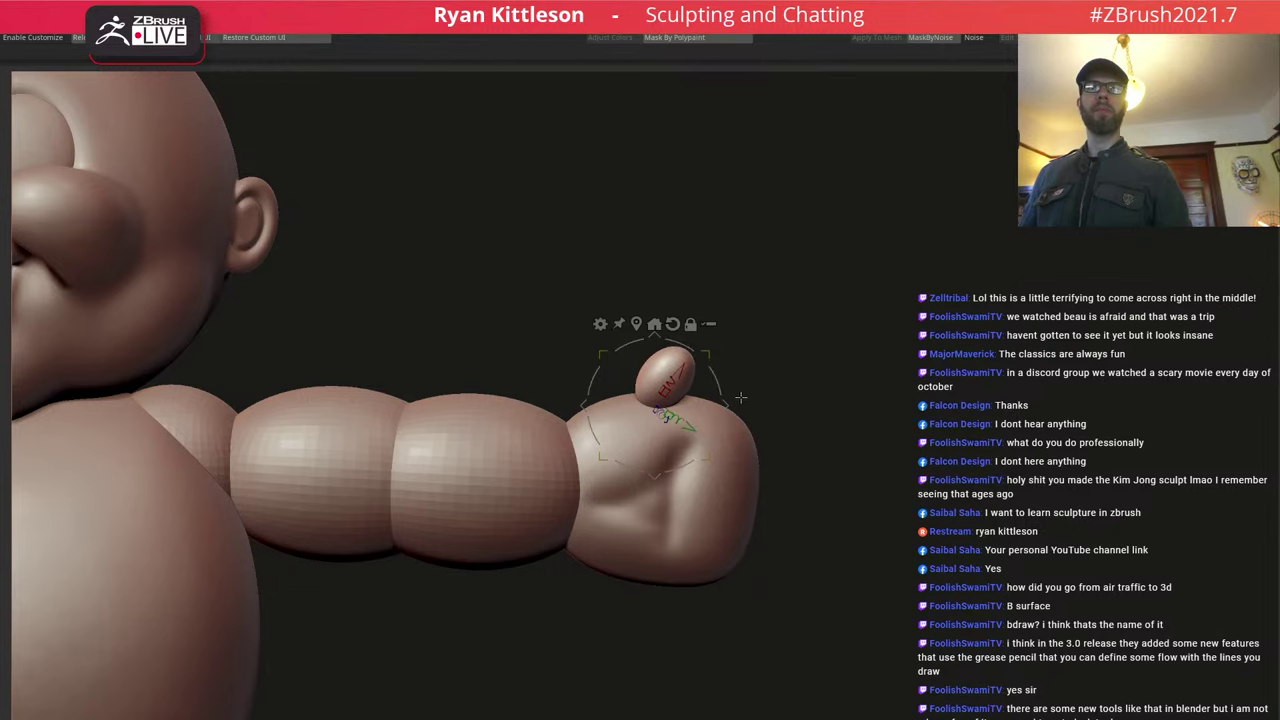
mouse_move(777, 372)
left_mouse_down()
mouse_move(640, 375)
mouse_move(791, 377)
left_mouse_up()
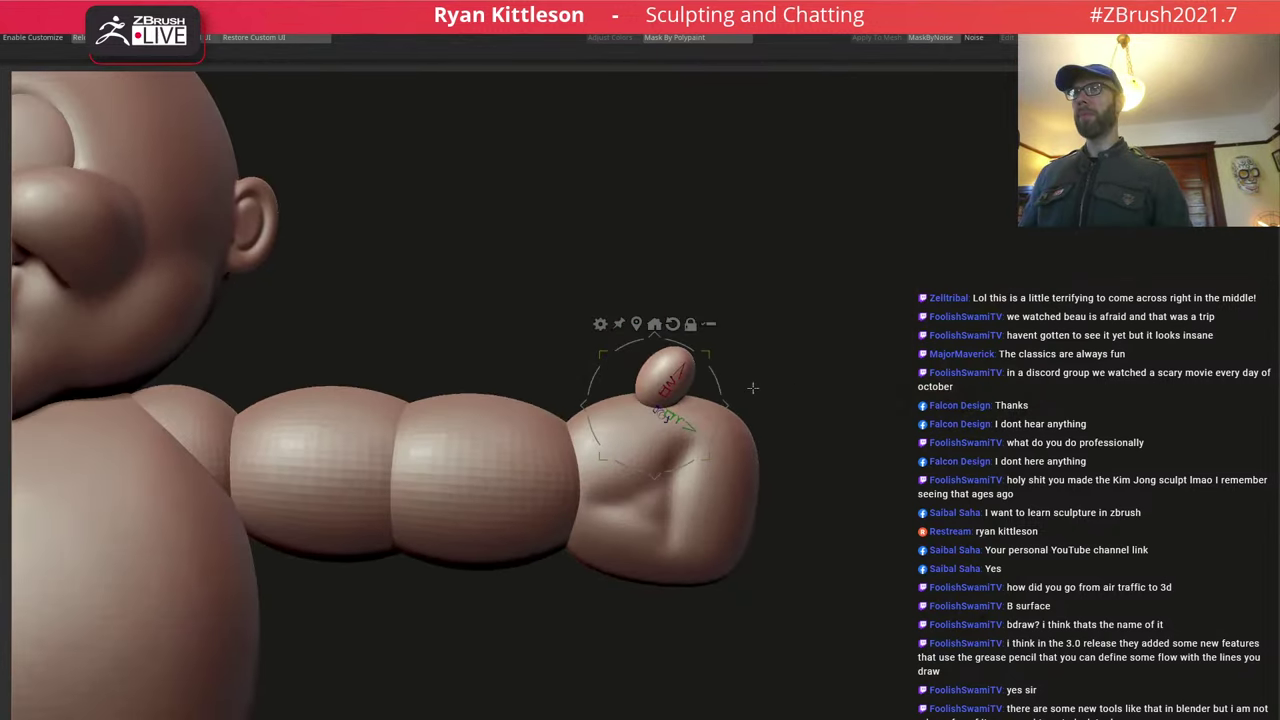
Duplicate the thumb ellipsoid into four fingers and arrange them in a row along the palm's outer edge.
left_click_drag(705, 354, 879, 530, "ctrl")
left_click_drag(905, 325, 852, 399)
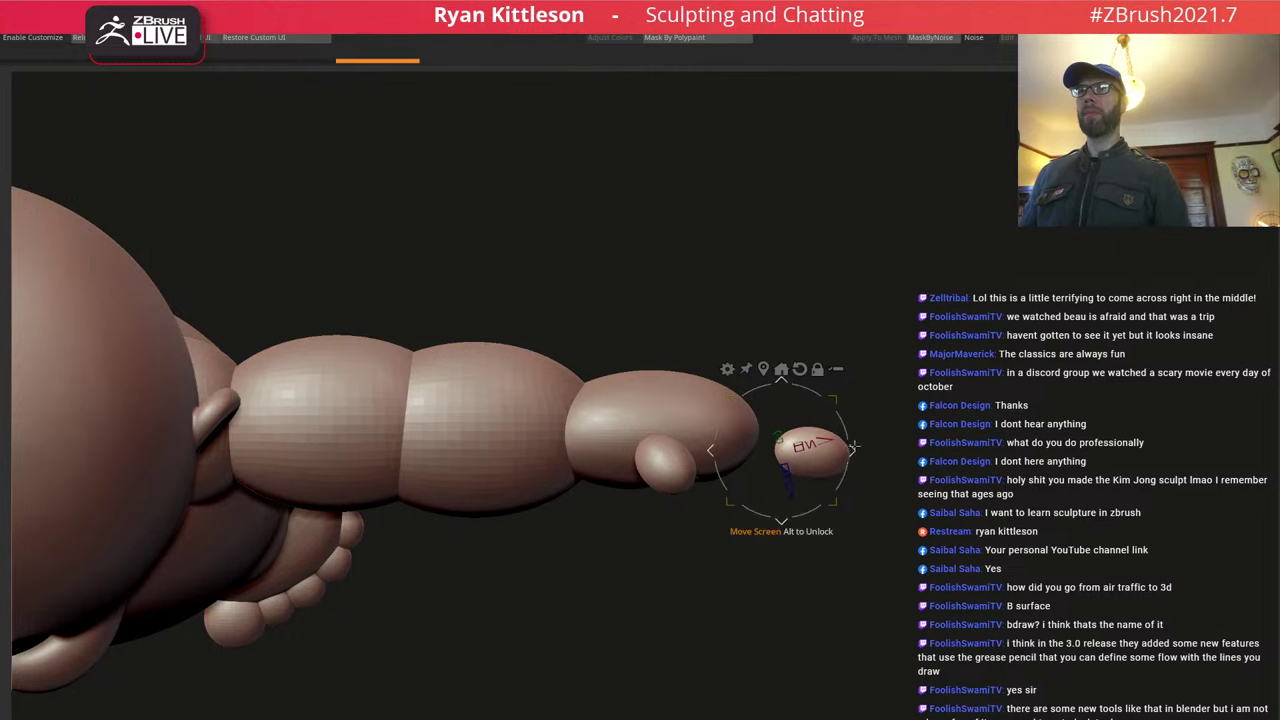
left_click_drag(854, 446, 875, 309)
left_click_drag(880, 360, 847, 261, "alt")
mouse_move(795, 349)
left_mouse_down()
mouse_move(789, 338)
mouse_move(796, 385)
mouse_move(777, 484)
mouse_move(800, 475)
left_mouse_up()
right_click_drag(755, 477, 740, 535, "ctrl")
key("q")
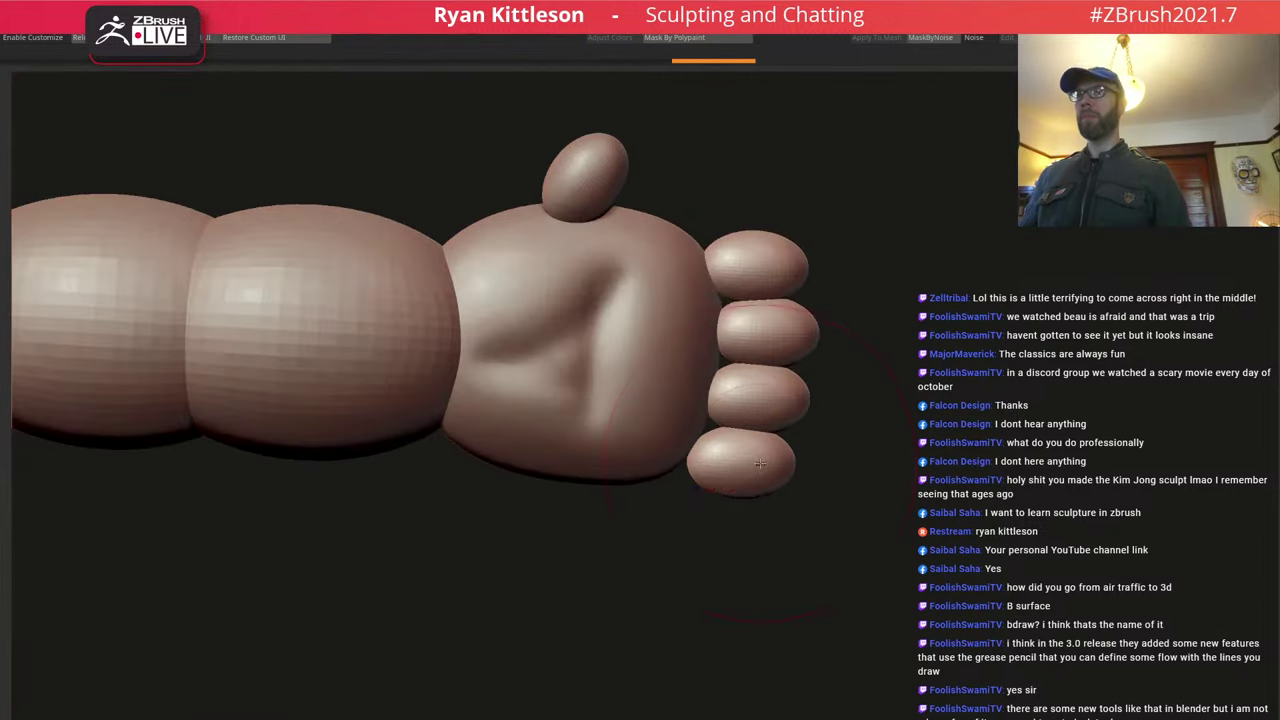
Nudge the little, ring and index fingers in toward the palm with the Move Topological brush.
key("space")
left_click_drag(735, 465, 706, 454)
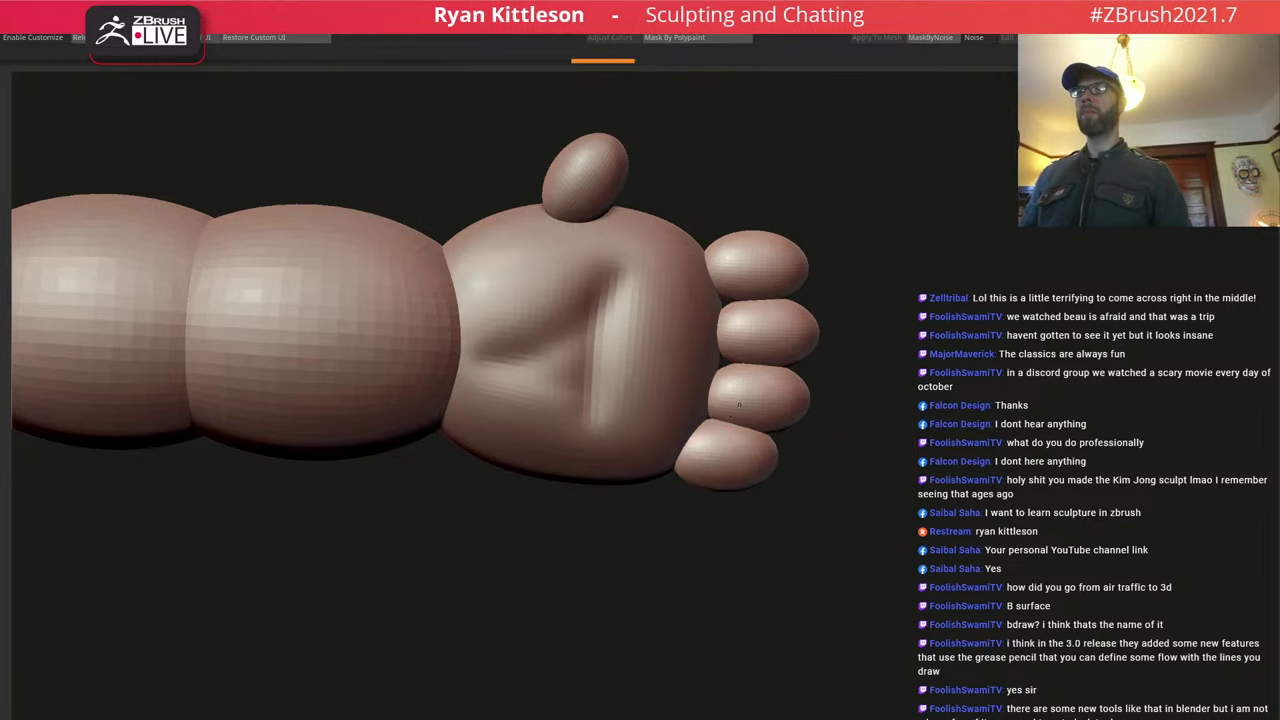
left_click_drag(764, 400, 759, 395)
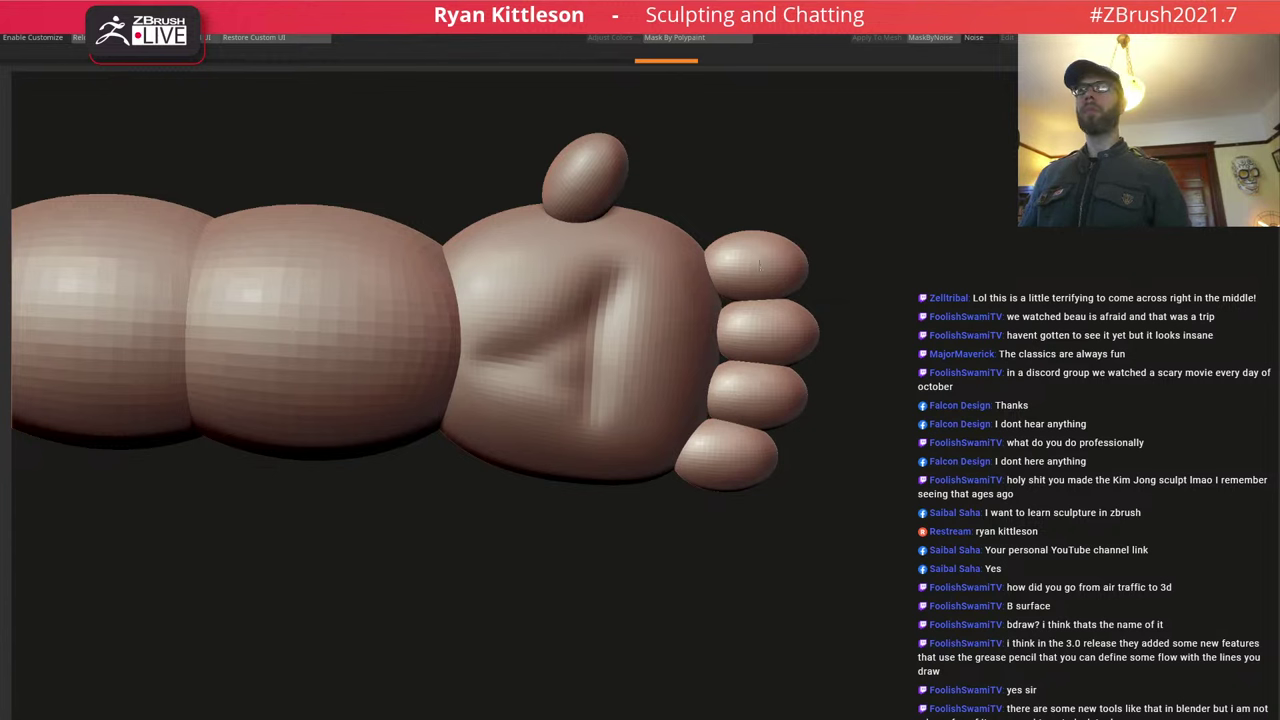
left_click_drag(760, 264, 747, 258)
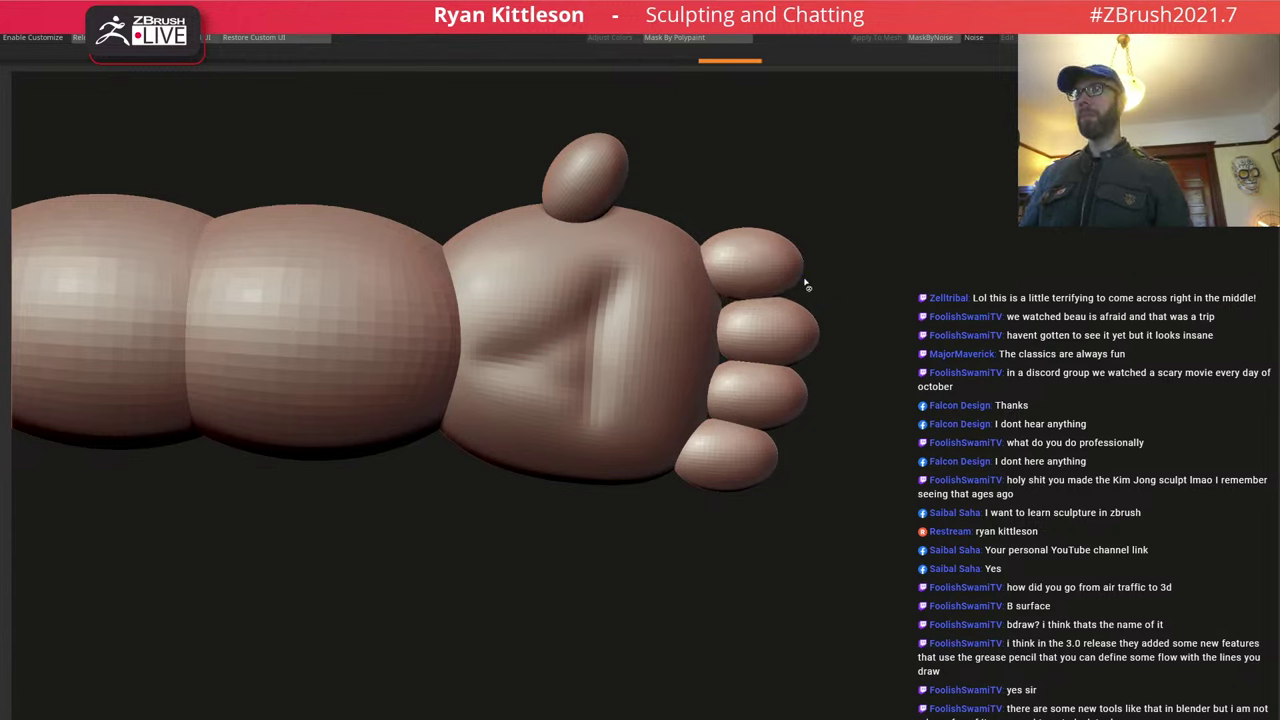
Make the four fingers smaller and shift them together against the palm's outer edge.
key("space")
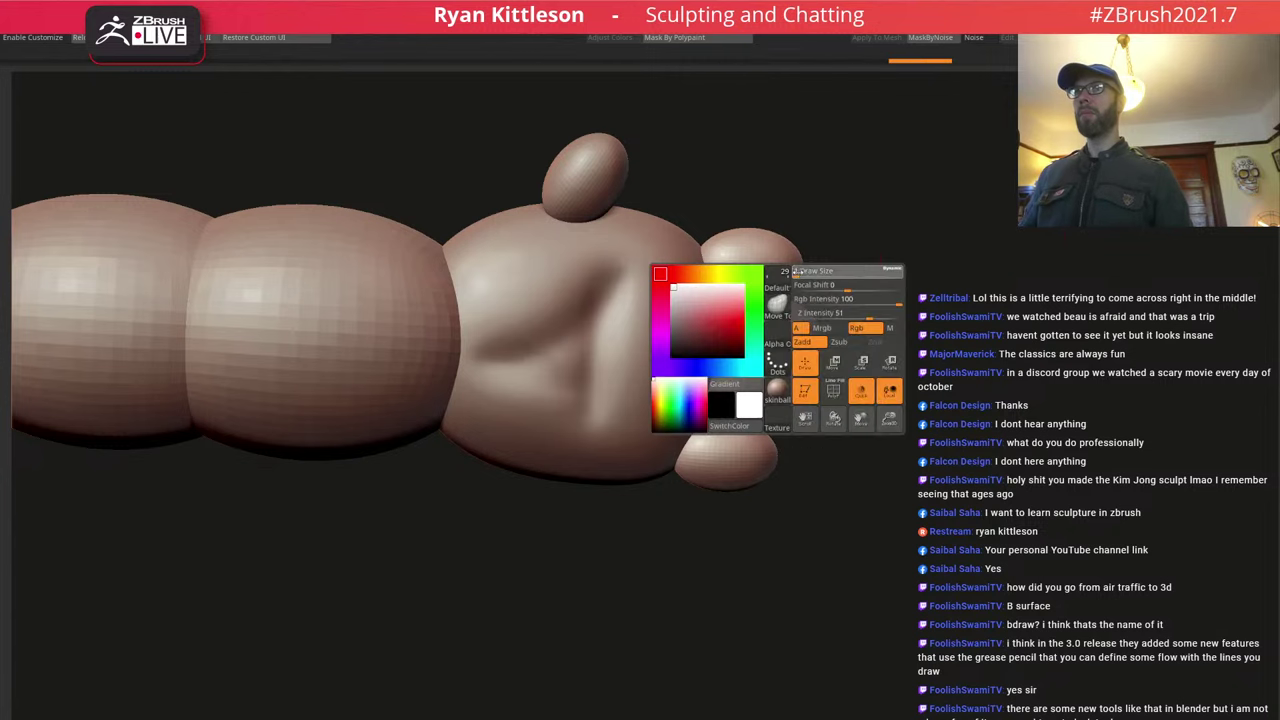
left_click(799, 275)
key("shift+d")
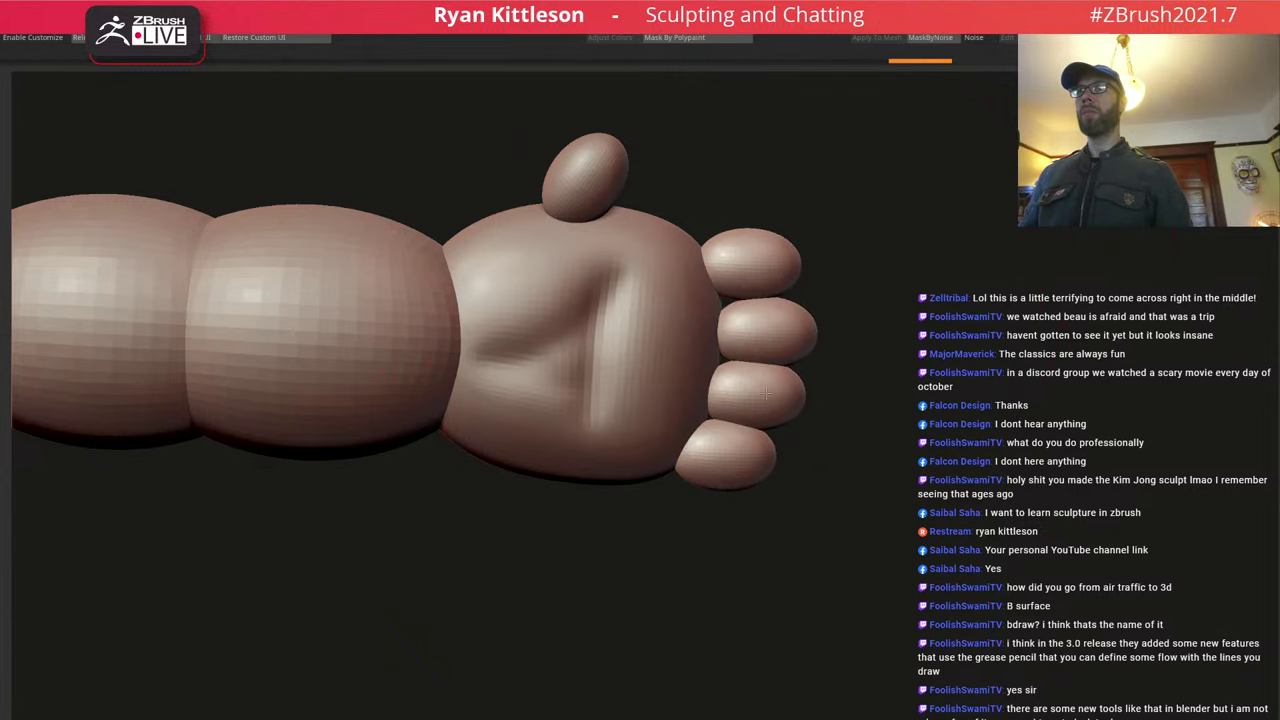
left_click_drag(766, 394, 766, 413, "shift")
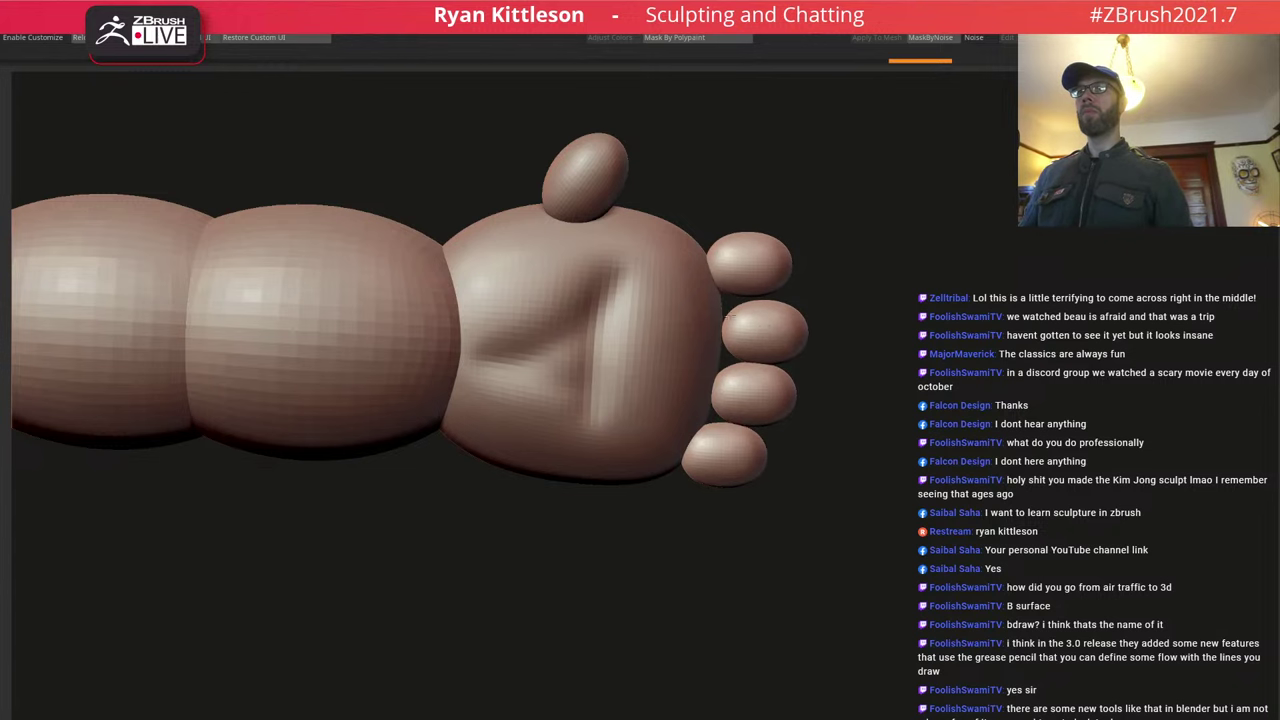
key("d")
key("w")
left_click_drag(764, 487, 751, 487)
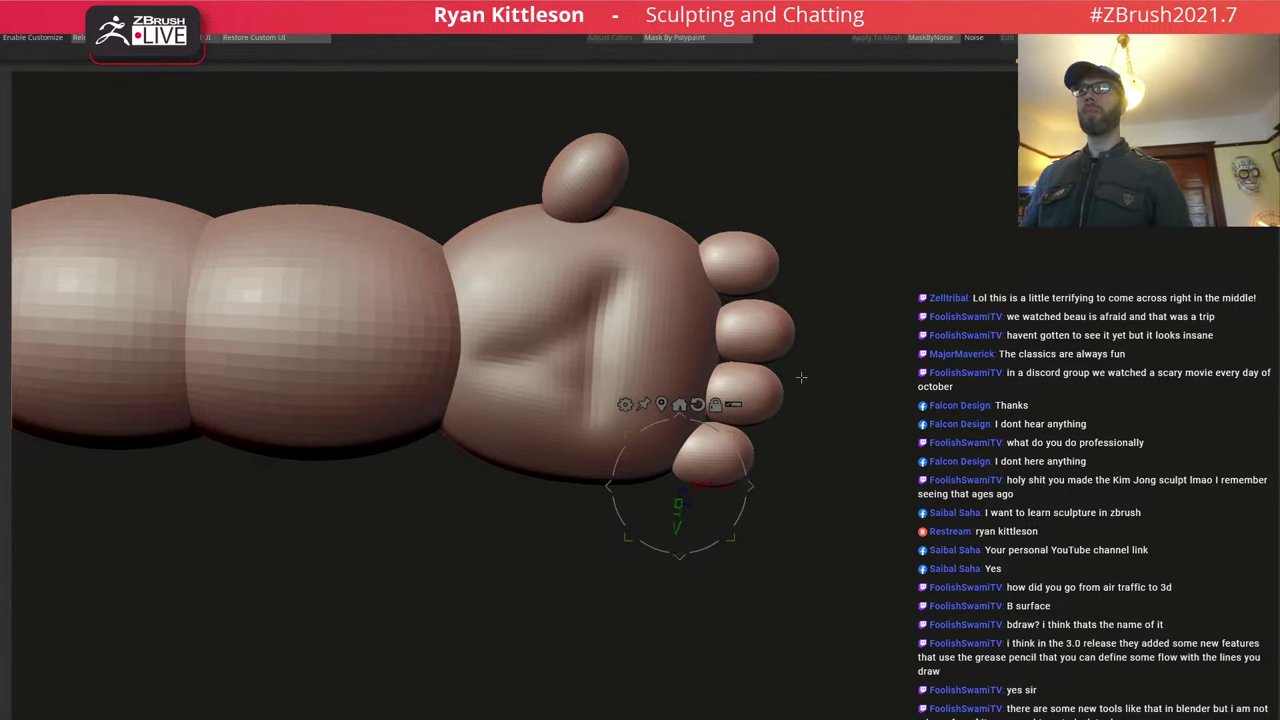
Adjust the Move Topological brush size and fine-tune the spacing of the little and index fingers.
key("q")
key("space")
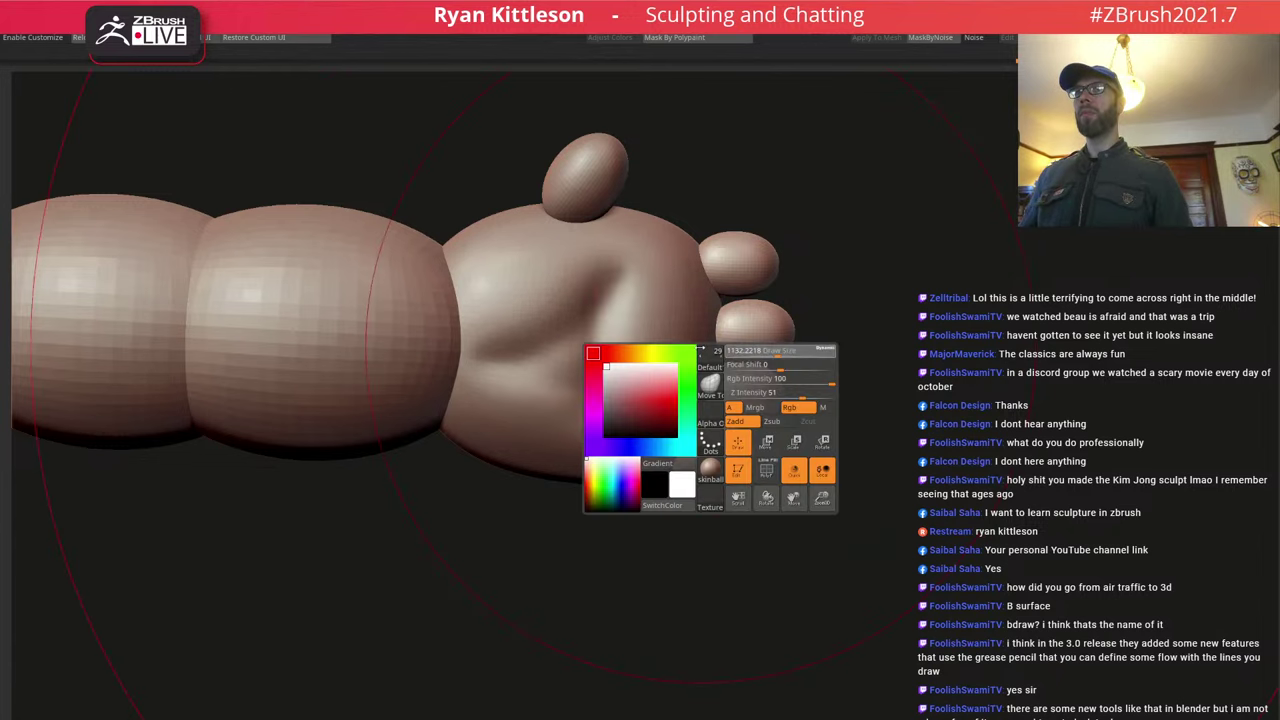
left_click_drag(713, 351, 718, 349)
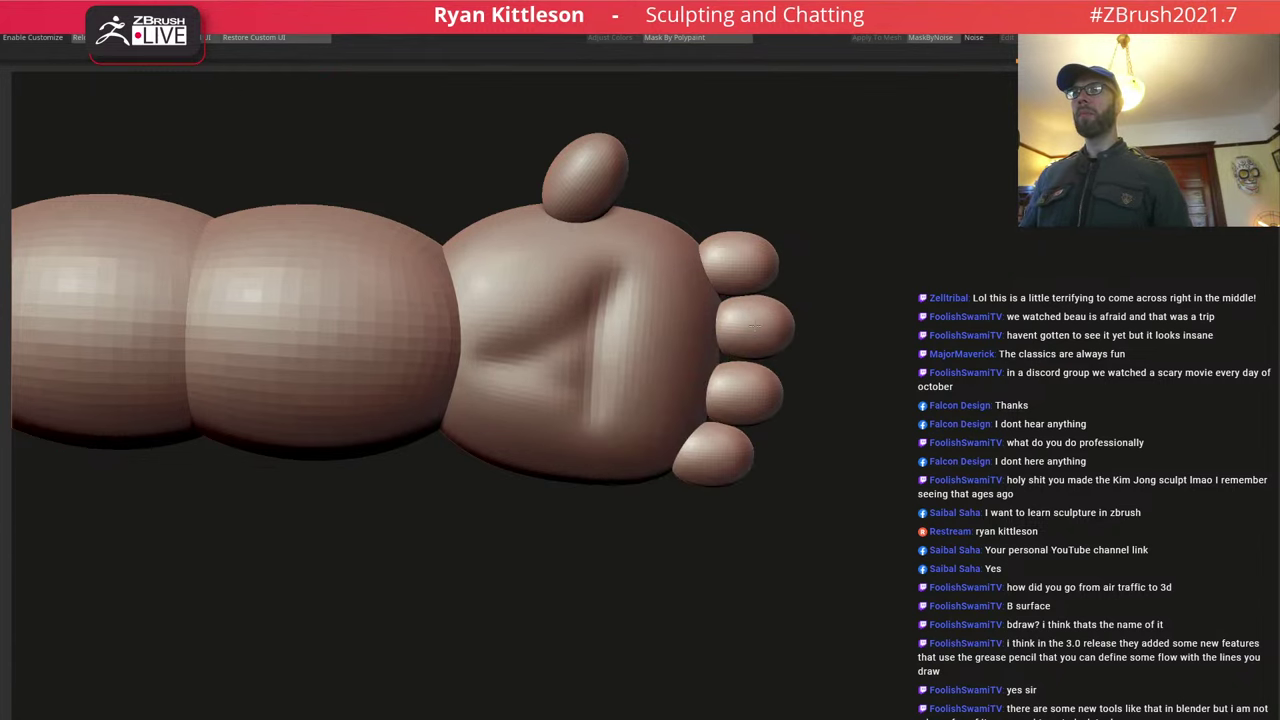
left_click_drag(731, 458, 736, 455)
left_click_drag(752, 268, 752, 272)
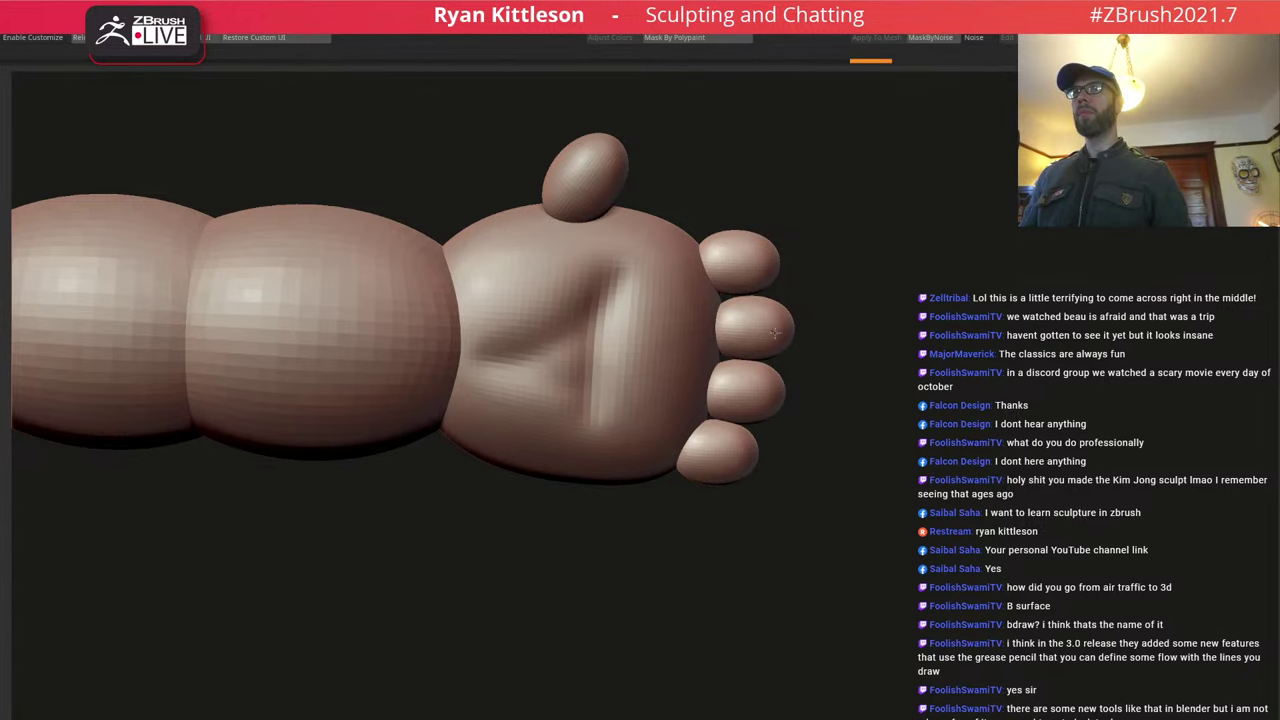
Turn on Transpose All Selected SubTools for the whole figure and mask the shoulders along with the head and torso.
mouse_move(776, 334)
right_mouse_down("ctrl")
mouse_move(614, 234)
mouse_move(570, 180)
right_mouse_up("ctrl")
right_click_drag(735, 285, 752, 297)
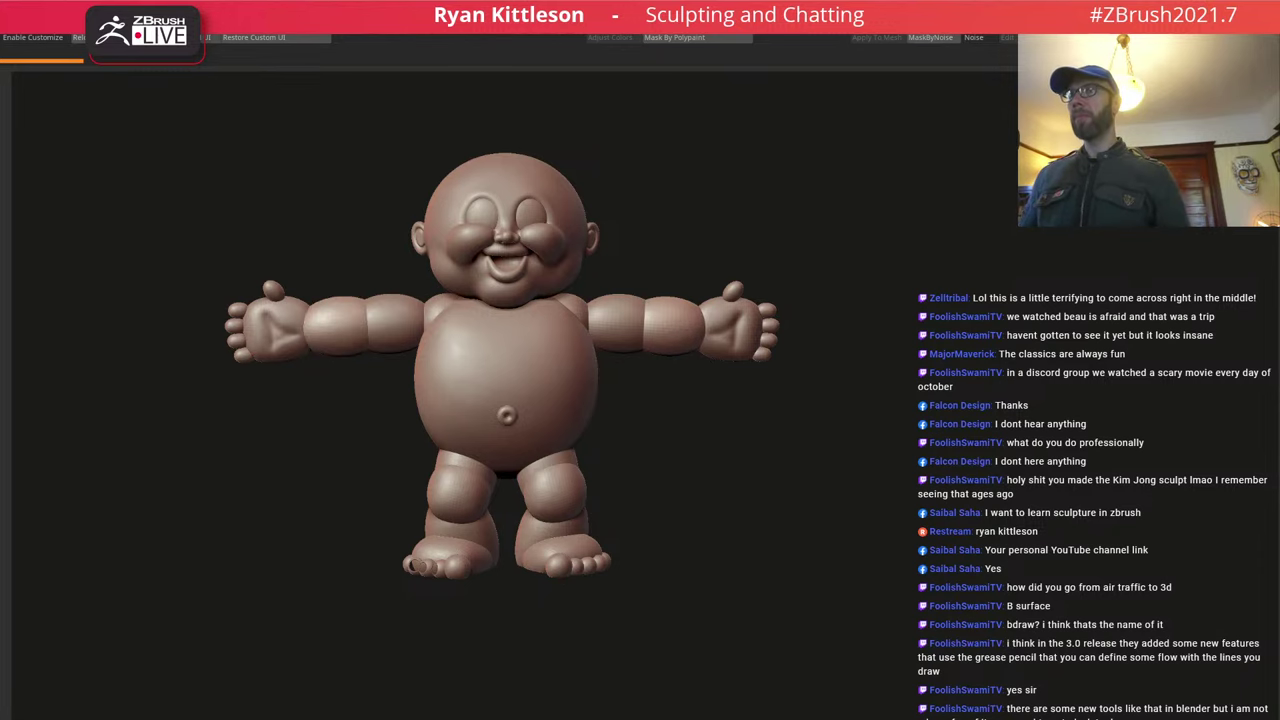
mouse_move(580, 320)
right_mouse_down()
mouse_move(676, 322)
mouse_move(574, 316)
mouse_move(588, 304)
right_mouse_up()
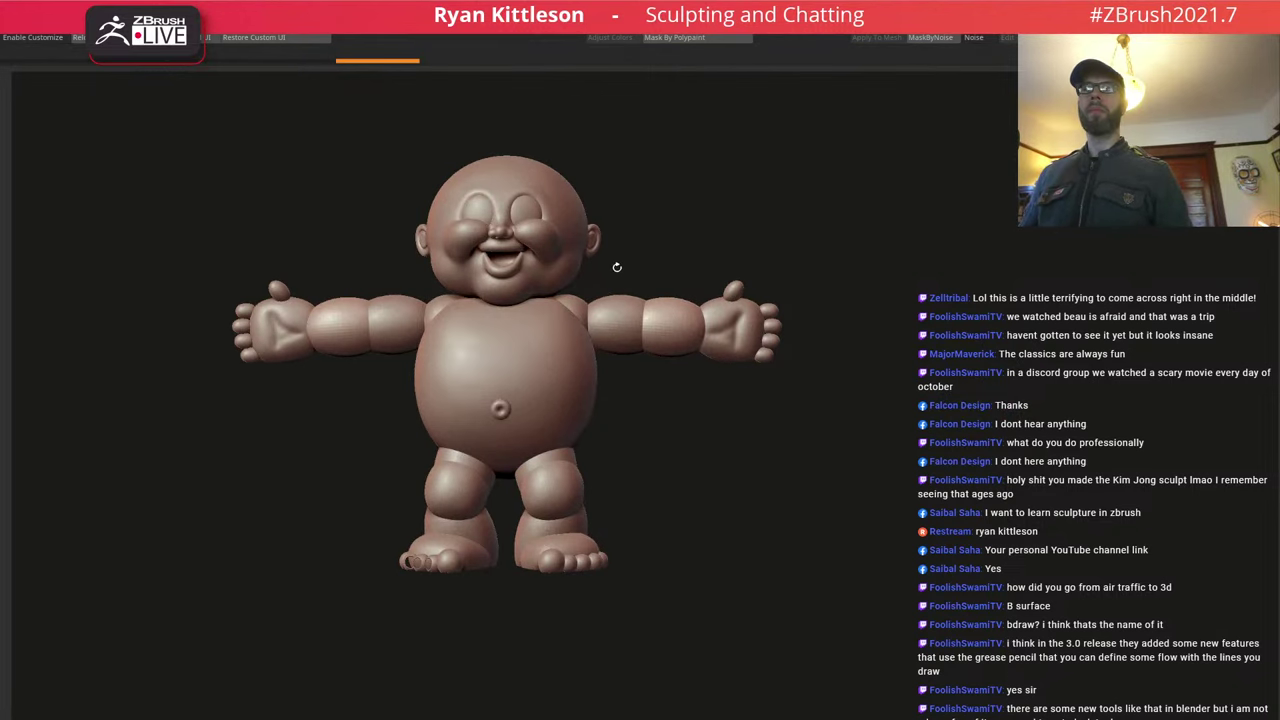
right_click_drag(612, 334, 642, 324)
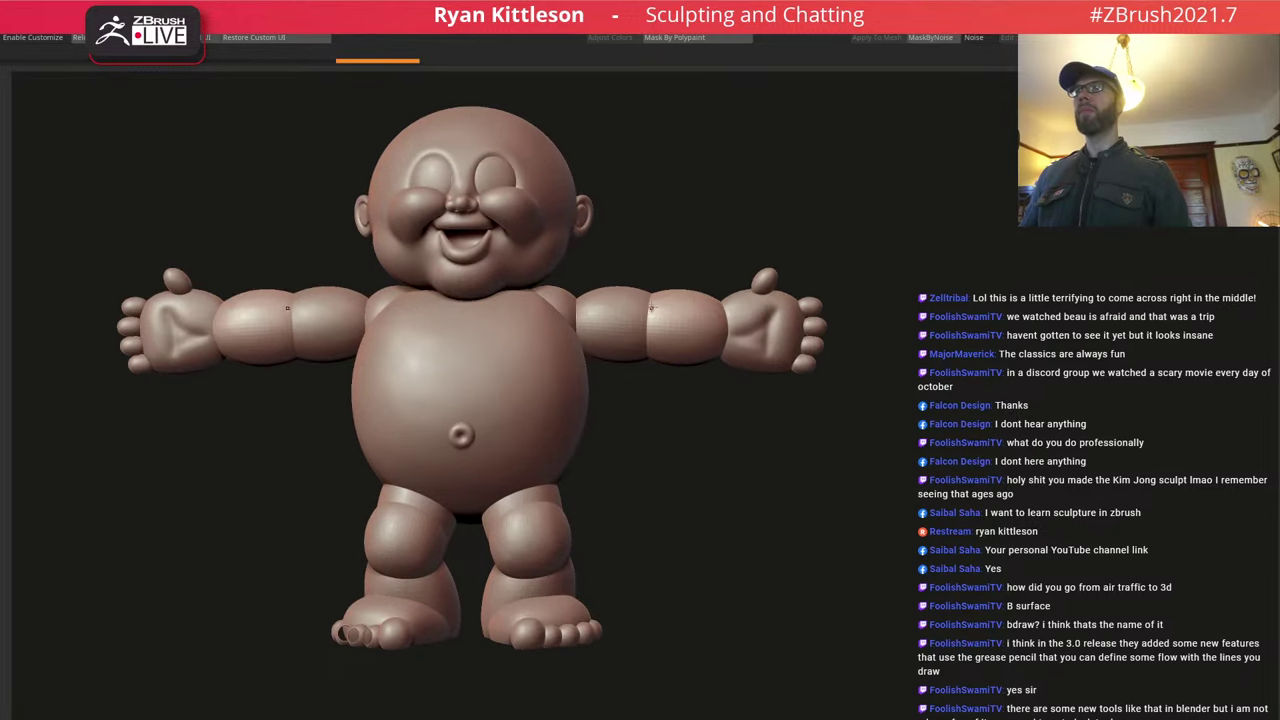
key("w")
left_click(528, 140)
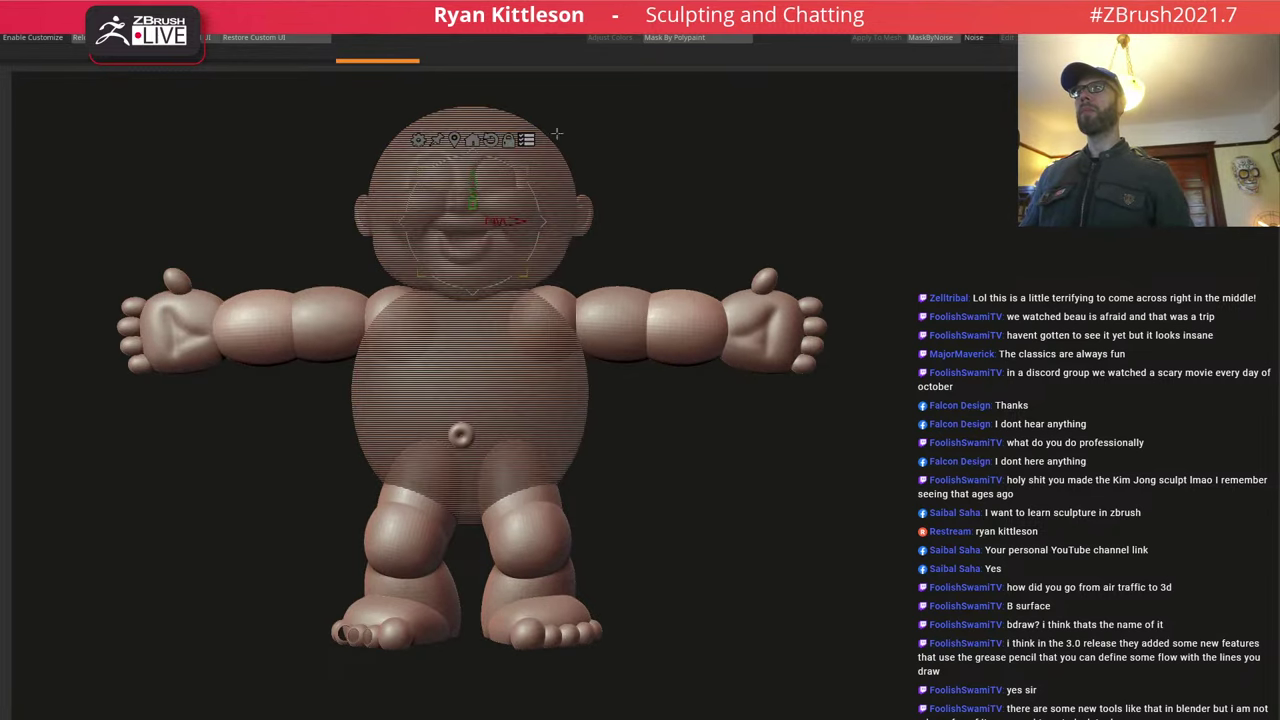
left_click_drag(858, 219, 622, 391, "ctrl+shift")
left_click(556, 307, "ctrl+shift")
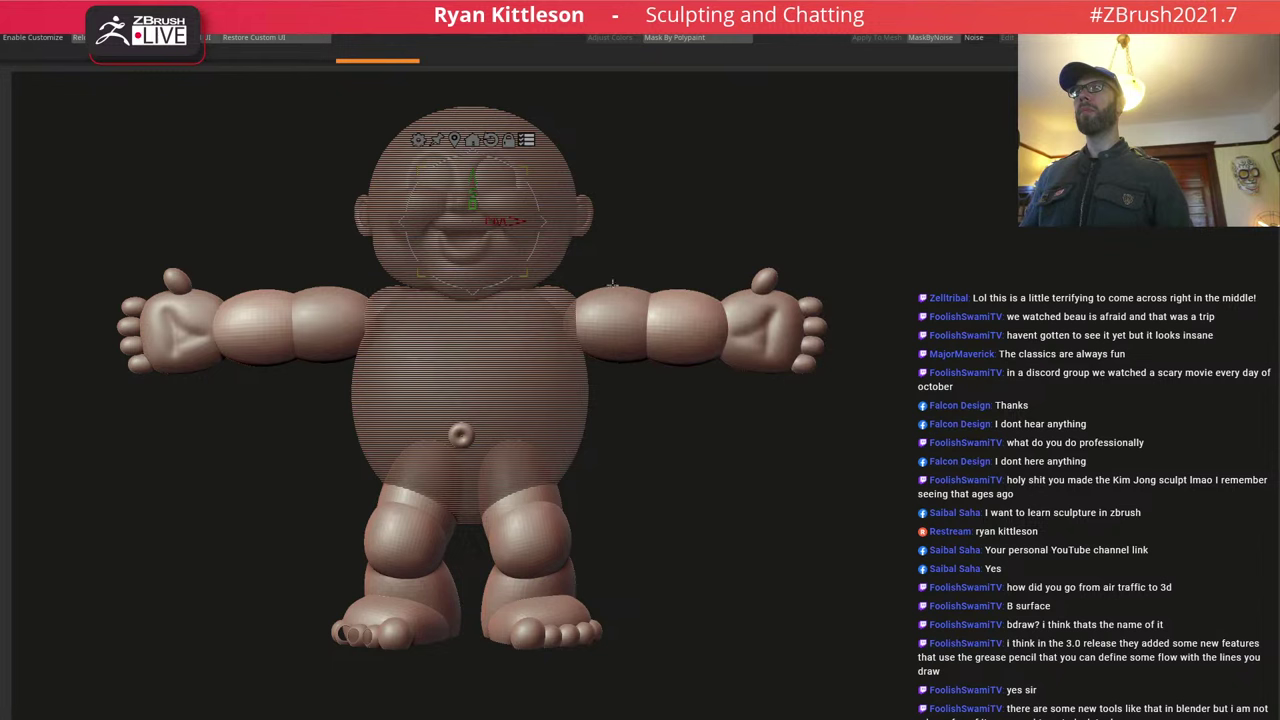
Try to raise the unmasked parts with the gizmo, and step back and forth through the undo history.
mouse_move(474, 174)
left_mouse_down()
mouse_move(480, 122)
mouse_move(482, 161)
mouse_move(484, 140)
left_mouse_up()
key("ctrl+z")
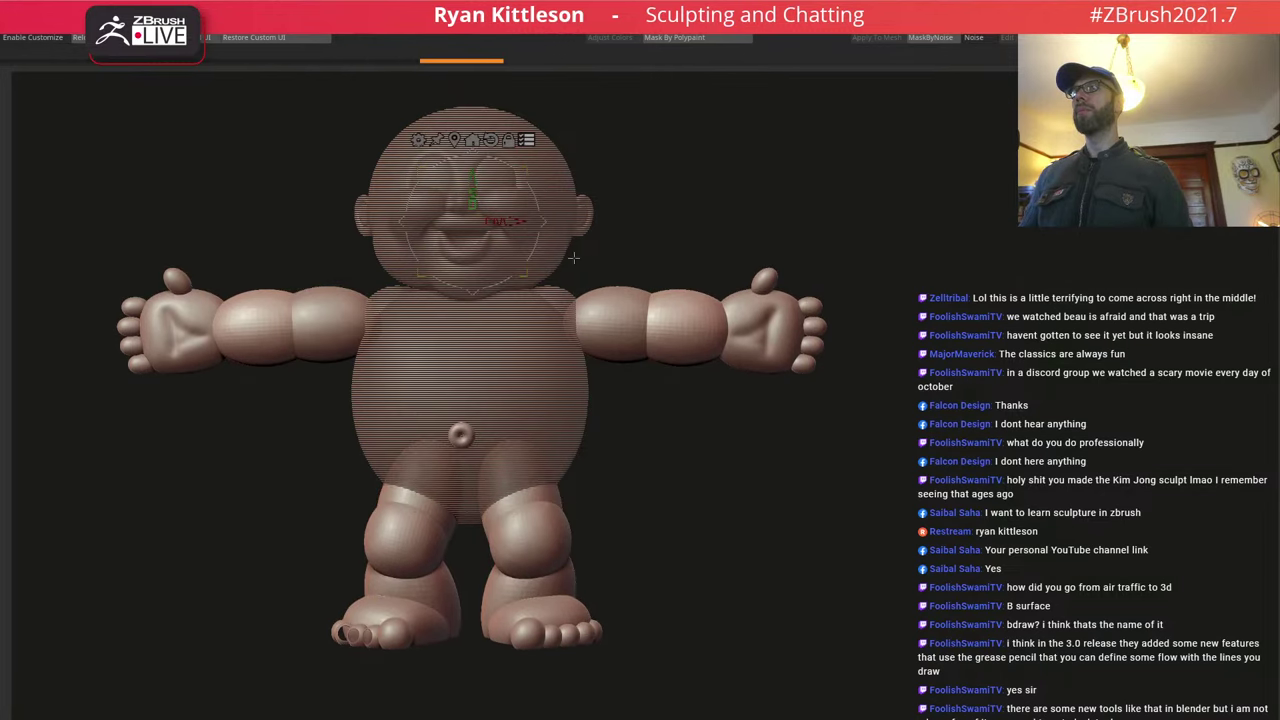
mouse_move(568, 604)
left_mouse_down("ctrl")
mouse_move(532, 633)
mouse_move(566, 638)
left_mouse_up("ctrl")
key("ctrl+z")
key("ctrl+z")
key("ctrl+z")
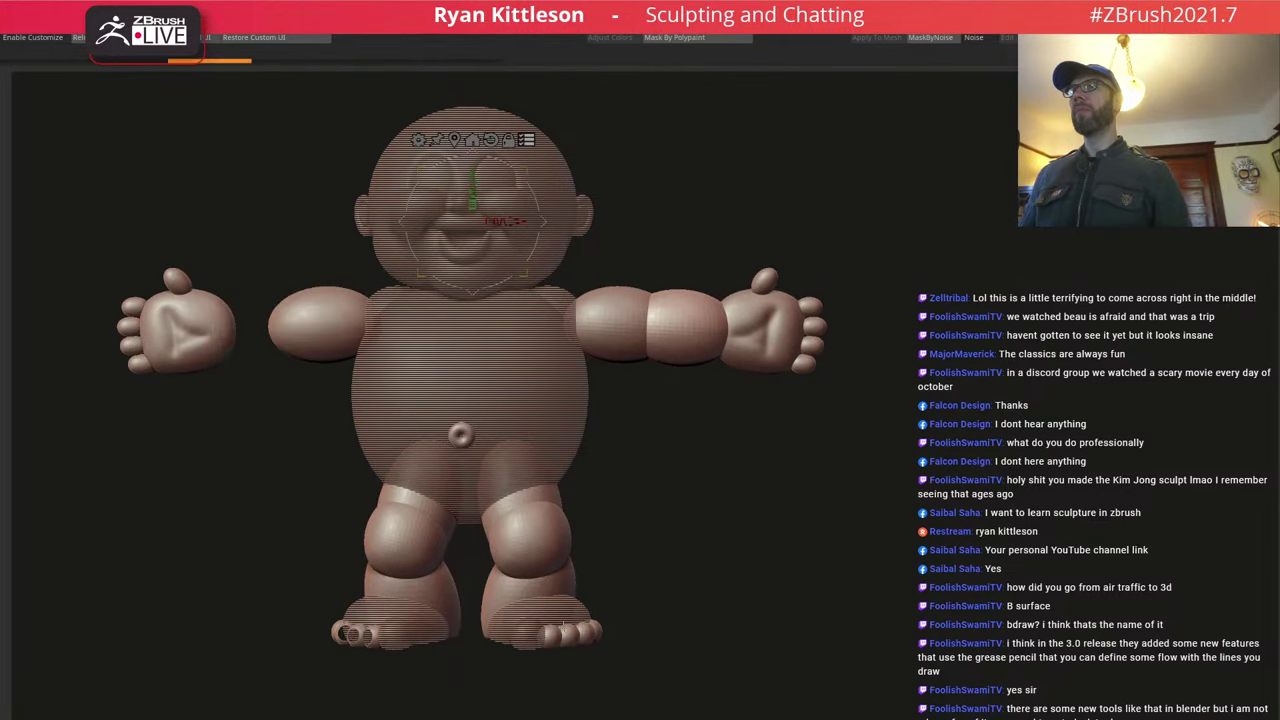
key("ctrl+shift+z")
key("ctrl+shift+z")
Mask the feet, legs and belly button so only the arms and hands stay free to move.
left_click(569, 636, "ctrl+shift")
left_click(549, 535, "ctrl+shift")
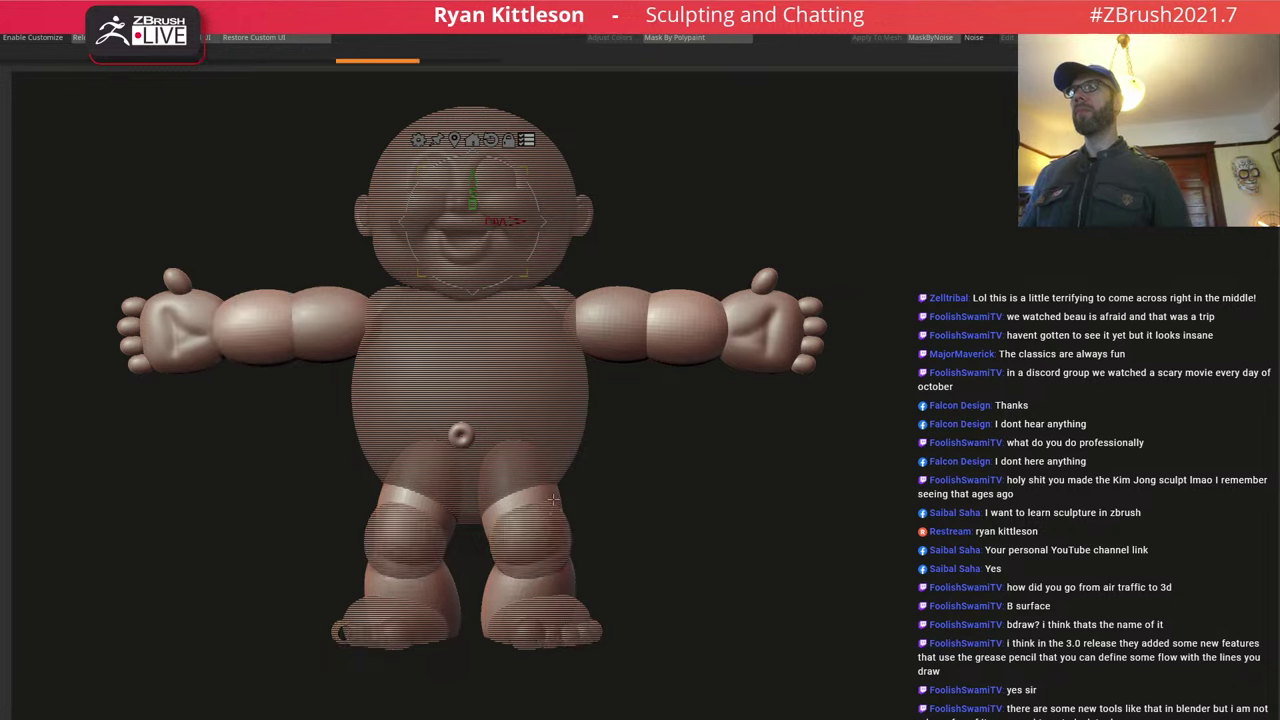
left_click(553, 500, "ctrl+shift")
left_click(571, 586, "ctrl+shift")
left_click(473, 434, "ctrl+shift")
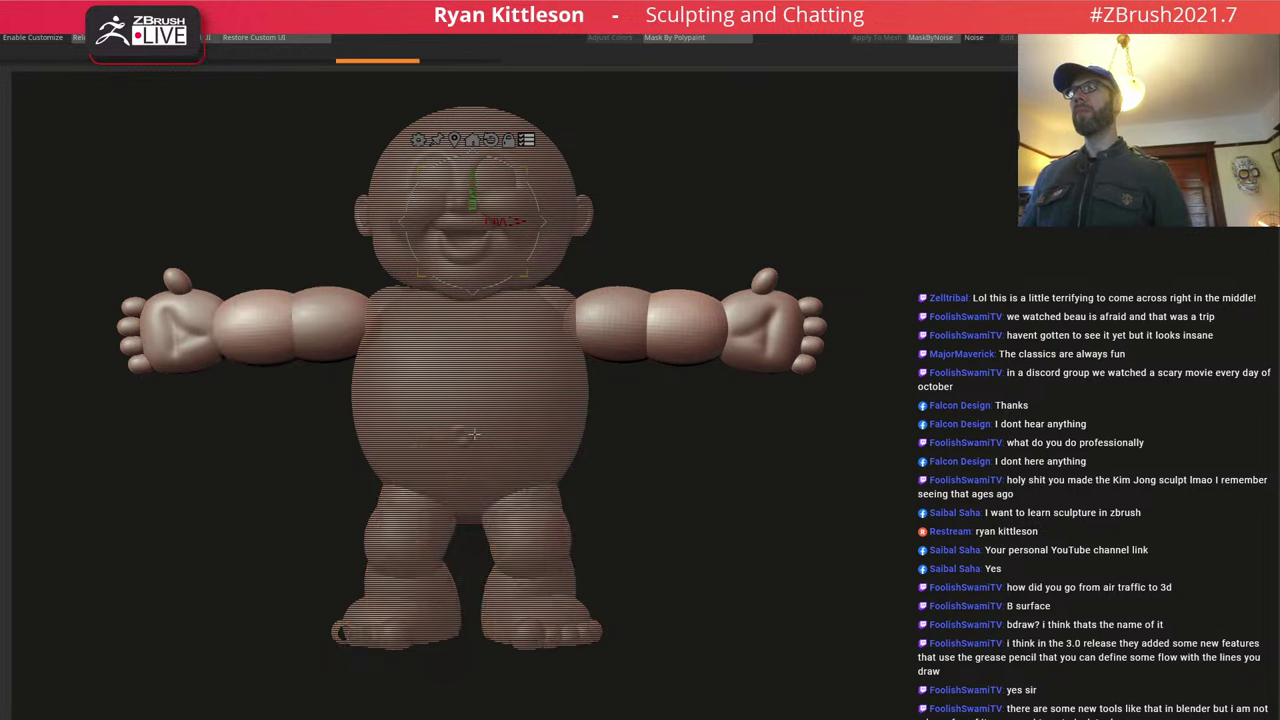
Raise the unmasked arms and hands slightly and turn off Transpose All Selected SubTools.
mouse_move(478, 183)
left_mouse_down()
mouse_move(478, 172)
mouse_move(478, 184)
left_mouse_up()
key("ctrl+z")
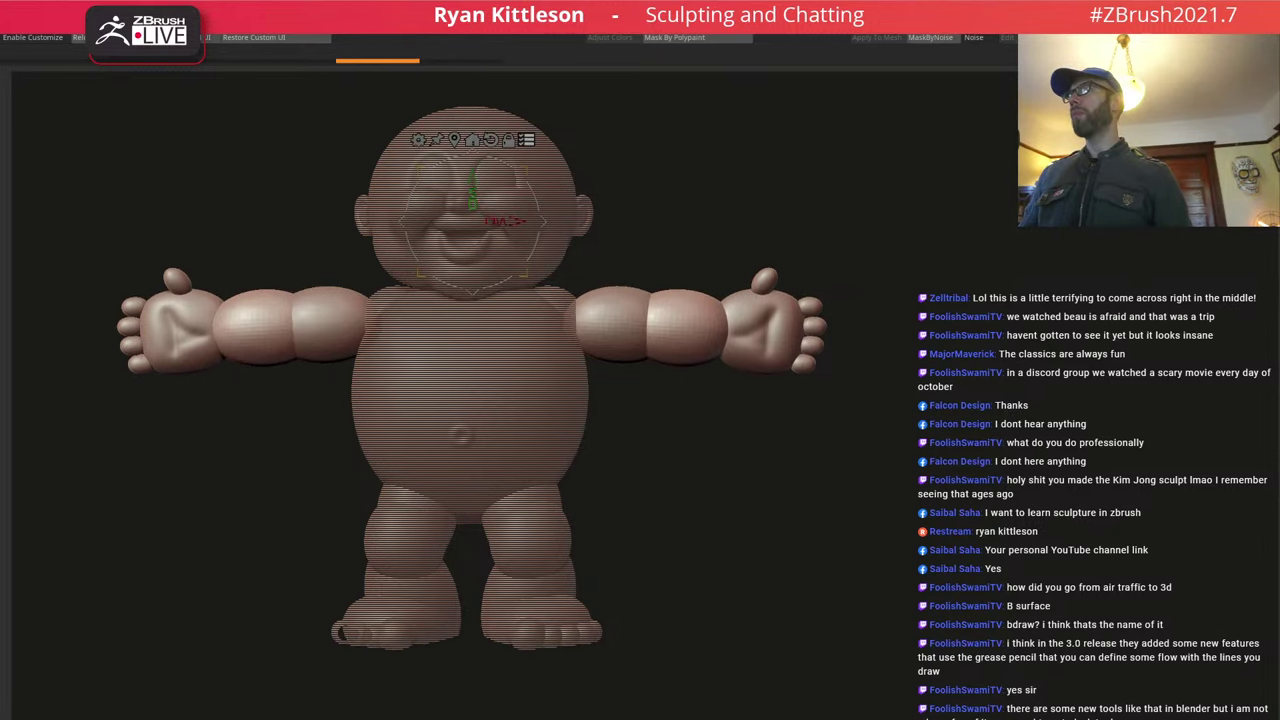
left_click(577, 677, "ctrl+shift")
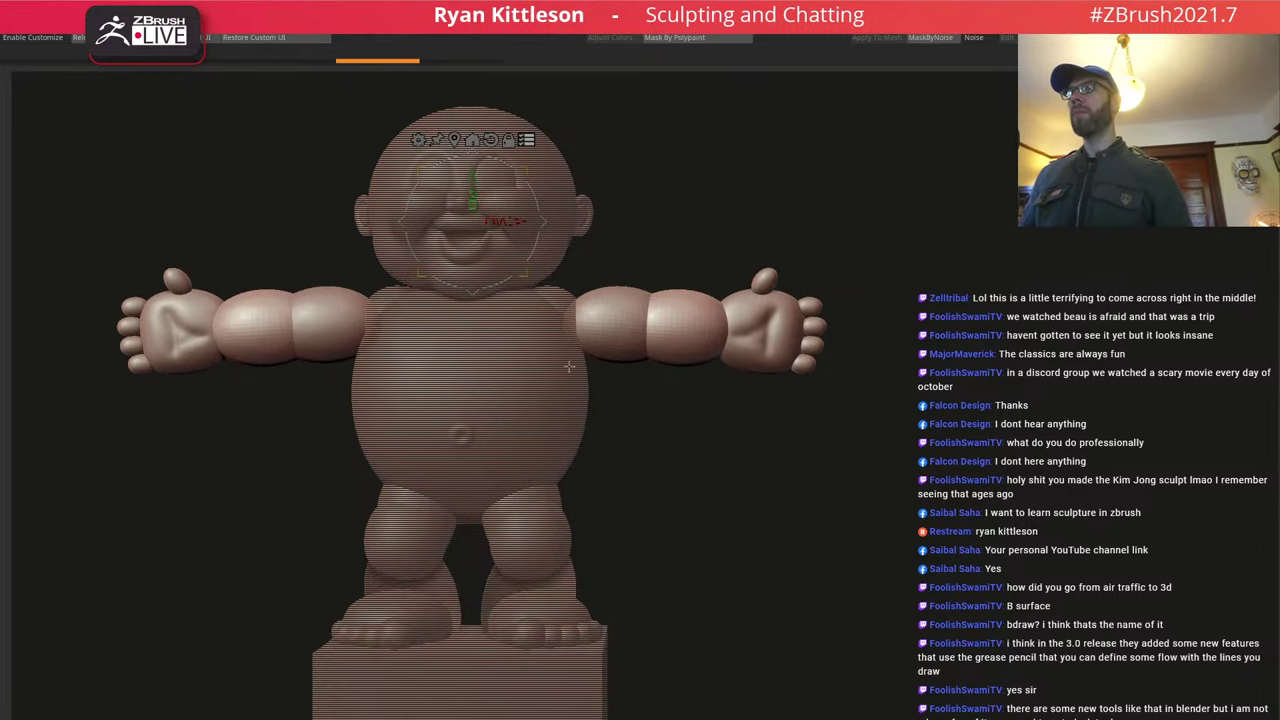
left_click_drag(476, 173, 477, 166)
left_click(529, 130)
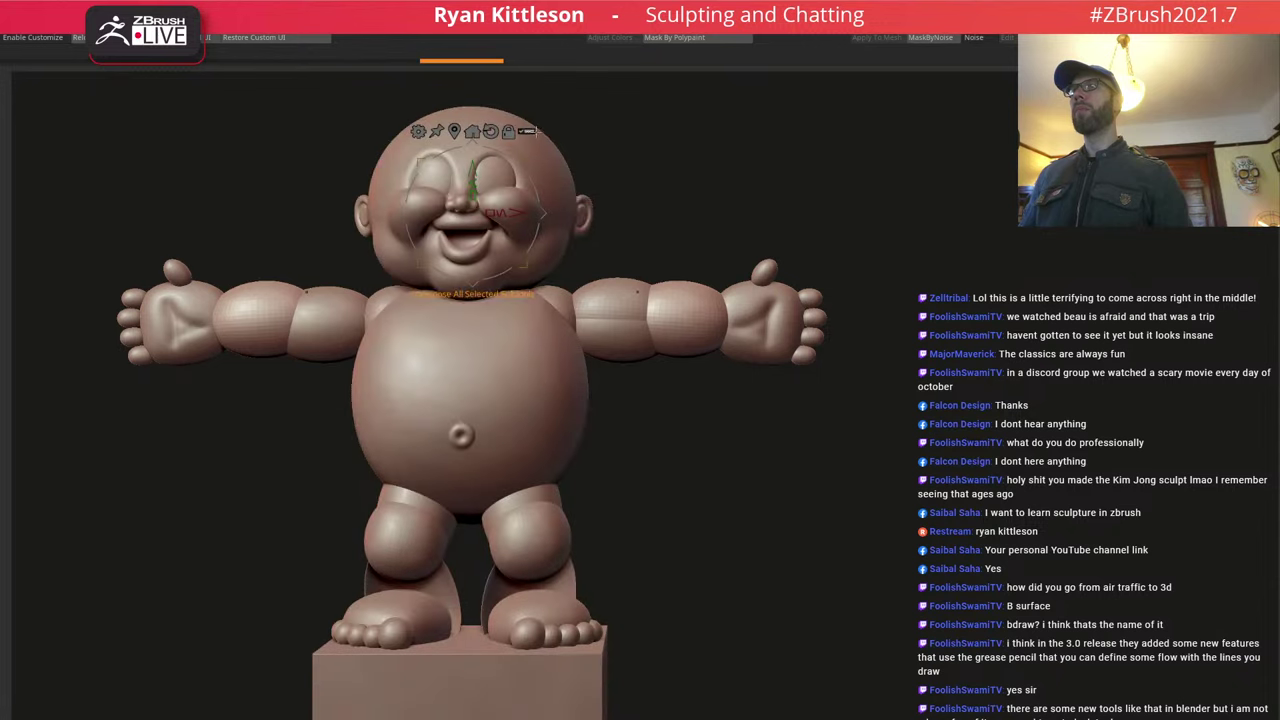
Solo the upper-arm and palm pieces, clear the mask on the upper arms and return to the full figure.
key("q")
left_click(622, 339, "alt")
key("alt+shift+s")
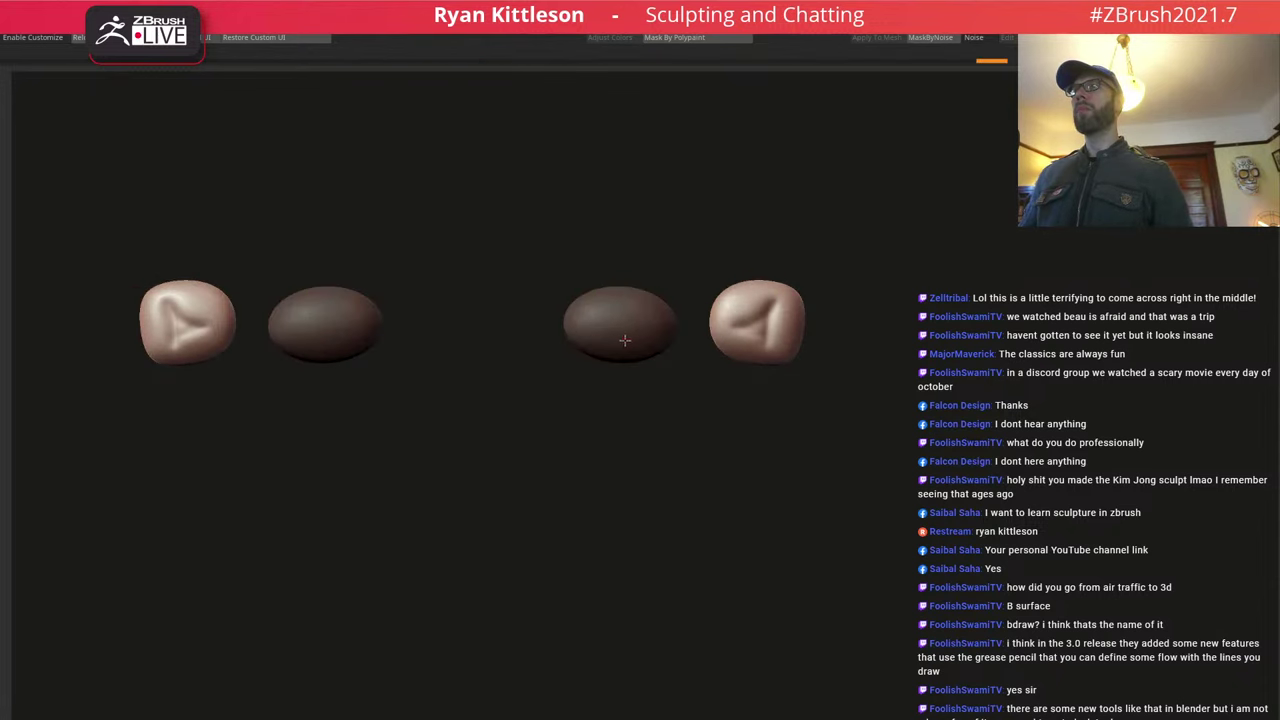
key("ctrl+shift+a")
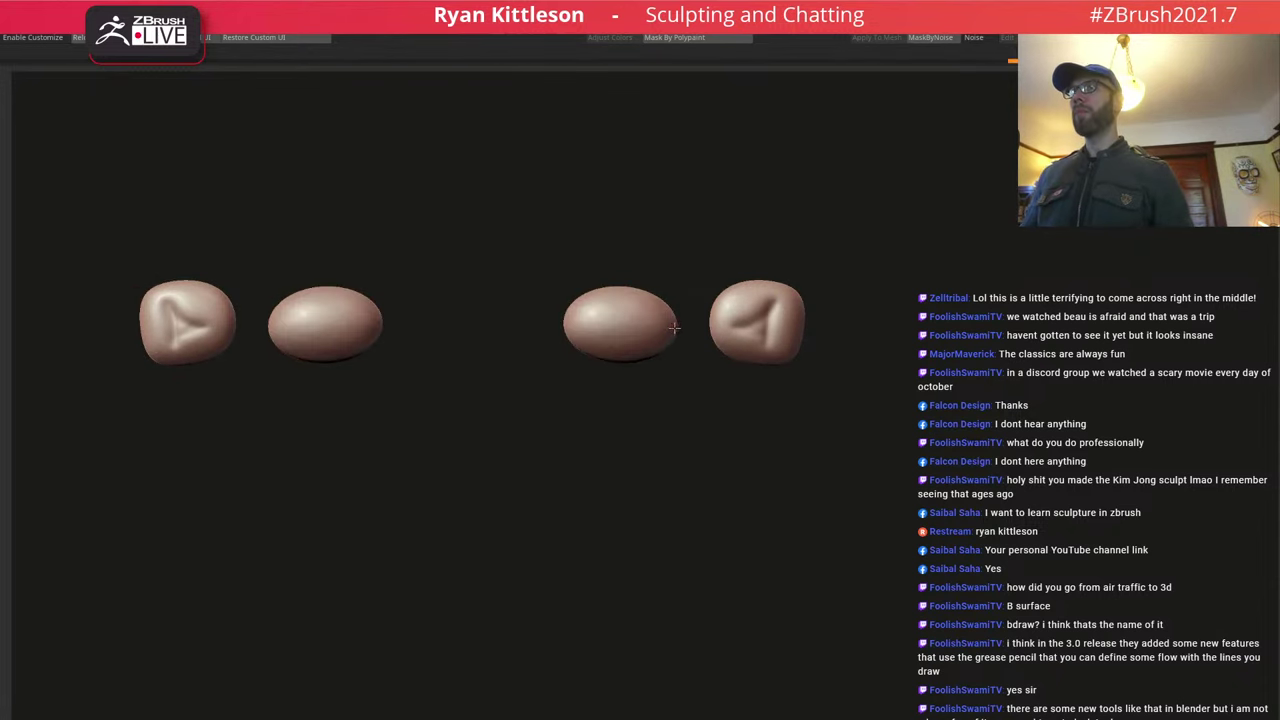
left_click(674, 327, "ctrl+shift")
left_click(679, 330, "ctrl+shift")
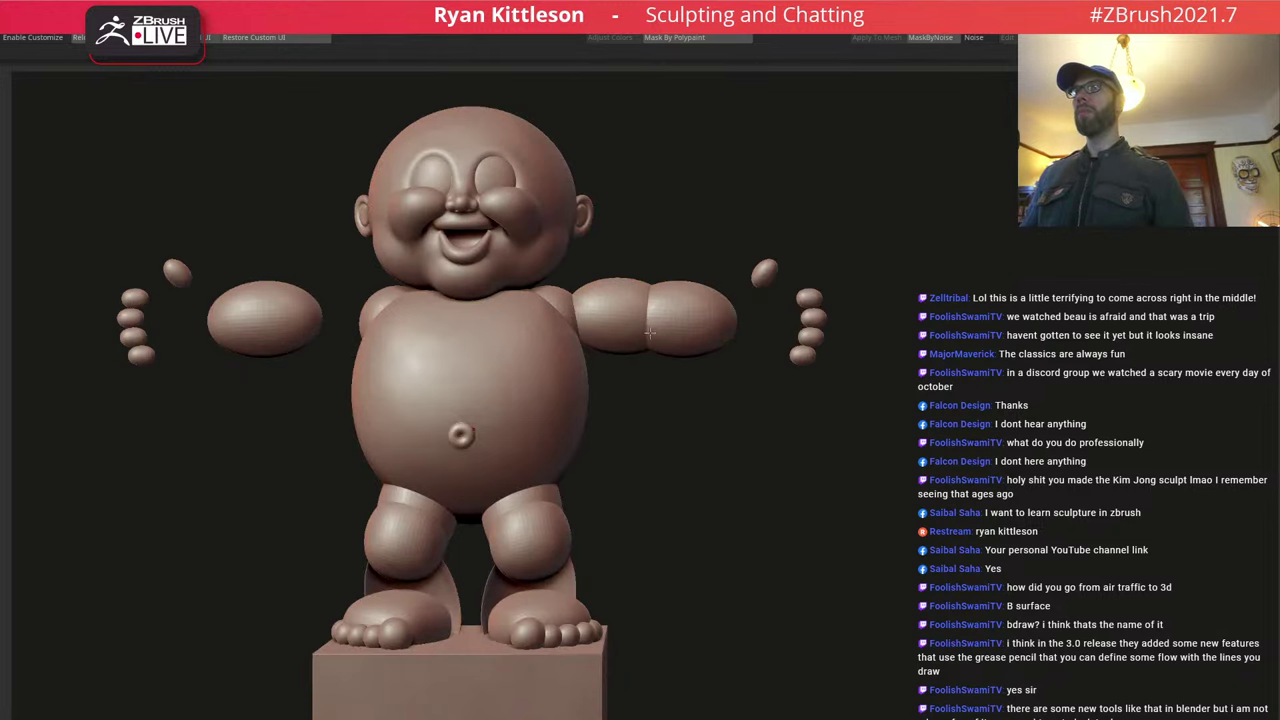
Examine the arm segments and legs from several angles, briefly isolating the lower-leg piece.
key("ctrl+z")
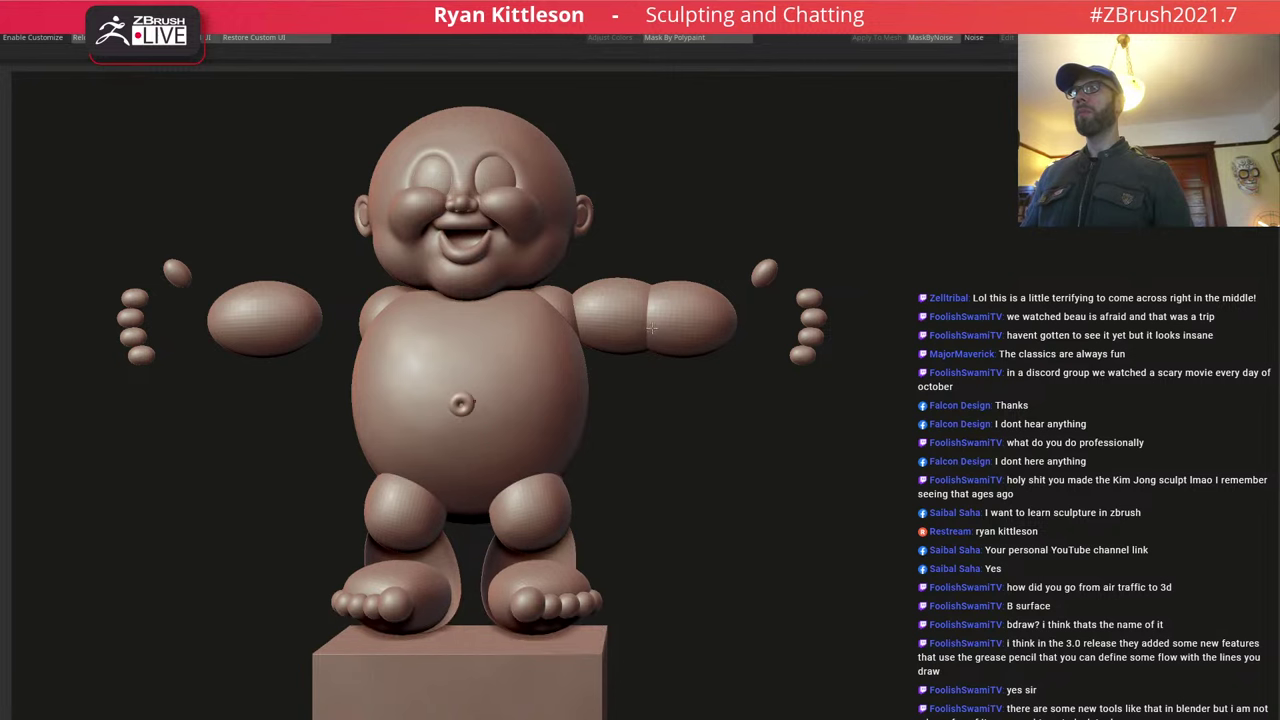
key("ctrl+shift+z")
mouse_move(646, 329)
right_mouse_down()
mouse_move(475, 336)
mouse_move(615, 324)
right_mouse_up()
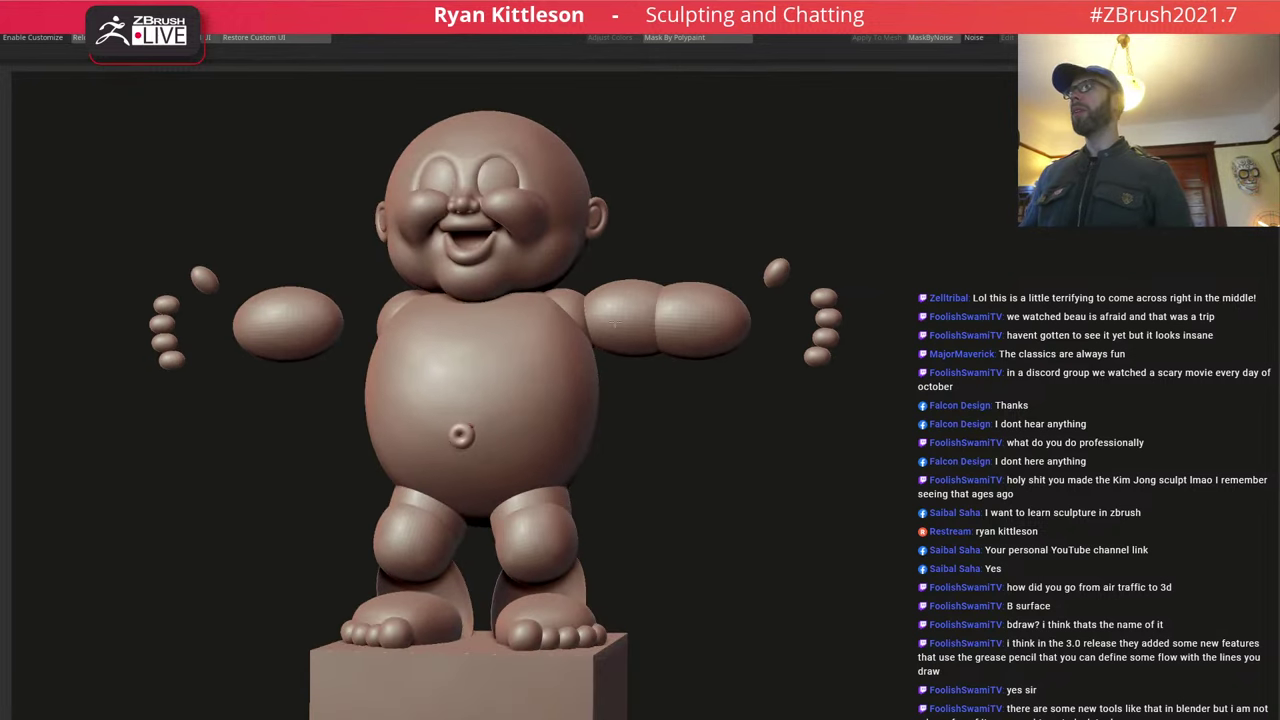
left_click(580, 587, "alt")
right_click_drag(557, 573, 581, 580)
left_click(583, 598, "ctrl+shift")
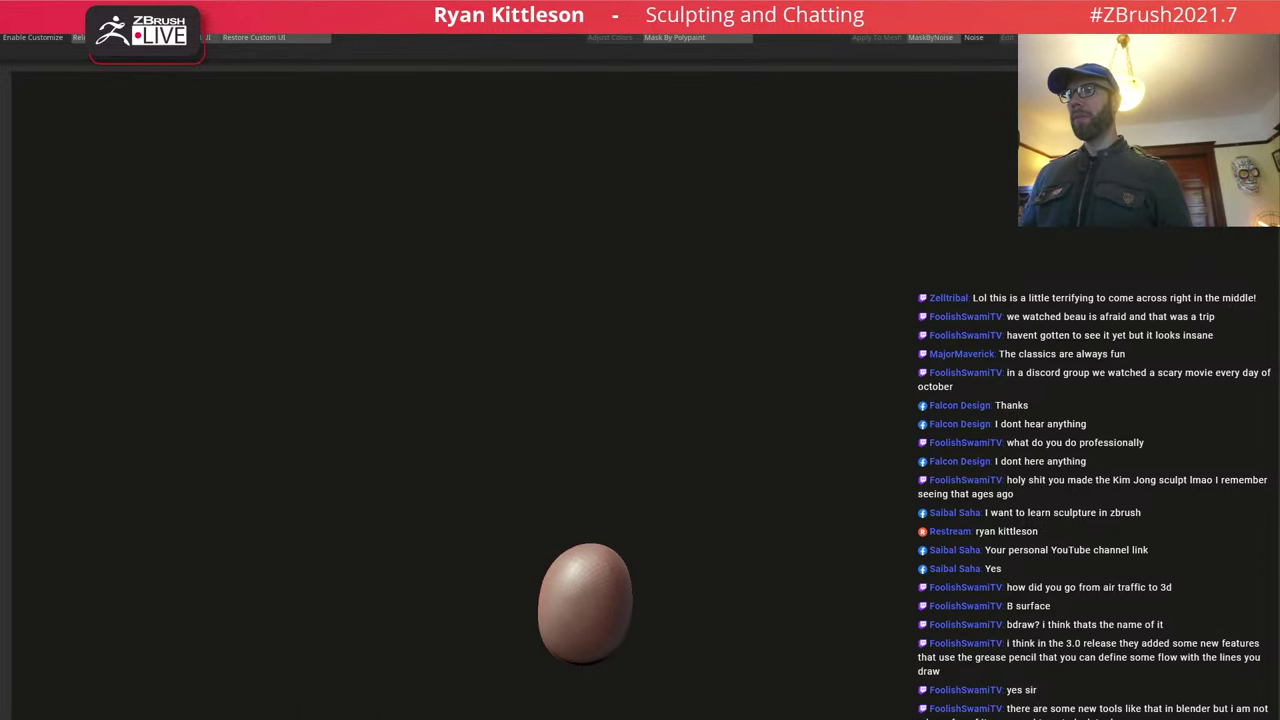
left_click(672, 560, "ctrl+shift")
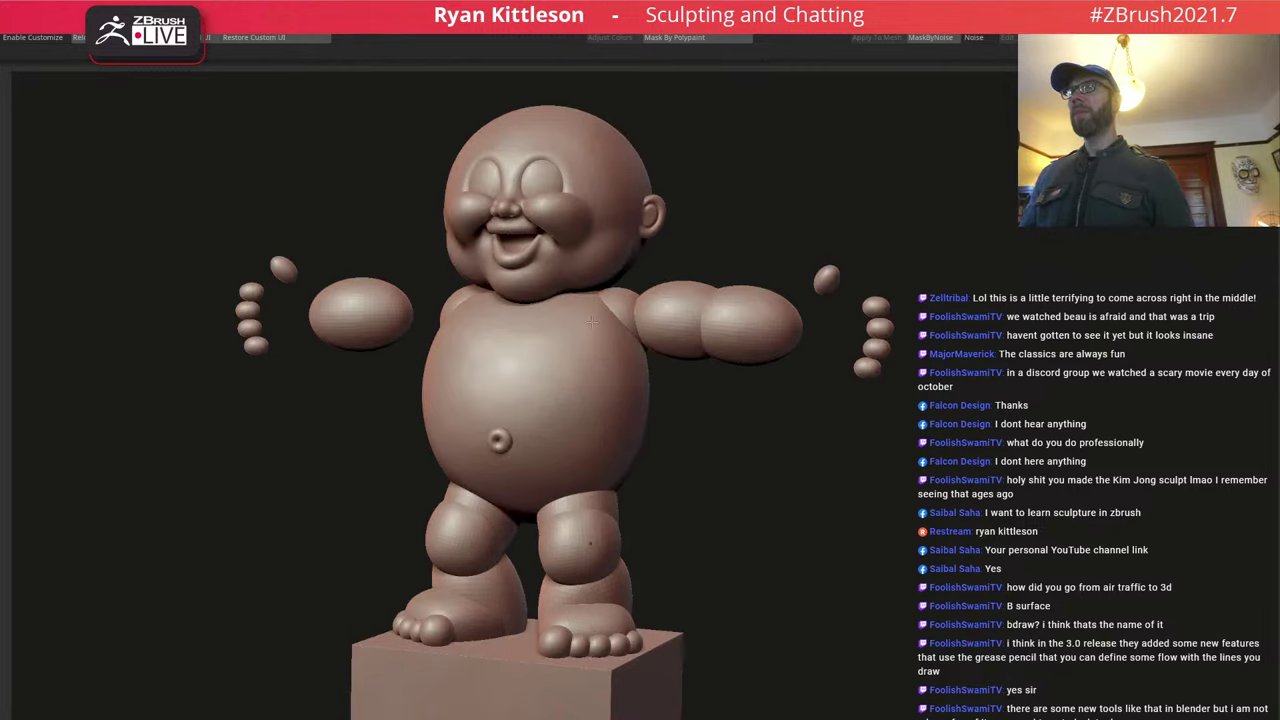
right_click_drag(592, 321, 624, 318)
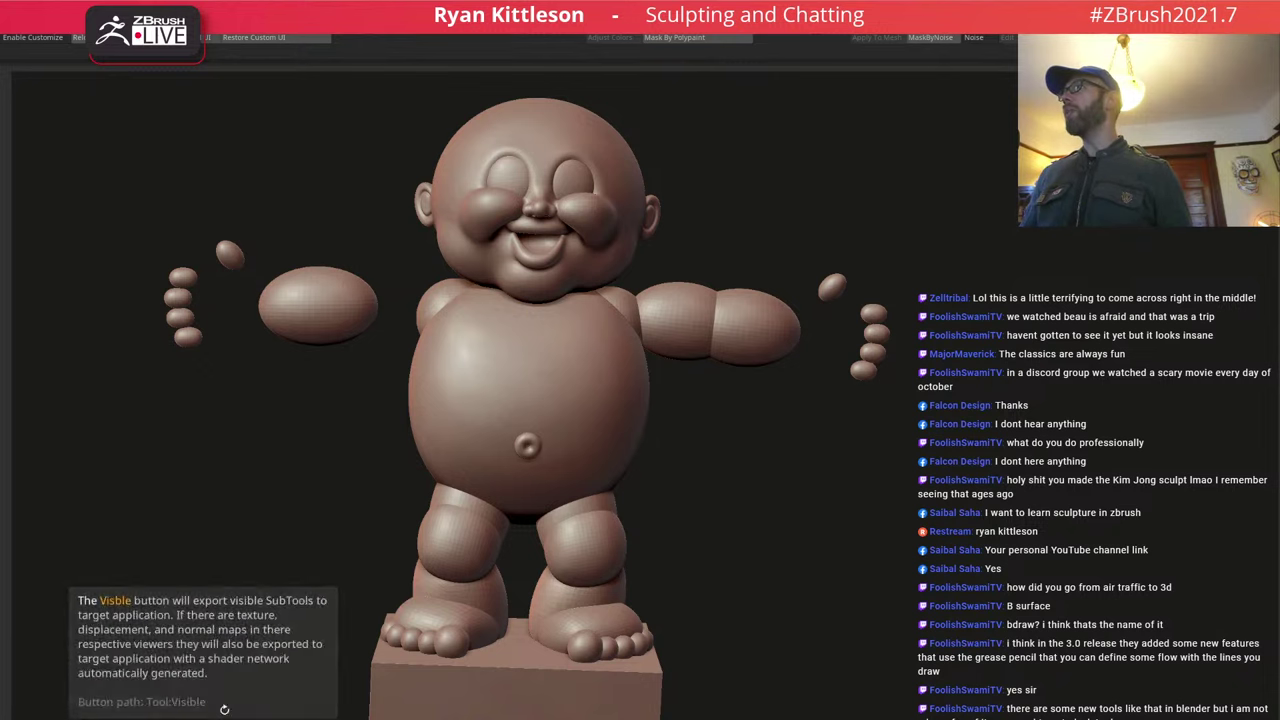
Bring back the missing upper-arm and palm pieces, display their polygroups and hide the pieces on the character's right side.
key("ctrl+z")
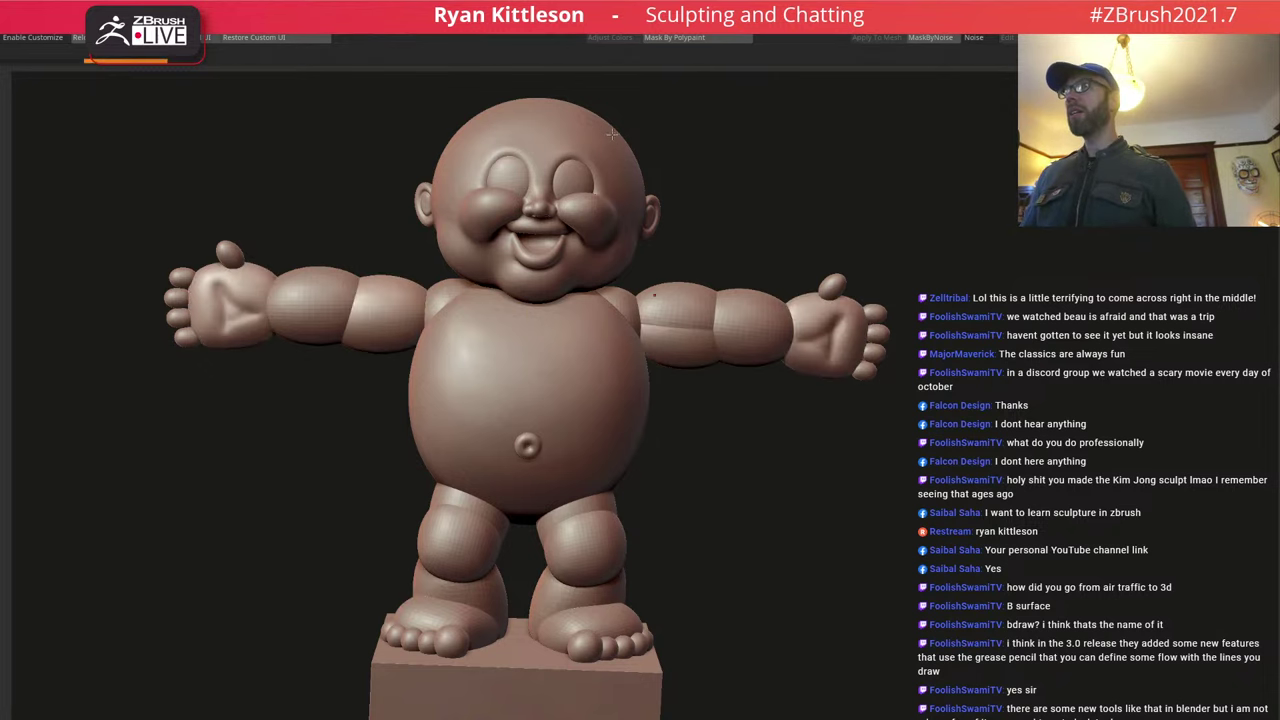
left_click(400, 328, "ctrl+shift")
key("shift+f")
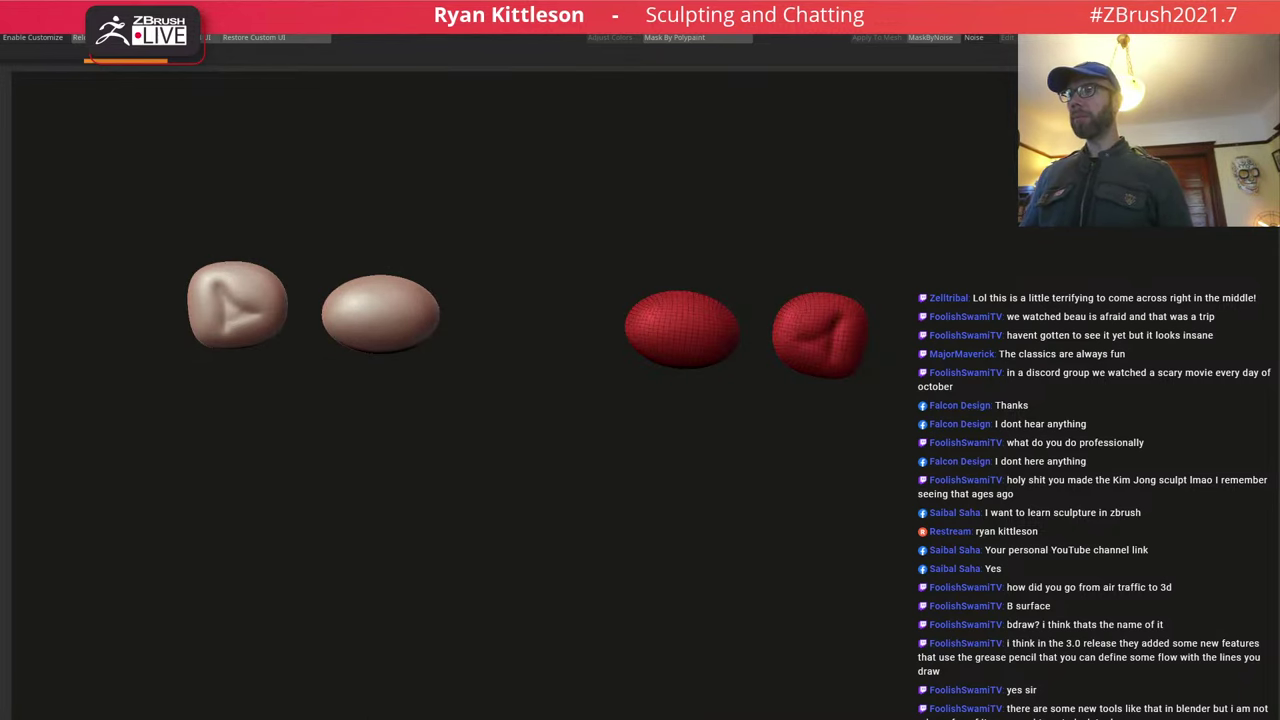
left_click(890, 324, "ctrl+shift")
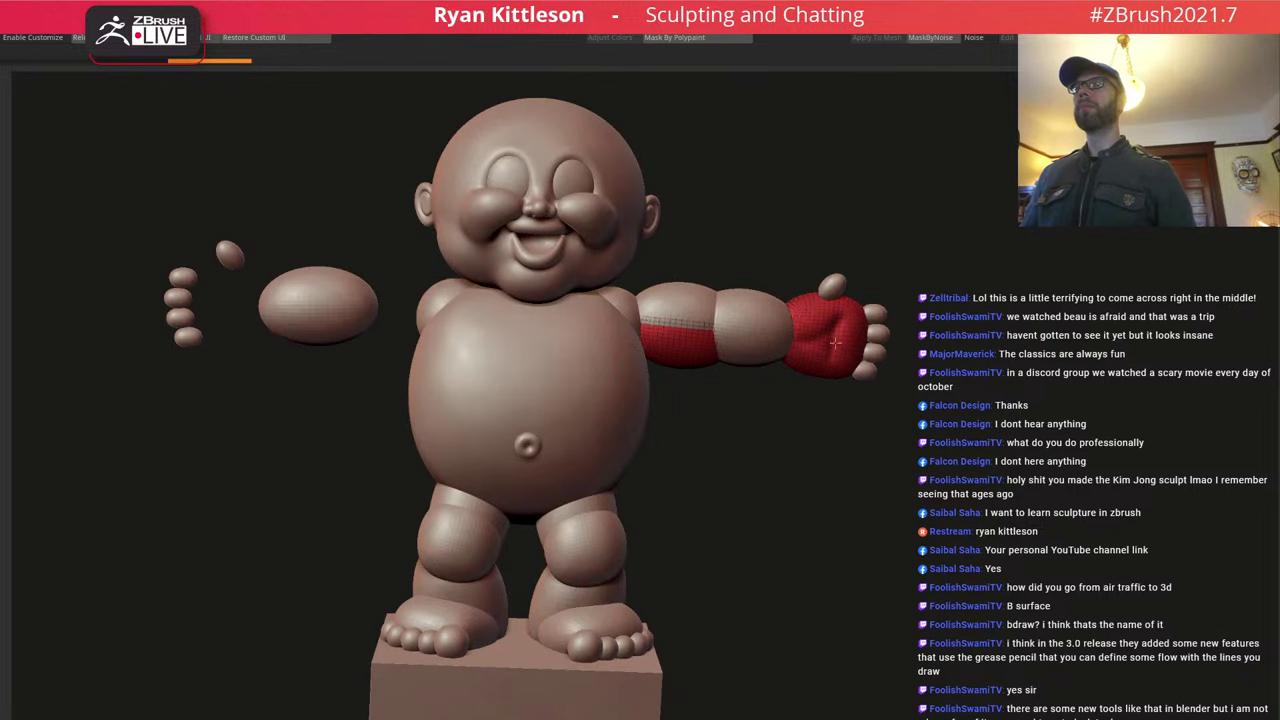
Hide the remaining upper-arm piece to isolate the palm on the character's left, and return to the full figure.
left_click(713, 353, "ctrl+shift")
left_click_drag(758, 220, 608, 408, "ctrl")
key("ctrl+shift+s")
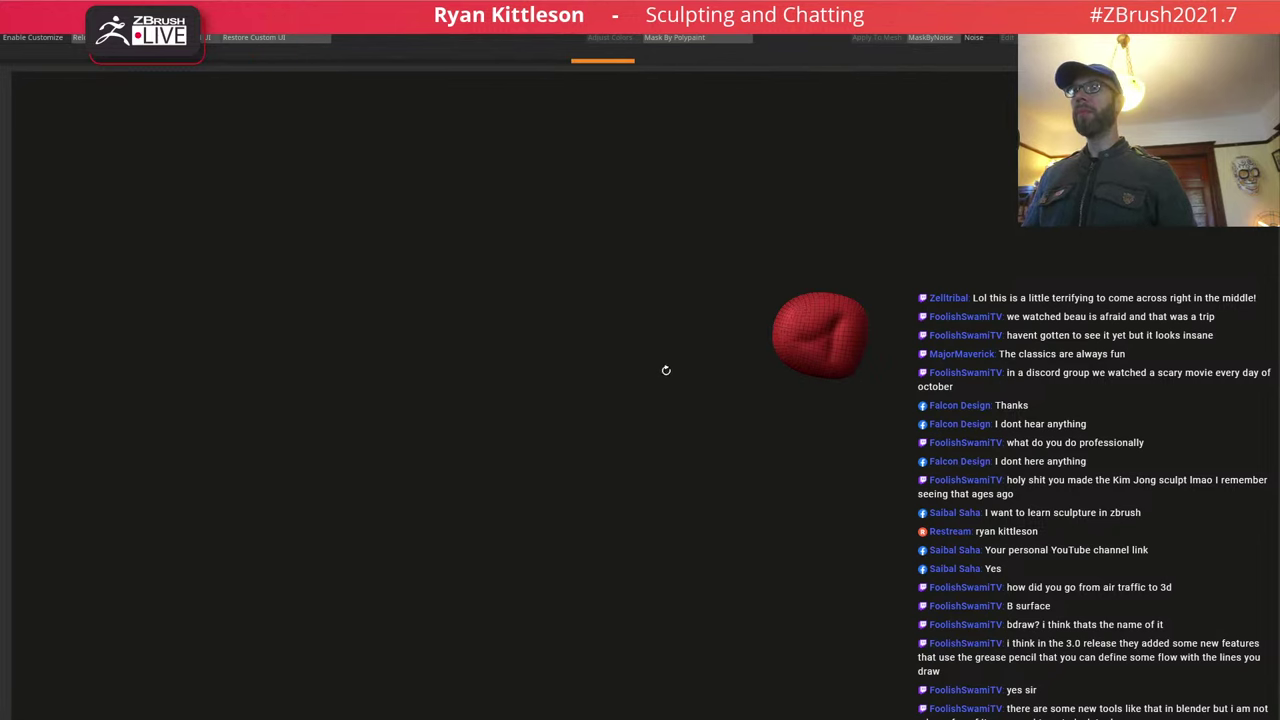
key("alt+s")
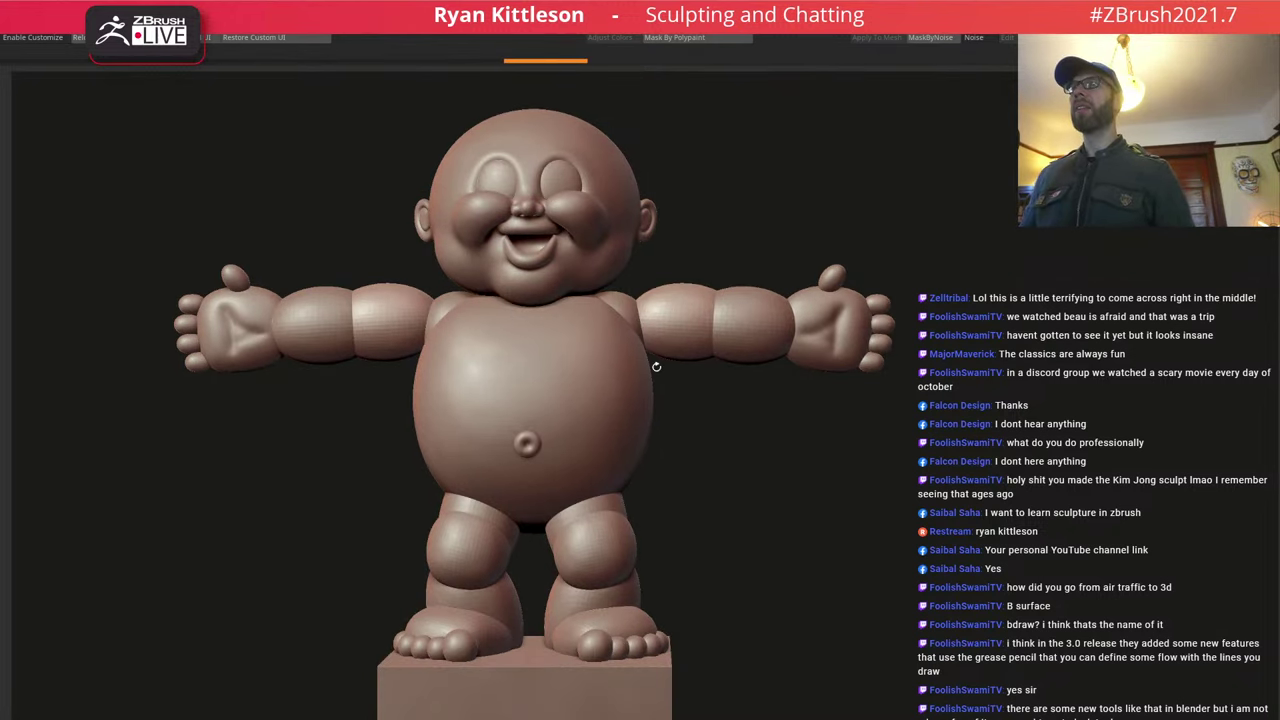
Unlock the gizmo, place it at the shoulder end of the upper arm and enable Transpose All Selected Subtools.
right_click_drag(667, 370, 635, 371, "ctrl")
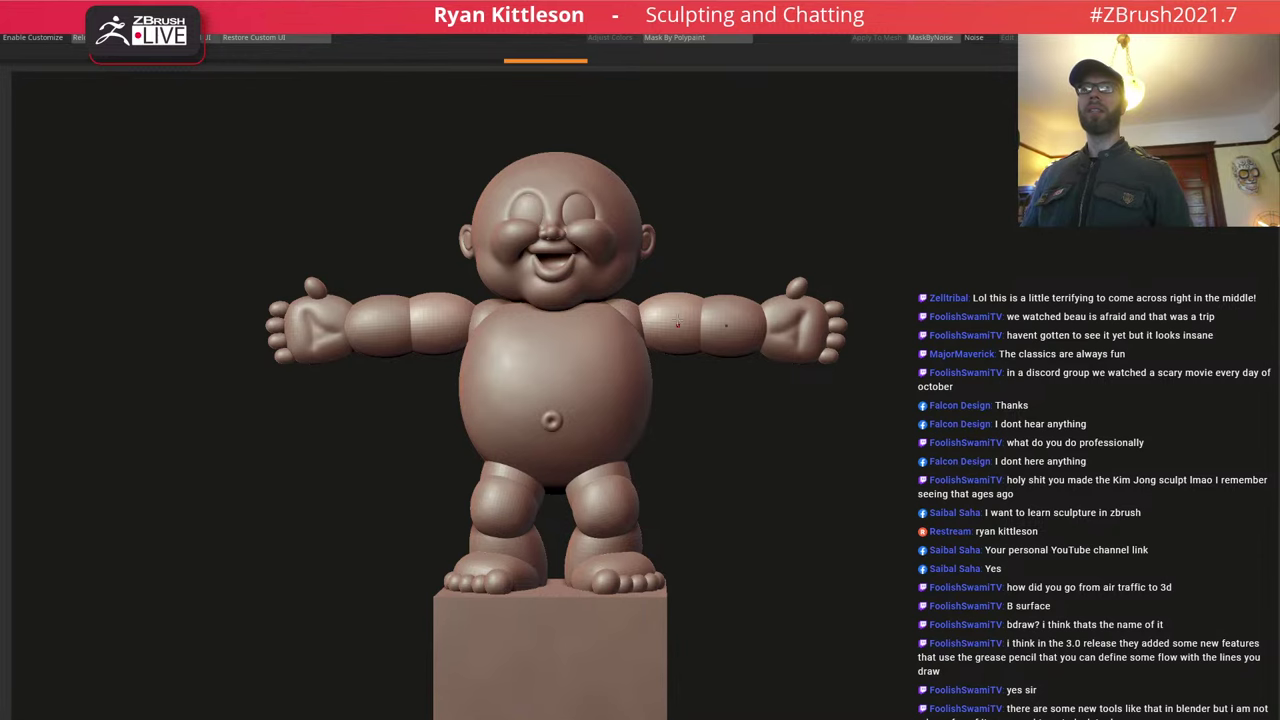
key("f")
key("w")
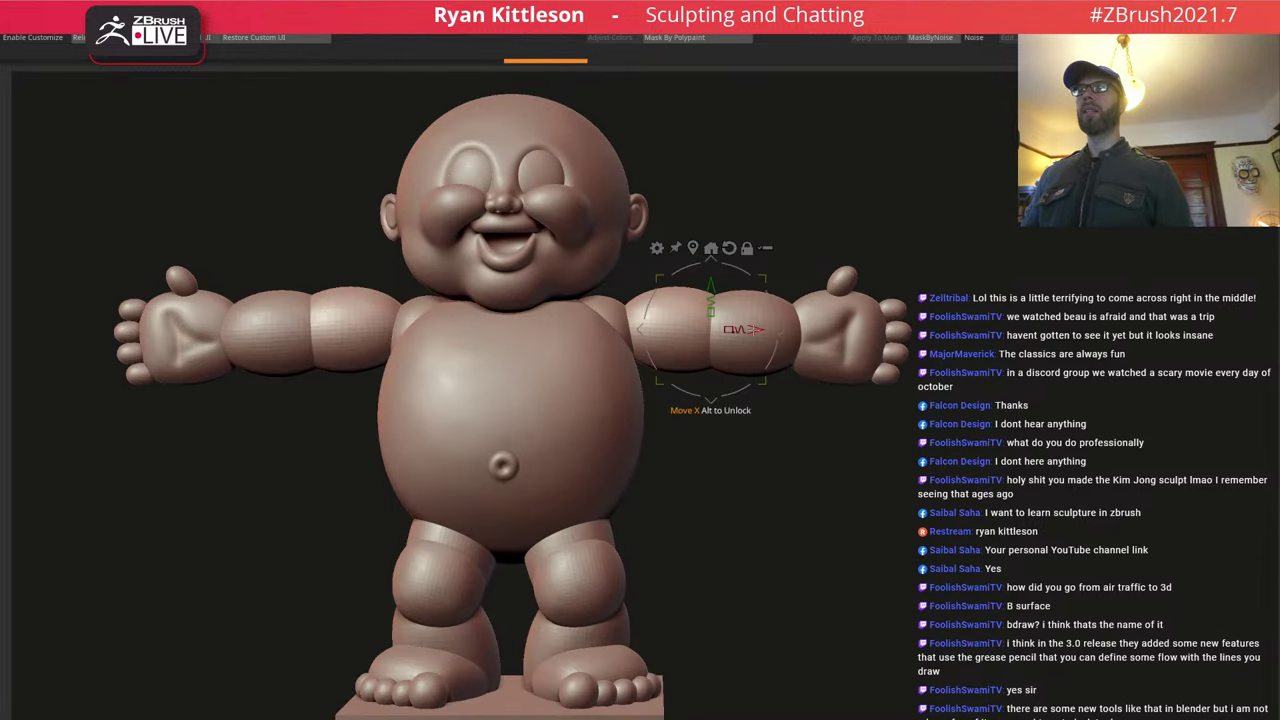
left_click_drag(757, 330, 675, 330, "alt")
left_click(684, 248)
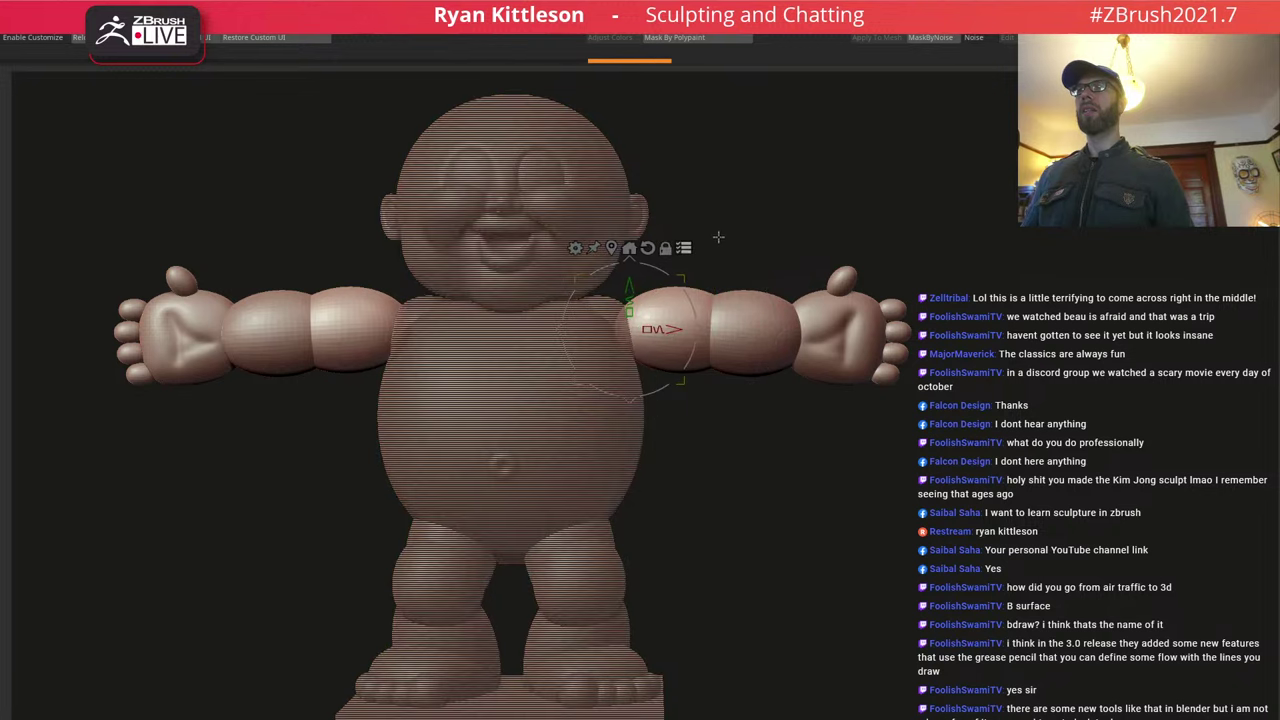
Exclude the palms, thumbs and fingers from the selected pieces and shorten the two arm segments toward the shoulders.
left_click_drag(844, 220, 918, 448, "ctrl+shift")
left_click(843, 302, "ctrl+shift")
left_click(846, 282, "ctrl+shift")
left_click(904, 312, "ctrl+shift")
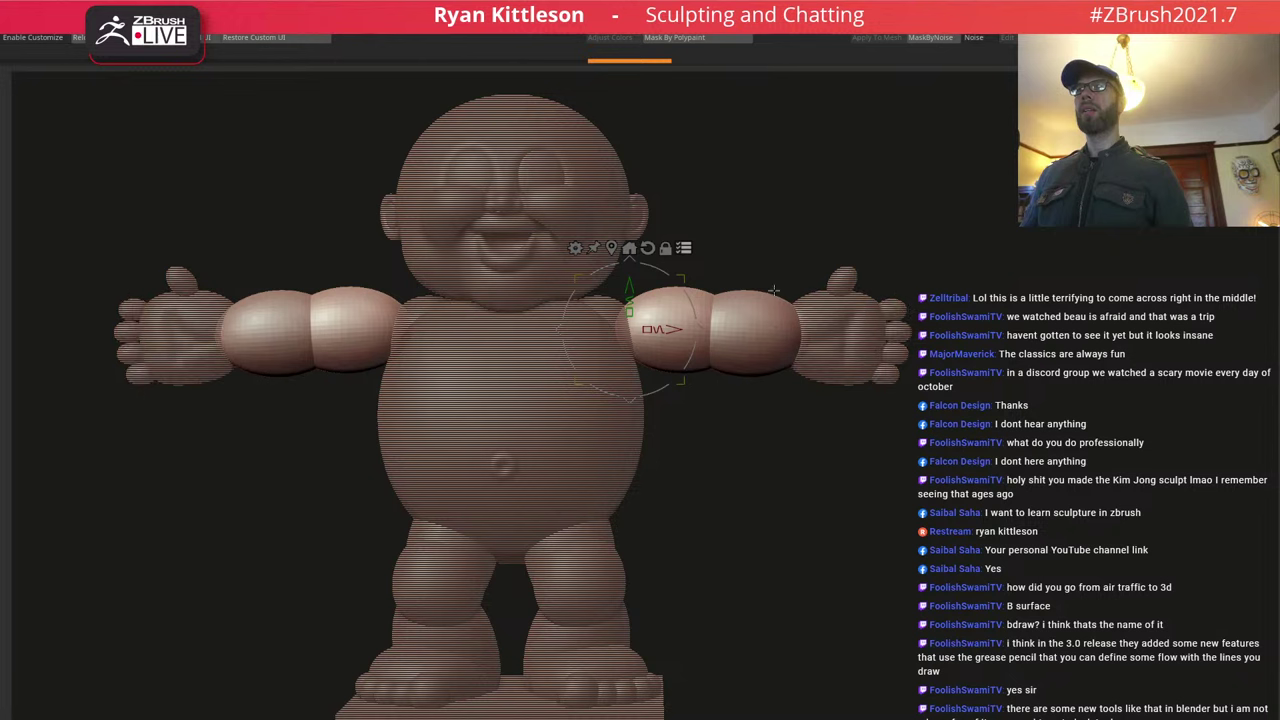
left_click_drag(647, 330, 638, 334)
Select only the hands and fingers, bring them inward against the shortened arms, and end the multi-piece transposing.
left_click_drag(818, 212, 868, 236, "ctrl+shift")
left_click_drag(824, 186, 960, 382, "ctrl+shift")
left_click_drag(682, 329, 632, 329)
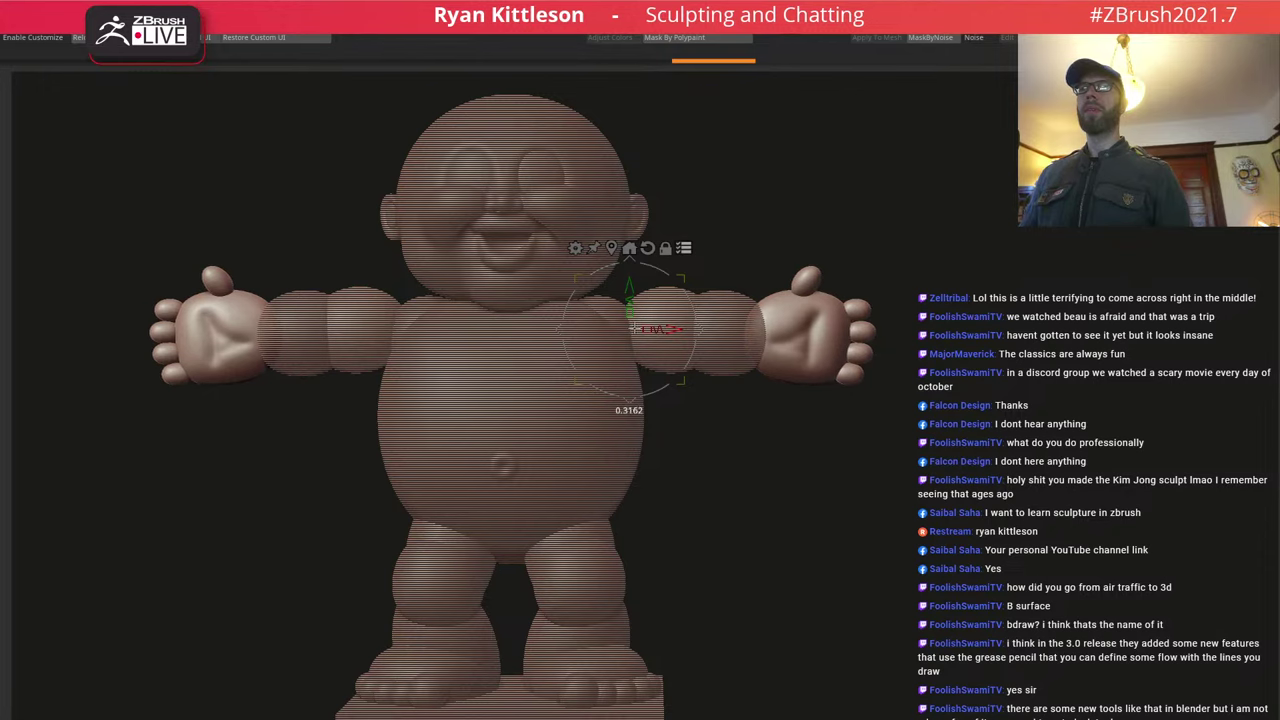
key("q")
key("w")
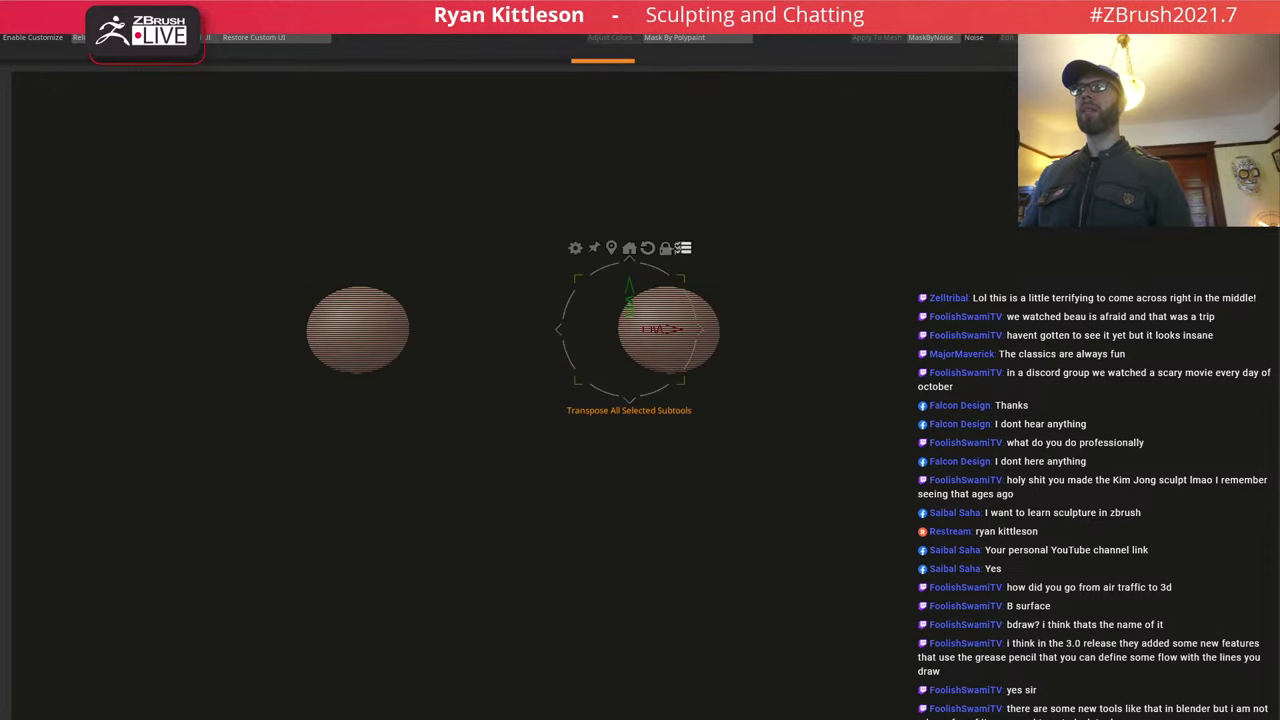
left_click(683, 249)
key("q")
key("f")
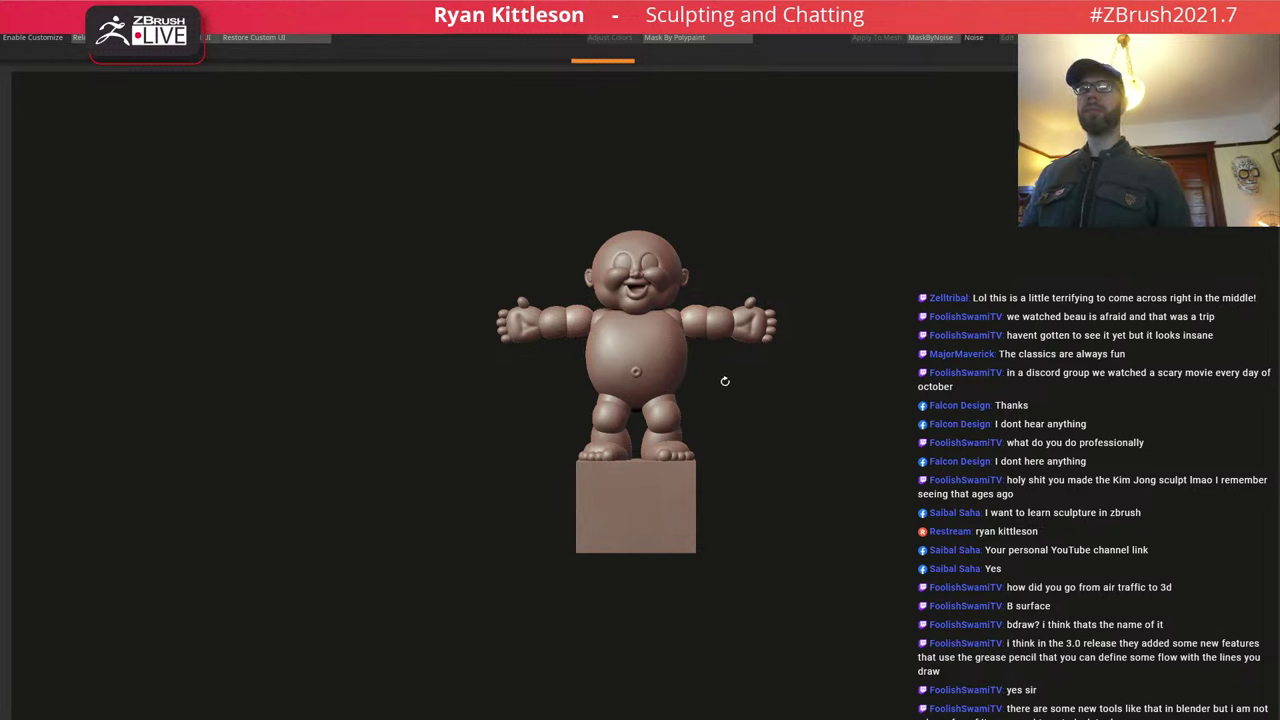
mouse_move(709, 421)
left_mouse_down()
mouse_move(658, 423)
mouse_move(717, 431)
mouse_move(618, 421)
mouse_move(718, 421)
left_mouse_up()
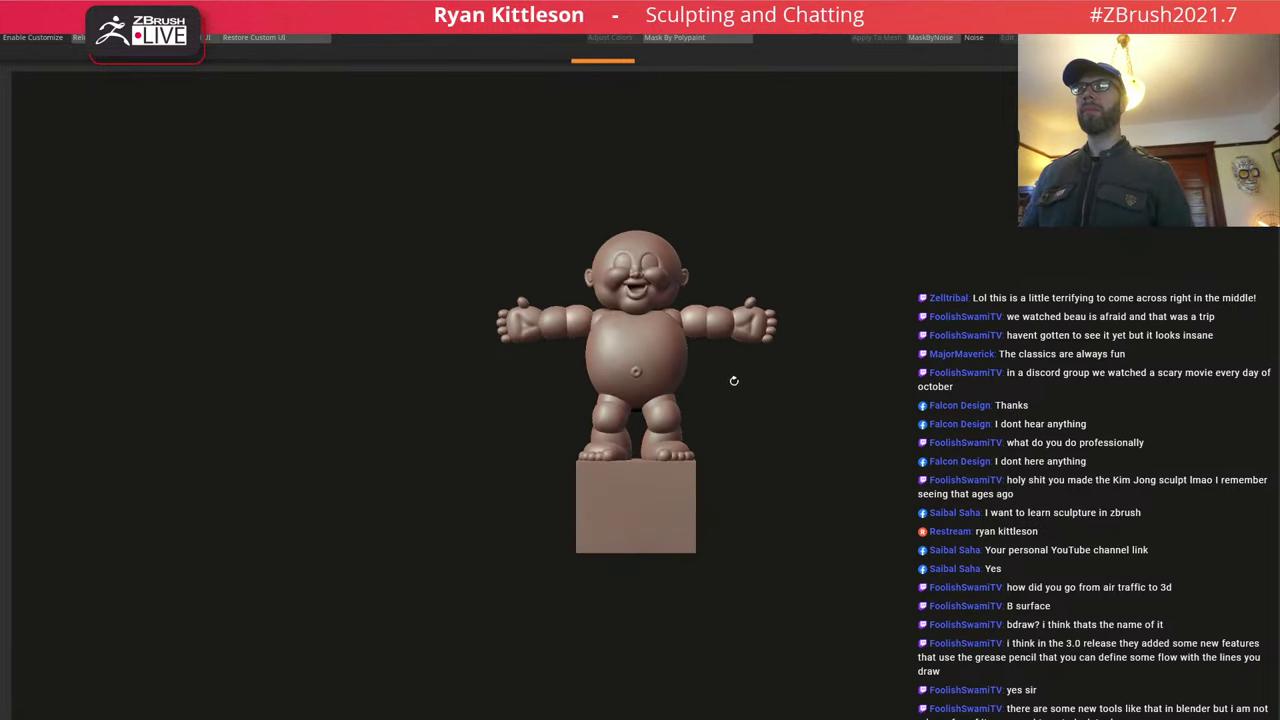
Duplicate the shoulder sphere and place the smaller copy at the elbow between the two arm segments.
left_click_drag(774, 332, 673, 295)
right_click_drag(711, 307, 940, 394, "ctrl")
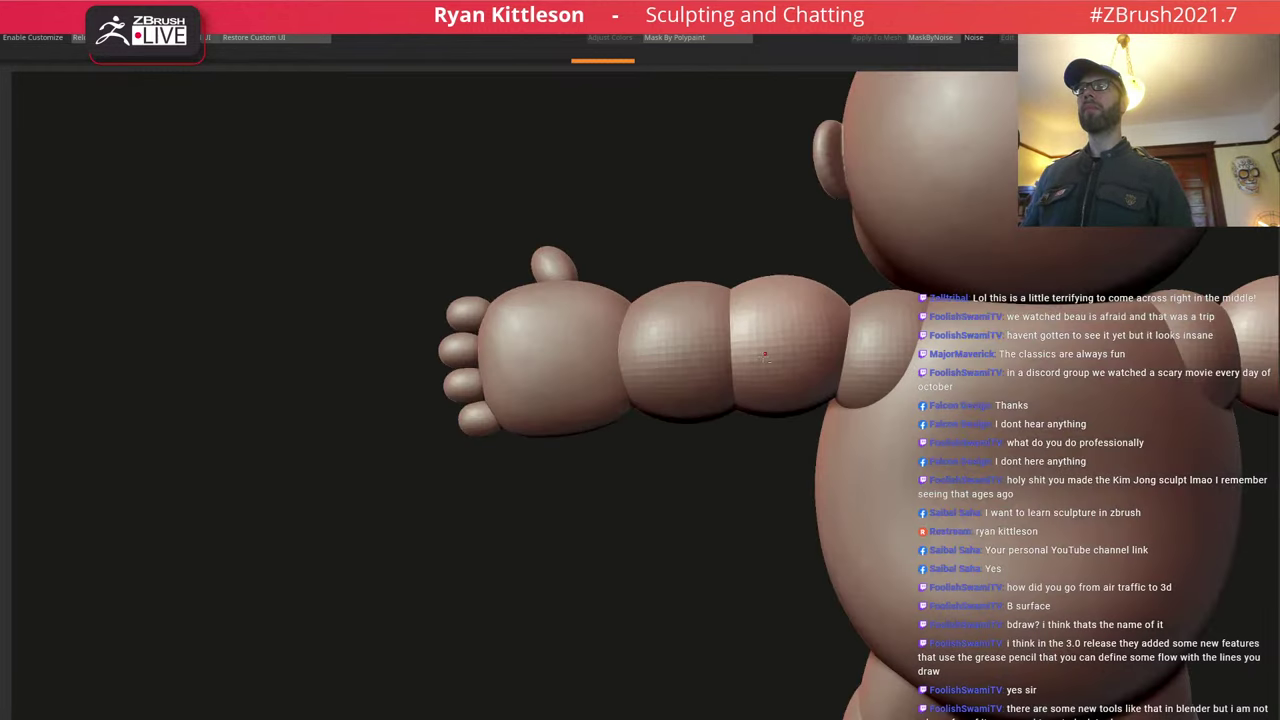
left_click(869, 345, "alt")
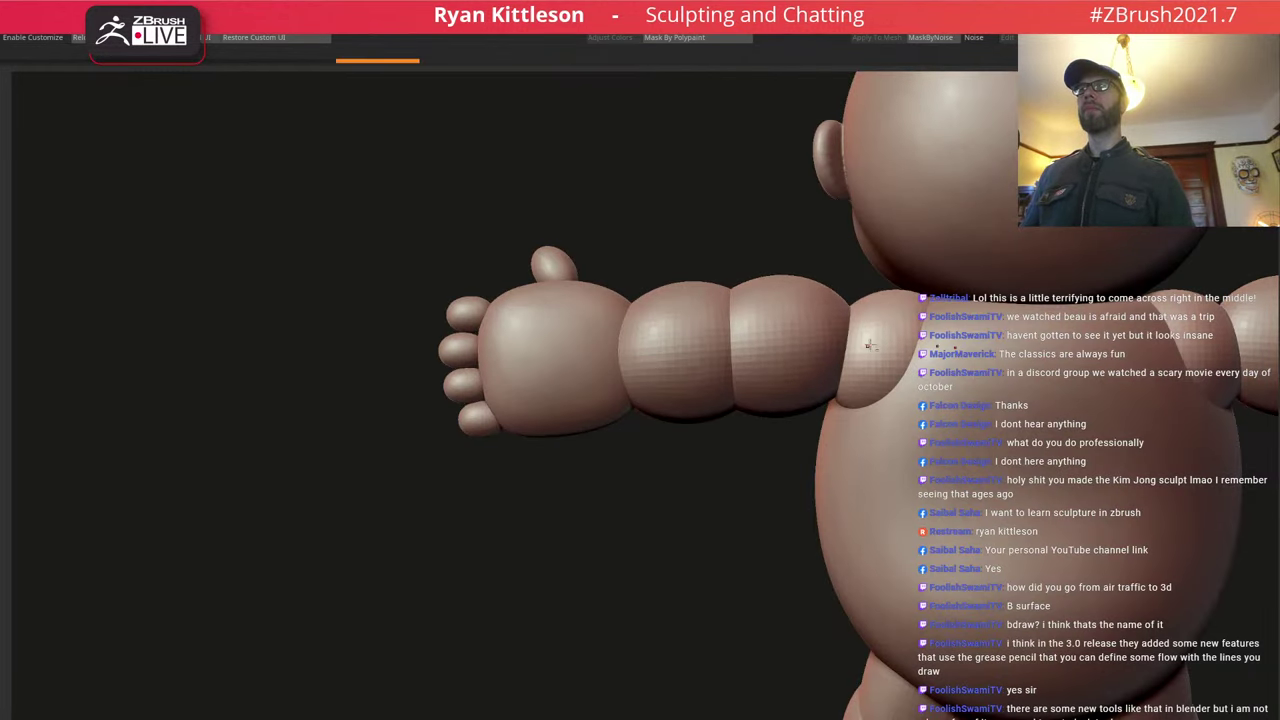
key("shift+alt+s")
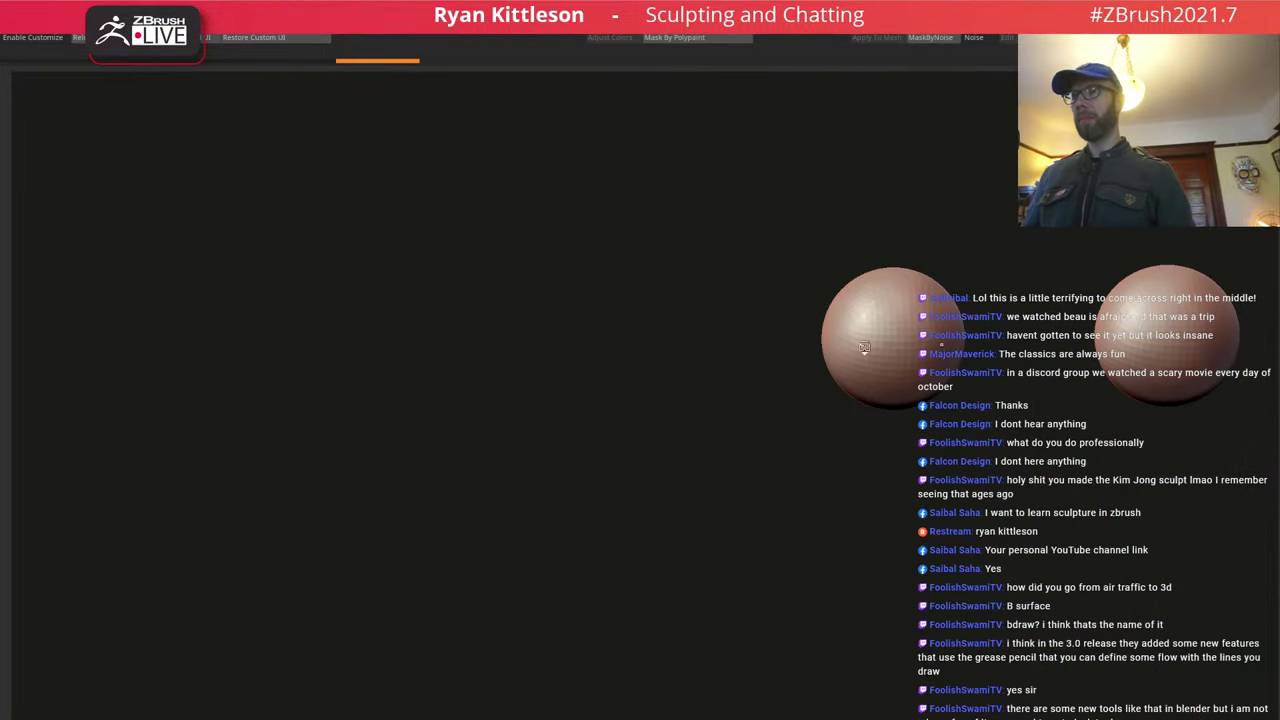
key("w")
left_click_drag(866, 345, 836, 369)
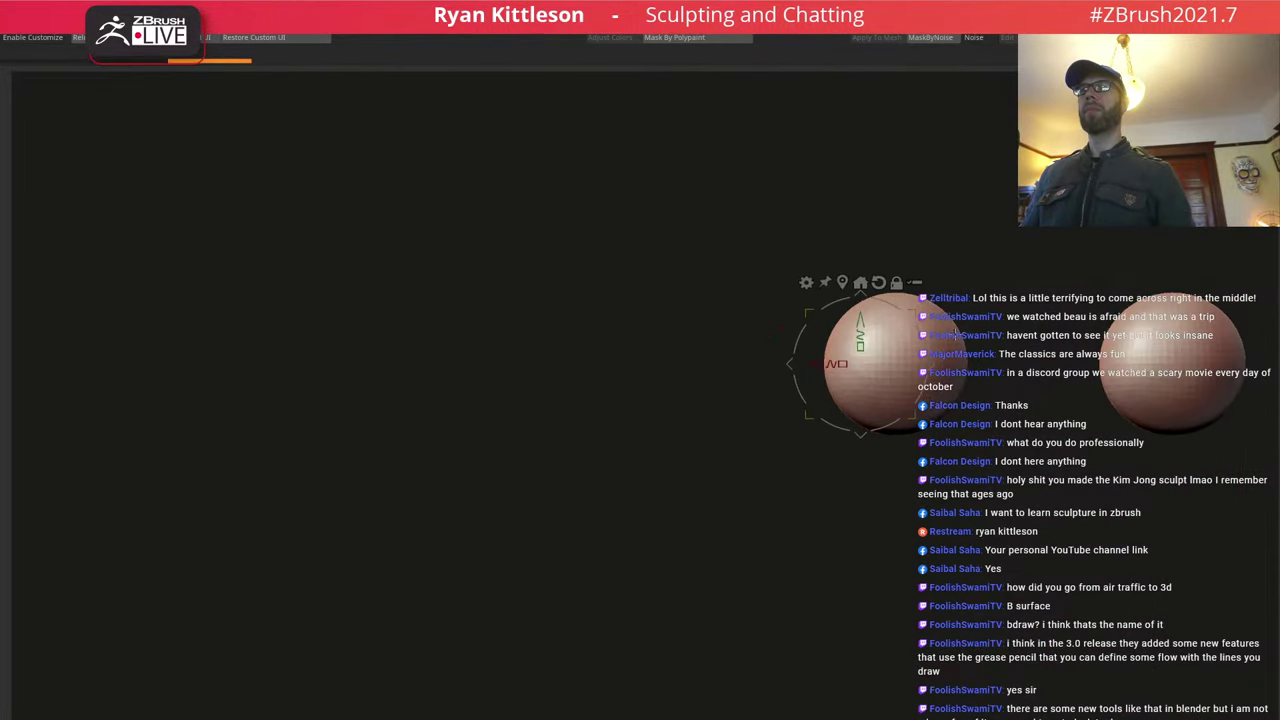
left_click(842, 282)
key("shift+alt+s")
left_click_drag(964, 365, 754, 344)
key("shift+alt+s")
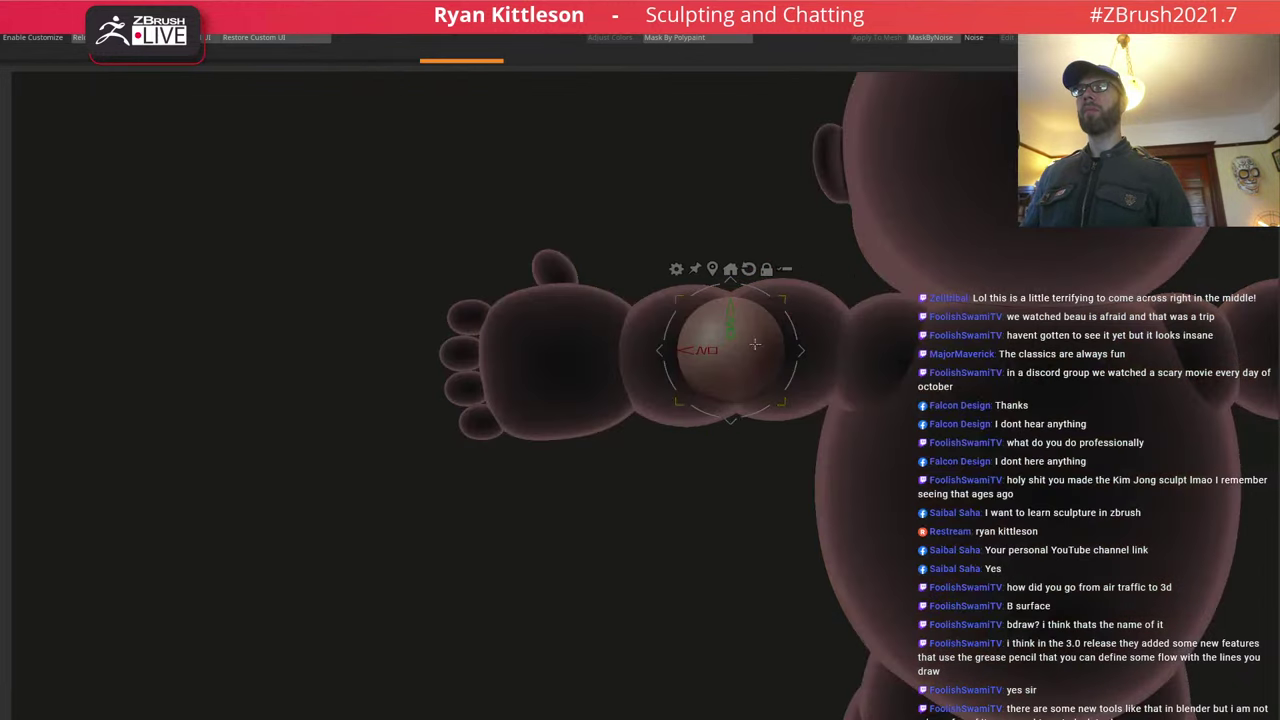
Shift the elbow sphere backward from the side so it protrudes behind the arm, and check it from other angles.
right_click_drag(755, 344, 806, 346, "shift")
left_click_drag(757, 350, 791, 355)
key("shift+alt+s")
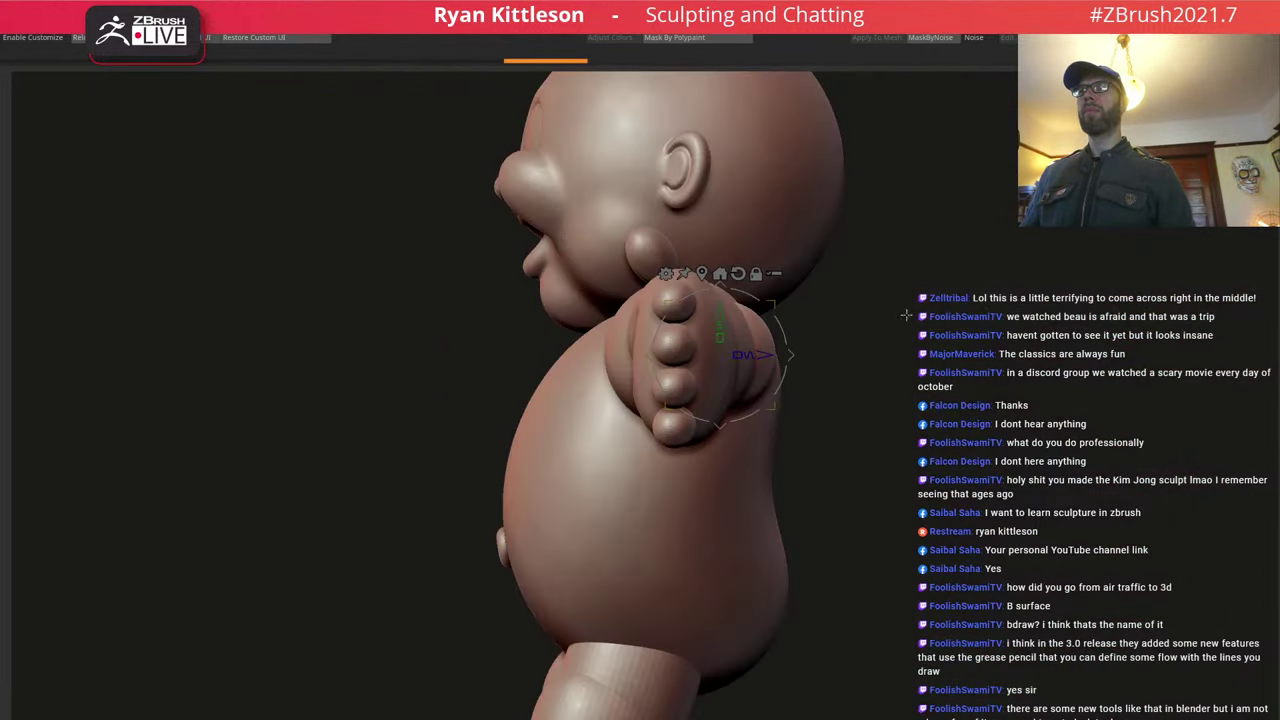
left_click_drag(906, 315, 836, 320, "shift")
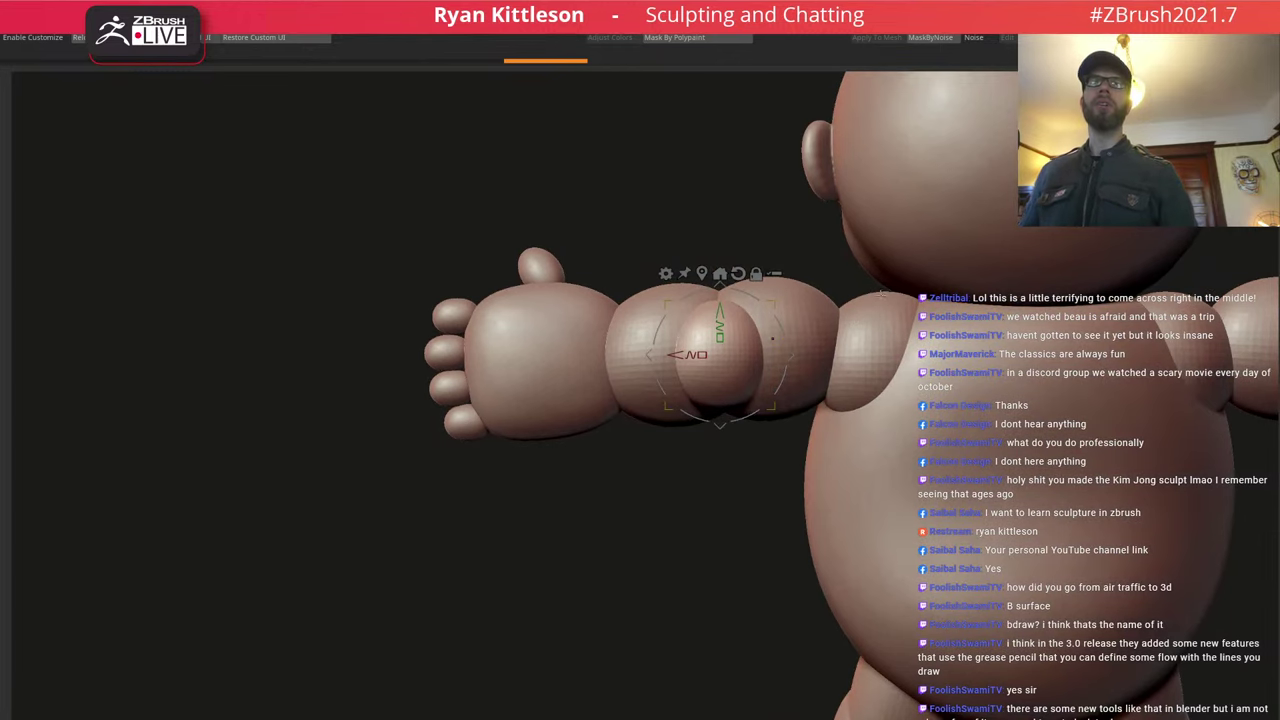
right_click_drag(885, 297, 841, 425)
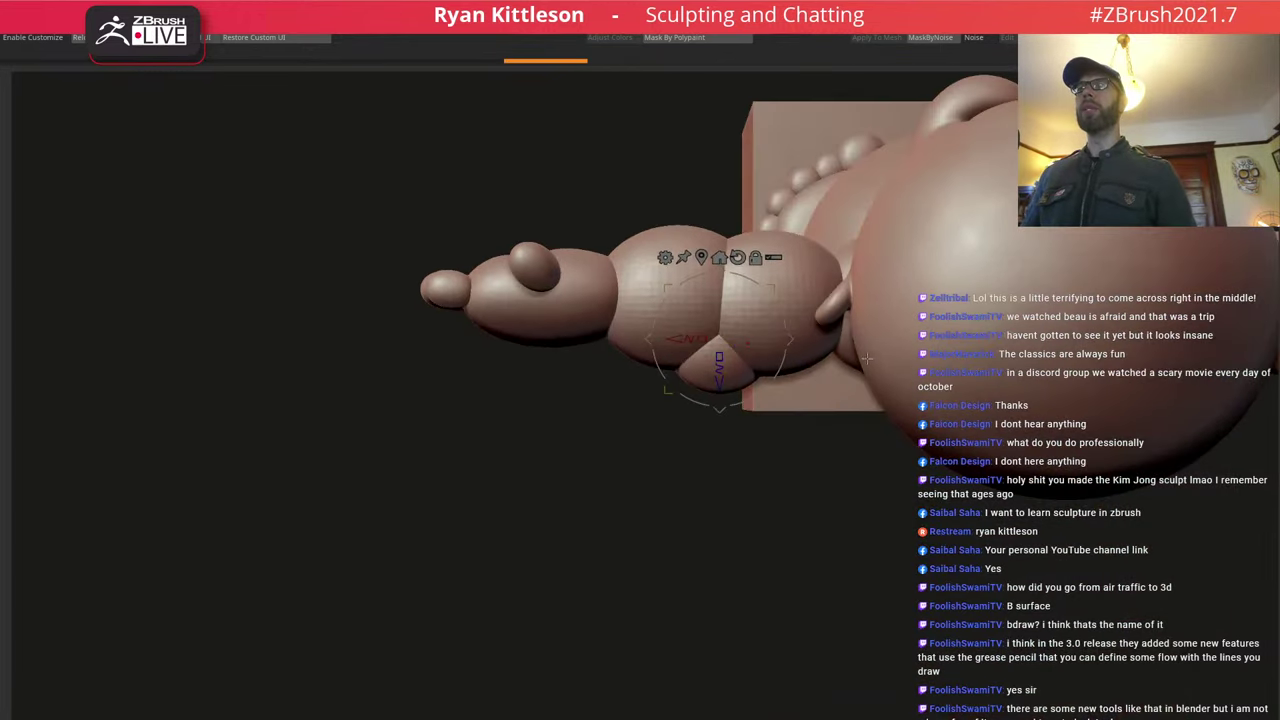
Select the head and examine the mouth and cheeks up close, then the full figure from the front.
key("q")
mouse_move(860, 358)
right_mouse_down("ctrl")
mouse_move(790, 475)
mouse_move(753, 363)
mouse_move(840, 334)
mouse_move(857, 312)
right_mouse_up("ctrl")
key("f")
right_click_drag(791, 357, 688, 338, "ctrl")
left_click(661, 317, "alt")
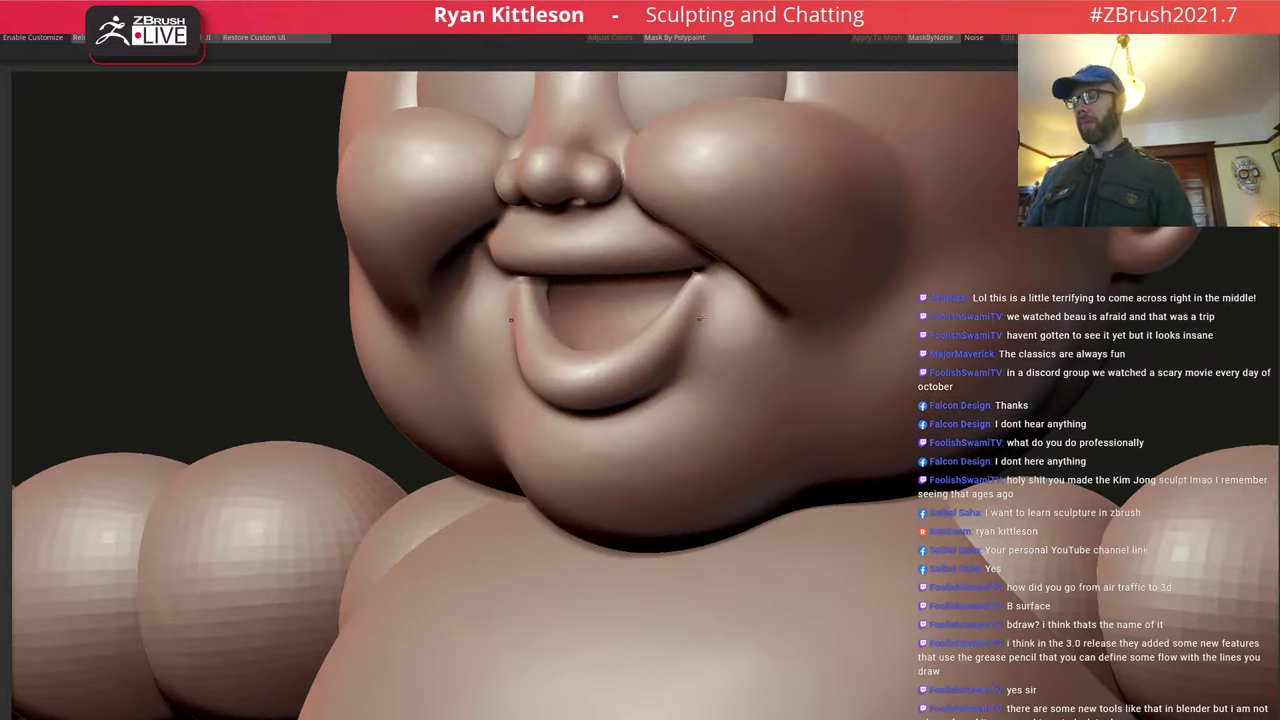
key("space")
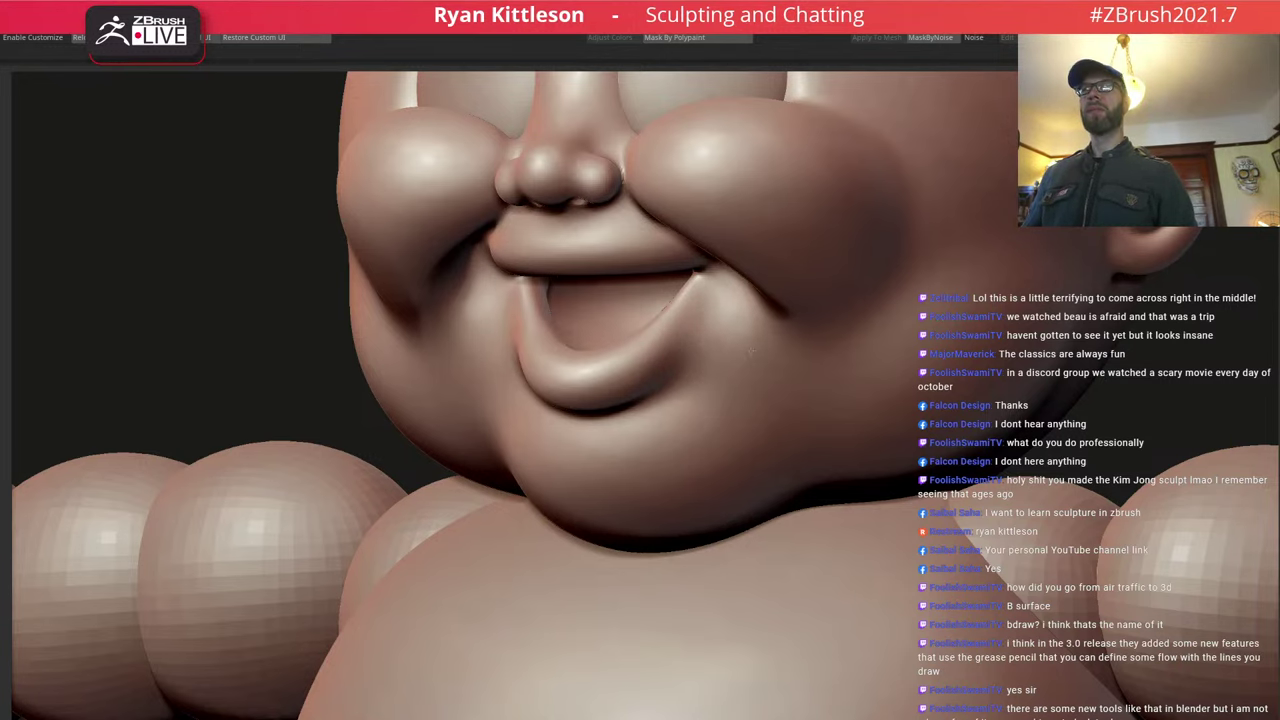
right_click_drag(728, 340, 628, 284)
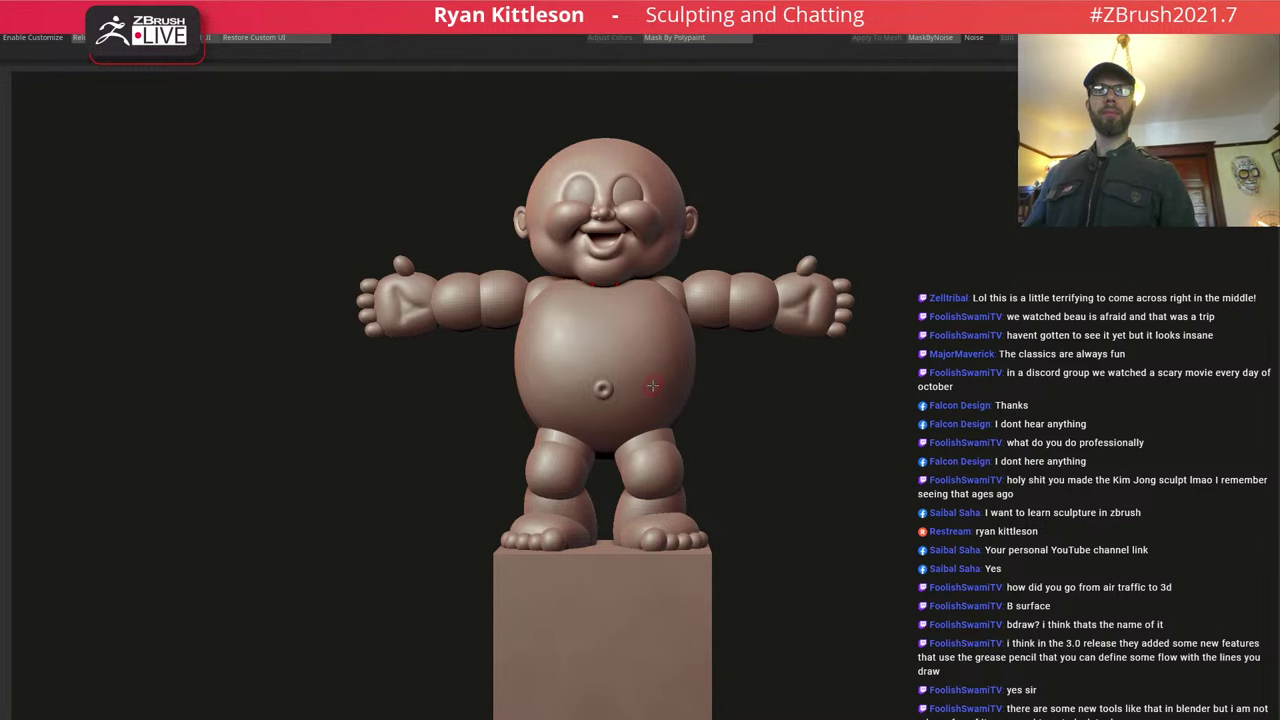
Check the Garbage Pail Kids reference image dripping dan.png in XnView MP and return to the sculpt.
left_click_drag(1279, 46, 822, 47)
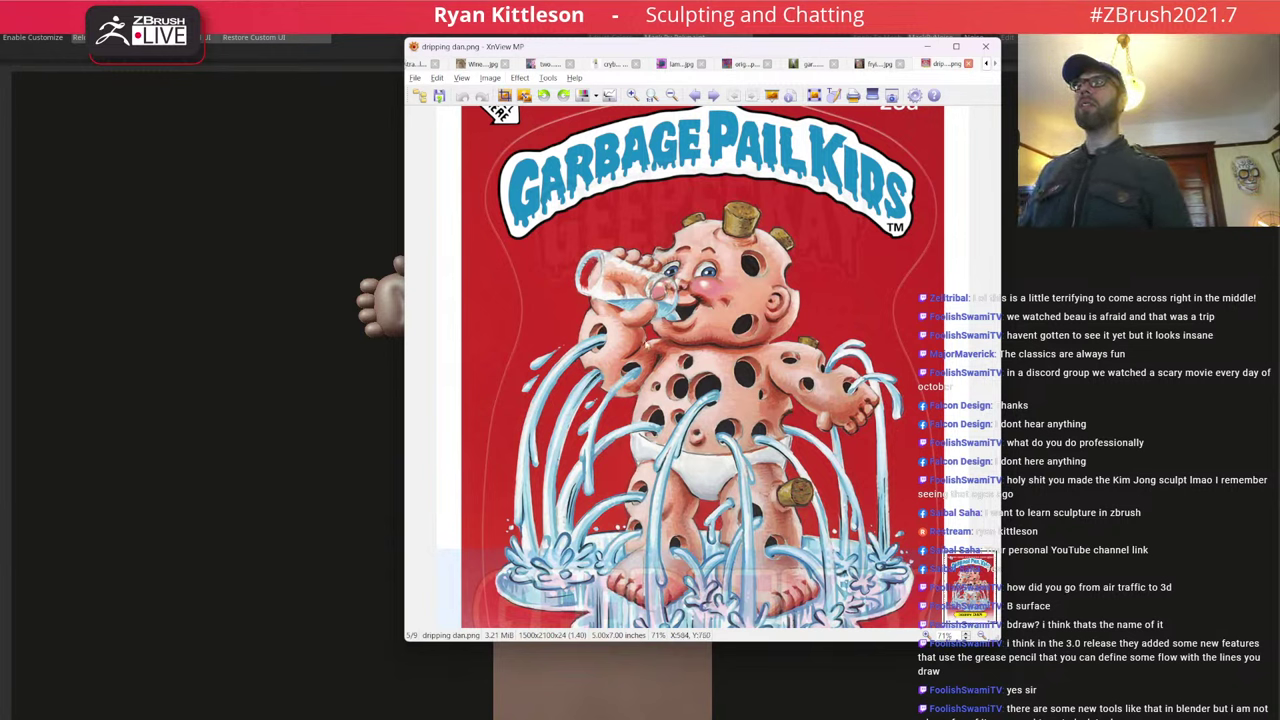
mouse_move(624, 48)
left_mouse_down()
mouse_move(1279, 18)
mouse_move(1279, 0)
left_mouse_up()
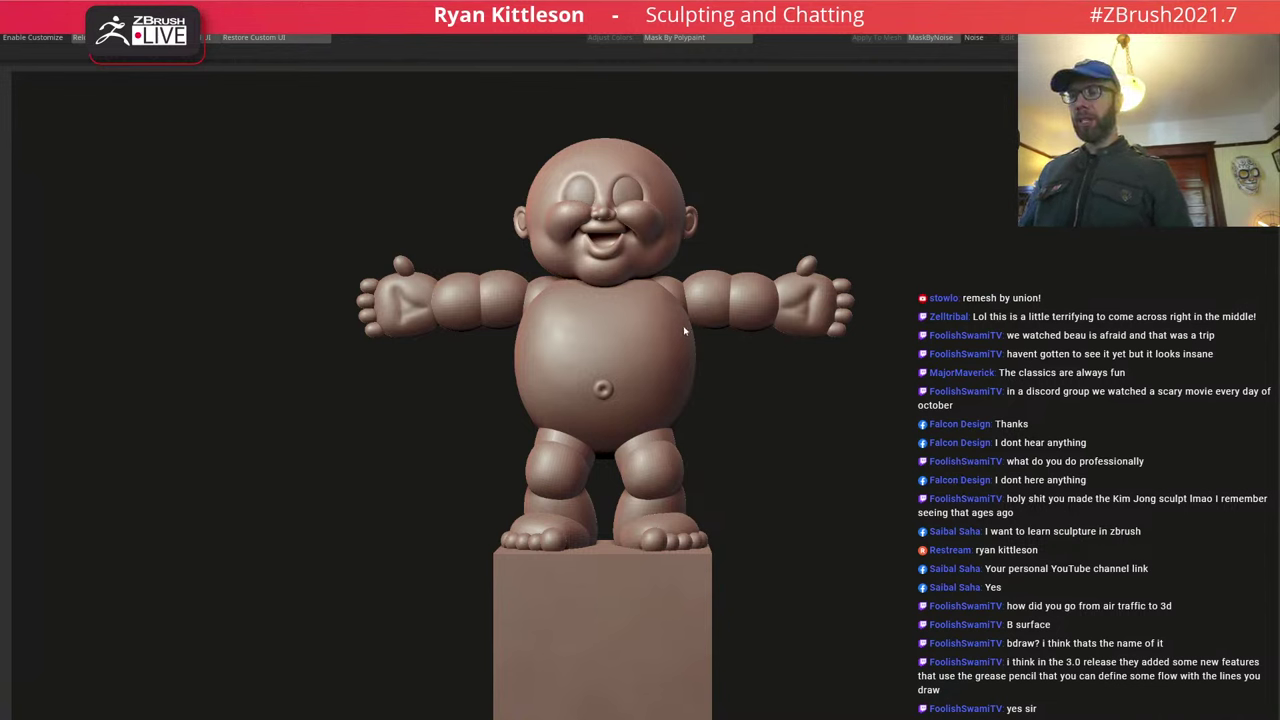
mouse_move(737, 351)
left_mouse_down()
mouse_move(595, 358)
mouse_move(717, 360)
left_mouse_up()
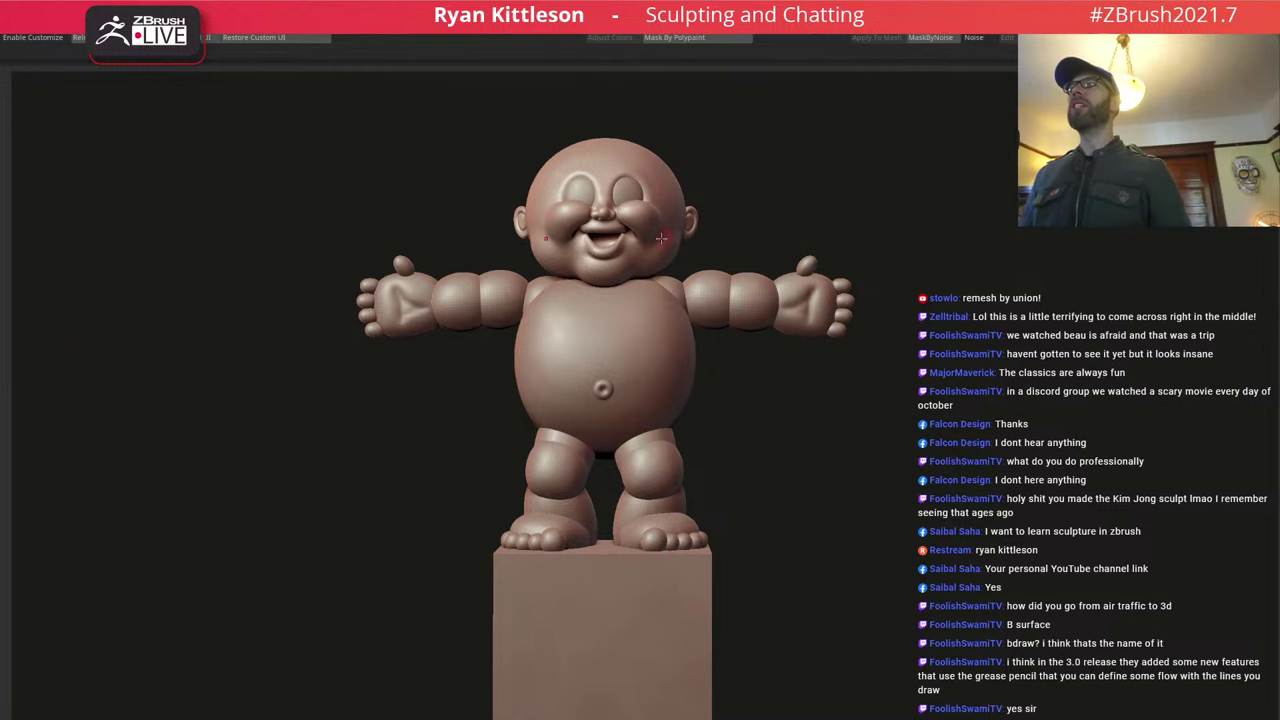
Isolate the palm piece and deepen the creases around its triangular hollow.
left_click(807, 305, "alt")
key("alt+s")
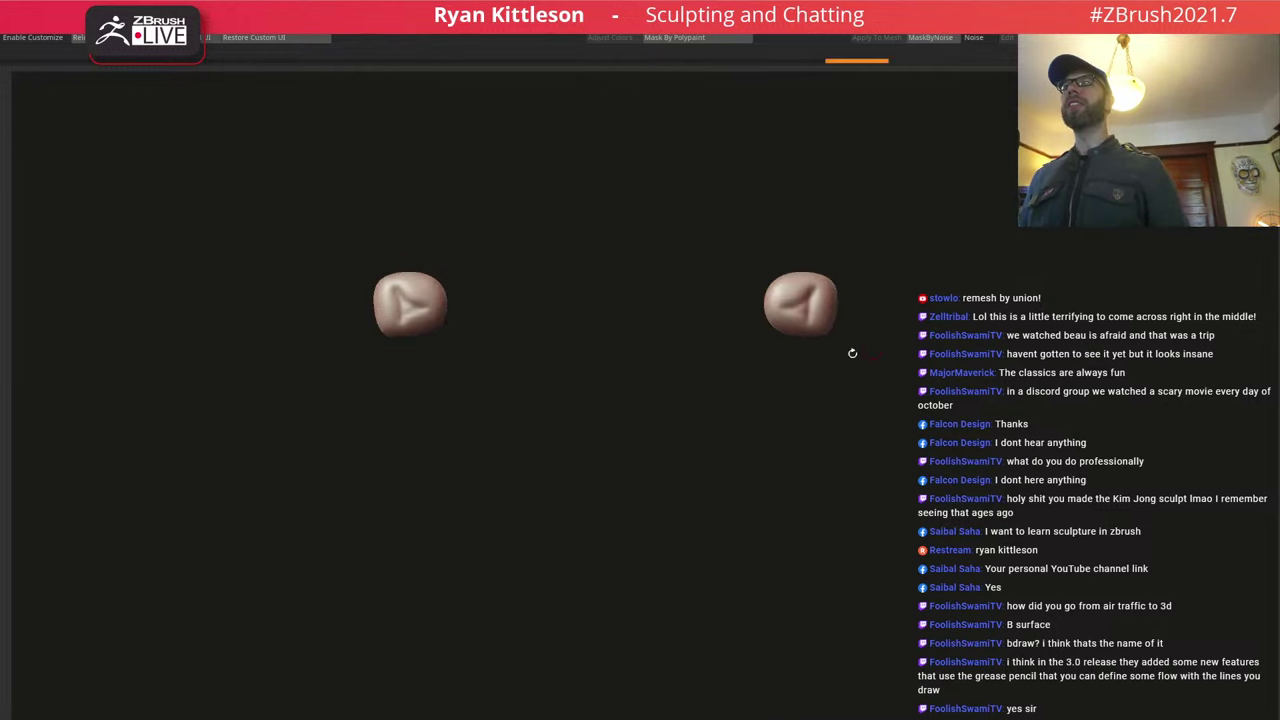
right_click_drag(810, 324, 846, 348, "ctrl")
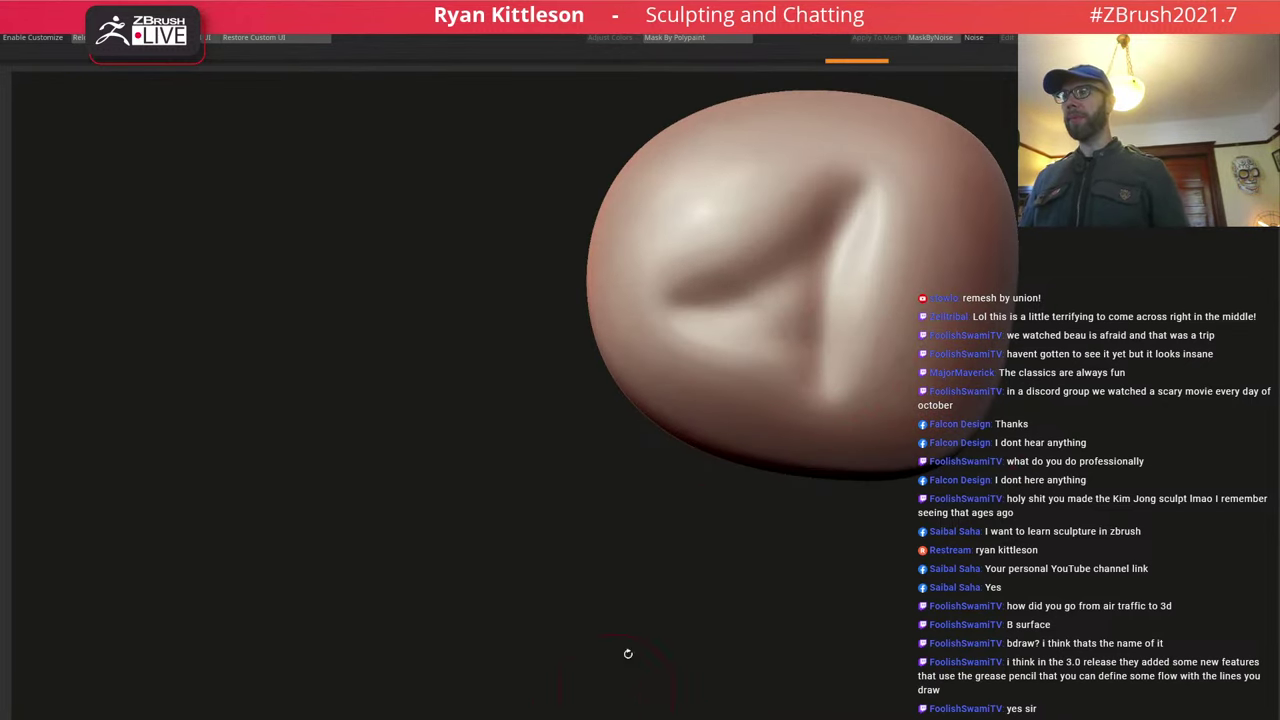
key("space")
left_click_drag(772, 294, 786, 295)
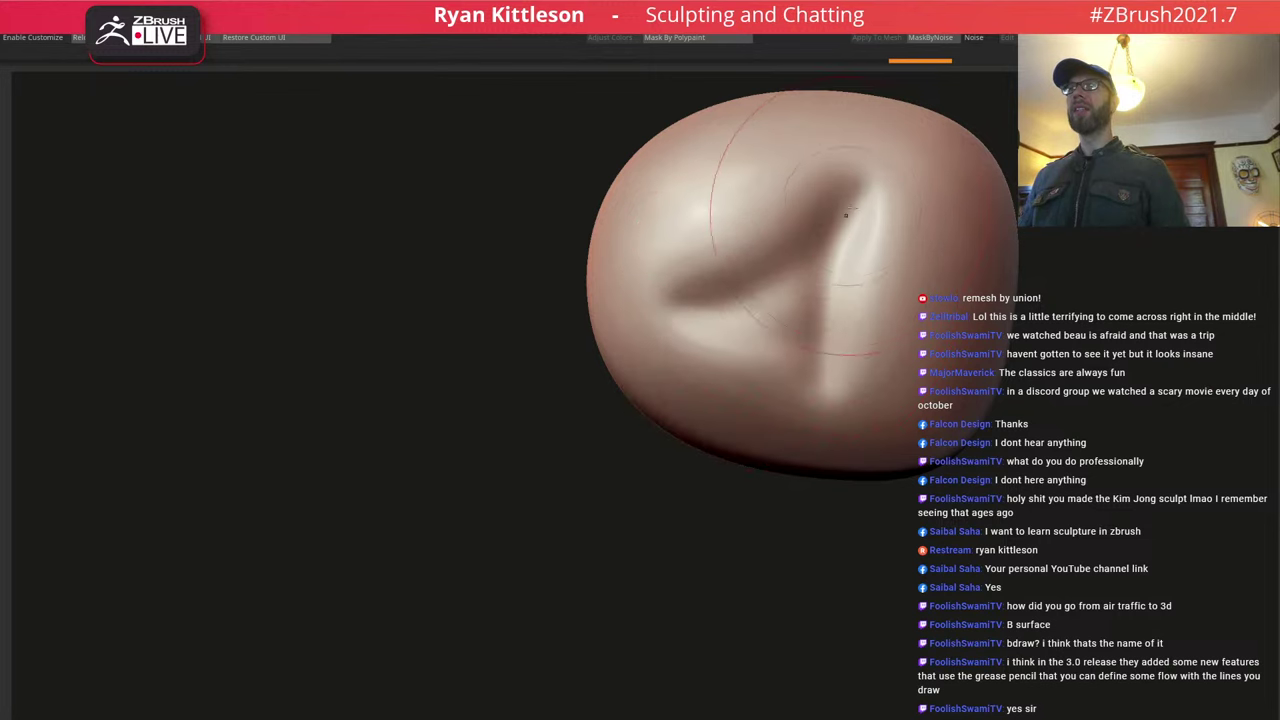
key("space")
left_click_drag(838, 187, 850, 182)
mouse_move(827, 228)
left_mouse_down()
mouse_move(670, 302)
mouse_move(830, 386)
mouse_move(864, 193)
left_mouse_up()
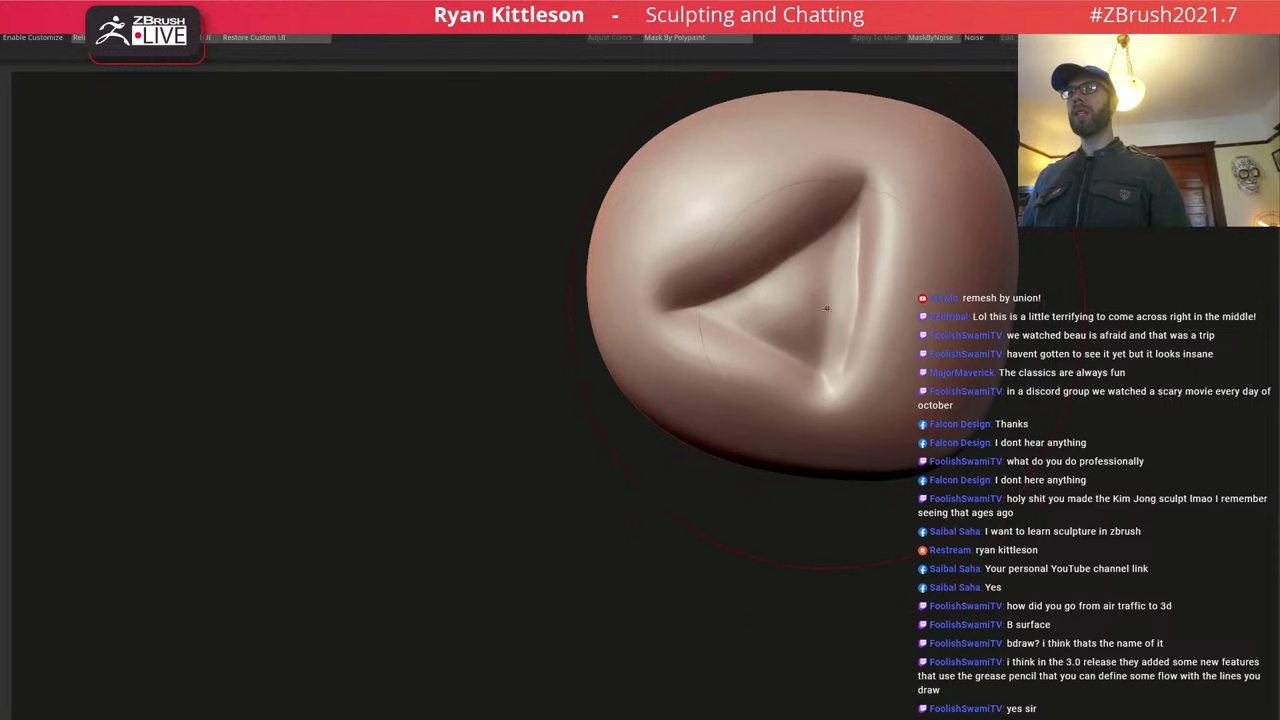
Reshape and smooth the hollow in the middle of the palm, and bring back the full figure.
key("space")
mouse_move(830, 316)
left_mouse_down()
mouse_move(800, 289)
mouse_move(822, 323)
mouse_move(832, 284)
mouse_move(754, 301)
mouse_move(812, 343)
left_mouse_up()
key("space")
mouse_move(800, 285)
left_mouse_down("shift")
mouse_move(852, 250)
mouse_move(820, 327)
left_mouse_up("shift")
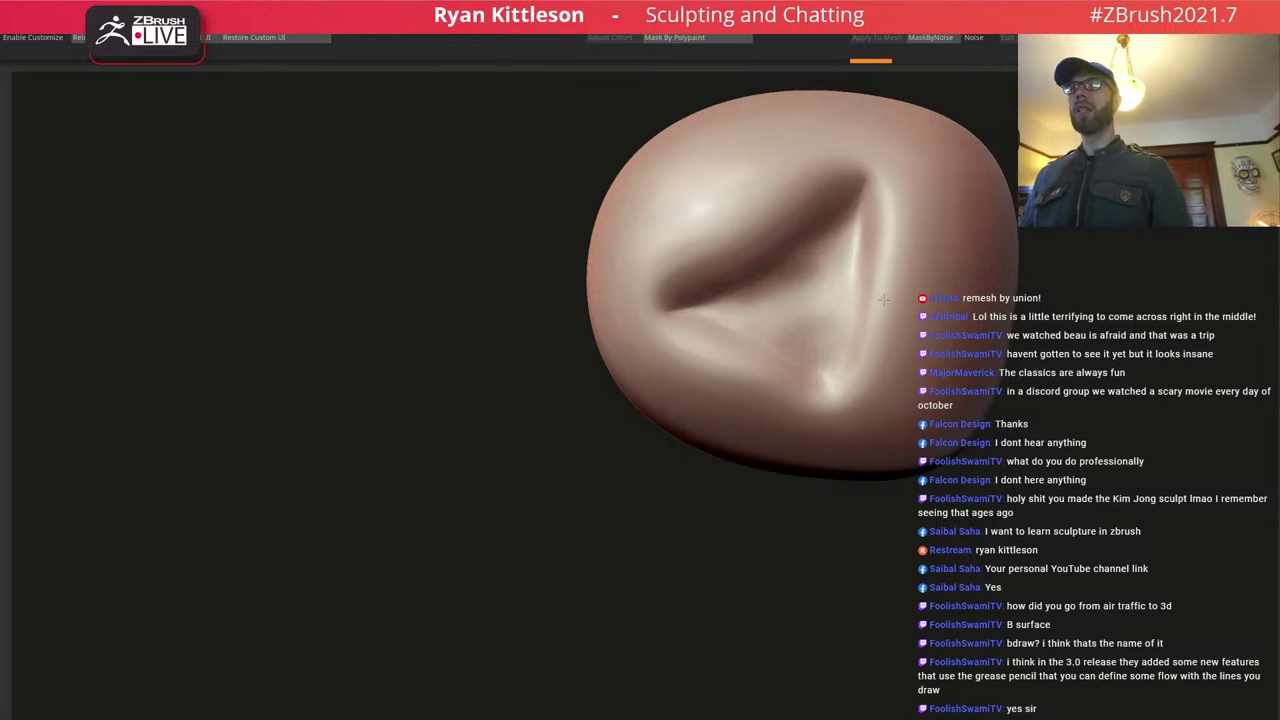
mouse_move(854, 251)
left_mouse_down("shift")
mouse_move(864, 182)
mouse_move(672, 302)
mouse_move(798, 342)
mouse_move(769, 326)
left_mouse_up("shift")
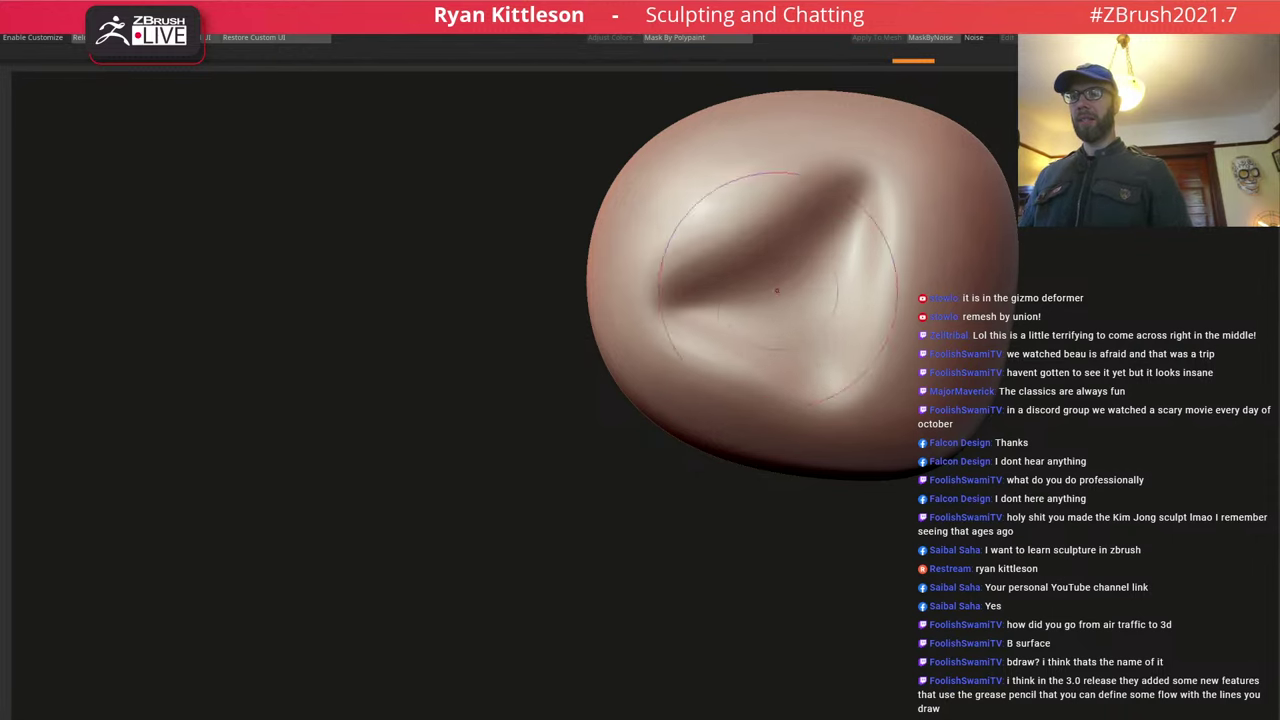
right_click_drag(777, 305, 686, 280, "ctrl")
key("alt+s")
Try the Remesh By Union deformer on the palm piece.
key("w")
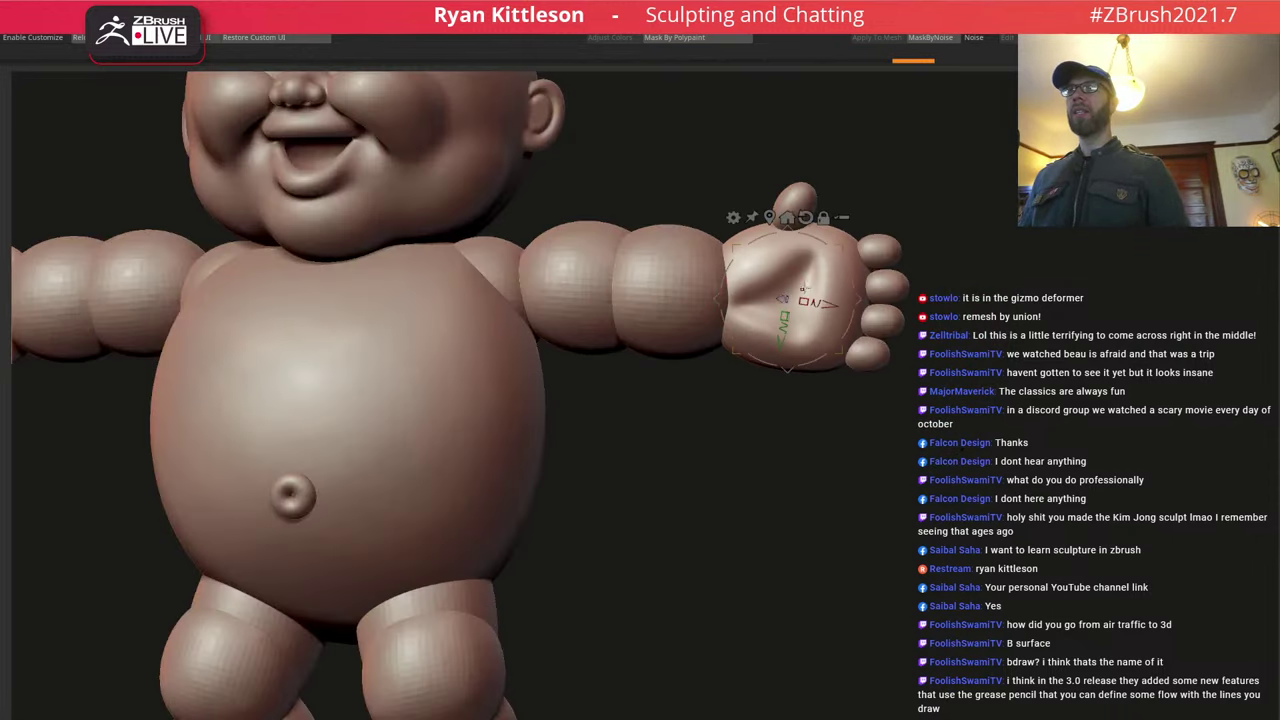
left_click(734, 217)
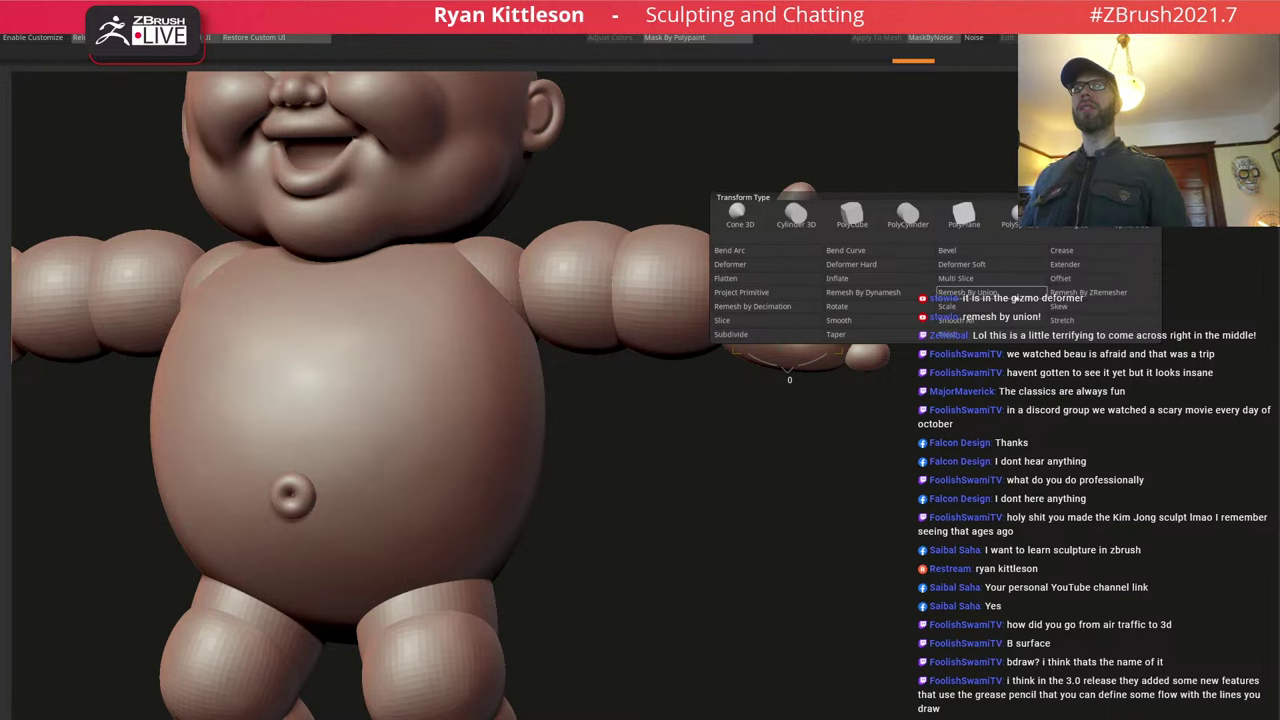
left_click(1013, 296)
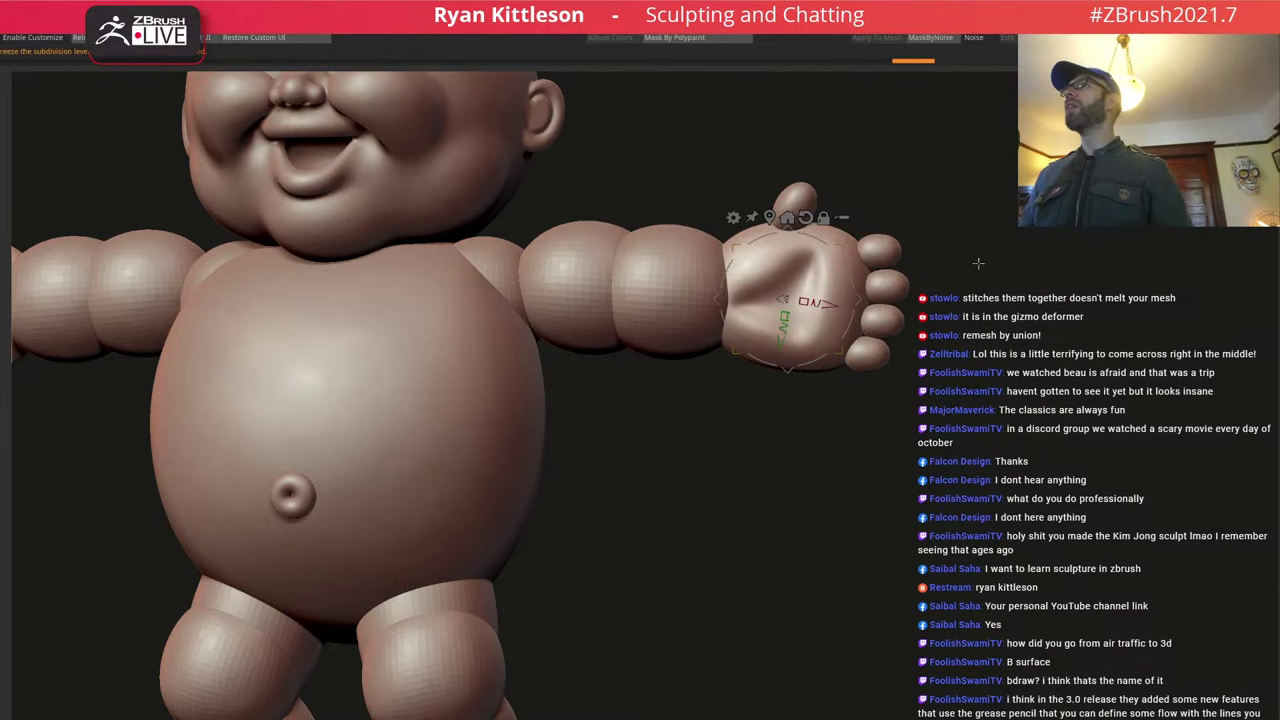
Inspect the palm's wireframe and polygroups in isolation, and return to the shaded full figure.
right_click_drag(978, 263, 995, 288, "ctrl")
key("alt+s")
key("shift+f")
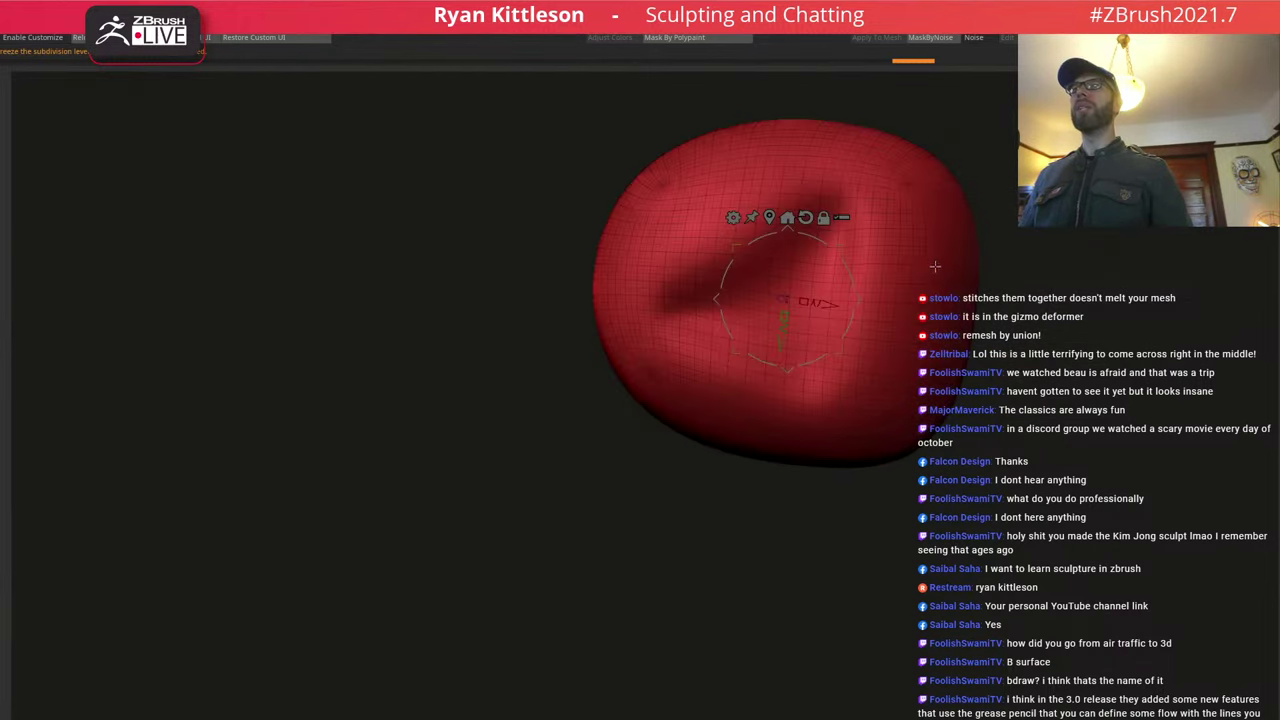
key("shift+f")
key("alt+s")
key("q")
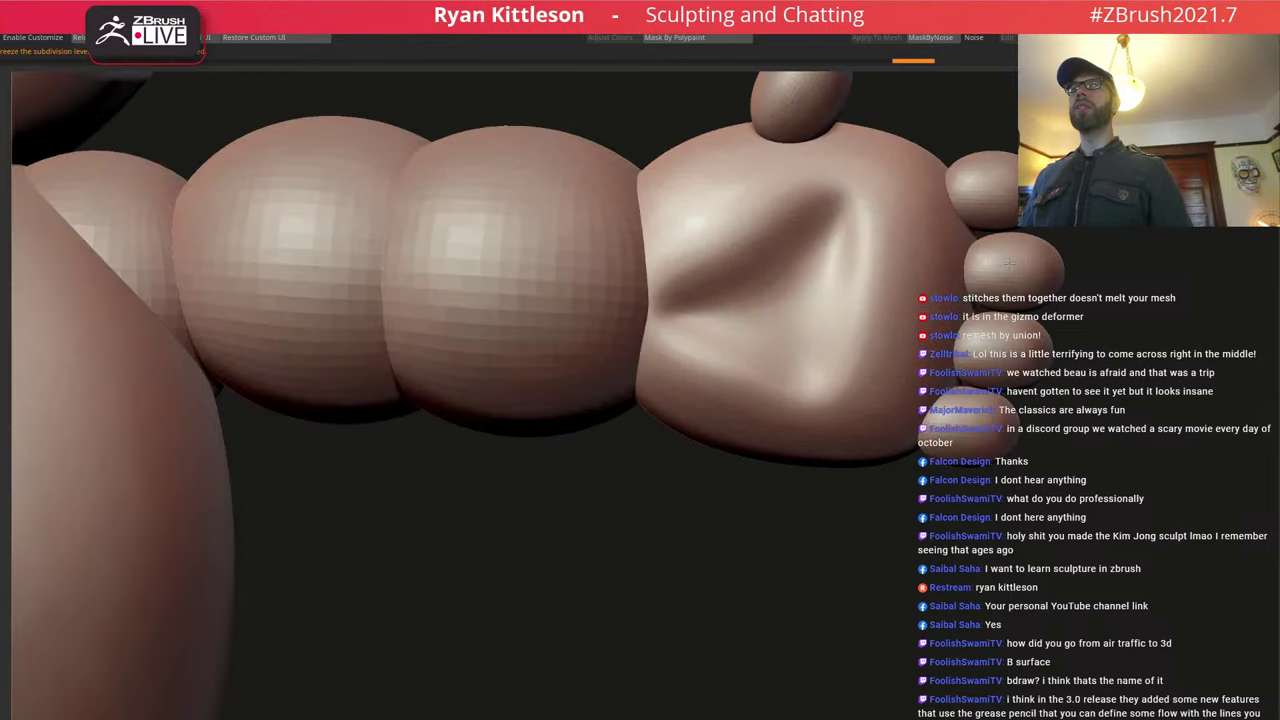
Select the finger pieces and apply the Remesh By Union deformer to them.
left_click(1010, 264, "alt")
key("w")
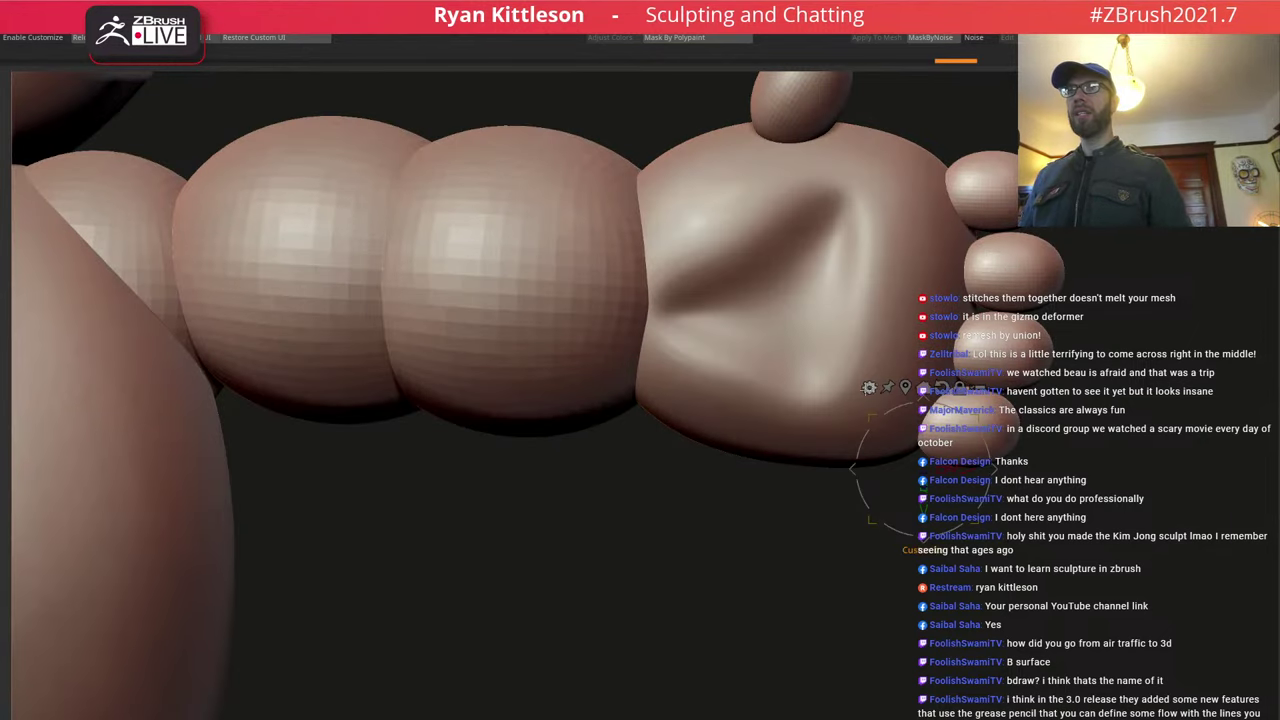
left_click(868, 388)
left_click(1052, 468)
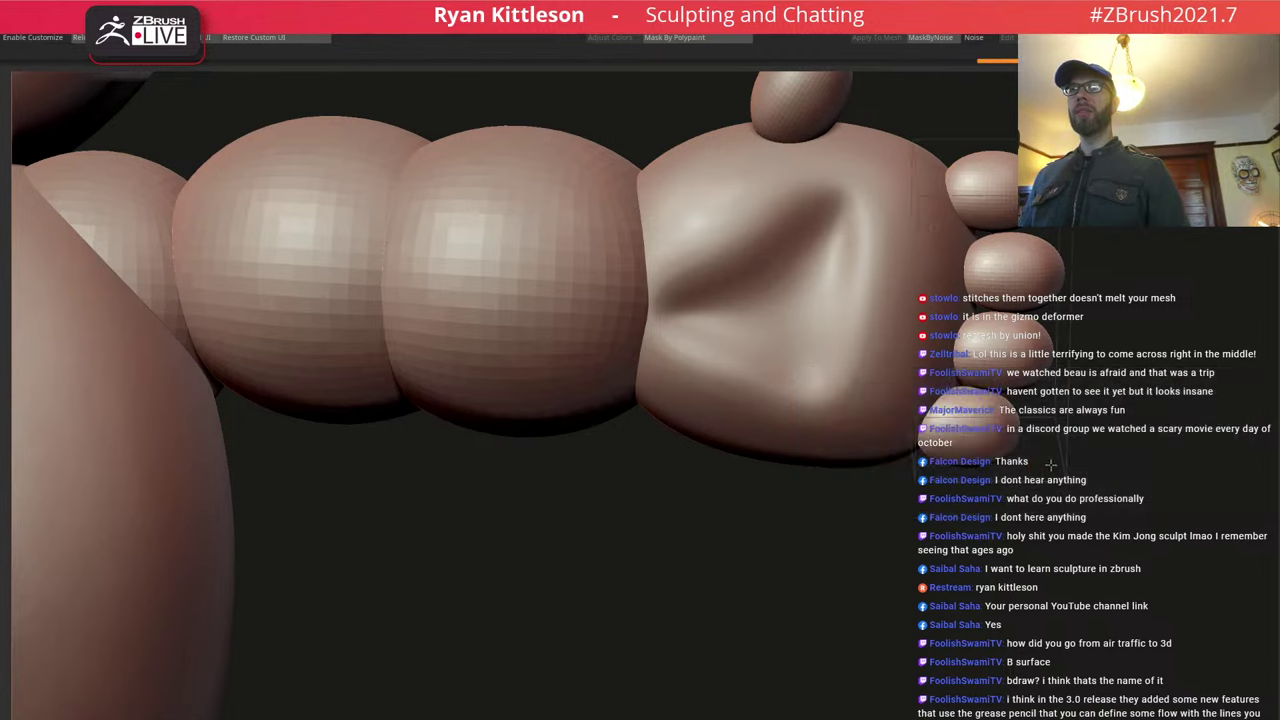
Inspect the four finger pieces' wireframe in isolation and leave the Remesh By Union deformer.
mouse_move(952, 236)
right_mouse_down()
mouse_move(890, 250)
mouse_move(948, 236)
right_mouse_up()
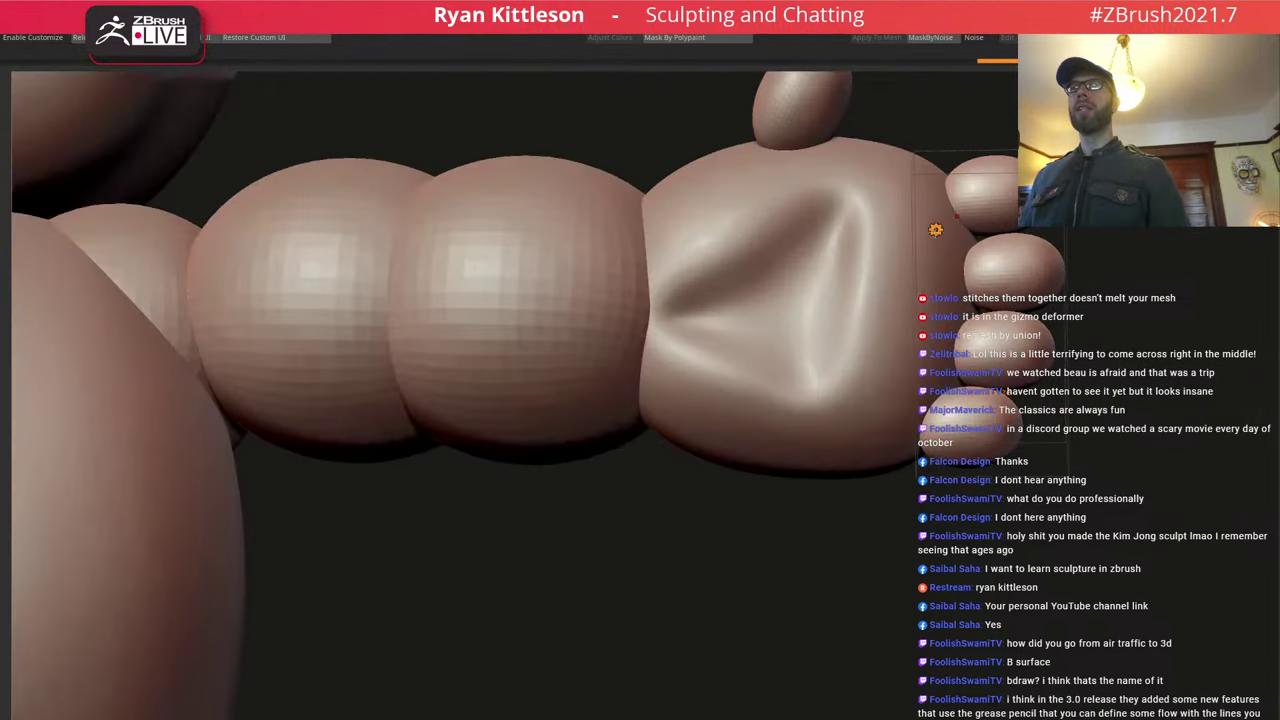
left_click(933, 234)
left_click(935, 233)
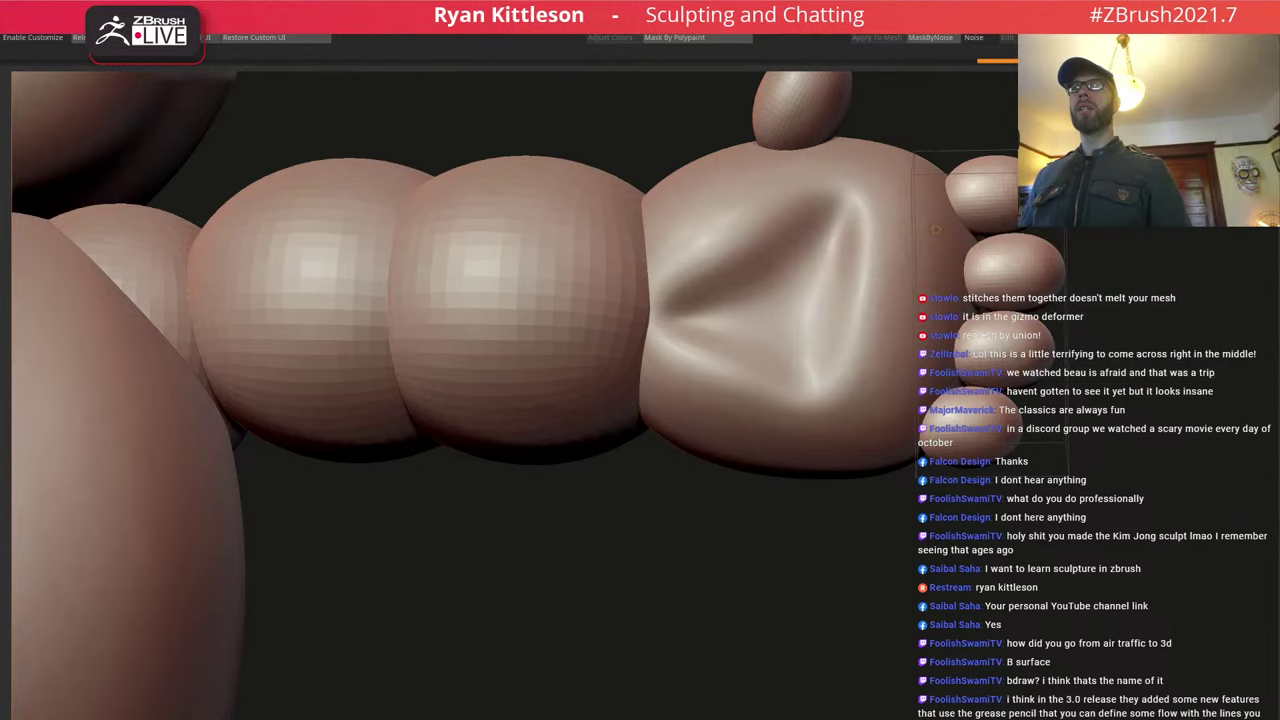
right_click_drag(1025, 270, 946, 286)
key("shift+f")
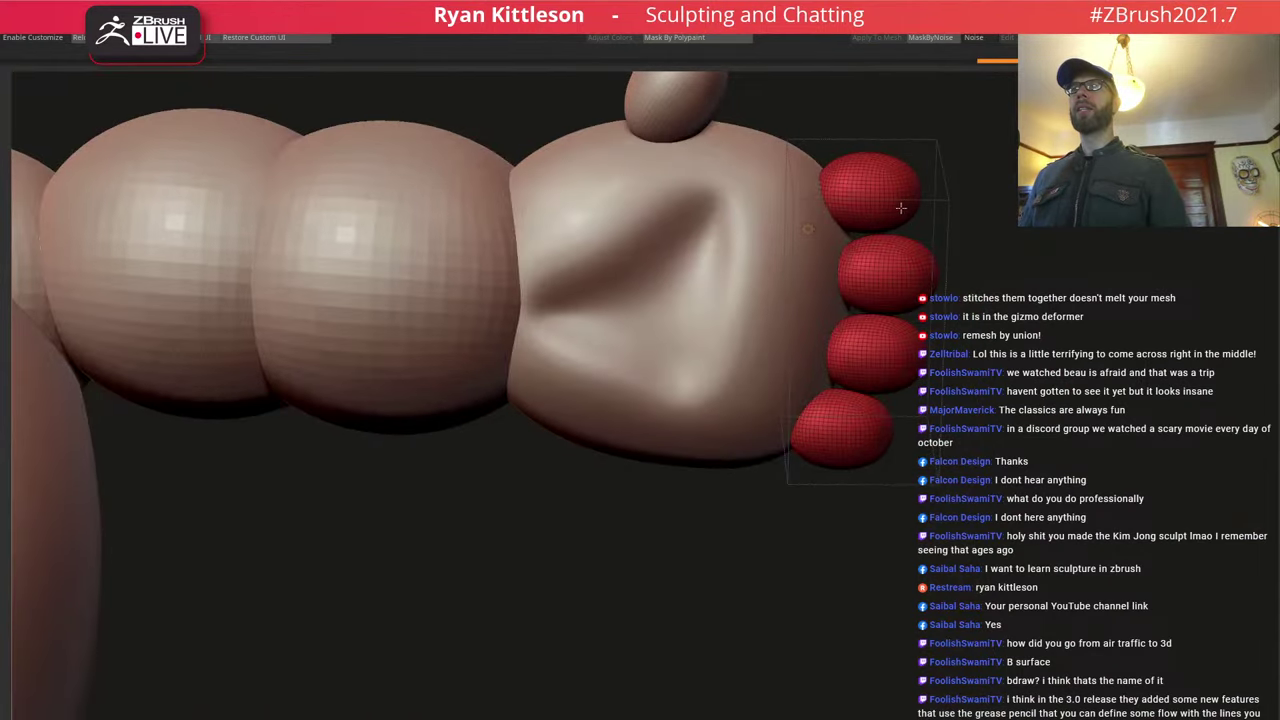
key("alt+s")
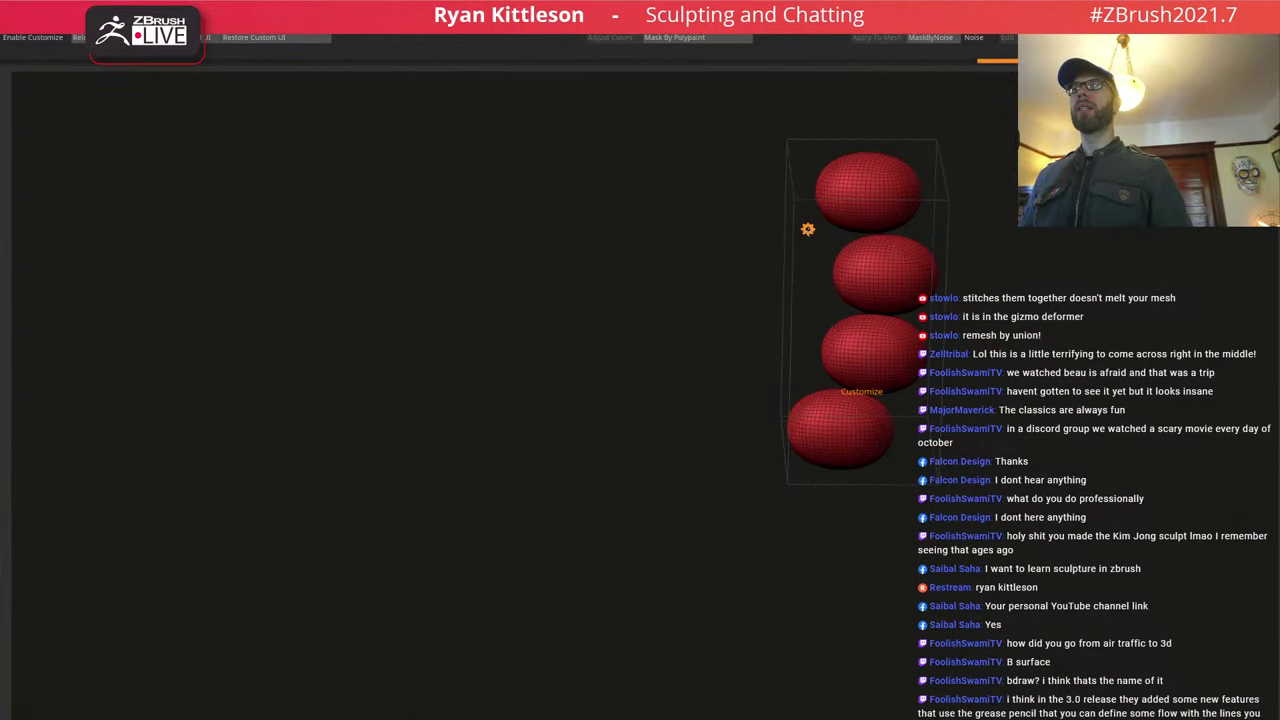
left_click(808, 229)
left_click(808, 232)
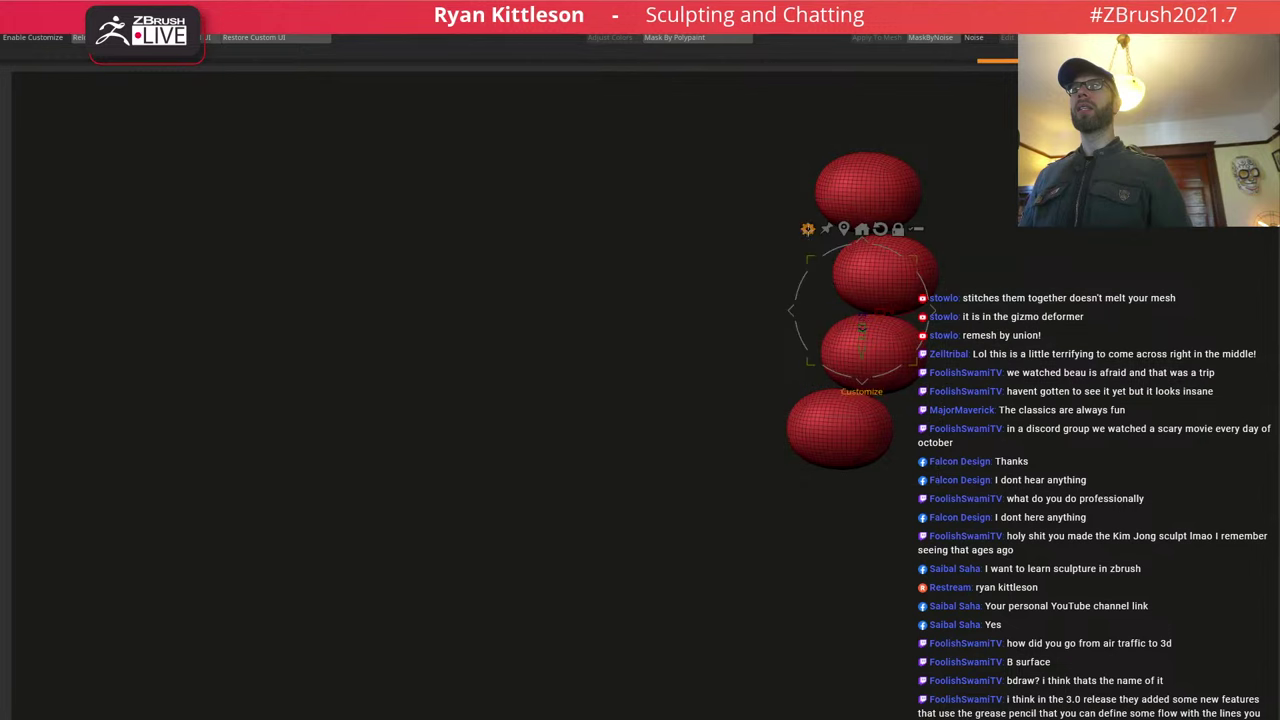
Bring back the shaded full figure and check the fingers of both hands in isolation.
left_click(922, 169)
key("shift+f")
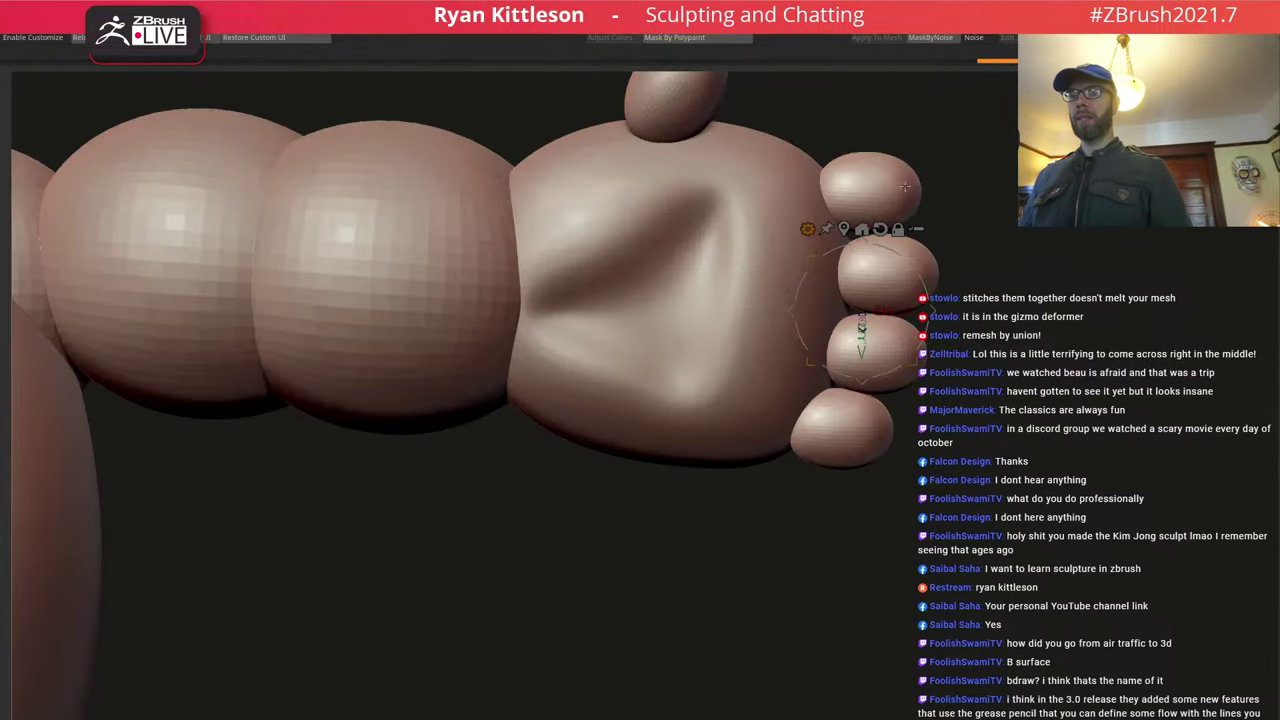
key("q")
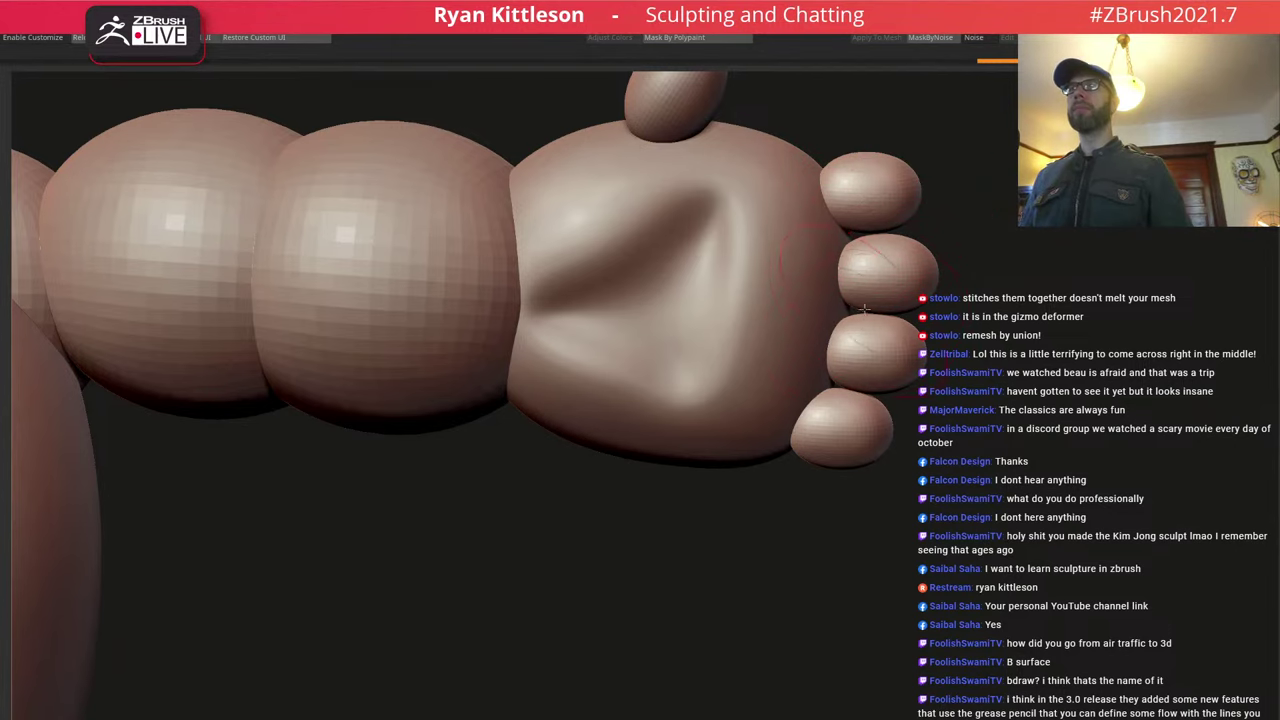
right_click_drag(876, 290, 565, 322, "ctrl")
left_click(5, 416)
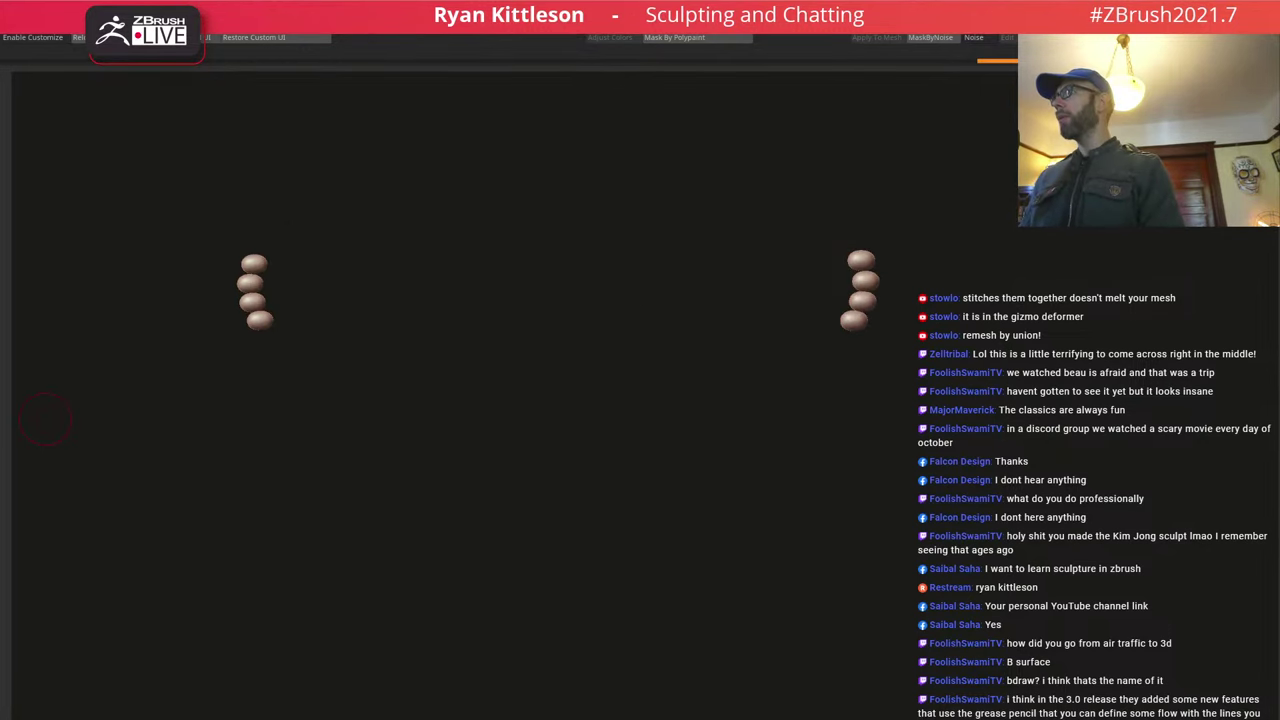
left_click(5, 416)
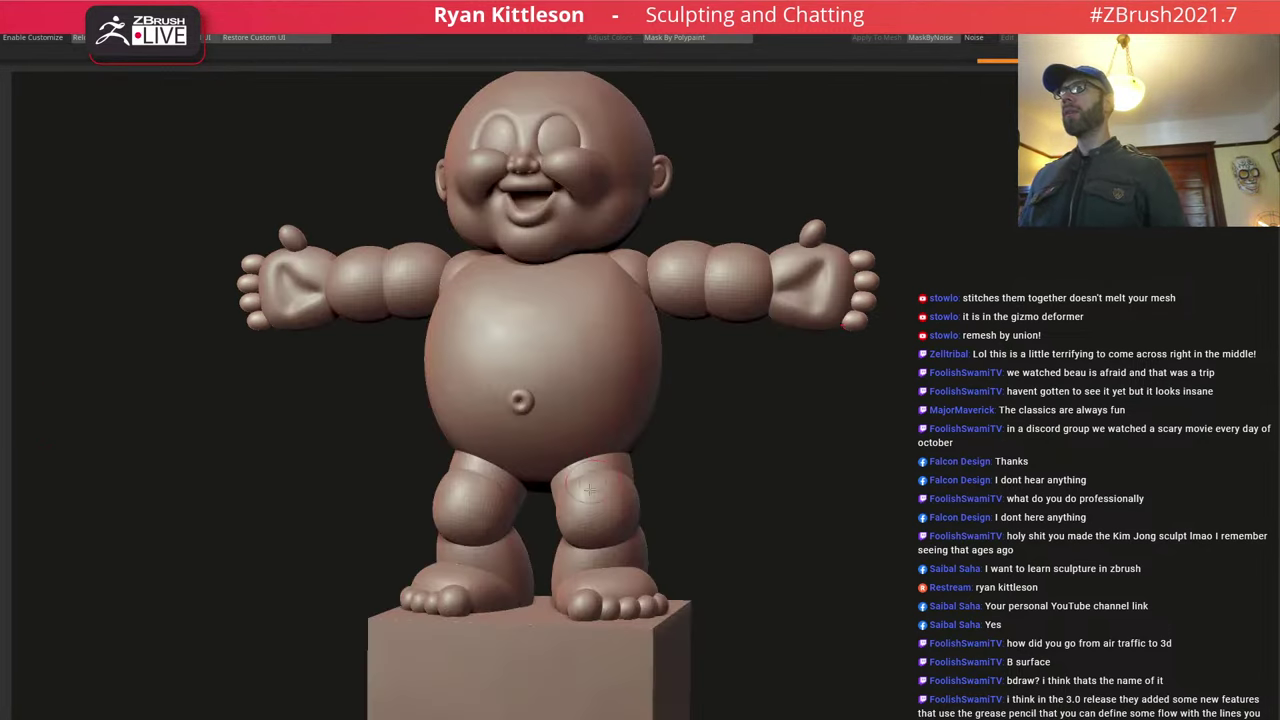
Select the big toe subtool and rename it "toe".
left_click(593, 610, "alt")
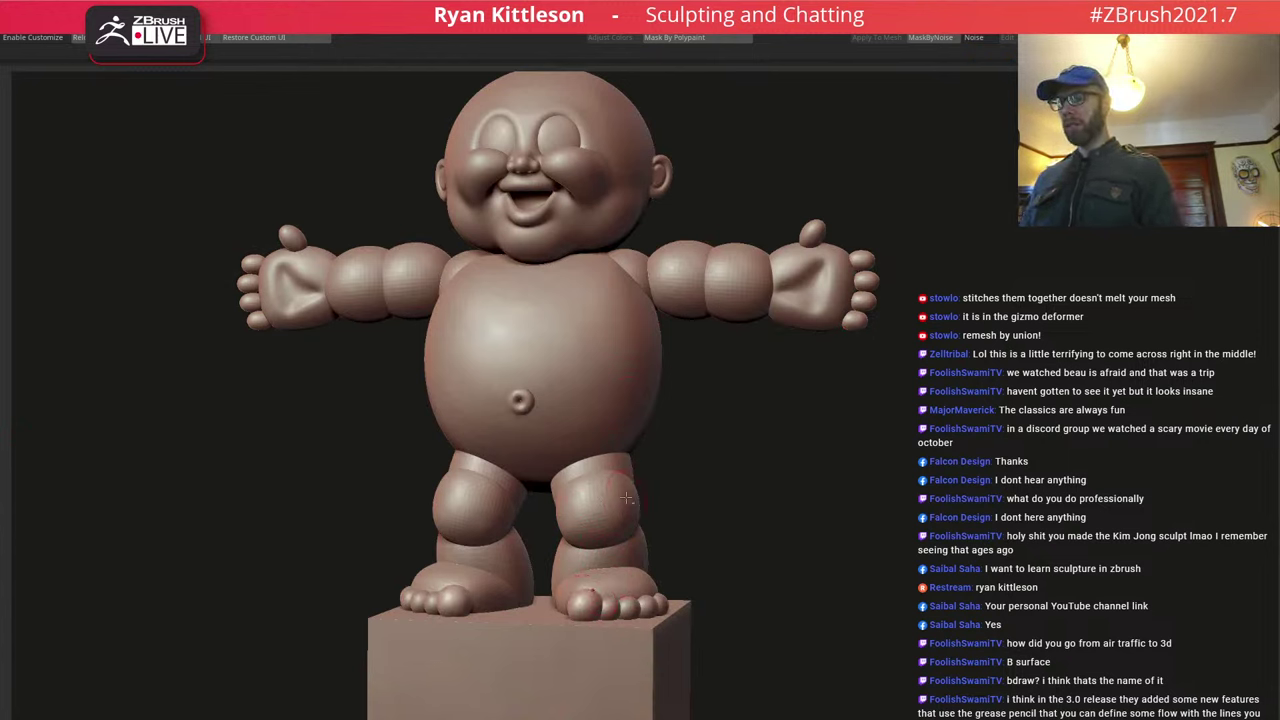
key("ctrl+r")
type("toe")
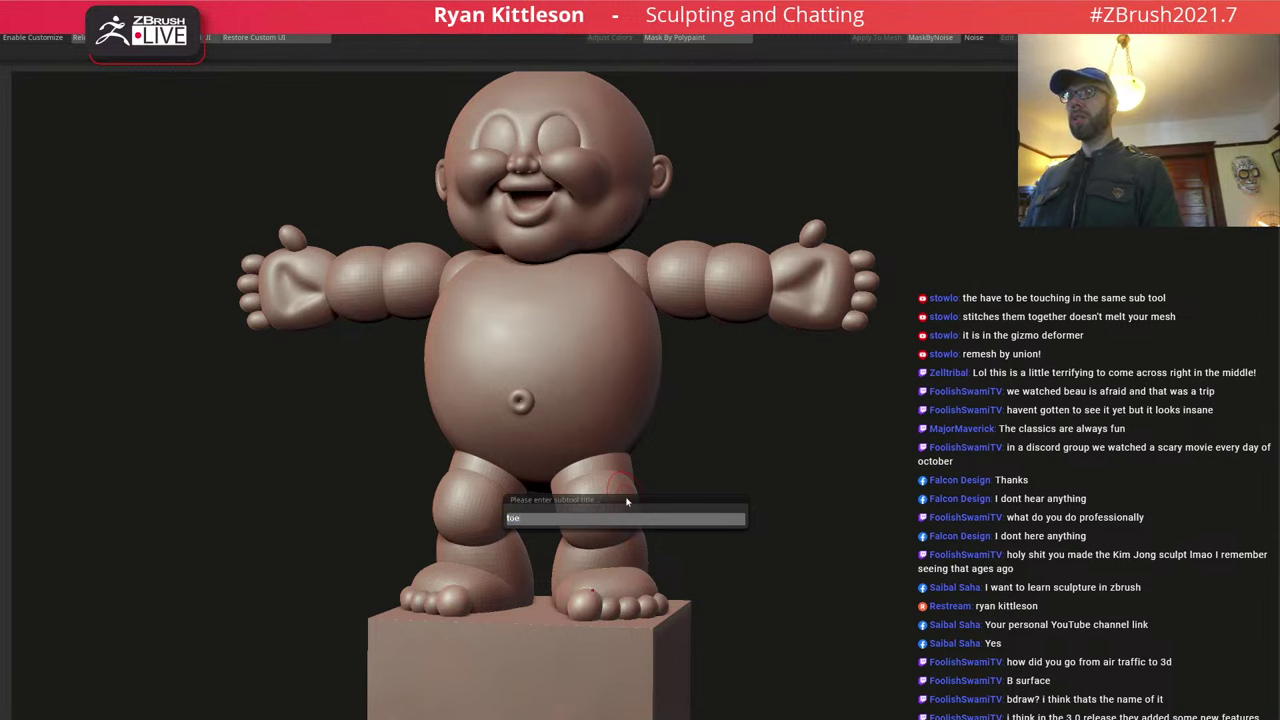
key("Return")
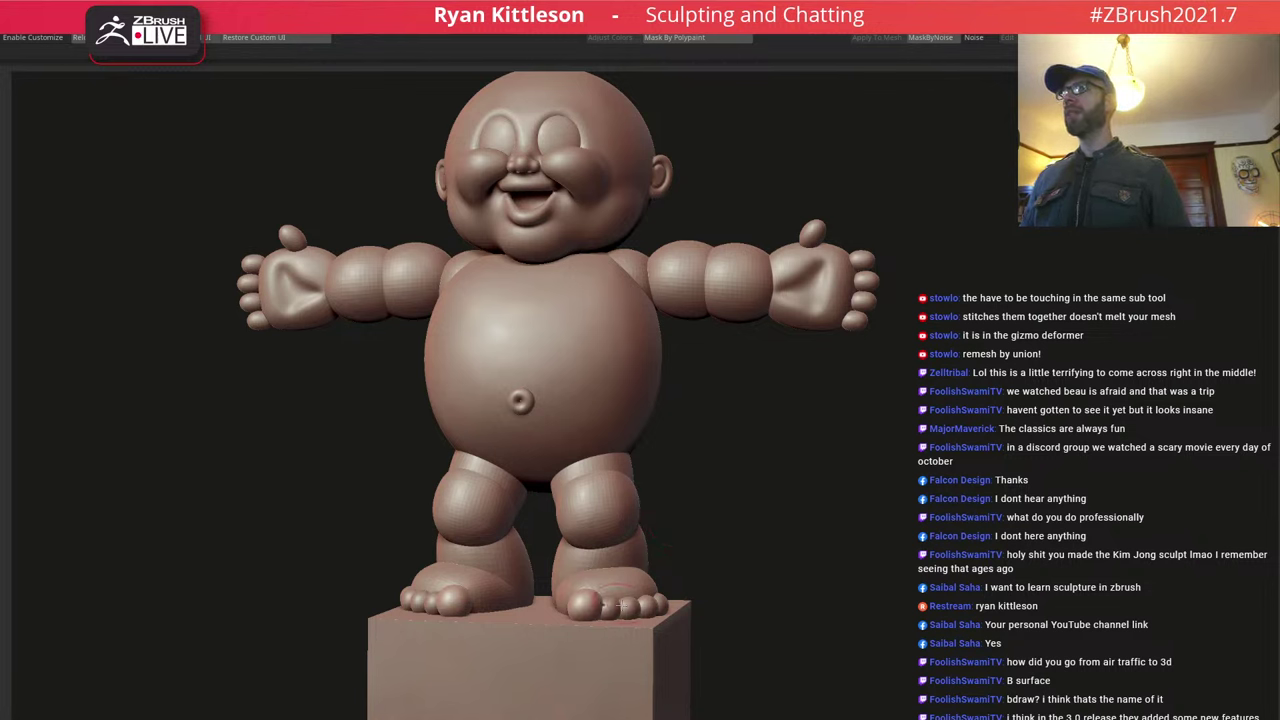
Select the subtool holding the smaller toes and rename it "toes".
left_click(617, 607, "alt")
key("F2")
type("toes")
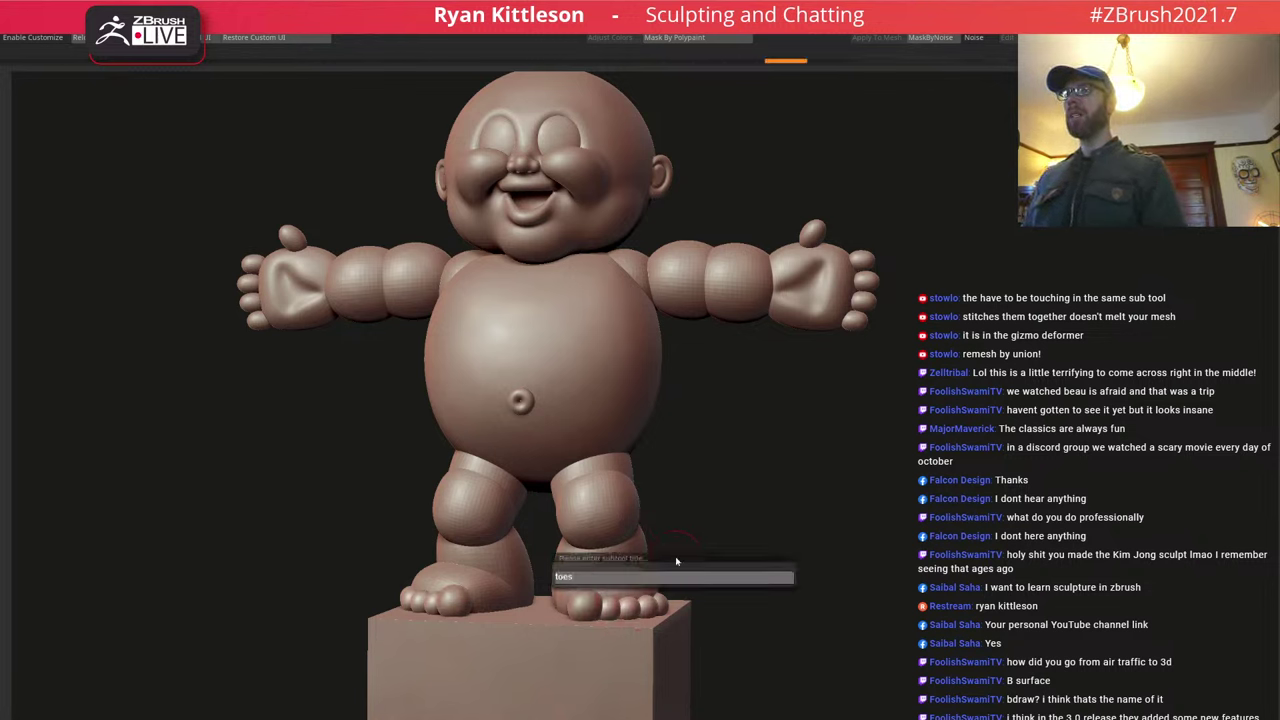
key("Return")
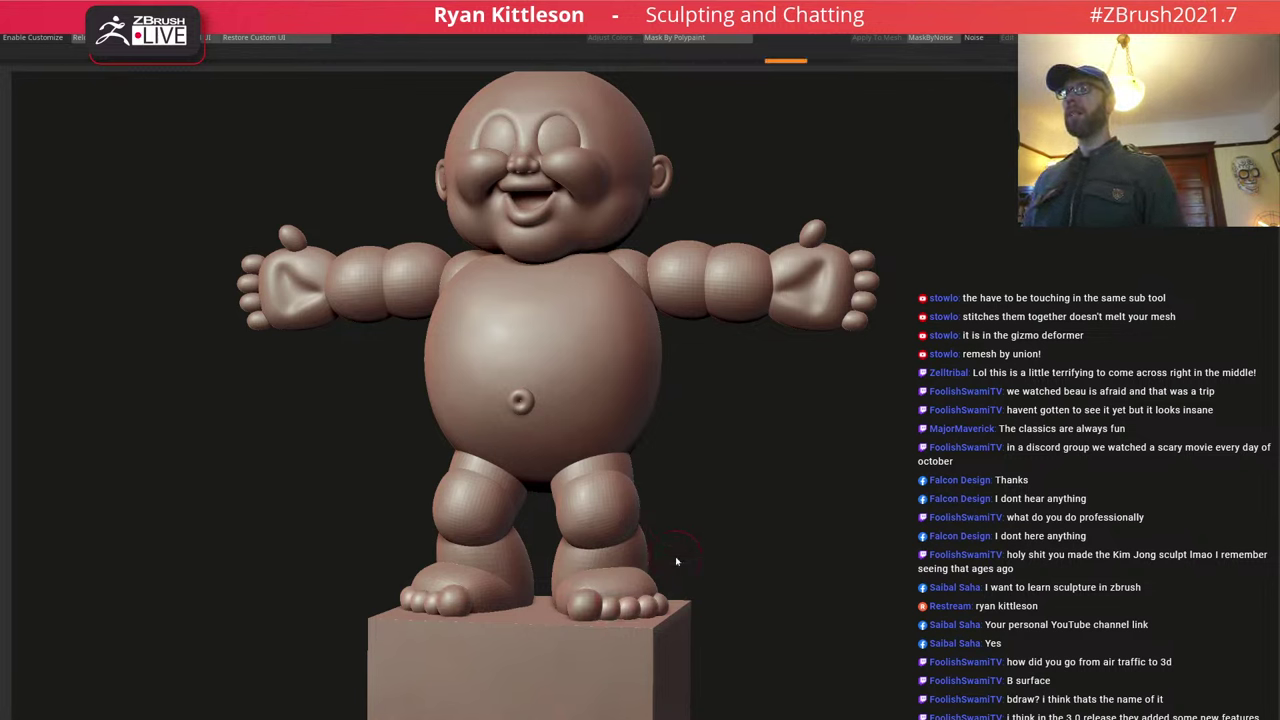
Check the smaller toes in isolation, bring back the figure, and apply the Remesh By Union deformer to them.
key("alt+s")
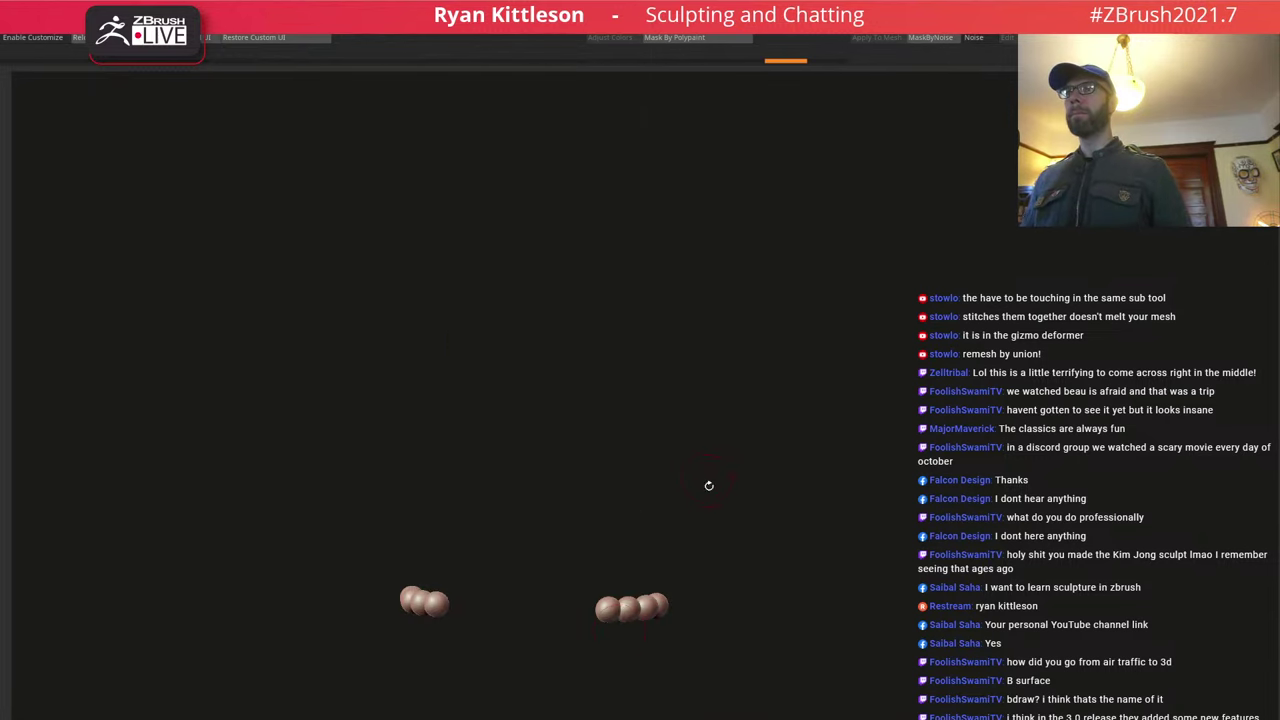
right_click_drag(638, 623, 692, 487, "ctrl")
mouse_move(692, 487)
right_mouse_down()
mouse_move(659, 523)
mouse_move(708, 484)
right_mouse_up()
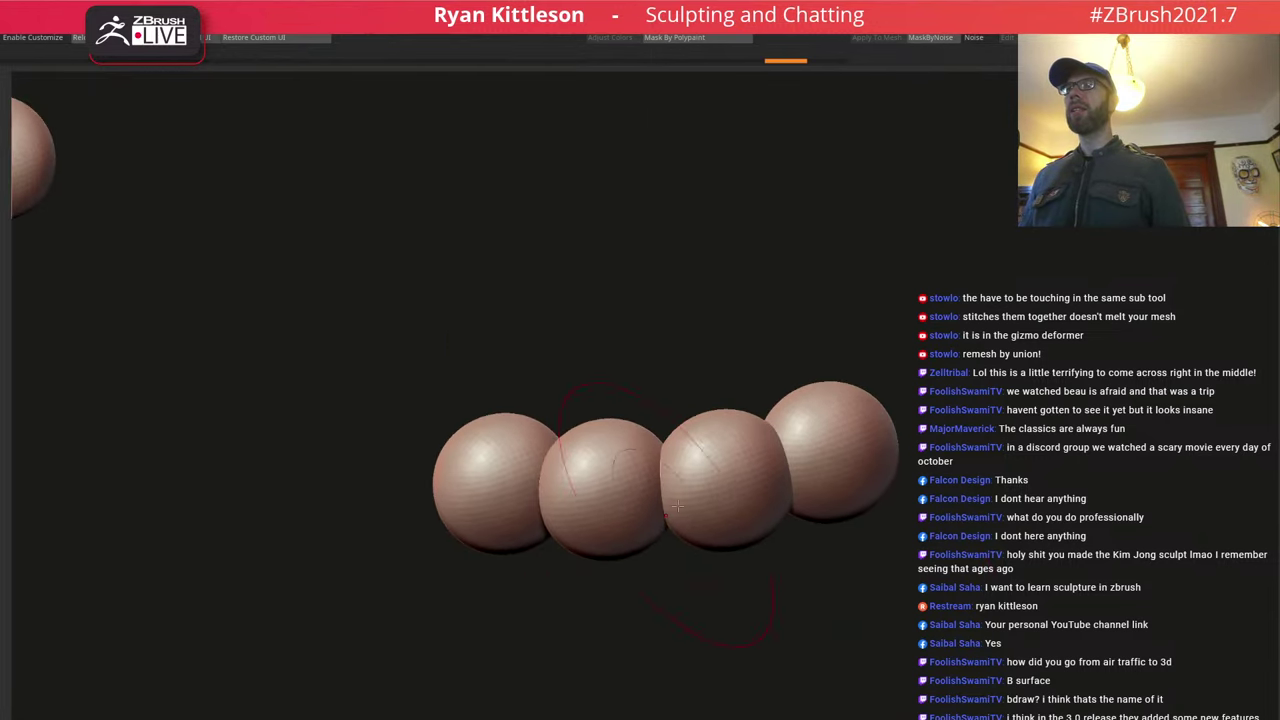
key("w")
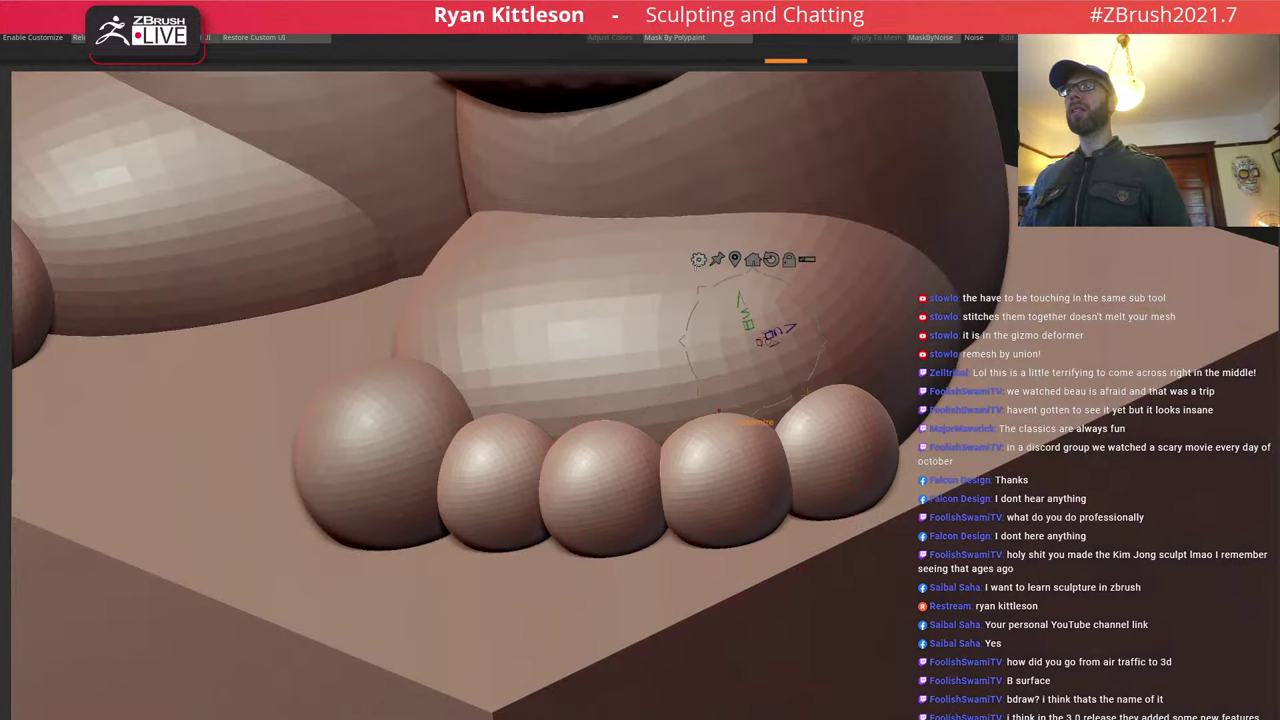
left_click(698, 259)
left_click(923, 341)
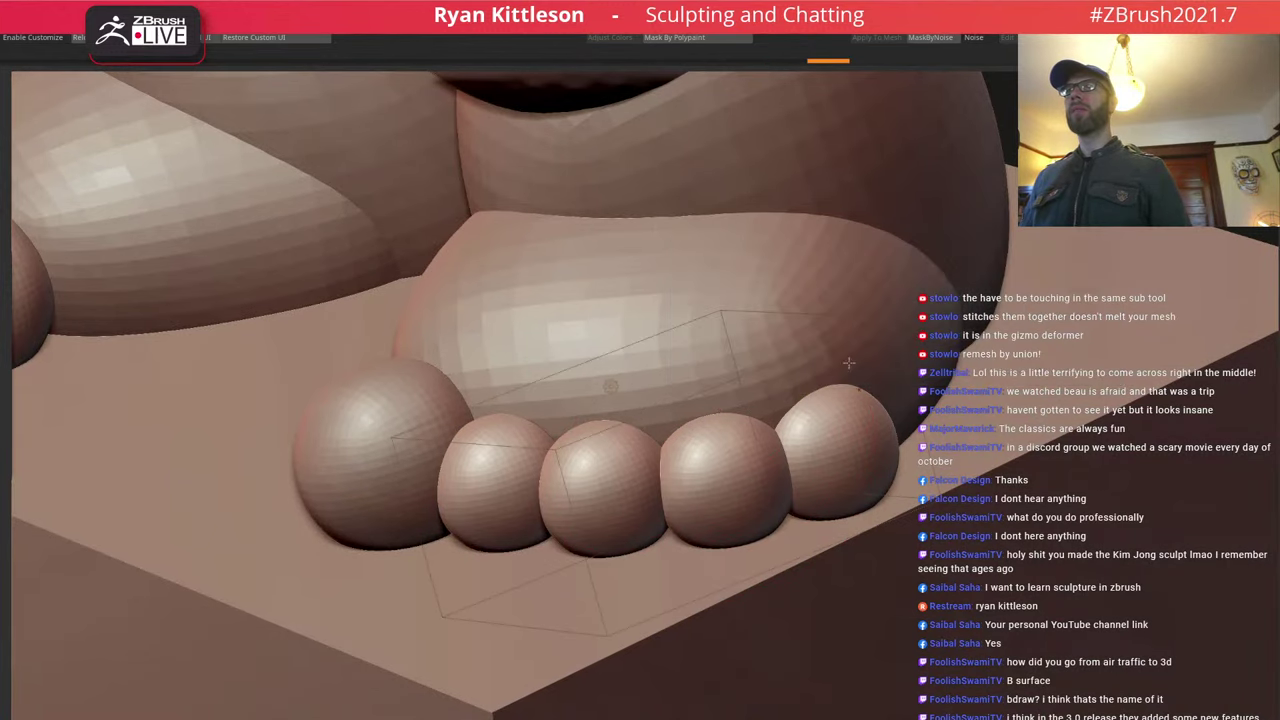
Examine the remeshed toes' wireframe where neighbouring toes meet, and return to plain shading.
key("shift+f")
right_click_drag(700, 506, 817, 549, "ctrl")
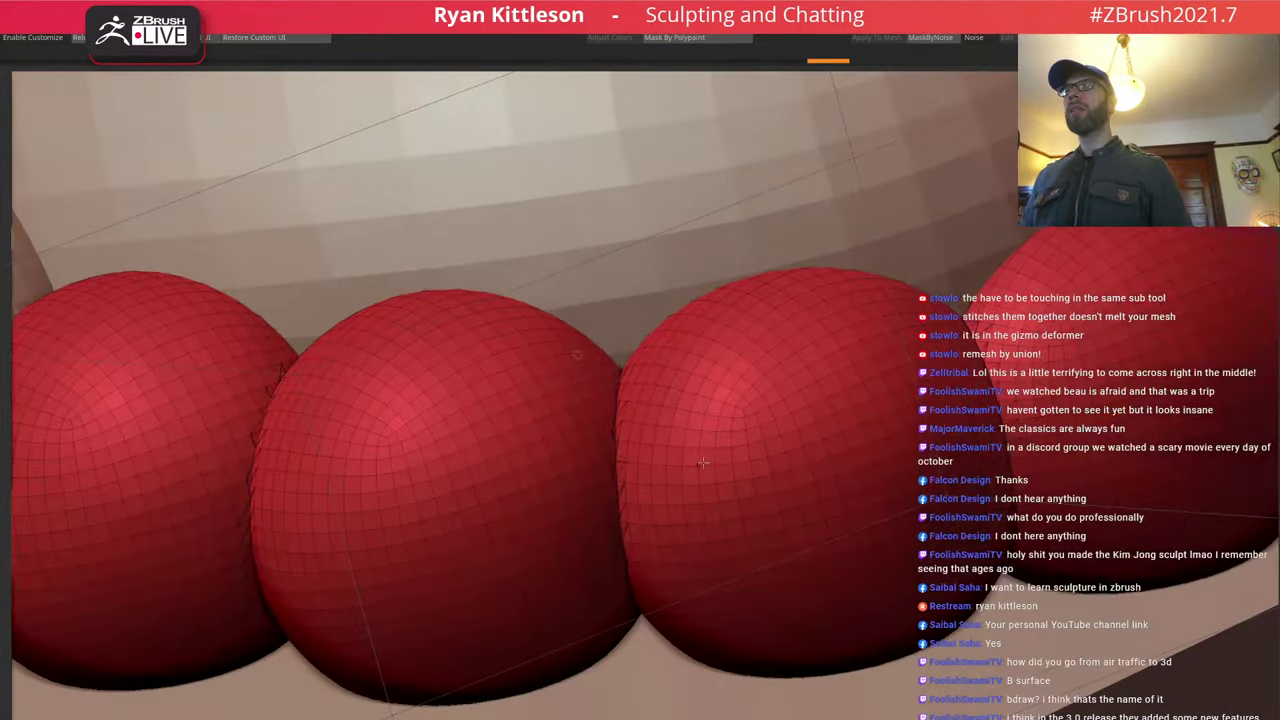
right_click_drag(703, 465, 704, 415)
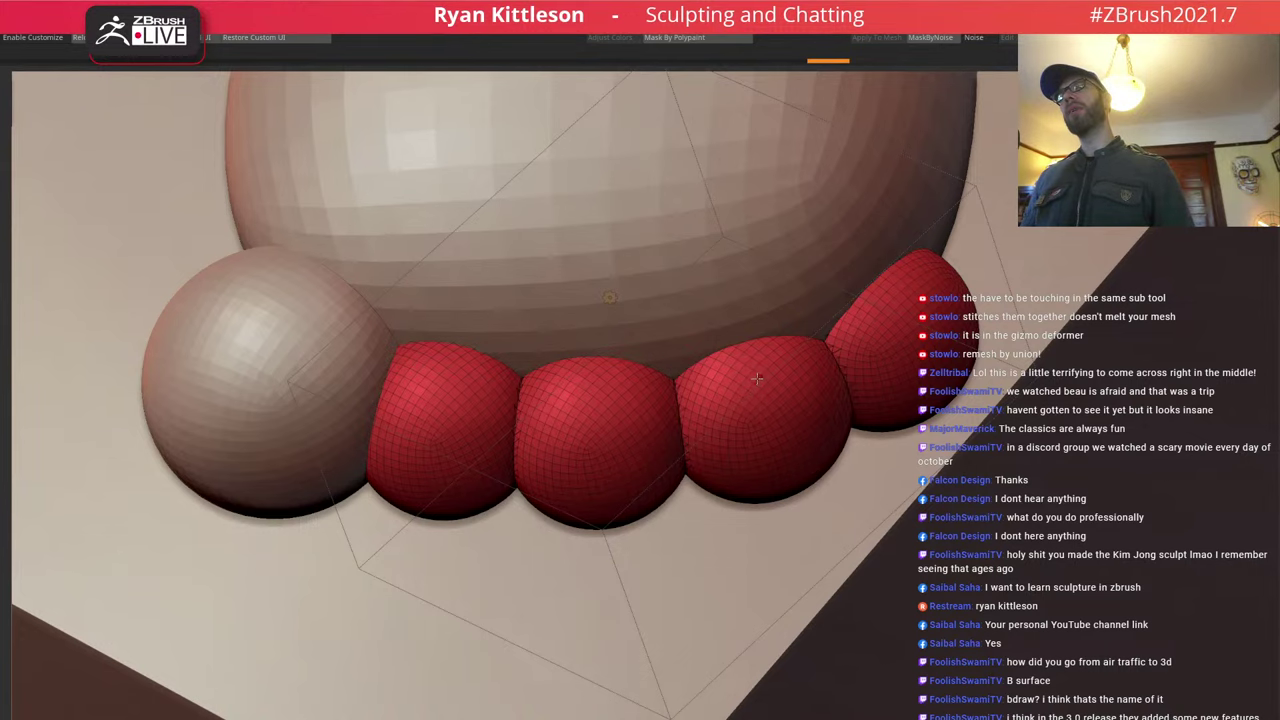
right_click_drag(708, 446, 686, 371, "ctrl")
key("shift+f")
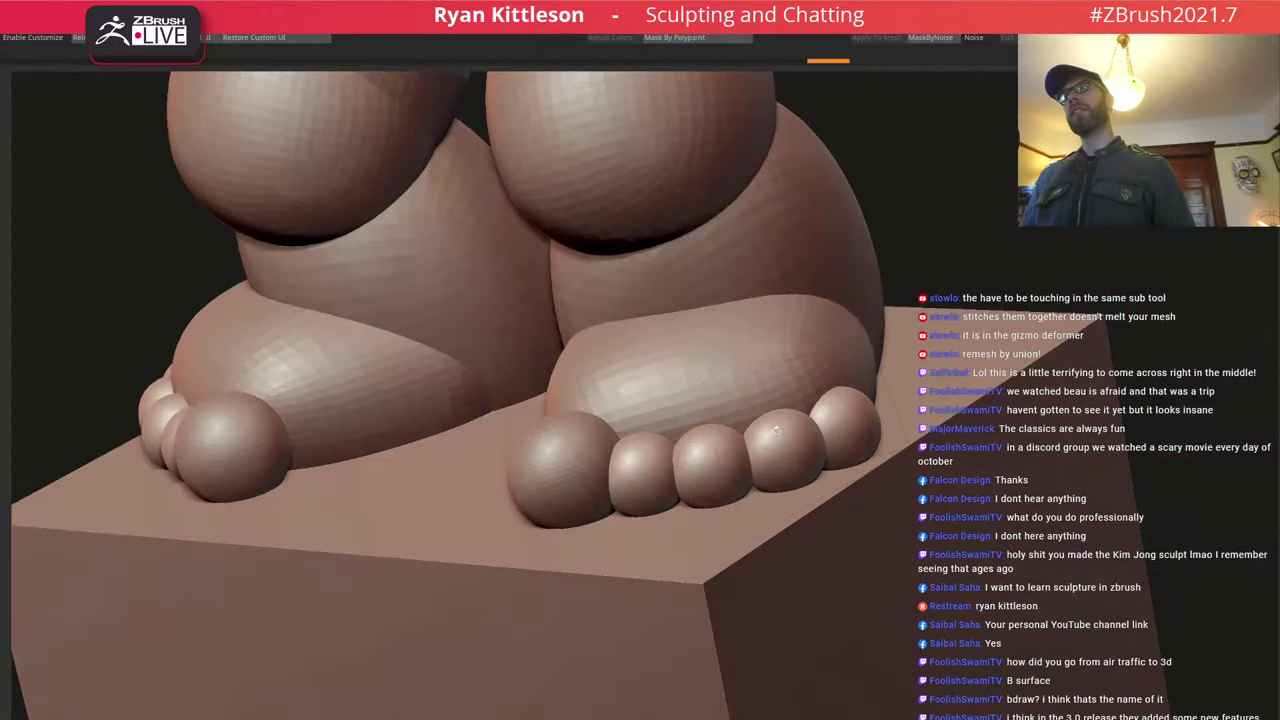
Display the toes' polygroups and assign all the smaller toes to a new single polygroup.
right_click_drag(786, 474, 741, 421, "ctrl")
key("shift+f")
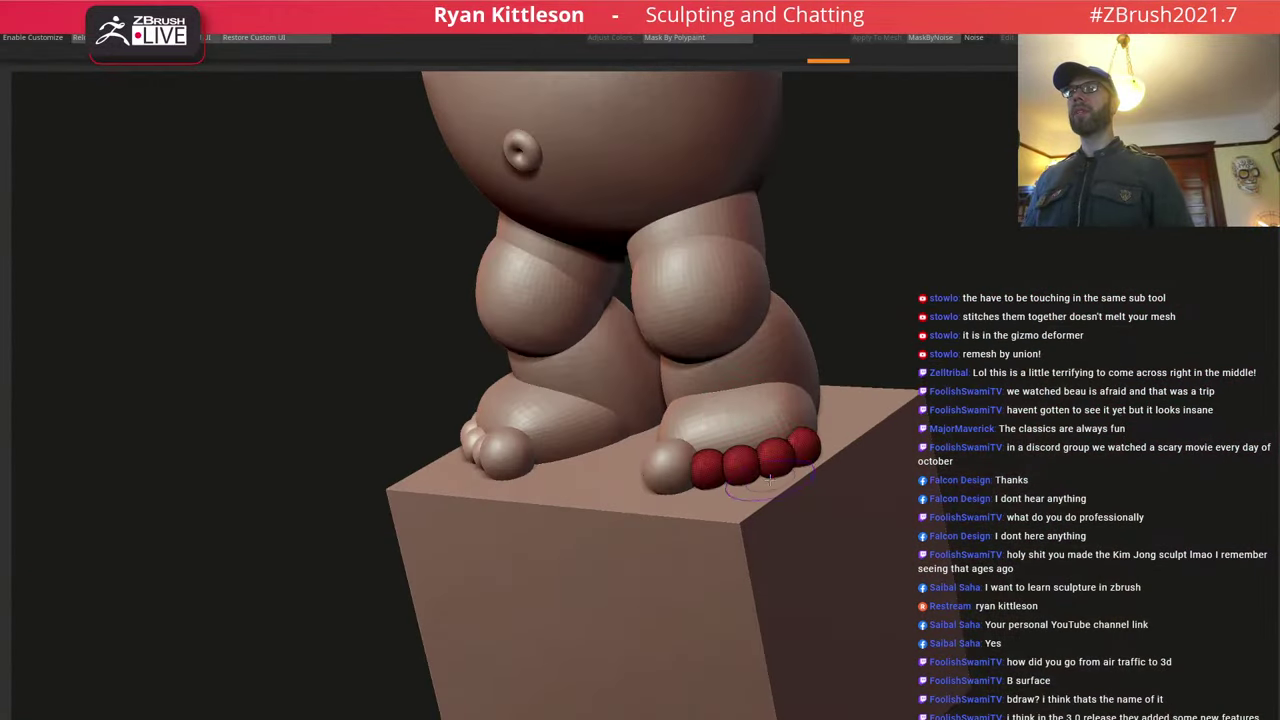
right_click_drag(743, 485, 859, 497, "ctrl")
key("ctrl+w")
key("w")
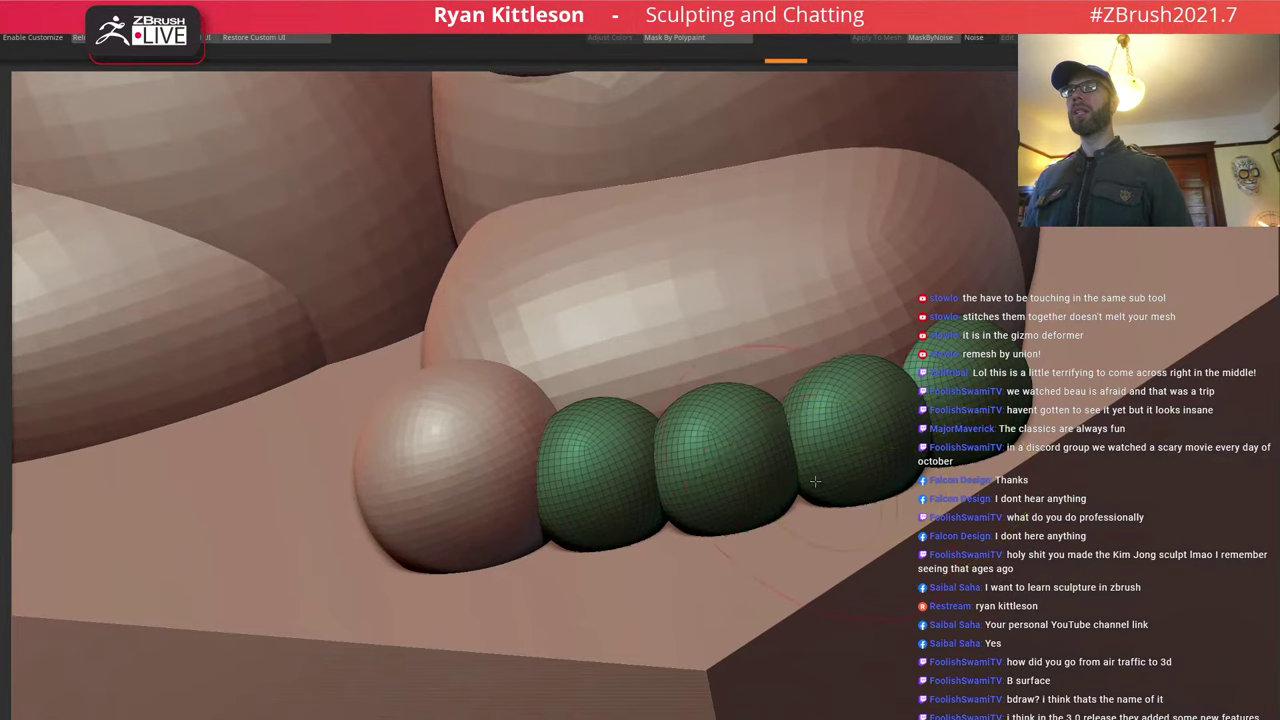
Check the toes in isolation without the wireframe, and return to Draw mode with the full figure shown.
key("alt+s")
key("shift+f")
key("alt+s")
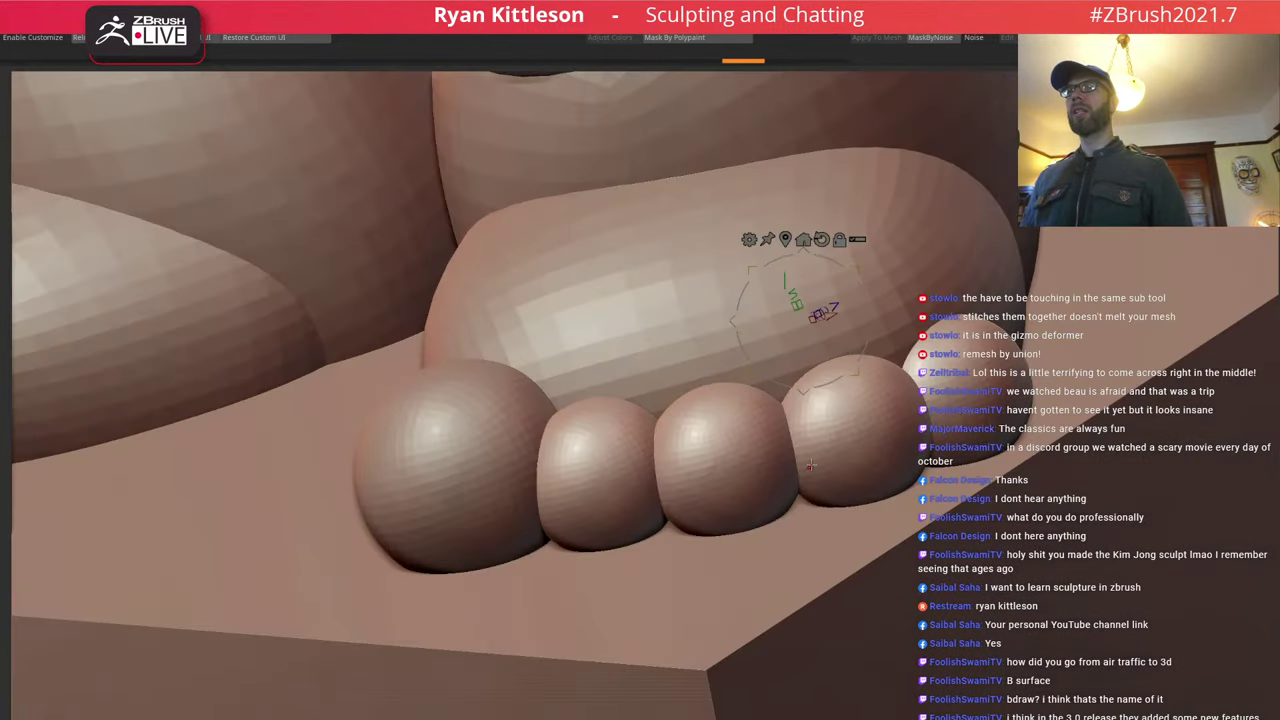
key("q")
mouse_move(745, 465)
right_mouse_down("ctrl")
mouse_move(659, 374)
mouse_move(748, 379)
mouse_move(775, 278)
mouse_move(709, 424)
right_mouse_up("ctrl")
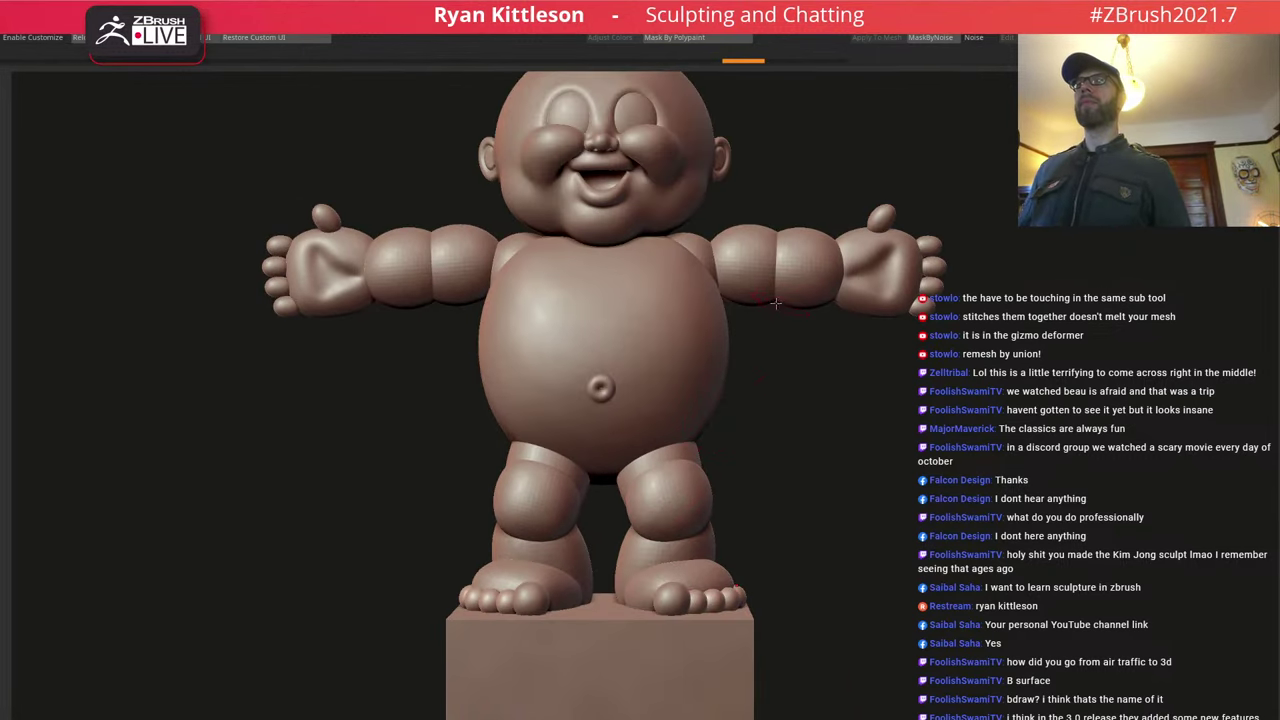
mouse_move(684, 299)
right_mouse_down()
mouse_move(645, 304)
mouse_move(713, 303)
right_mouse_up()
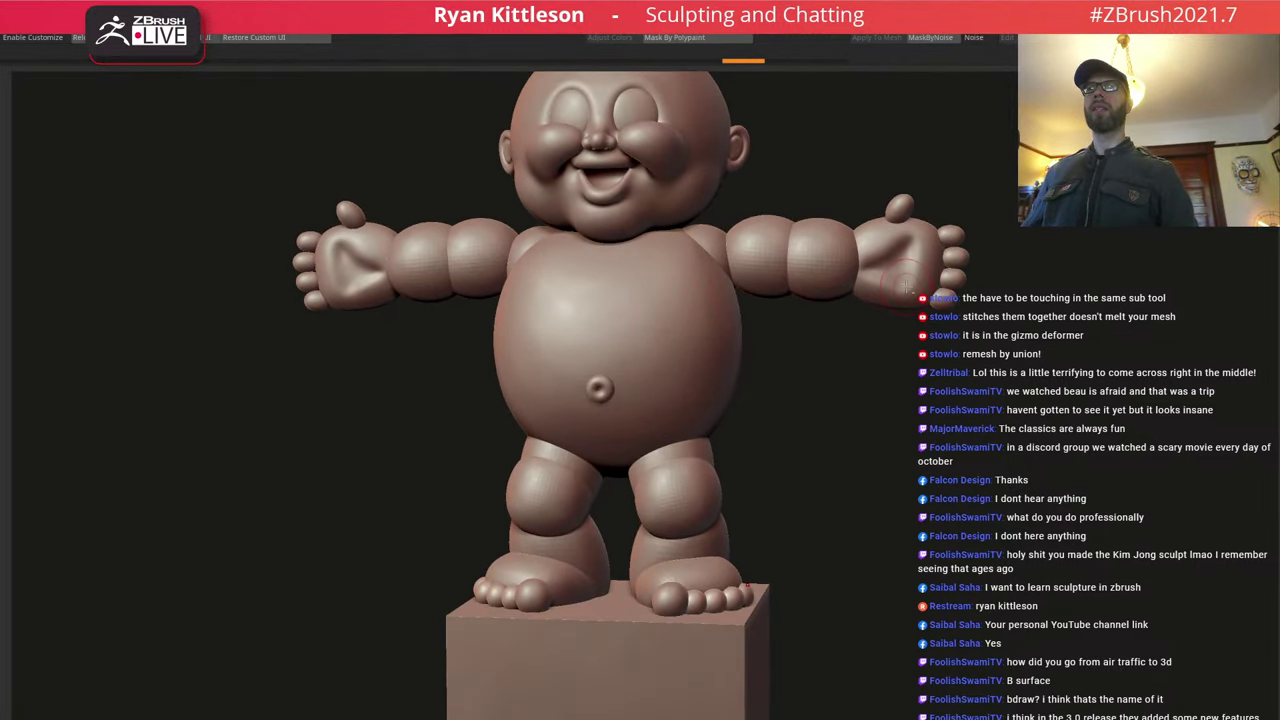
Select the palm piece and examine the hand up close and the whole figure on its pedestal.
left_click(907, 286, "alt")
right_click_drag(904, 283, 895, 312, "ctrl")
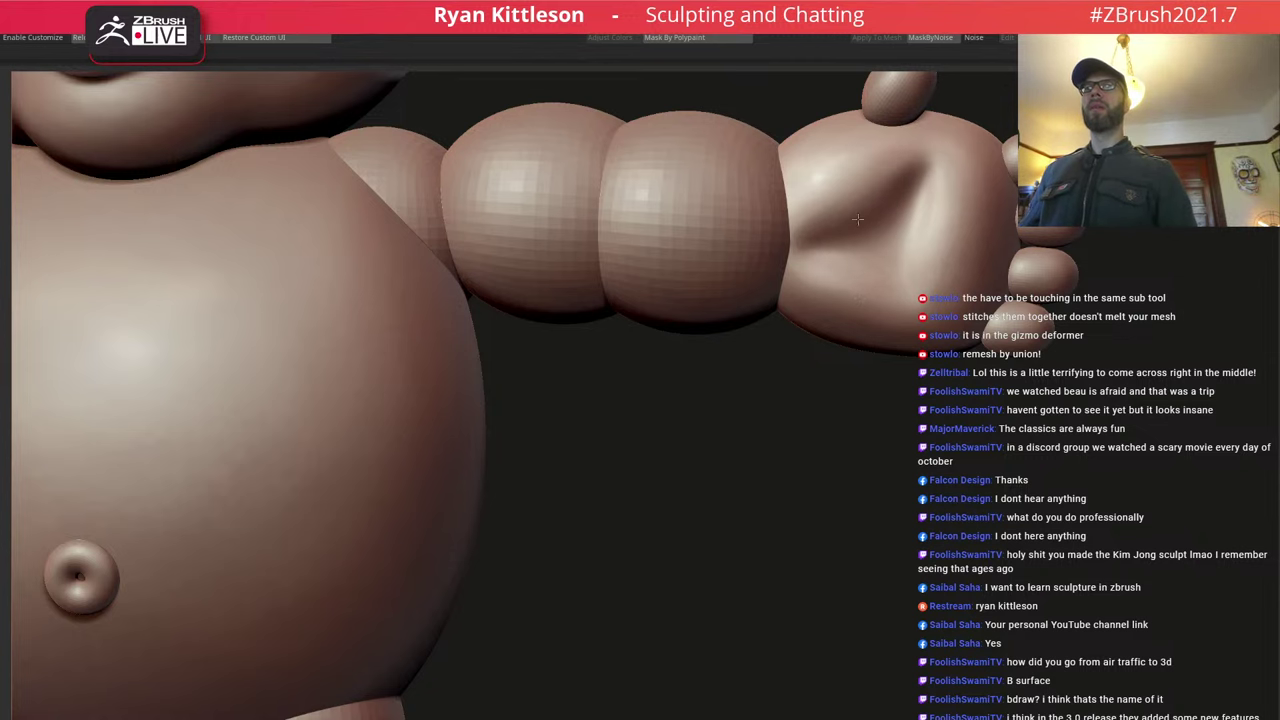
key("f")
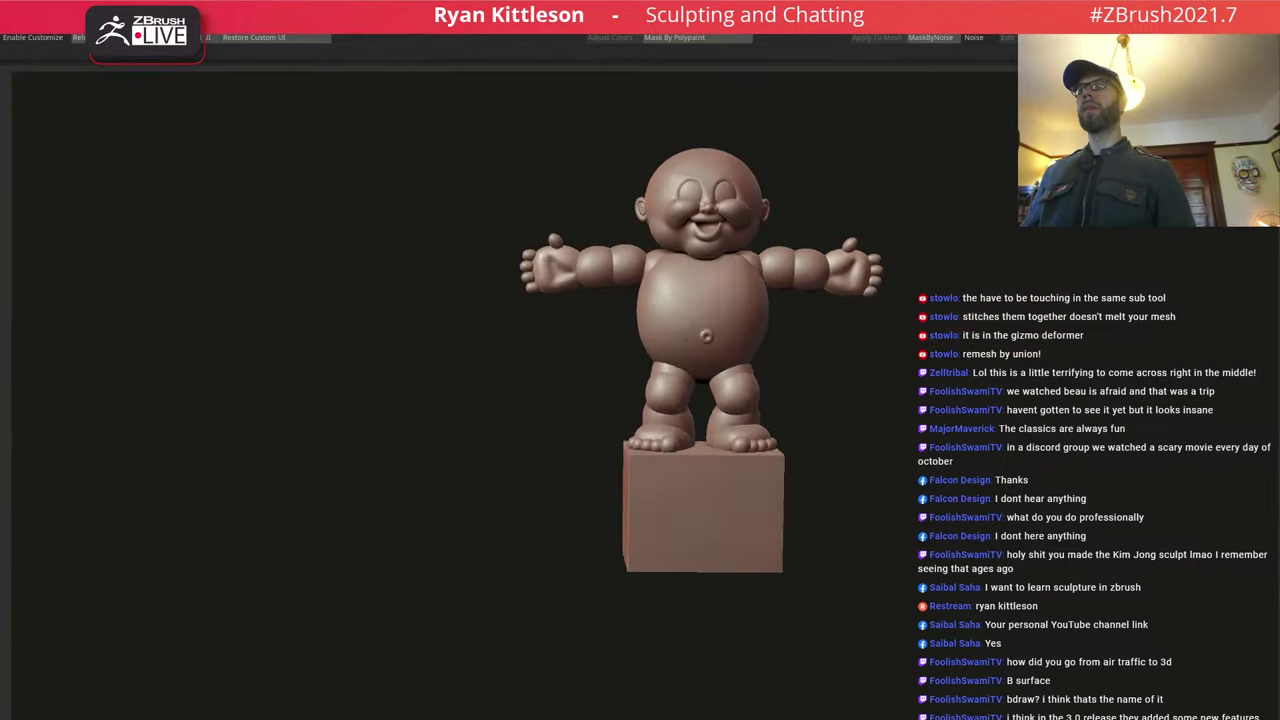
right_click_drag(707, 311, 755, 345)
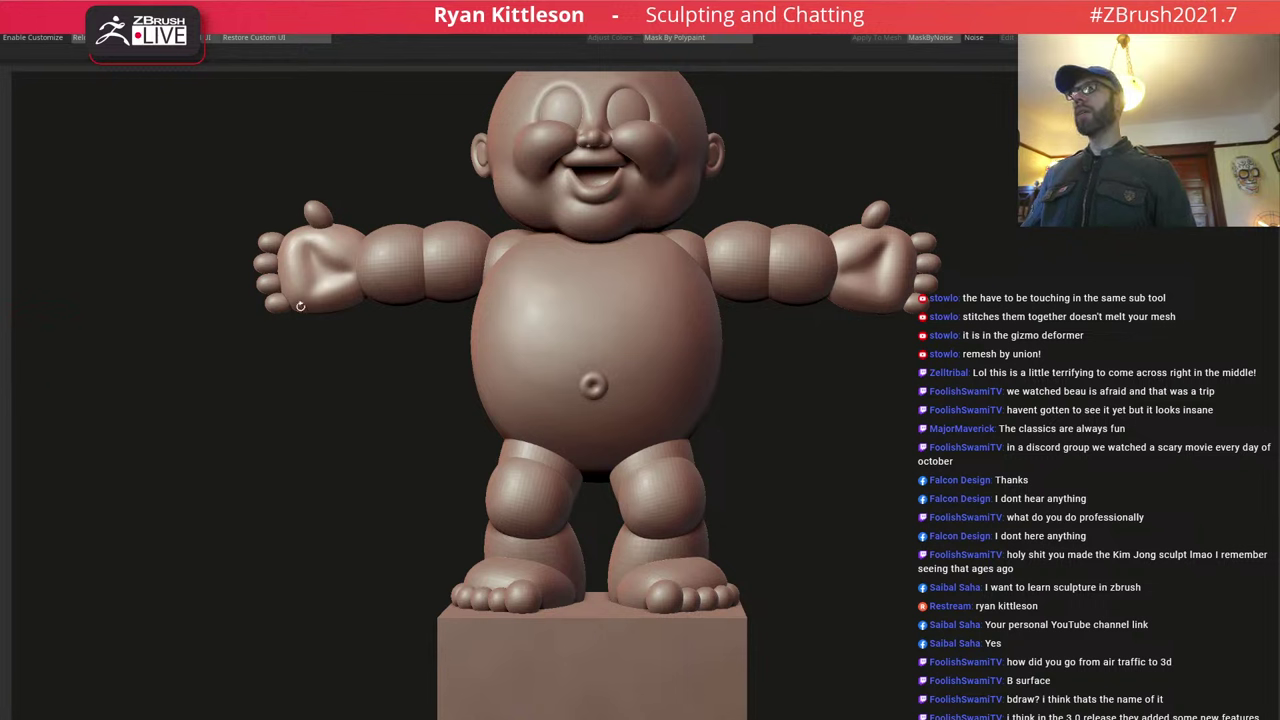
Hide the pedestal block under the feet and show the whole baby at a slight angle.
left_click(12, 469)
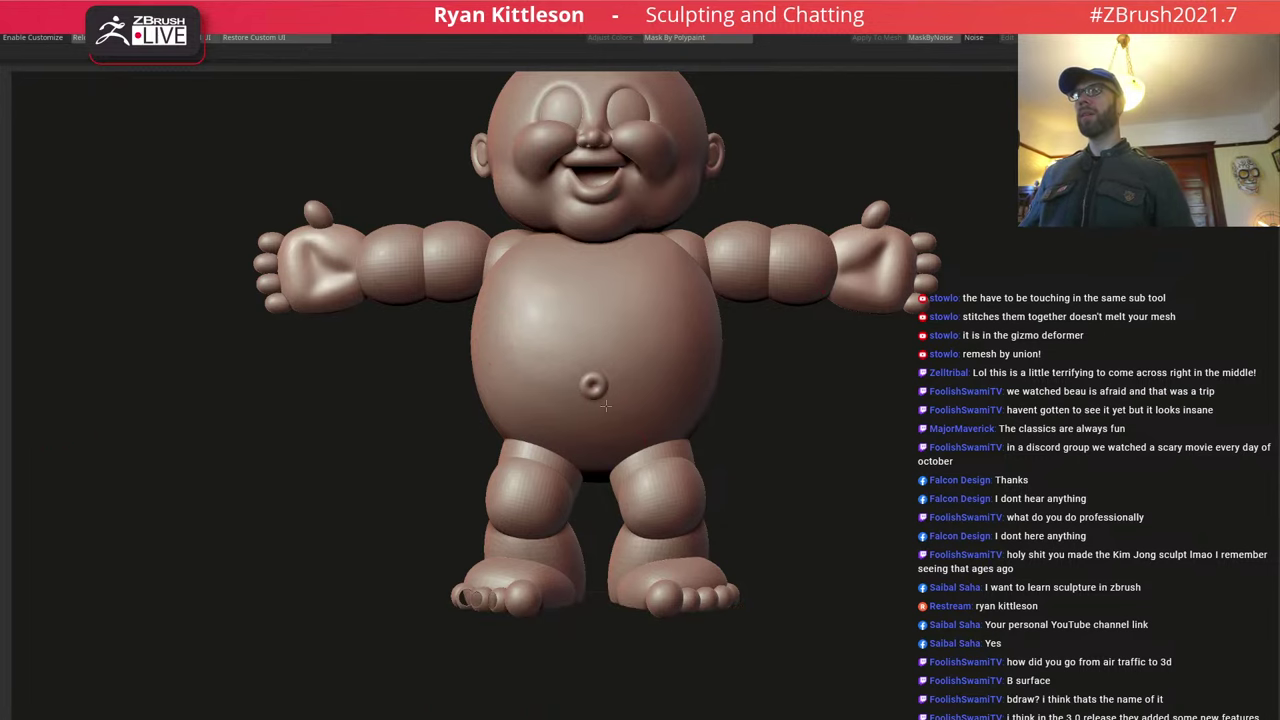
mouse_move(590, 378)
right_mouse_down()
mouse_move(520, 290)
mouse_move(565, 385)
mouse_move(643, 414)
mouse_move(619, 350)
mouse_move(597, 446)
right_mouse_up()
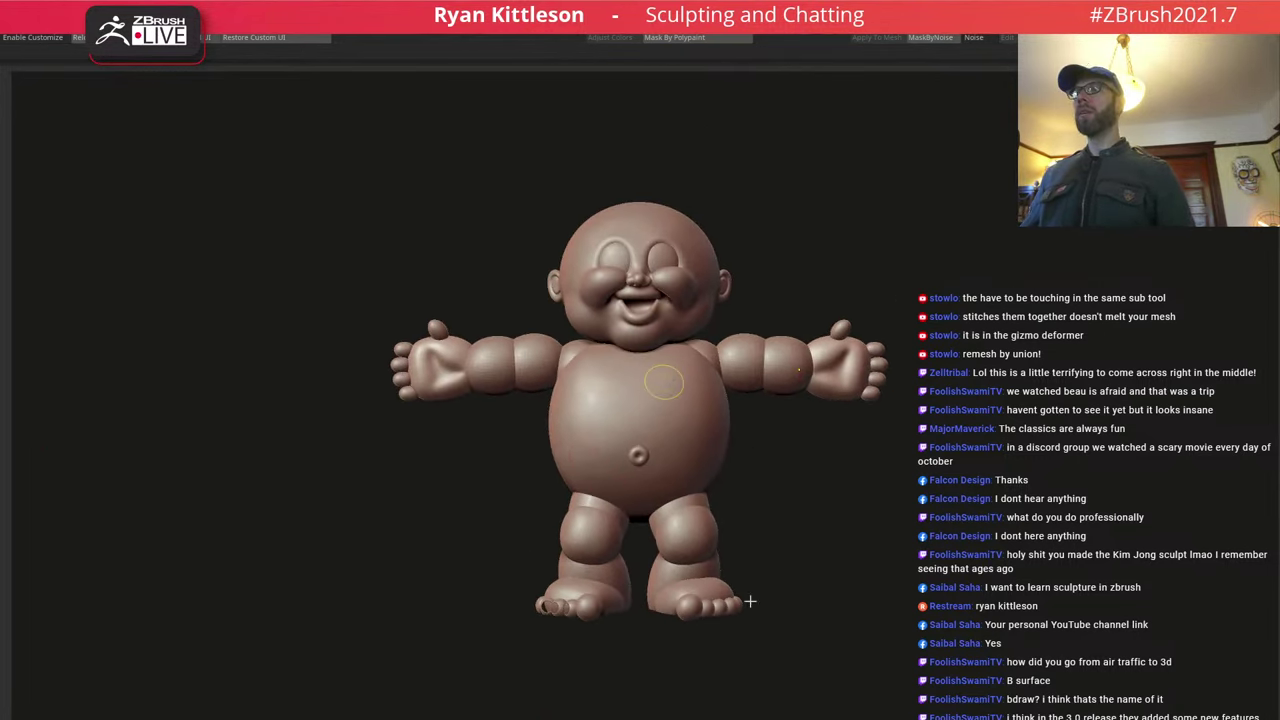
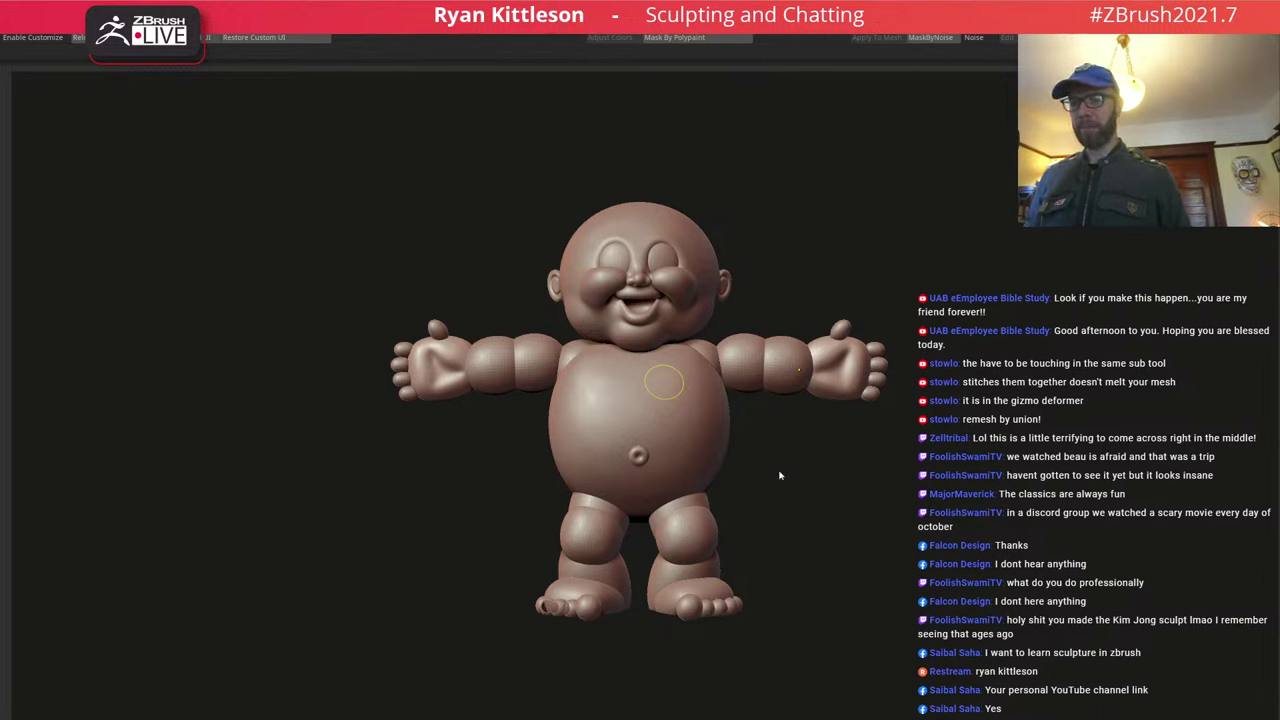
left_click_drag(780, 471, 779, 470)
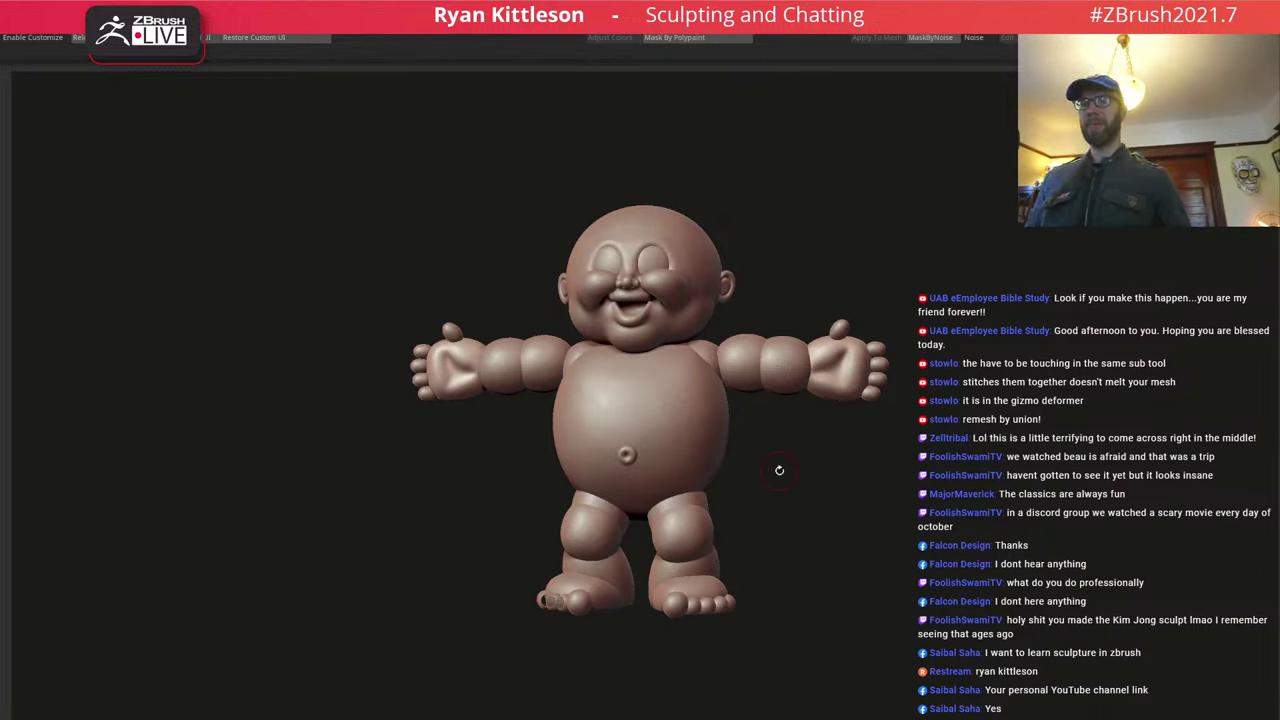
Switch to File Explorer to view the GPK reference image folder, and return to ZBrush with a single sphere on the canvas.
left_click(890, 716)
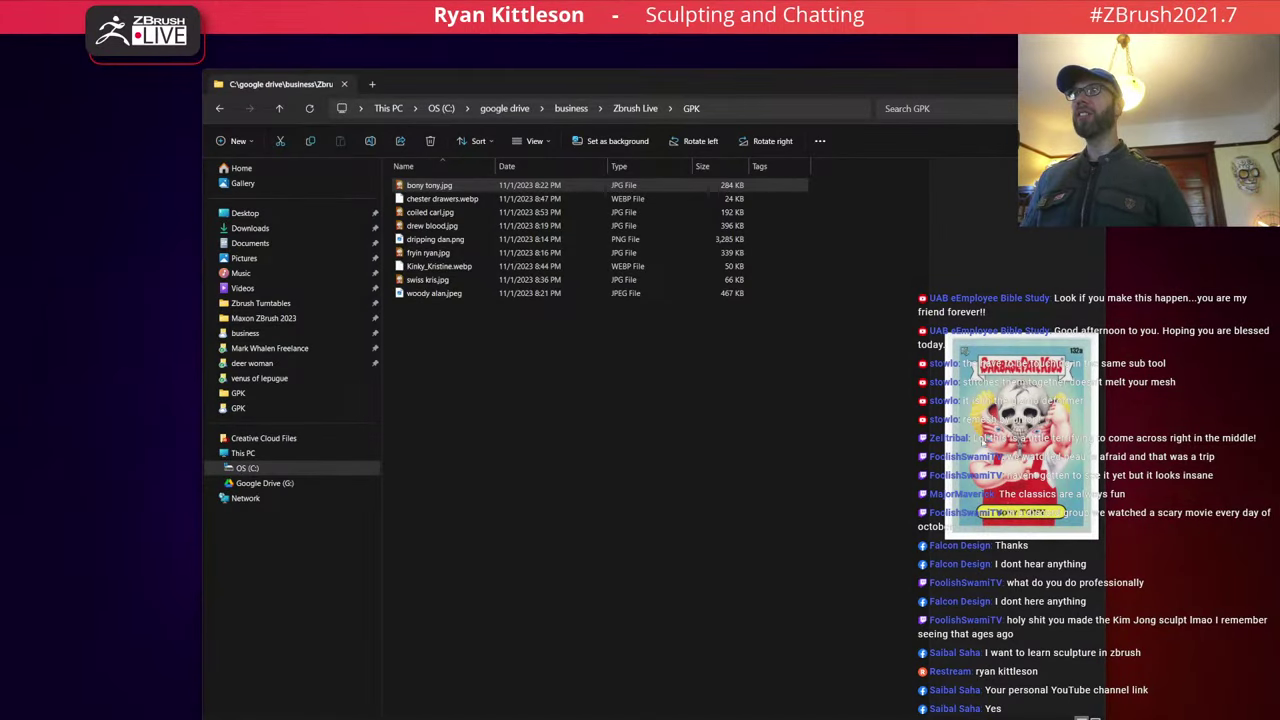
left_click(890, 716)
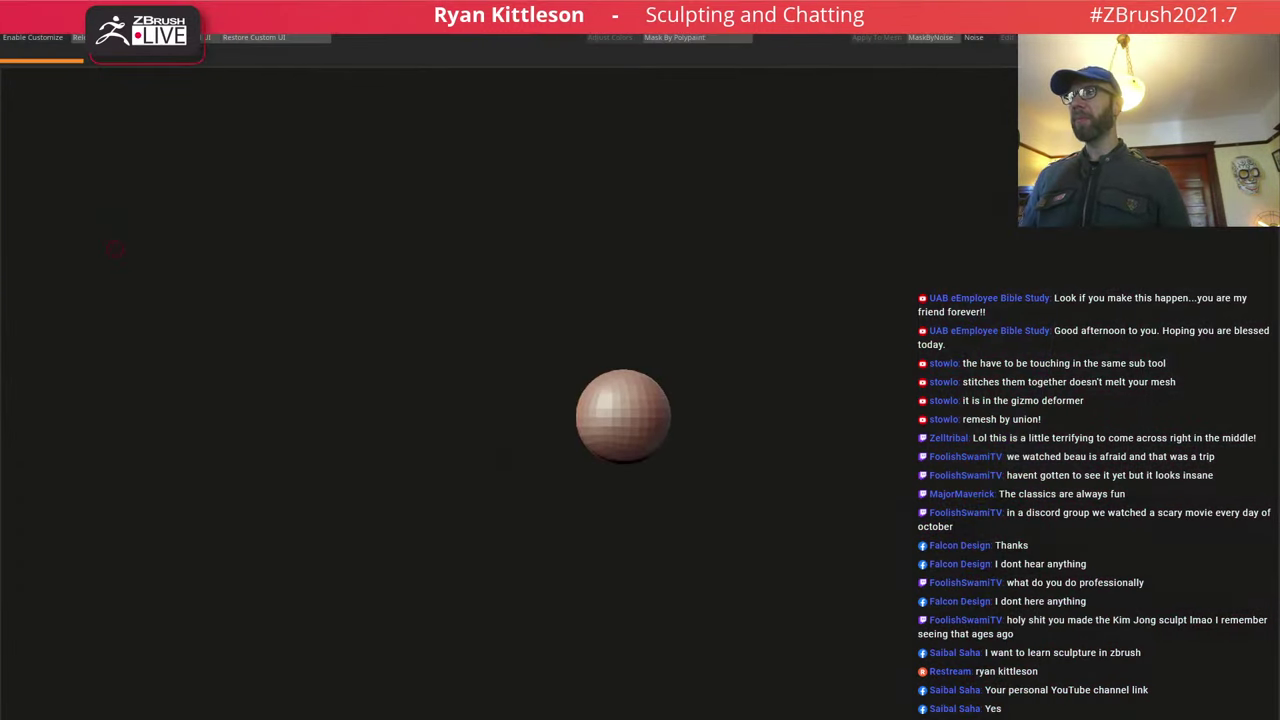
Load the baby sculpt as a tool and show the full figure on its pedestal from the front.
left_click(764, 419)
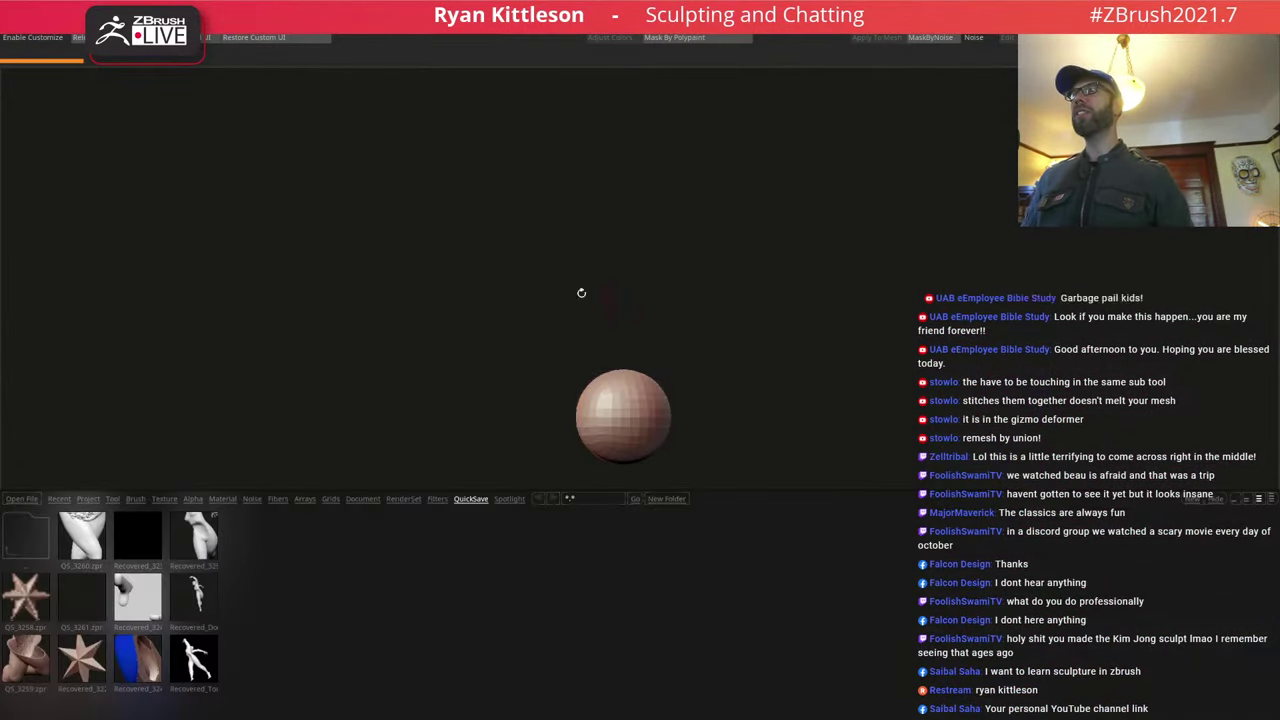
left_click(446, 26)
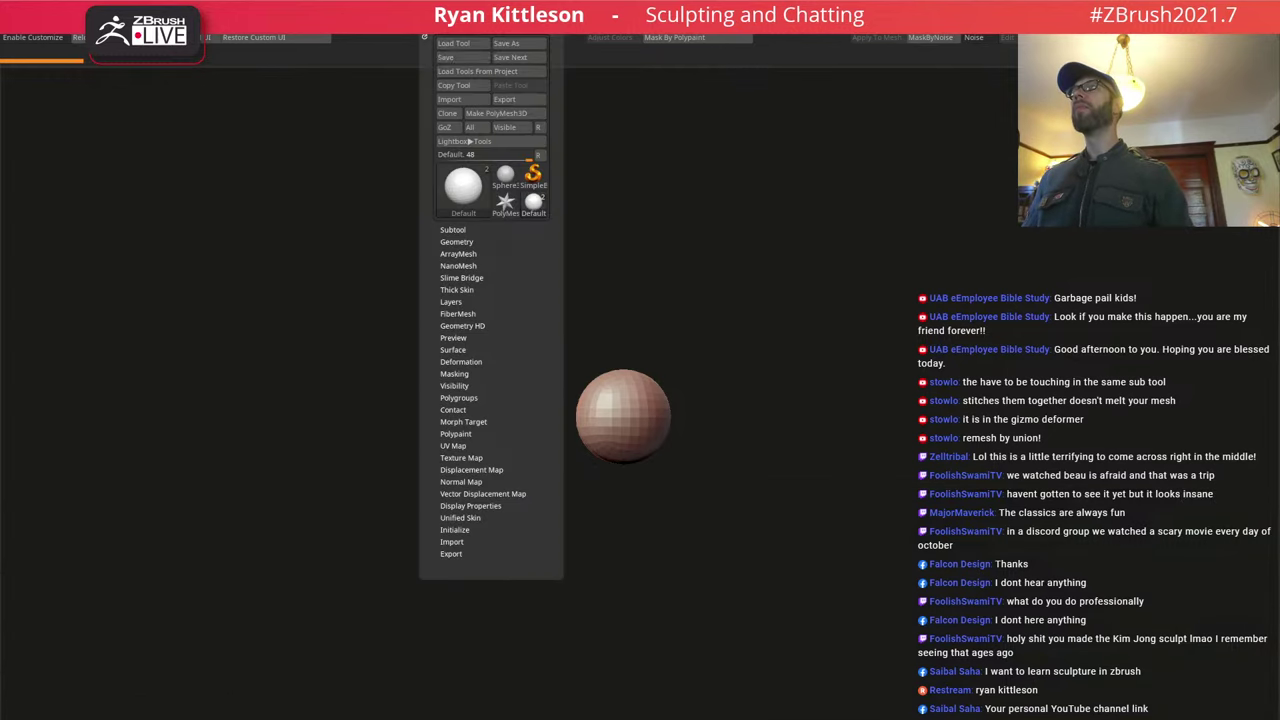
left_click(450, 46)
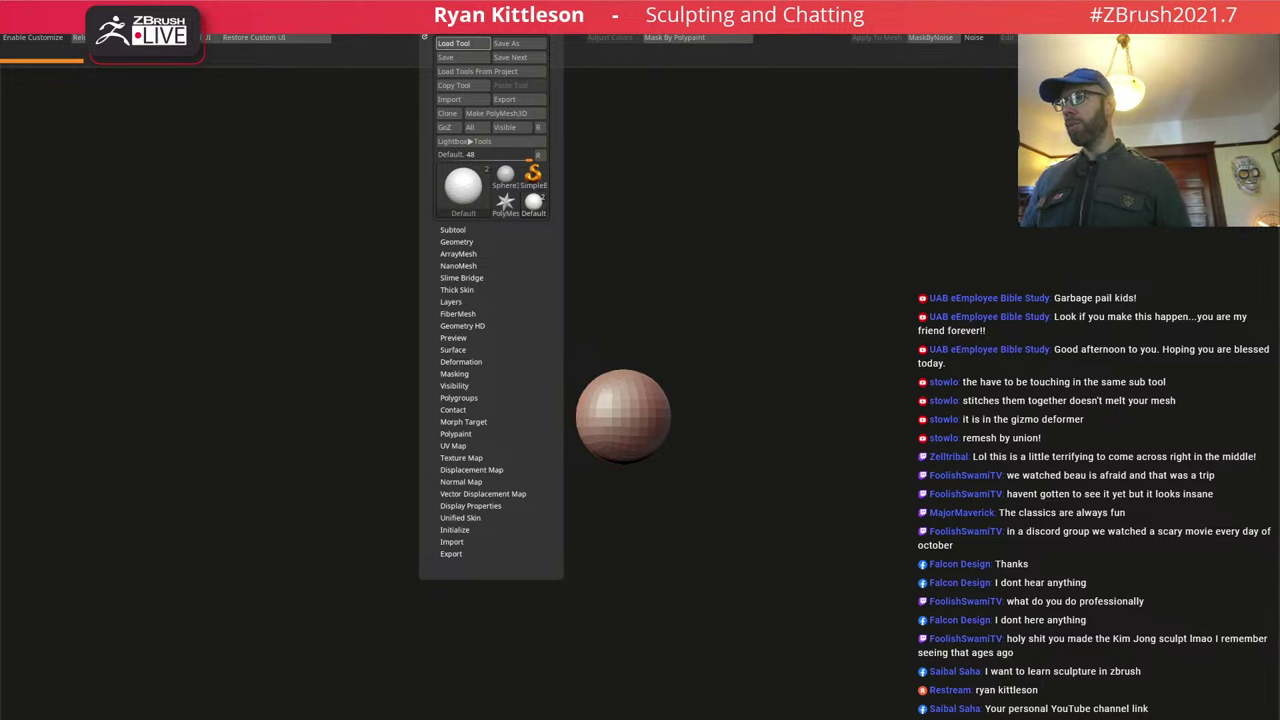
left_click_drag(715, 420, 708, 451)
left_click_drag(682, 515, 721, 372, "alt")
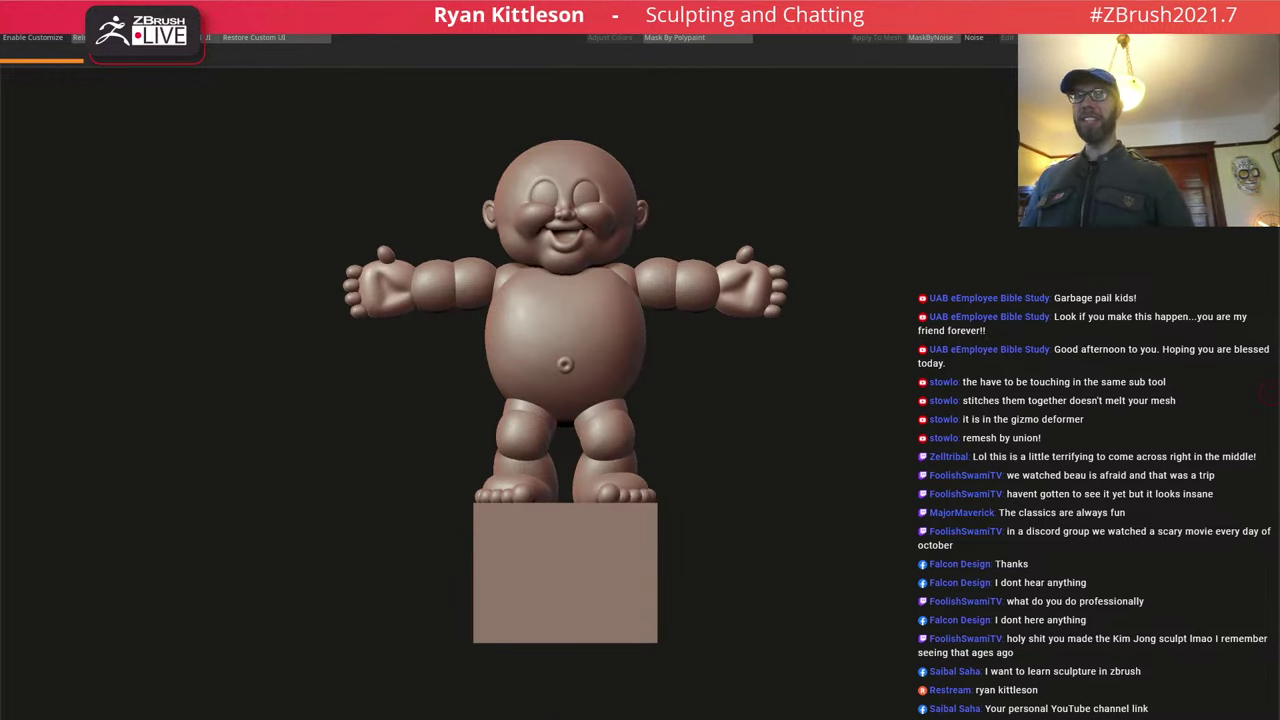
Examine the dripping dan.png Garbage Pail Kids reference in XnView MP, and return to the baby to compare it from the side and front.
left_click_drag(1279, 10, 806, 85)
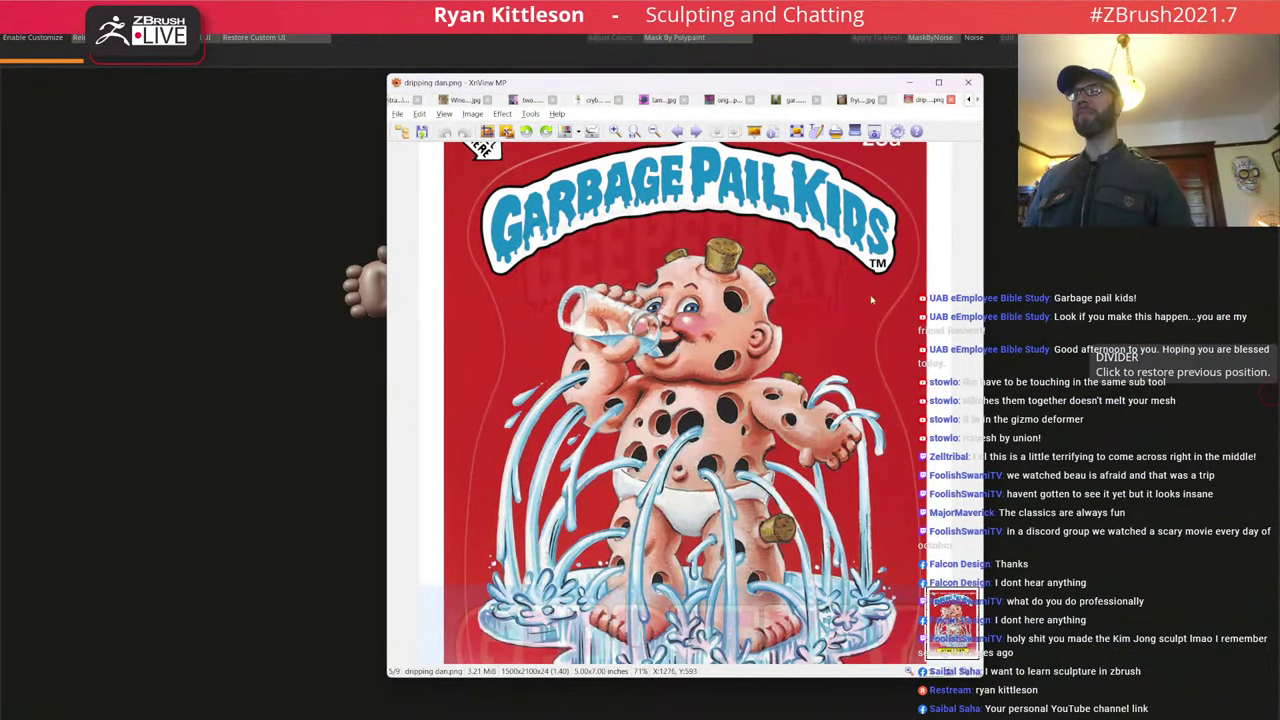
scroll(880, 262, "down", 3)
scroll(870, 260, "up", 3)
scroll(860, 258, "down", 3)
scroll(859, 258, "up", 3)
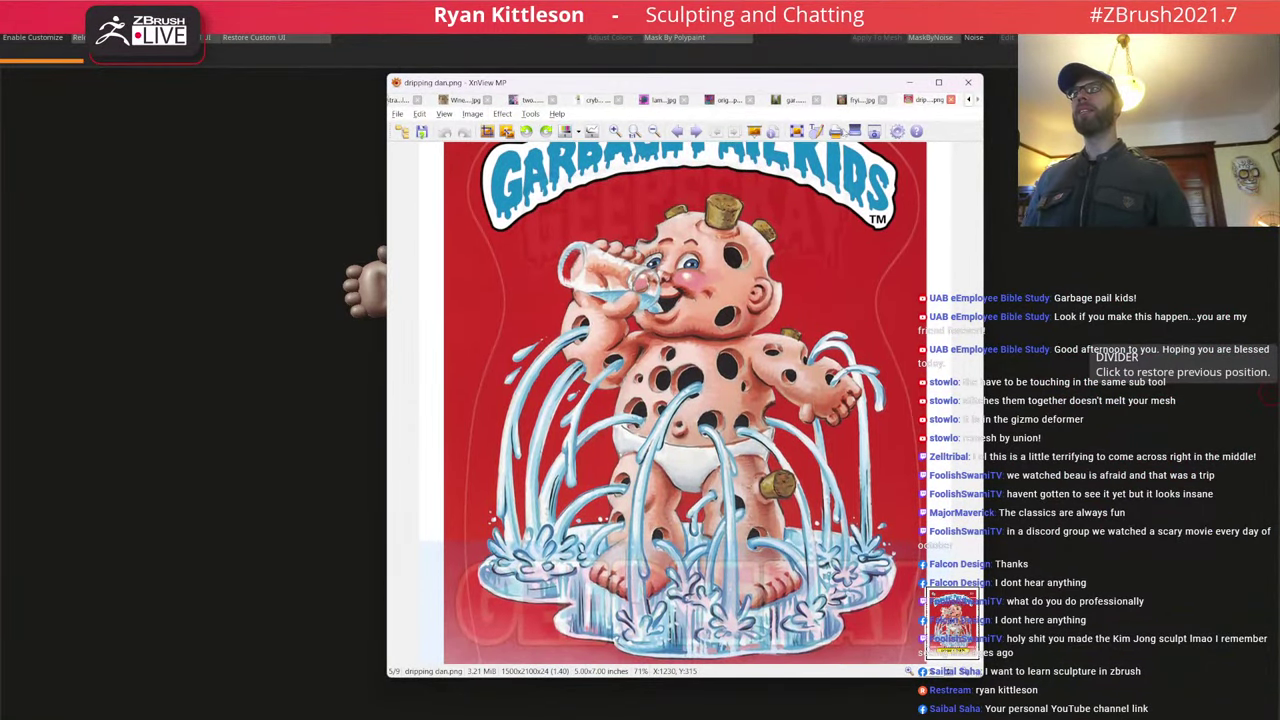
mouse_move(788, 84)
left_mouse_down()
mouse_move(1279, 30)
mouse_move(1279, 5)
left_mouse_up()
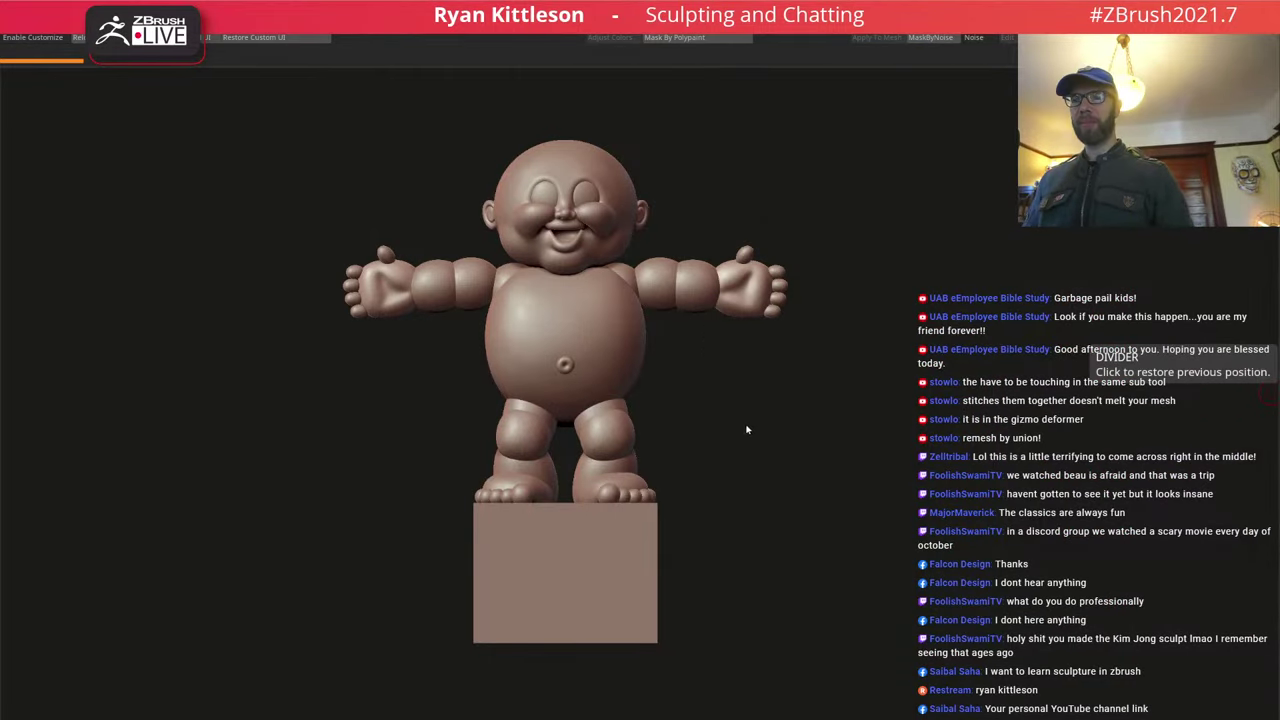
left_click_drag(693, 383, 649, 385)
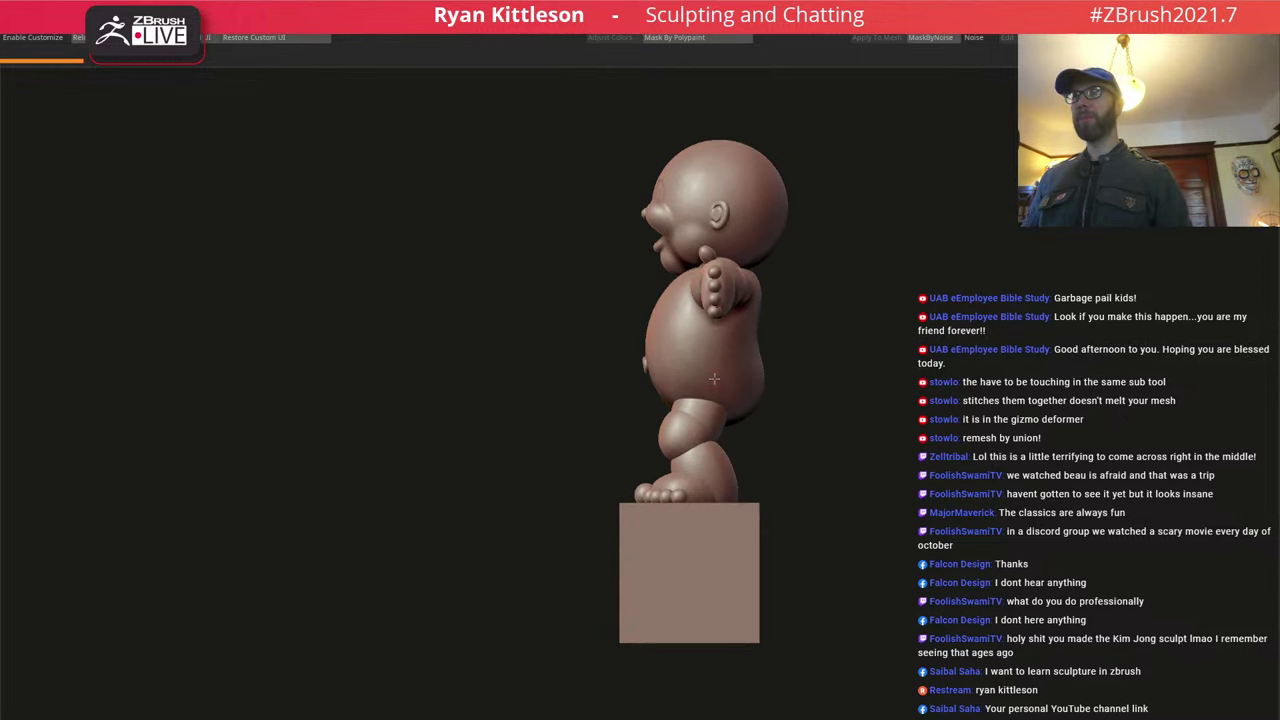
mouse_move(705, 369)
right_mouse_down("alt")
mouse_move(637, 400)
mouse_move(668, 366)
right_mouse_up("alt")
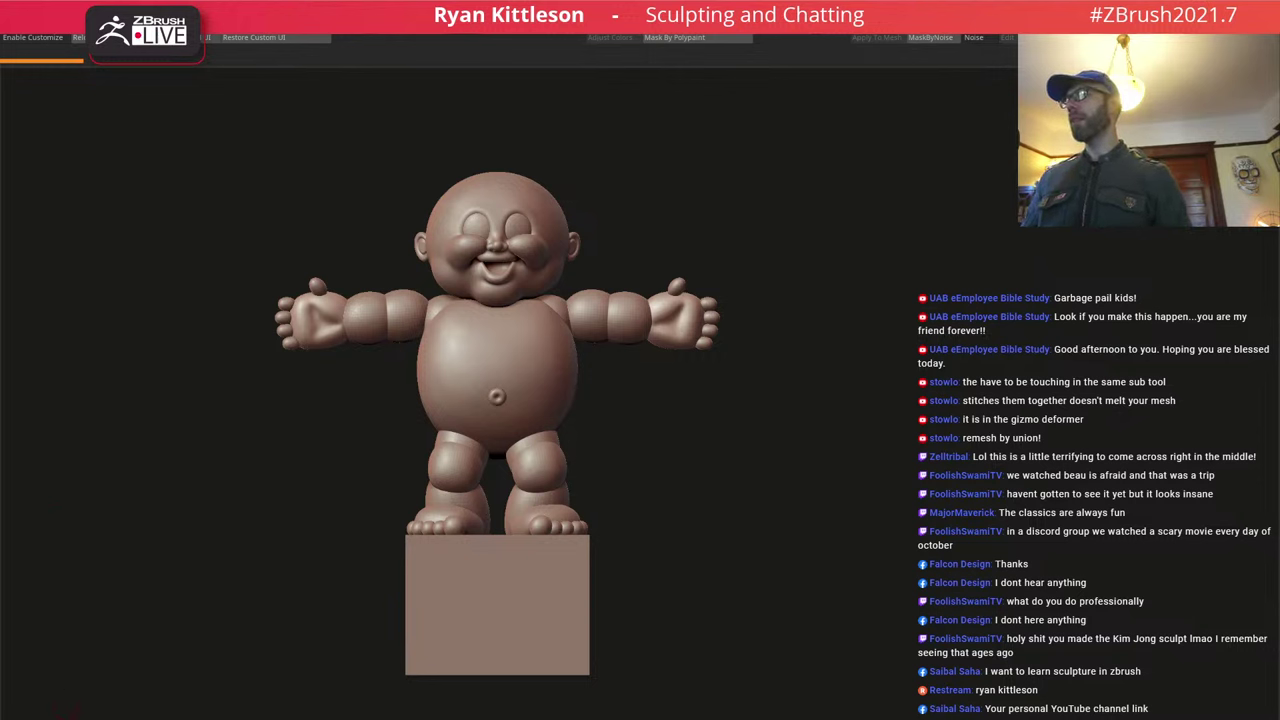
Hide the pedestal block and check the torso, limbs, thumbs and toes without the head and palms before showing the whole baby.
left_click(67, 716)
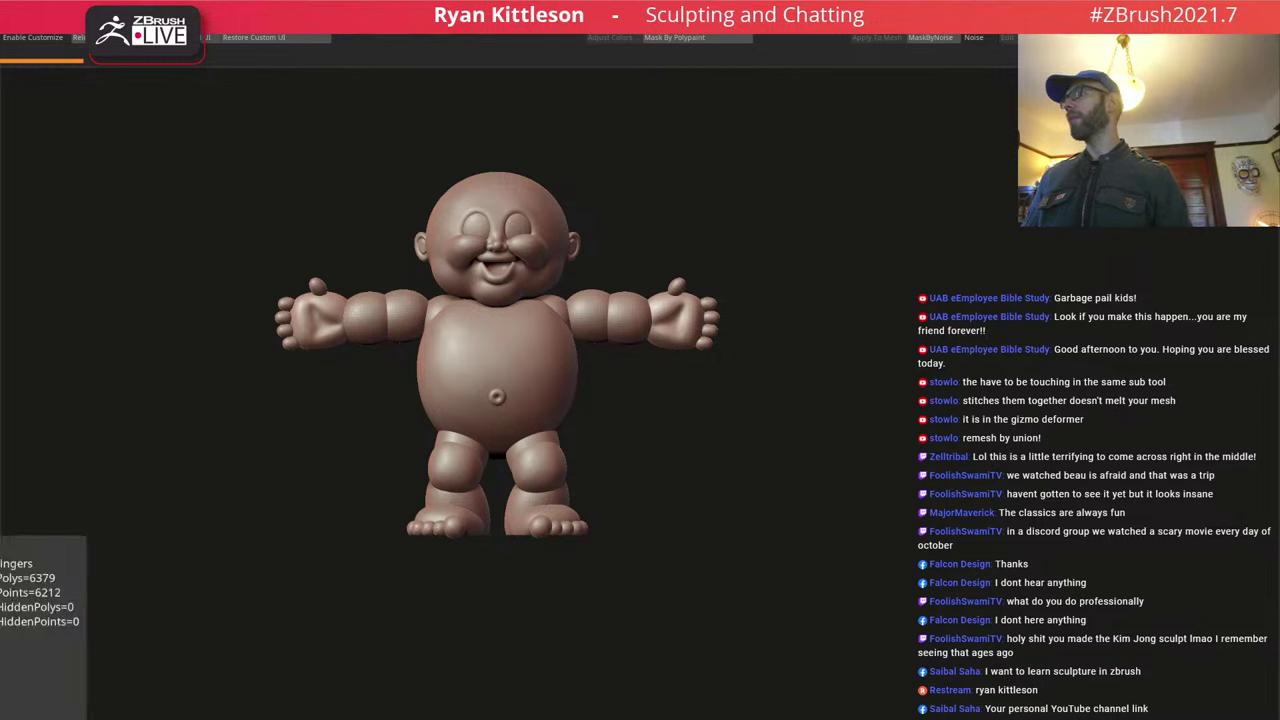
left_click(4, 612)
key("alt+s")
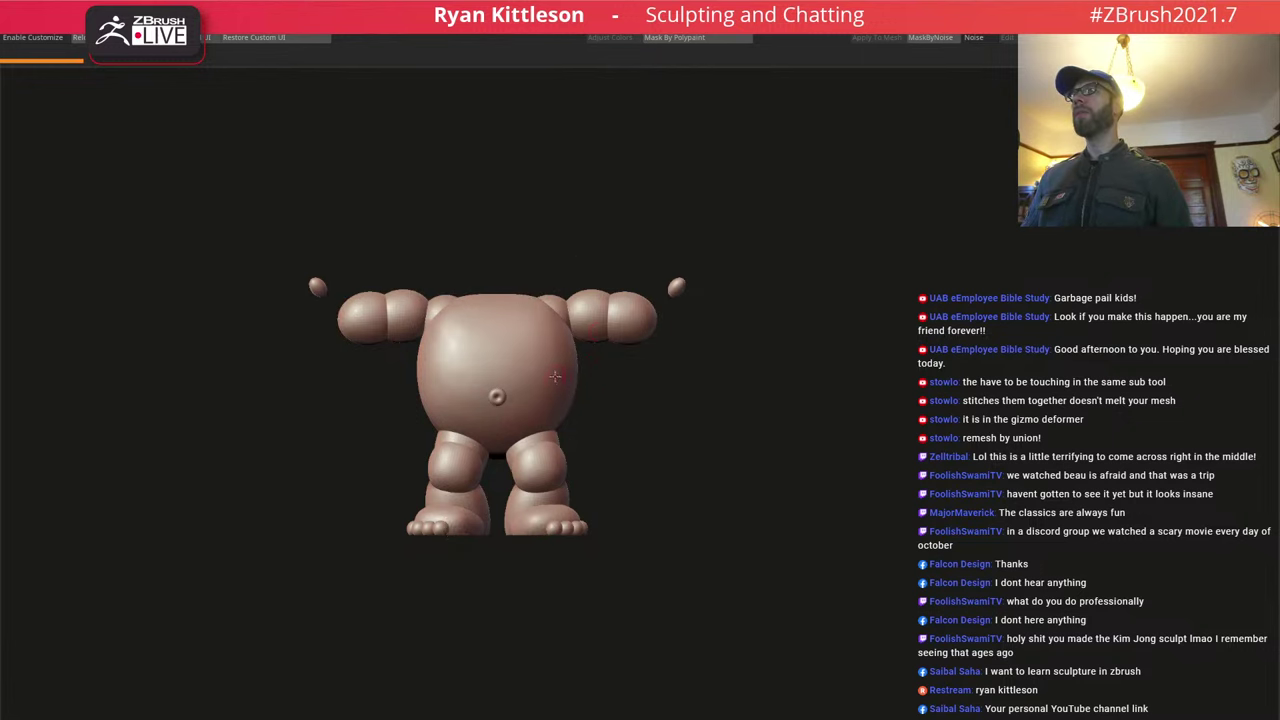
key("f")
left_click_drag(592, 390, 547, 377)
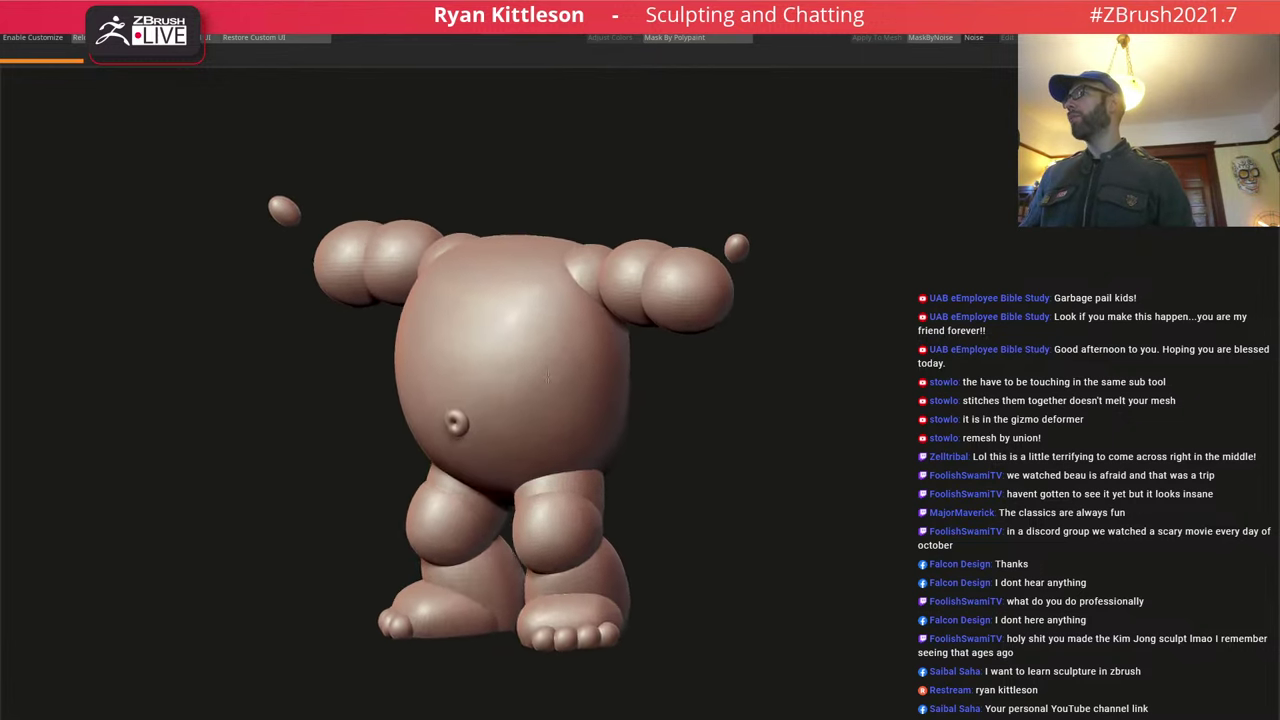
mouse_move(547, 377)
right_mouse_down()
mouse_move(562, 369)
mouse_move(552, 354)
right_mouse_up()
right_click(549, 357)
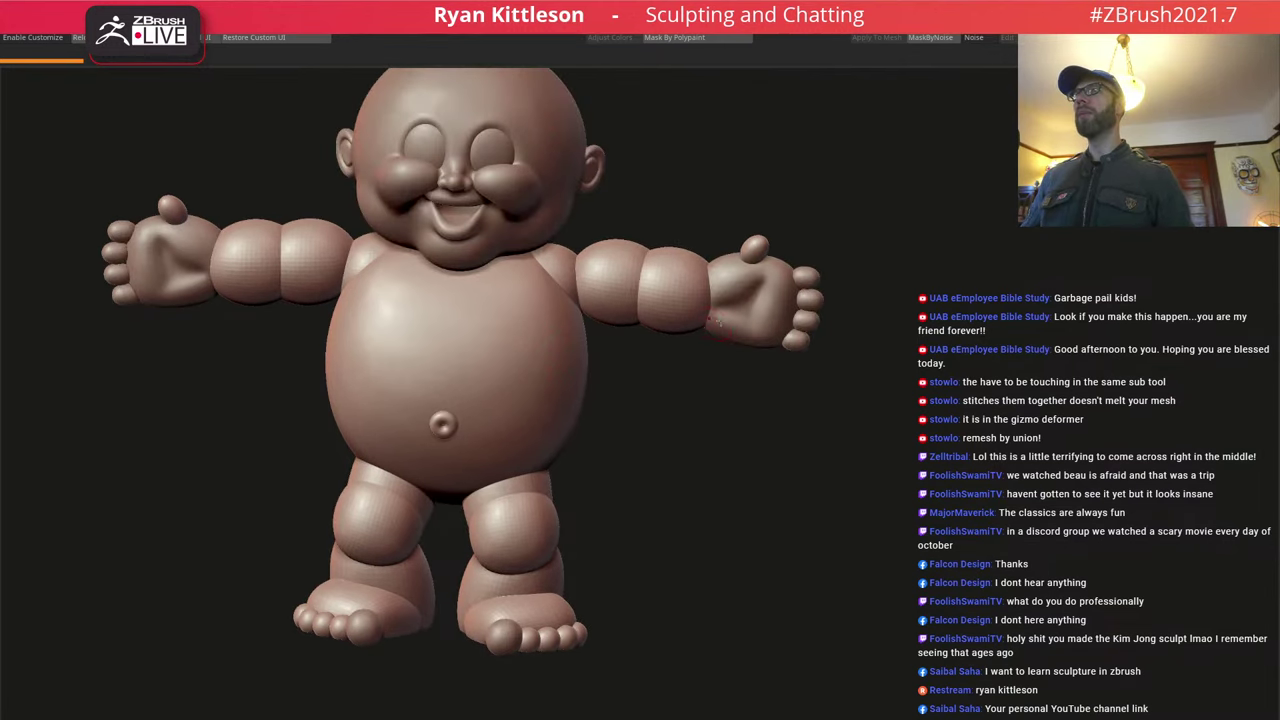
Select the palm piece and check the figure with the palms hidden.
left_click(741, 314, "alt")
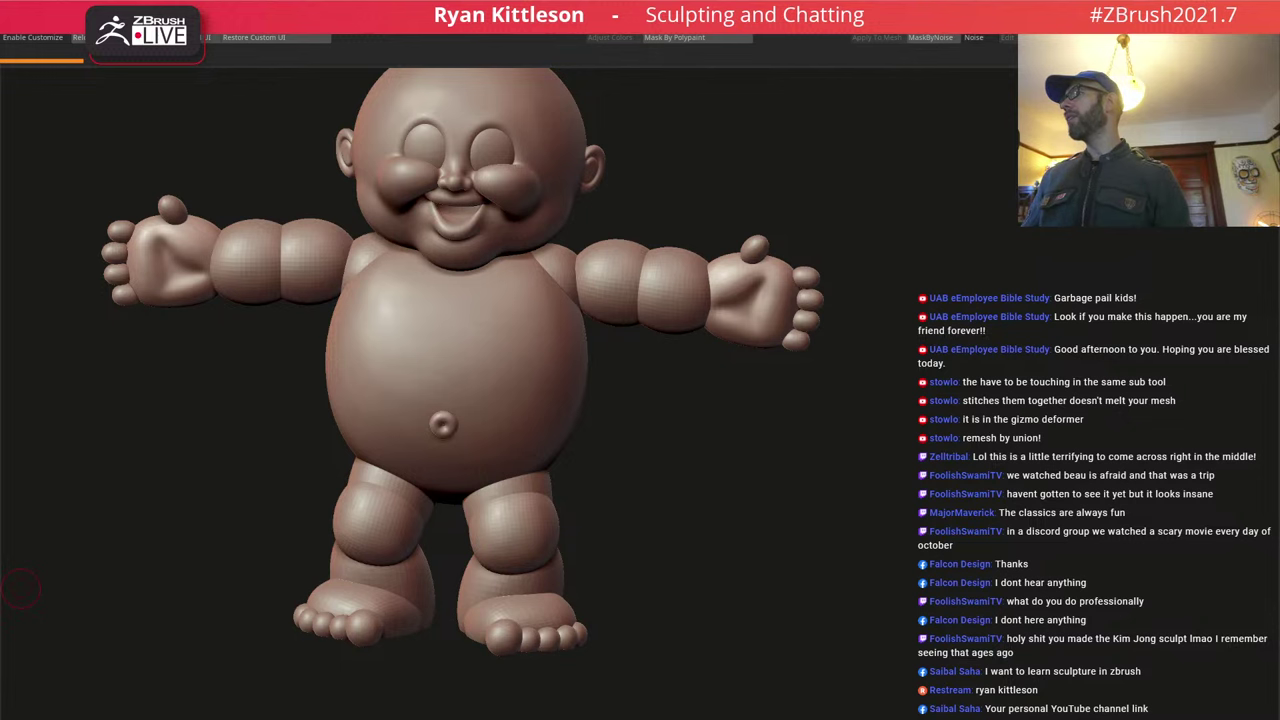
key("Delete")
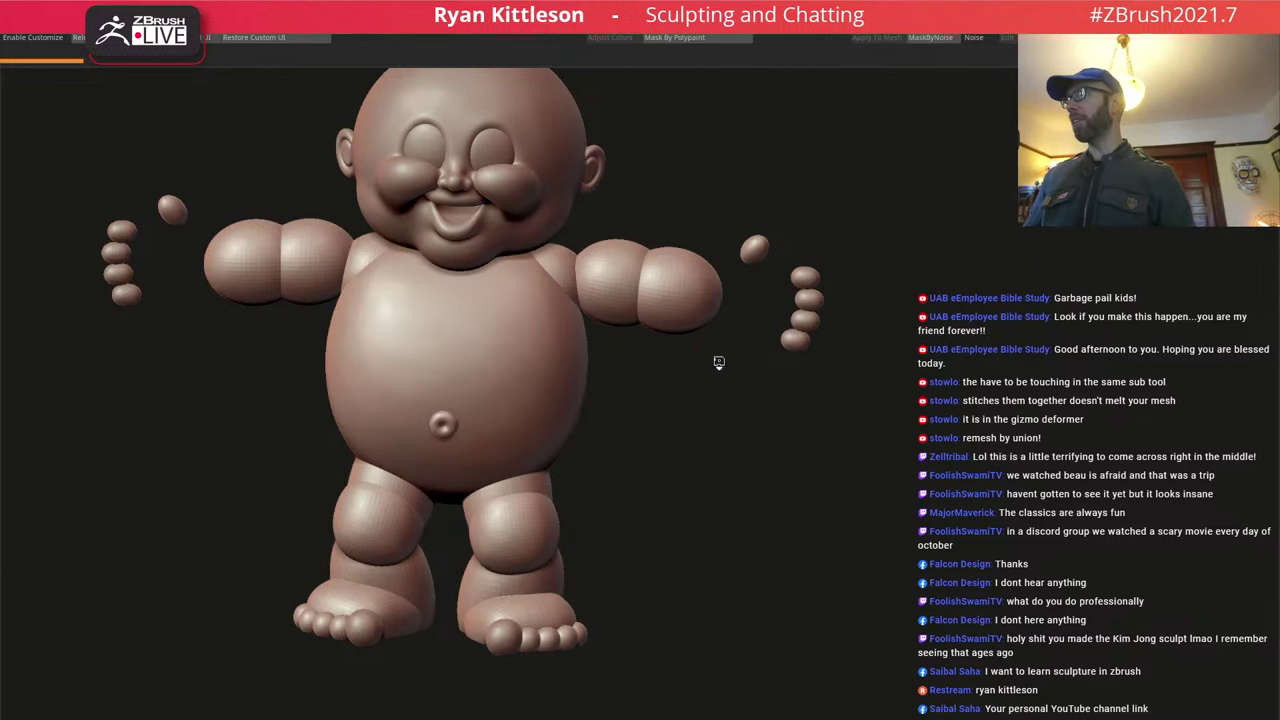
key("Delete")
Merge the torso and limb pieces in the subtool list and check the combined body on the figure.
left_click(30, 383, "ctrl+shift")
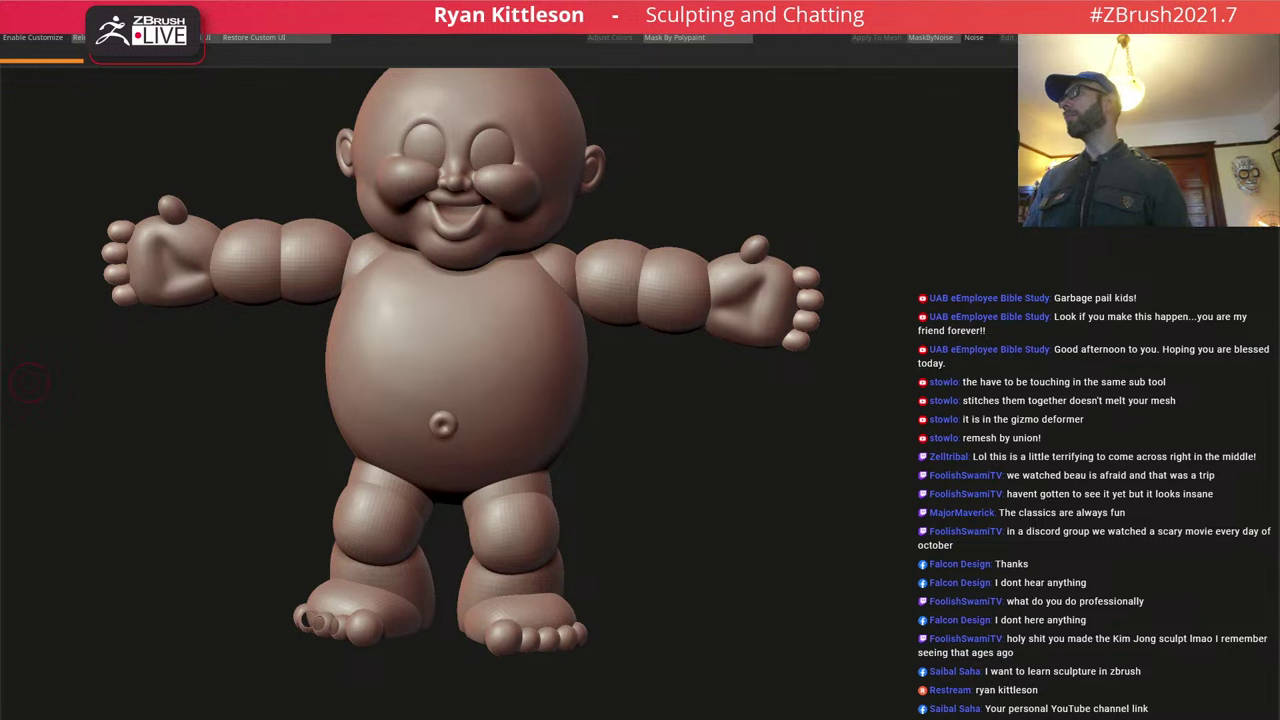
key("Up")
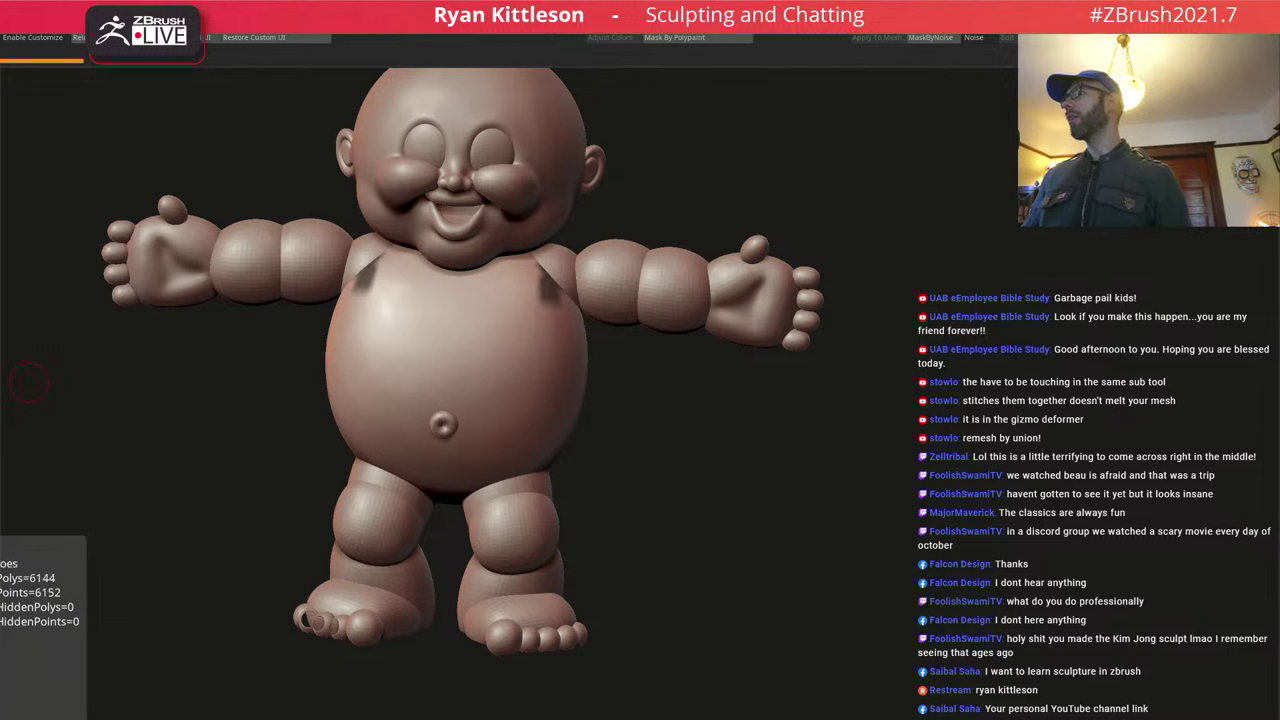
key("Down")
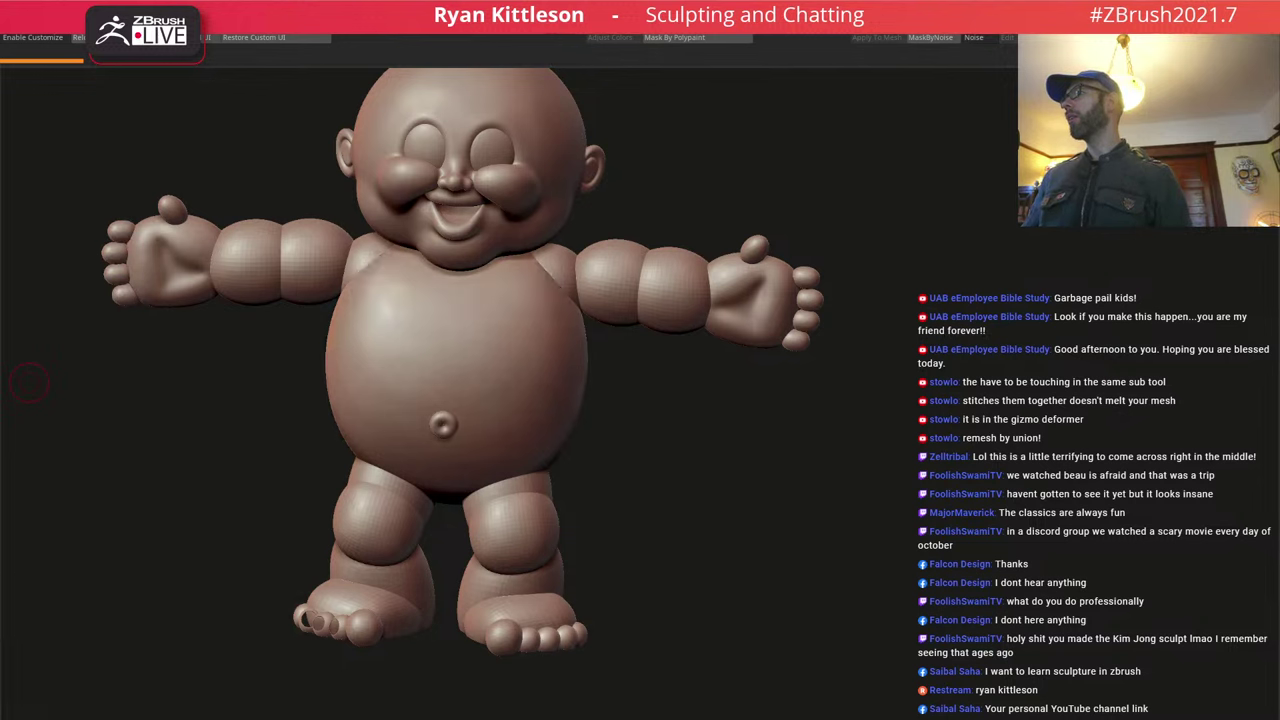
key("Up")
key("ctrl+shift+a")
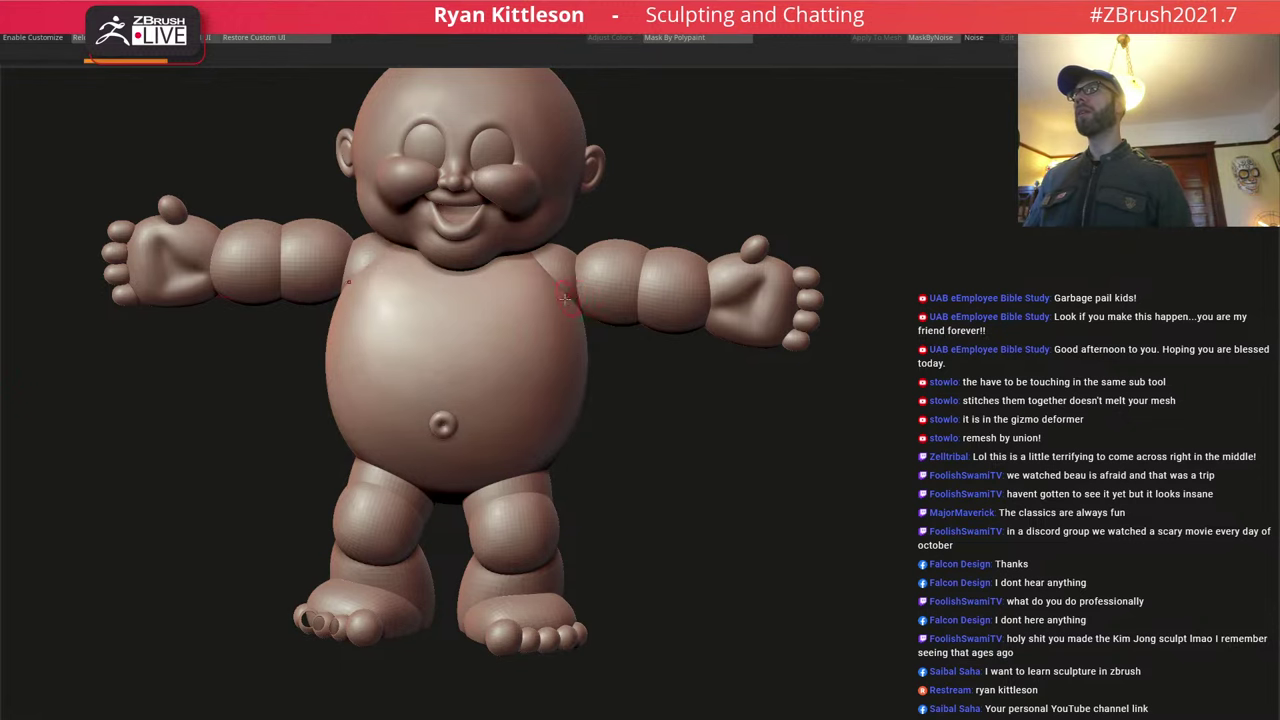
key("alt+s")
key("alt+s")
right_click_drag(537, 303, 563, 381)
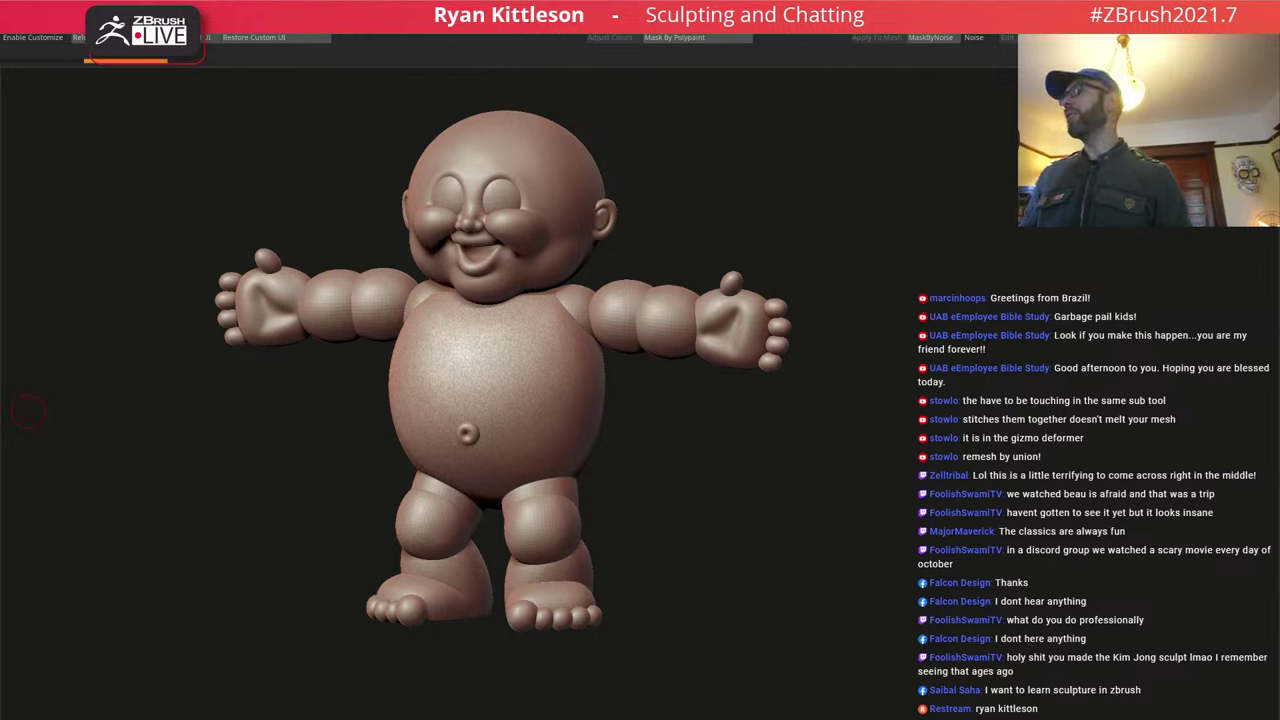
Isolate the body with its palms and thumbs, leaving out the head, fingers and toes.
left_click(398, 540, "alt")
key("alt+s")
key("alt+s")
key("alt+s")
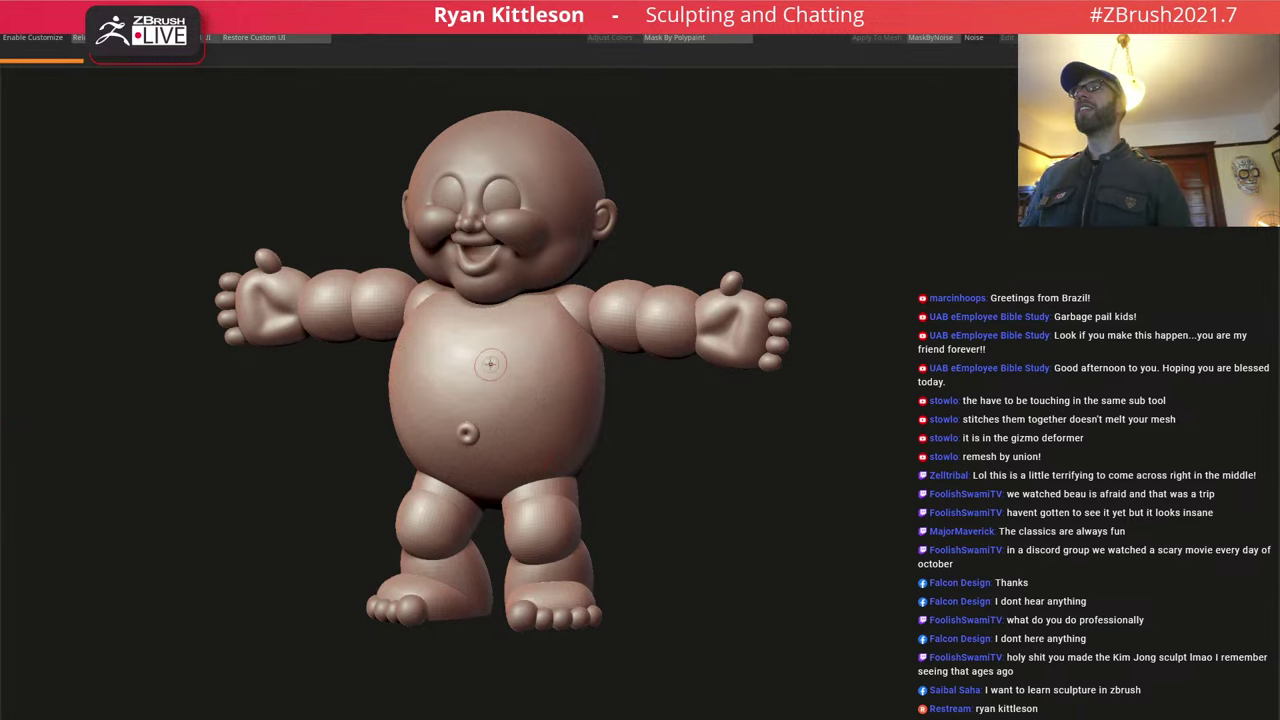
right_click_drag(486, 367, 622, 320)
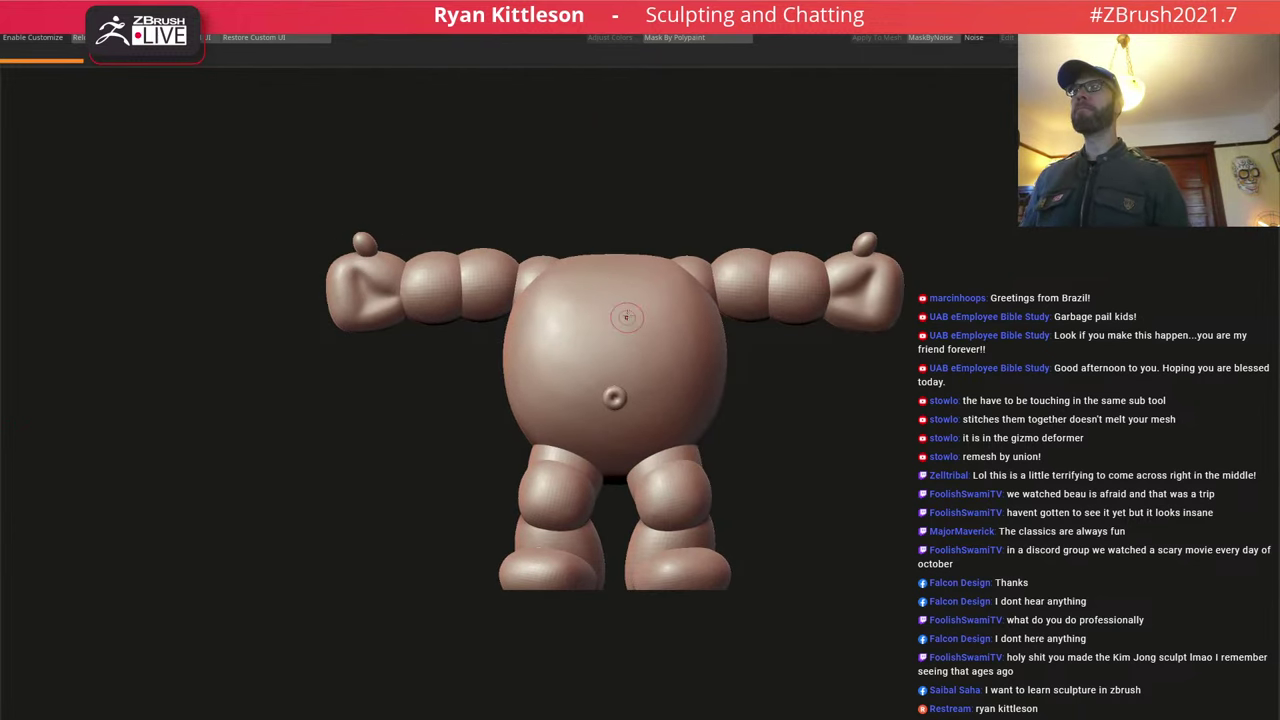
Remesh the isolated torso, arms, palms, thumbs, legs and feet into one fused surface.
key("alt+s")
key("alt+s")
right_click_drag(665, 330, 654, 339)
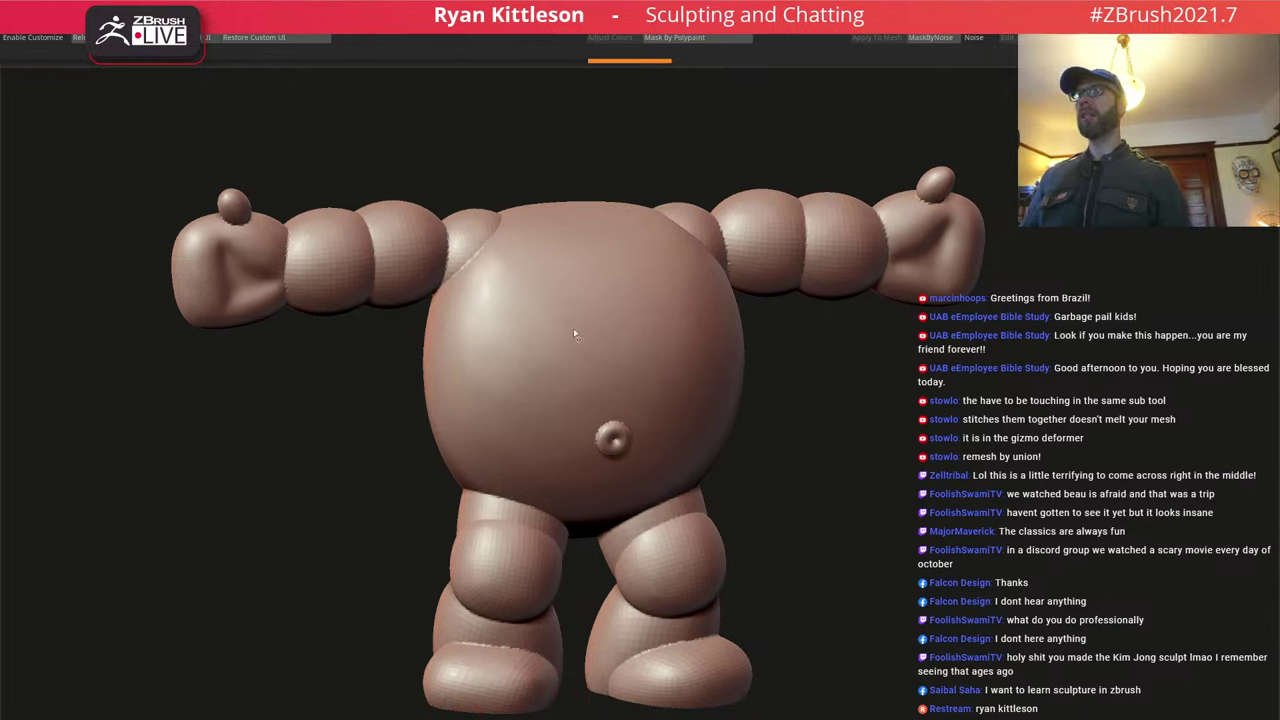
key("space")
left_click(782, 355)
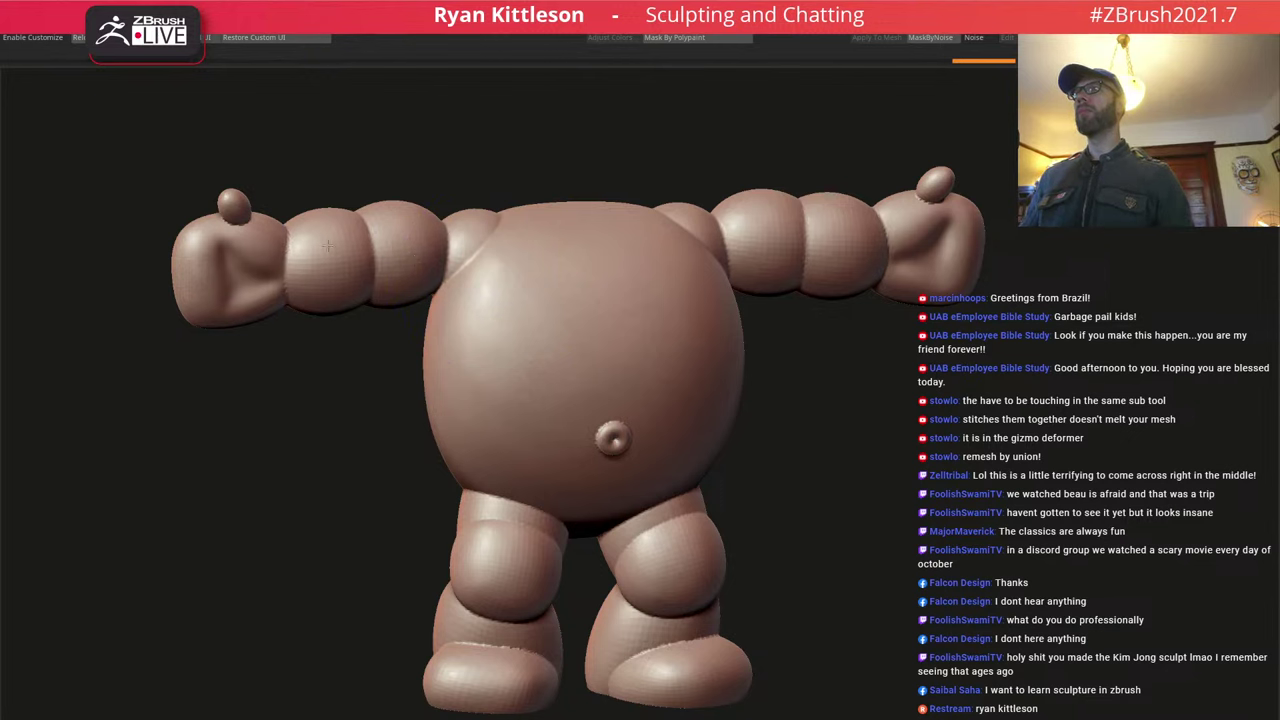
Smooth the creases on the legs, enlarging the brush for the seams where the ankles meet the feet.
left_click_drag(490, 530, 474, 565, "shift")
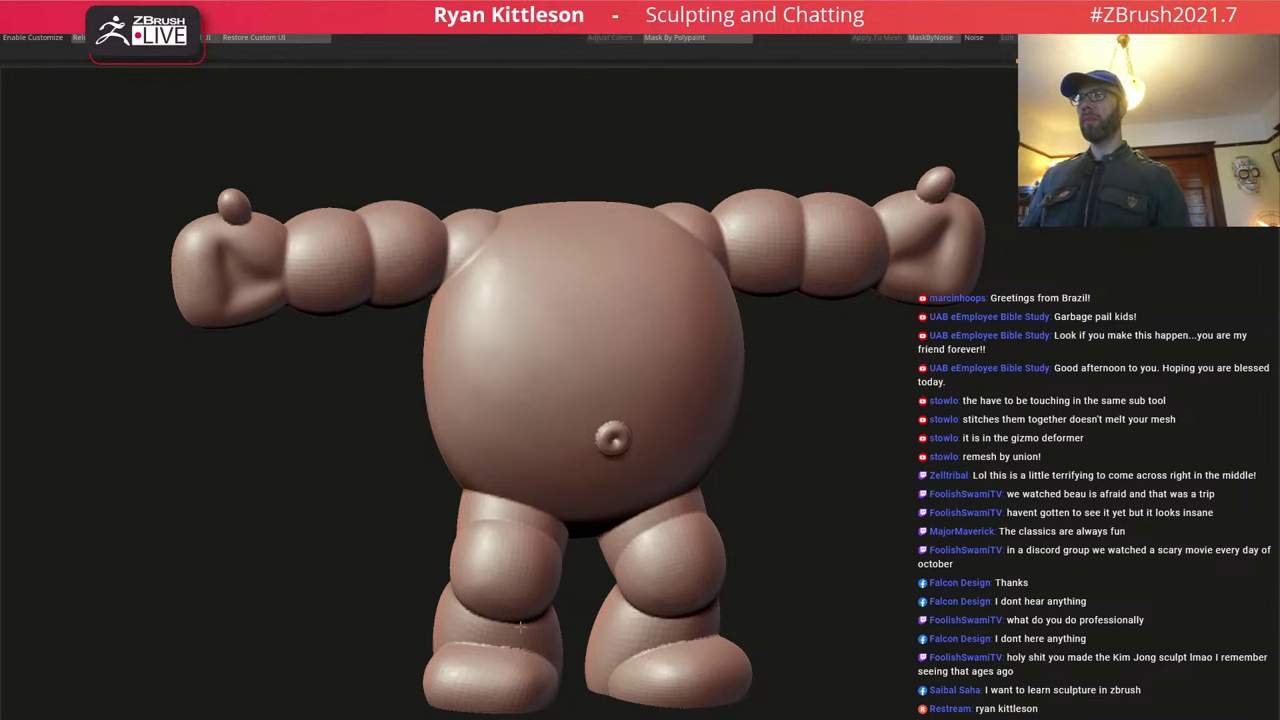
right_click_drag(556, 487, 517, 315, "alt")
right_click_drag(635, 397, 610, 400)
right_click_drag(610, 400, 645, 481, "ctrl")
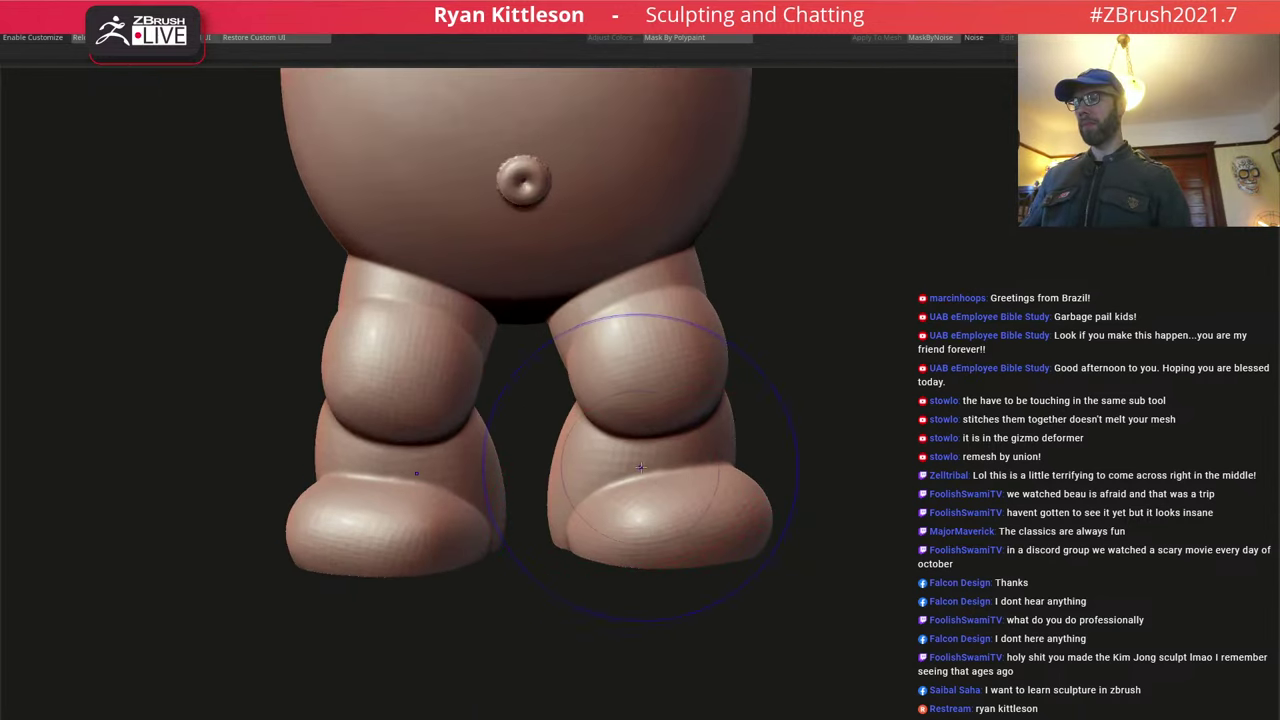
left_click_drag(634, 478, 620, 475, "shift")
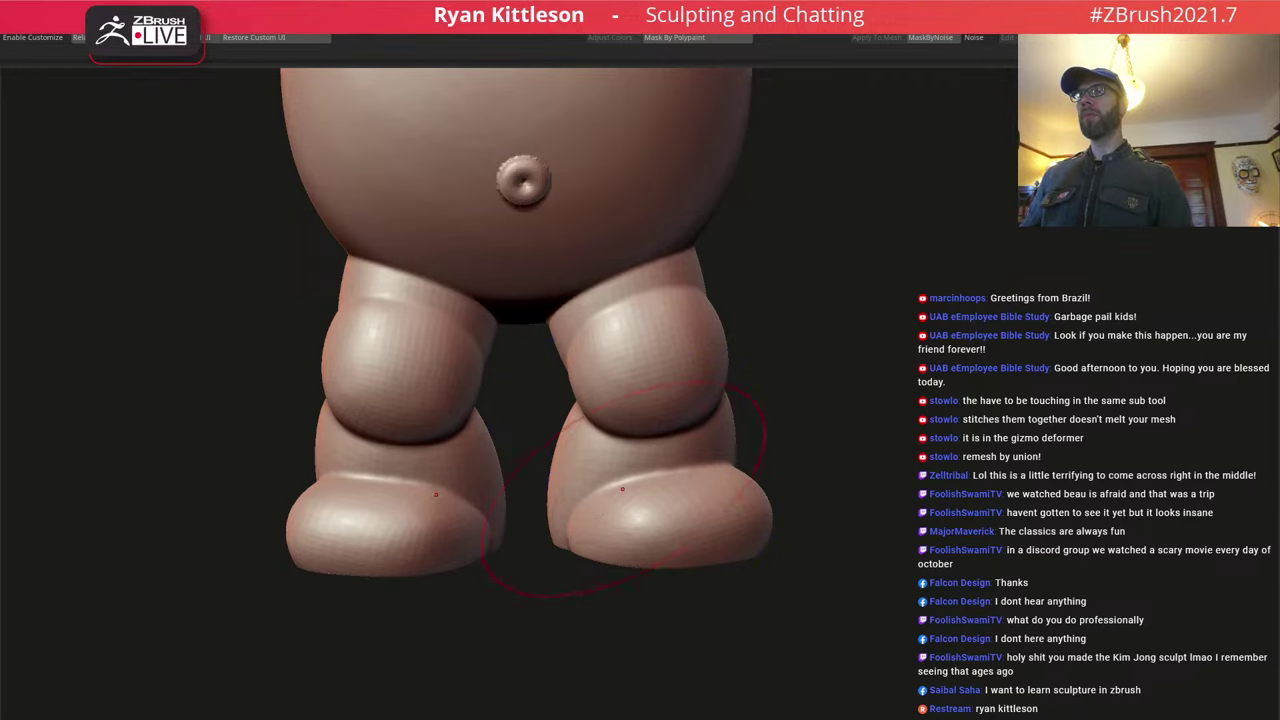
Check the fused mesh's wireframe and polygroups, and smooth the seams at the upper thighs and below the knees.
key("shift+f")
right_click_drag(583, 223, 658, 306, "ctrl")
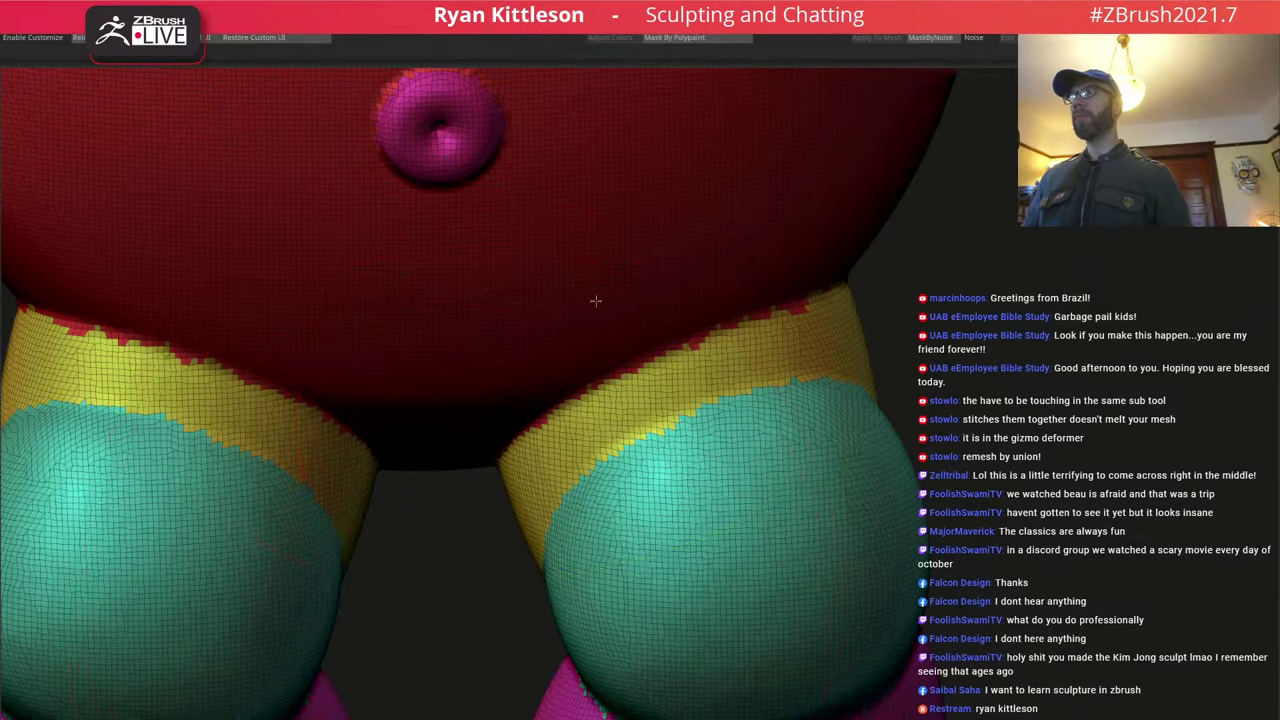
key("shift+f")
mouse_move(640, 322)
right_mouse_down("ctrl")
mouse_move(651, 276)
mouse_move(637, 400)
mouse_move(607, 265)
right_mouse_up("ctrl")
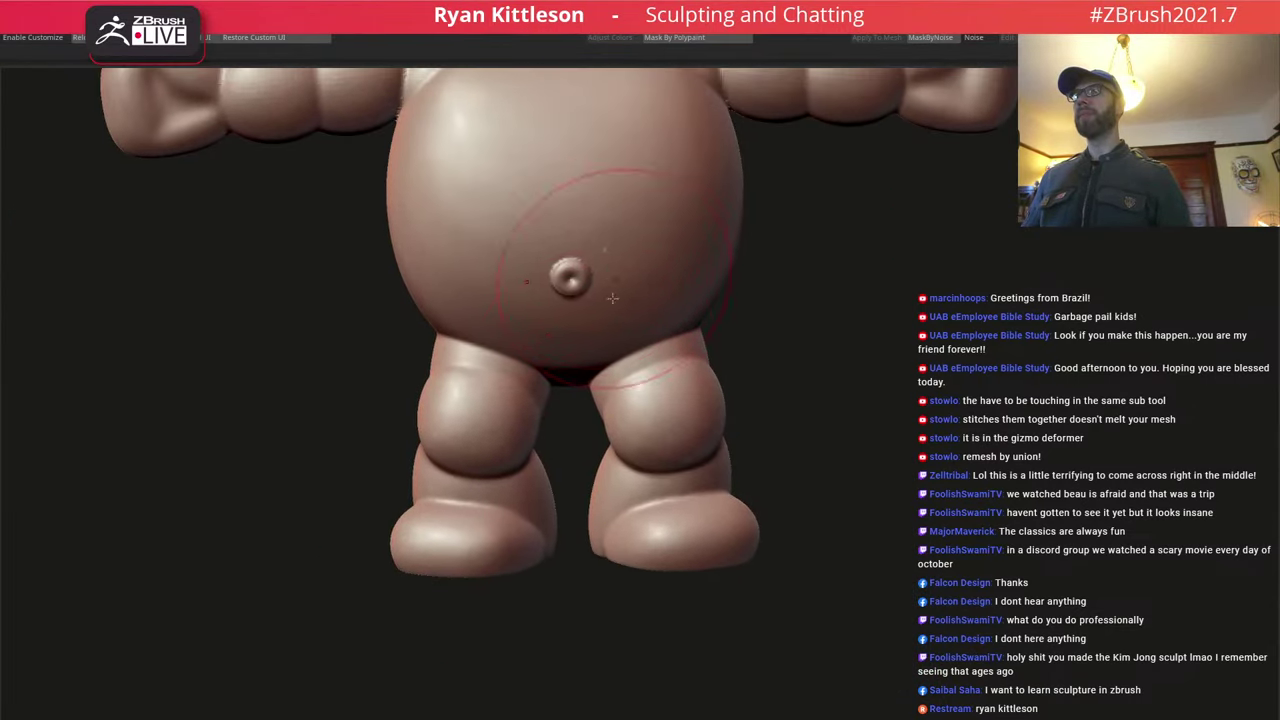
left_click(543, 400)
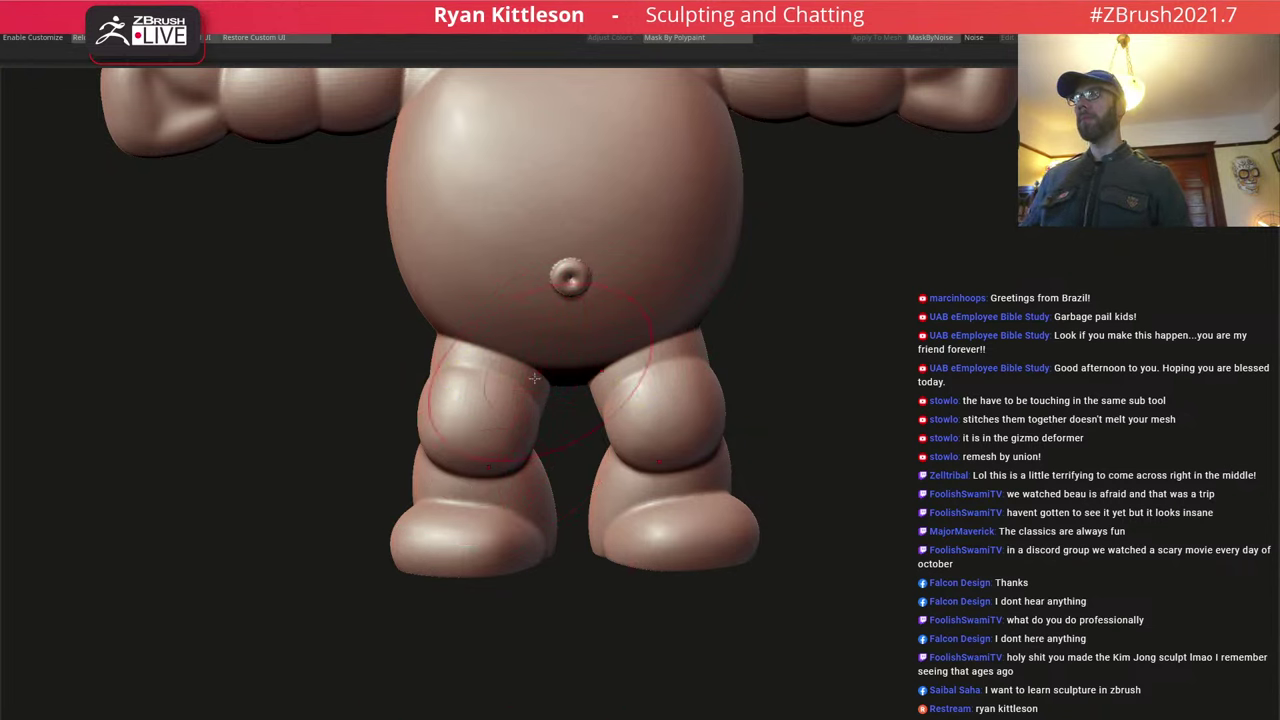
left_click_drag(487, 373, 475, 352, "shift")
left_click_drag(500, 478, 460, 500, "shift")
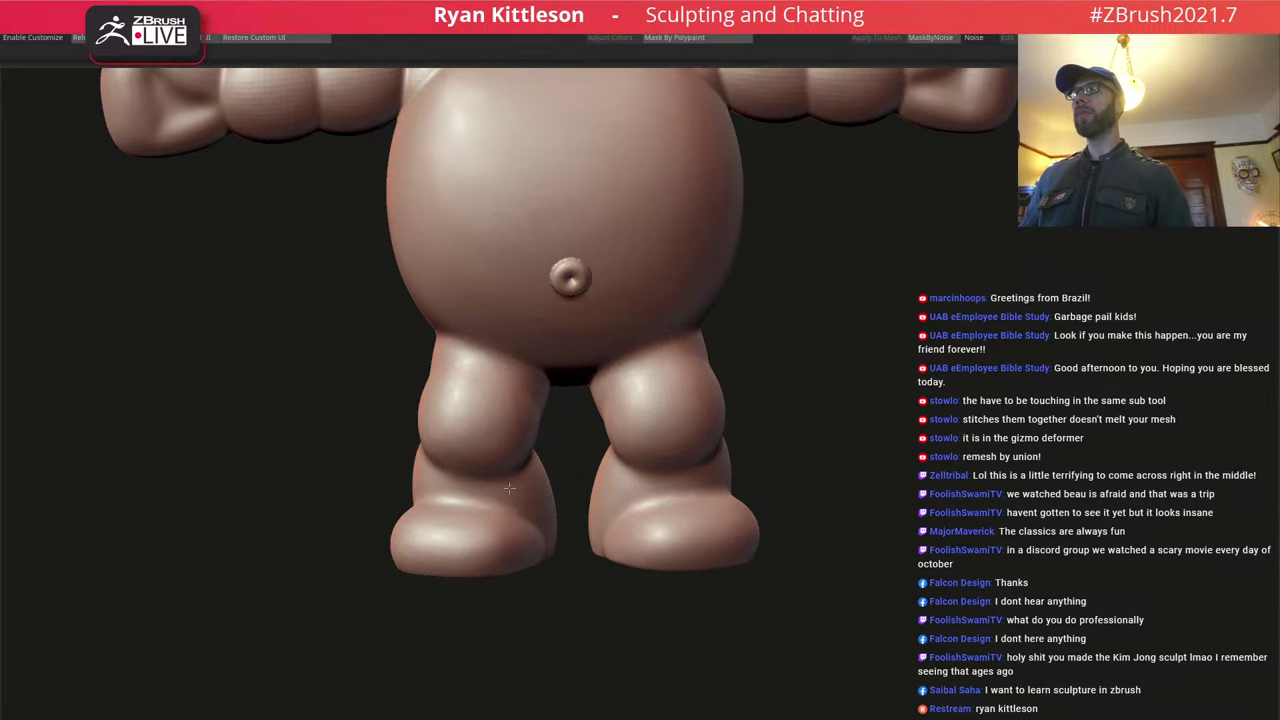
Smooth the seams behind the knees, where the thighs meet the torso, and at the wrists on the fused body.
right_click_drag(569, 500, 514, 516)
right_click_drag(540, 462, 520, 466)
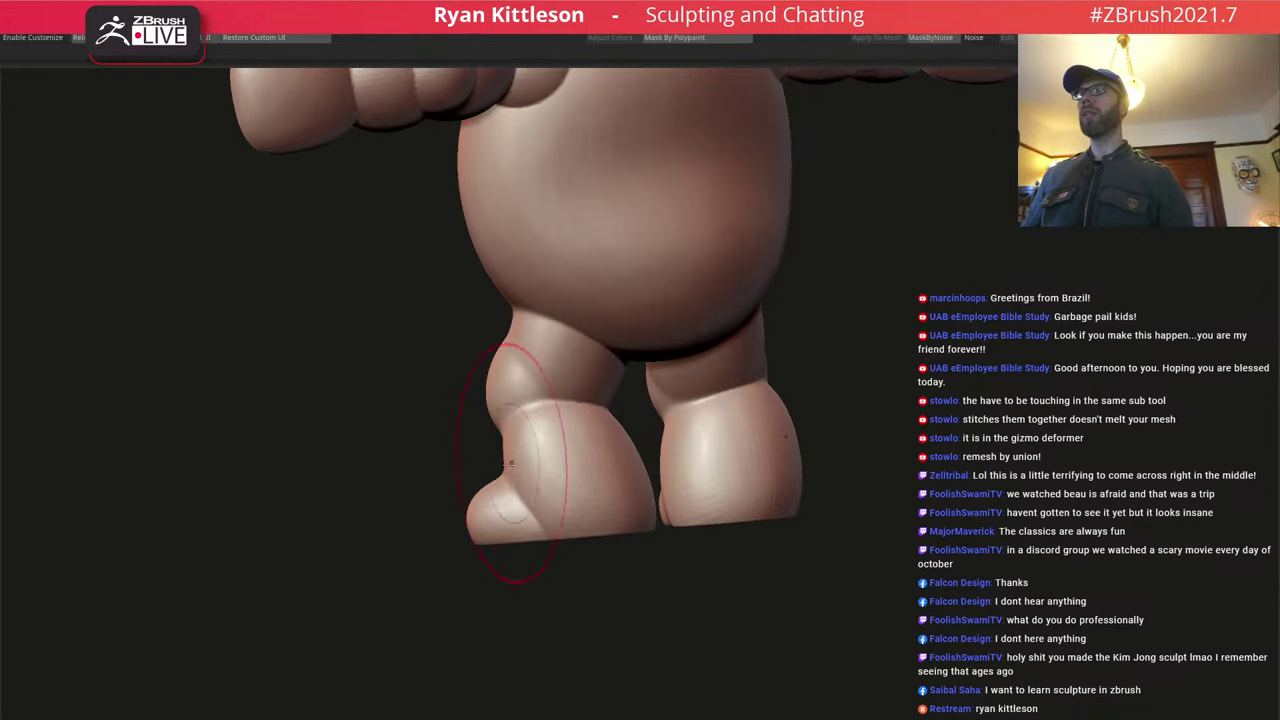
mouse_move(552, 449)
left_mouse_down("shift")
mouse_move(590, 386)
mouse_move(561, 418)
left_mouse_up("shift")
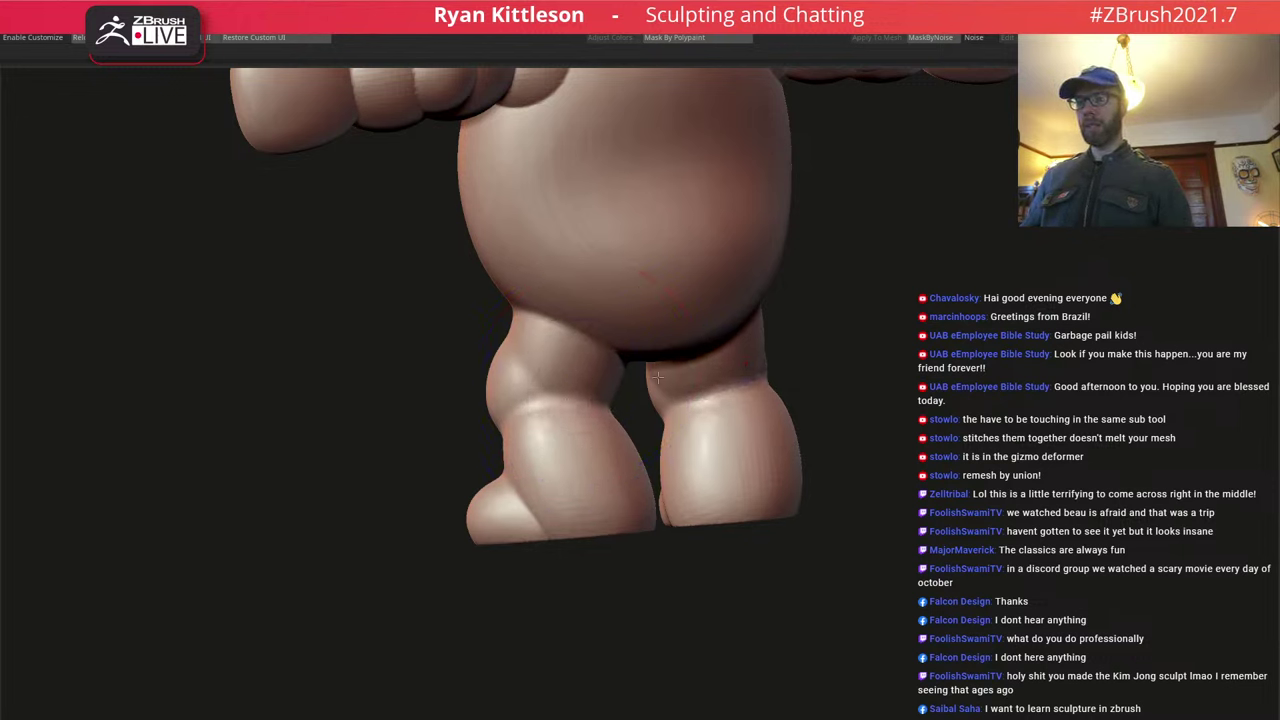
right_click_drag(690, 383, 671, 333)
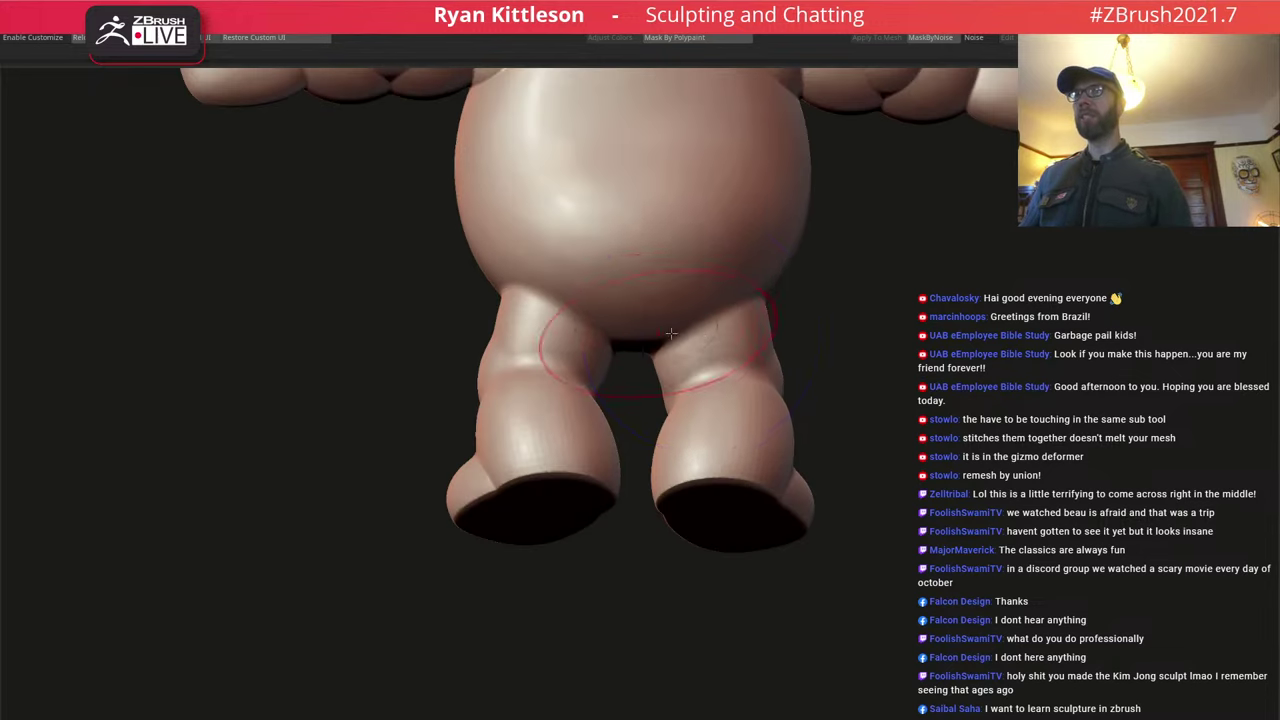
left_click_drag(686, 331, 697, 322, "shift")
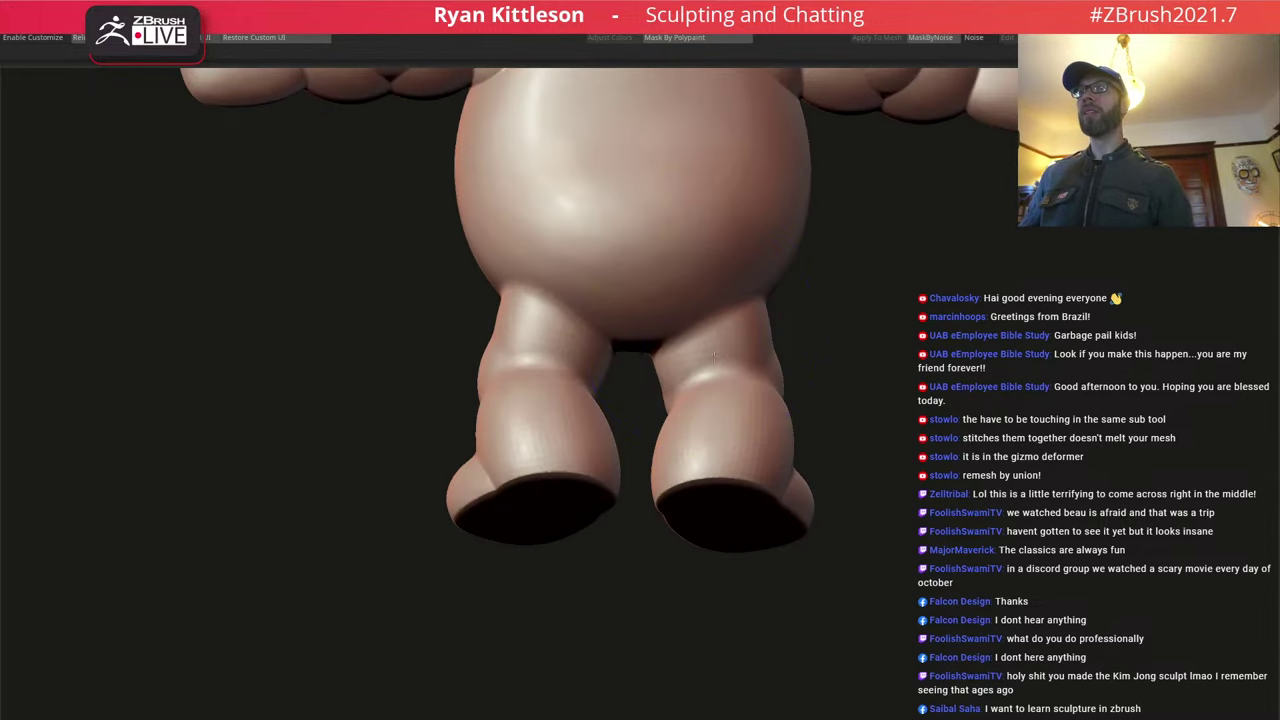
right_click_drag(731, 200, 690, 490, "alt")
right_click_drag(708, 340, 717, 363)
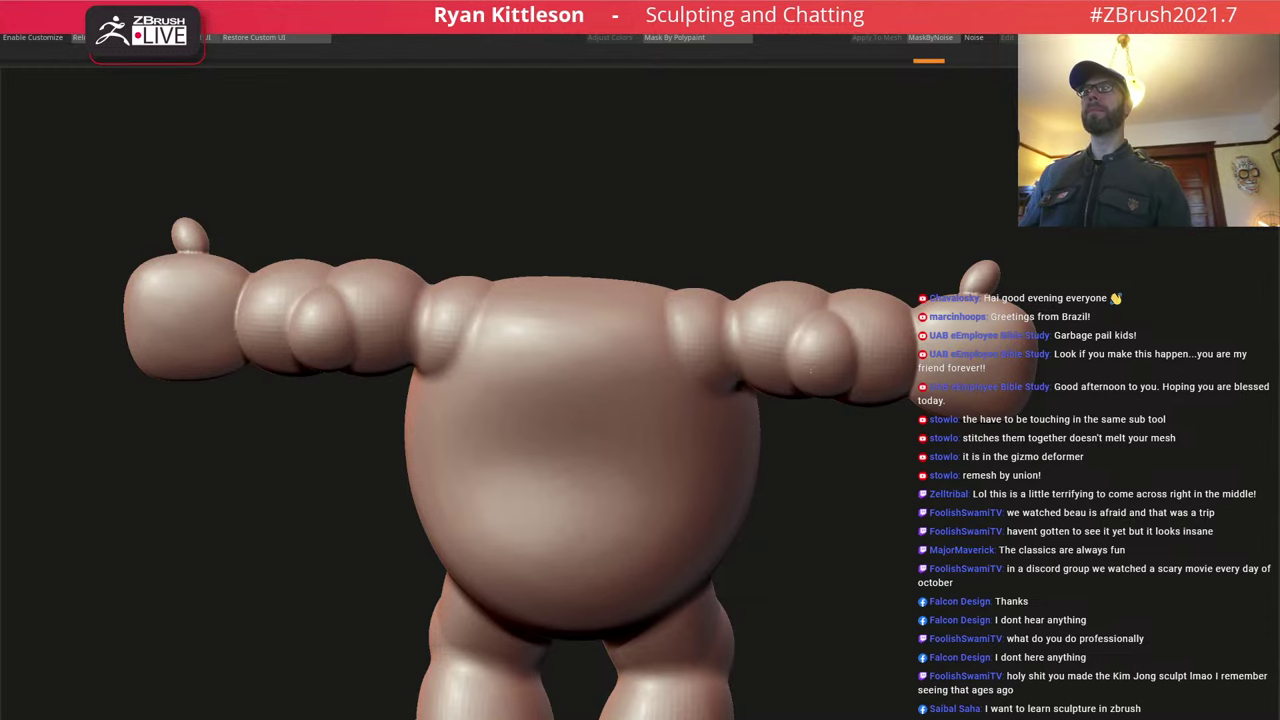
left_click_drag(931, 328, 932, 322)
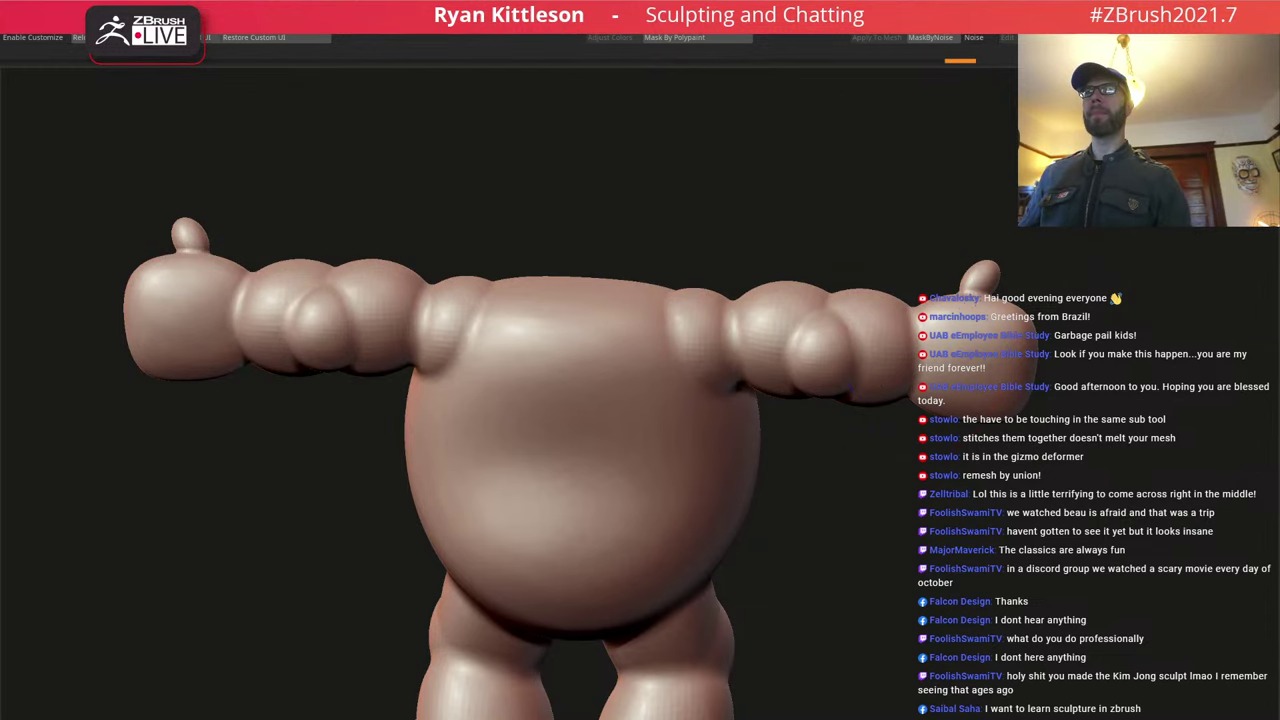
right_click_drag(874, 345, 831, 352)
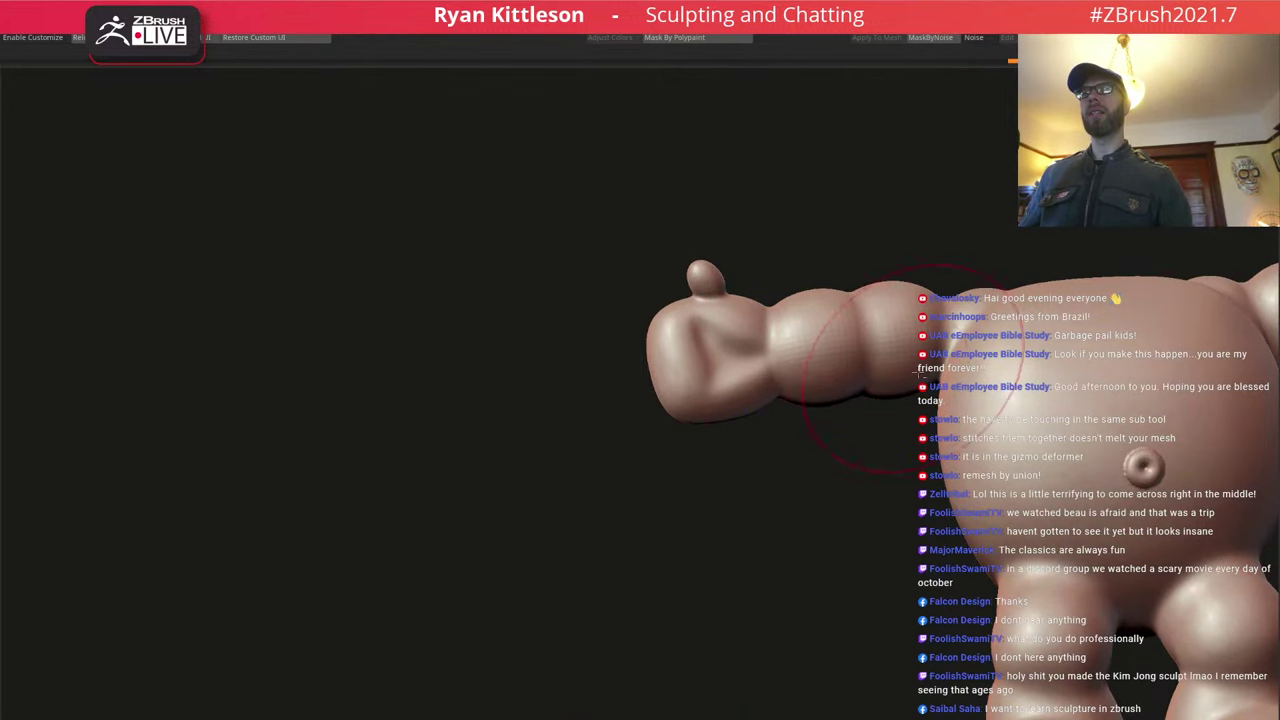
Inspect the fused arms, belly and legs from the front, side and back, and show the head, fingers and toes again.
mouse_move(1085, 458)
right_mouse_down("alt")
mouse_move(814, 363)
mouse_move(876, 416)
right_mouse_up("alt")
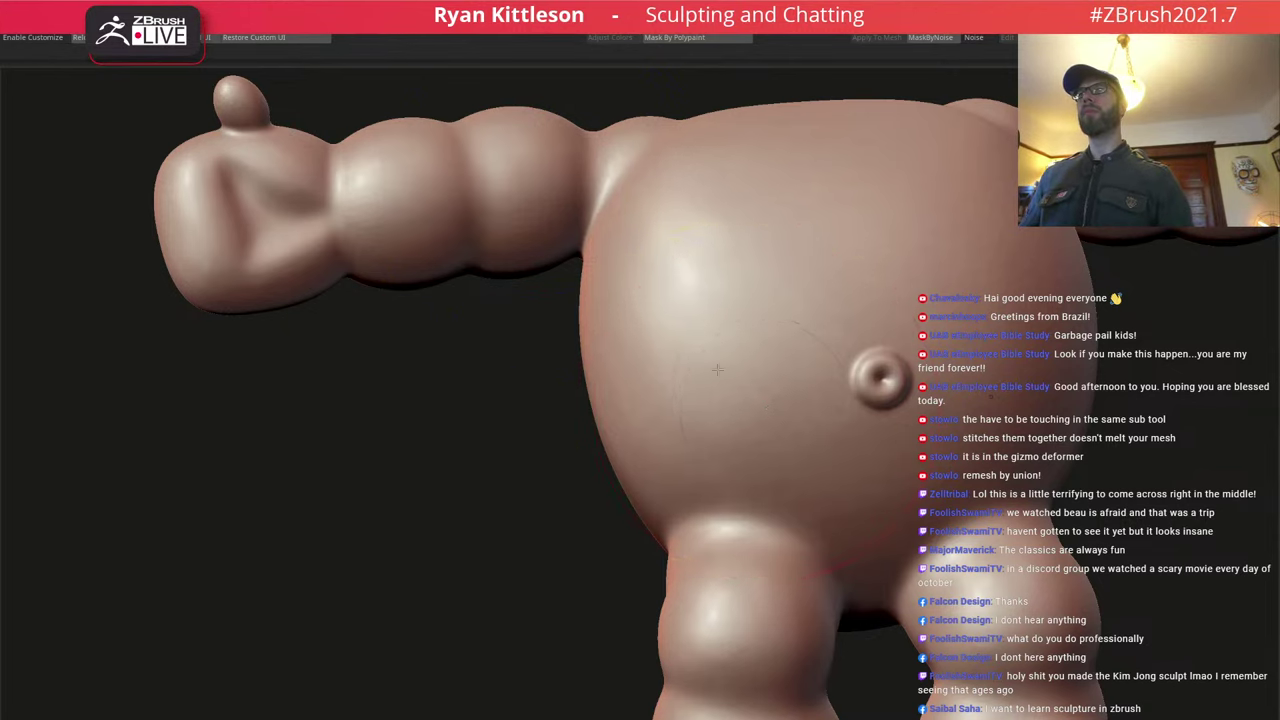
right_click_drag(745, 376, 671, 420, "ctrl")
right_click_drag(671, 420, 671, 266, "alt")
right_click_drag(677, 374, 620, 390)
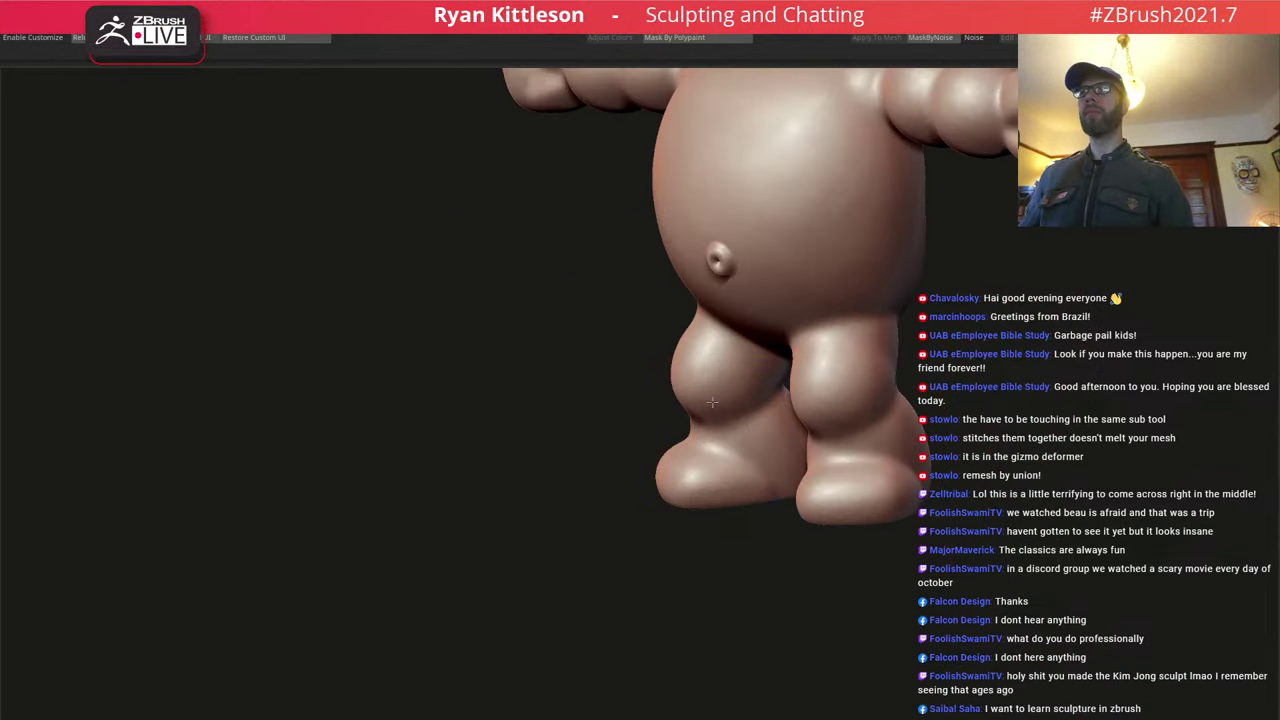
mouse_move(740, 475)
right_mouse_down()
mouse_move(944, 465)
mouse_move(829, 423)
right_mouse_up()
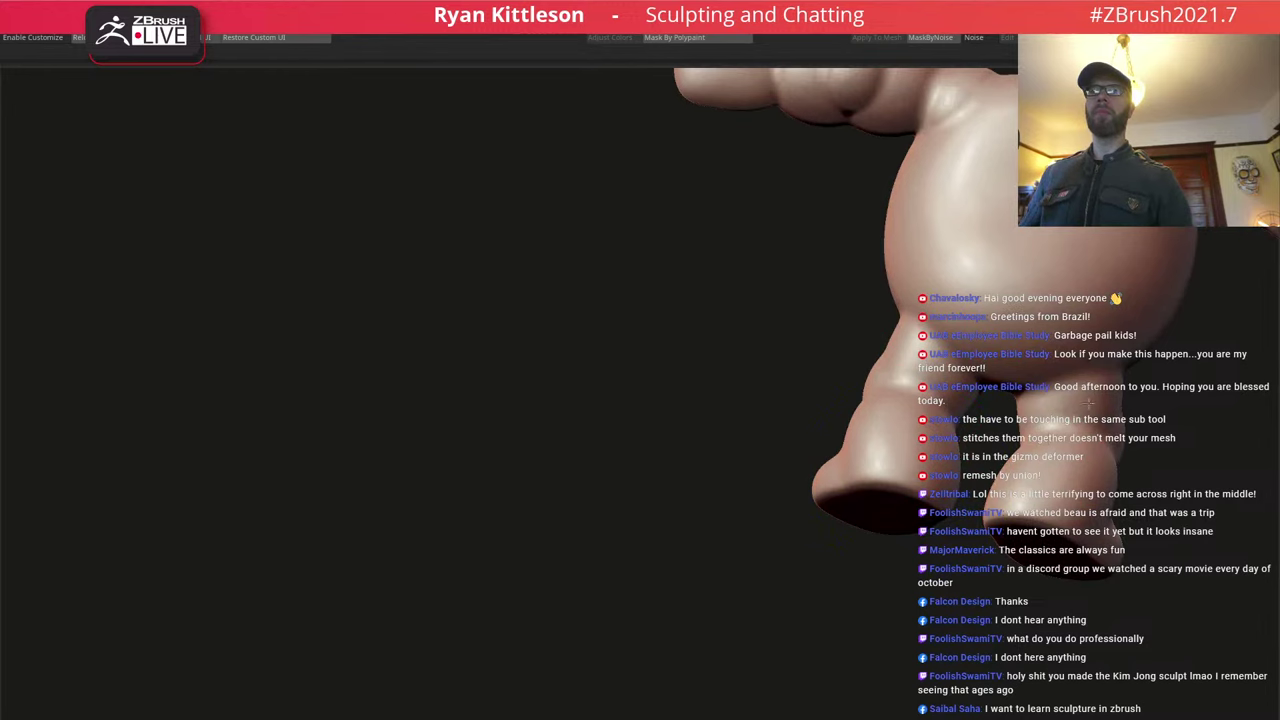
right_click_drag(906, 357, 796, 434, "alt")
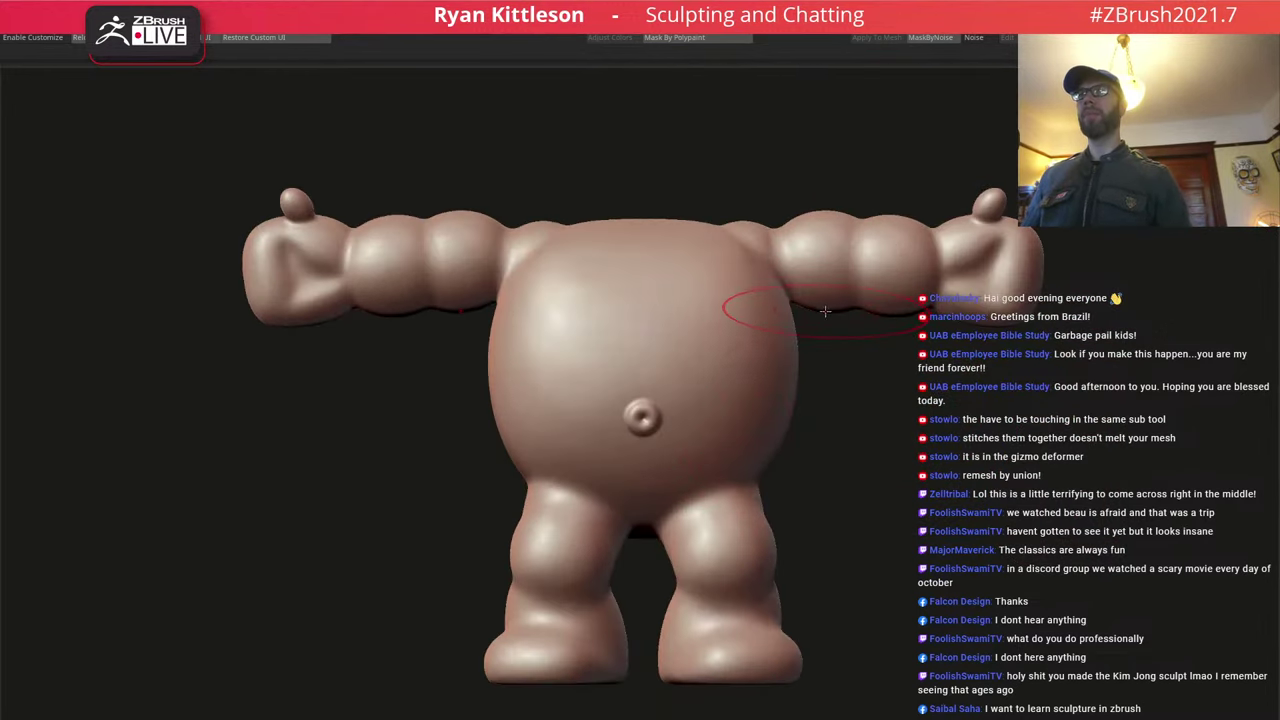
key("alt+s")
right_click_drag(756, 404, 698, 453, "ctrl")
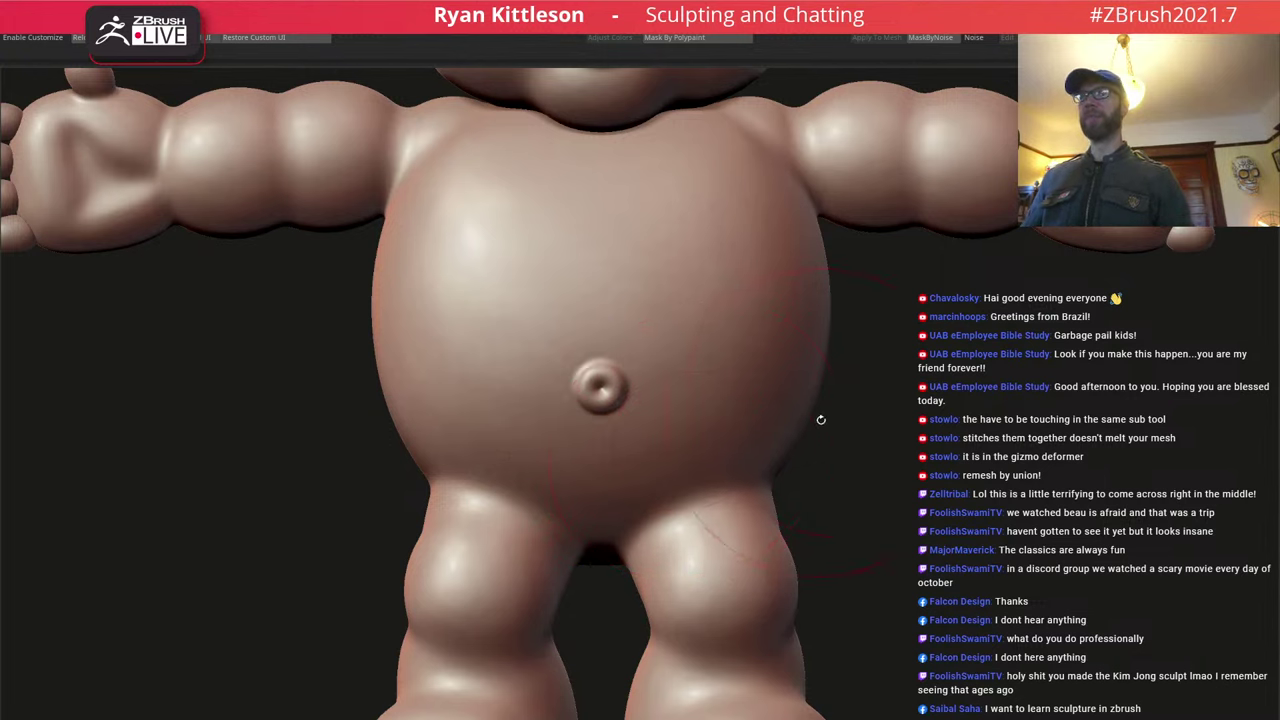
Try to mask a brief-shaped band around the lower torso, shrinking the brush to paint the mask between the thighs.
mouse_move(852, 399)
left_mouse_down("ctrl")
mouse_move(615, 434)
mouse_move(310, 405)
mouse_move(388, 514)
mouse_move(420, 506)
left_mouse_up("ctrl")
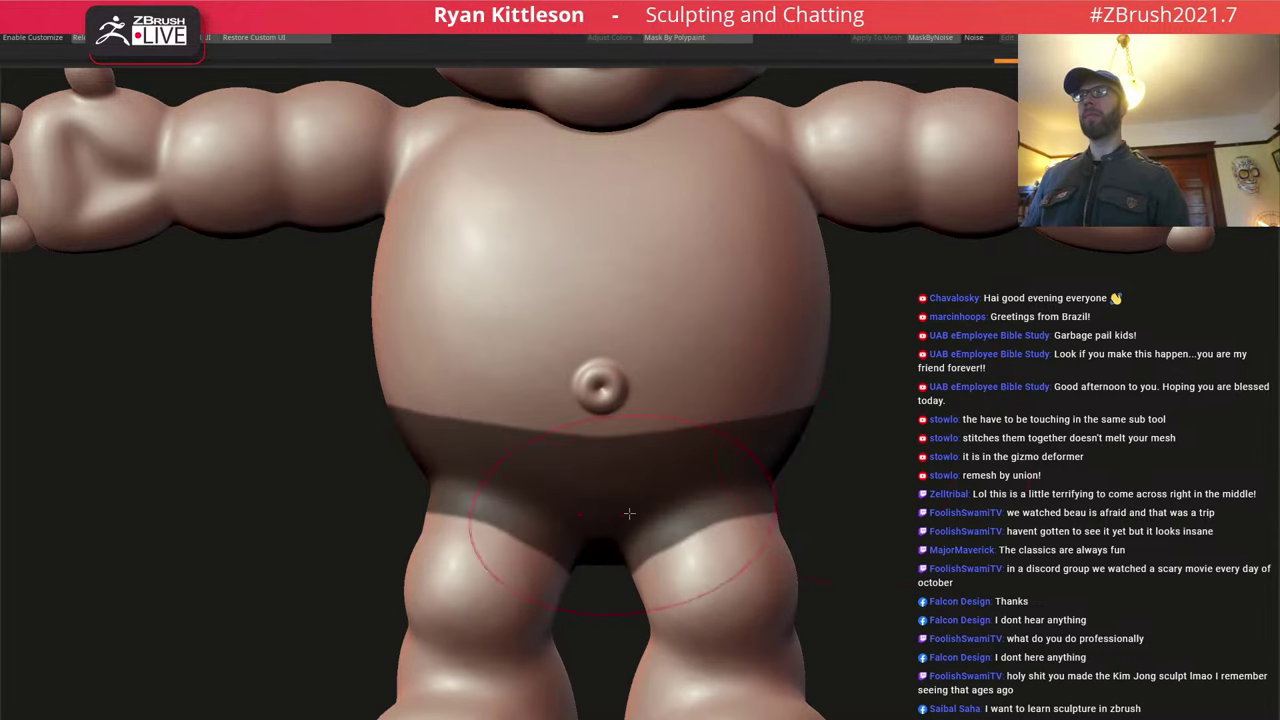
right_click_drag(629, 514, 582, 522)
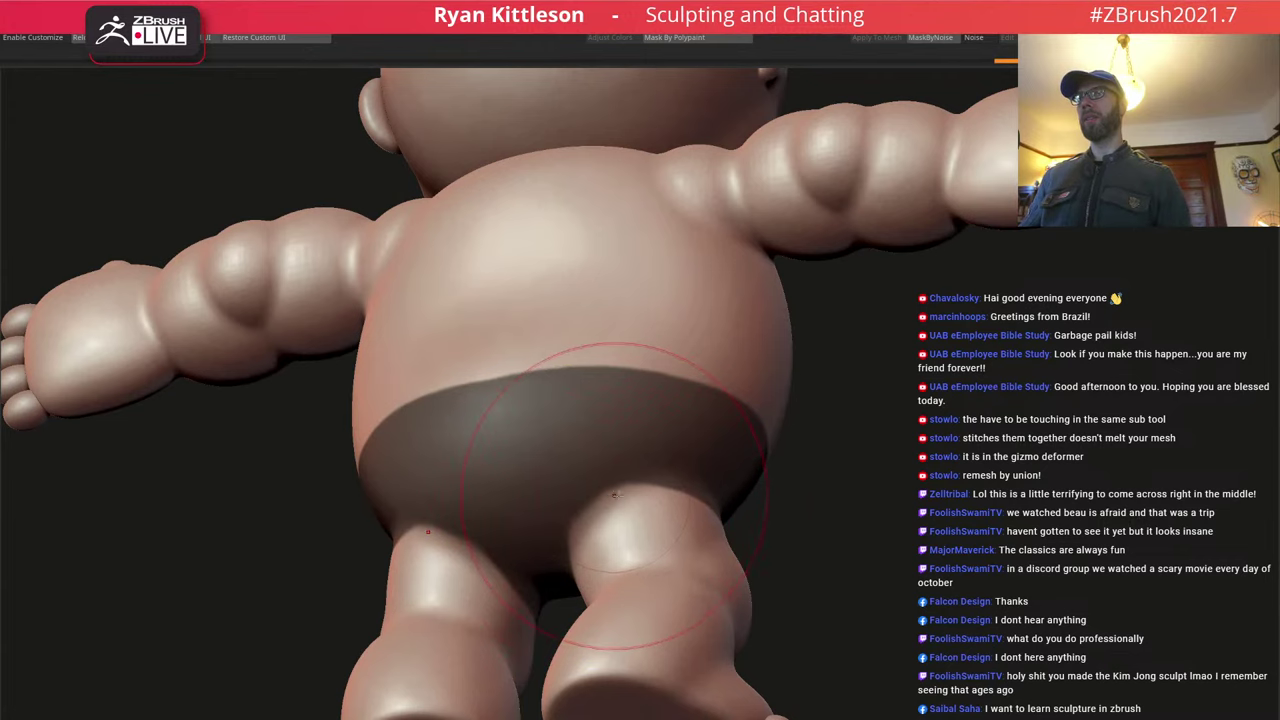
key("shift+f")
key("shift+f")
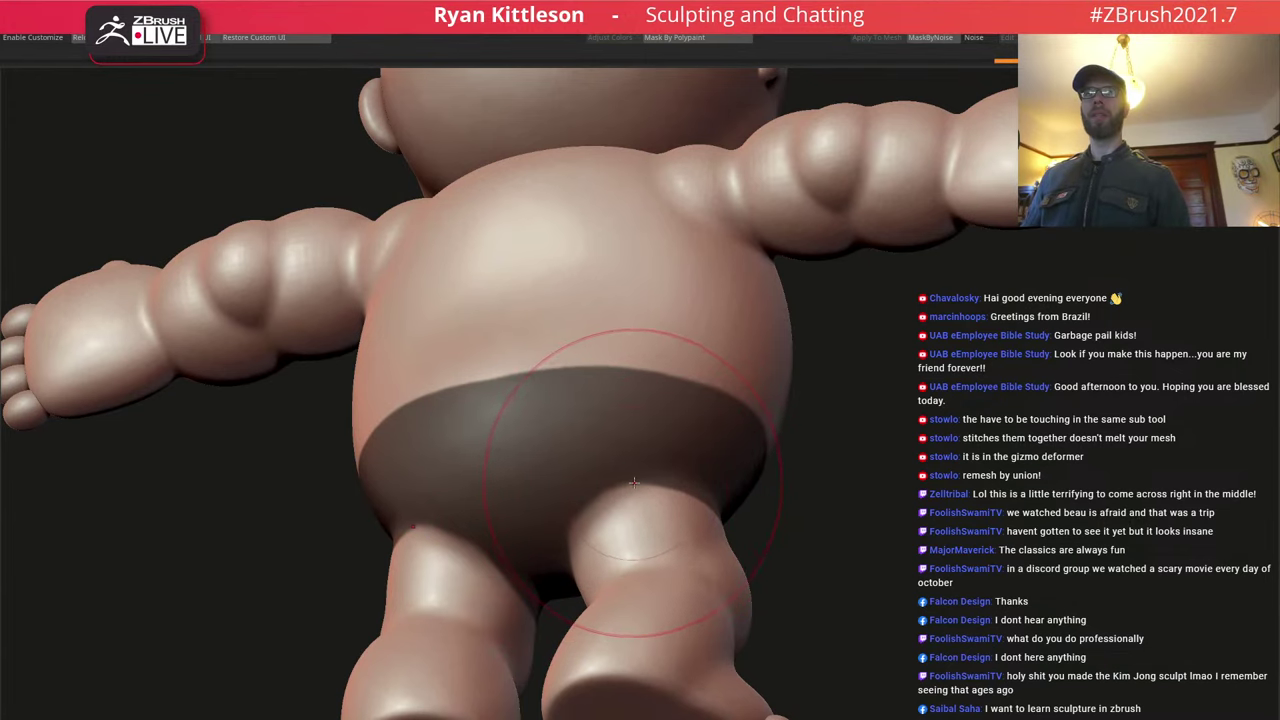
key("space")
left_click_drag(666, 484, 656, 484)
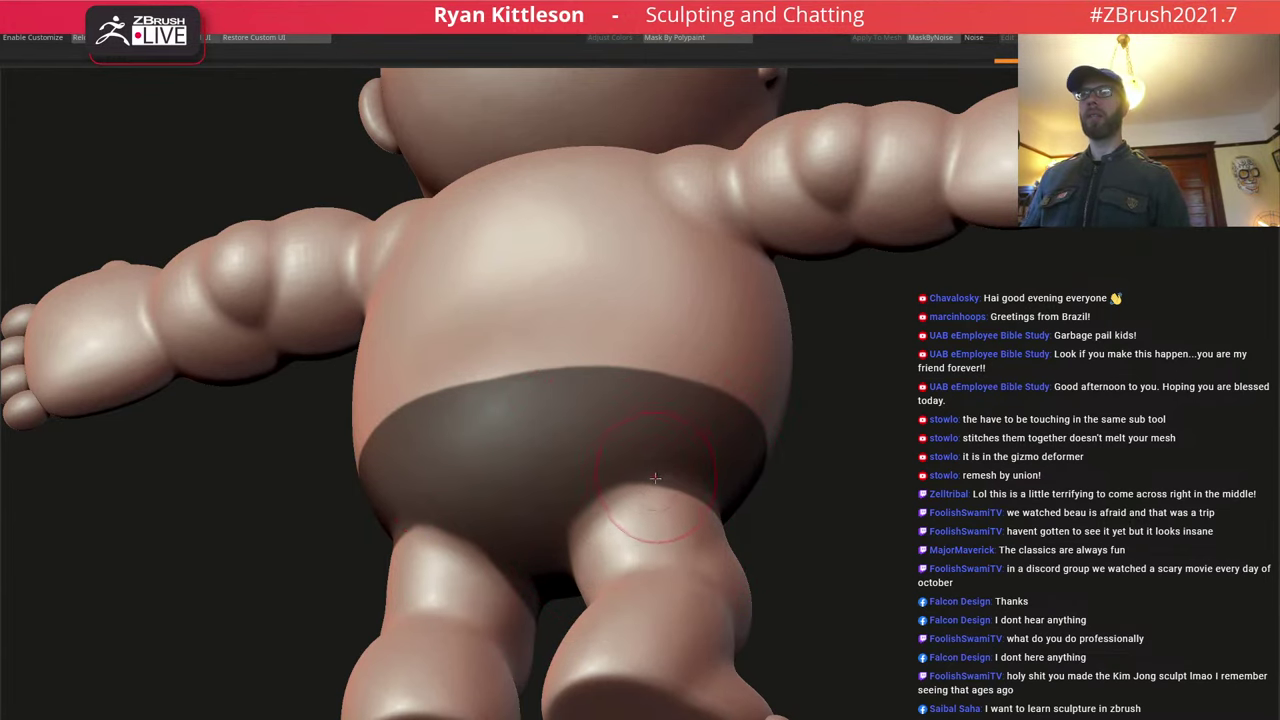
right_click_drag(632, 500, 643, 490, "ctrl")
key("space")
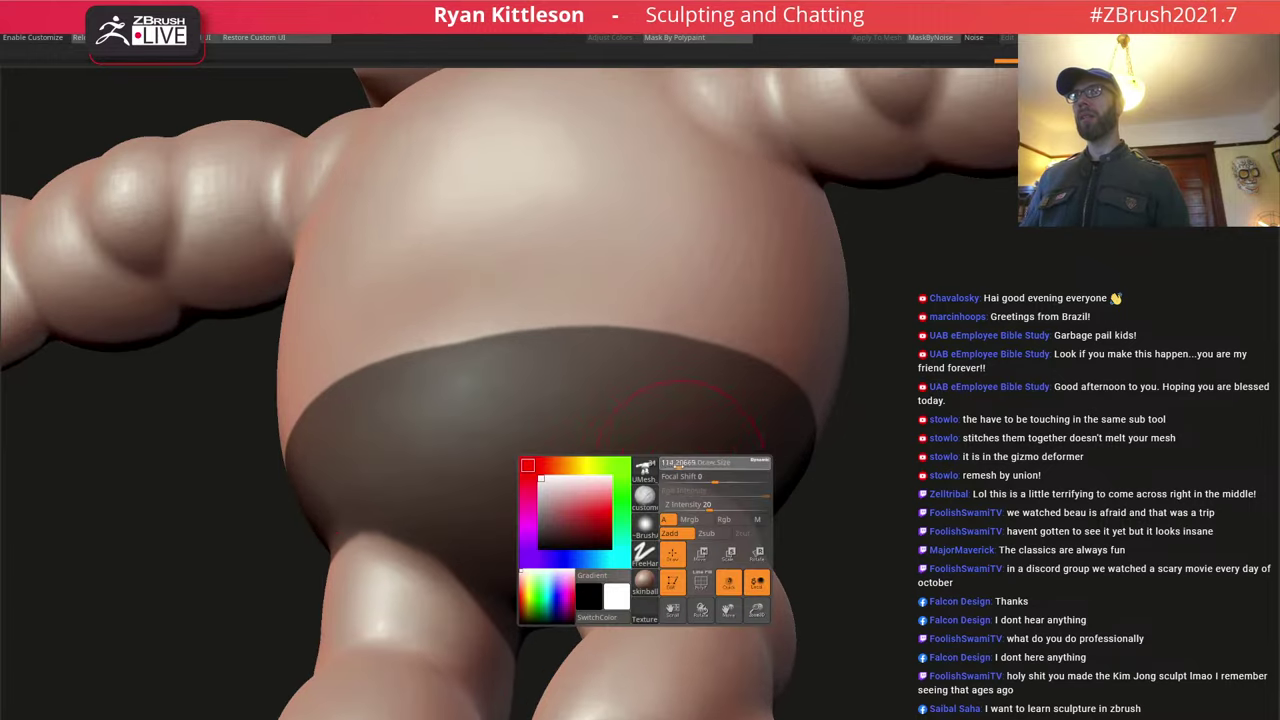
mouse_move(692, 464)
left_mouse_down()
mouse_move(613, 482)
mouse_move(556, 543)
mouse_move(574, 566)
left_mouse_up()
mouse_move(578, 560)
right_mouse_down()
mouse_move(556, 544)
mouse_move(534, 557)
right_mouse_up()
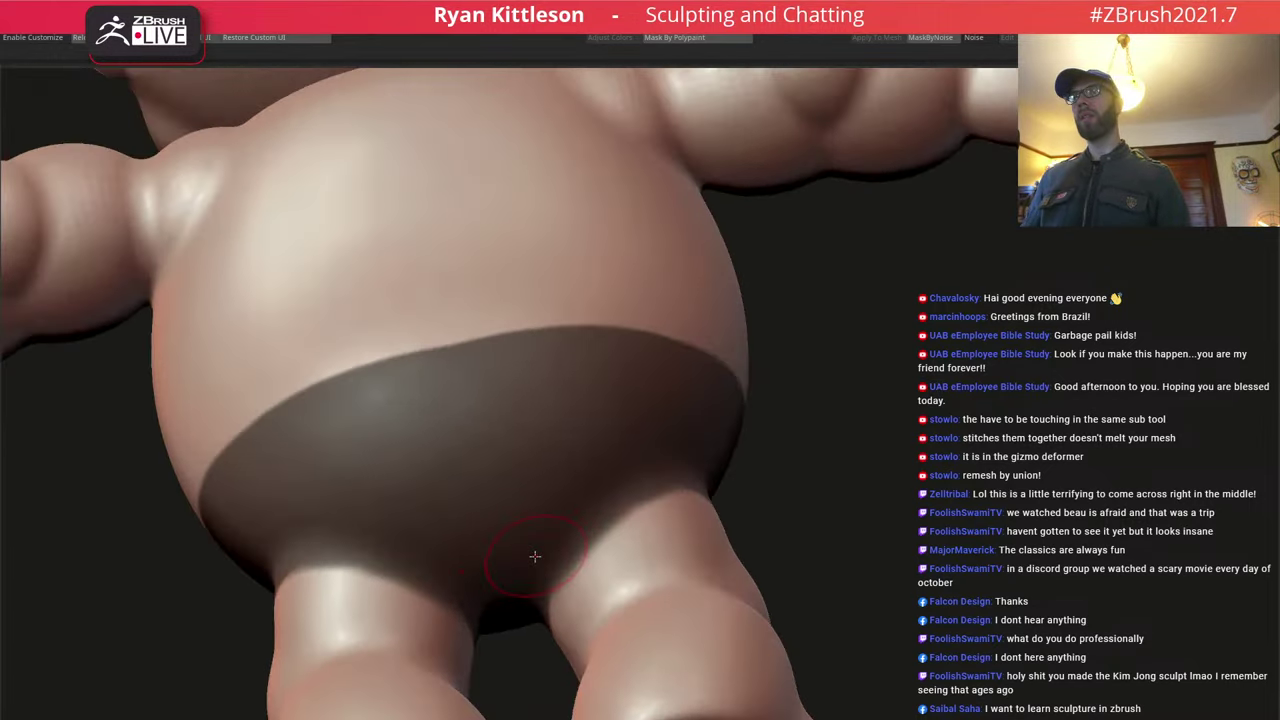
mouse_move(562, 578)
left_mouse_down("ctrl")
mouse_move(527, 600)
mouse_move(540, 608)
left_mouse_up("ctrl")
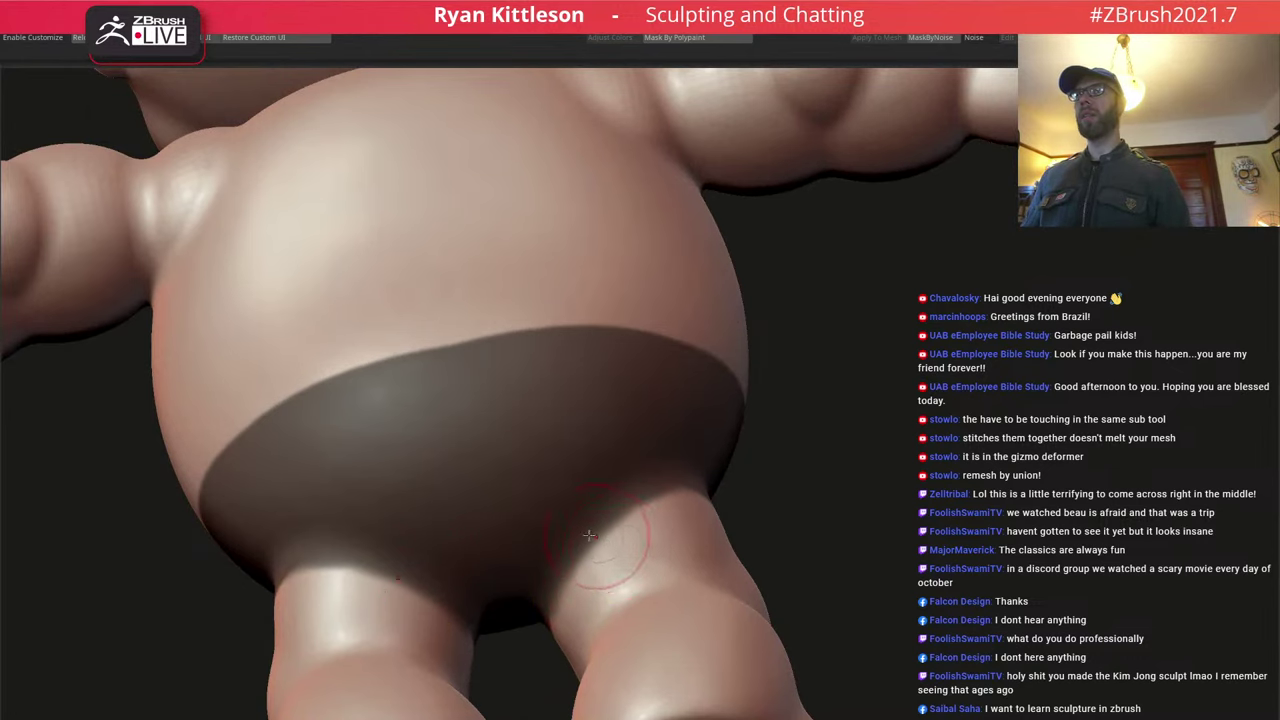
Replace the mask with one covering only the torso polygroup, keeping the whole figure shown.
key("shift+f")
right_click_drag(614, 551, 634, 469, "shift")
left_click_drag(635, 469, 620, 482, "ctrl")
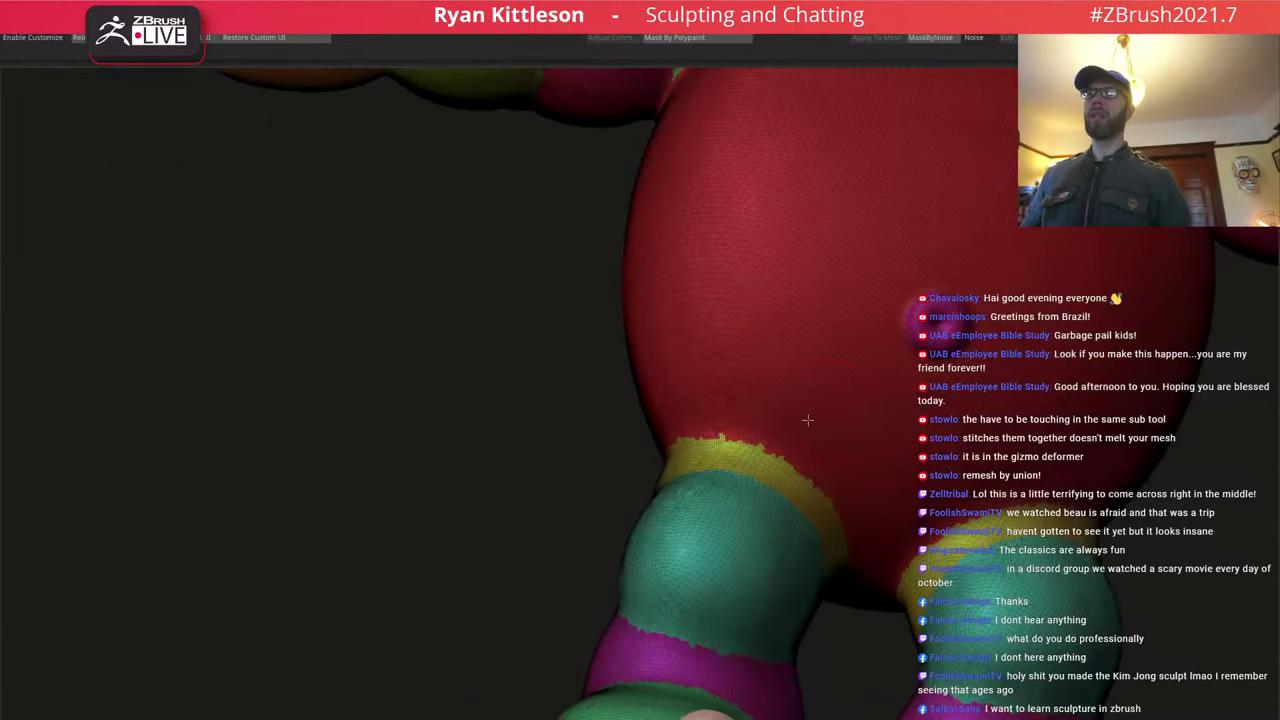
left_click(838, 431, "ctrl+shift")
left_click(533, 472, "ctrl")
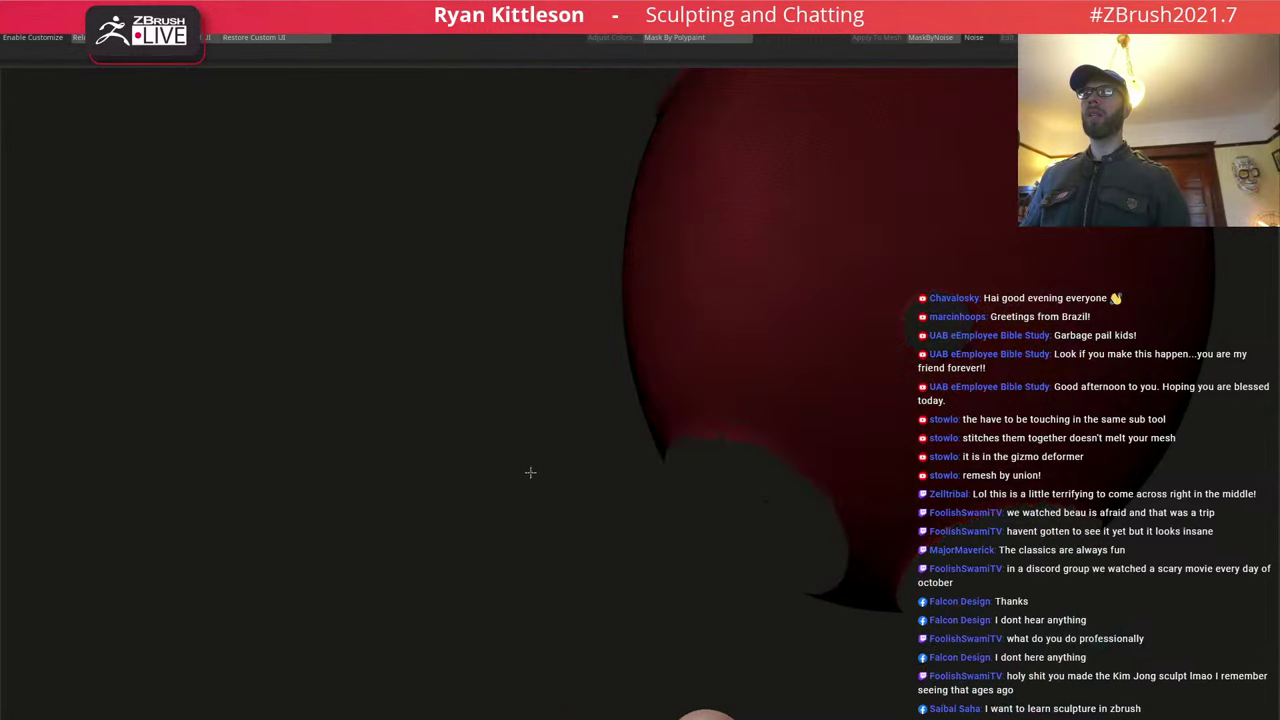
left_click(532, 471, "ctrl+shift")
key("shift+f")
right_click_drag(869, 394, 504, 400)
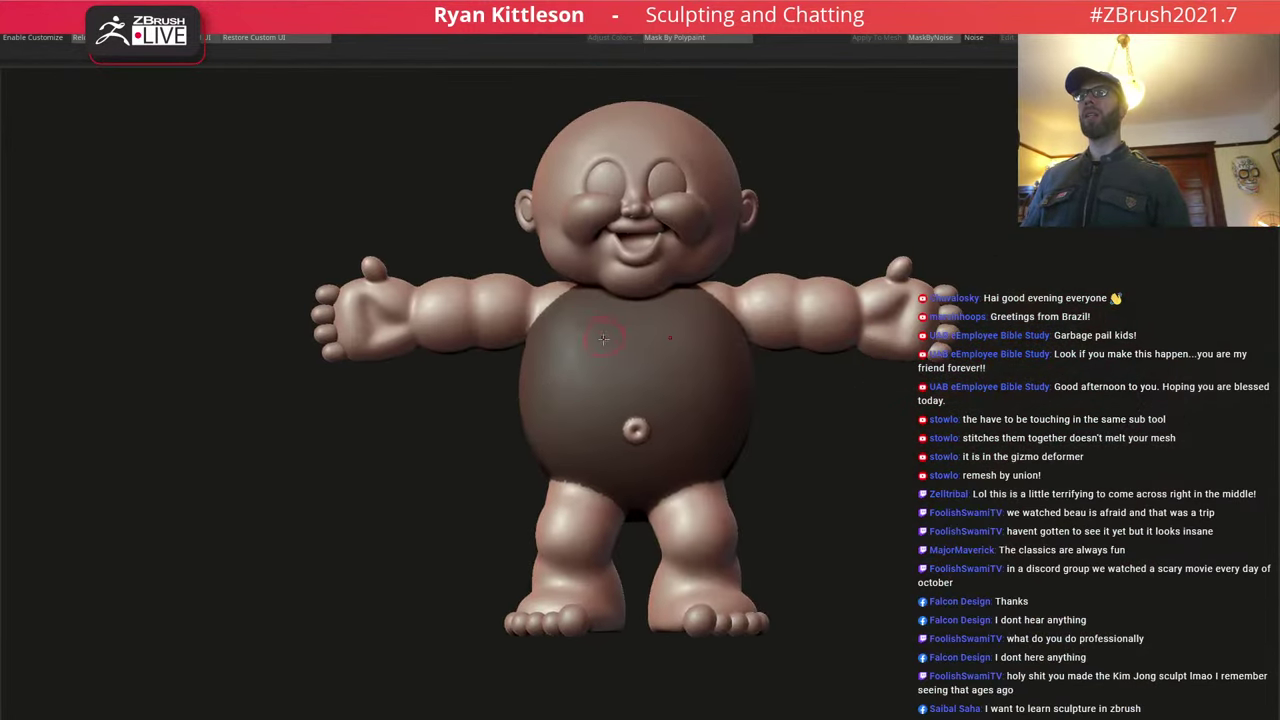
Clear the torso mask above a waistline slanting from below the navel up to the back, leaving a diaper-shaped masked area.
left_click_drag(354, 141, 930, 450, "ctrl")
left_click_drag(817, 438, 784, 441, "shift")
key("ctrl+z")
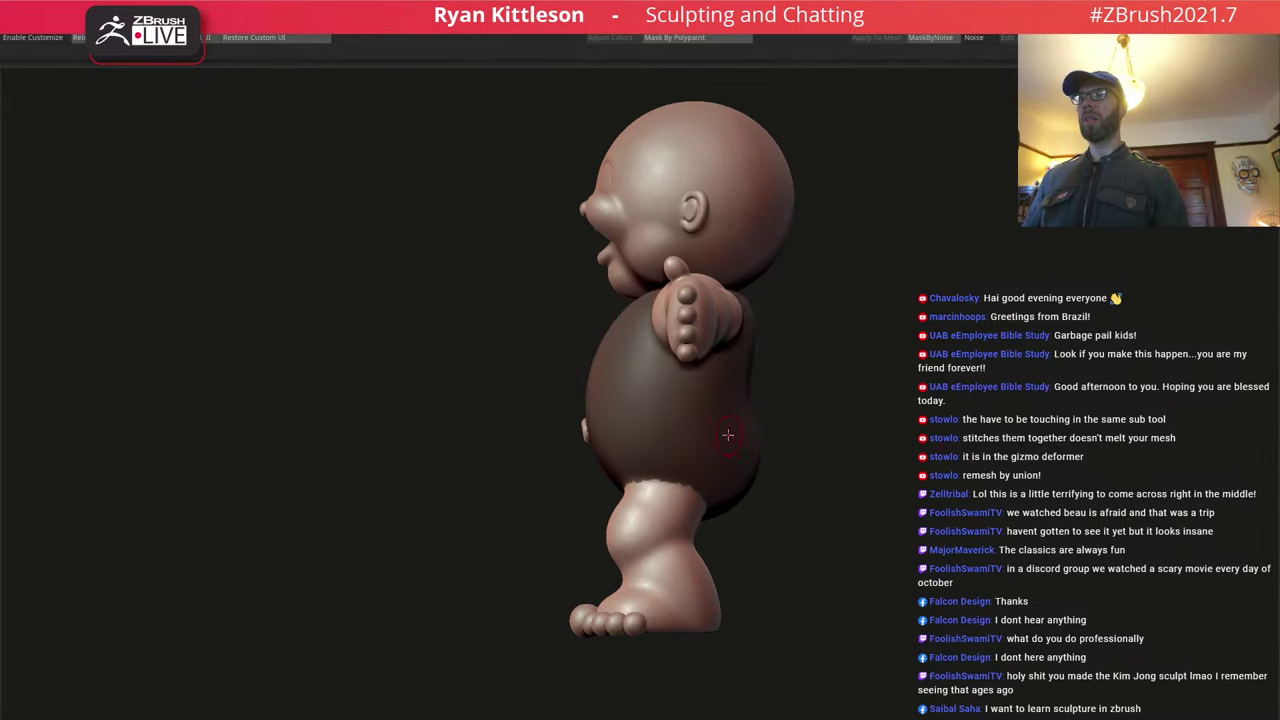
mouse_move(889, 373)
left_mouse_down("ctrl")
mouse_move(610, 446)
mouse_move(441, 200)
left_mouse_up("ctrl")
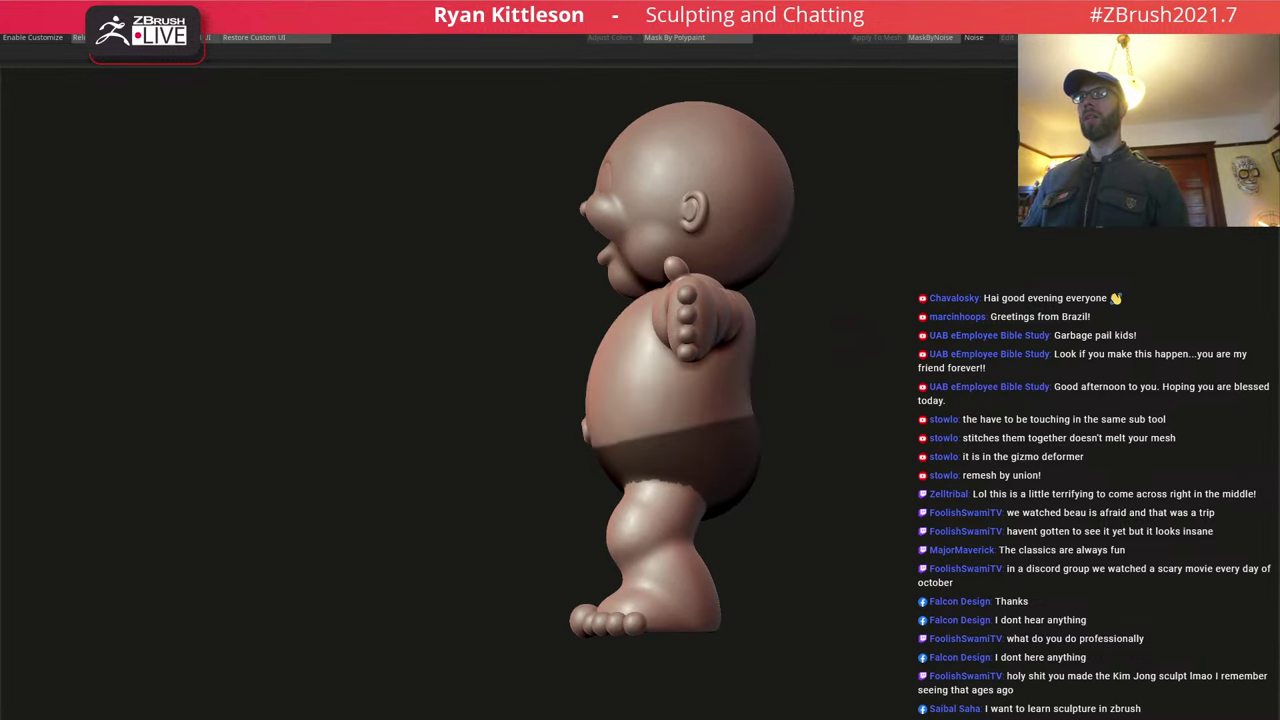
right_click_drag(649, 435, 649, 408)
right_click_drag(625, 470, 577, 517, "ctrl")
mouse_move(431, 507)
left_mouse_down("ctrl")
mouse_move(540, 492)
mouse_move(554, 476)
mouse_move(788, 418)
mouse_move(969, 350)
mouse_move(436, 266)
left_mouse_up("ctrl")
Blur and sharpen the diaper mask repeatedly to even out its jagged edges around the leg openings.
mouse_move(771, 464)
right_mouse_down()
mouse_move(737, 464)
mouse_move(782, 441)
right_mouse_up()
left_click(782, 441, "ctrl")
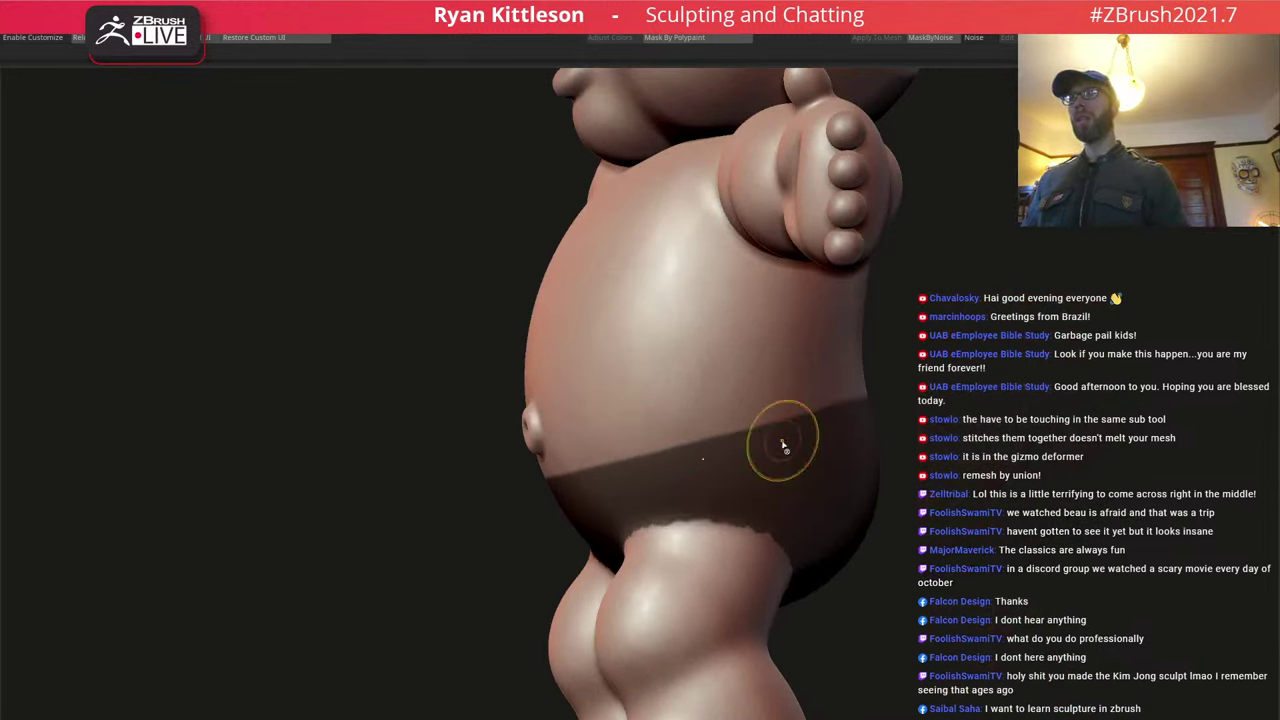
left_click(783, 442, "ctrl")
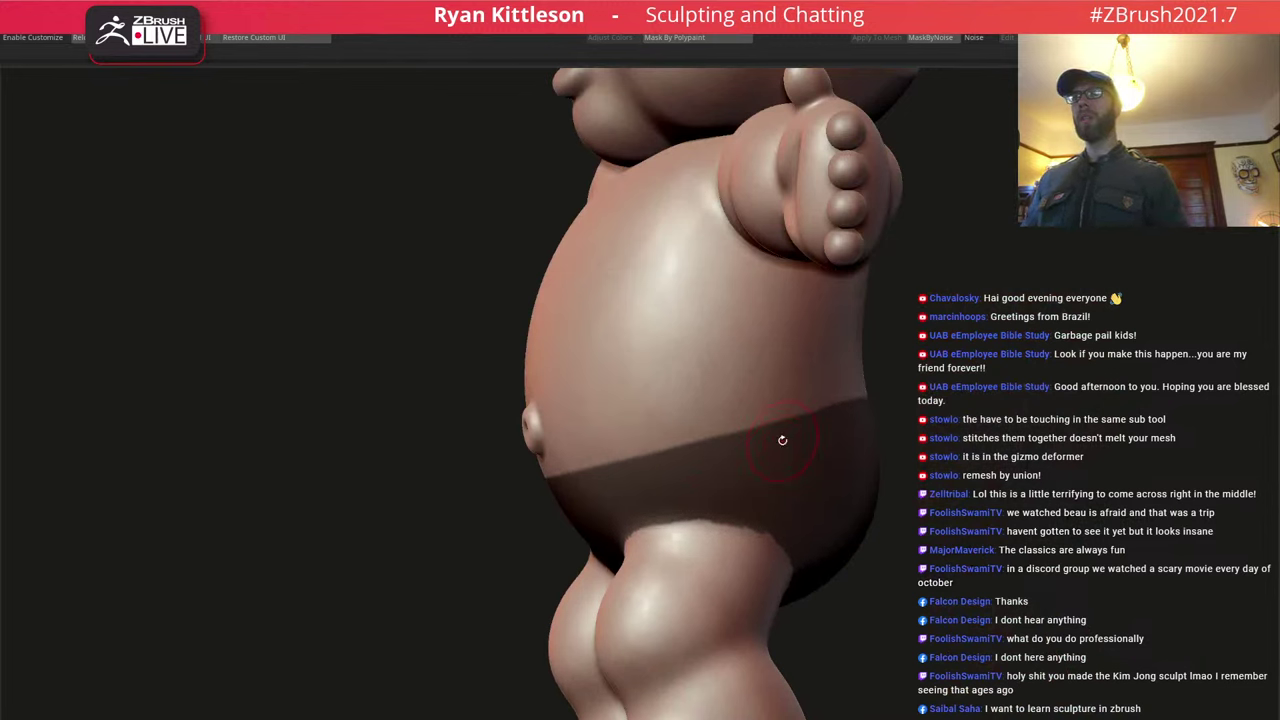
left_click(783, 441, "ctrl+alt")
left_click(783, 440, "ctrl")
left_click(783, 440, "ctrl+alt")
left_click(783, 440, "ctrl")
left_click(783, 440, "ctrl+alt")
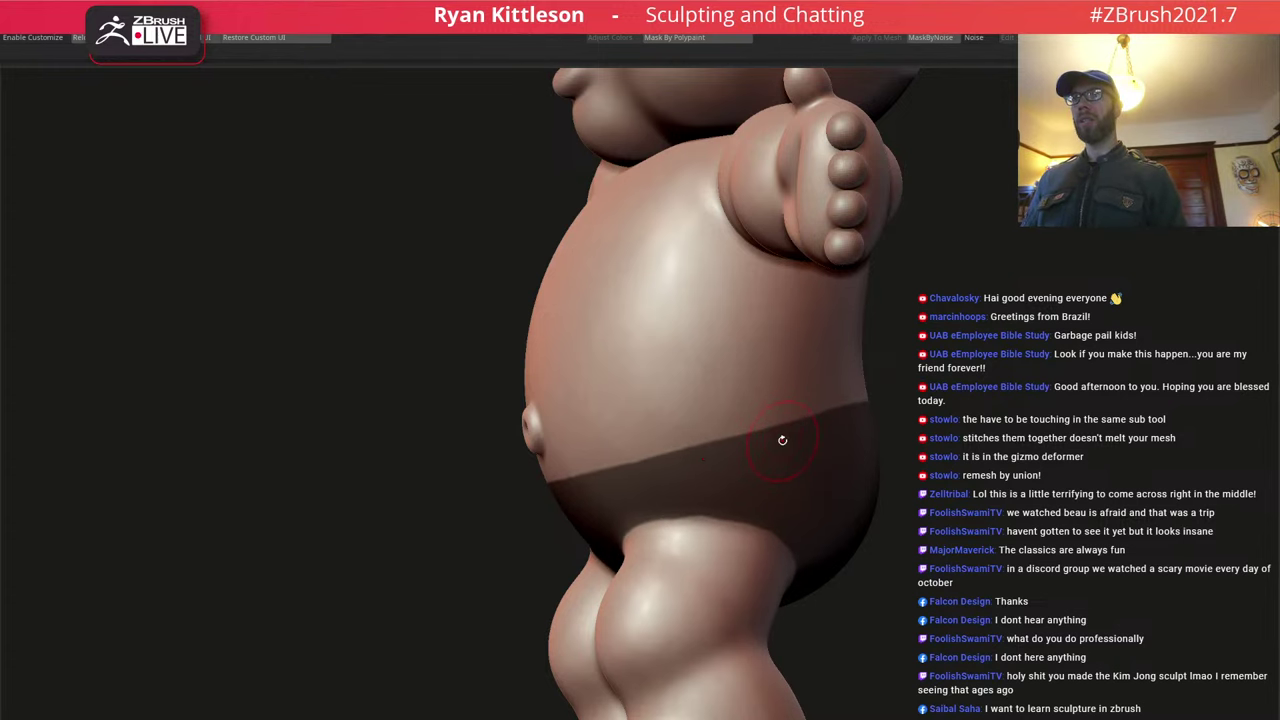
right_click_drag(548, 475, 679, 487)
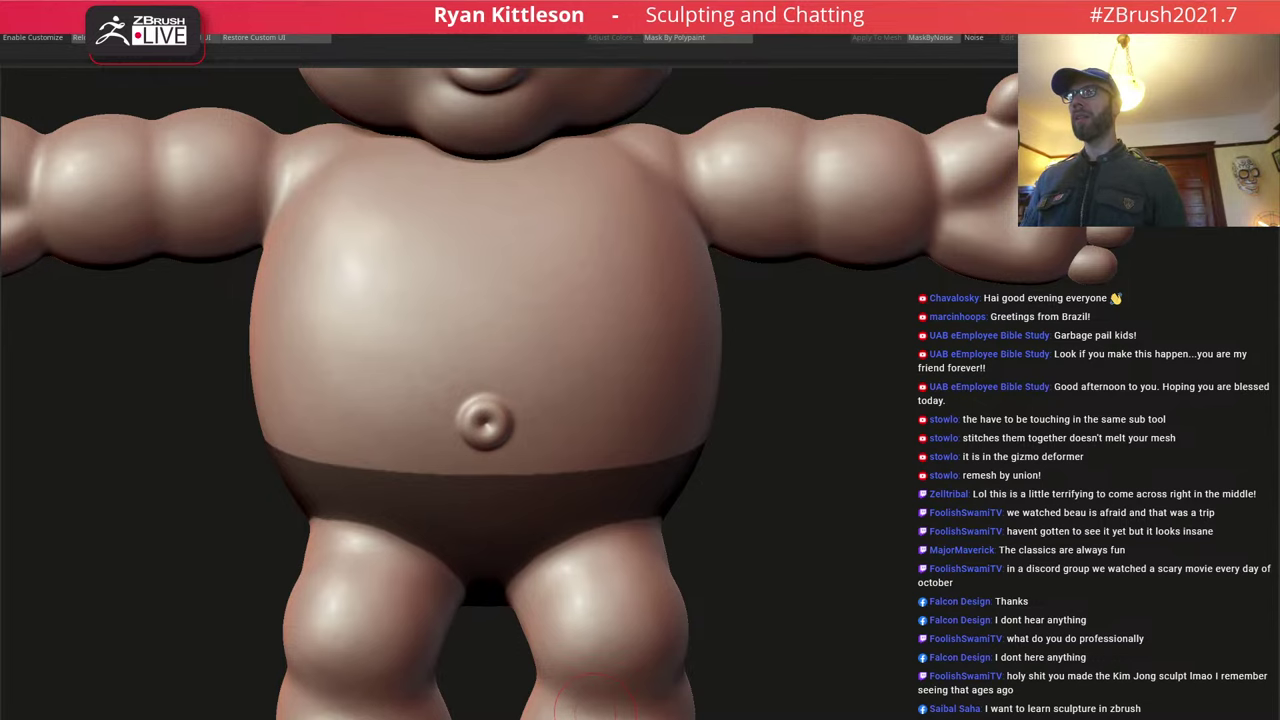
Extract the masked area as a separate diaper mesh with thickness and view it on the full figure.
left_click(595, 718)
mouse_move(556, 522)
right_mouse_down()
mouse_move(540, 502)
mouse_move(568, 512)
right_mouse_up()
key("shift+f")
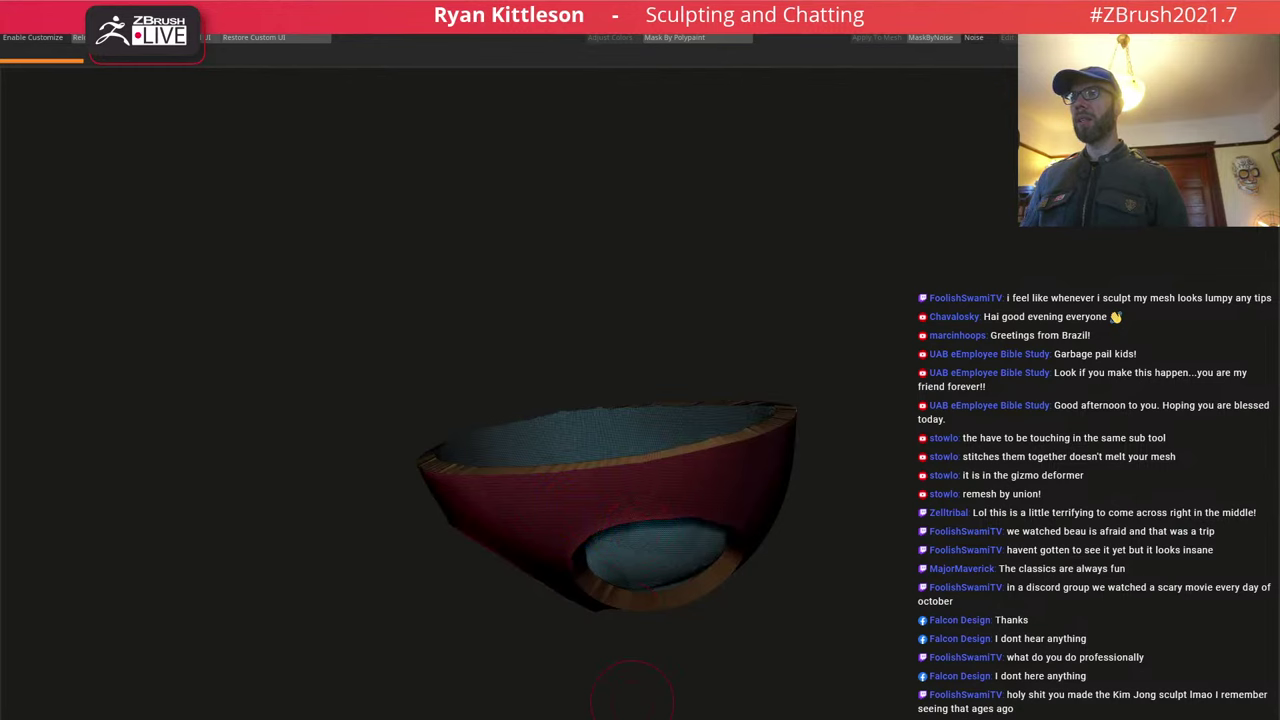
left_click(735, 718)
key("alt+s")
key("shift+f")
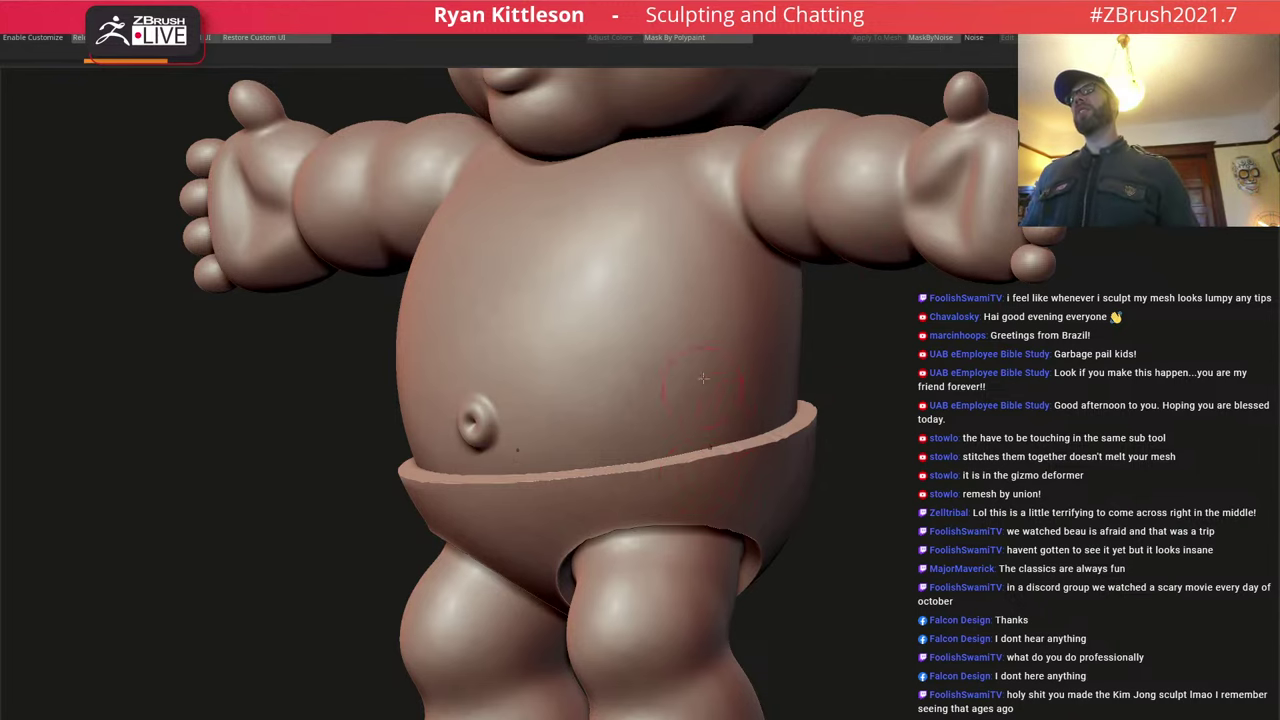
key("f")
right_click_drag(712, 298, 745, 284)
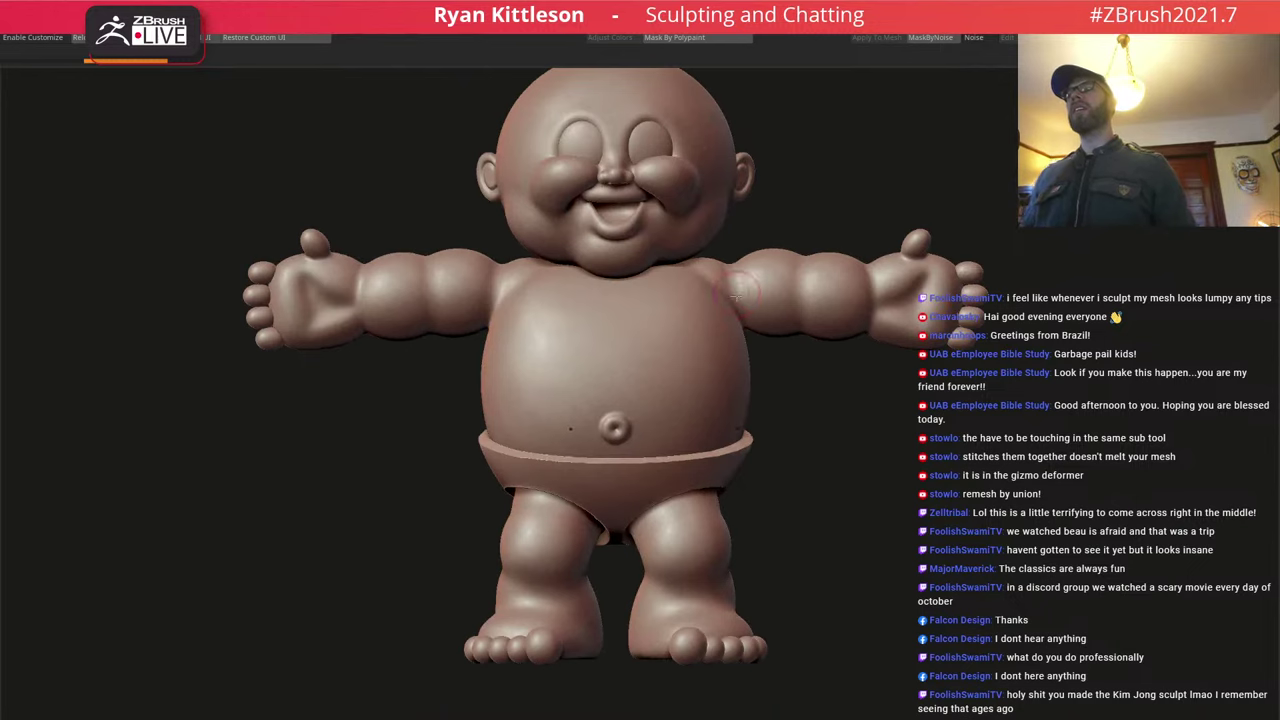
key("f")
right_click_drag(713, 330, 718, 317)
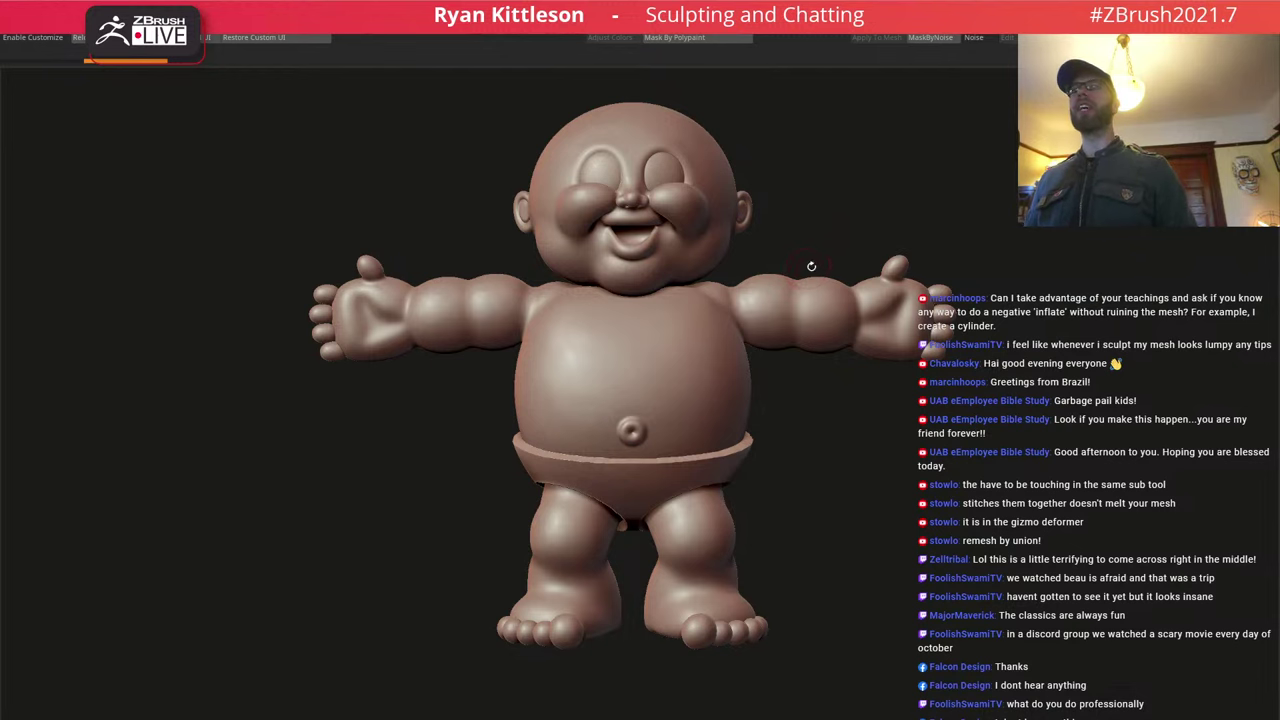
Smooth the lumpy folds on the backs of the arms and check both arms from the front and back.
mouse_move(788, 308)
right_mouse_down()
mouse_move(622, 316)
mouse_move(687, 340)
mouse_move(697, 368)
right_mouse_up()
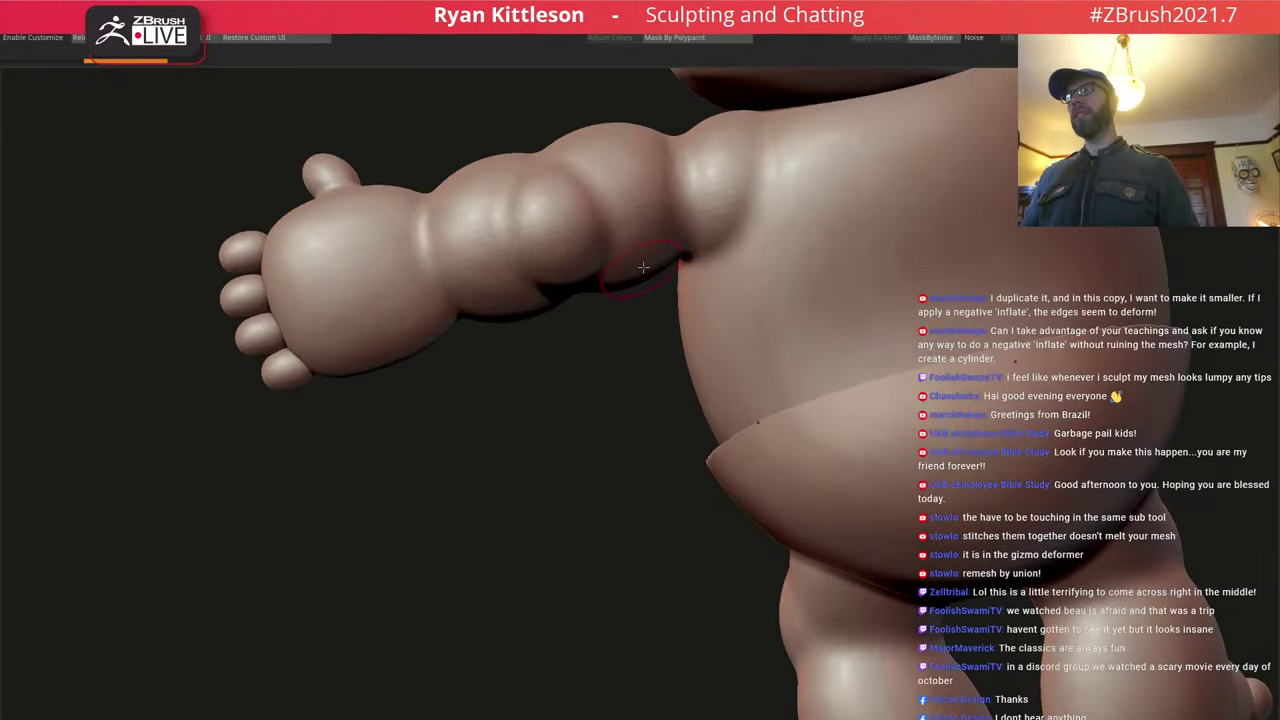
right_click_drag(636, 285, 623, 350, "alt")
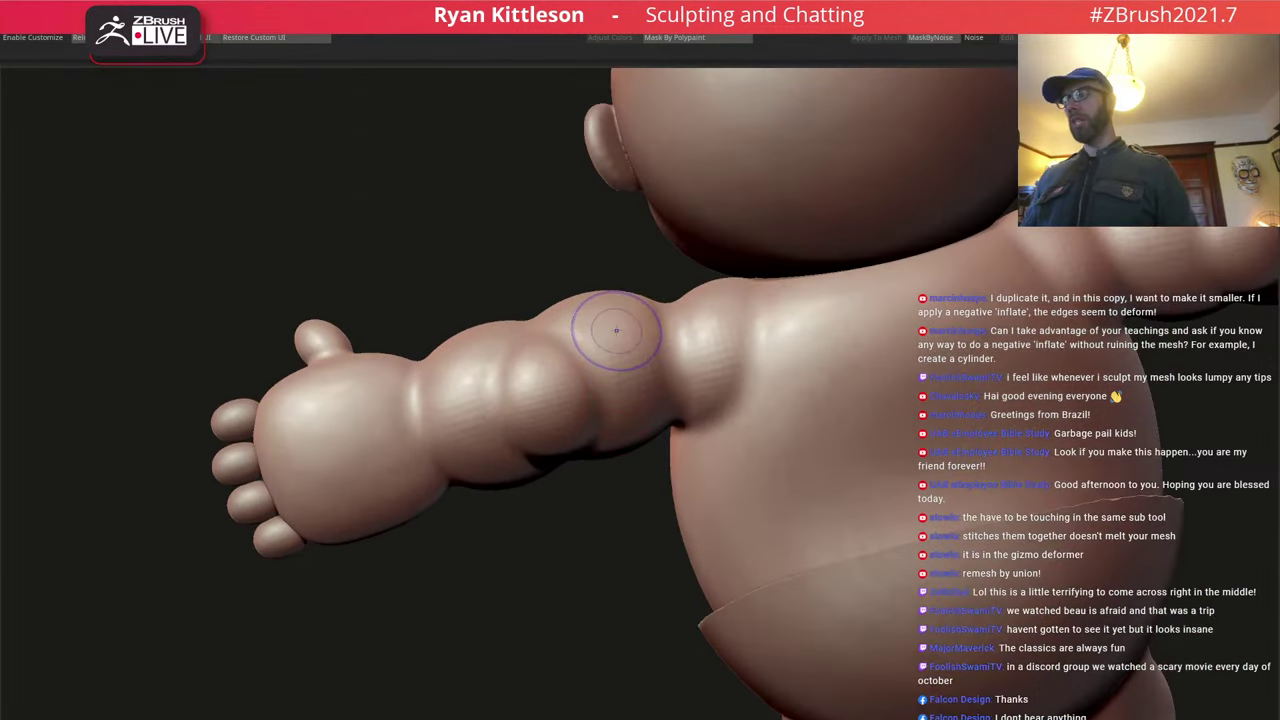
key("space")
left_click_drag(602, 331, 611, 332)
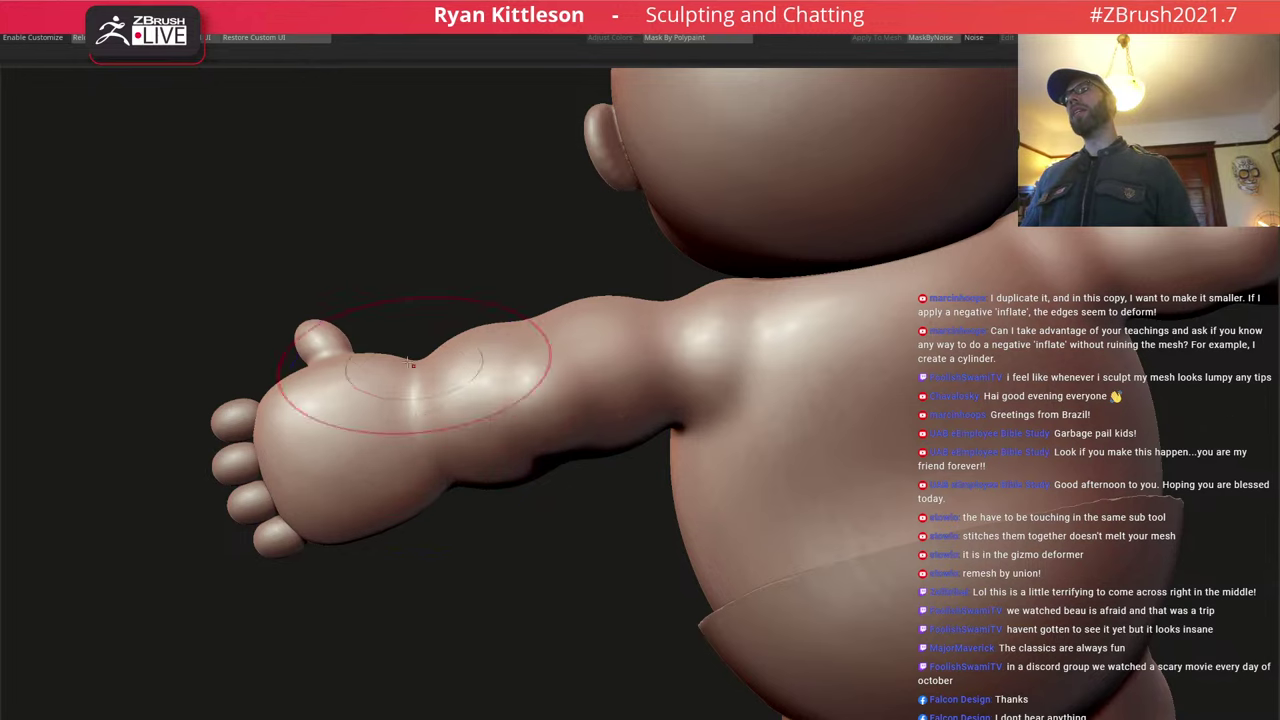
left_click_drag(210, 335, 335, 356)
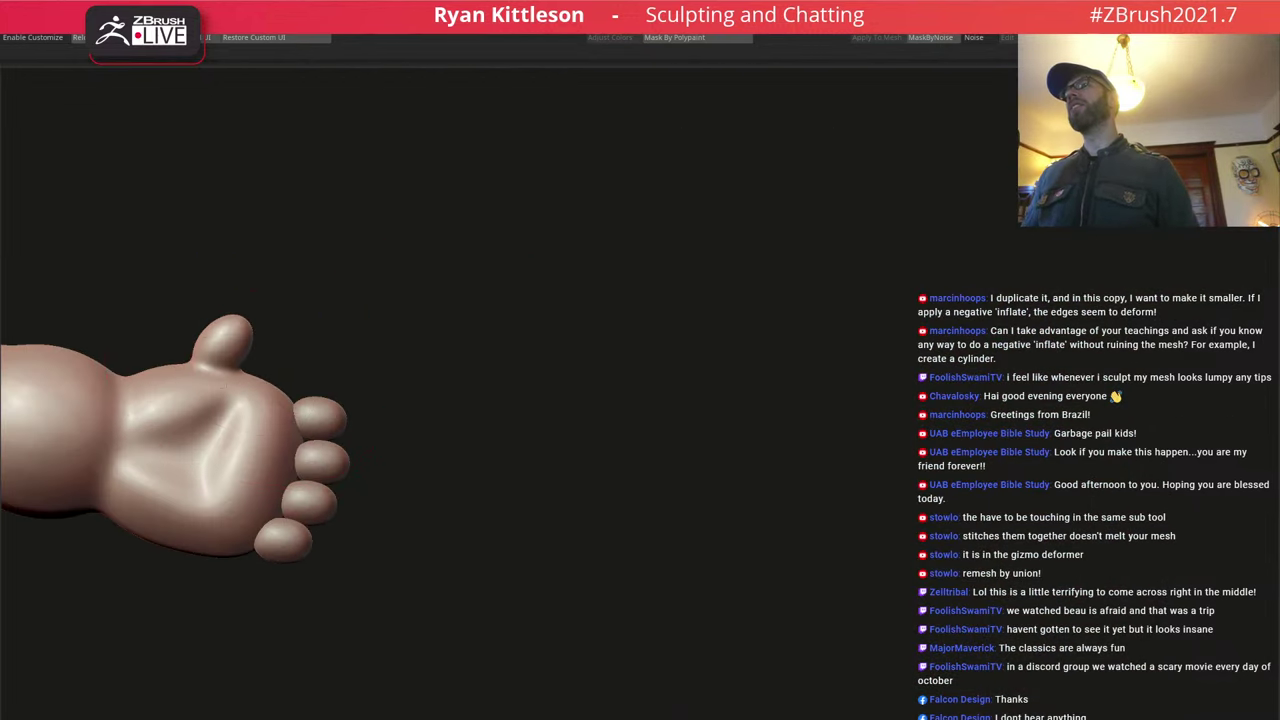
left_click_drag(420, 397, 1062, 340, "alt")
right_click_drag(614, 310, 440, 325, "ctrl")
right_click_drag(346, 300, 420, 298, "ctrl")
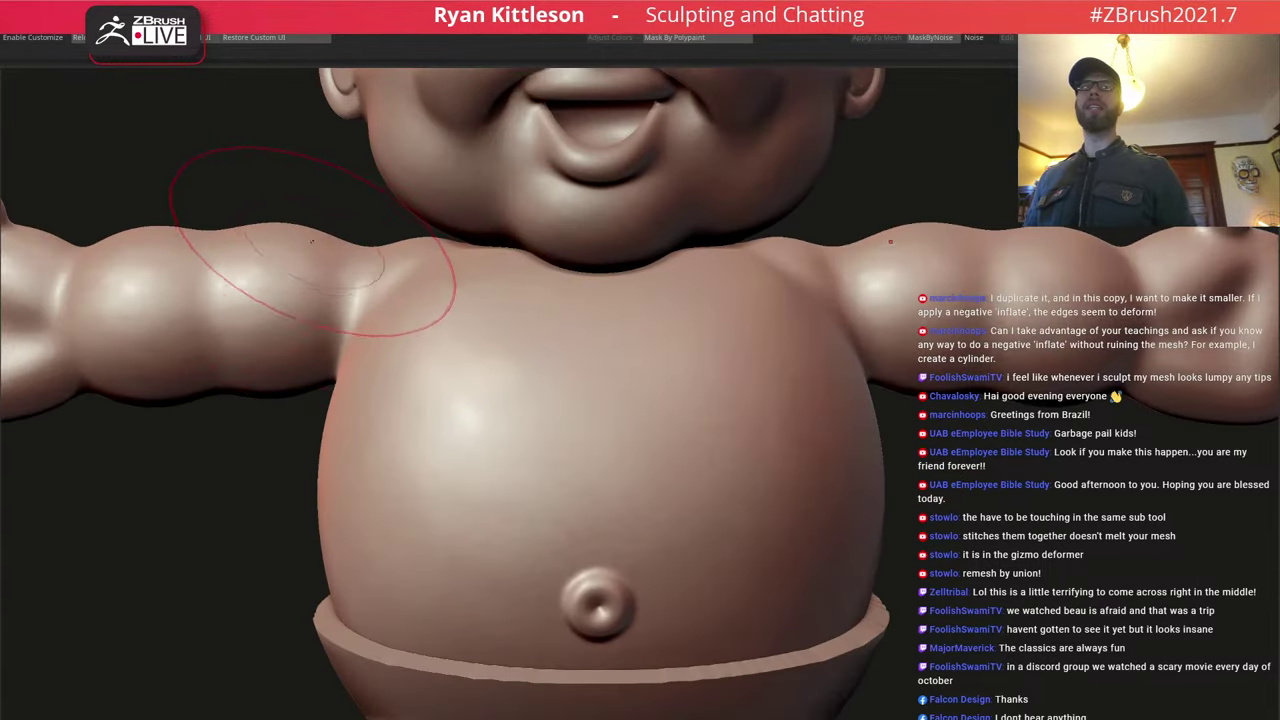
key("space")
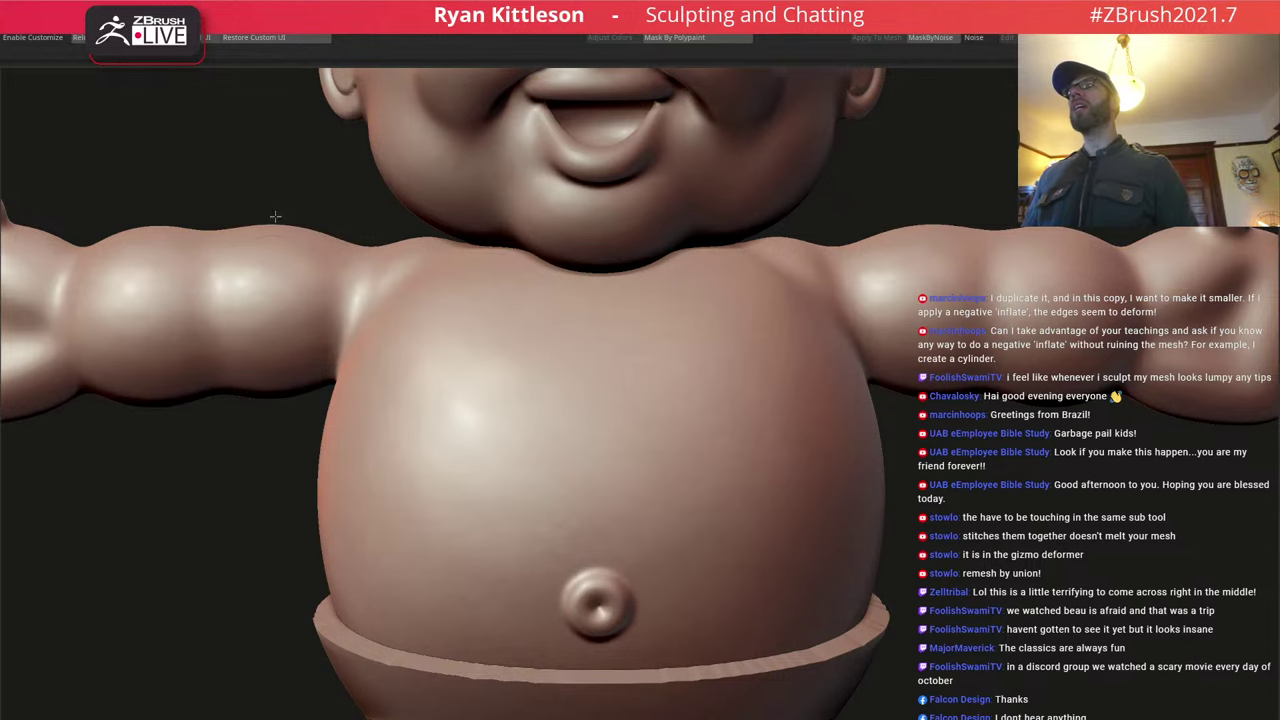
key("space")
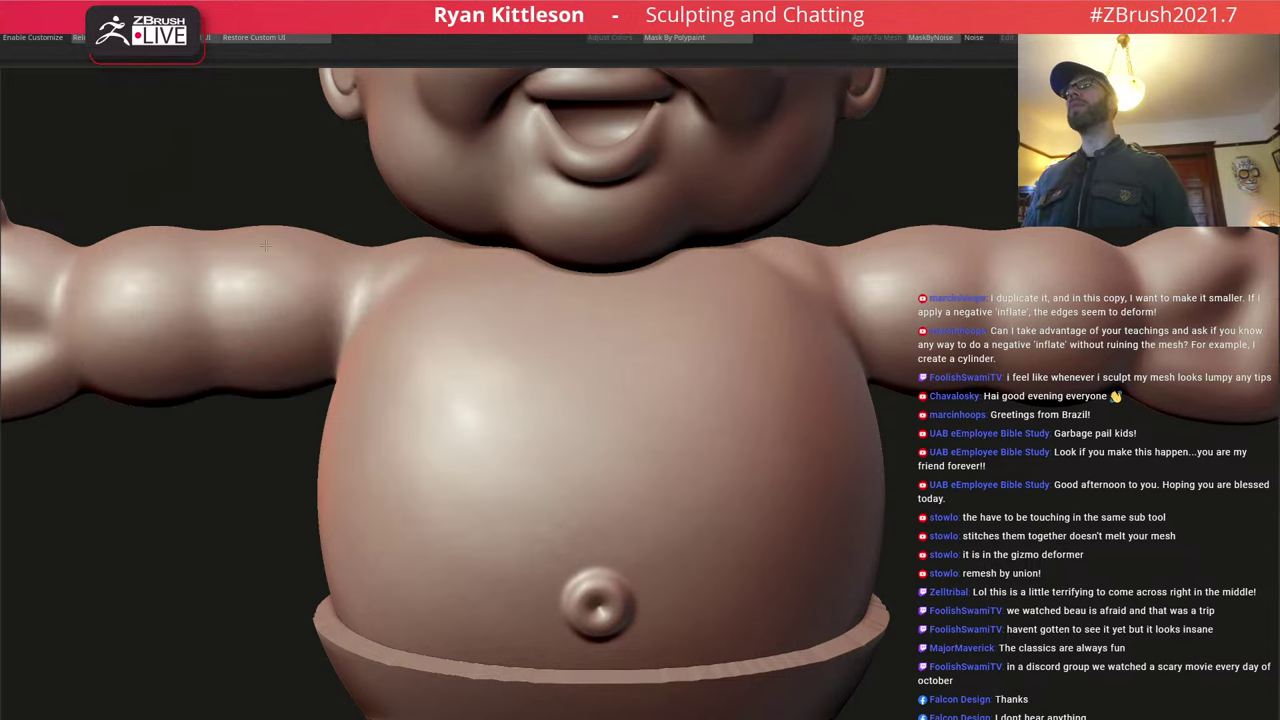
right_click_drag(385, 290, 362, 232, "ctrl")
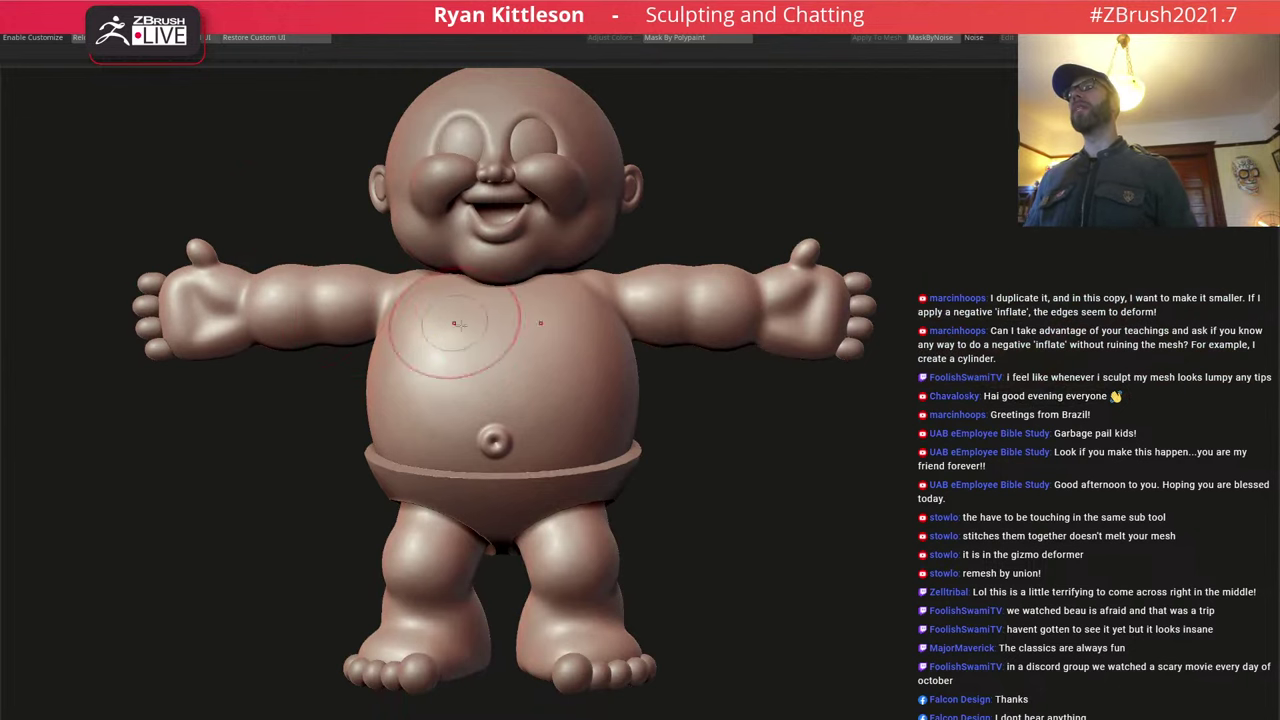
Select the diaper and examine its wireframe and polygroups around the waistband and leg openings.
right_click_drag(477, 359, 506, 256, "alt")
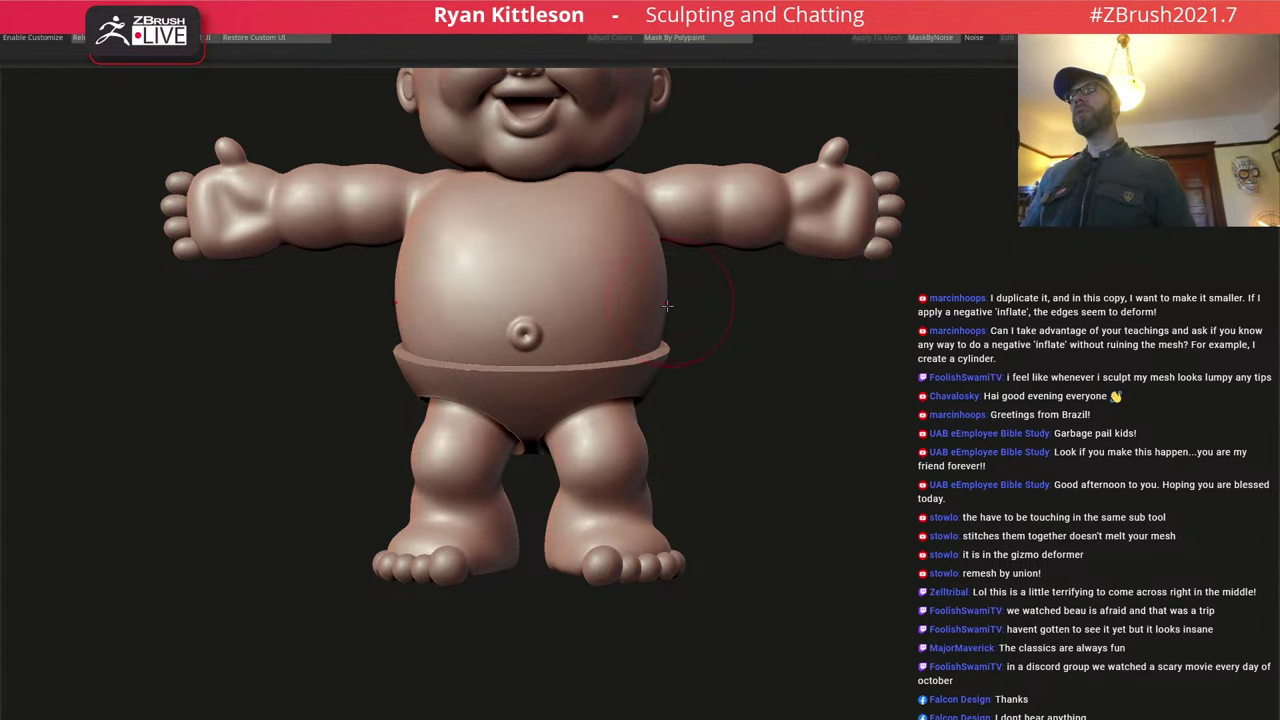
left_click(574, 387, "alt")
key("shift+f")
key("f")
right_click_drag(669, 399, 615, 378)
key("w")
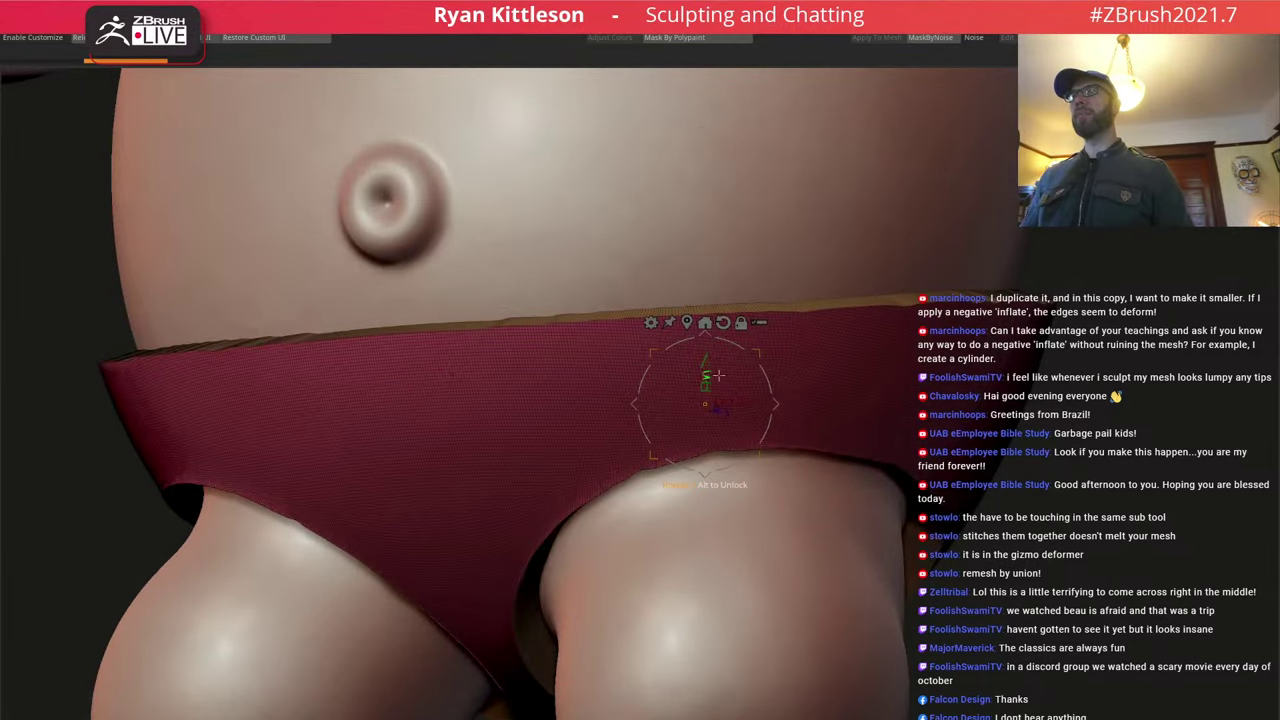
key("q")
mouse_move(743, 354)
right_mouse_down("ctrl")
mouse_move(711, 308)
mouse_move(701, 448)
right_mouse_up("ctrl")
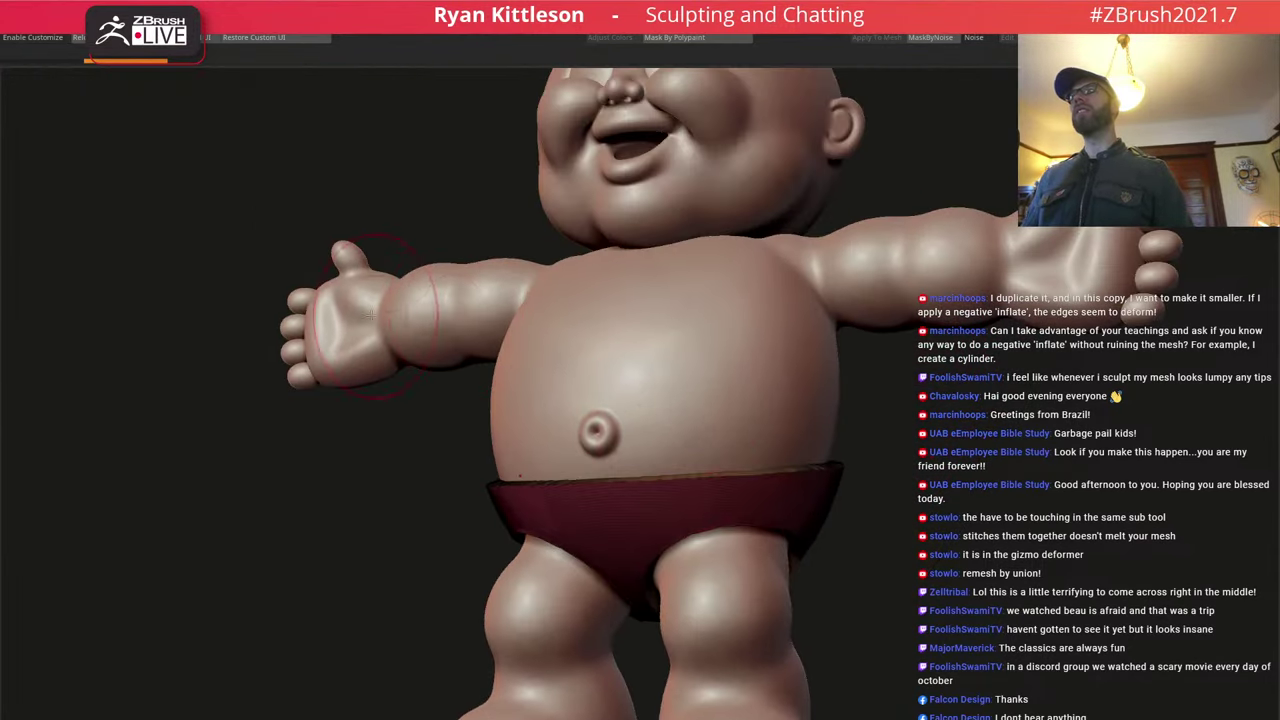
right_click_drag(370, 315, 468, 330)
Try repositioning the head on the body with the transform gizmo and undo the change.
left_click(602, 222, "alt")
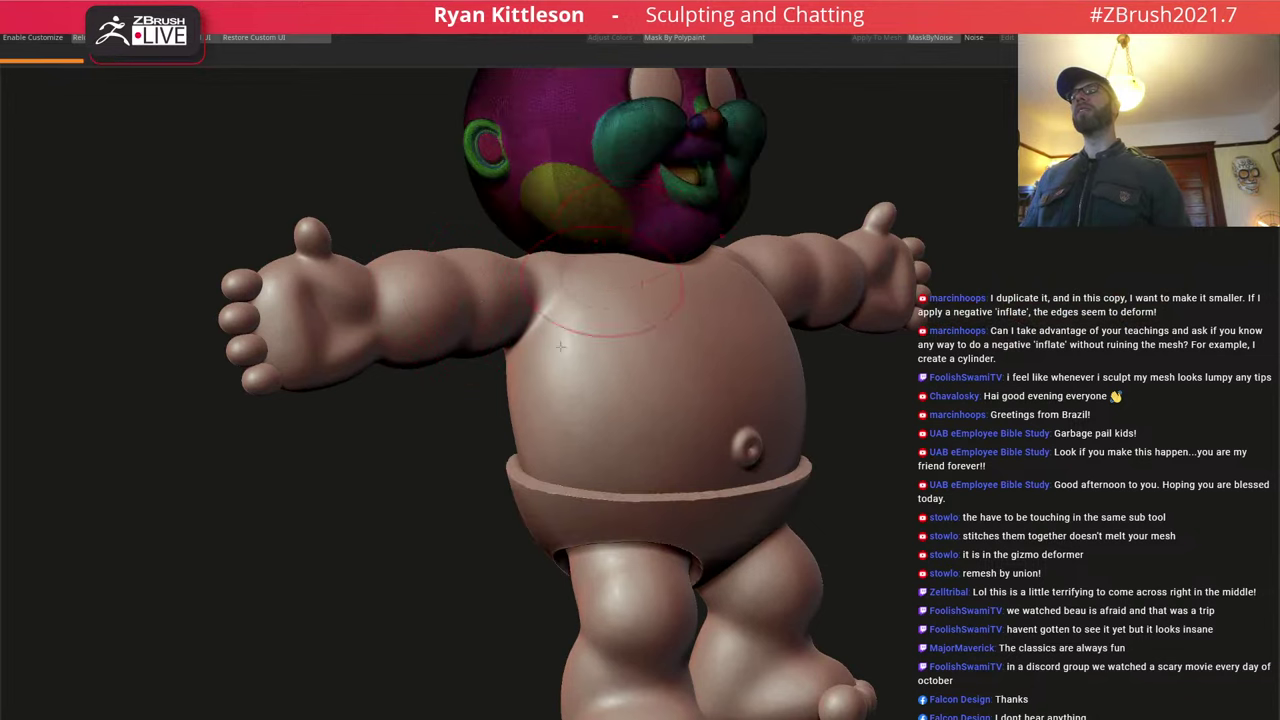
right_click_drag(560, 347, 404, 582, "alt")
key("shift+f")
key("w")
left_click_drag(505, 324, 455, 346)
mouse_move(584, 358)
left_mouse_down()
mouse_move(598, 358)
mouse_move(581, 358)
left_mouse_up()
mouse_move(581, 358)
right_mouse_down("ctrl")
mouse_move(777, 446)
mouse_move(708, 439)
mouse_move(726, 394)
mouse_move(484, 355)
mouse_move(414, 251)
mouse_move(640, 445)
right_mouse_up("ctrl")
key("ctrl+z")
key("q")
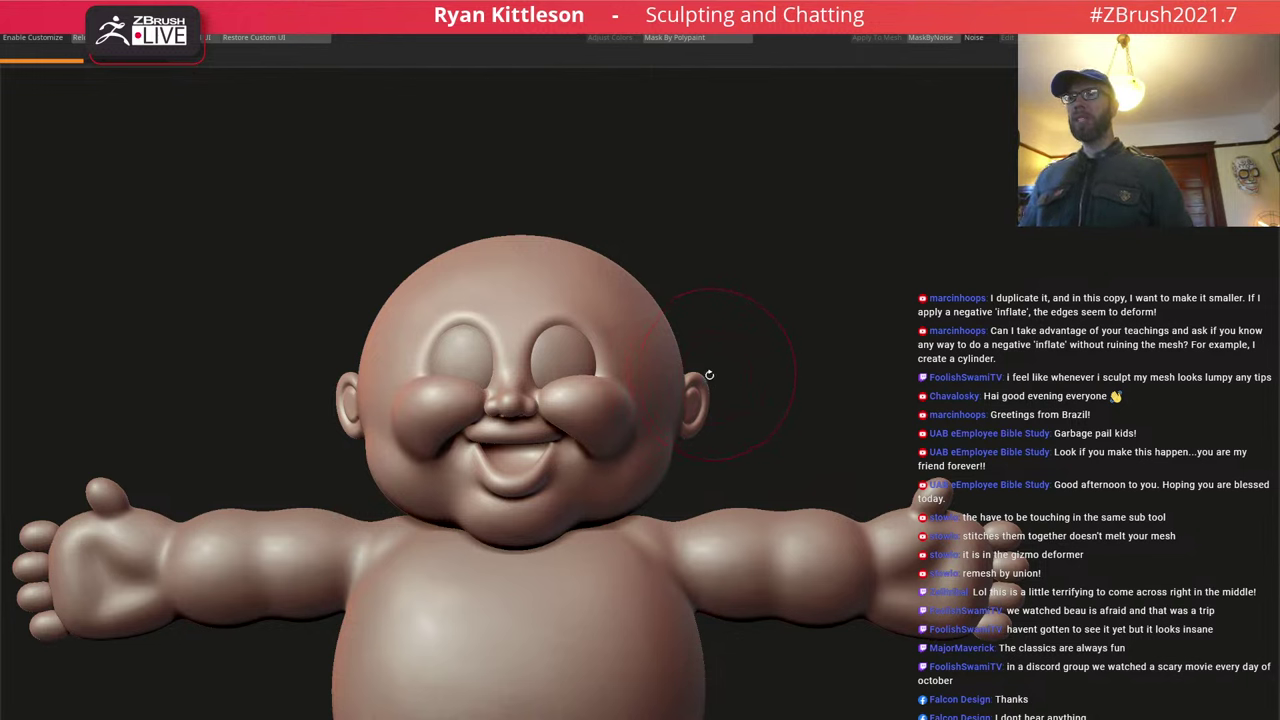
Select the diaper again and examine it close up around the waist and crotch.
left_click_drag(720, 396, 685, 371, "alt")
mouse_move(651, 446)
left_mouse_down("alt")
mouse_move(626, 342)
mouse_move(576, 292)
left_mouse_up("alt")
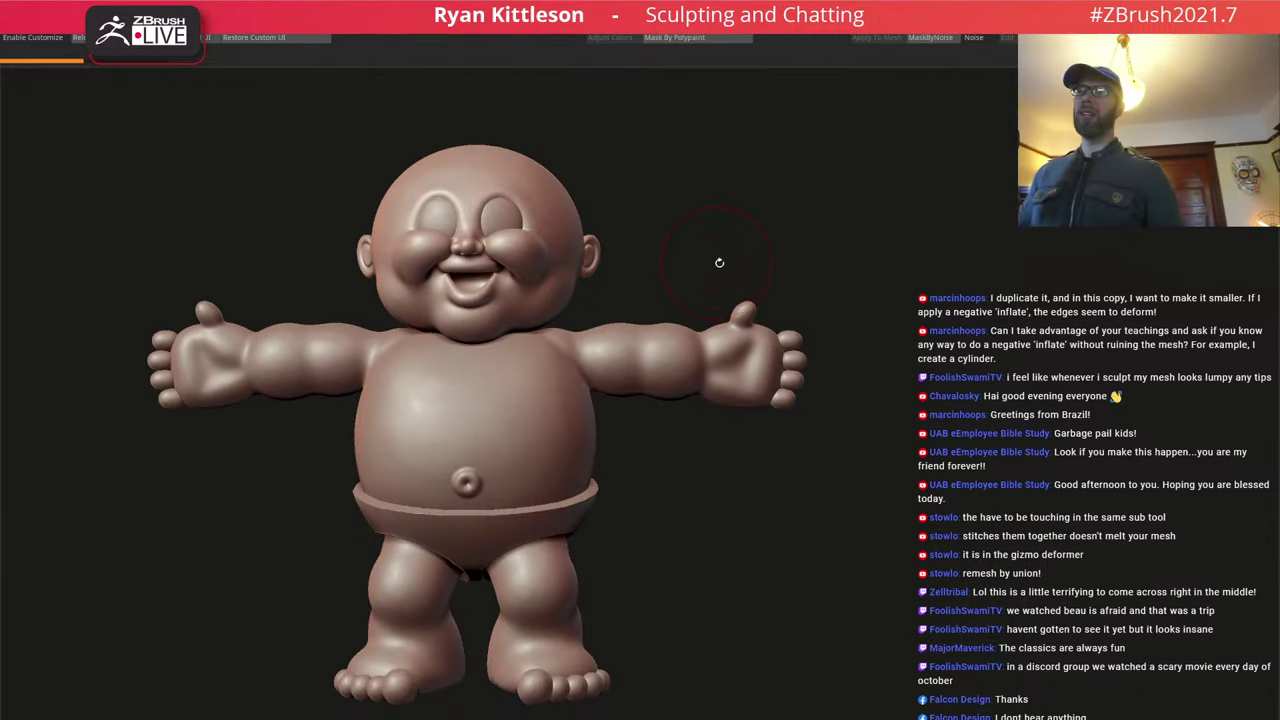
left_click(495, 530, "alt")
key("alt+s")
right_click_drag(495, 491, 651, 434, "alt")
key("alt+s")
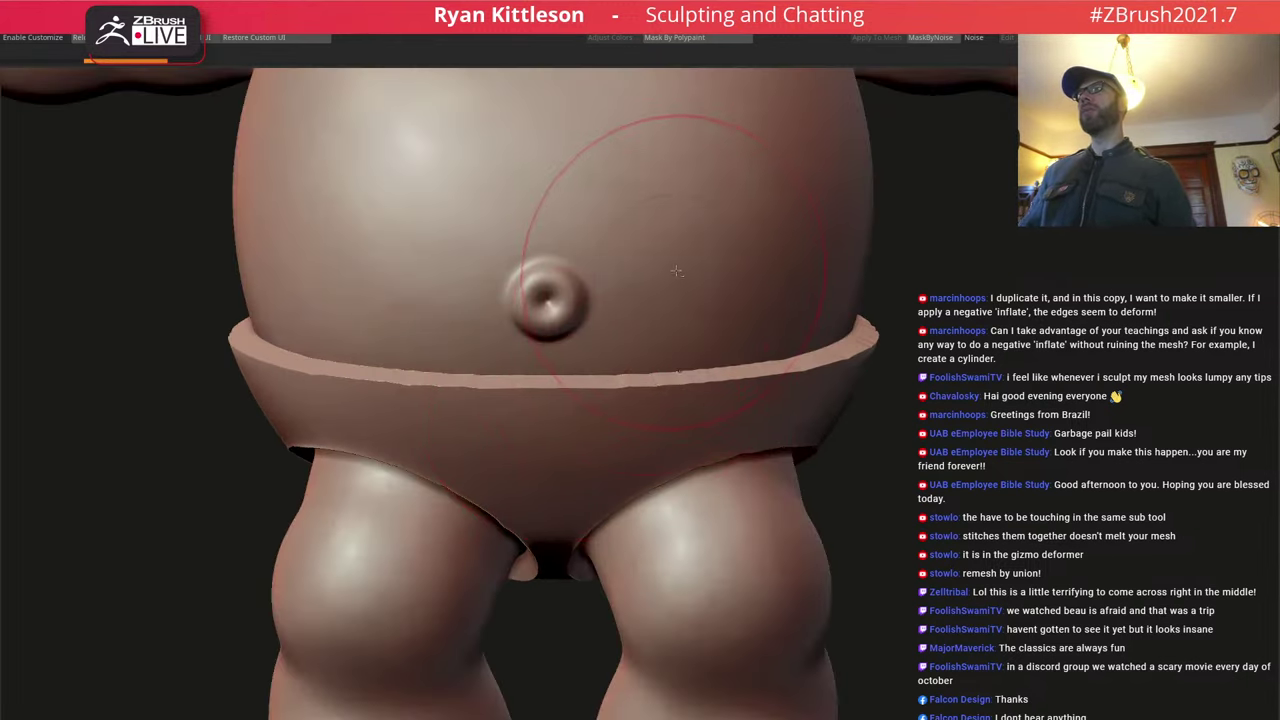
Isolate the fused body mesh and mask a small round spot on the sole of each foot.
left_click(670, 271, "alt")
key("alt+s")
key("f")
key("f")
key("ctrl+shift+a")
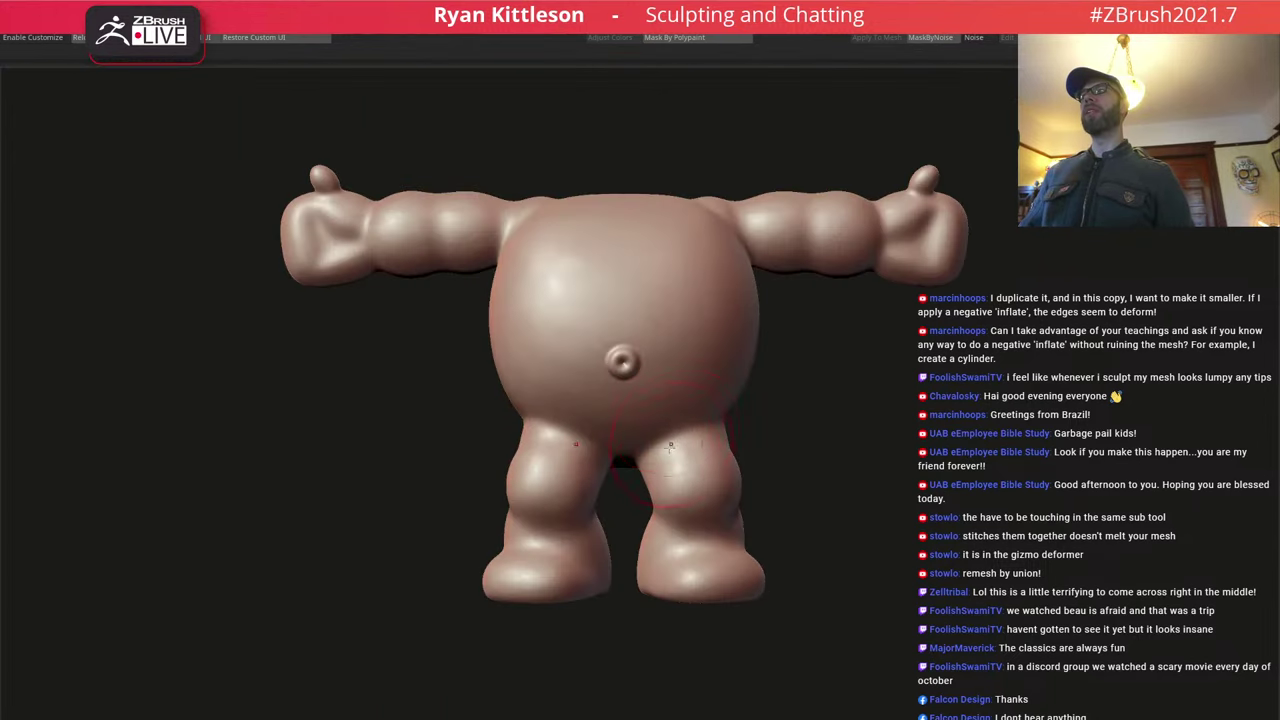
right_click_drag(641, 512, 650, 285, "alt")
right_click_drag(668, 441, 642, 500, "ctrl")
key("space")
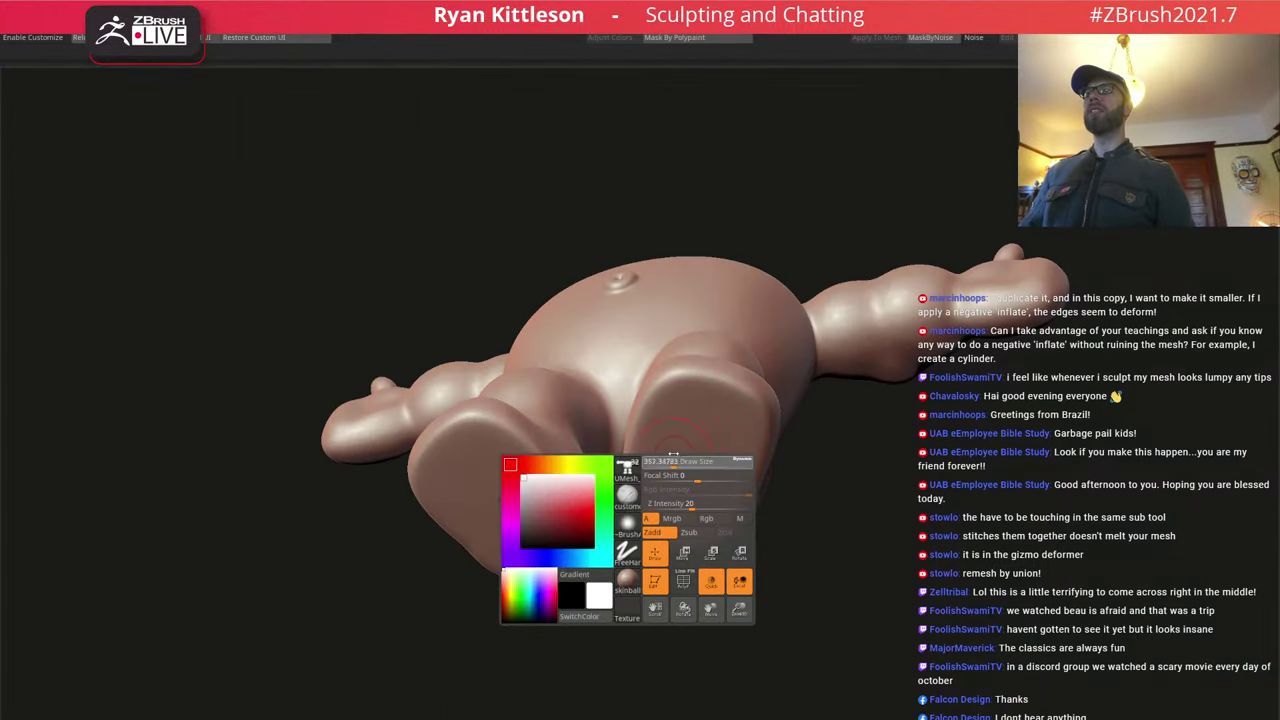
left_click(687, 501)
key("ctrl+z")
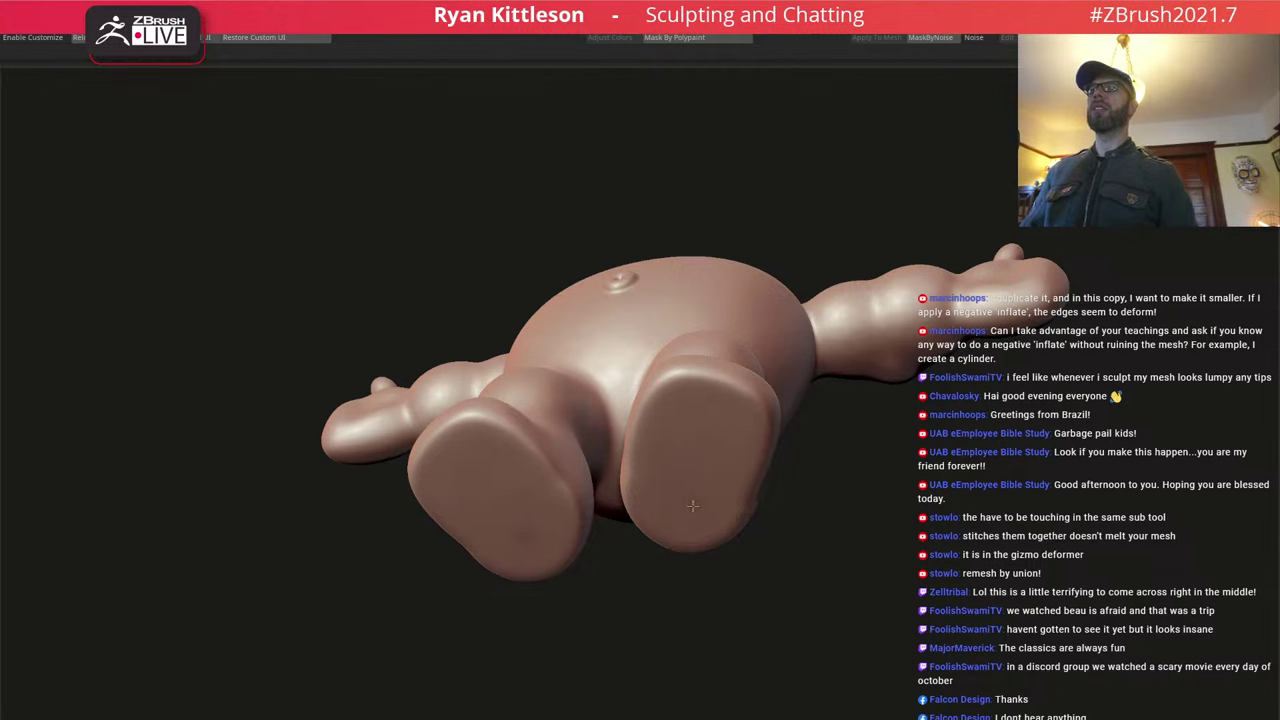
left_click(692, 506)
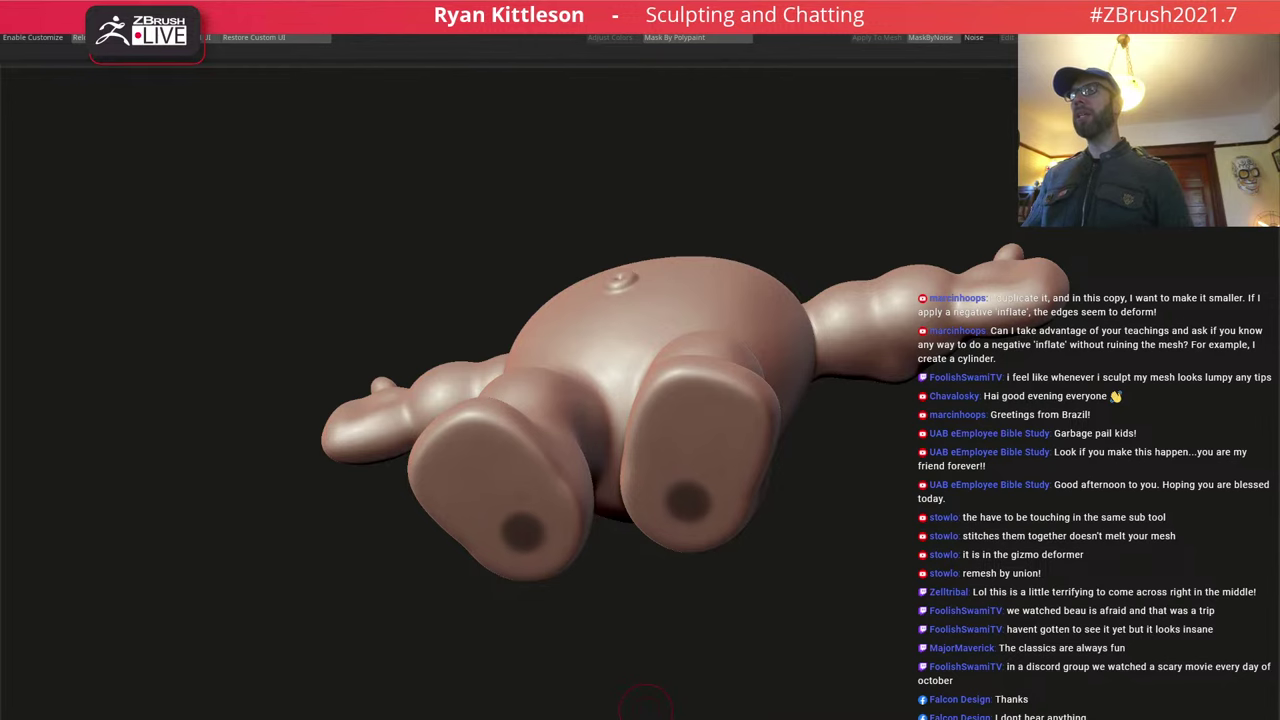
Duplicate the body mesh and shrink the copy inward with a negative Inflate deformation.
key("Down")
right_click_drag(645, 337, 714, 301)
key("shift+s")
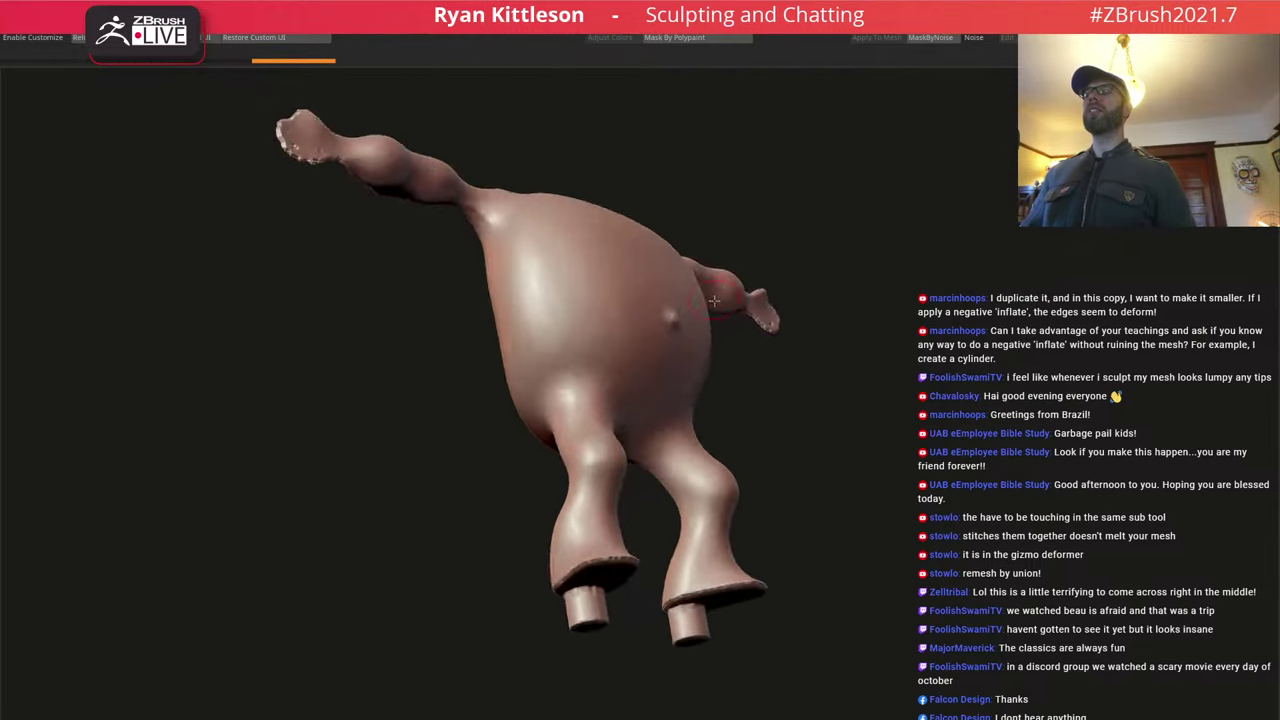
Show the full-size figure as a transparent ghost and examine the shrunken copy inside it from several angles.
key("shift+s")
right_click_drag(669, 372, 645, 410)
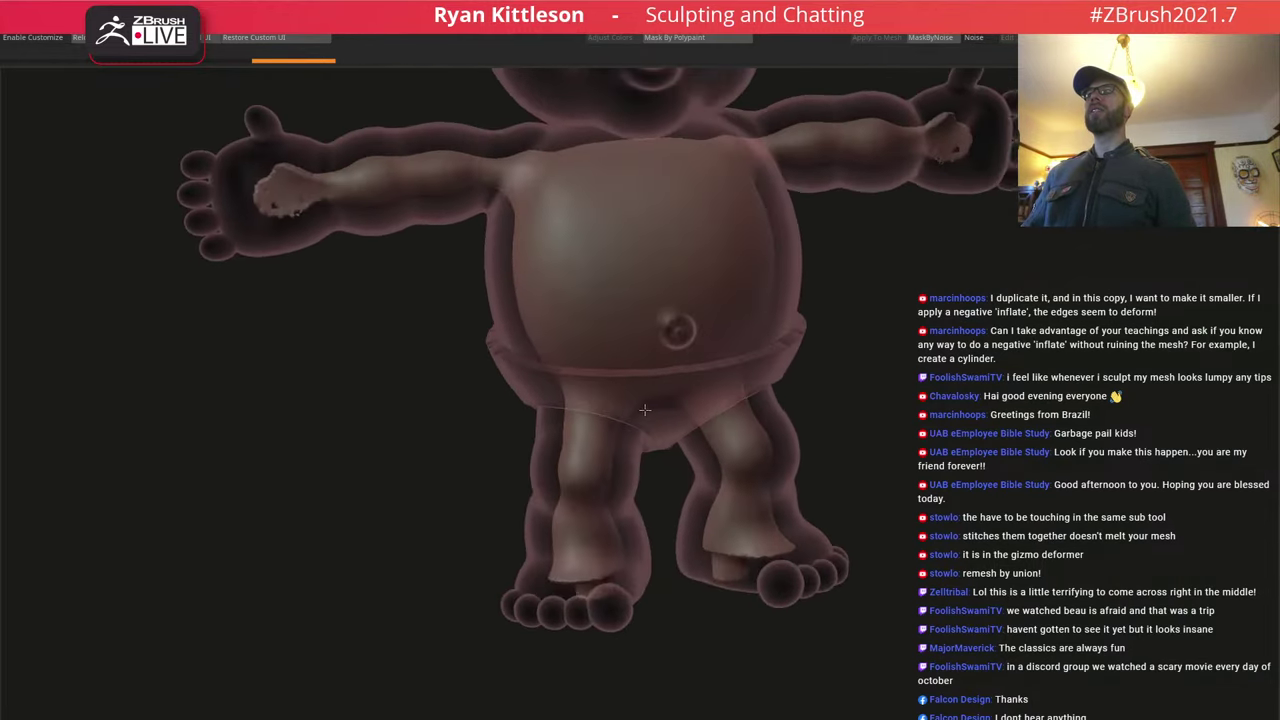
left_click_drag(644, 409, 670, 385)
right_click_drag(680, 339, 605, 440, "alt")
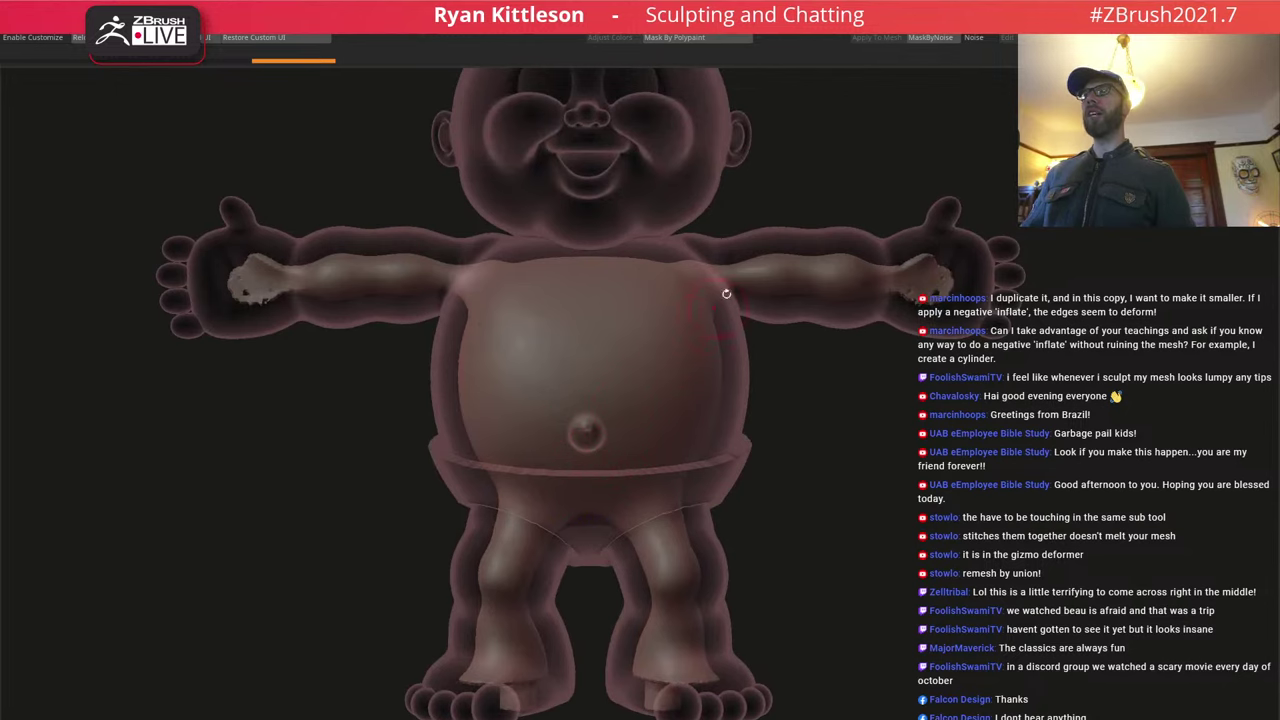
right_click_drag(812, 287, 744, 281, "ctrl")
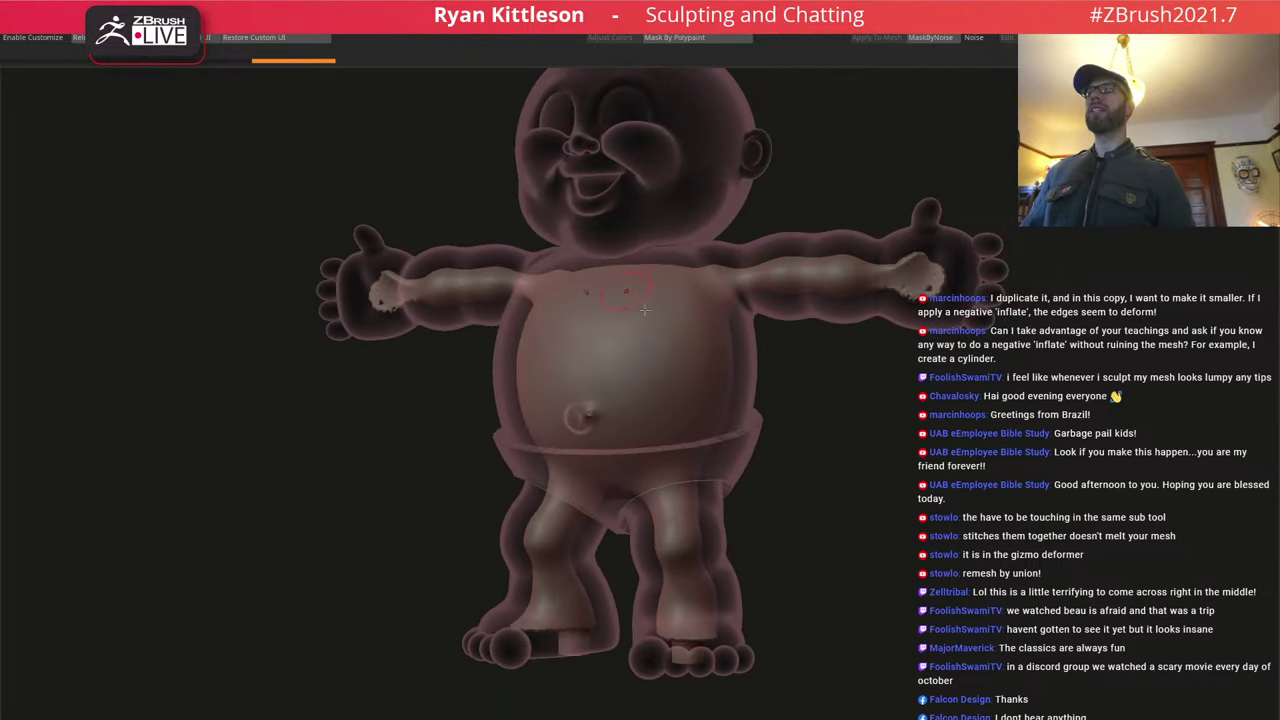
right_click_drag(652, 383, 604, 376)
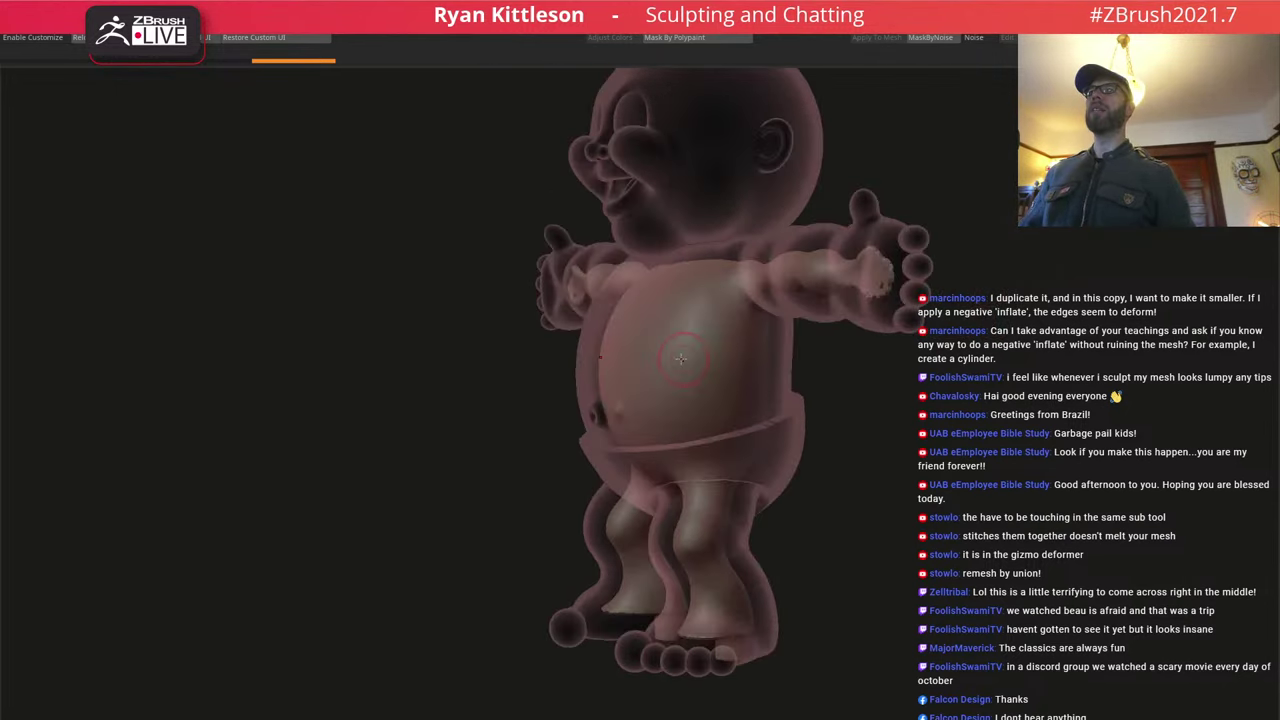
right_click_drag(684, 350, 607, 360)
left_click_drag(606, 360, 734, 324)
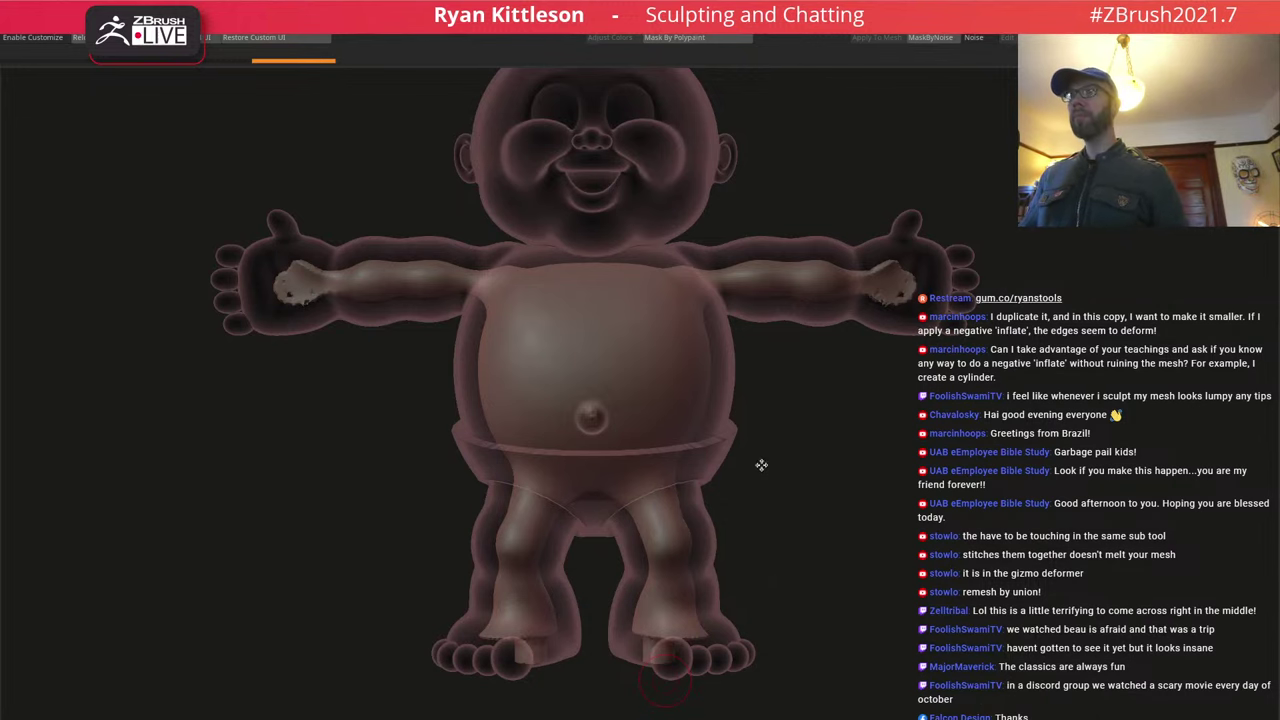
right_click_drag(685, 369, 645, 348)
key("alt+s")
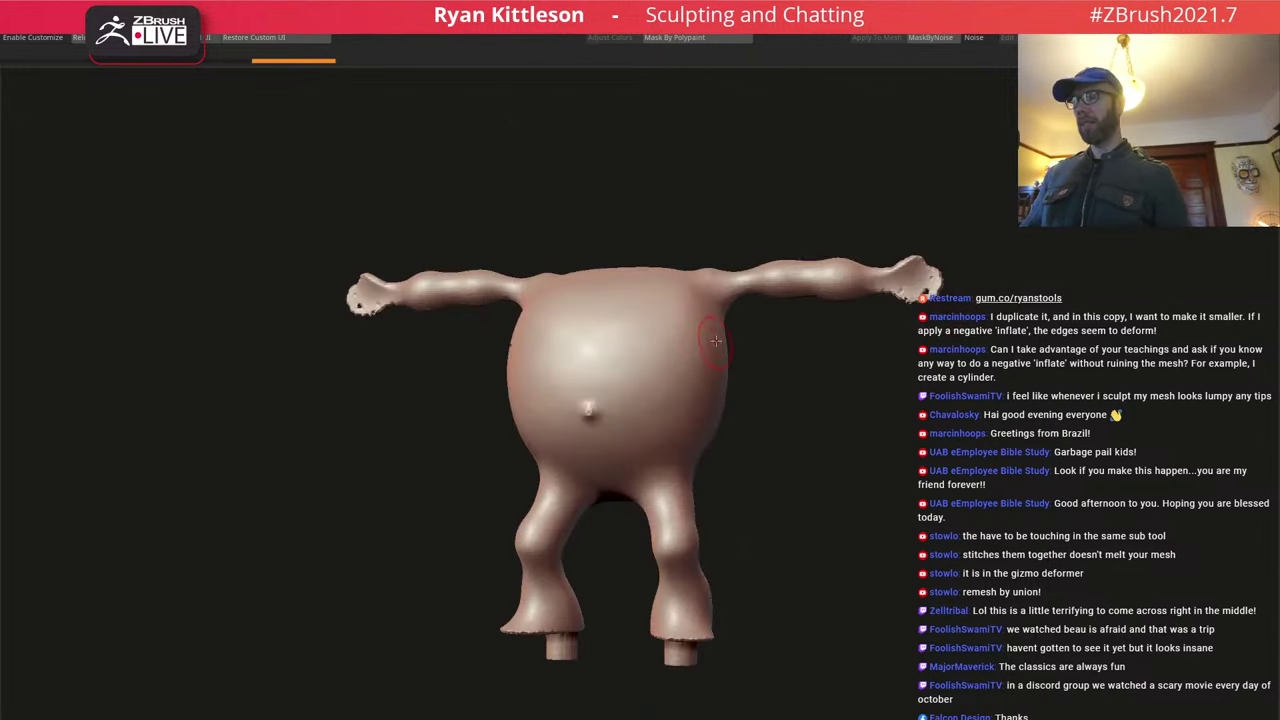
Isolate and frame the diaper mesh, and center the transform gizmo on it.
key("Down")
key("alt+s")
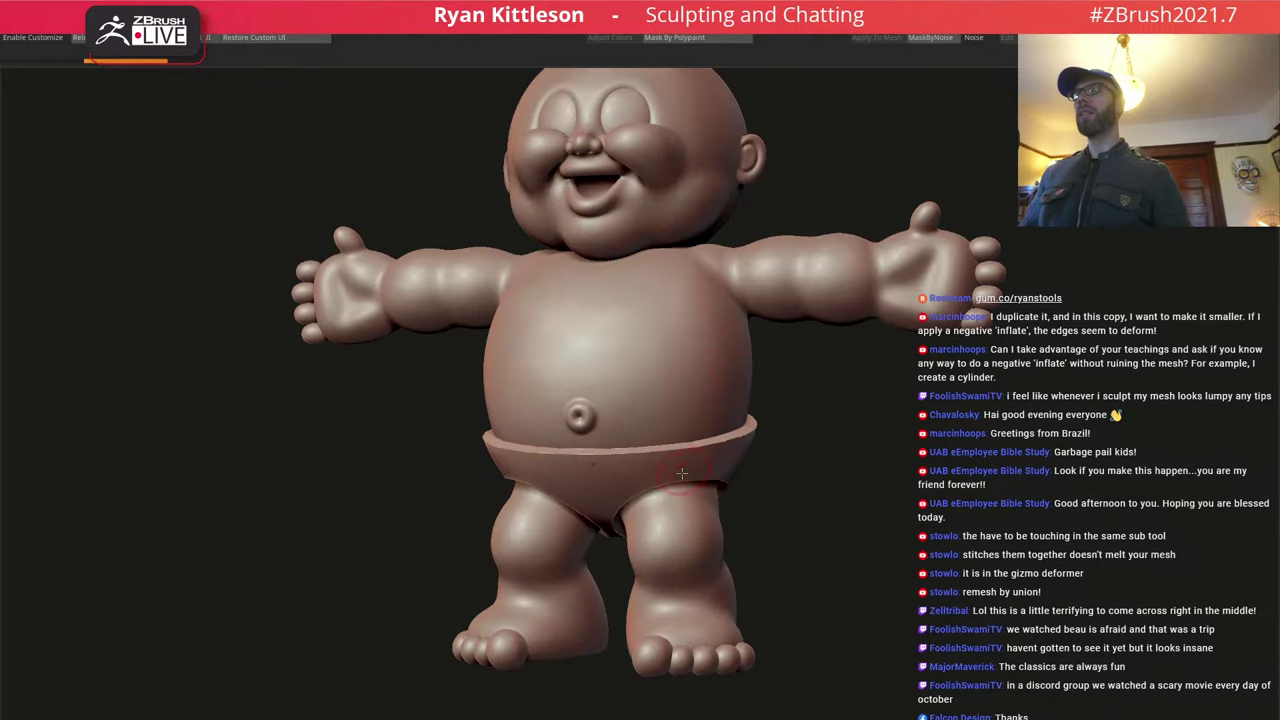
key("alt+s")
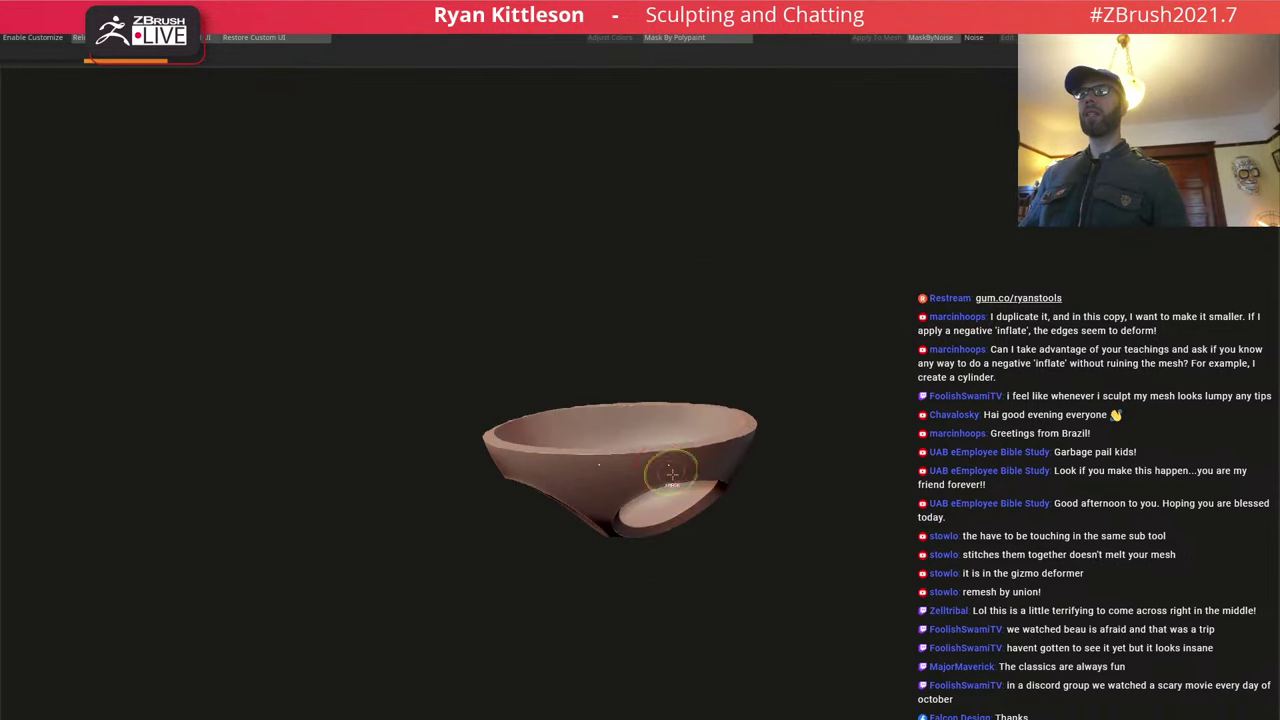
key("f")
key("shift+f")
key("shift+f")
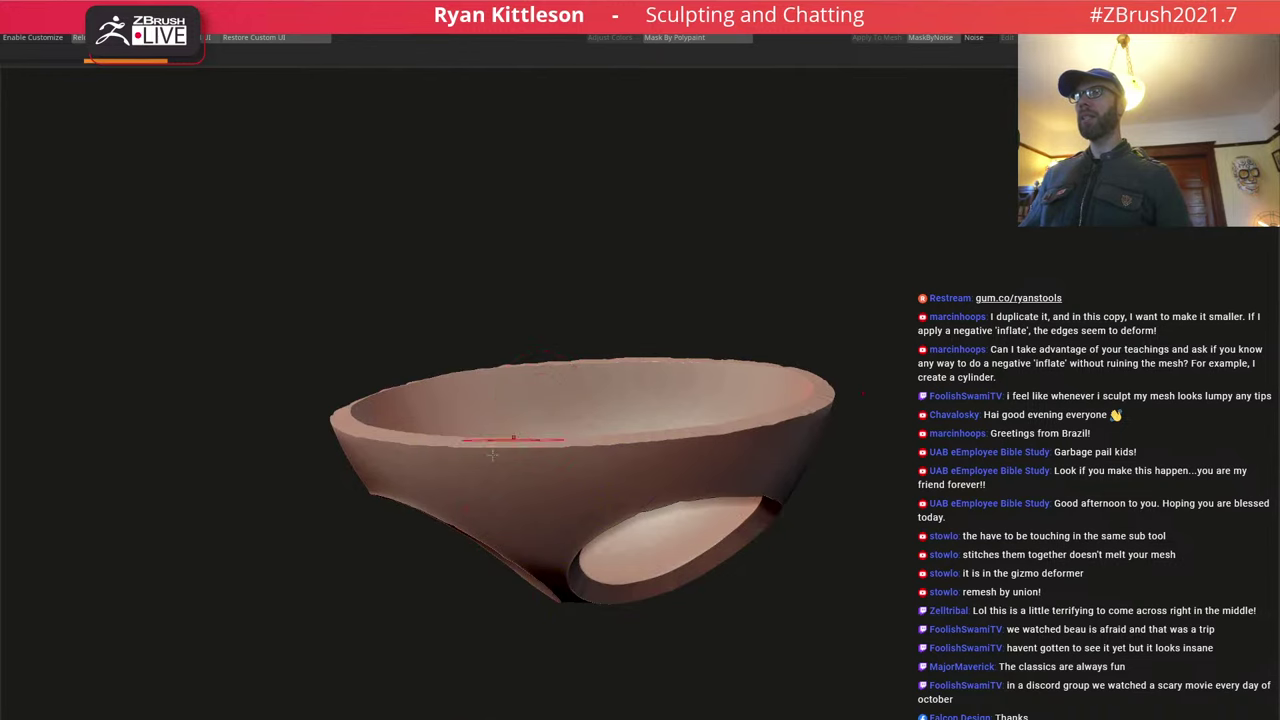
right_click_drag(504, 471, 514, 465, "shift")
key("w")
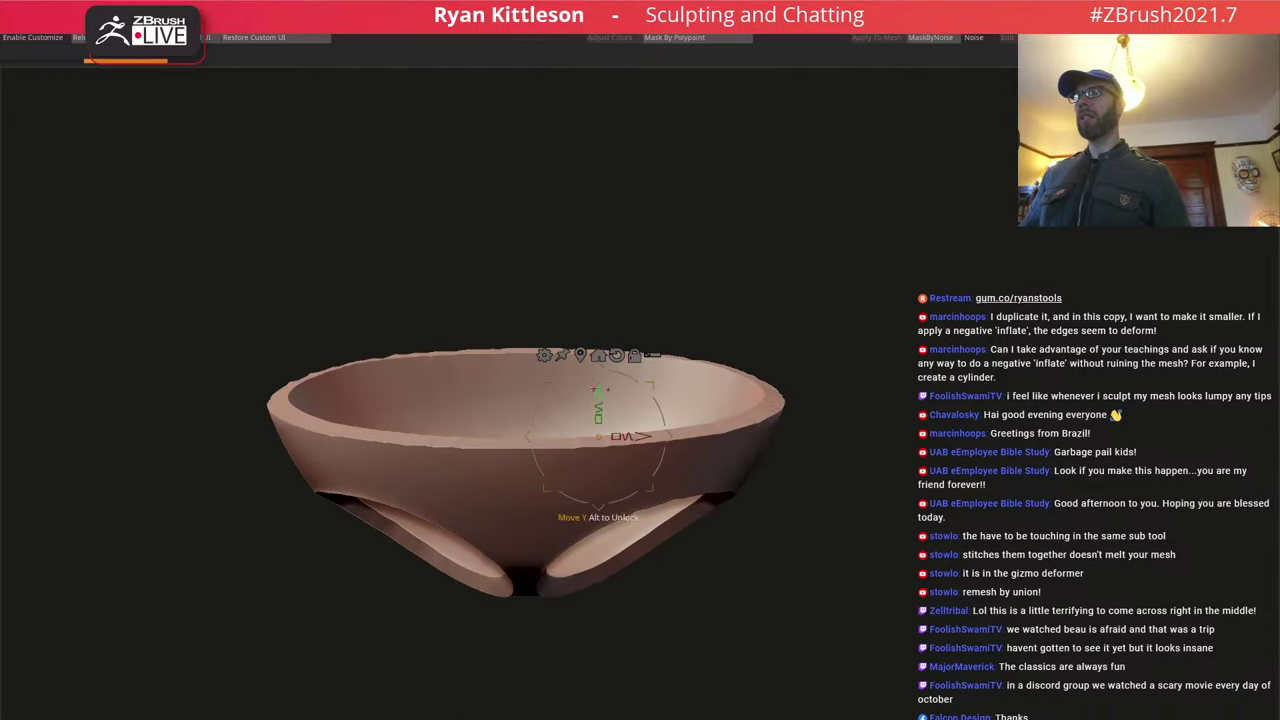
left_click(582, 354)
key("q")
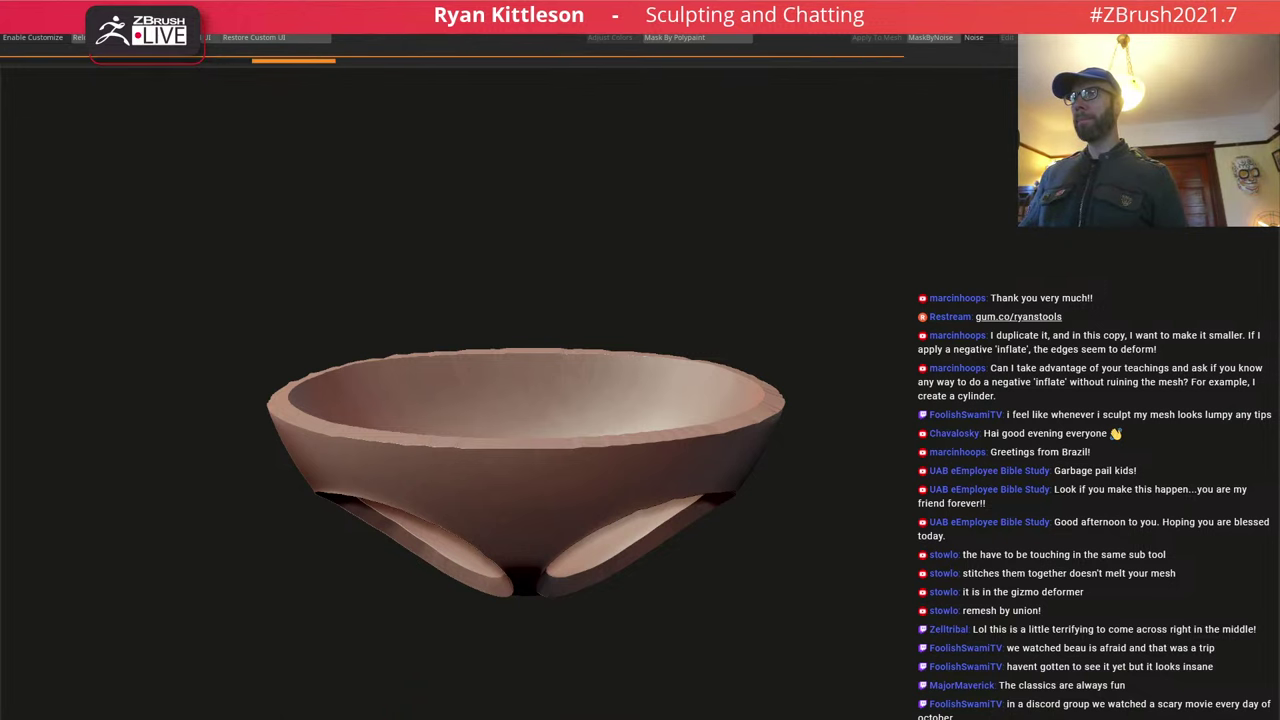
Remesh the diaper into larger, even quads and smooth its surface and rim with the full figure shown.
key("shift+f")
right_click_drag(556, 501, 548, 491)
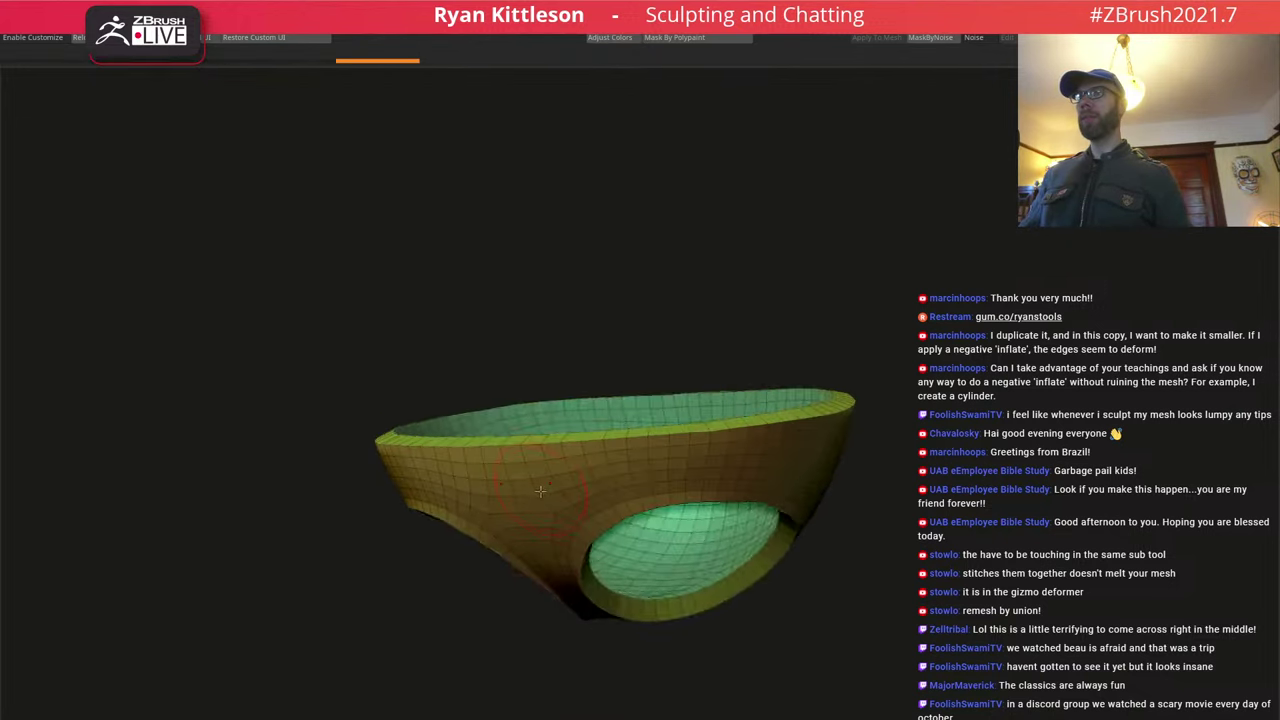
key("alt+s")
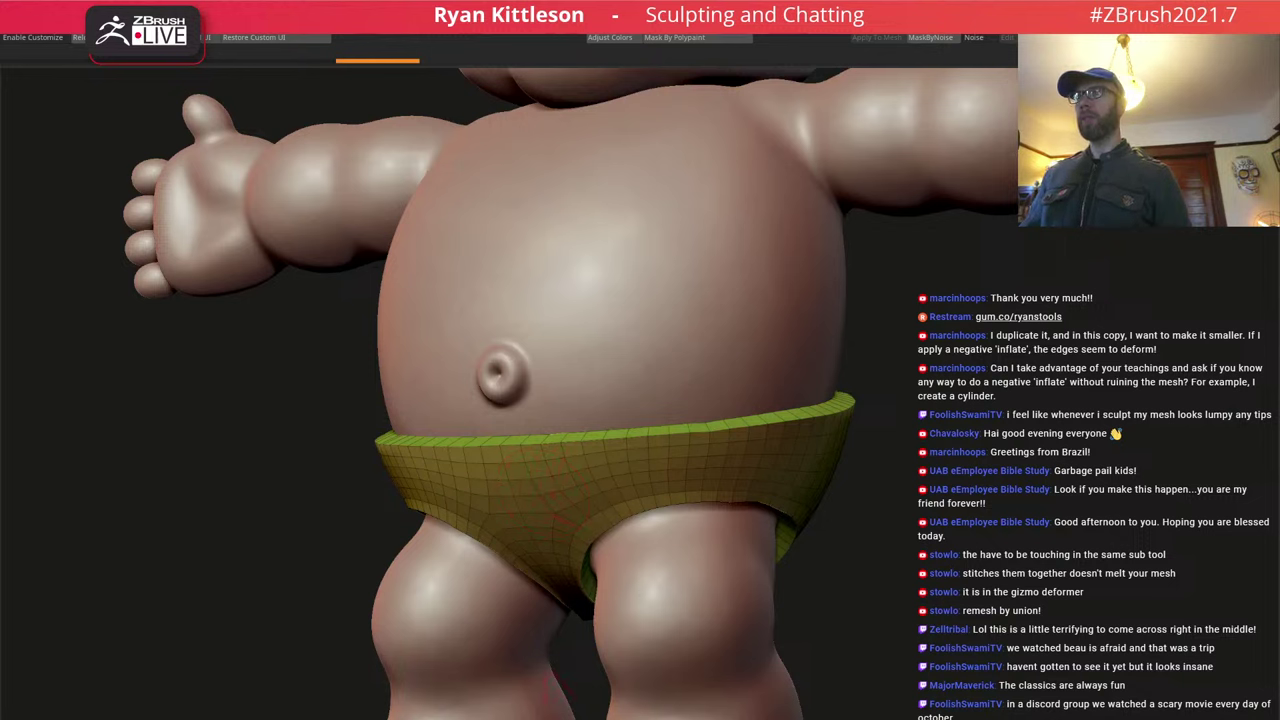
key("ctrl+shift+z")
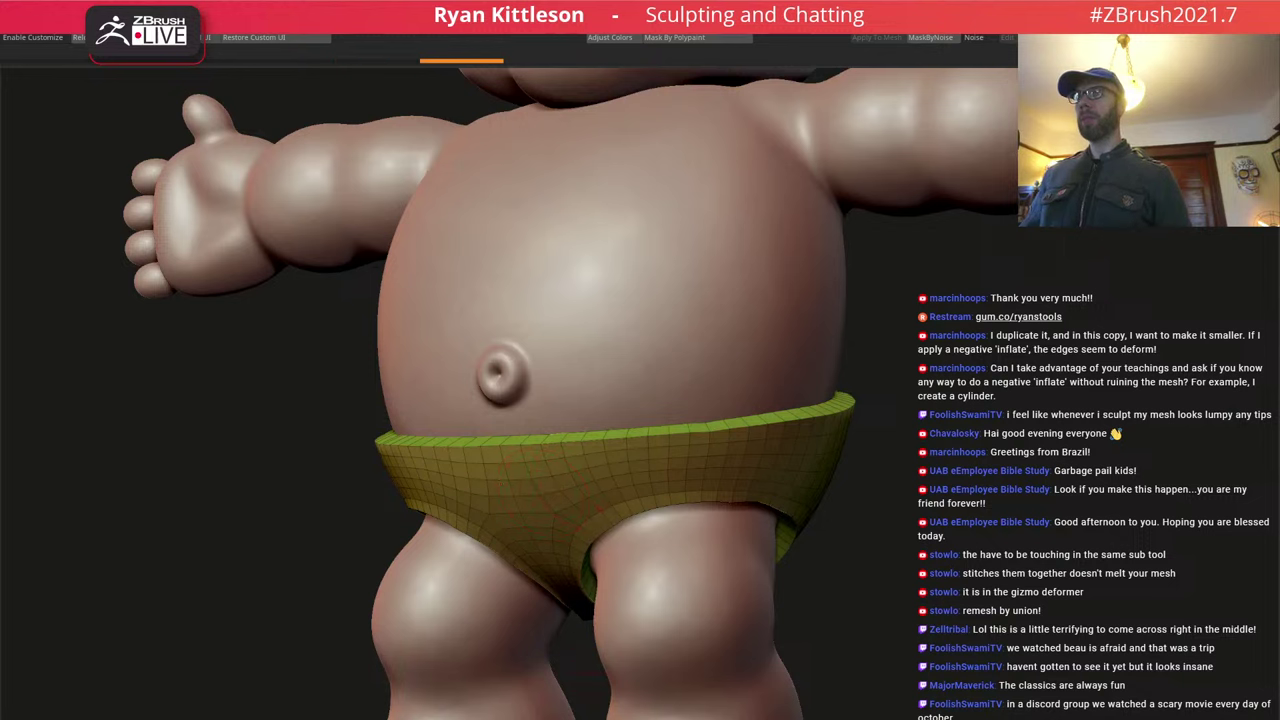
key("shift+f")
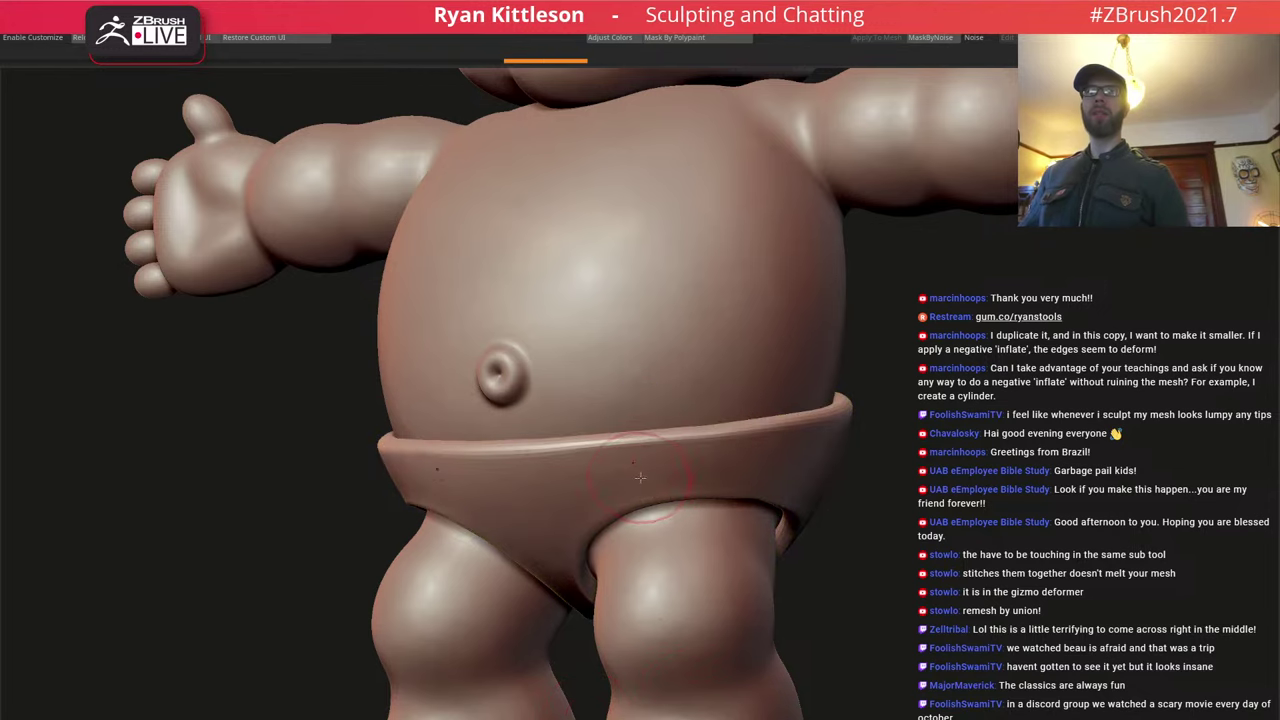
Scale the diaper down slightly to fit the hips, increase its dynamic thickness in 10% increments, and check it on the whole figure.
right_click_drag(660, 457, 661, 466)
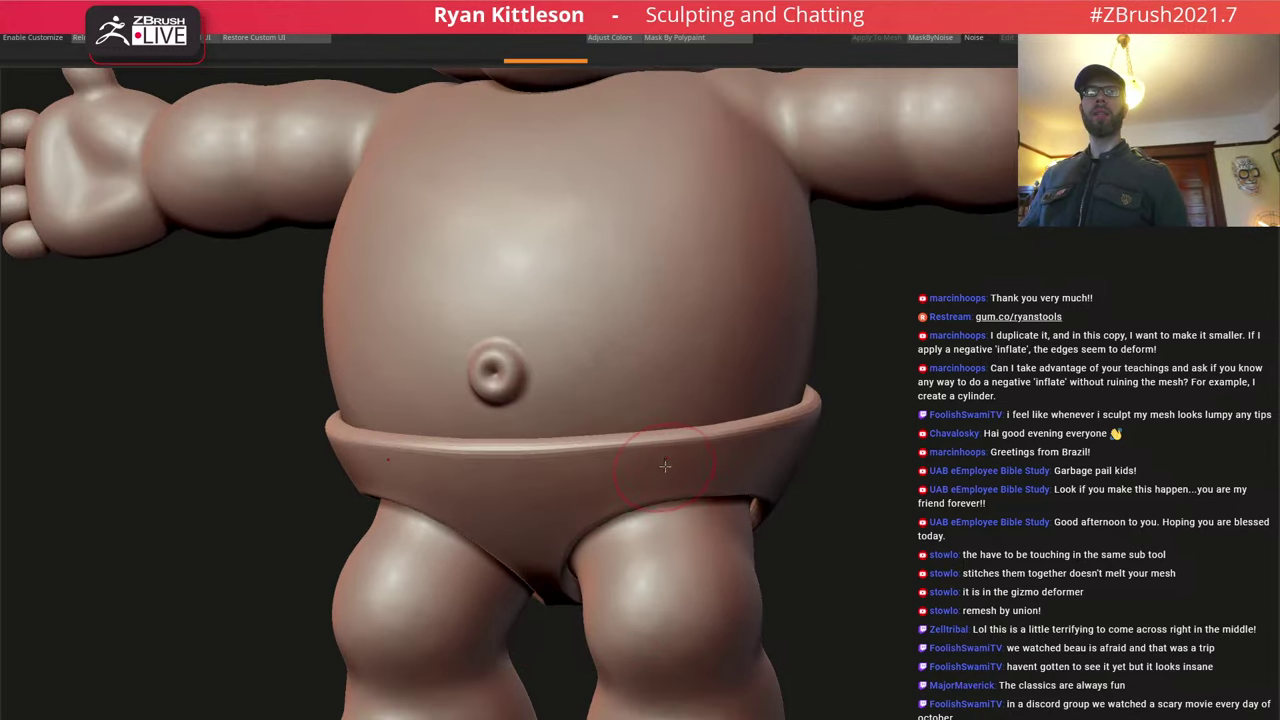
key("w")
left_click_drag(583, 462, 578, 418)
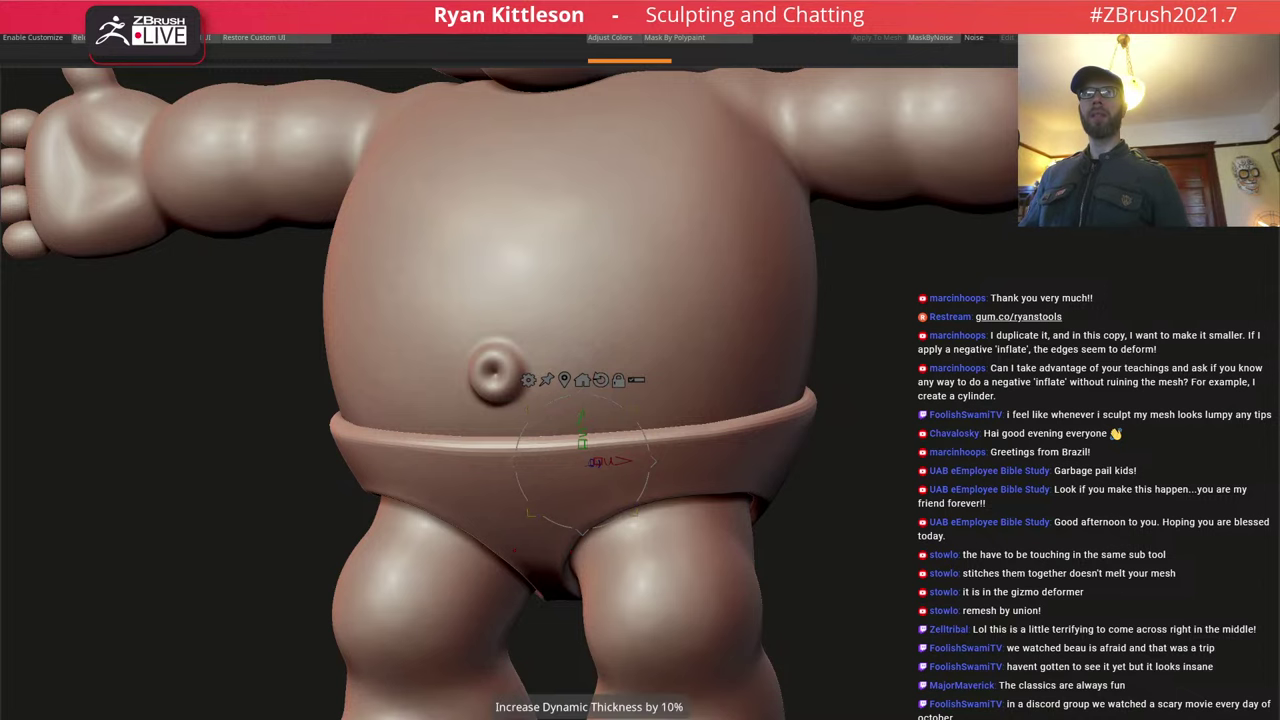
left_click(594, 717)
left_click(594, 717)
key("q")
right_click_drag(665, 494, 637, 461, "ctrl")
right_click_drag(572, 404, 646, 466, "shift")
key("f")
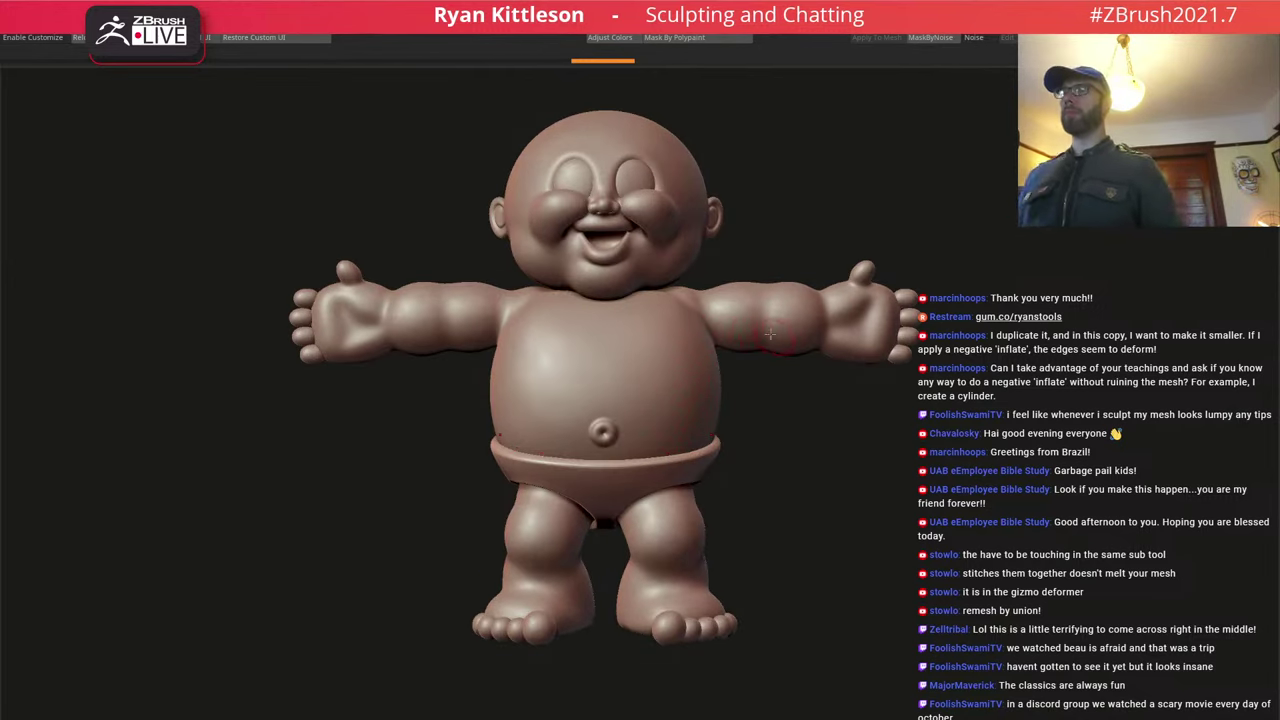
Select the body and examine the palm's polygon mesh next to the fingers up close.
right_click_drag(935, 312, 642, 390, "ctrl")
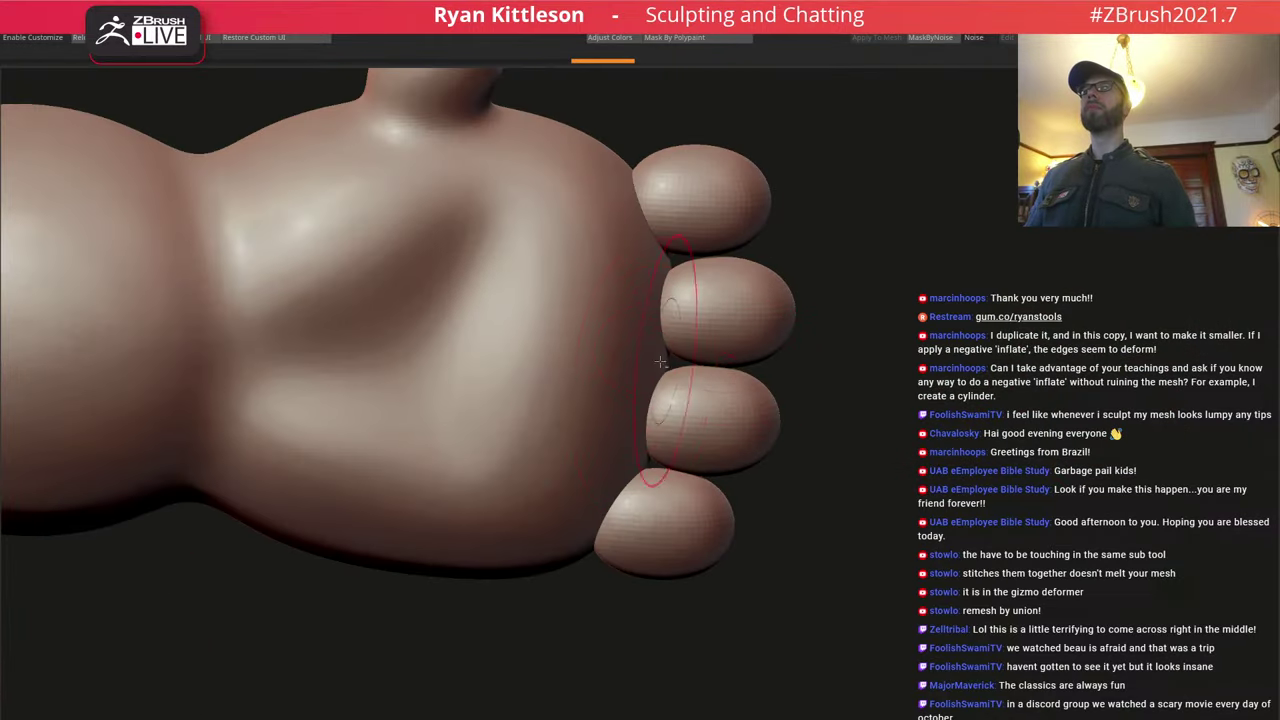
left_click(641, 358, "alt")
right_click_drag(669, 312, 796, 320, "ctrl")
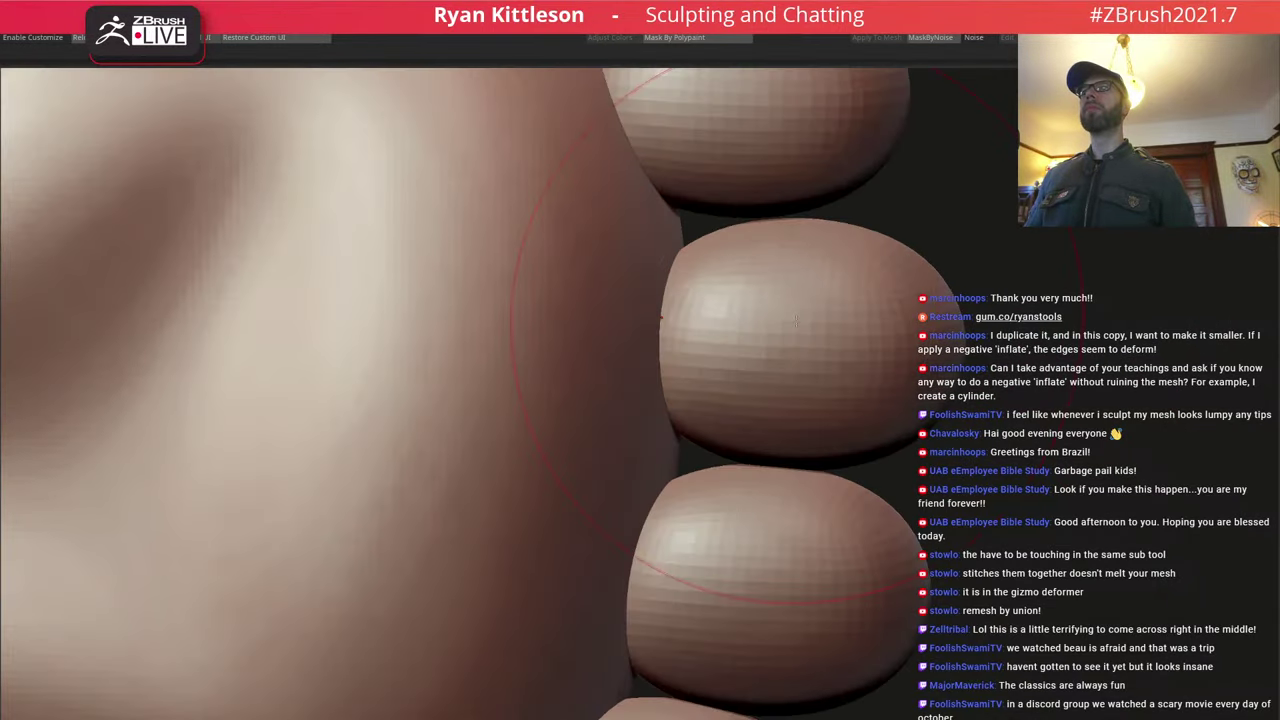
key("shift+f")
key("shift+d")
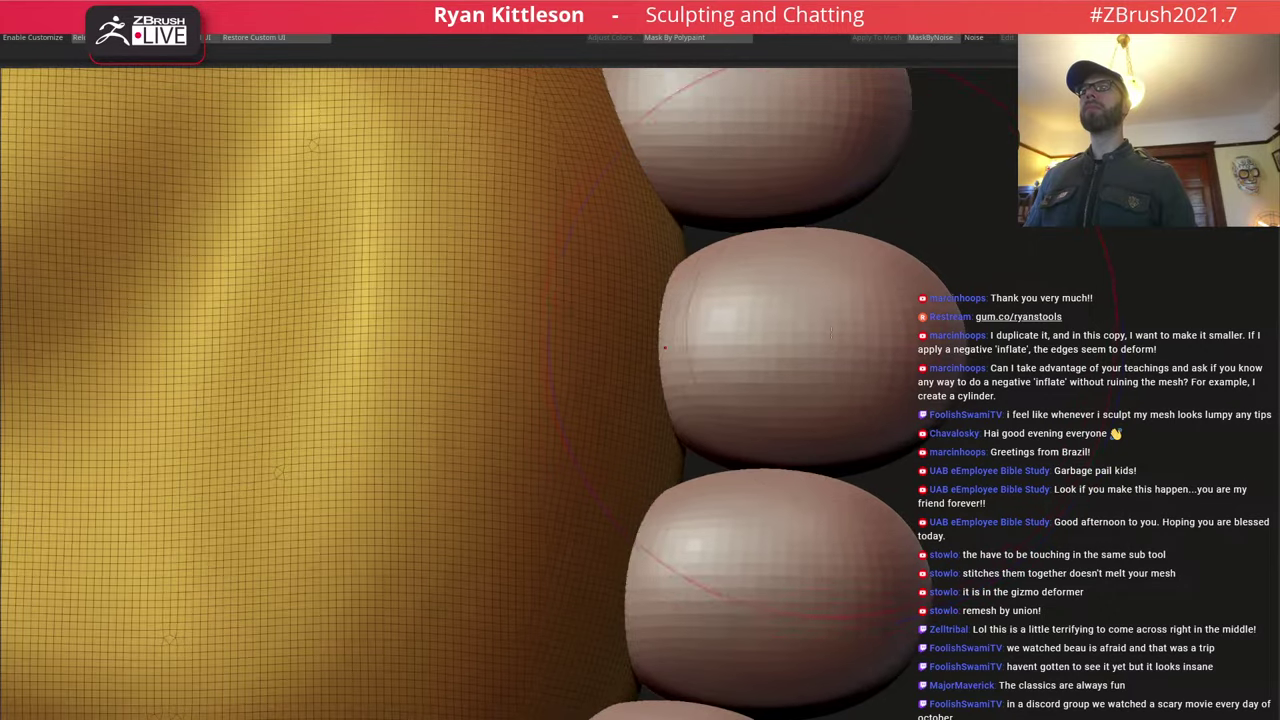
key("shift+f")
right_click_drag(822, 366, 573, 325, "ctrl")
right_click_drag(566, 400, 680, 360, "alt")
right_click_drag(764, 295, 784, 254)
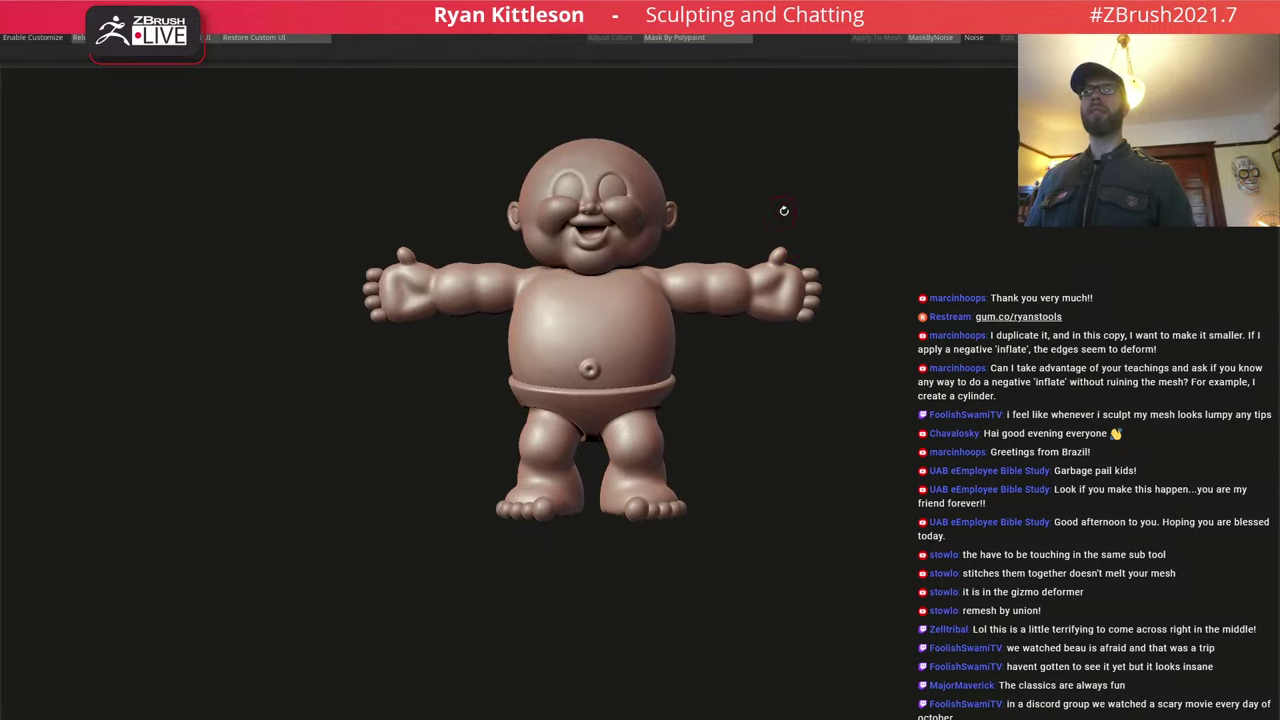
Select the finger mesh and show the rest of the figure as a transparent ghost around the hand.
right_click_drag(805, 291, 770, 314, "alt")
right_click_drag(553, 255, 545, 317, "ctrl")
left_click(711, 261, "alt")
right_click_drag(711, 261, 390, 150, "ctrl")
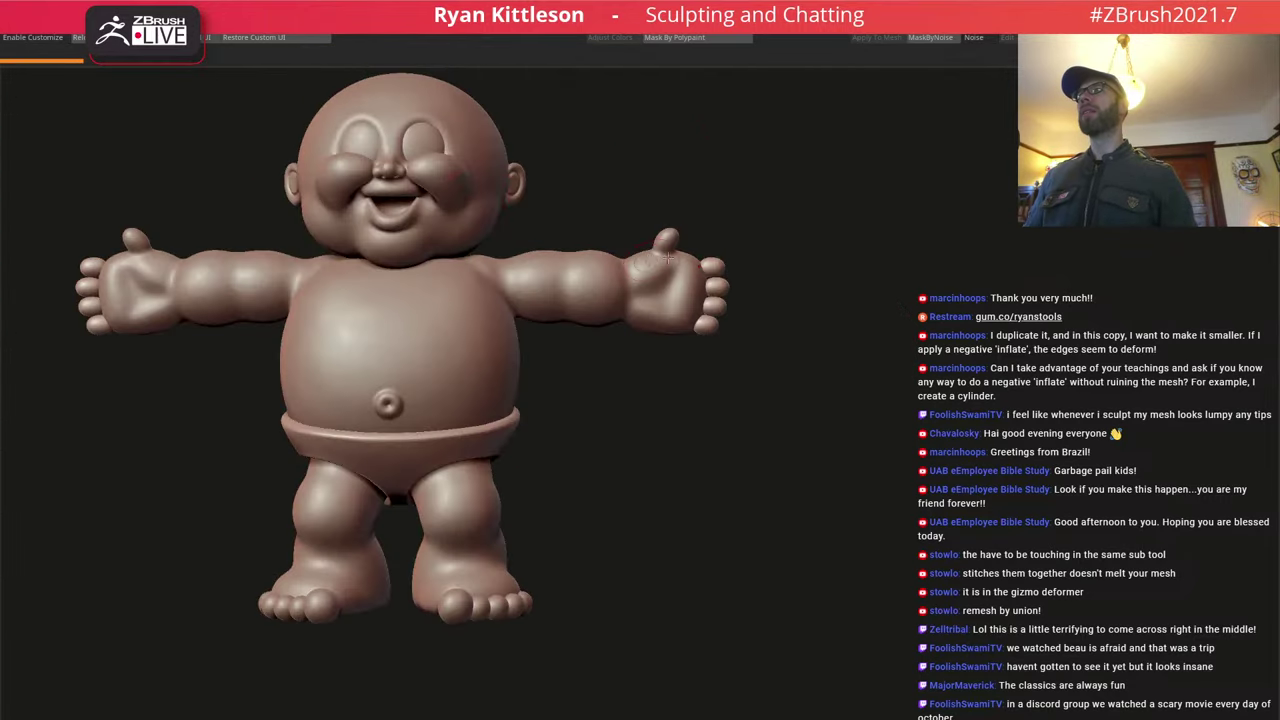
key("shift+t")
right_click_drag(720, 272, 823, 340, "ctrl")
mouse_move(650, 318)
right_mouse_down("ctrl")
mouse_move(711, 347)
mouse_move(672, 289)
right_mouse_up("ctrl")
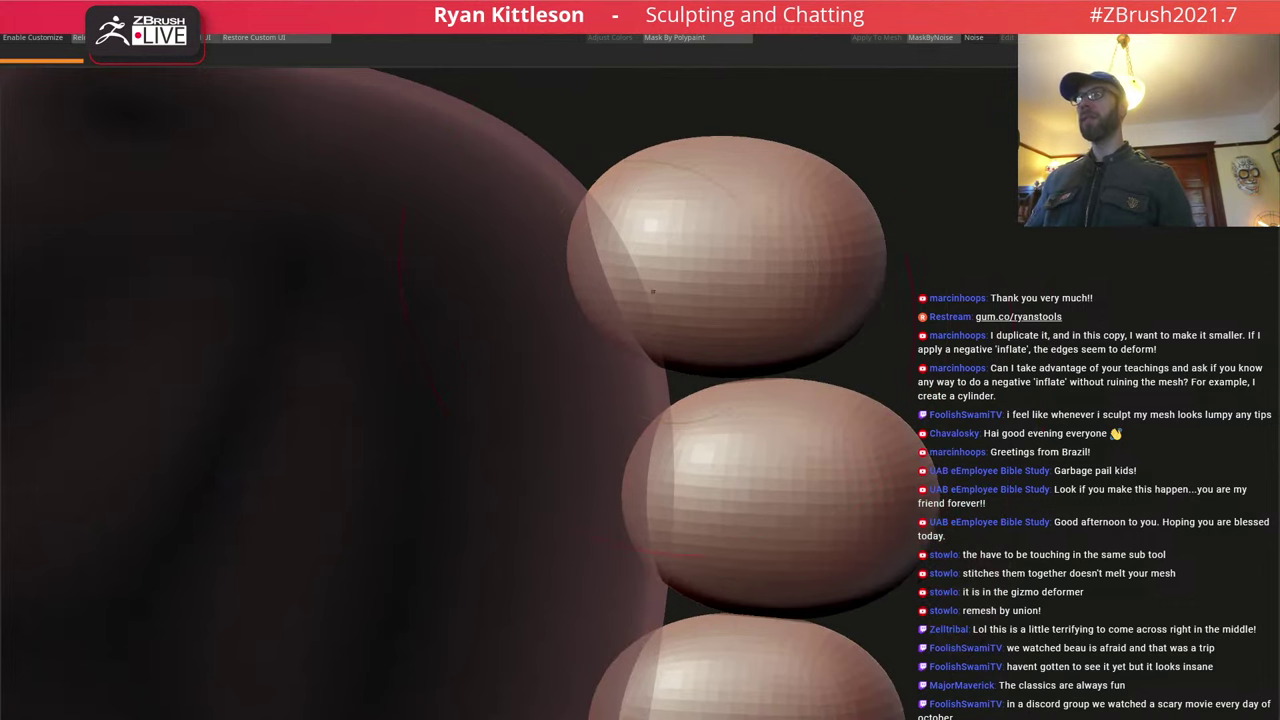
Mask the ends of the four fingers that are buried inside the palm and remove the masked polygons.
left_click_drag(555, 134, 566, 138, "ctrl")
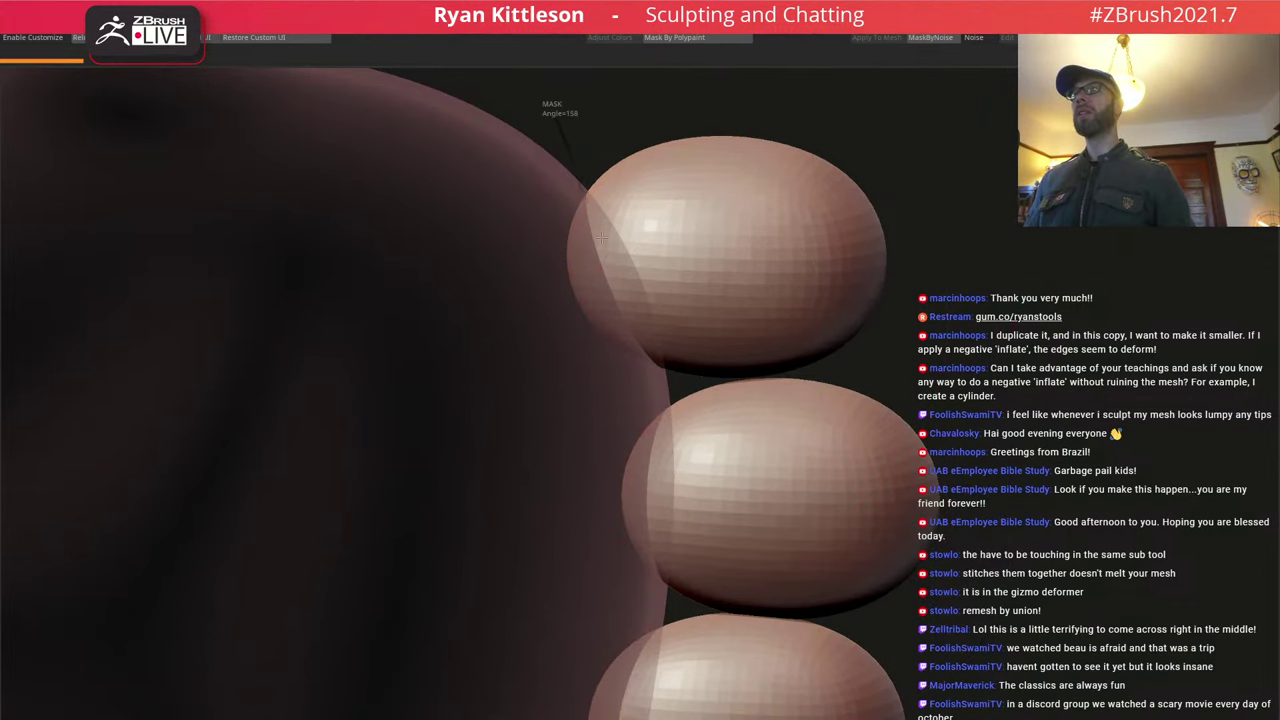
mouse_move(635, 294)
left_mouse_down("ctrl")
mouse_move(652, 329)
mouse_move(629, 391)
mouse_move(435, 262)
left_mouse_up("ctrl")
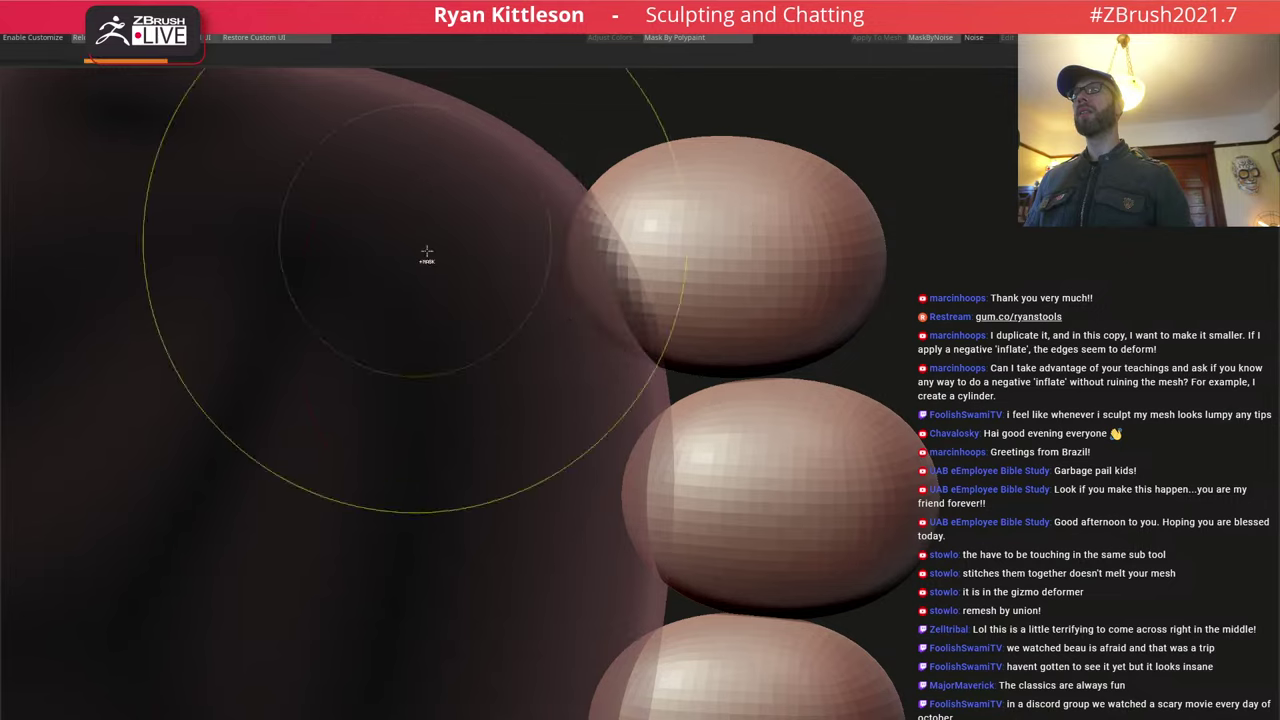
right_click_drag(663, 408, 645, 285, "alt")
left_click_drag(642, 279, 644, 274, "ctrl")
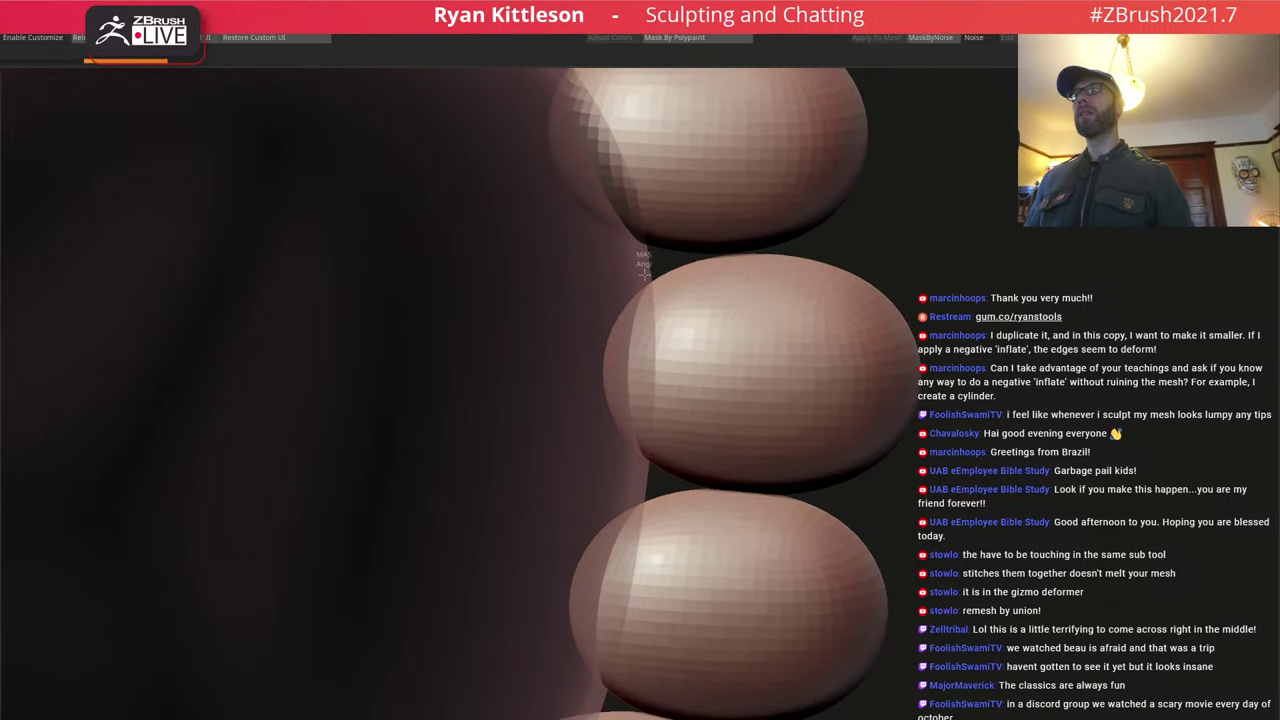
mouse_move(646, 353)
left_mouse_down("ctrl")
mouse_move(608, 620)
mouse_move(481, 661)
mouse_move(272, 440)
left_mouse_up("ctrl")
right_click_drag(420, 625, 420, 255, "alt")
mouse_move(404, 586)
left_mouse_down("ctrl")
mouse_move(573, 394)
mouse_move(369, 311)
mouse_move(335, 330)
left_mouse_up("ctrl")
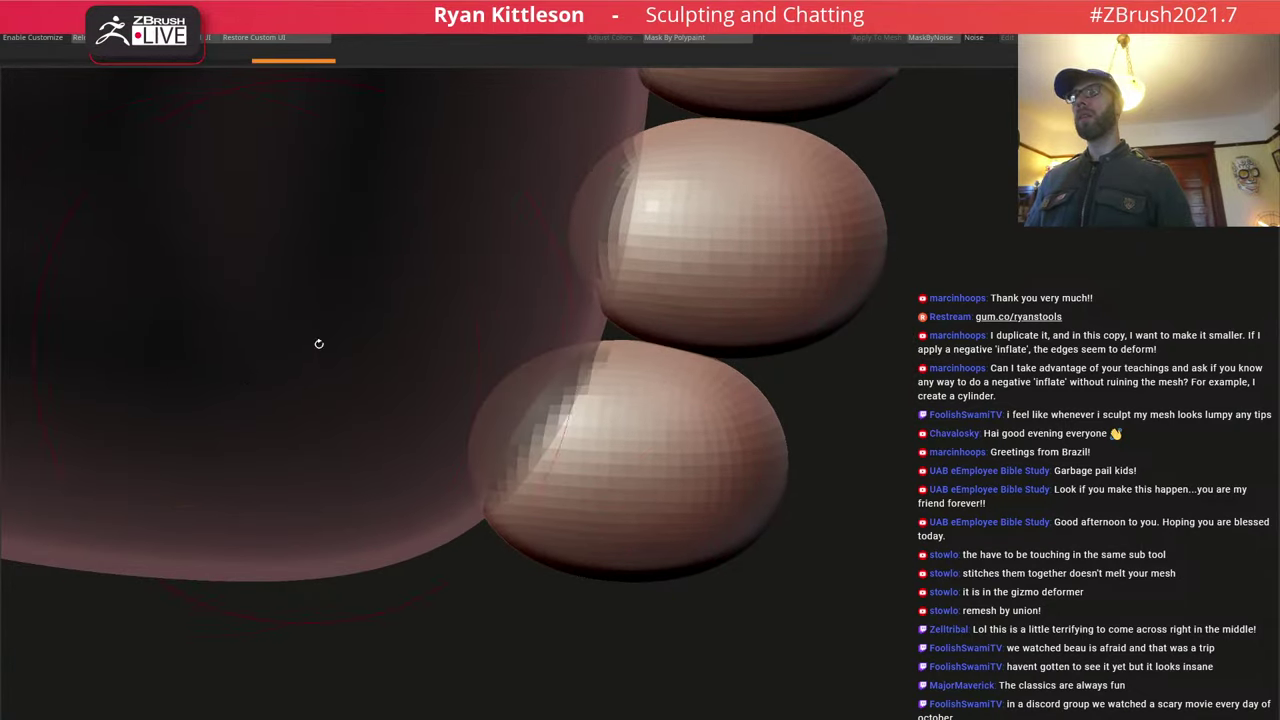
key("ctrl+i")
Select the body, reduce the brush size, and mask a round spot on the palm where each of the four fingers attaches.
left_click(466, 335, "alt")
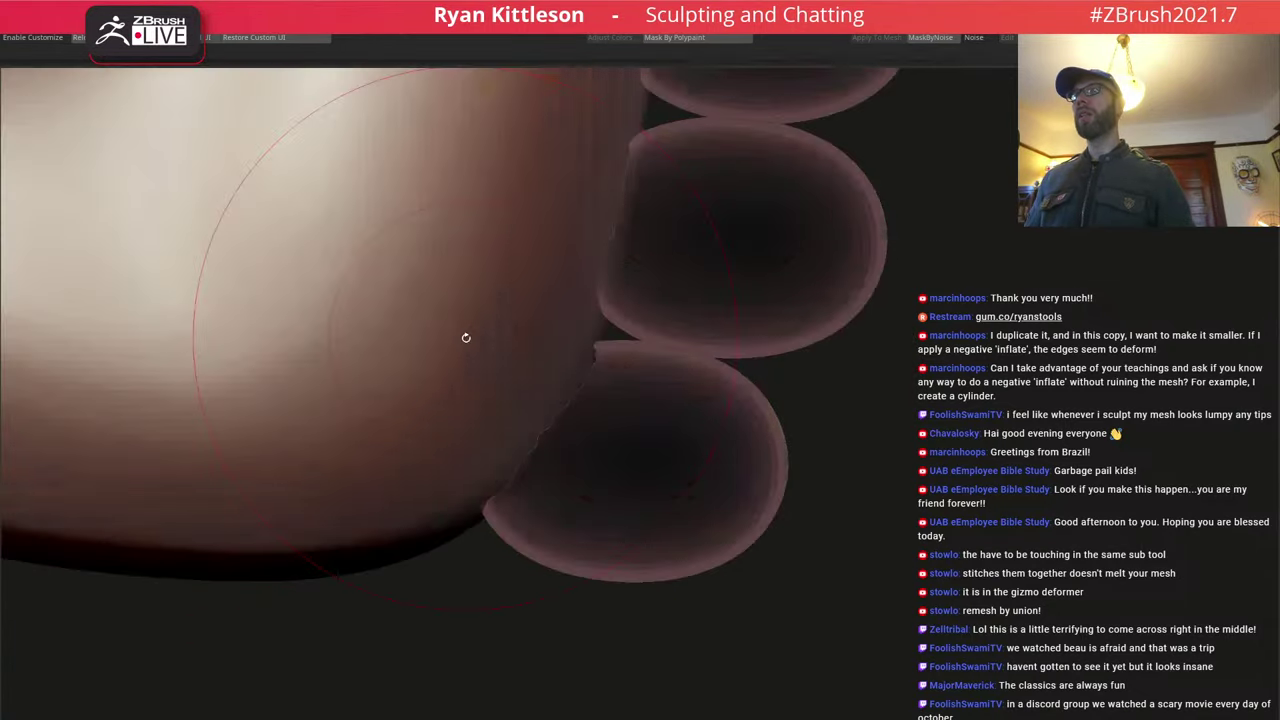
mouse_move(525, 367)
right_mouse_down()
mouse_move(400, 367)
mouse_move(514, 368)
right_mouse_up()
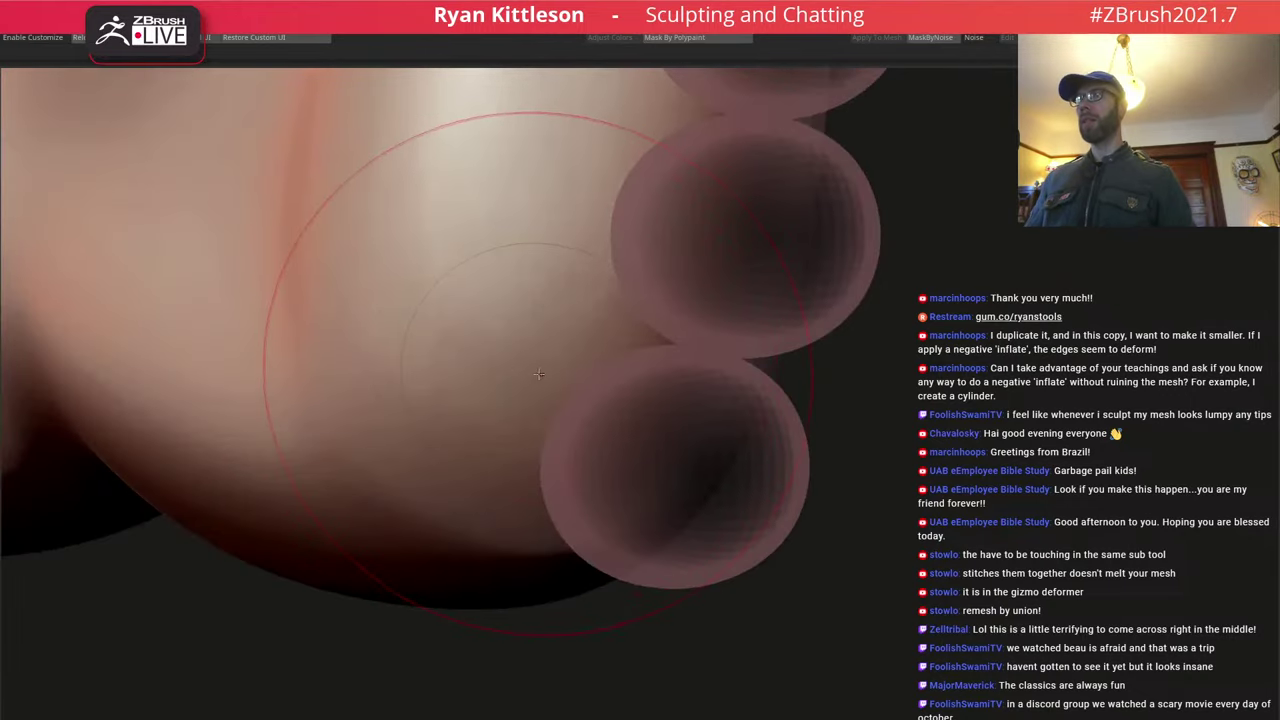
key("space")
left_click_drag(541, 372, 525, 372)
mouse_move(622, 420)
right_mouse_down()
mouse_move(609, 446)
mouse_move(628, 448)
right_mouse_up()
left_click_drag(647, 458, 637, 453, "ctrl")
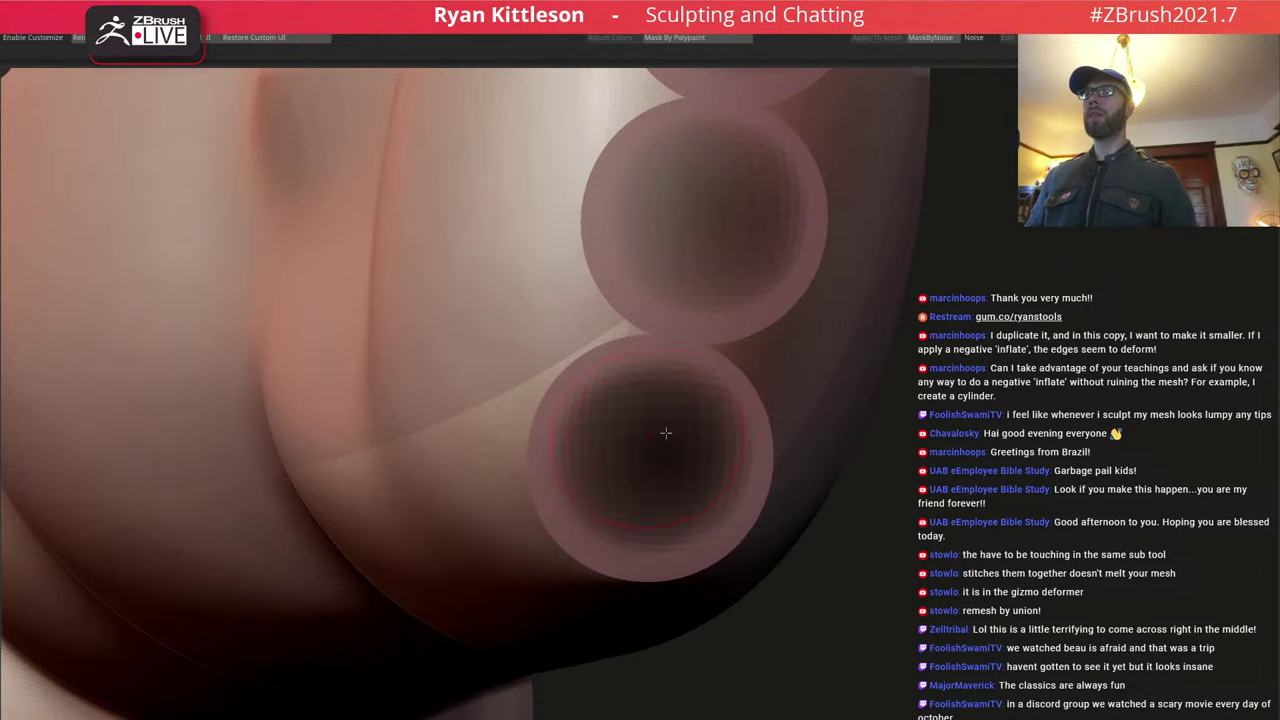
right_click_drag(675, 407, 556, 642, "alt")
mouse_move(590, 460)
left_mouse_down("ctrl")
mouse_move(594, 491)
mouse_move(584, 461)
left_mouse_up("ctrl")
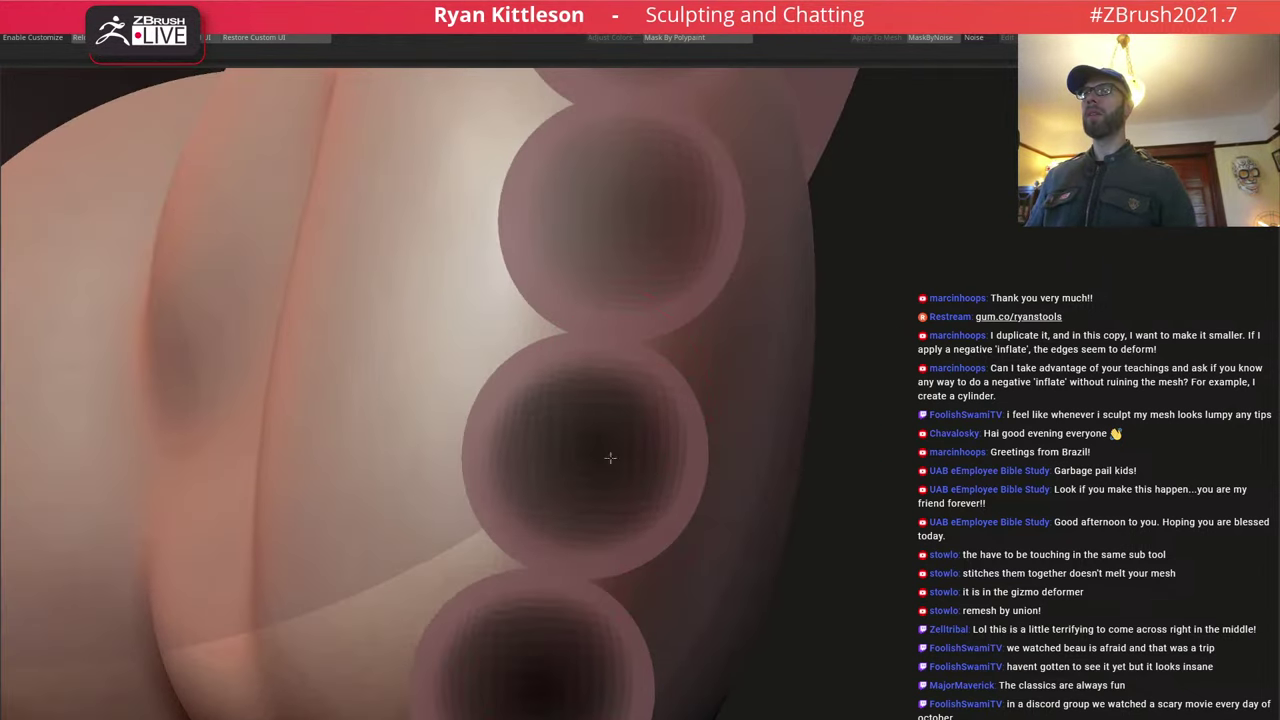
right_click_drag(608, 488, 597, 482)
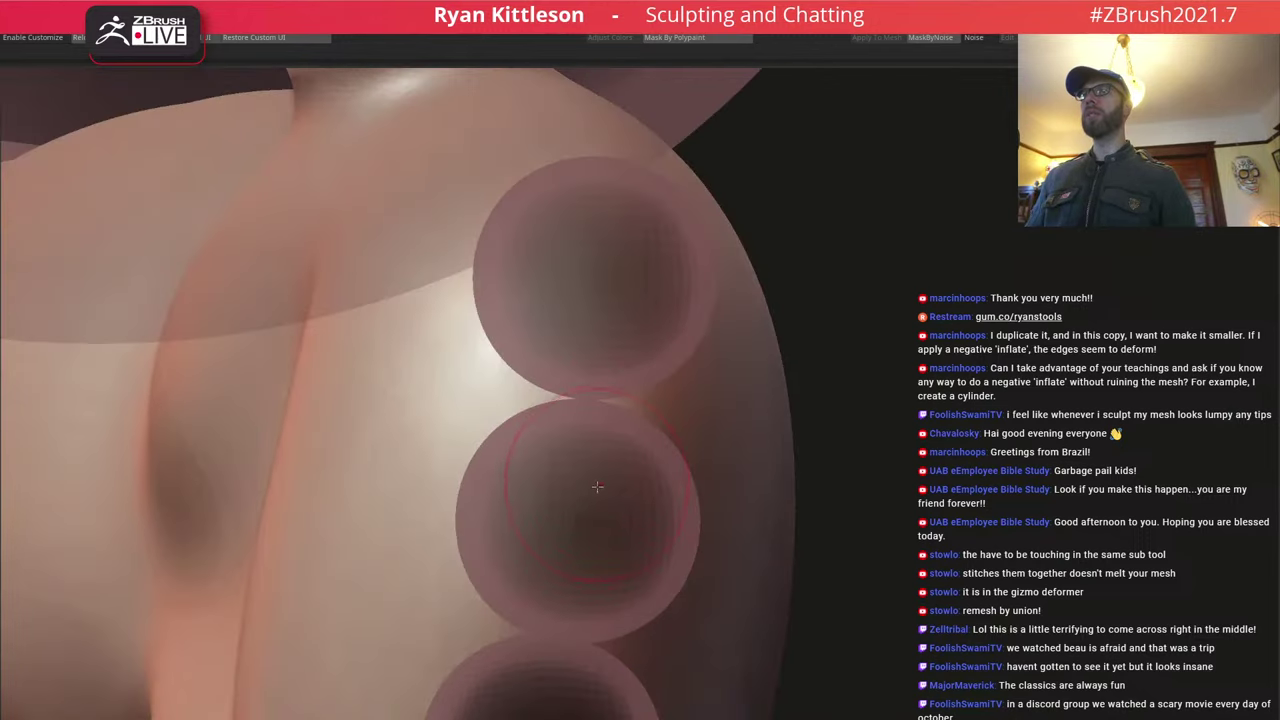
mouse_move(592, 514)
left_mouse_down("ctrl")
mouse_move(566, 521)
mouse_move(580, 545)
left_mouse_up("ctrl")
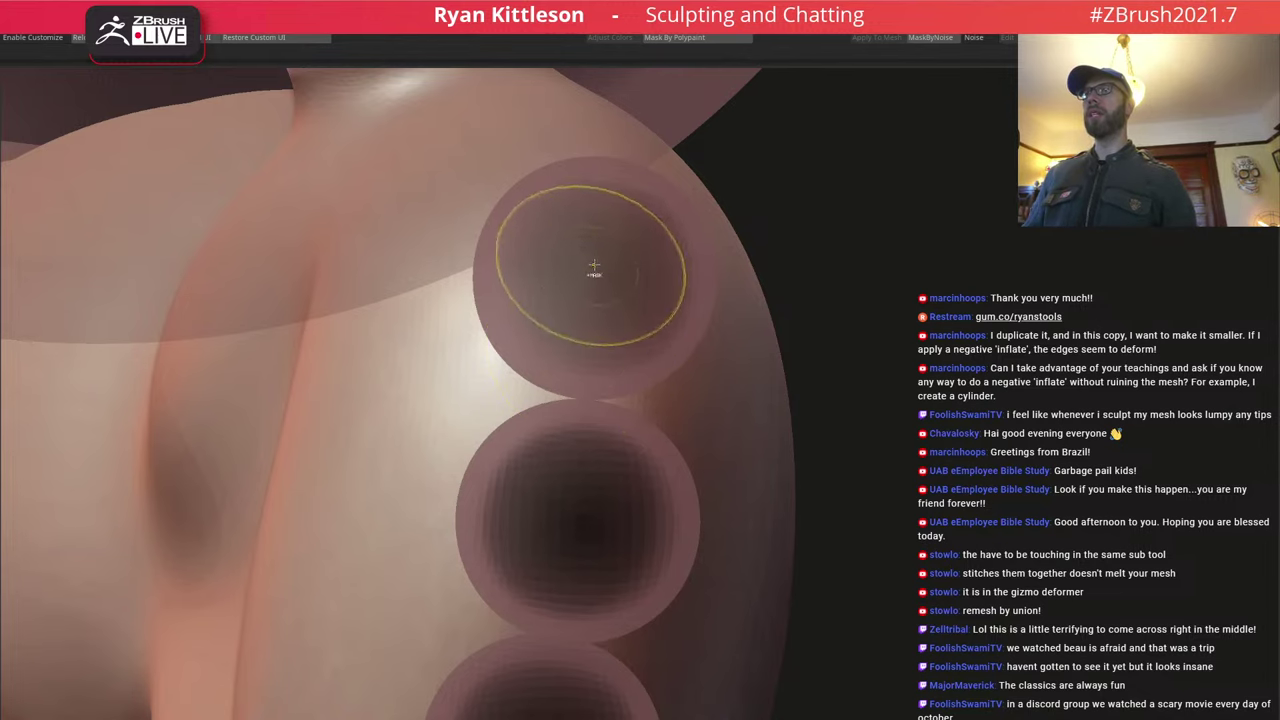
mouse_move(590, 268)
left_mouse_down("ctrl")
mouse_move(620, 306)
mouse_move(577, 247)
mouse_move(631, 268)
mouse_move(585, 280)
left_mouse_up("ctrl")
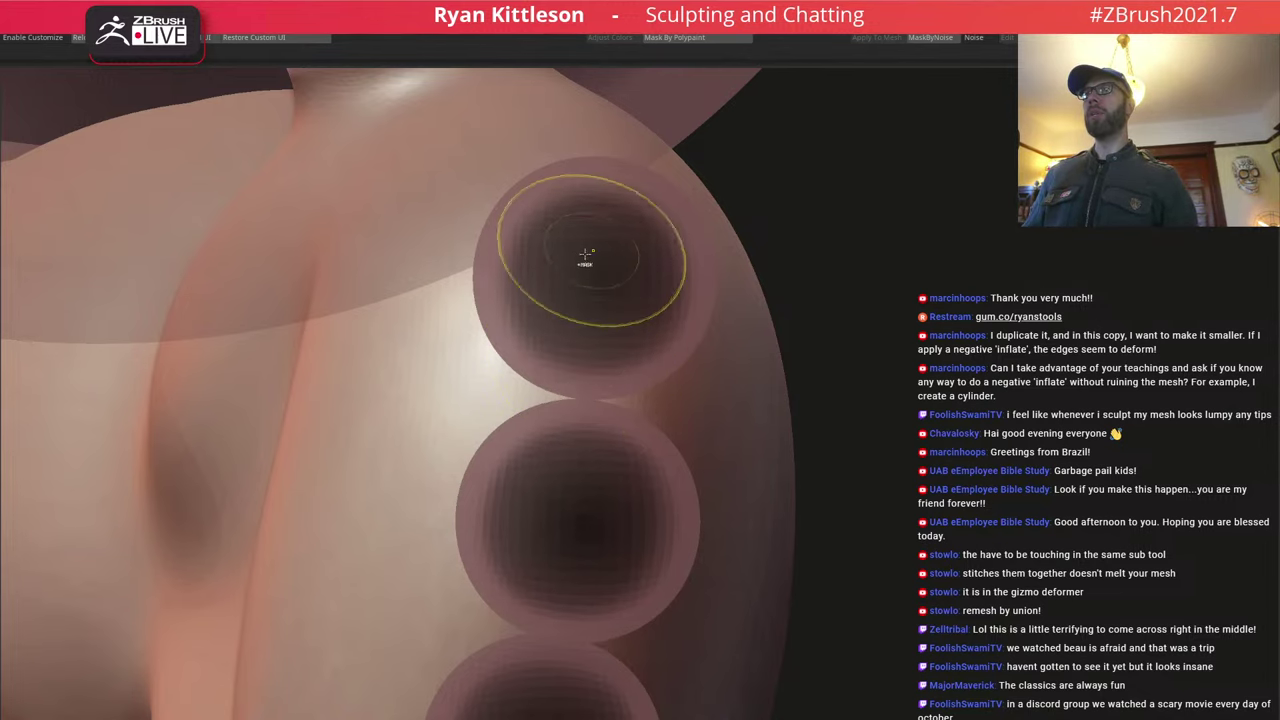
Isolate the body and delete the four masked spots to open finger holes in the palm.
mouse_move(588, 261)
right_mouse_down("ctrl")
mouse_move(568, 288)
mouse_move(631, 331)
mouse_move(551, 377)
right_mouse_up("ctrl")
key("ctrl+z")
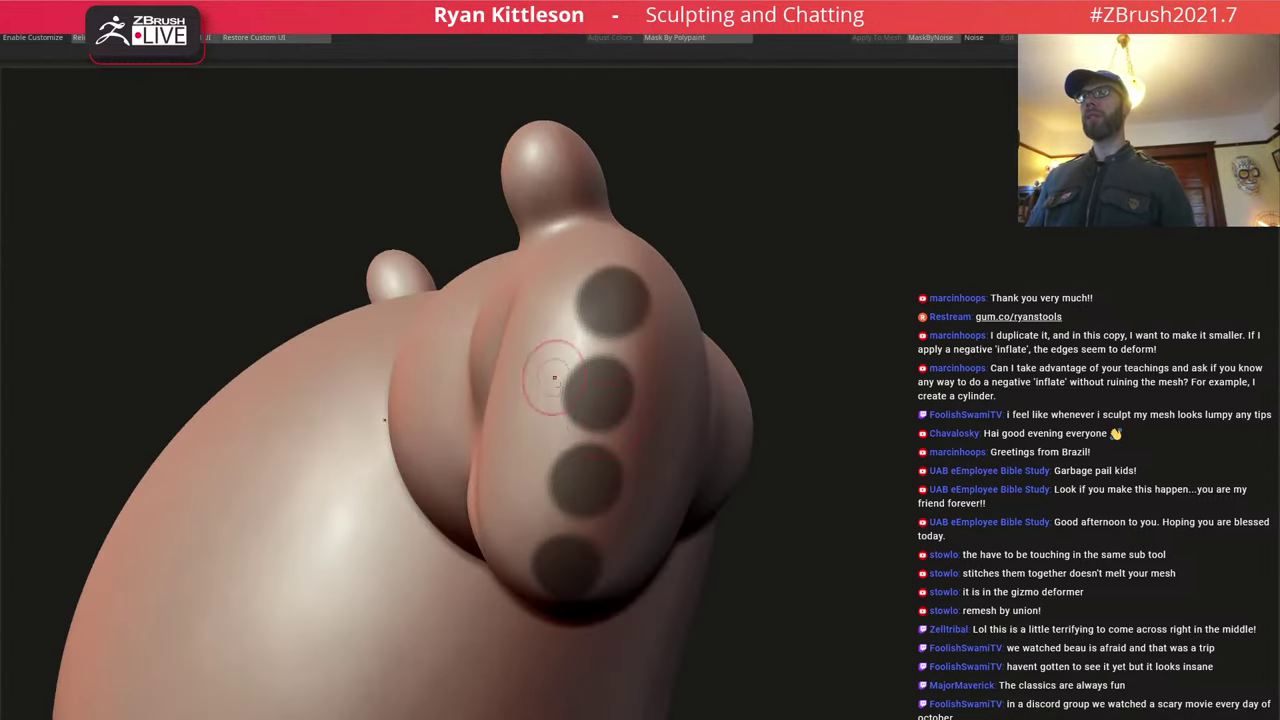
key("ctrl+z")
left_click(762, 351, "ctrl")
key("Delete")
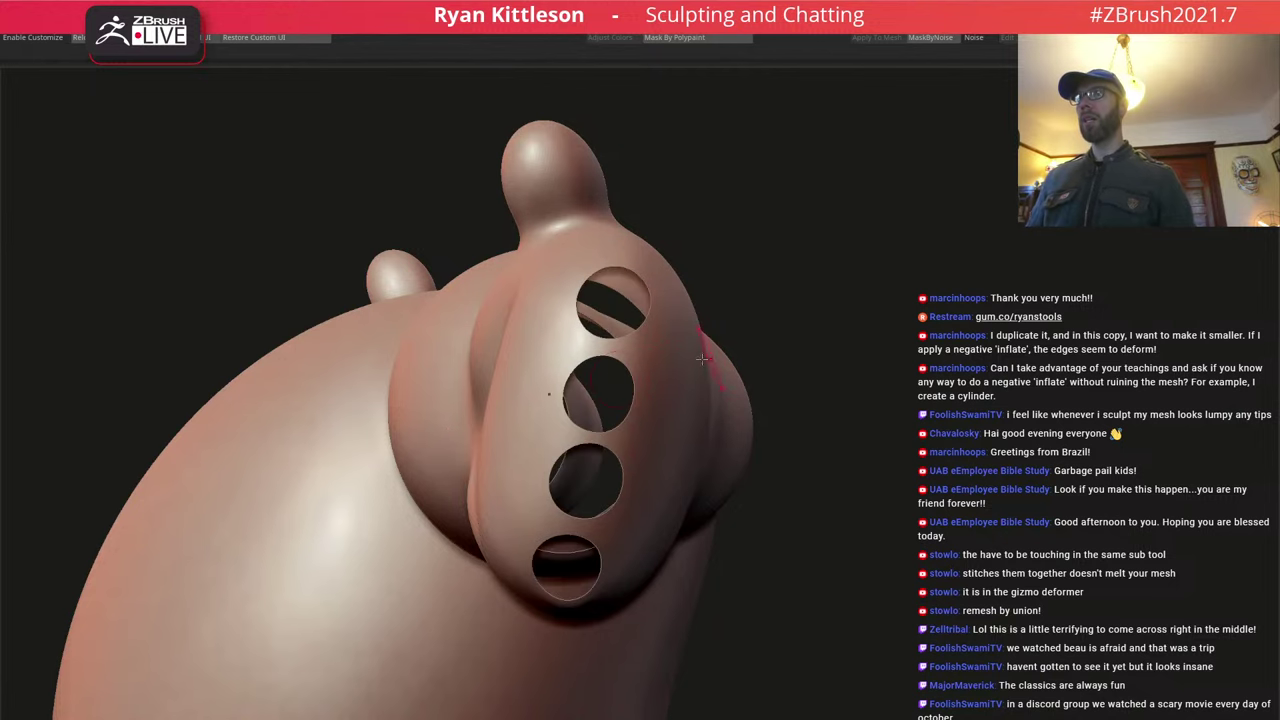
Merge the fingers into the body mesh and check how they sit against the palm openings.
right_click_drag(613, 360, 543, 382)
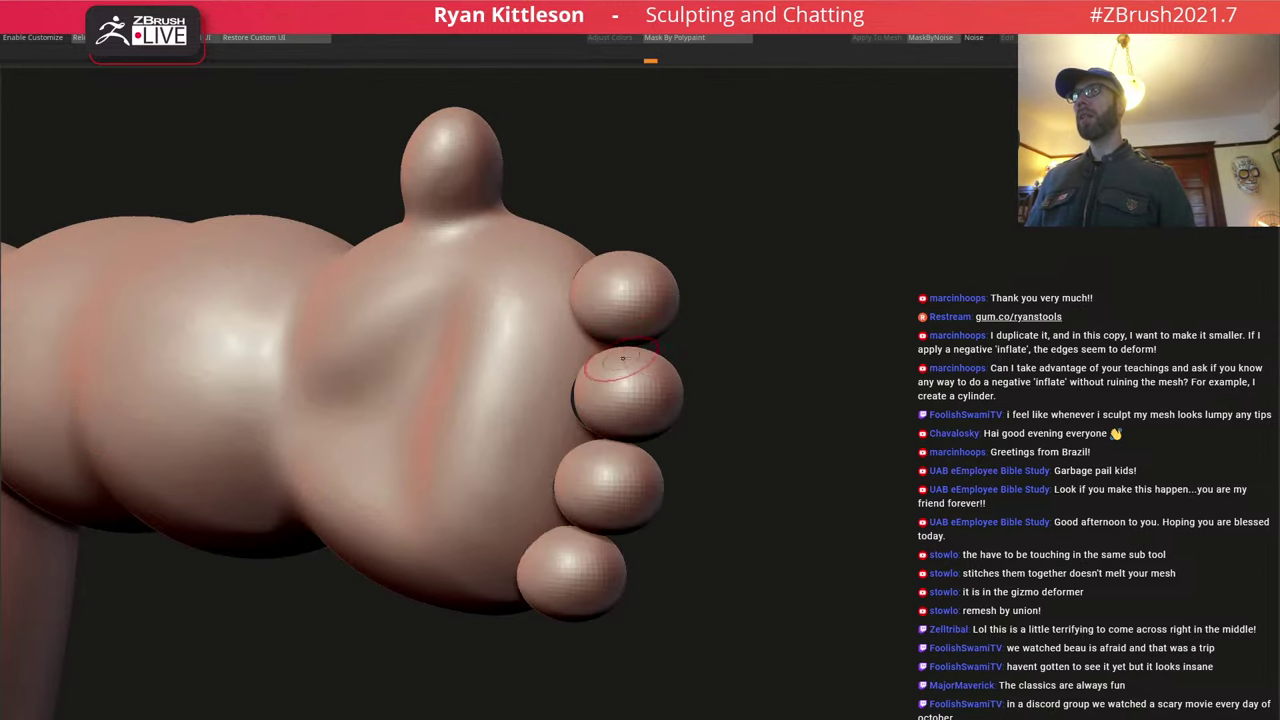
right_click_drag(622, 358, 700, 345)
right_click_drag(504, 310, 337, 222, "ctrl")
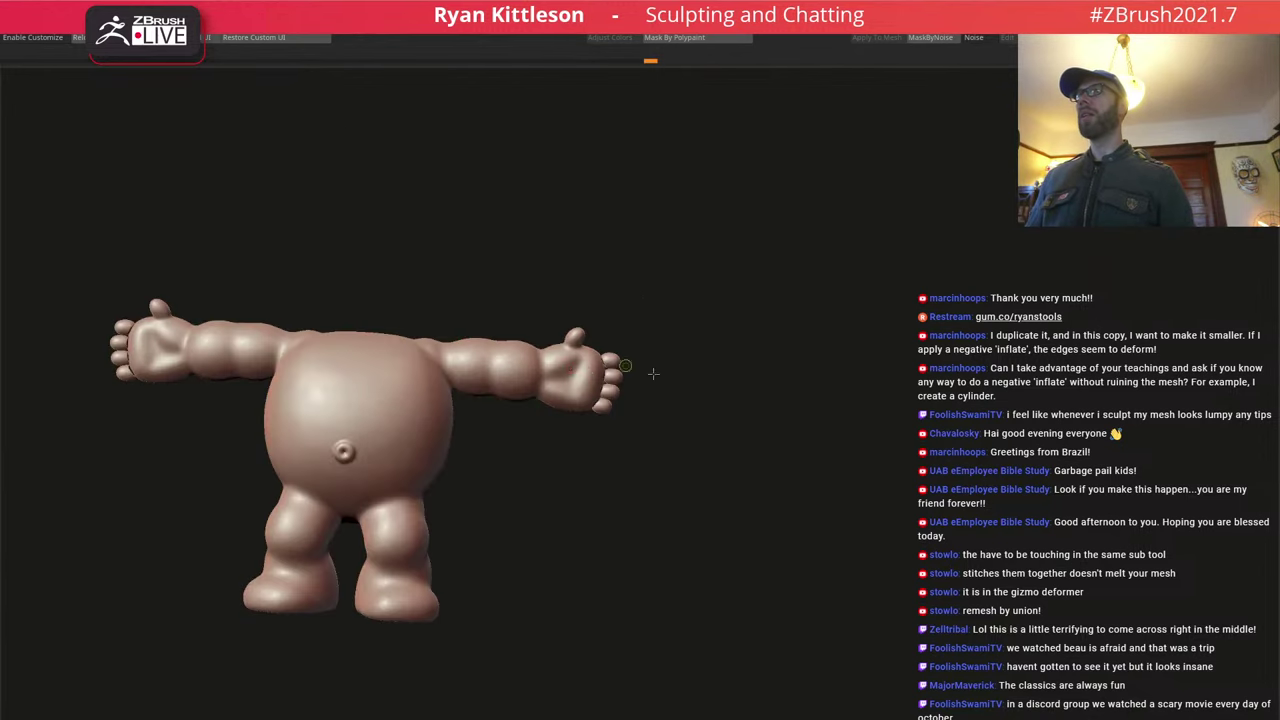
right_click_drag(653, 374, 905, 451, "ctrl")
right_click_drag(589, 395, 413, 328, "ctrl")
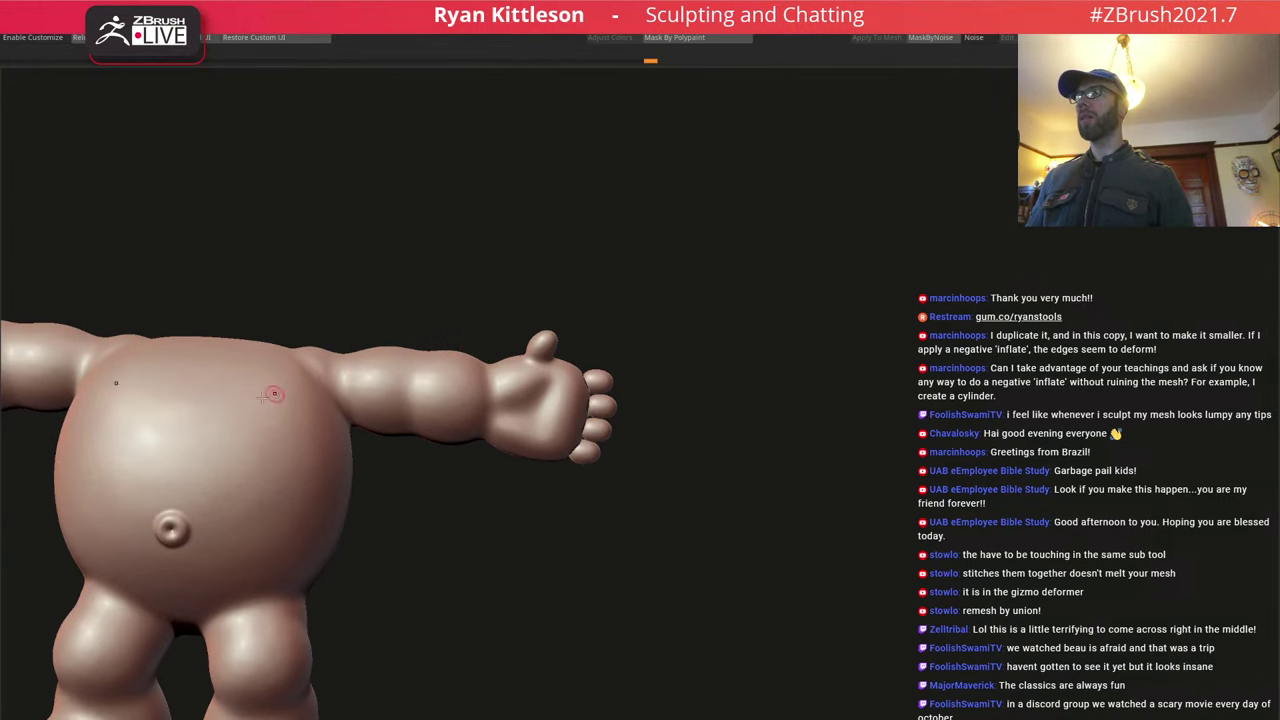
right_click_drag(592, 381, 880, 470, "ctrl")
Show the polyframe, set the ZModeler edge action to Bridge with the Two Holes target, and bridge the index finger to the palm.
key("shift+f")
right_click_drag(550, 390, 725, 490, "ctrl")
mouse_move(550, 425)
right_mouse_down()
mouse_move(655, 425)
mouse_move(544, 422)
right_mouse_up()
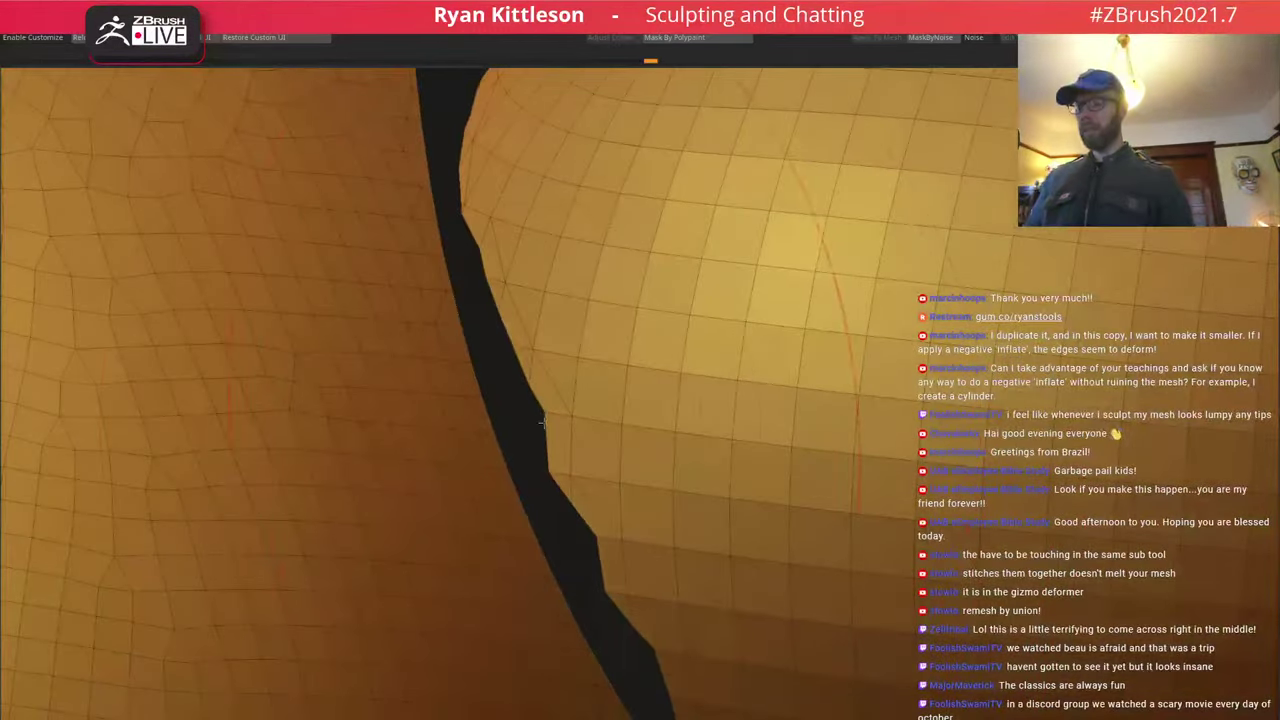
key("space")
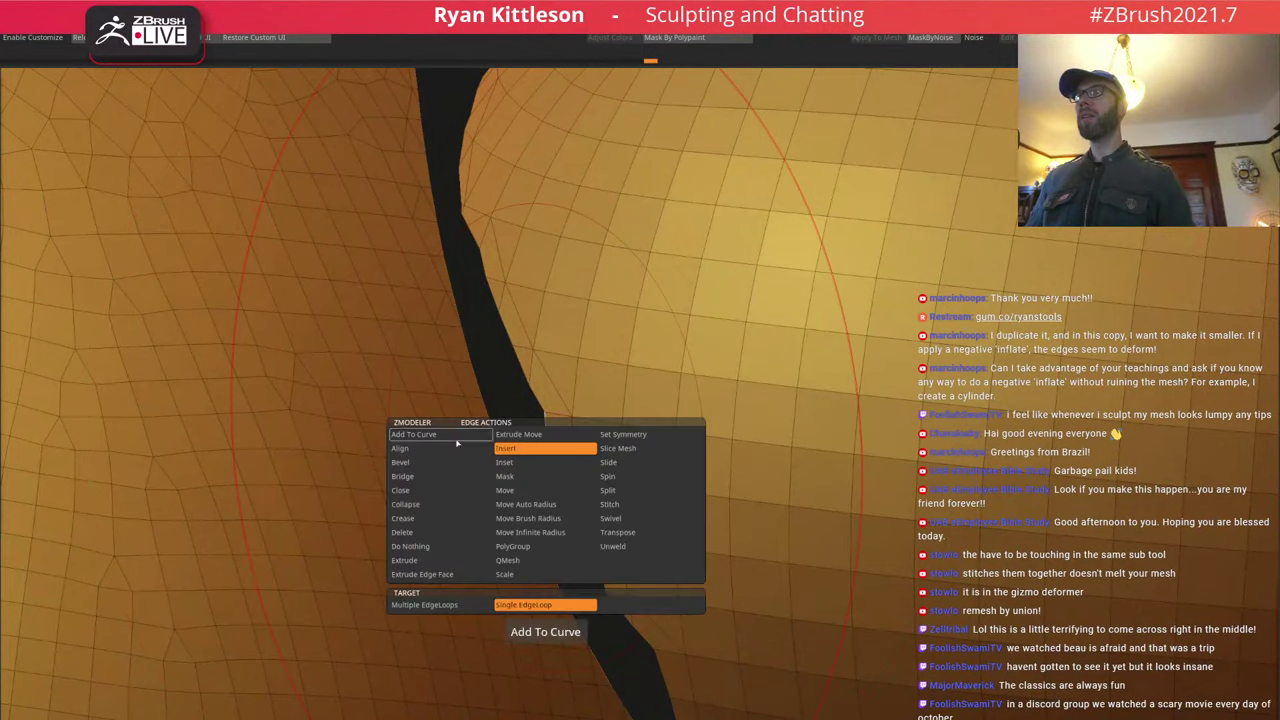
left_click(420, 476)
left_click(506, 604)
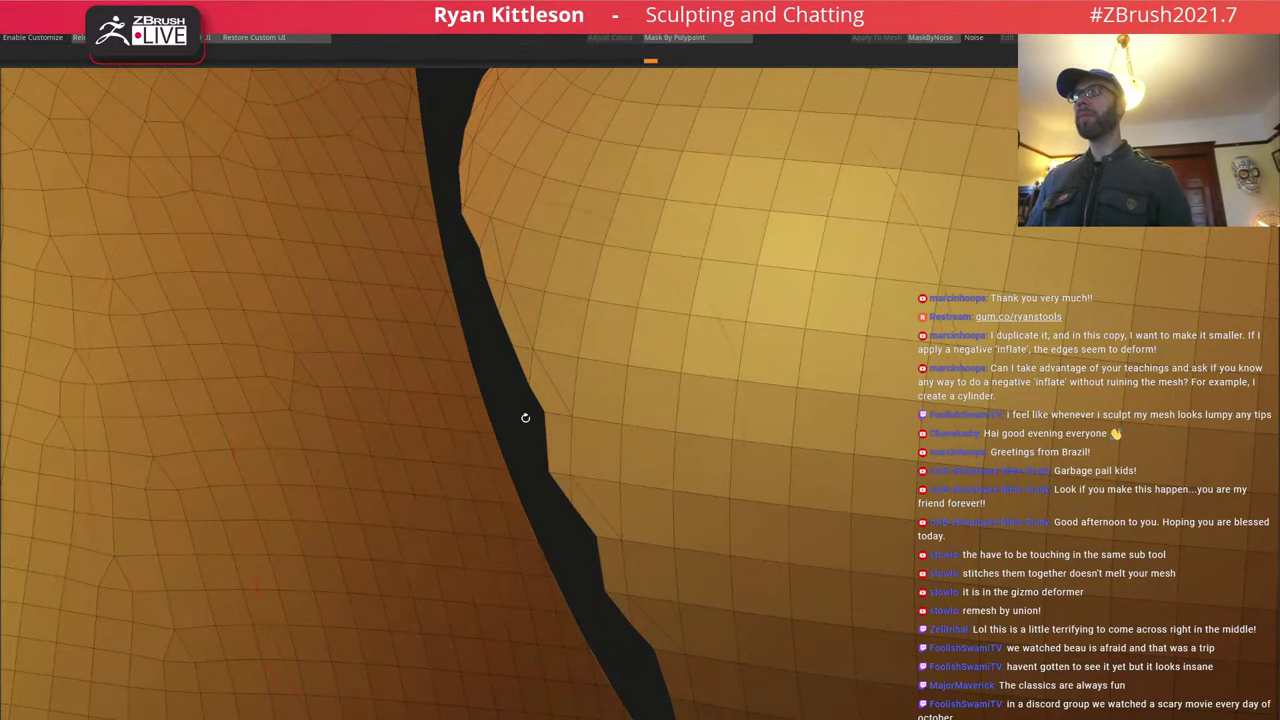
left_click(490, 408)
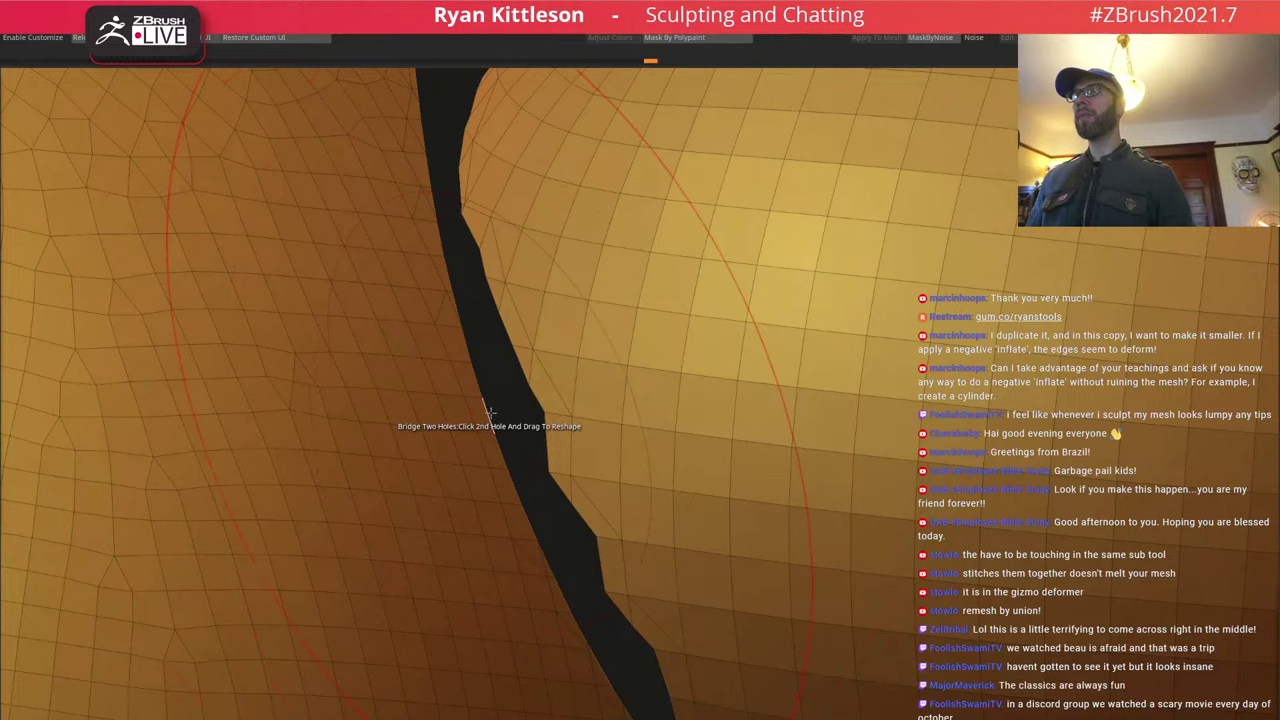
left_click(530, 405)
Bridge the open ends of the middle and ring fingers to their palm holes.
right_click_drag(616, 395, 394, 271, "ctrl")
right_click_drag(588, 510, 541, 297, "alt")
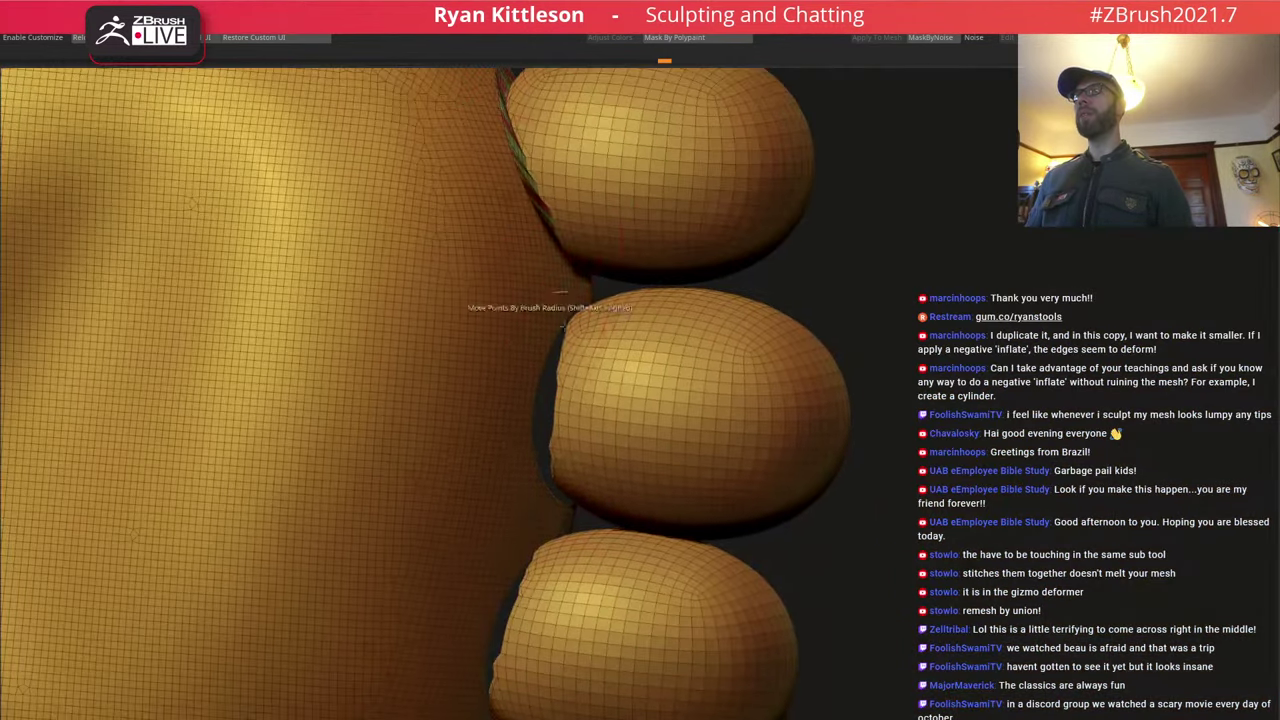
right_click_drag(556, 405, 766, 489, "ctrl")
left_click(533, 407)
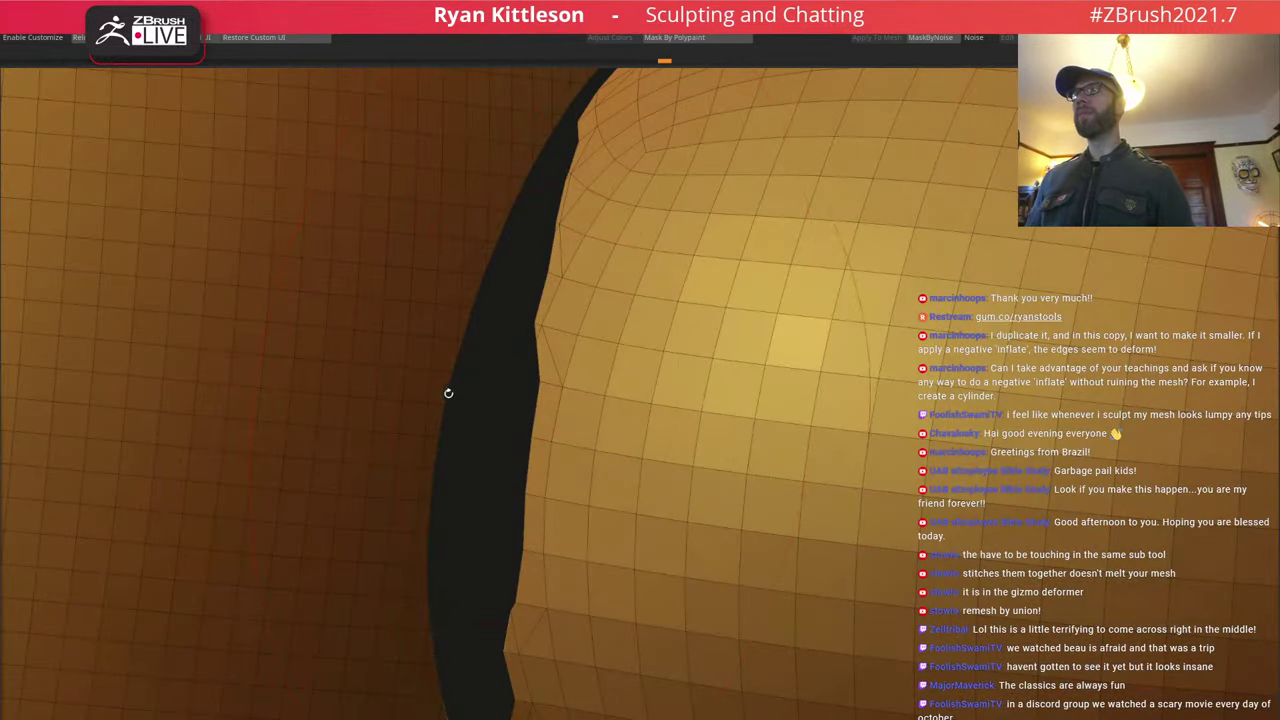
left_click(447, 390)
right_click_drag(590, 432, 500, 330, "ctrl")
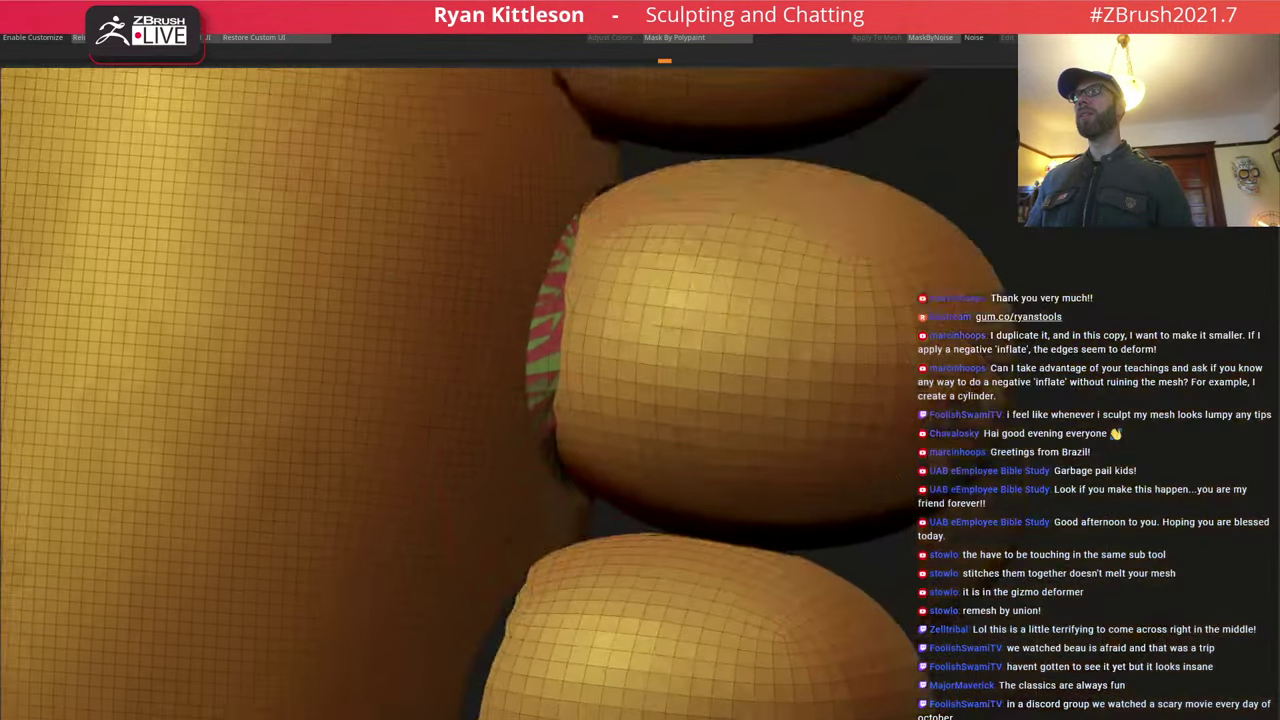
right_click_drag(520, 610, 640, 520, "alt")
left_click(415, 371)
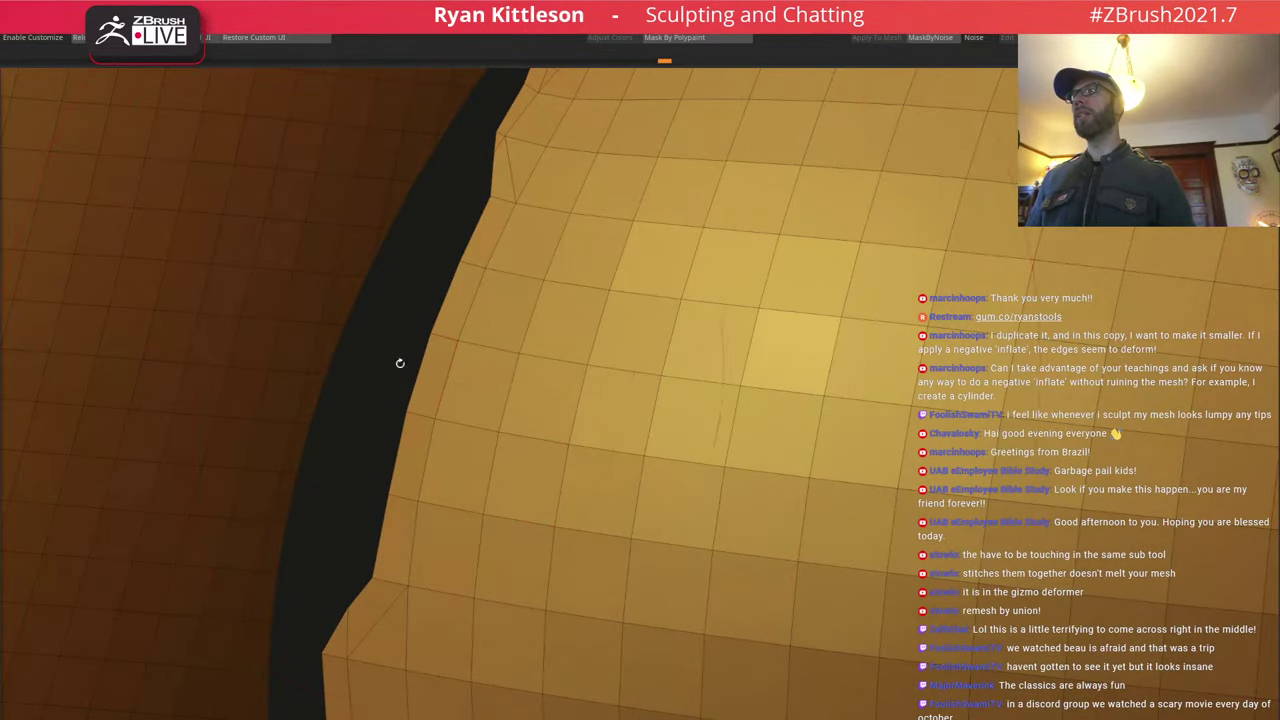
left_click(337, 348)
Bridge the open end of the little finger to its palm hole.
right_click_drag(582, 437, 560, 330, "ctrl")
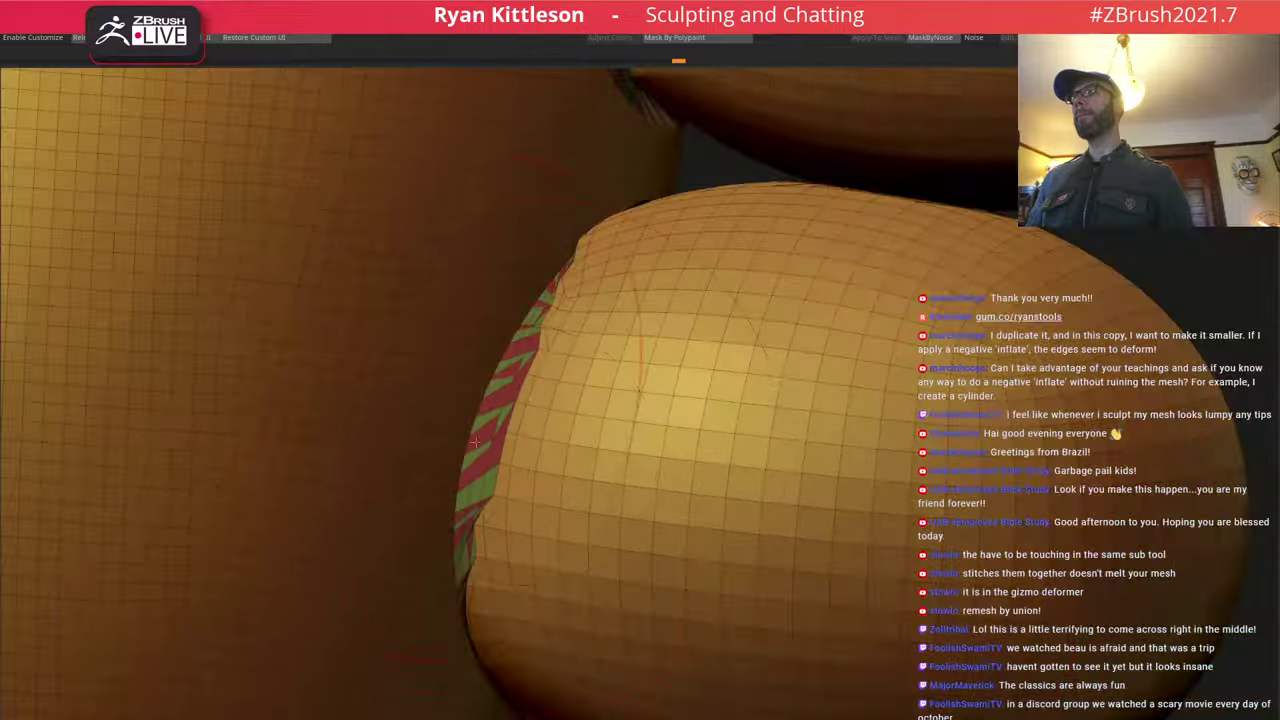
right_click_drag(505, 550, 535, 136, "alt")
right_click_drag(430, 480, 382, 541, "ctrl")
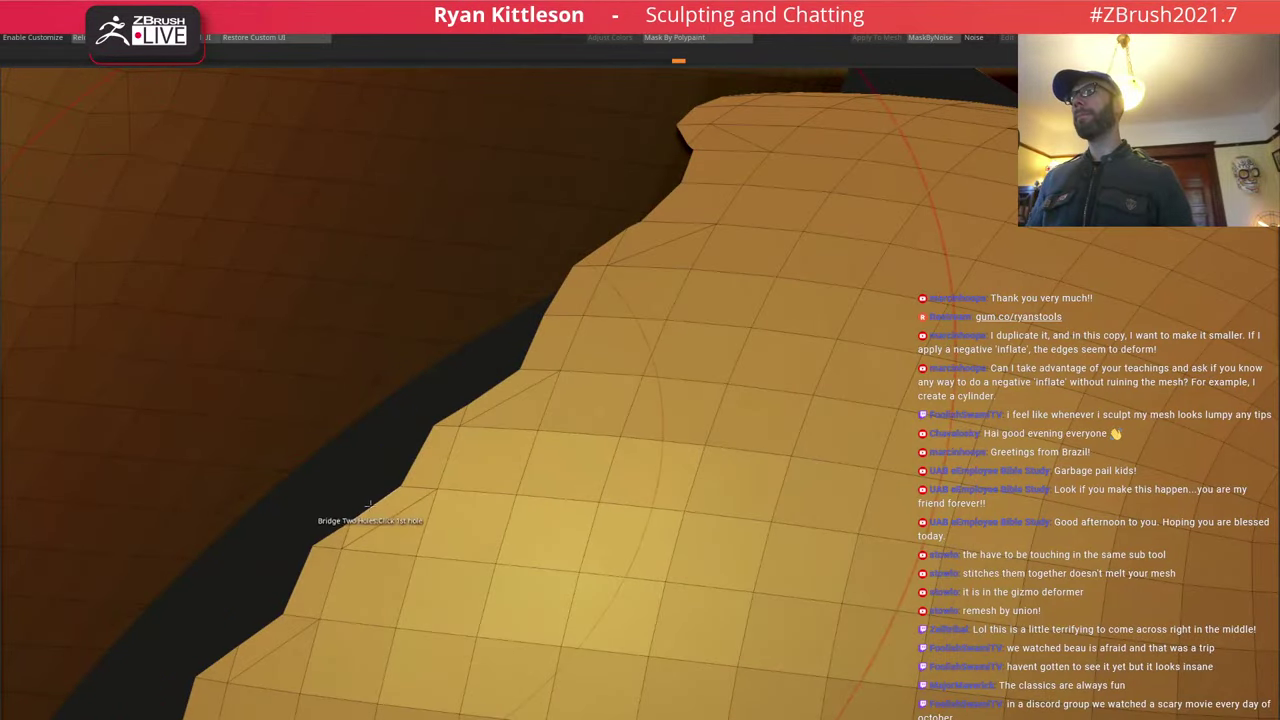
left_click(370, 506)
left_click(343, 432)
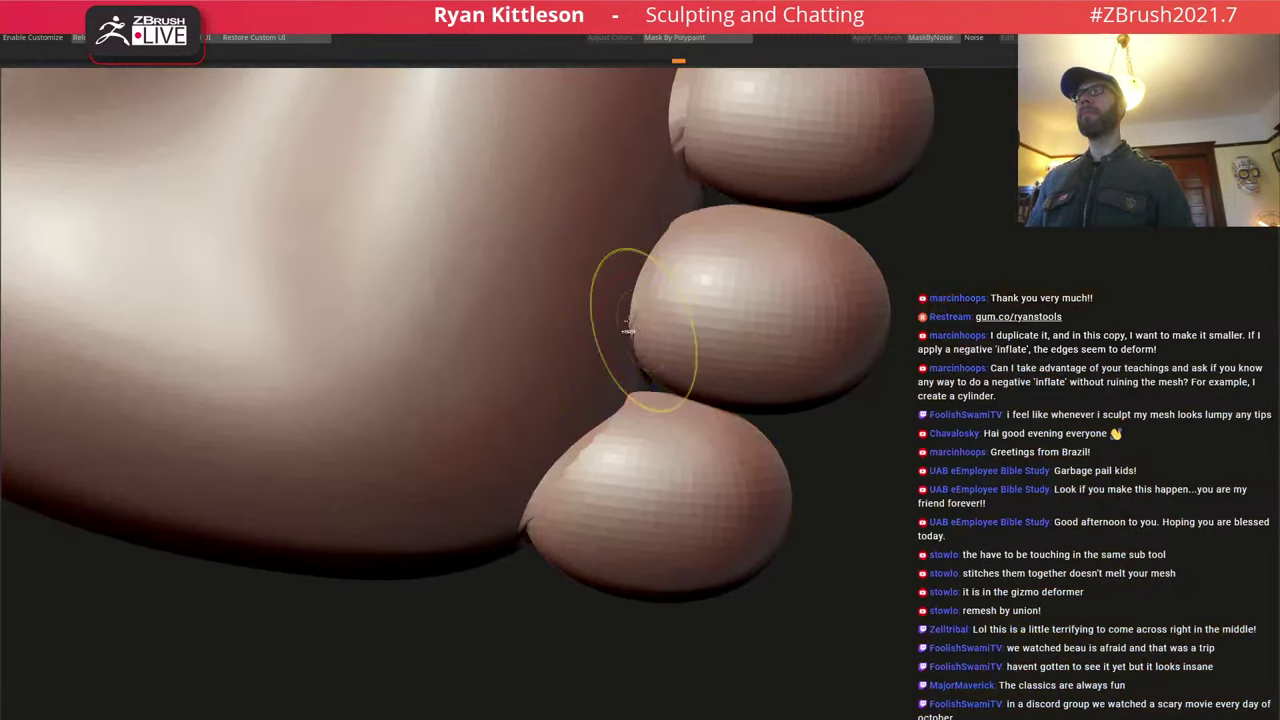
Smooth the bridged seam between the little finger and the palm.
right_click_drag(627, 325, 659, 296, "ctrl")
key("space")
key("space")
left_click_drag(660, 350, 600, 494, "shift")
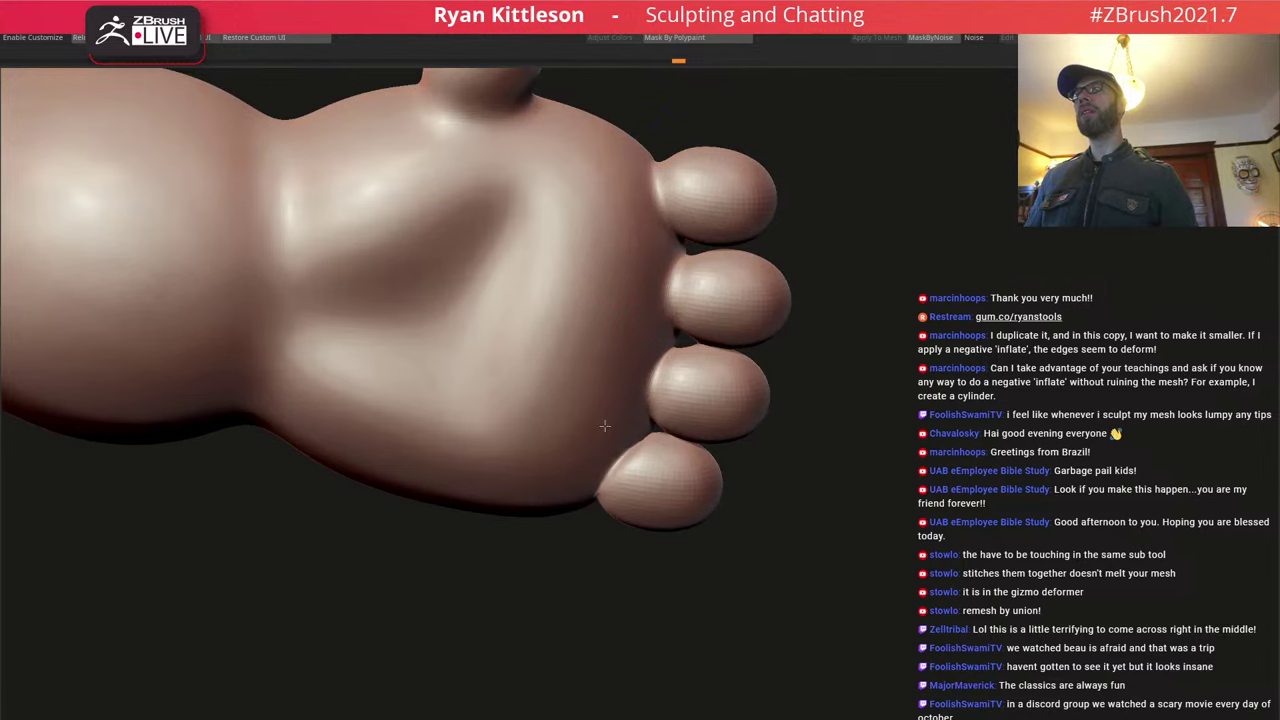
left_click_drag(642, 438, 605, 488, "shift")
left_click_drag(638, 431, 628, 472, "shift")
right_click_drag(693, 405, 699, 478, "ctrl")
Undo the smoothing and the finger bridges back to the merged fingers with open ends.
key("ctrl+z")
right_click_drag(711, 423, 746, 366)
key("shift+f")
right_click_drag(707, 470, 798, 453, "ctrl")
key("ctrl+z")
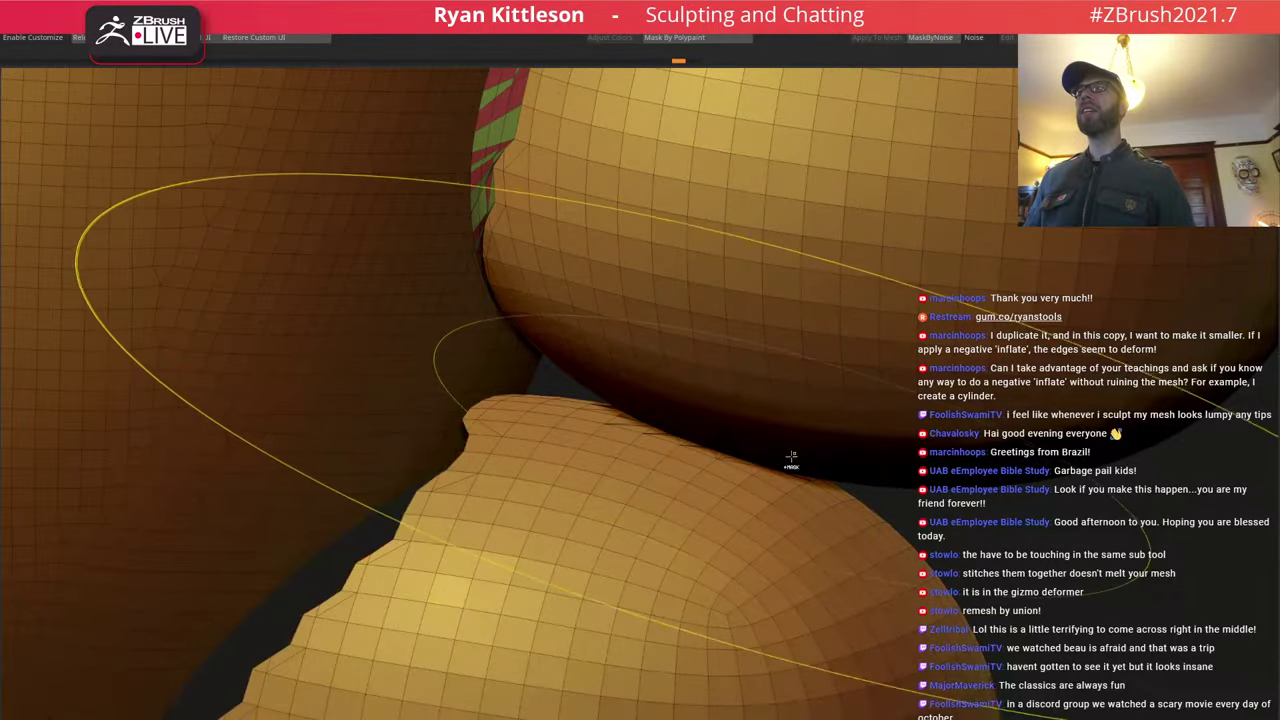
key("ctrl+z")
mouse_move(689, 354)
right_mouse_down("ctrl")
mouse_move(617, 443)
mouse_move(711, 363)
mouse_move(769, 374)
mouse_move(841, 431)
mouse_move(631, 420)
mouse_move(664, 372)
right_mouse_up("ctrl")
key("ctrl+z")
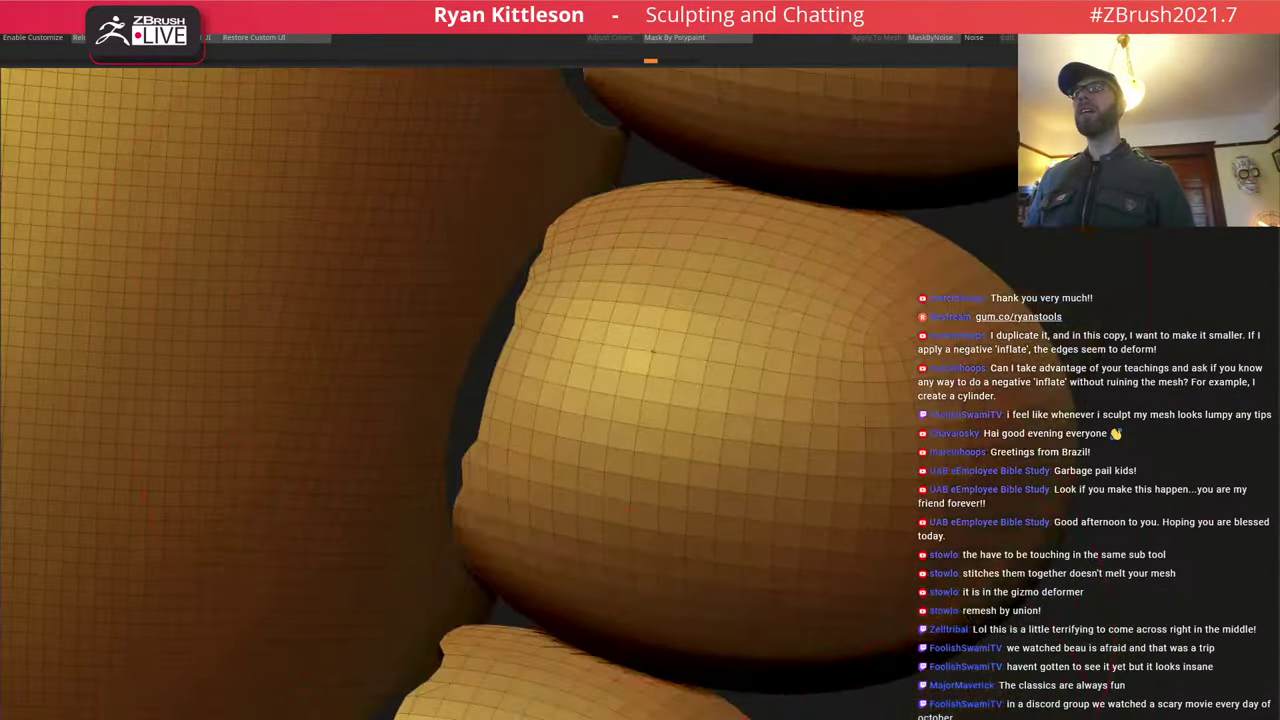
key("ctrl+z")
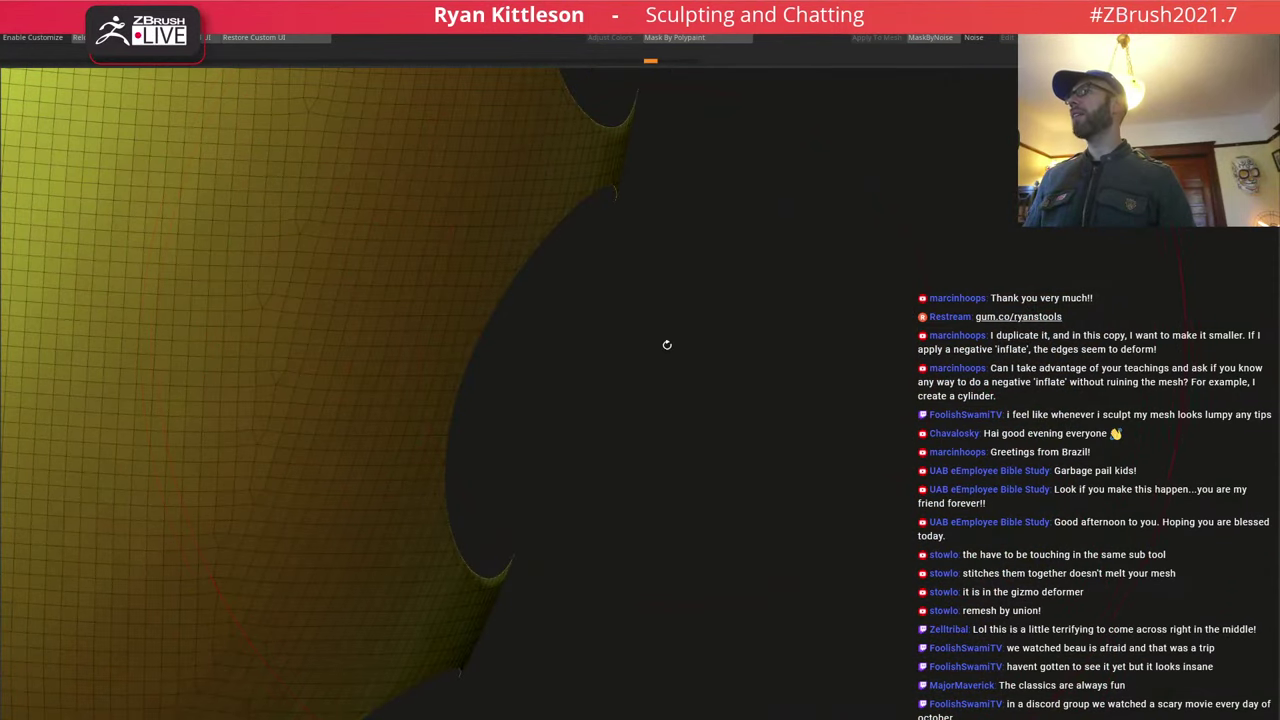
key("ctrl+shift+z")
right_click_drag(675, 313, 549, 305, "ctrl")
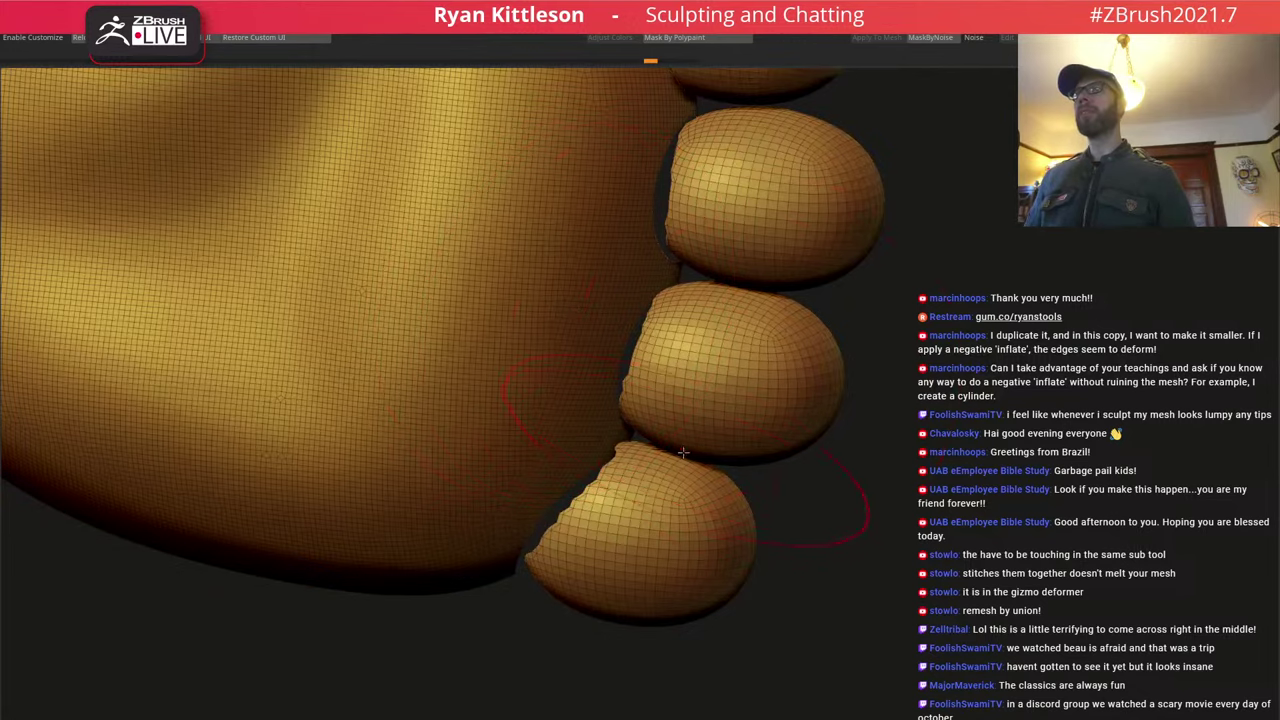
mouse_move(683, 452)
right_mouse_down("ctrl")
mouse_move(820, 438)
mouse_move(684, 445)
mouse_move(650, 400)
right_mouse_up("ctrl")
mouse_move(650, 400)
left_mouse_down("shift")
mouse_move(630, 375)
mouse_move(722, 384)
left_mouse_up("shift")
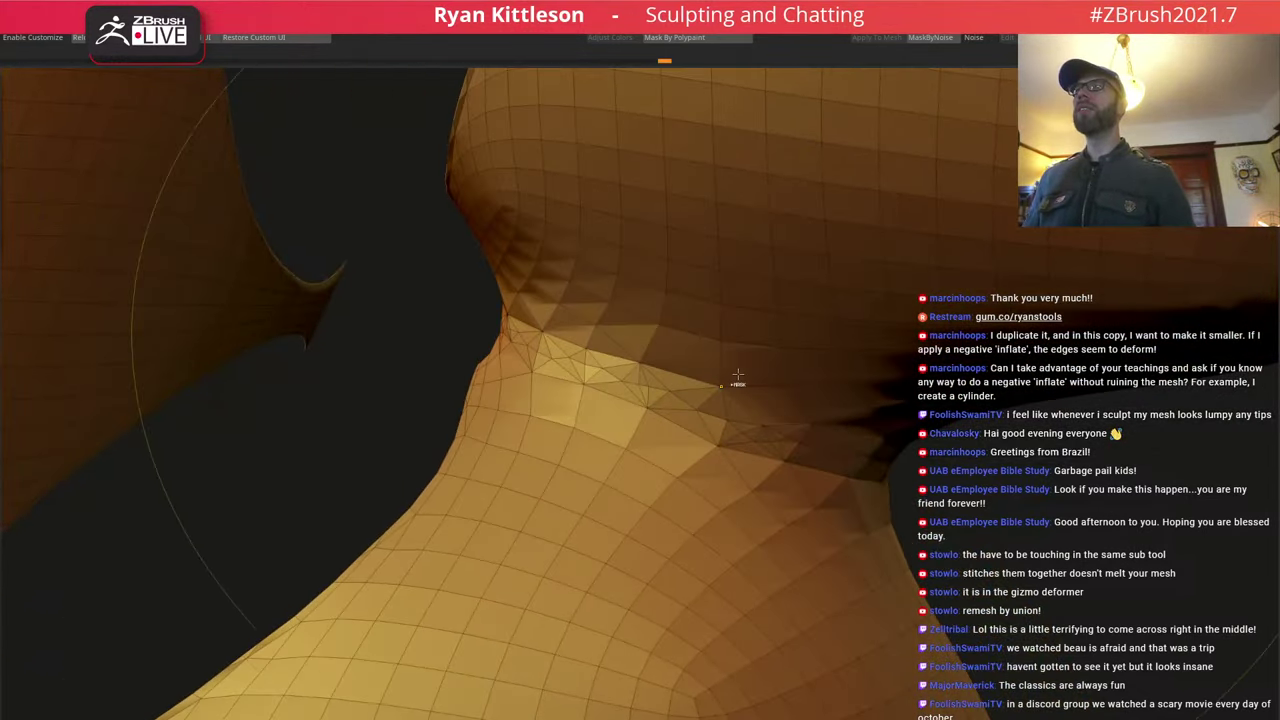
key("ctrl+z")
mouse_move(771, 380)
right_mouse_down("ctrl")
mouse_move(720, 280)
mouse_move(711, 313)
right_mouse_up("ctrl")
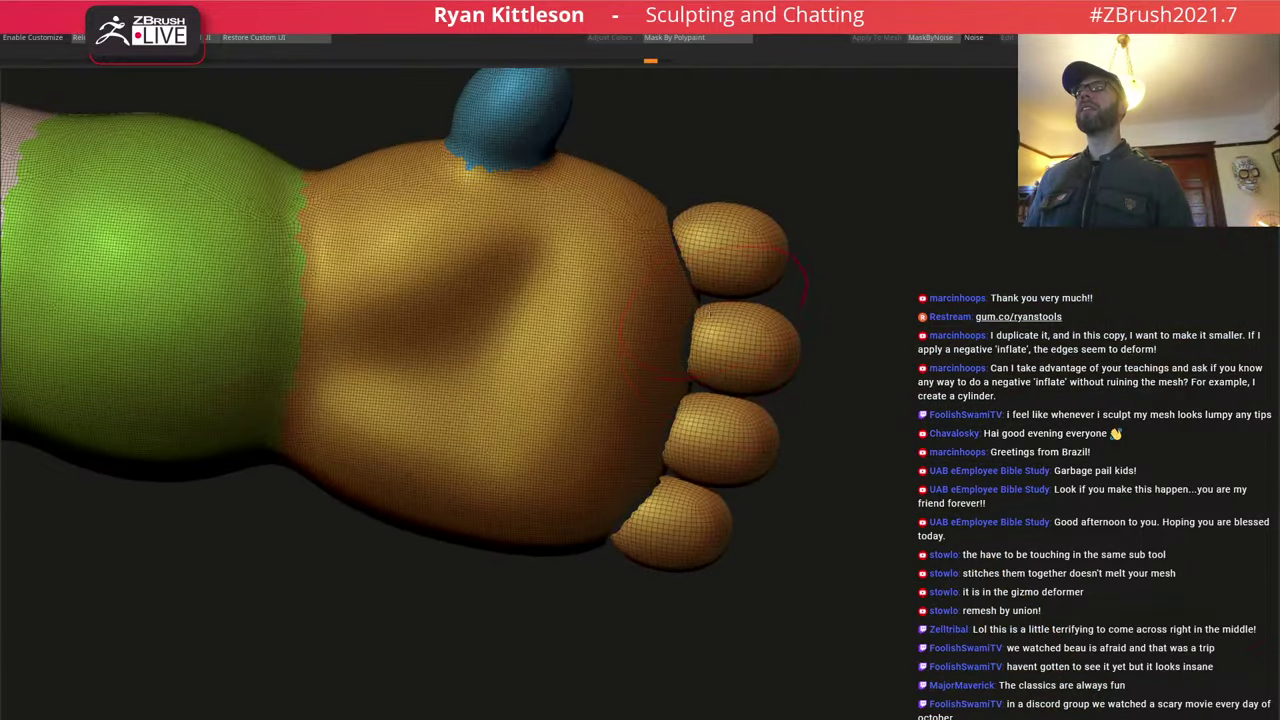
right_click_drag(702, 268, 750, 310, "ctrl")
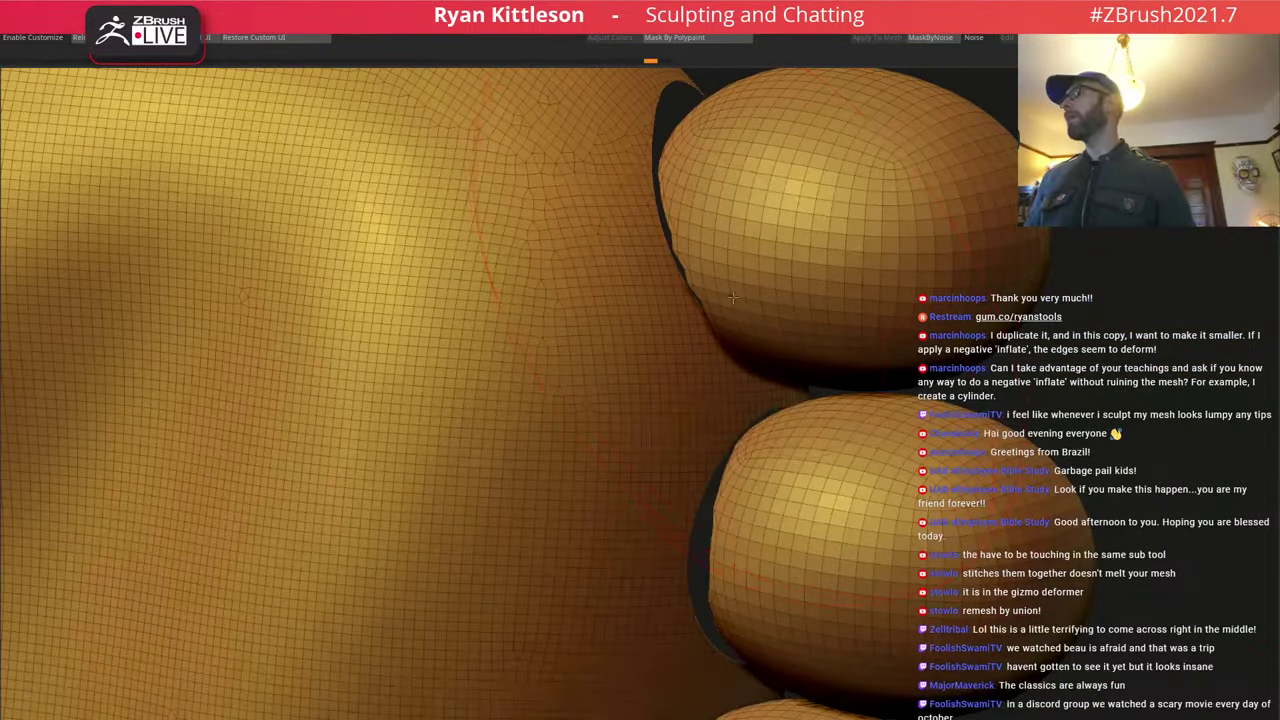
Review the body's earliest history state, return to the merged version, and isolate the body.
left_click(429, 28)
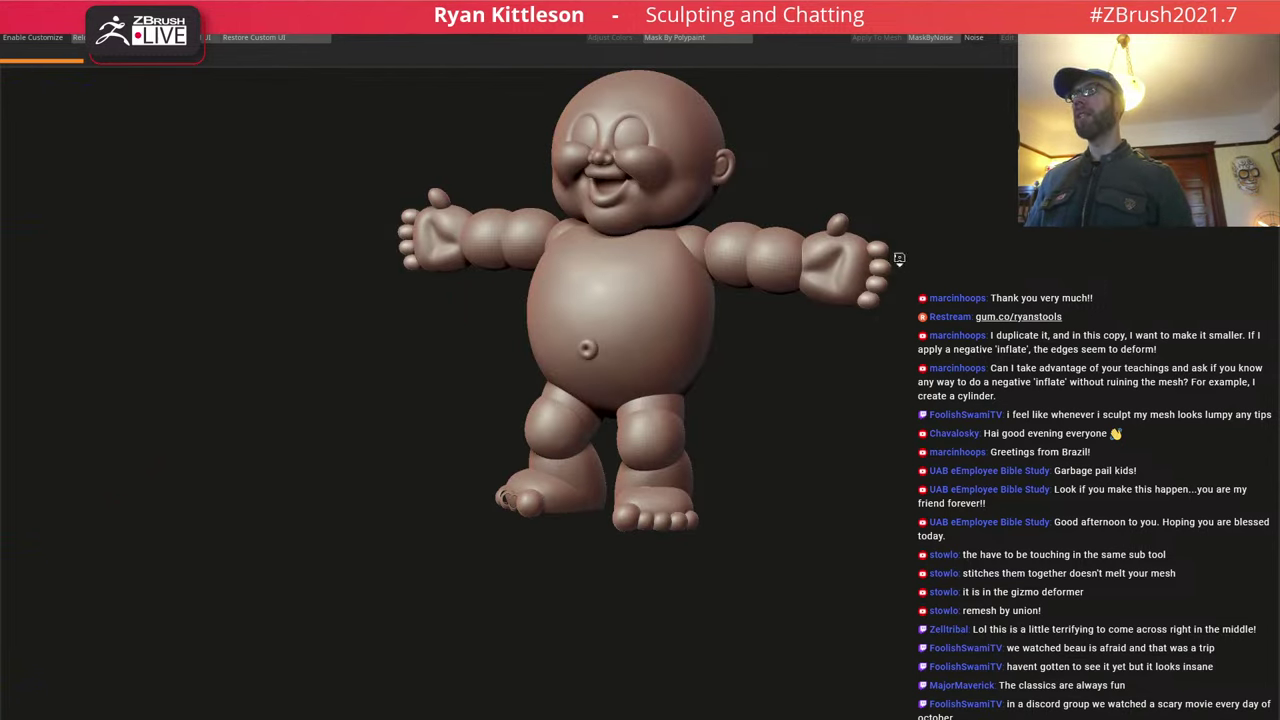
key("ctrl+z")
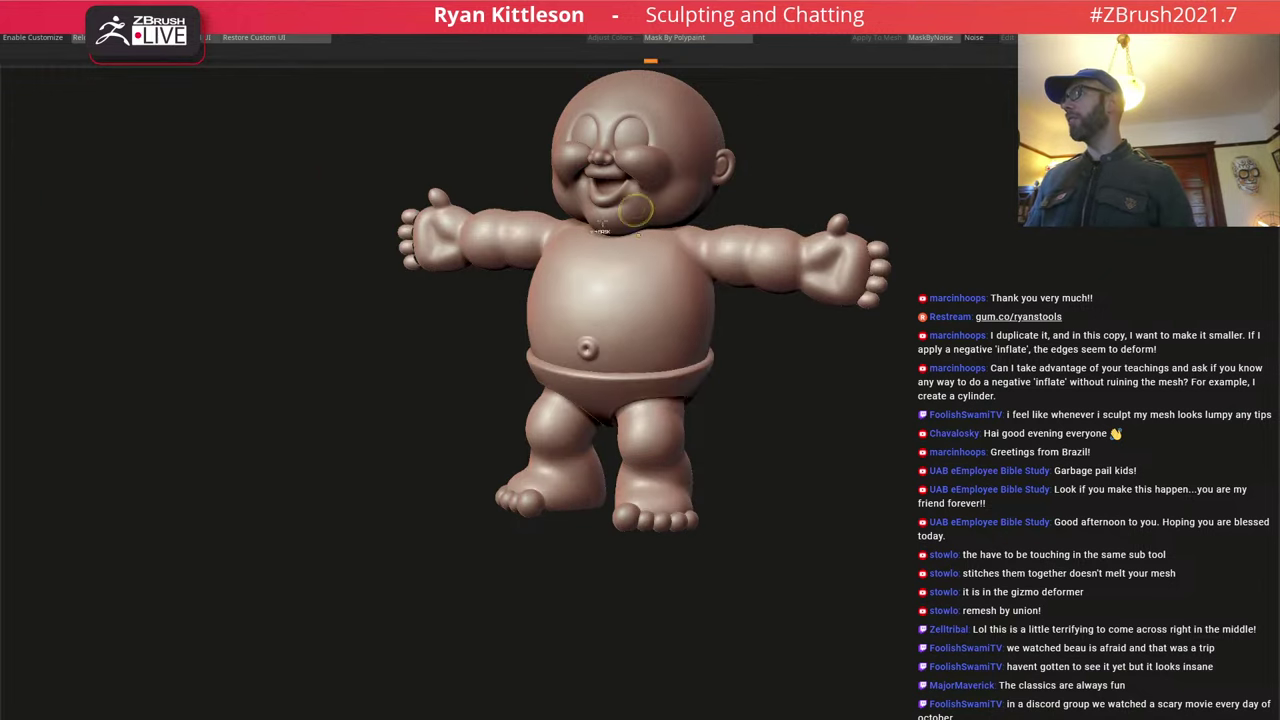
left_click_drag(69, 342, 12, 385, "ctrl")
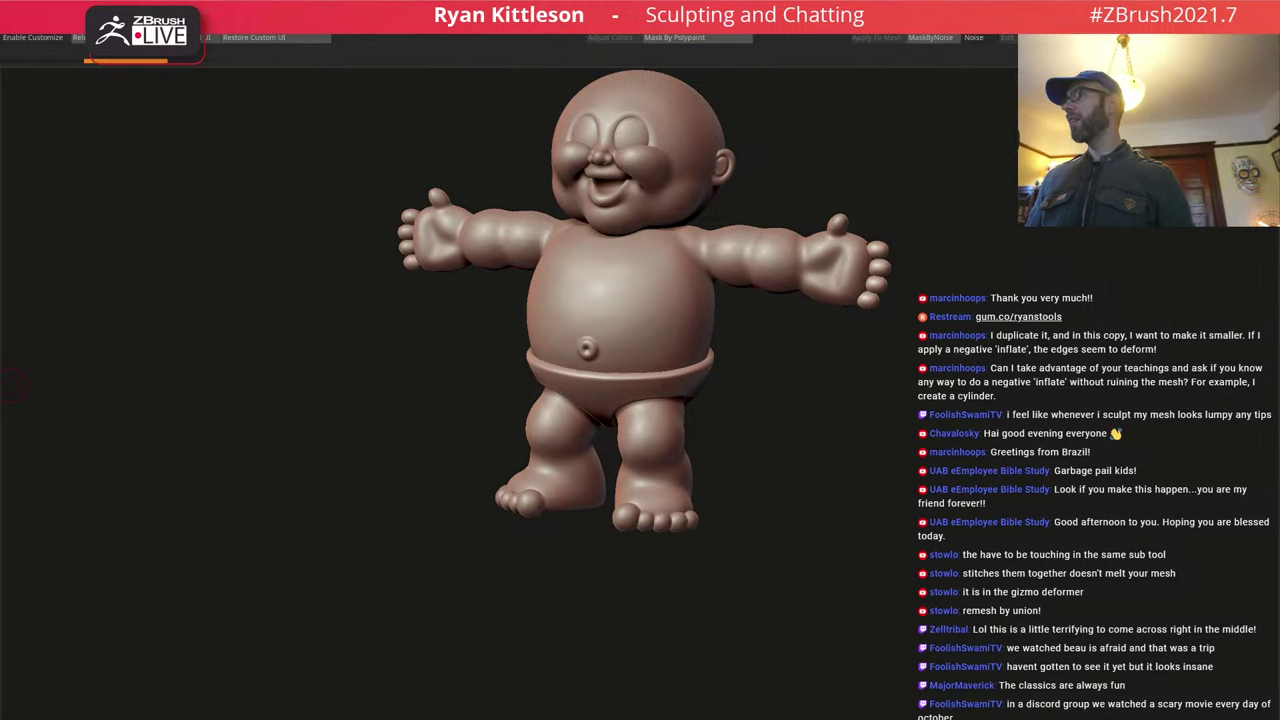
key("alt+s")
right_click_drag(837, 303, 929, 286, "ctrl")
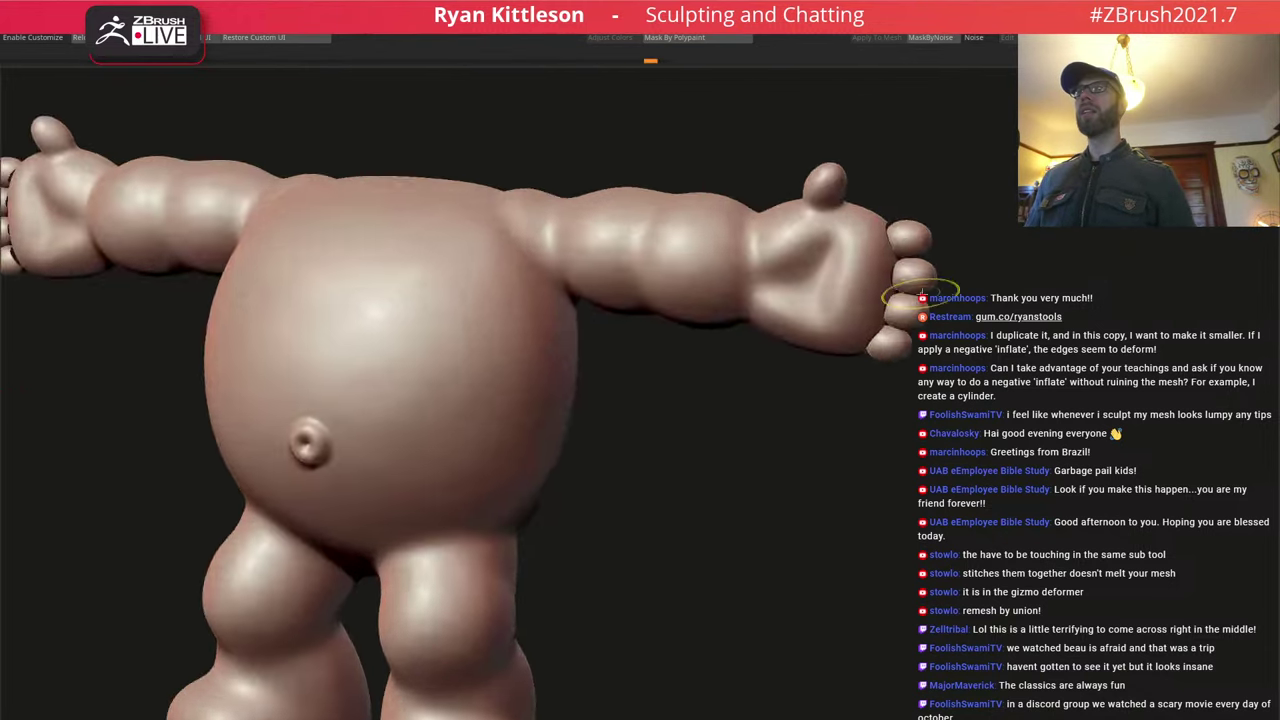
Show the polyframe and isolate the four open-ended fingers from the rest of the body.
key("shift+f")
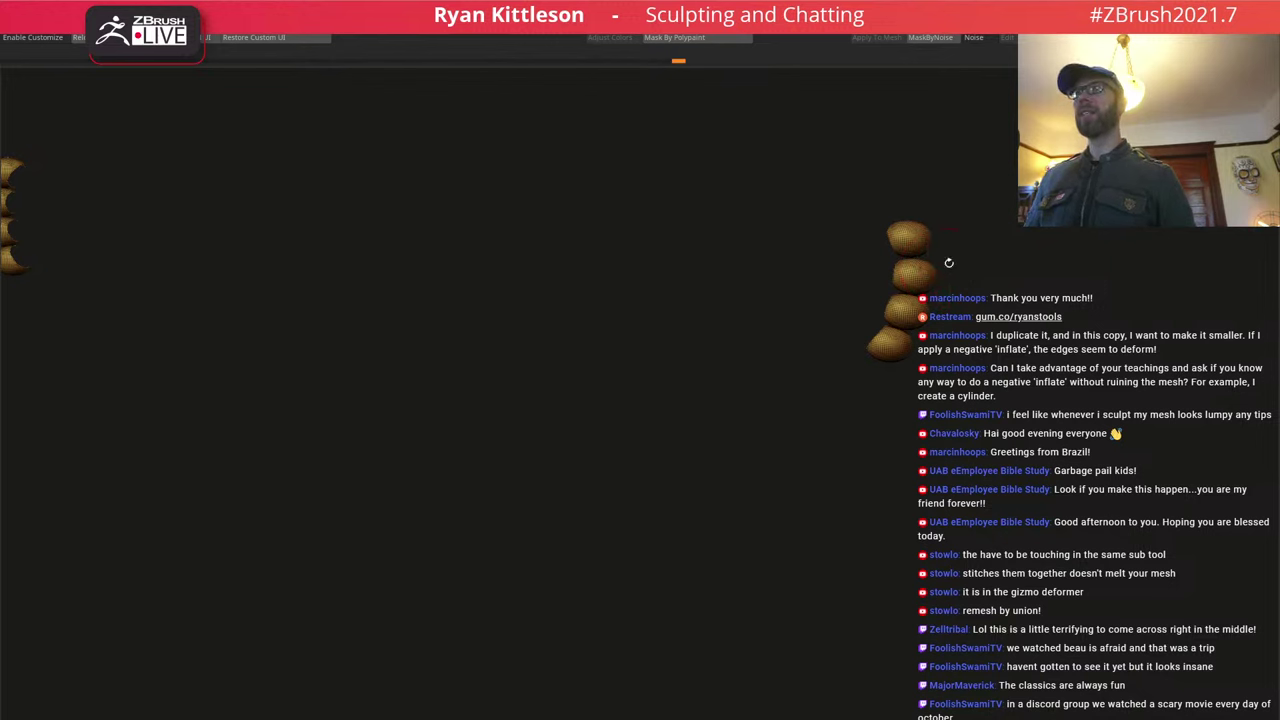
right_click_drag(938, 265, 924, 261)
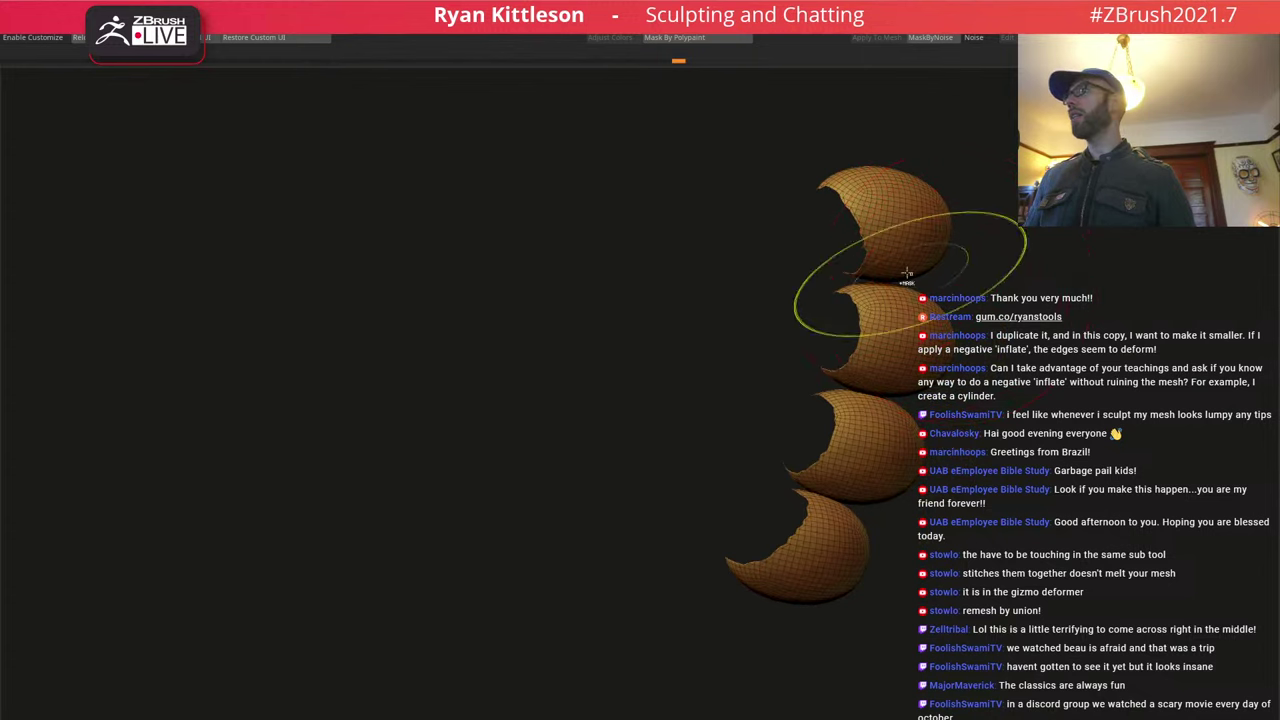
mouse_move(936, 310)
right_mouse_down("ctrl")
mouse_move(968, 362)
mouse_move(962, 346)
right_mouse_up("ctrl")
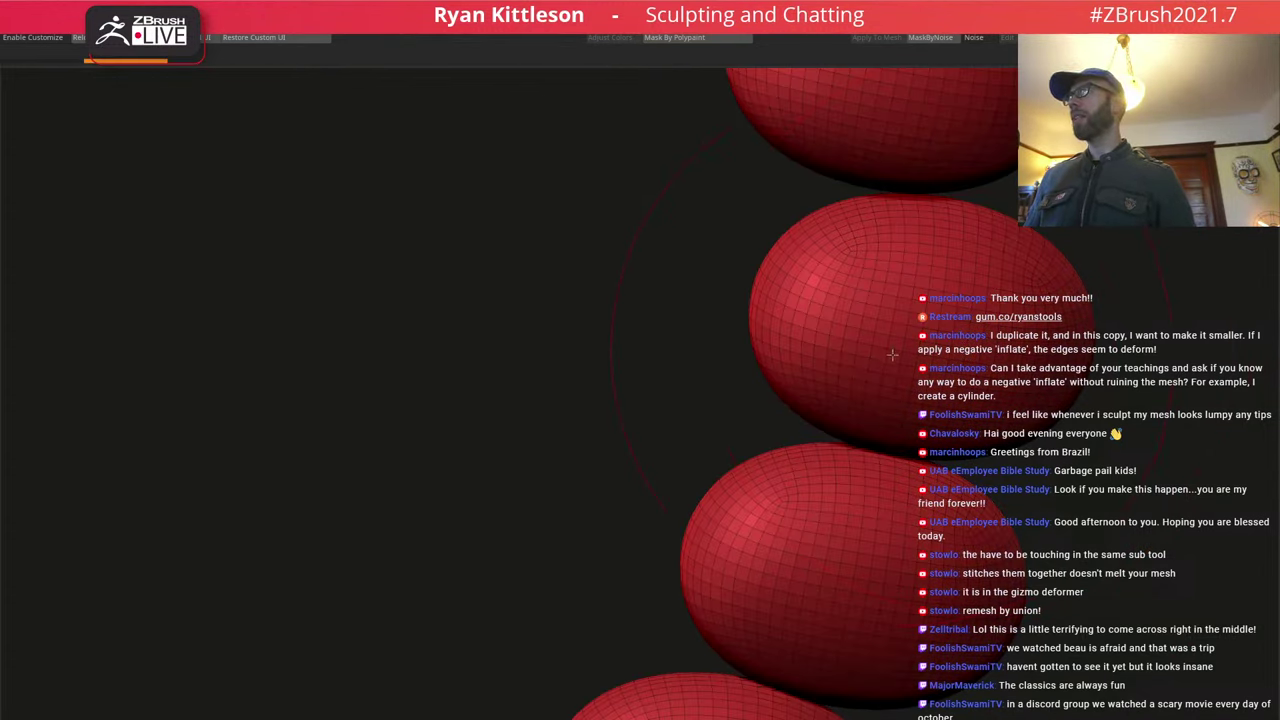
Examine the original closed fingers with and without the polyframe, comparing them with the open-ended ones.
right_click_drag(699, 422, 700, 323, "ctrl")
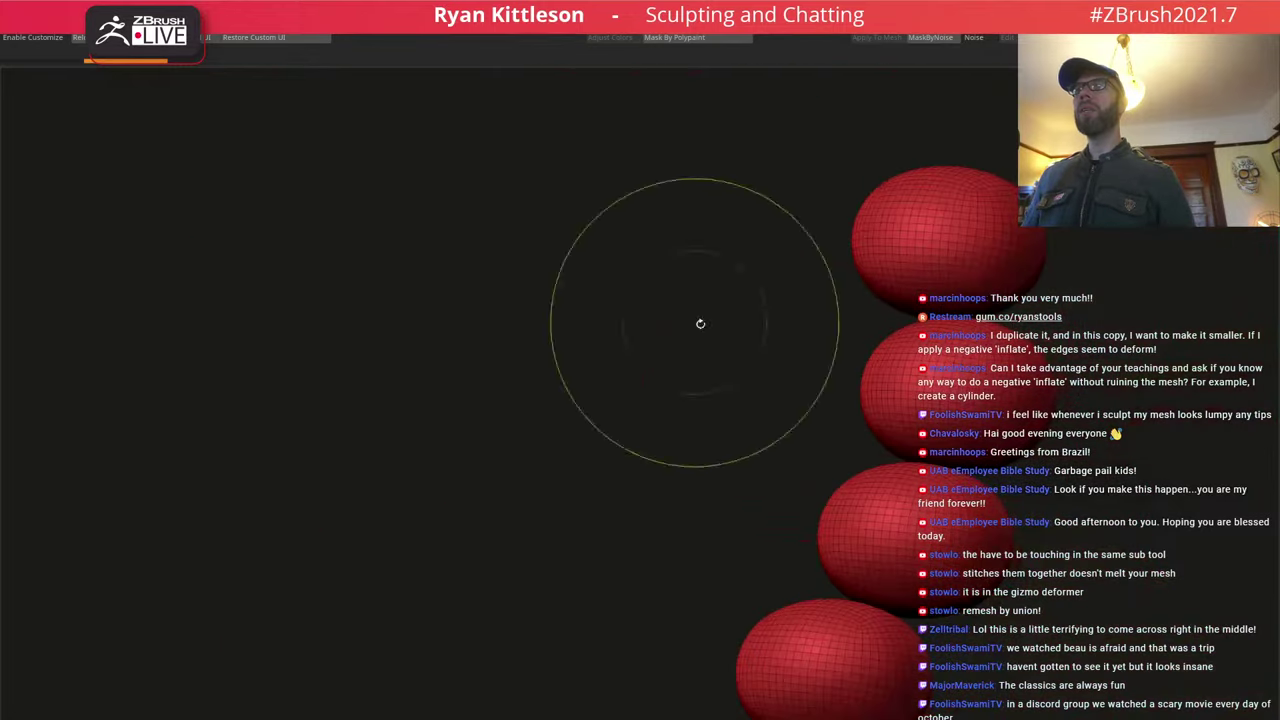
right_click_drag(872, 600, 783, 421, "alt")
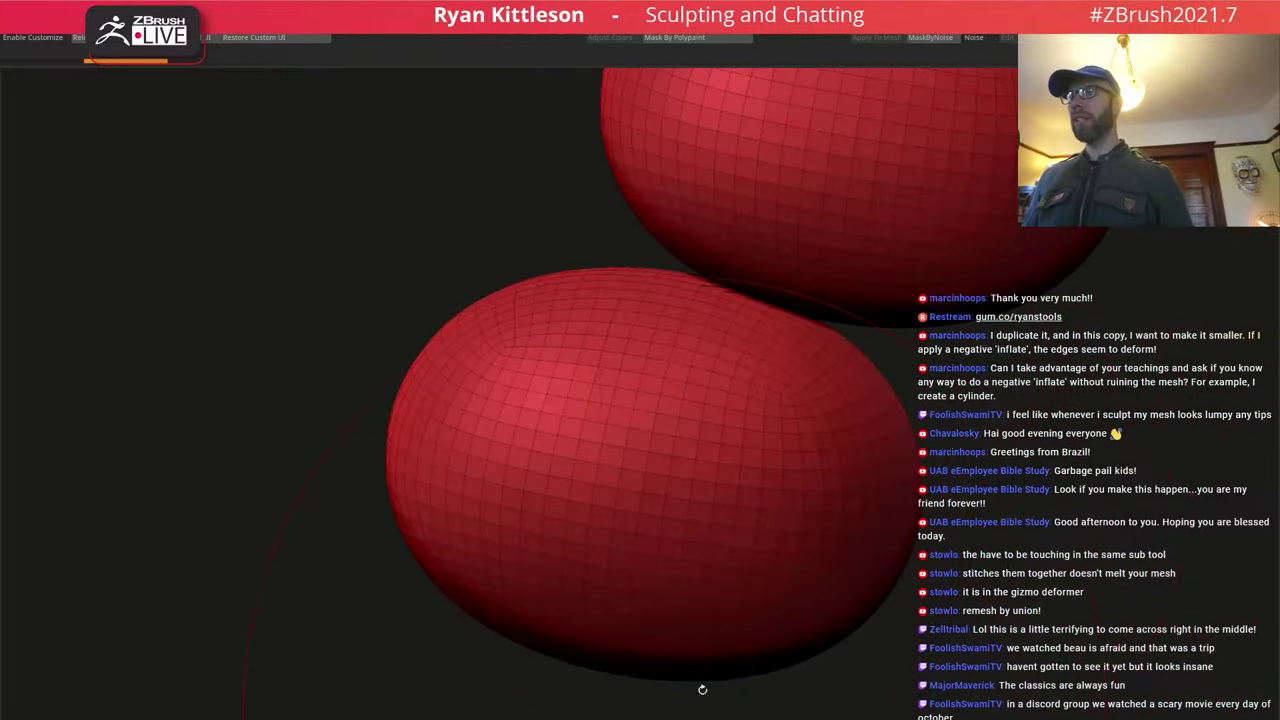
right_click_drag(743, 291, 675, 244, "ctrl")
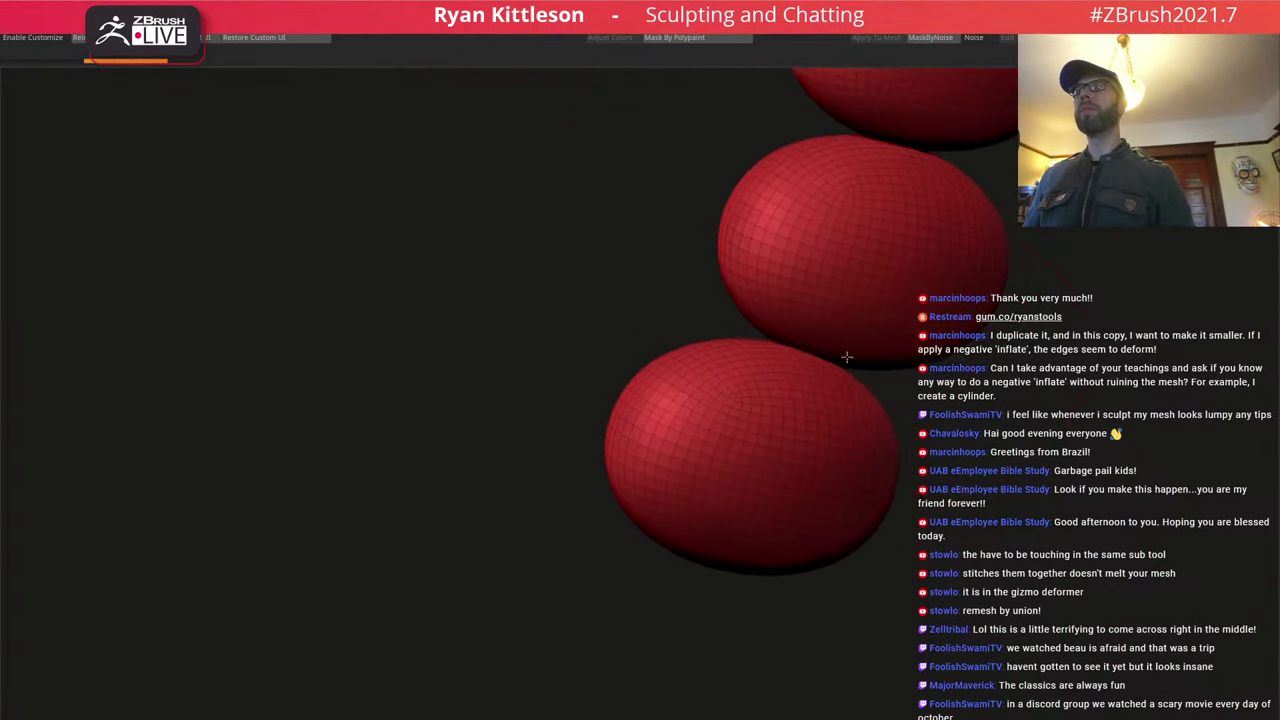
right_click_drag(816, 356, 747, 345)
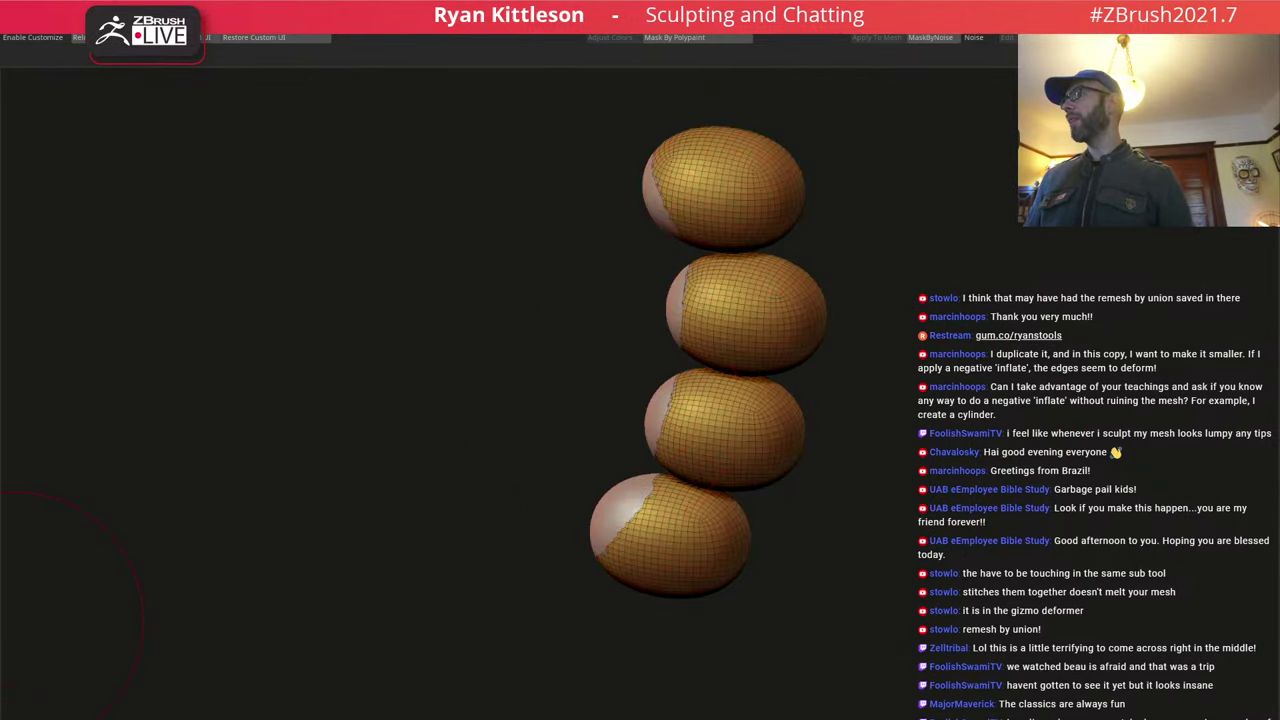
key("shift+f")
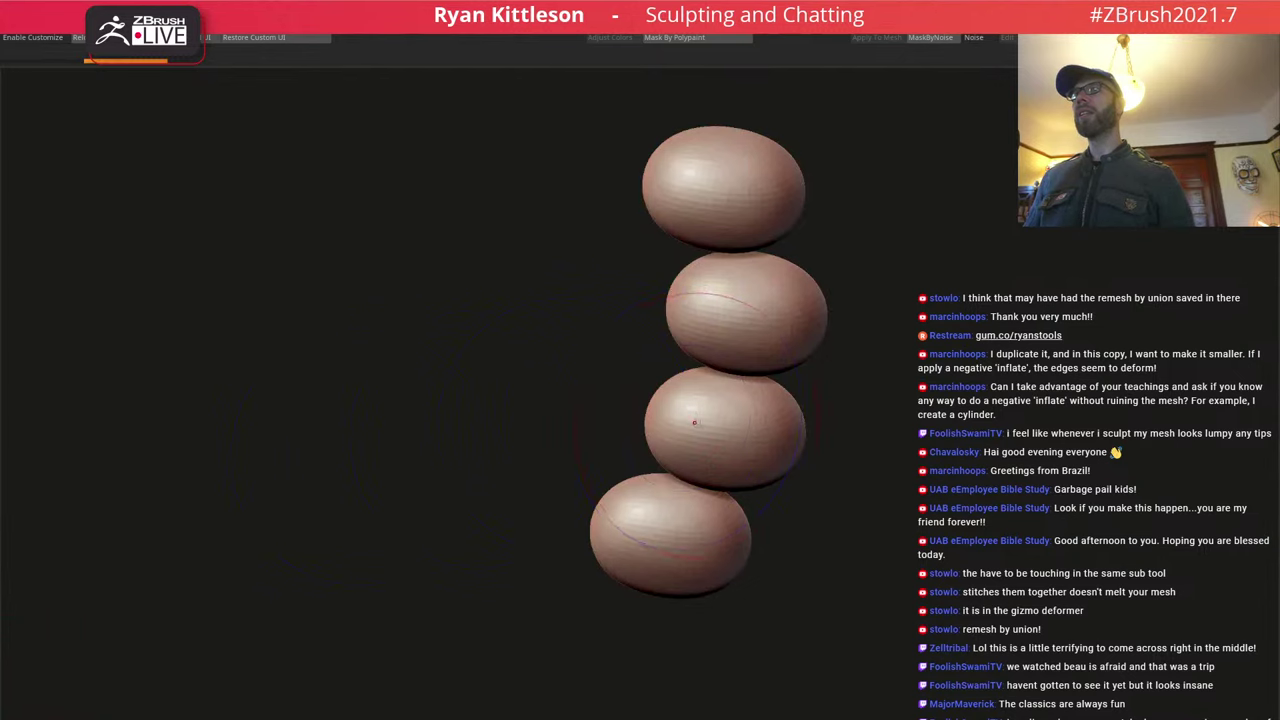
right_click_drag(701, 409, 750, 399)
key("shift+f")
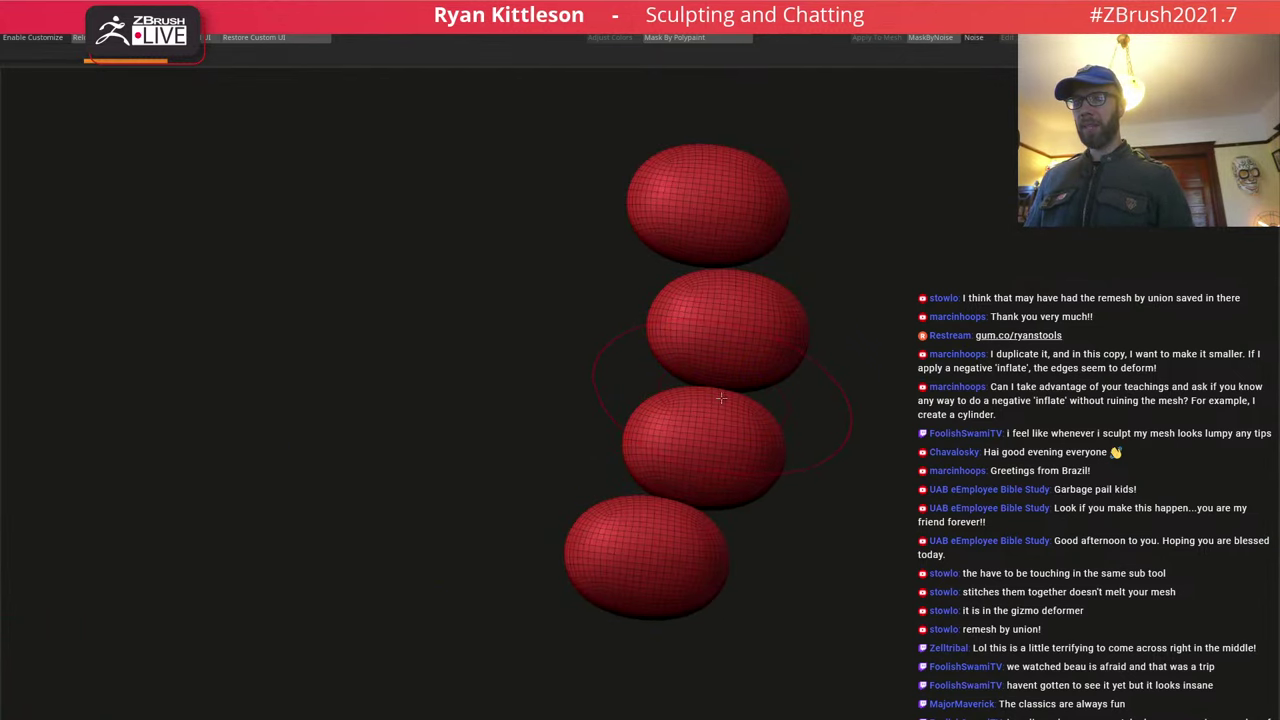
mouse_move(717, 406)
right_mouse_down("ctrl")
mouse_move(724, 446)
mouse_move(782, 416)
mouse_move(620, 306)
right_mouse_up("ctrl")
right_click_drag(765, 431, 721, 301, "alt")
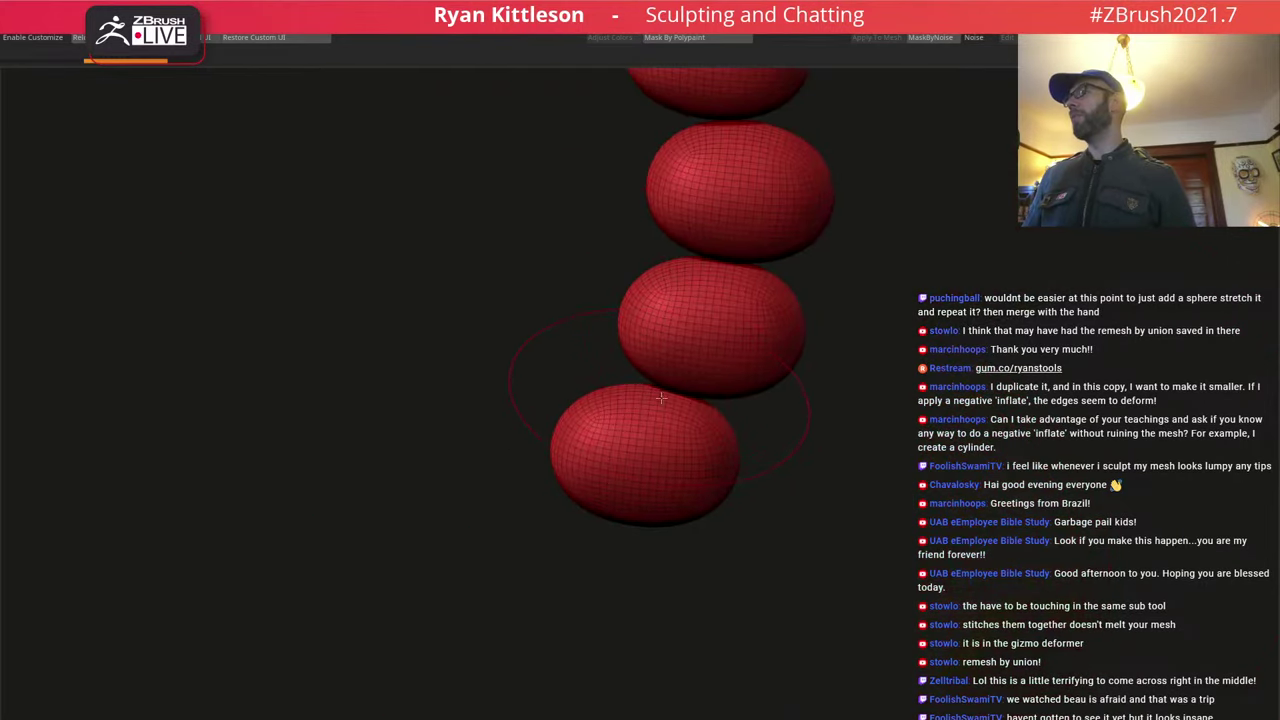
right_click_drag(663, 388, 692, 417, "ctrl")
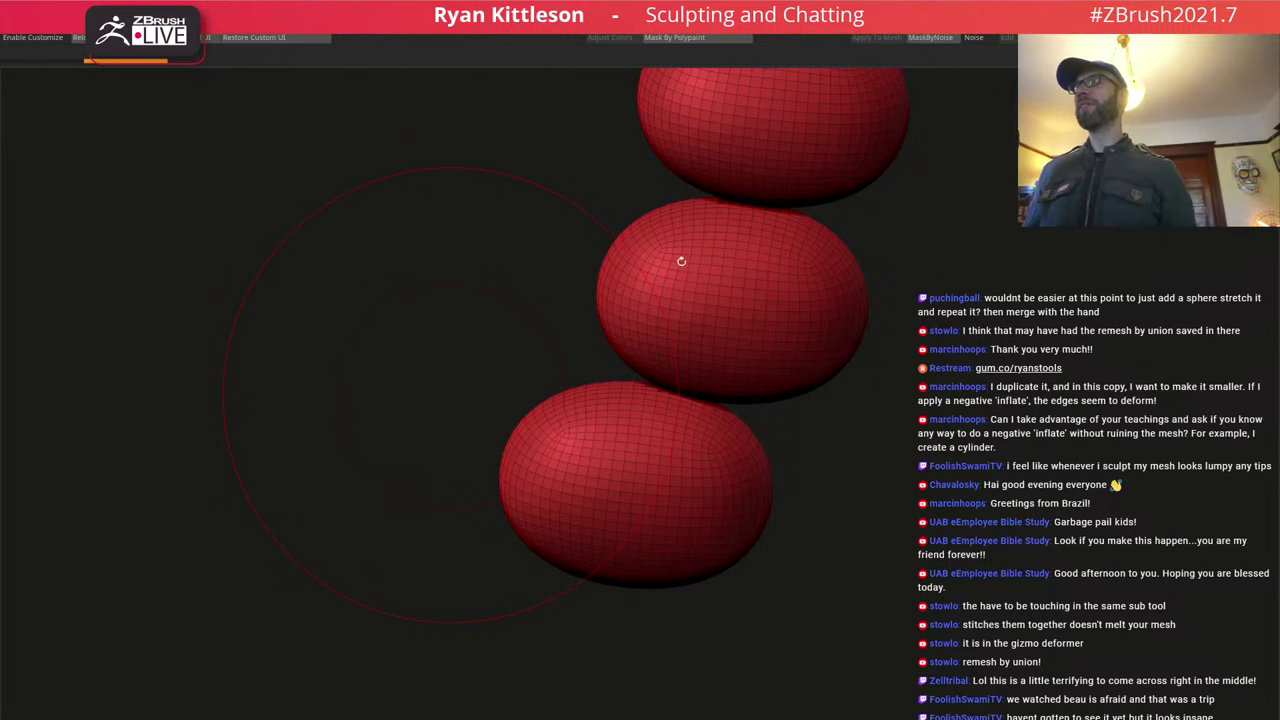
Assign a separate polygroup to each open-ended finger.
left_click(2, 490)
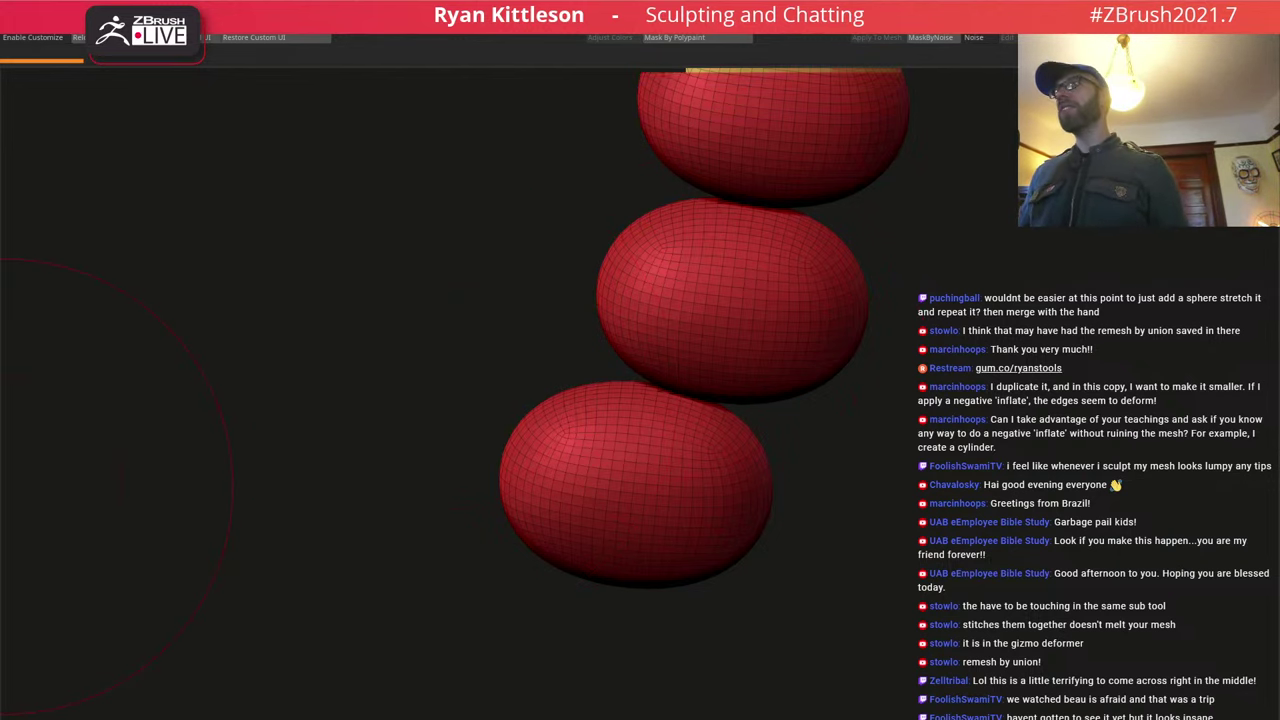
right_click_drag(694, 398, 748, 416, "ctrl")
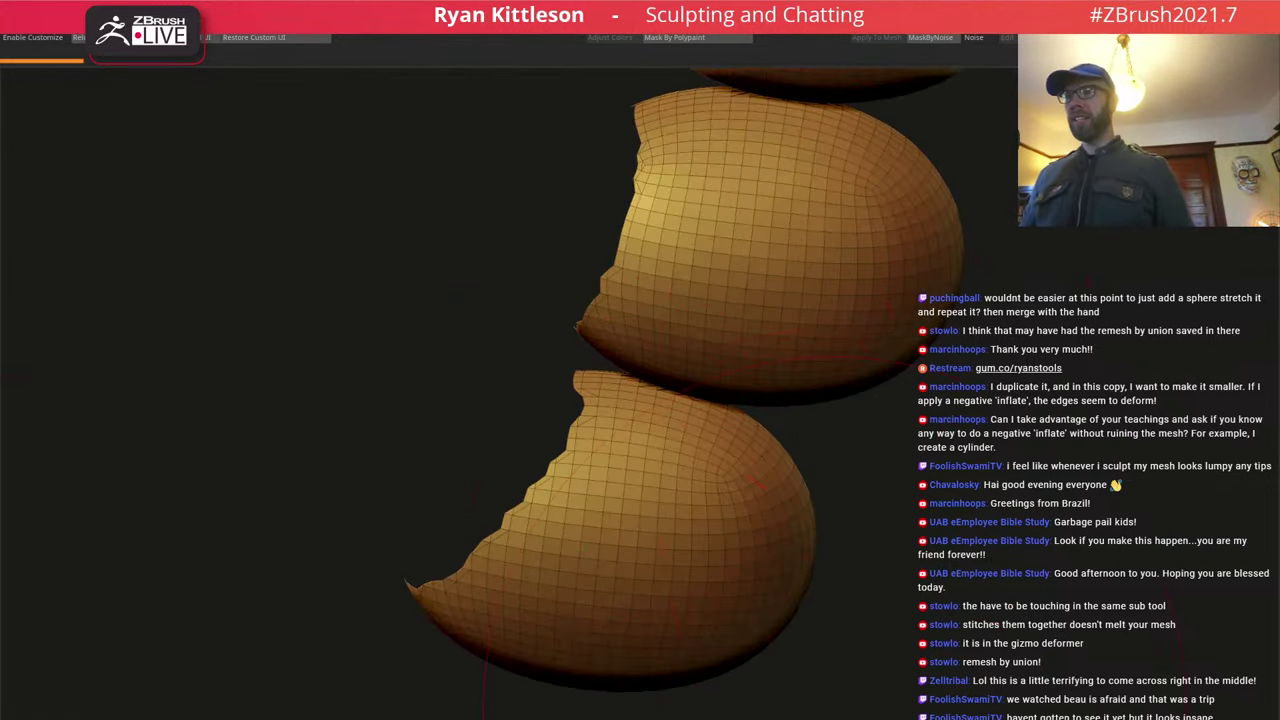
left_click(786, 718)
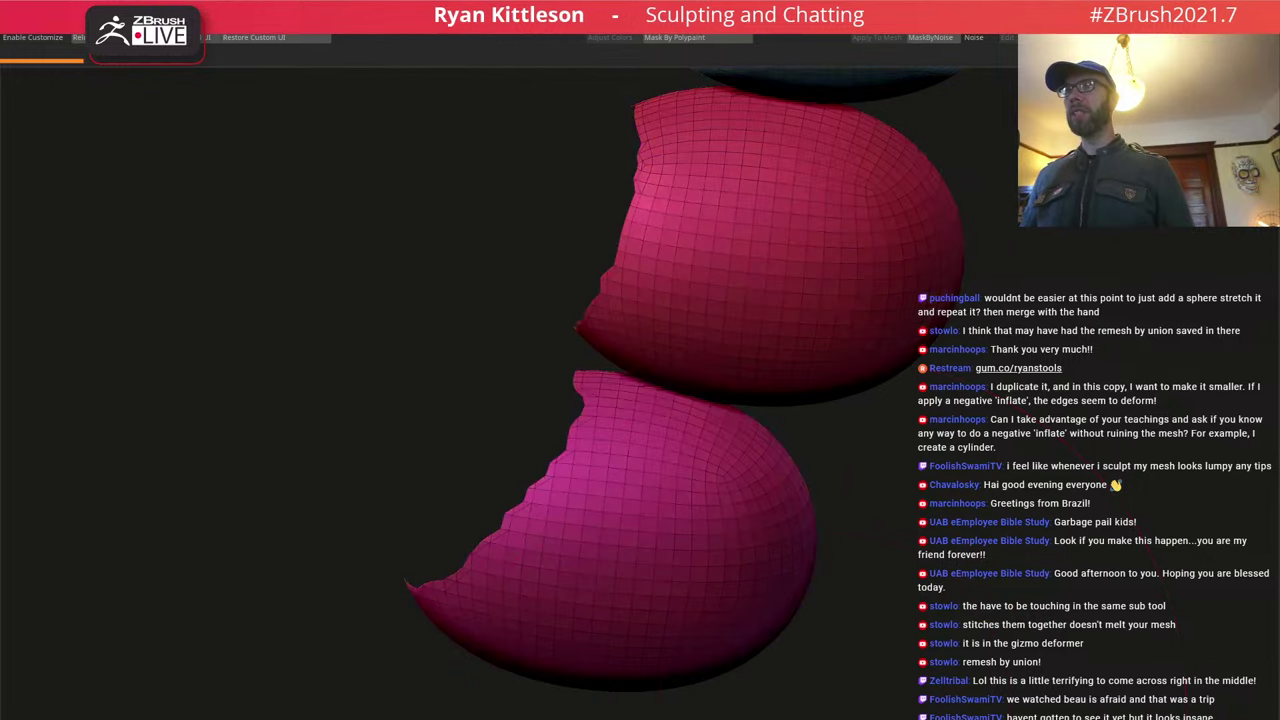
right_click_drag(836, 322, 781, 238, "ctrl")
right_click_drag(786, 331, 741, 404, "alt")
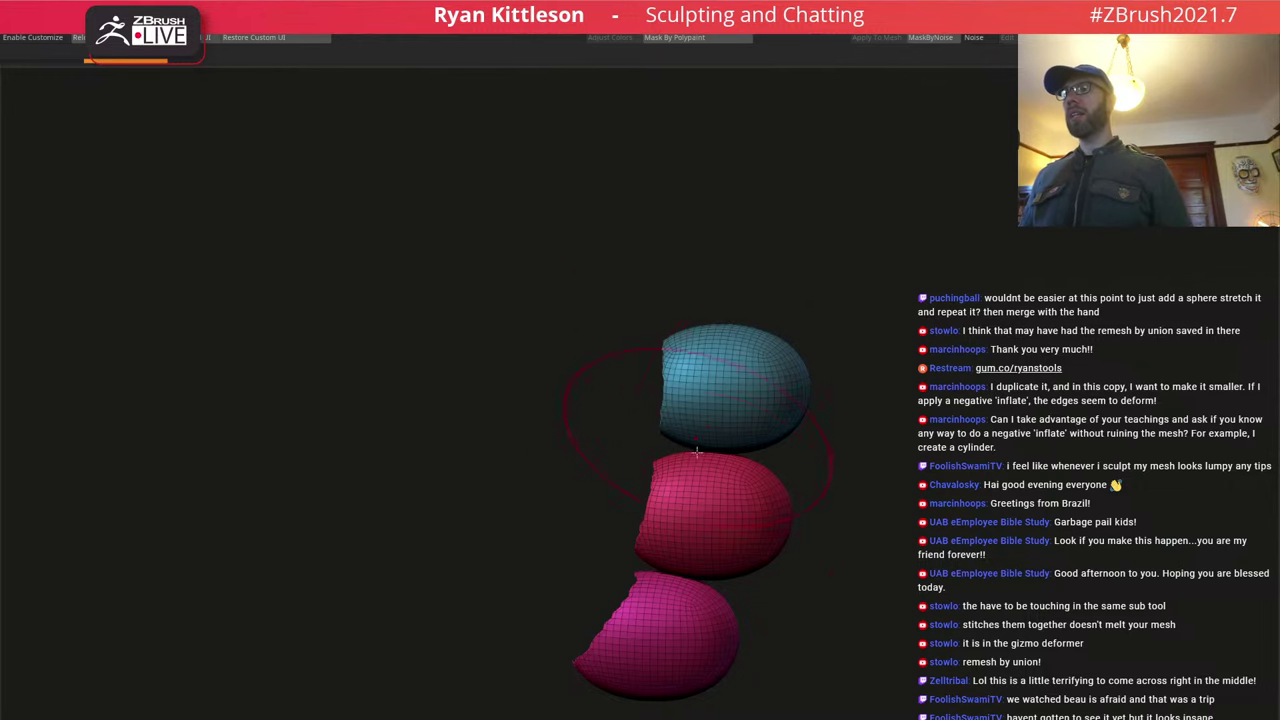
Split the index finger into its own subtool and isolate the remaining three open-ended fingers.
left_click(832, 522)
left_click_drag(833, 453, 777, 411, "alt")
left_click_drag(777, 362, 483, 243, "alt")
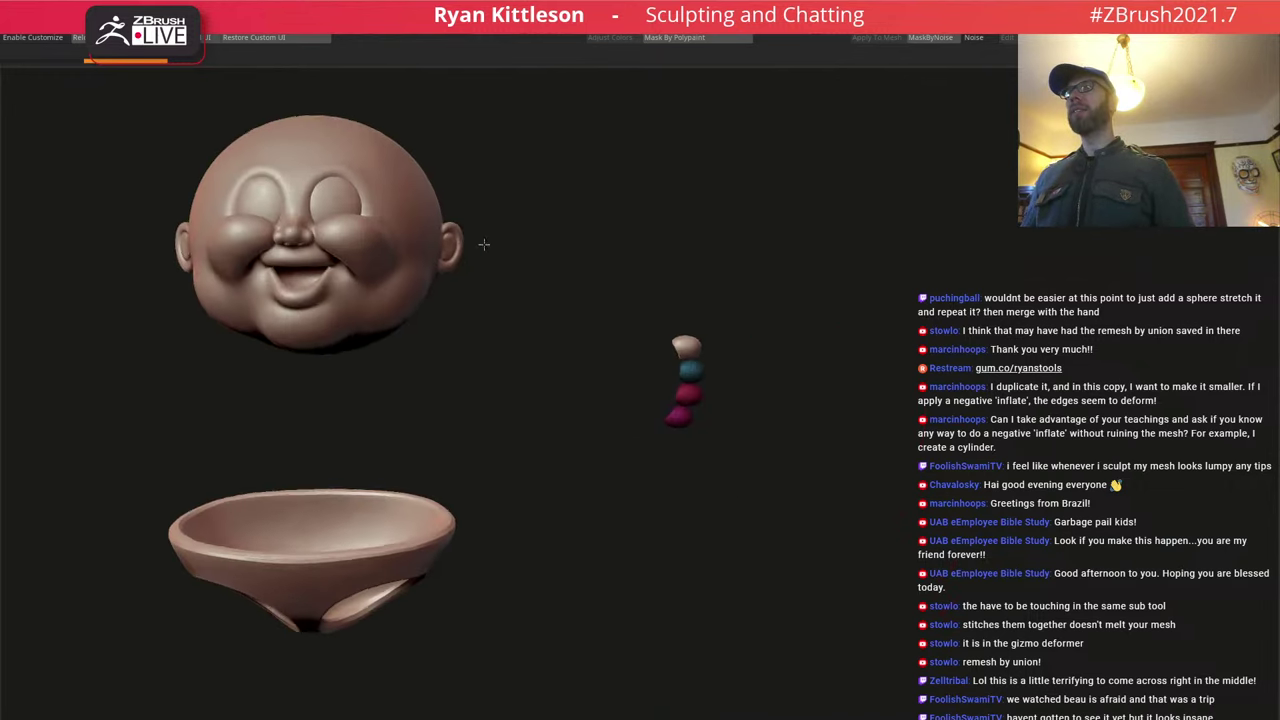
key("shift+f")
left_click(614, 281)
key("f")
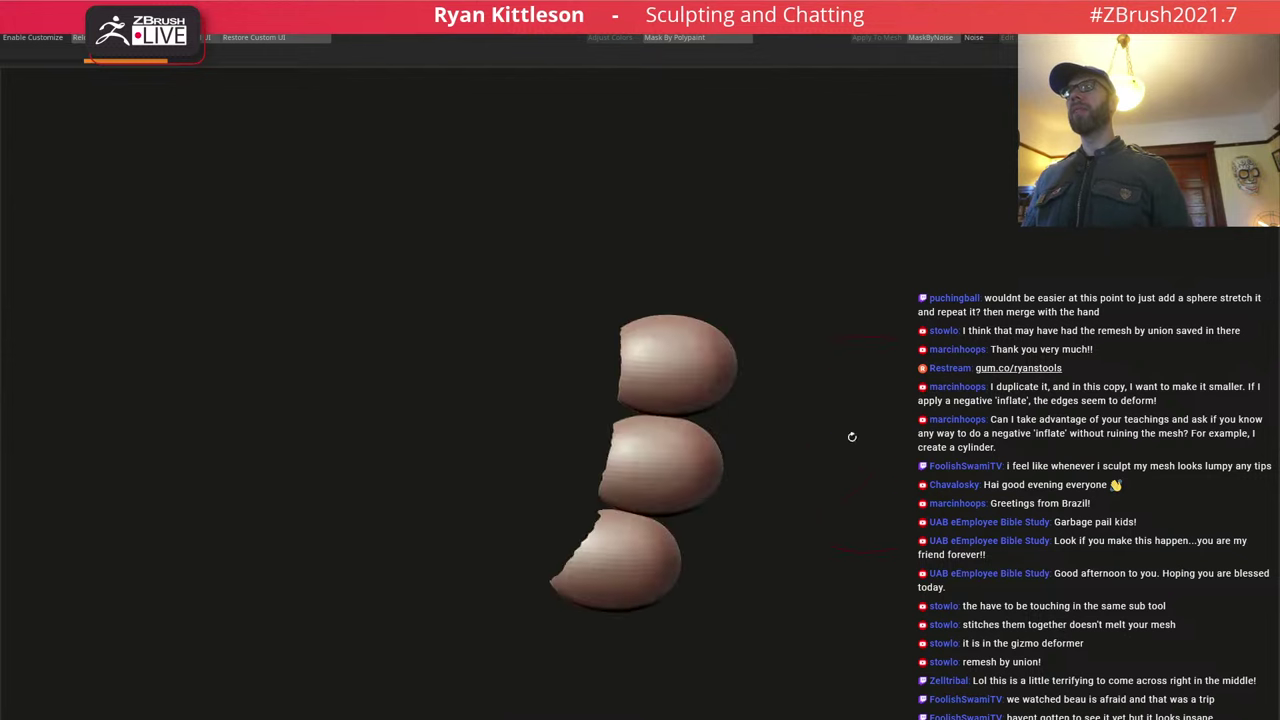
Split the middle, ring and little open-ended fingers into separate subtools.
key("shift+f")
key("ctrl+z")
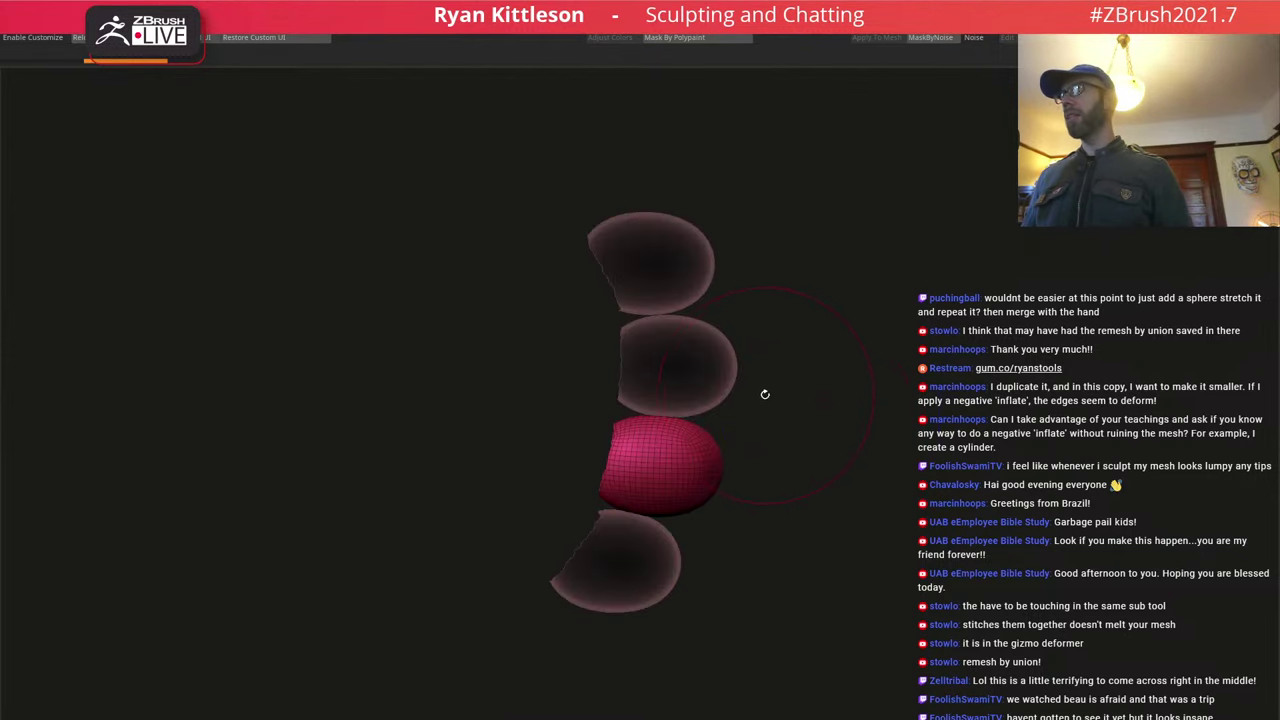
key("ctrl+z")
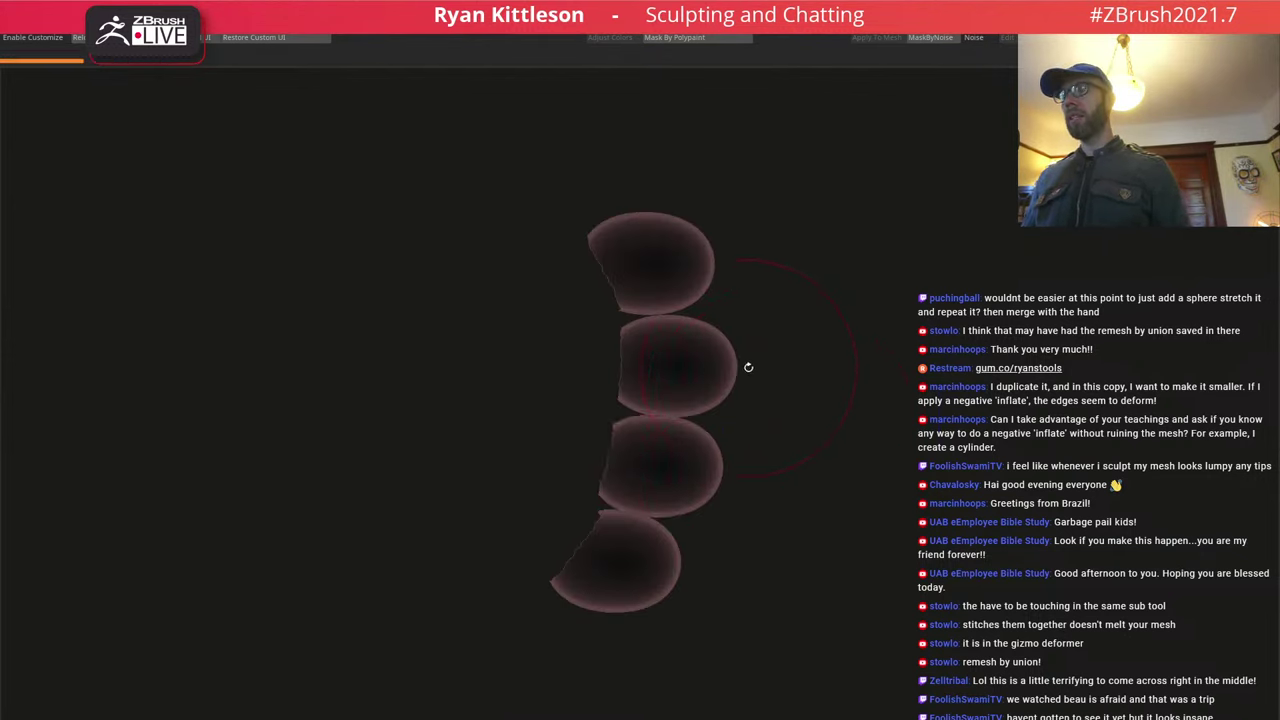
Switch to the subtool holding the opposite hand's open-ended fingers and isolate a single finger in it.
key("ctrl+shift+z")
key("Down")
key("Down")
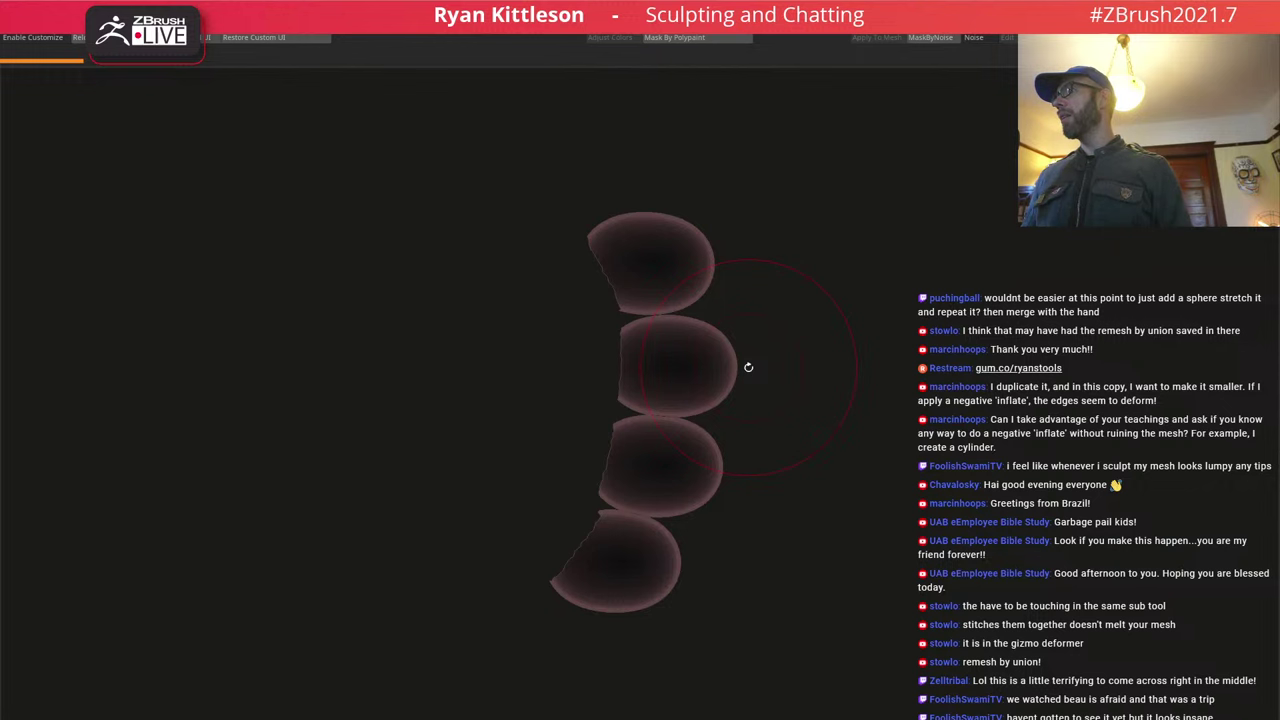
key("Down")
key("Down")
key("Up")
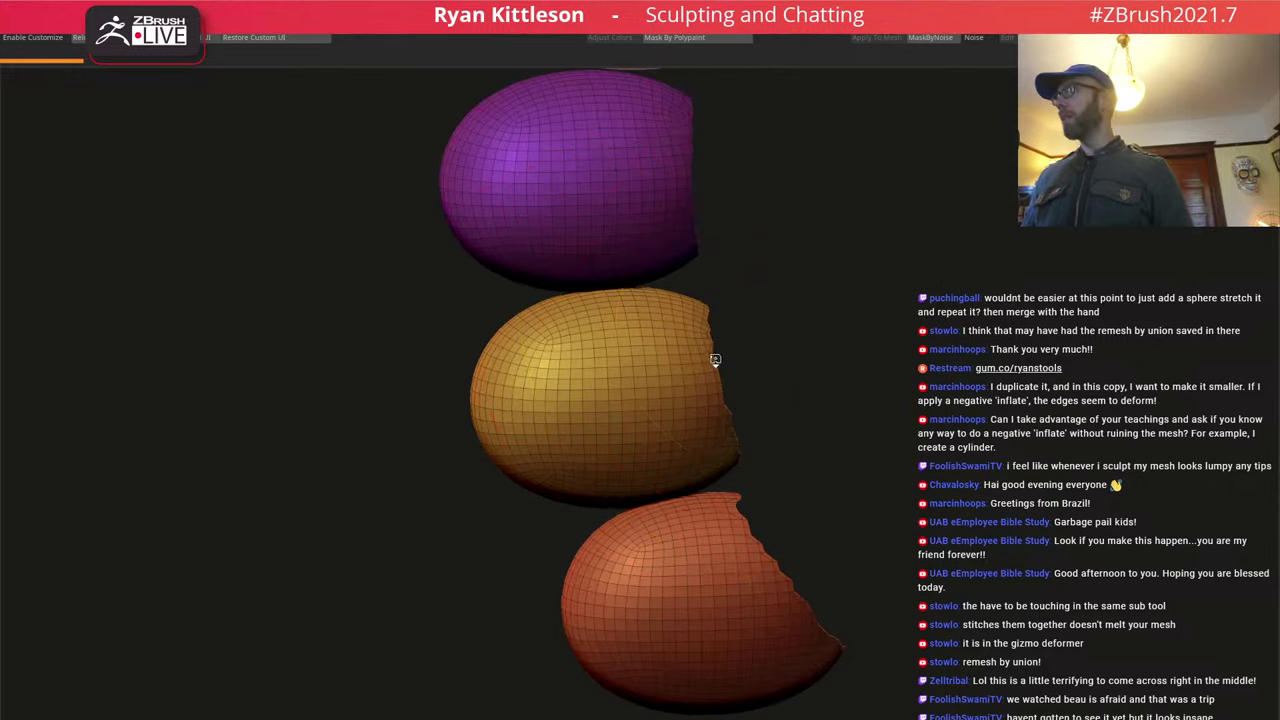
left_click_drag(716, 354, 725, 347, "ctrl+shift")
key("f")
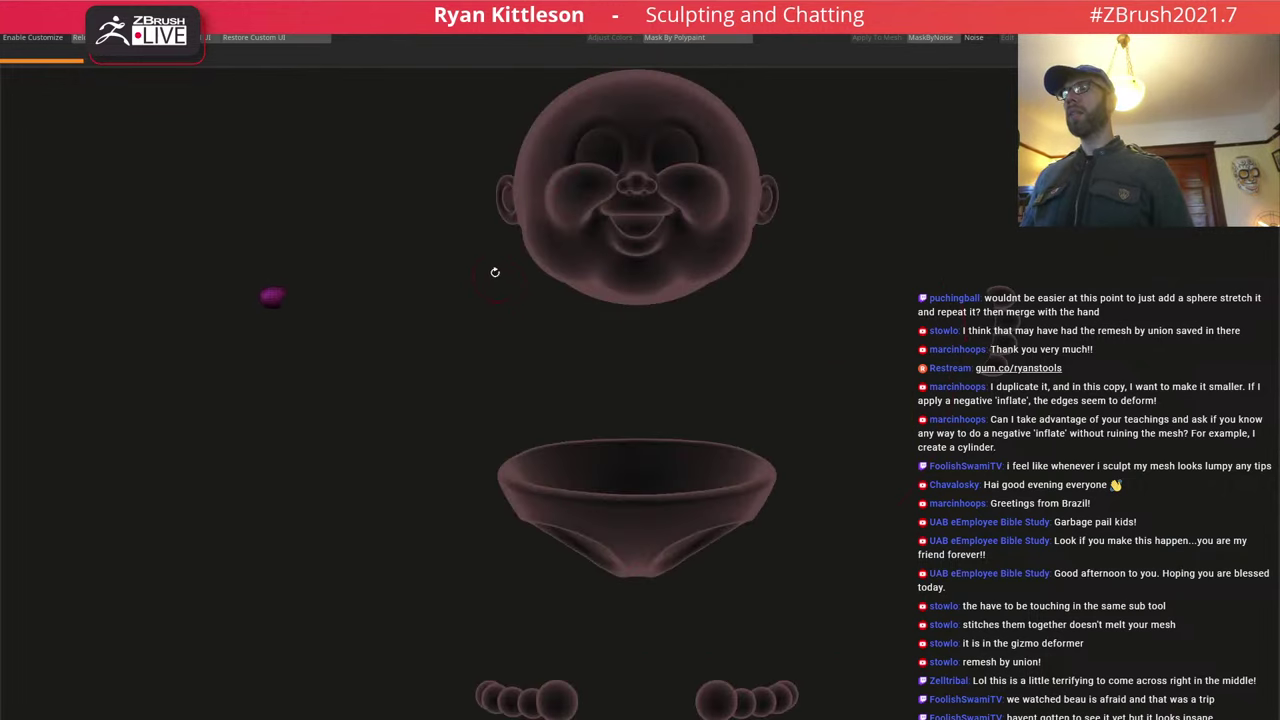
Select the open-ended ring finger's subtool among the separated fingers, with the other parts shown solid.
left_click(1067, 301, "alt")
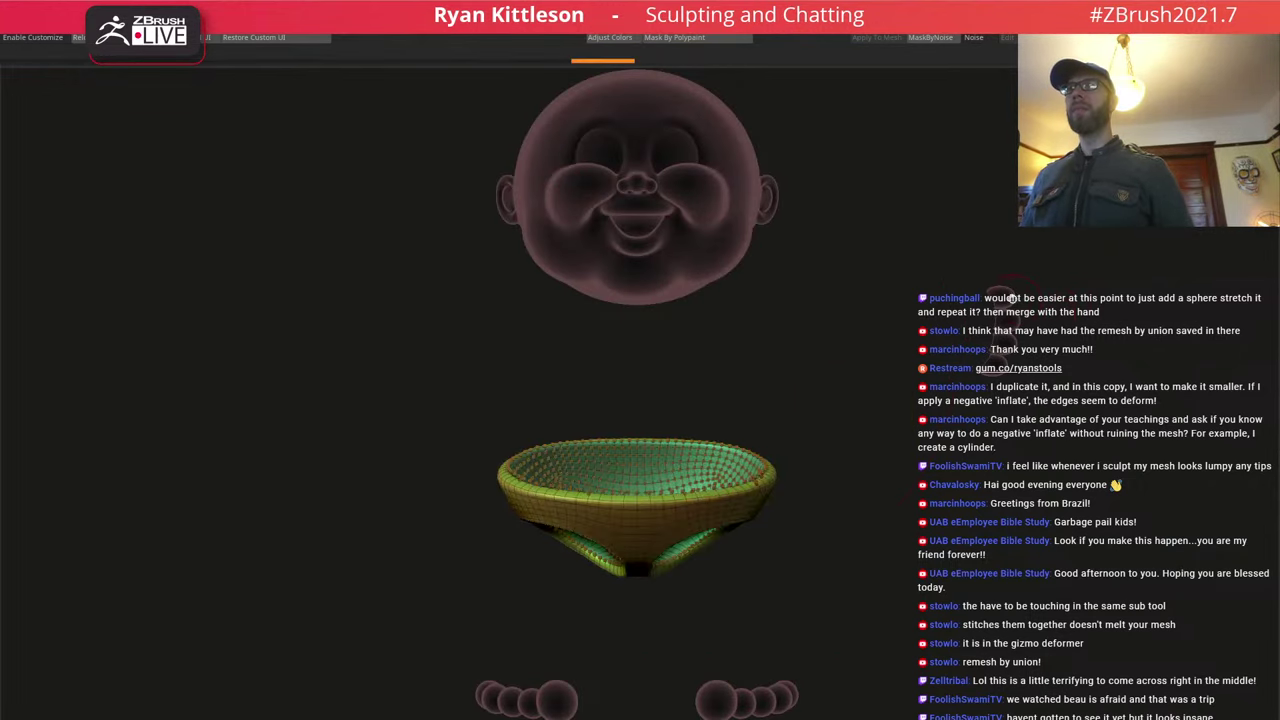
left_click(1015, 298, "alt")
left_click(1017, 301, "alt")
key("f")
left_click_drag(1200, 402, 1056, 408)
key("Up")
key("Up")
key("Up")
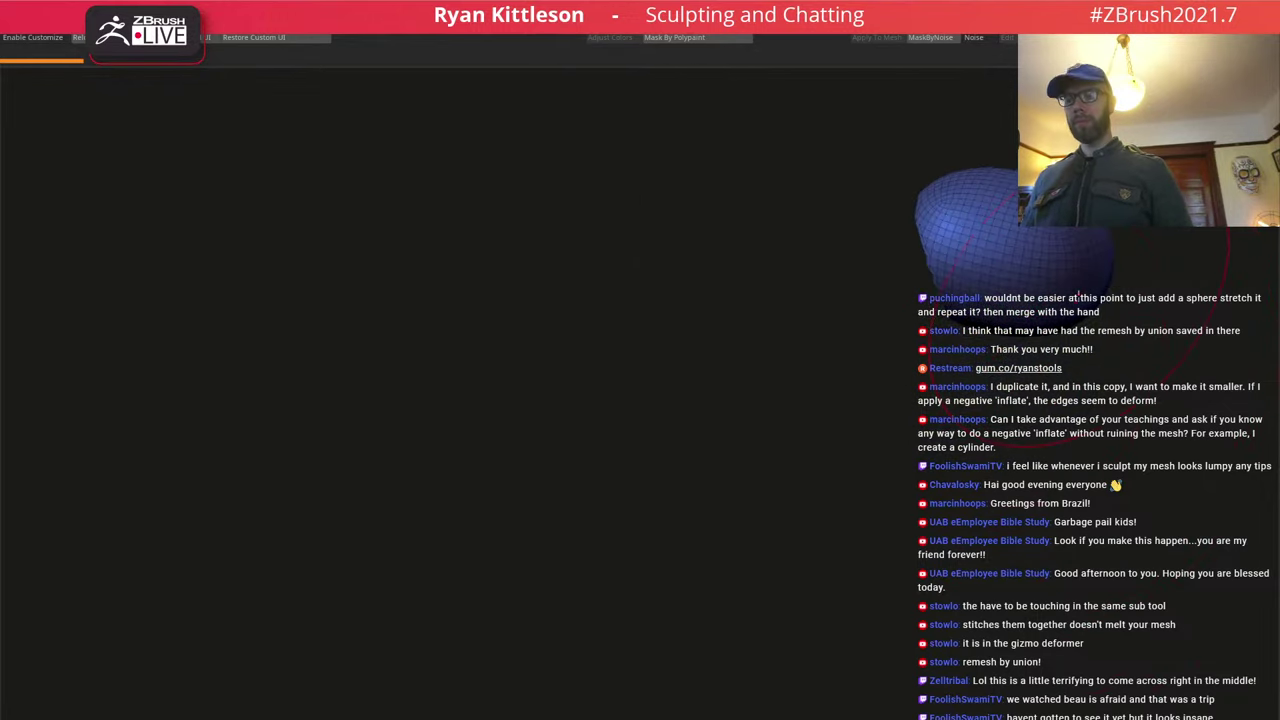
key("f")
key("f")
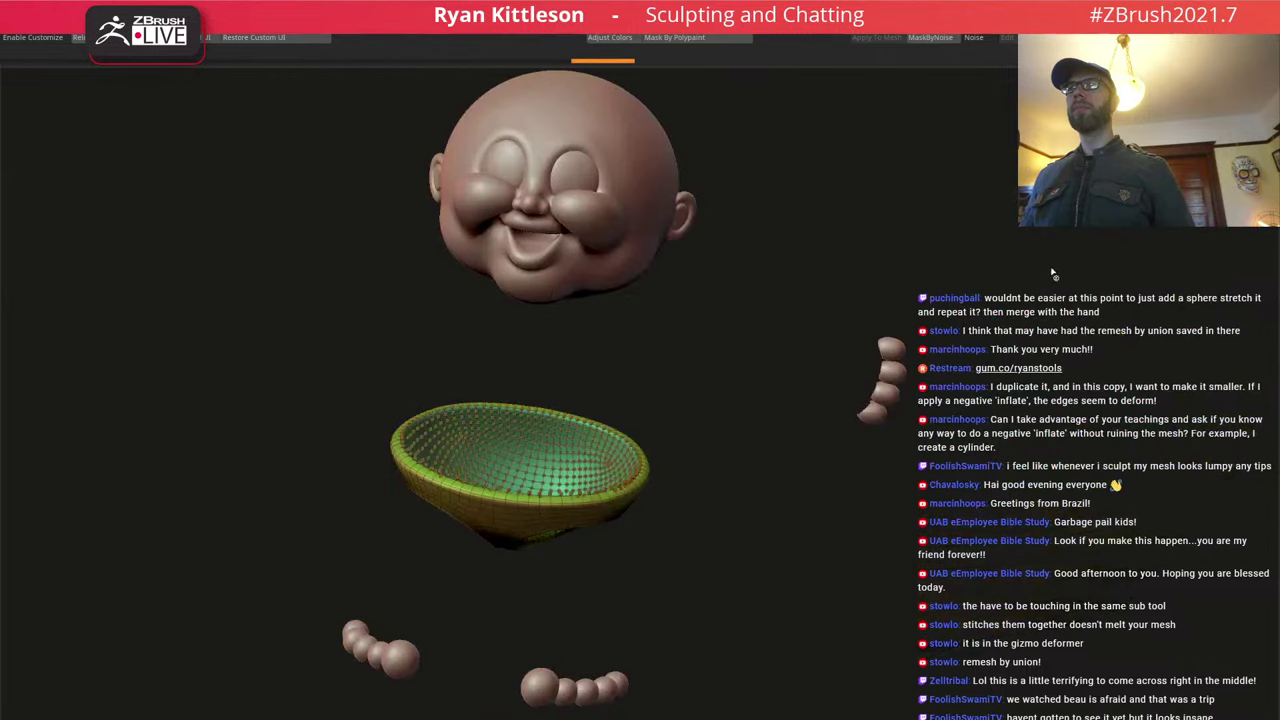
key("Up")
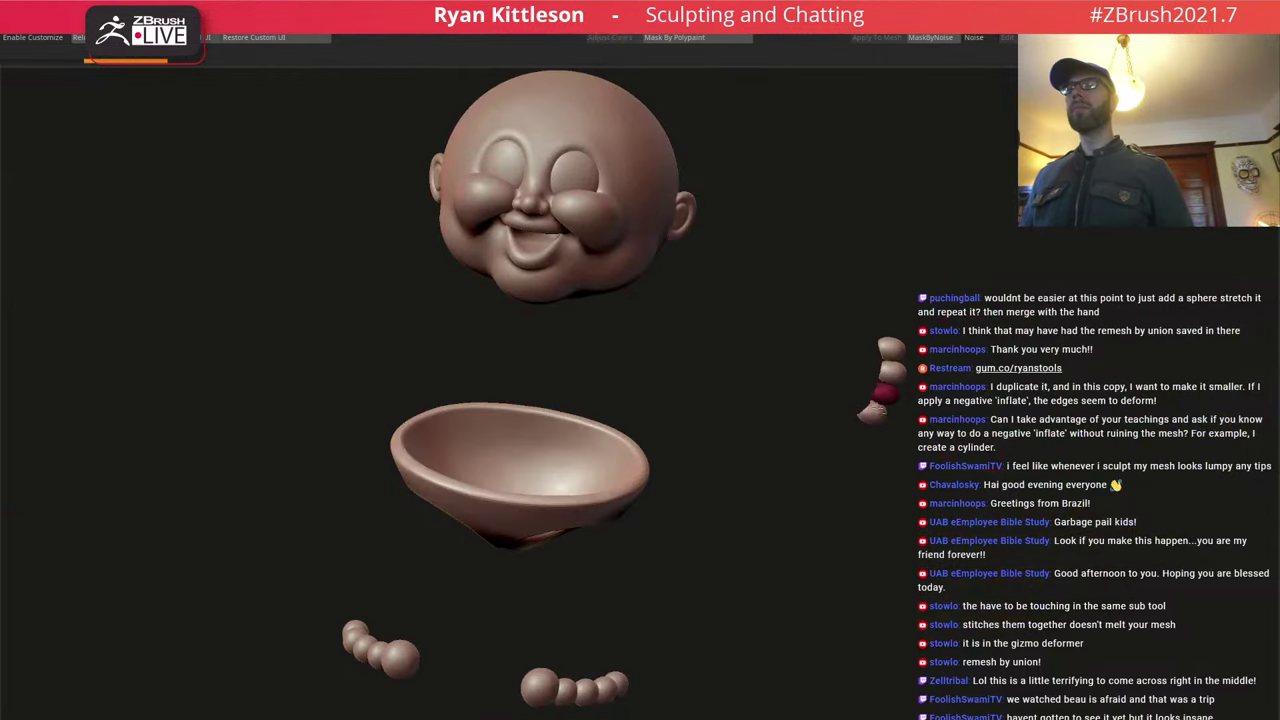
Close the round hole in the ring finger's side with the ZModeler Close edge action, targeting Concave Hole.
right_click_drag(878, 410, 1046, 464, "ctrl")
key("alt+s")
key("shift+f")
right_click_drag(969, 378, 984, 310)
key("shift+f")
right_click_drag(927, 222, 860, 394, "ctrl")
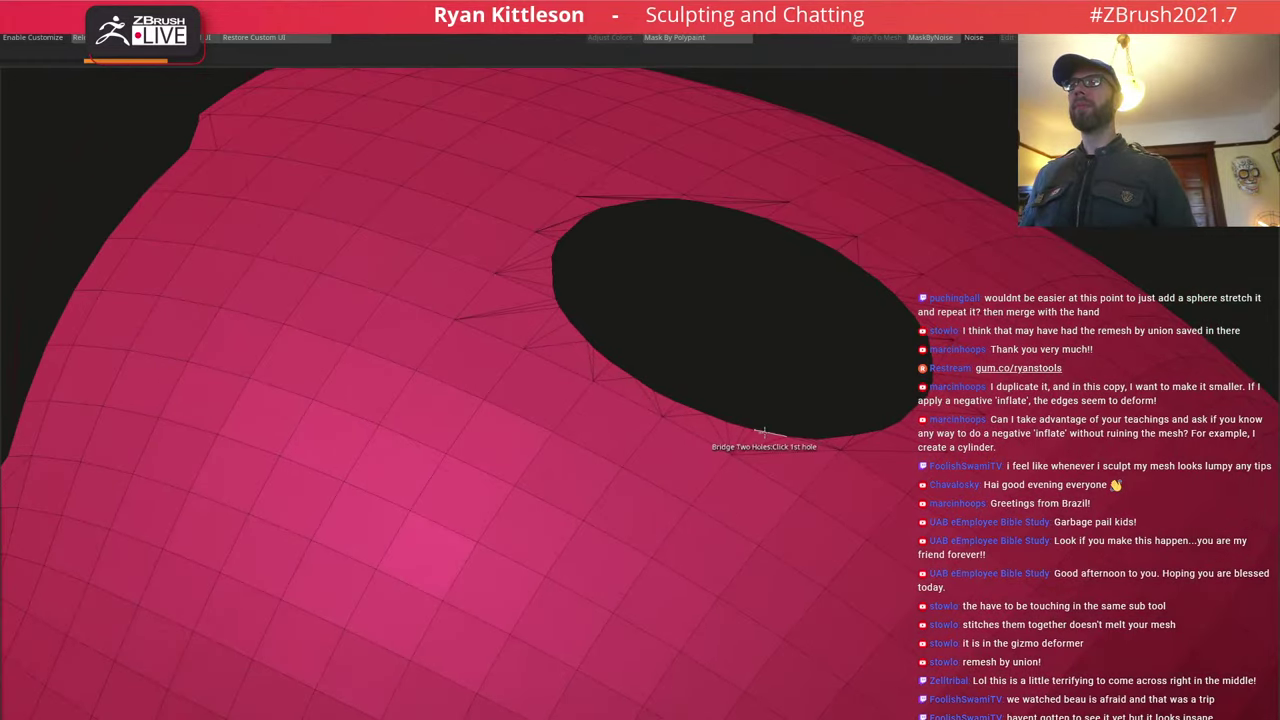
key("space")
left_click(620, 485)
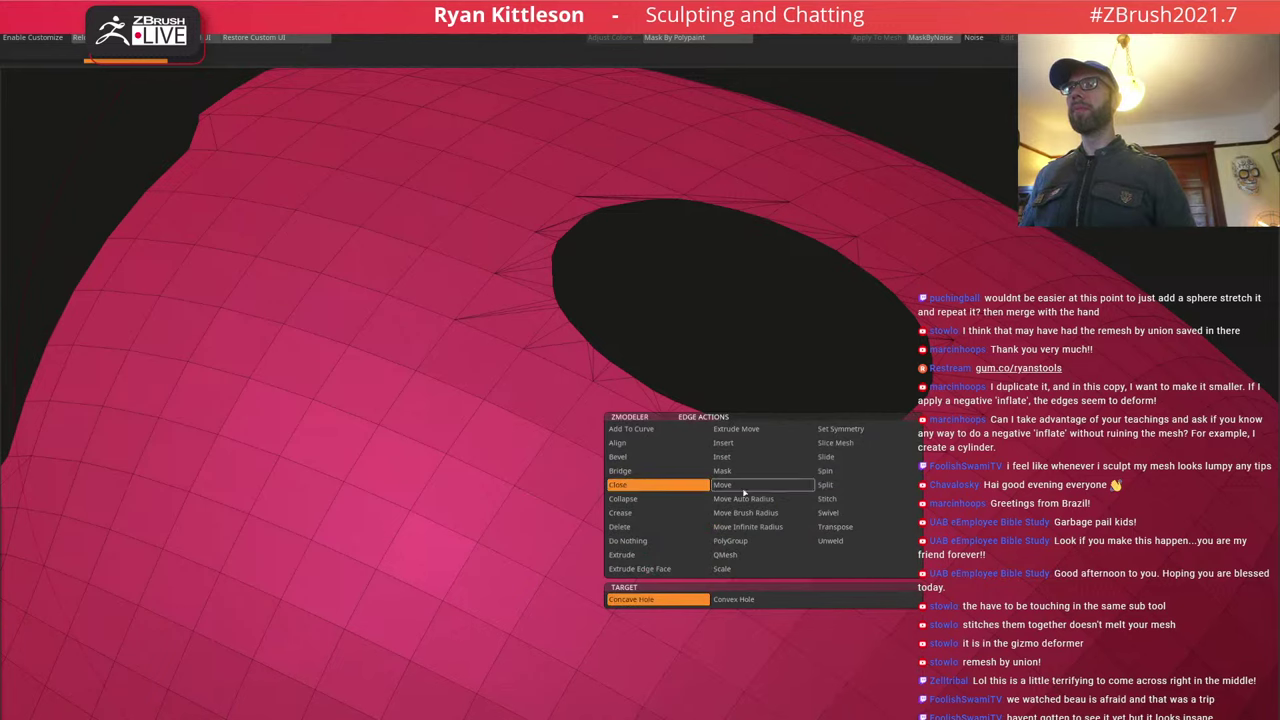
key("space")
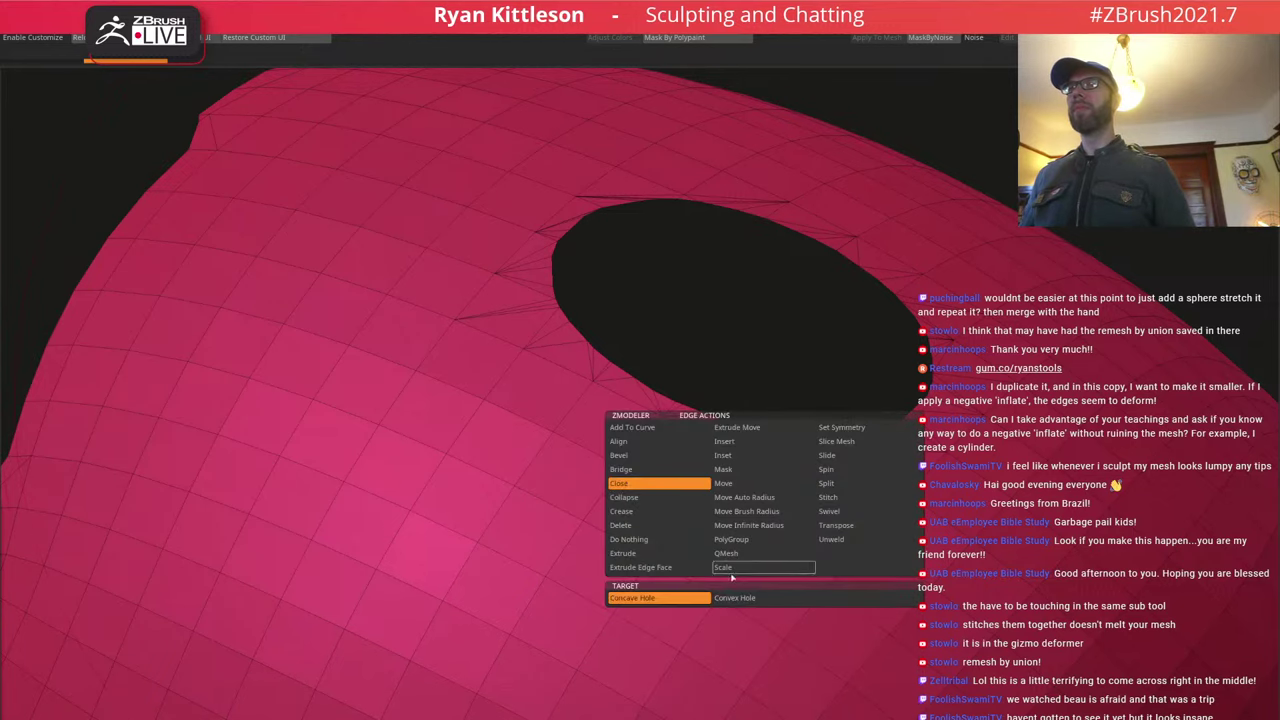
left_click(762, 427)
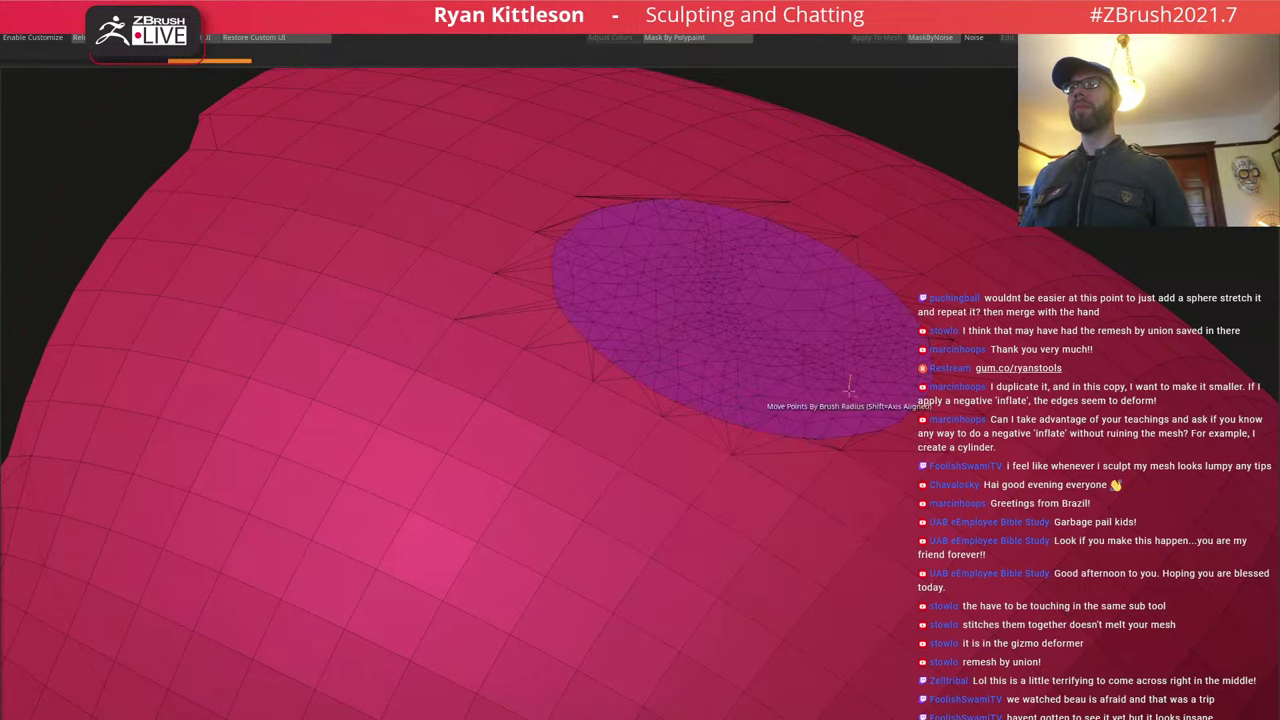
Merge the filled patch and the rest of the ring finger into one polygroup.
right_click_drag(848, 392, 756, 284, "ctrl")
key("shift+f")
right_click_drag(852, 368, 863, 376)
key("ctrl+w")
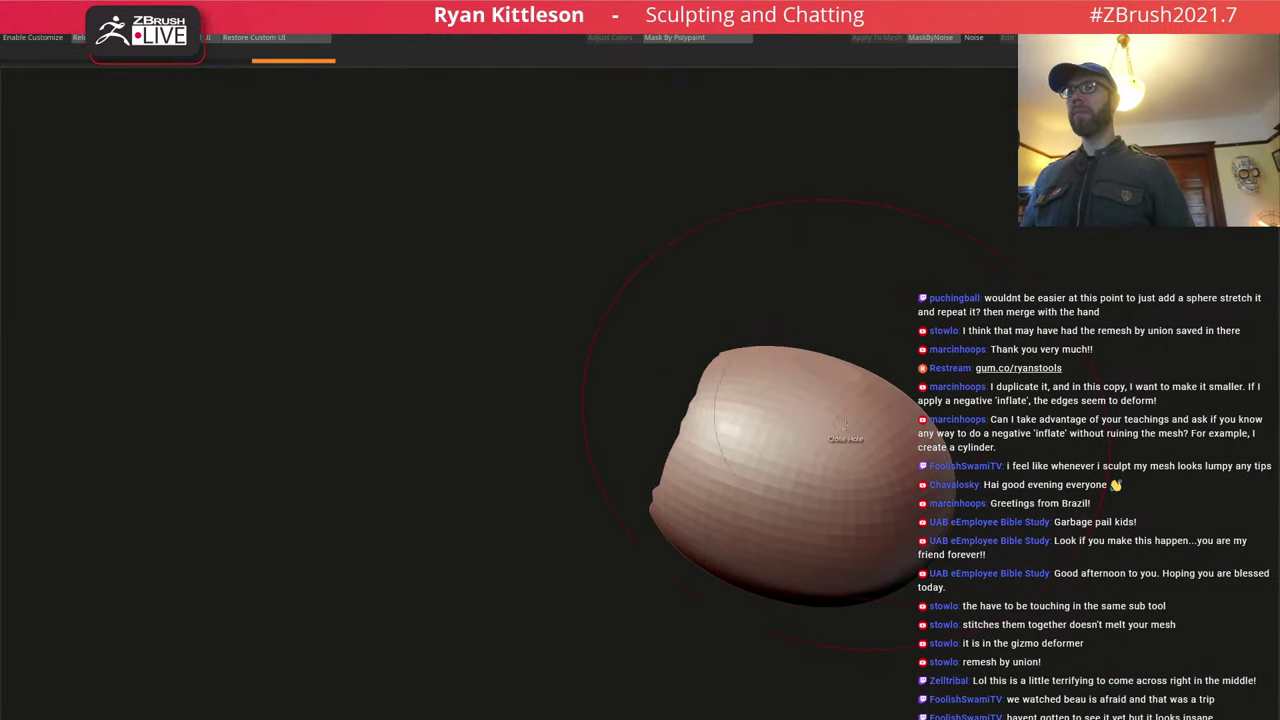
Close the second round hole on the ring finger's opposite side.
key("shift+f")
mouse_move(847, 423)
right_mouse_down()
mouse_move(871, 306)
mouse_move(850, 322)
right_mouse_up()
mouse_move(752, 490)
right_mouse_down("ctrl")
mouse_move(823, 442)
mouse_move(838, 366)
right_mouse_up("ctrl")
right_click_drag(947, 496, 943, 455)
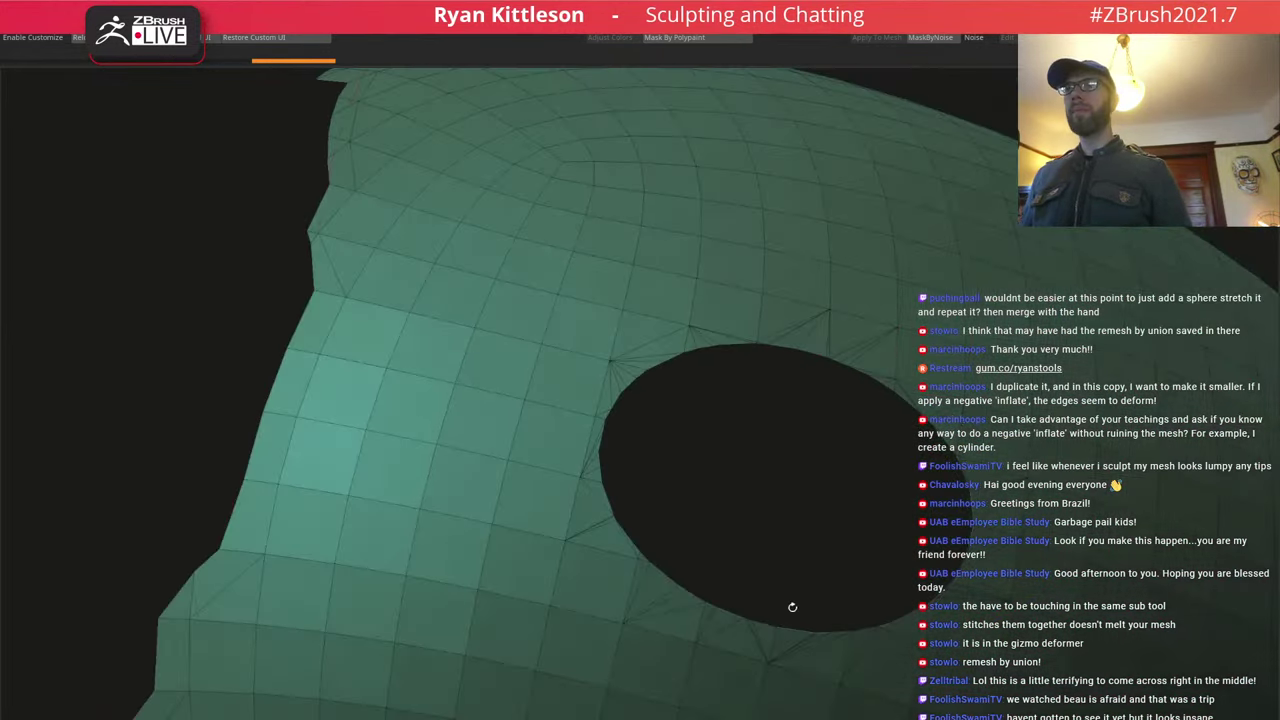
left_click(765, 624)
key("shift+f")
right_click_drag(820, 573, 886, 420, "ctrl")
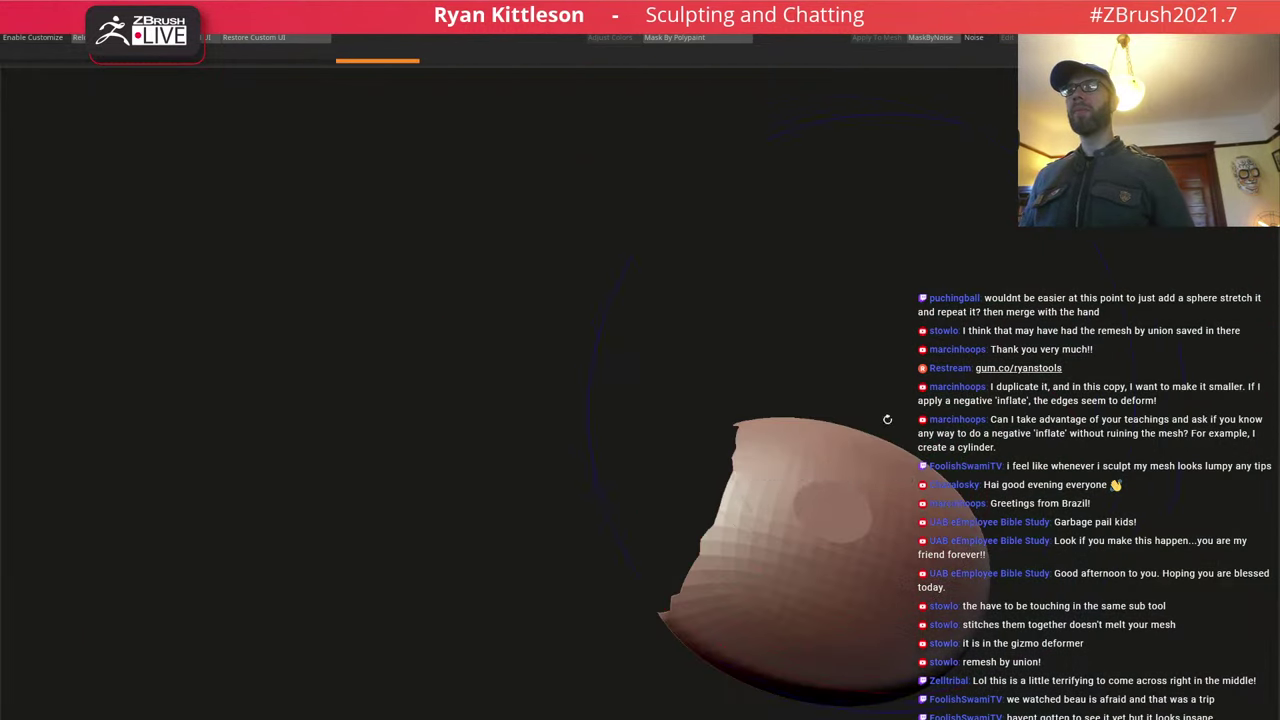
right_click_drag(833, 463, 900, 290, "alt")
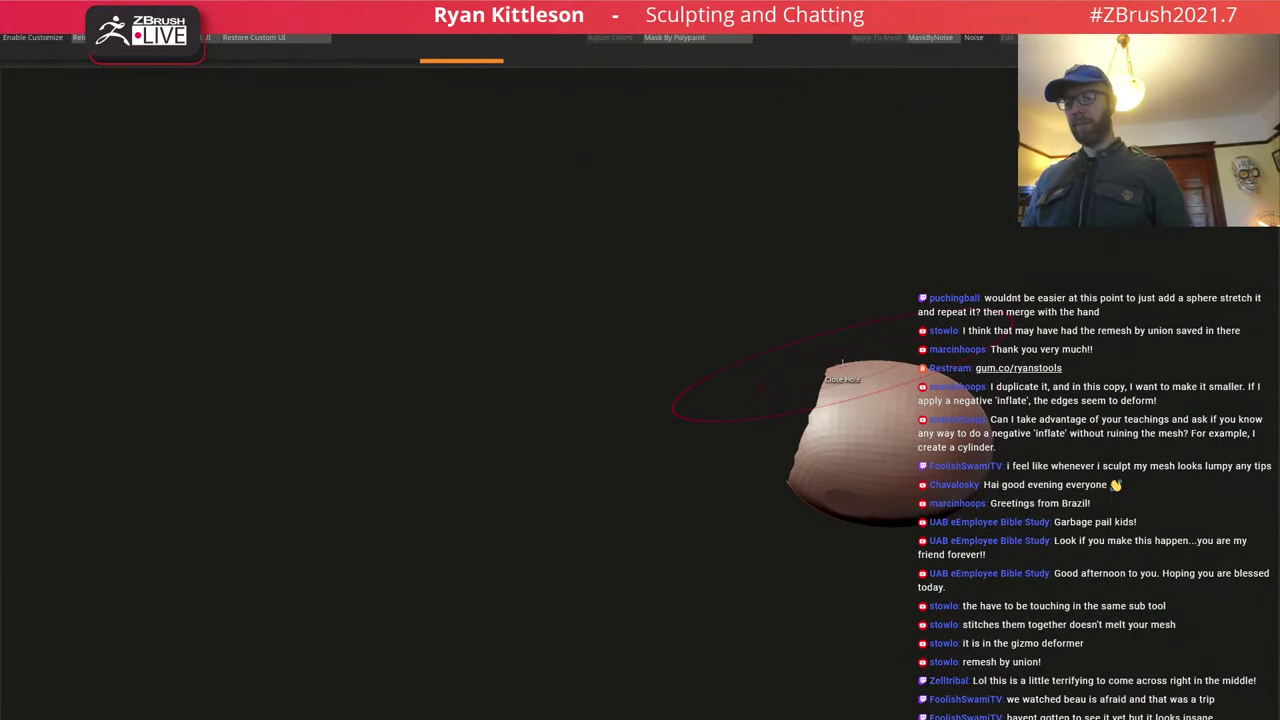
Try to close the round hole in the little finger's side, and acknowledge the error dialog.
right_click_drag(842, 366, 860, 617)
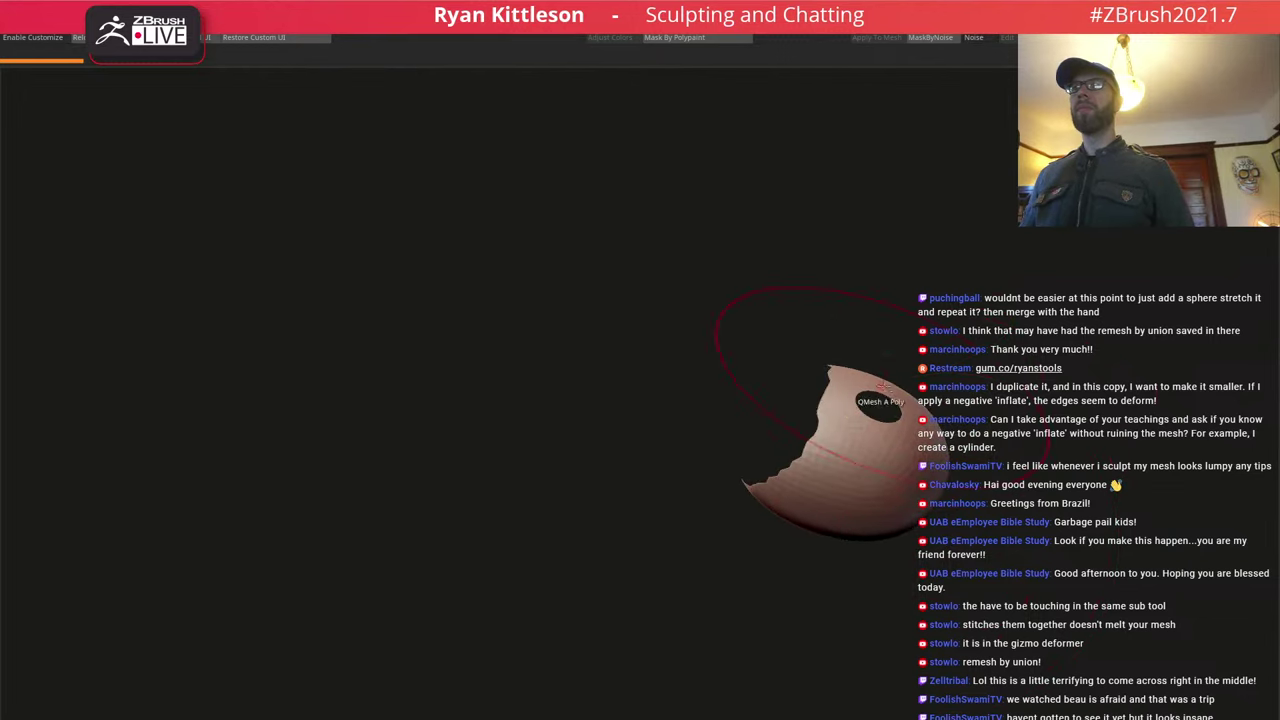
right_click_drag(880, 390, 836, 441, "ctrl")
key("shift+f")
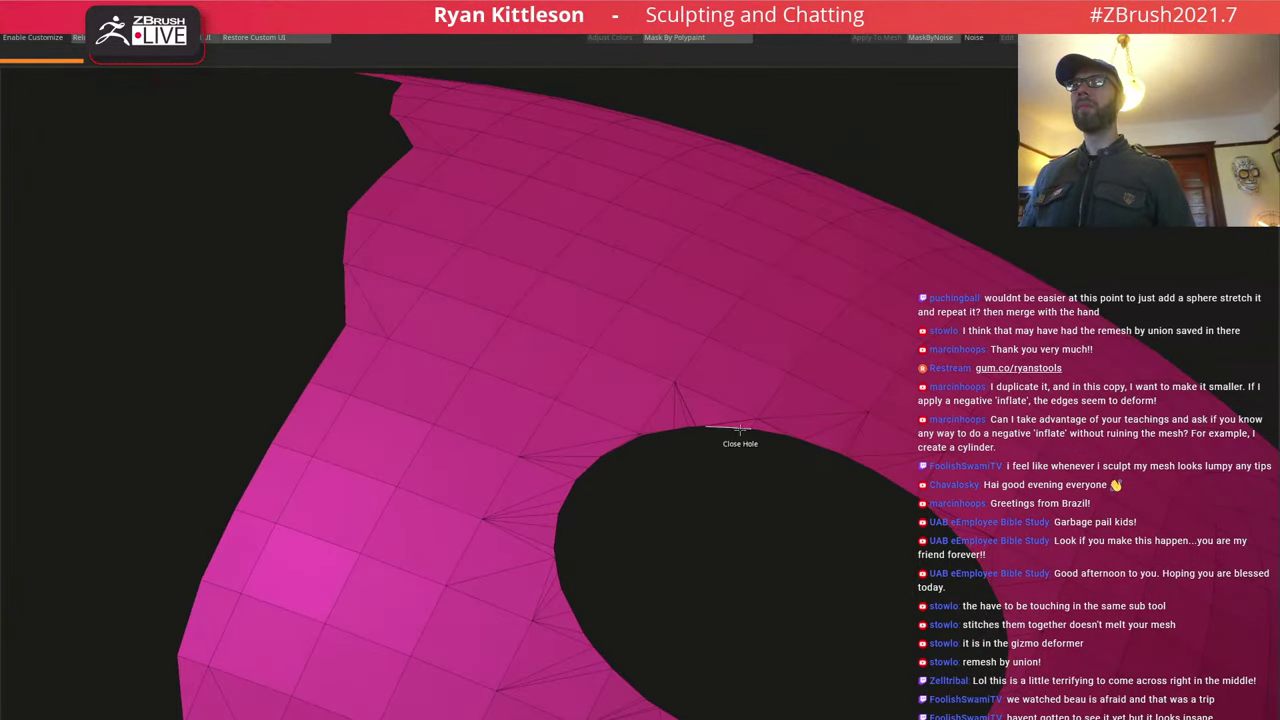
left_click(741, 428)
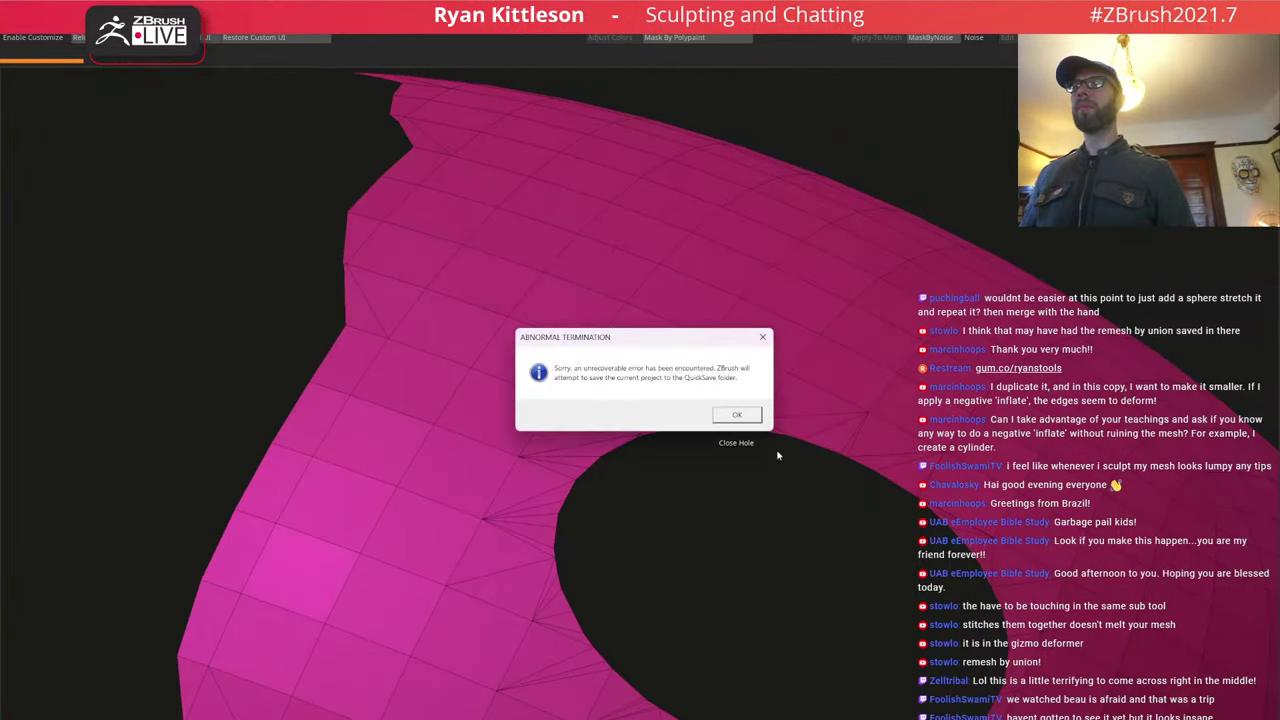
left_click(737, 416)
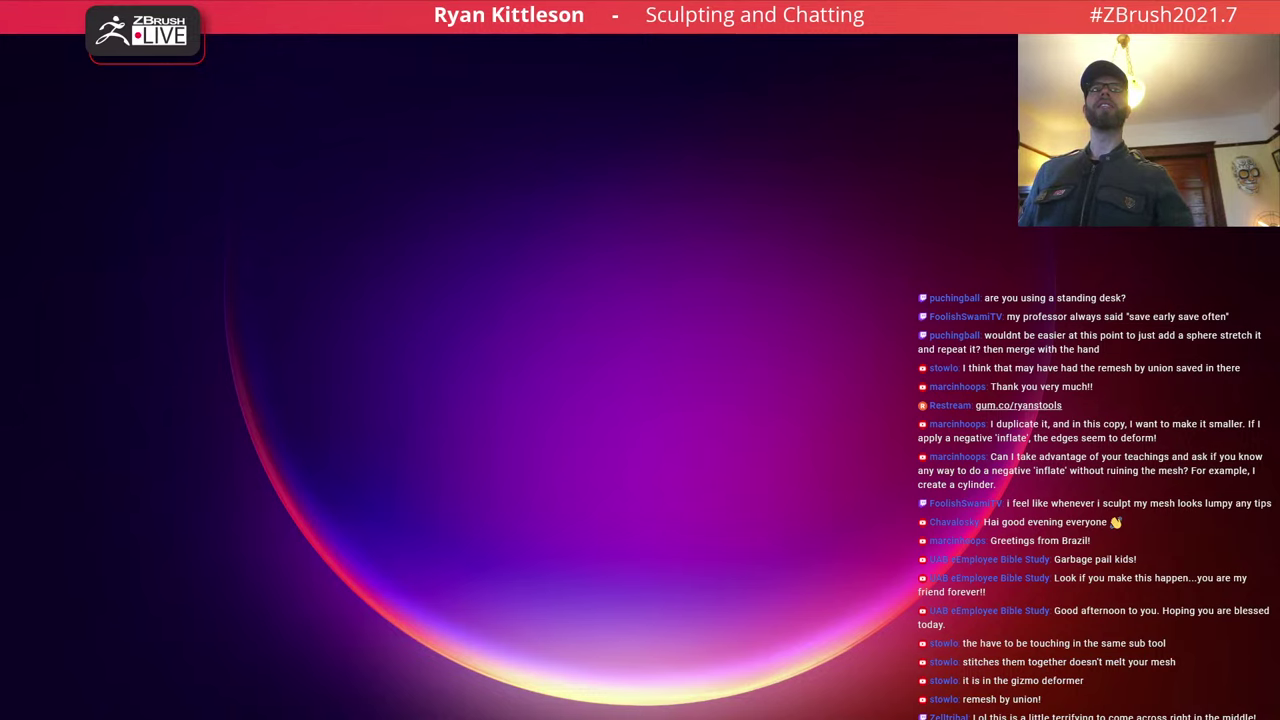
Move the image viewer with the dripping dan.png reference onto this screen.
left_click_drag(1279, 28, 820, 34)
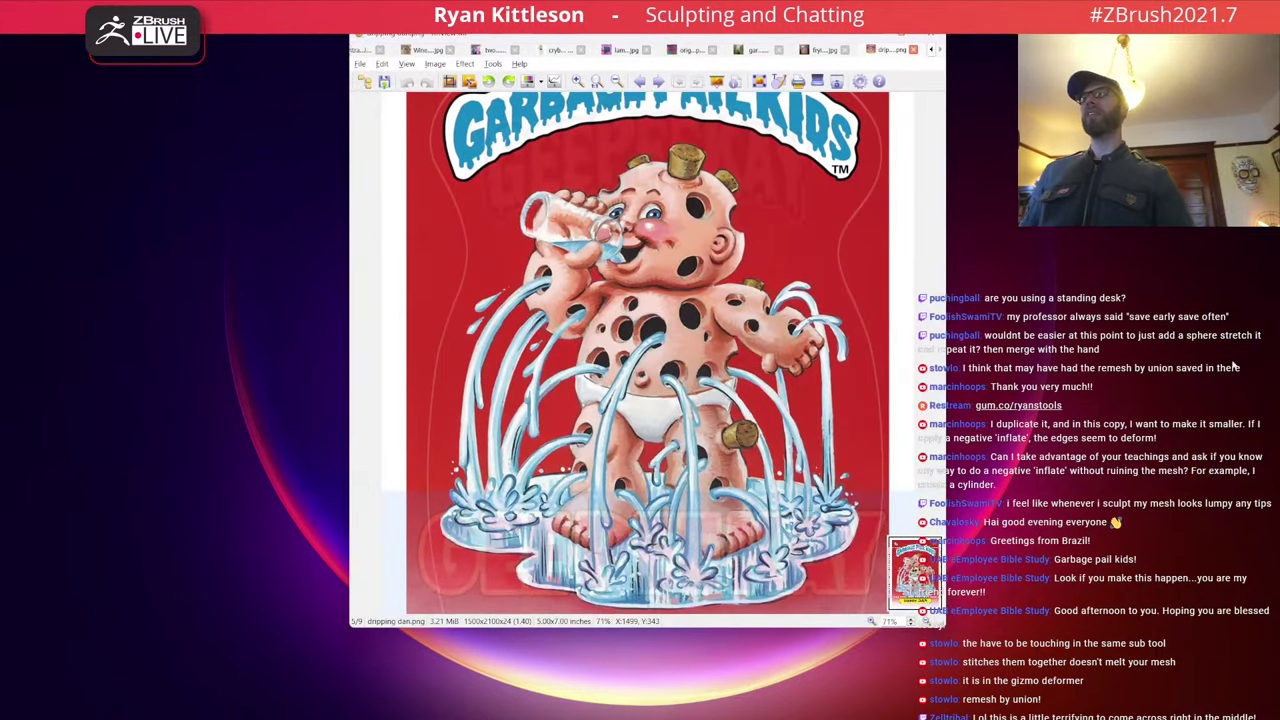